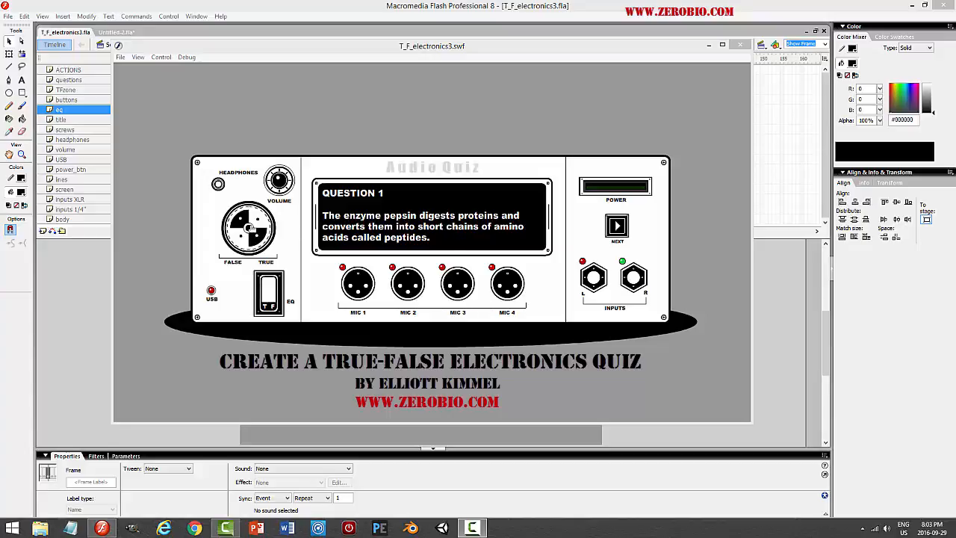
Try out the finished Audio Quiz preview with its true/false dial, advance through the questions, and close the preview
key("F11")
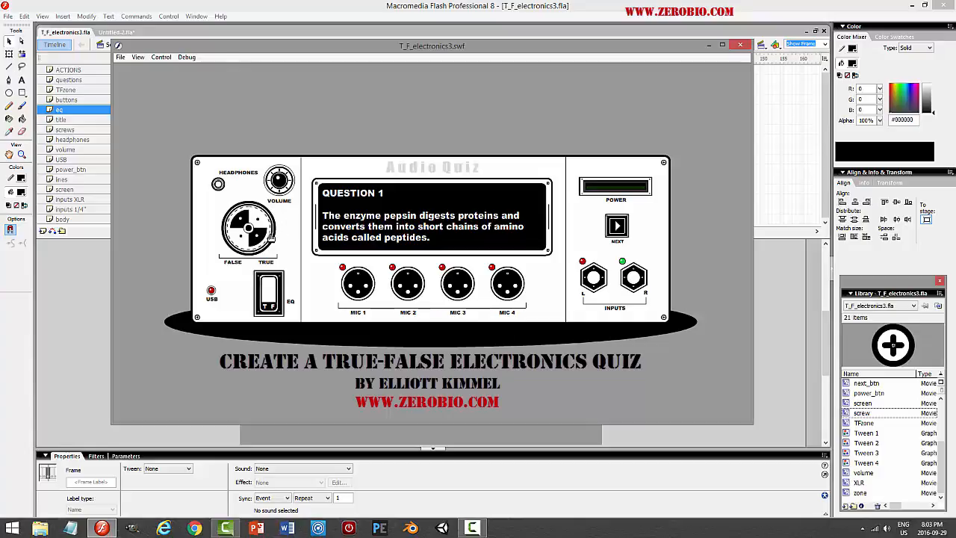
left_click(250, 232)
left_click(251, 233)
left_click(258, 231)
left_click(617, 227)
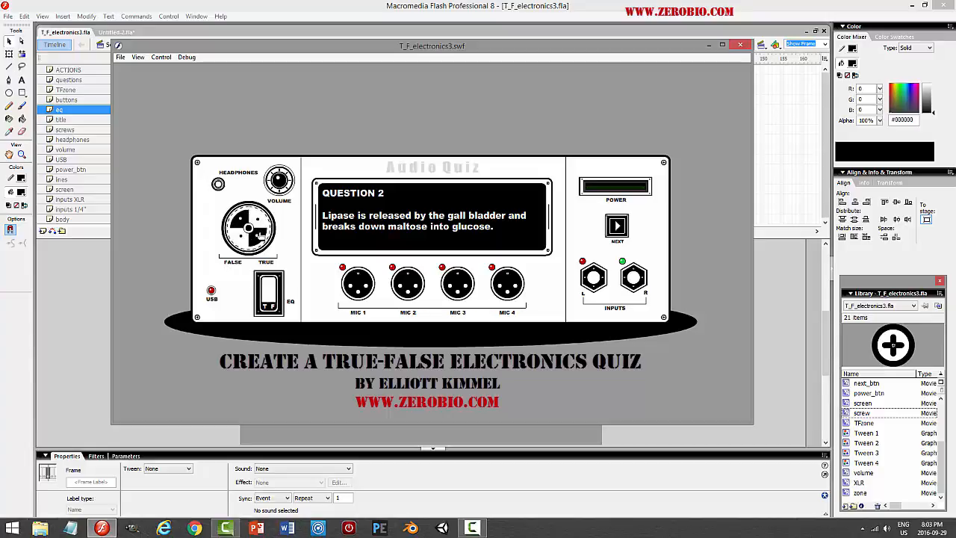
left_click(617, 230)
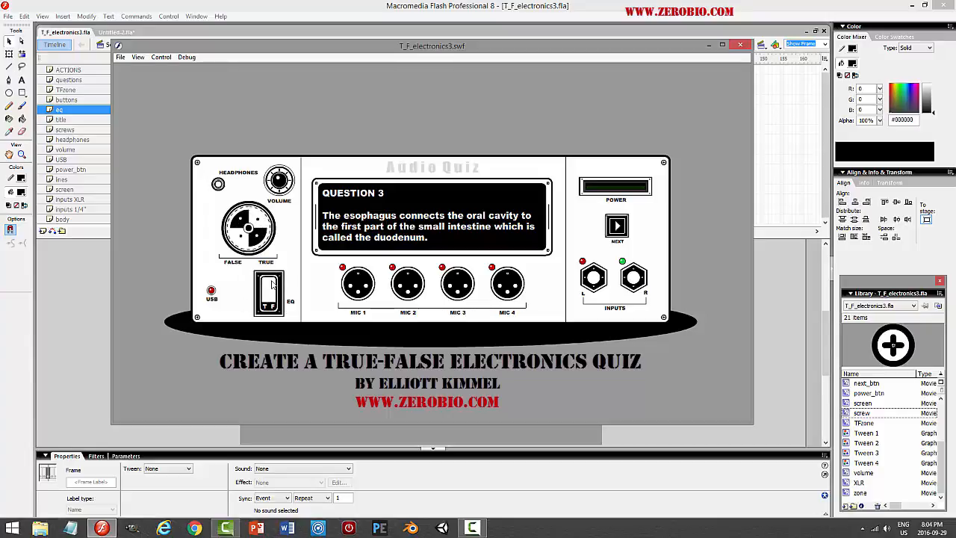
left_click(617, 228)
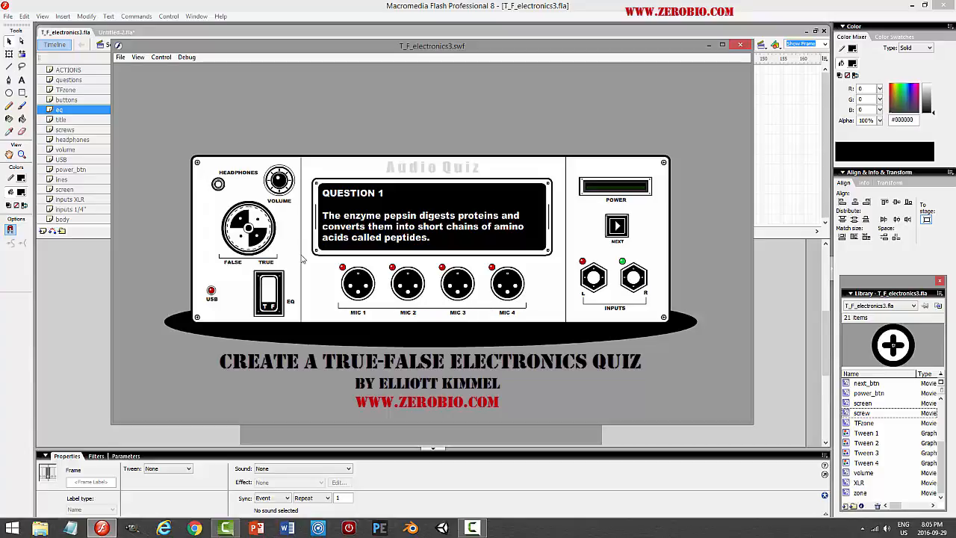
left_click(262, 237)
left_click(617, 228)
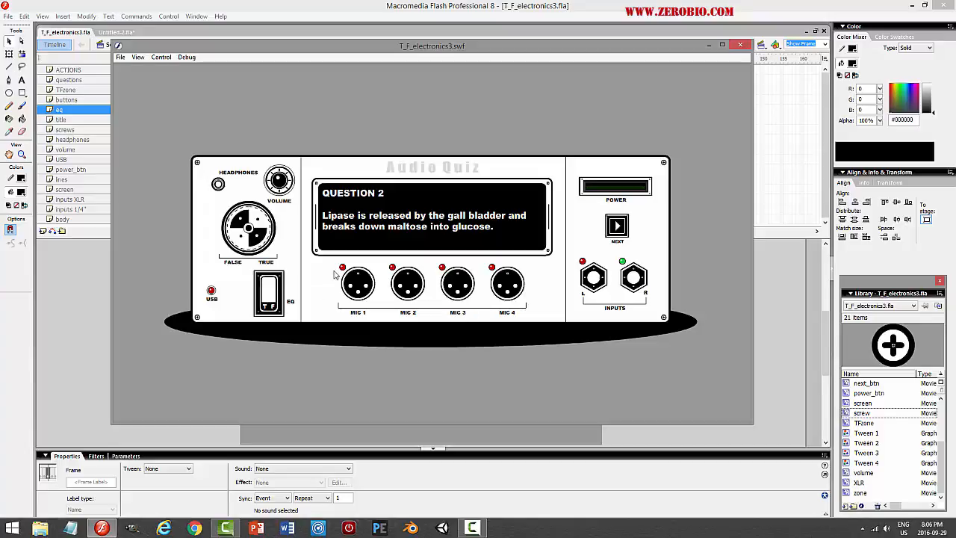
left_click(739, 46)
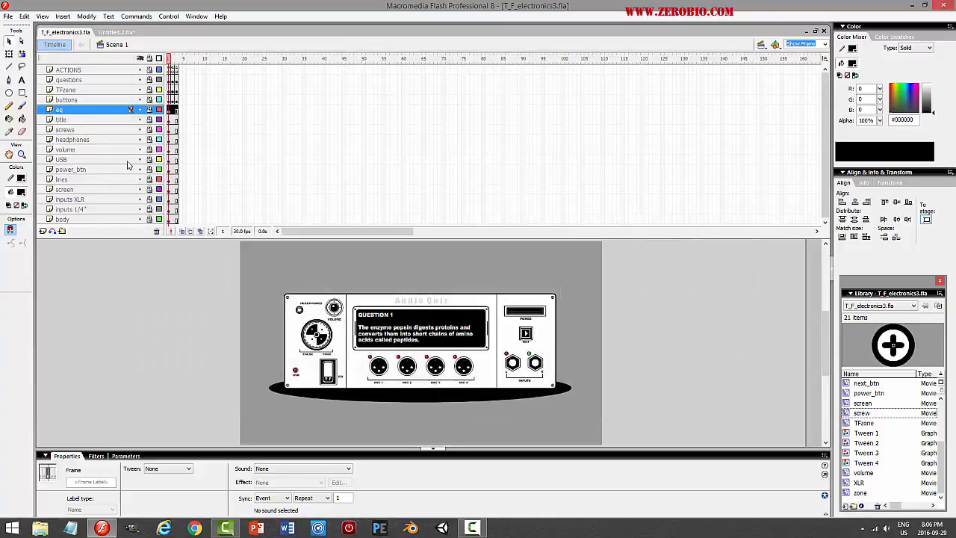
In the Untitled-2 document, set the frame rate to 30 fps
left_click(115, 32)
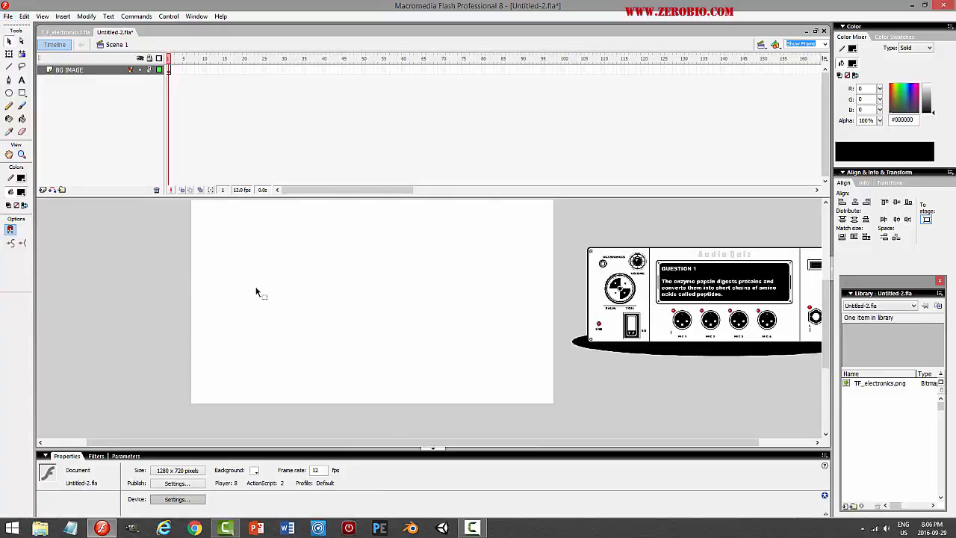
left_click_drag(400, 445, 455, 446)
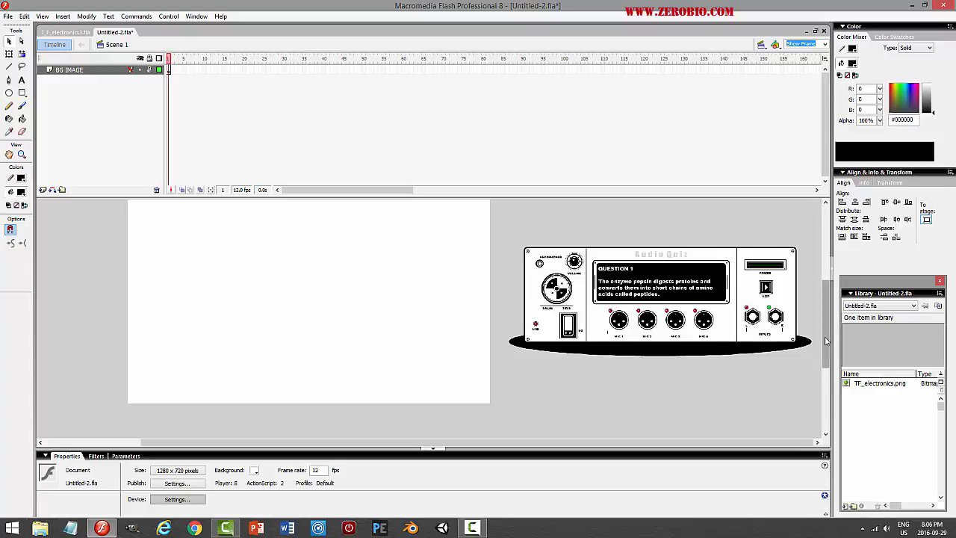
scroll(825, 340, "up", 2)
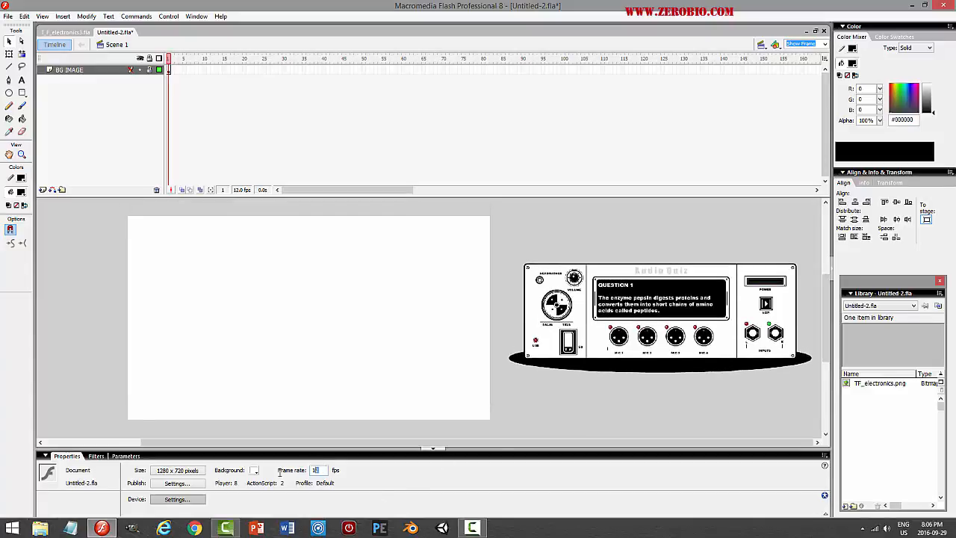
type("1")
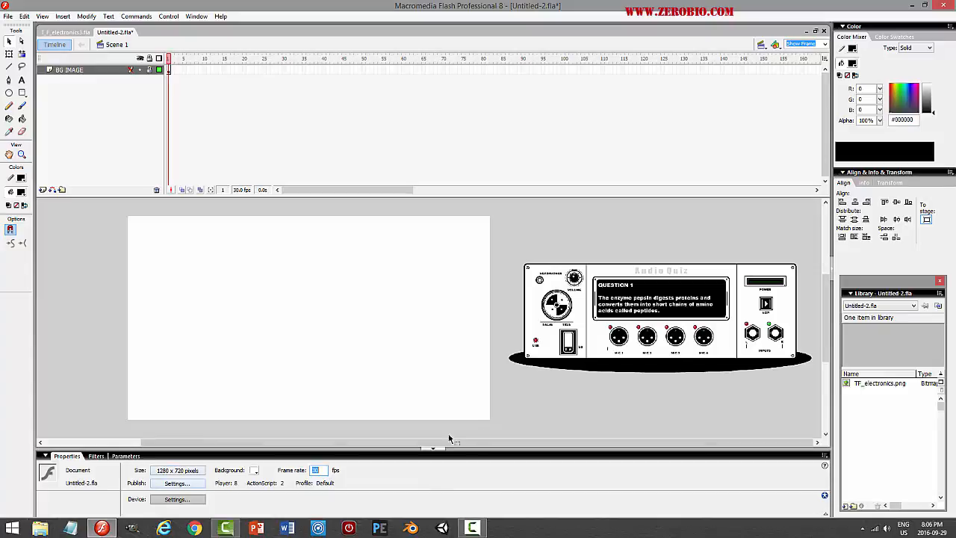
left_click(537, 414)
Save the document under the new file name TF_electronics_tutorial
left_click(7, 16)
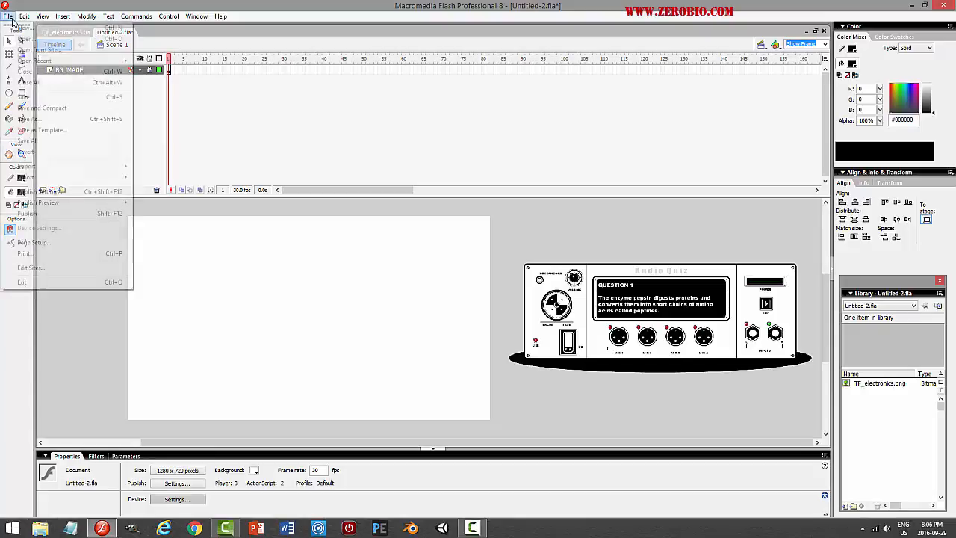
left_click(33, 119)
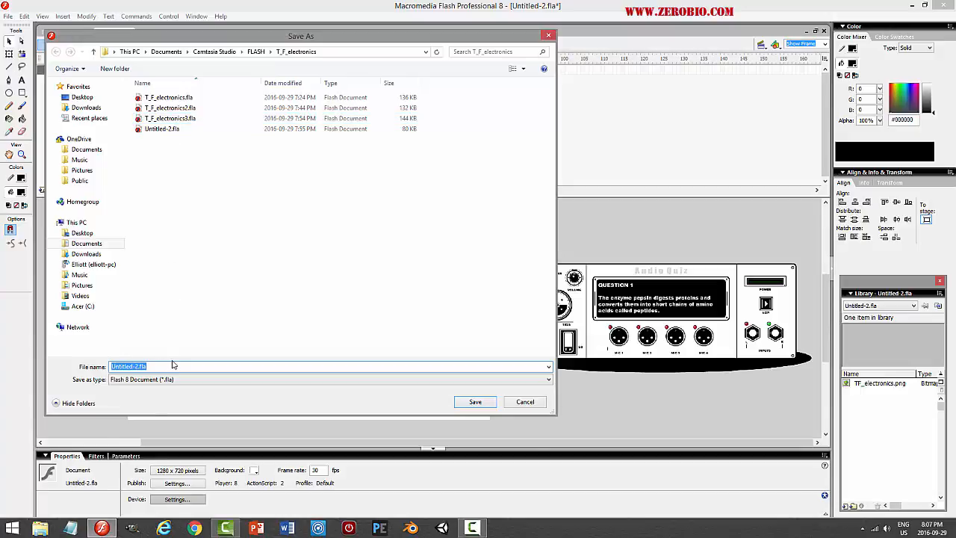
type("TF_electronics_tutorial")
key("Return")
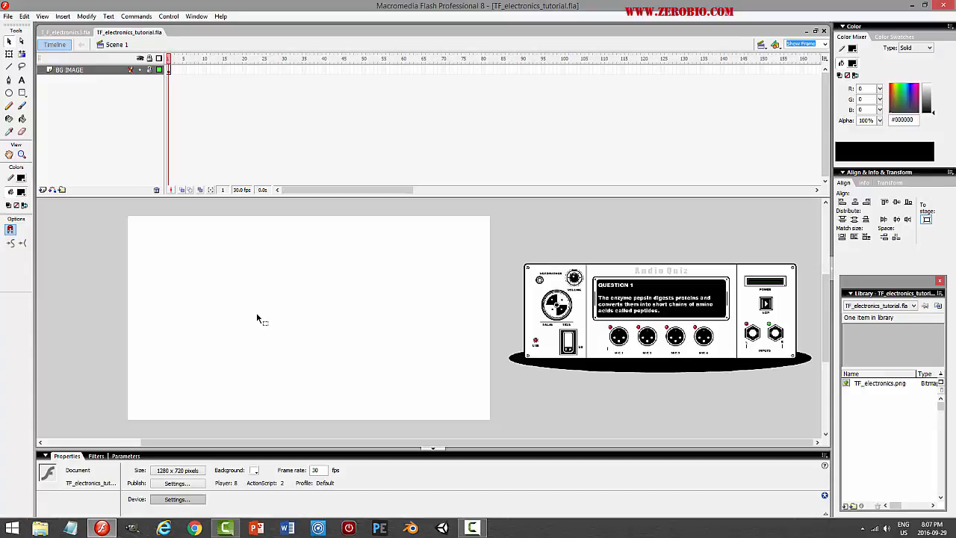
Add a layer above BG IMAGE and set up the Rectangle tool with no fill and a stroke height of 3
left_click(43, 189)
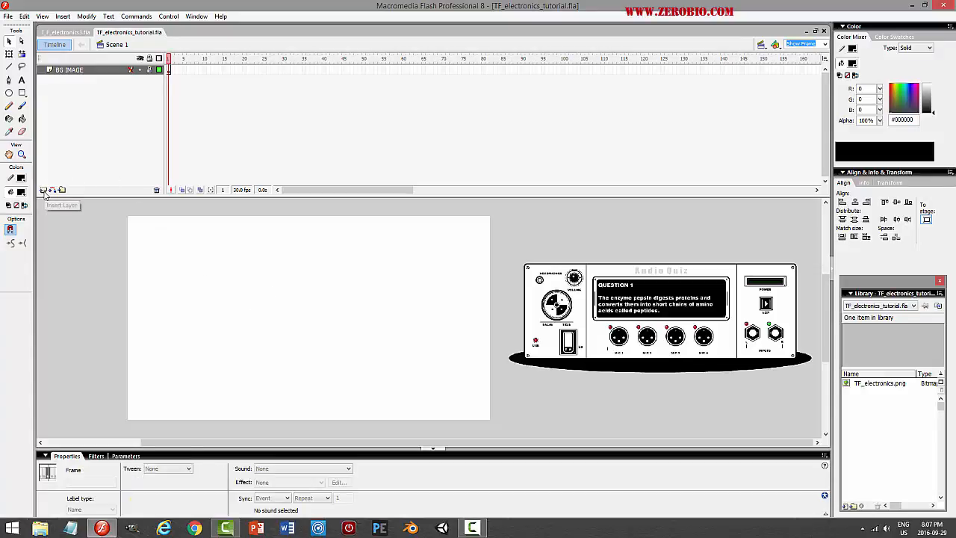
left_click(22, 93)
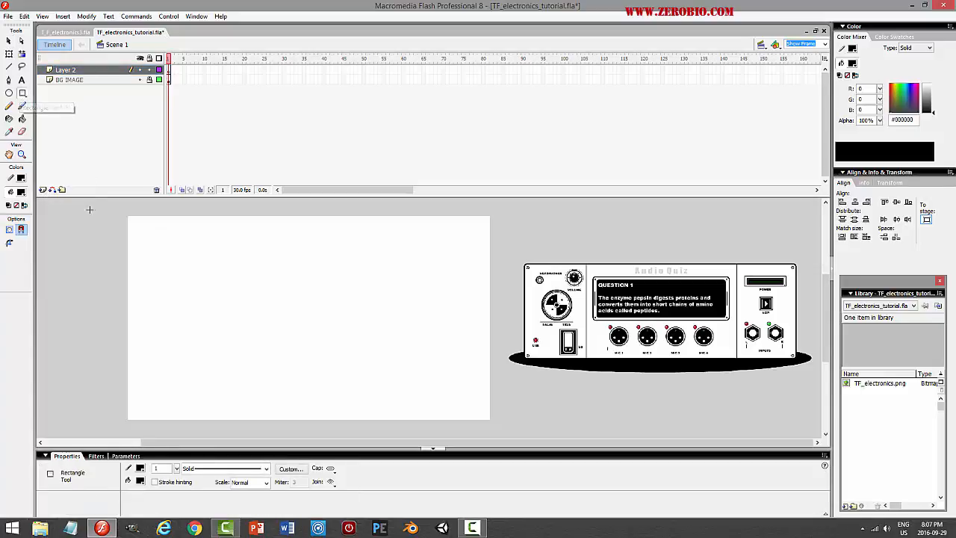
left_click(23, 196)
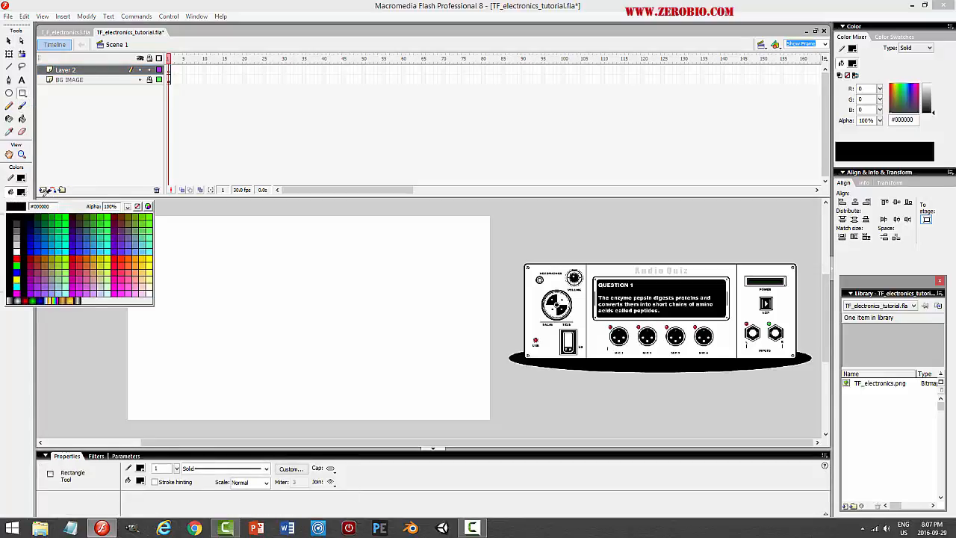
left_click(137, 205)
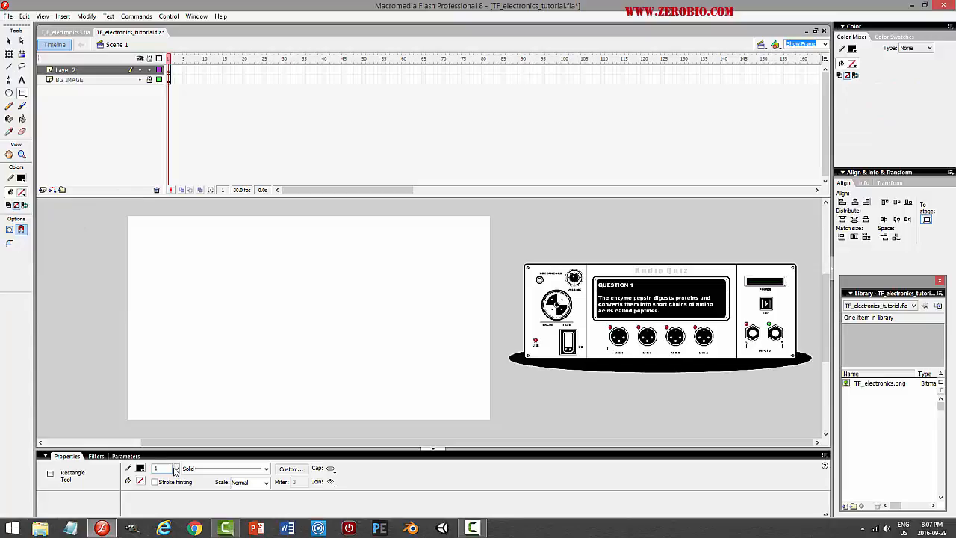
left_click_drag(176, 470, 179, 479)
left_click_drag(148, 277, 466, 368)
left_click(9, 41)
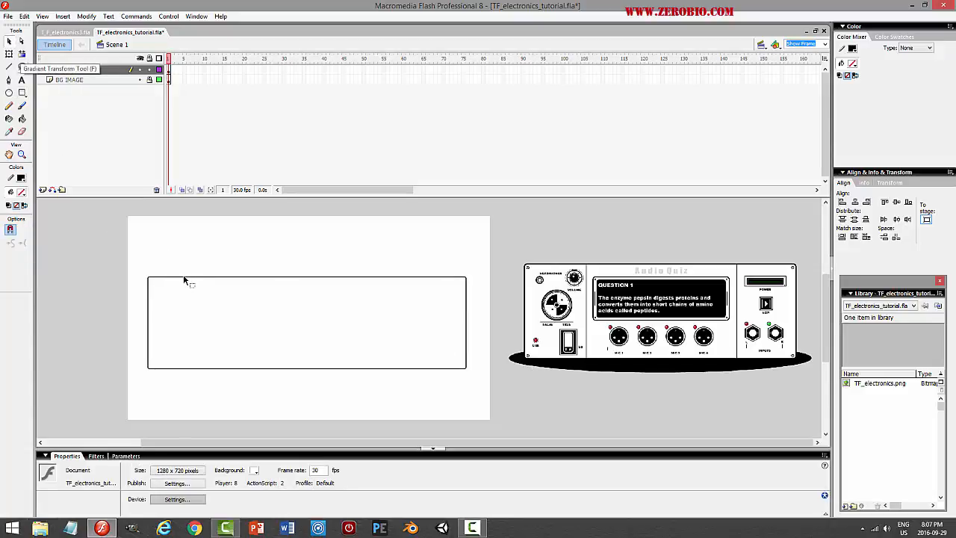
double_click(297, 278)
key("Delete")
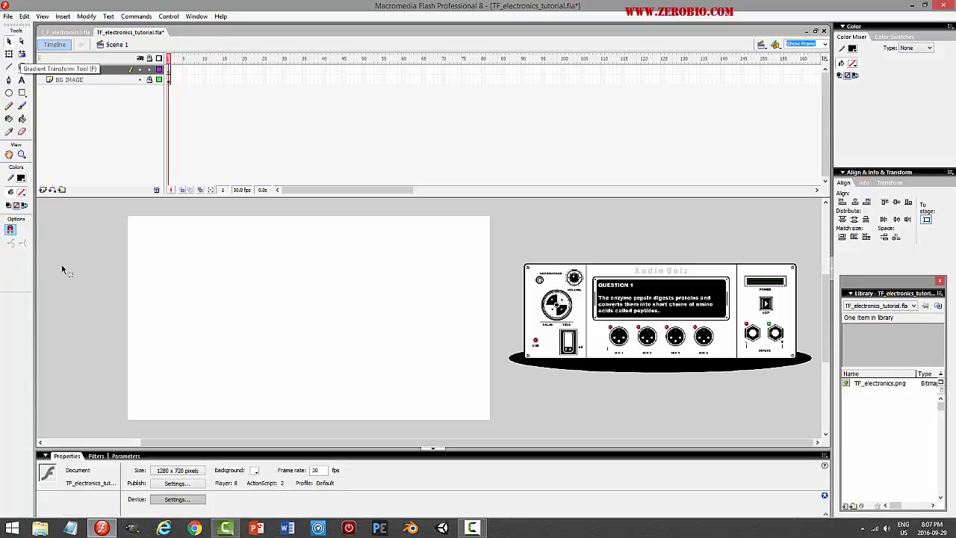
Increase the Rectangle tool's corner radius and draw a rounded rectangle outline about 1108 by 365 px on Layer 2
left_click(22, 92)
left_click(9, 242)
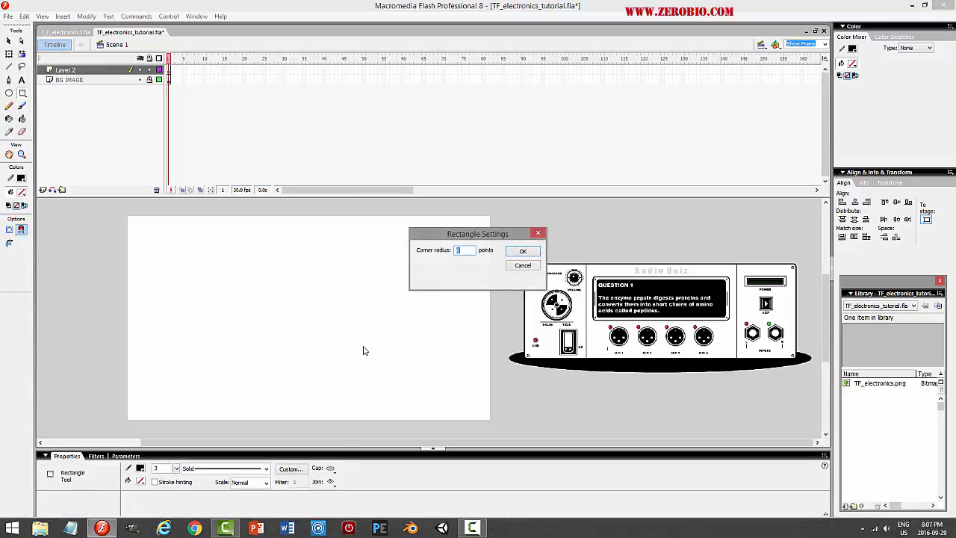
key("Return")
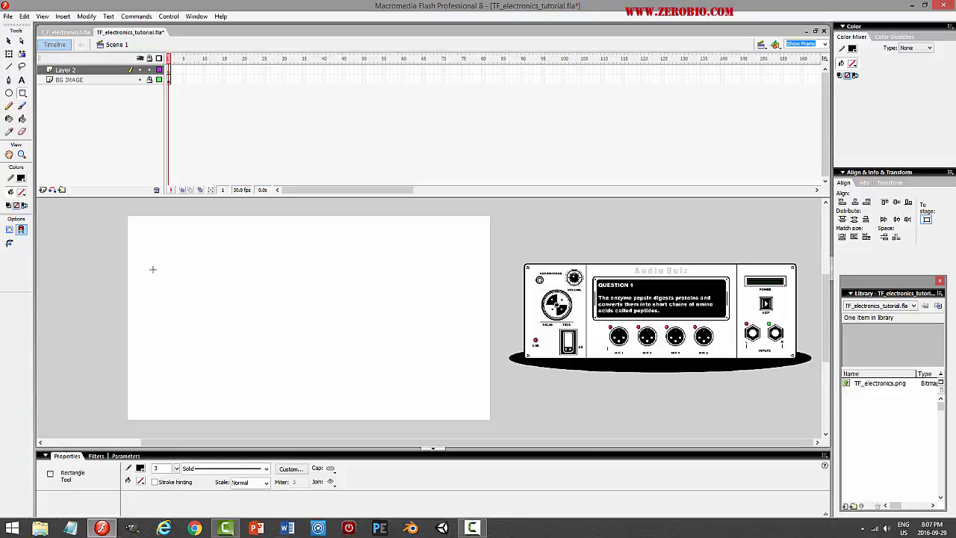
mouse_move(153, 269)
left_mouse_down()
mouse_move(198, 320)
mouse_move(466, 372)
left_mouse_up()
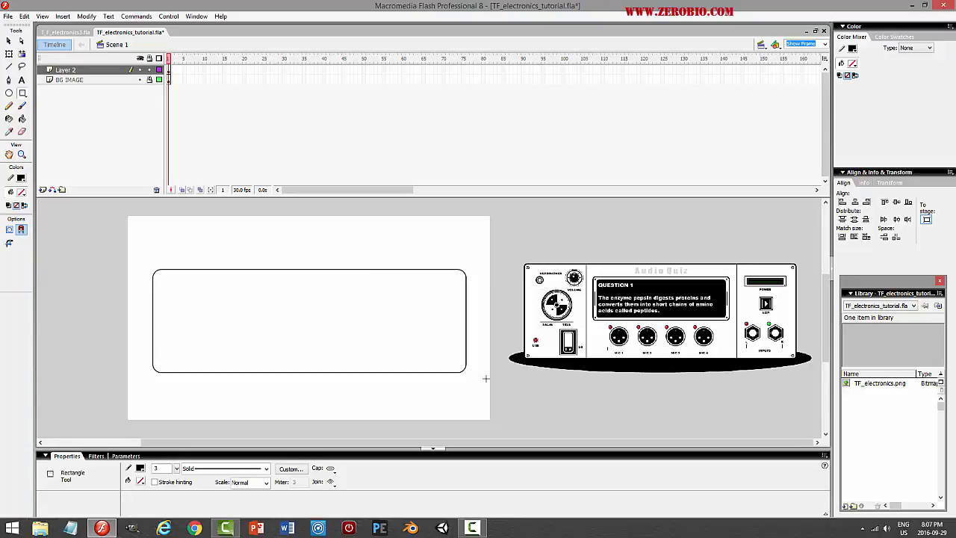
left_click(9, 41)
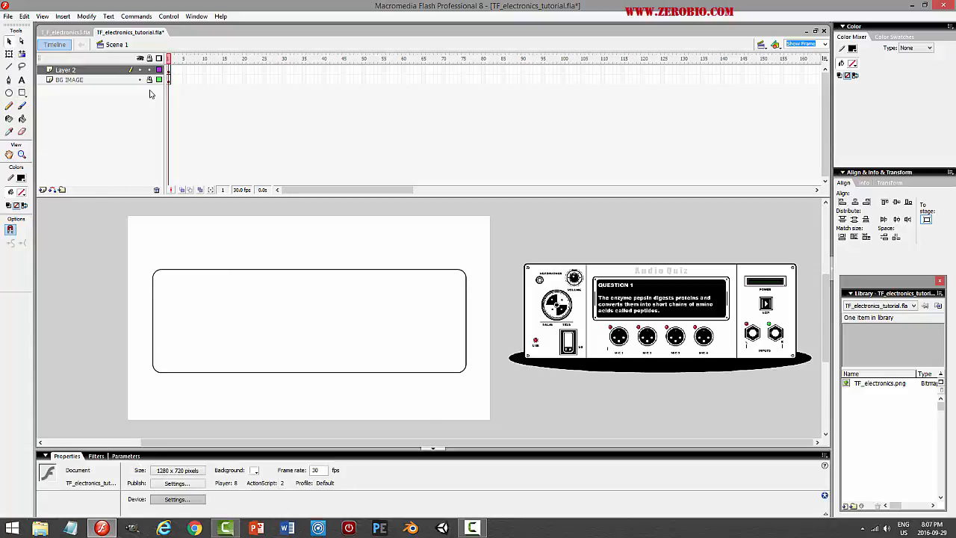
Set the stroke height of the whole rounded rectangle outline to 4
left_click(824, 44)
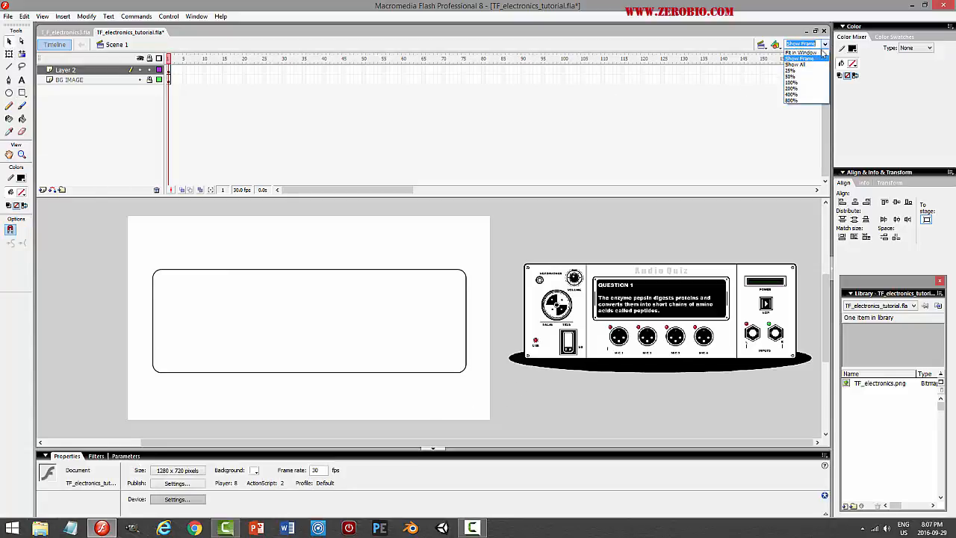
left_click(799, 82)
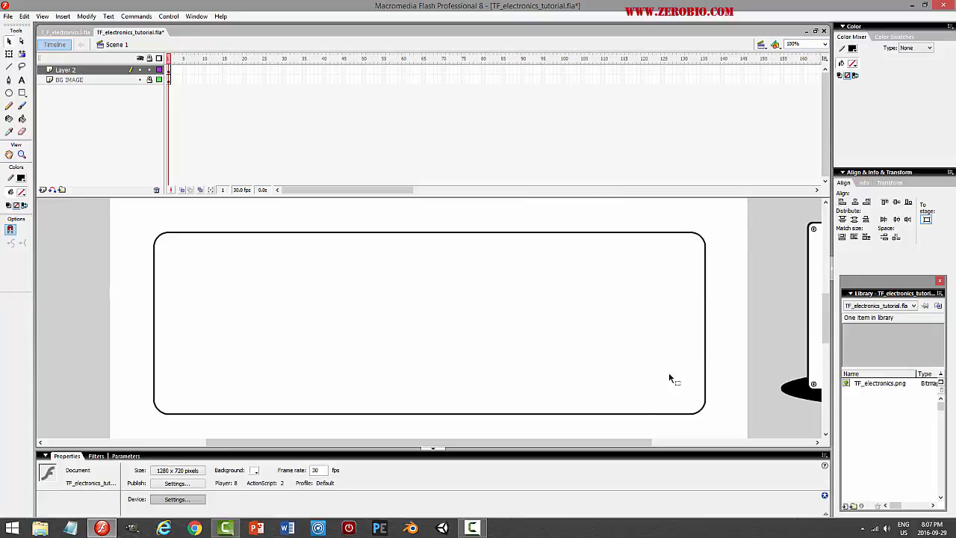
left_click_drag(586, 442, 626, 440)
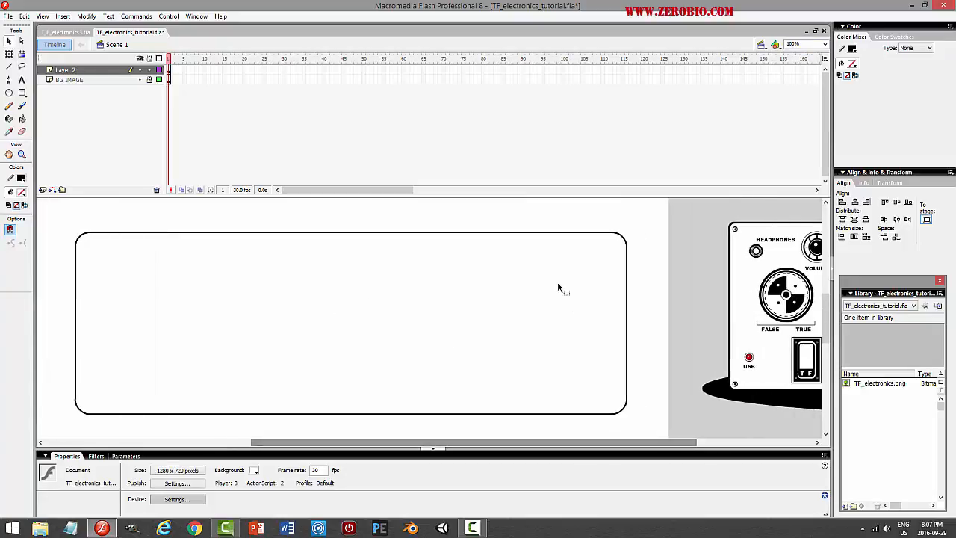
left_click(520, 235)
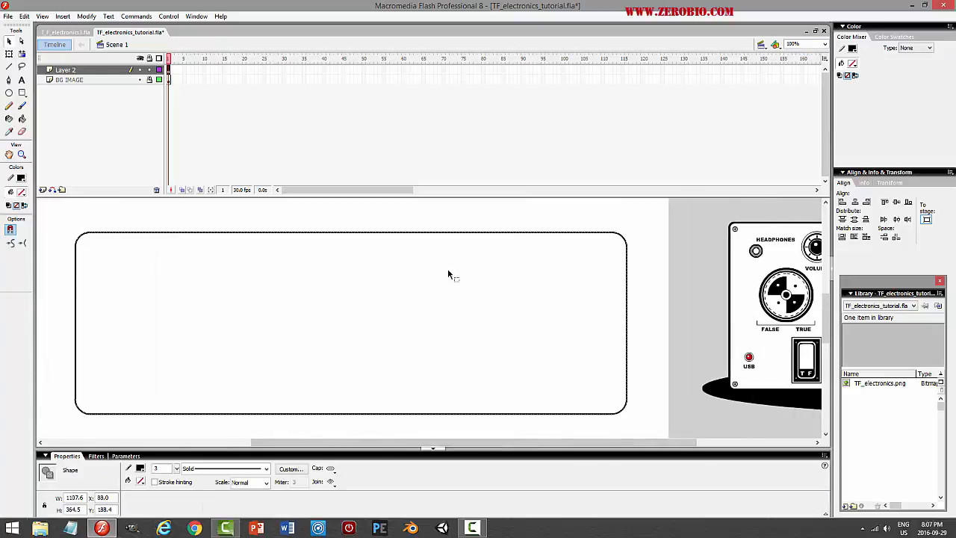
left_click_drag(166, 468, 122, 468)
type("4")
key("Return")
left_click(629, 262)
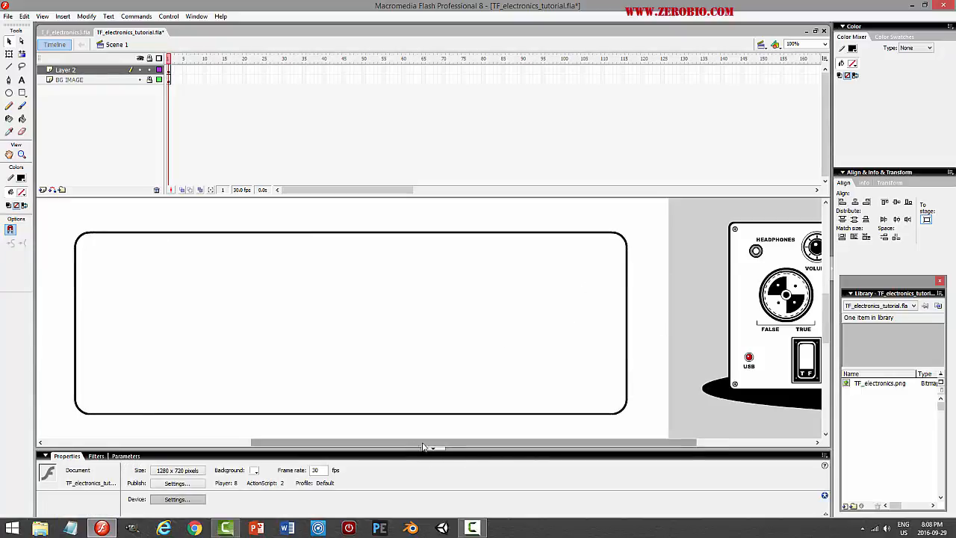
Set the Paint Bucket tool's fill color to white (#FFFFFF)
mouse_move(437, 446)
left_mouse_down()
mouse_move(578, 446)
mouse_move(444, 448)
left_mouse_up()
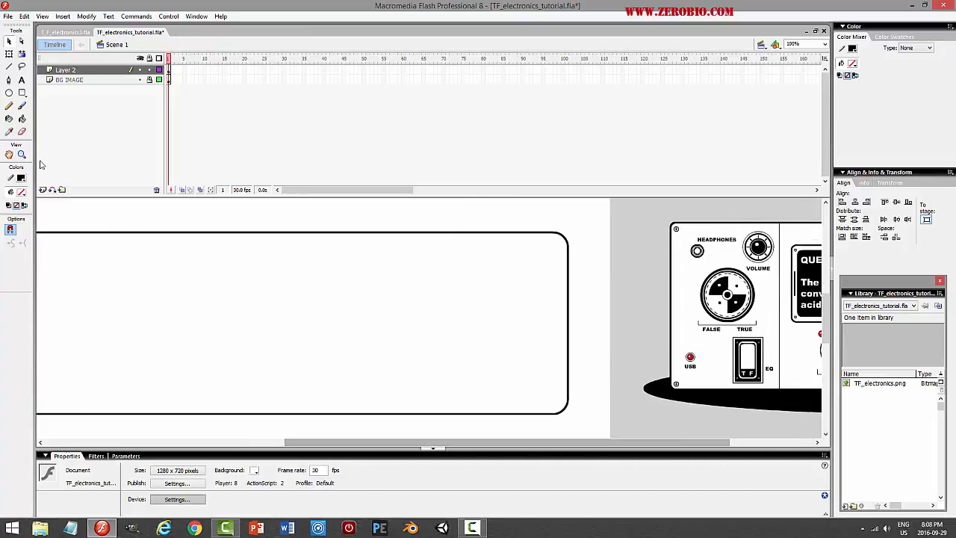
left_click(22, 119)
left_click(21, 191)
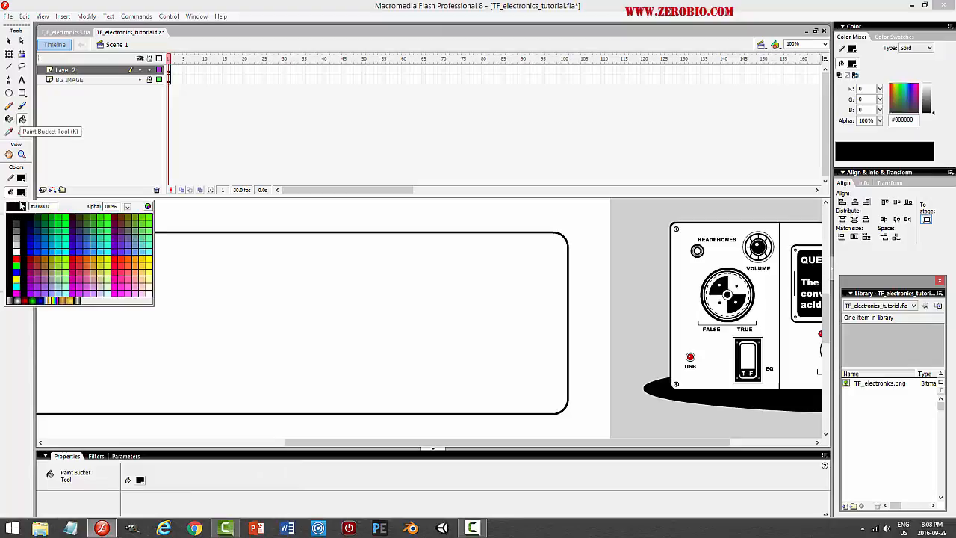
left_click(41, 260)
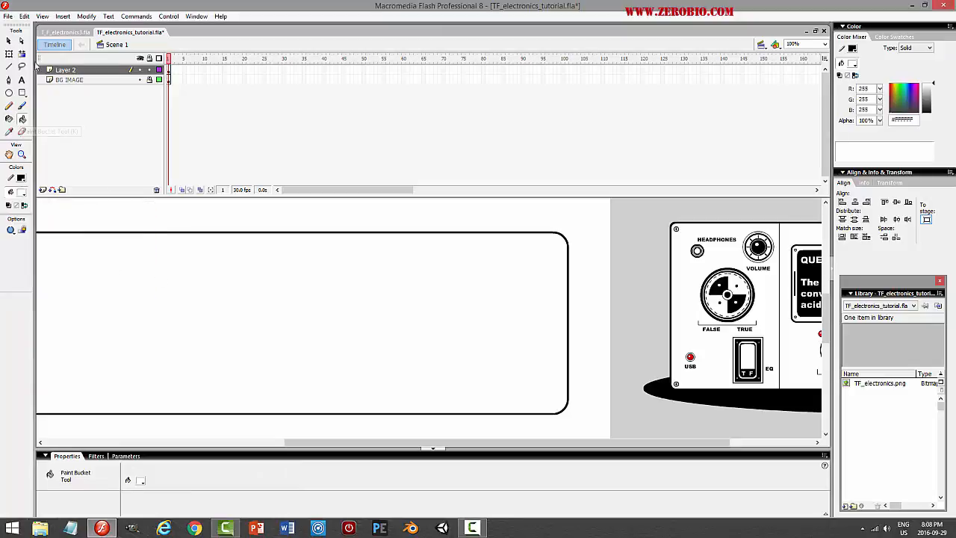
left_click(9, 41)
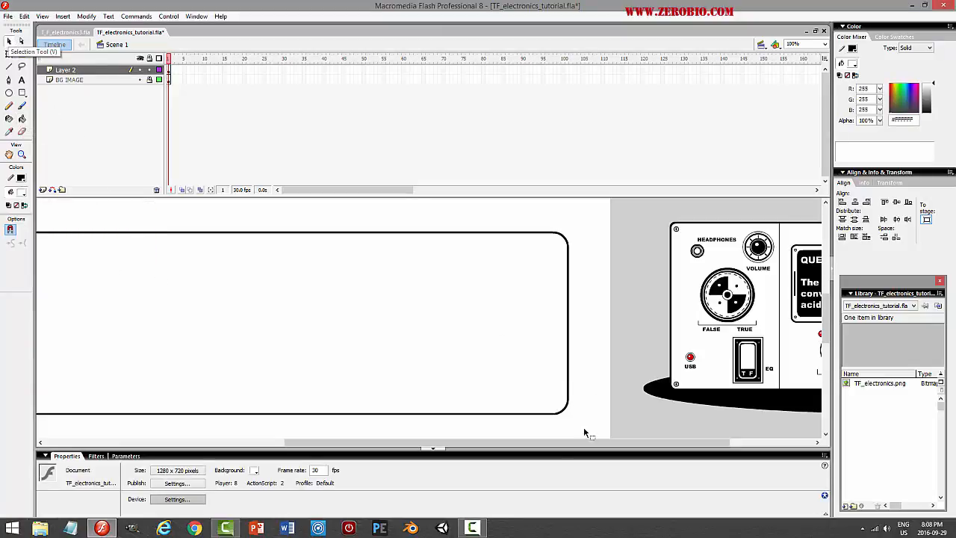
left_click_drag(513, 444, 659, 444)
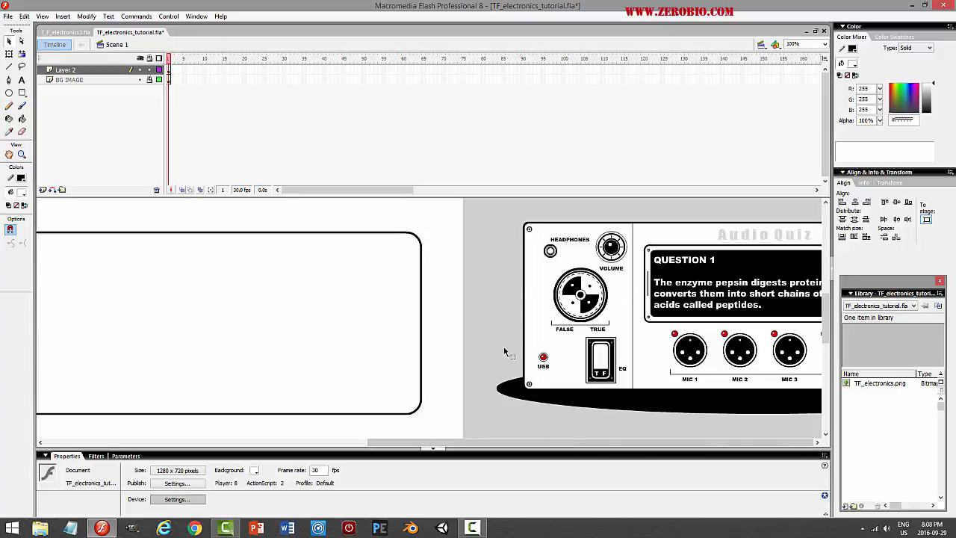
left_click(825, 45)
left_click(797, 65)
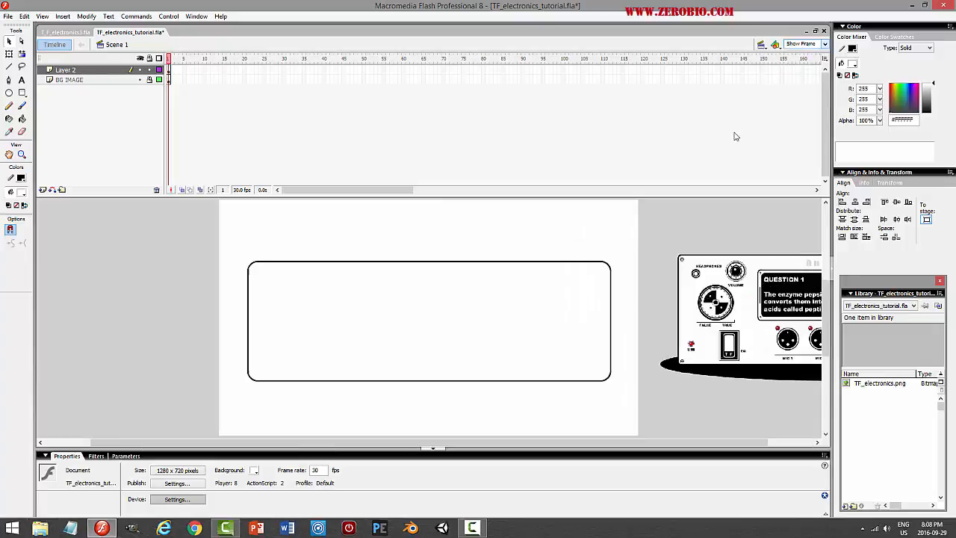
left_click_drag(546, 443, 697, 446)
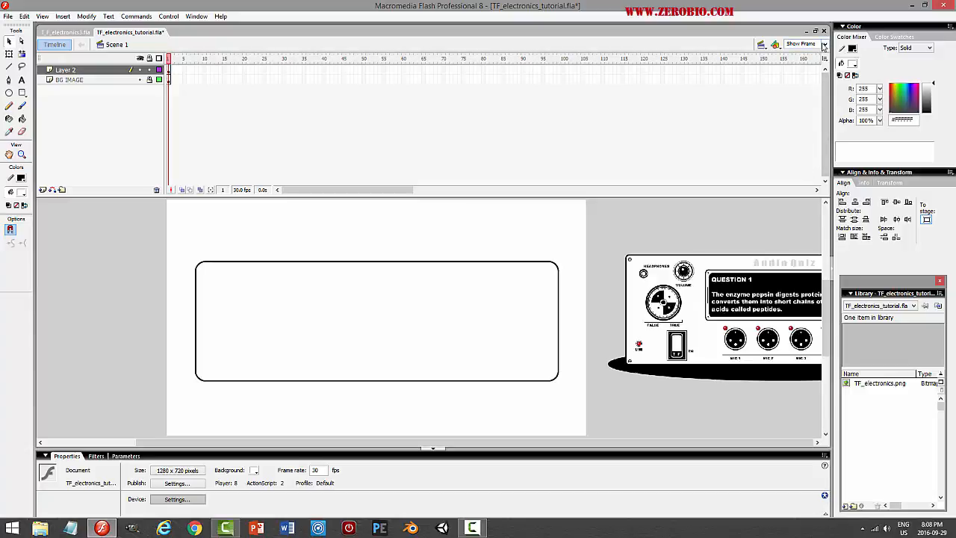
Test the finished movie in T_F_electronics3.fla and return to the TF_electronics_tutorial document
left_click(67, 32)
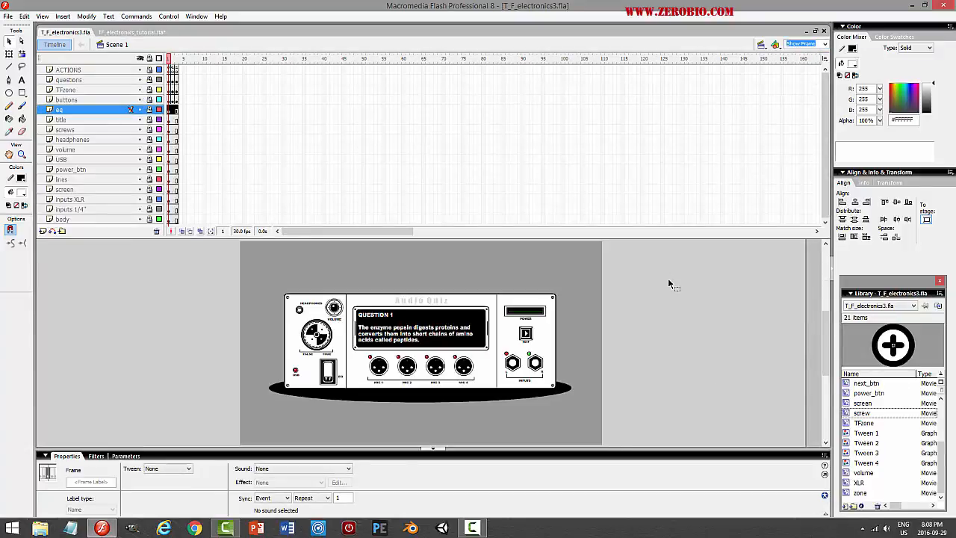
key("ctrl+Return")
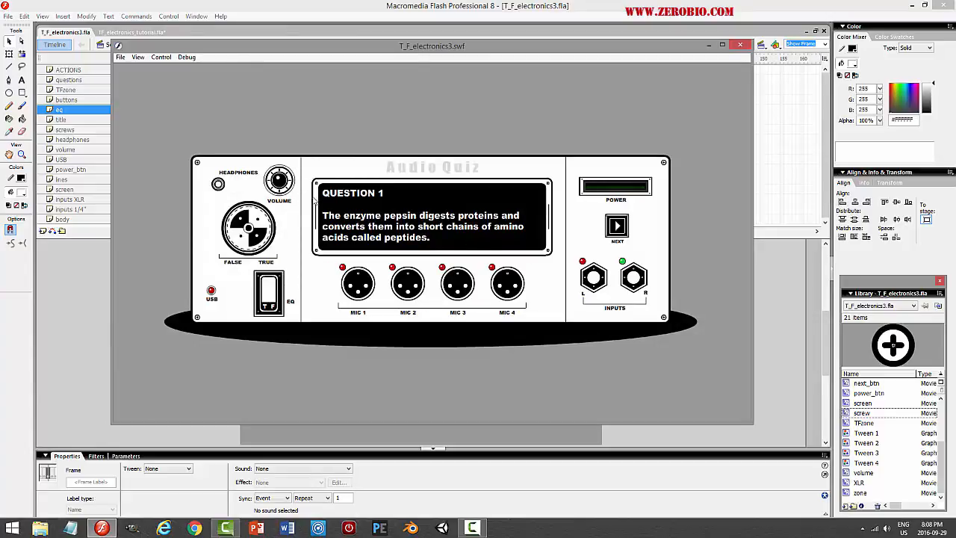
left_click(738, 47)
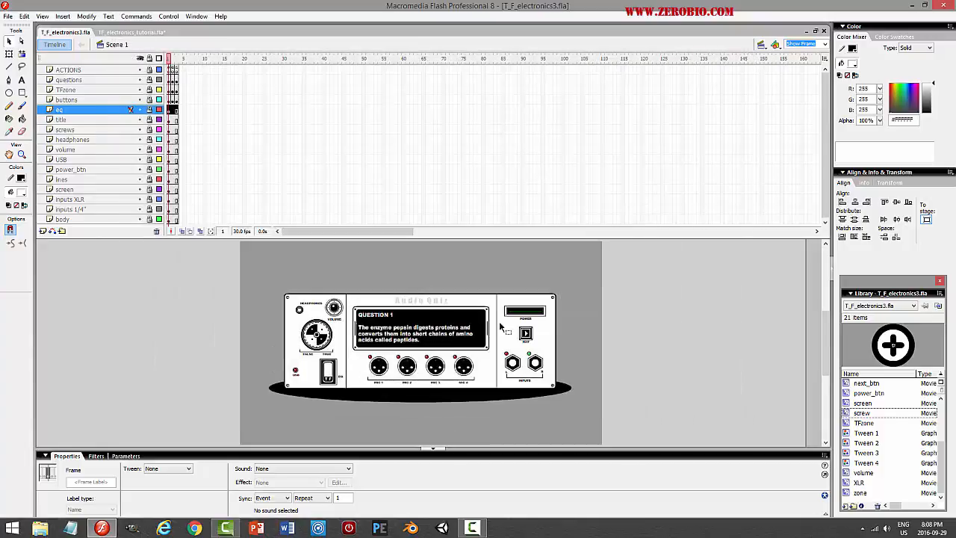
left_click(129, 33)
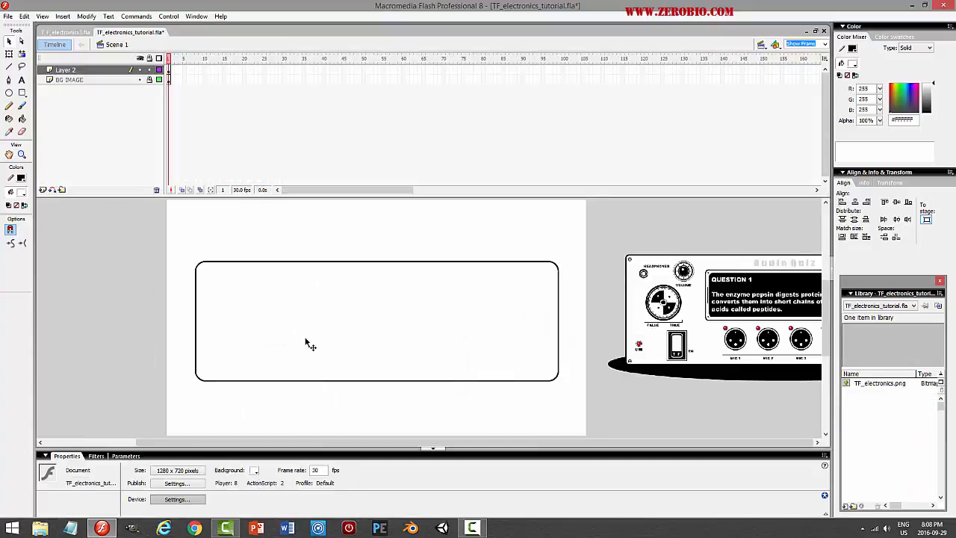
Draw a vertical hairline divider about 365 px high at about X 306 between the body's upper and lower edges
left_click(9, 67)
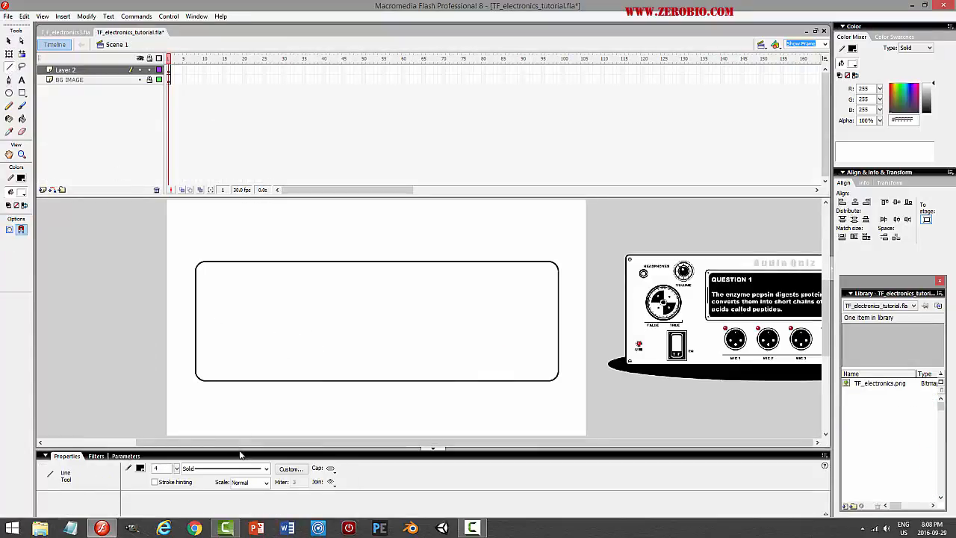
left_click(224, 469)
left_click(224, 480)
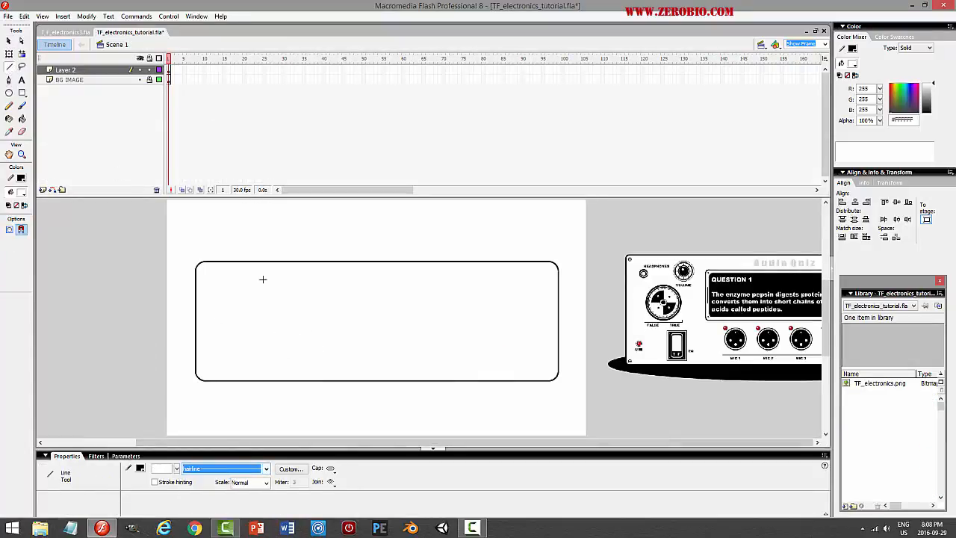
left_click_drag(267, 261, 260, 376)
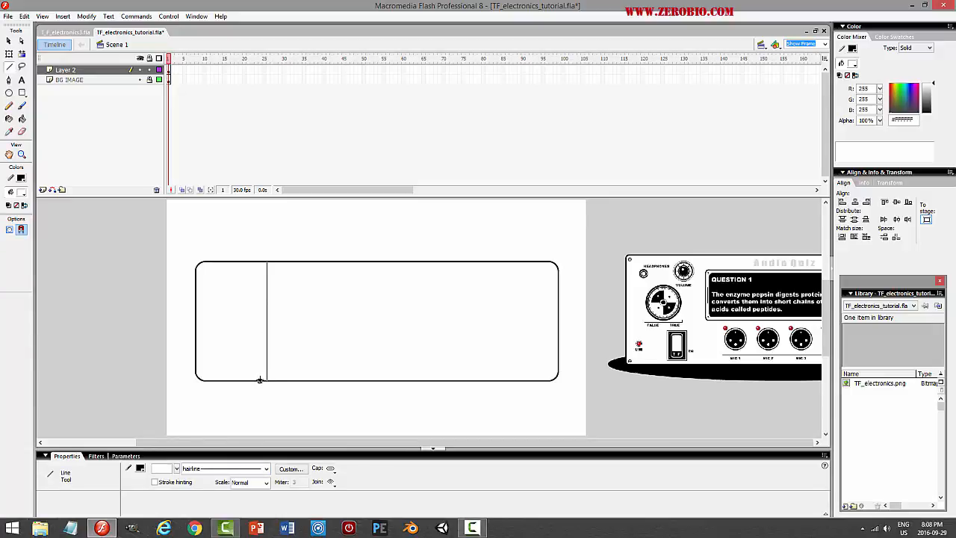
Examine the joint where the divider's lower end meets the body outline
left_click(9, 41)
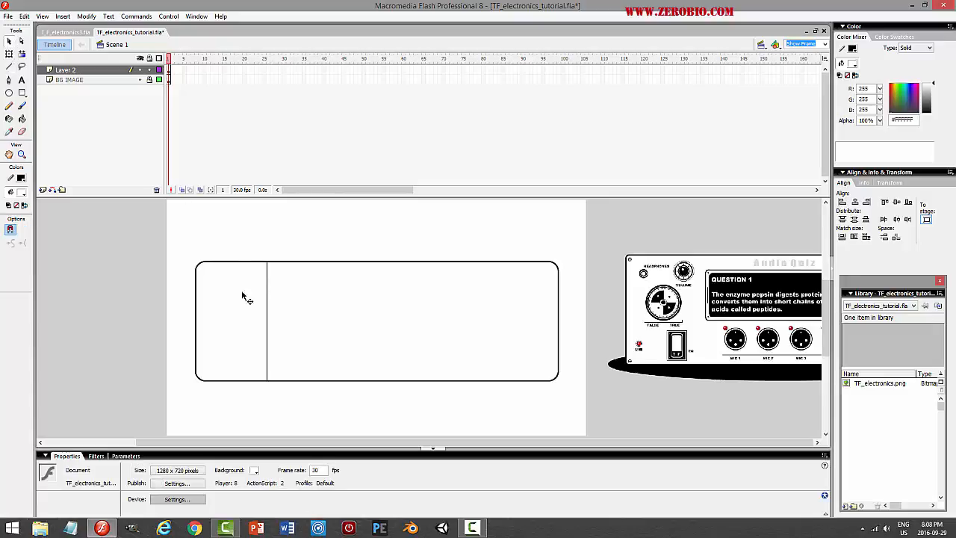
left_click(267, 377)
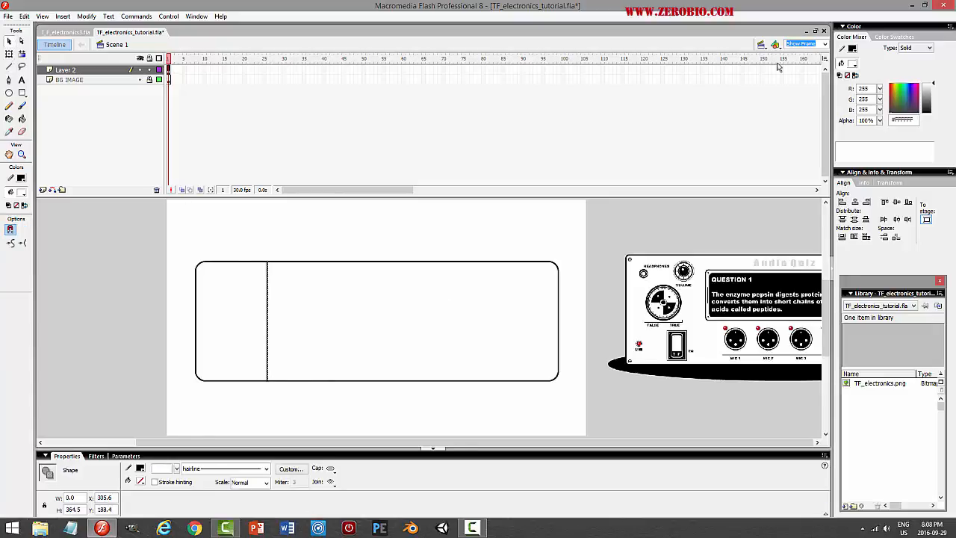
left_click(824, 44)
left_click(792, 64)
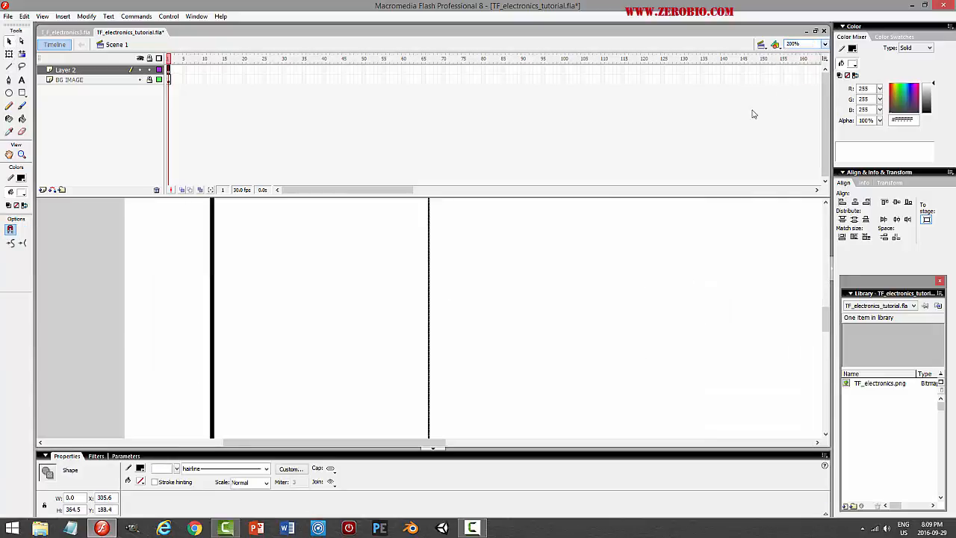
left_click(533, 296)
scroll(535, 297, "down", 2)
left_click(430, 333)
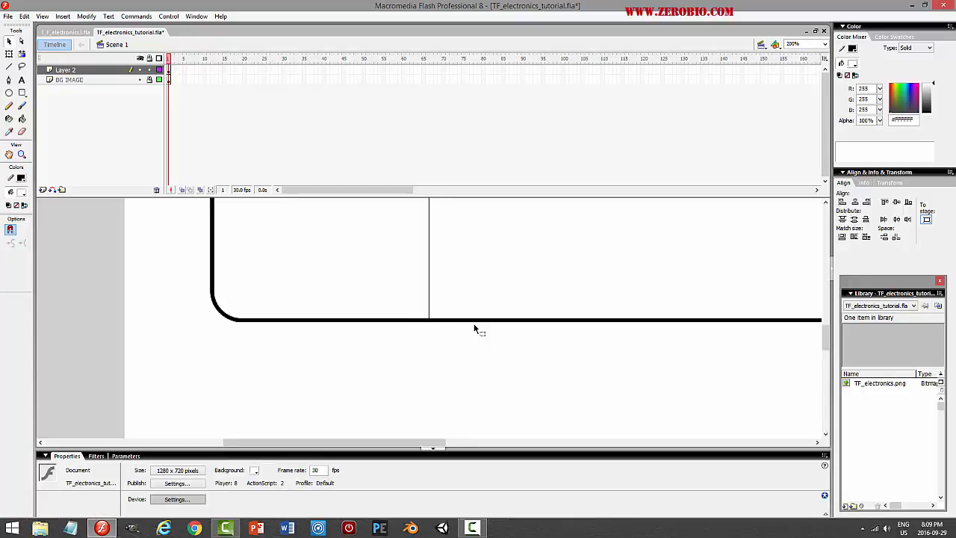
Copy the hairline divider and paste the copy in place on Layer 2
left_click(429, 269)
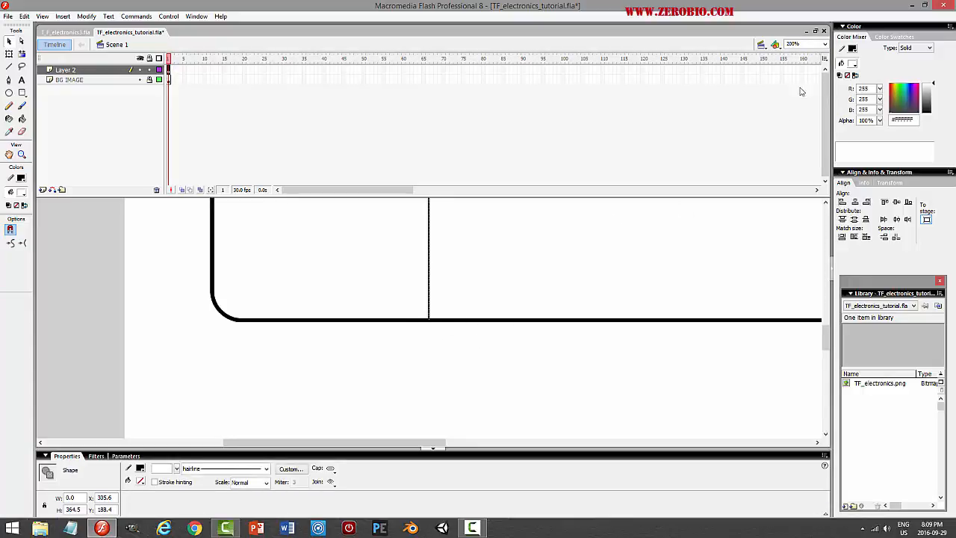
left_click(824, 44)
left_click(799, 58)
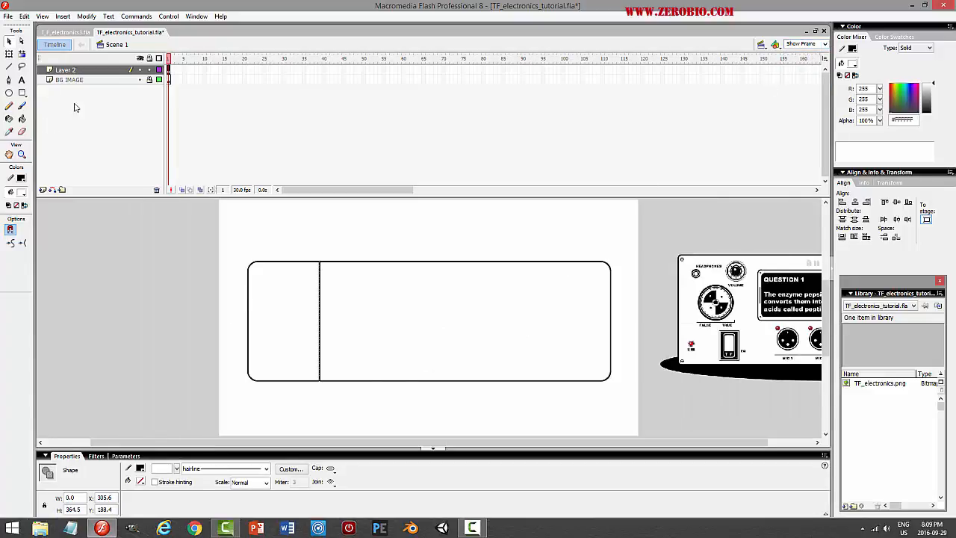
left_click(24, 16)
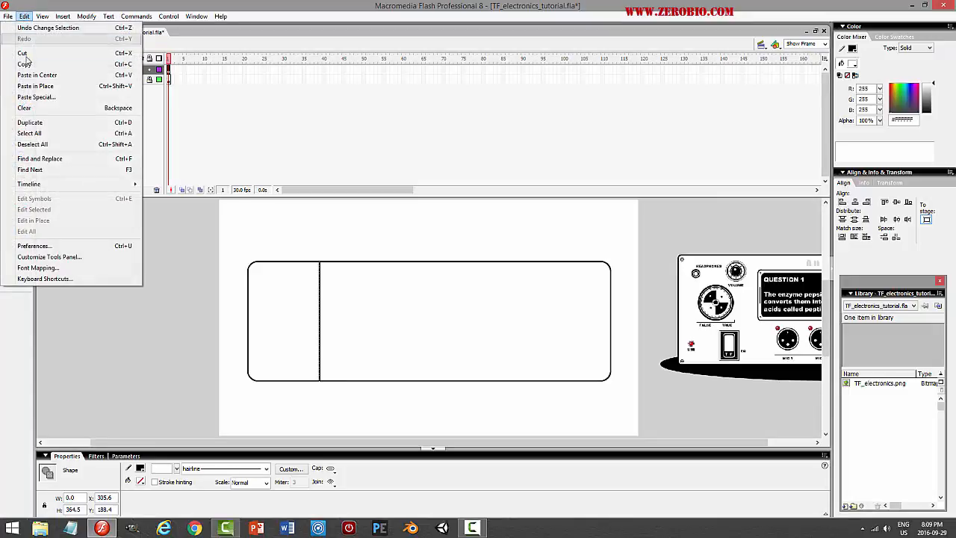
left_click(25, 65)
left_click(24, 16)
left_click(34, 86)
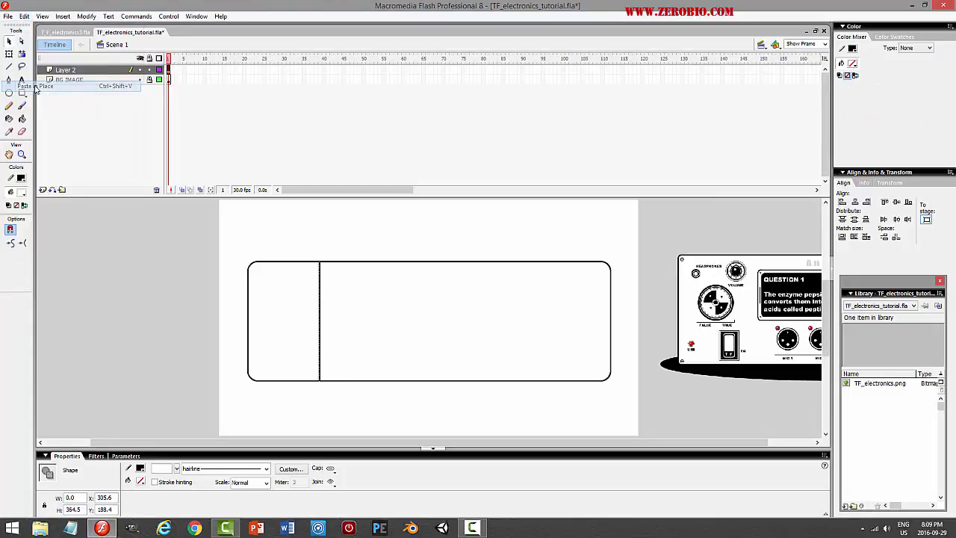
Move the pasted divider horizontally to about X 965 to separate the body's right-hand section
key("shift+Right")
key("shift+Right")
key("shift+Right")
key("shift+Right")
key("shift+Right")
key("shift+Right")
key("shift+Right")
key("shift+Right")
key("shift+Right")
key("shift+Right")
key("shift+Right")
key("shift+Right")
key("shift+Right")
key("shift+Right")
key("shift+Right")
key("shift+Right")
key("shift+Right")
key("shift+Right")
key("shift+Right")
key("shift+Right")
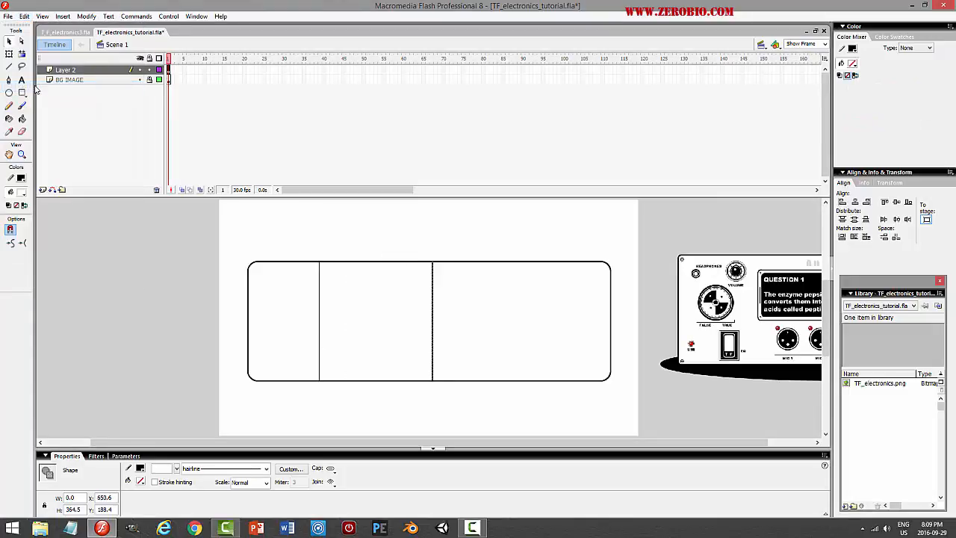
key("shift+Right")
key("shift+Right")
key("shift+Right")
key("shift+Right")
key("shift+Right")
key("shift+Right")
key("shift+Right")
key("shift+Right")
key("shift+Right")
key("shift+Right")
key("shift+Right")
key("shift+Right")
key("shift+Right")
key("shift+Right")
key("shift+Right")
key("shift+Right")
key("shift+Right")
key("shift+Right")
key("shift+Right")
key("shift+Right")
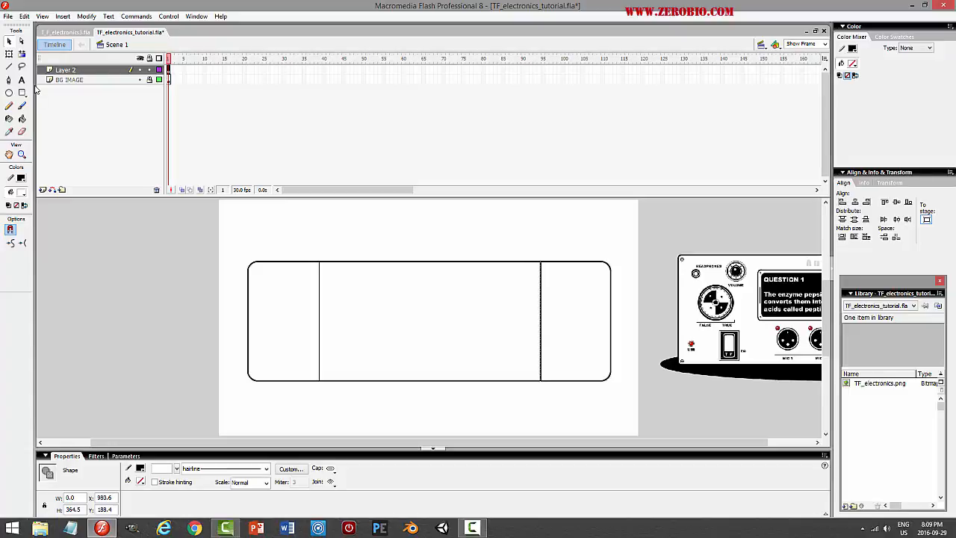
key("shift+Left")
key("shift+Left")
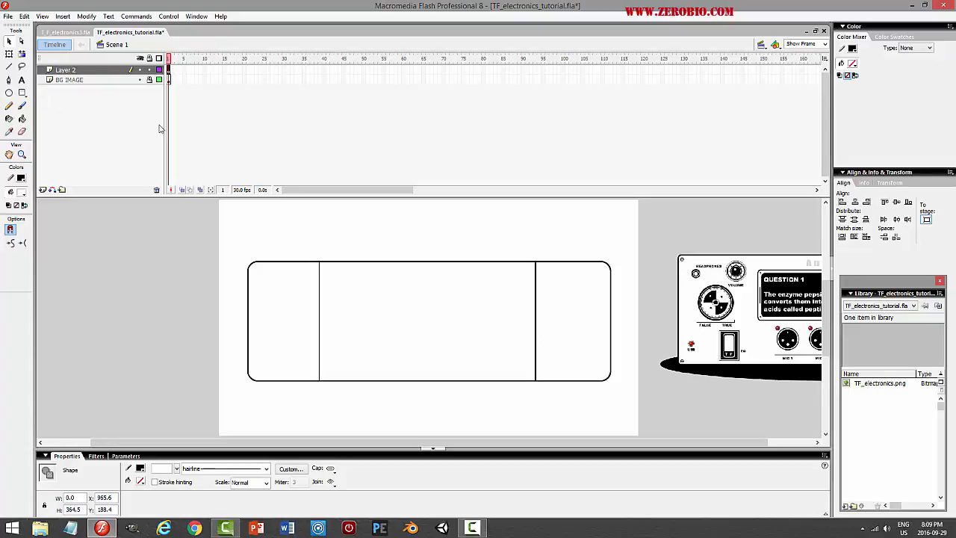
left_click(669, 226)
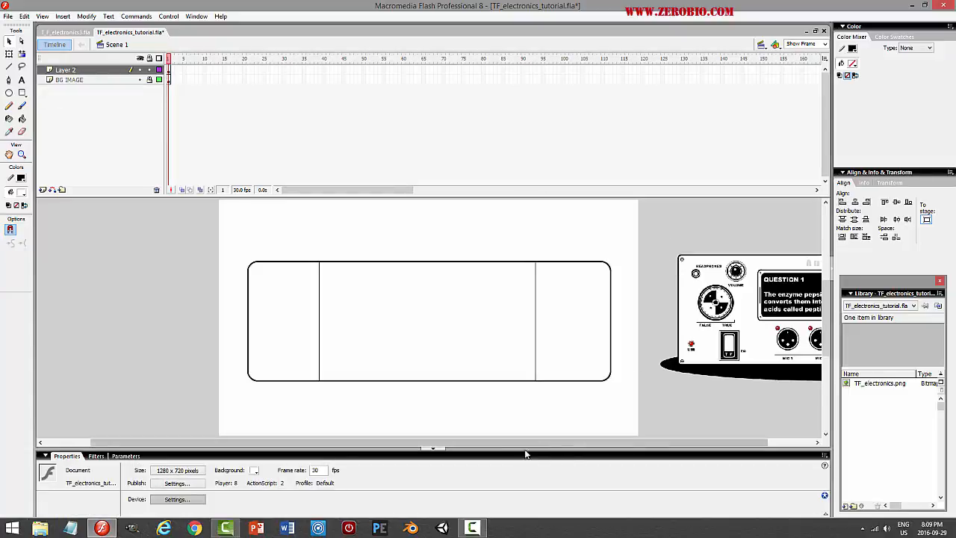
Lock Layer 2, unlock BG IMAGE and move the reference image above the stage to about X 110, Y -452
left_click_drag(506, 443, 562, 446)
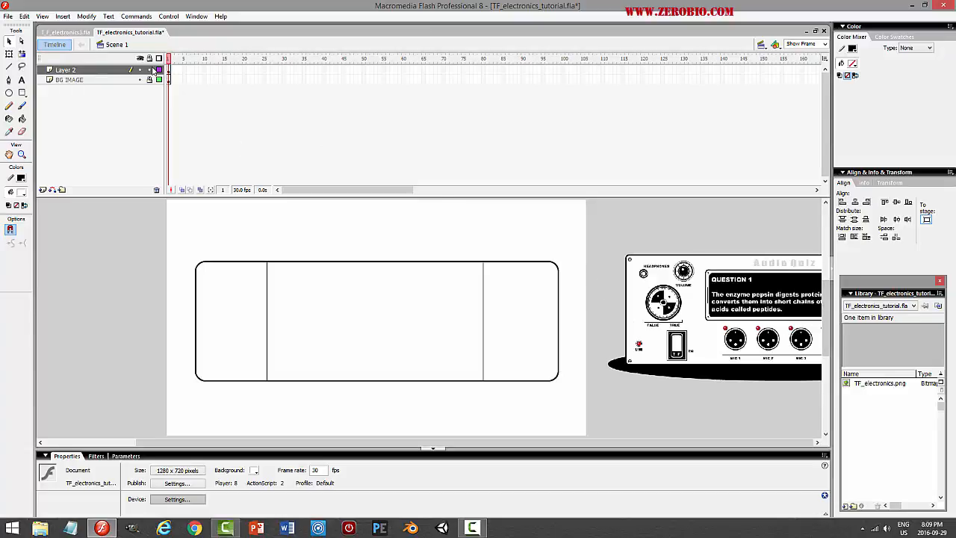
left_click(112, 71)
left_click(104, 79)
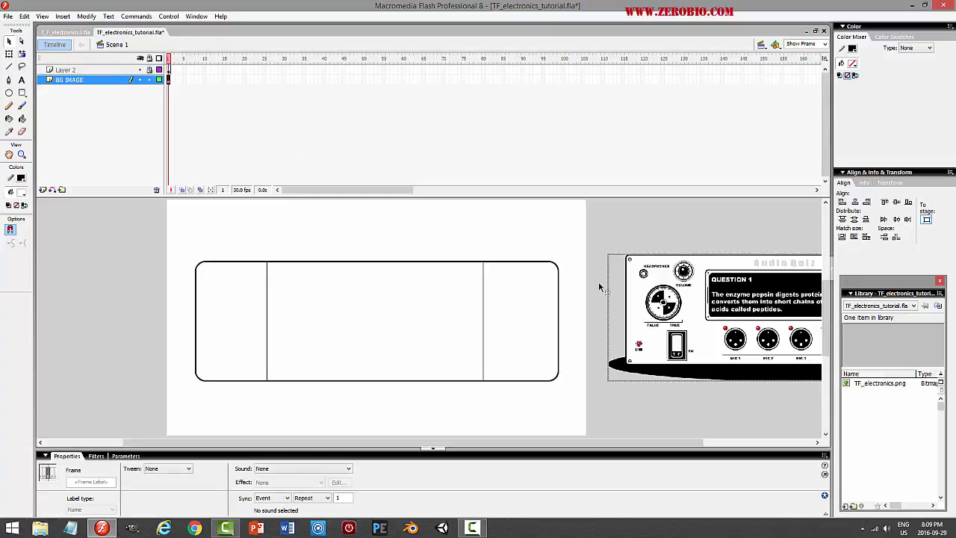
scroll(829, 327, "up", 3)
left_click_drag(788, 329, 391, 228)
scroll(642, 262, "up", 3)
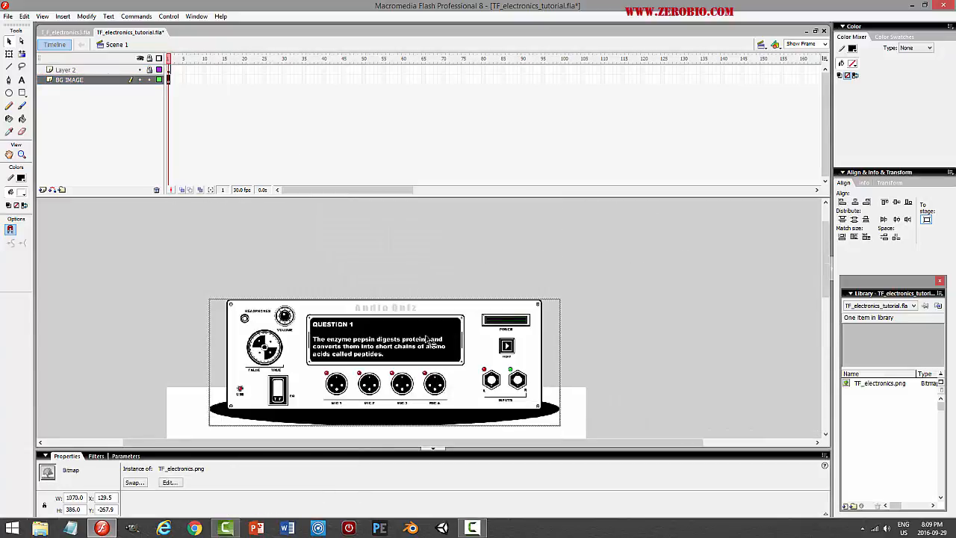
left_click_drag(429, 342, 420, 283)
left_click(598, 288)
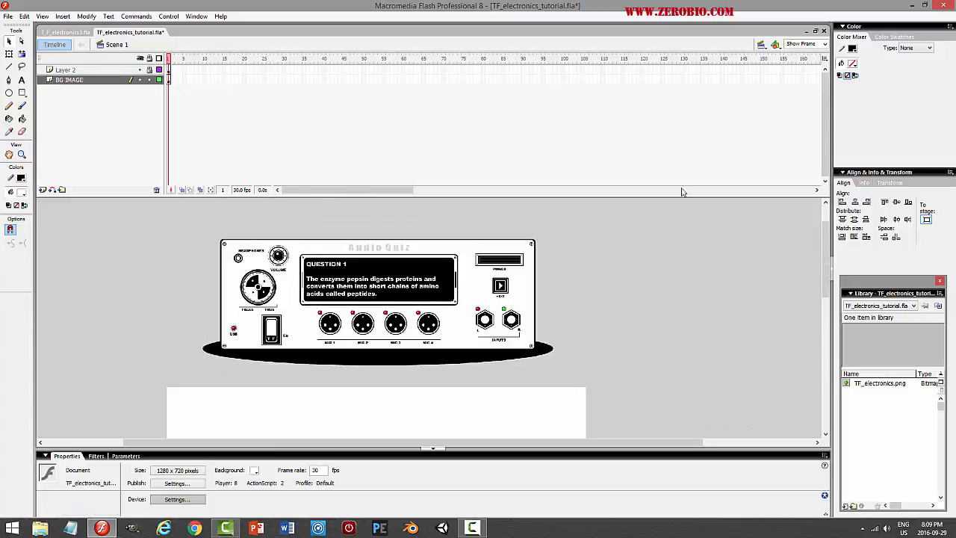
left_click(387, 303)
Lock both the BG IMAGE layer and Layer 2, leaving the body drawing in view at 100%
left_click(803, 43)
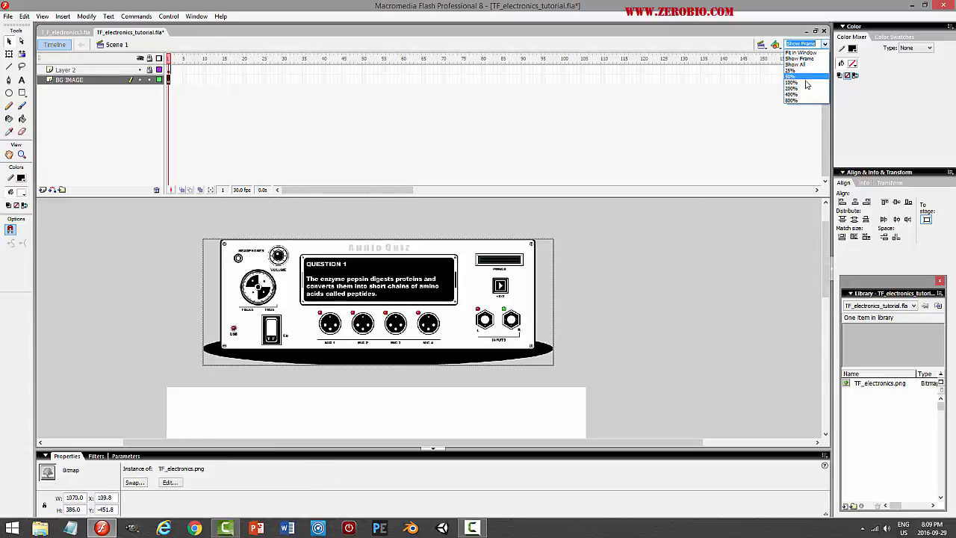
left_click(795, 71)
left_click(149, 80)
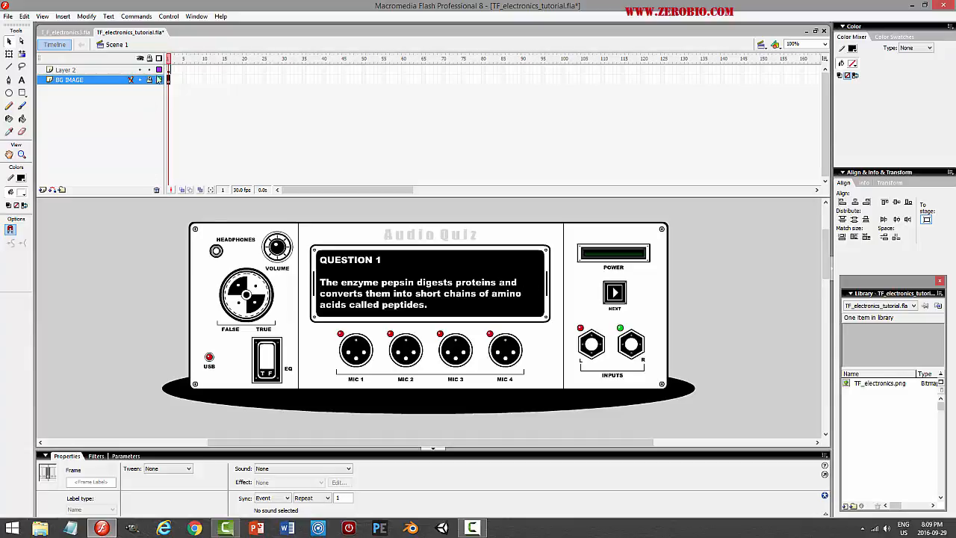
left_click(119, 69)
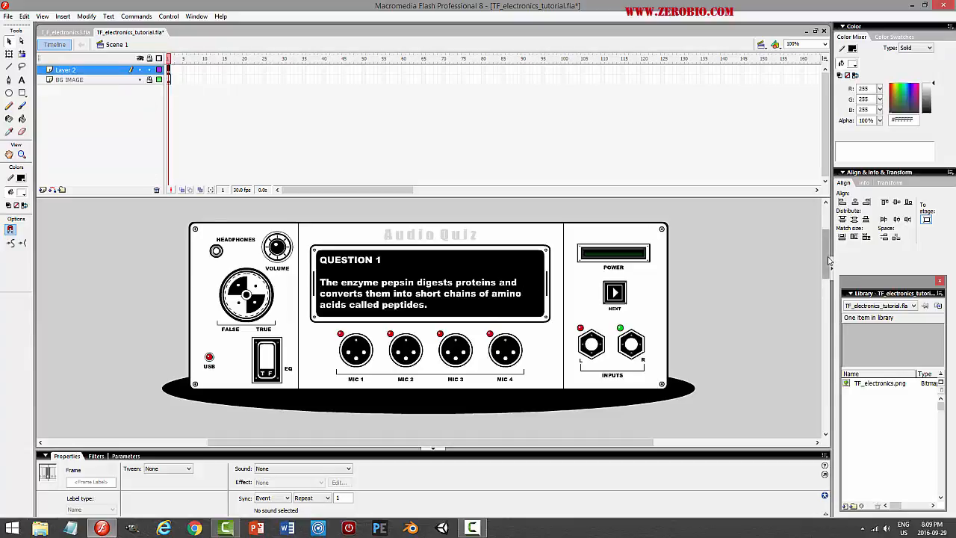
left_click_drag(829, 260, 810, 319)
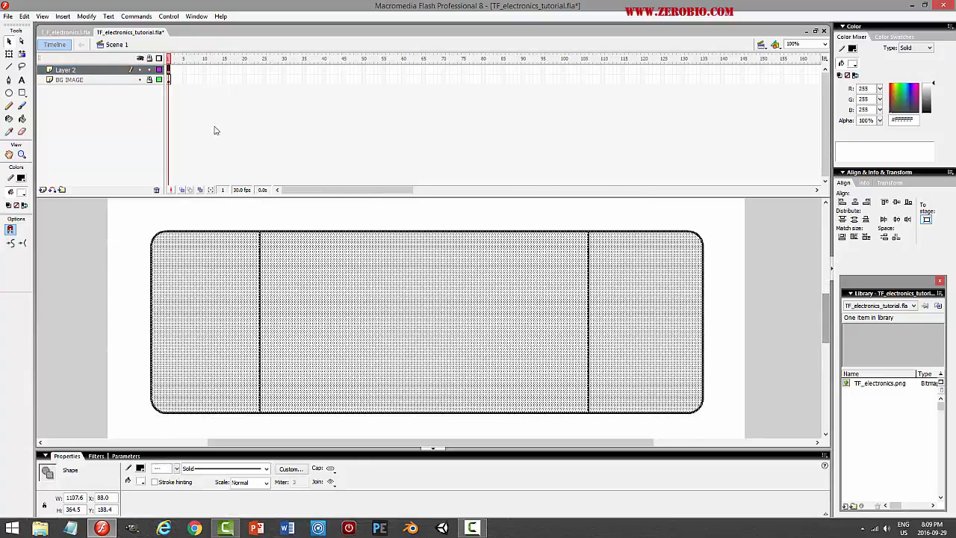
left_click(149, 69)
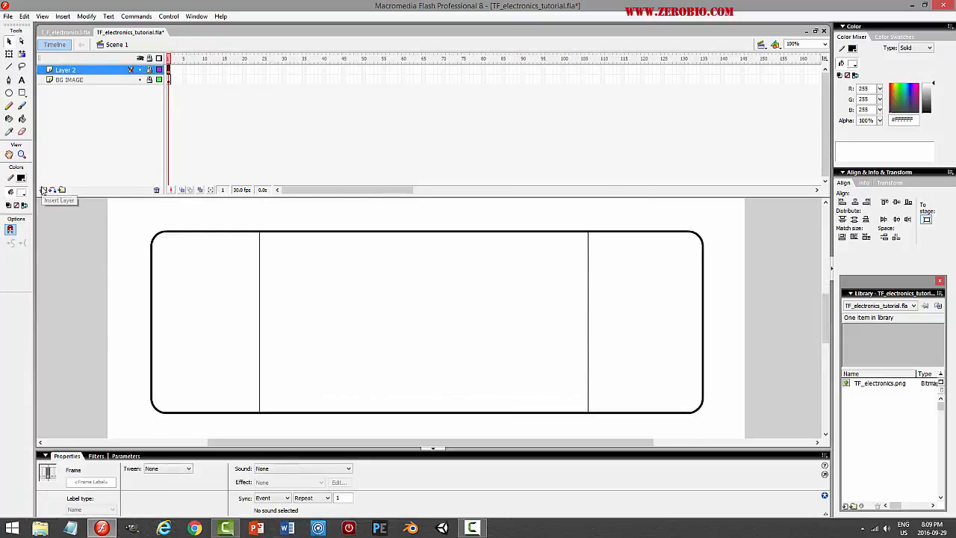
Add a layer above Layer 2, renaming Layer 2 as body and the new layer as screen
left_click(43, 190)
double_click(74, 79)
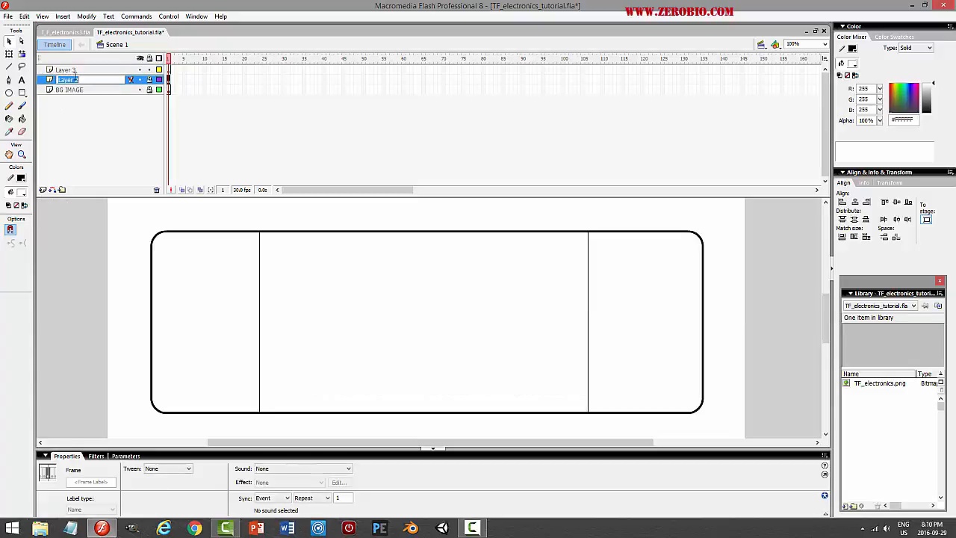
type("body")
key("Return")
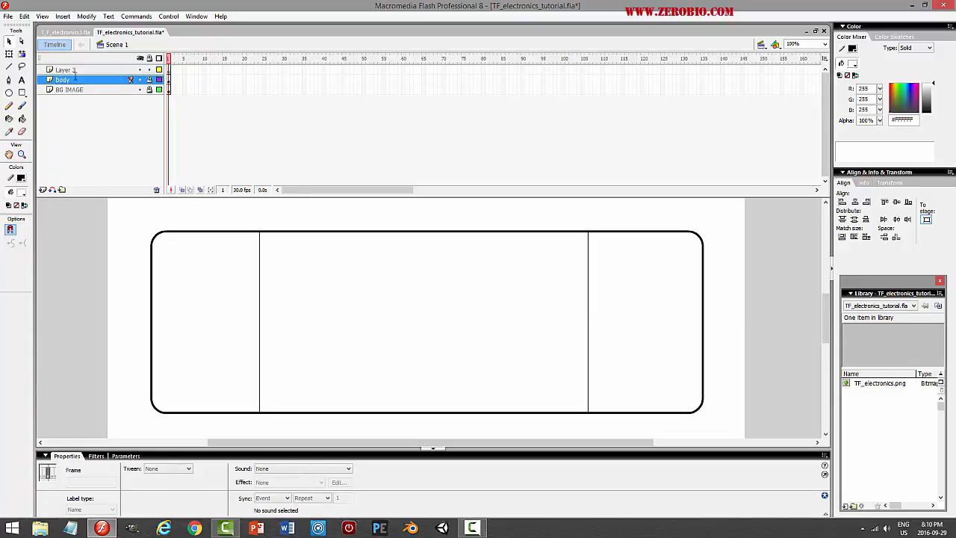
double_click(78, 70)
type("scr")
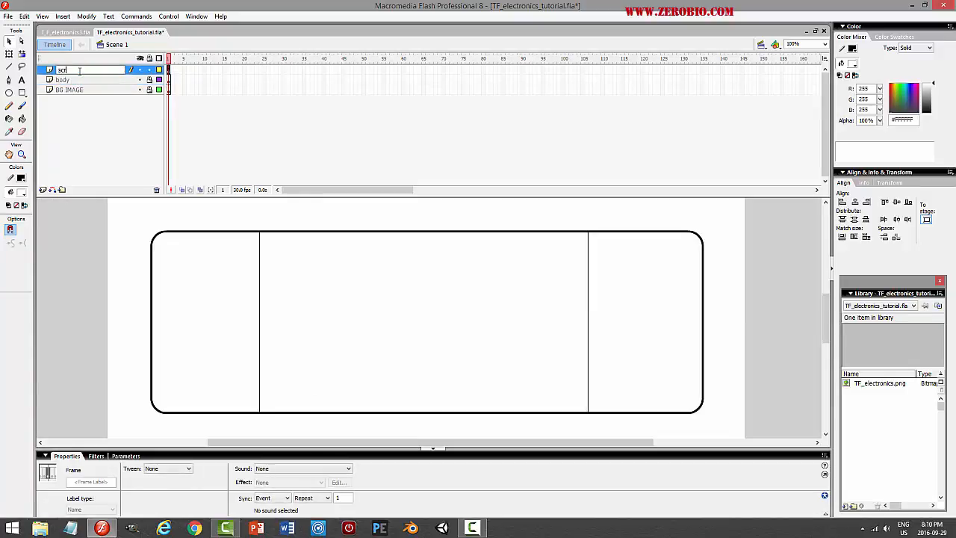
type("een")
key("Return")
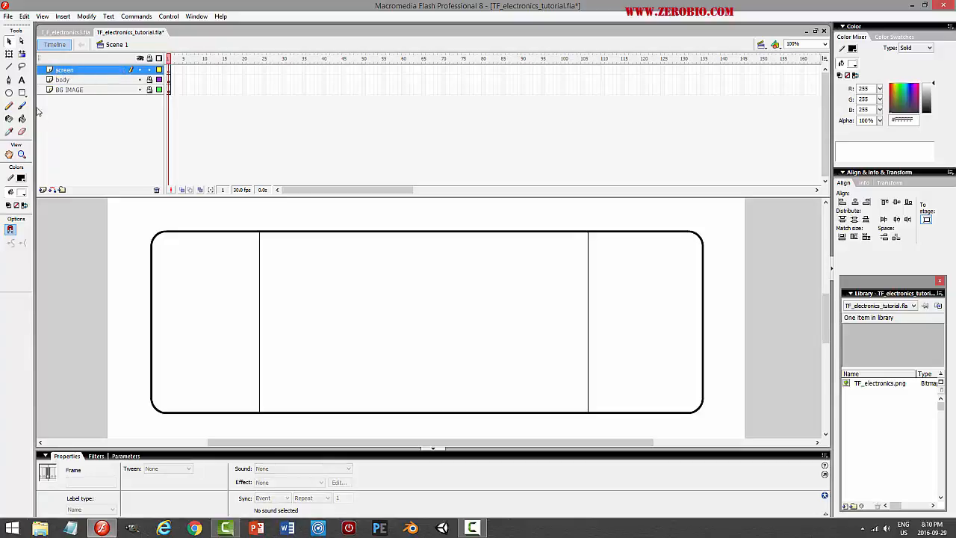
Draw a white-filled rounded rectangle with a hairline outline on the screen layer, in the upper part of the body's middle section
left_click(22, 93)
left_click(9, 243)
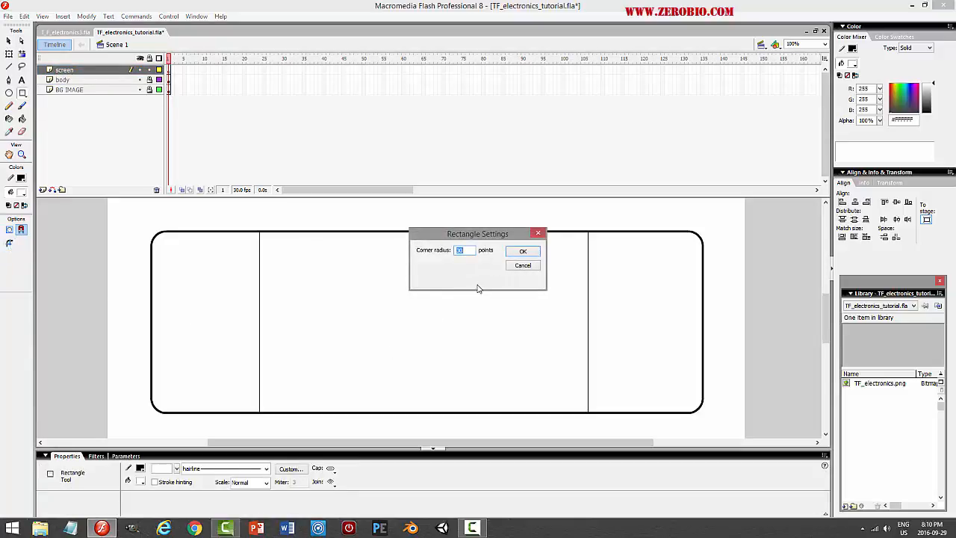
key("Return")
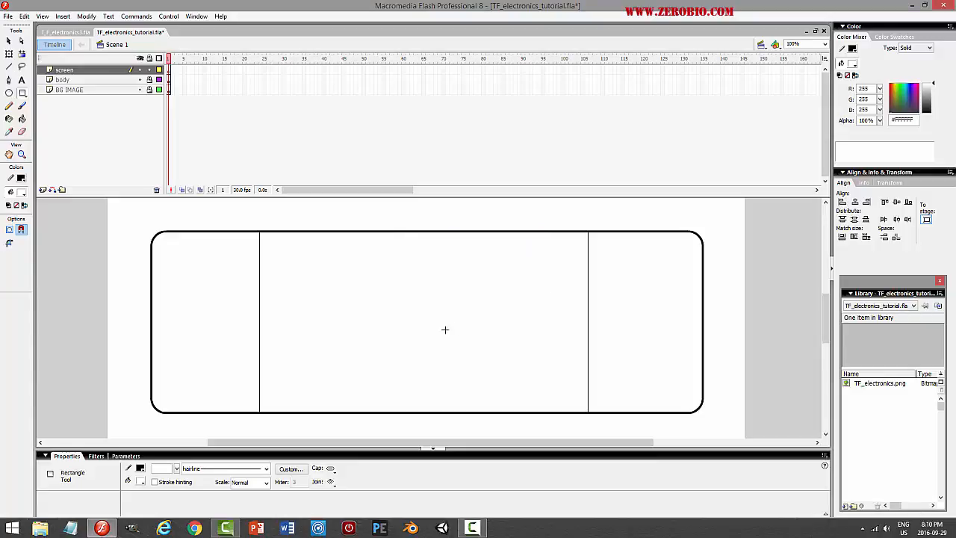
mouse_move(290, 276)
left_mouse_down()
mouse_move(393, 343)
mouse_move(553, 348)
left_mouse_up()
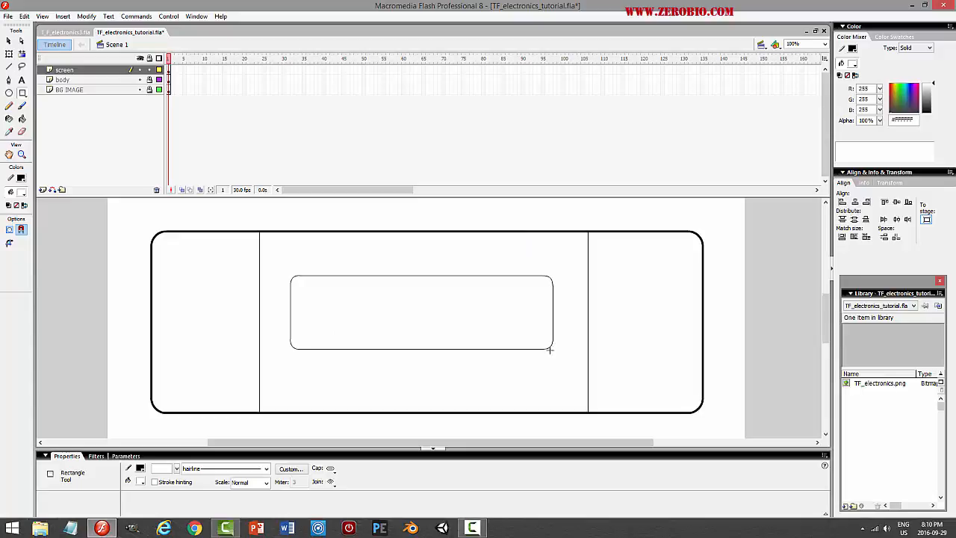
Check the finished panel in T_F_electronics3.fla, return to TF_electronics_tutorial.fla and set the screen rectangle's outline thickness to 3
left_click(79, 34)
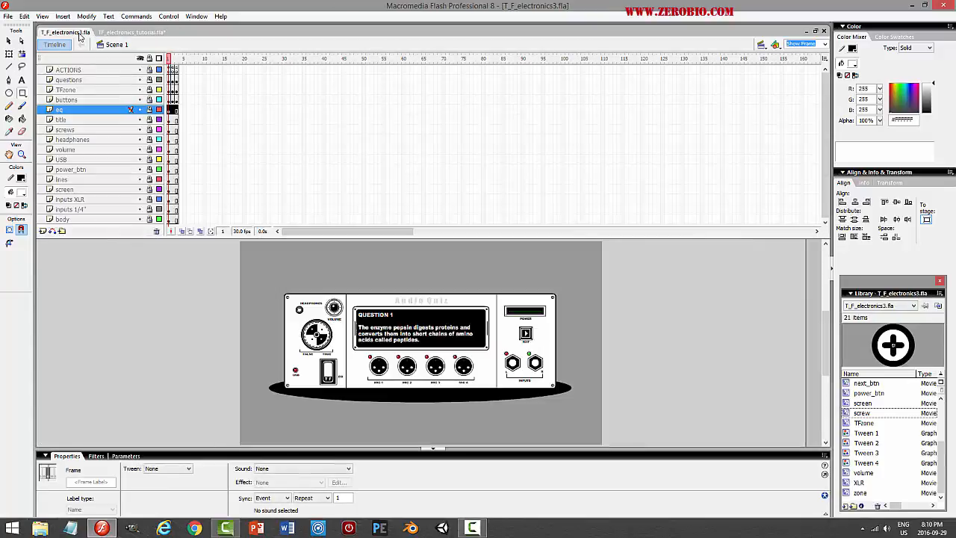
left_click(116, 33)
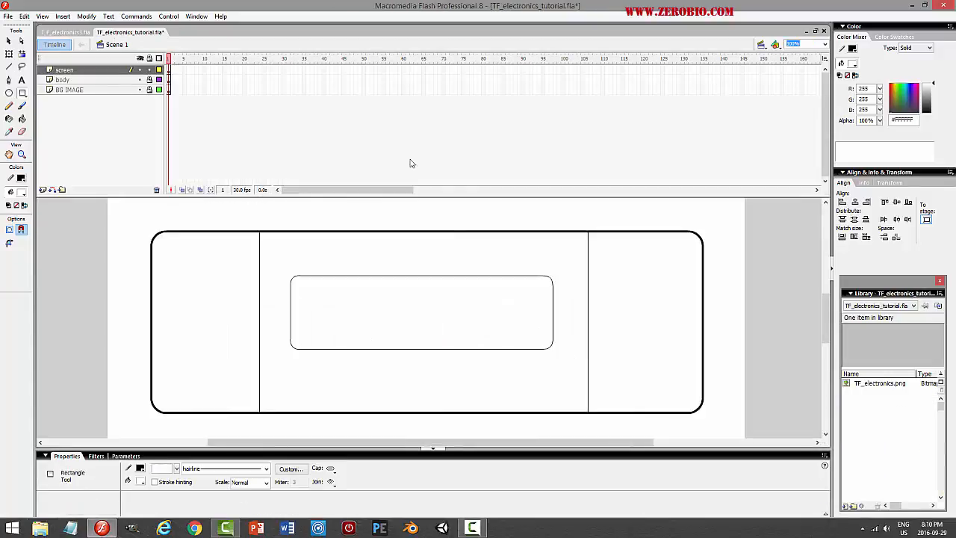
left_click(8, 42)
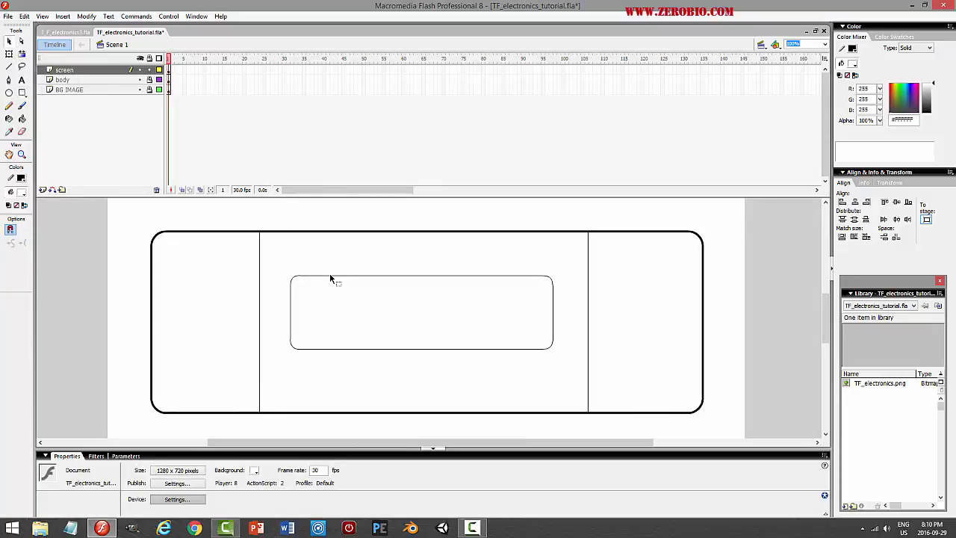
double_click(329, 278)
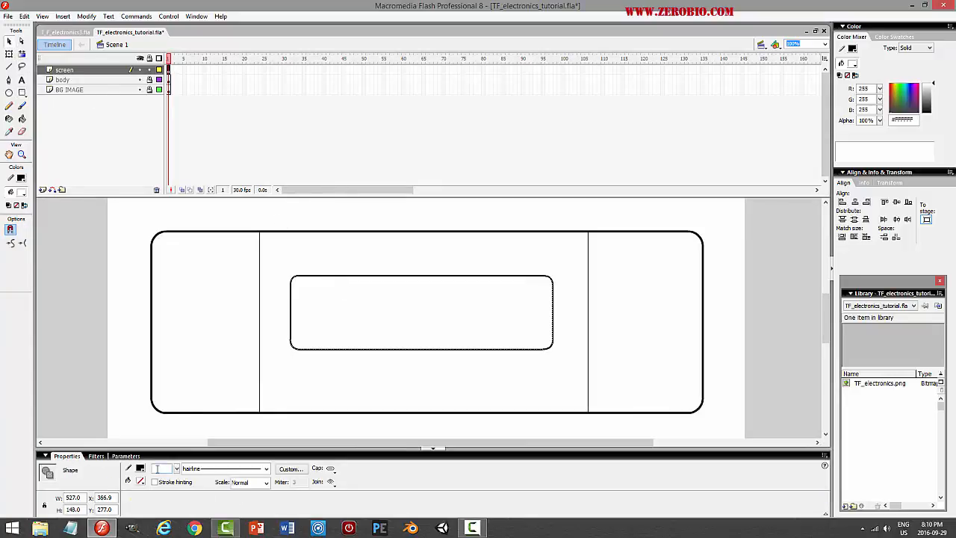
type("3")
key("Return")
Move the whole screen rectangle up to Y 257 and test the movie to preview the panel
left_click(110, 70)
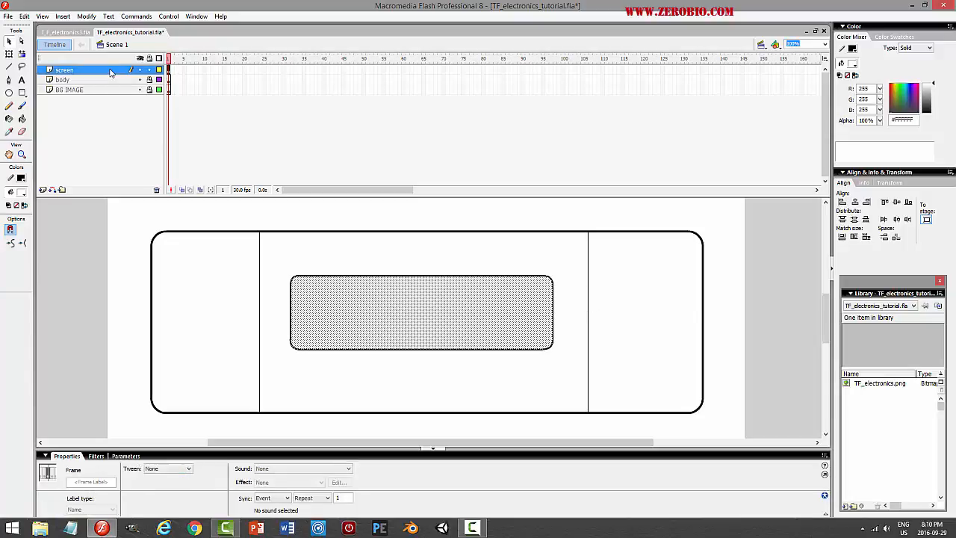
key("Up")
key("Up")
key("Up")
key("Up")
key("Up")
key("Up")
key("Up")
key("Up")
key("Up")
key("Up")
key("Up")
key("Up")
key("Up")
key("Up")
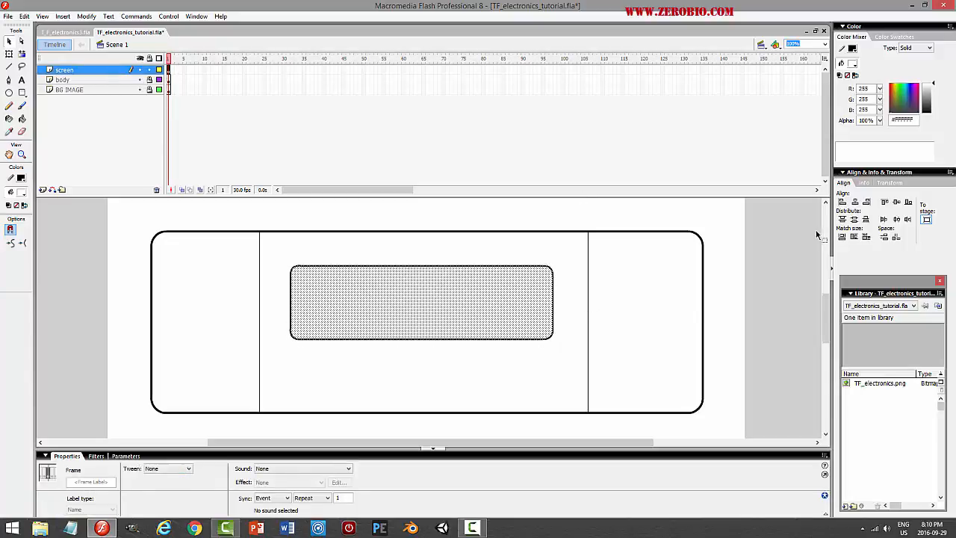
left_click(747, 270)
key("ctrl+Return")
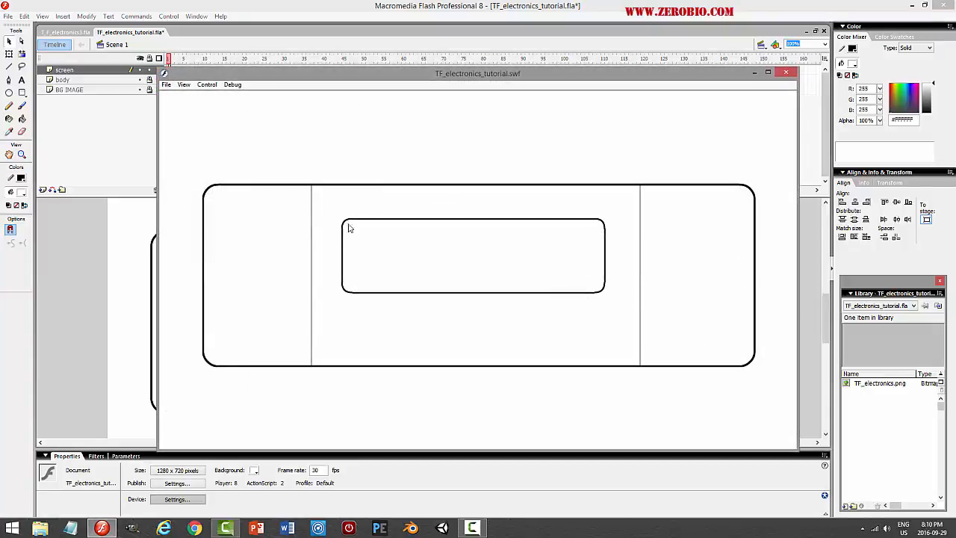
left_click(786, 72)
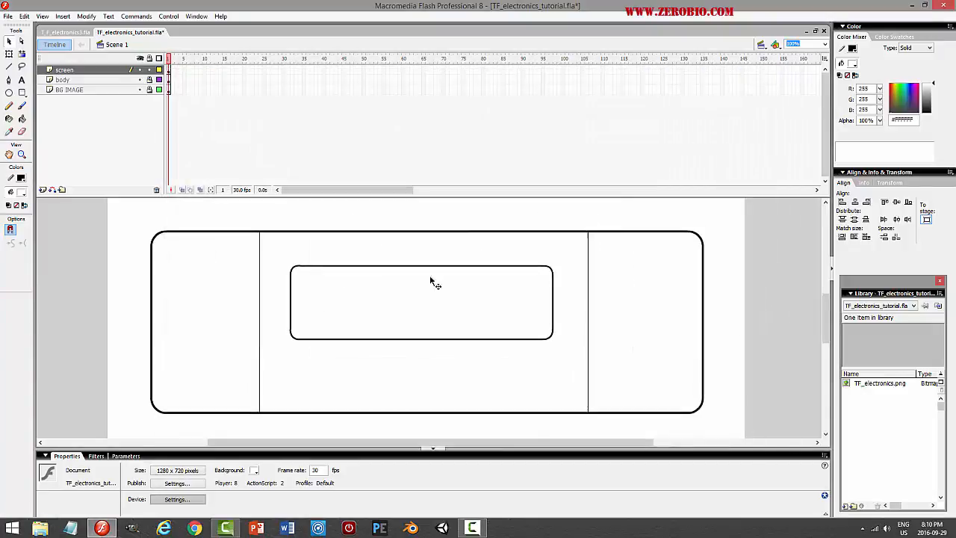
Set the screen rectangle's outline thickness to 4 and preview it by testing the movie
double_click(328, 267)
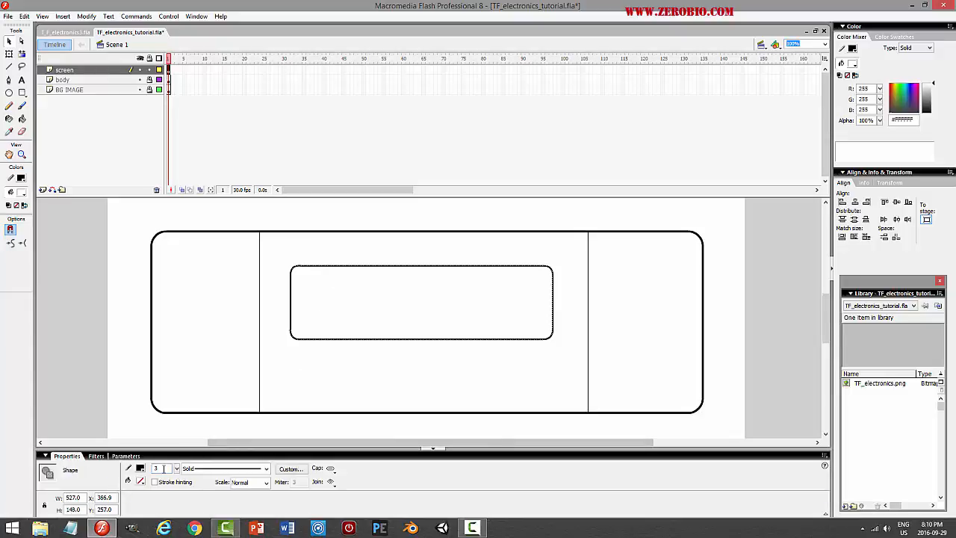
type("2")
key("Return")
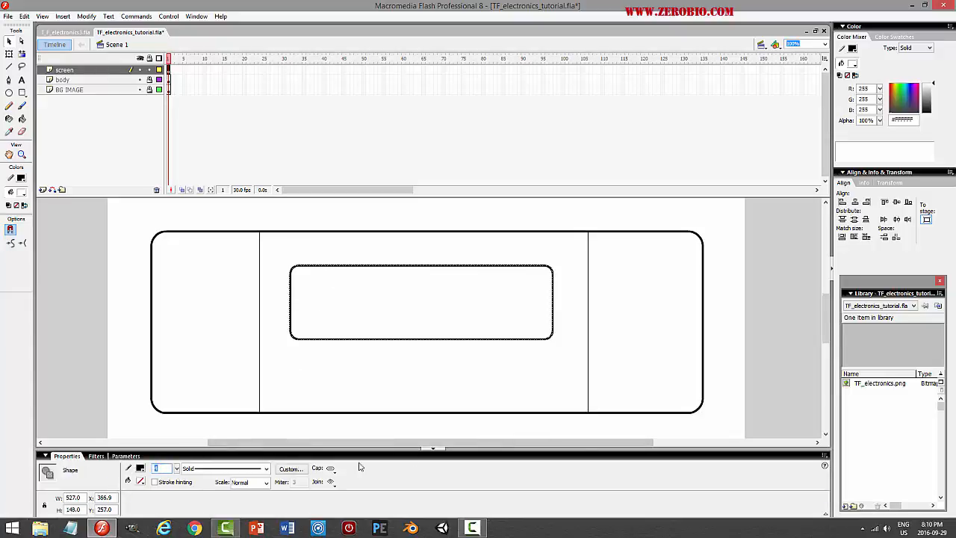
left_click(773, 309)
key("ctrl+Return")
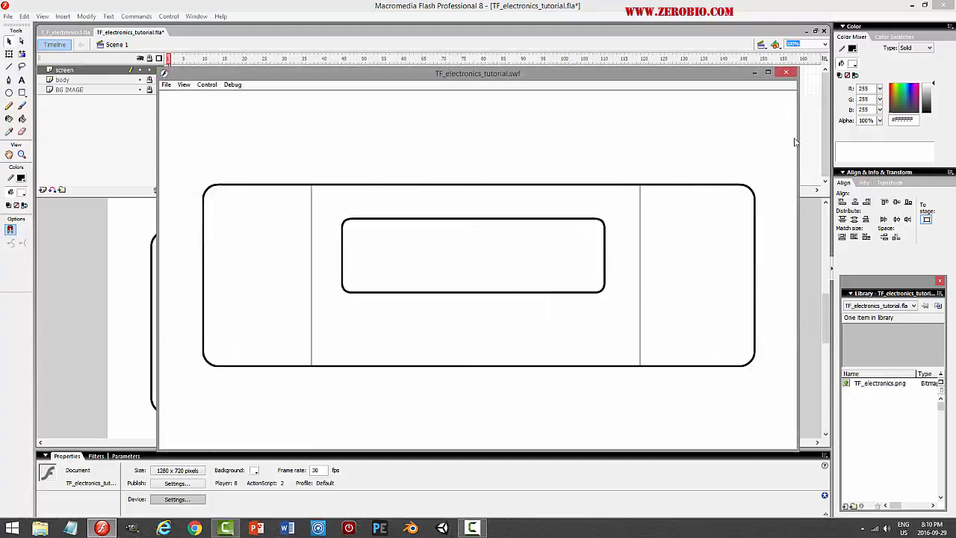
left_click(790, 75)
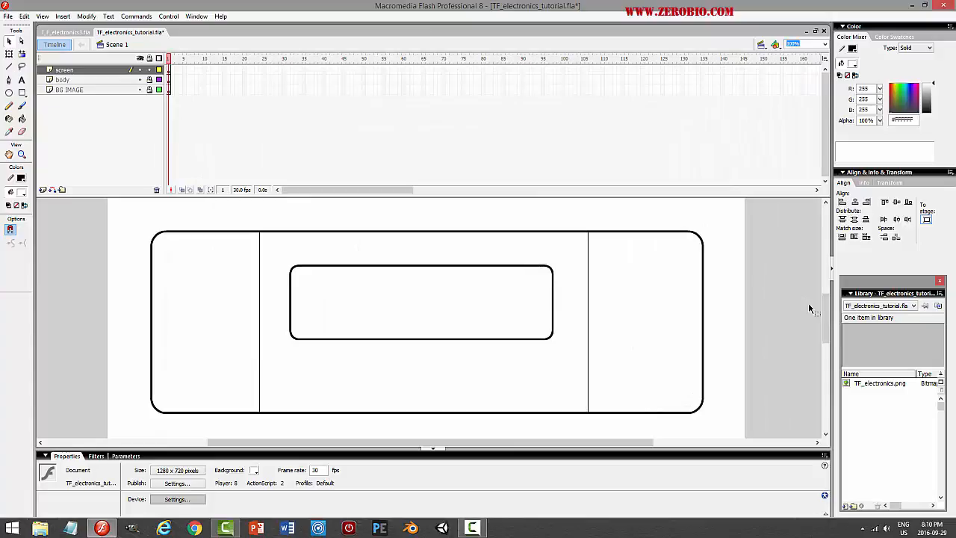
Copy the screen rectangle's outline and paste the duplicate in place
mouse_move(825, 309)
left_mouse_down()
mouse_move(821, 252)
mouse_move(822, 313)
left_mouse_up()
double_click(384, 294)
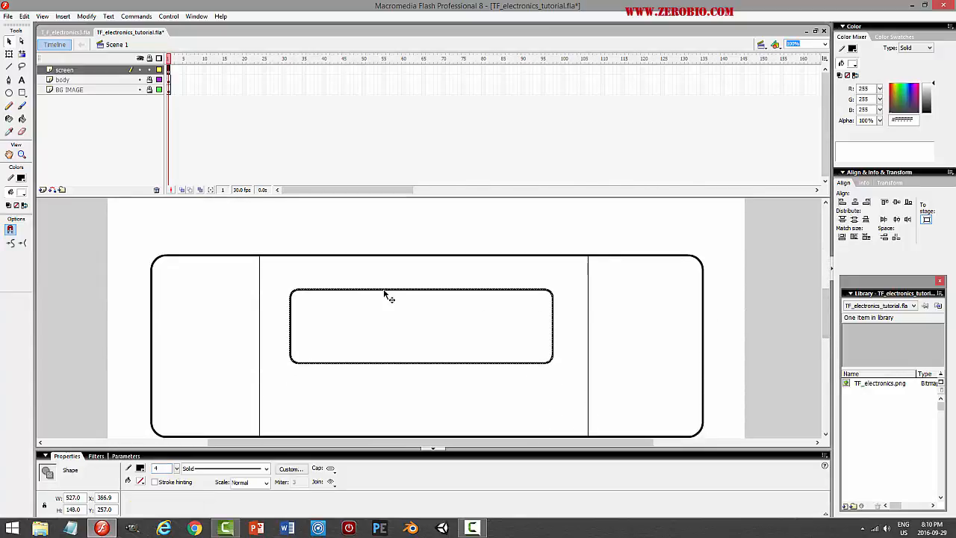
left_click(24, 16)
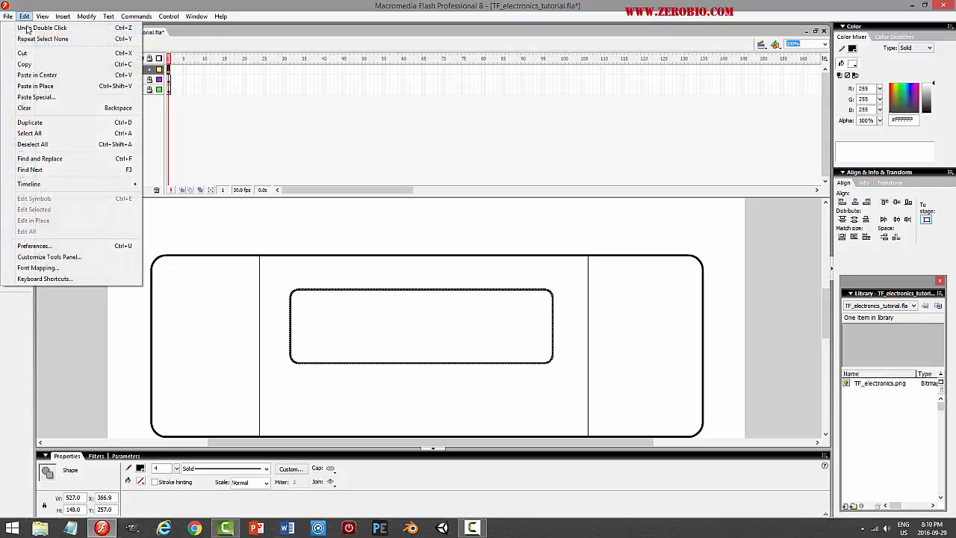
left_click(29, 64)
left_click(24, 16)
left_click(36, 86)
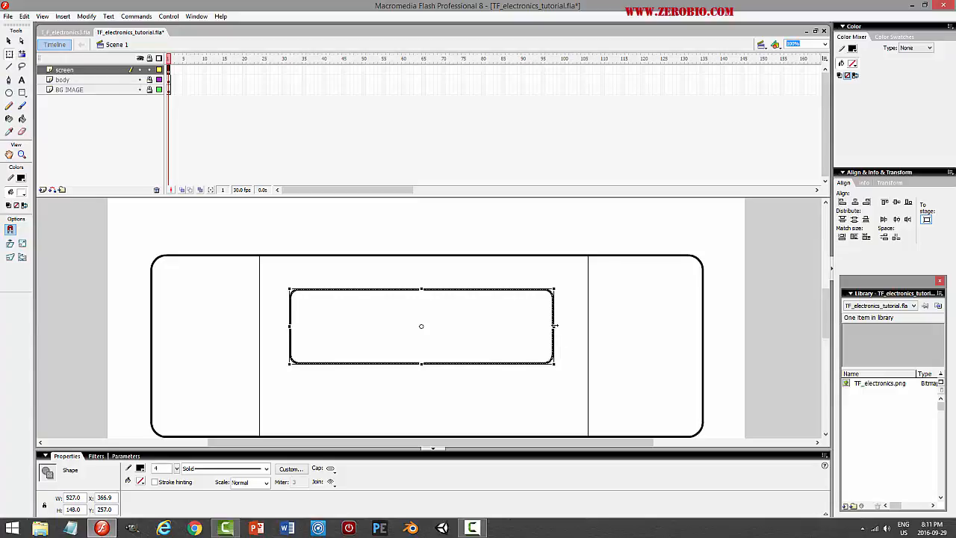
Scale the pasted outline evenly about its center to about 551 wide and 169 high, forming a frame around the screen
left_click_drag(555, 326, 559, 326)
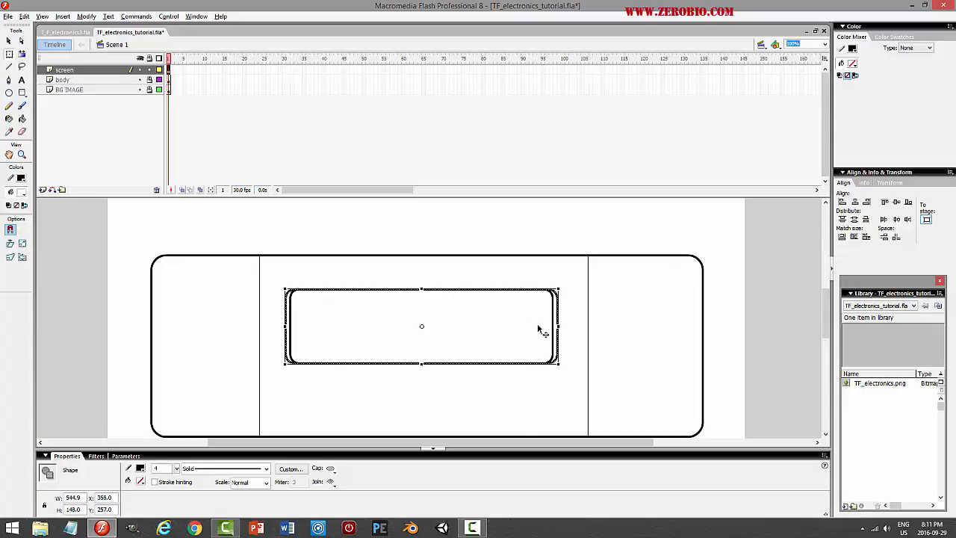
left_click_drag(422, 288, 421, 283)
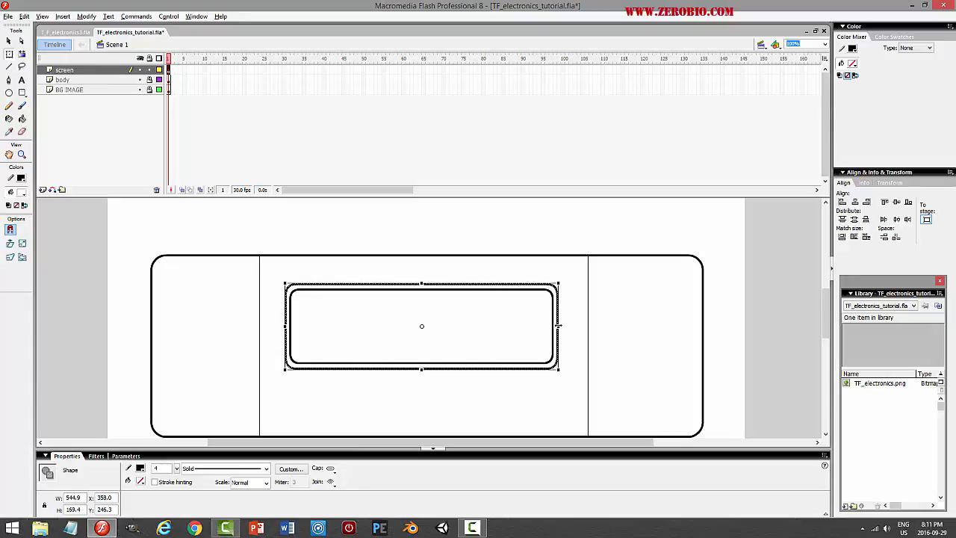
left_click_drag(558, 325, 560, 325)
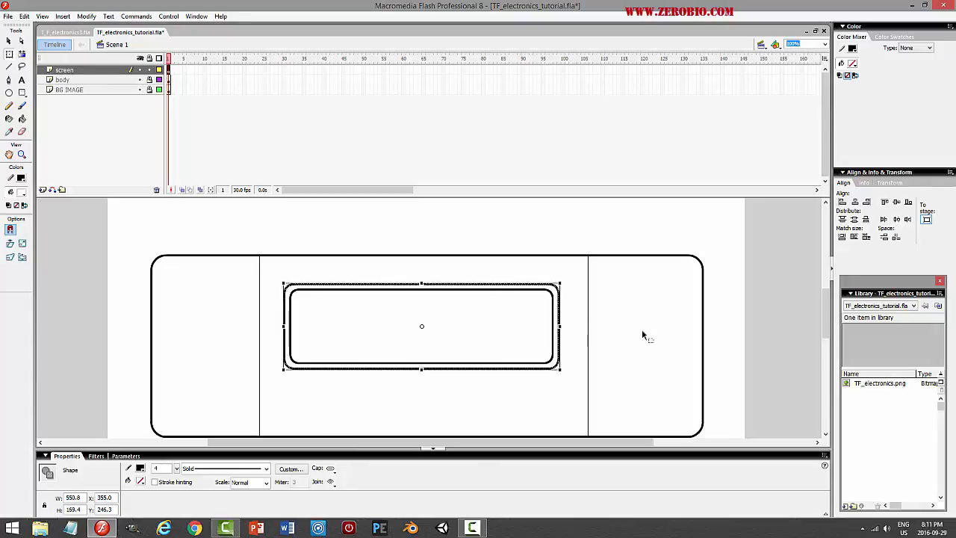
left_click(773, 313)
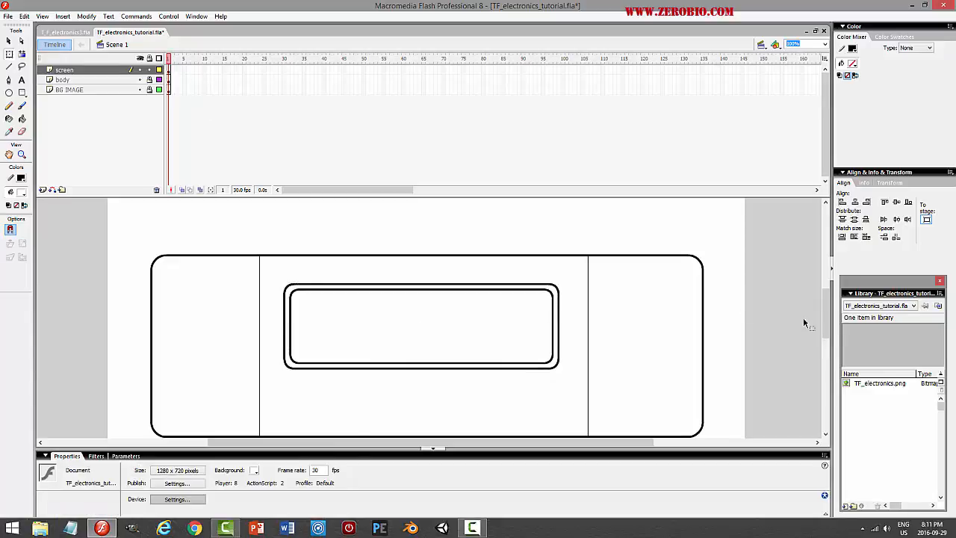
Enlarge the outer screen frame about its center to about 569 wide and 193 high
mouse_move(826, 317)
left_mouse_down()
mouse_move(823, 245)
mouse_move(824, 301)
left_mouse_up()
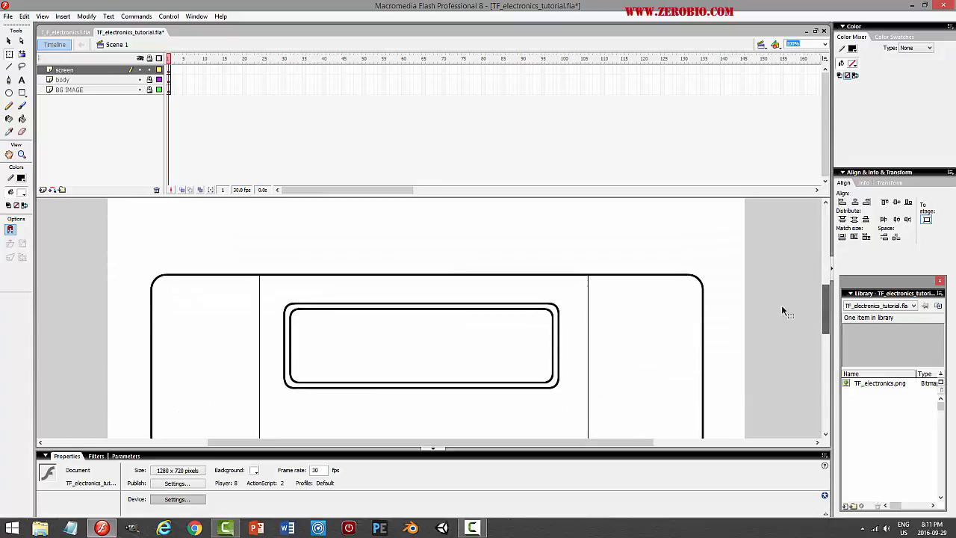
left_click(559, 323)
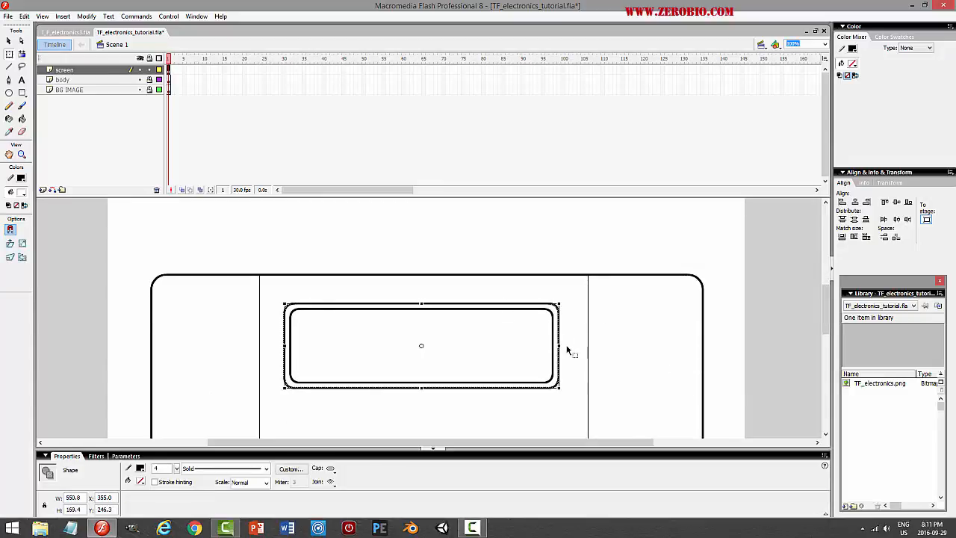
left_click_drag(559, 345, 565, 345)
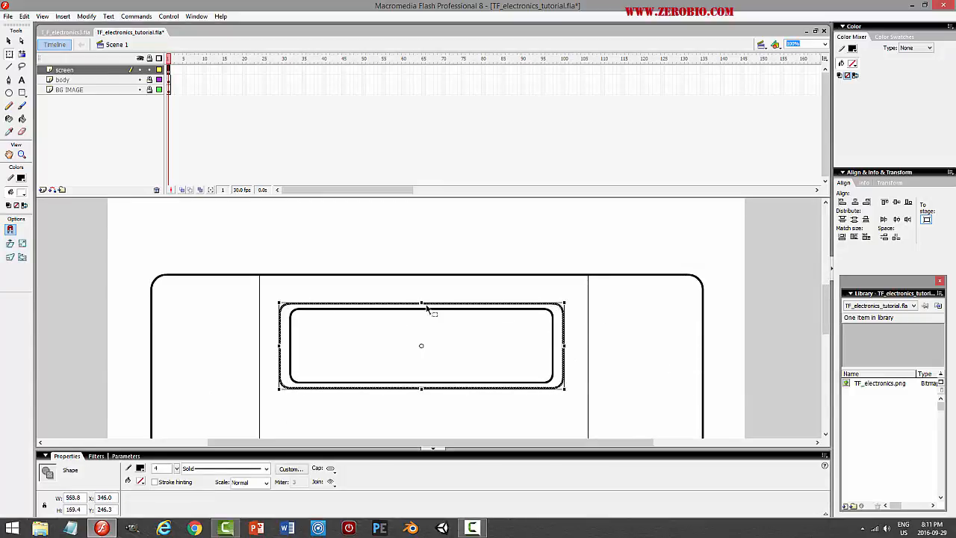
left_click_drag(421, 302, 422, 297)
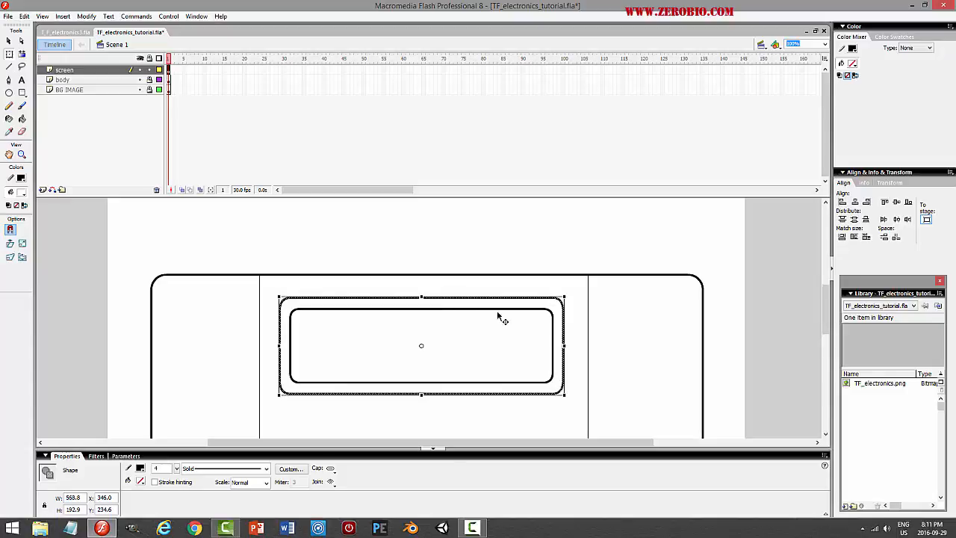
left_click(758, 316)
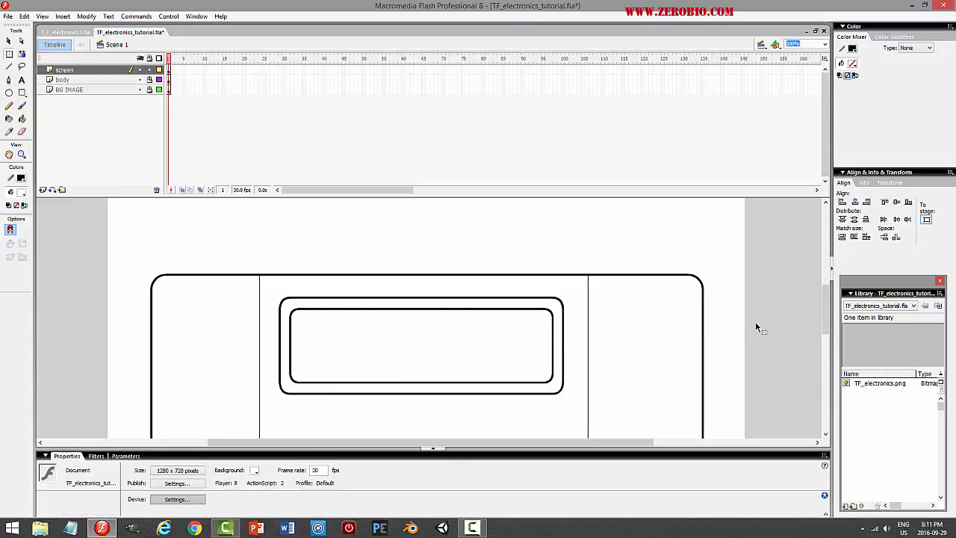
Fill the inner screen rectangle with gray #A0A0A0 using the Paint Bucket
mouse_move(826, 323)
left_mouse_down()
mouse_move(822, 271)
mouse_move(825, 317)
mouse_move(823, 272)
mouse_move(824, 308)
left_mouse_up()
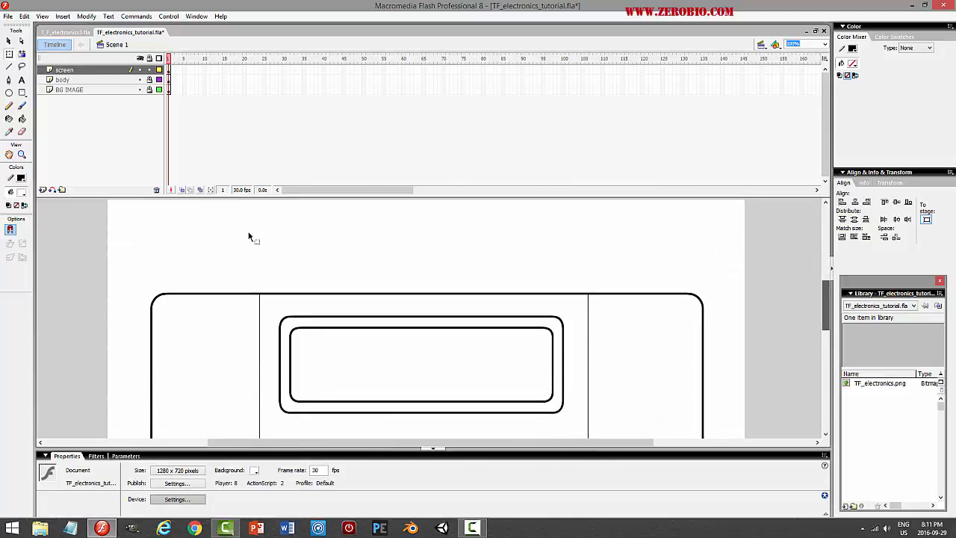
left_click(28, 195)
left_click(27, 176)
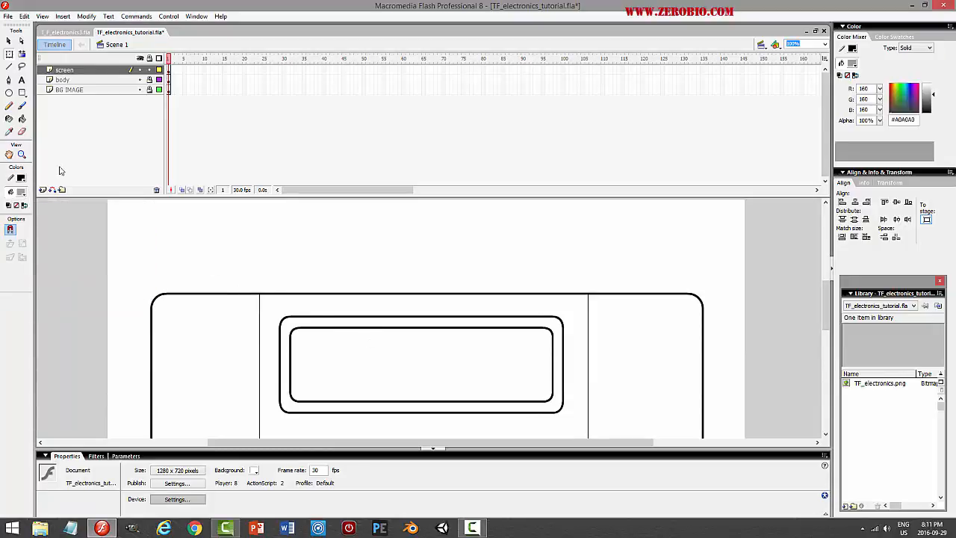
left_click(22, 118)
left_click(373, 341)
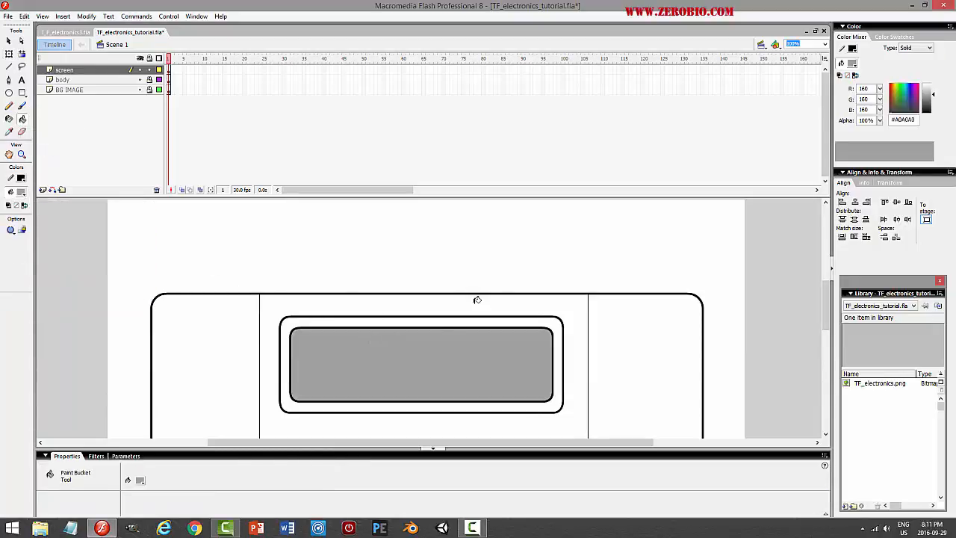
Fill the inner screen rectangle with black #000000 using the Paint Bucket
left_click(22, 177)
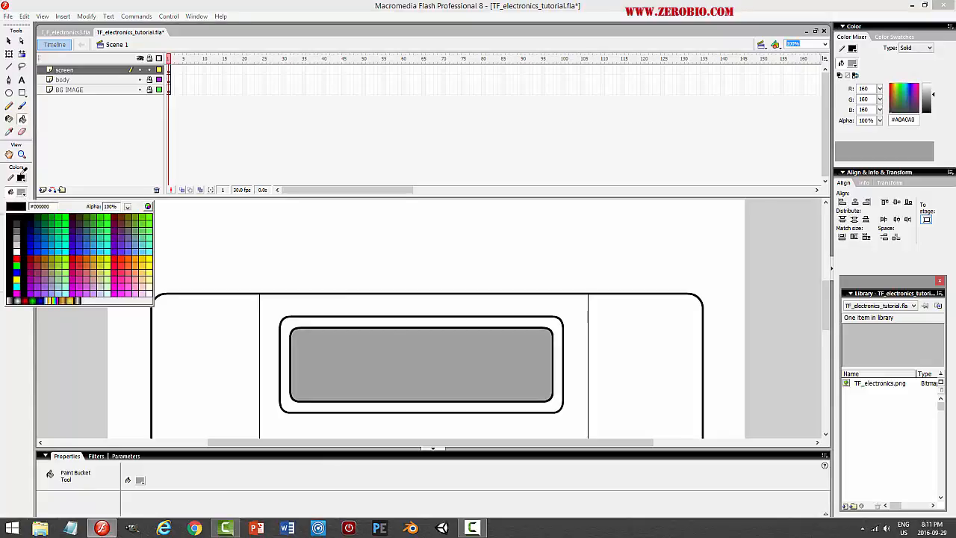
left_click(10, 218)
left_click(418, 332)
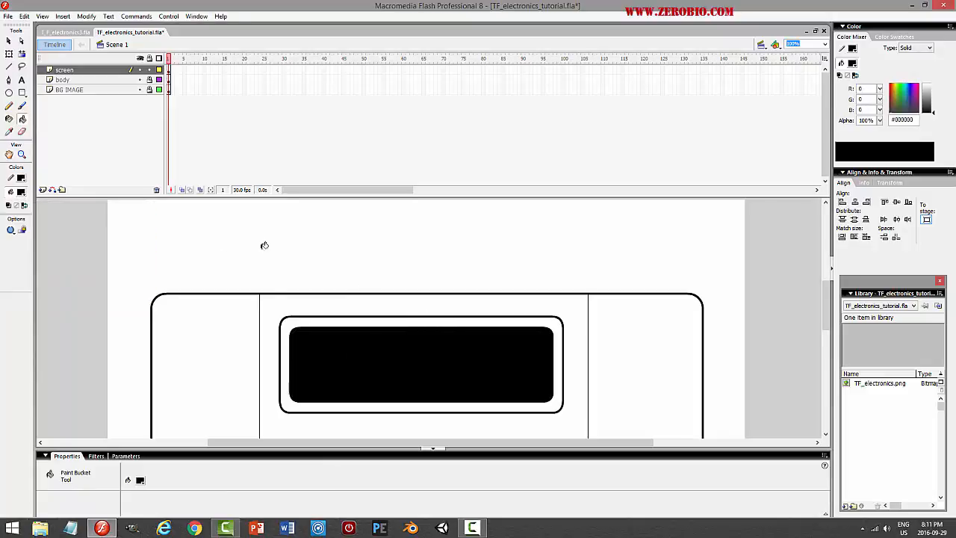
Lock the screen layer and save the document
left_click(9, 42)
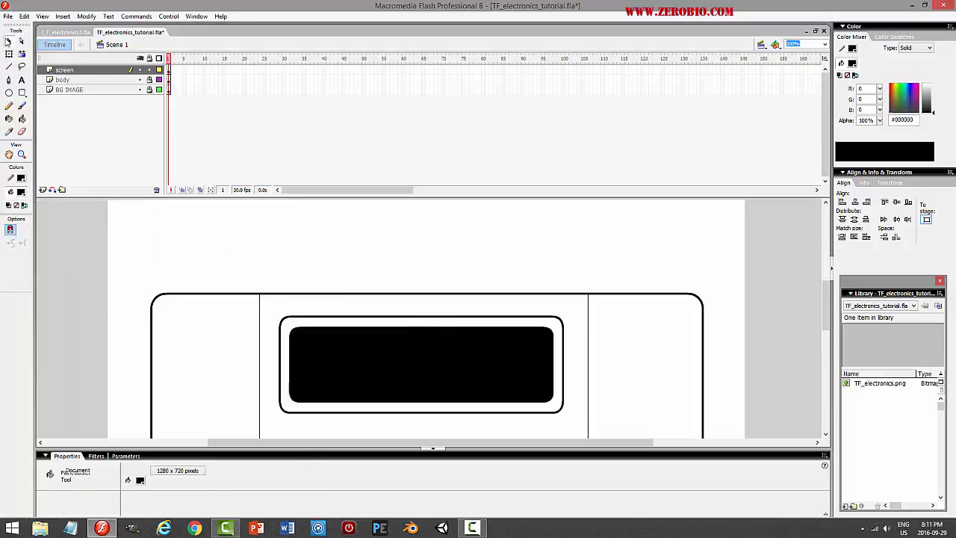
left_click(149, 70)
key("ctrl+s")
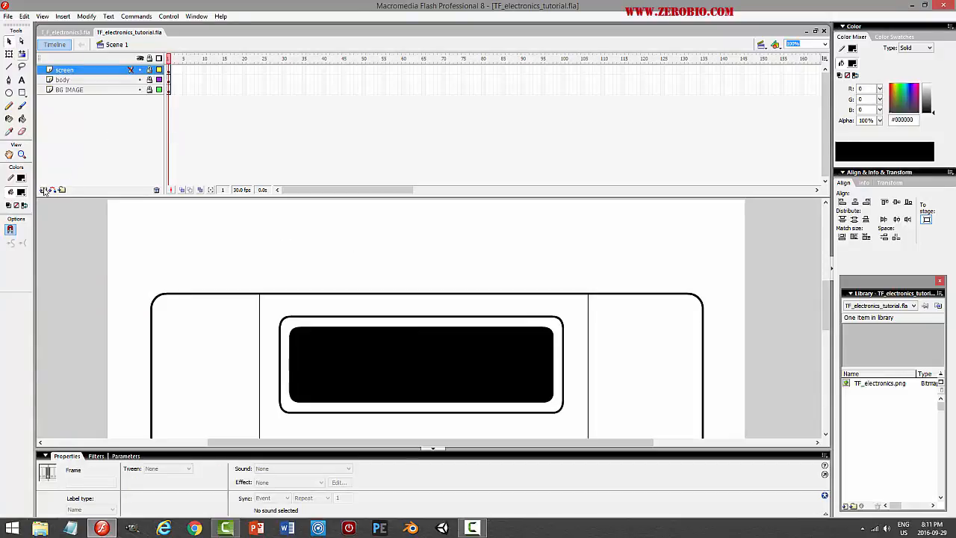
Draw a small white circle with a black outline of thickness 2 on a new layer, inside the screen frame's upper-left corner at 200% zoom
left_click(43, 190)
left_click(8, 92)
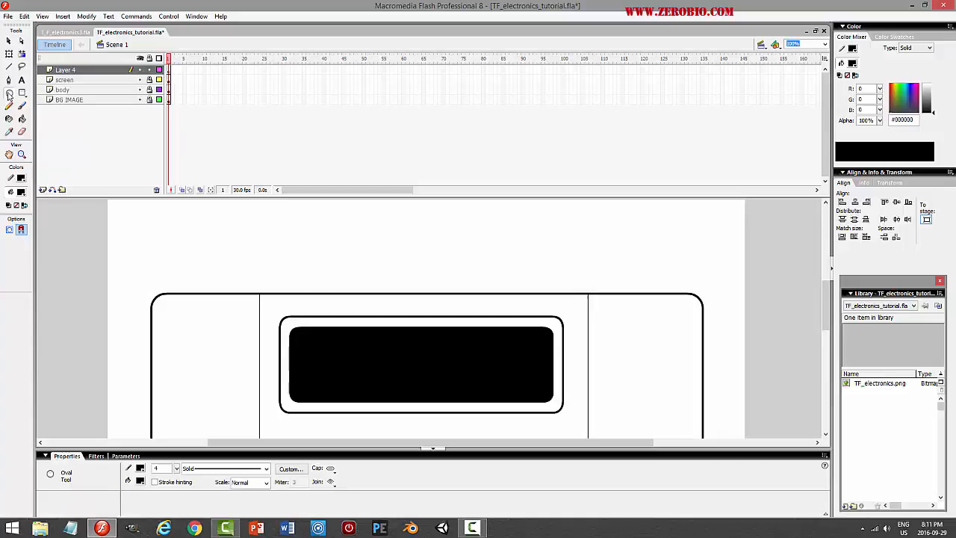
left_click(22, 193)
left_click(16, 249)
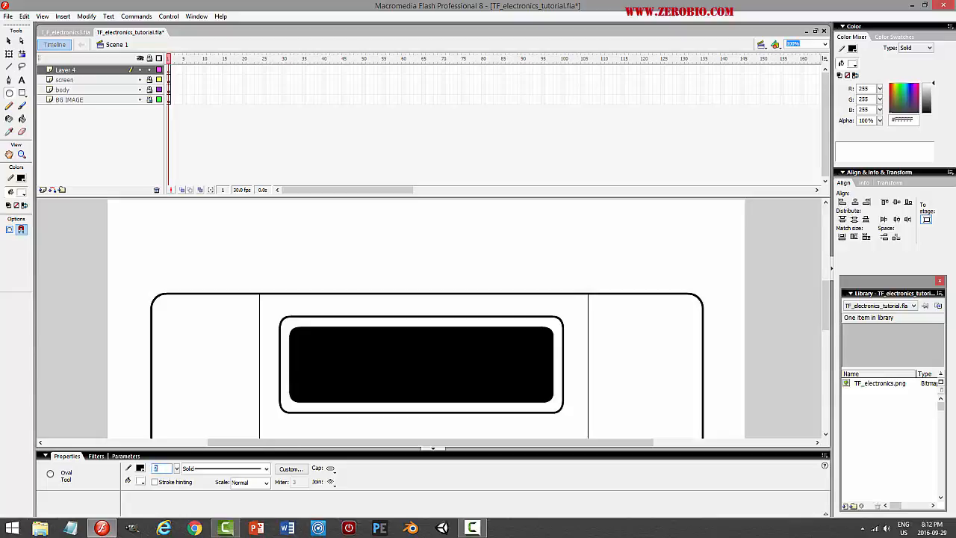
left_click(824, 44)
left_click(803, 73)
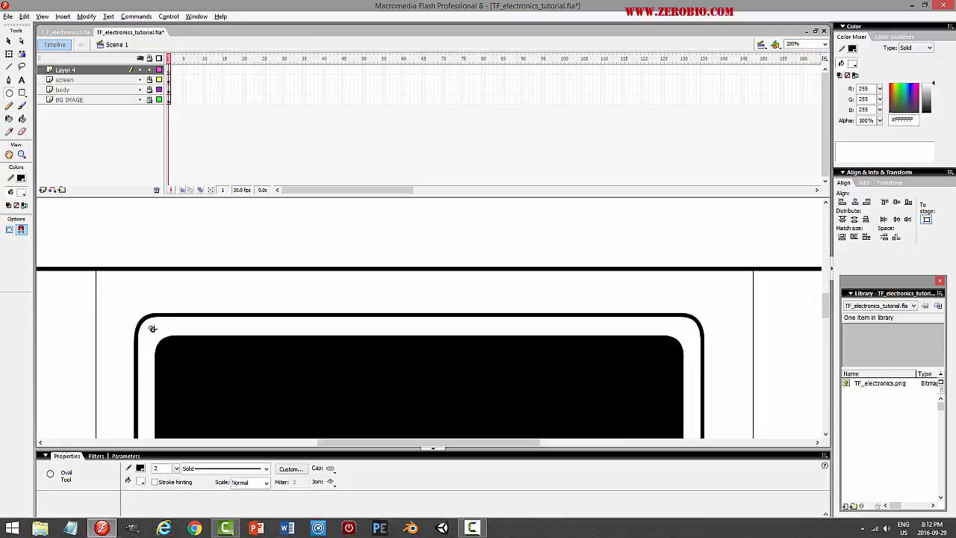
left_click_drag(152, 328, 156, 333)
Convert the small circle in the screen frame's upper-left corner to a movie clip symbol named screw
left_click(9, 42)
left_click(85, 71)
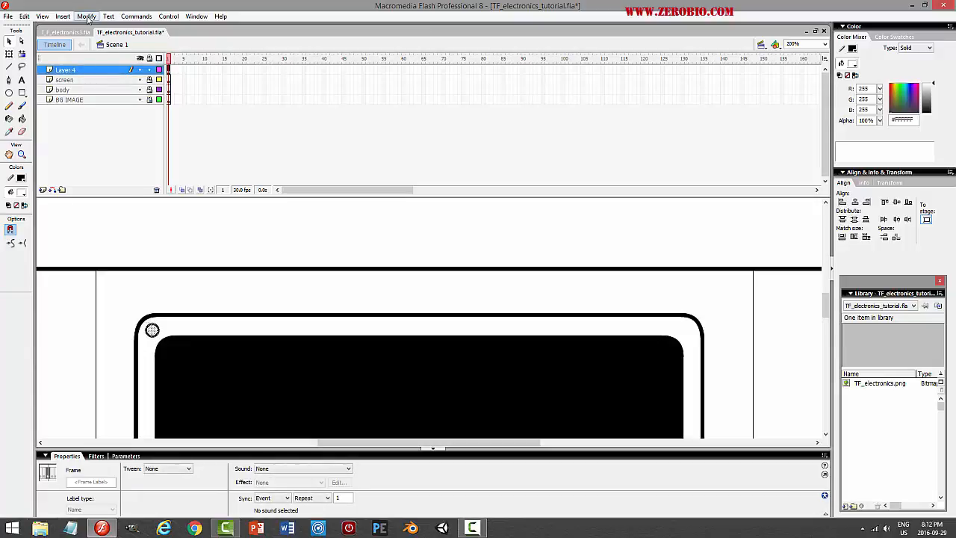
left_click(86, 16)
left_click(84, 43)
type("screw")
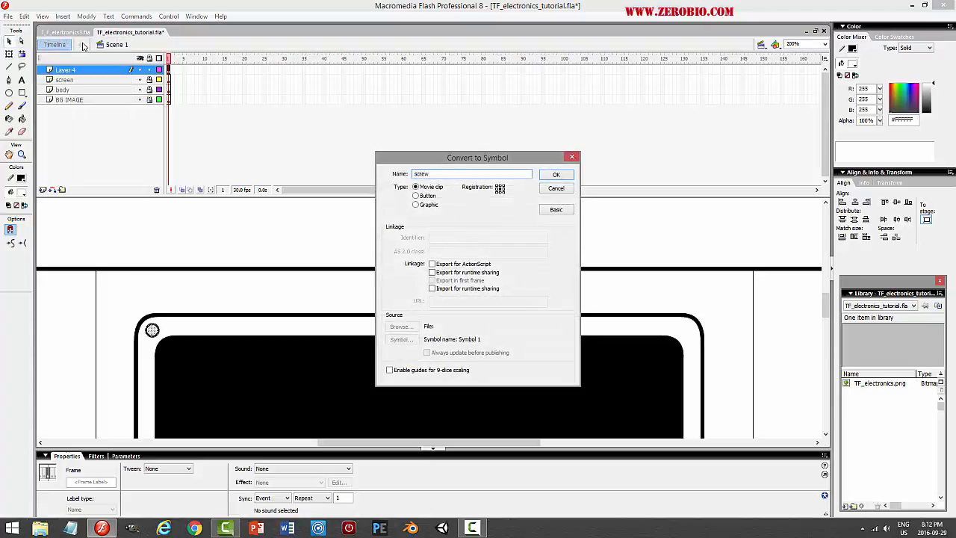
key("Return")
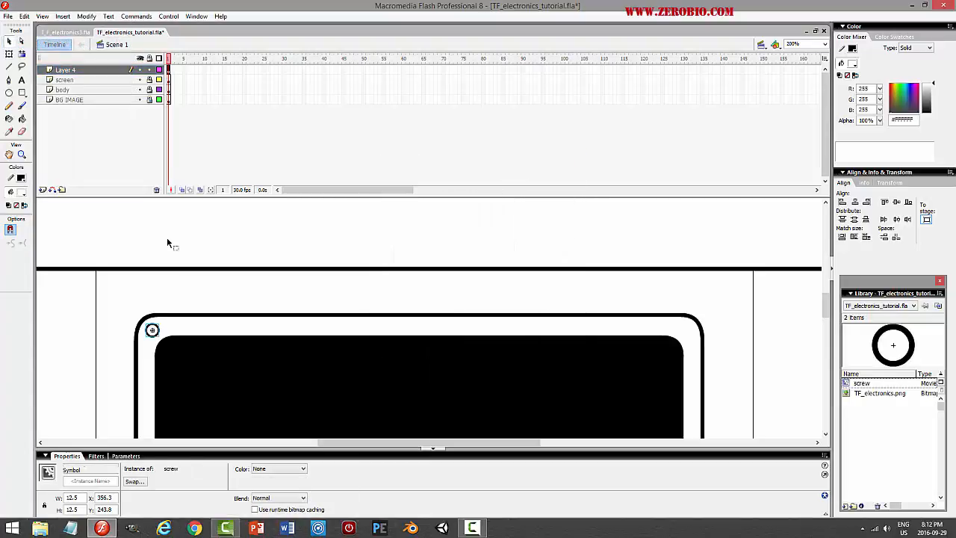
Inside the screw symbol, lock the circle's layer and draw a vertical line about 5.8 px long within the circle on a new layer
double_click(152, 330)
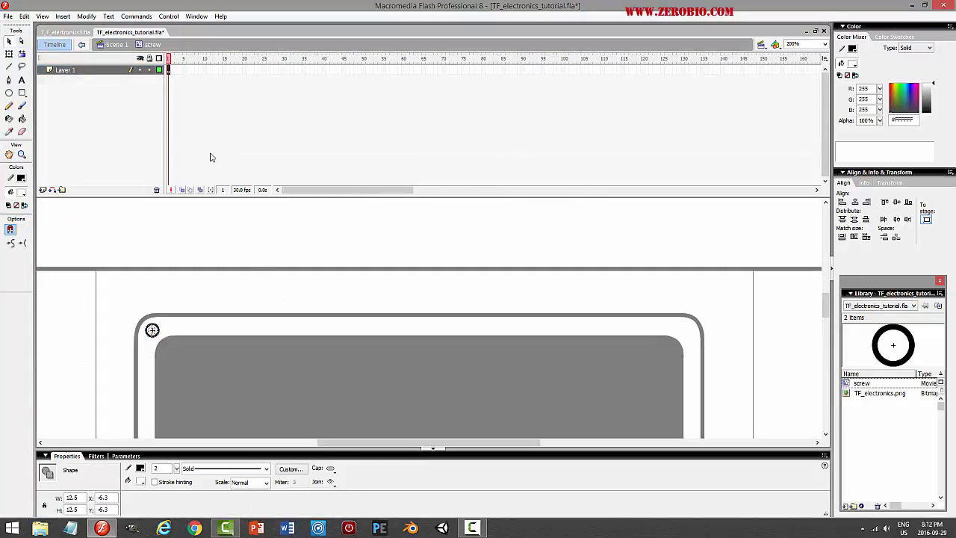
left_click(149, 70)
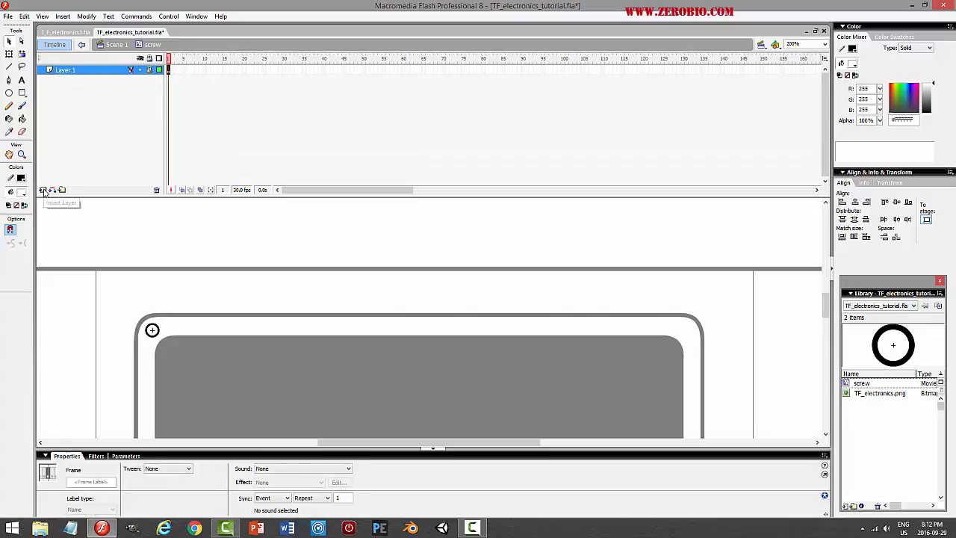
left_click(42, 189)
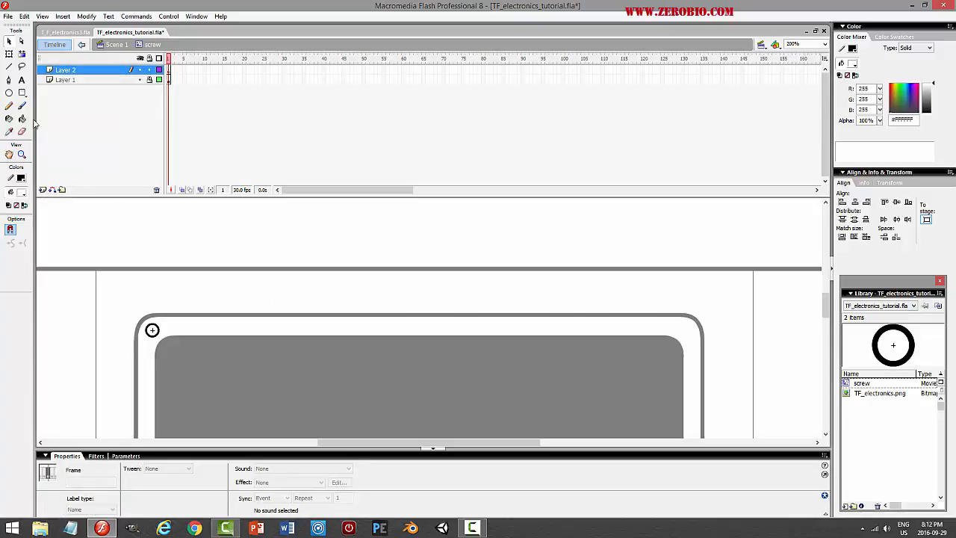
left_click(9, 66)
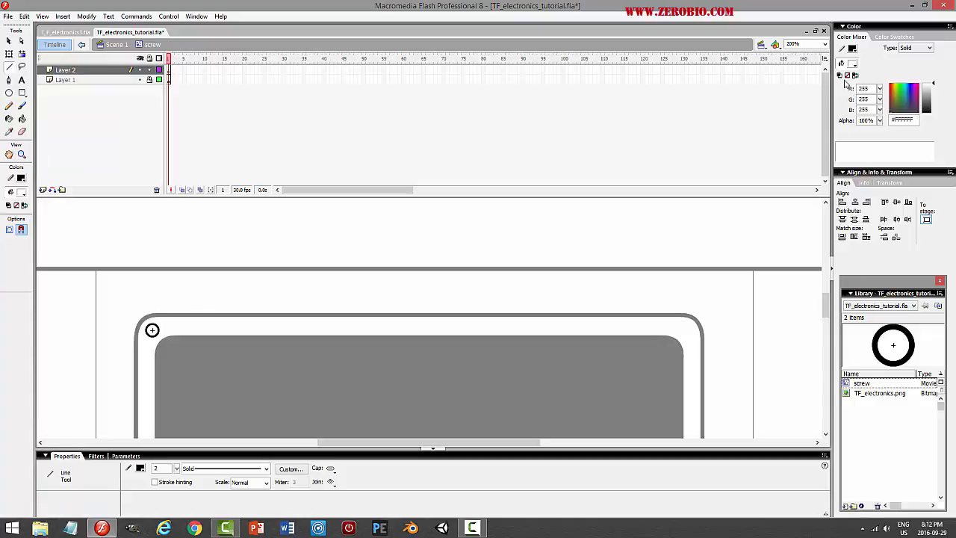
left_click(825, 44)
left_click(799, 96)
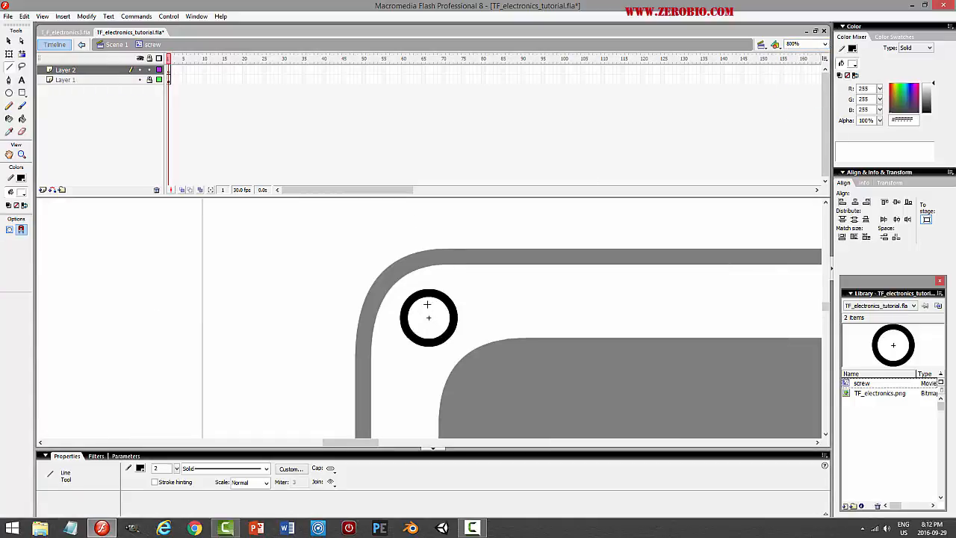
left_click_drag(431, 326, 429, 328)
Set the vertical line's stroke height to 1 and center it horizontally and vertically in the screw symbol
left_click(9, 41)
left_click(428, 318)
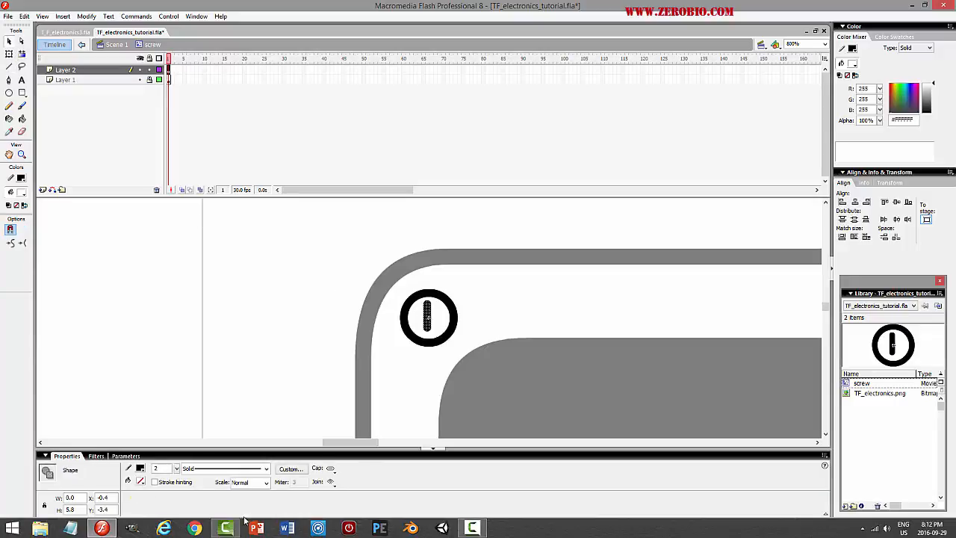
type("1")
key("Return")
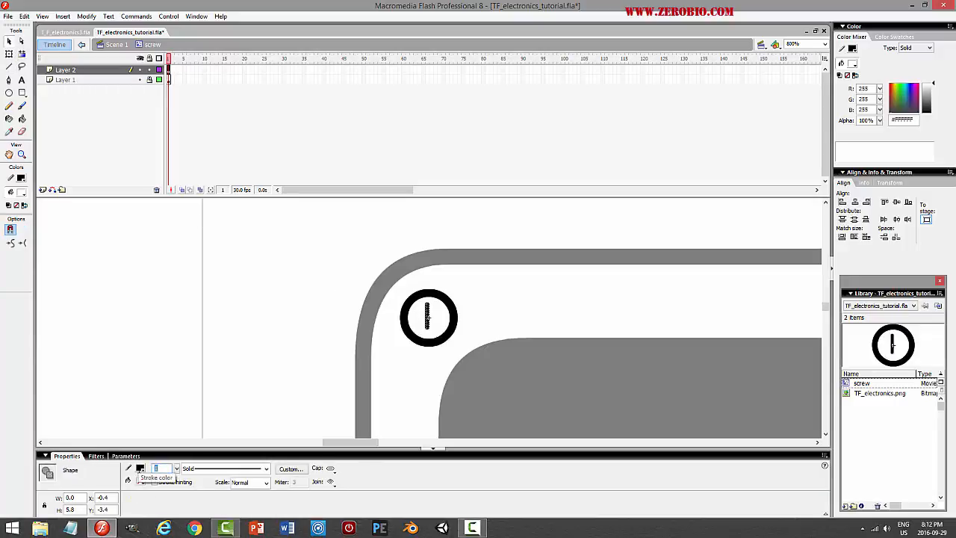
left_click(855, 203)
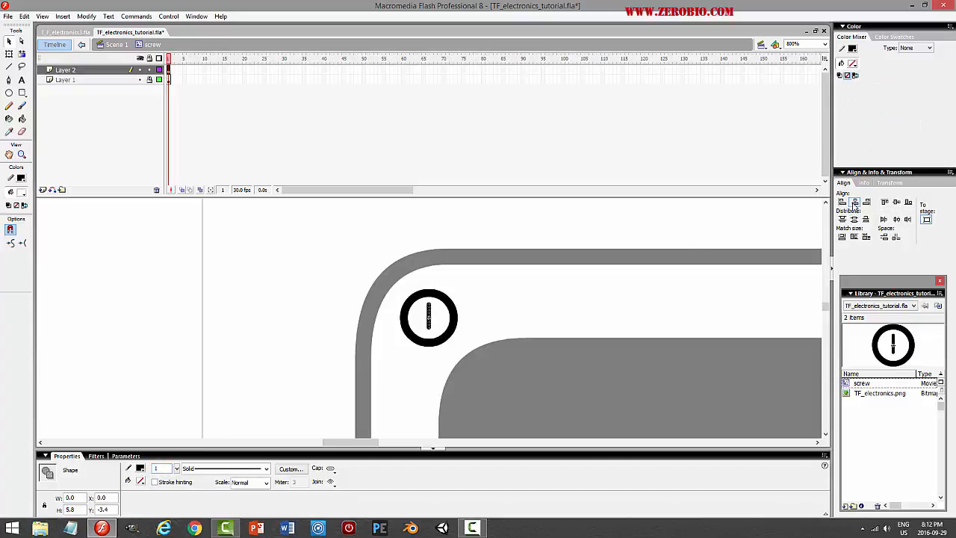
left_click(896, 202)
Paste a copy of the vertical line in place and rotate it 90° clockwise to form a cross
left_click(24, 15)
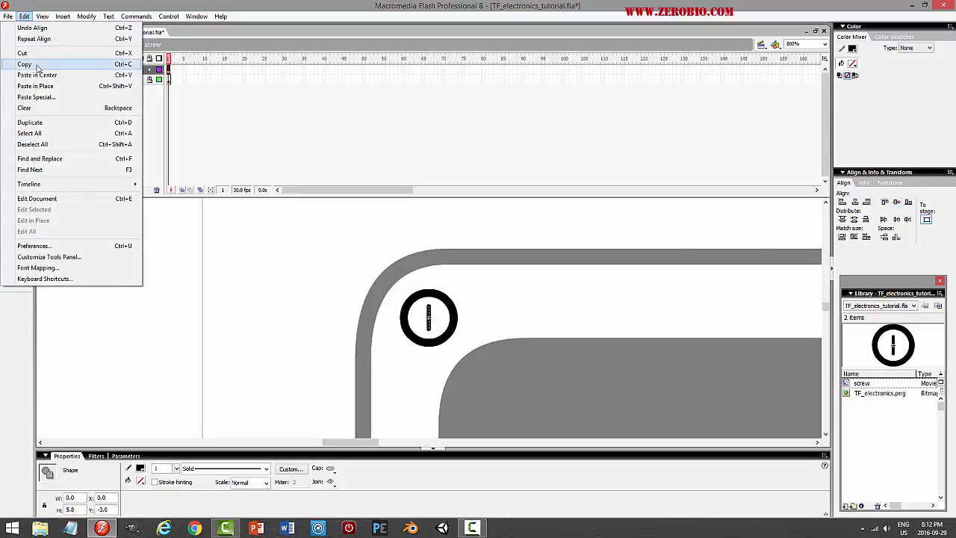
left_click(25, 64)
left_click(25, 16)
left_click(43, 75)
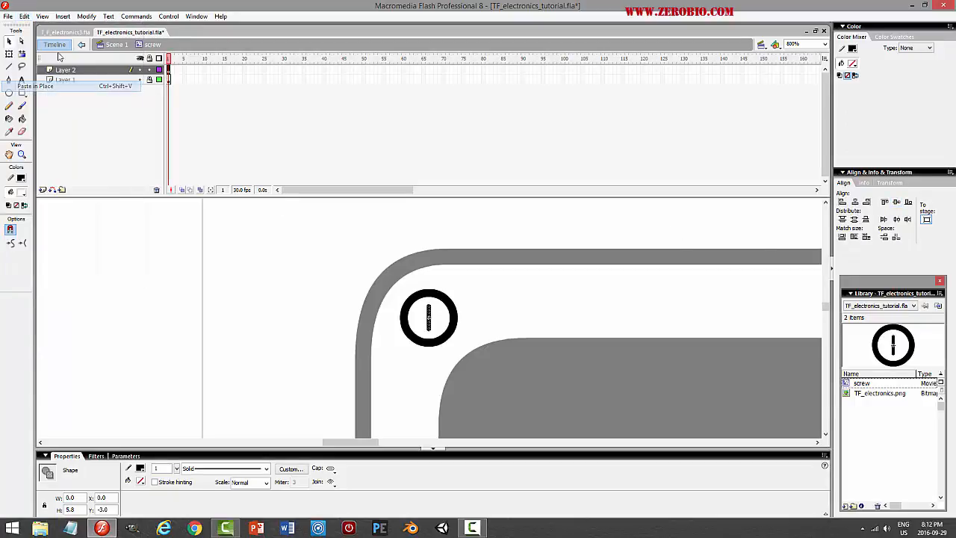
left_click(86, 16)
mouse_move(53, 140)
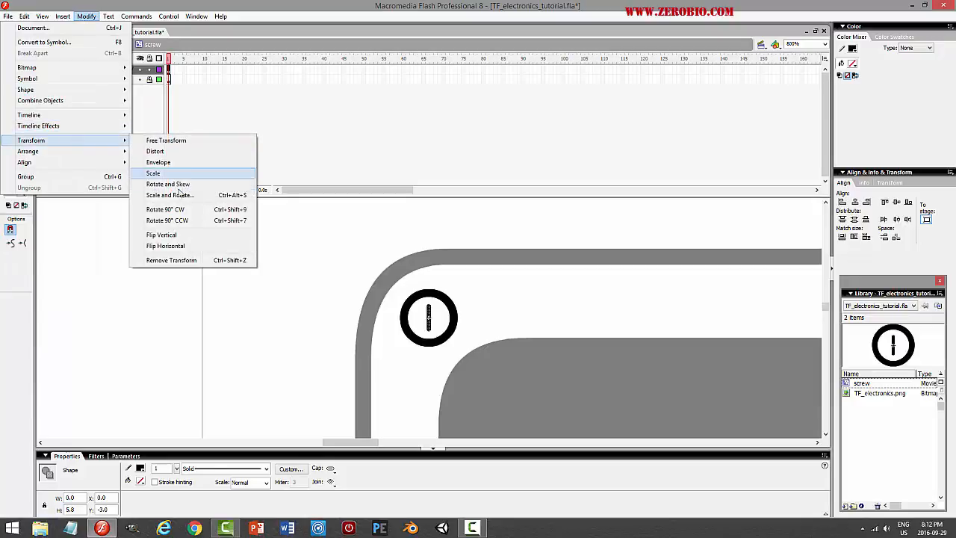
left_click(182, 211)
left_click(562, 229)
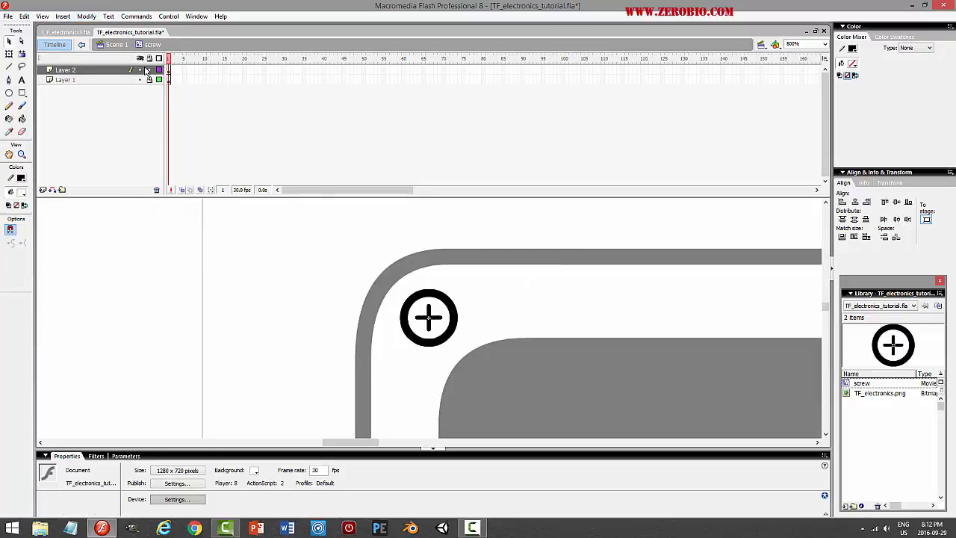
Cut the cross from Layer 2 and paste it in place on the unlocked circle layer, Layer 1
left_click(106, 72)
left_click(25, 15)
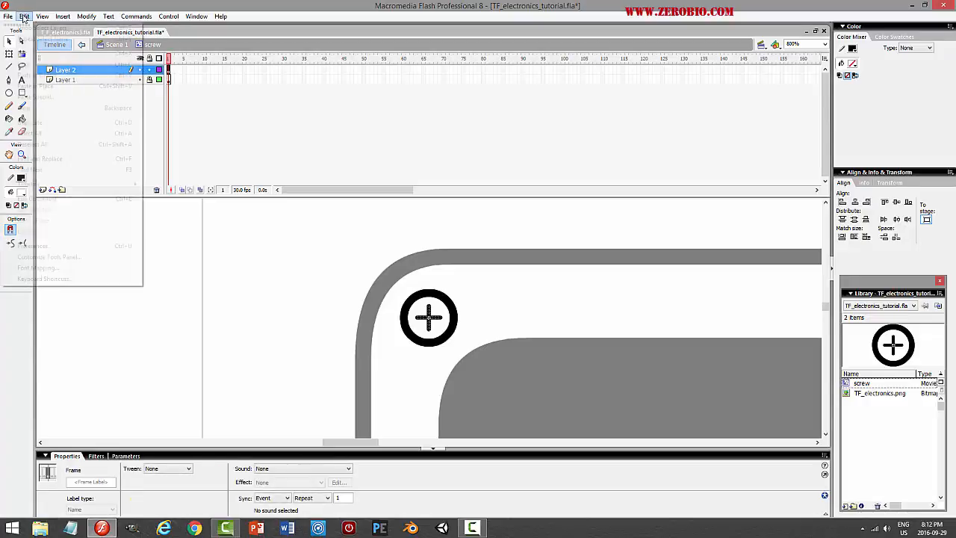
left_click(26, 54)
key("ctrl+shift+v")
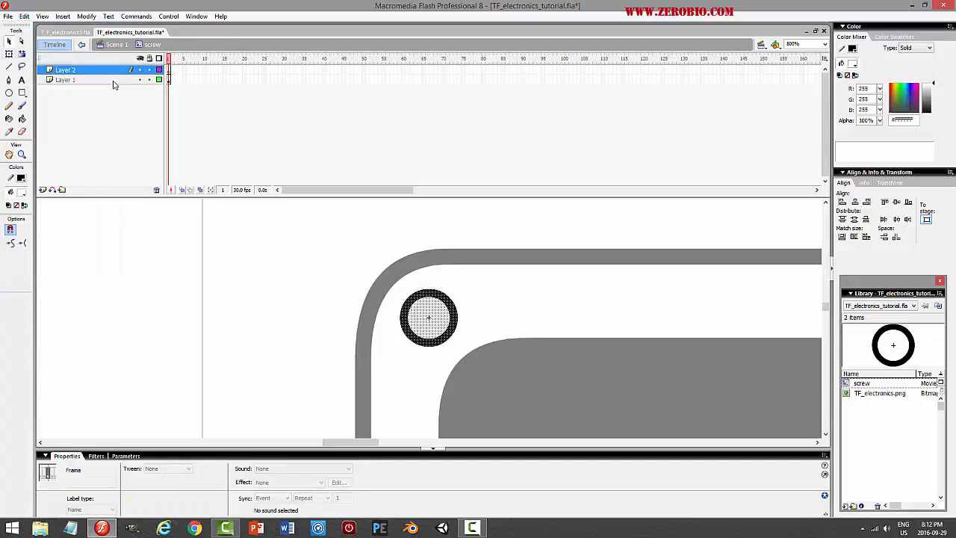
left_click(25, 18)
left_click(51, 88)
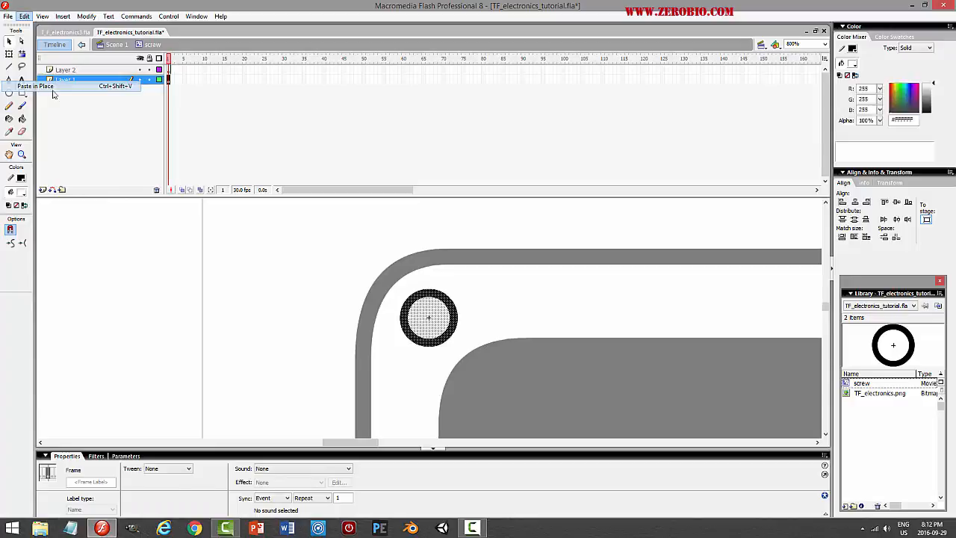
left_click(533, 290)
Set the screw circle's outline stroke height to 1.5 and return to Scene 1
left_click(454, 307)
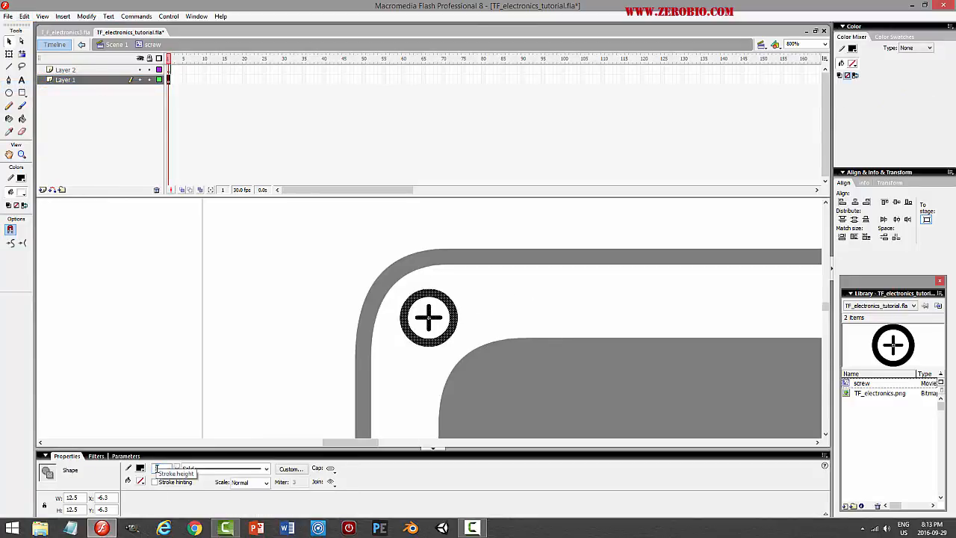
key("Return")
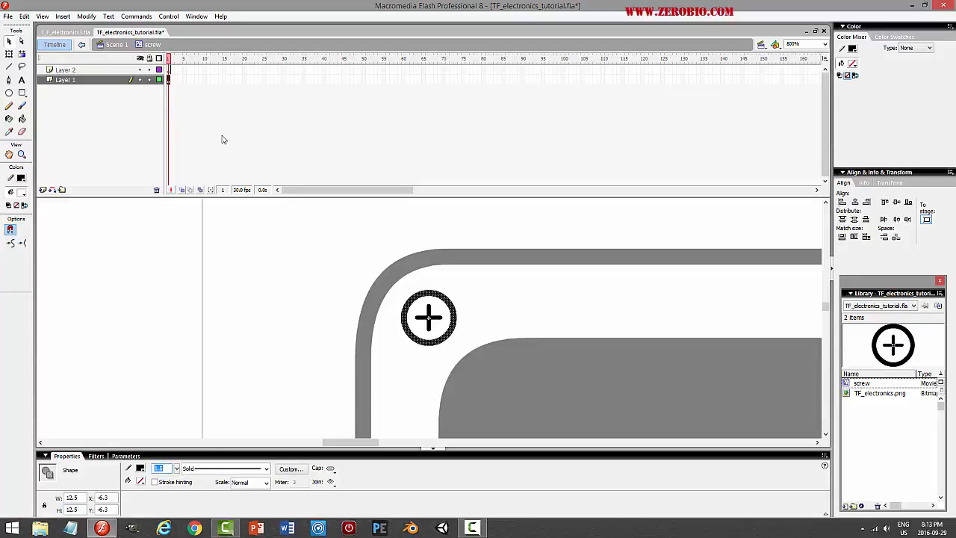
left_click(117, 45)
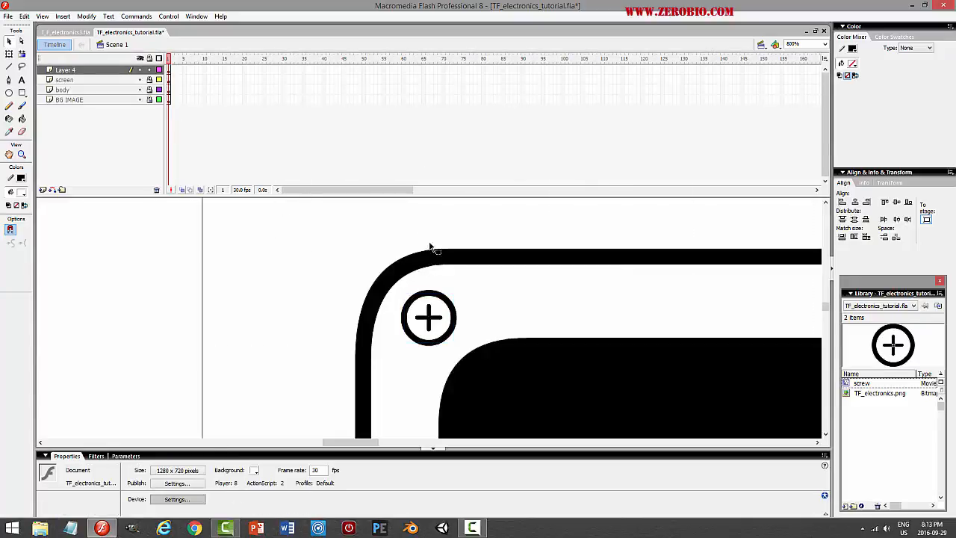
Scale the screw instance in the frame's upper-left corner to 75%
left_click(446, 309)
left_click(88, 17)
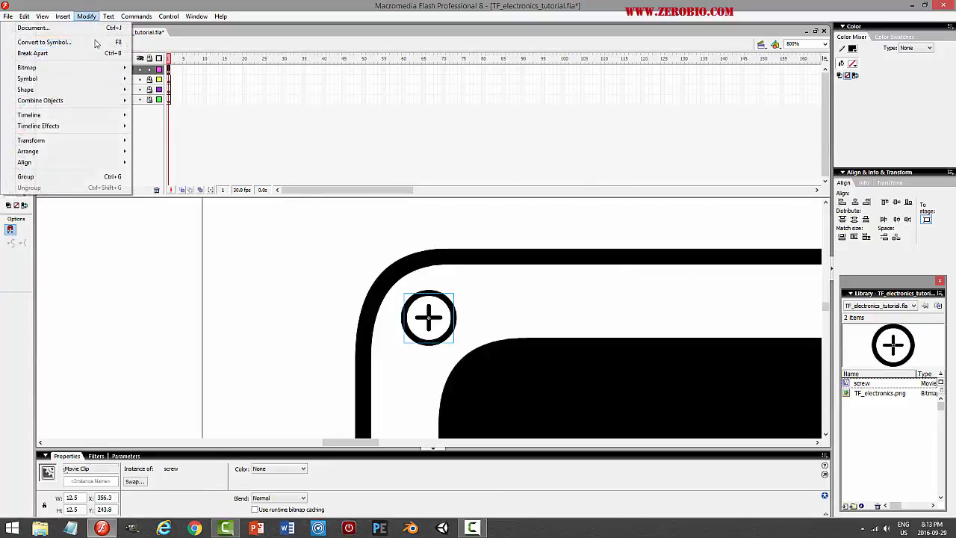
mouse_move(133, 141)
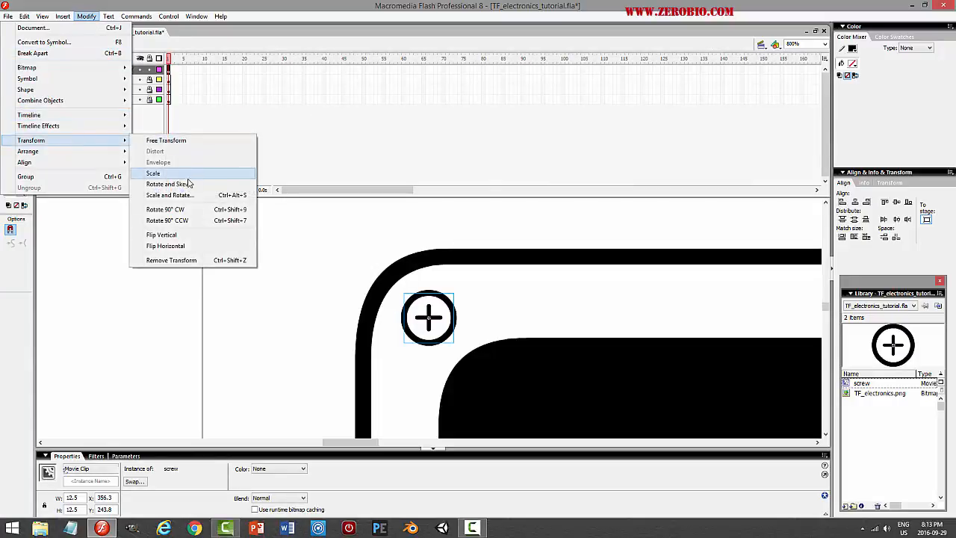
left_click(168, 194)
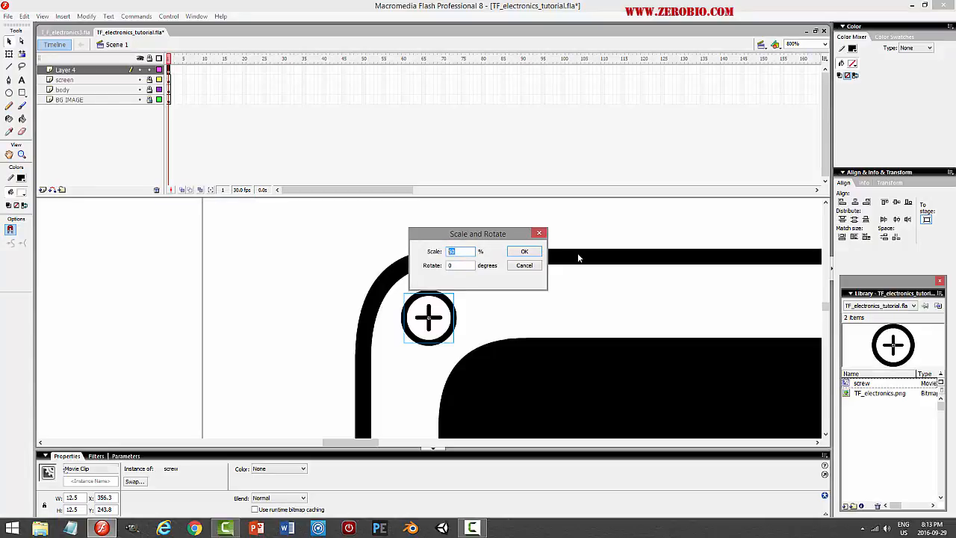
type("75")
key("Return")
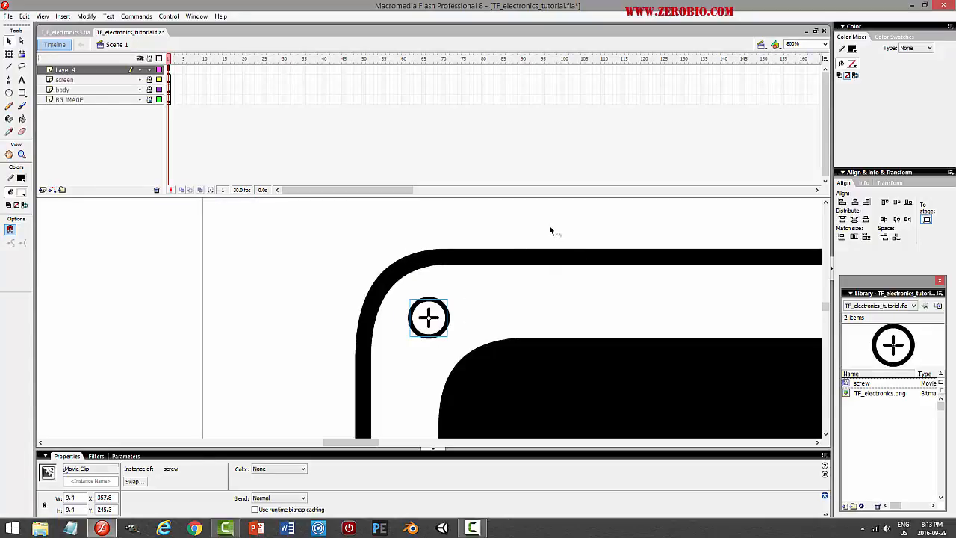
Test the movie to check the screw's look on the panel, and close the preview
left_click(640, 216)
key("ctrl+Return")
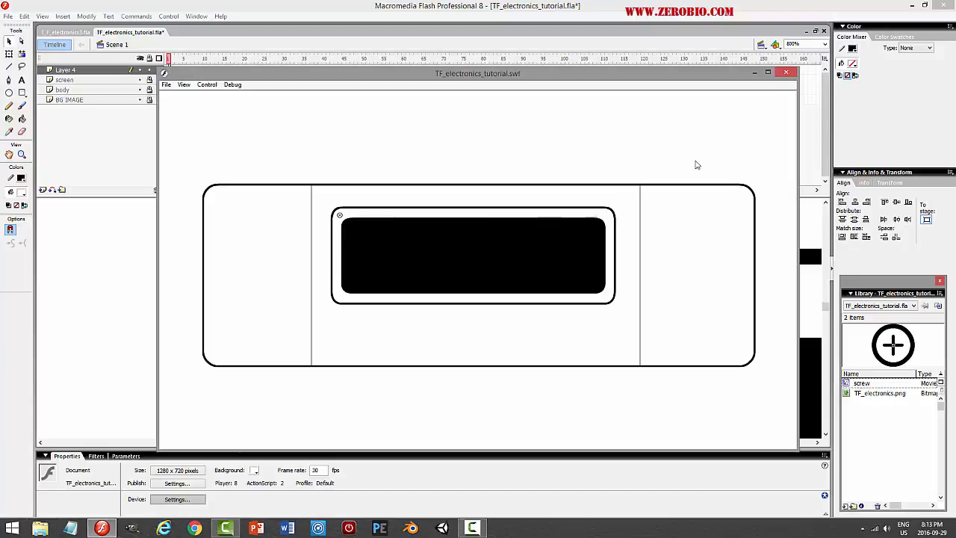
left_click(782, 73)
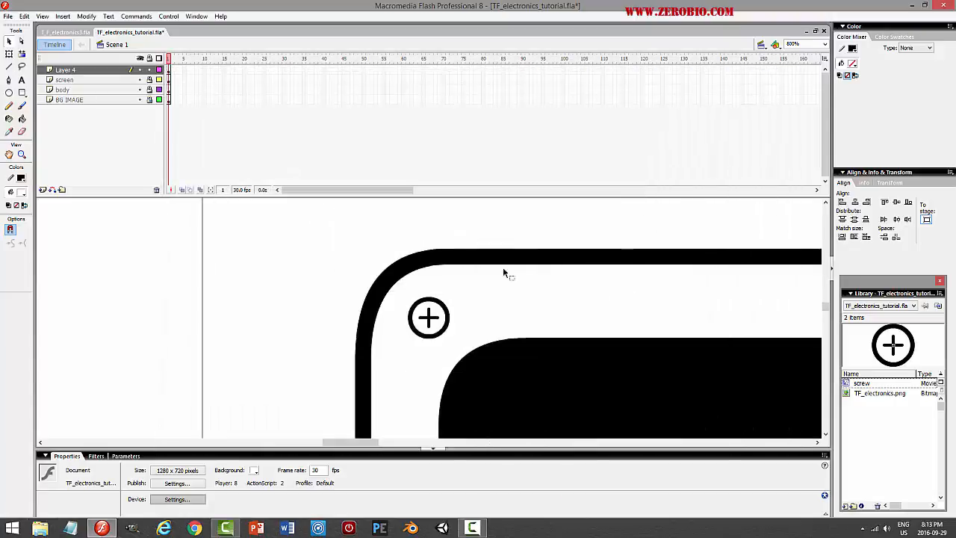
Rename the layer holding the screw as screws
left_click(440, 319)
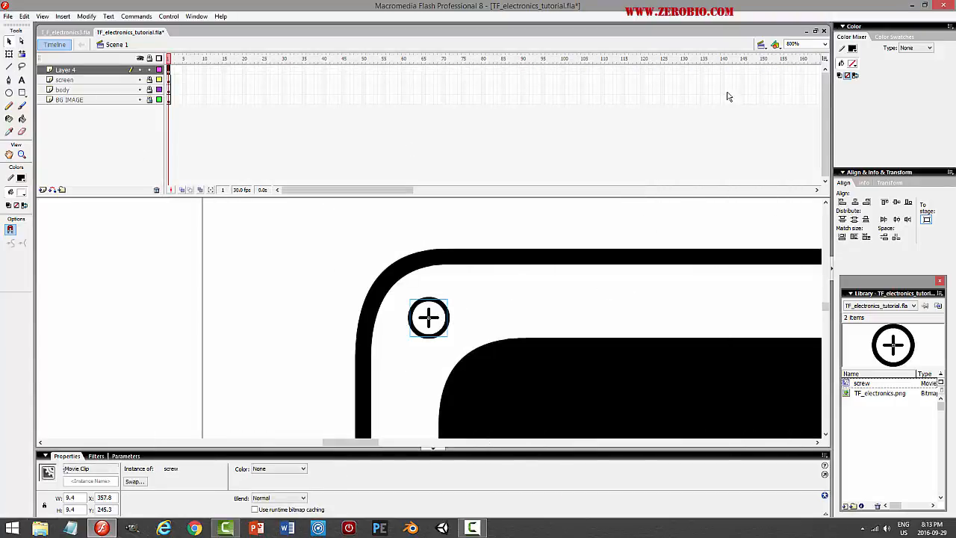
double_click(88, 70)
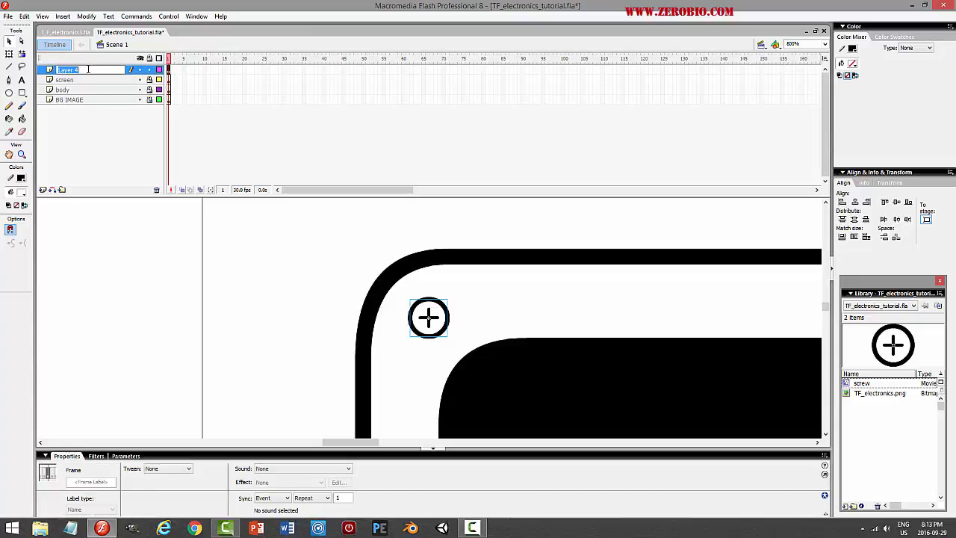
type("screws")
key("Return")
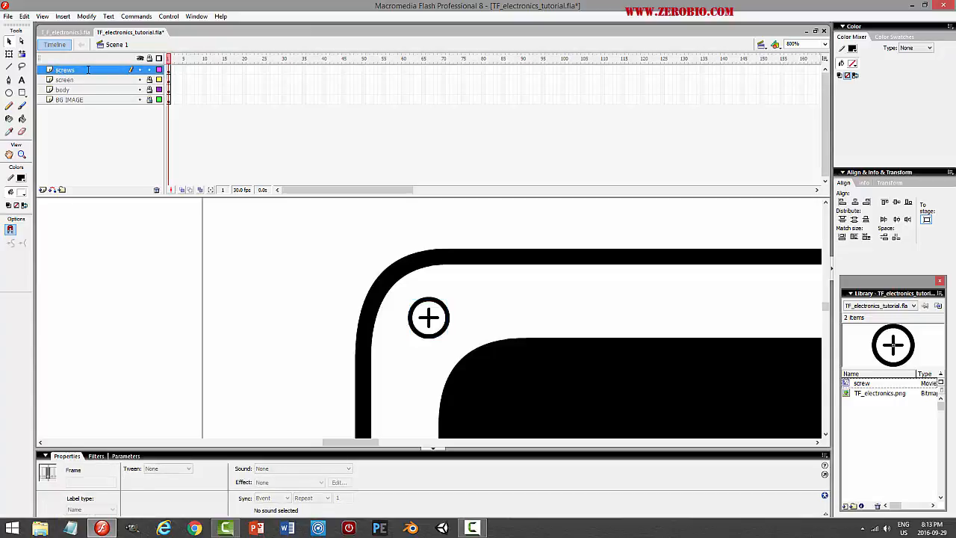
Copy the screw in the frame's upper-left corner and paste the copy in place
left_click(825, 44)
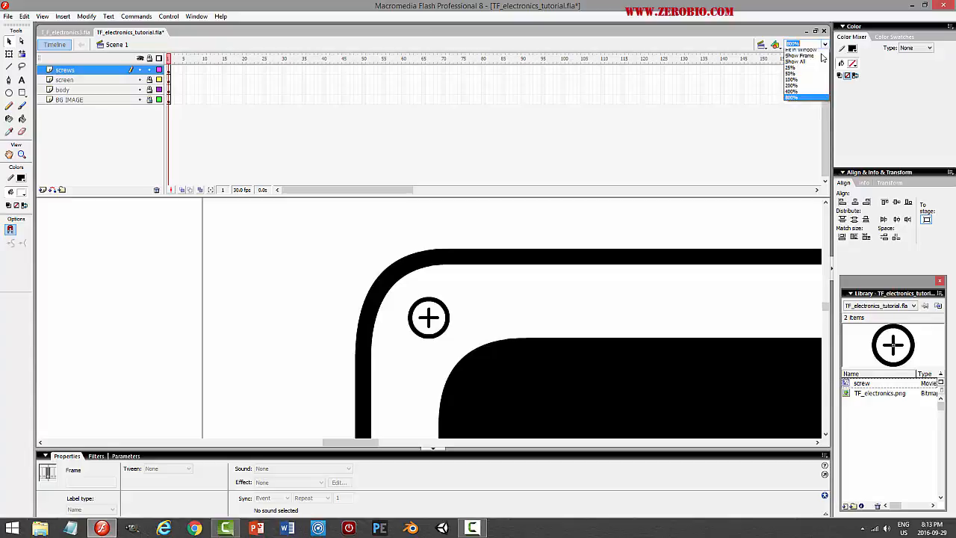
left_click(801, 90)
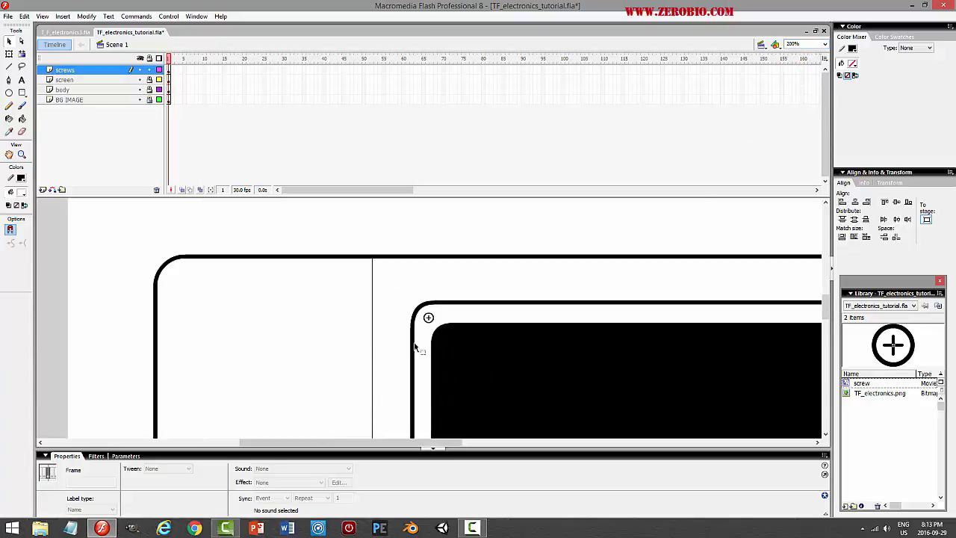
left_click(428, 317)
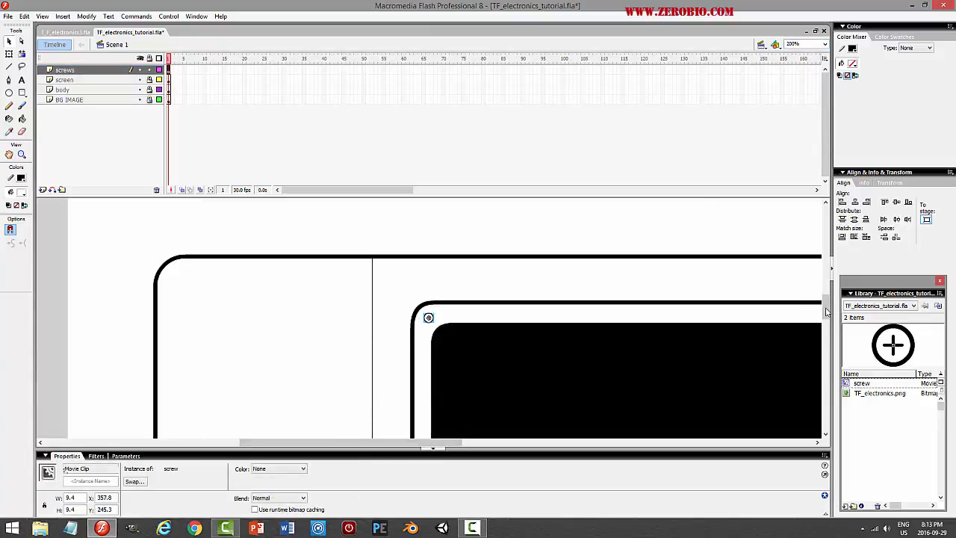
scroll(827, 312, "down", 3)
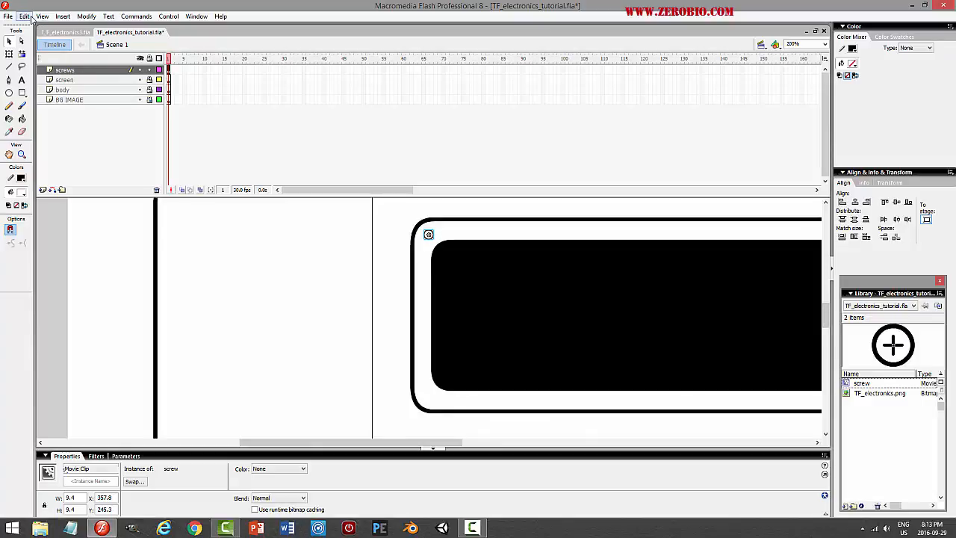
mouse_move(825, 312)
left_mouse_down()
mouse_move(824, 245)
mouse_move(828, 311)
left_mouse_up()
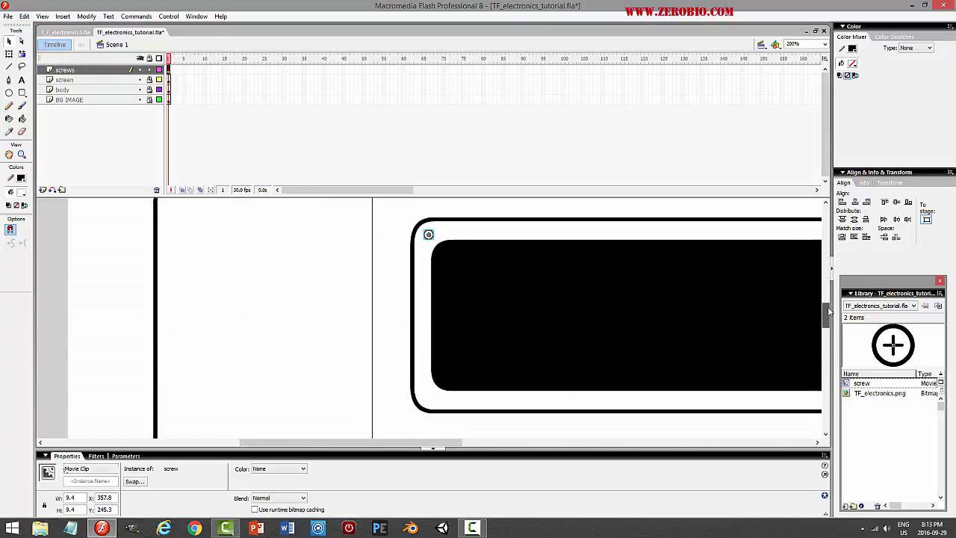
left_click(25, 15)
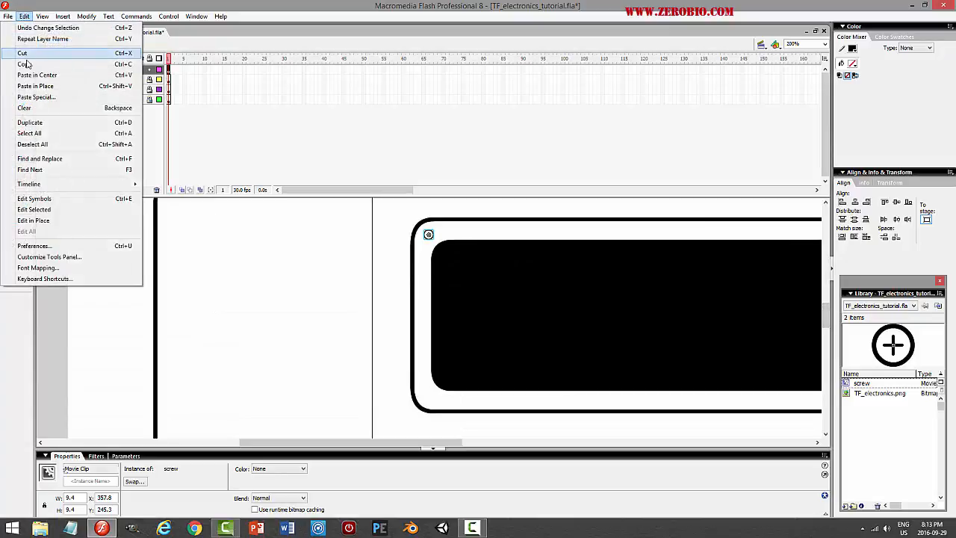
left_click(27, 64)
left_click(25, 16)
left_click(43, 85)
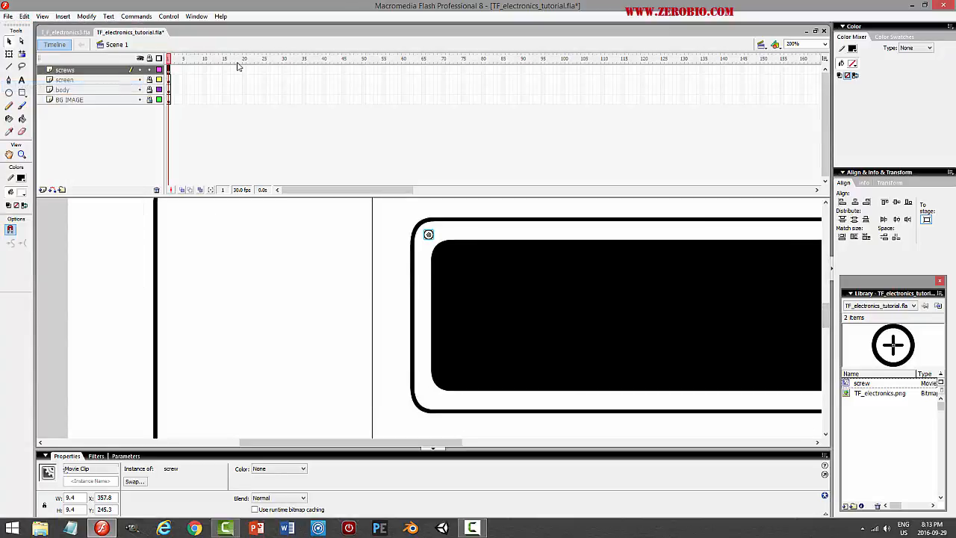
Move the pasted screw straight down into the frame's lower-left corner, at about Y 407.8
key("shift+Down")
key("shift+Down")
key("shift+Down")
key("shift+Down")
key("shift+Down")
key("shift+Down")
key("shift+Down")
key("shift+Down")
key("shift+Down")
key("shift+Down")
key("shift+Down")
key("shift+Down")
key("shift+Down")
key("shift+Down")
key("shift+Down")
key("shift+Down")
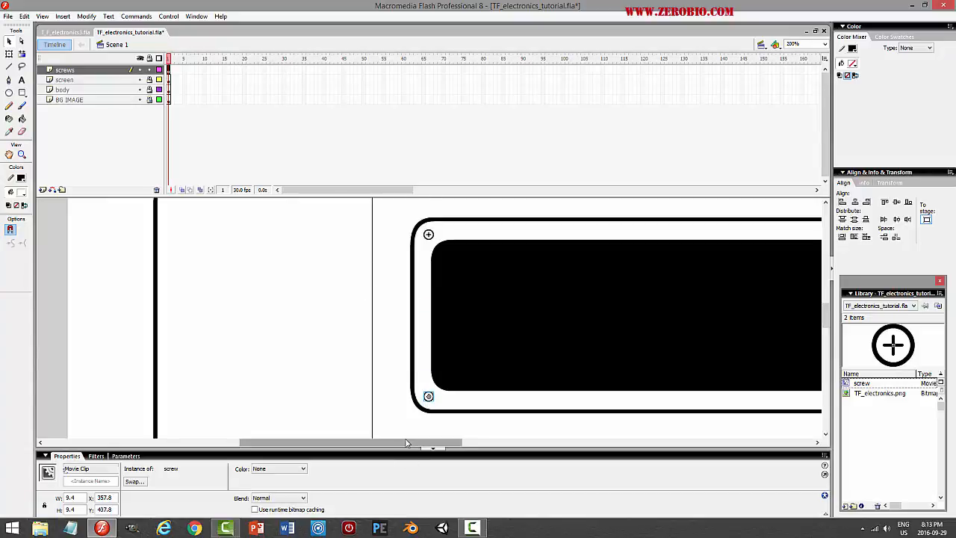
Copy both screws on the screws layer and paste the pair in place
left_click_drag(410, 443, 434, 442)
left_click(97, 70)
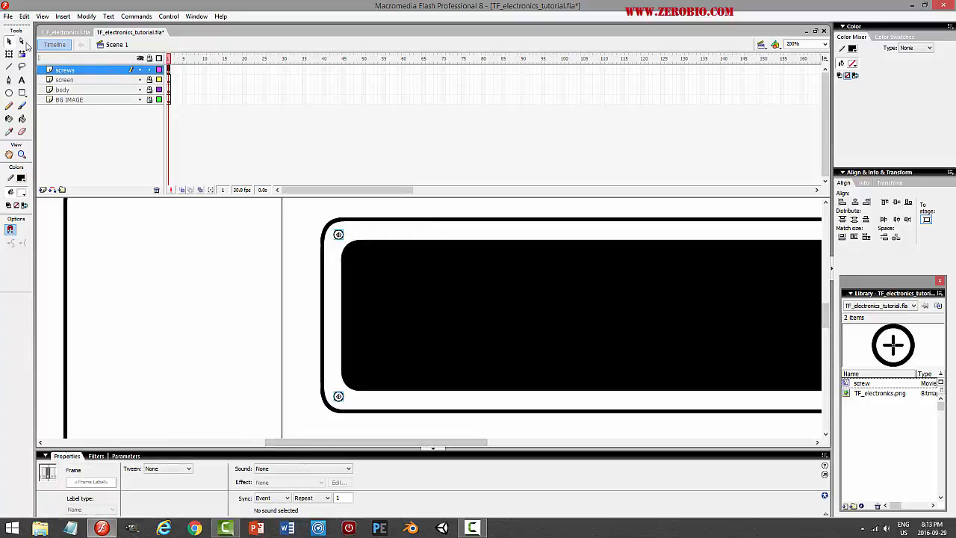
left_click(25, 16)
left_click(28, 64)
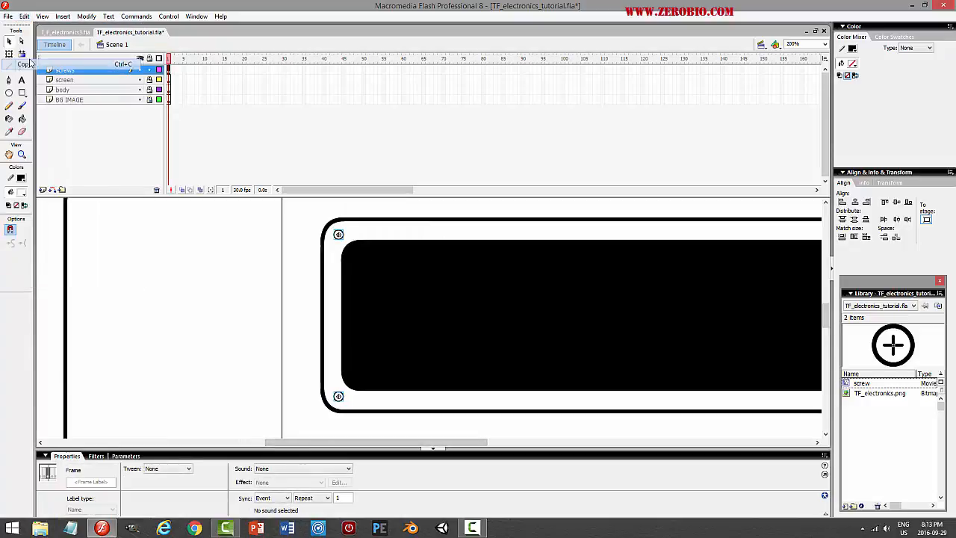
left_click(25, 15)
left_click(45, 85)
Move the pasted pair of screws horizontally to the frame's two right corners, at about X 893.8
left_click_drag(392, 442, 437, 441)
key("shift+Right")
key("shift+Right")
key("shift+Right")
key("shift+Right")
key("shift+Right")
key("shift+Right")
key("shift+Right")
key("shift+Right")
key("shift+Right")
key("shift+Right")
key("shift+Right")
key("shift+Right")
key("shift+Right")
key("shift+Right")
key("shift+Right")
key("shift+Right")
key("shift+Right")
key("shift+Right")
key("shift+Right")
key("shift+Right")
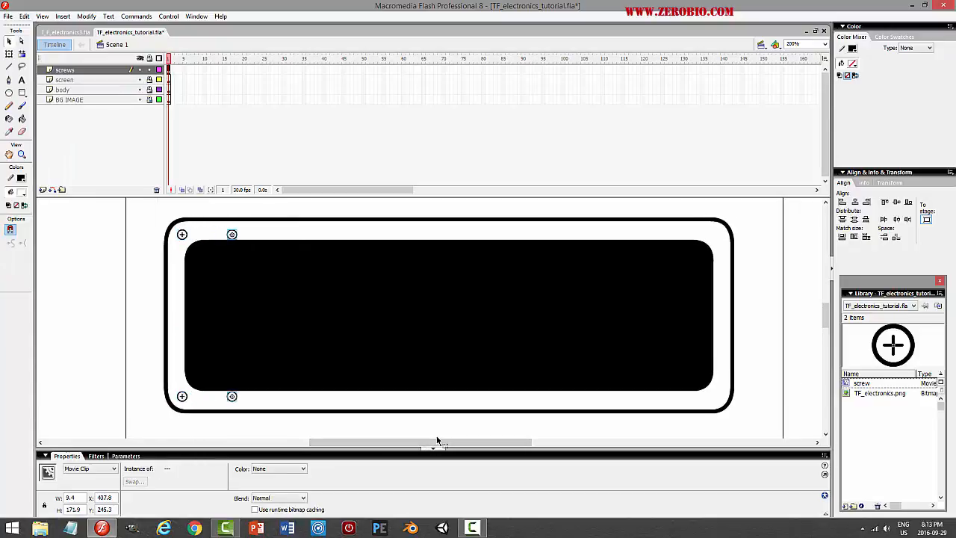
key("shift+Right")
key("shift+Right")
key("shift+Right")
key("shift+Right")
key("shift+Right")
key("shift+Right")
key("shift+Right")
key("shift+Right")
key("shift+Right")
key("shift+Right")
key("shift+Right")
key("shift+Right")
key("shift+Right")
key("shift+Right")
key("shift+Right")
key("shift+Right")
key("shift+Right")
key("shift+Right")
key("shift+Right")
key("shift+Right")
key("shift+Right")
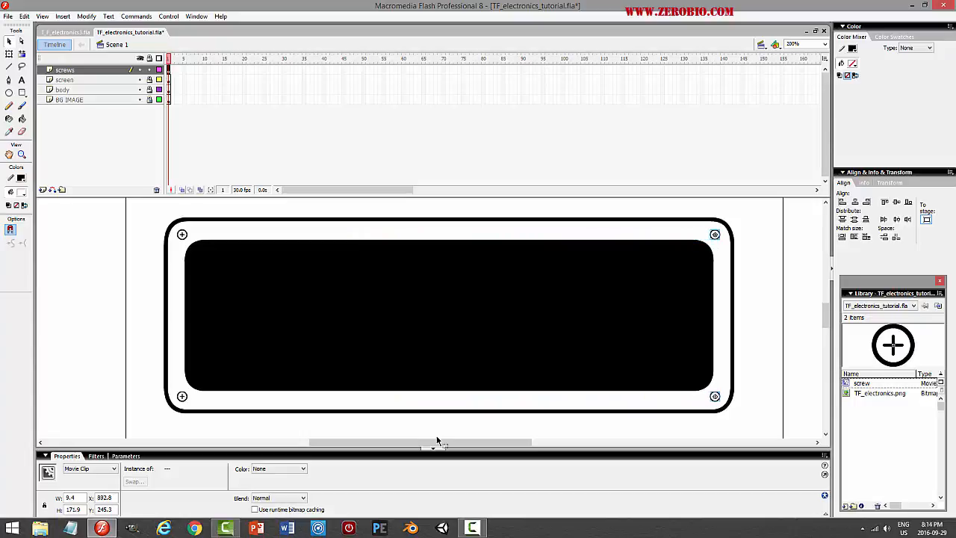
key("Right")
key("Right")
key("Right")
key("Right")
key("Right")
key("Right")
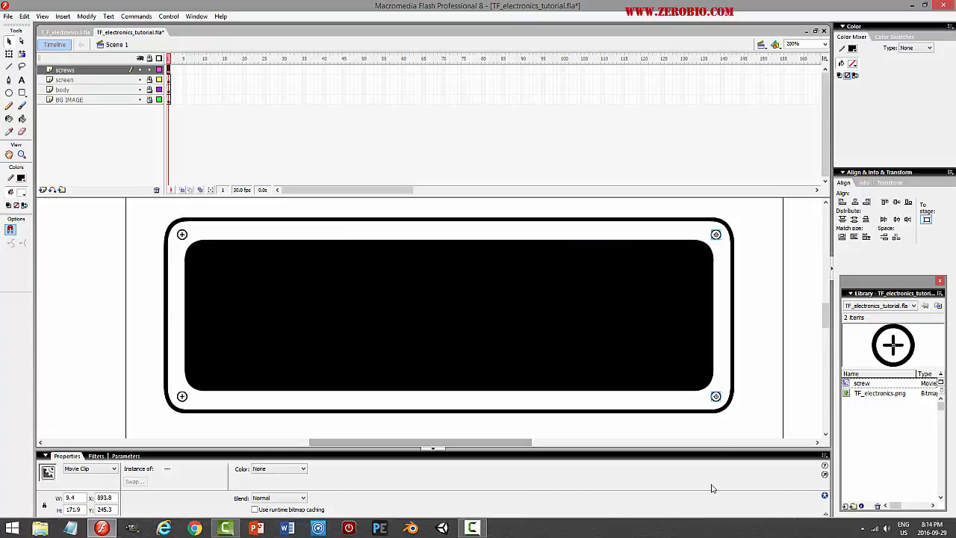
Test the movie to check the four corner screws, and close the preview
left_click(806, 330)
key("ctrl+Return")
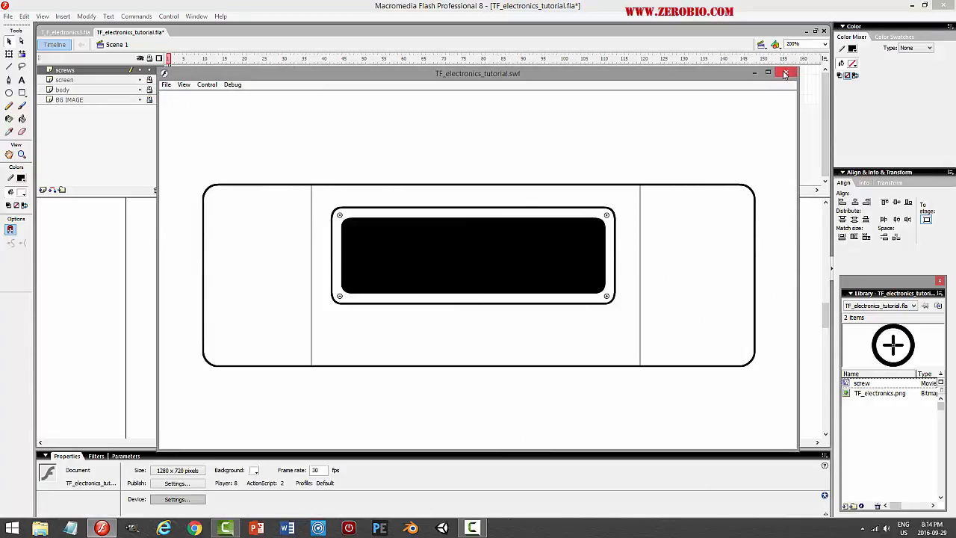
left_click(785, 74)
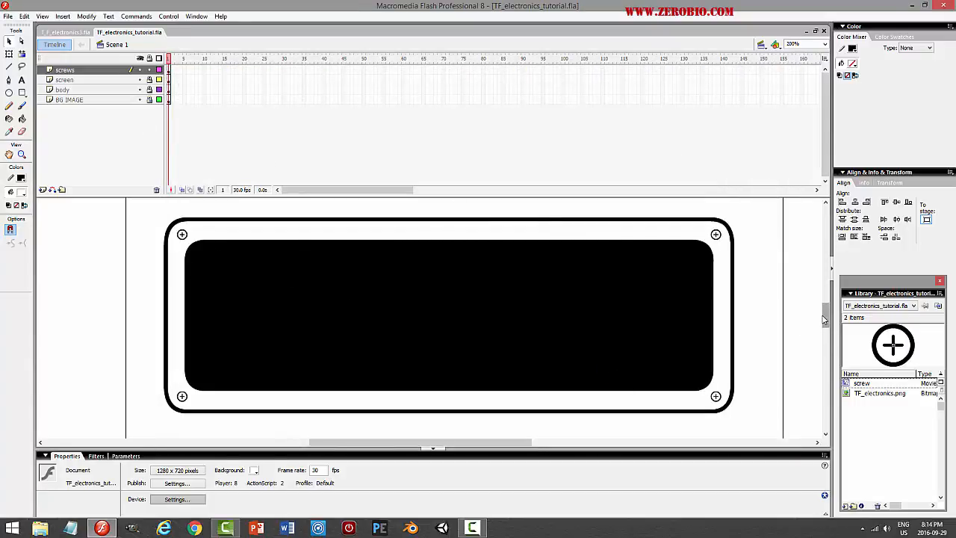
Lock the screws layer, then unlock and activate the screen layer with nothing selected
left_click_drag(825, 313, 832, 254)
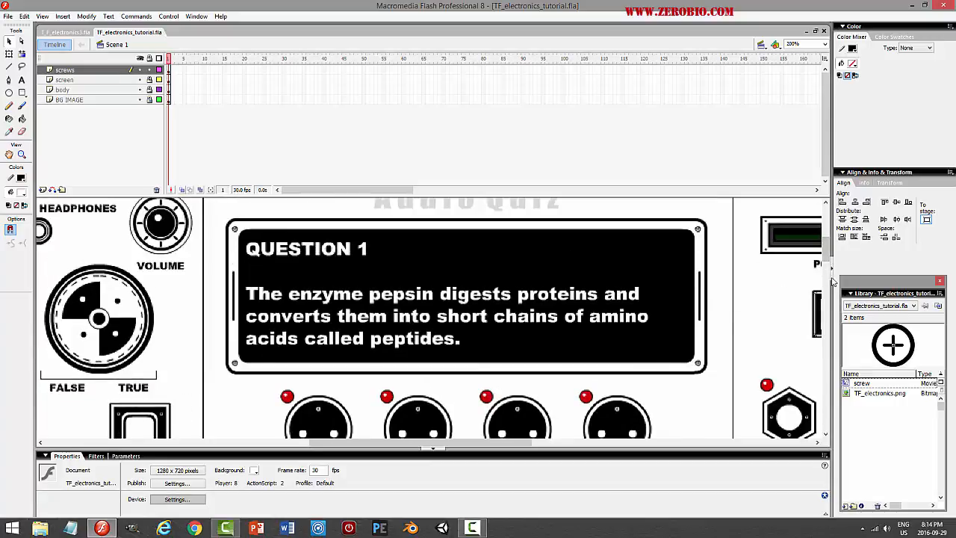
left_click_drag(826, 258, 832, 323)
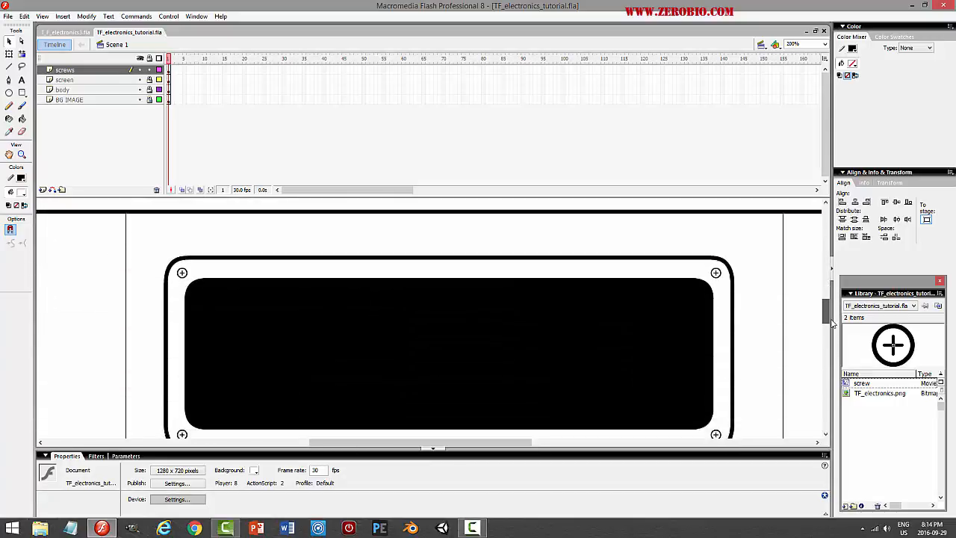
left_click(153, 70)
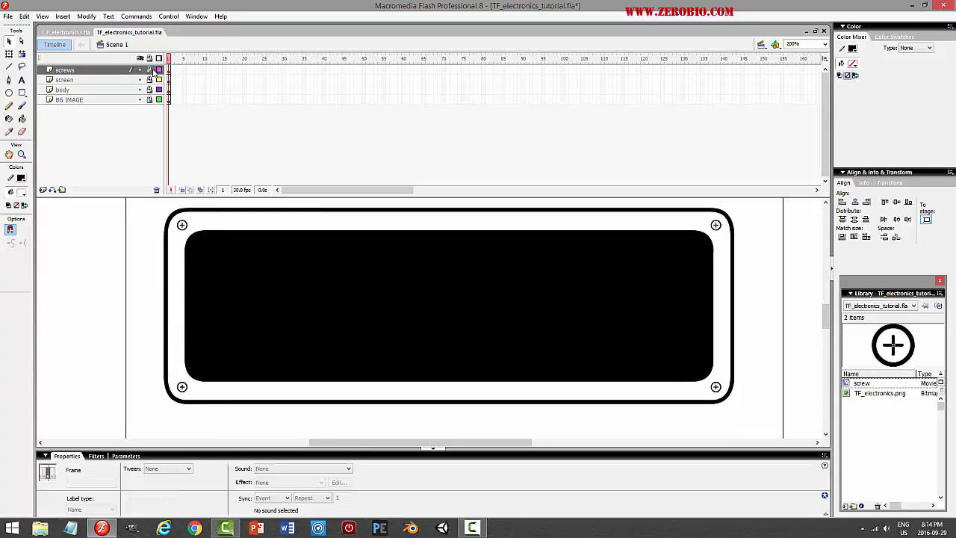
left_click(152, 70)
left_click(82, 81)
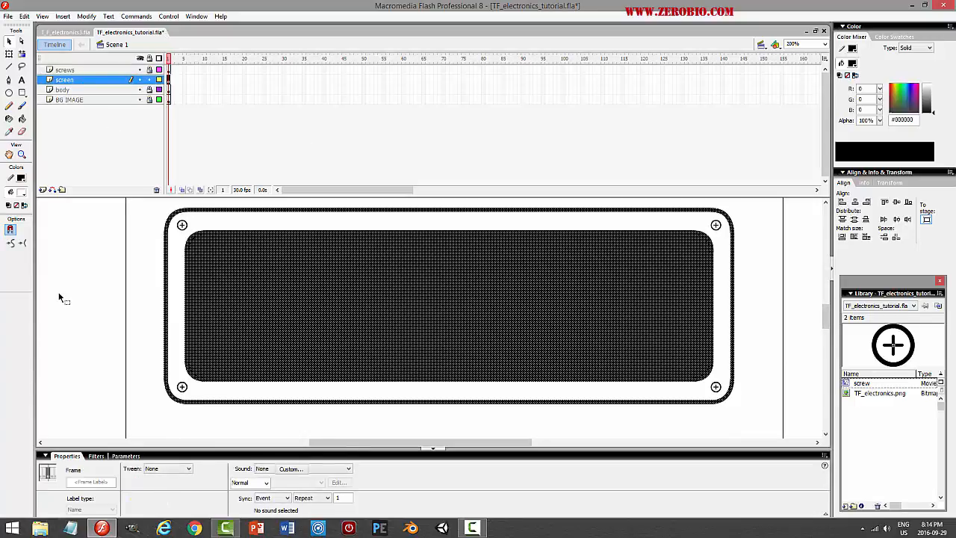
left_click(139, 298)
left_click(200, 245)
left_click(90, 292)
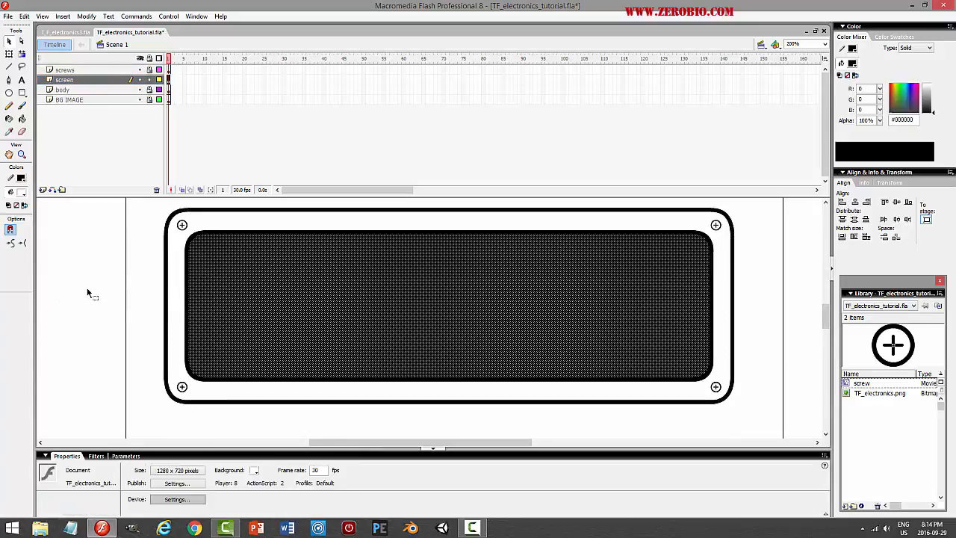
Draw a vertical line about 77.5 px long with stroke height 2 just outside the frame's left edge, and select it
left_click(10, 67)
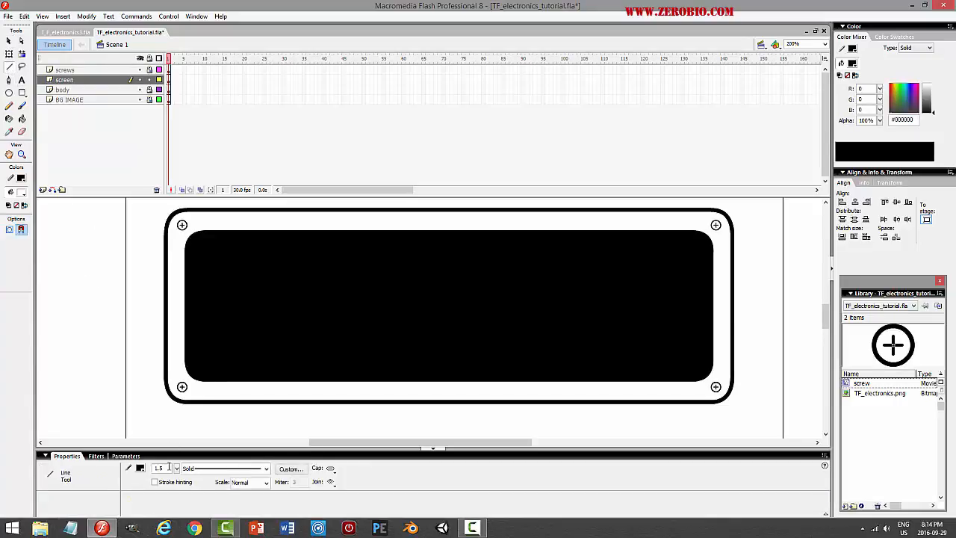
left_click_drag(161, 468, 130, 467)
left_click_drag(139, 331, 140, 334)
left_click(10, 41)
left_click(148, 291)
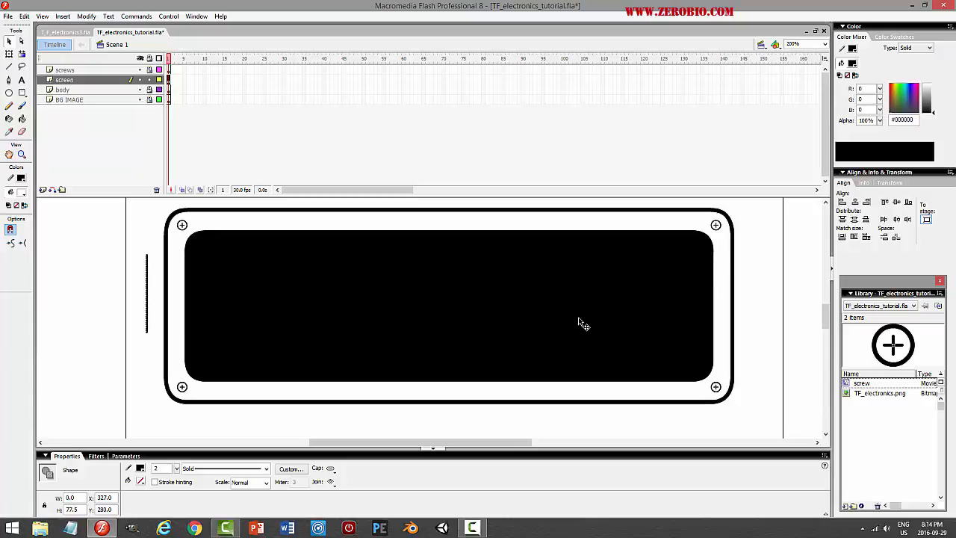
Move the vertical line into the gap between the frame's left edge and the black screen, at about X 356.5, Y 291
key("Right")
key("Right")
key("Right")
key("Right")
key("Right")
key("Right")
key("Right")
key("Right")
key("Right")
key("Right")
key("Right")
key("Right")
key("Right")
key("Right")
key("Right")
key("Right")
key("Right")
key("Right")
key("Right")
key("Right")
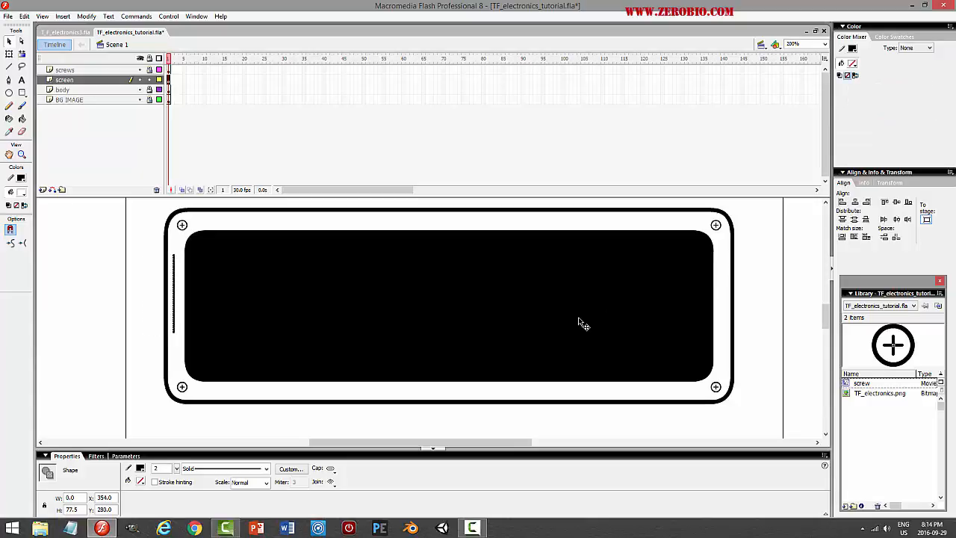
key("Right")
key("Right")
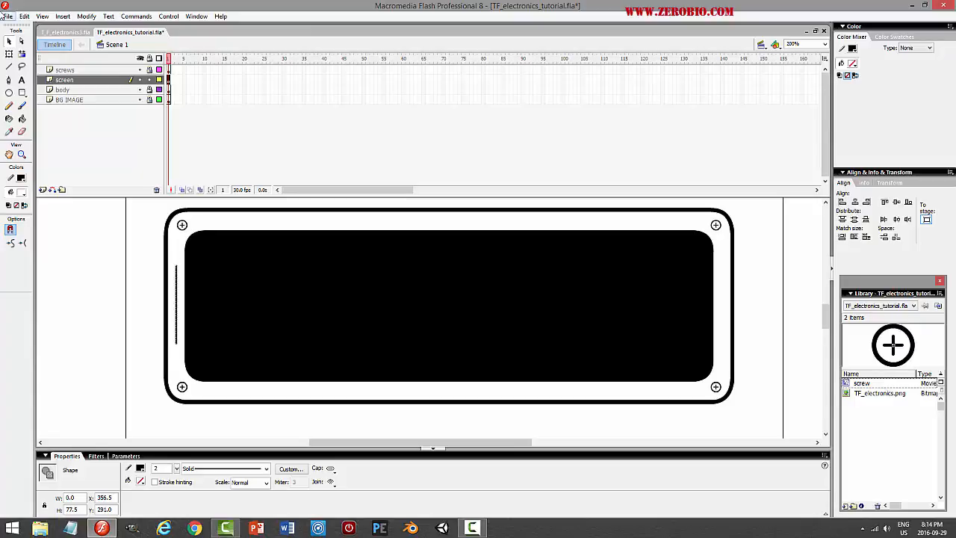
Copy the vertical line in the left gap and paste the copy in place
left_click(25, 17)
left_click(25, 17)
left_click(26, 17)
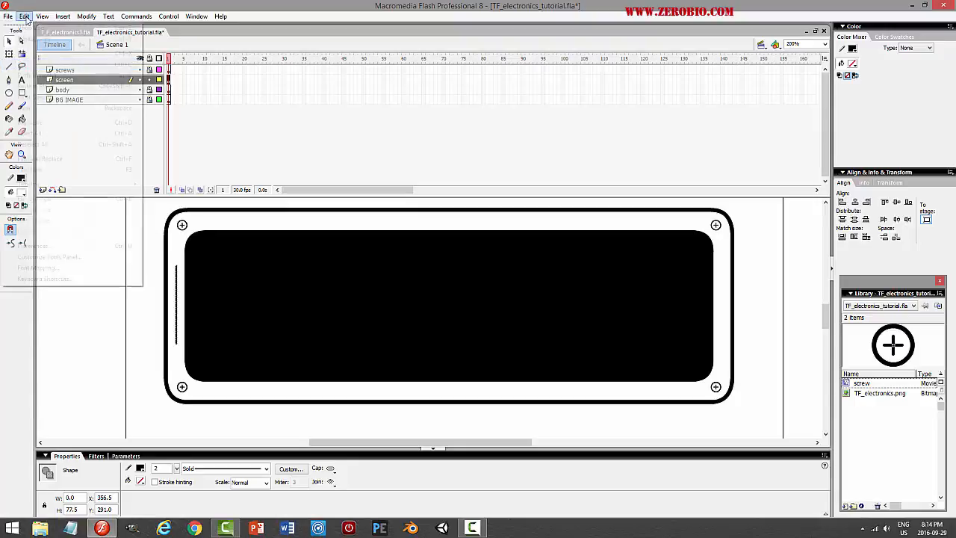
left_click(54, 86)
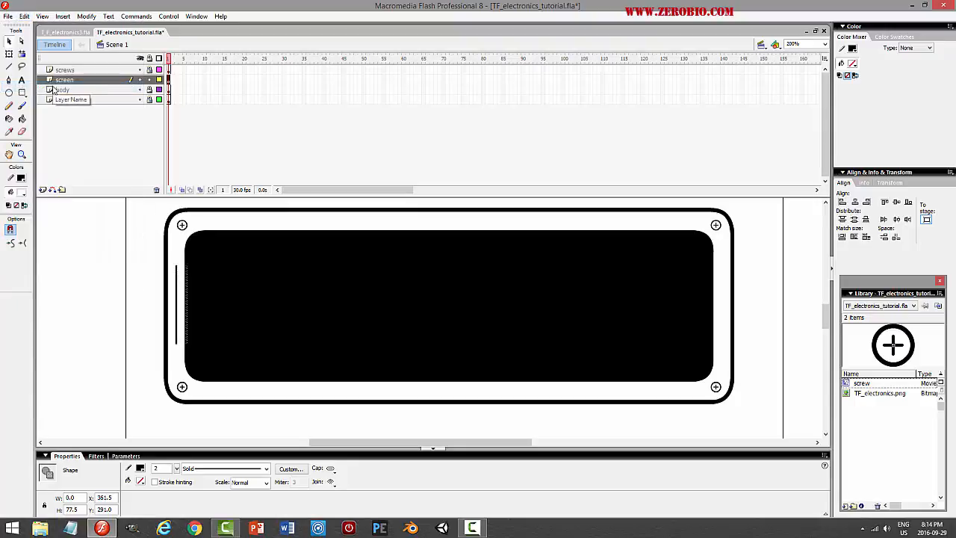
Move the pasted vertical line across into the gap between the black screen and the frame's right edge, at about X 904, Y 291
key("shift+Right")
key("shift+Right")
key("shift+Right")
key("shift+Right")
key("shift+Right")
key("shift+Right")
key("shift+Right")
key("shift+Right")
key("shift+Right")
key("shift+Right")
key("shift+Right")
key("shift+Right")
key("shift+Right")
key("shift+Right")
key("shift+Right")
key("shift+Right")
key("shift+Right")
key("shift+Right")
key("shift+Right")
key("shift+Right")
key("shift+Right")
key("shift+Right")
key("shift+Right")
key("shift+Right")
key("shift+Right")
key("shift+Right")
key("shift+Right")
key("shift+Right")
key("shift+Right")
key("shift+Right")
key("shift+Right")
key("shift+Right")
key("shift+Right")
key("shift+Right")
key("shift+Right")
key("shift+Right")
key("shift+Right")
key("shift+Right")
key("shift+Right")
key("shift+Right")
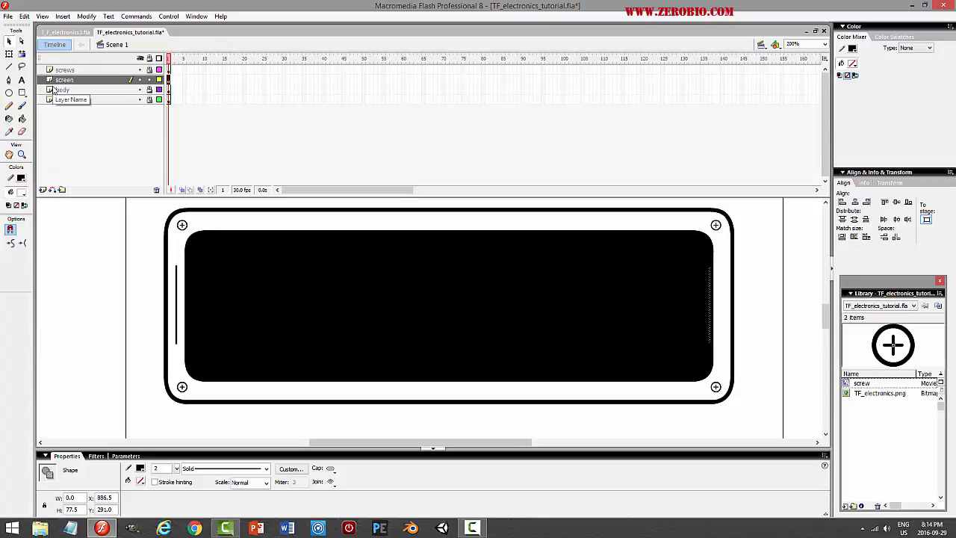
key("shift+Right")
key("shift+Right")
key("Right")
key("Right")
key("Right")
key("Right")
key("Right")
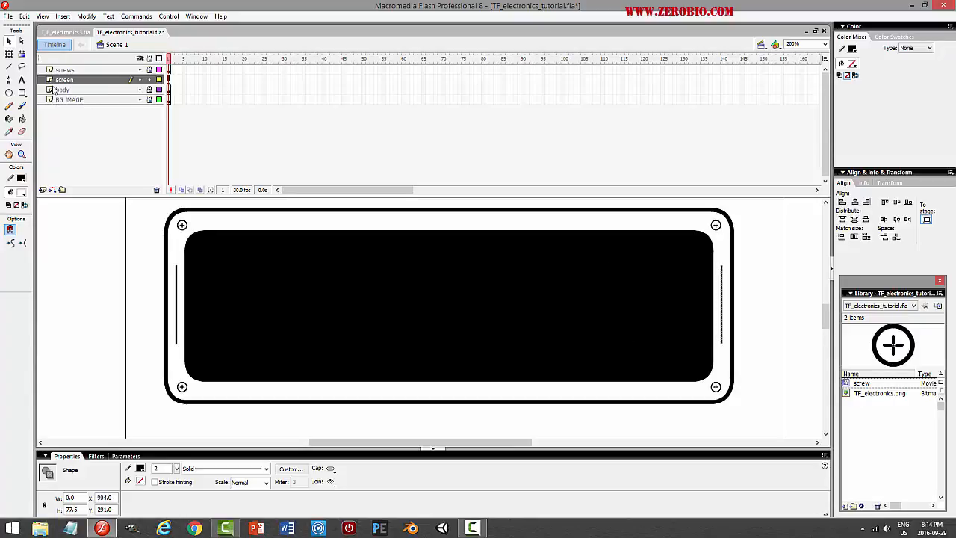
key("Right")
Test the movie and close the preview, then examine the reference Audio Quiz panel above the stage at 100% zoom
left_click(795, 246)
key("ctrl+Return")
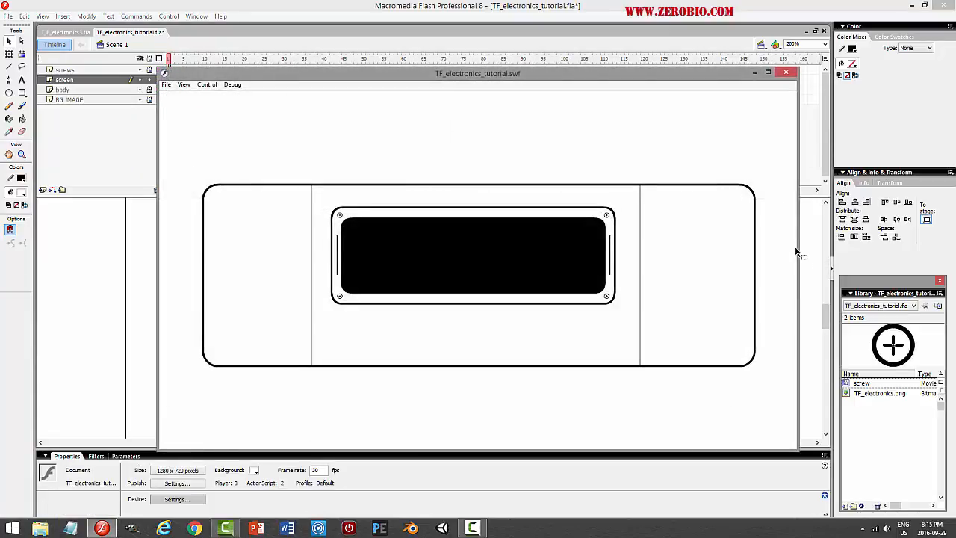
left_click(789, 74)
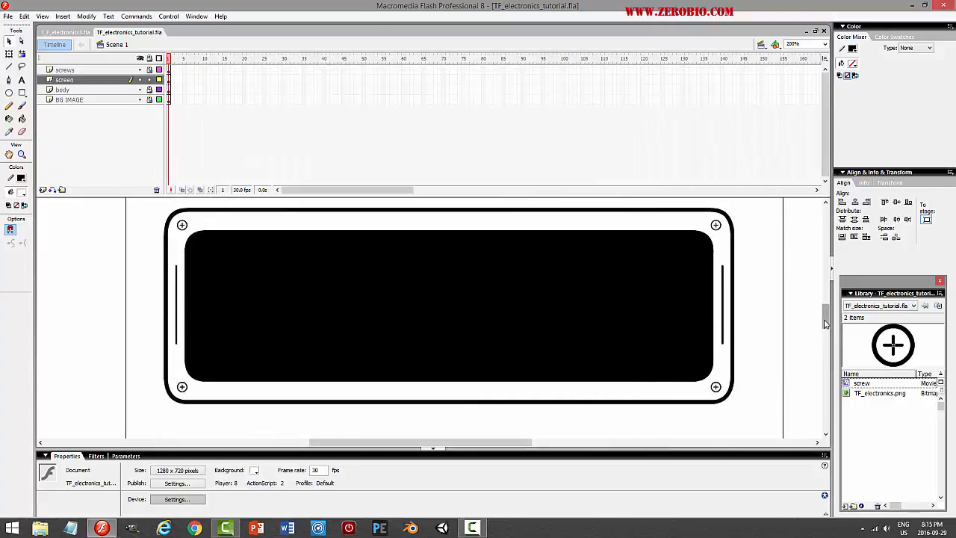
left_click_drag(825, 324, 833, 255)
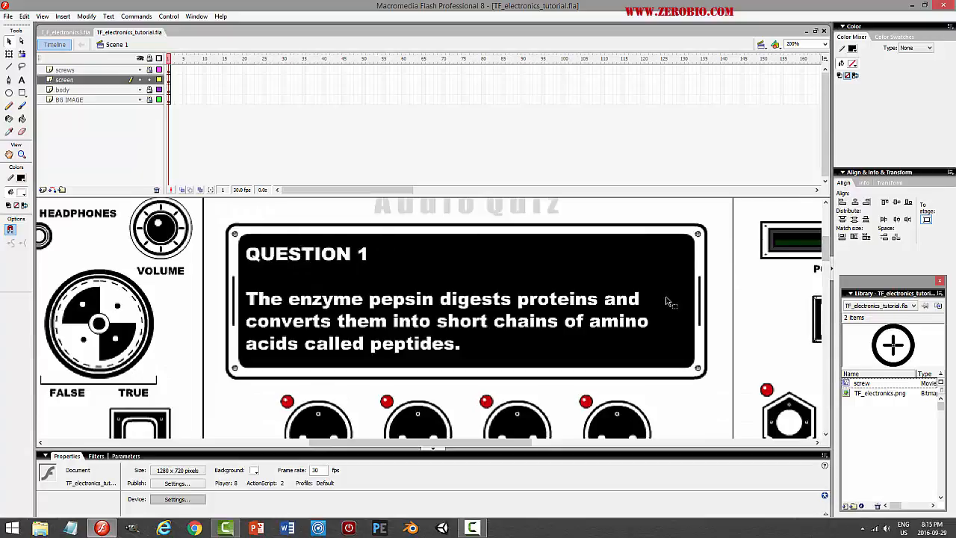
left_click(824, 45)
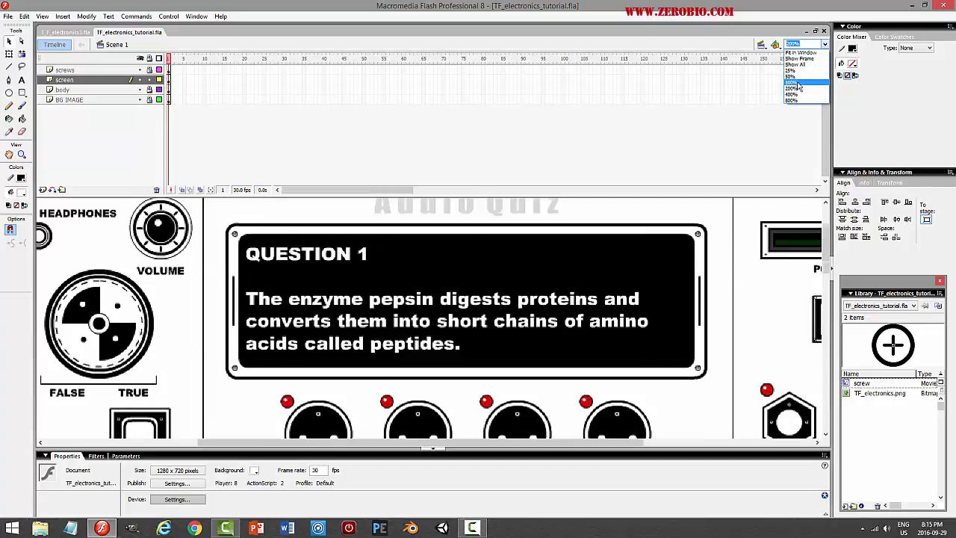
left_click(798, 86)
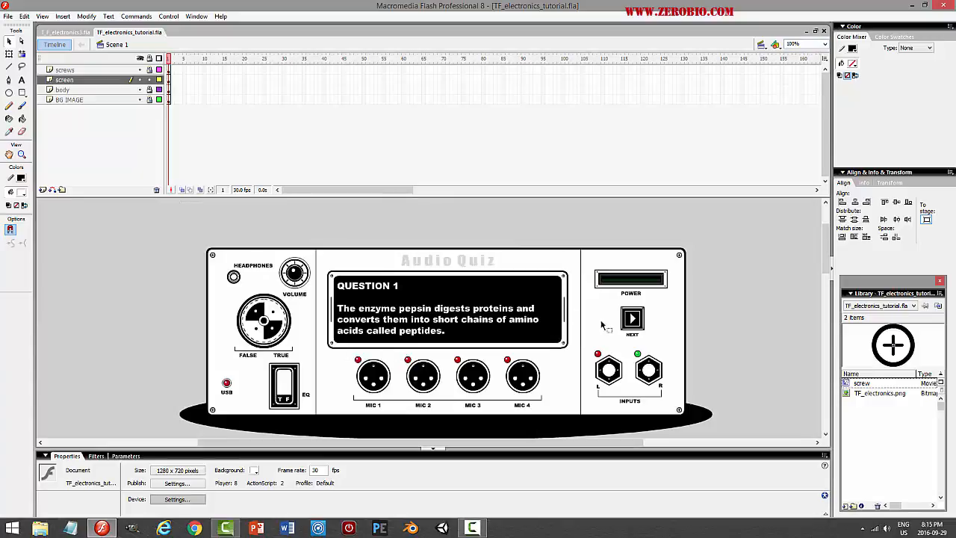
left_click(825, 328)
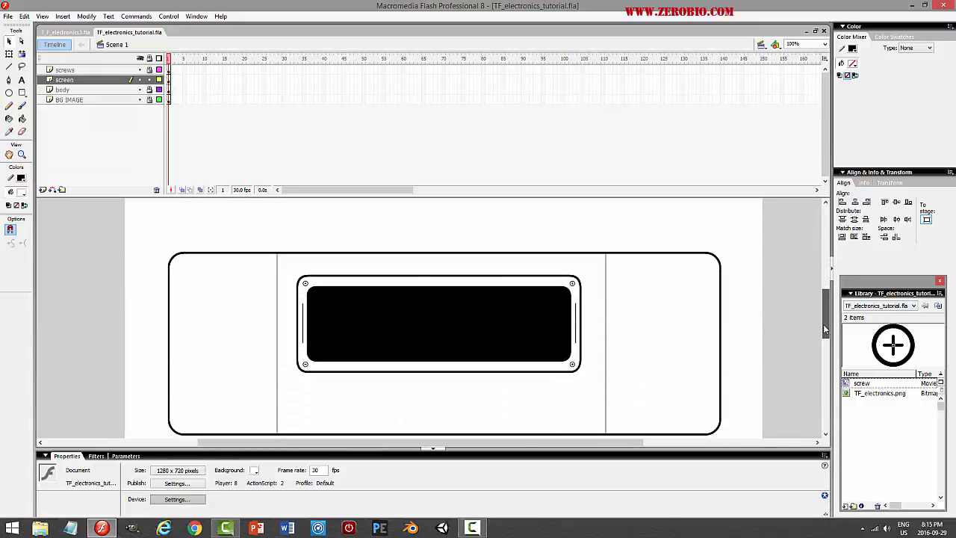
left_click_drag(824, 322, 824, 269)
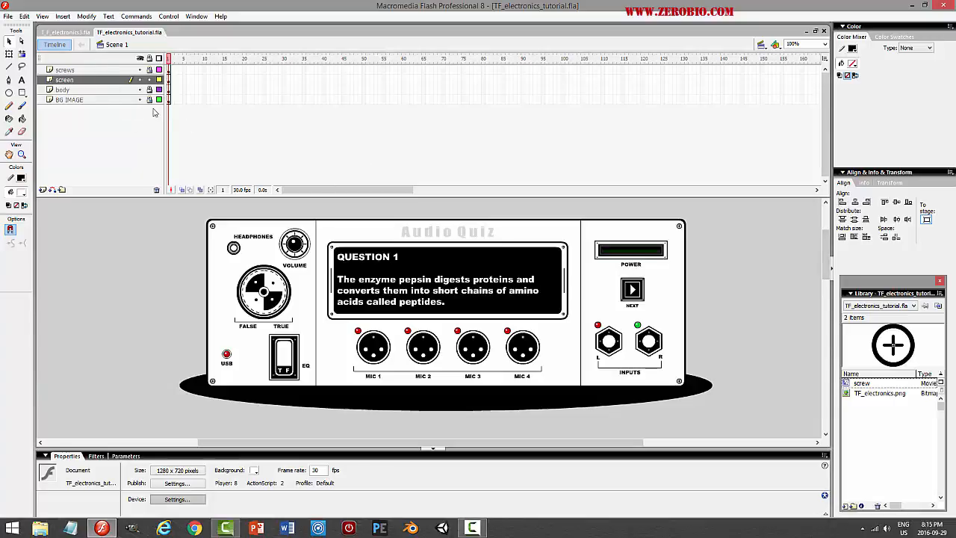
Fill the area between the outer frame and the black screen with white using the Paint Bucket, and check the fill by selecting it
left_click(116, 80)
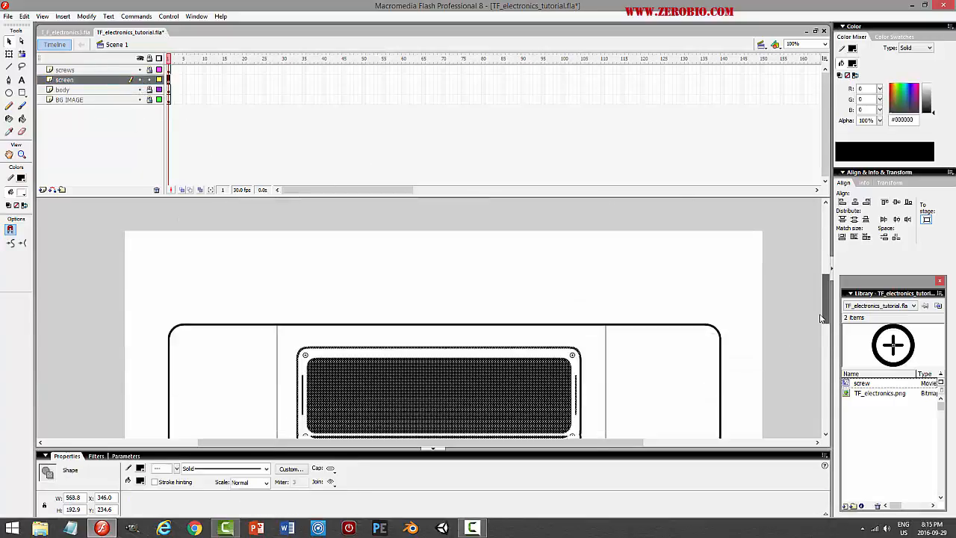
scroll(371, 236, "down", 3)
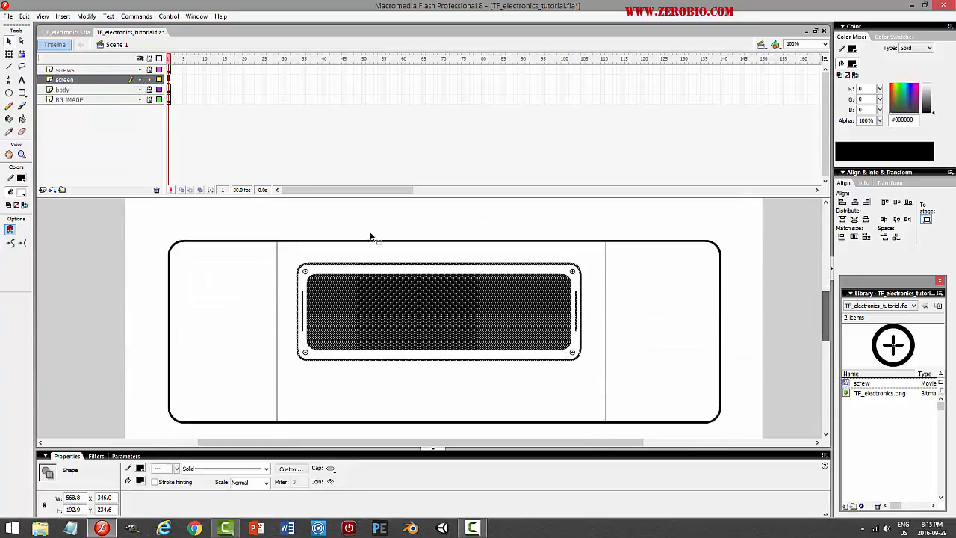
left_click(355, 271)
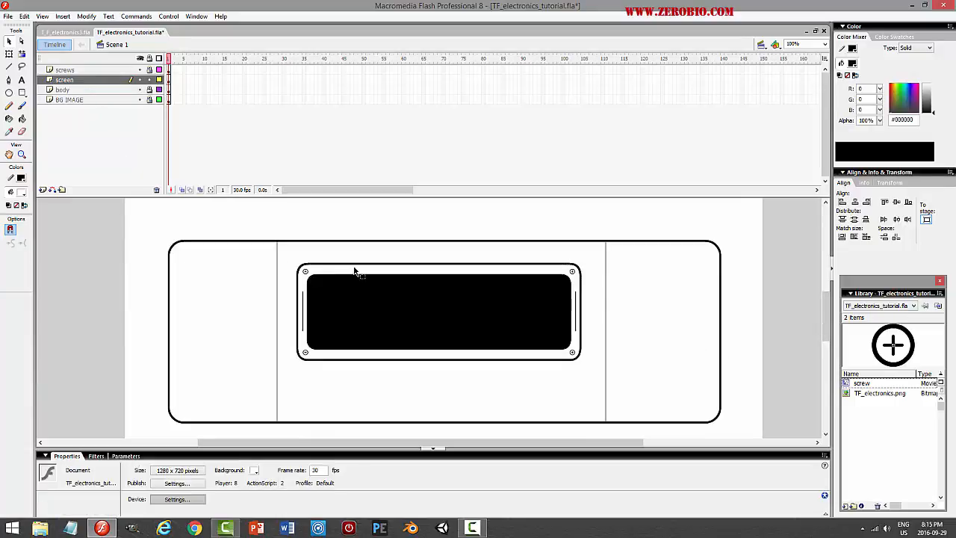
key("k")
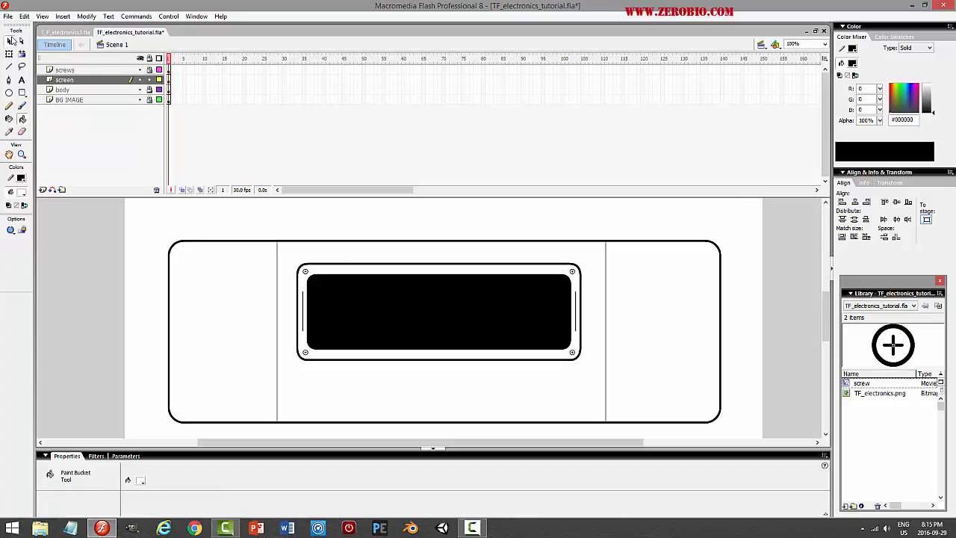
left_click(10, 40)
left_click(329, 270)
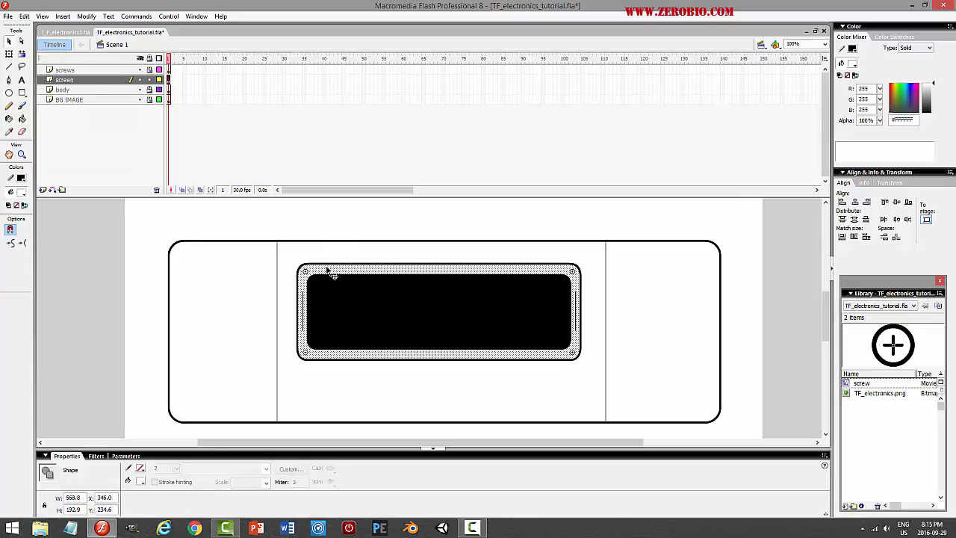
Convert all artwork on the screen layer into a movie clip symbol named screen
left_click(103, 80)
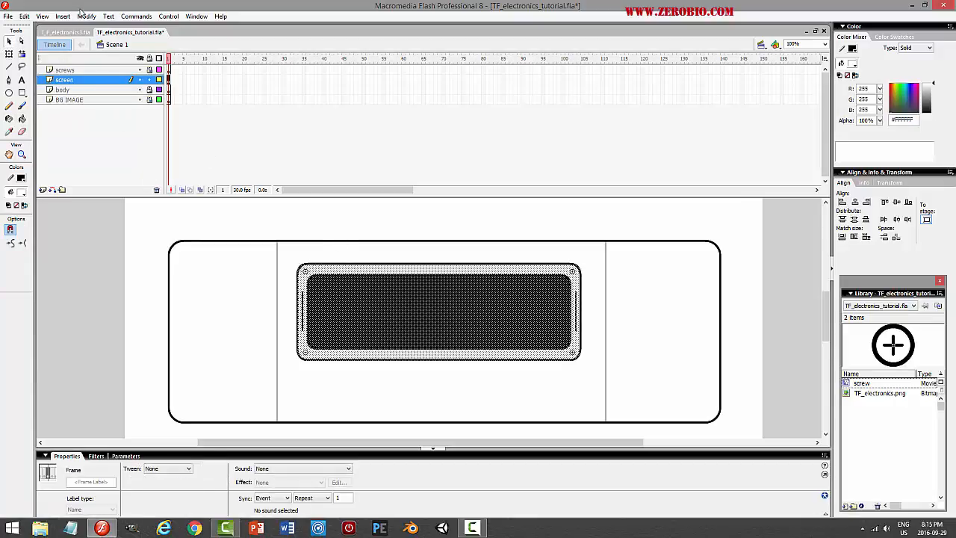
left_click(85, 15)
left_click(67, 42)
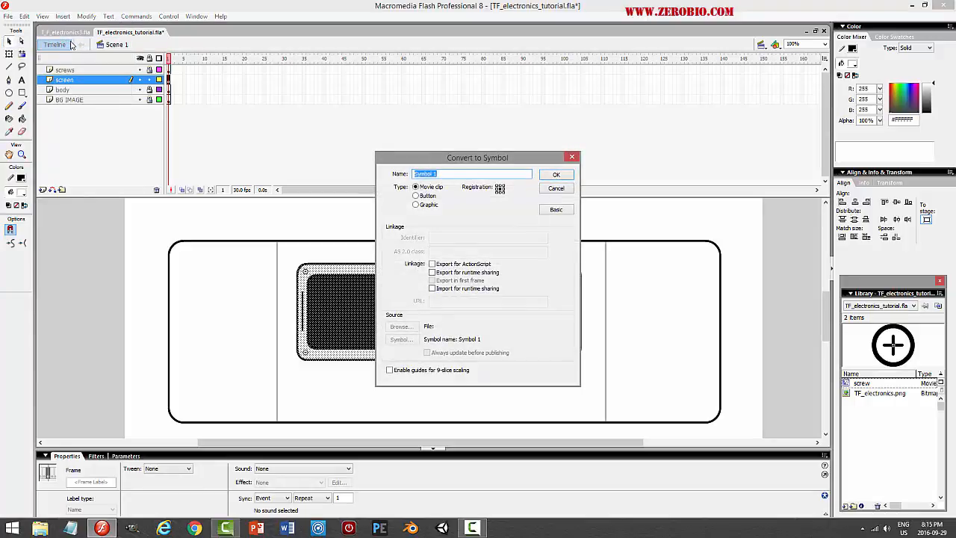
key("Return")
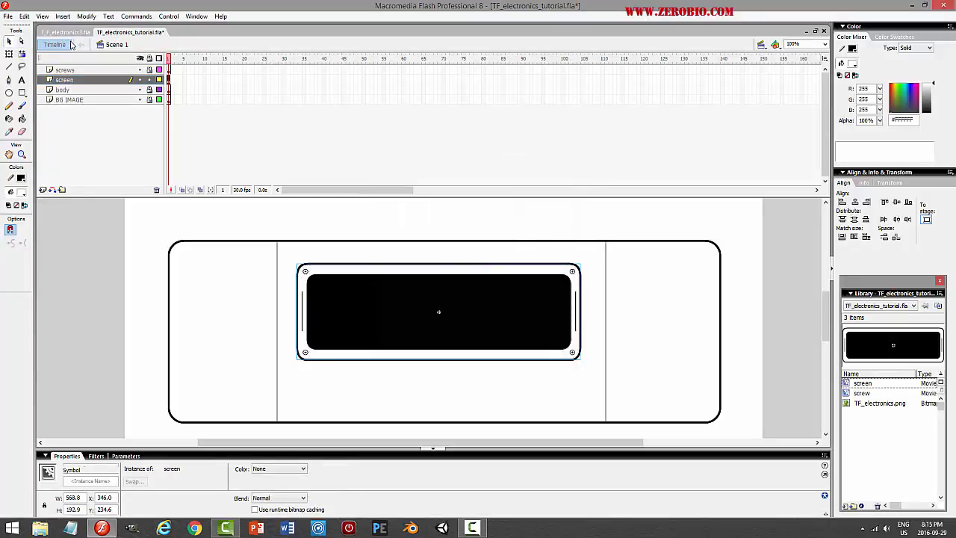
Cut the four corner screws from the screws layer and paste them in place on the screen layer, then lock that layer and save
left_click(150, 69)
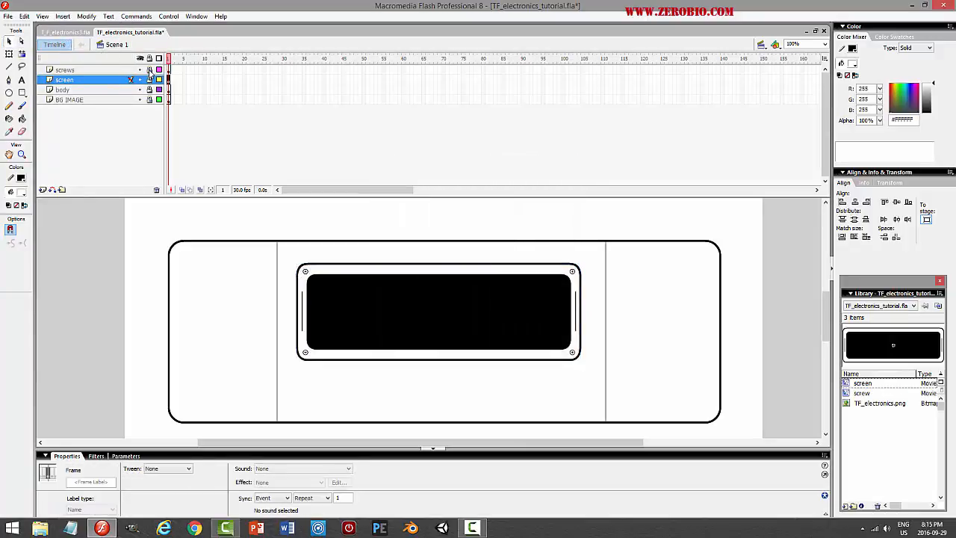
left_click(25, 16)
left_click(45, 52)
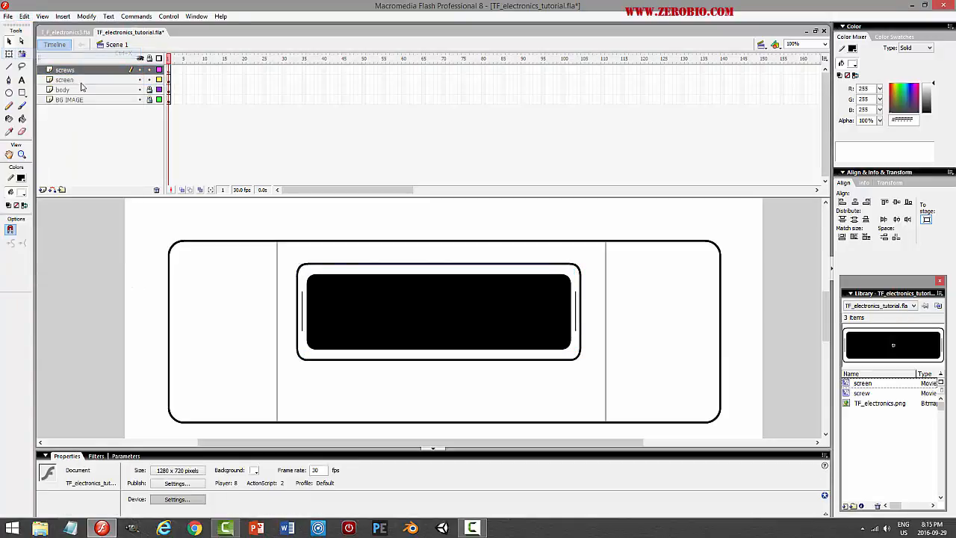
left_click(82, 80)
left_click(24, 15)
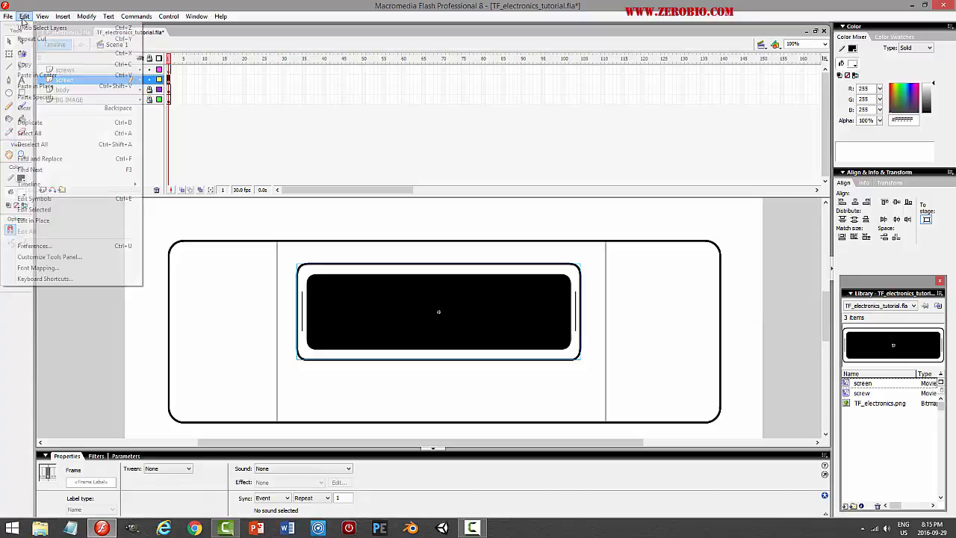
left_click(36, 86)
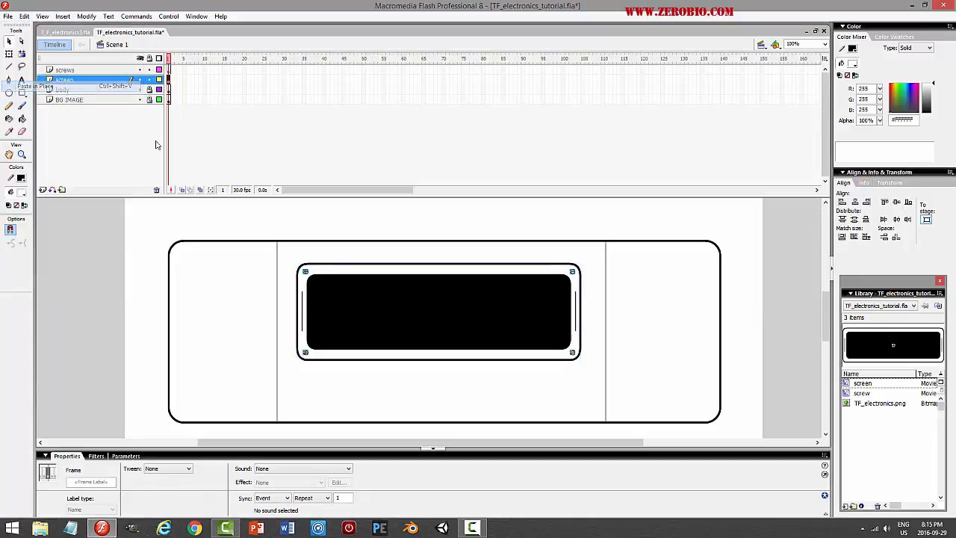
left_click(149, 79)
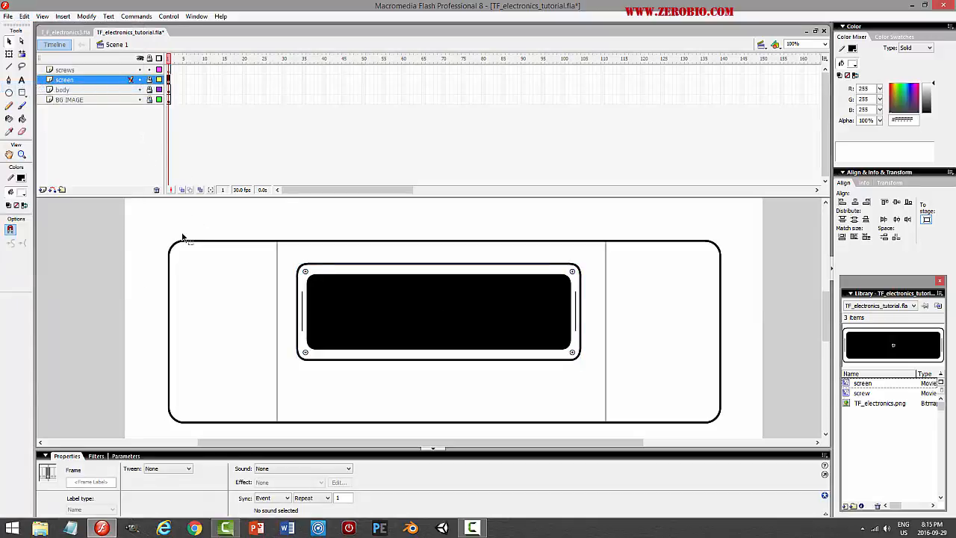
key("ctrl+s")
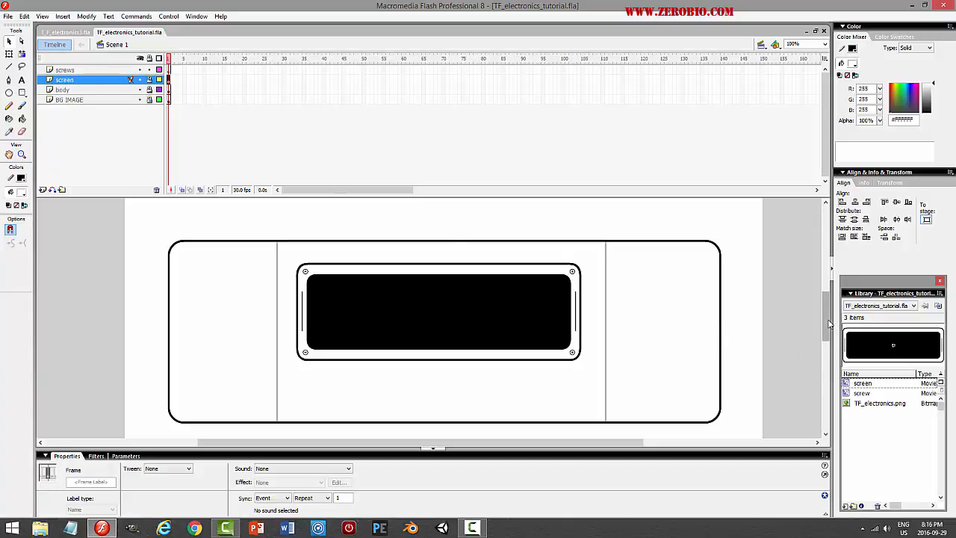
Check the jacks in the reference artwork and rename the emptied screws layer as inputs
left_click_drag(826, 329, 827, 266)
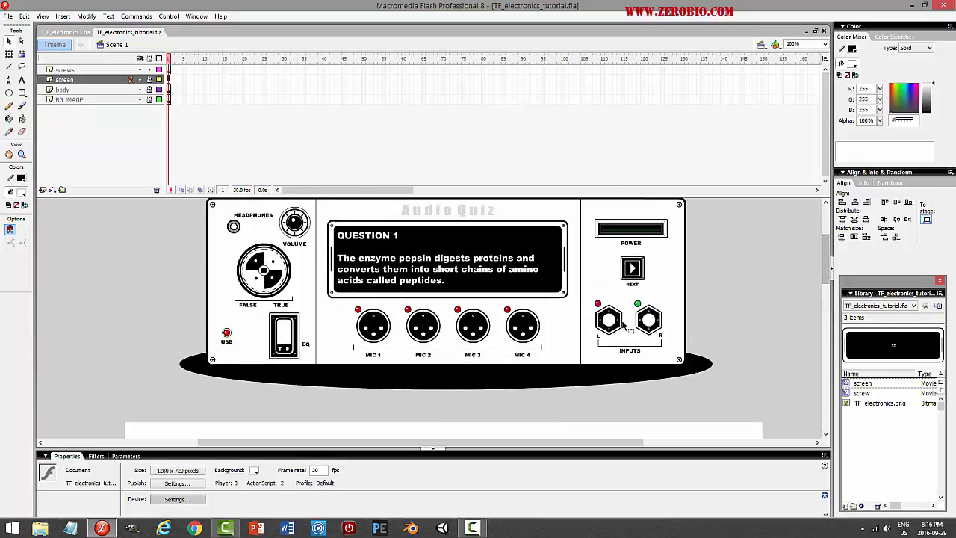
left_click_drag(826, 278, 823, 316)
left_click_drag(824, 272, 824, 319)
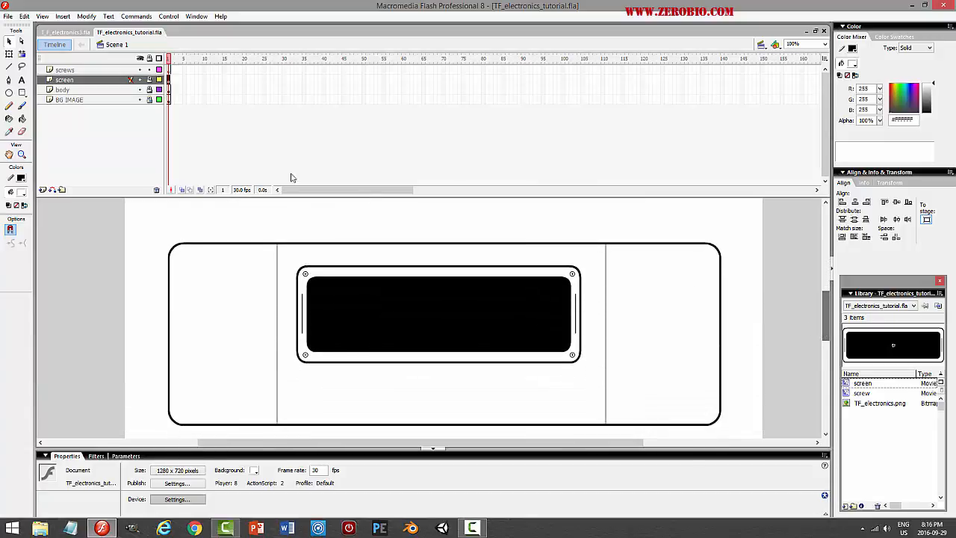
left_click(101, 70)
double_click(90, 70)
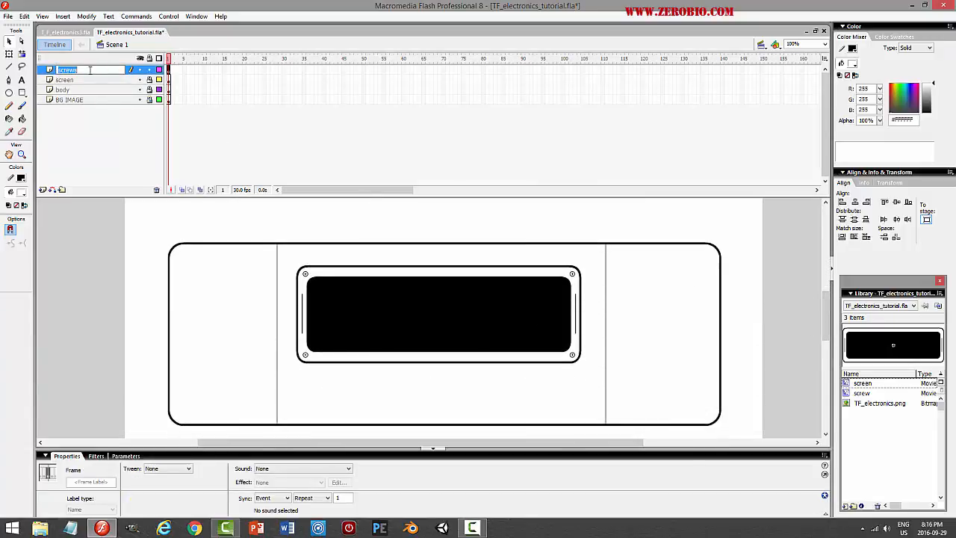
type("inputs")
key("Return")
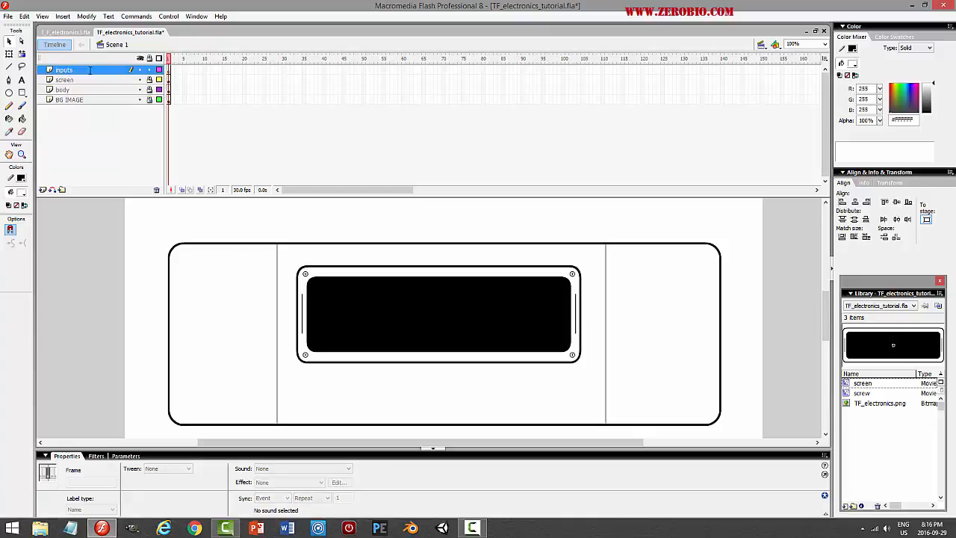
Draw an upright six-sided polygon about 63 by 73 px in the panel's right section with the PolyStar tool
left_click(23, 94)
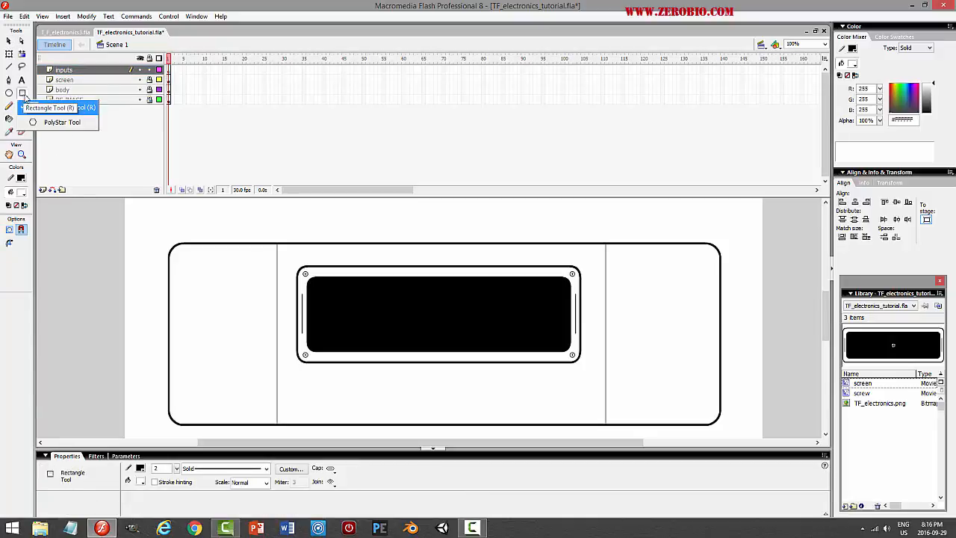
left_click(53, 122)
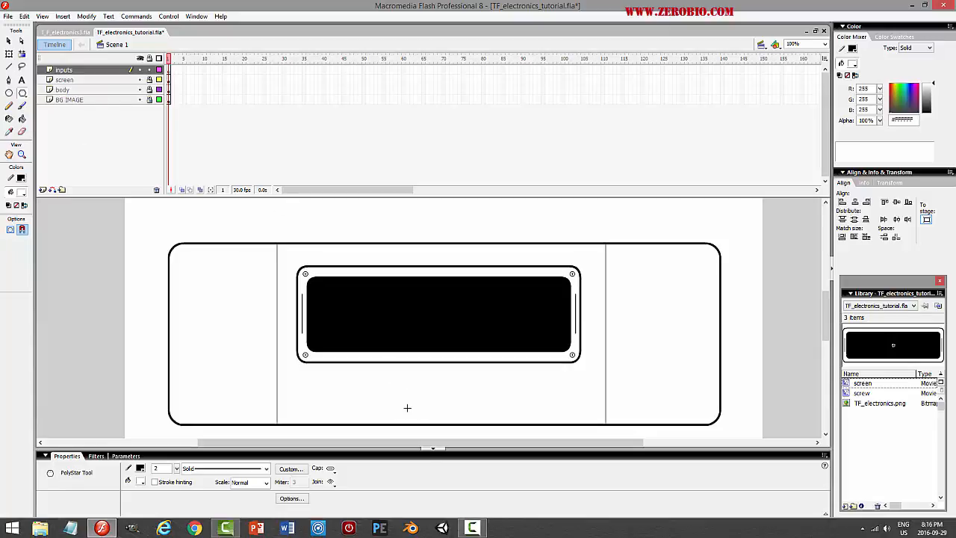
left_click(292, 499)
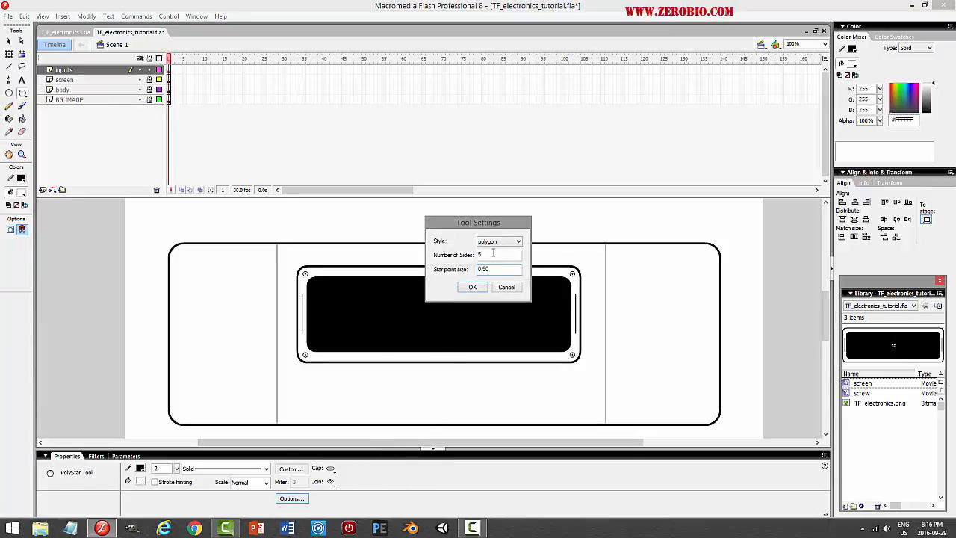
type("3")
key("Return")
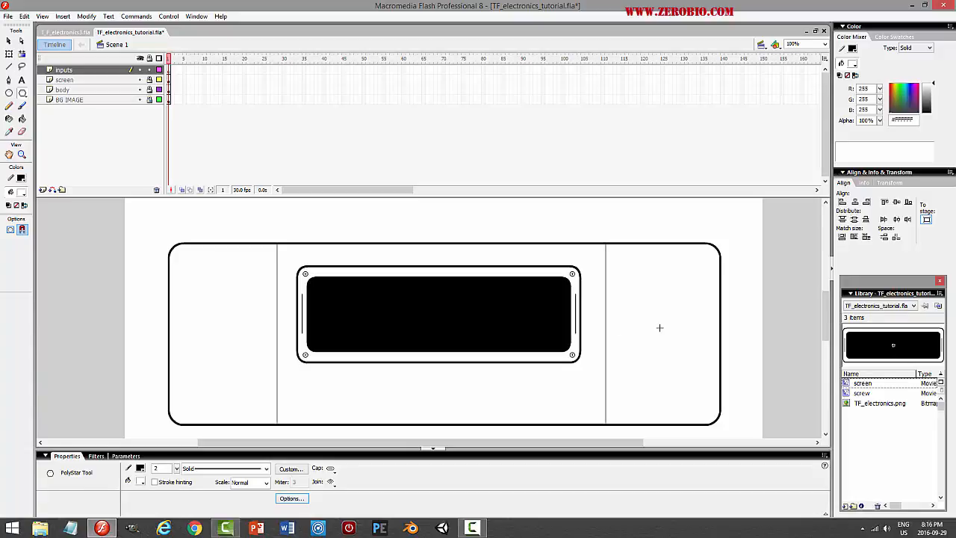
left_click_drag(660, 327, 669, 343)
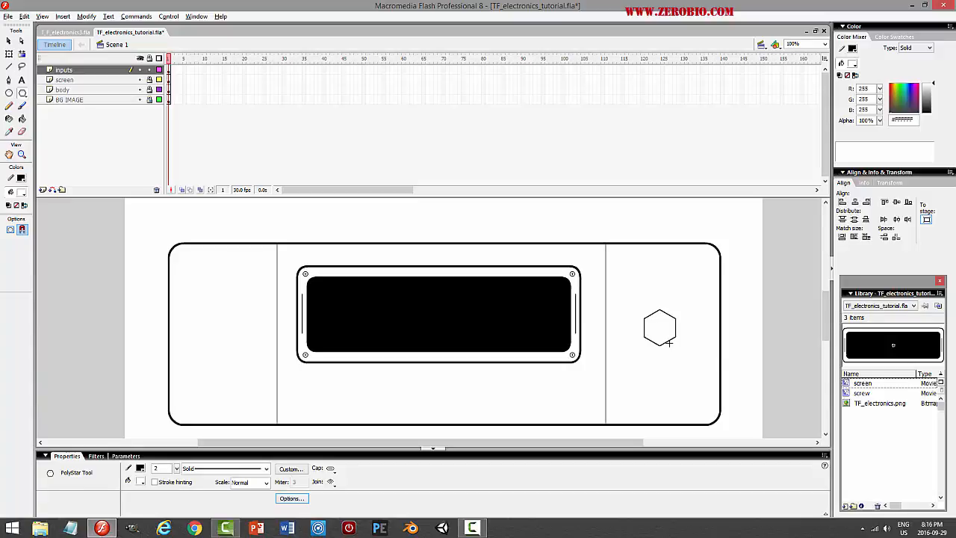
Select the hexagon's outline, increase its stroke height, and deselect it
left_click(10, 41)
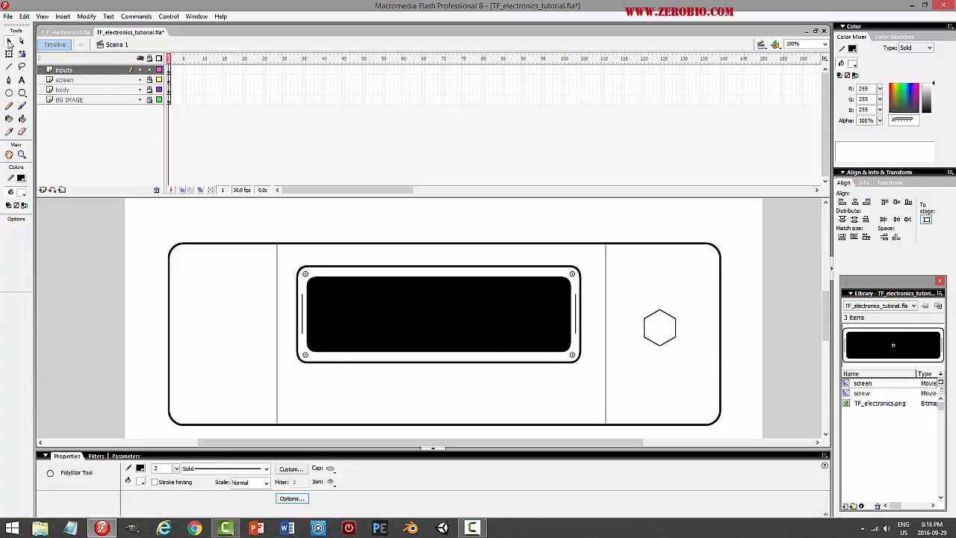
left_click(666, 318)
double_click(163, 468)
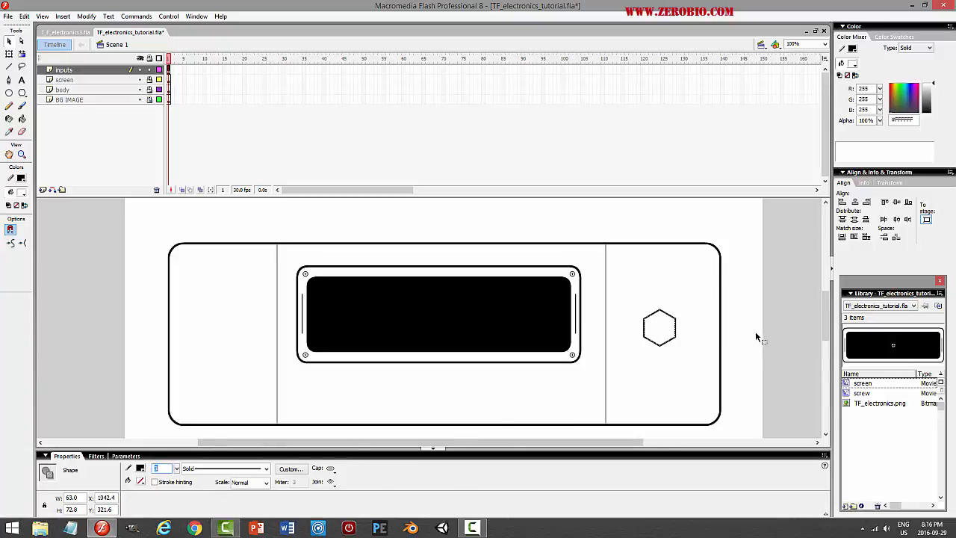
left_click(774, 322)
mouse_move(825, 333)
left_mouse_down()
mouse_move(824, 281)
mouse_move(825, 332)
left_mouse_up()
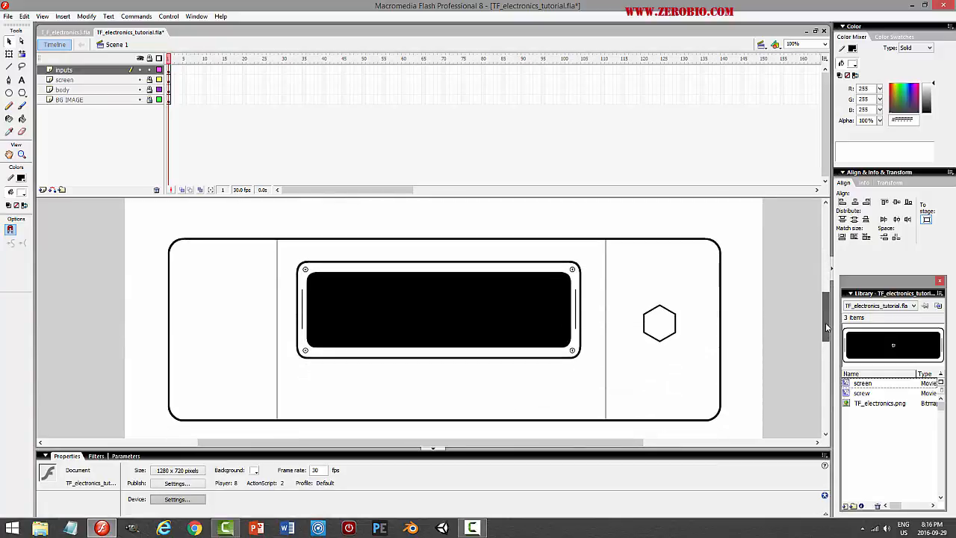
Copy the hexagon's outline in place and enlarge the copy around its centre to about 81 by 94 px
left_click(675, 317)
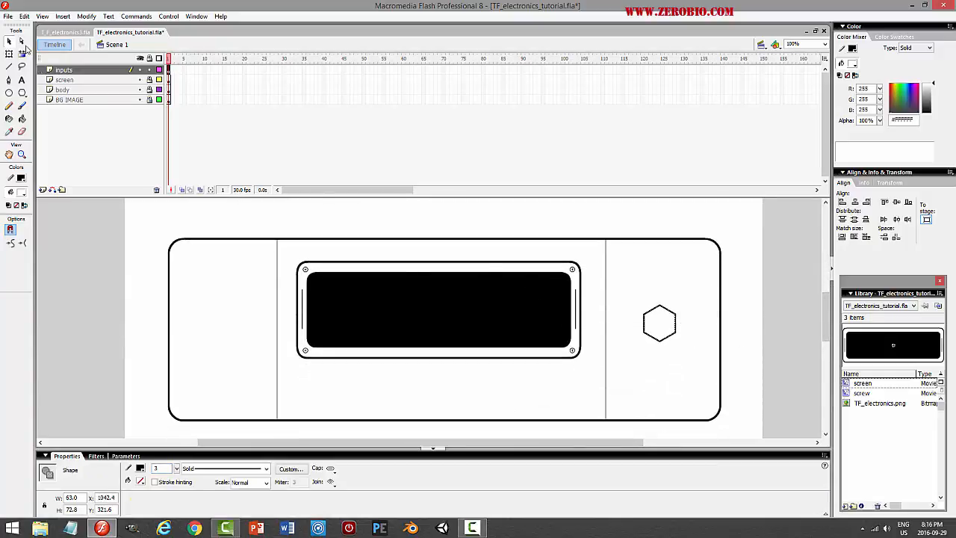
left_click(24, 15)
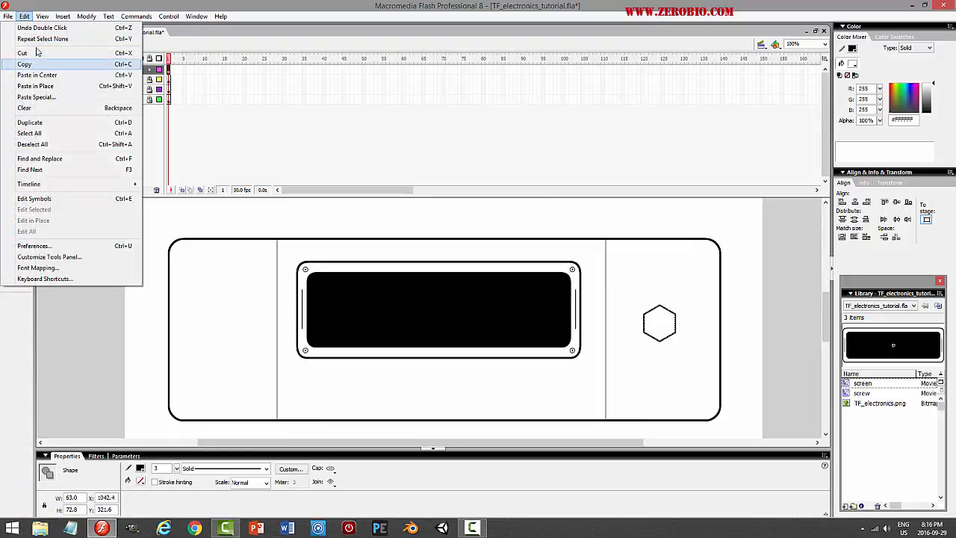
left_click(30, 64)
left_click(24, 15)
left_click(35, 86)
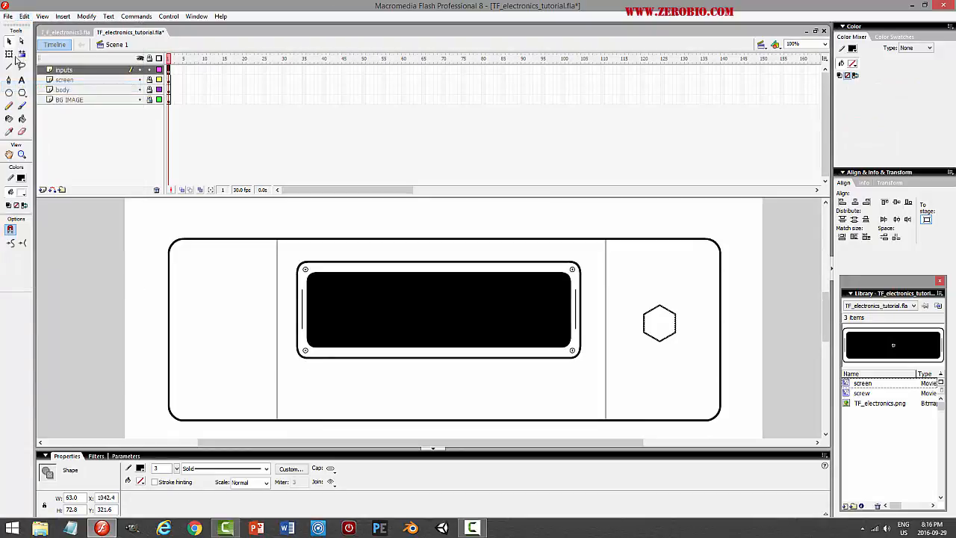
left_click(12, 55)
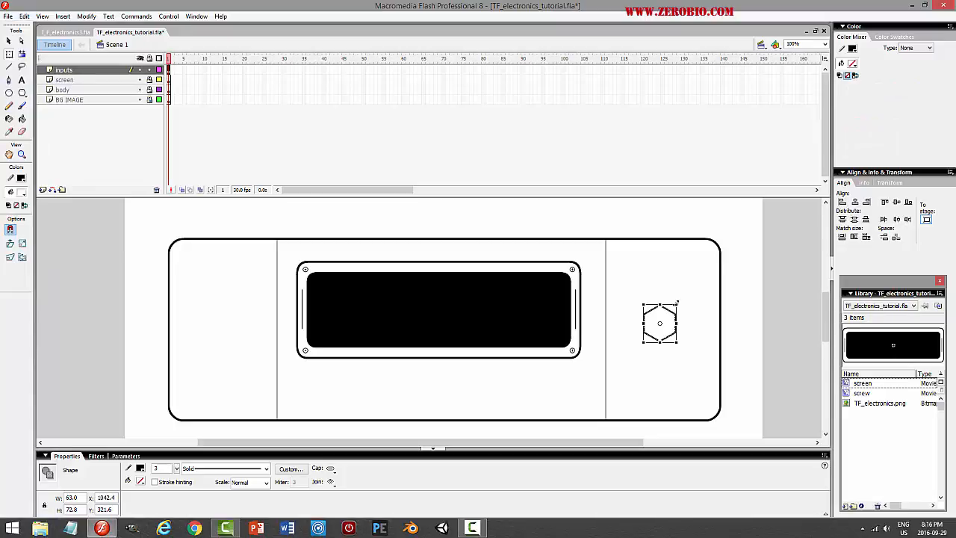
left_click_drag(676, 304, 688, 297)
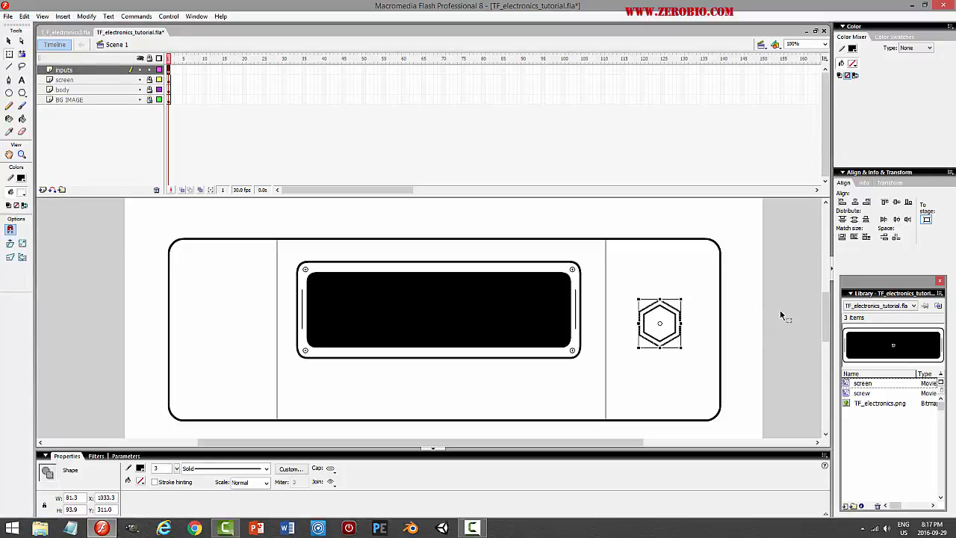
left_click(715, 367)
Lock the inputs layer and add a new layer above it
mouse_move(826, 328)
left_mouse_down()
mouse_move(832, 289)
mouse_move(831, 320)
left_mouse_up()
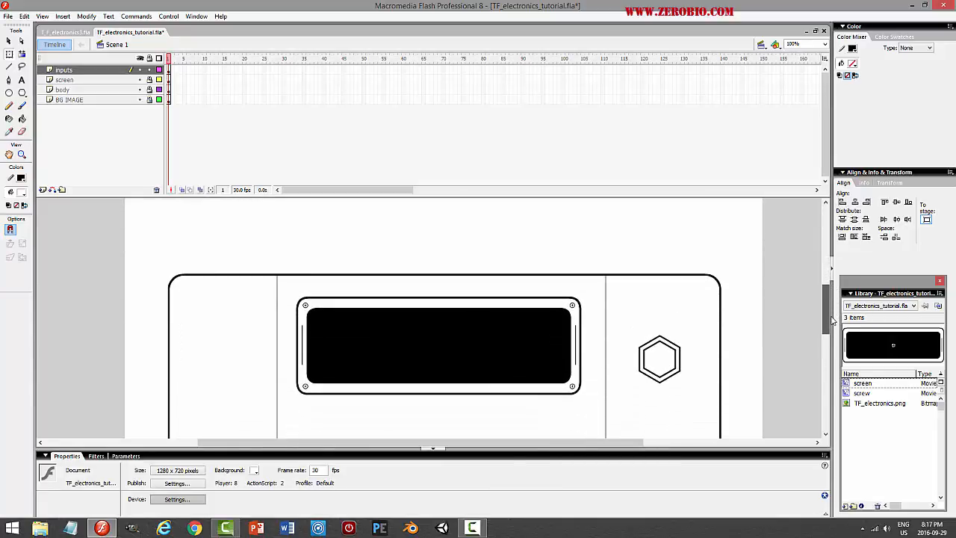
left_click(151, 71)
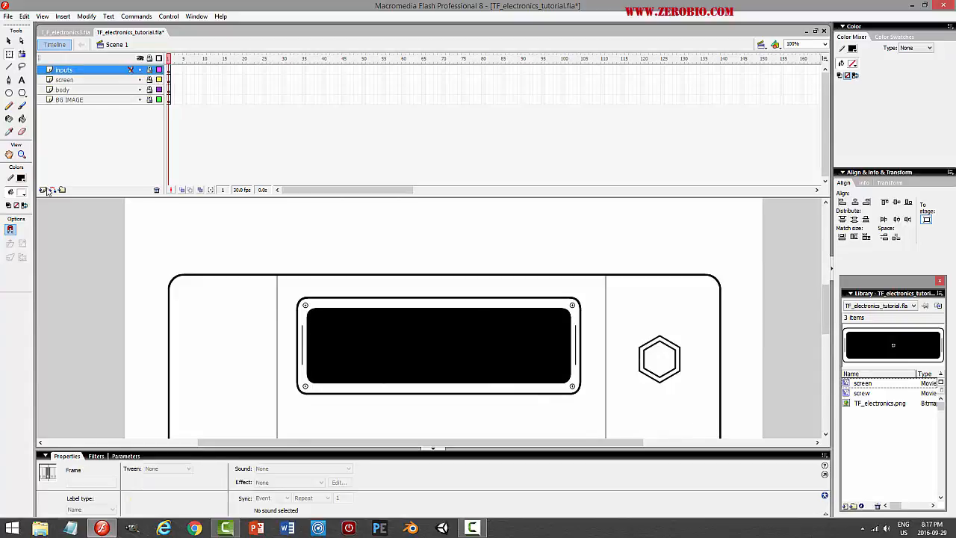
left_click(42, 190)
left_click(9, 93)
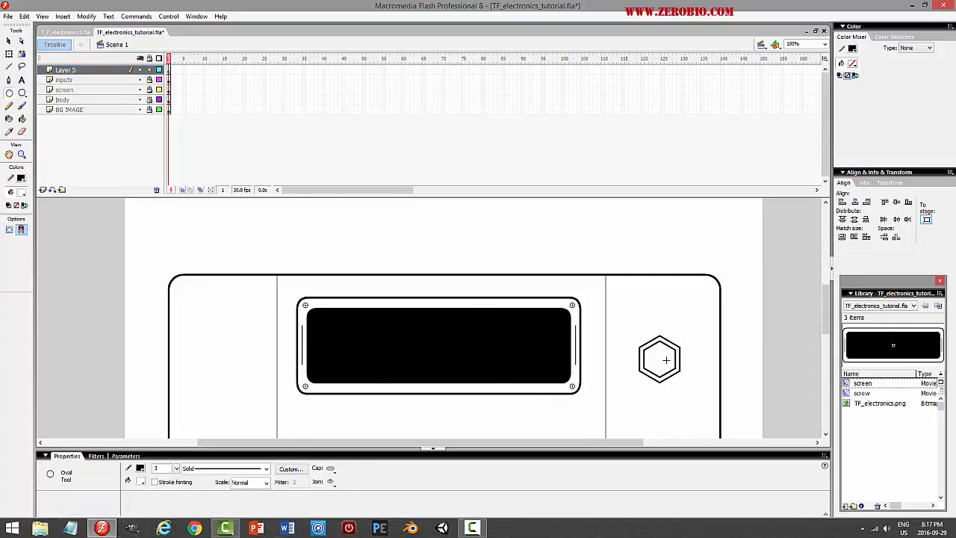
Unlock the inputs layer and fill the ring between the two hexagons with white using the Paint Bucket
left_click(825, 44)
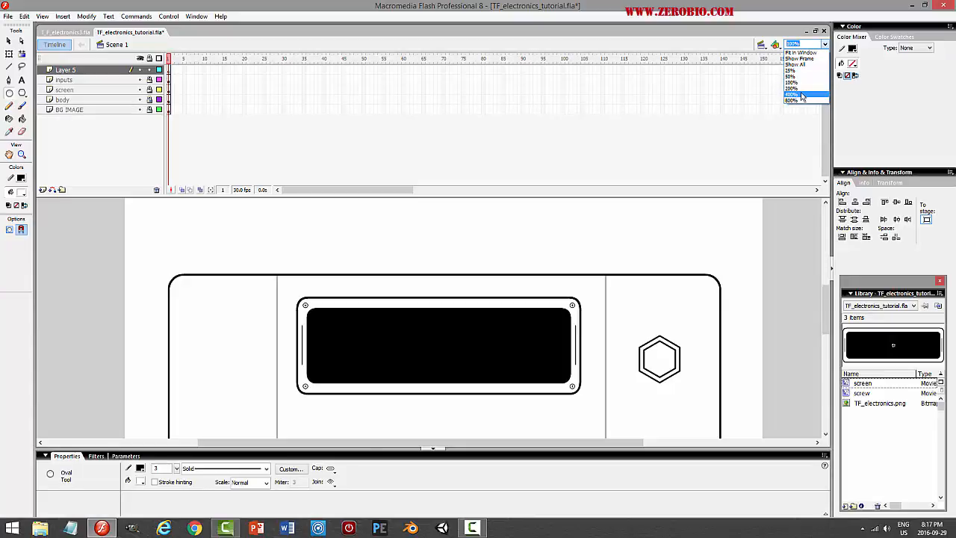
left_click(802, 88)
left_click_drag(430, 442, 530, 442)
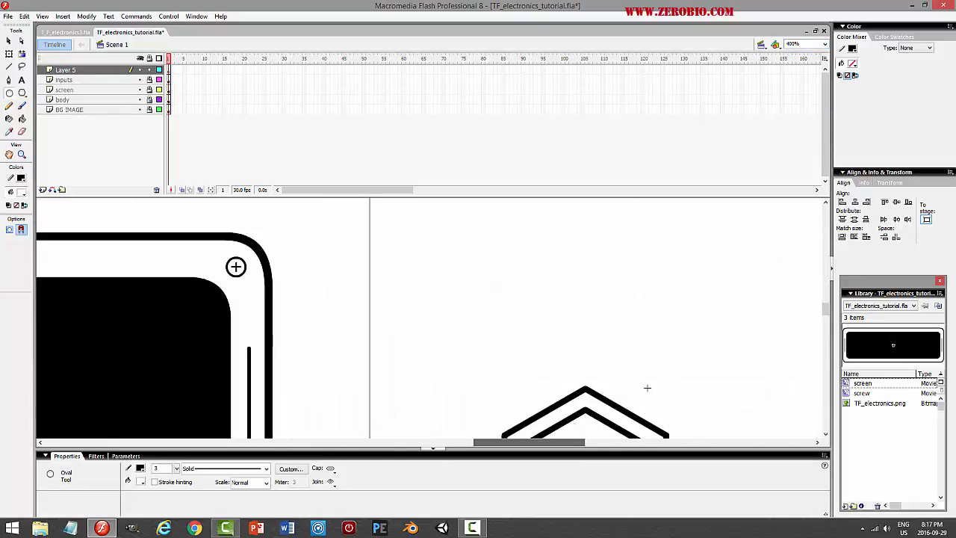
scroll(690, 350, "down", 3)
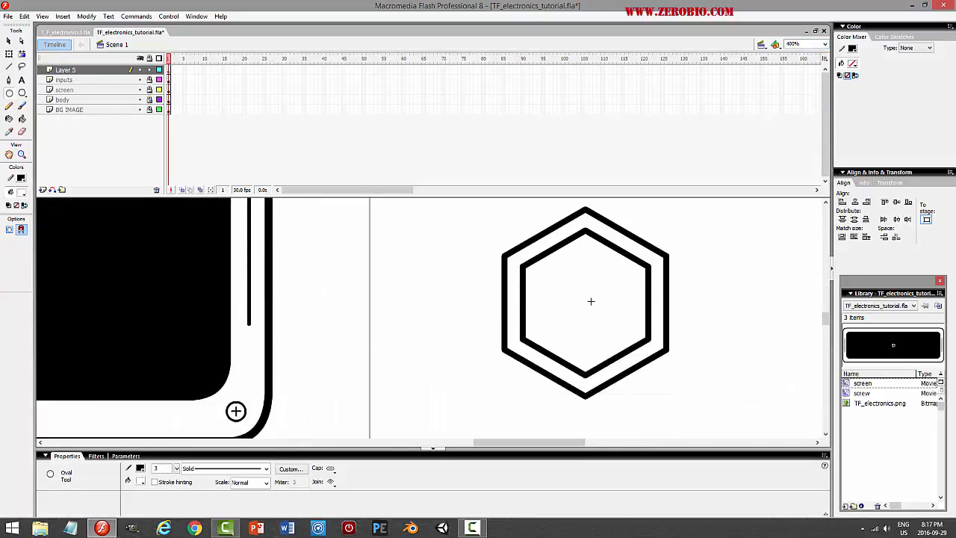
left_click(107, 70)
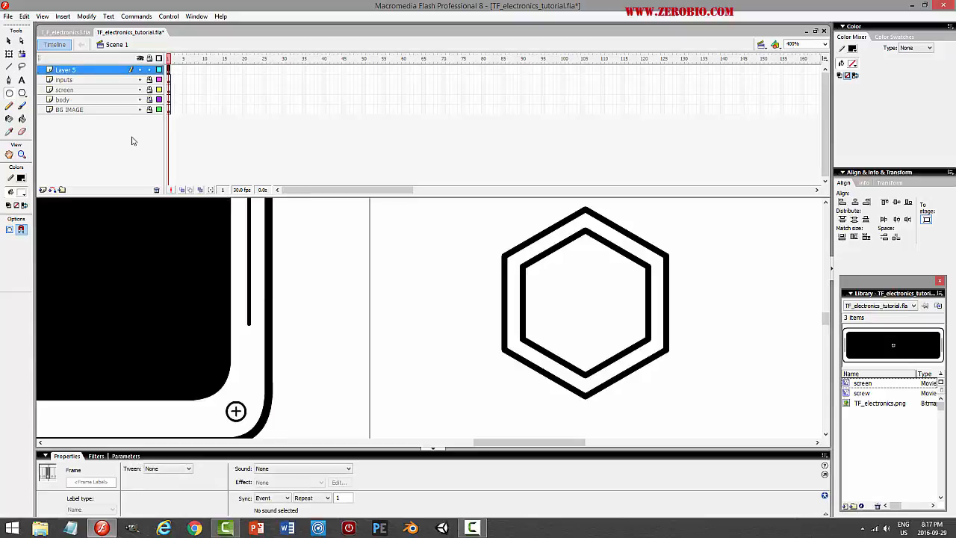
left_click(116, 83)
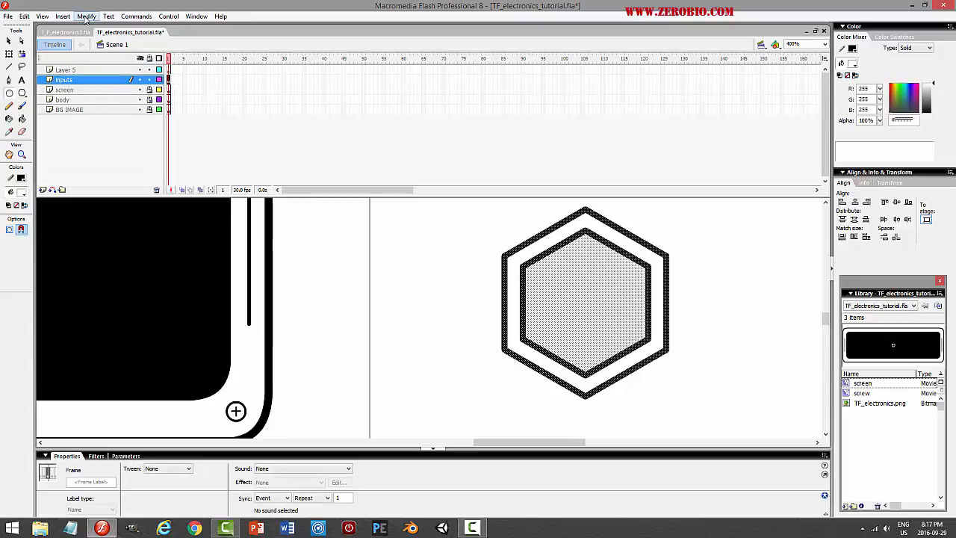
left_click(9, 42)
left_click(659, 217)
left_click(22, 120)
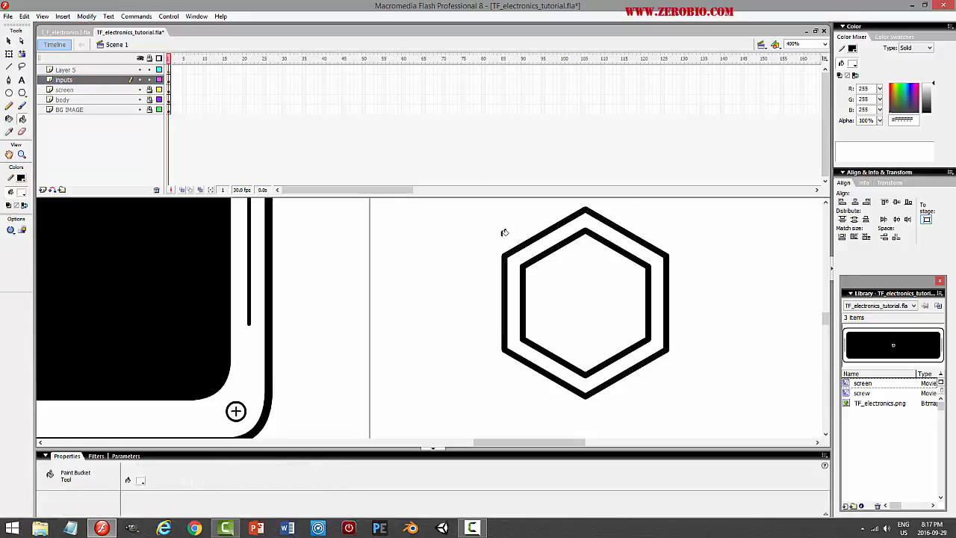
left_click(9, 41)
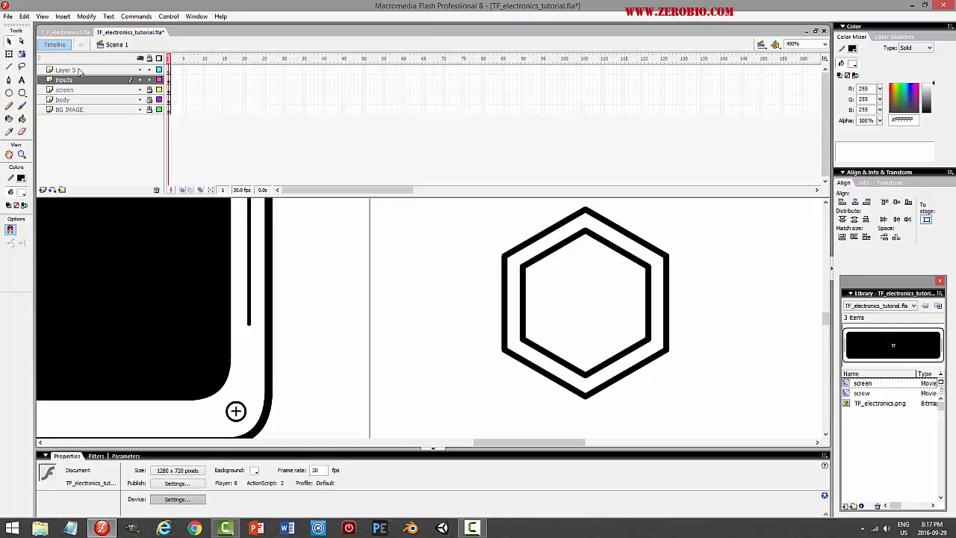
Convert all the hexagon artwork on the inputs layer to a movie clip symbol named input
left_click(82, 80)
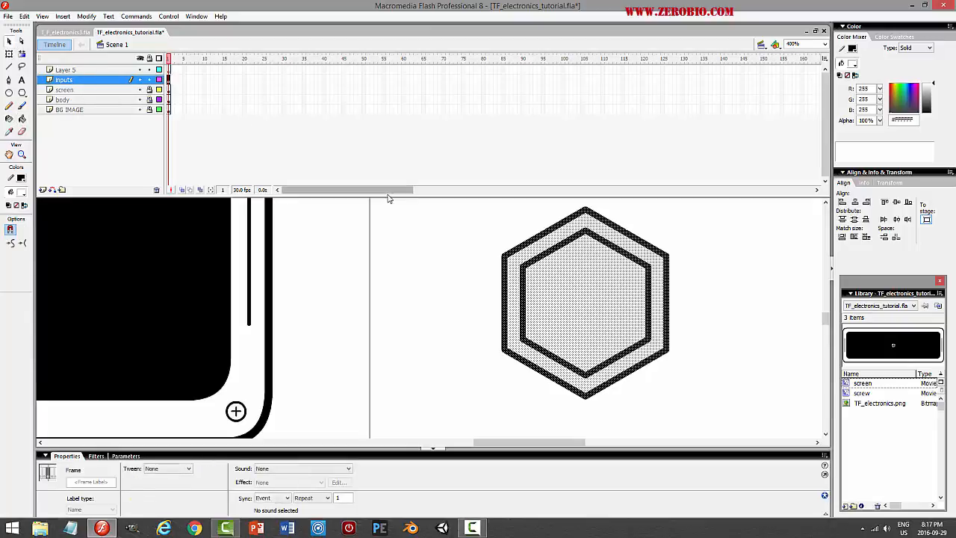
left_click(85, 16)
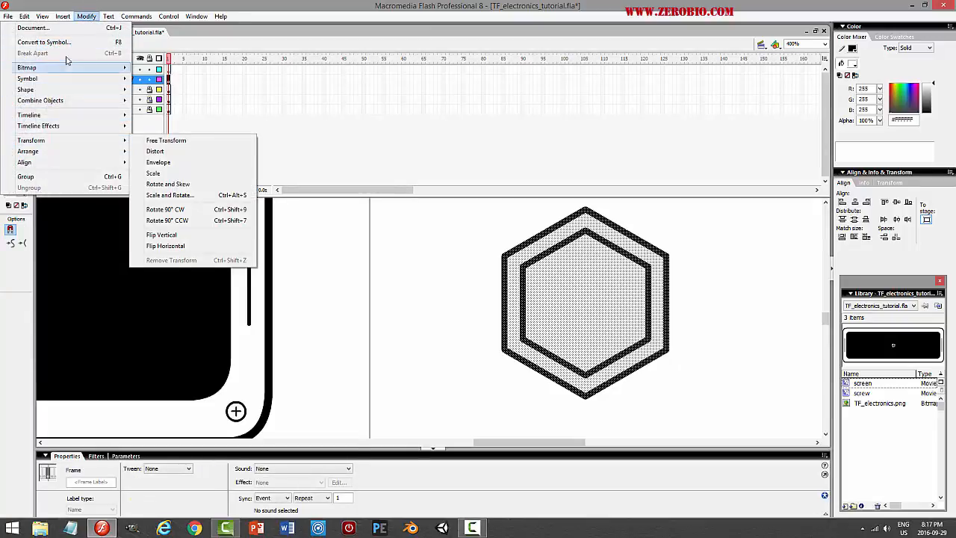
left_click(71, 44)
type("input")
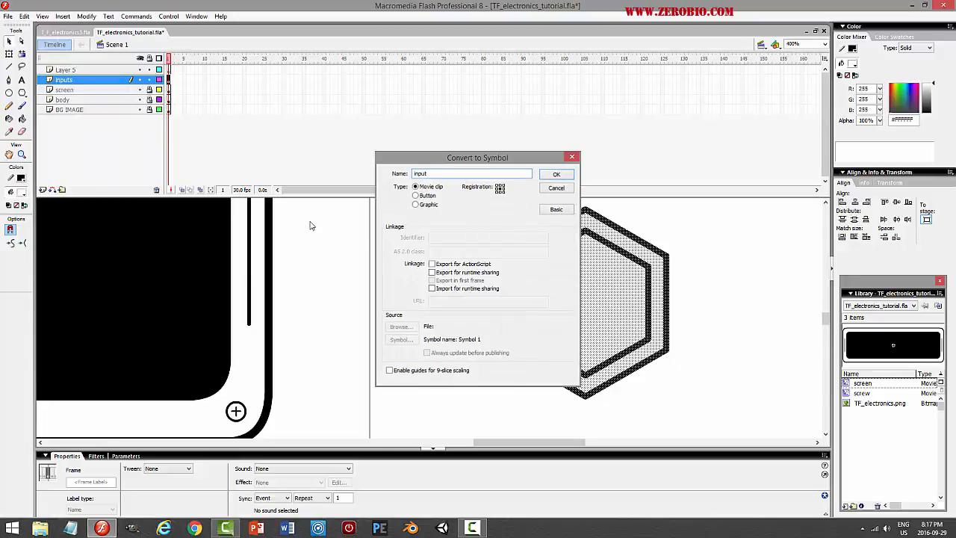
key("Return")
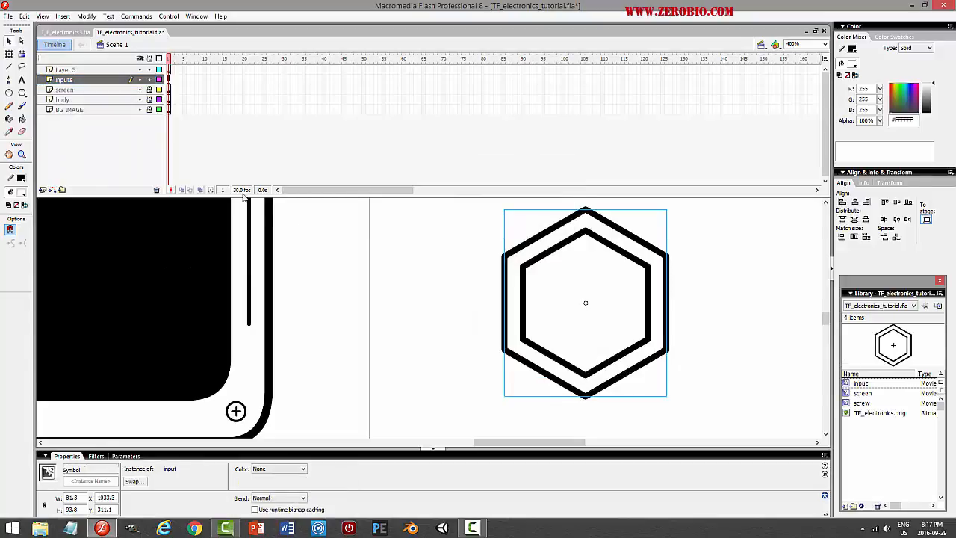
Inside the input symbol, lock the hexagon layer and draw a circle centred in the inner hexagon on a new layer
double_click(669, 257)
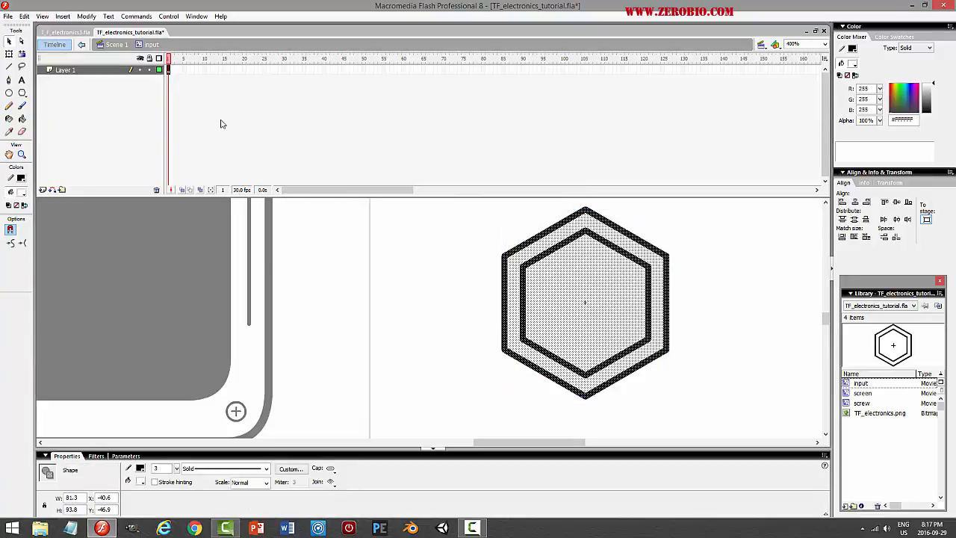
left_click(150, 78)
left_click(43, 190)
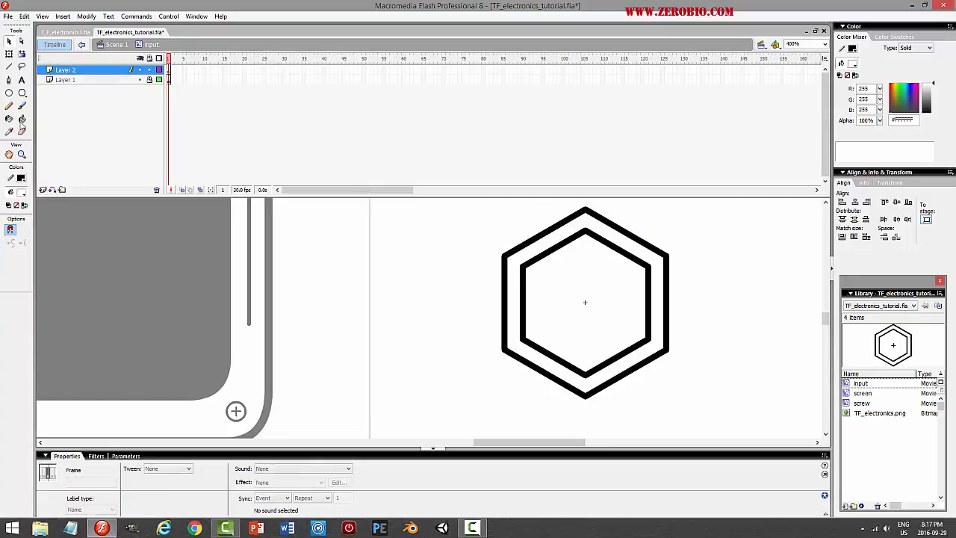
left_click(10, 92)
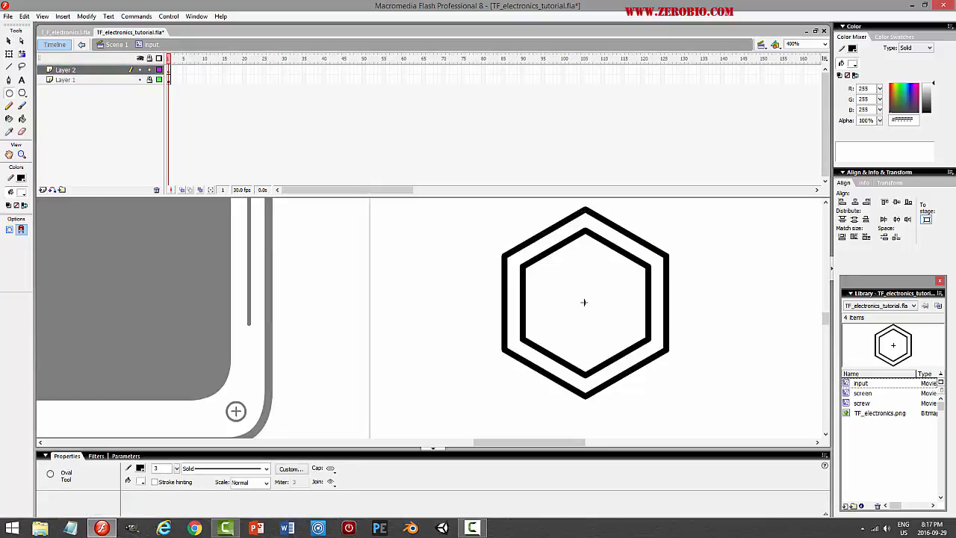
left_click_drag(590, 308, 645, 344)
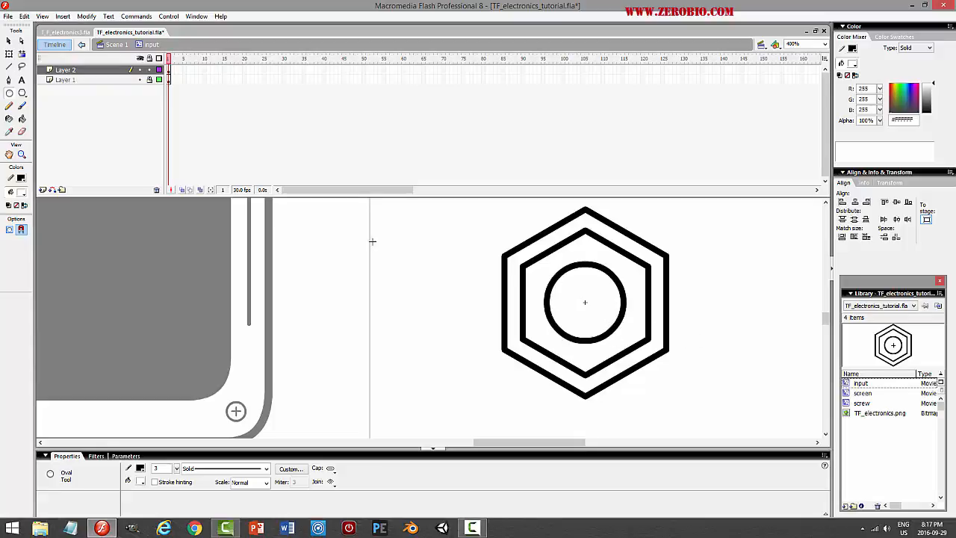
left_click(9, 42)
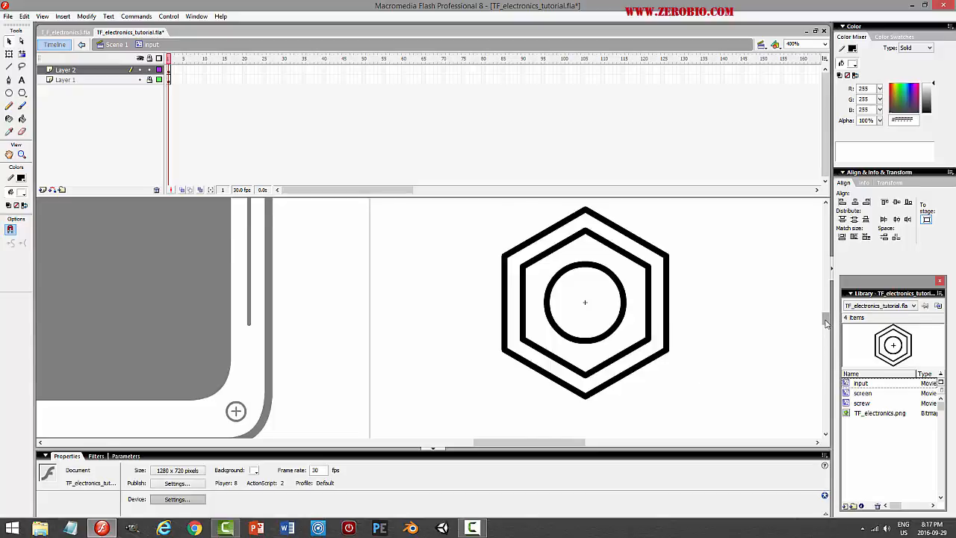
Cut the circle from Layer 2 and paste it in place onto the unlocked Layer 1 with the hexagons
mouse_move(826, 322)
left_mouse_down()
mouse_move(829, 263)
mouse_move(838, 322)
left_mouse_up()
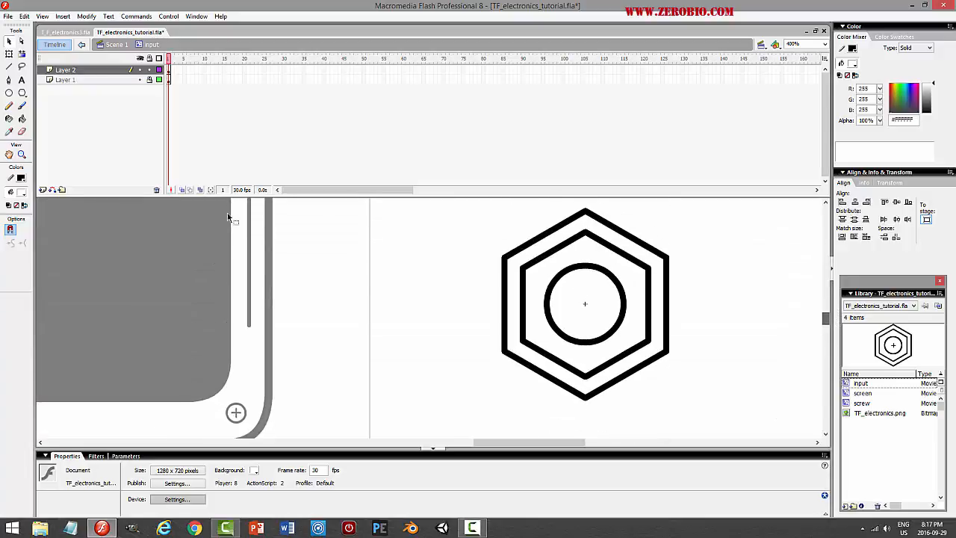
left_click(106, 73)
key("alt+e")
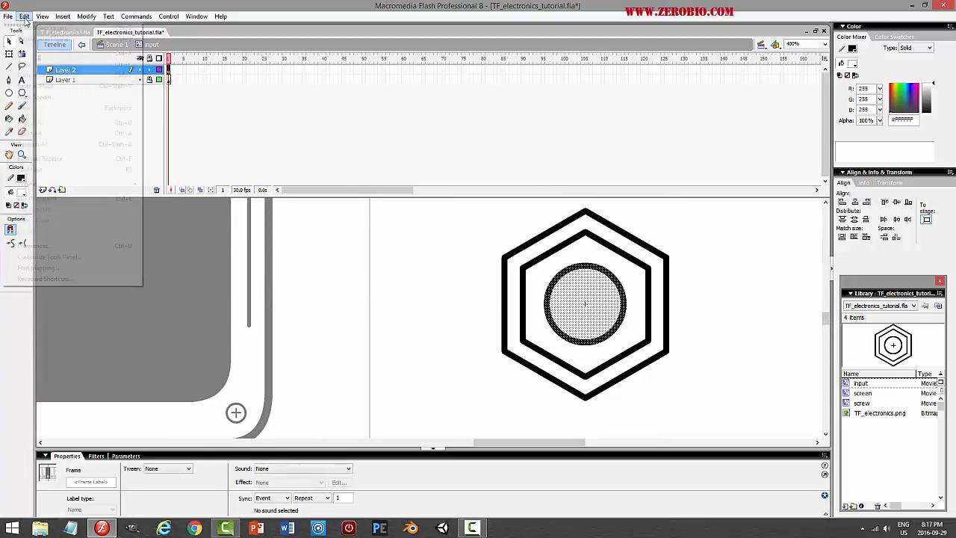
key("t")
left_click(124, 81)
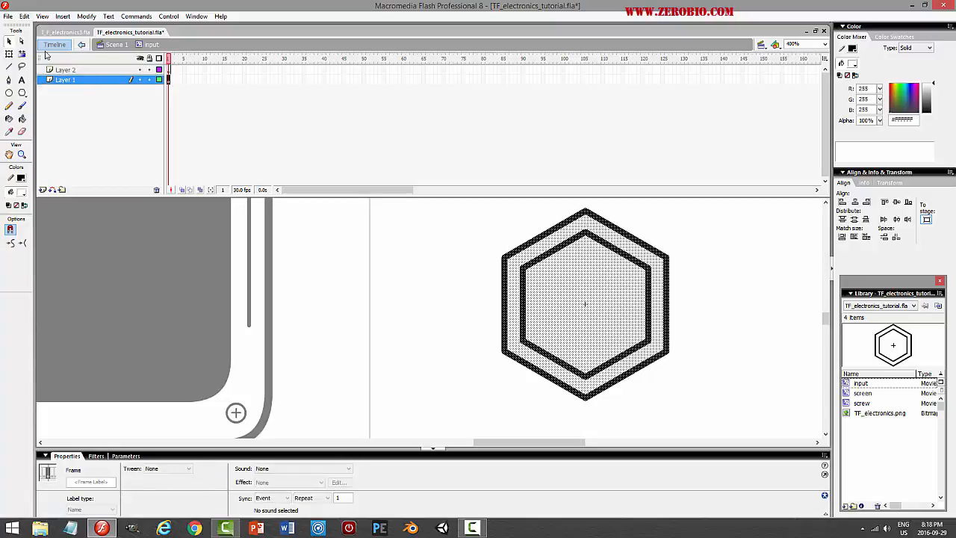
key("alt+e")
left_click(47, 86)
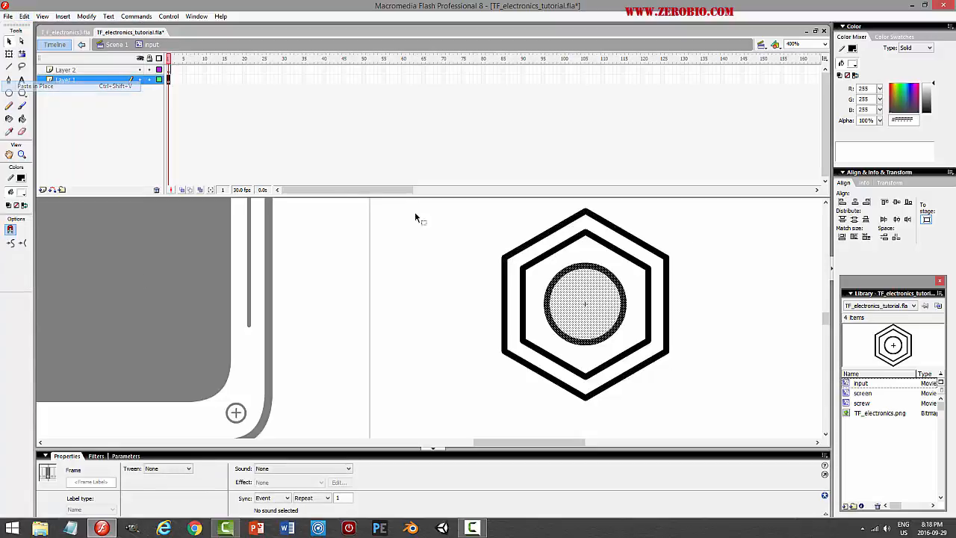
left_click(758, 244)
Fill the area between the circle and the inner hexagon with black (#000000)
key("k")
left_click(20, 177)
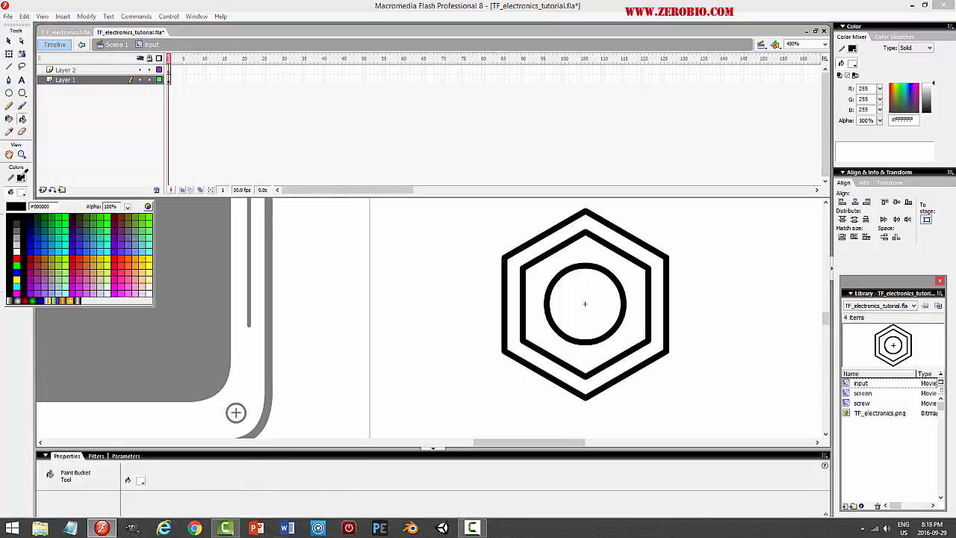
left_click(10, 211)
left_click(569, 260)
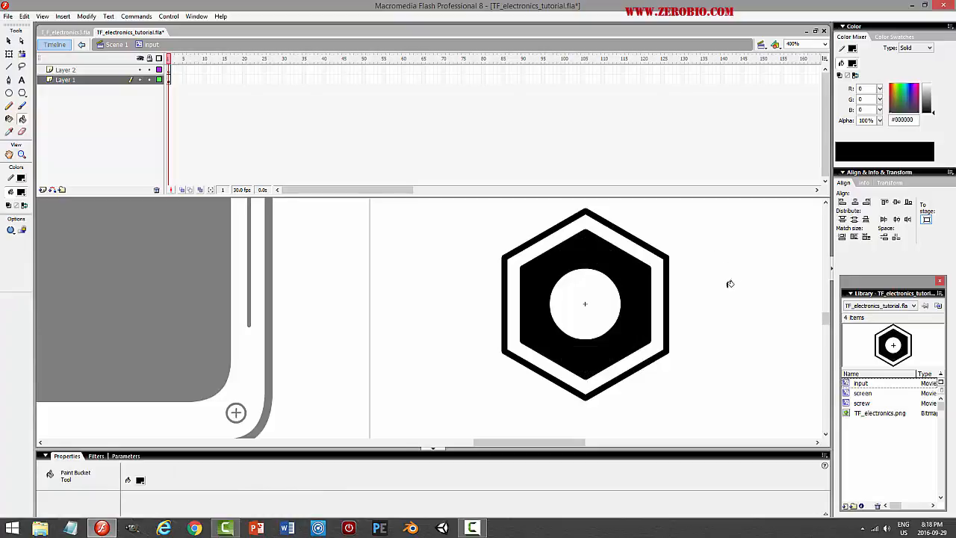
key("v")
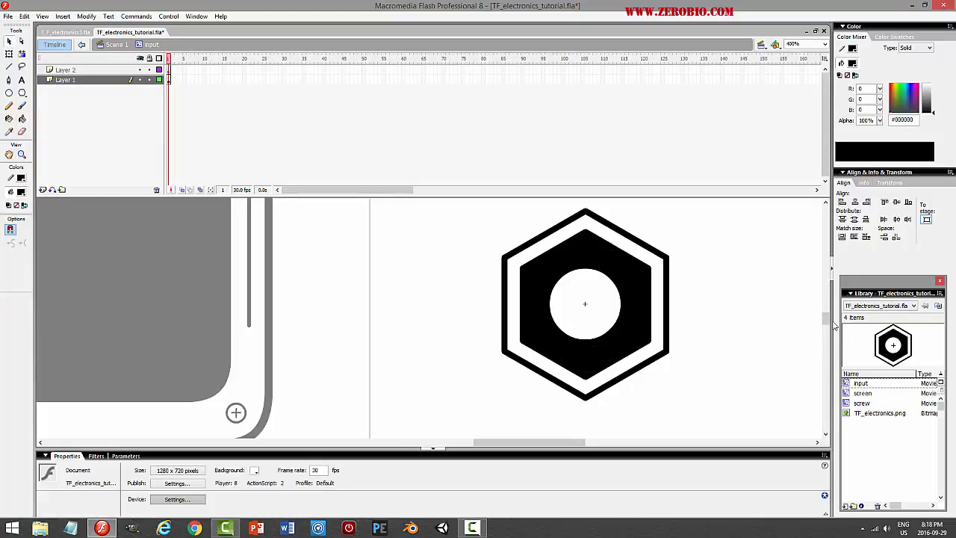
Lock Layer 1, make Layer 2 the active layer, and save the document
mouse_move(826, 318)
left_mouse_down()
mouse_move(832, 262)
mouse_move(823, 319)
left_mouse_up()
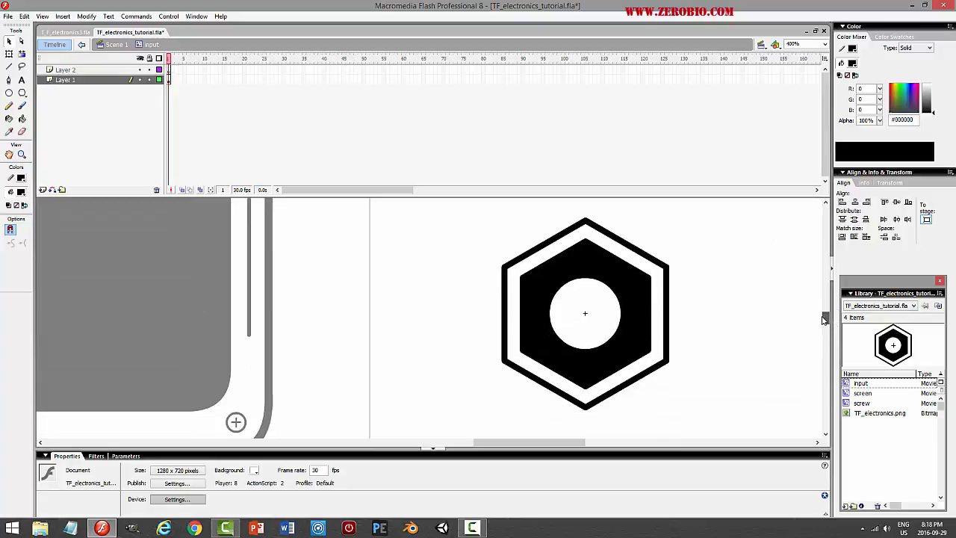
left_click(150, 79)
left_click(103, 71)
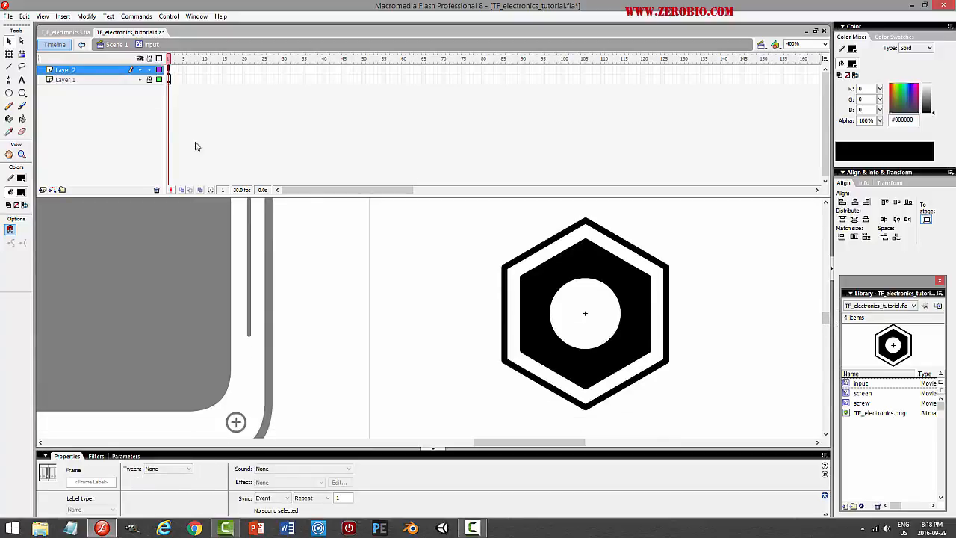
key("ctrl+s")
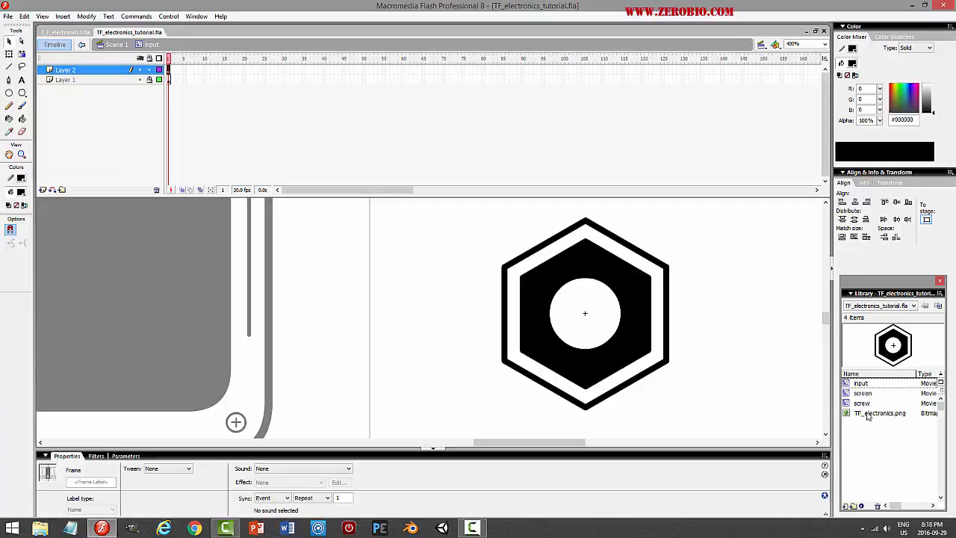
Place an instance of the screw symbol on Layer 2 and centre it horizontally and vertically on the hexagons
left_click_drag(866, 405, 762, 377)
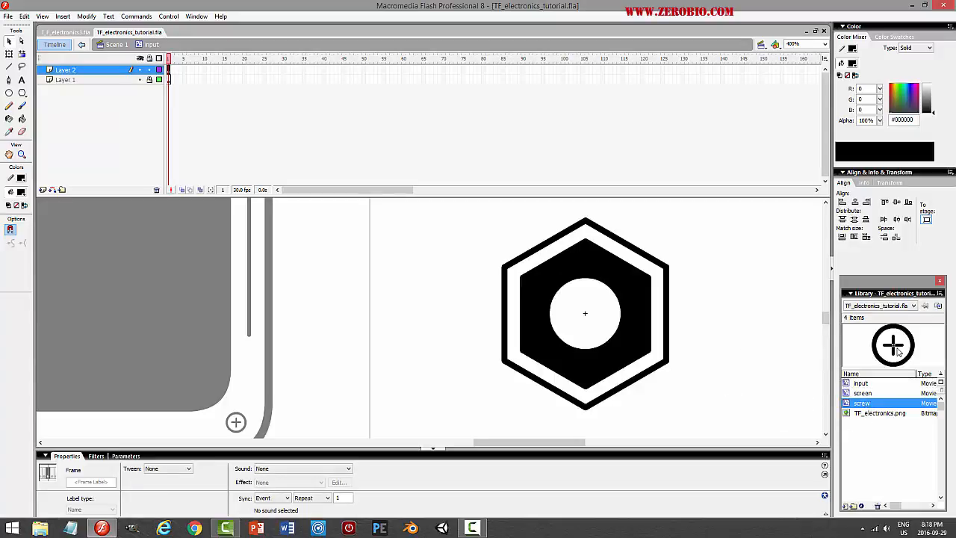
left_click_drag(894, 349, 512, 303)
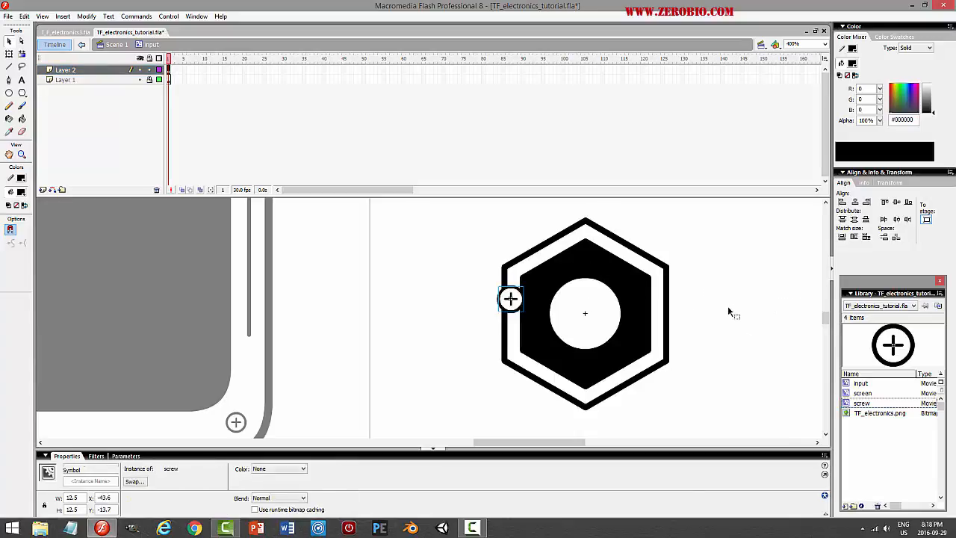
left_click_drag(729, 312, 534, 313)
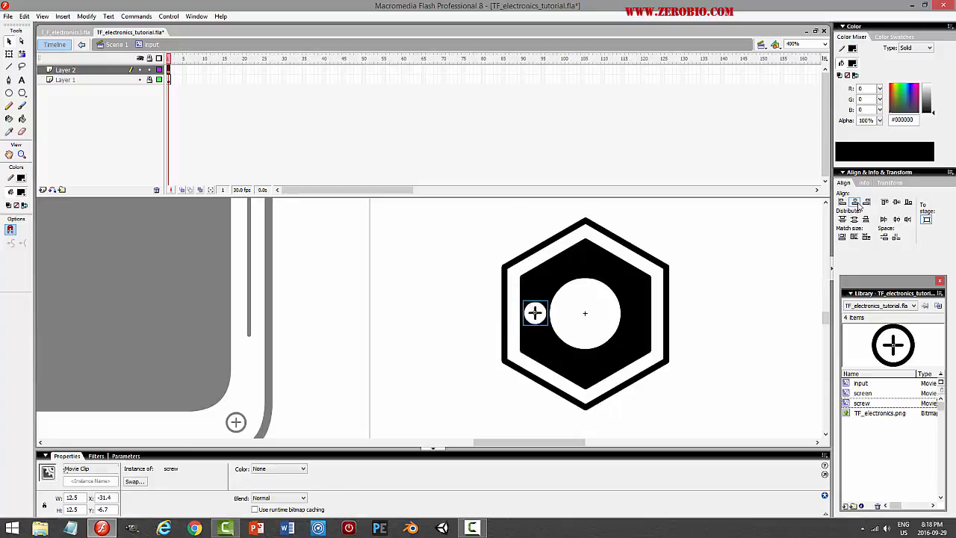
left_click(854, 203)
left_click(896, 202)
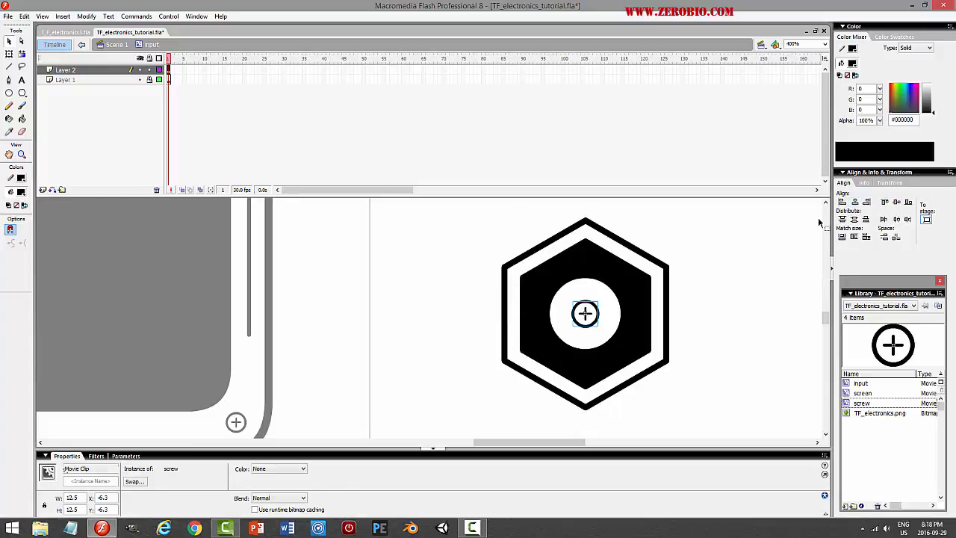
Move the screw straight left onto the black area between the circle and the inner hexagon's left side
key("shift+Left")
key("shift+Left")
key("shift+Left")
key("shift+Left")
key("shift+Left")
key("shift+Left")
key("shift+Left")
key("shift+Left")
key("shift+Left")
key("shift+Left")
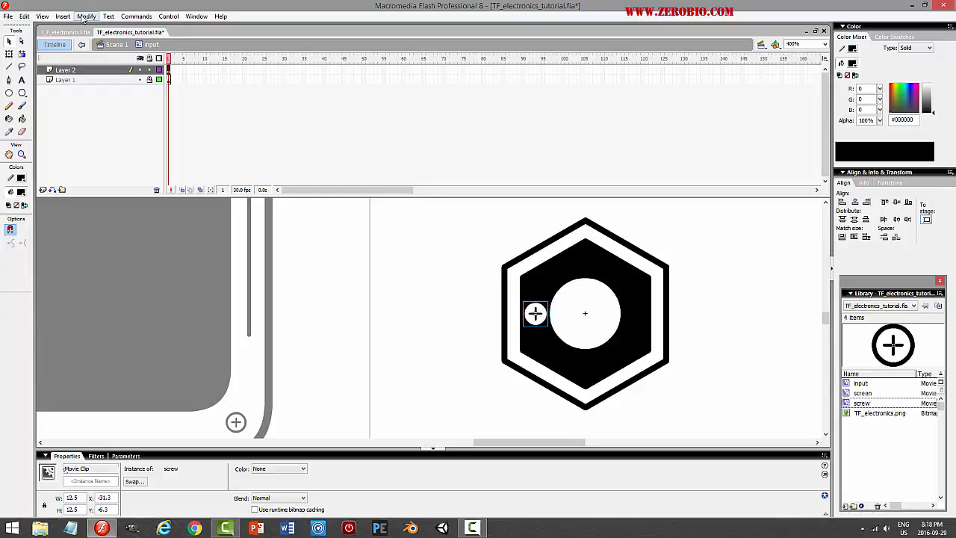
Scale the screw to 75% twice in succession, without rotation
left_click(86, 16)
mouse_move(90, 142)
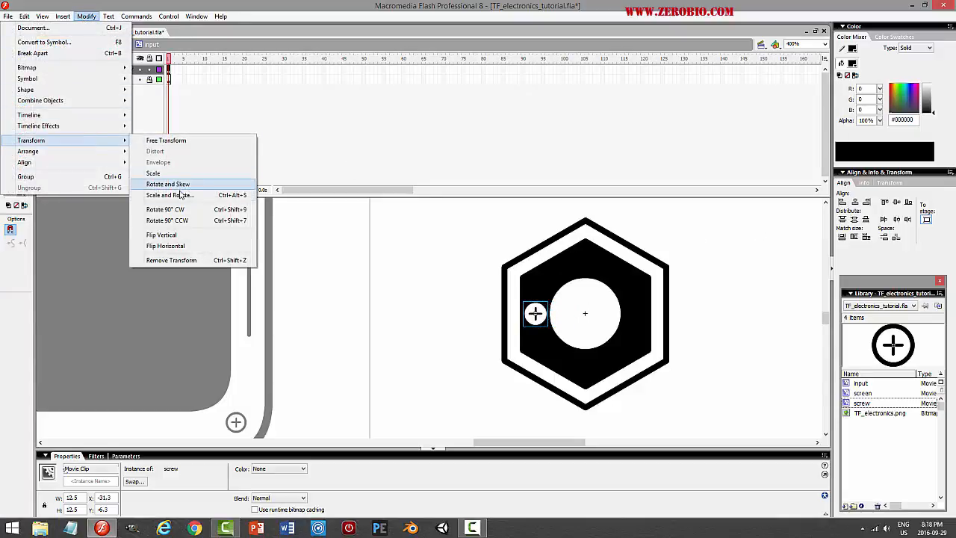
left_click(180, 195)
left_click(525, 252)
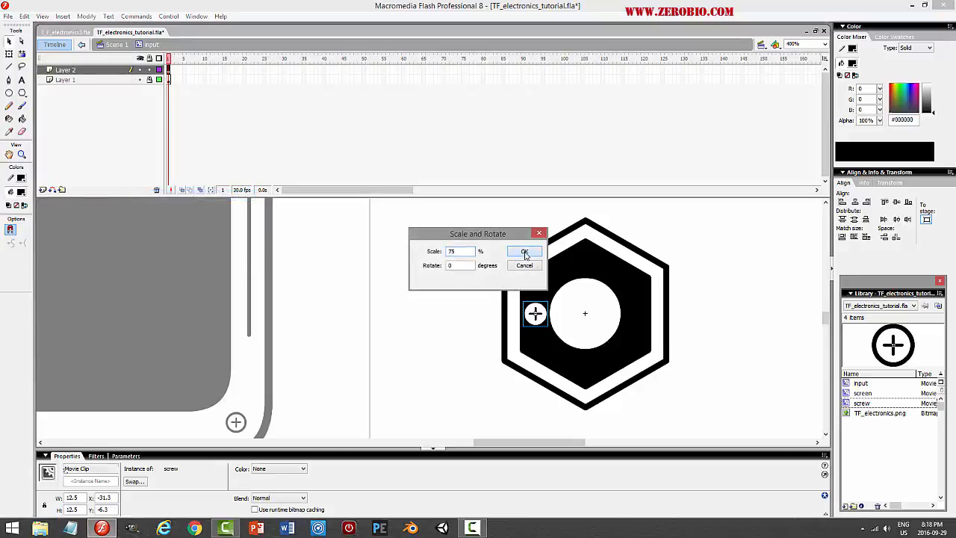
left_click(86, 16)
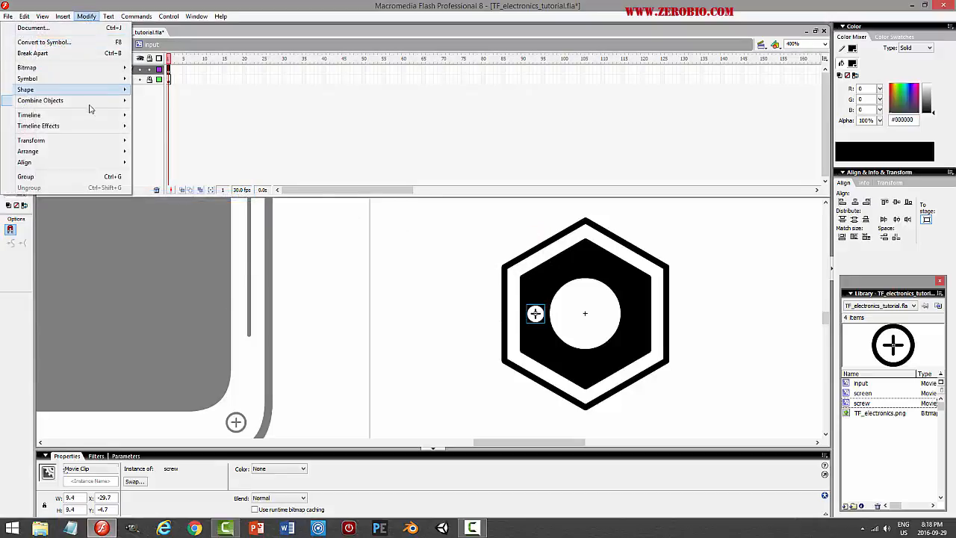
mouse_move(88, 141)
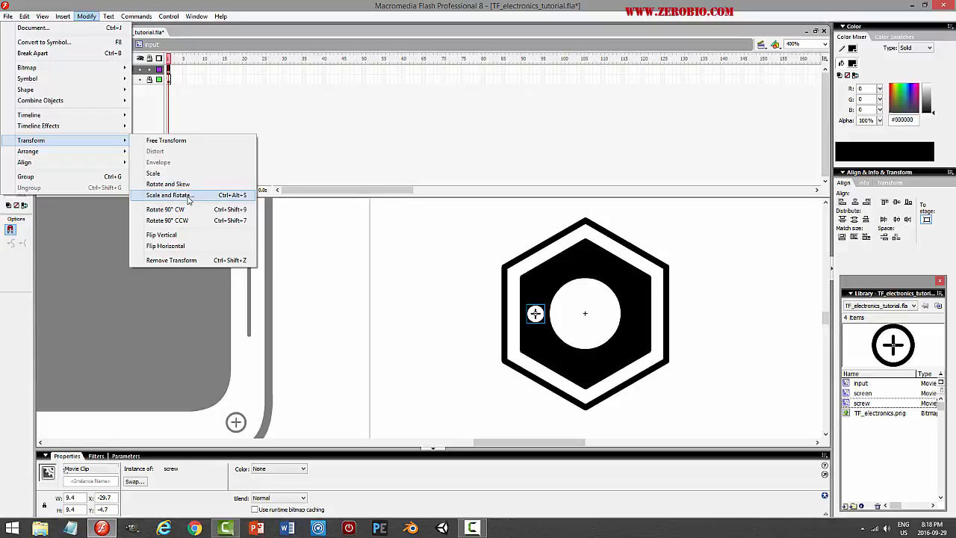
left_click(192, 195)
left_click(523, 253)
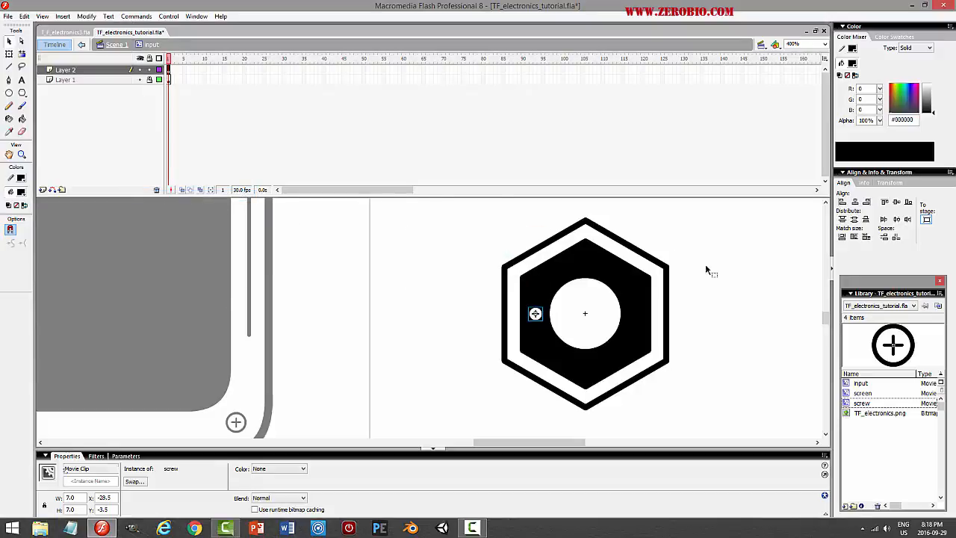
Copy the small screw, paste it in place, and move the copy horizontally to the black area right of the circle
left_click(24, 16)
left_click(24, 15)
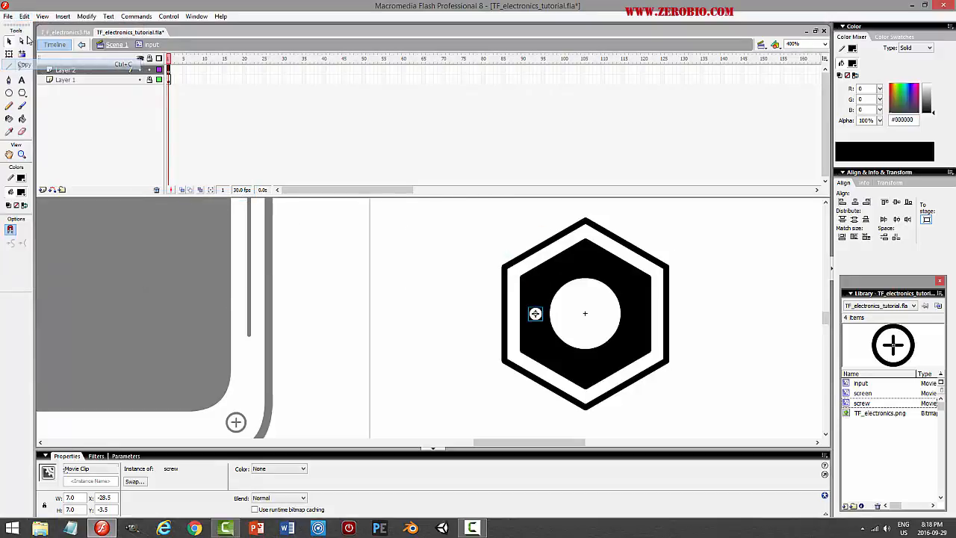
left_click(24, 17)
left_click(35, 86)
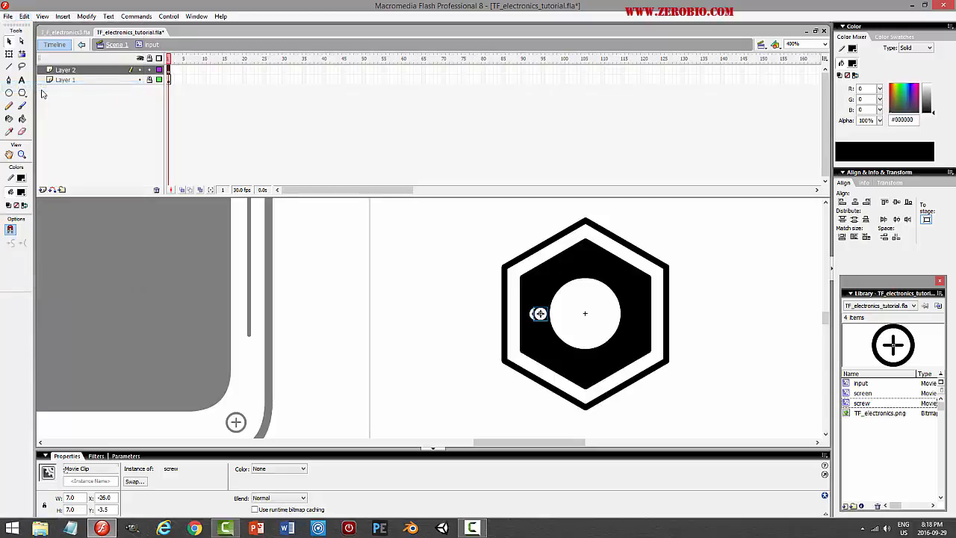
key("shift+Right")
key("shift+Right")
key("shift+Right")
key("shift+Right")
key("shift+Right")
key("Right")
Add a duplicate screw horizontally centred above the circle, and paste a copy of it directly below the circle
left_click_drag(639, 319, 586, 266)
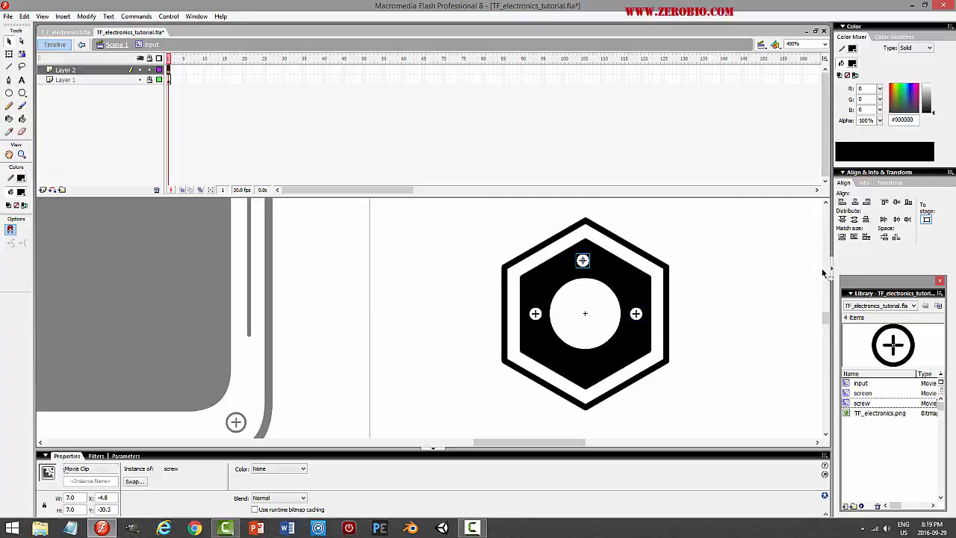
left_click(856, 203)
left_click(24, 15)
left_click(25, 15)
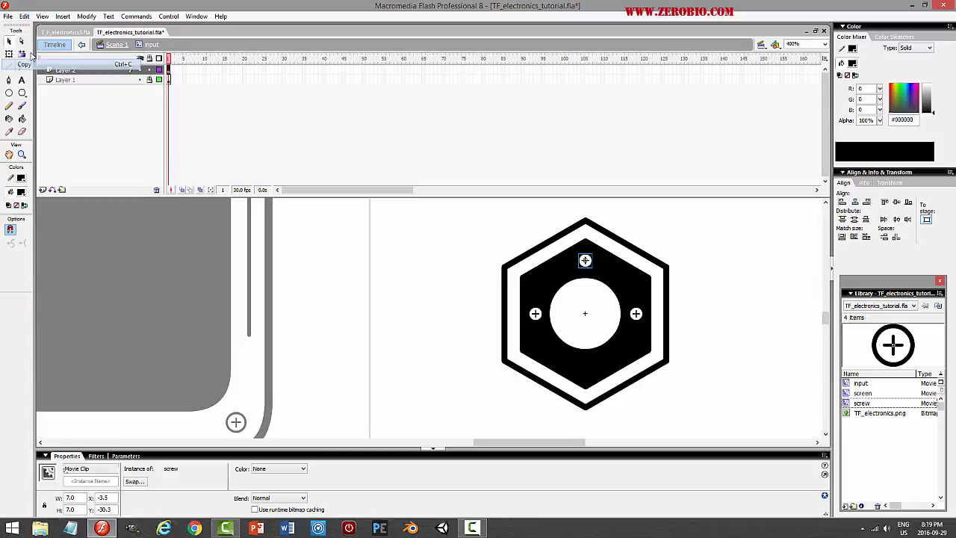
left_click(25, 15)
left_click(37, 75)
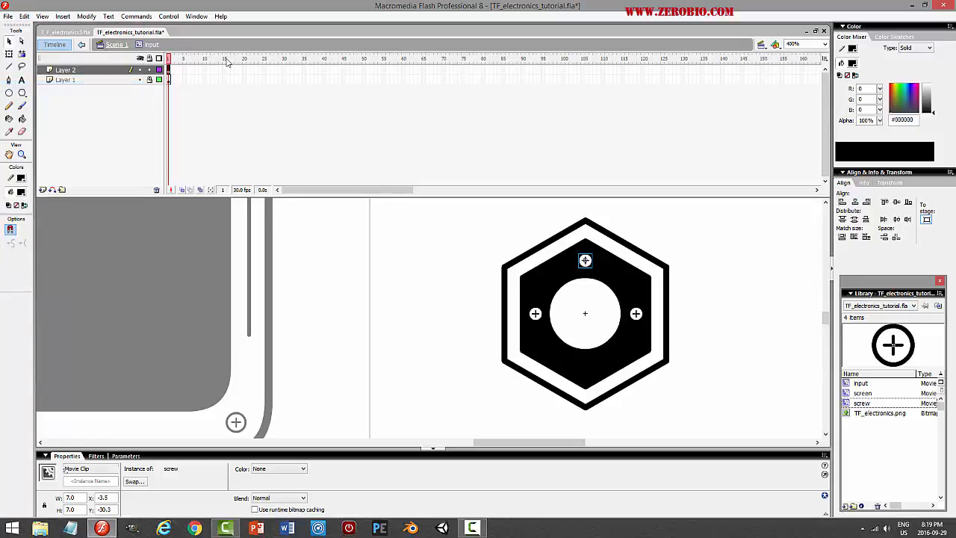
key("Down")
key("Down")
key("Down")
key("Down")
key("Down")
key("Down")
key("Down")
key("Down")
key("Down")
key("Down")
key("Down")
key("Down")
key("Down")
key("Down")
key("Down")
key("Down")
key("Down")
key("Down")
key("Down")
key("Down")
key("Down")
key("Down")
key("Down")
key("Down")
key("Down")
key("Down")
key("Down")
key("Down")
key("Down")
key("Down")
key("Down")
key("Down")
key("Down")
key("Down")
key("Down")
key("Down")
key("Down")
key("Down")
key("Down")
key("Down")
key("Up")
left_click(761, 258)
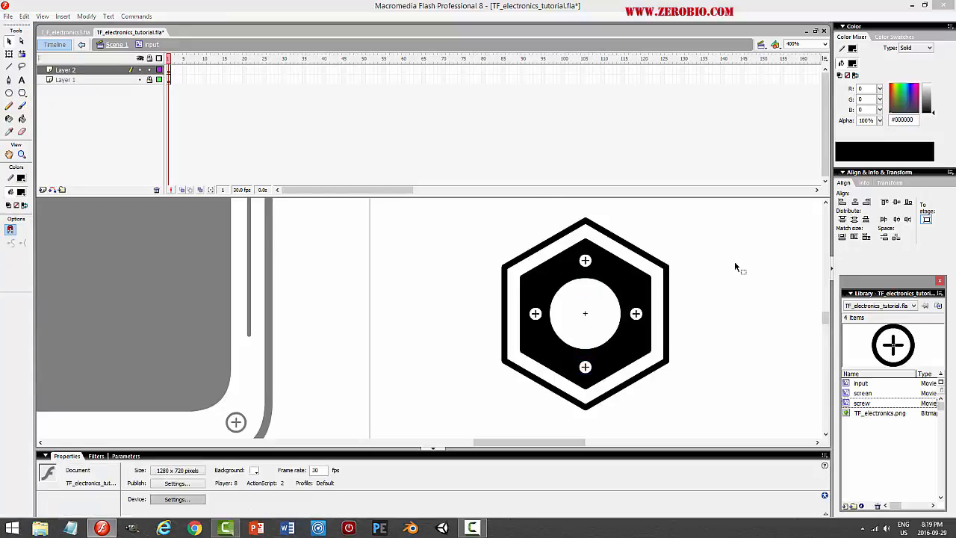
Test the movie to check how the input jack looks on the panel, and close the preview
key("ctrl+Return")
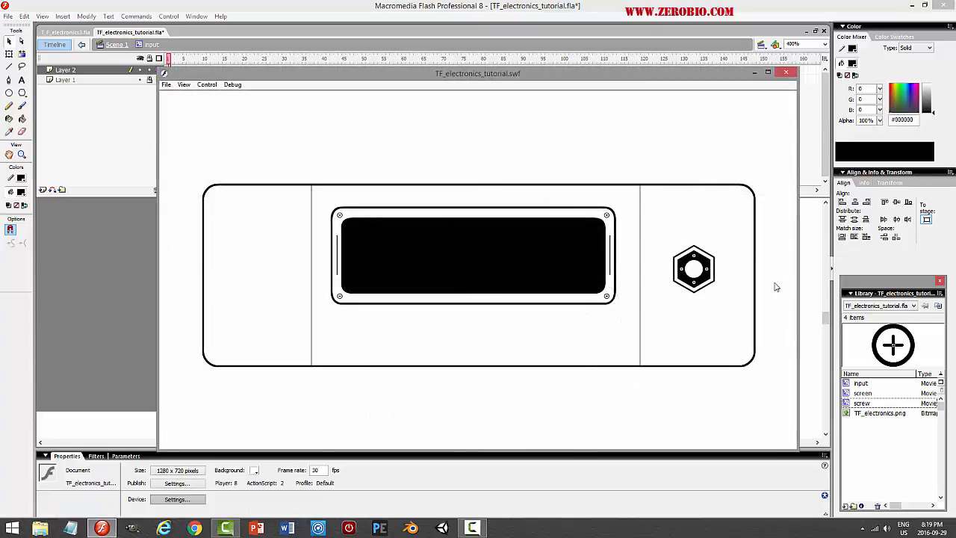
left_click(786, 72)
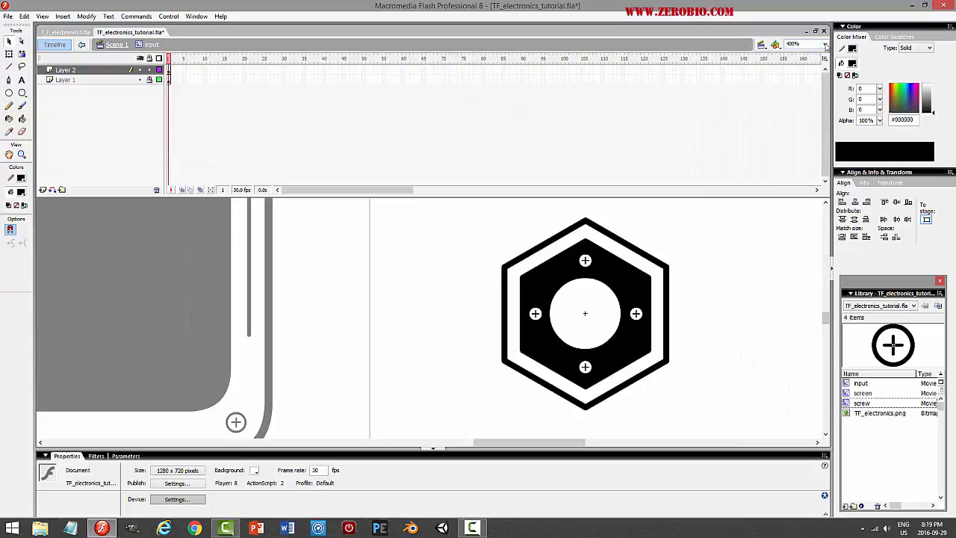
Lock Layer 2, unlock Layer 1, give the outer hexagon's outline a thinner stroke, and save the document
left_click(825, 46)
left_click(800, 70)
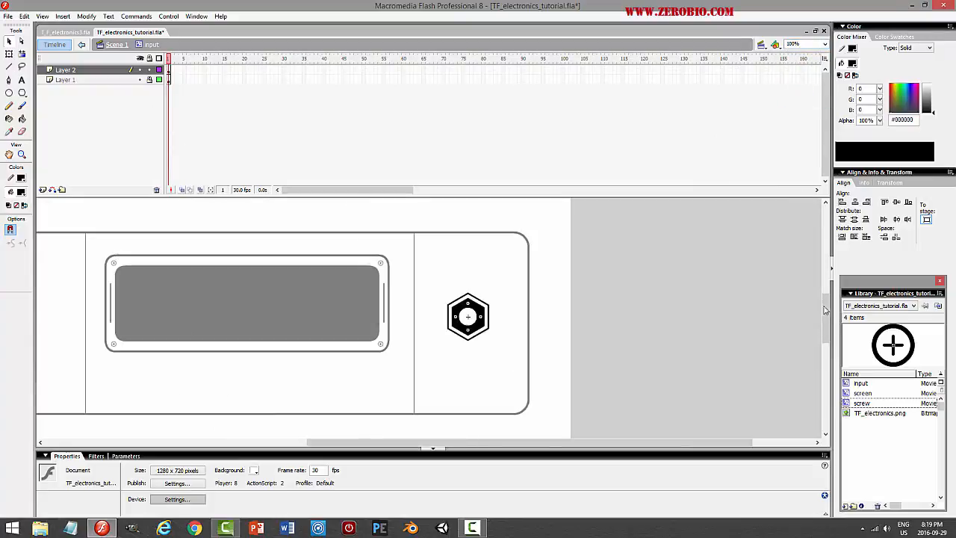
left_click_drag(824, 310, 702, 299)
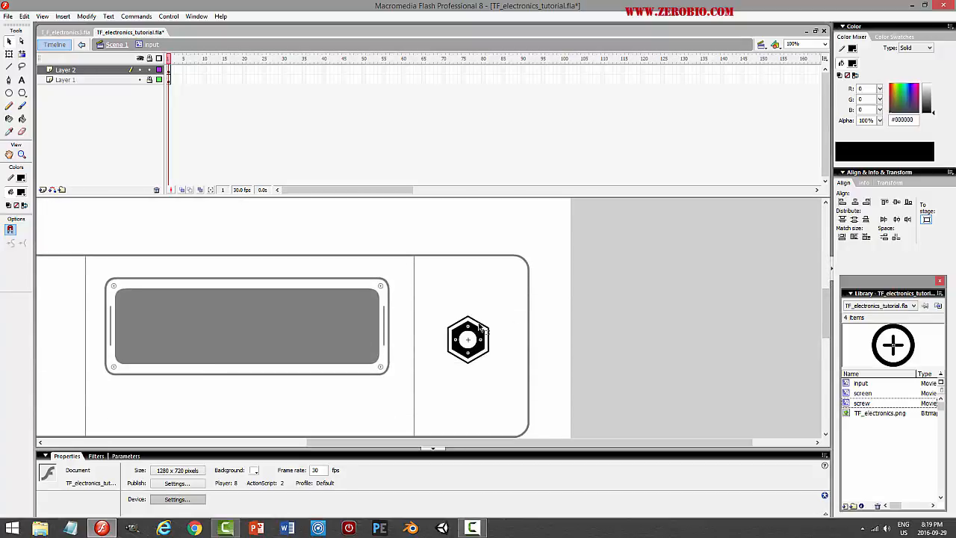
left_click(153, 70)
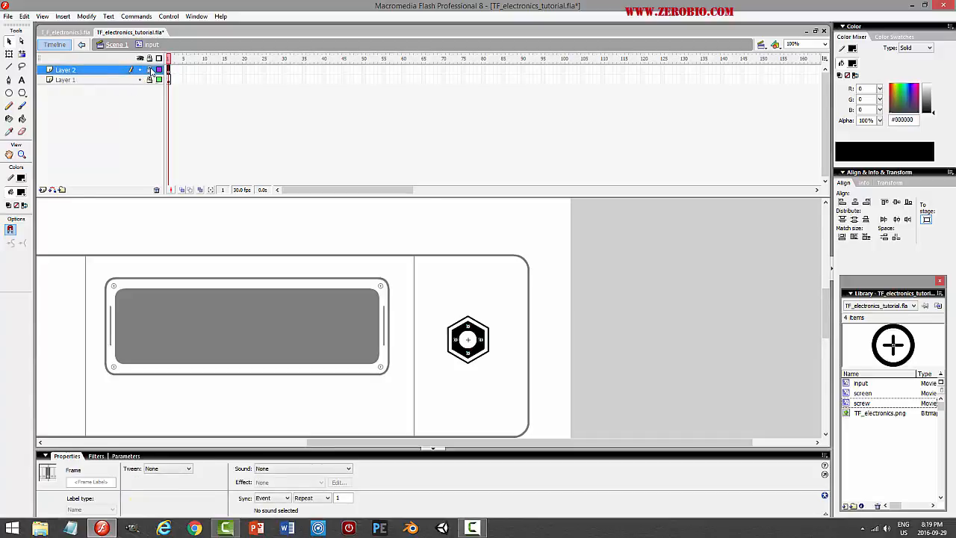
left_click(130, 80)
left_click(593, 323)
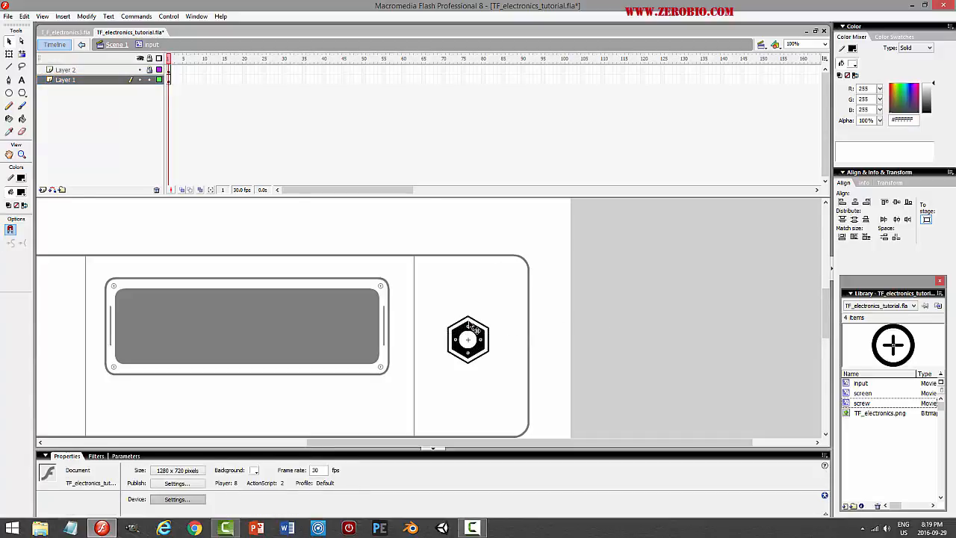
left_click(479, 326)
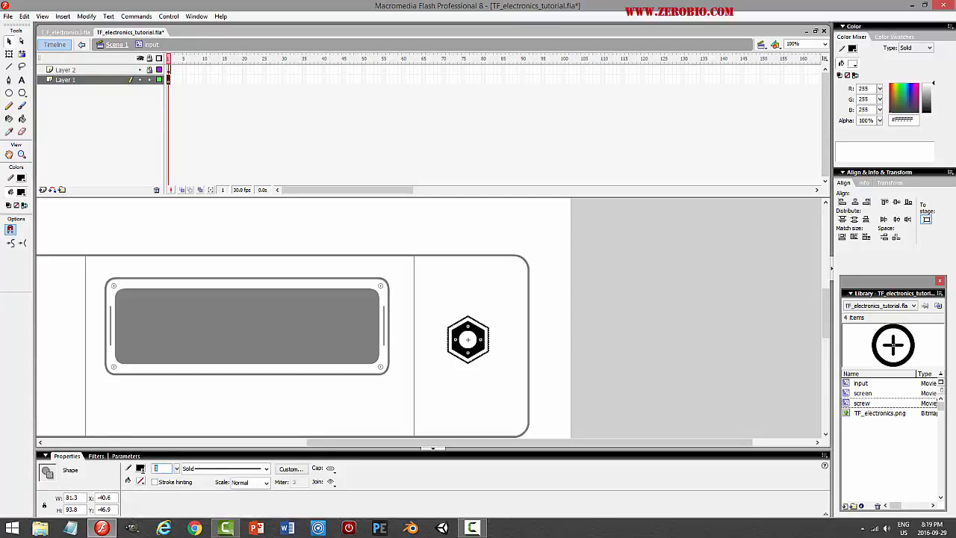
left_click(661, 312)
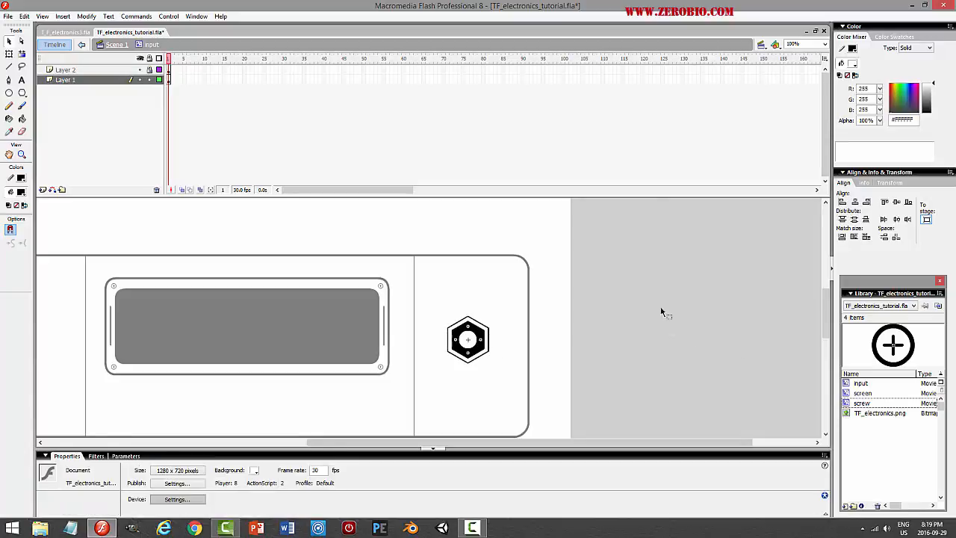
key("ctrl+s")
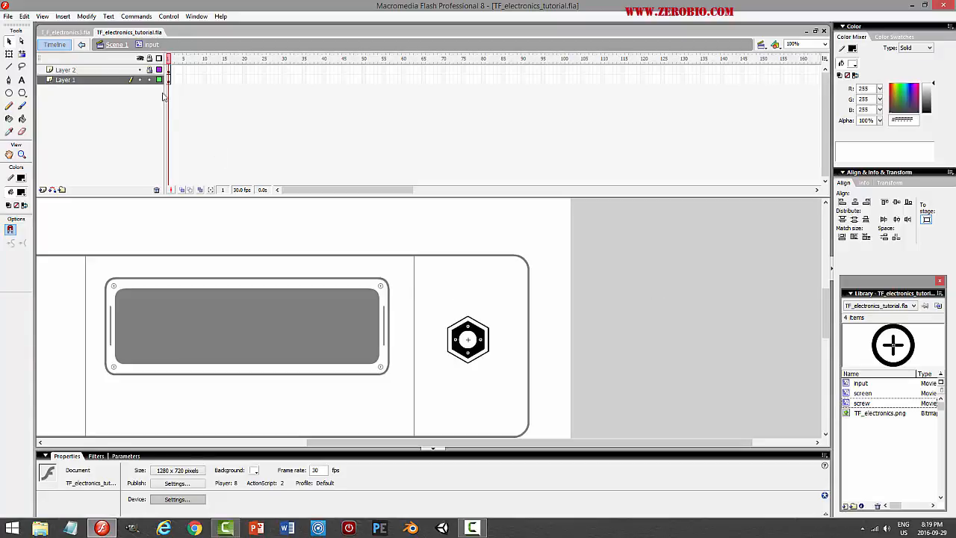
Return to Scene 1 and move the input jack to the lower part of the panel's right-hand section
left_click(117, 44)
left_click(606, 330)
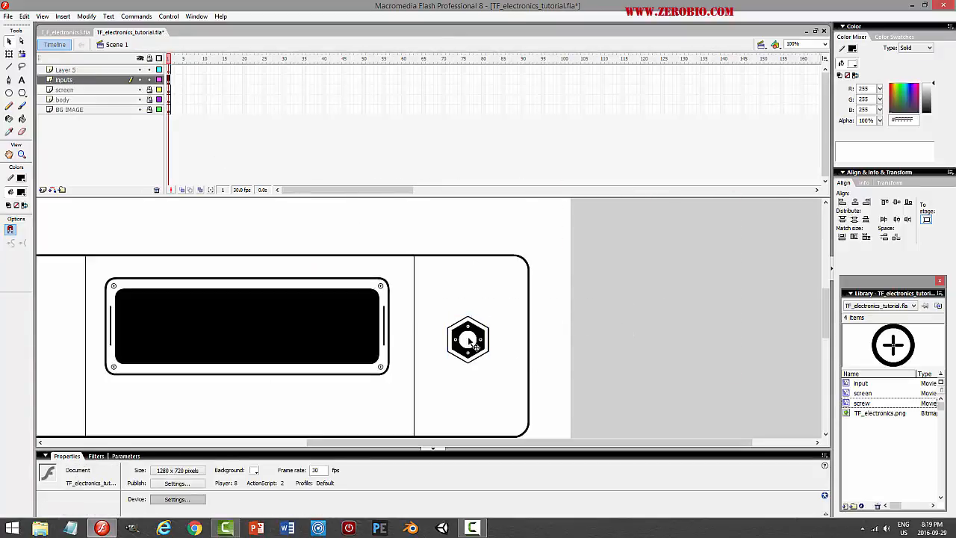
left_click(469, 340)
left_click_drag(483, 357, 470, 407)
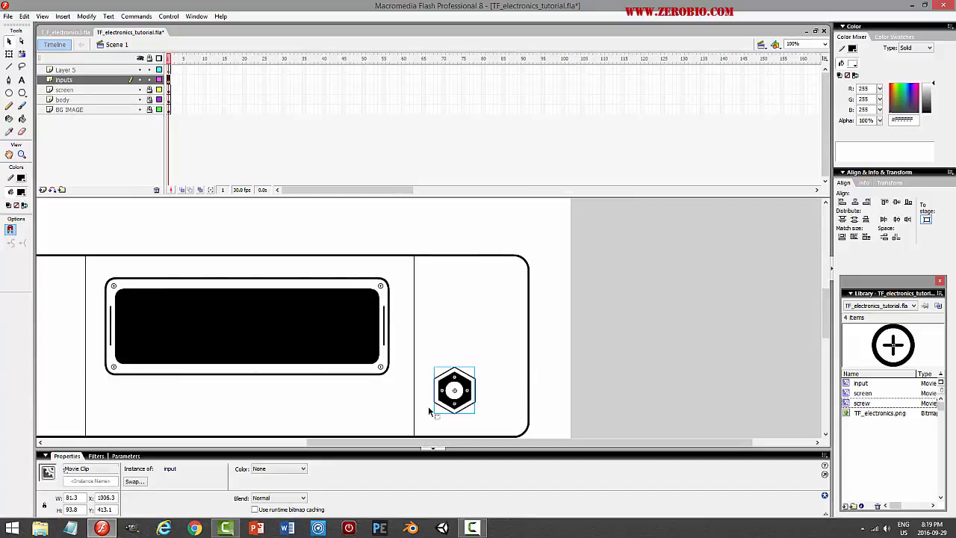
Scale the input jack down proportionally to 65.0 by 75.0 pixels
left_click(86, 15)
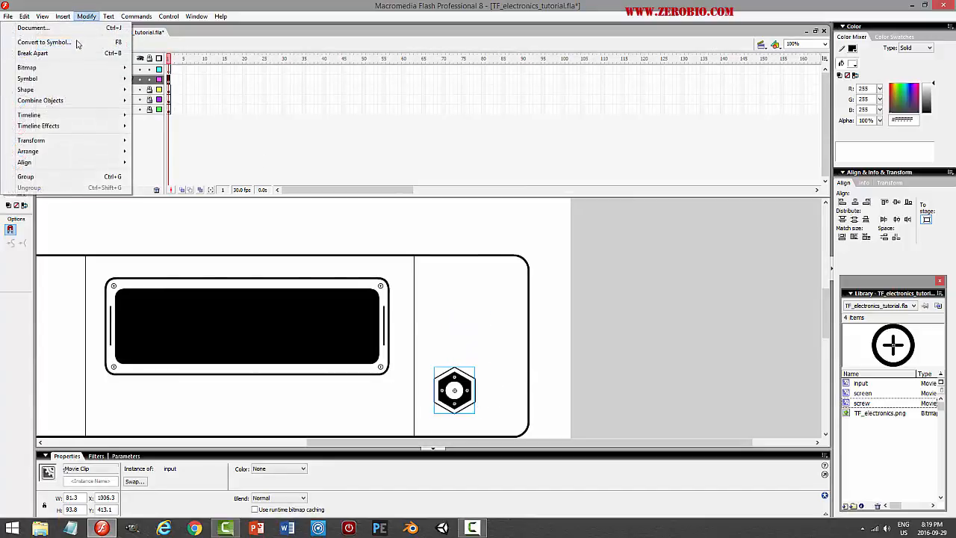
mouse_move(101, 141)
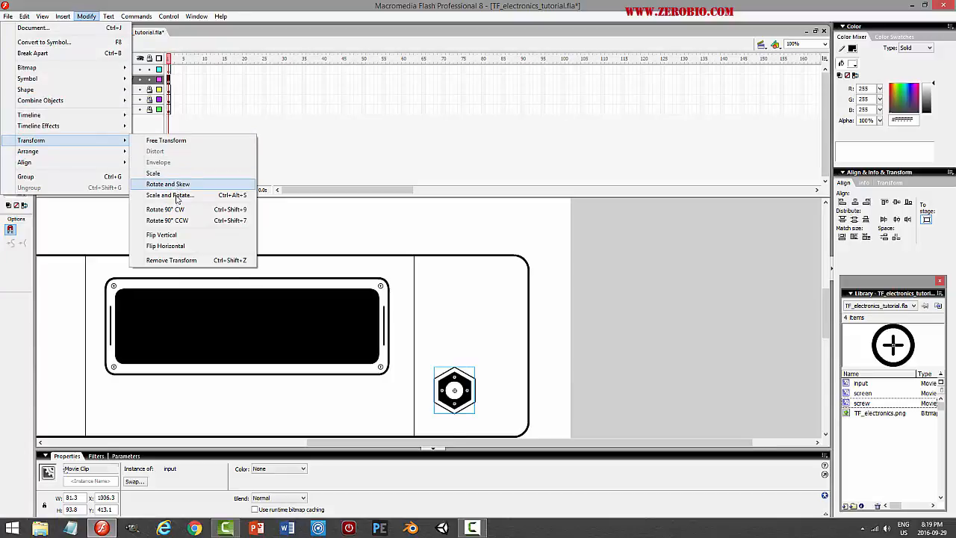
left_click(170, 195)
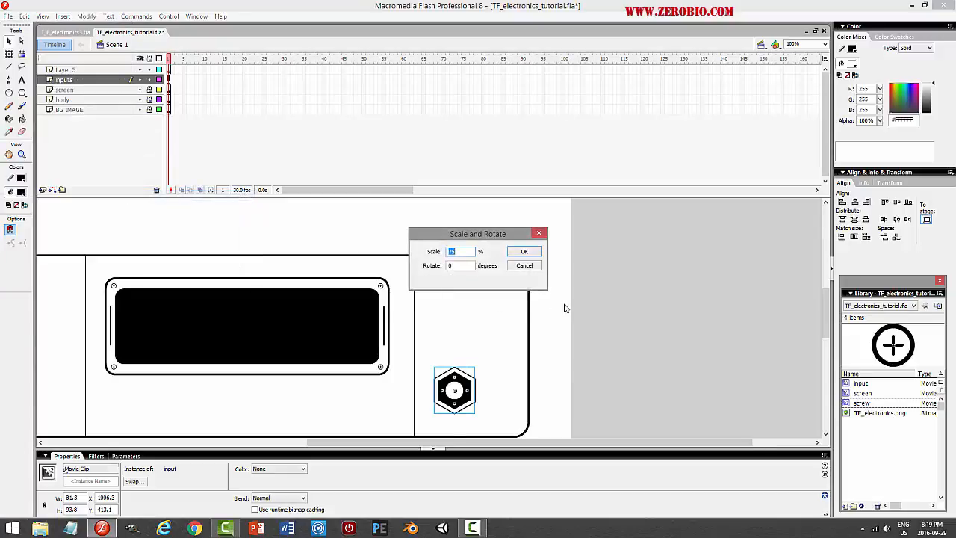
key("Return")
left_click(631, 352)
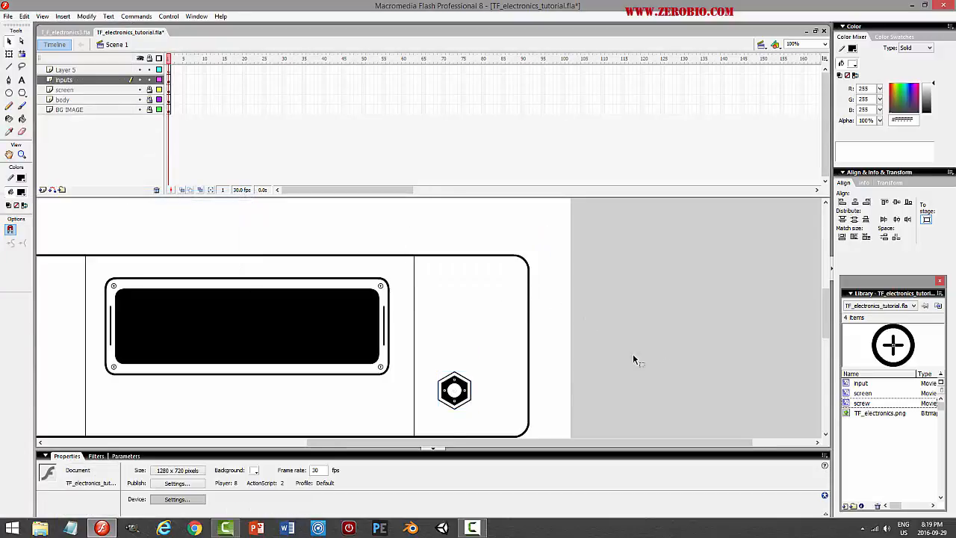
Try a duplicate of the input jack beside the original on its right, and delete the duplicate
left_click_drag(455, 393, 495, 391)
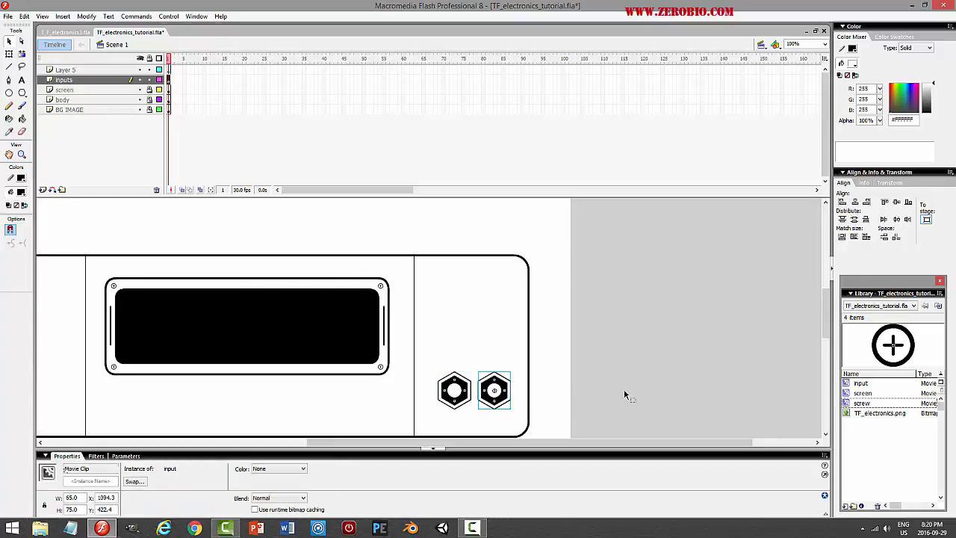
key("Delete")
Move the input jack slightly left to about X 996.4, Y 425.4, and open its symbol for editing
mouse_move(826, 316)
left_mouse_down()
mouse_move(826, 270)
mouse_move(827, 322)
left_mouse_up()
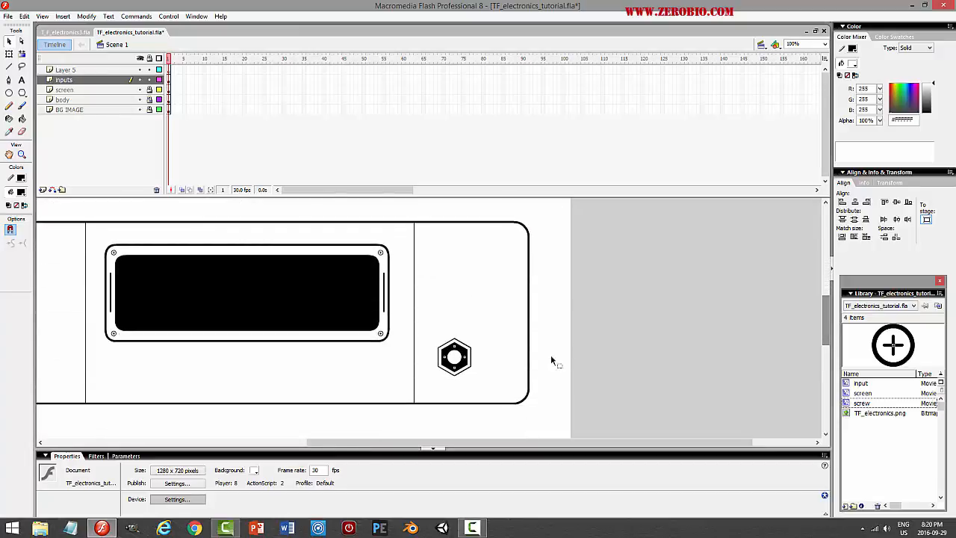
left_click_drag(462, 363, 453, 364)
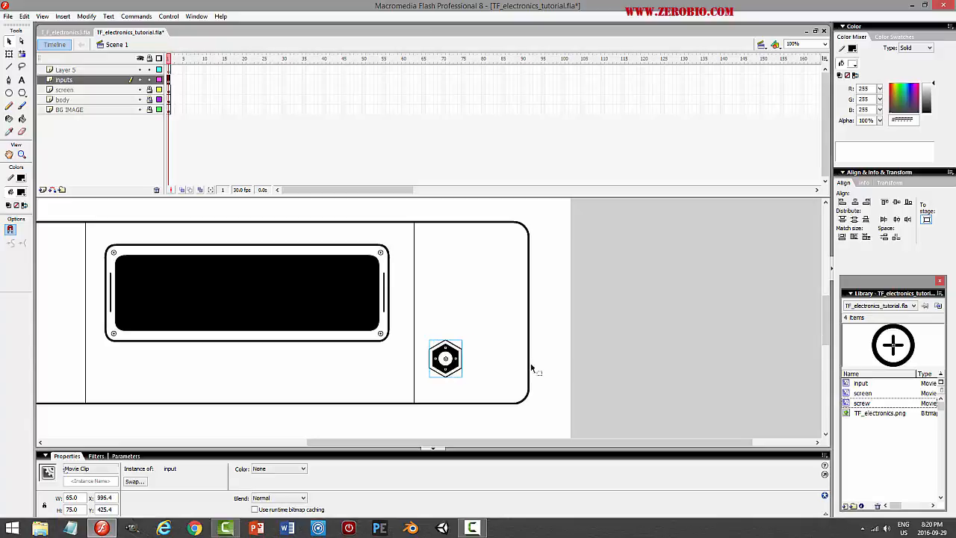
left_click(532, 364)
double_click(462, 366)
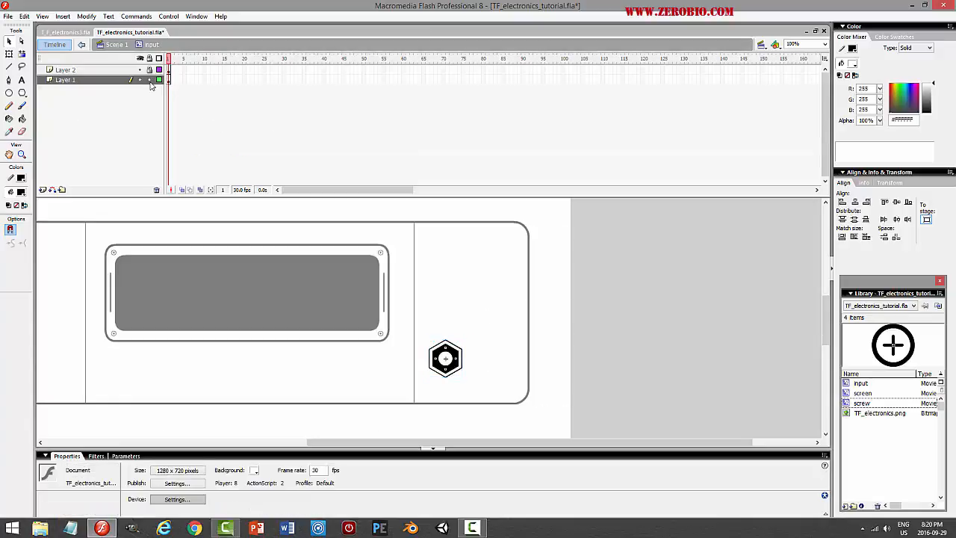
Lock Layer 1 of the input symbol and add a new layer above Layer 2
left_click(150, 82)
left_click(120, 71)
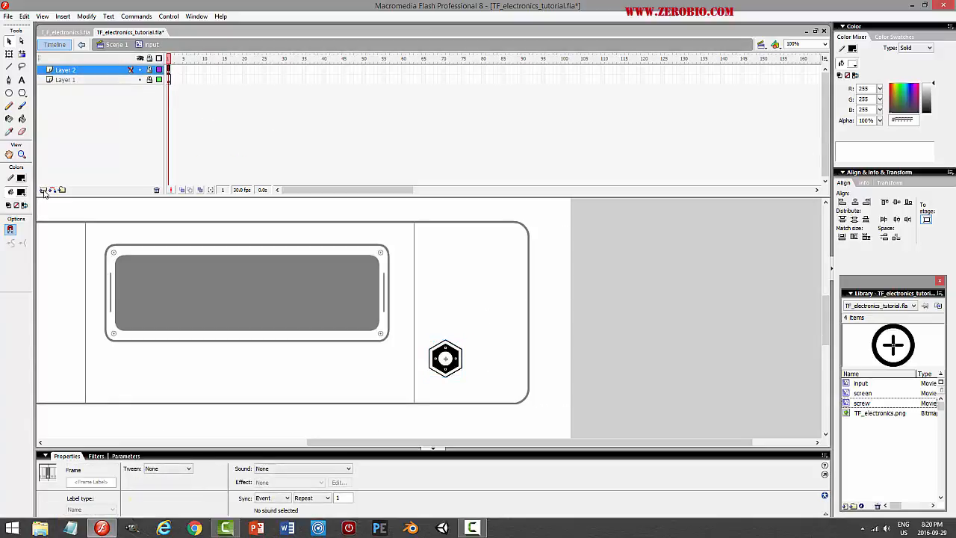
left_click(43, 190)
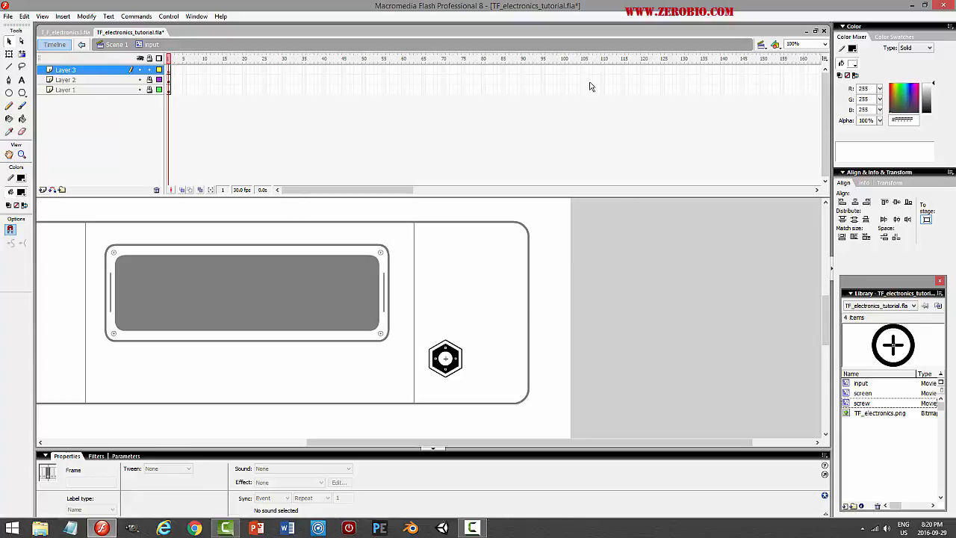
Draw a red circle about 12 pixels wide with a 1-point black outline just outside the hexagon's upper-left corner on Layer 3
left_click(825, 44)
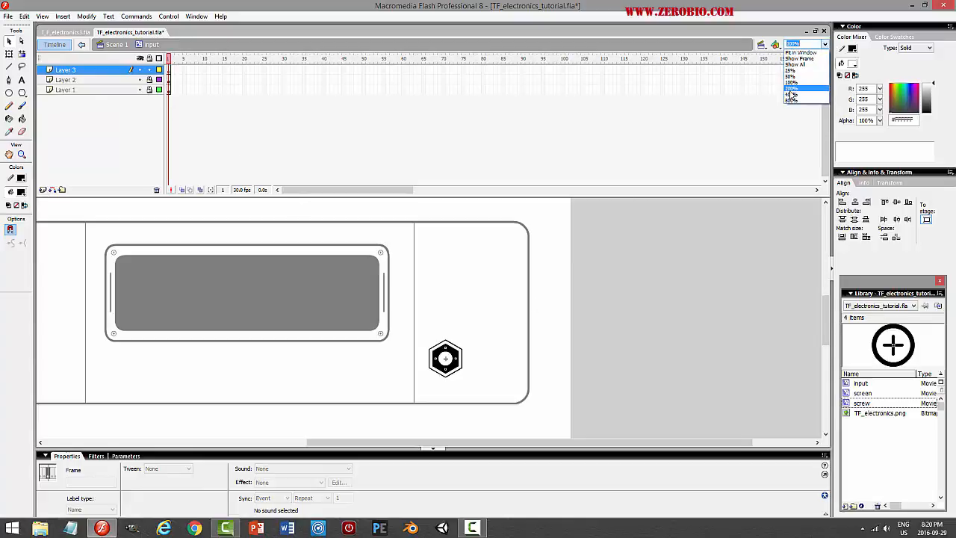
left_click(796, 91)
left_click(826, 45)
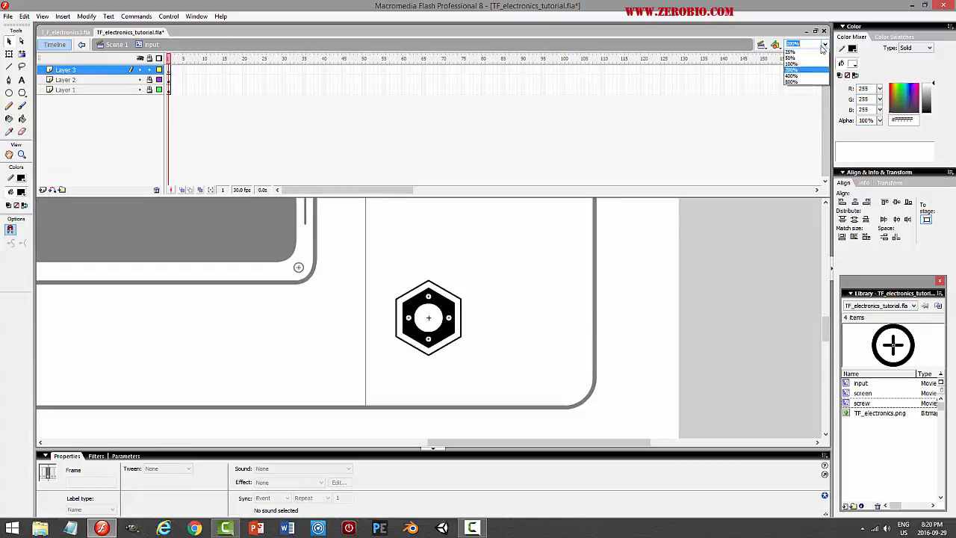
left_click(796, 97)
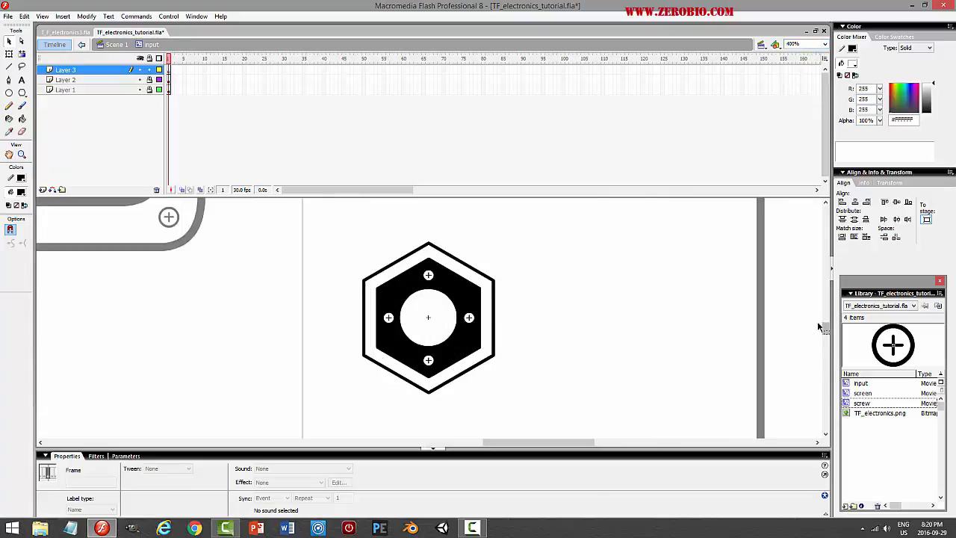
scroll(820, 324, "up", 3)
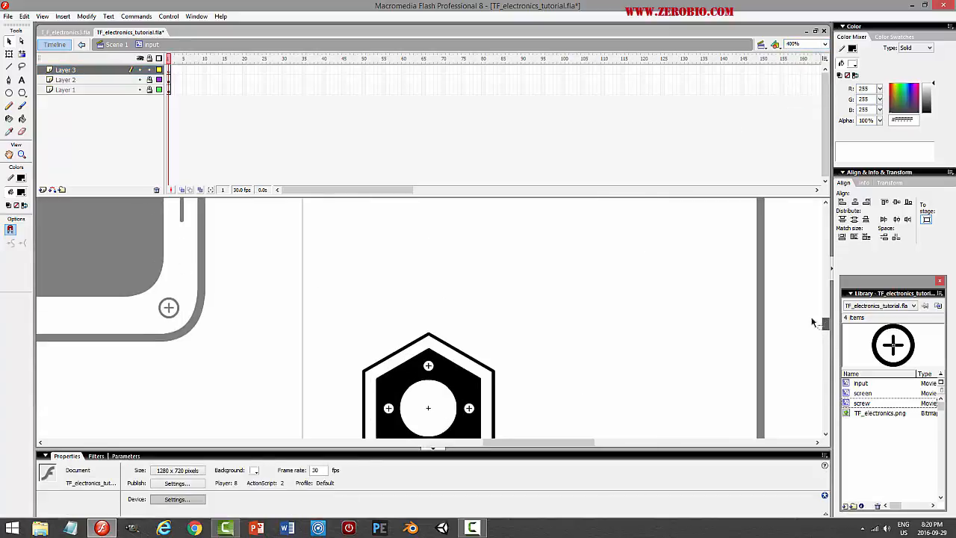
left_click(9, 93)
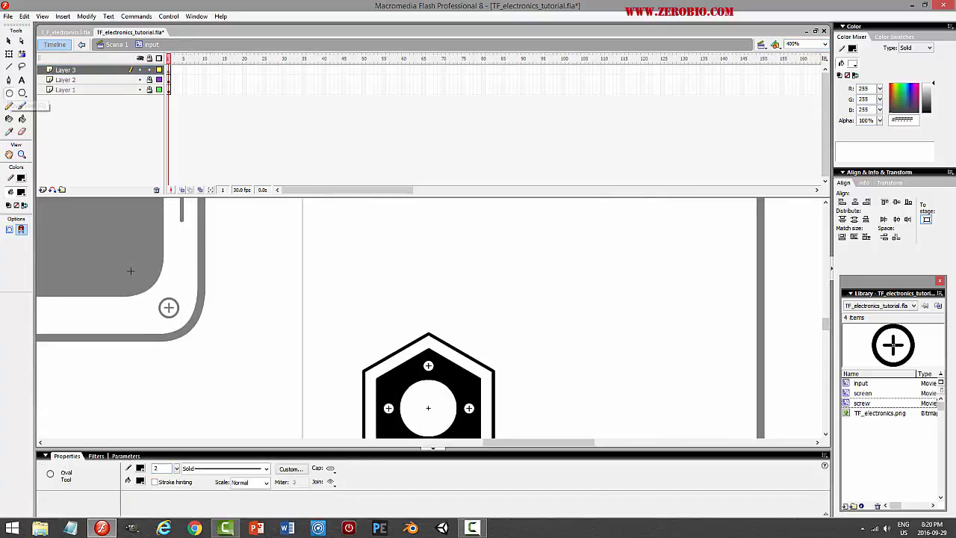
left_click(22, 193)
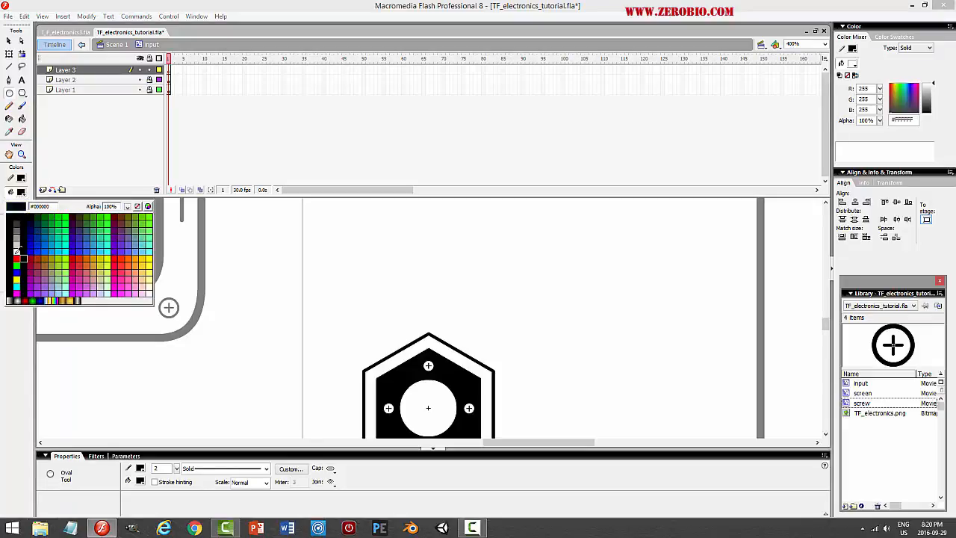
left_click(116, 258)
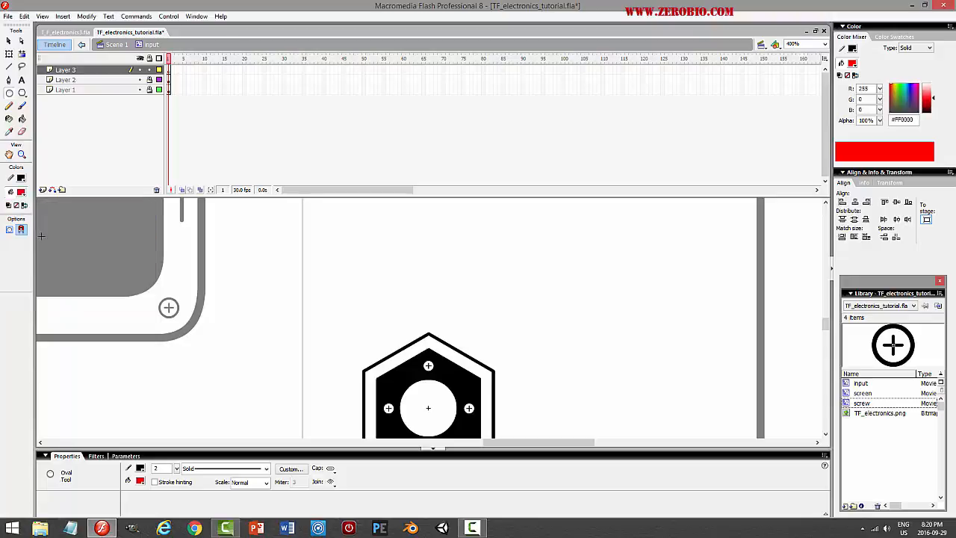
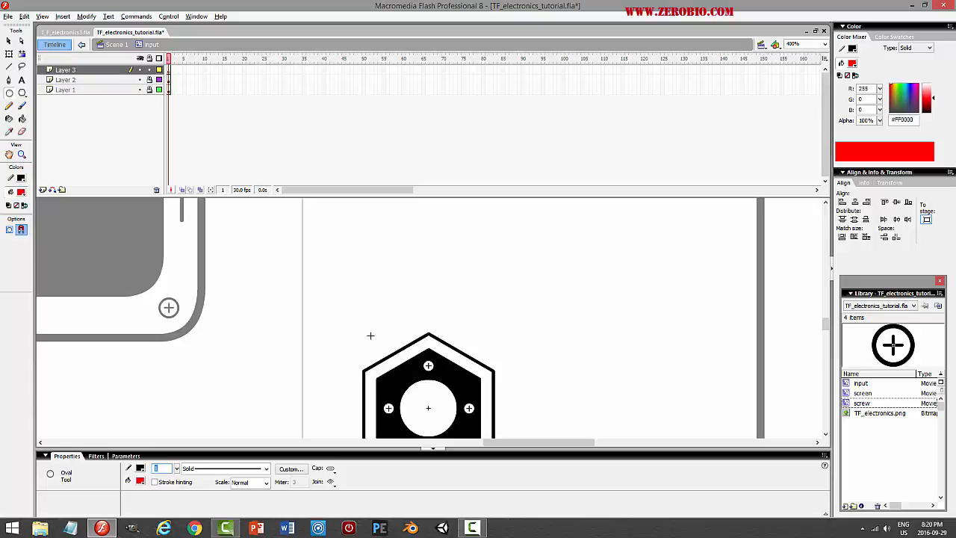
left_click_drag(357, 324, 378, 344)
left_click(9, 40)
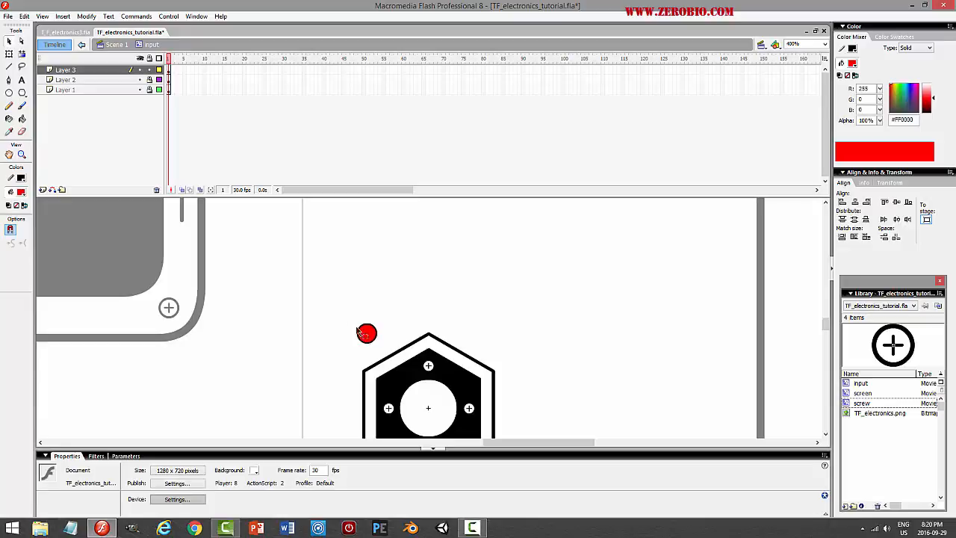
Add a white highlight circle without outline, about 3.8 pixels wide, to the upper left of the red light and test the movie
left_click(9, 93)
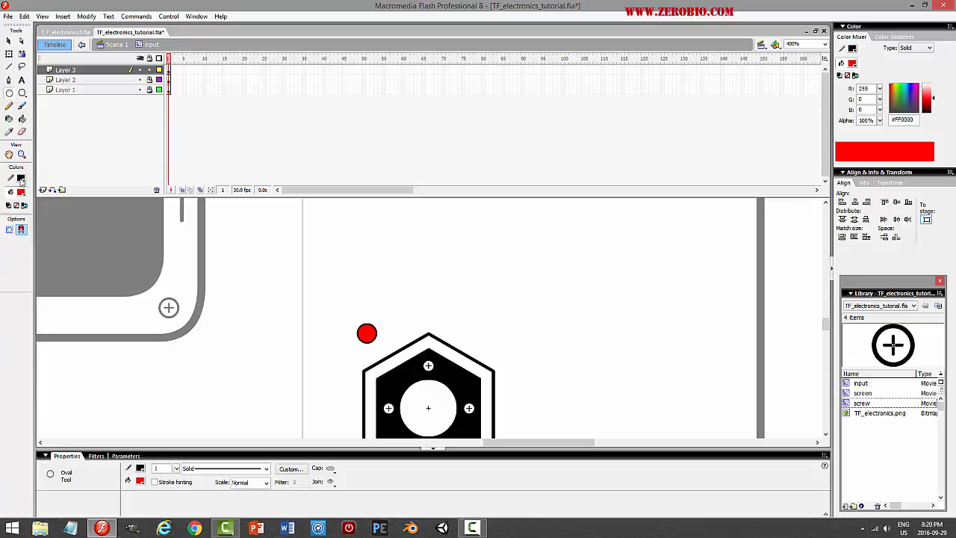
left_click(21, 178)
left_click(137, 192)
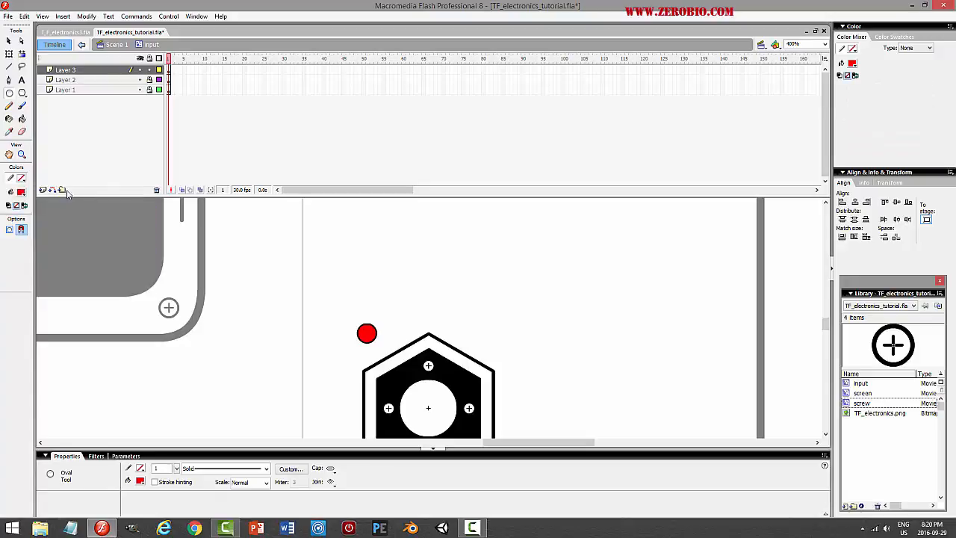
left_click(21, 193)
left_click(18, 246)
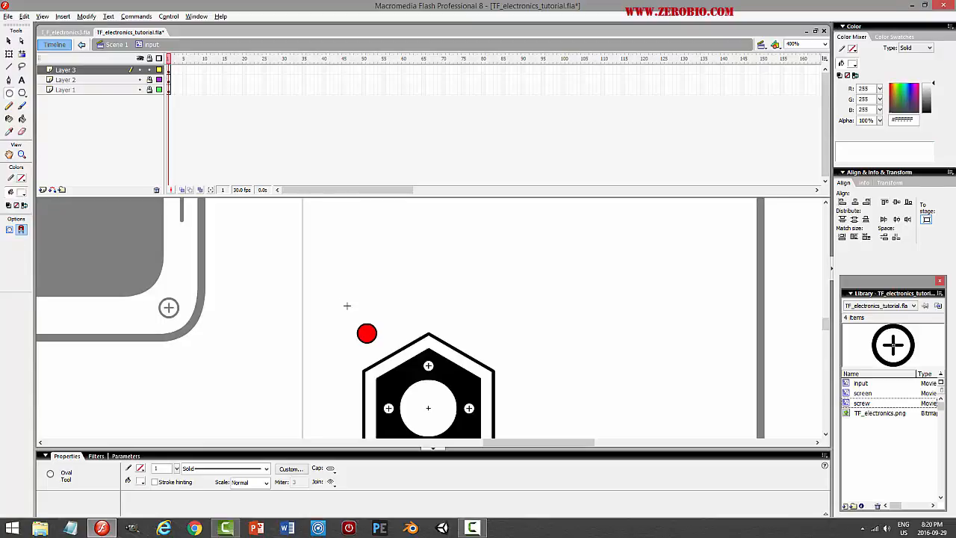
left_click(9, 41)
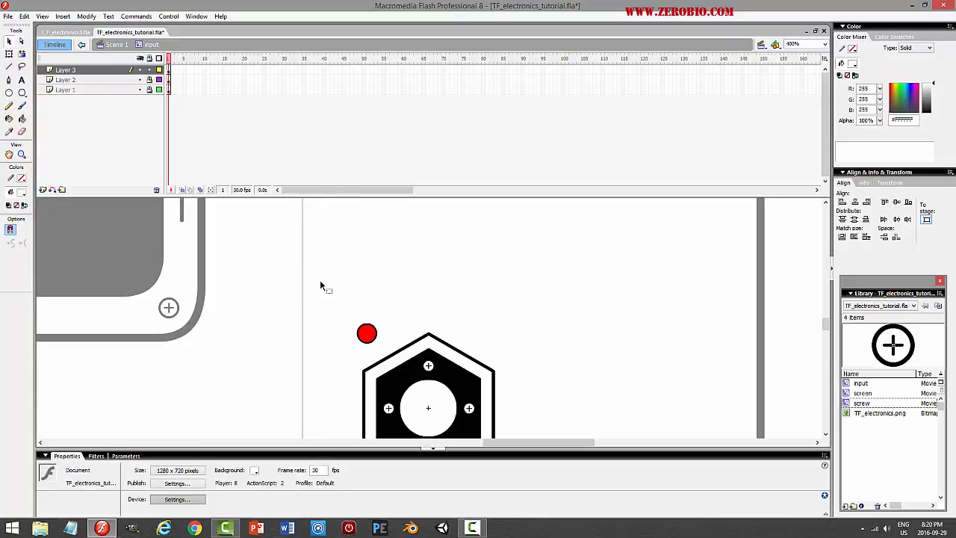
left_click_drag(320, 281, 366, 333)
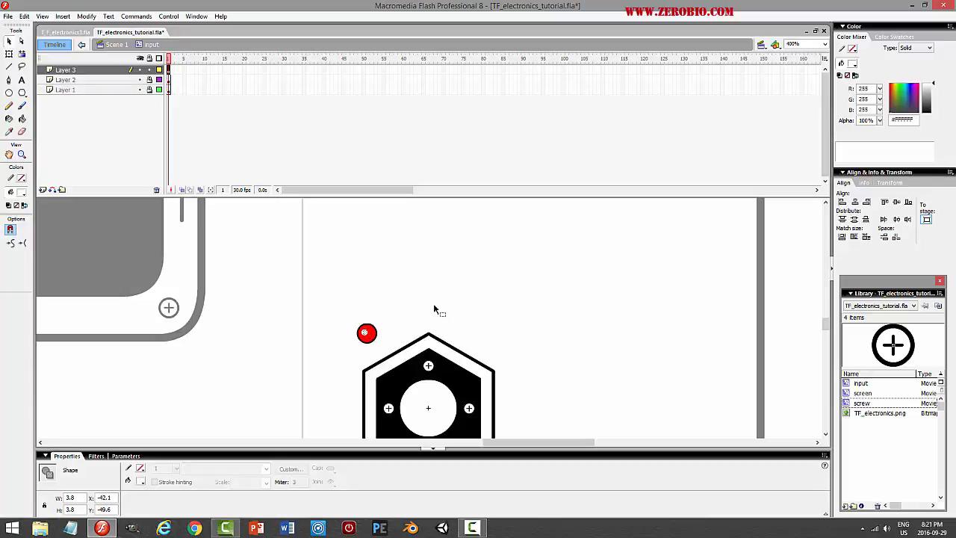
key("Up")
left_click(516, 311)
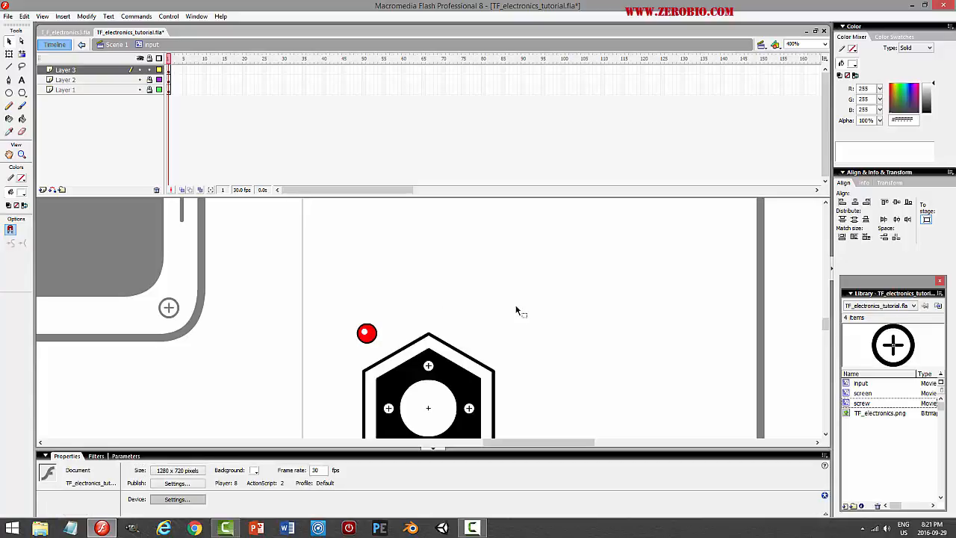
key("ctrl+Return")
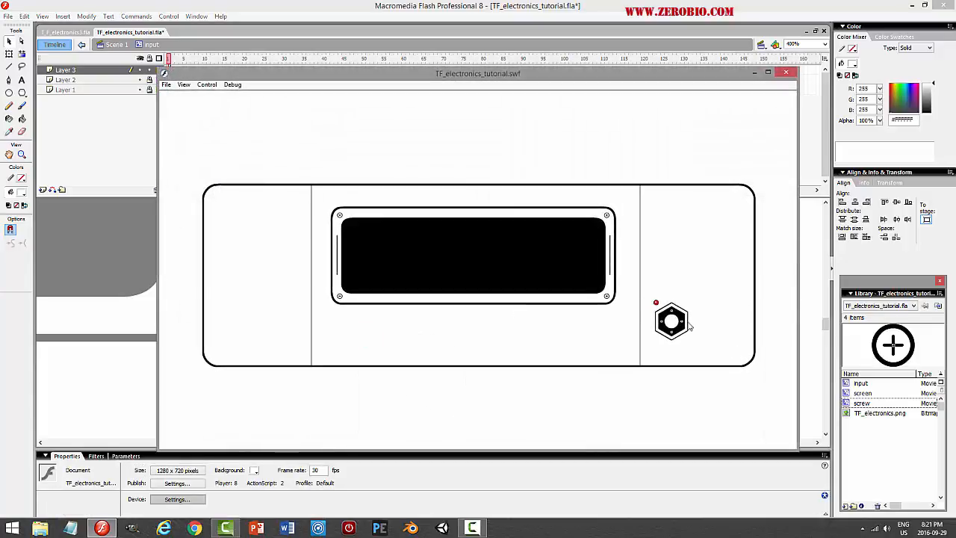
left_click(786, 71)
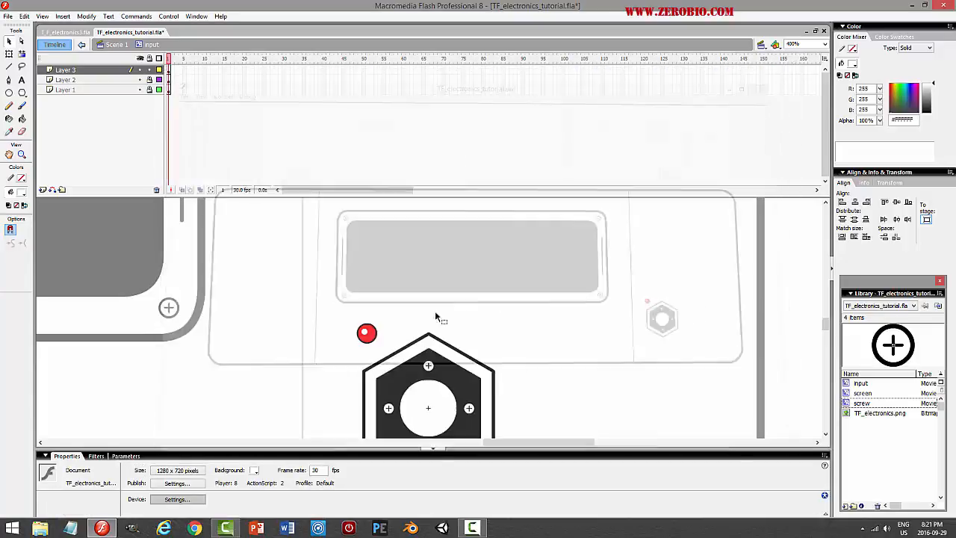
Enlarge the red light with its highlight proportionally to about 15 by 15 pixels and preview it in a test movie
left_click(114, 71)
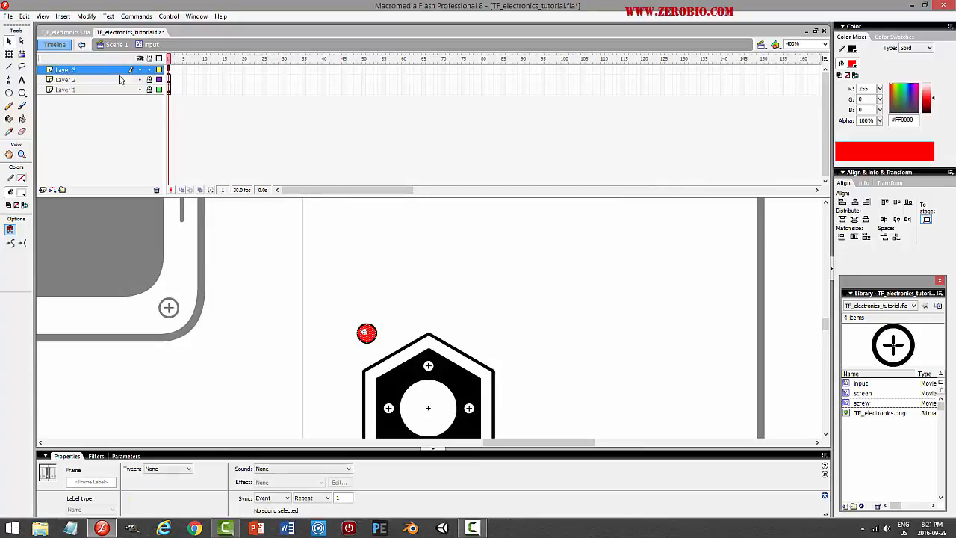
left_click(10, 54)
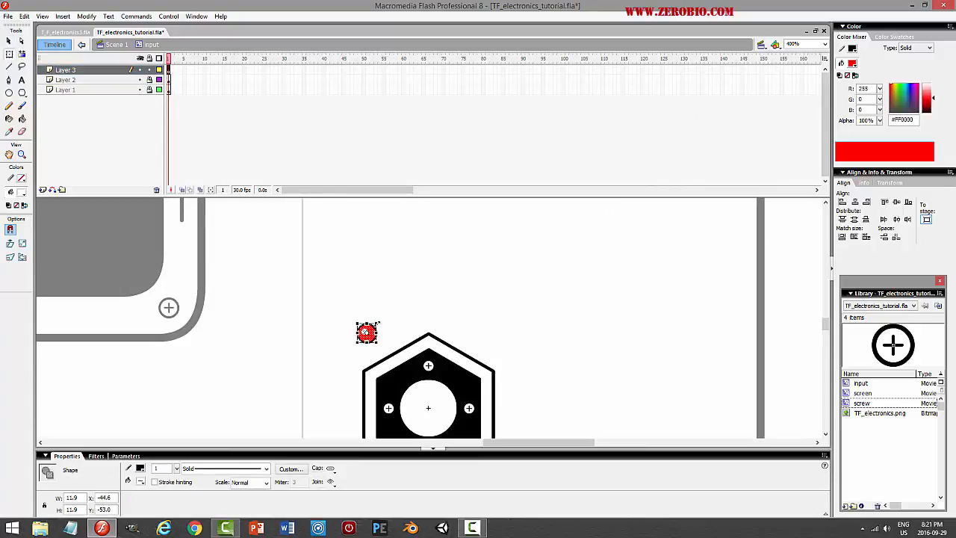
left_click_drag(375, 323, 379, 319)
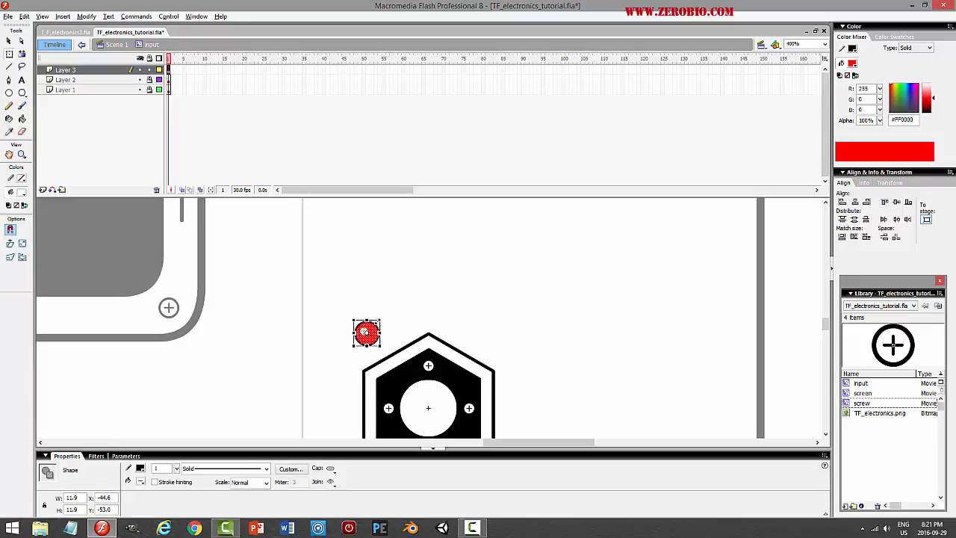
left_click(461, 318)
key("ctrl+Return")
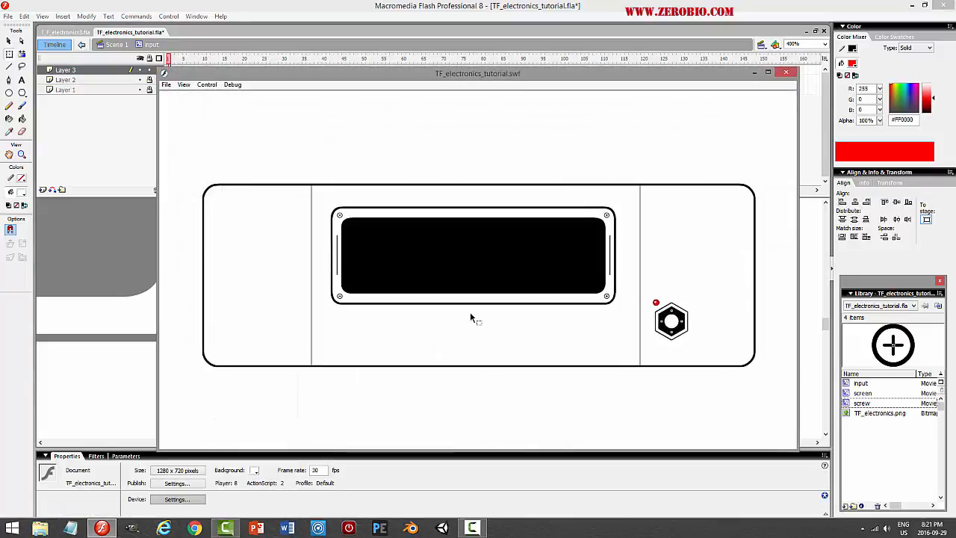
left_click(784, 73)
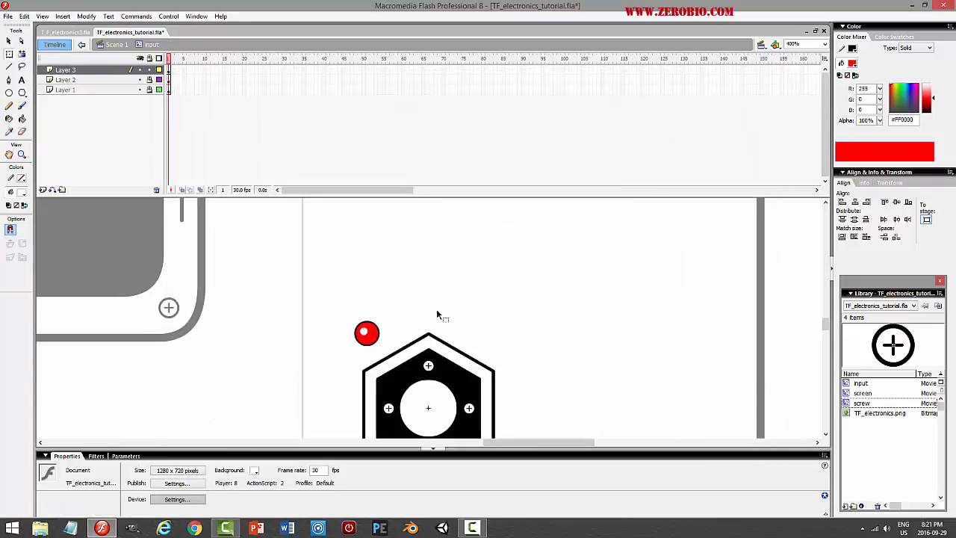
Enlarge the red light with its highlight slightly more around its centre and check its size in a test movie
left_click_drag(326, 304, 382, 346)
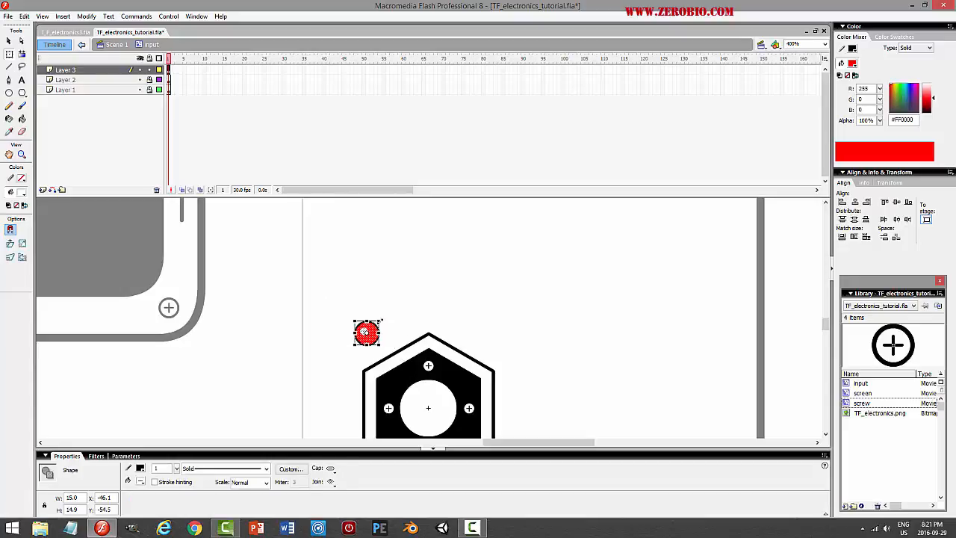
left_click(448, 307)
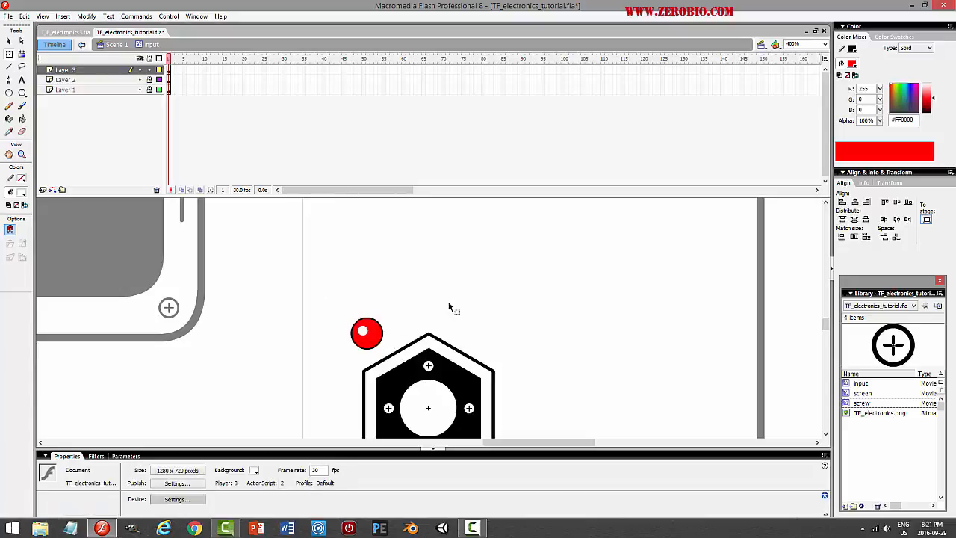
key("ctrl+Return")
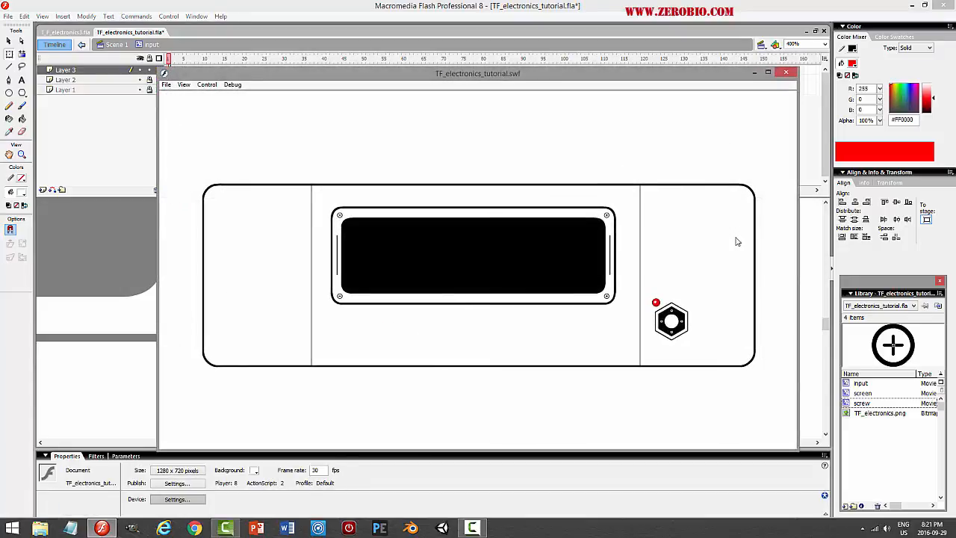
left_click(786, 72)
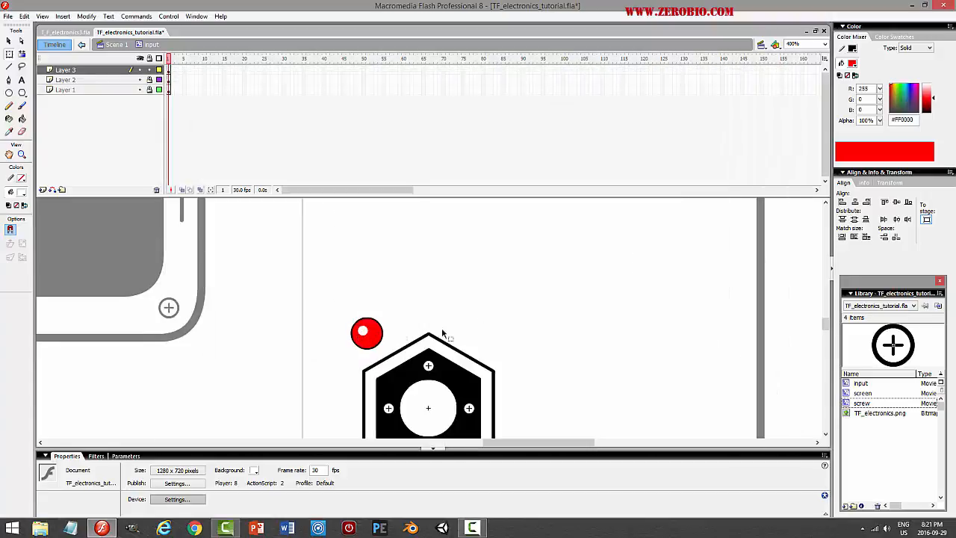
Return to Scene 1 and test the movie with the indicator light on the input jack
left_click(116, 45)
left_click(547, 329)
key("ctrl+Return")
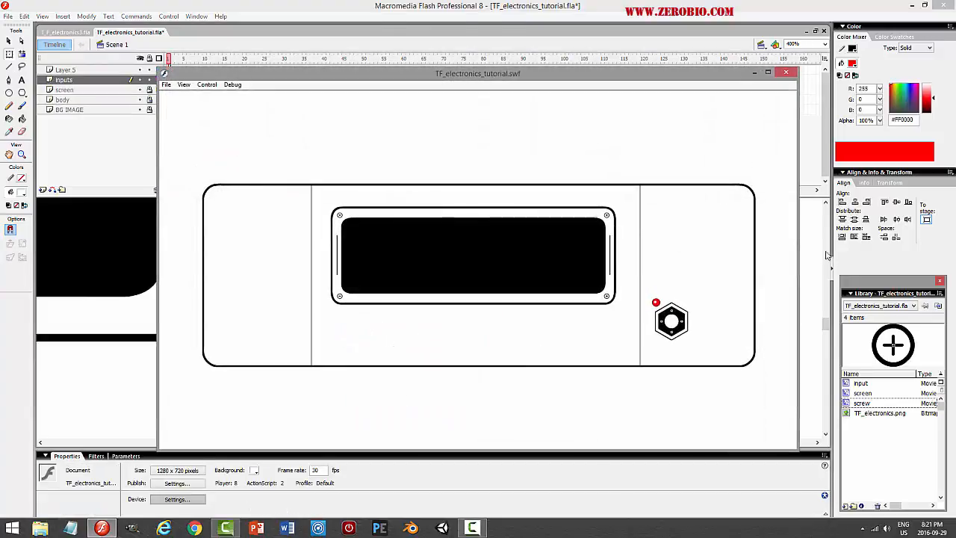
left_click(786, 72)
Place a copy of the input jack beside the original on its right at about X 1080.2, Y 417.5, and test the movie
left_click(825, 44)
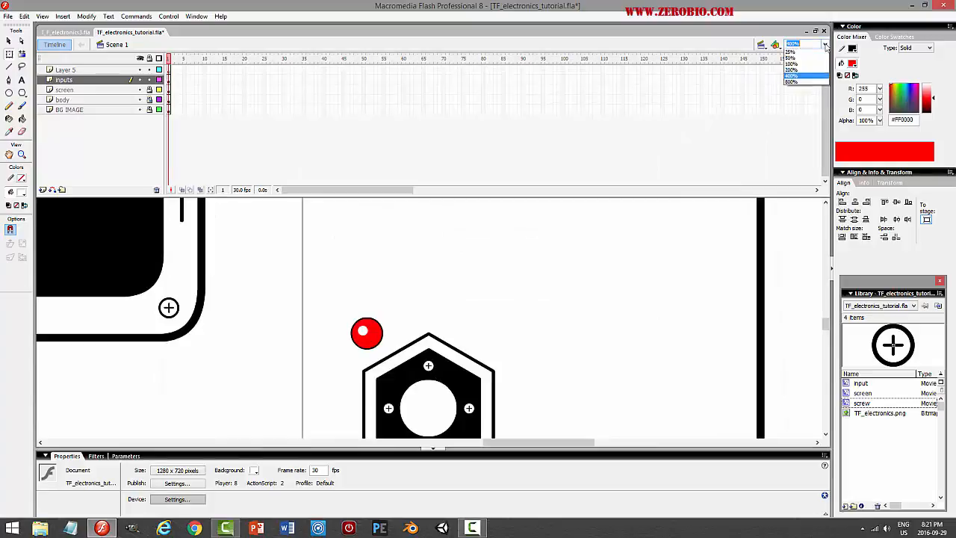
left_click(799, 68)
left_click(436, 351)
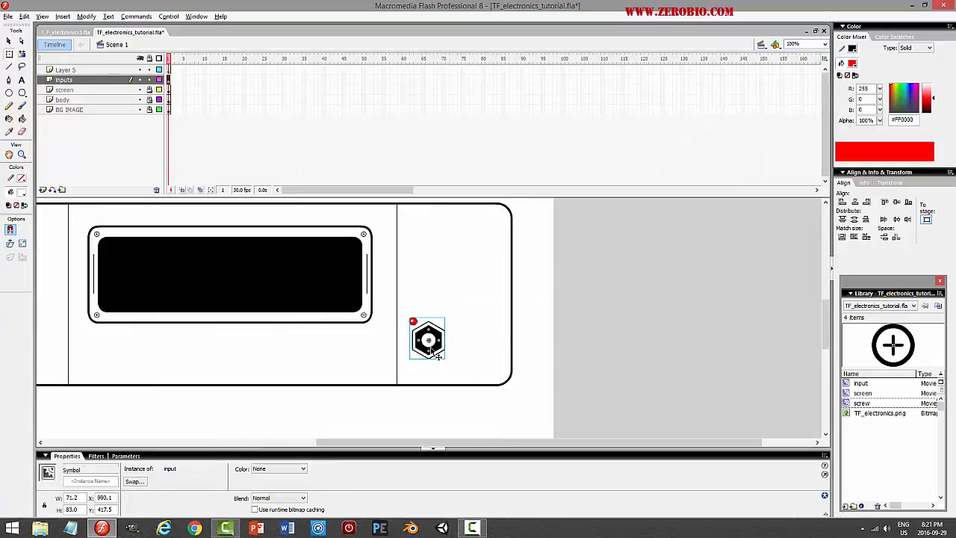
left_click_drag(437, 351, 482, 357)
left_click(635, 331)
key("ctrl+Return")
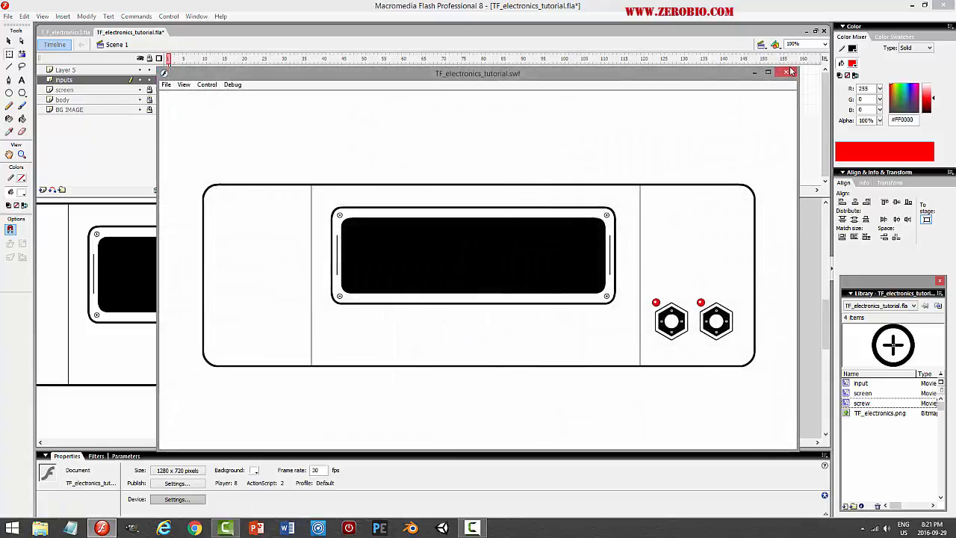
left_click(788, 72)
Duplicate the right-hand input jack's symbol under the name input2
left_click(472, 339)
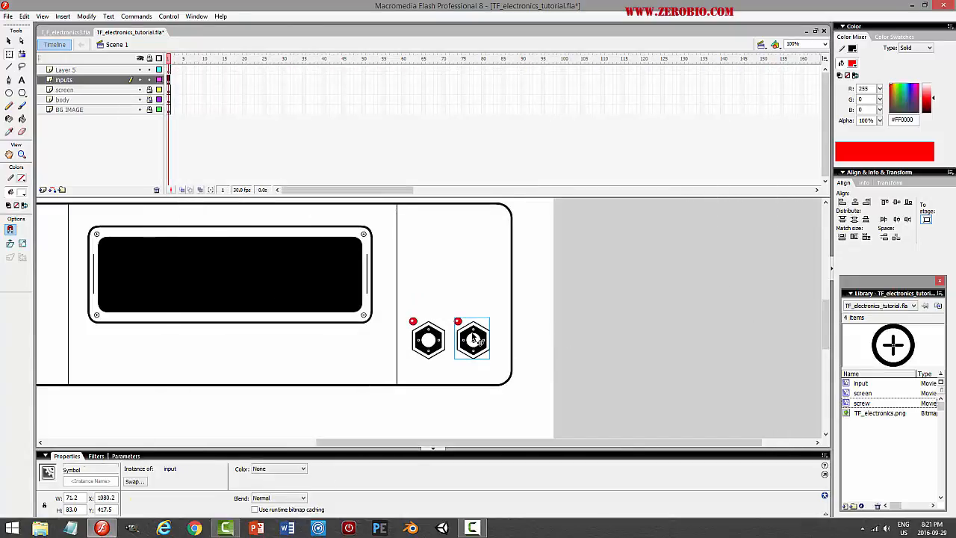
right_click(473, 338)
left_click(494, 299)
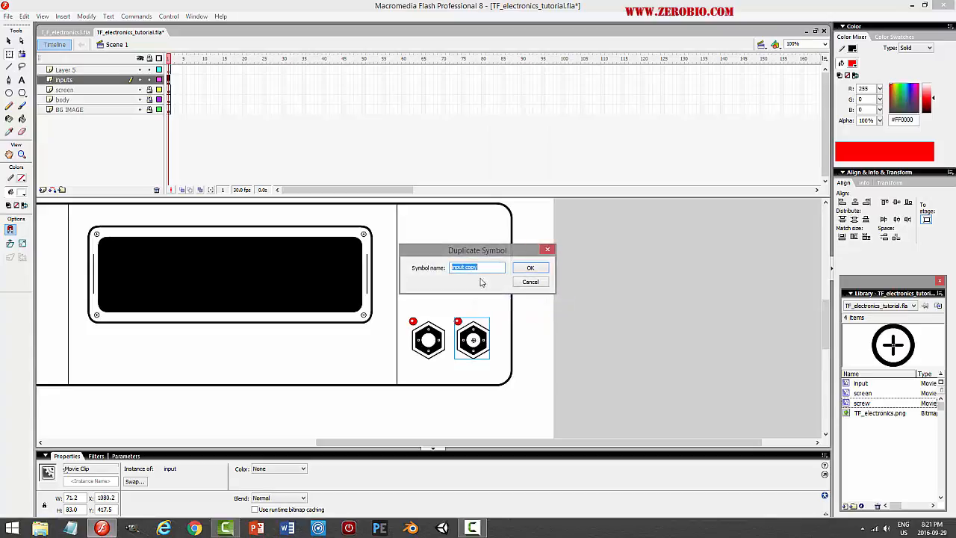
left_click_drag(477, 268, 463, 269)
key("Return")
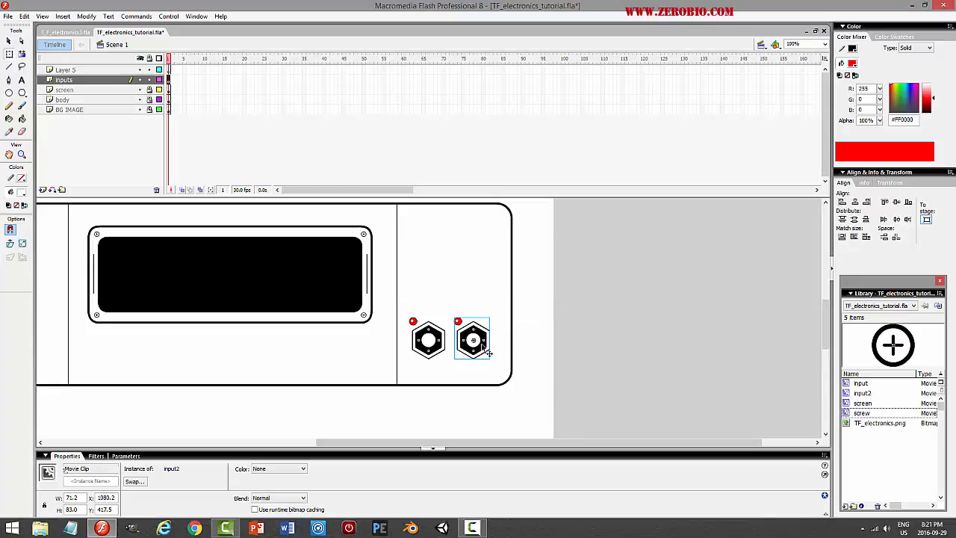
Recolour the red indicator light inside the input2 symbol to green #00CC00 and check it in a test movie
double_click(483, 348)
left_click(459, 322)
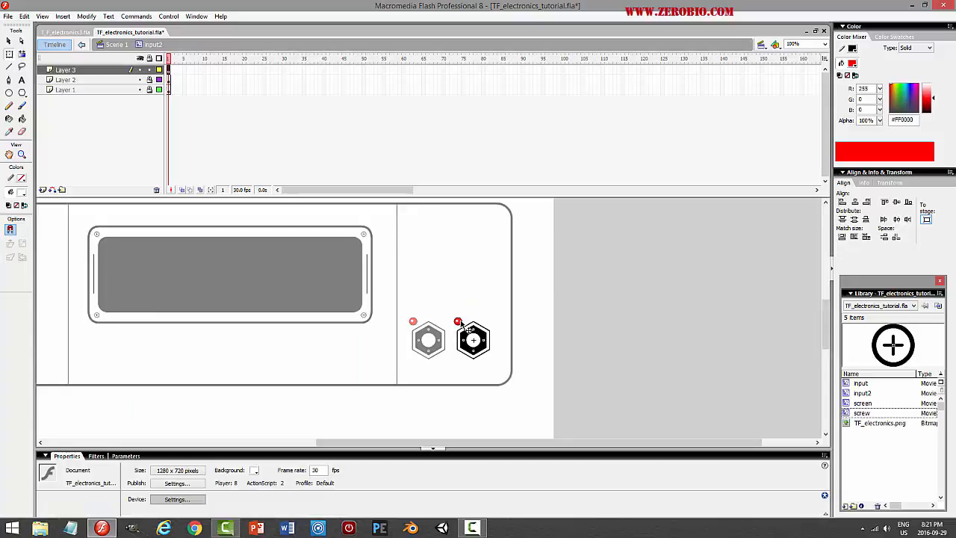
left_click(853, 65)
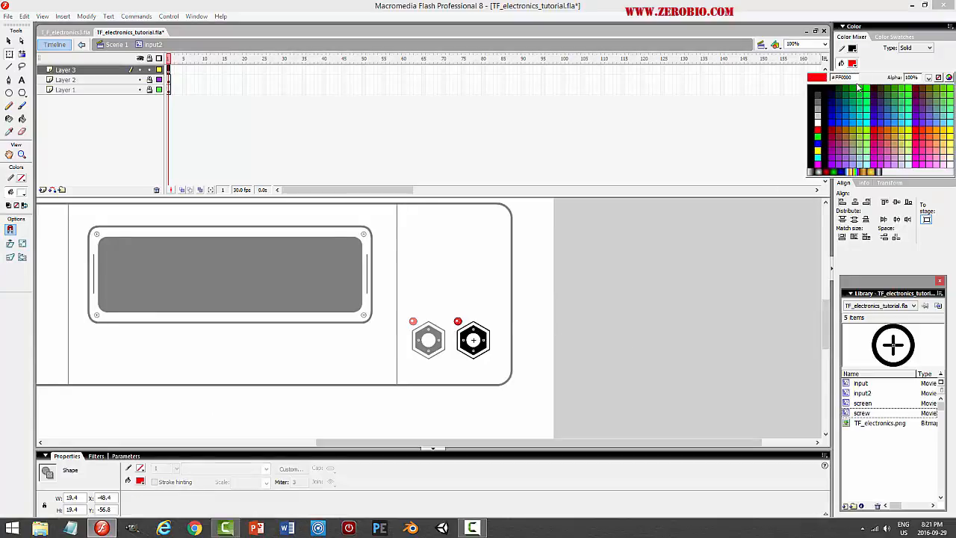
left_click(856, 88)
left_click(575, 299)
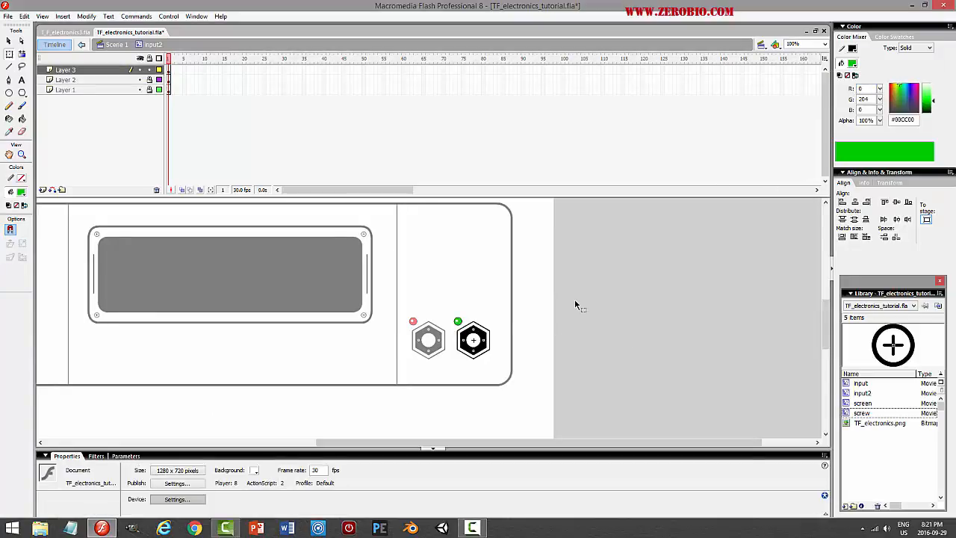
key("ctrl+Return")
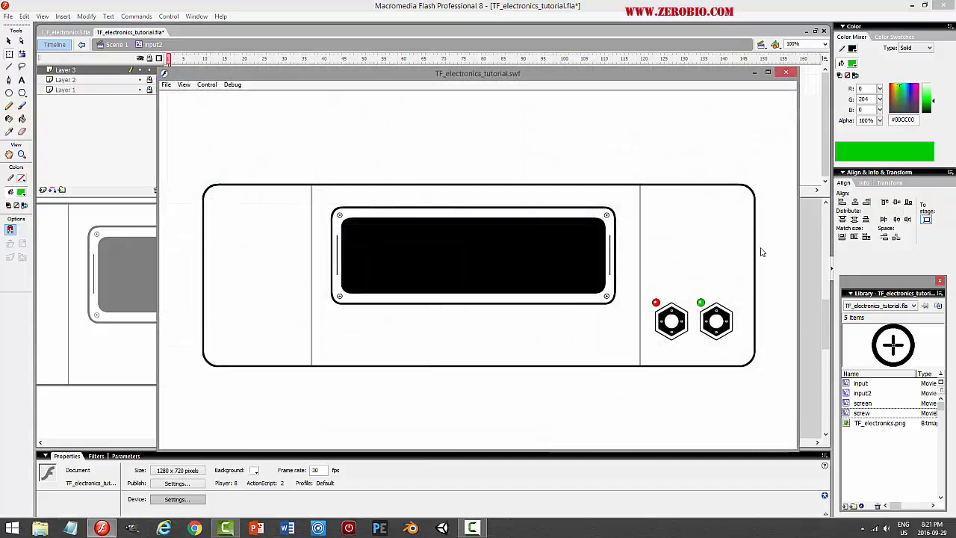
left_click(786, 72)
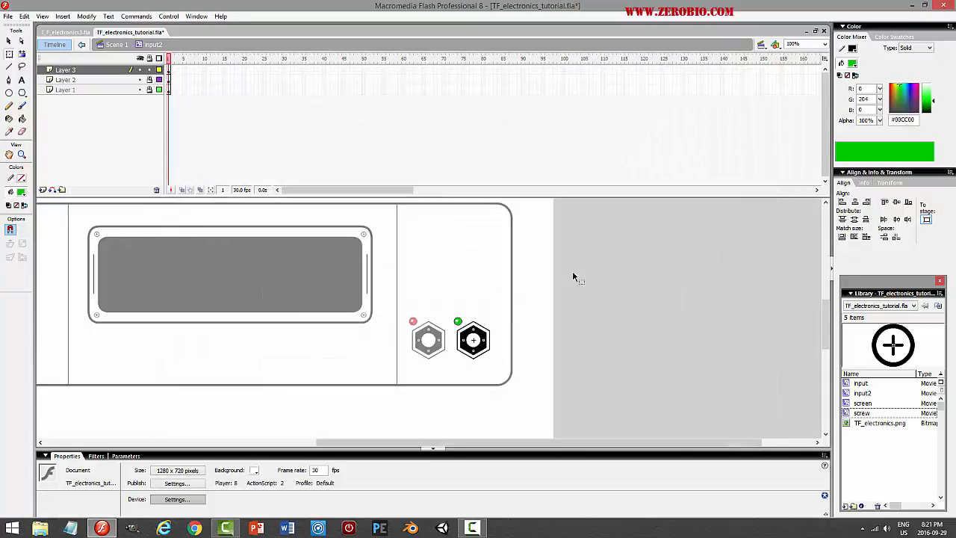
Return to Scene 1, save the document, and examine the bracket and labels under the inputs in the reference image
left_click(114, 45)
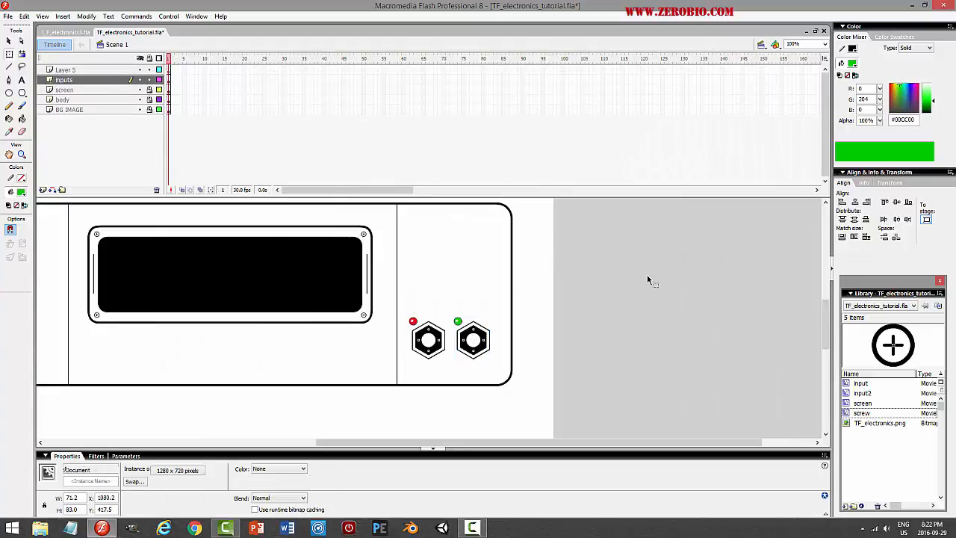
key("ctrl+s")
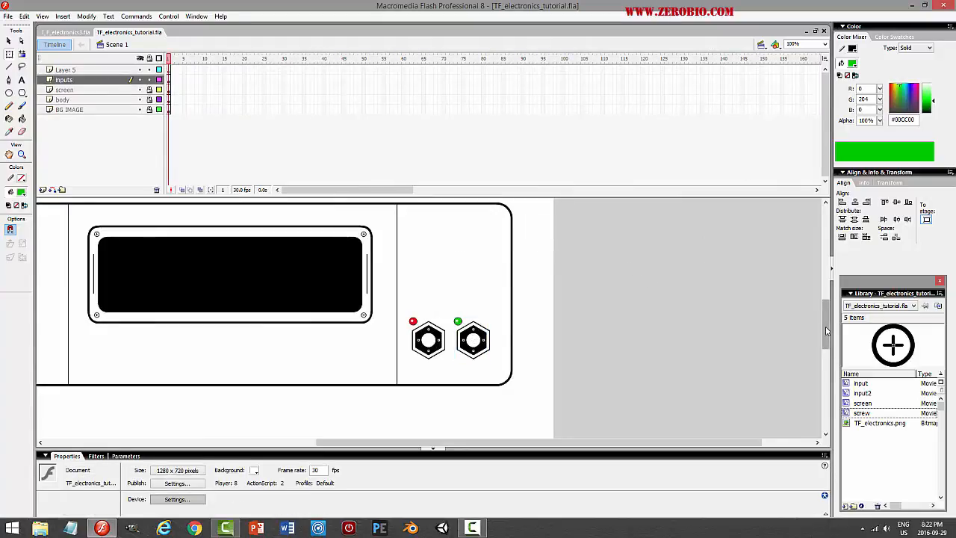
left_click_drag(826, 331, 826, 264)
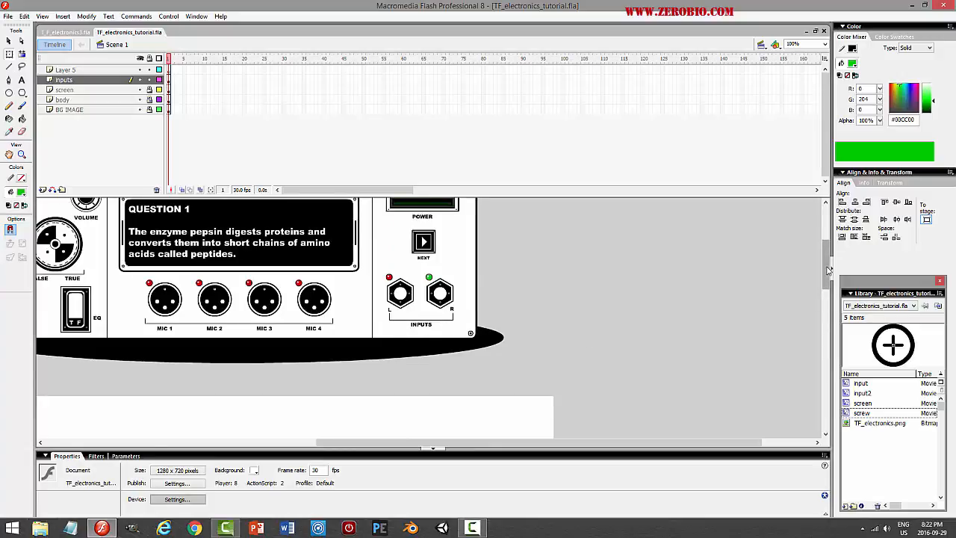
left_click_drag(828, 270, 828, 342)
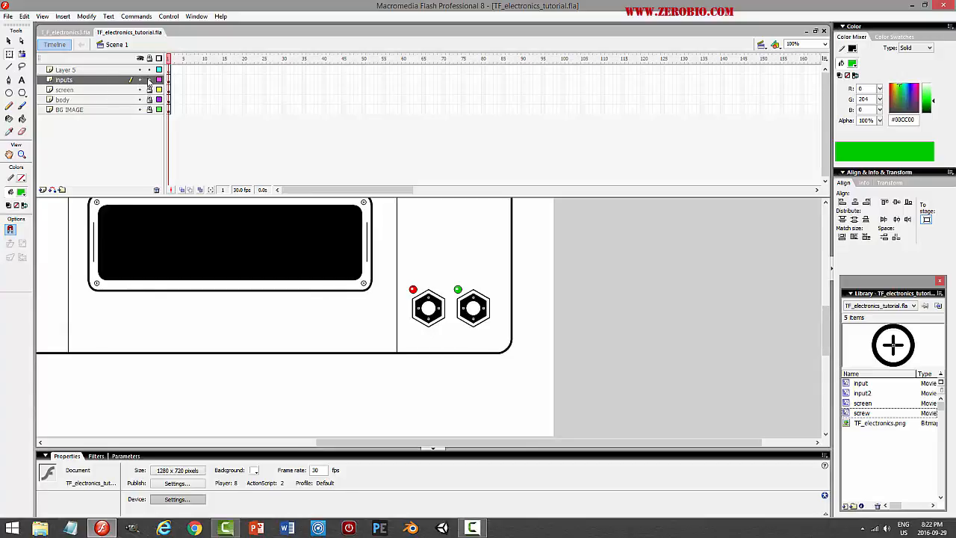
Lock the inputs layer and draw on Layer 5 a hairline left tick with a horizontal line about 173 px wide beneath both jacks
left_click(119, 79)
left_click(117, 71)
left_click(8, 67)
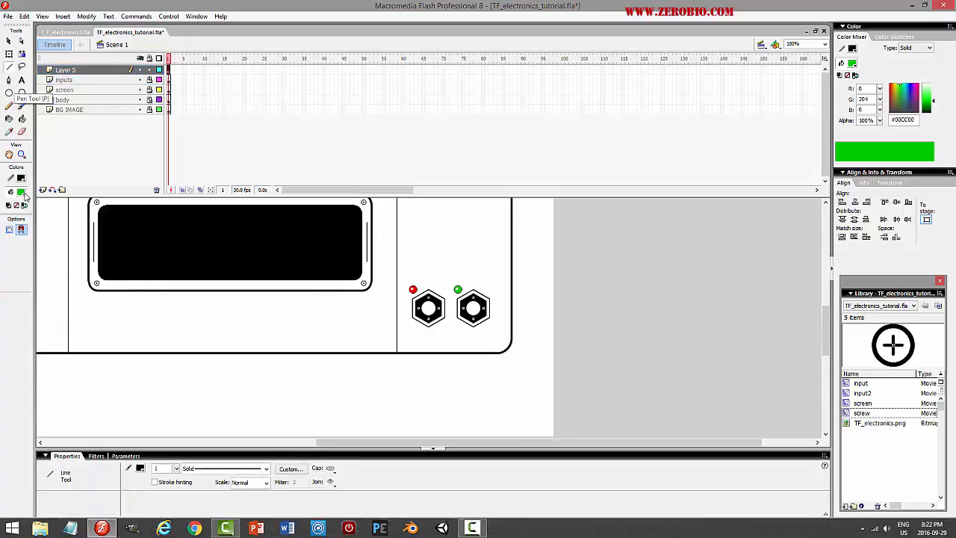
left_click(221, 469)
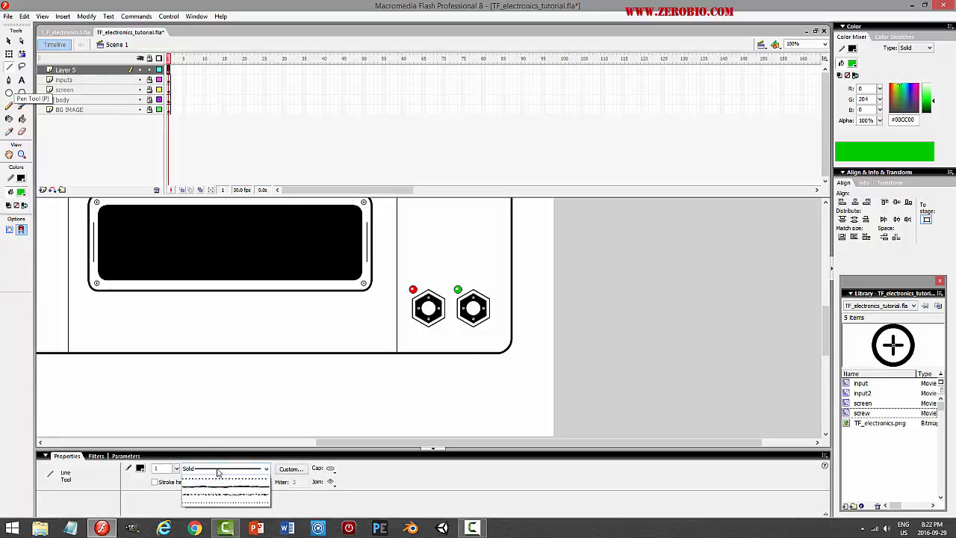
left_click(222, 480)
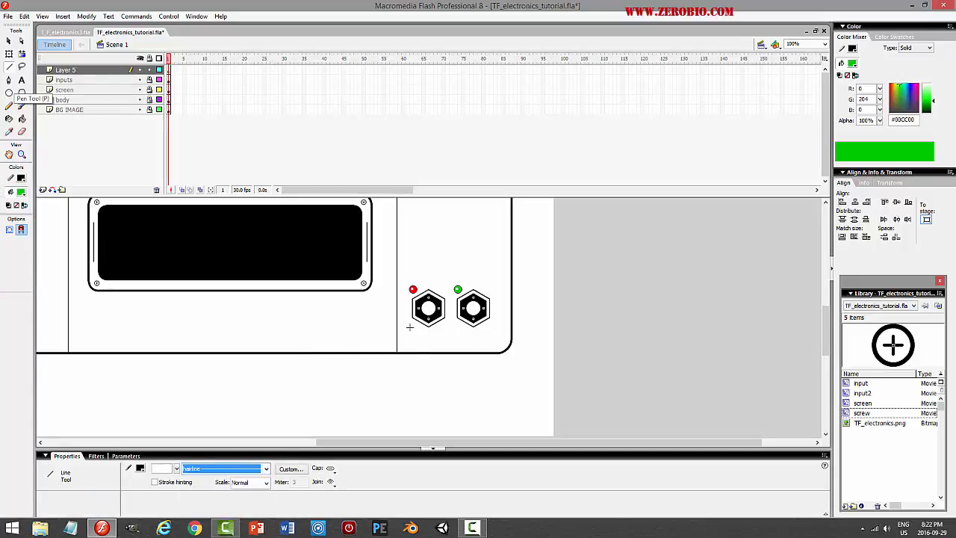
left_click_drag(409, 329, 408, 333)
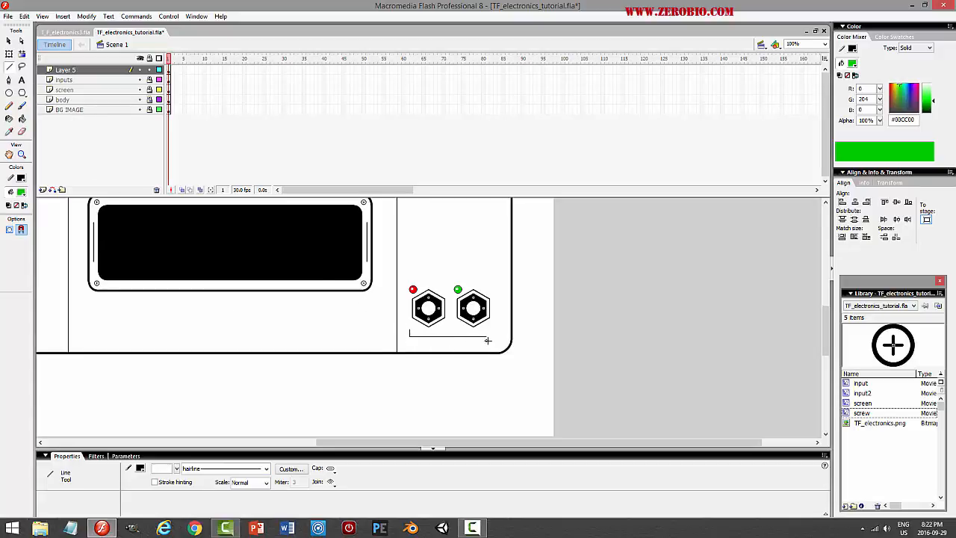
left_click_drag(494, 340, 494, 341)
Copy the bracket's 14 px left tick to the right end of the horizontal line, at about X 1162.7, Y 505
left_click(9, 42)
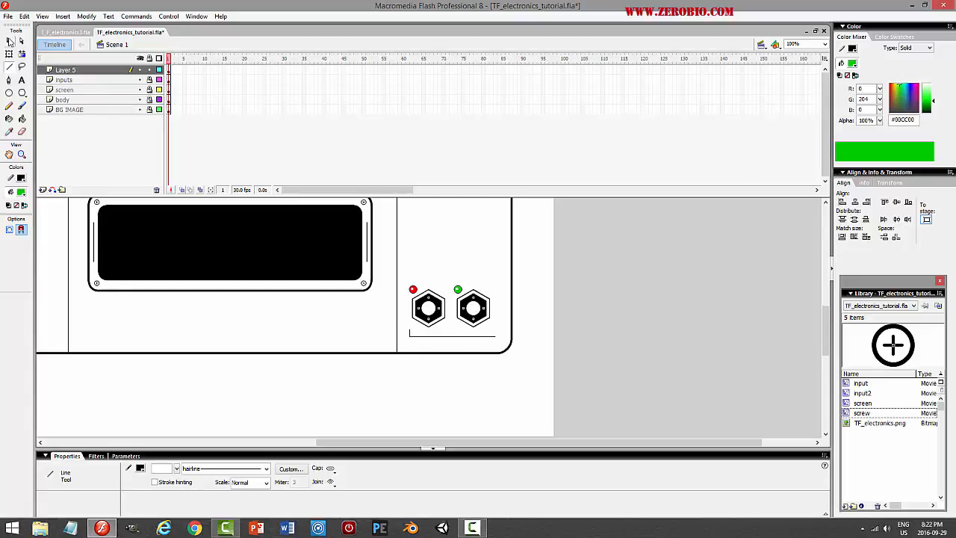
left_click(417, 339)
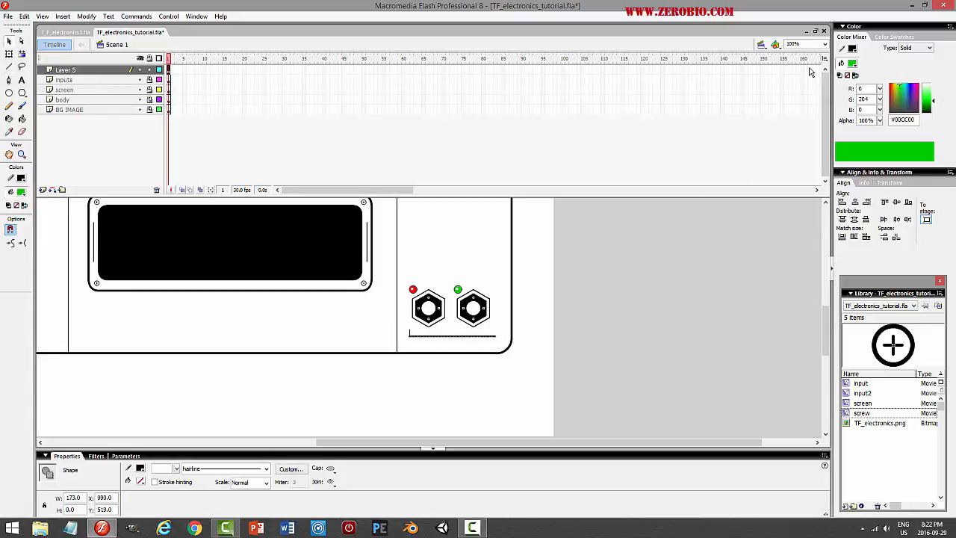
left_click(824, 44)
left_click(793, 94)
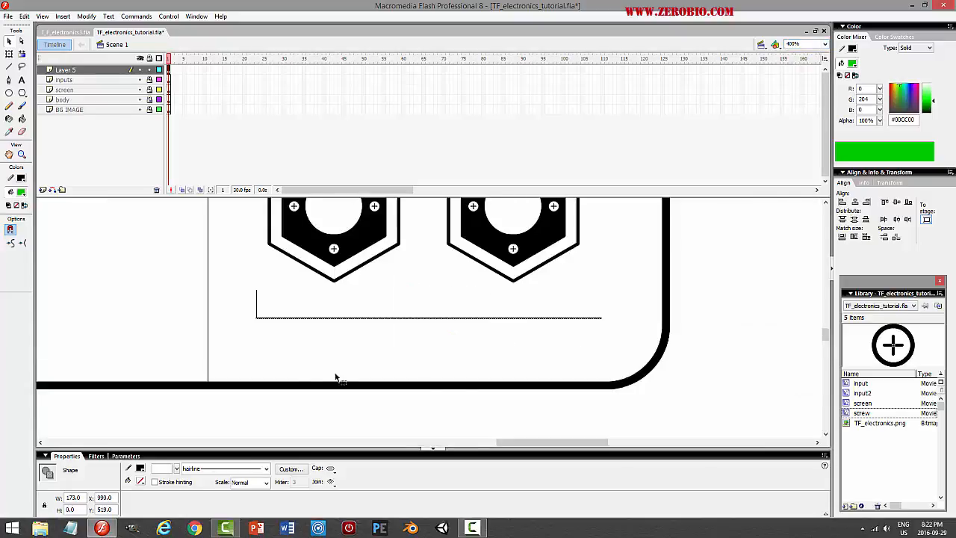
left_click(268, 345)
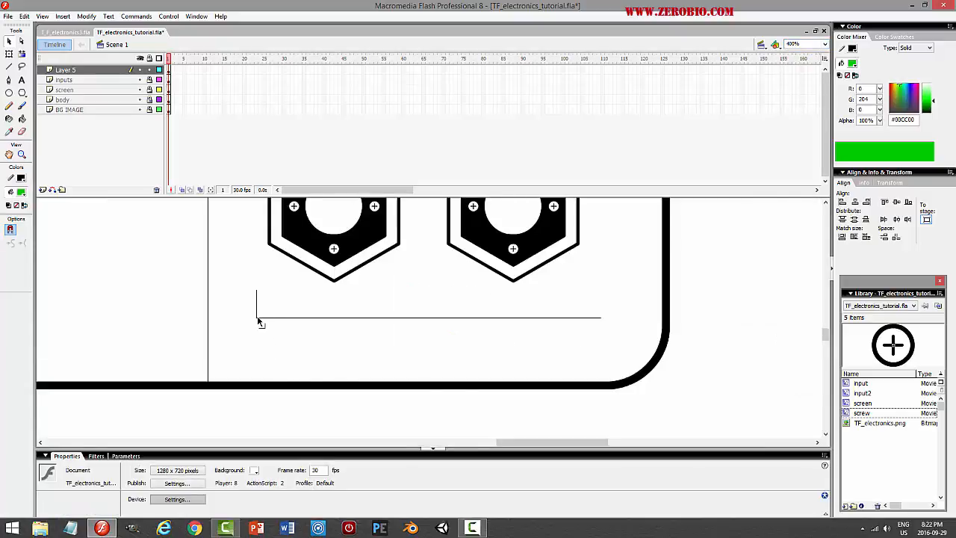
left_click_drag(257, 319, 605, 314)
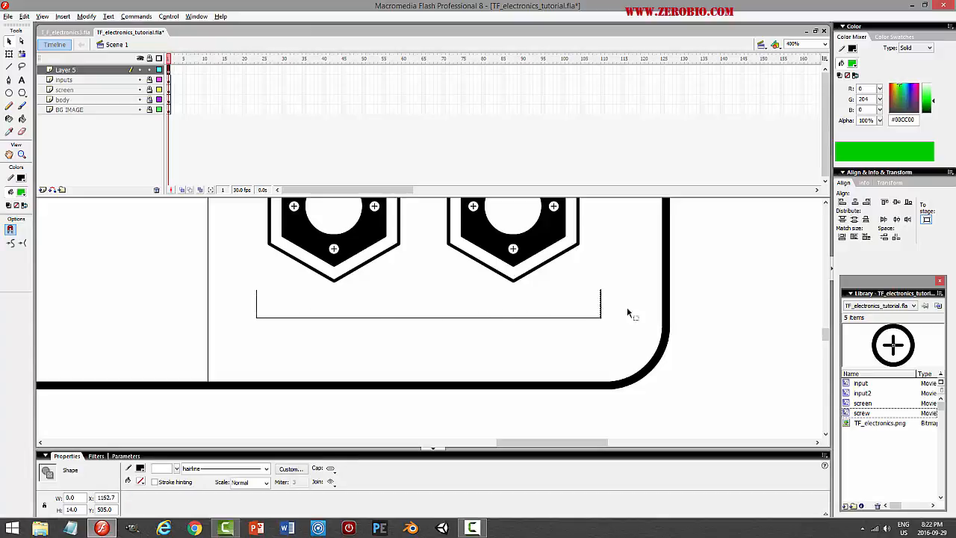
left_click(712, 311)
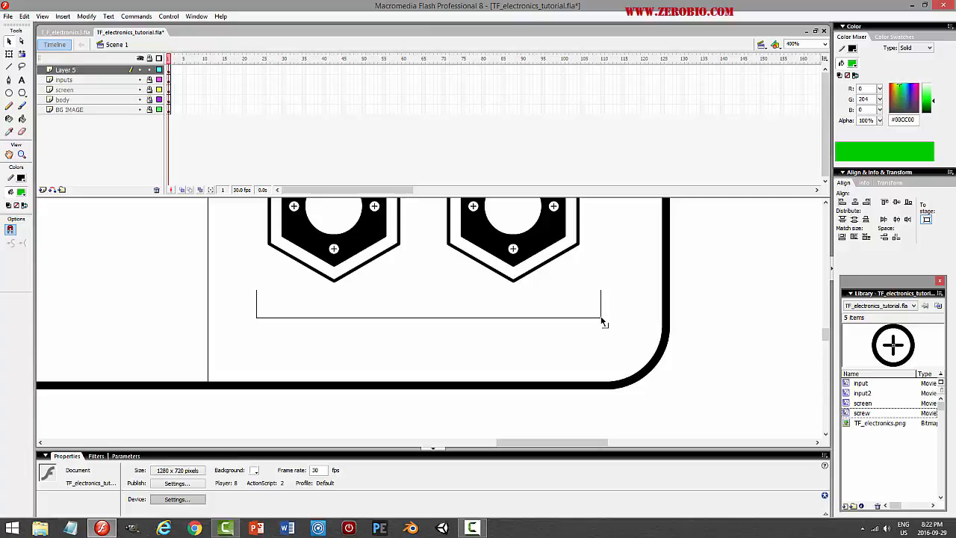
left_click_drag(601, 317, 602, 318)
Nudge the whole bracket on Layer 5 slightly upward, closer to the input jacks
left_click(116, 71)
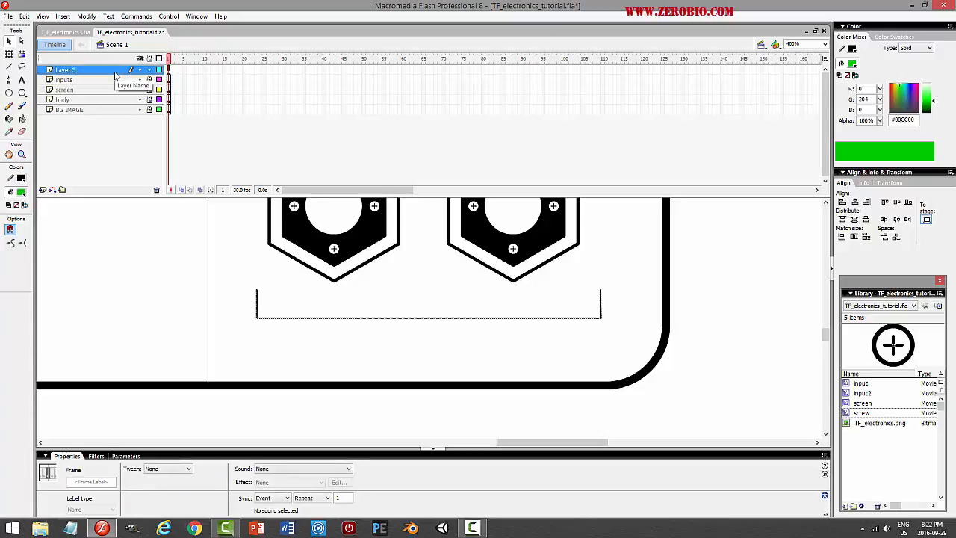
key("Up")
key("Up")
key("Up")
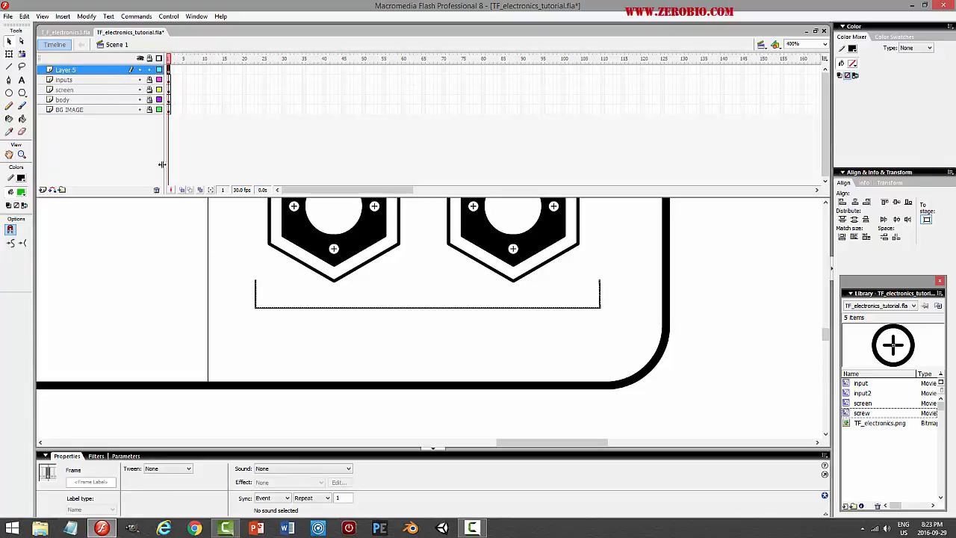
Add a black static text label L in Arial Black, size 10, under the left part of the bracket
left_click(22, 80)
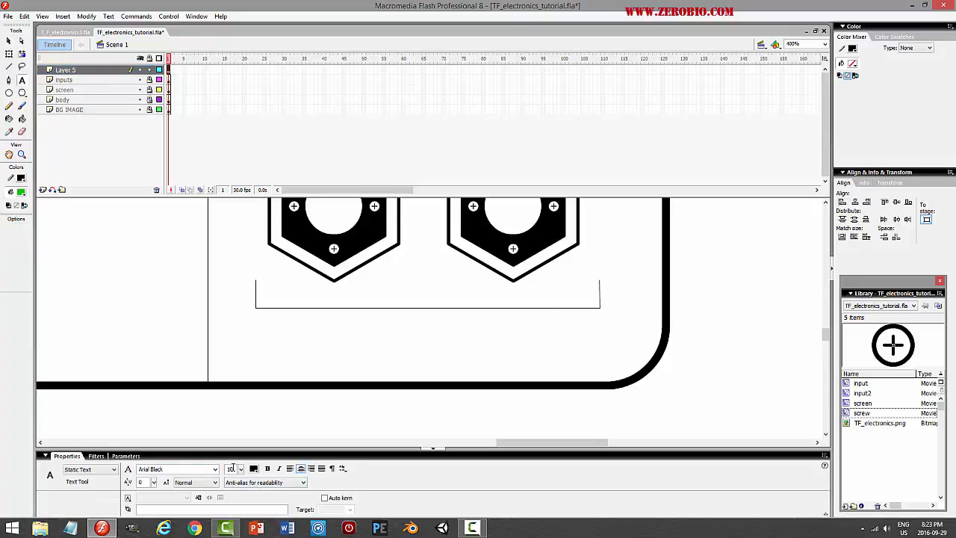
left_click_drag(264, 300, 335, 336)
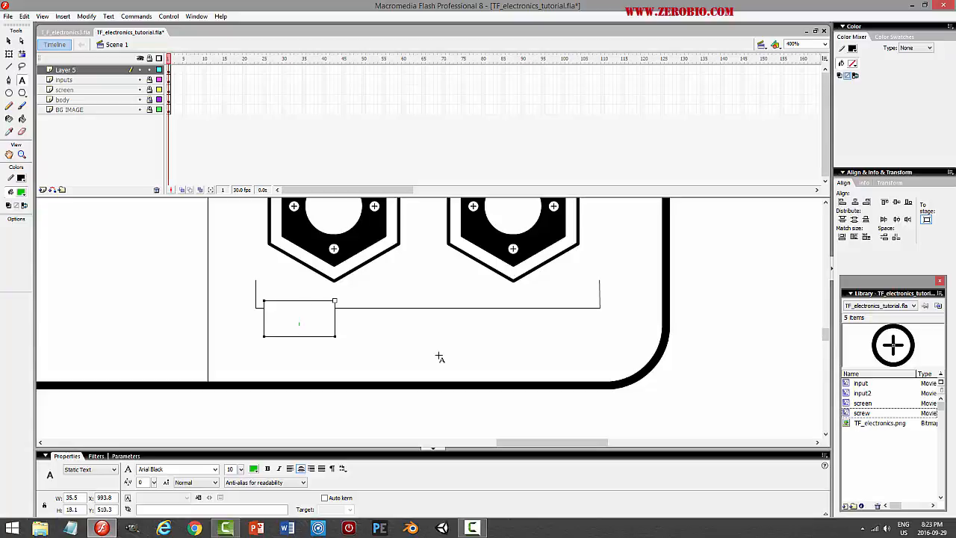
double_click(278, 325)
left_click(253, 468)
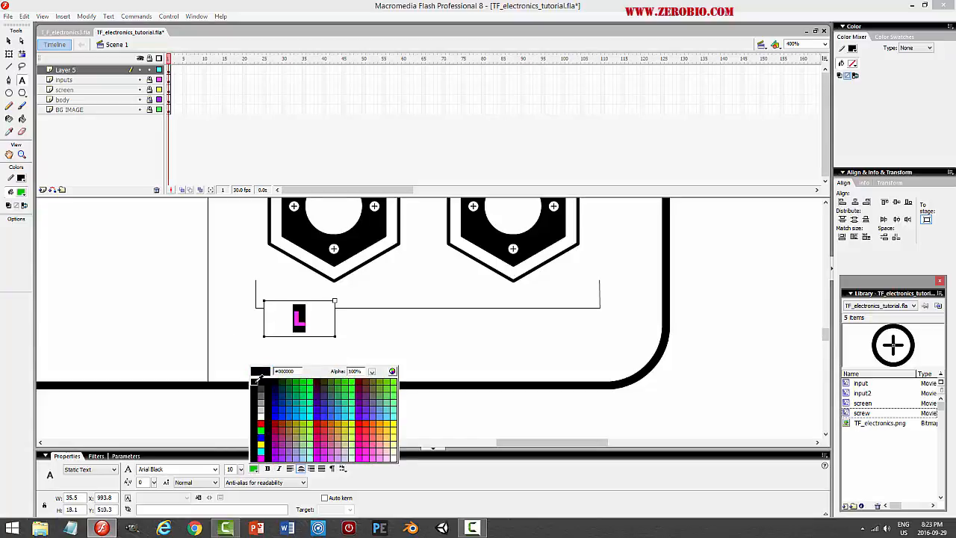
left_click(260, 382)
left_click(10, 41)
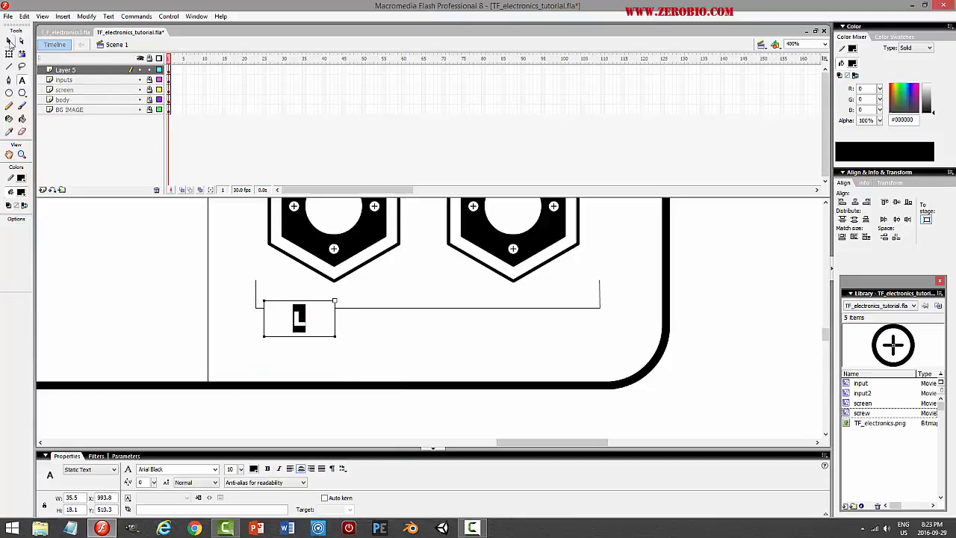
Place a copy of the L label under the right-hand jack at about X 1116.5, Y 513, and change its text to R
left_click_drag(298, 322, 544, 351)
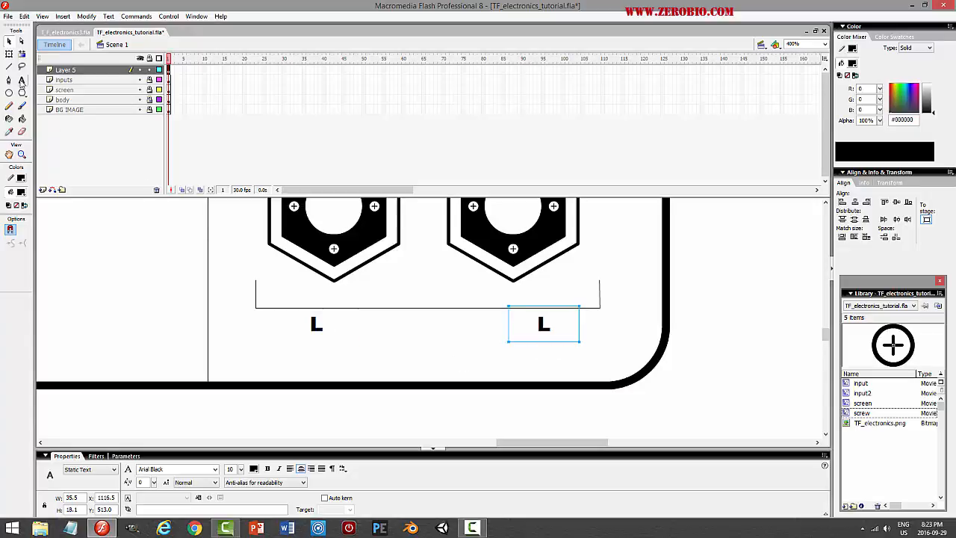
left_click(21, 81)
double_click(551, 331)
type("R")
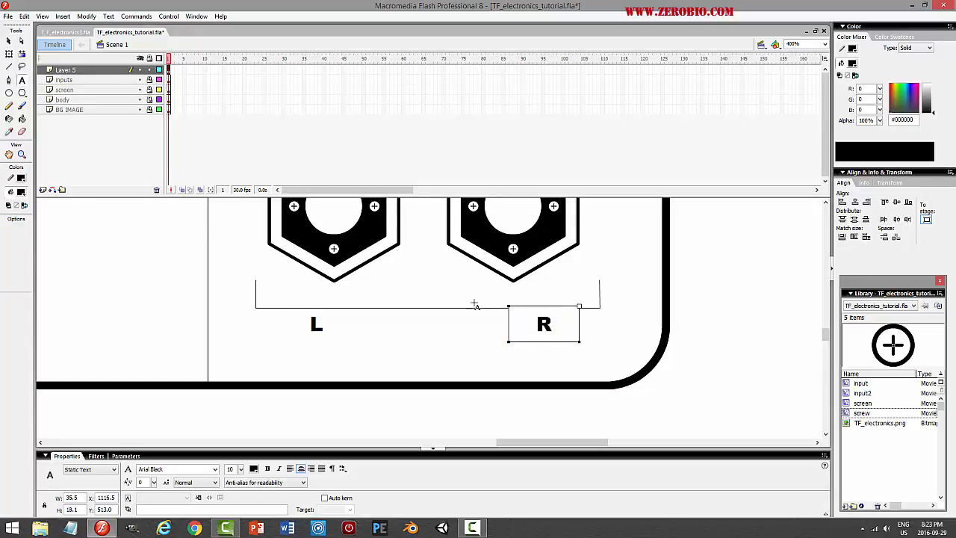
left_click(9, 42)
left_click(711, 274)
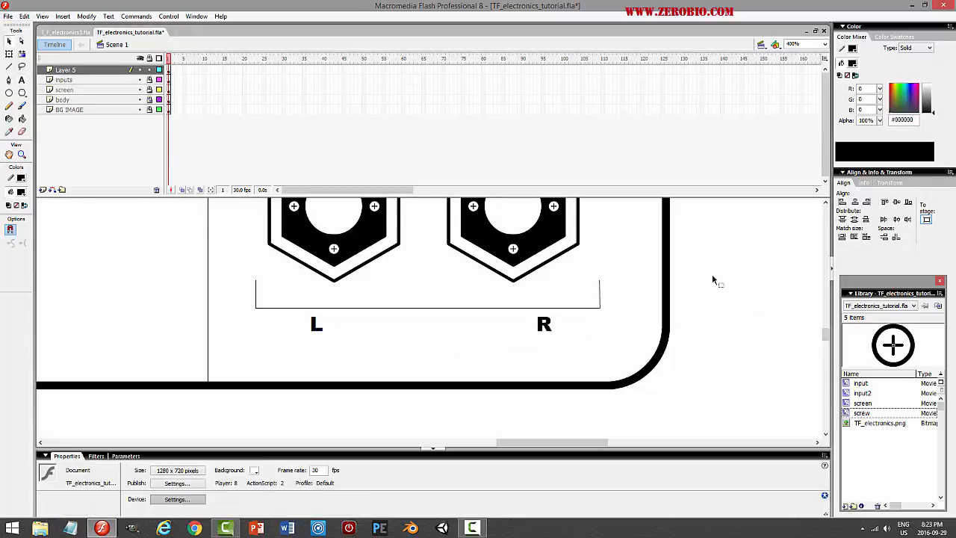
Test the movie to check the bracket and the L and R labels beneath the input jacks
key("ctrl+Return")
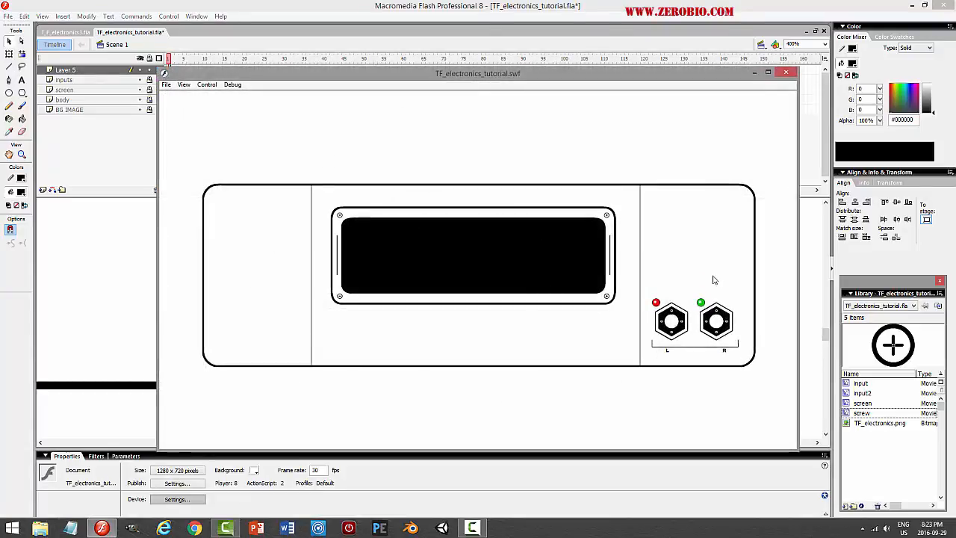
left_click(786, 73)
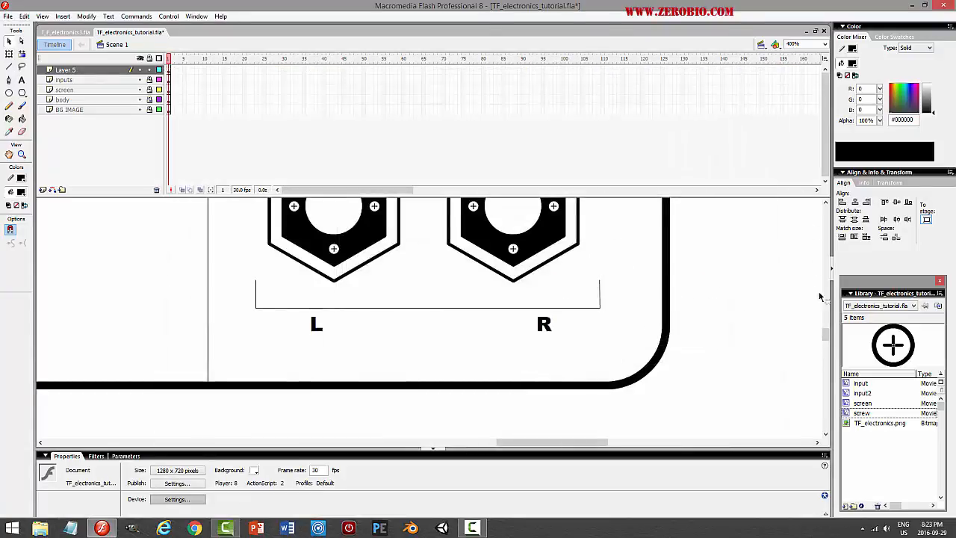
mouse_move(828, 339)
left_mouse_down()
mouse_move(838, 278)
mouse_move(839, 344)
left_mouse_up()
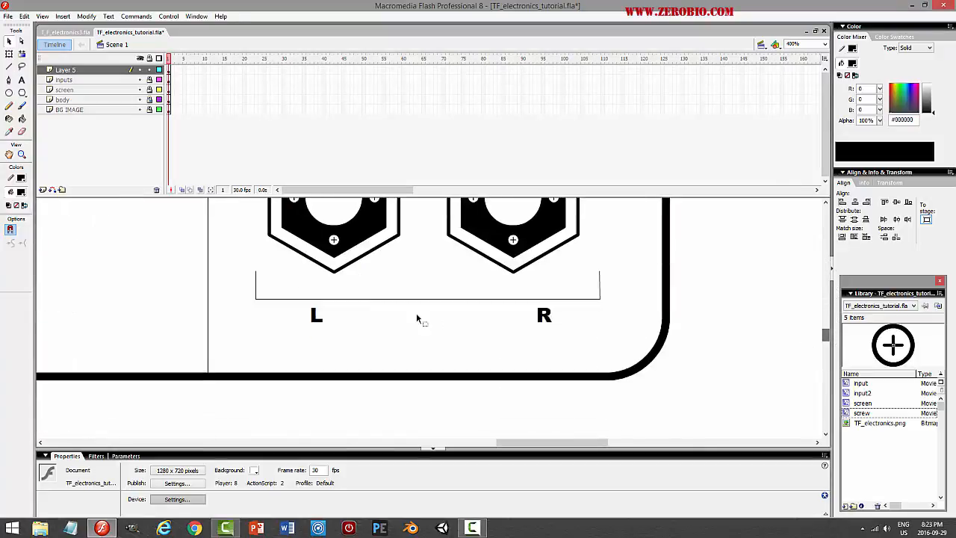
Move the L label from below the bracket to just above the bracket's left end
left_click(317, 319)
left_click_drag(319, 321, 261, 258)
key("Down")
key("Down")
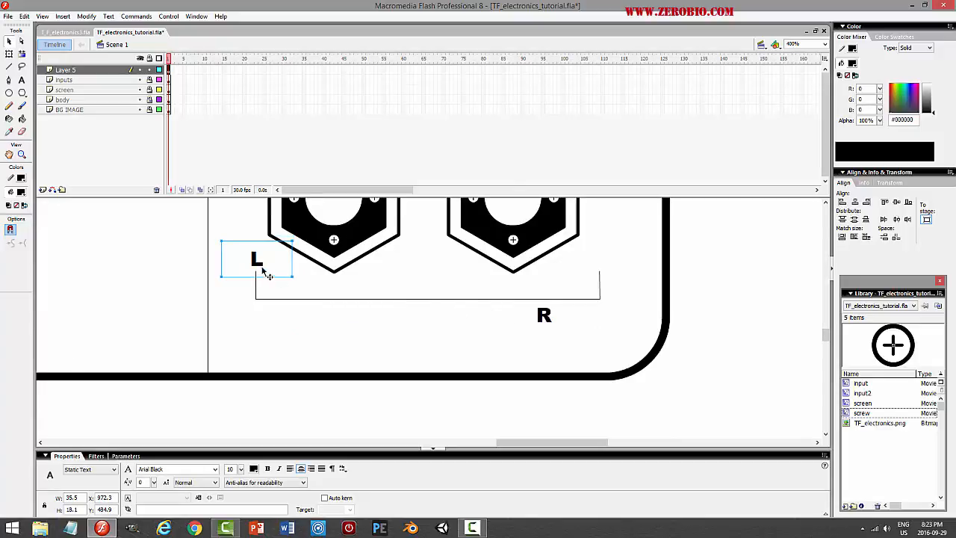
Duplicate the L label above the bracket's right end and change the copy's text to R
left_click_drag(257, 265, 602, 279)
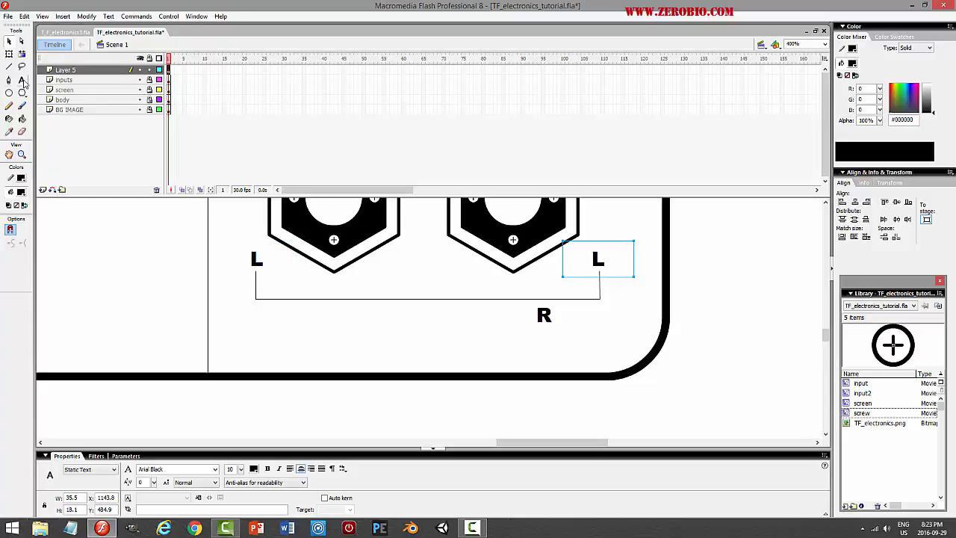
left_click(21, 80)
double_click(613, 261)
type("R")
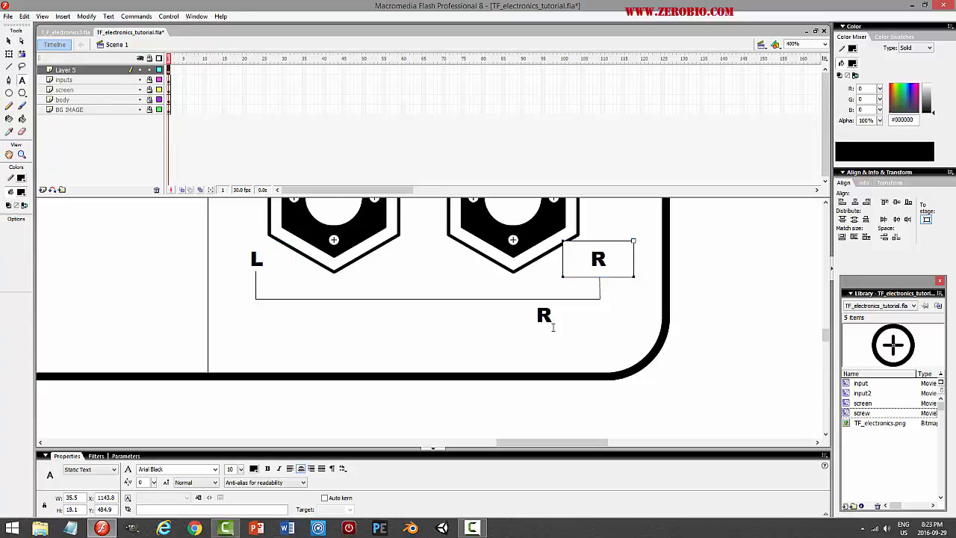
Delete the leftover R label below the bracket, and test the movie to check the label placement
left_click(552, 324)
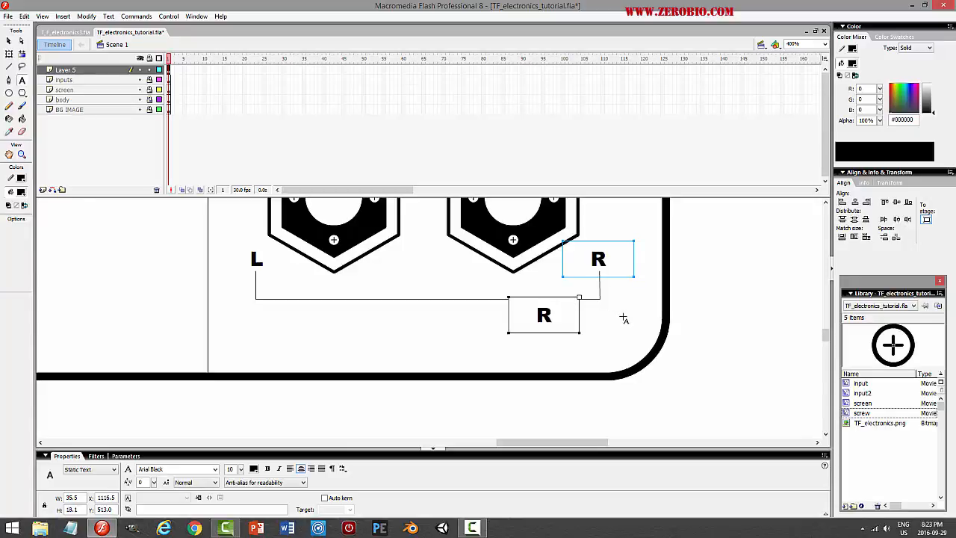
left_click(9, 41)
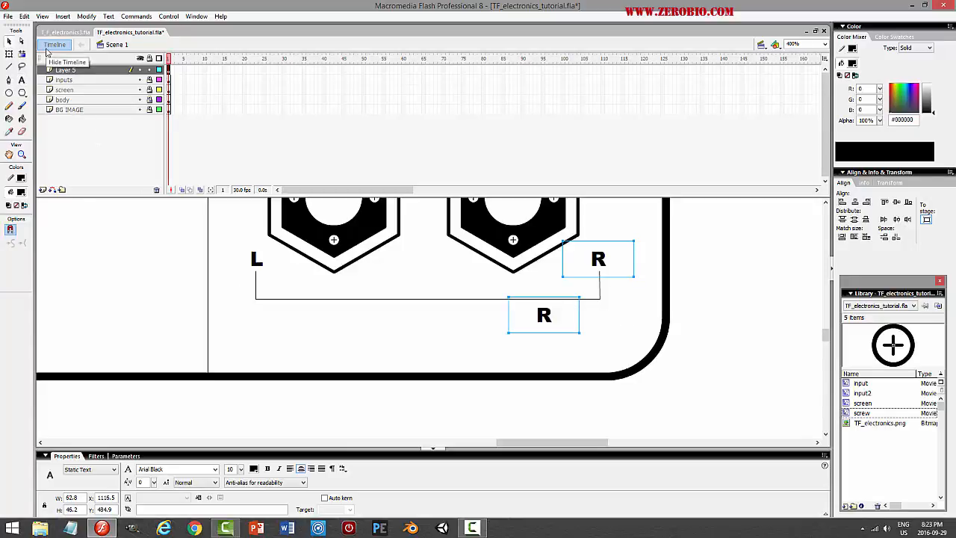
left_click(599, 258, "shift")
key("Delete")
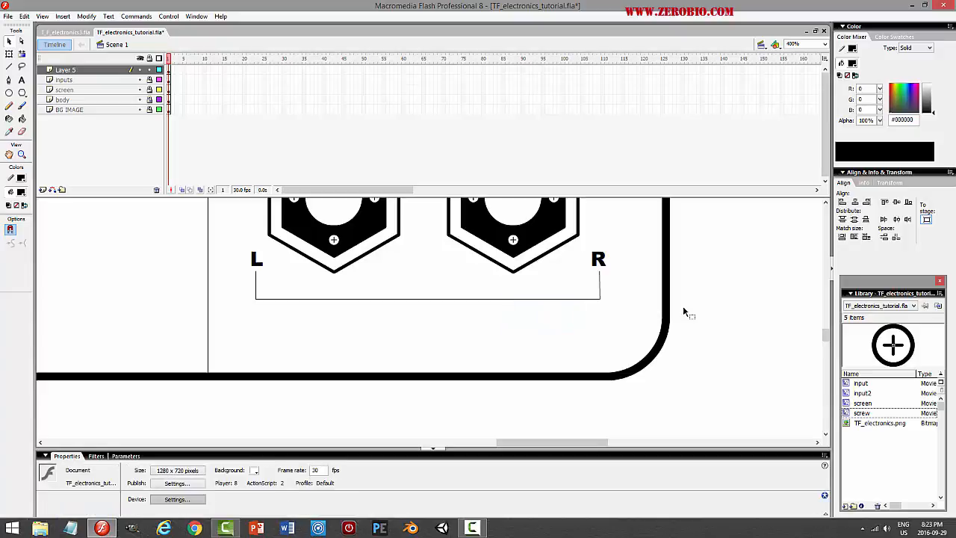
key("ctrl+Return")
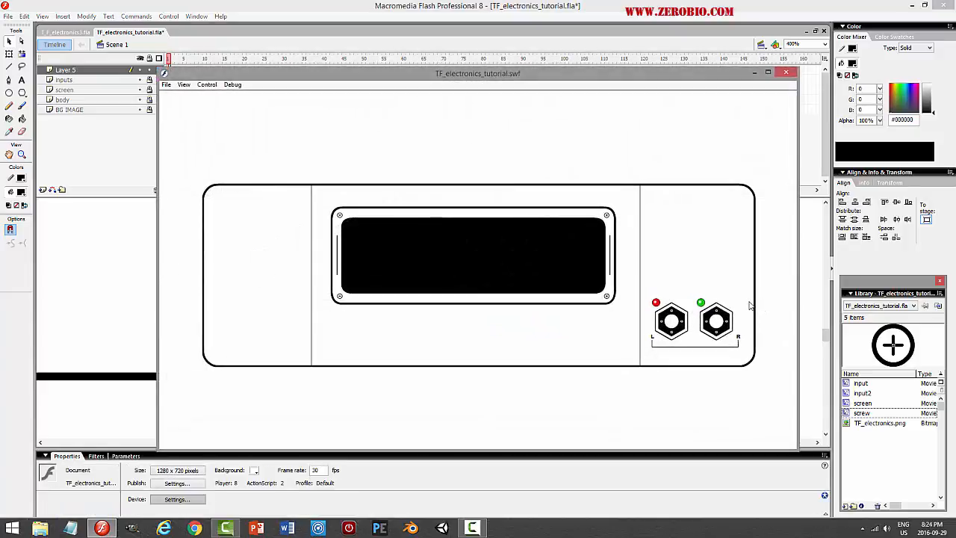
left_click(786, 73)
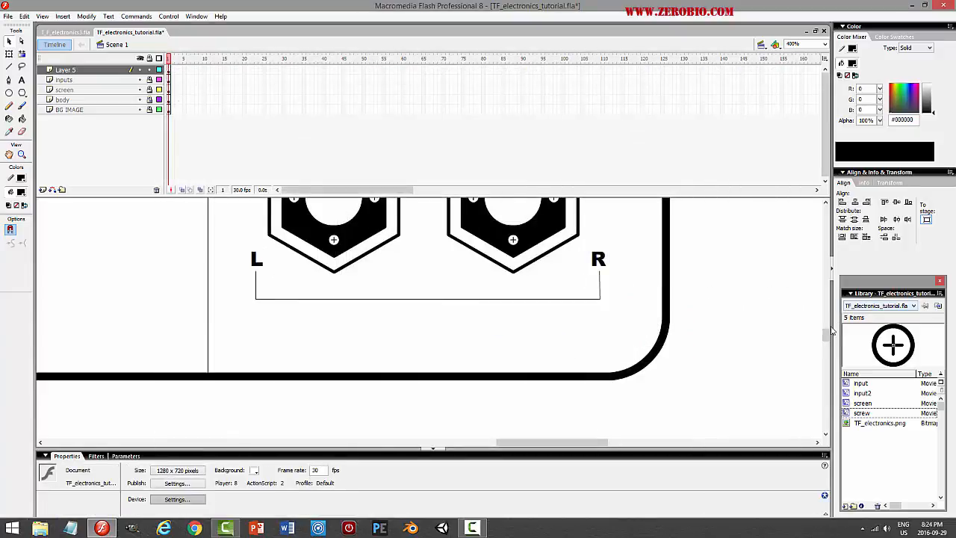
Duplicate the L label centred below the bracket and change the copy's text to INPUTS
left_click_drag(831, 331, 852, 333)
left_click(261, 352)
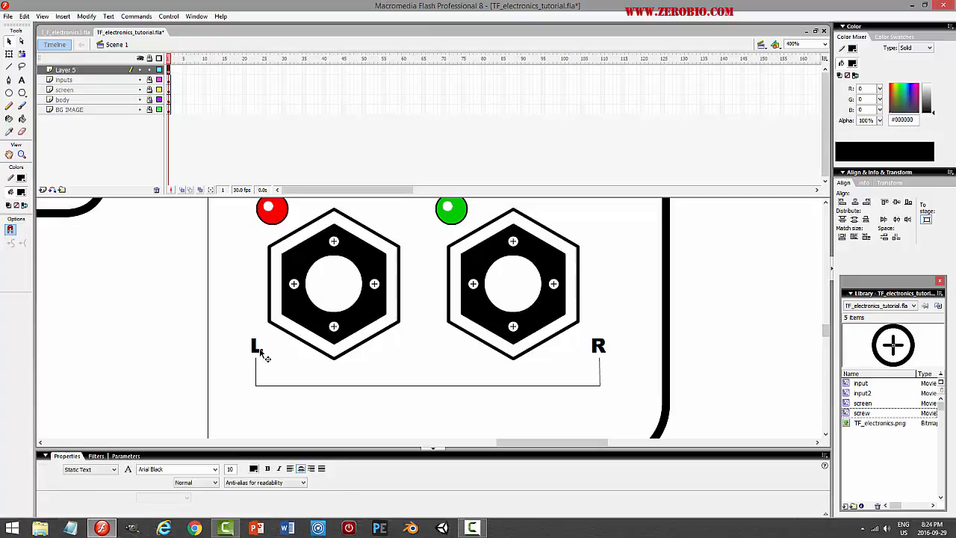
left_click_drag(260, 352, 436, 394)
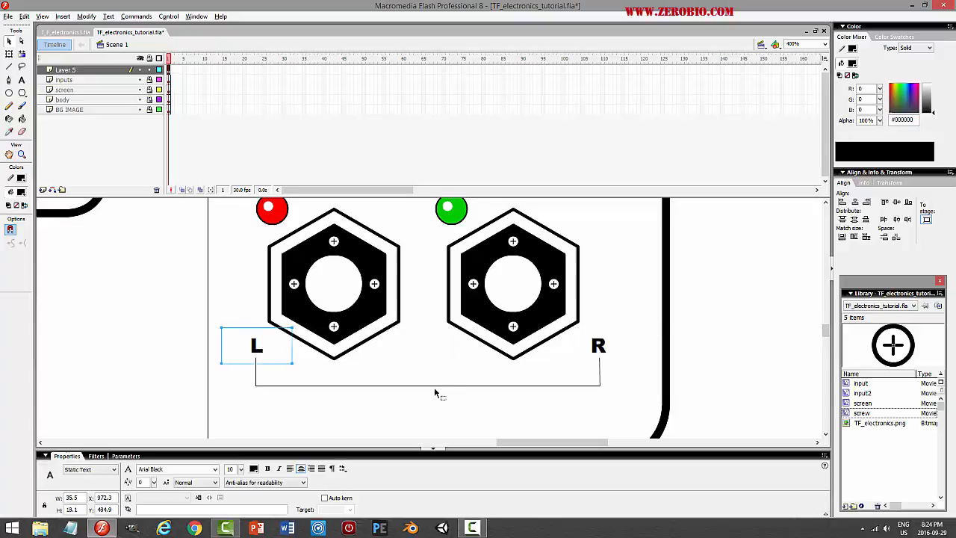
left_click_drag(427, 361, 425, 414)
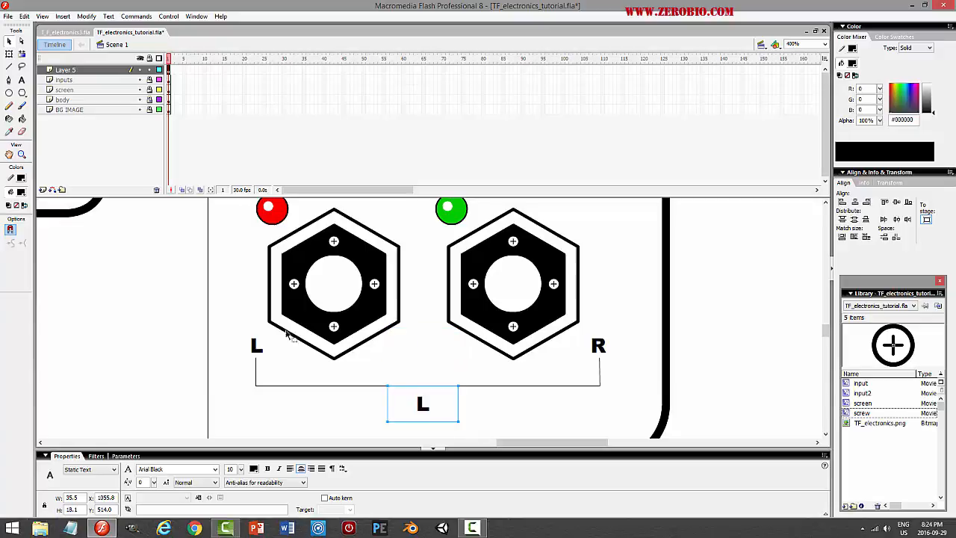
left_click(22, 81)
double_click(435, 407)
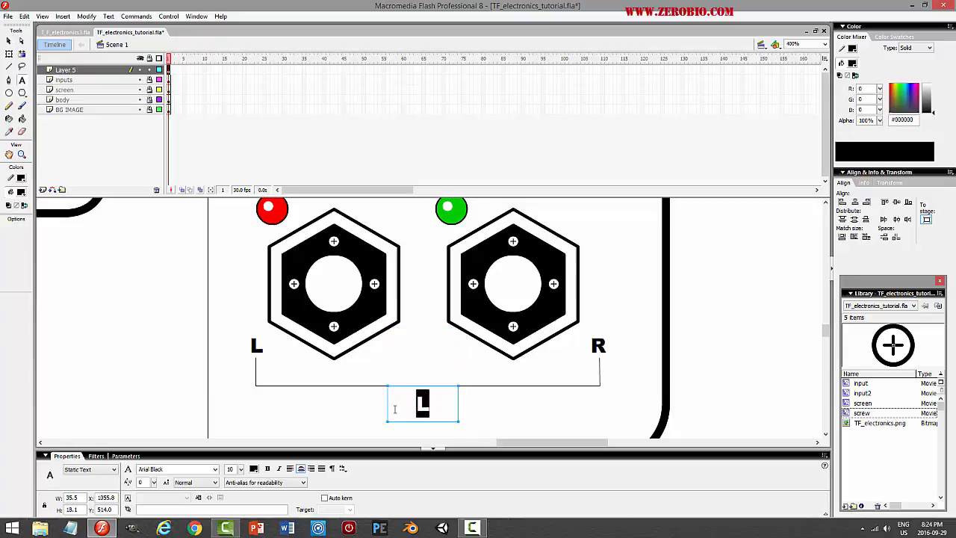
type("INPUTS")
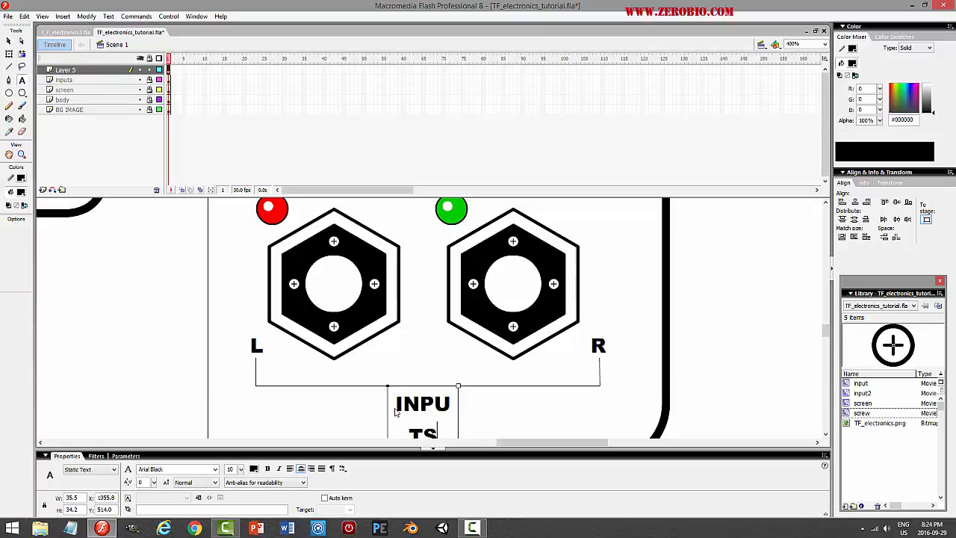
Widen the INPUTS text box on both sides to about 49.5 pixels so the word fits on one line
left_click_drag(459, 385, 478, 386)
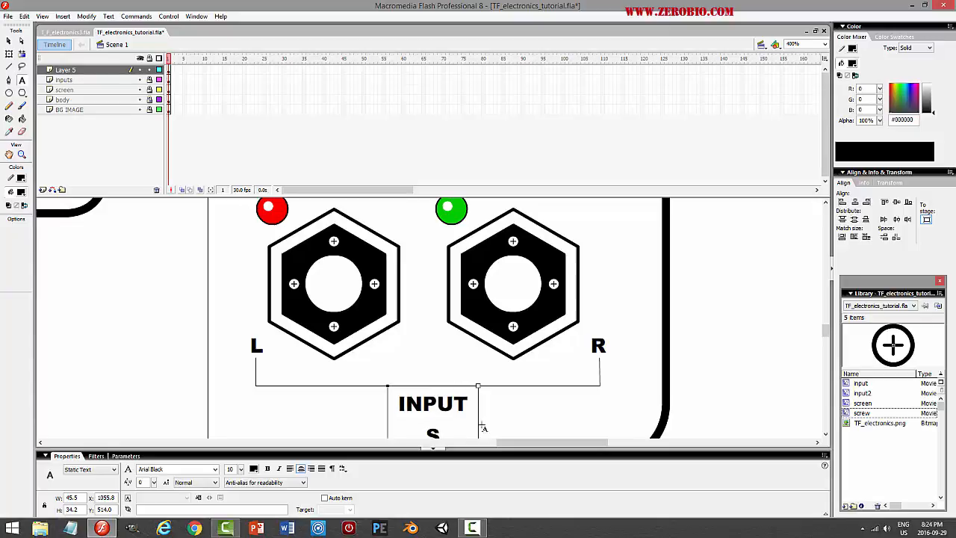
left_click_drag(386, 385, 380, 386)
left_click(9, 41)
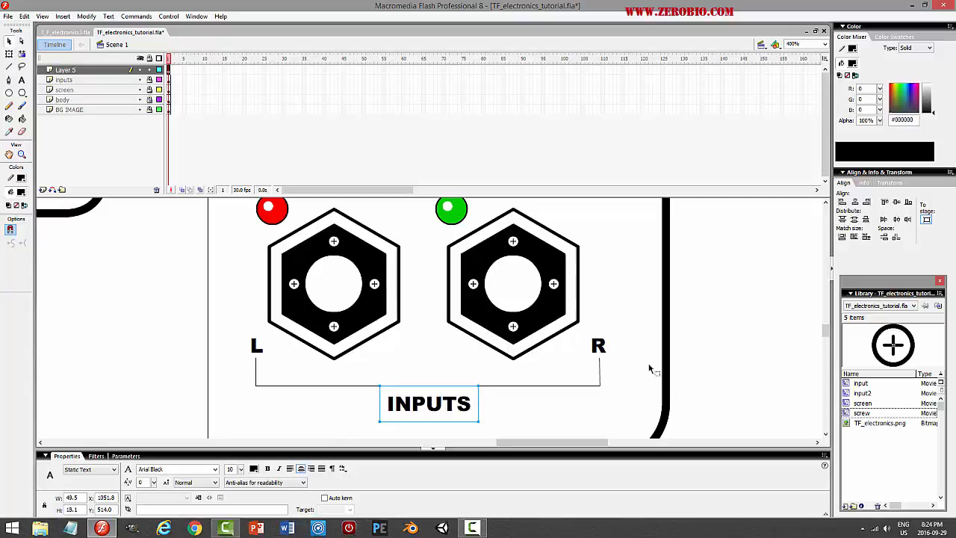
left_click(714, 343)
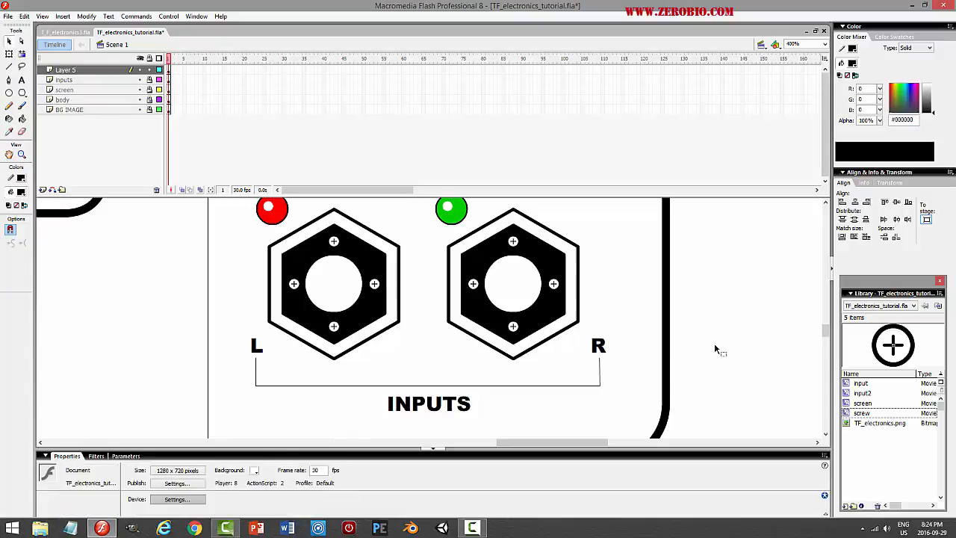
left_click(441, 404)
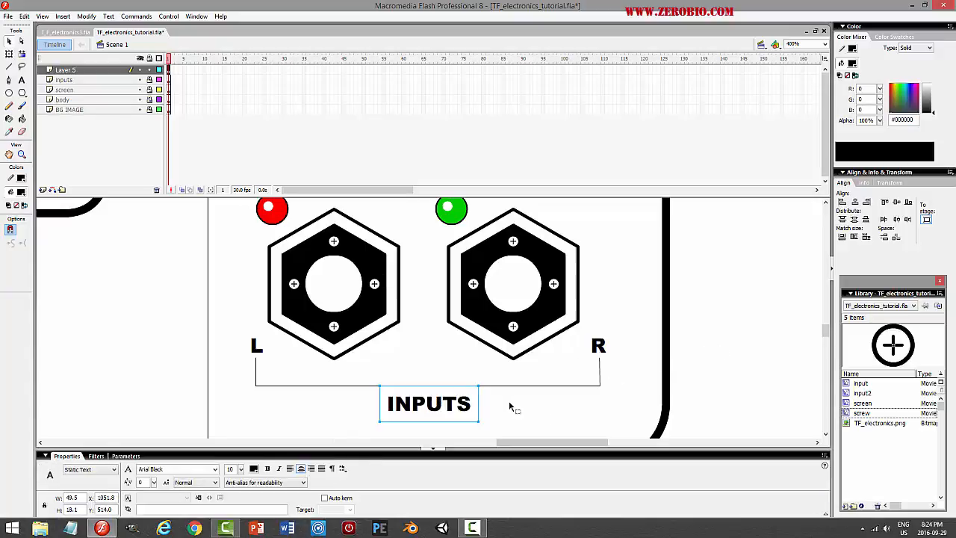
left_click(569, 422)
Convert all the labels and bracket lines on Layer 5 to a movie clip symbol named input_text
left_click(88, 70)
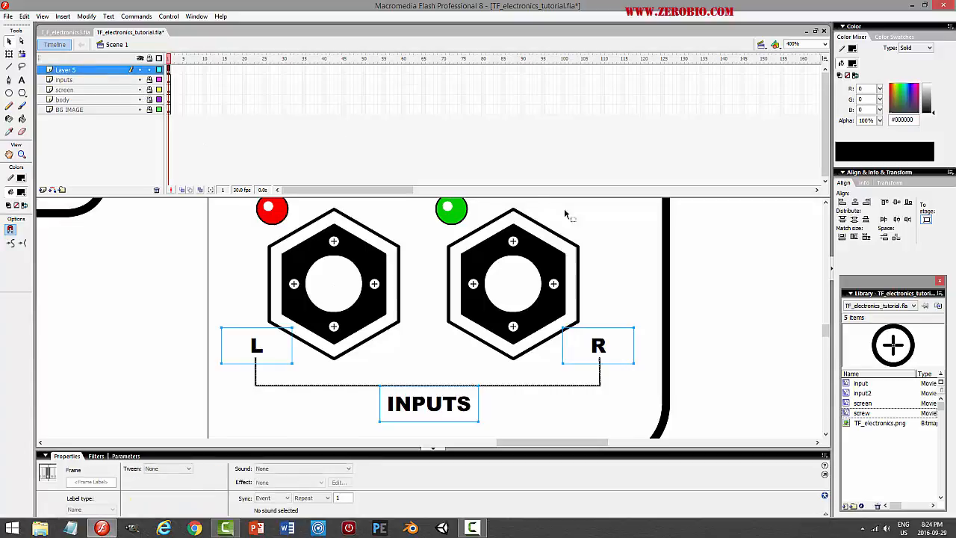
left_click(86, 15)
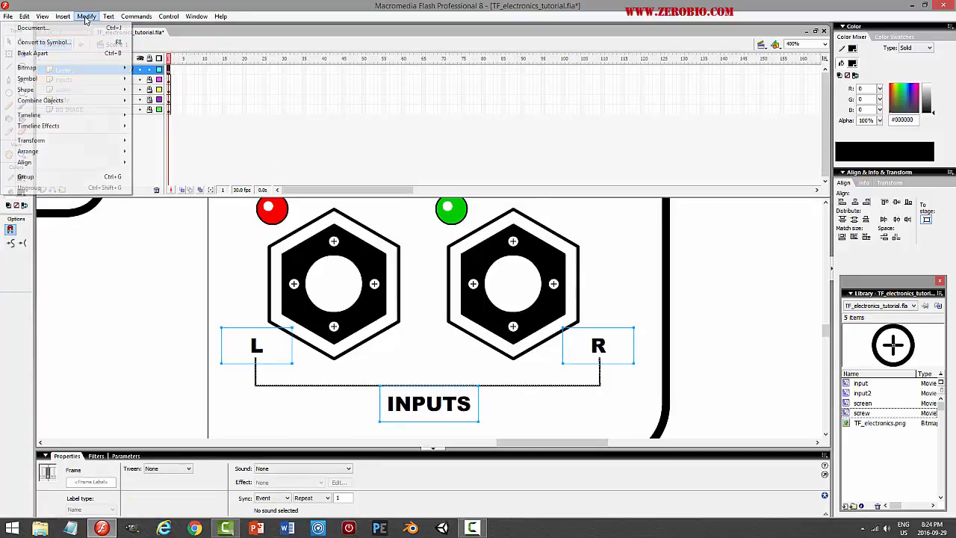
left_click(80, 43)
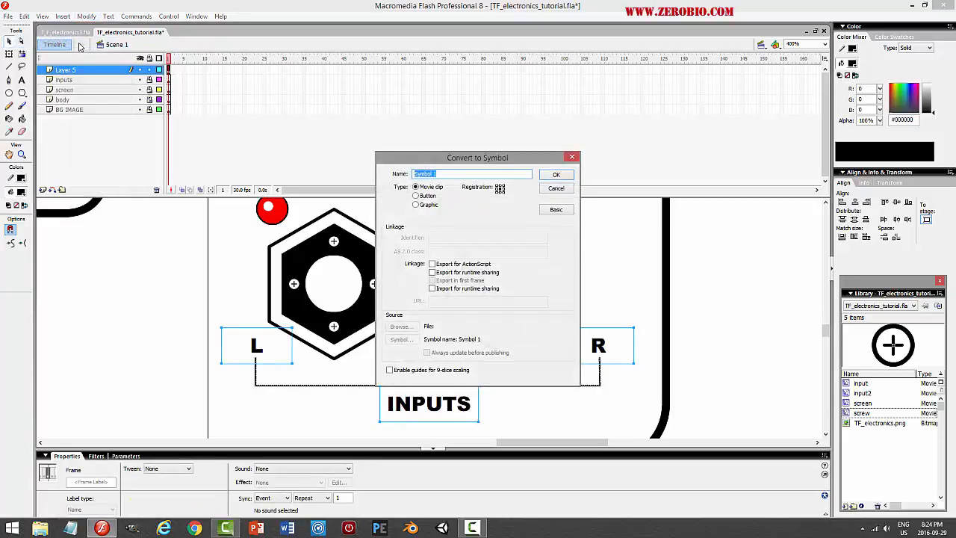
type("input_text")
key("Return")
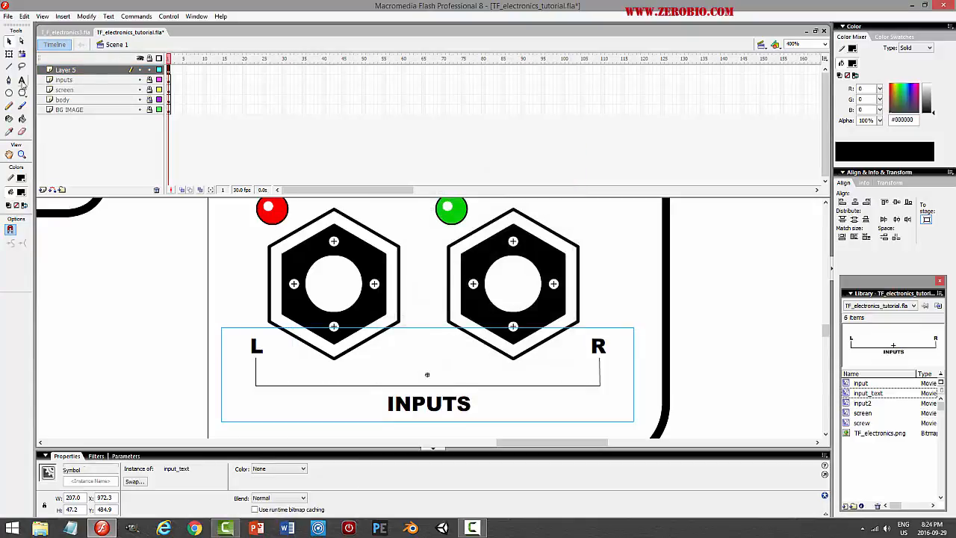
Cut the input_text clip from Layer 5 and paste it in place on the unlocked inputs layer
left_click(97, 70)
left_click(24, 15)
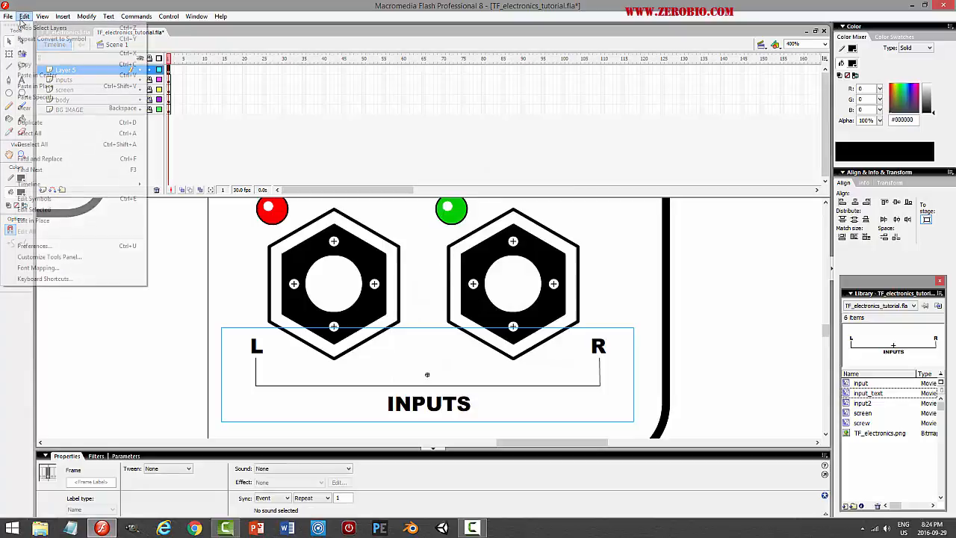
left_click(29, 53)
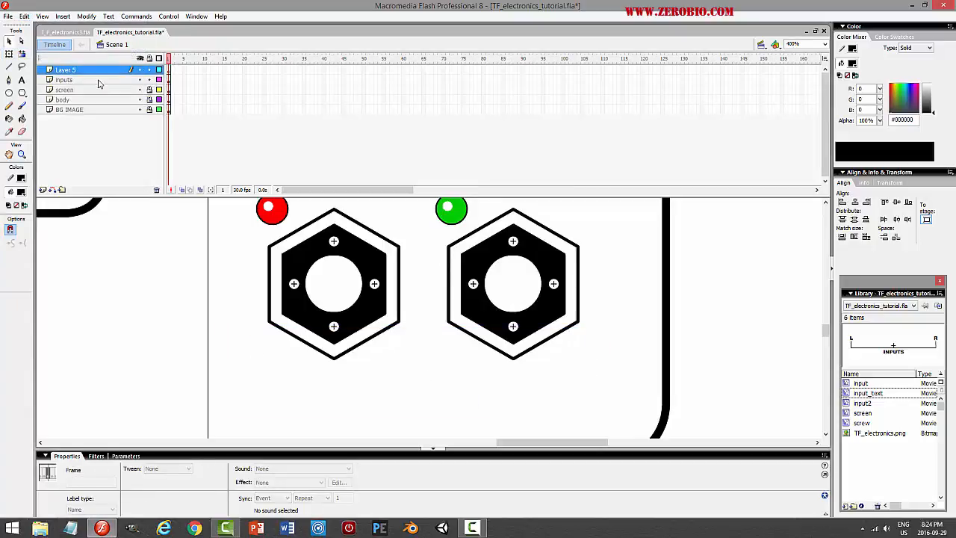
left_click(97, 80)
left_click(24, 15)
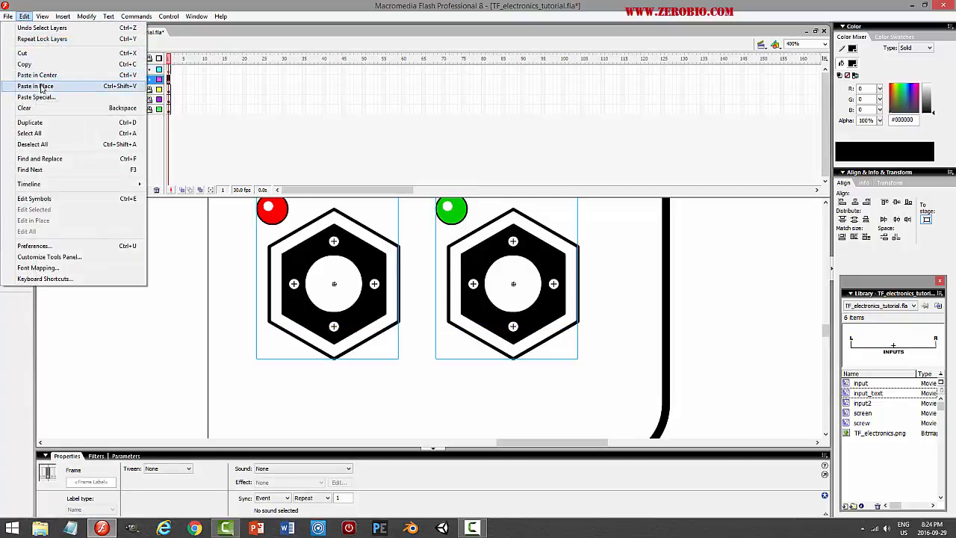
left_click(41, 87)
left_click(197, 133)
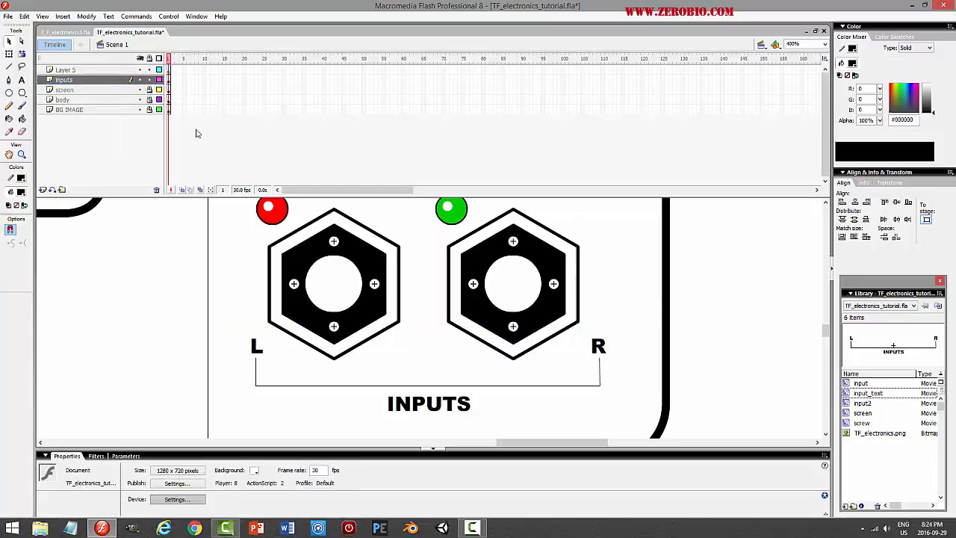
Lock the inputs layer, save the file, and test the movie to check the finished input labels
left_click(150, 80)
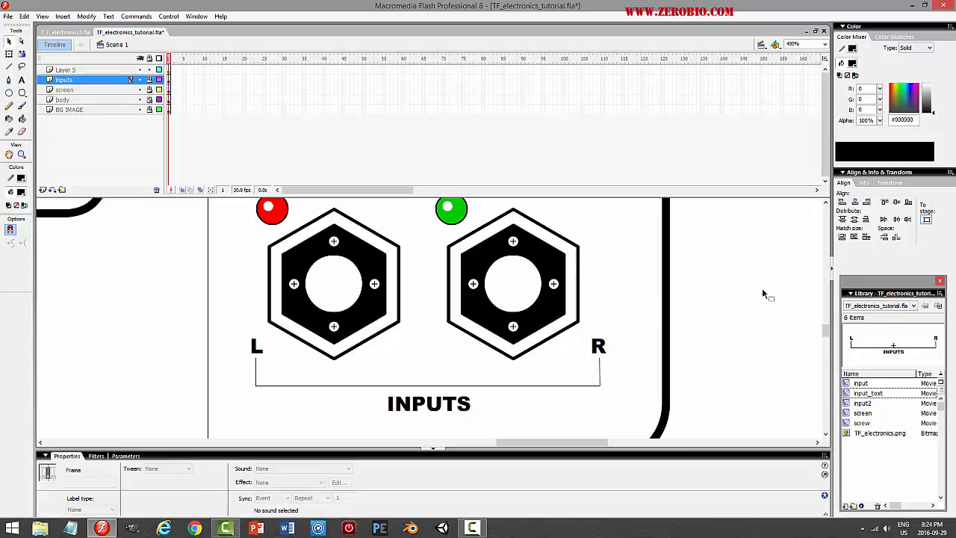
key("ctrl+s")
key("ctrl+Return")
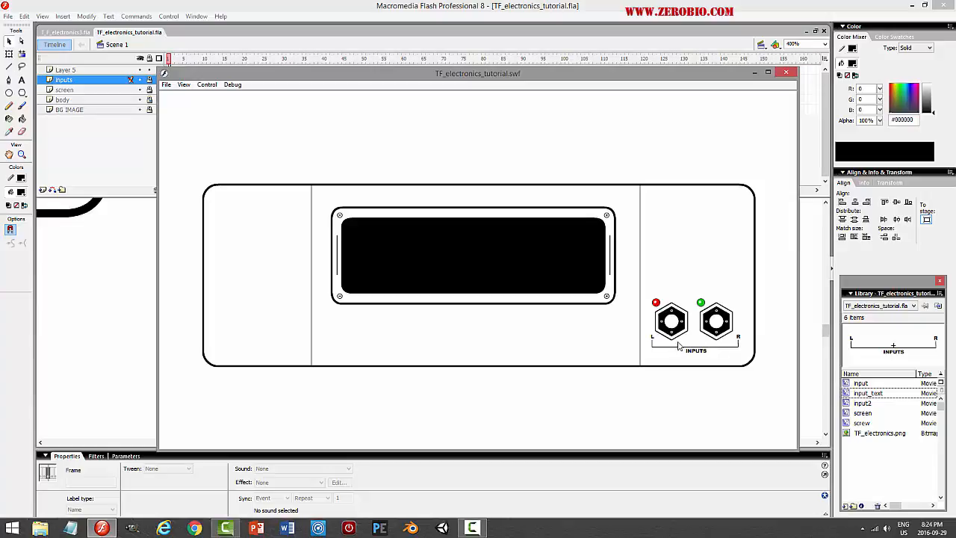
left_click(786, 73)
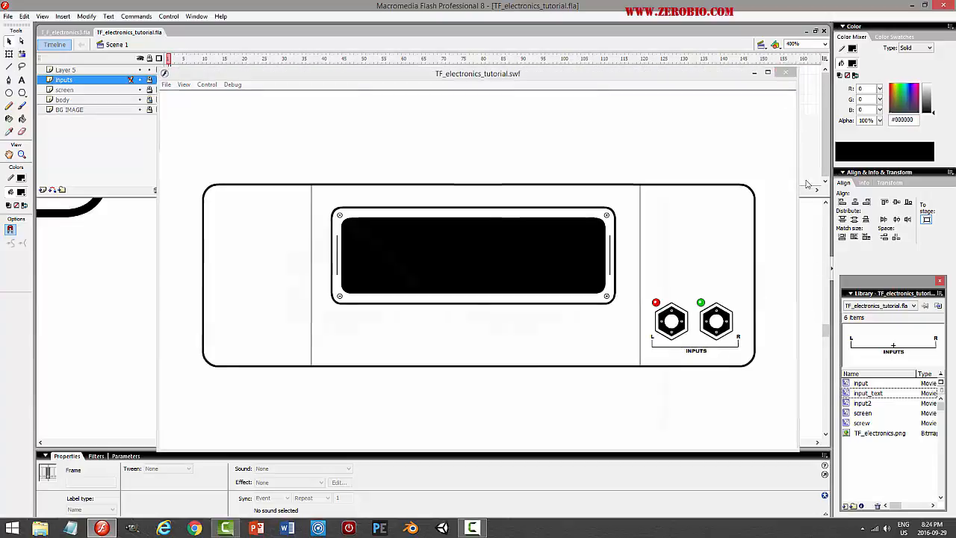
Unlock the inputs layer and open the input_text clip for editing in place
mouse_move(827, 327)
left_mouse_down()
mouse_move(826, 266)
mouse_move(829, 340)
left_mouse_up()
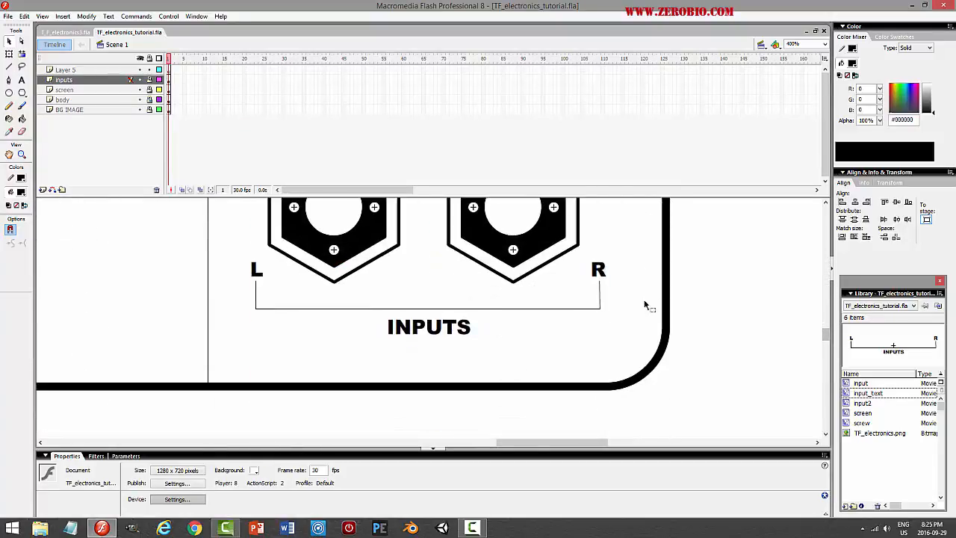
left_click(138, 79)
left_click(260, 277)
left_click(319, 300)
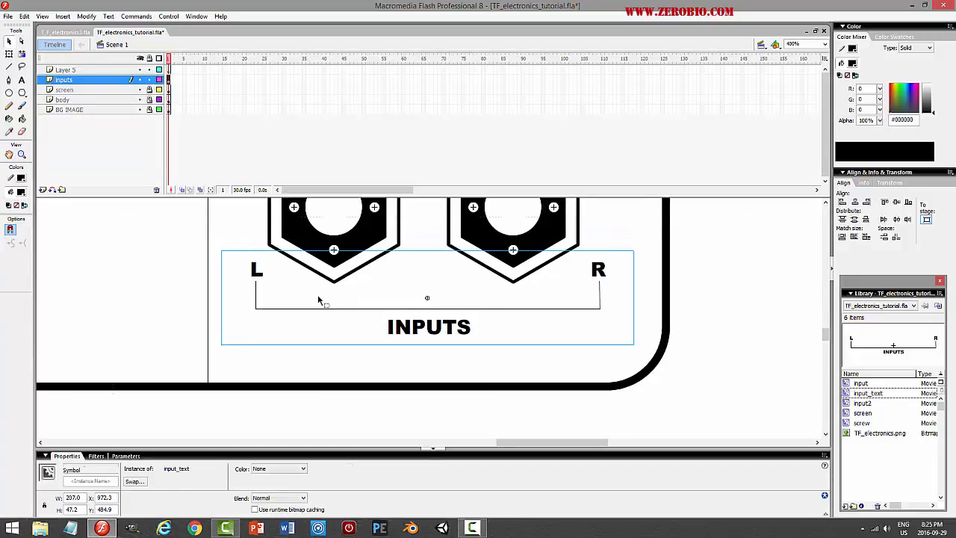
double_click(319, 301)
left_click(293, 303)
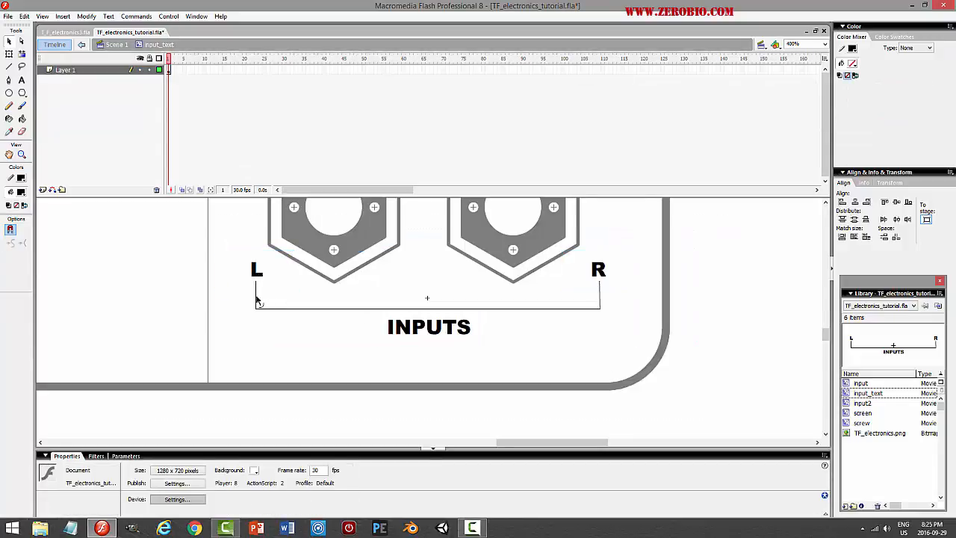
Nudge the L label together with the bracket's left vertical line about 8 pixels to the right
left_click(257, 300)
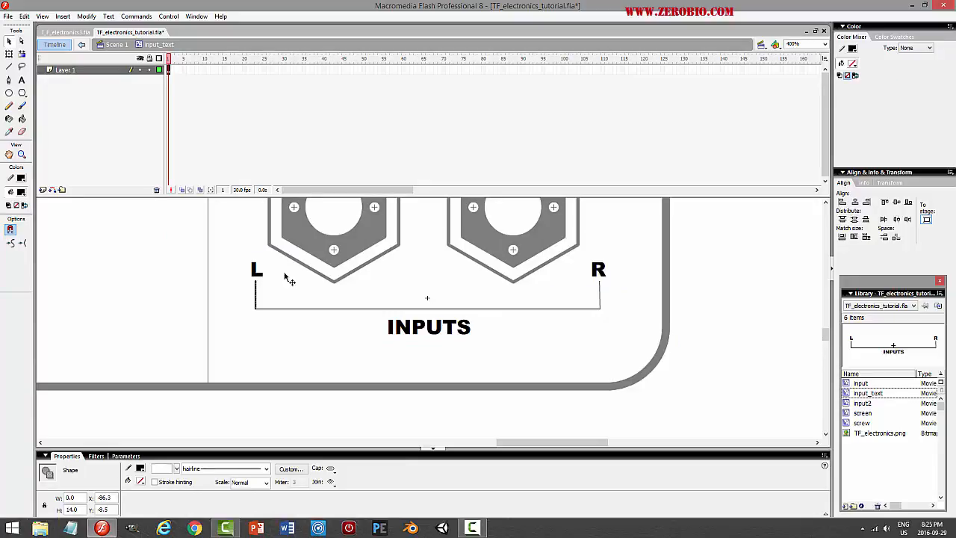
left_click(285, 278, "shift")
key("Right")
key("Right")
key("Right")
key("Right")
key("Right")
key("Right")
key("Right")
key("Right")
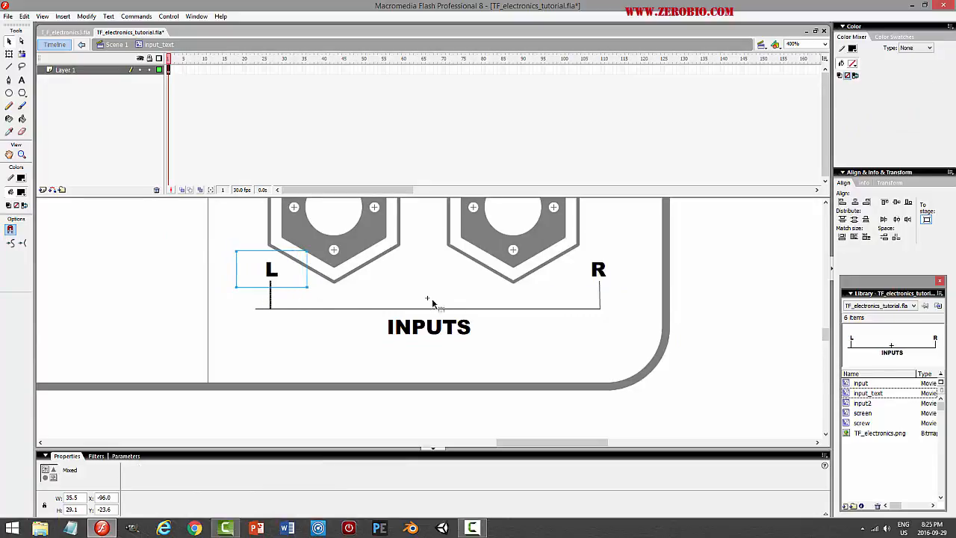
Delete the piece of the bracket's horizontal line that overhangs the left vertical line
left_click(253, 330)
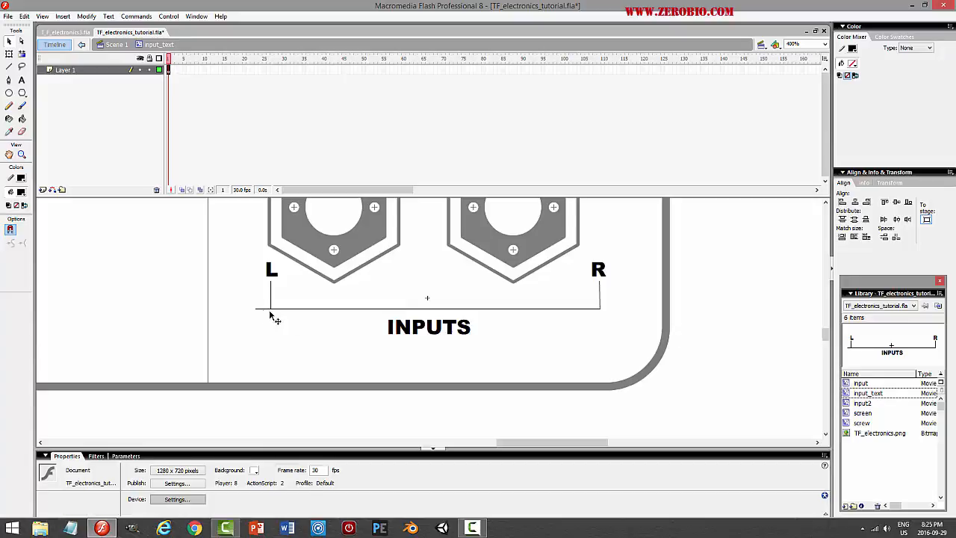
left_click(262, 308)
key("Delete")
Nudge the R label together with the bracket's right vertical line about 10 pixels to the left
left_click(600, 273)
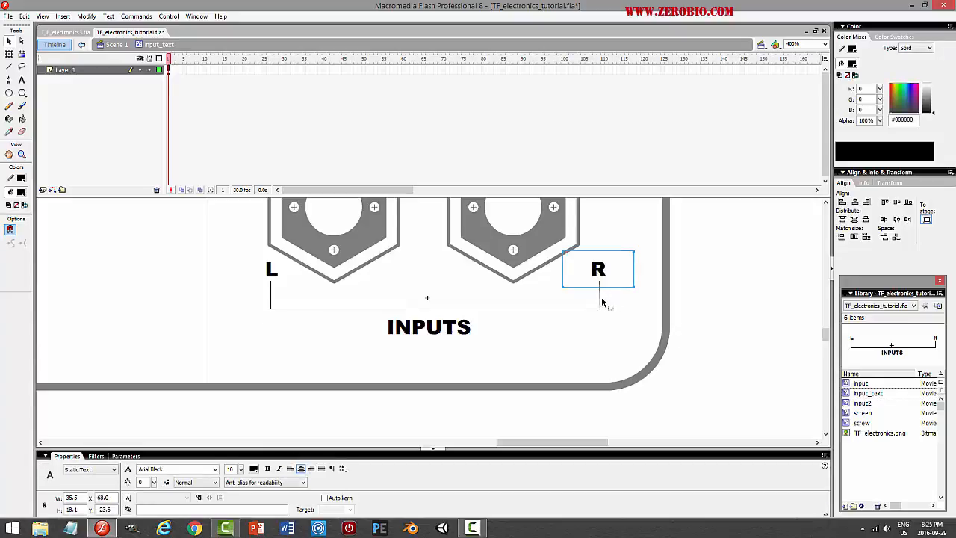
left_click(600, 299, "shift")
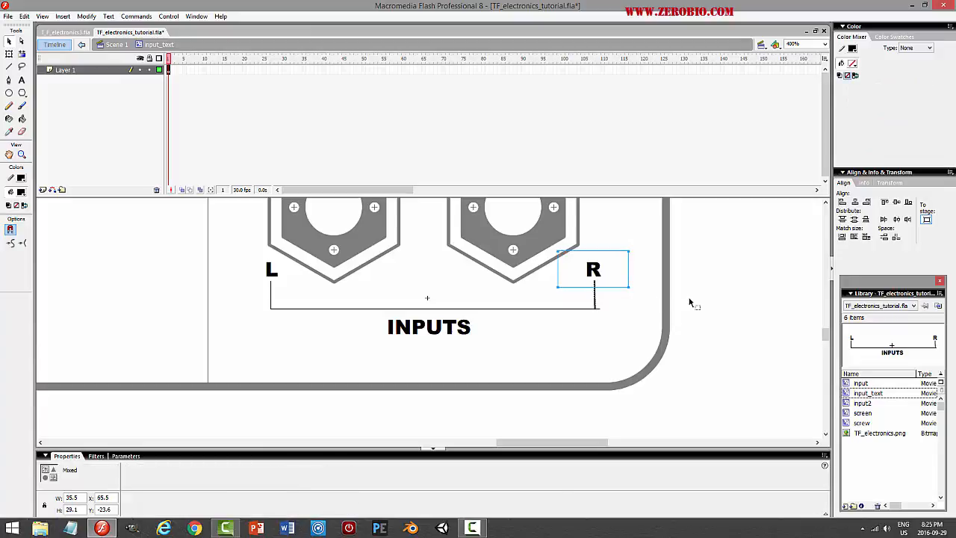
key("Left")
key("Left")
key("Left")
key("Left")
key("Left")
key("Left")
key("Left")
key("Left")
key("Left")
key("Left")
key("Left")
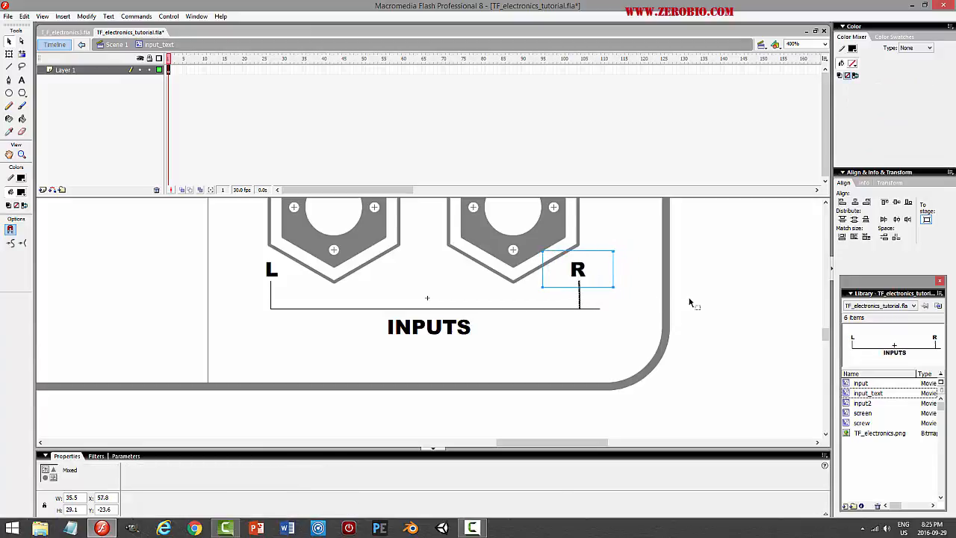
Delete the piece of the bracket's horizontal line that overhangs the right vertical line
left_click(633, 313)
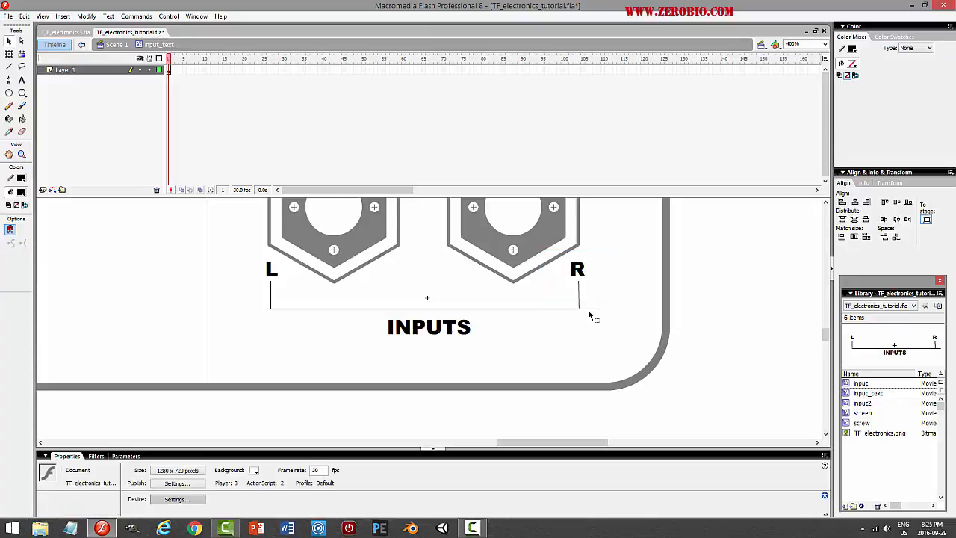
left_click(595, 308)
left_click(651, 322)
Test the movie to check the adjusted bracket, then return to Scene 1 and save the file
key("ctrl+Return")
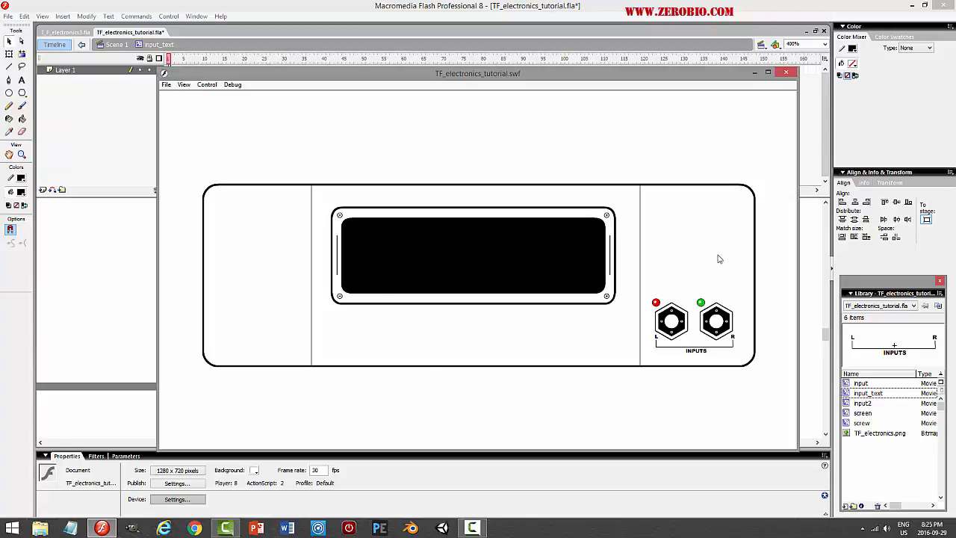
left_click(785, 73)
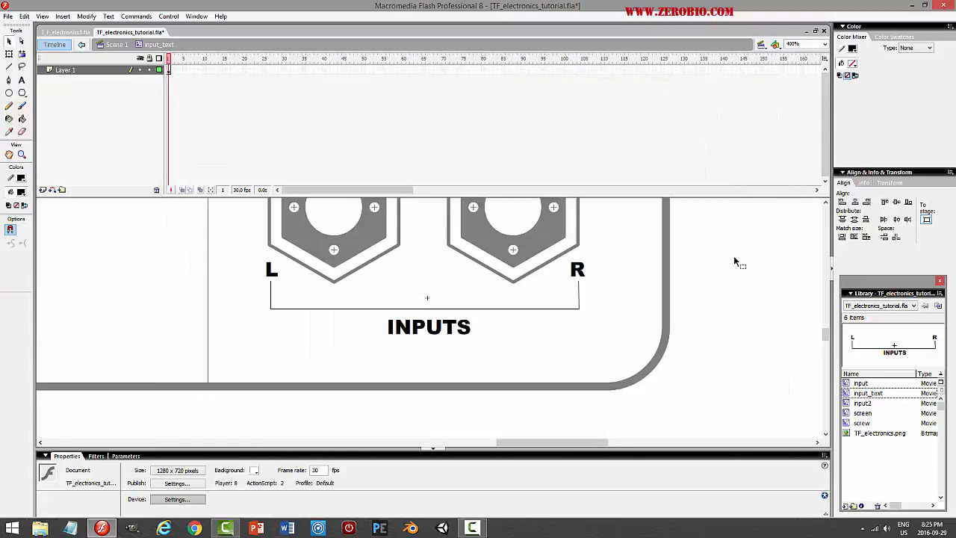
left_click(113, 44)
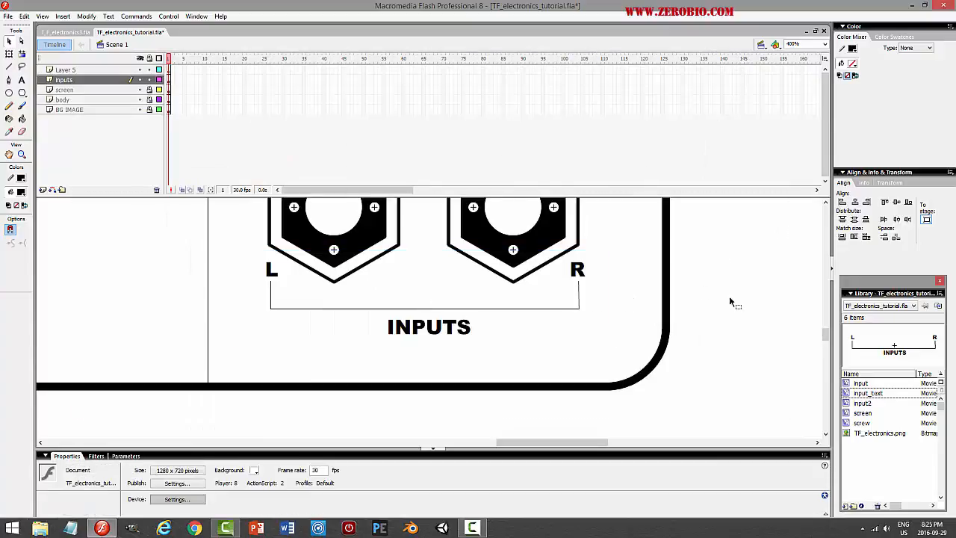
key("ctrl+s")
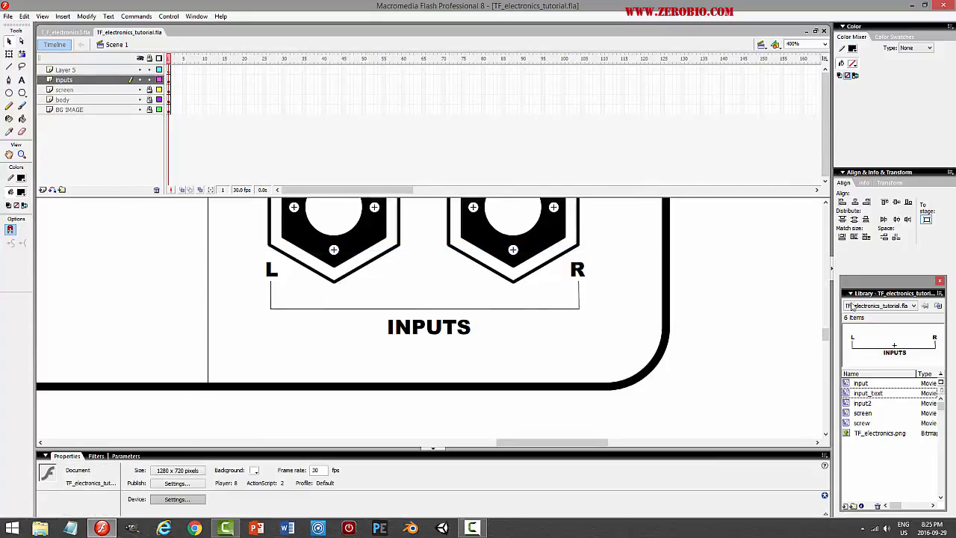
Lock the inputs layer, rename Layer 5 to XLR, and save the file
left_click(825, 44)
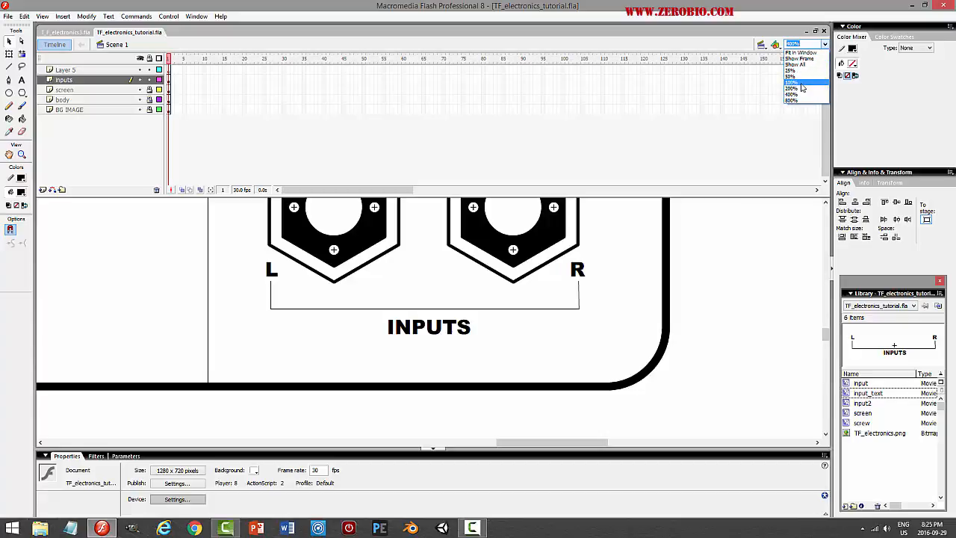
left_click(795, 72)
left_click_drag(826, 332, 827, 271)
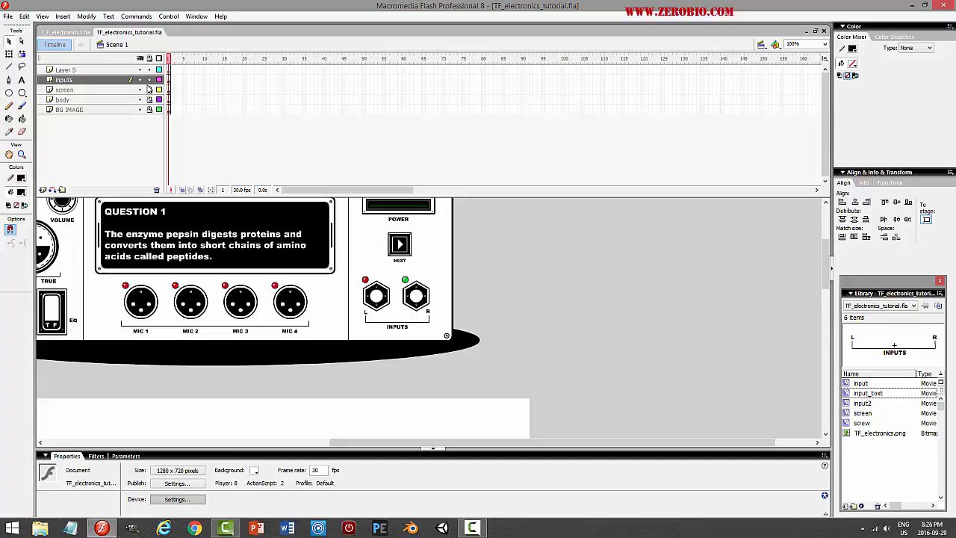
double_click(96, 70)
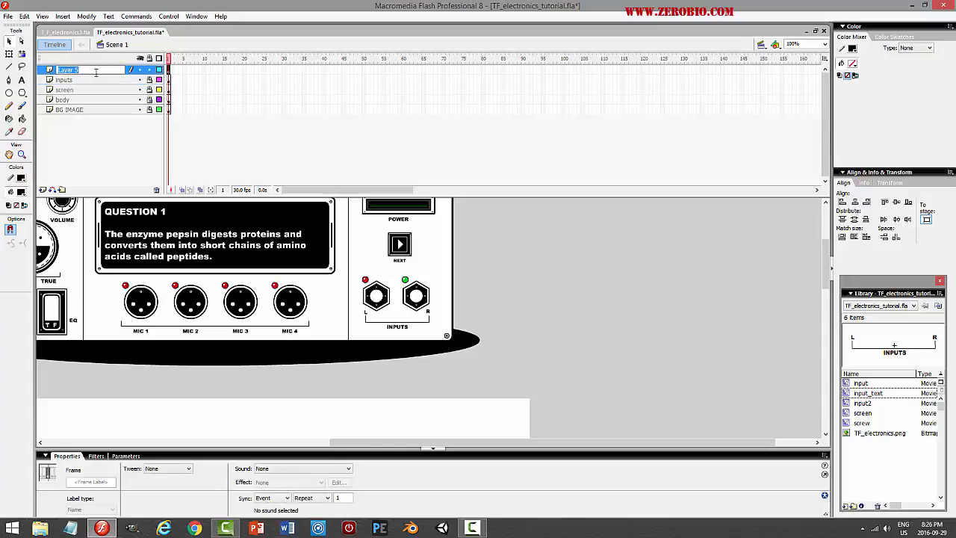
type("XLR")
key("Return")
key("ctrl+s")
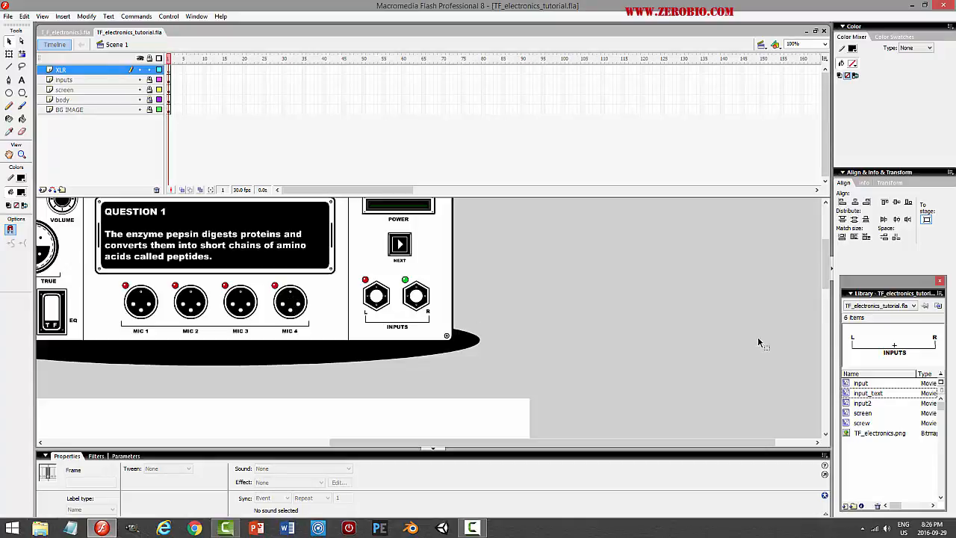
Set up the Oval tool with no fill and a solid black stroke of thickness 3
left_click_drag(825, 265, 825, 327)
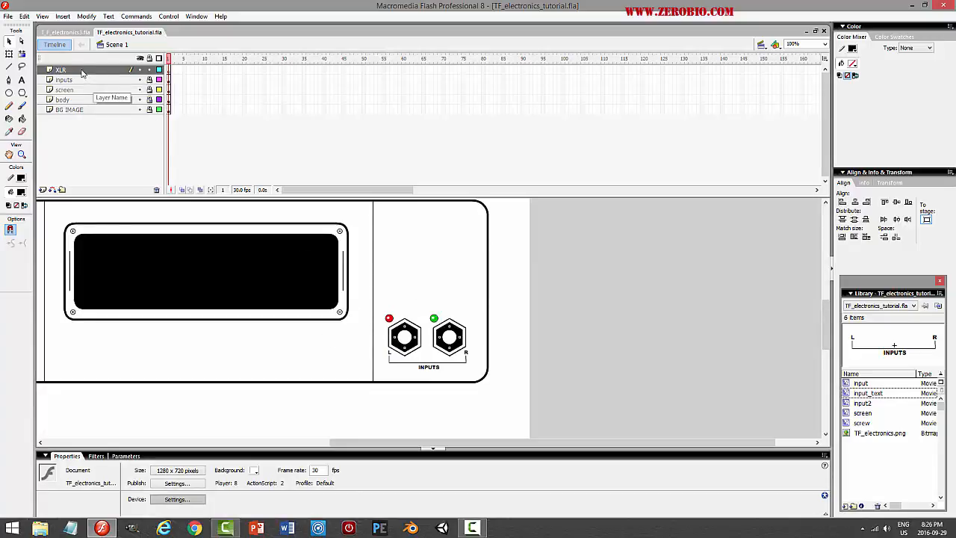
left_click(21, 93)
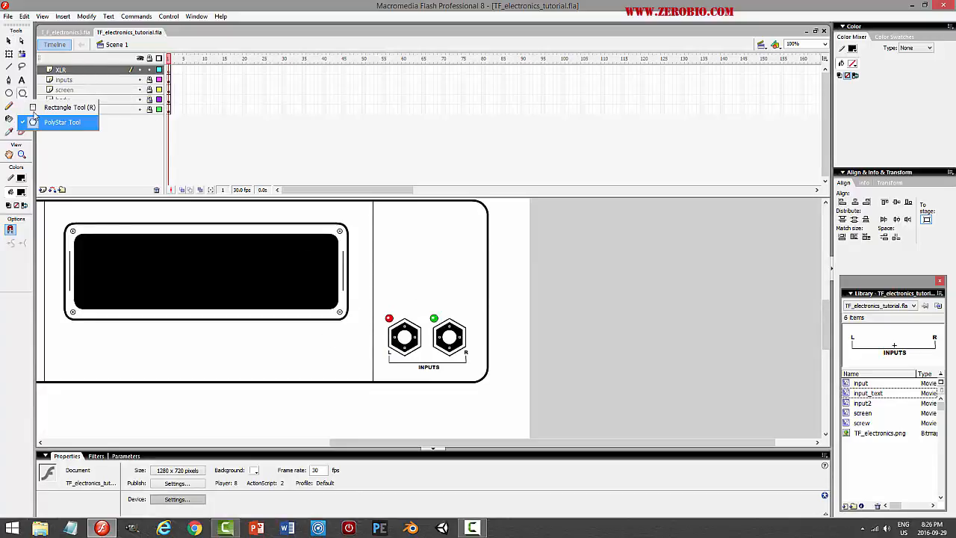
left_click(9, 94)
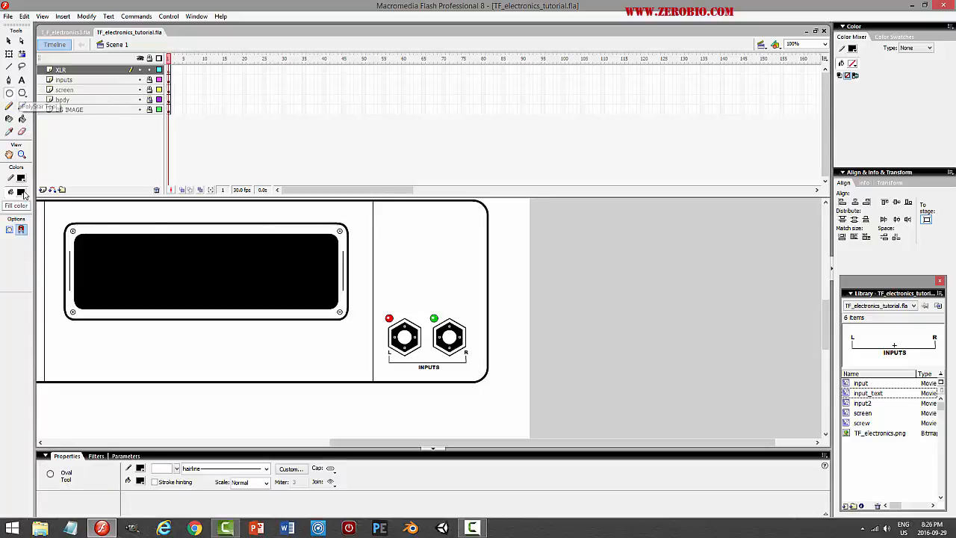
left_click(21, 192)
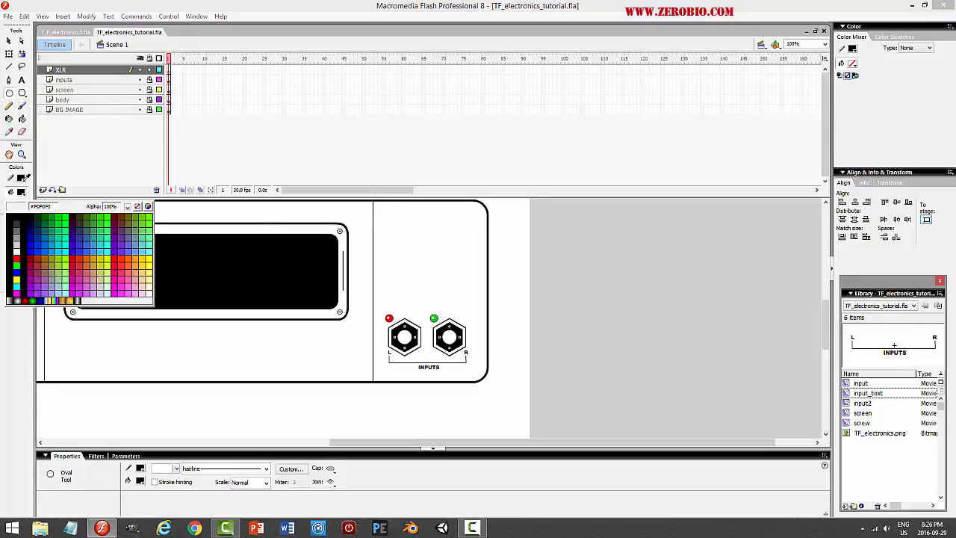
left_click(137, 206)
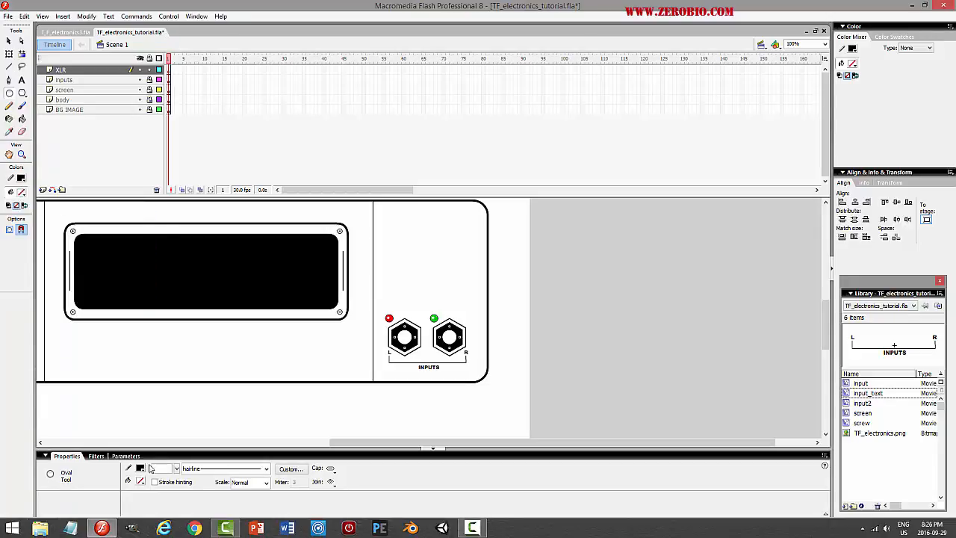
type("3")
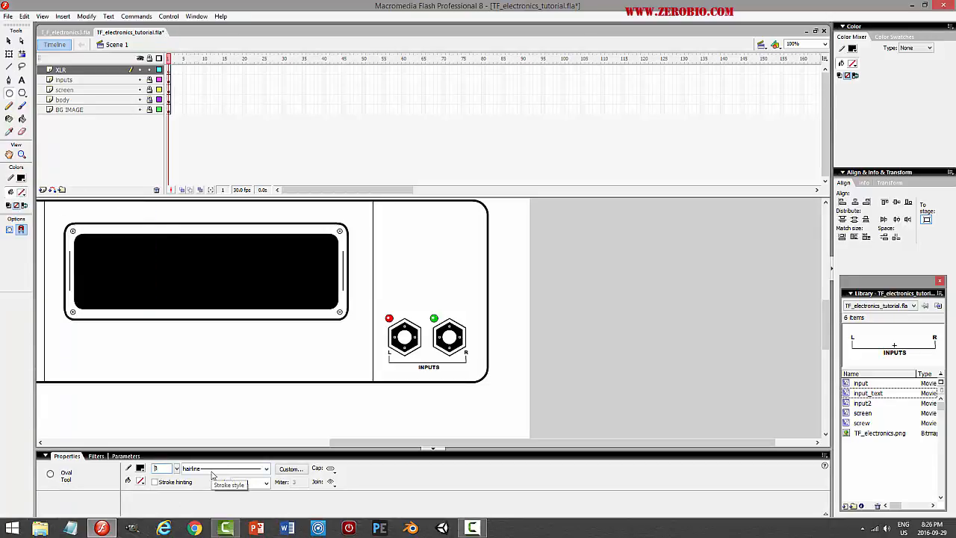
key("Return")
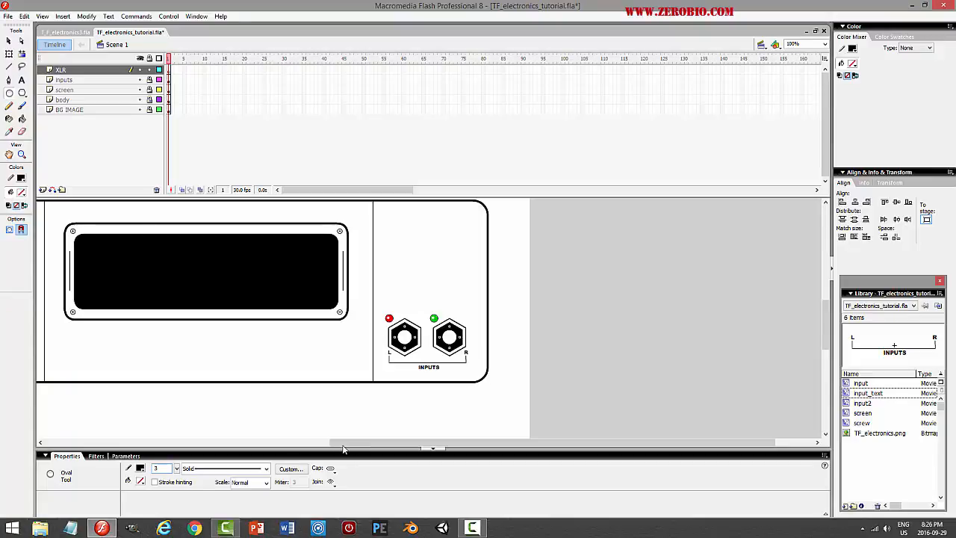
Draw a circle about 82 pixels in diameter on the XLR layer, below the lower-left corner of the screen frame
left_click_drag(343, 448, 292, 448)
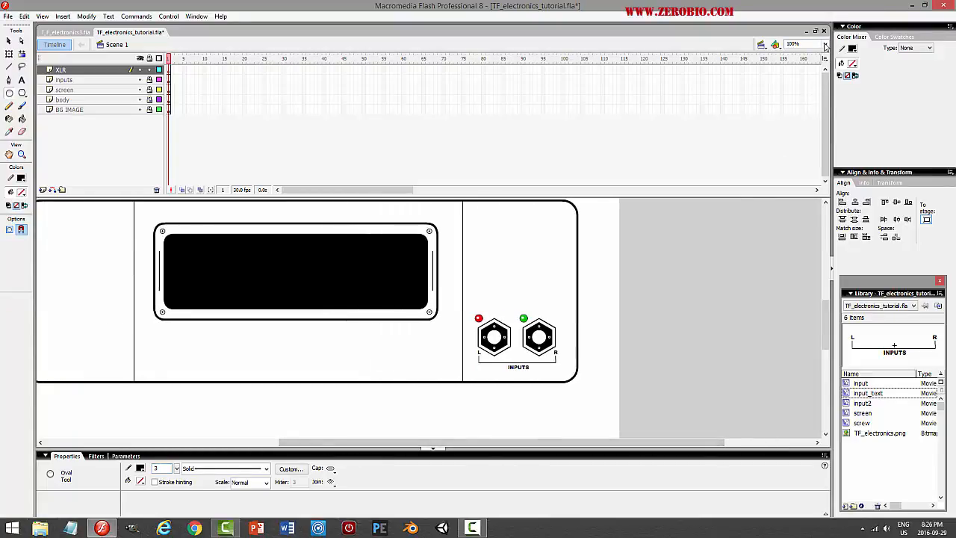
left_click(825, 46)
left_click(801, 87)
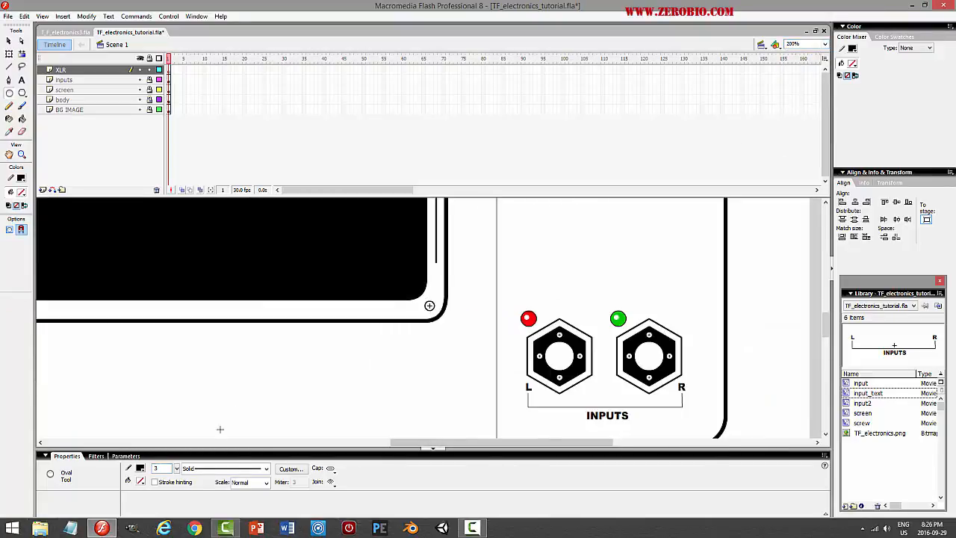
left_click_drag(426, 443, 381, 444)
scroll(348, 392, "down", 1)
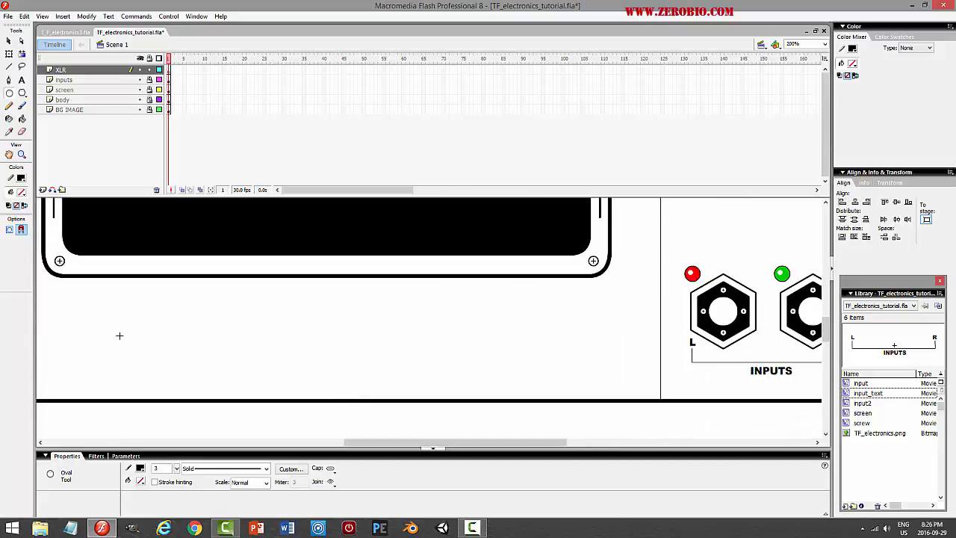
left_click_drag(139, 329, 172, 372)
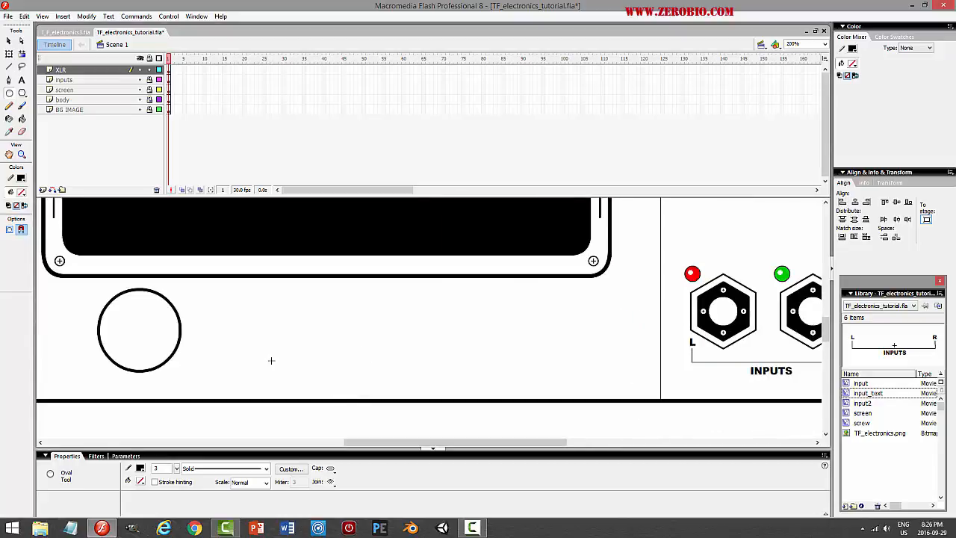
Nudge the circle 5 pixels down, between the screen frame and the panel's bottom edge
left_click(9, 41)
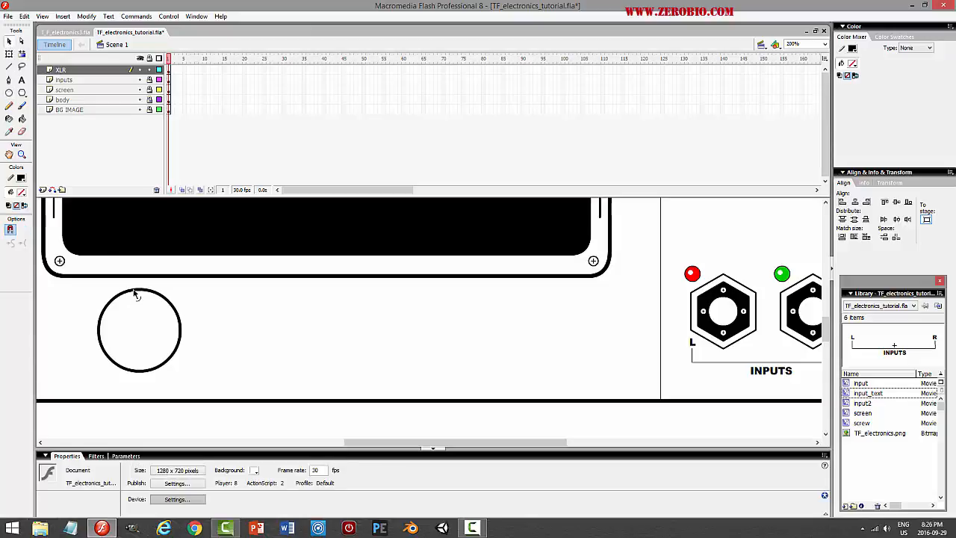
left_click(136, 295)
key("Down")
key("Down")
key("Down")
key("Down")
key("Down")
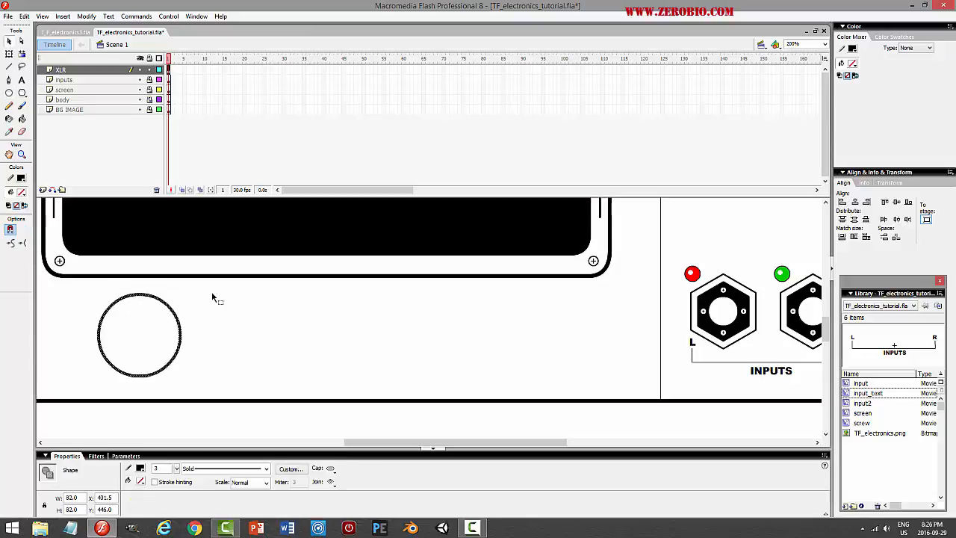
left_click(504, 337)
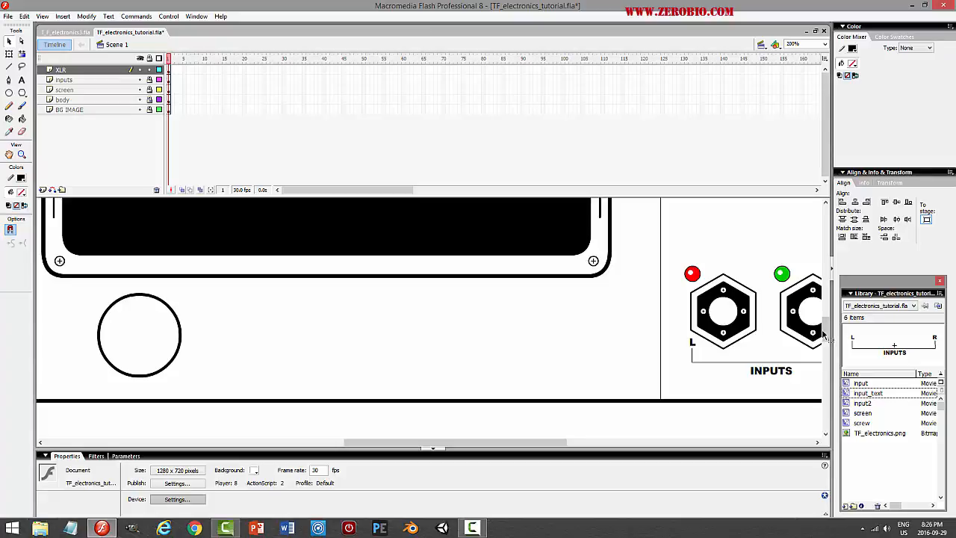
Copy the circle, paste it in place, and scale the copy up slightly from its center to form a concentric outer ring
mouse_move(826, 321)
left_mouse_down()
mouse_move(828, 247)
mouse_move(826, 332)
left_mouse_up()
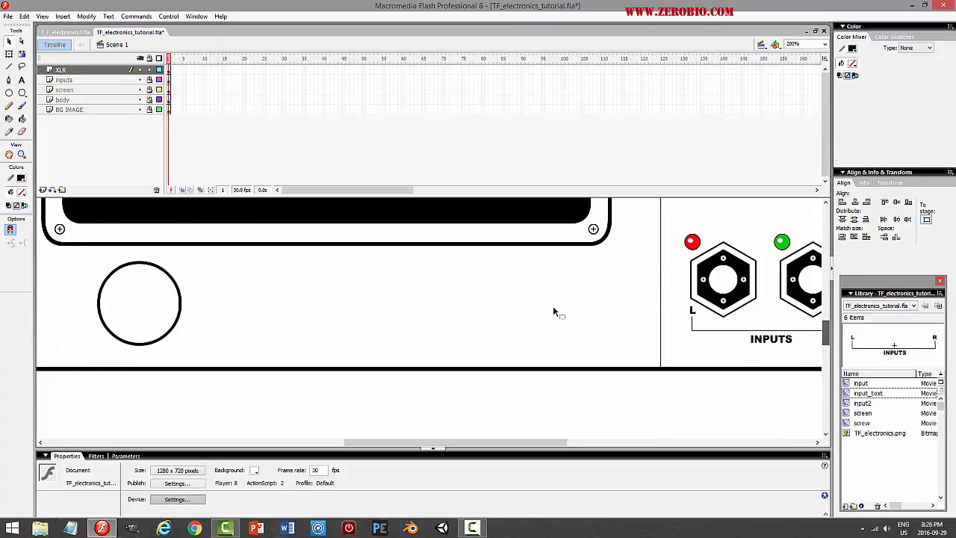
left_click(180, 299)
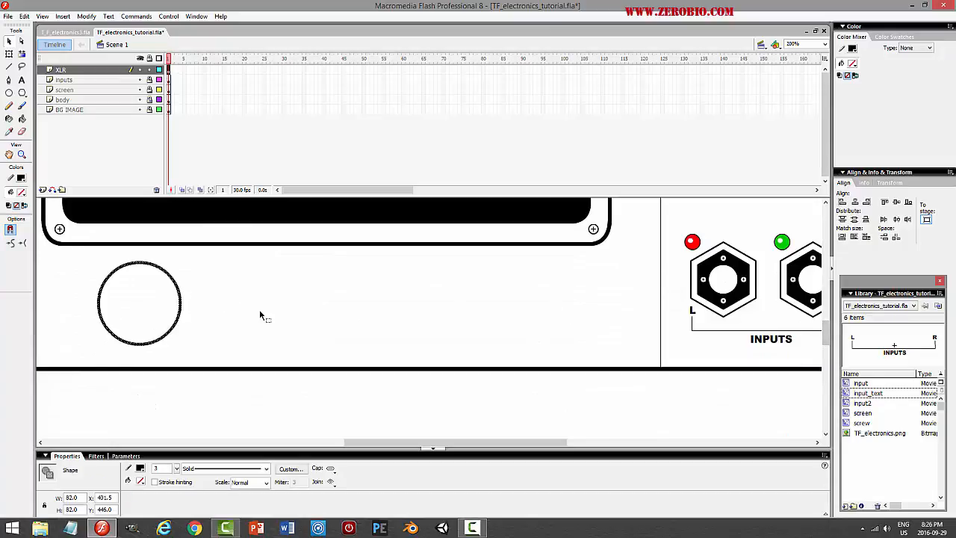
left_click(25, 17)
left_click(30, 54)
left_click(24, 16)
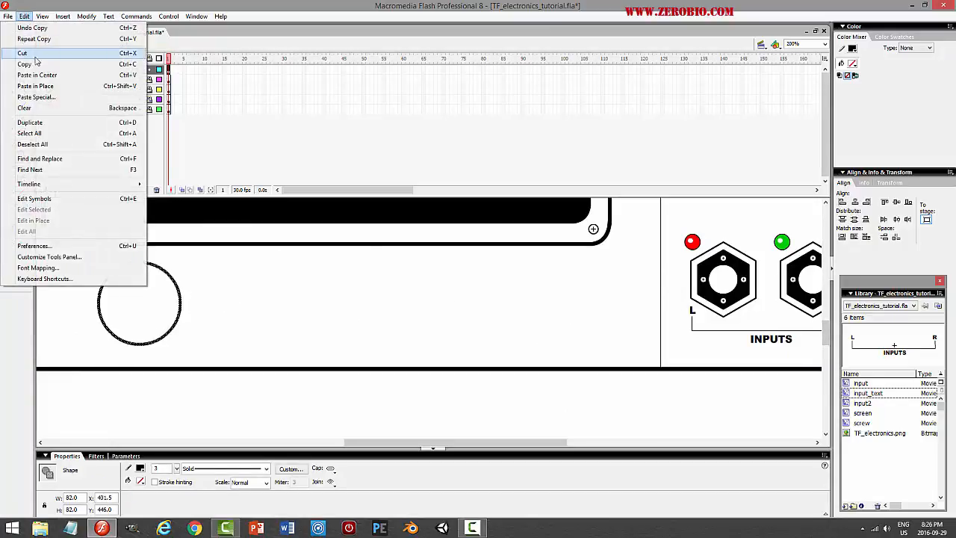
left_click(30, 85)
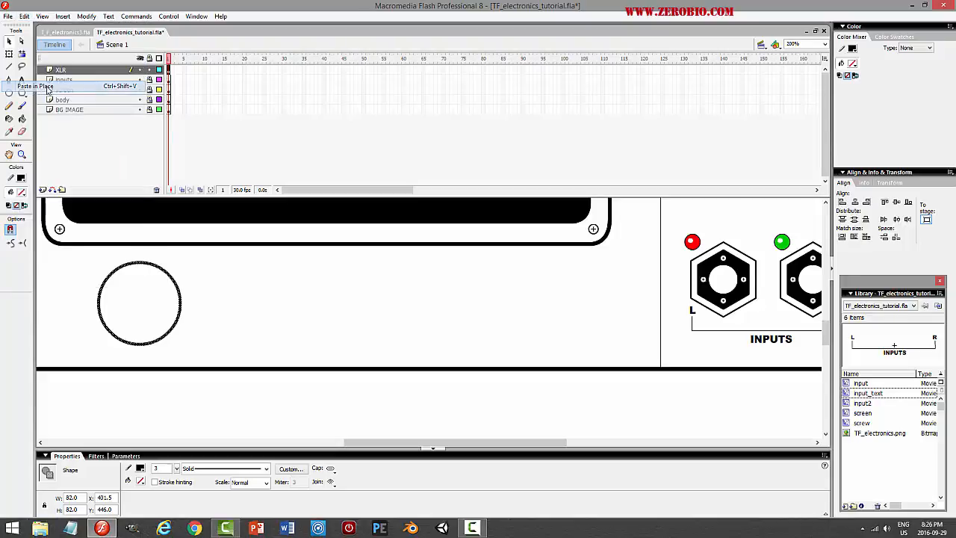
left_click(9, 54)
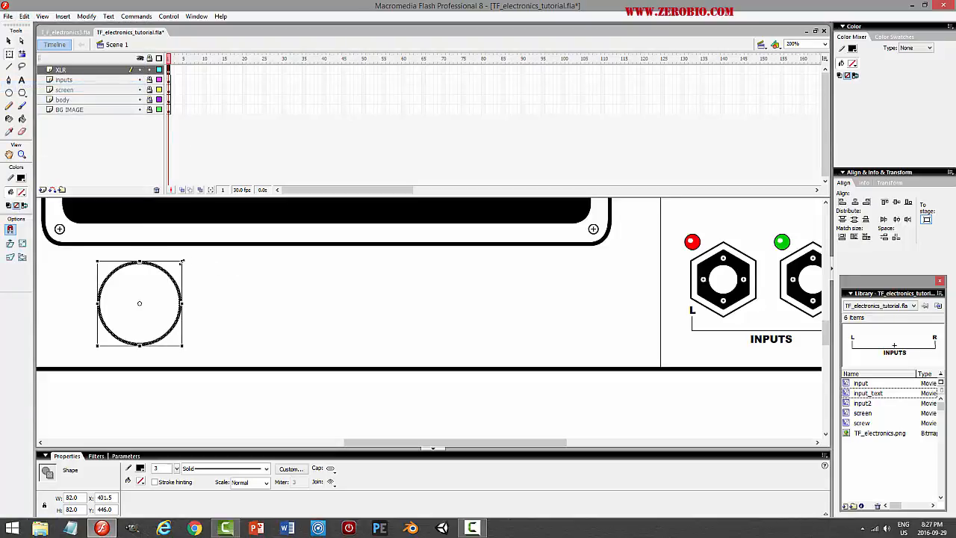
left_click_drag(182, 261, 194, 256)
left_click(257, 282)
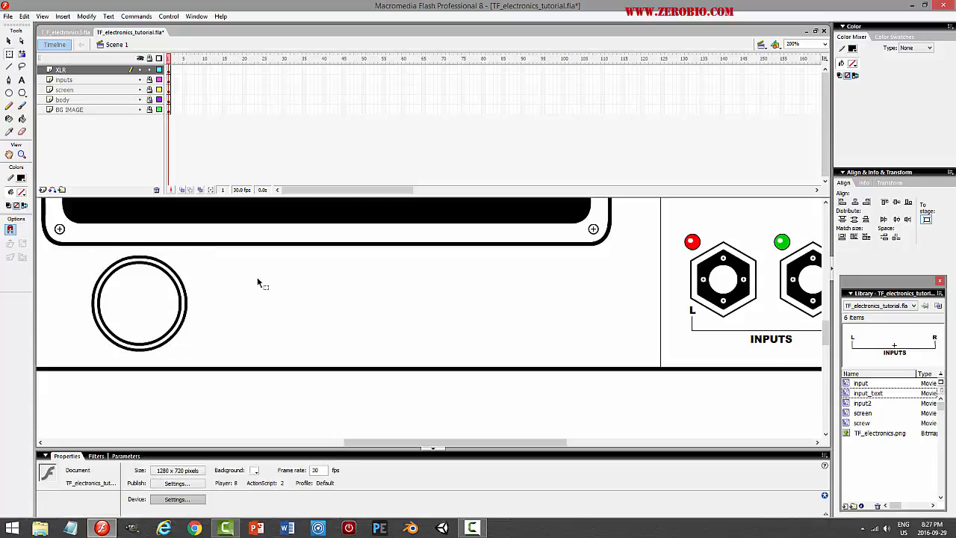
Fill the inner circle with solid black #000000 and select its outline
left_click(22, 118)
left_click(148, 292)
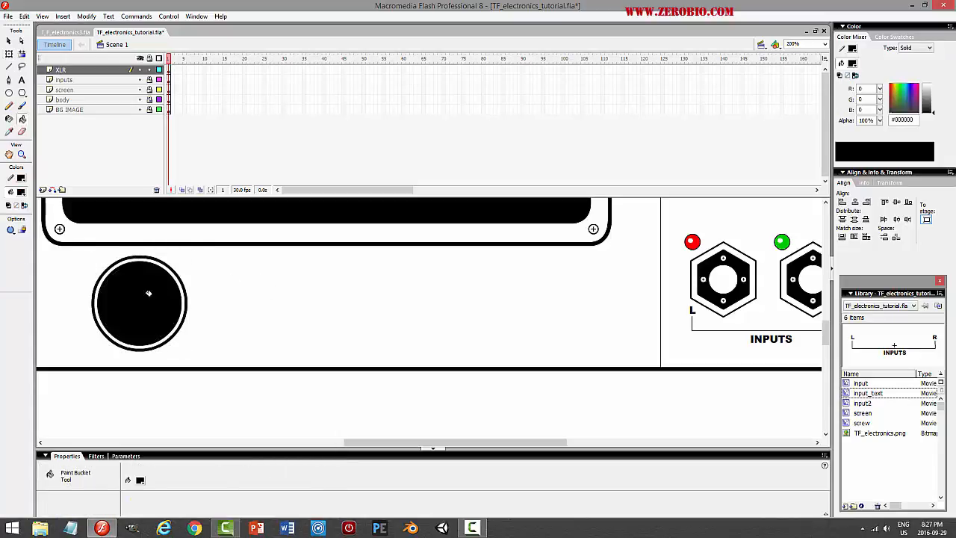
left_click(21, 66)
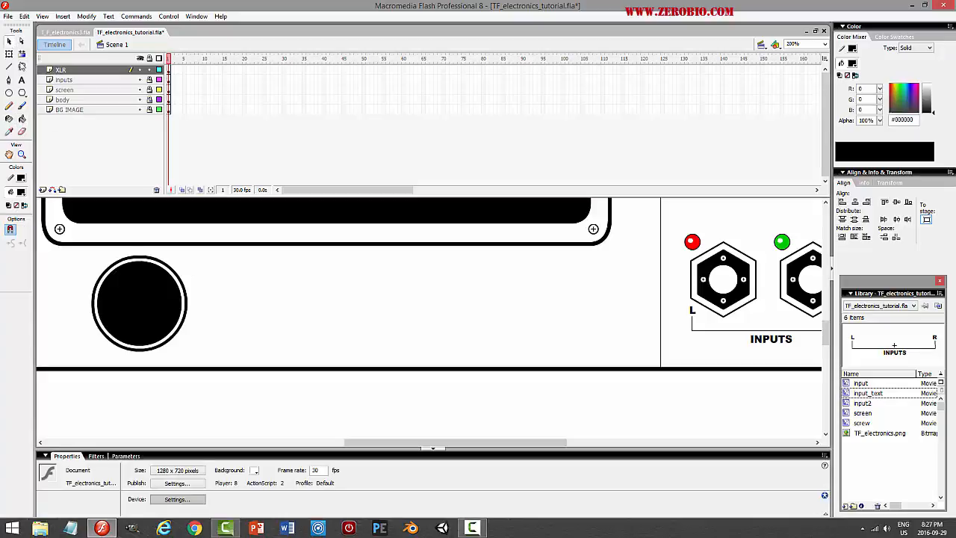
left_click(149, 268)
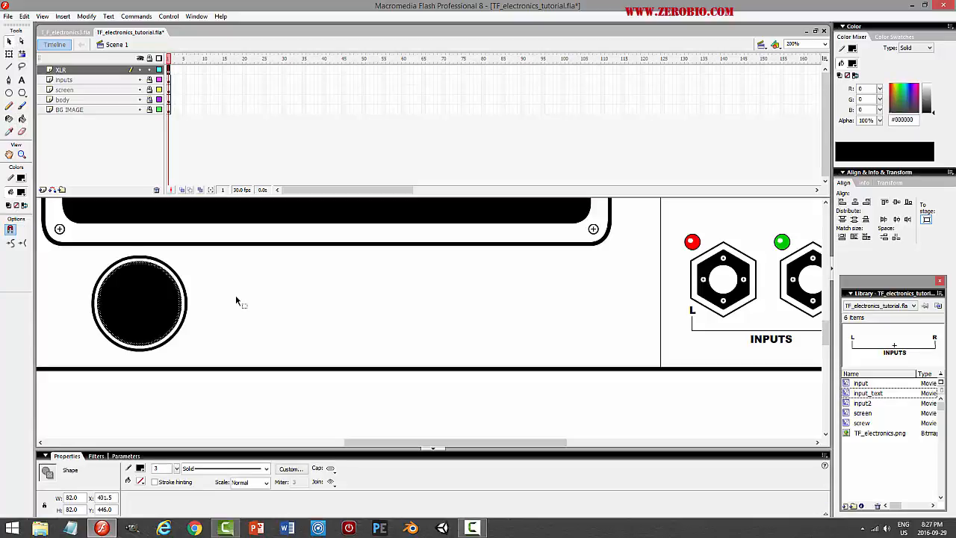
Set the Oval tool's fill color to white #FFFFFF
left_click(236, 298)
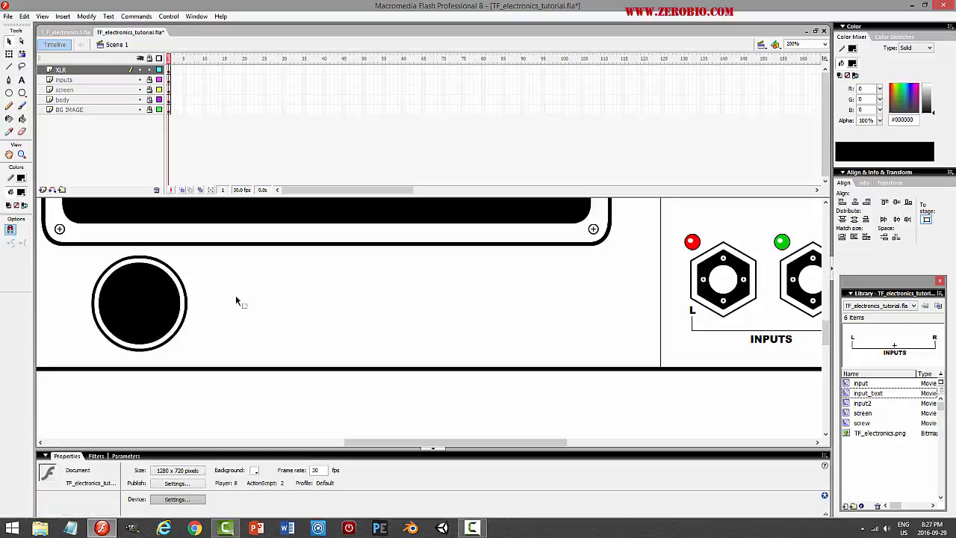
left_click(9, 92)
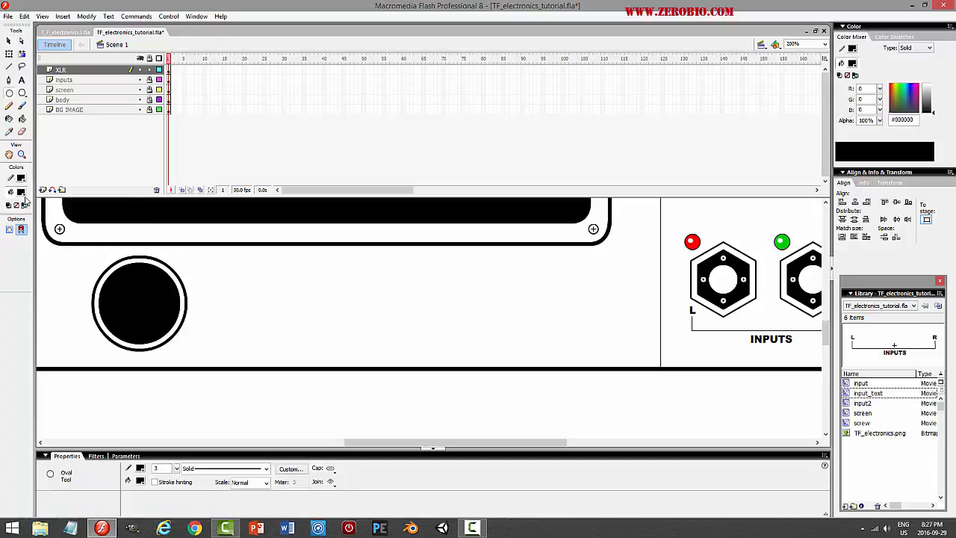
left_click(22, 193)
left_click(11, 254)
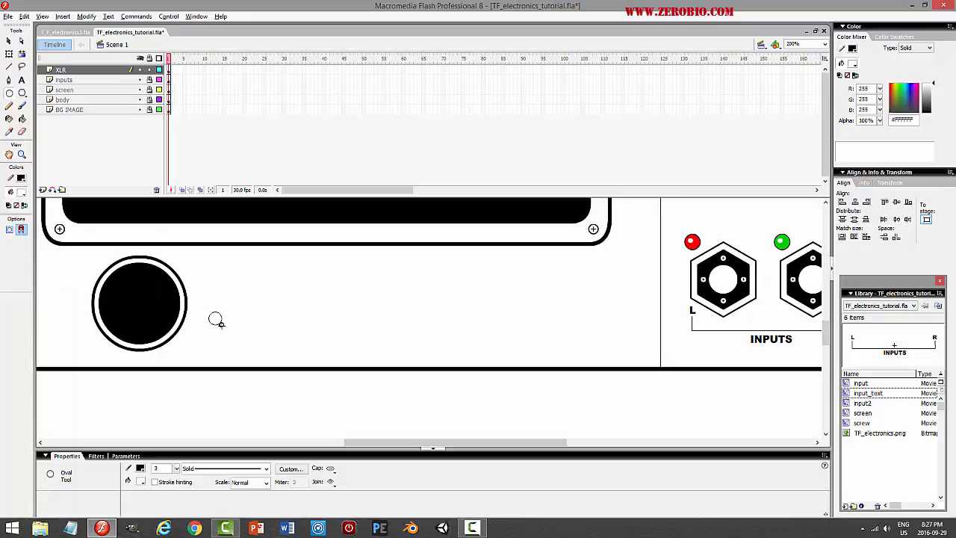
left_click_drag(222, 325, 223, 326)
left_click(9, 45)
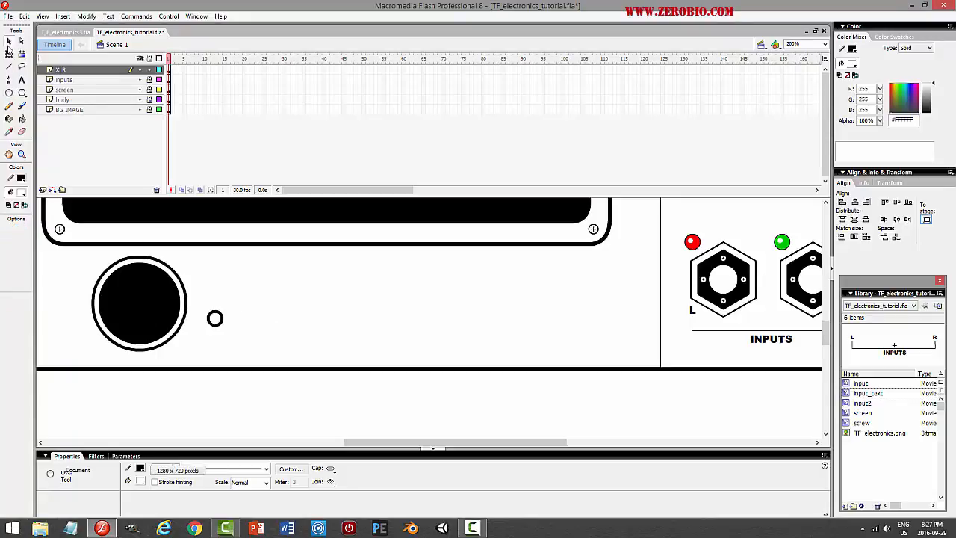
left_click(218, 320)
key("Delete")
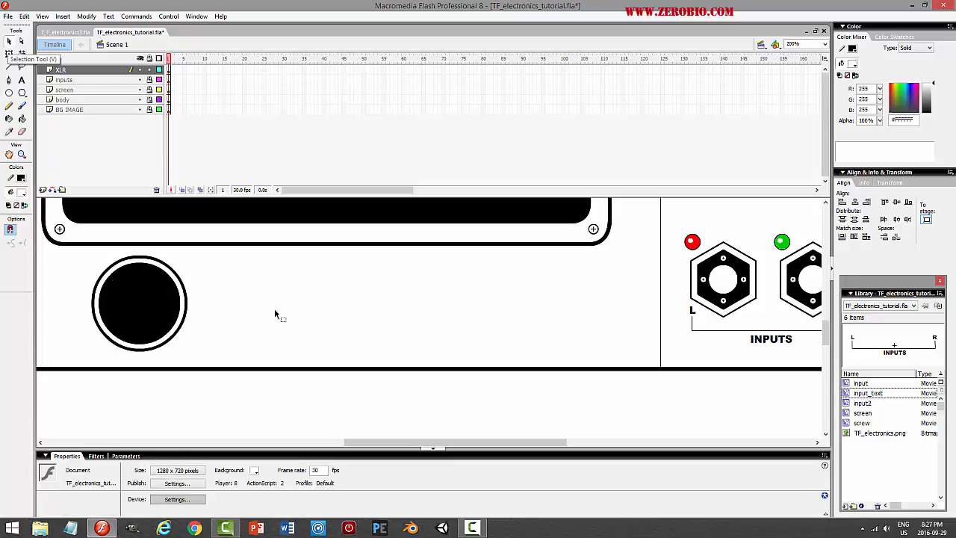
Fill the gap between the black circle and its outer ring with white using the Paint Bucket
left_click(115, 71)
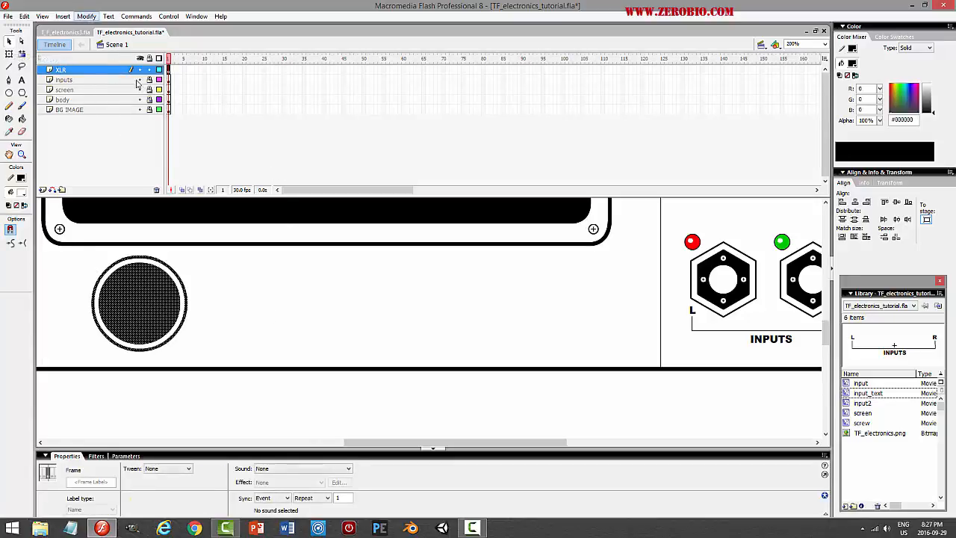
left_click(198, 292)
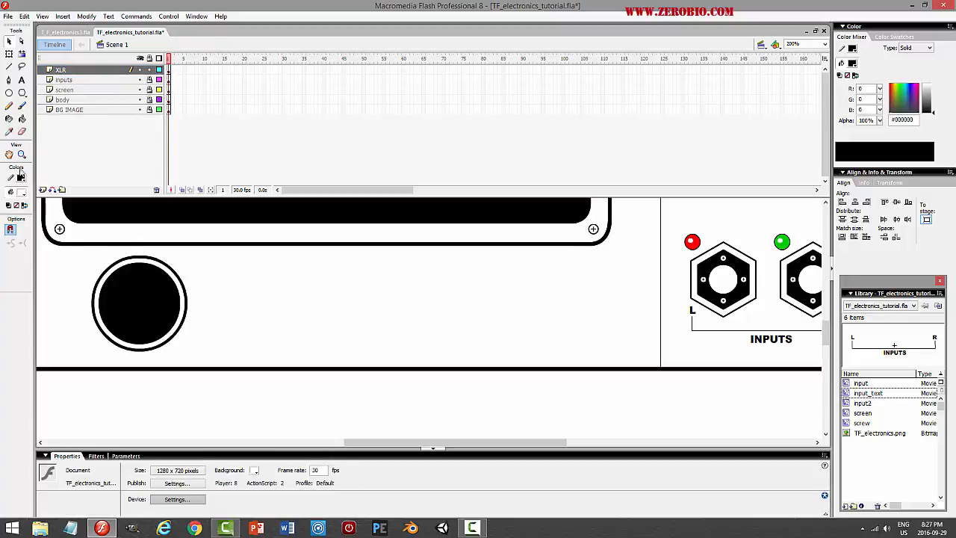
left_click(22, 119)
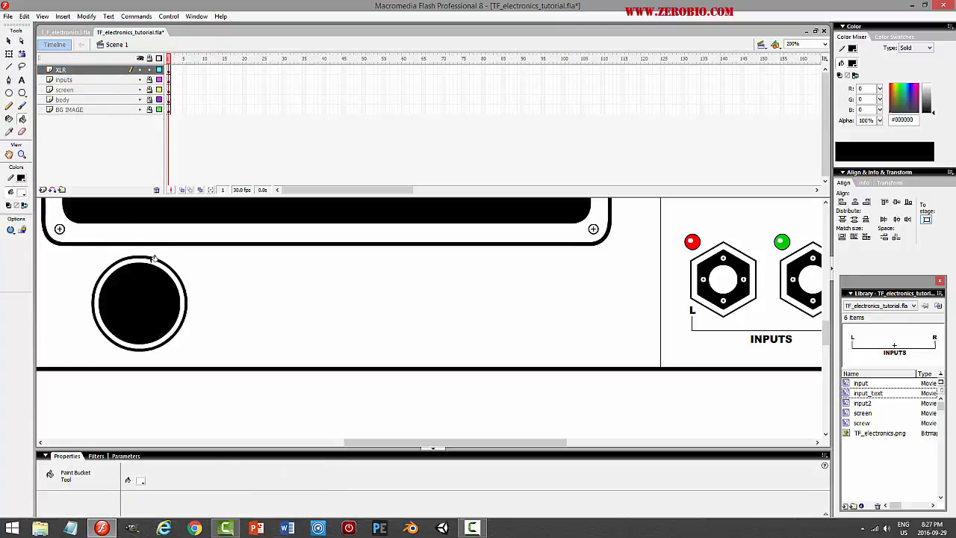
left_click(9, 41)
Convert all artwork on the XLR layer to a movie clip symbol named XLR
left_click(86, 69)
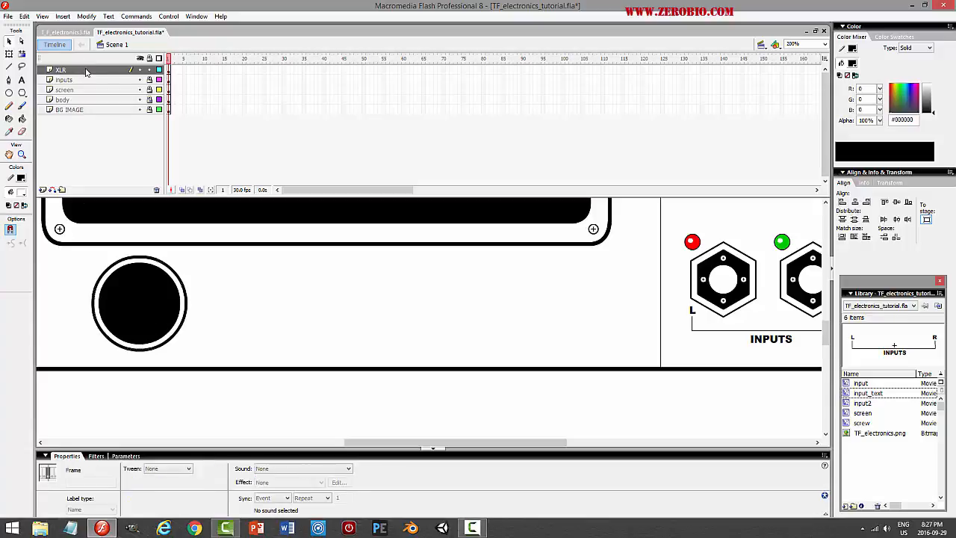
left_click(88, 15)
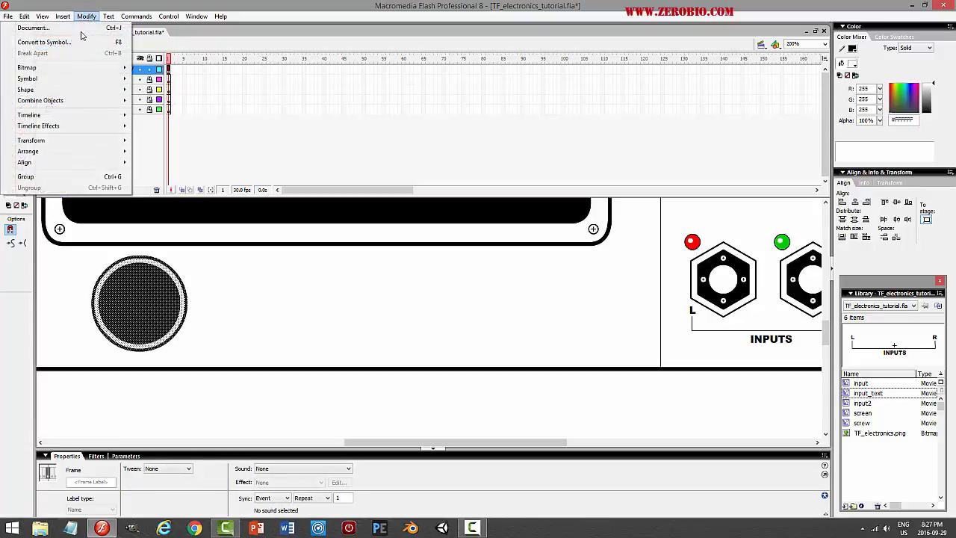
left_click(75, 41)
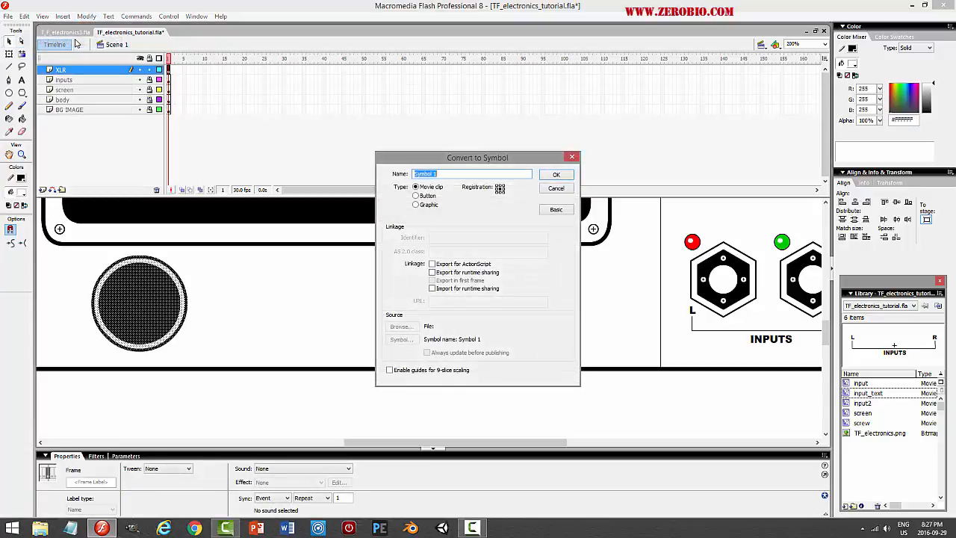
type("XLR")
key("Return")
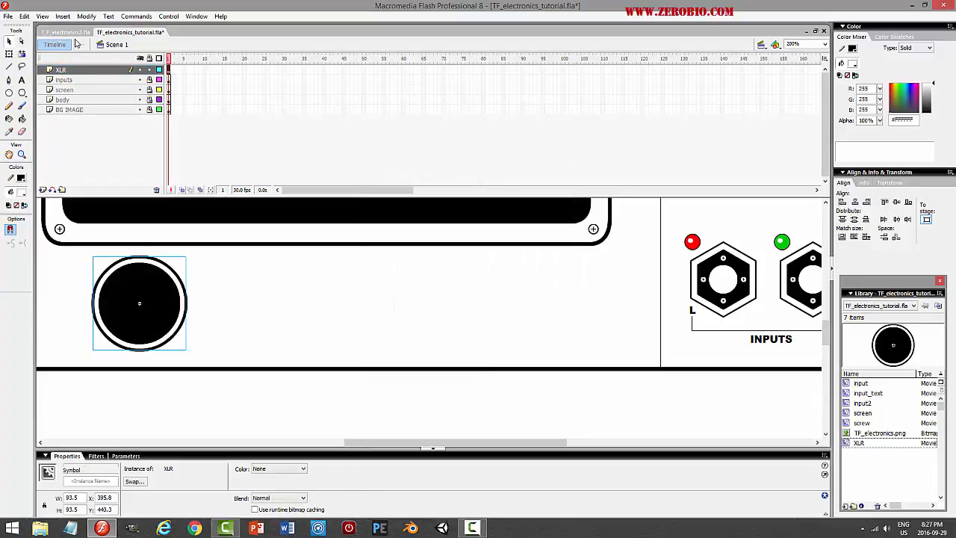
Open the XLR symbol for editing, lock Layer 1, and add a new layer above it
double_click(136, 290)
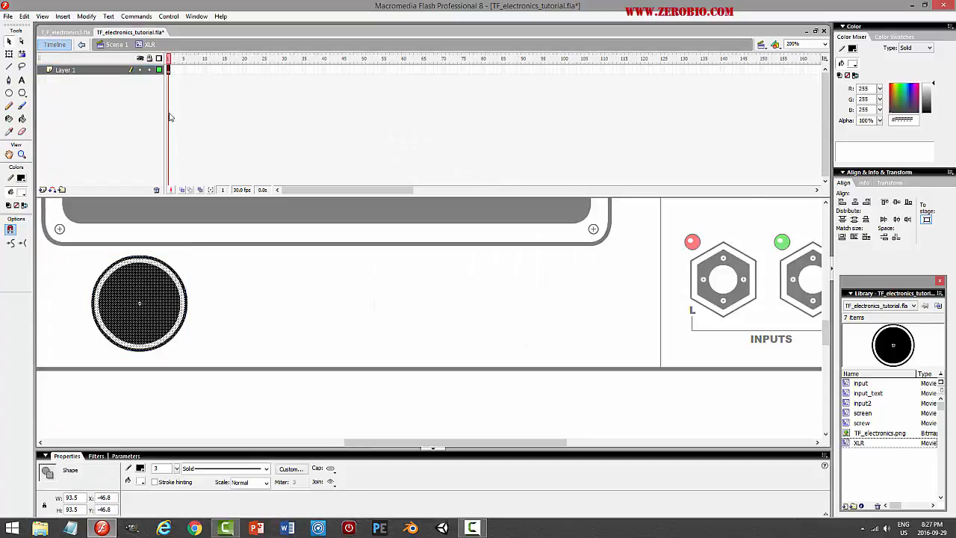
left_click(75, 167)
left_click(43, 189)
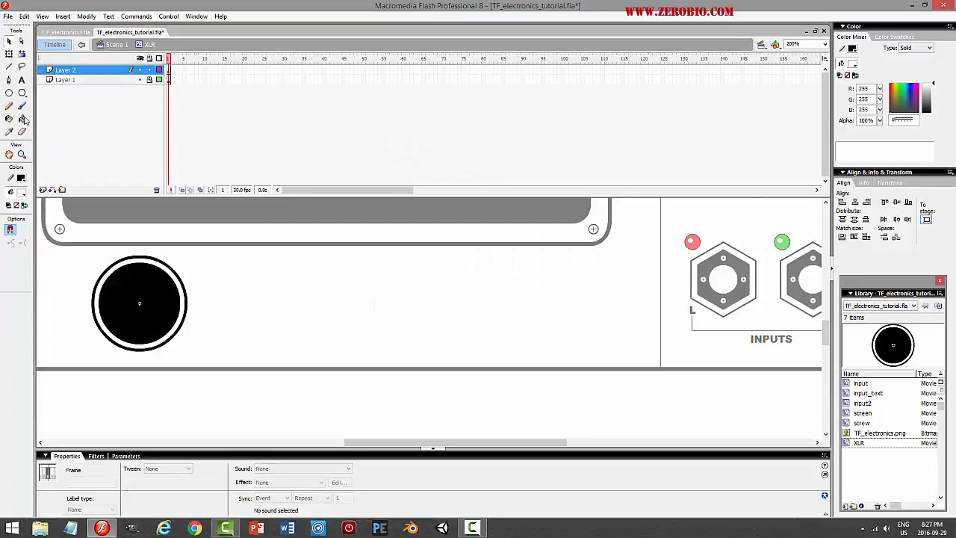
Draw a small white circle about 11.5 pixels wide beside the connector on Layer 2, delete its outline, and select the fill
left_click(9, 93)
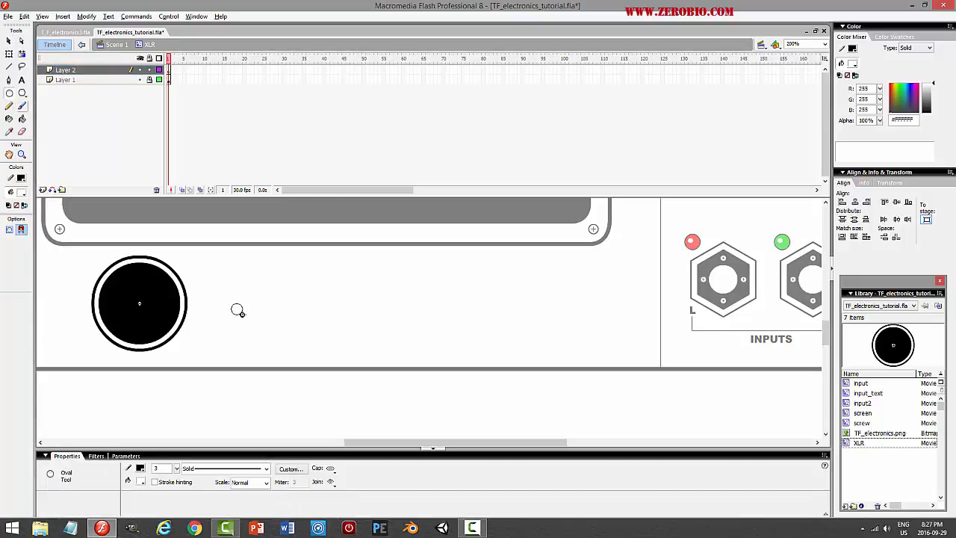
left_click_drag(229, 302, 244, 316)
left_click(9, 41)
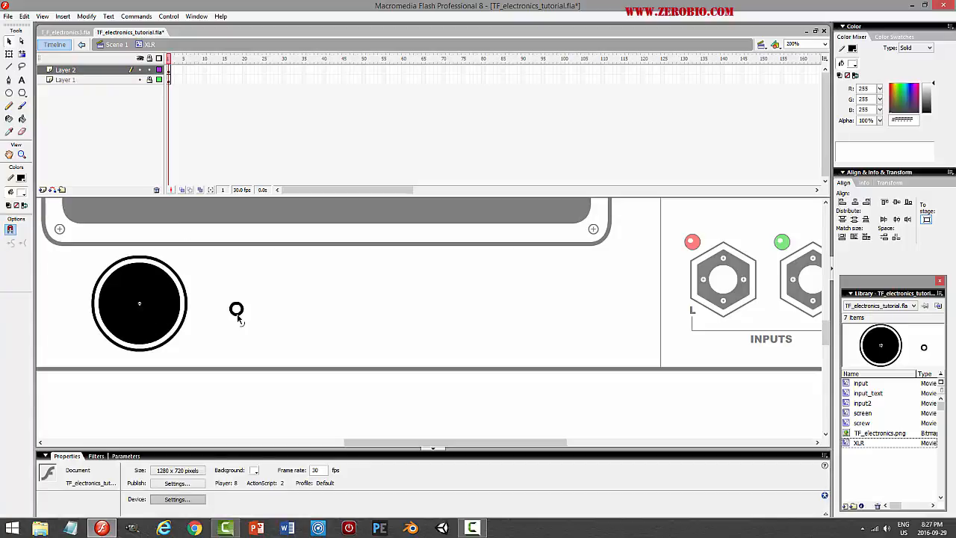
left_click(237, 315)
key("Delete")
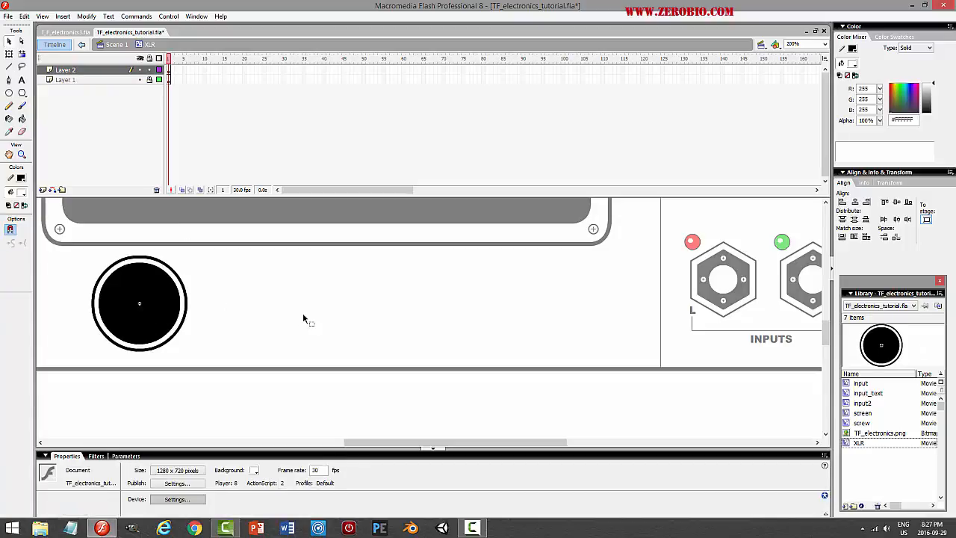
left_click_drag(214, 277, 261, 347)
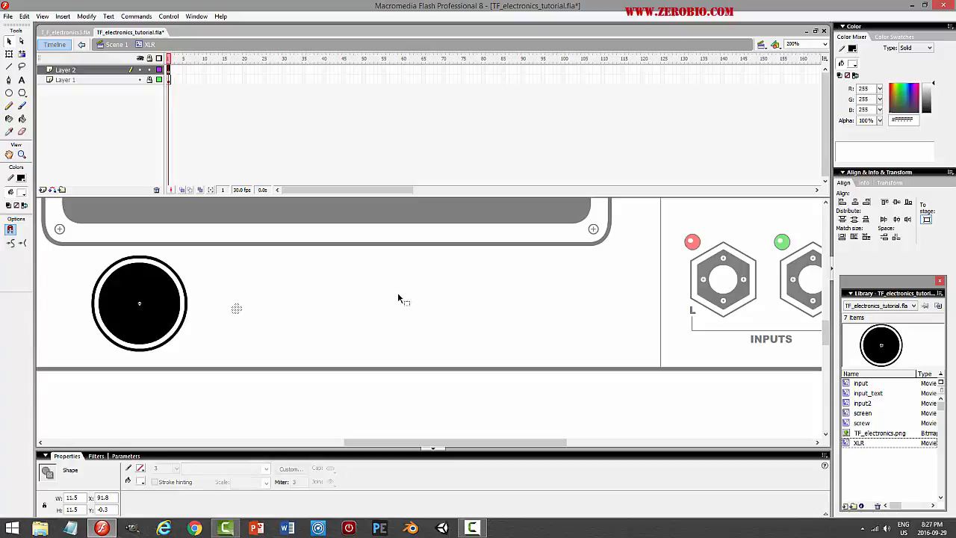
Center the small white circle on the connector horizontally and vertically, and nudge it 25 pixels left as a pin hole
left_click(855, 202)
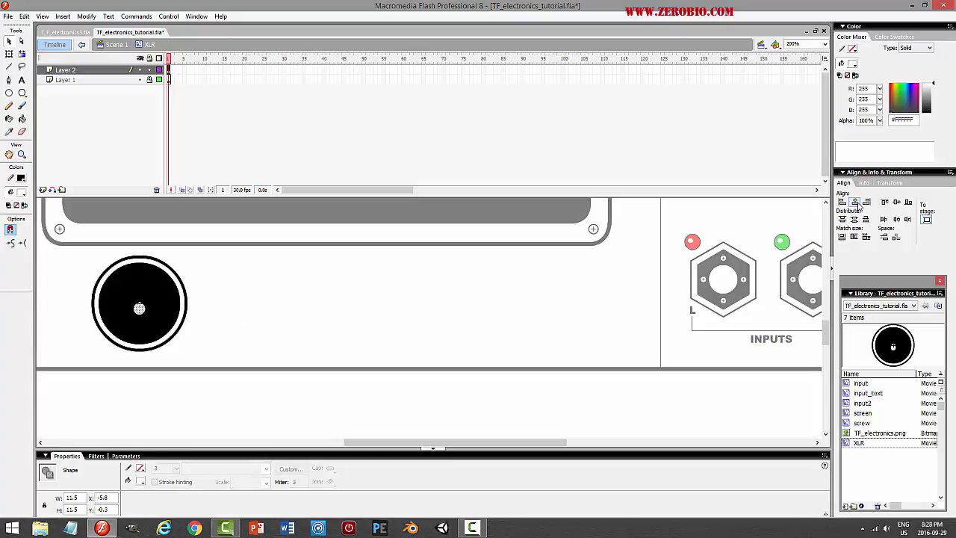
left_click(896, 202)
key("Left")
key("Left")
key("Left")
key("Left")
key("Left")
key("Left")
key("Left")
key("Left")
key("Left")
key("Left")
key("Left")
key("Left")
key("Left")
key("Left")
key("Left")
key("Left")
key("Left")
key("Left")
key("Left")
key("Left")
Copy the white pin hole, paste it in place, and move the copy 50 pixels right
left_click(24, 16)
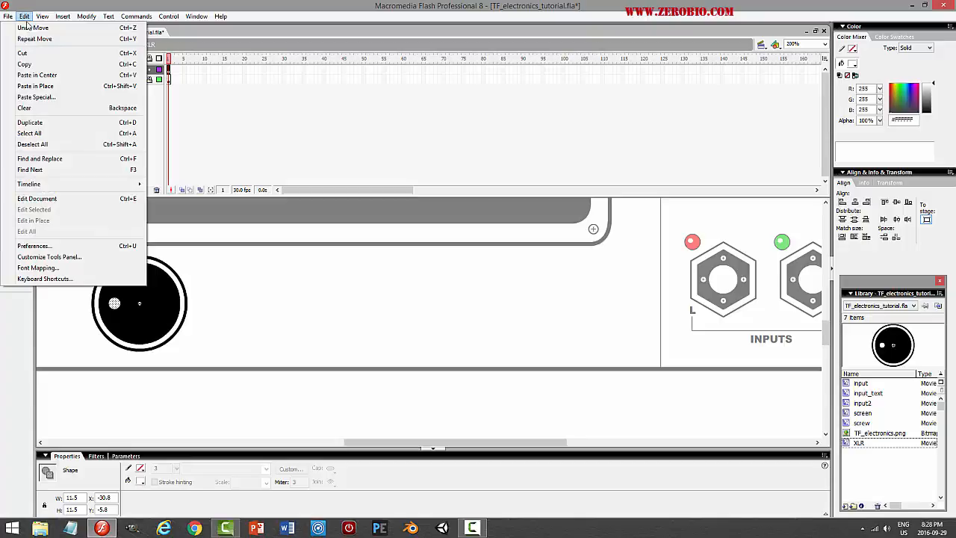
left_click(24, 65)
left_click(25, 15)
left_click(39, 86)
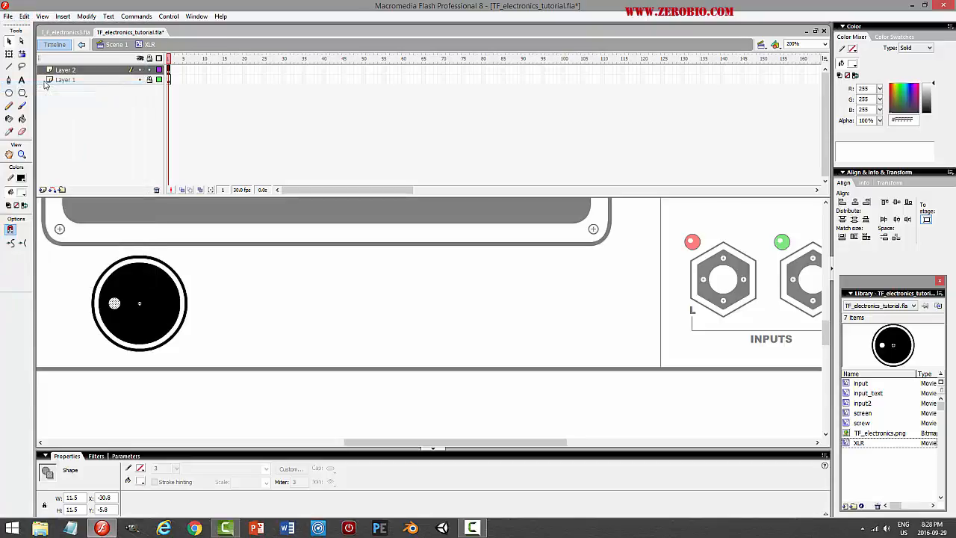
key("Right")
key("Right")
key("Right")
key("Right")
key("Right")
key("Right")
key("Right")
key("Right")
key("Right")
key("Right")
key("Right")
key("Right")
key("Right")
key("Right")
key("Right")
key("Right")
key("Right")
key("Right")
key("Right")
key("Right")
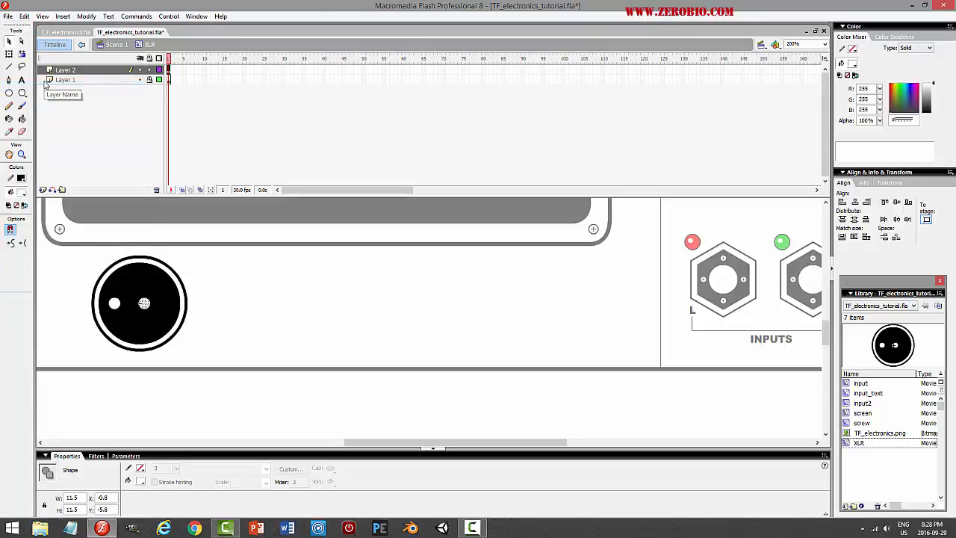
key("Right")
key("Right")
key("Right")
key("Right")
key("Right")
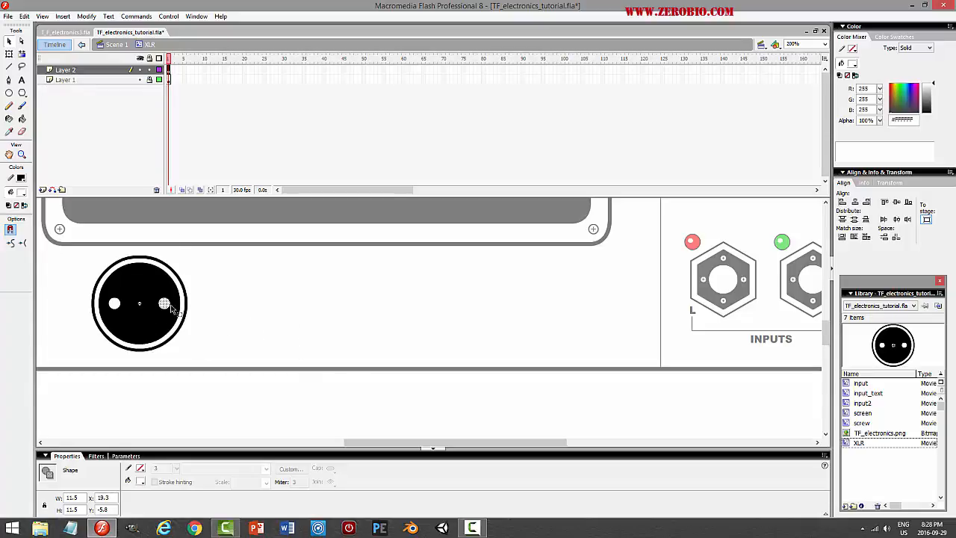
Duplicate the right pin hole, position the copy centered horizontally near the bottom of the black circle, and test the movie
left_click_drag(164, 304, 143, 282)
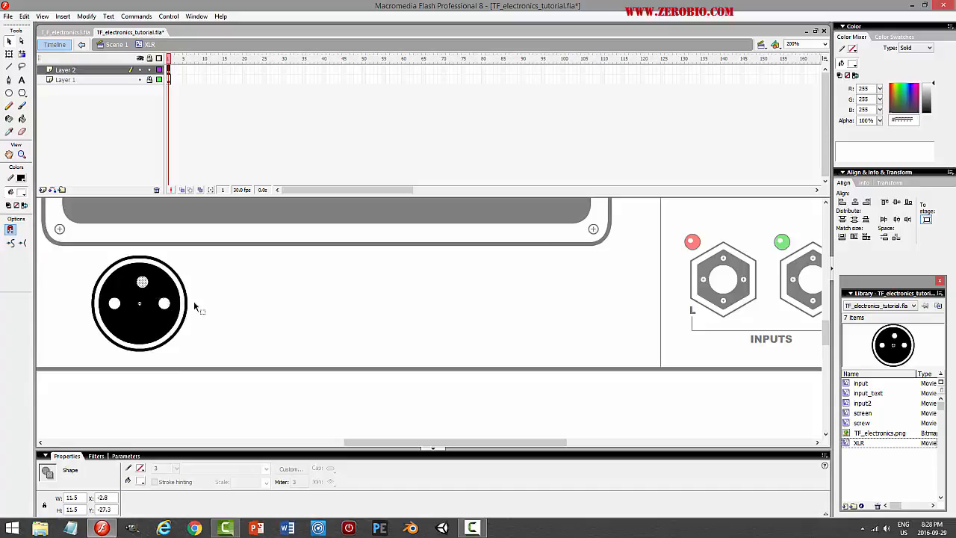
left_click(896, 201)
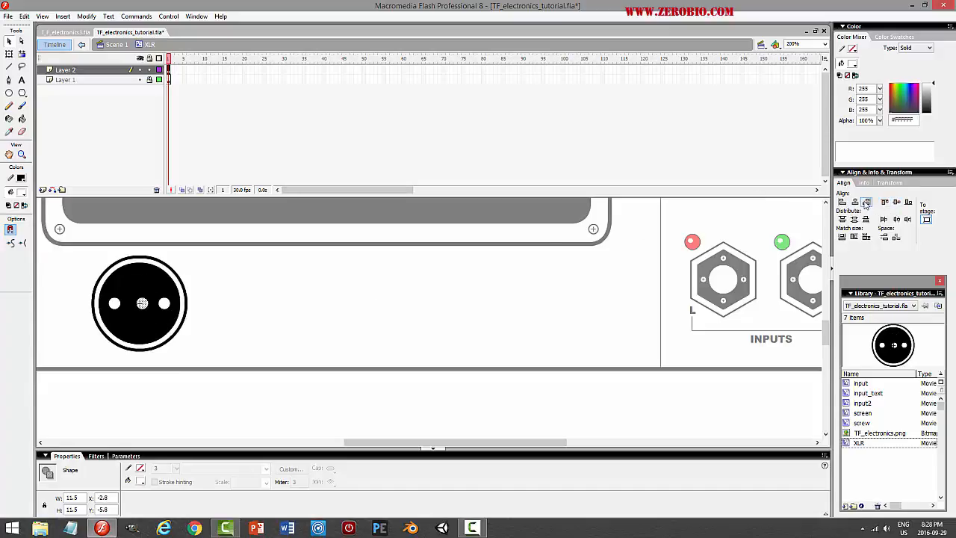
left_click(866, 202)
key("shift+Down")
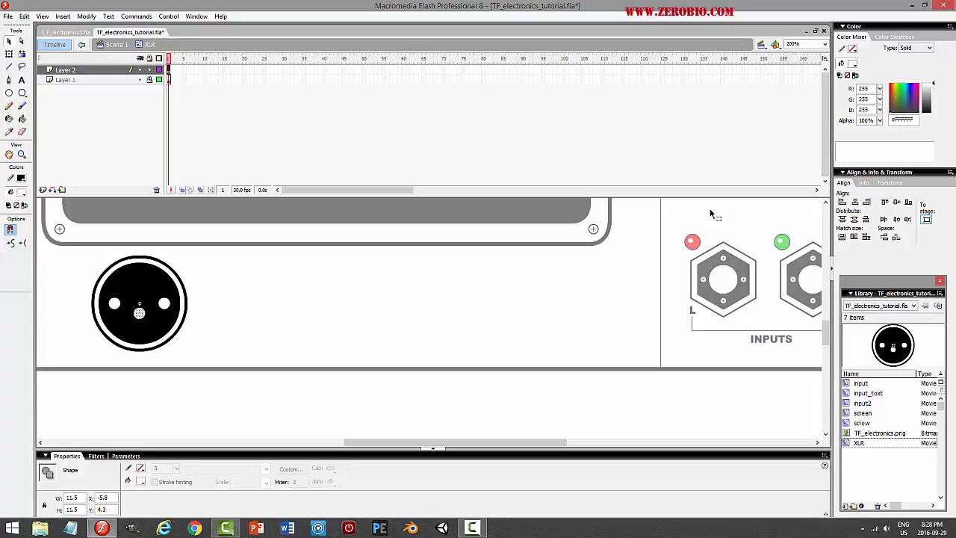
key("shift+Down")
key("shift+Down")
key("shift+Down")
left_click(374, 302)
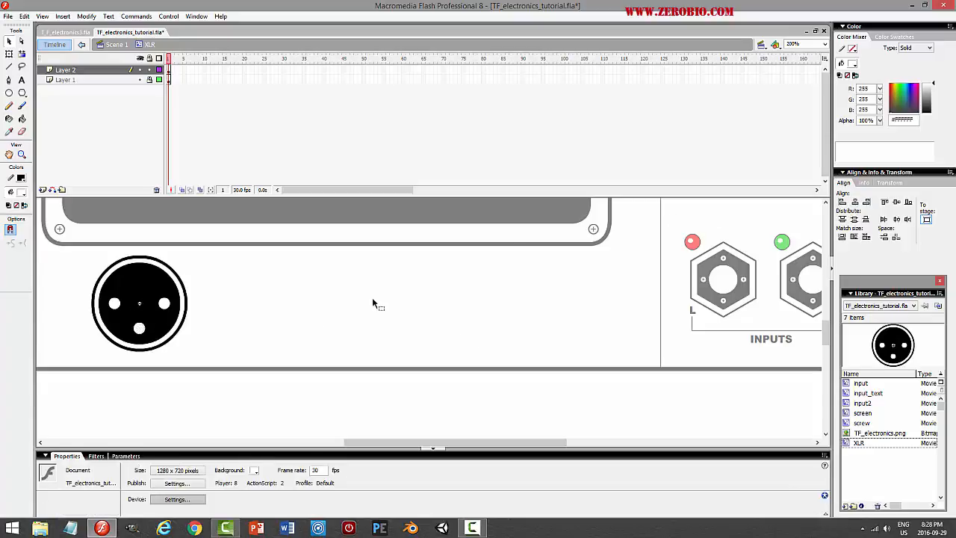
key("ctrl+Return")
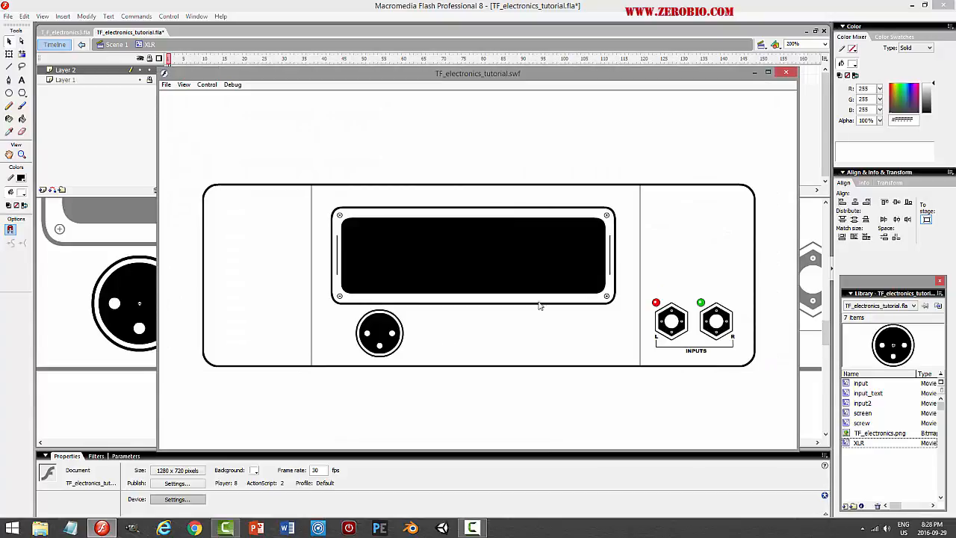
left_click(786, 73)
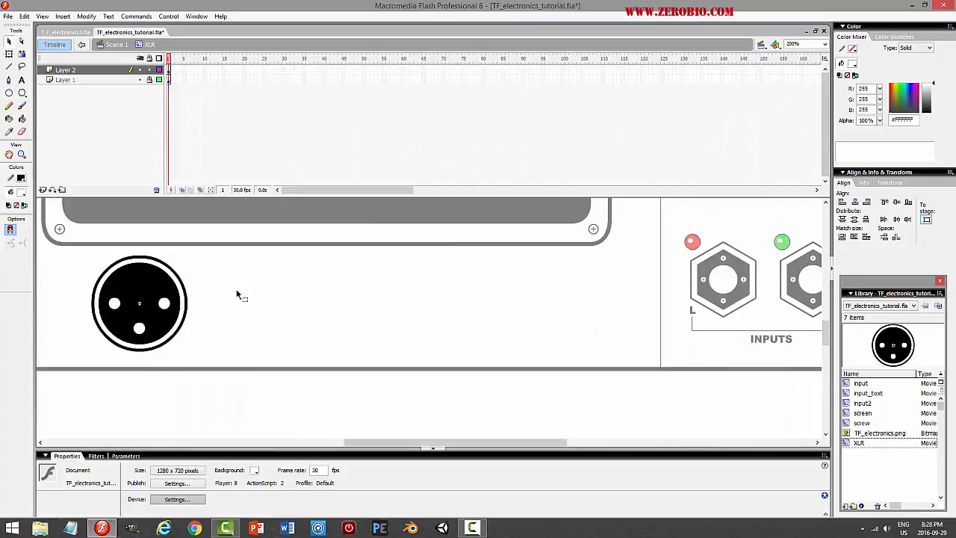
Nudge the connector's left pin hole 5 pixels down and 5 pixels right
left_click(115, 305)
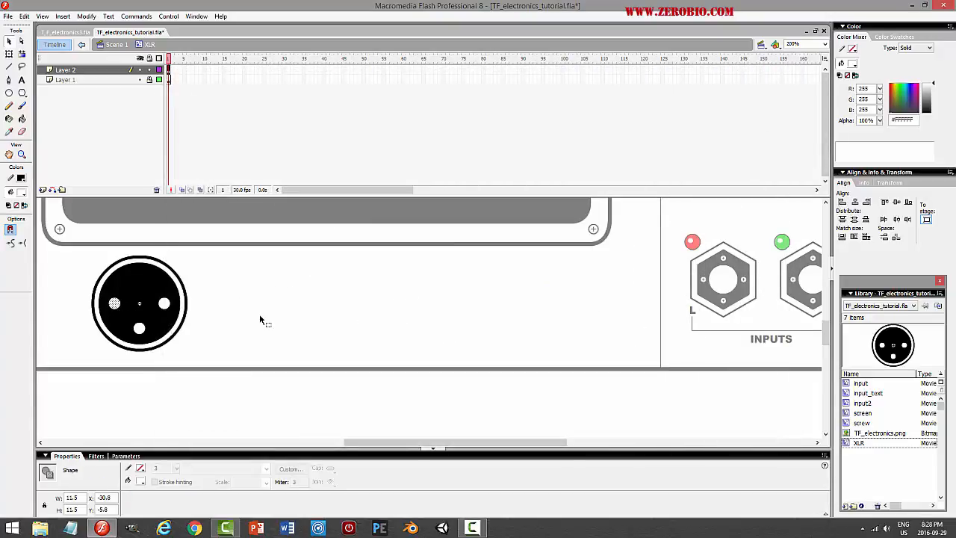
key("Down")
key("Down")
key("Down")
key("Down")
key("Down")
key("Right")
key("Right")
key("Right")
key("Right")
key("Right")
Nudge the connector's right pin hole 5 pixels left and 5 pixels down
left_click(167, 303)
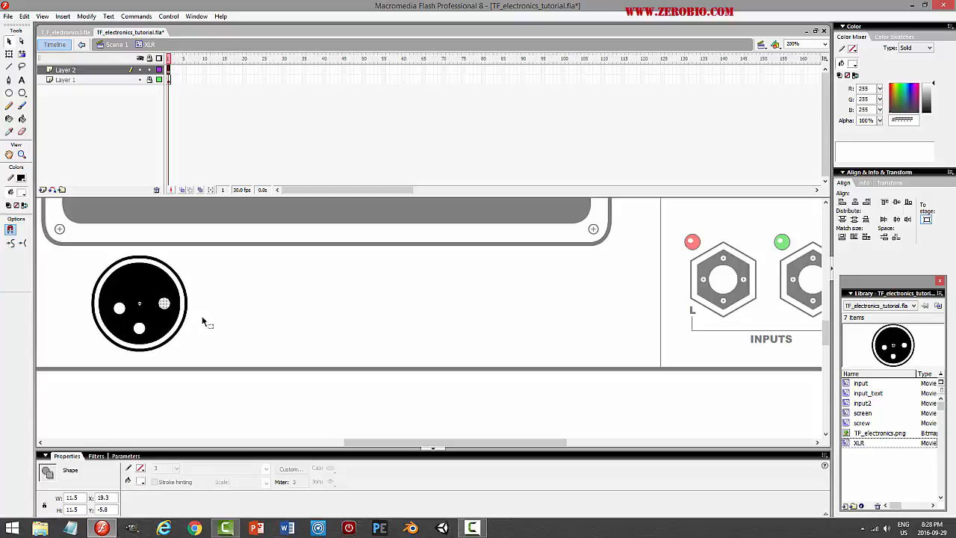
key("Left")
key("Left")
key("Left")
key("Down")
key("Down")
key("Down")
Test the movie to check the connector's pin layout, and save the document
left_click(320, 315)
key("ctrl+Return")
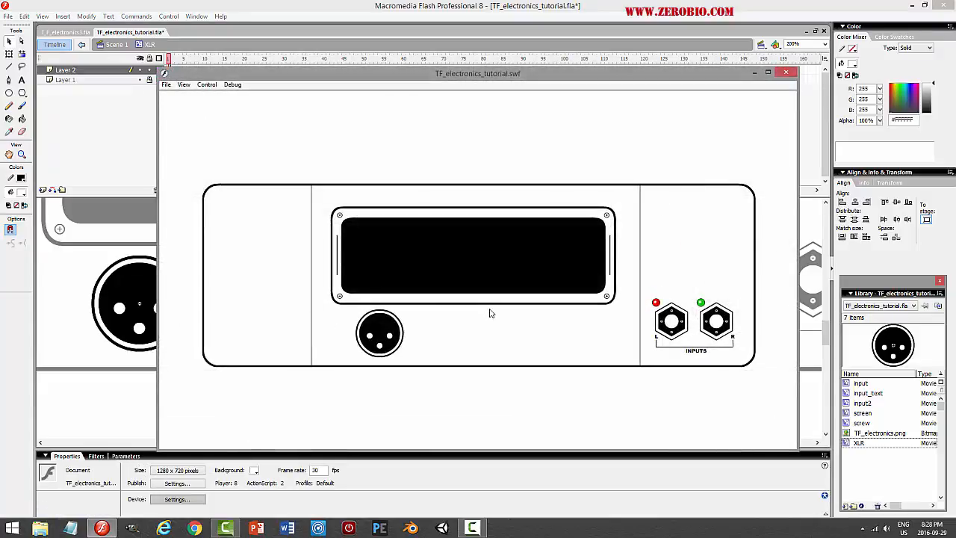
left_click(785, 73)
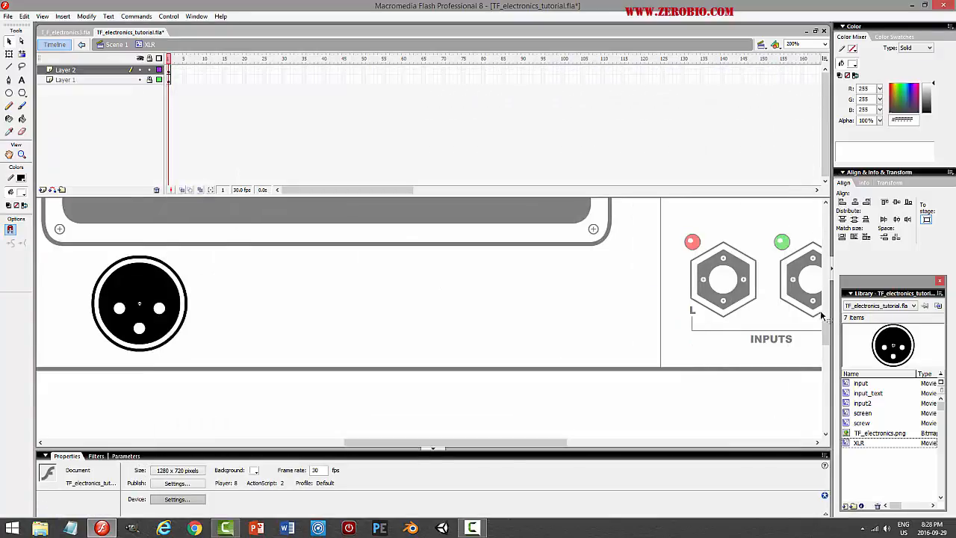
mouse_move(825, 336)
left_mouse_down()
mouse_move(829, 262)
mouse_move(828, 313)
mouse_move(840, 332)
left_mouse_up()
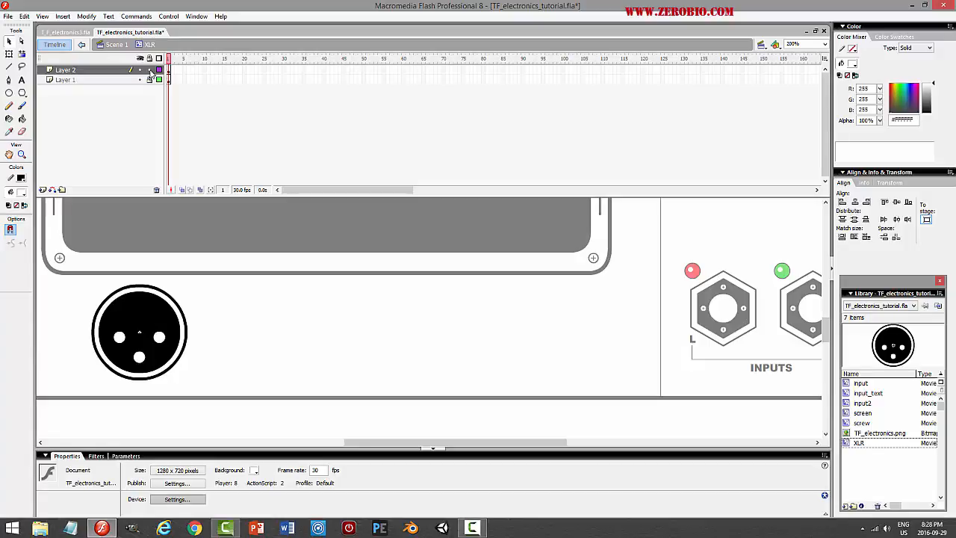
key("ctrl+s")
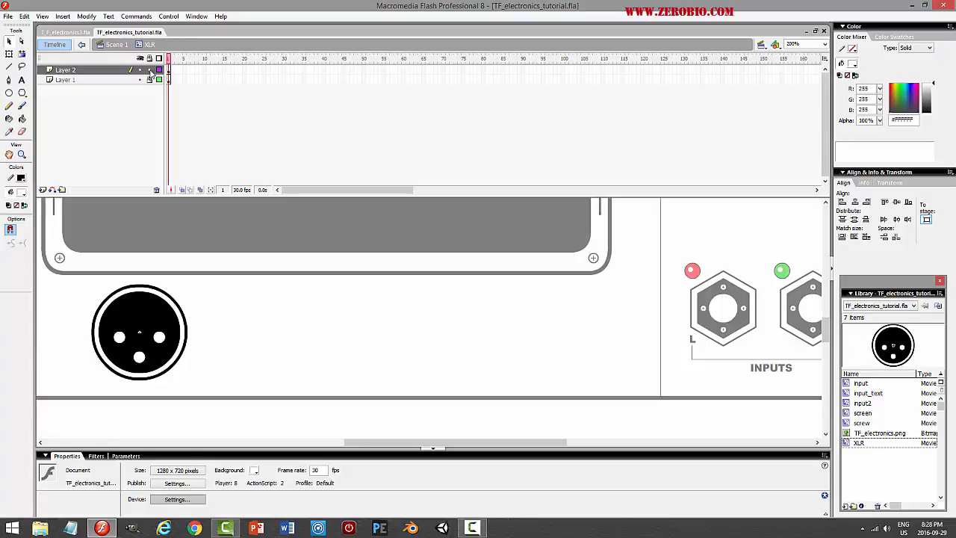
Lock Layer 2 of the XLR symbol, add a new layer above it, and return to the main scene
left_click(149, 70)
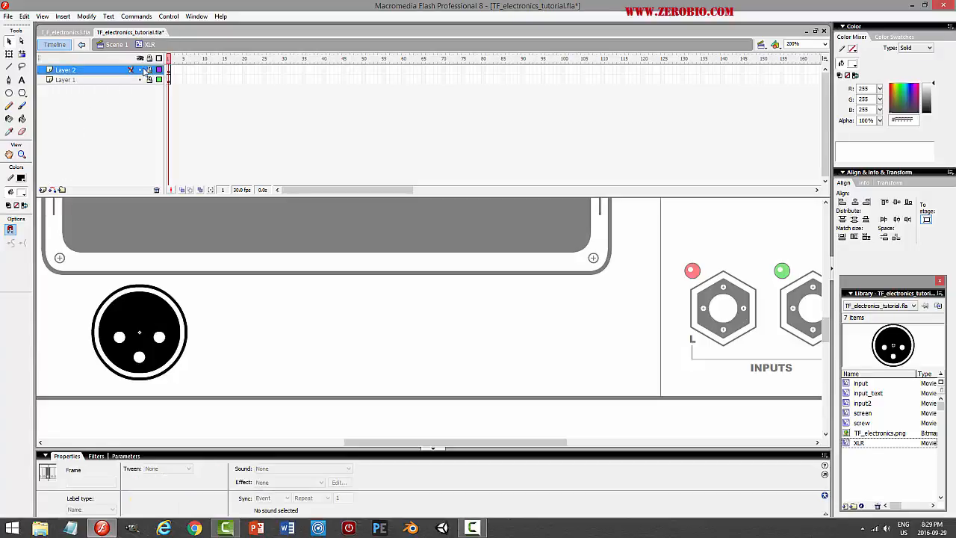
left_click(42, 189)
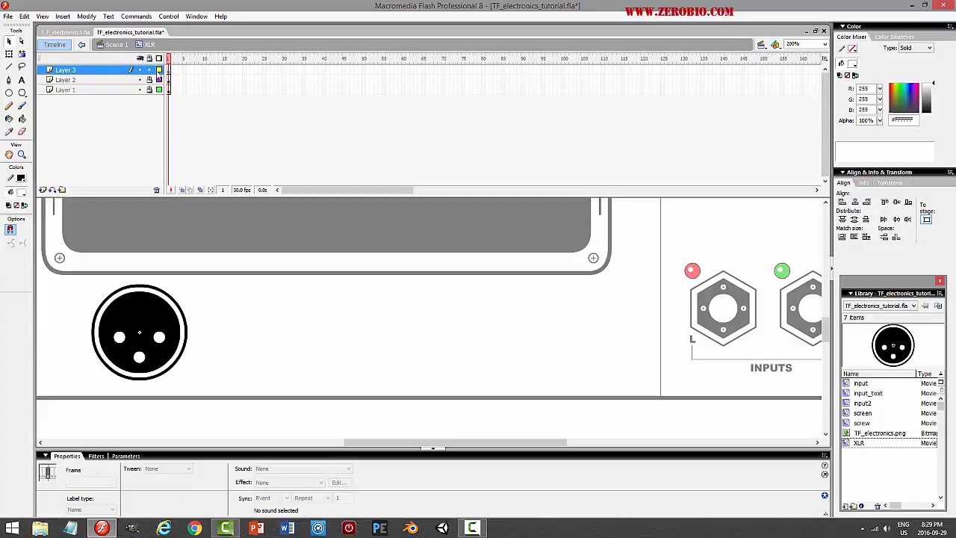
left_click(124, 45)
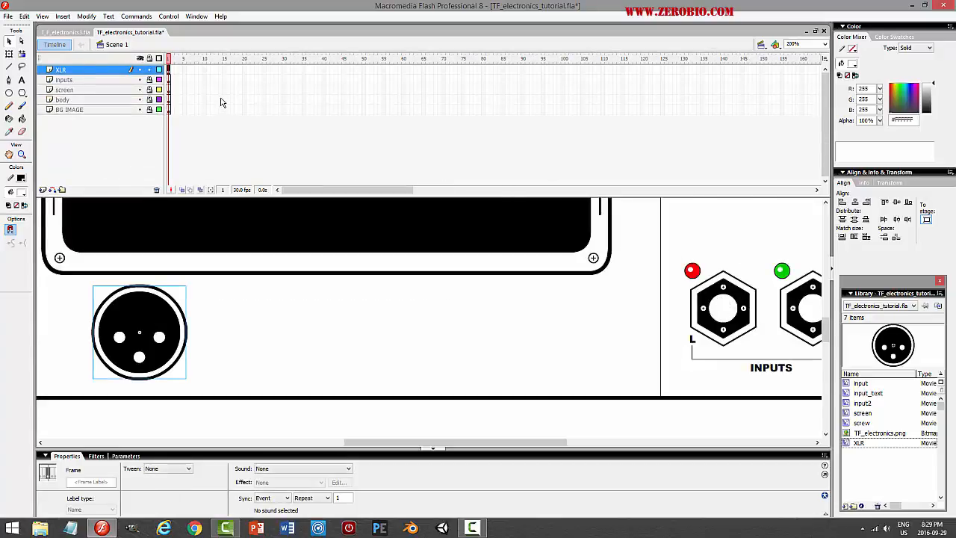
Copy the red indicator light from Layer 3 of the left input jack's symbol and return to the main scene
double_click(717, 309)
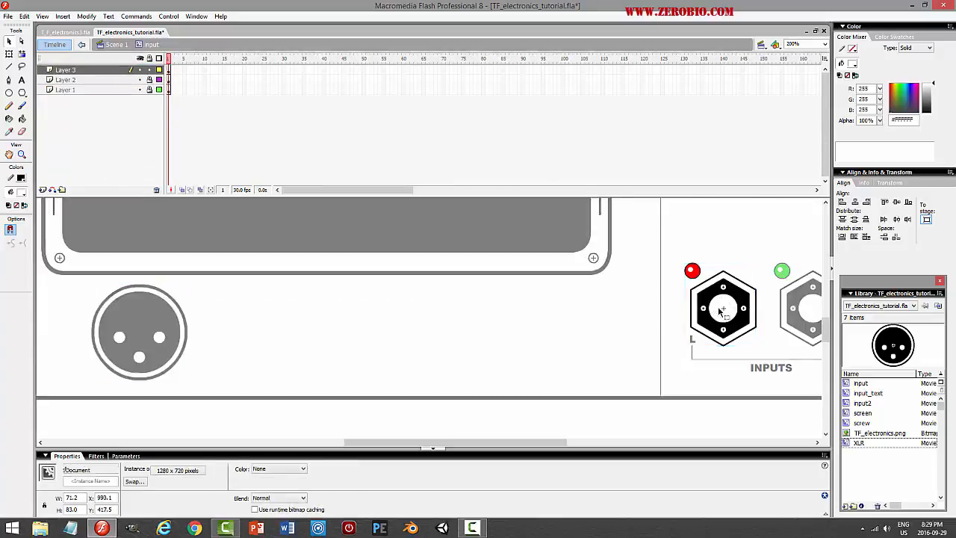
left_click(103, 72)
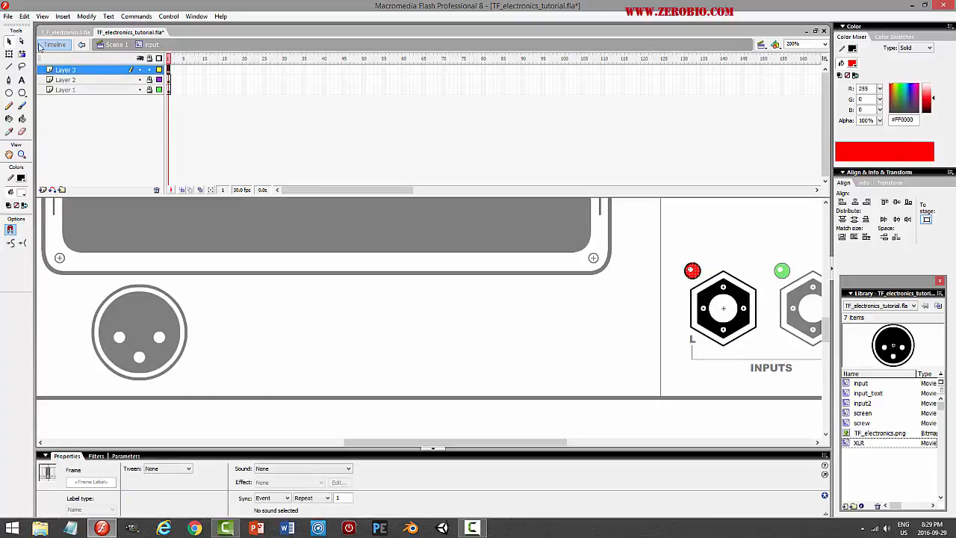
left_click(24, 15)
left_click(27, 63)
left_click(114, 45)
Paste the red light onto Layer 3 of the XLR symbol and place it at the connector's upper-left edge
double_click(160, 310)
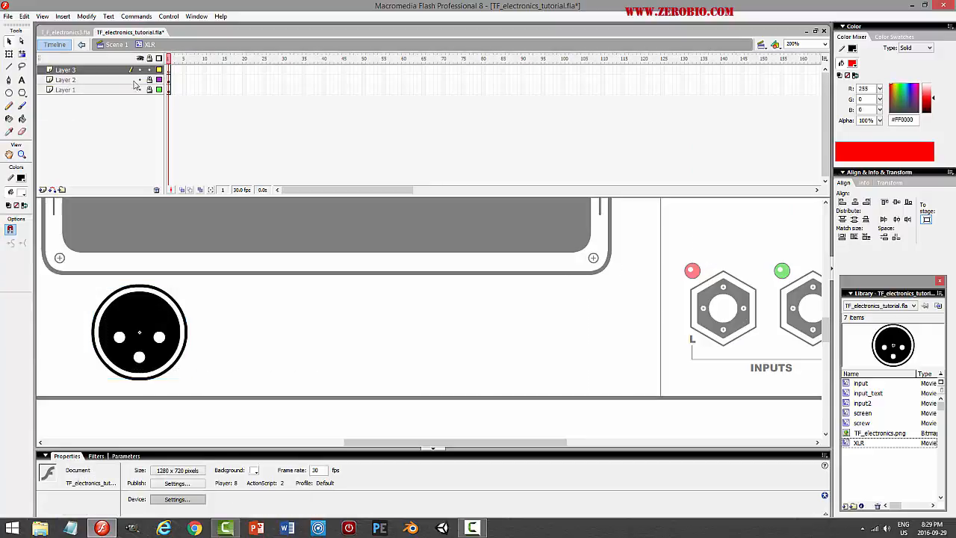
left_click(95, 73)
left_click(25, 16)
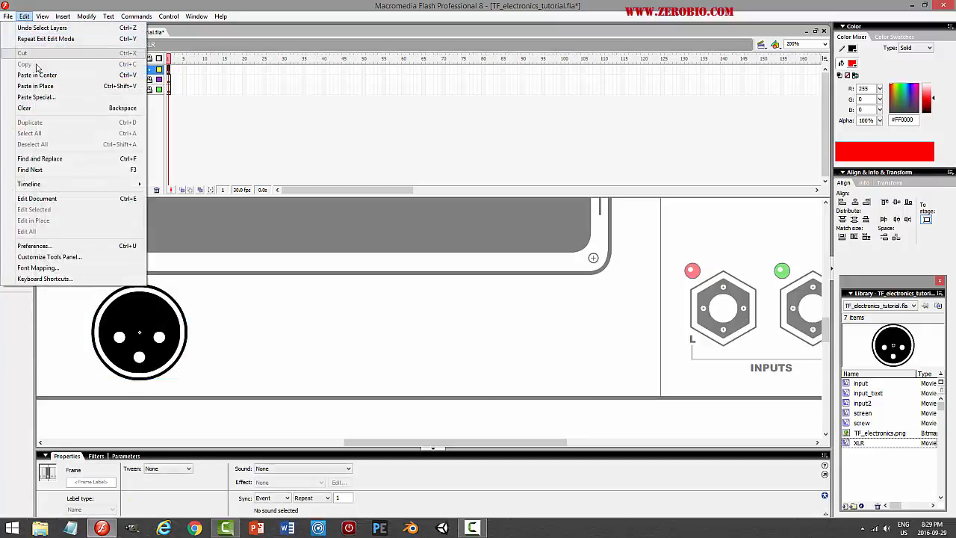
left_click(60, 75)
key("o")
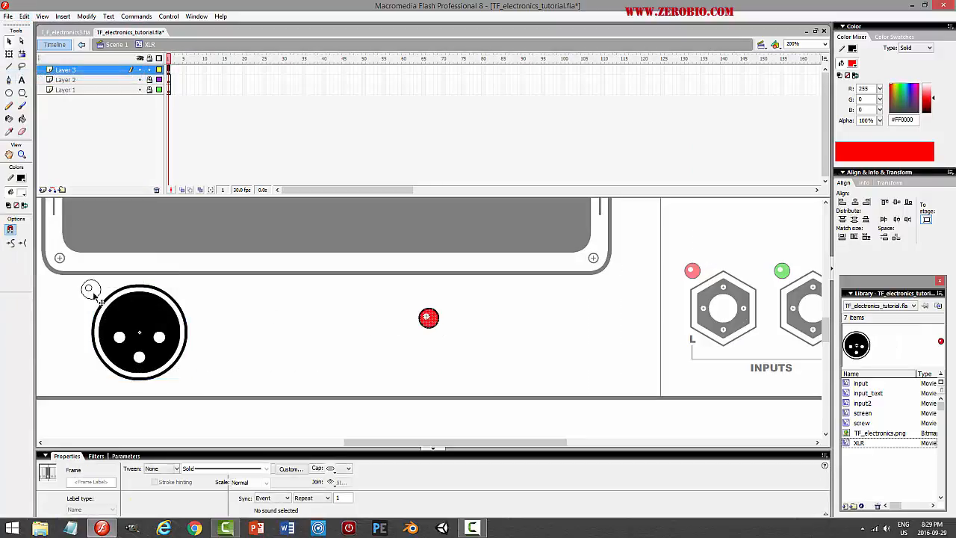
left_click_drag(88, 295, 87, 292)
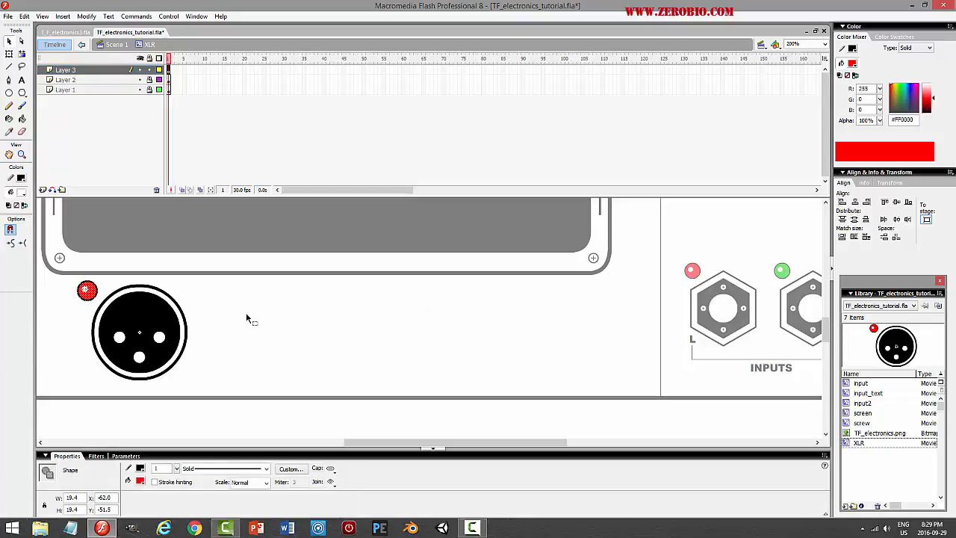
Test the movie to check the red light beside the XLR connector
left_click(256, 319)
key("ctrl+Return")
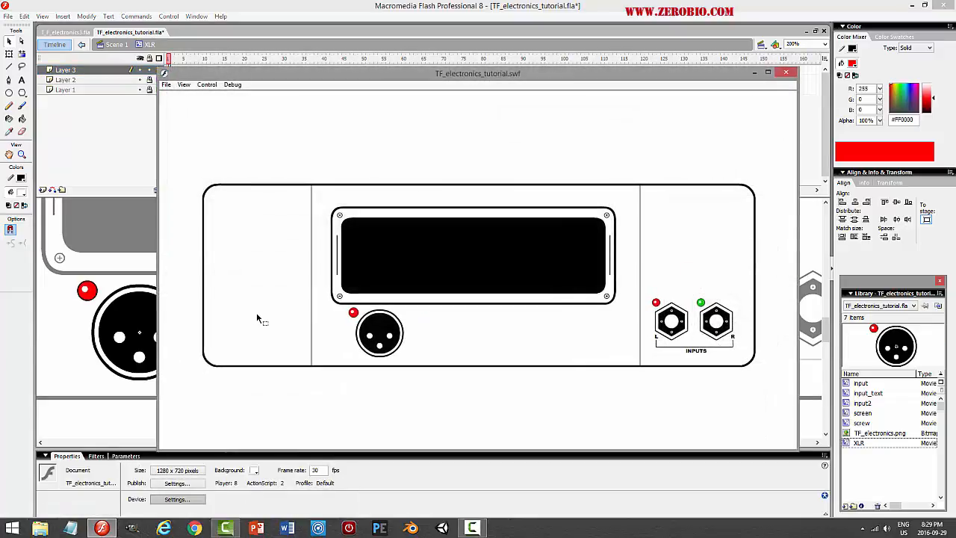
left_click(786, 72)
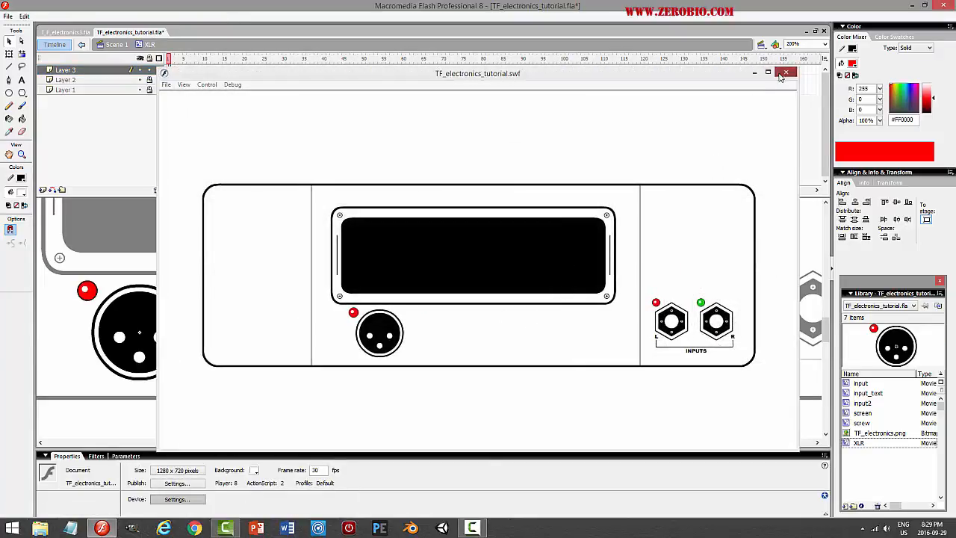
Return to the main scene and nudge the XLR connector instance 5 pixels down
mouse_move(827, 335)
left_mouse_down()
mouse_move(829, 250)
mouse_move(826, 330)
left_mouse_up()
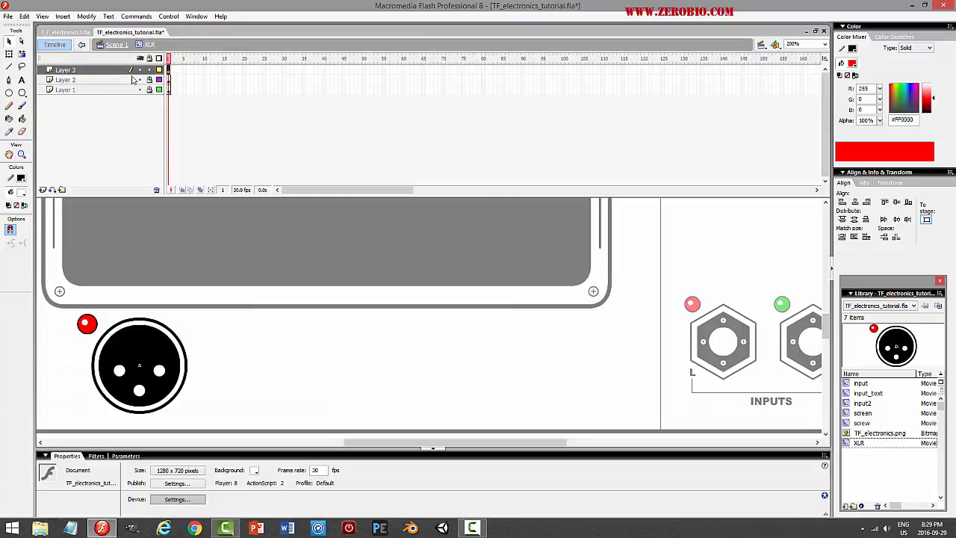
left_click(116, 44)
key("Down")
key("Down")
key("Down")
key("Down")
key("Down")
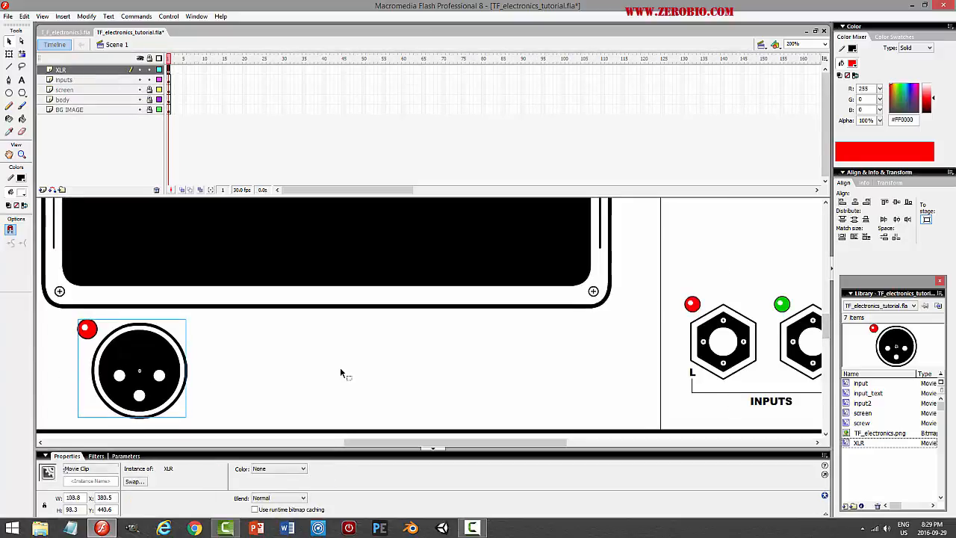
Scale the XLR connector instance down to 87.0 by 78.6 pixels using Scale and Rotate
scroll(341, 374, "down", 3)
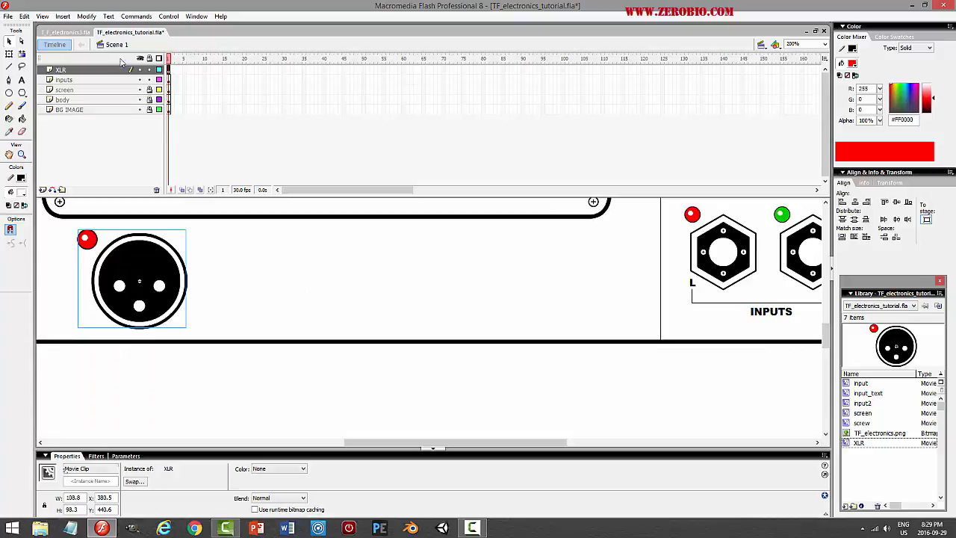
left_click(86, 16)
mouse_move(77, 142)
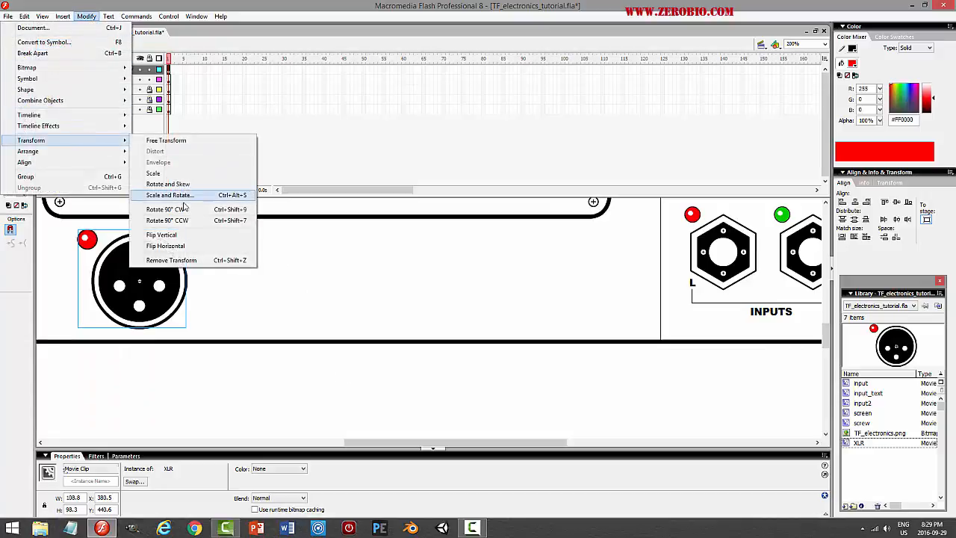
left_click(184, 197)
left_click(519, 252)
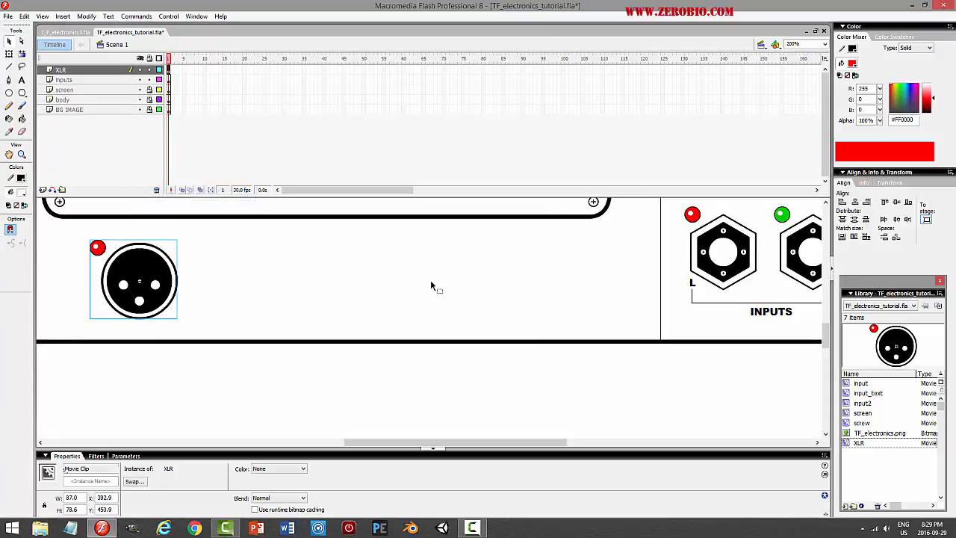
Test the movie to check the connector's size, and compare its placement with the MIC connectors in the reference image
left_click(430, 279)
key("ctrl+Return")
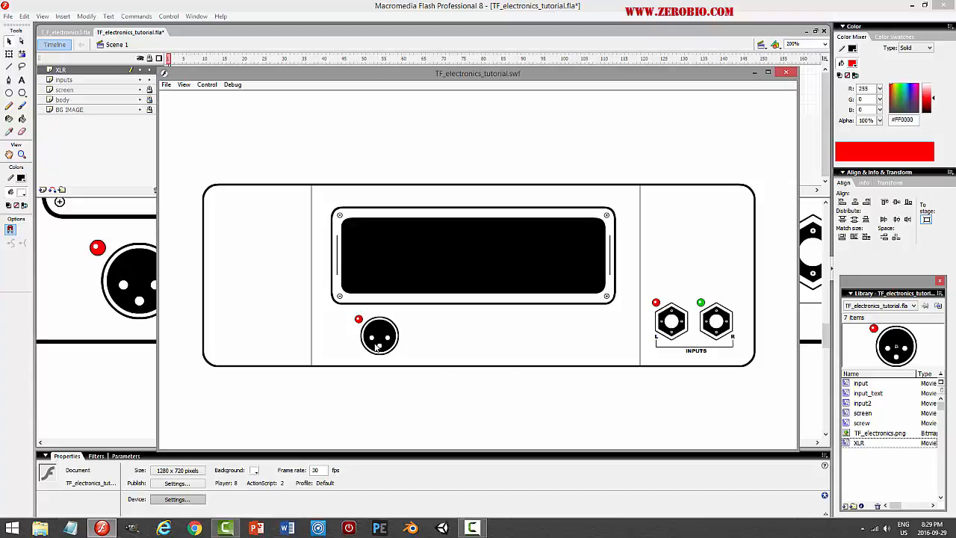
left_click(785, 73)
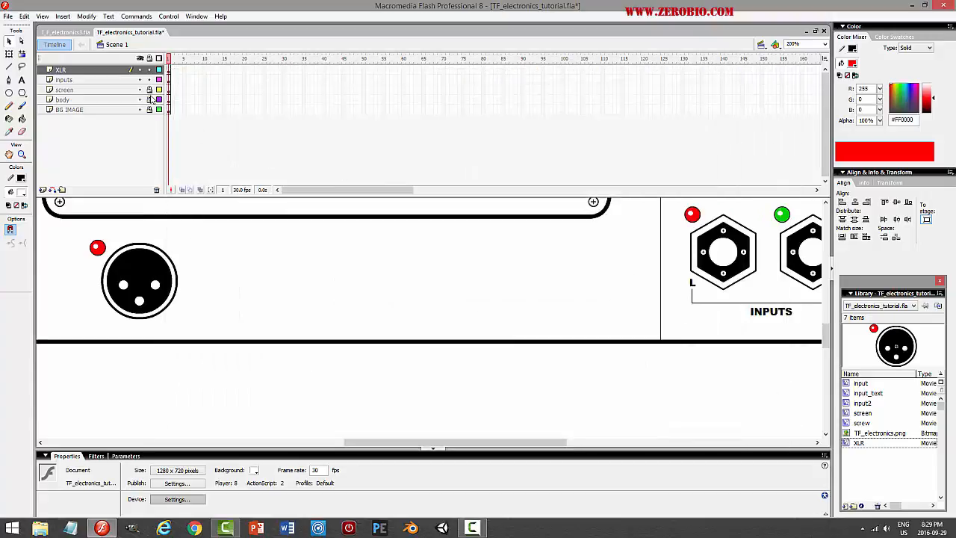
left_click_drag(828, 336, 827, 265)
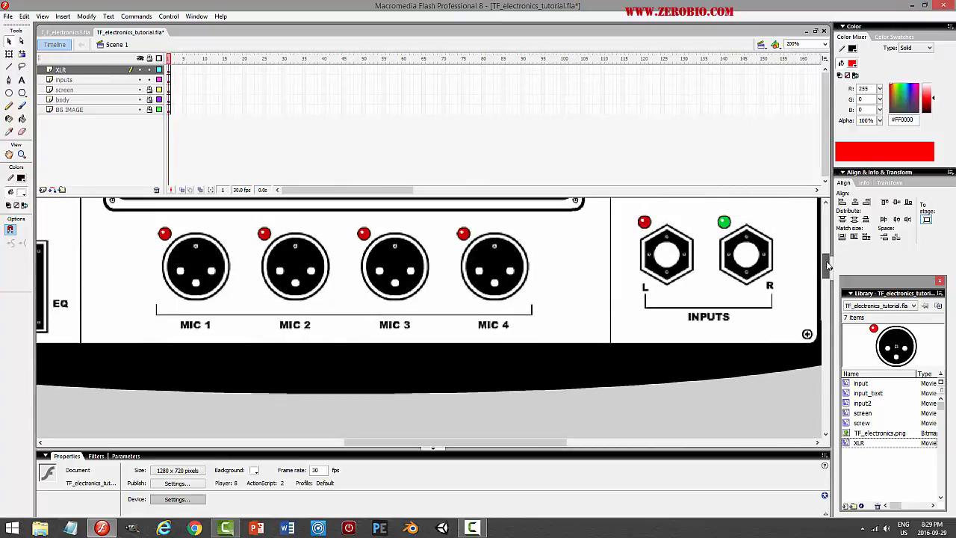
left_click_drag(827, 266, 823, 325)
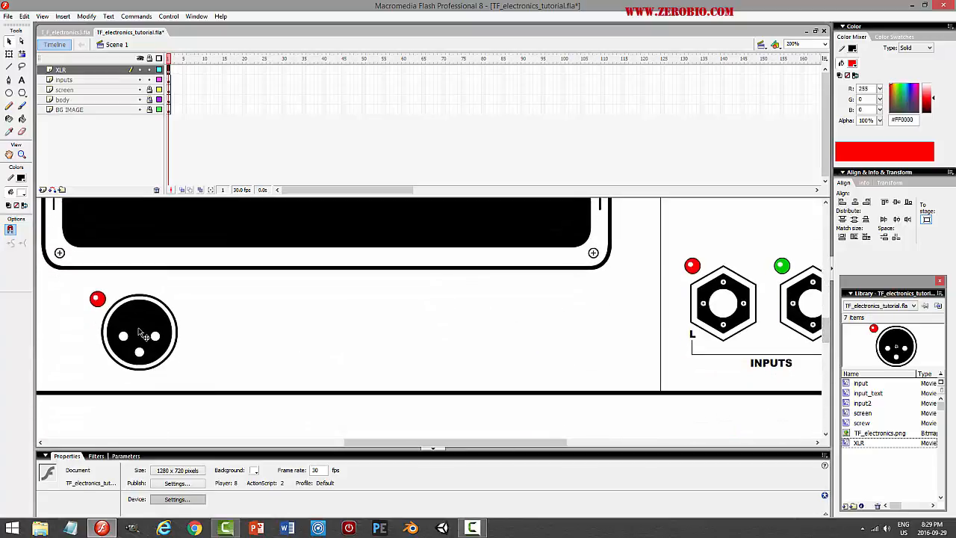
Nudge the XLR connector instance 5 pixels left and 5 pixels up
left_click(140, 335)
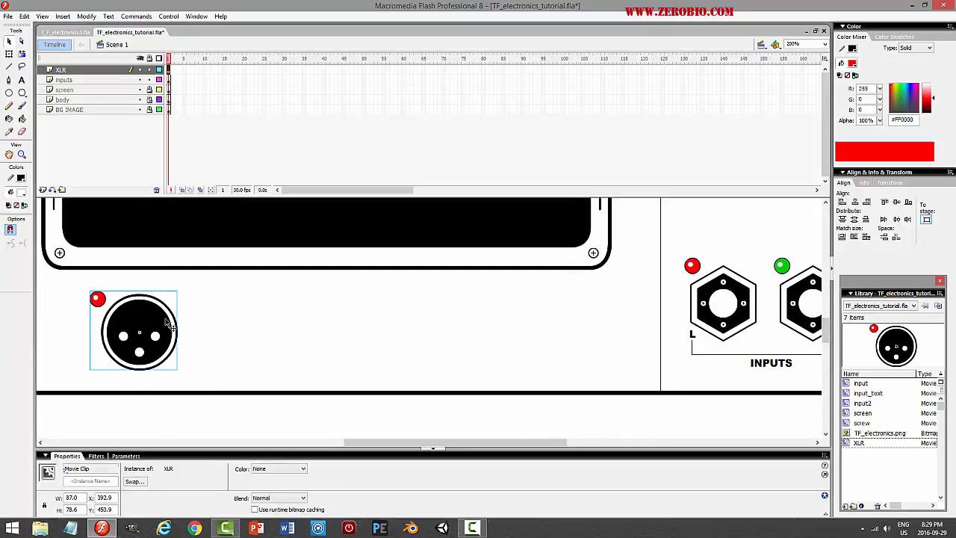
key("Left")
key("Left")
key("Left")
key("Left")
key("Left")
key("Up")
key("Up")
key("Up")
key("Up")
key("Up")
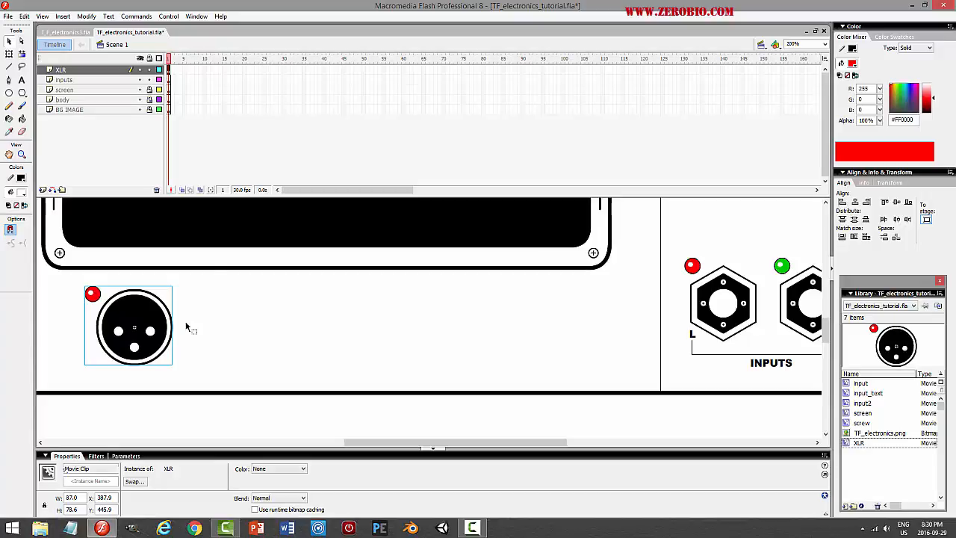
Copy the XLR connector, paste it in place, move the copy 100 pixels right to X 487.9, and test the movie
left_click(25, 15)
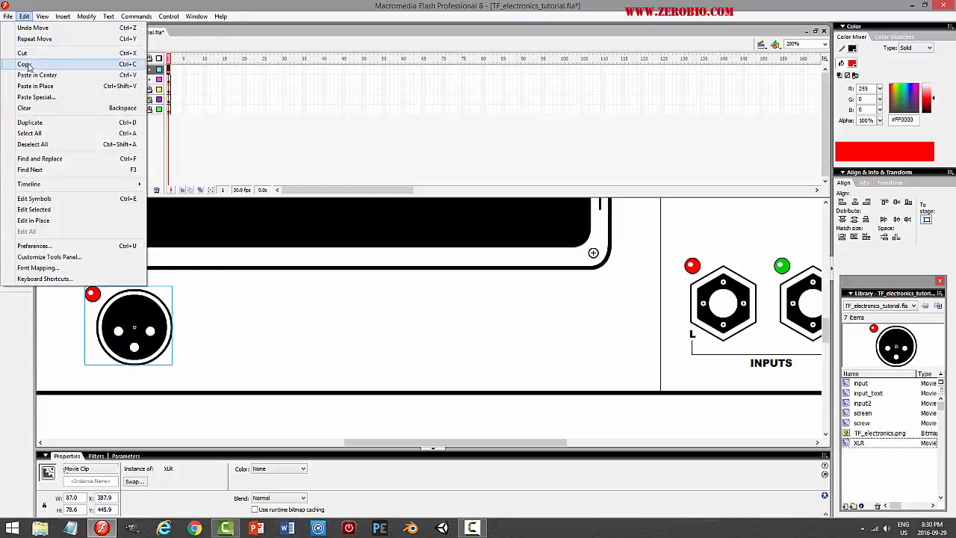
left_click(26, 65)
left_click(24, 16)
left_click(50, 85)
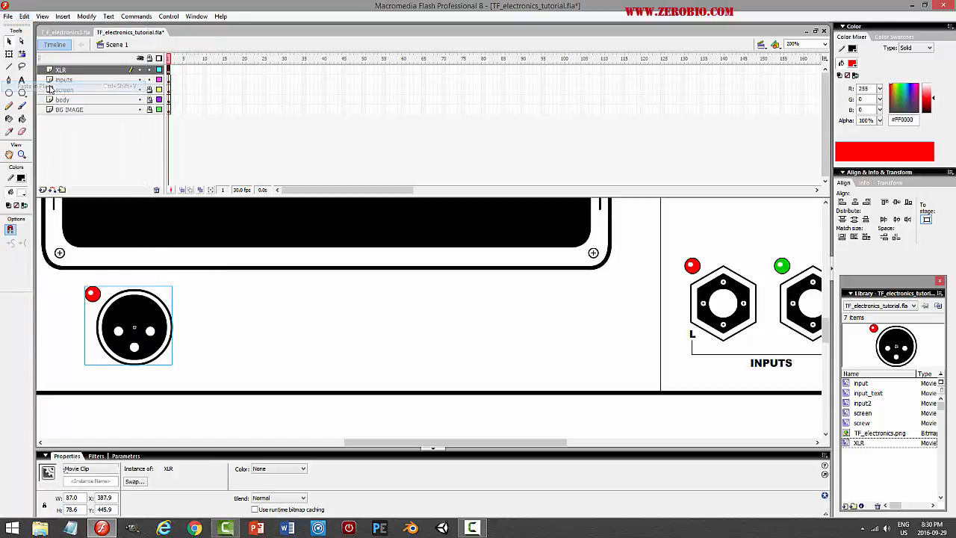
key("Right")
key("Right")
key("Right")
key("Right")
key("Right")
key("Right")
key("Right")
key("Right")
key("Right")
key("Right")
key("Right")
key("Right")
key("Right")
key("Right")
key("Right")
key("Right")
key("Right")
key("Right")
key("Right")
key("Right")
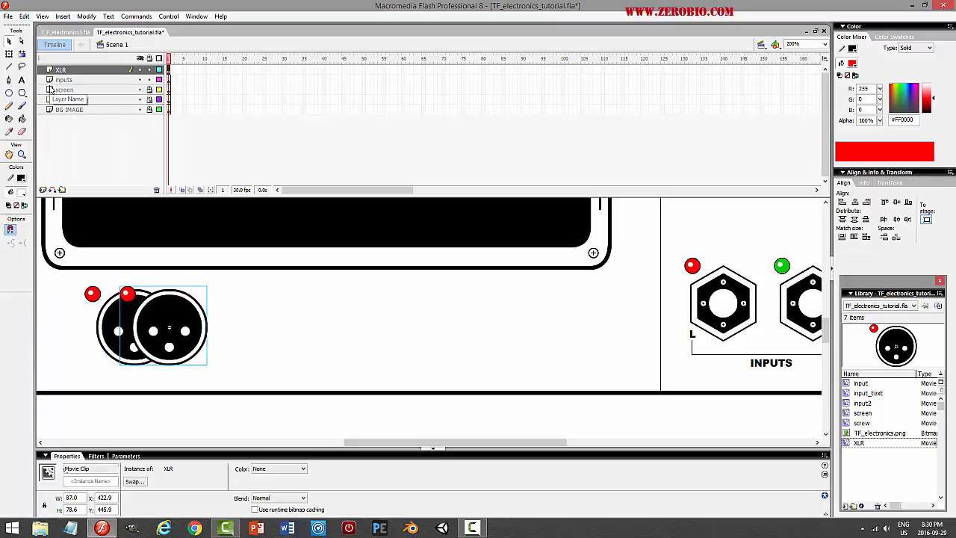
key("Right")
key("Right")
key("Right")
key("Right")
key("Right")
key("Right")
key("Right")
key("Right")
key("Right")
key("Right")
key("Right")
key("Right")
key("Right")
key("Right")
key("Right")
key("Right")
key("Right")
key("Right")
key("Right")
key("Right")
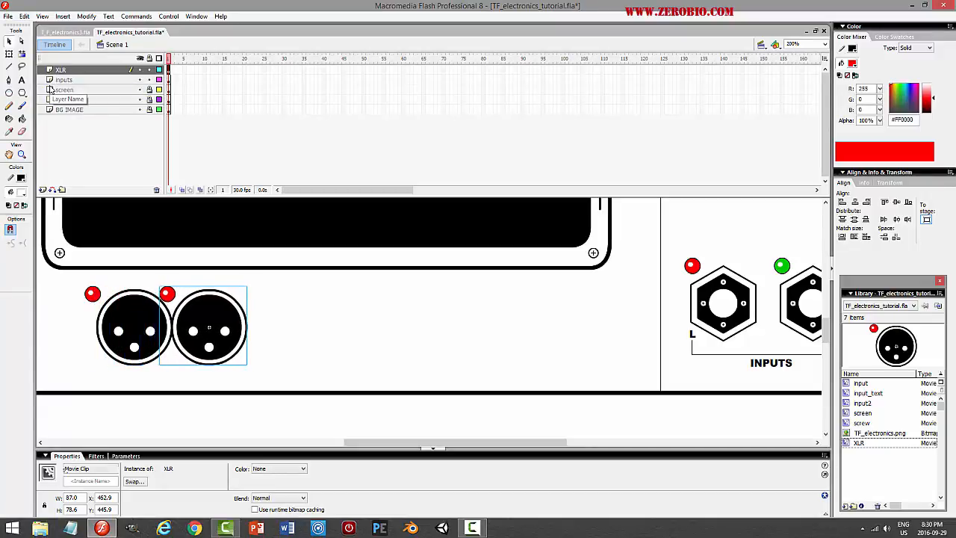
key("Right")
key("Right")
key("Right")
key("Right")
key("Right")
key("Right")
key("Right")
key("Right")
key("Right")
key("Right")
key("Right")
key("Right")
key("Right")
key("Right")
key("Right")
key("Right")
key("Right")
key("Right")
key("Right")
key("Right")
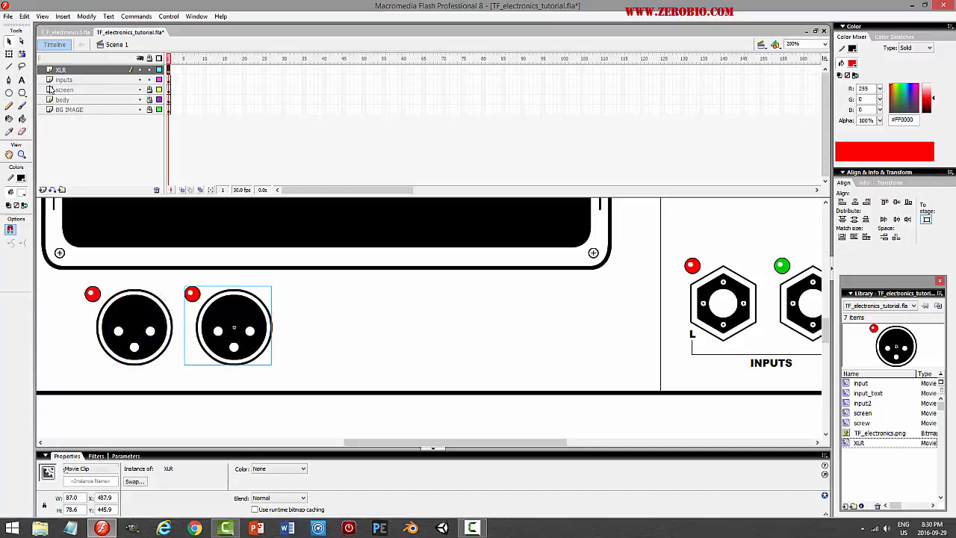
key("ctrl+Return")
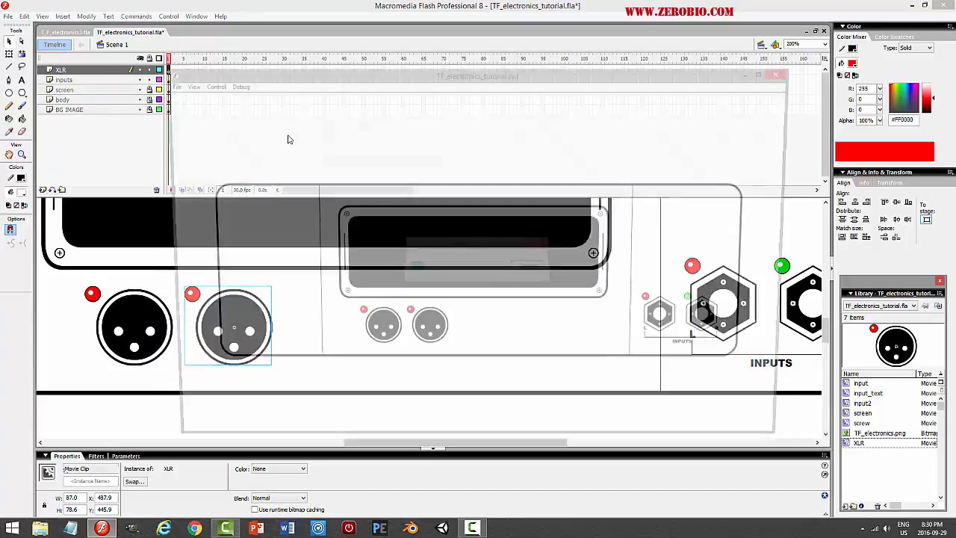
left_click(786, 74)
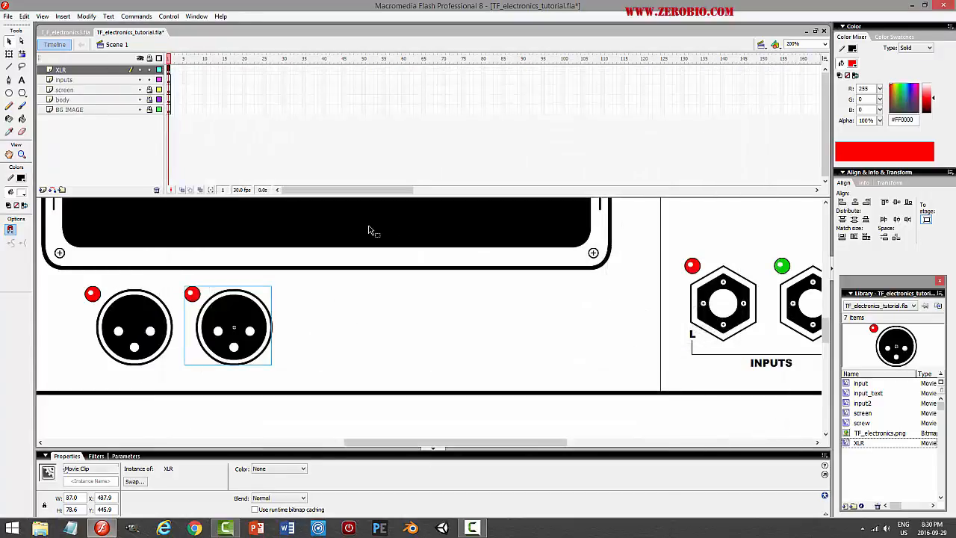
Copy both XLR connectors together, paste them in place, and move the copies 200 pixels right to X 587.9
left_click(157, 323, "shift")
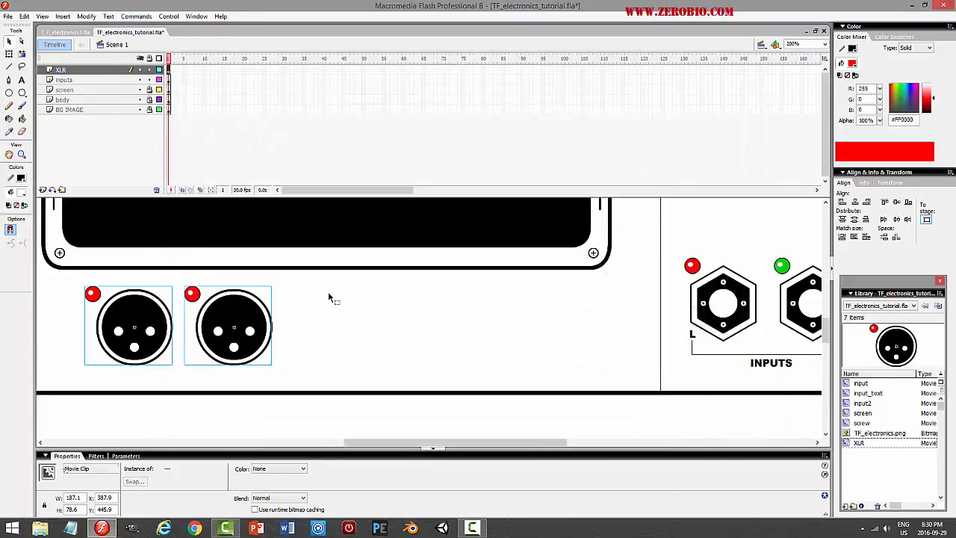
left_click(25, 15)
left_click(25, 64)
left_click(25, 16)
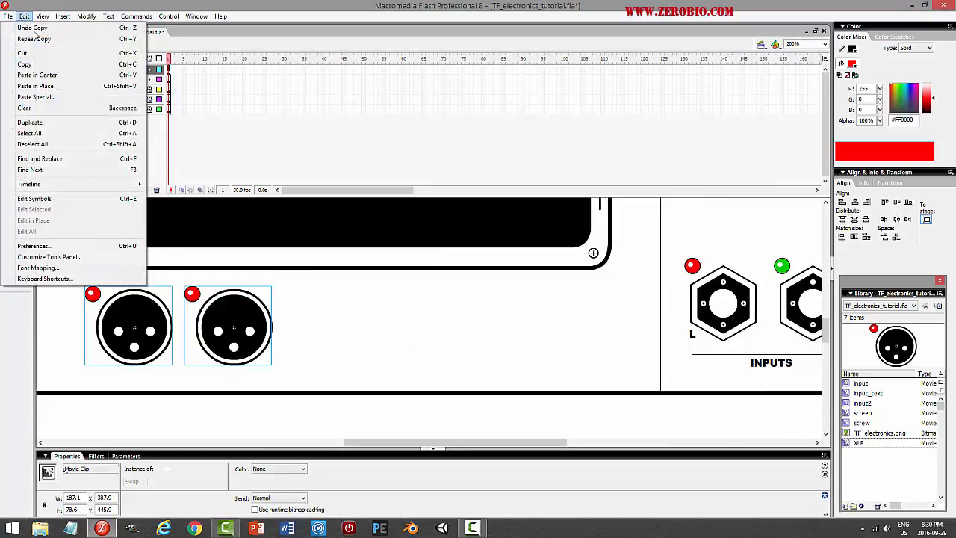
left_click(37, 86)
key("shift+Right")
key("shift+Right")
key("shift+Right")
key("shift+Right")
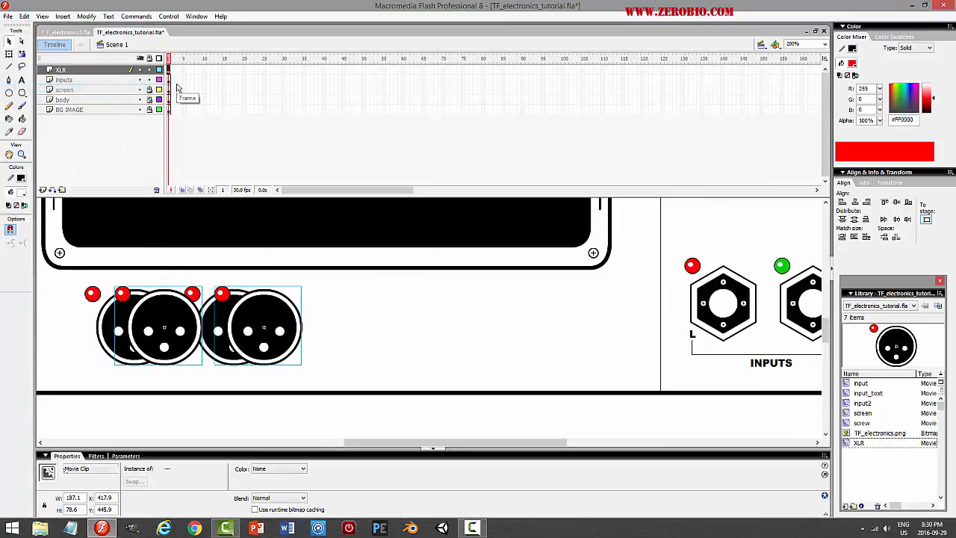
key("shift+Right")
key("shift+Right")
key("shift+Right")
key("shift+Right")
key("shift+Right")
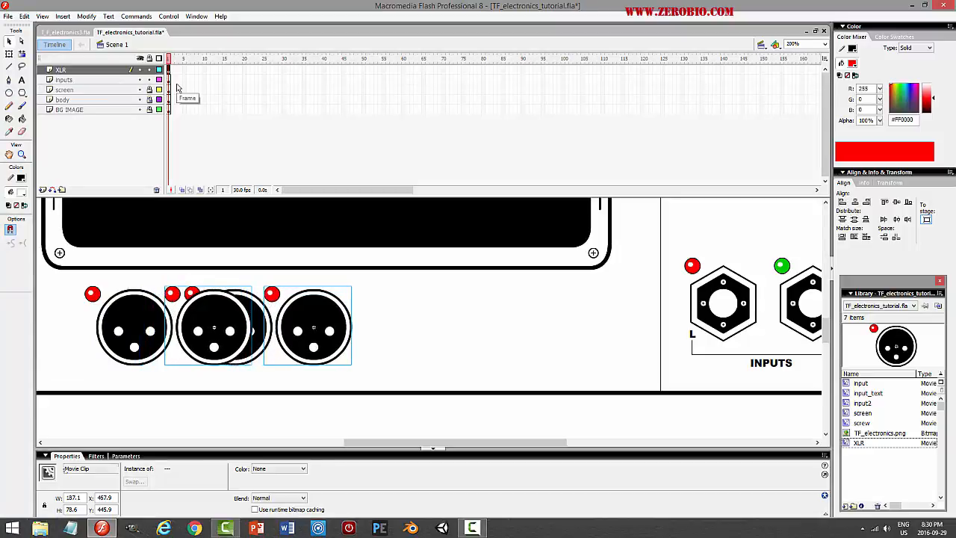
key("shift+Right")
key("shift+Right")
key("shift+Right")
key("shift+Right")
key("shift+Right")
key("shift+Right")
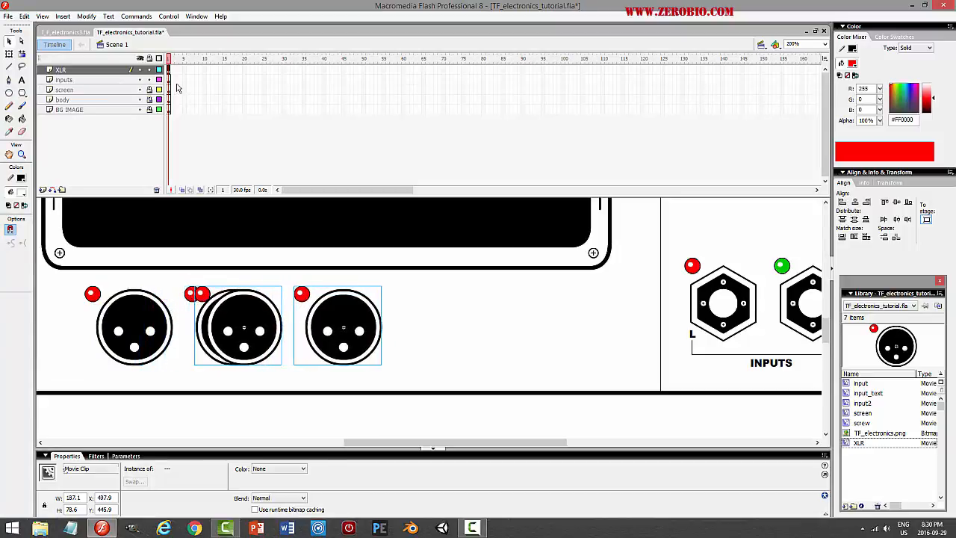
key("shift+Right")
key("shift+Right")
key("shift+Right")
key("shift+Right")
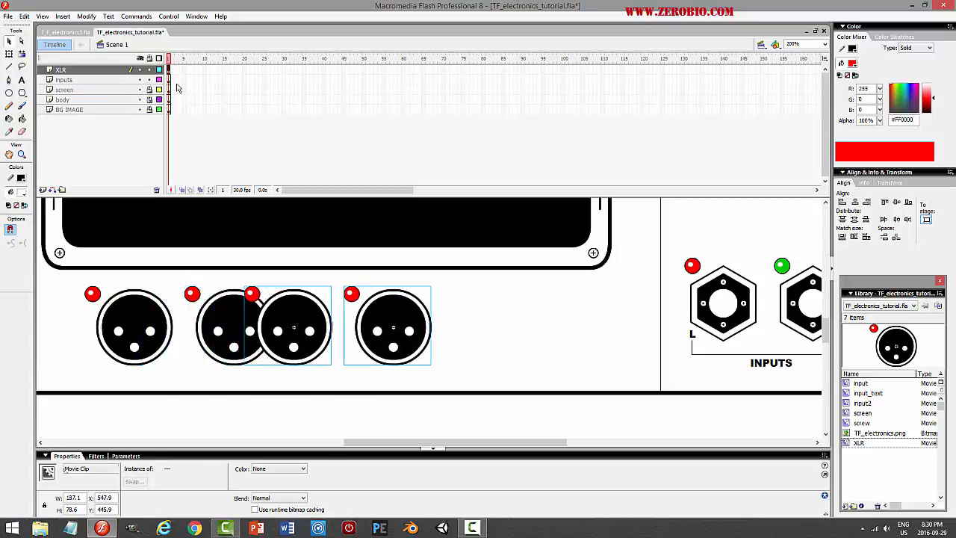
key("shift+Right")
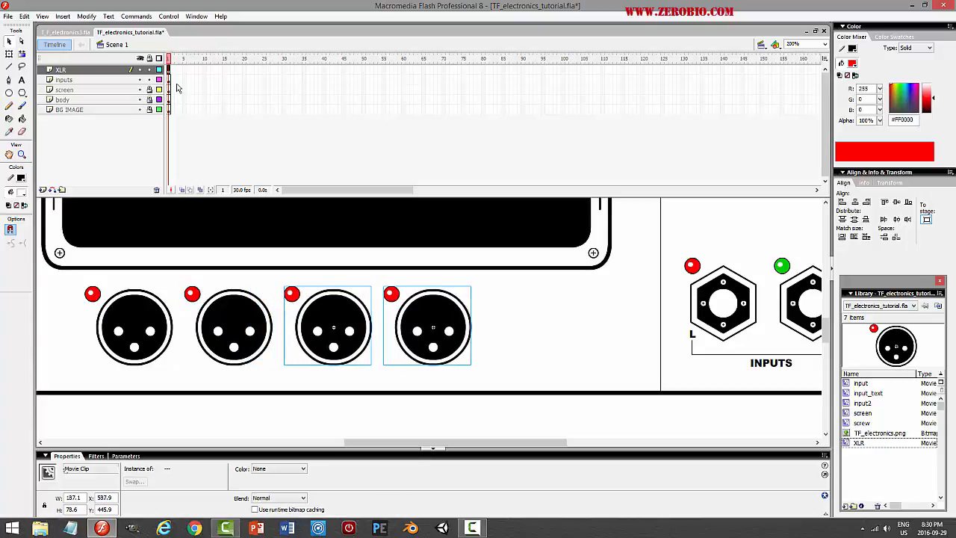
Test the movie to check the spacing and placement of the four-connector row
left_click(614, 310)
key("ctrl+Return")
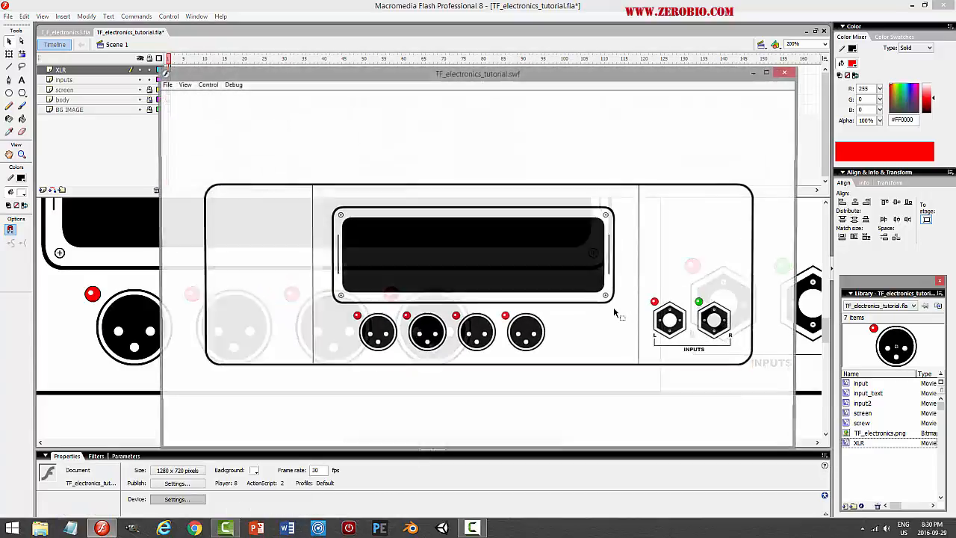
left_click(786, 73)
Move the whole row of four XLR connectors about 45 pixels right and 5 pixels up beneath the screen
left_click(97, 70)
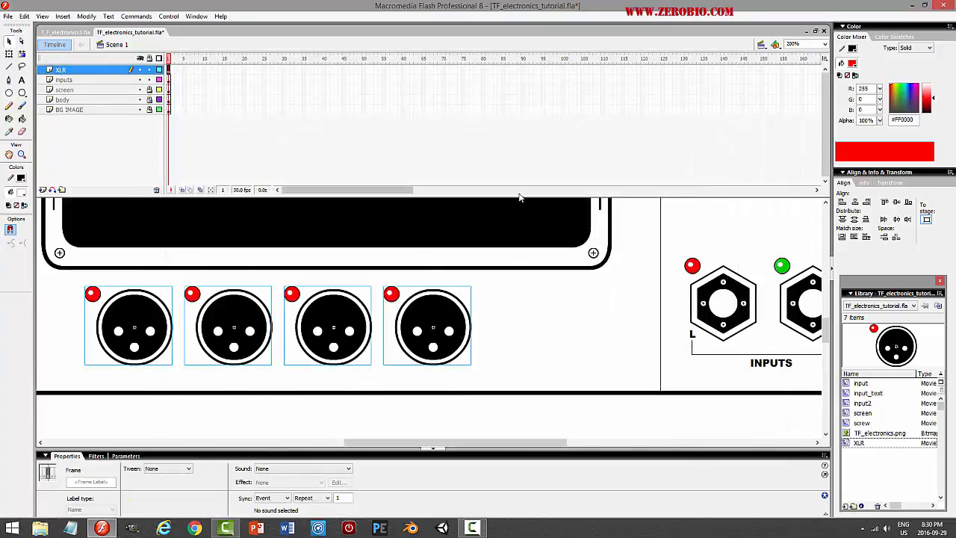
key("Right")
key("Right")
key("Right")
key("Right")
key("Right")
key("Right")
key("Right")
key("Right")
key("Right")
key("Right")
key("Right")
key("Right")
key("Right")
key("Right")
key("Right")
key("Right")
key("Right")
key("Right")
key("Right")
key("Right")
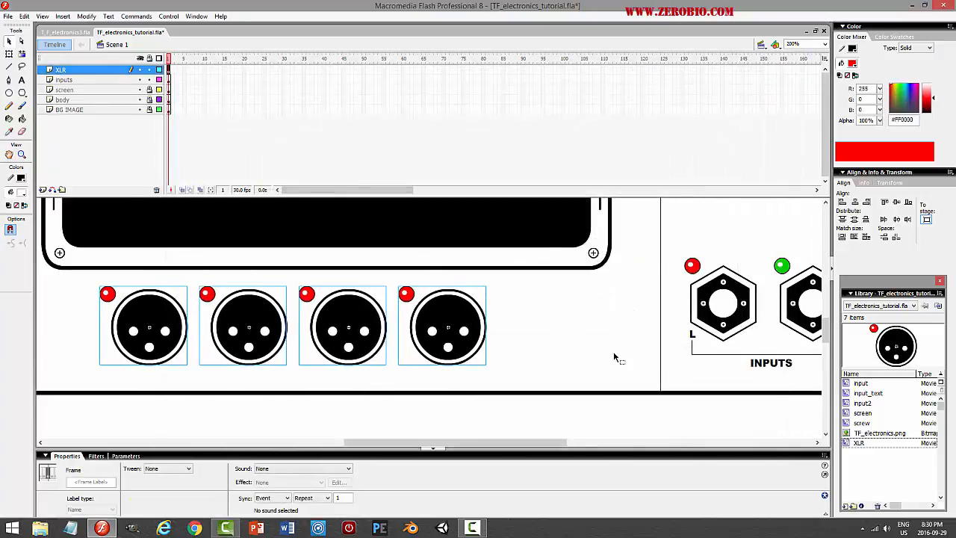
key("Right")
key("Right")
key("Right")
key("Right")
key("Right")
key("Right")
key("Right")
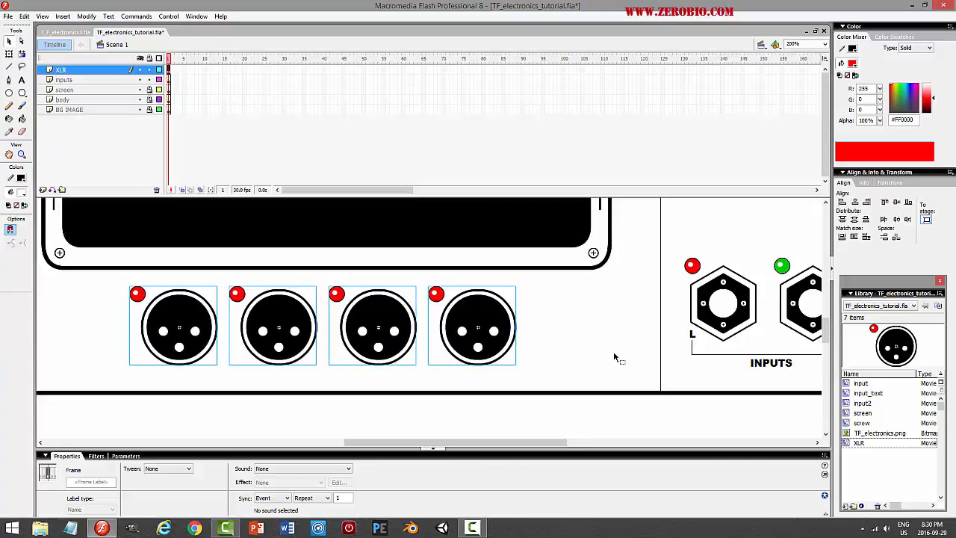
key("Up")
key("Up")
key("Up")
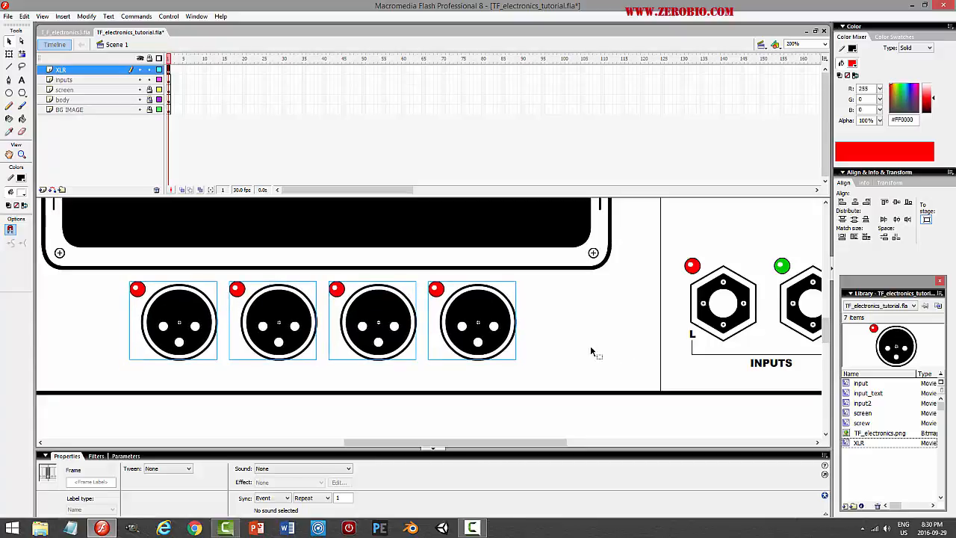
left_click(590, 350)
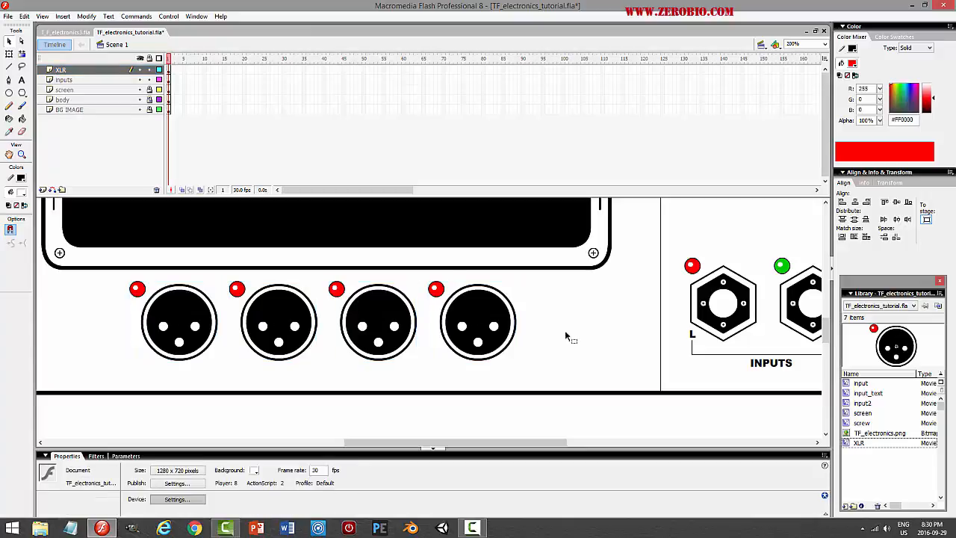
Draw a hairline bracket about 383 pixels wide with short upright ends beneath the four connectors, and check its corner joint
left_click(9, 65)
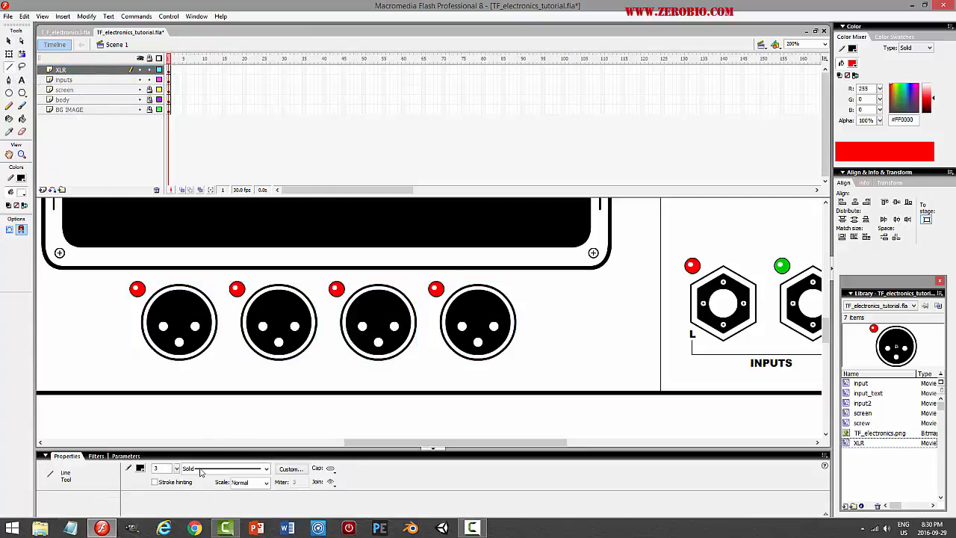
left_click(200, 472)
left_click(209, 479)
left_click_drag(139, 369, 475, 370)
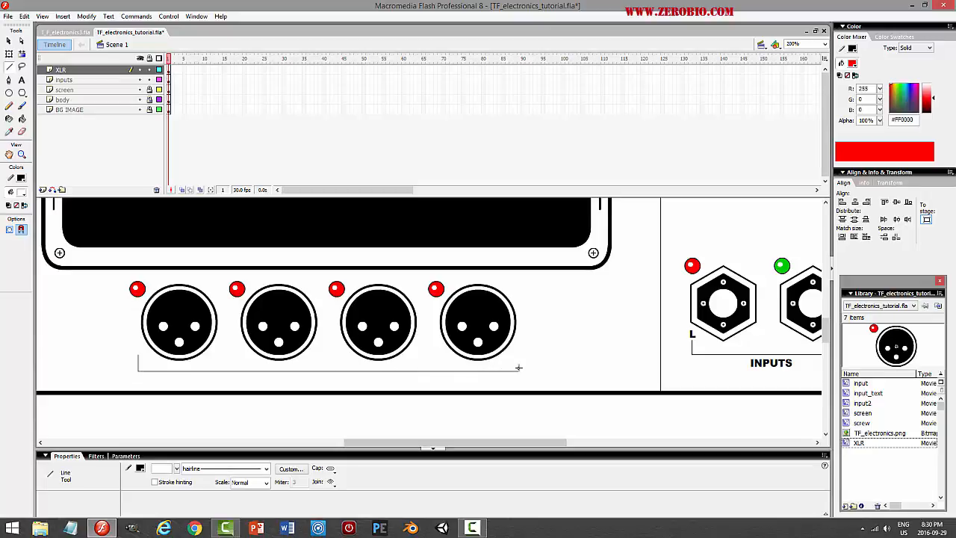
left_click(8, 41)
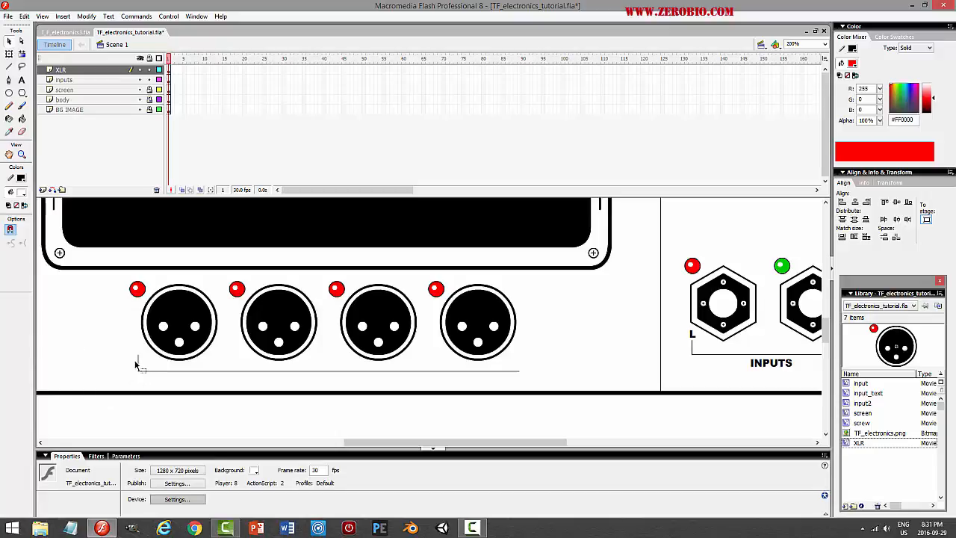
left_click_drag(139, 367, 521, 381)
left_click(572, 366)
left_click(519, 371)
left_click(825, 44)
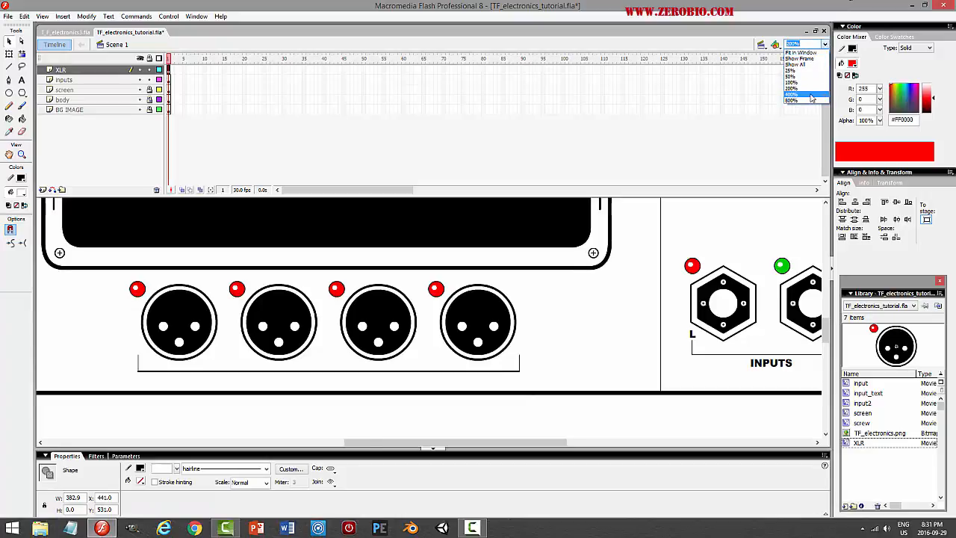
left_click(812, 96)
left_click_drag(457, 451, 493, 448)
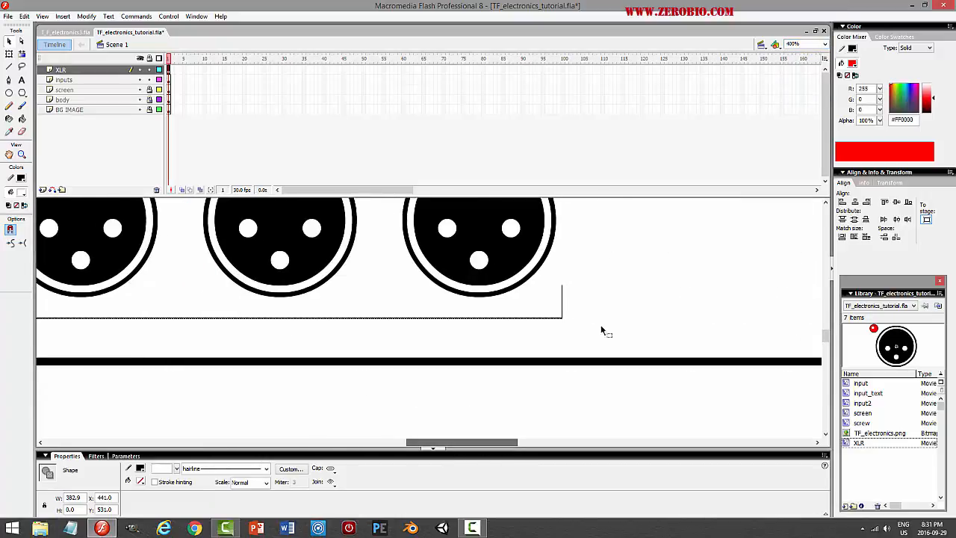
left_click(576, 347)
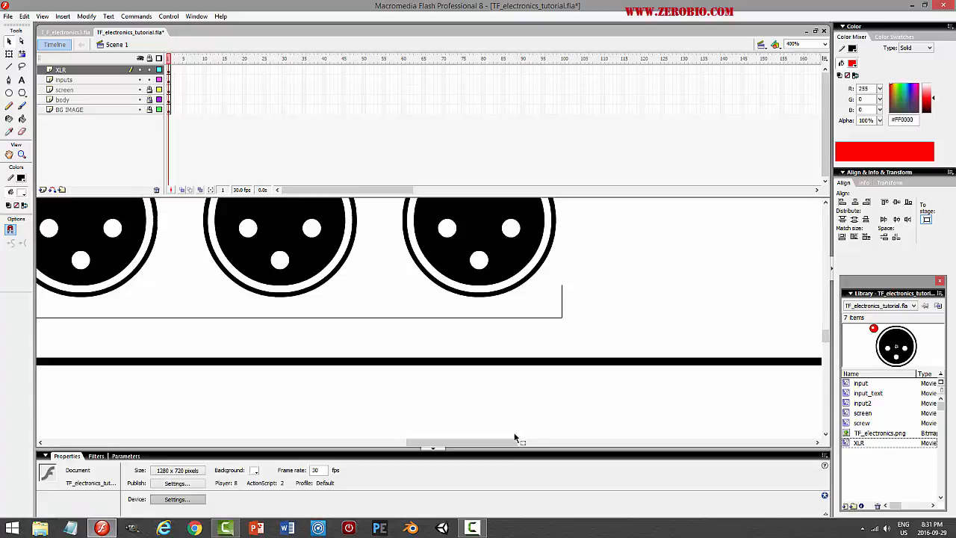
Lock the inputs layer and add the static text "MIC1" in Arial Black size 10 beneath the first connector on the XLR layer
left_click_drag(515, 441, 447, 447)
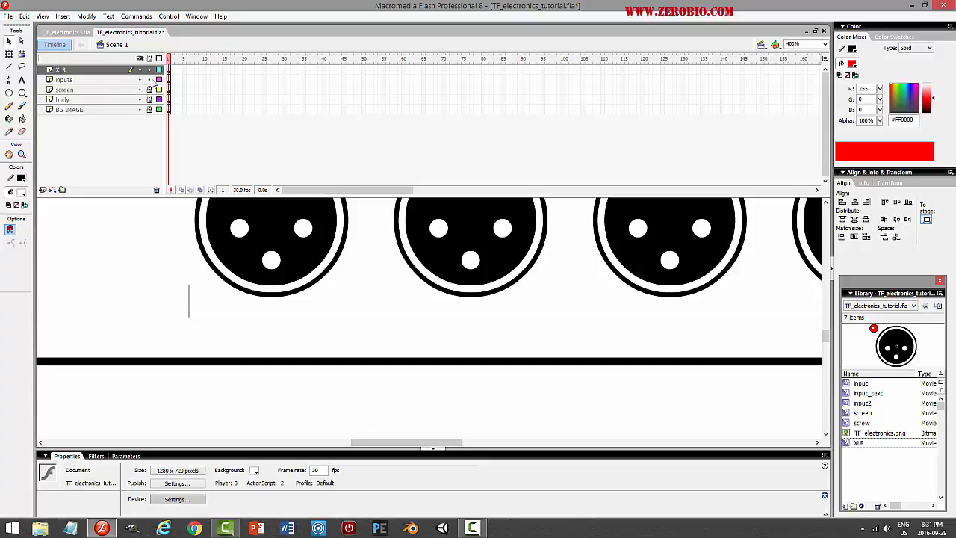
left_click(104, 69)
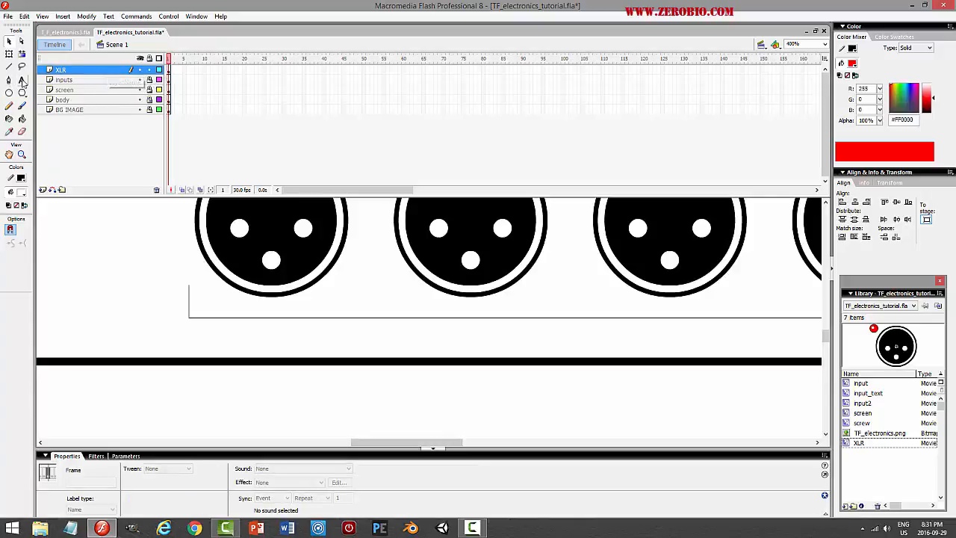
left_click(22, 81)
left_click_drag(223, 303, 321, 338)
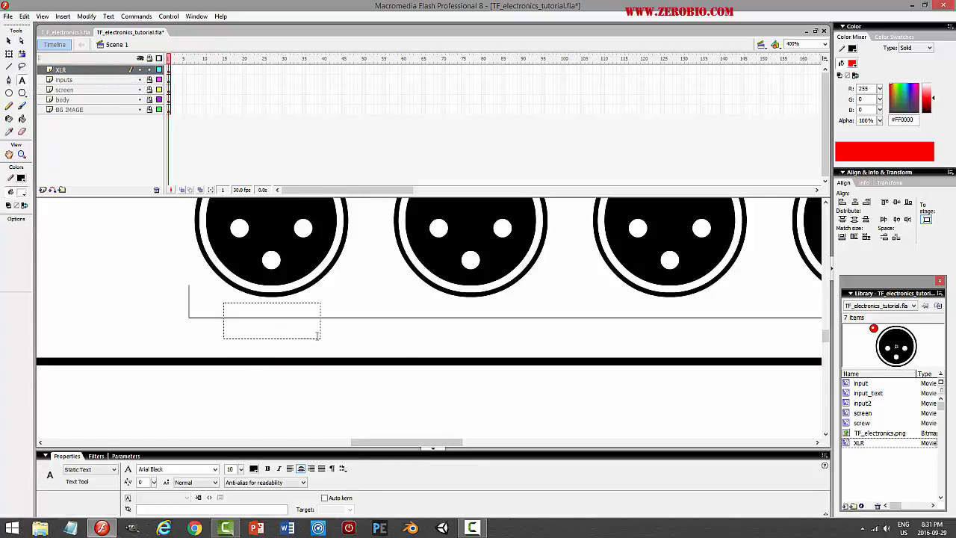
type("mic")
key("BackSpace")
key("BackSpace")
key("BackSpace")
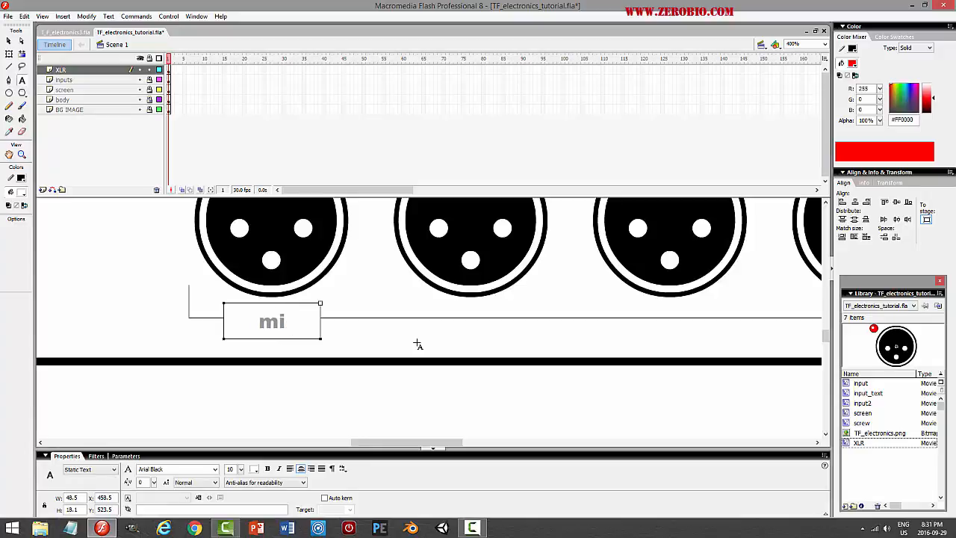
type("MIC1")
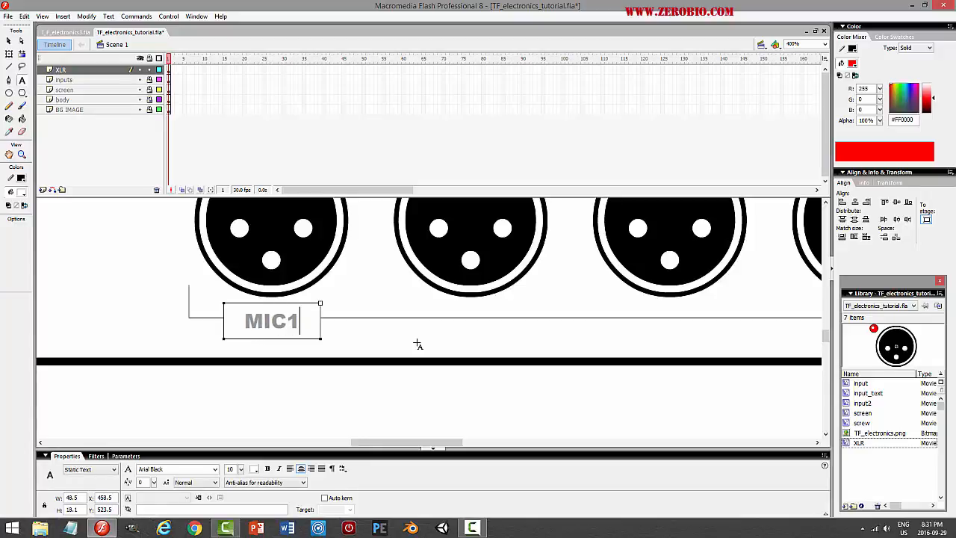
Set the MIC1 label's text color to black (#000000)
left_click(10, 41)
left_click(254, 469)
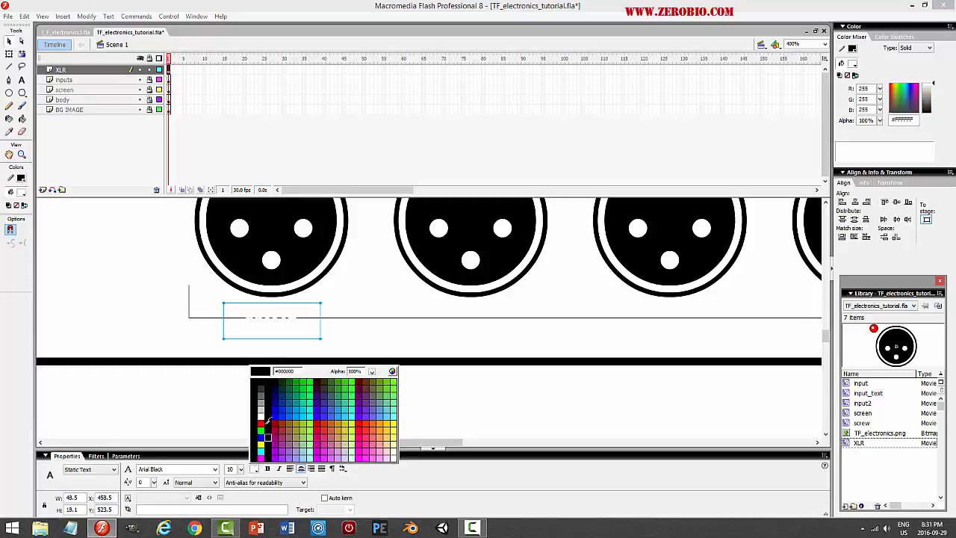
left_click(261, 375)
Nudge the MIC1 label below the bracket line to X 457.5, Y 531.0, testing the movie to check its placement
key("Down")
key("Down")
key("Down")
key("Down")
key("Down")
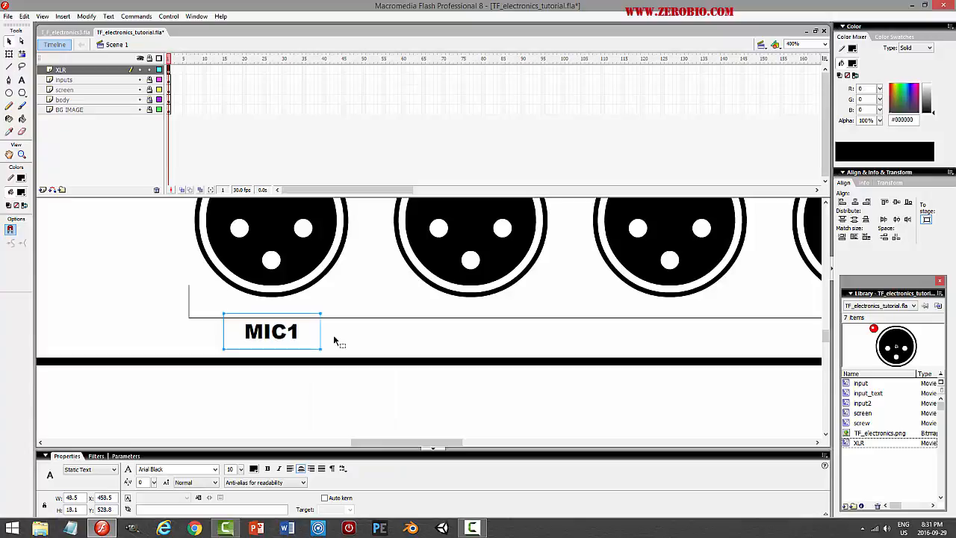
key("Down")
key("Left")
key("ctrl+Return")
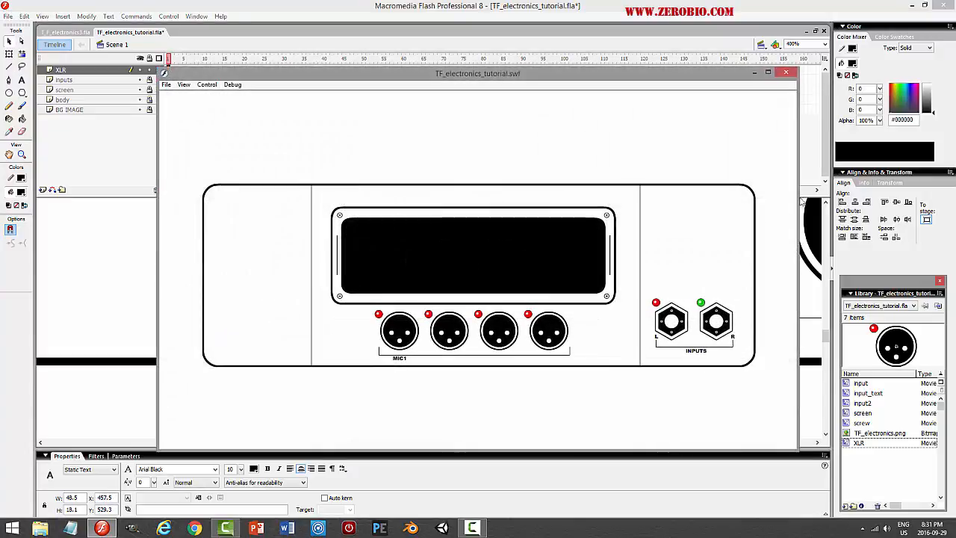
left_click(786, 72)
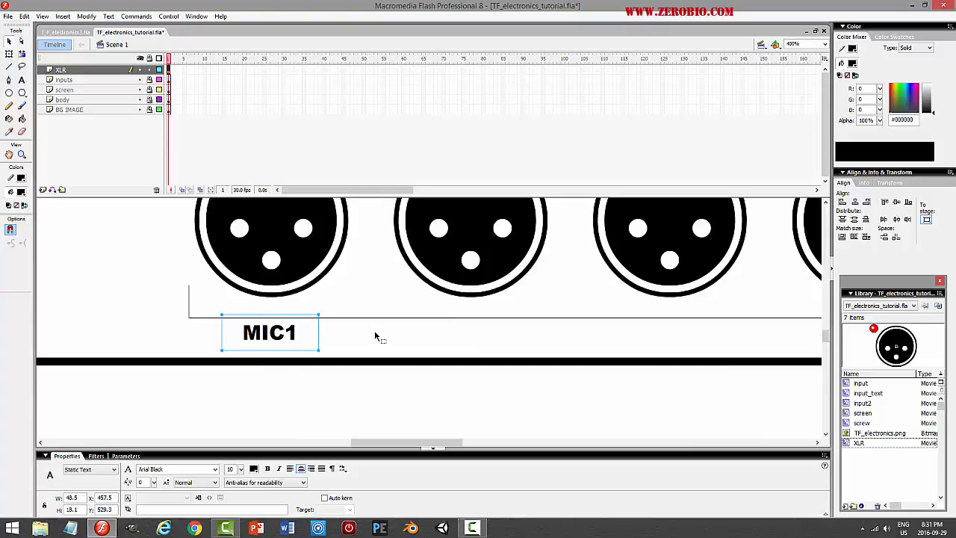
key("Down")
key("ctrl+Return")
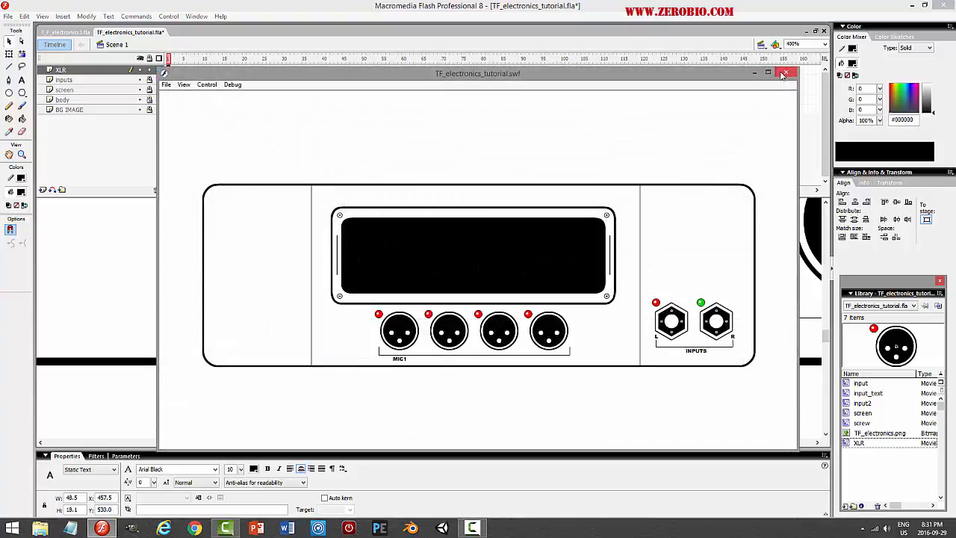
left_click(784, 73)
key("Down")
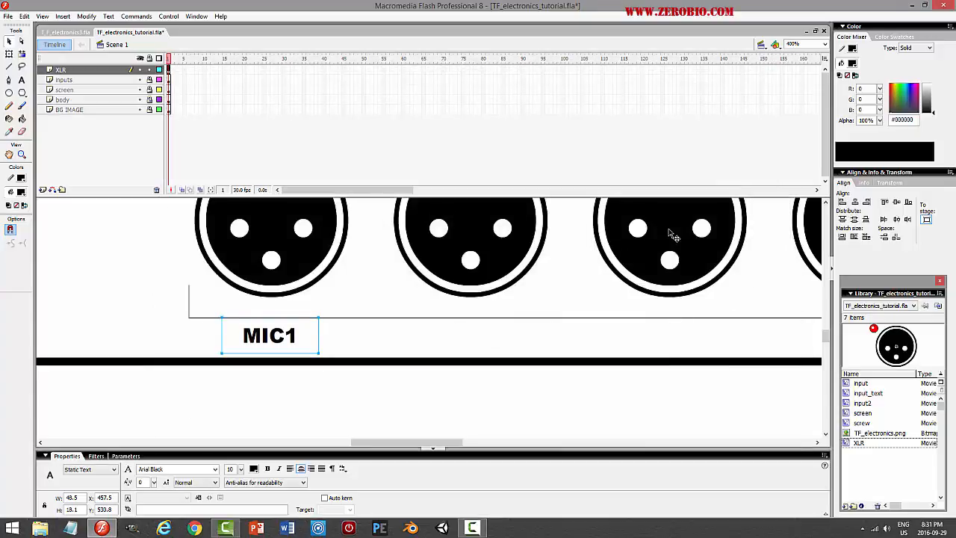
key("ctrl+Return")
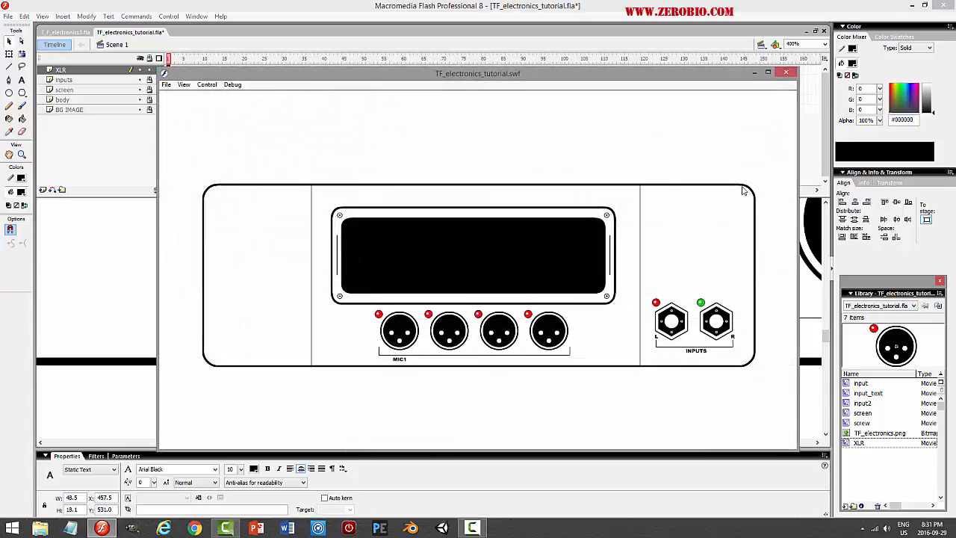
key("ctrl+w")
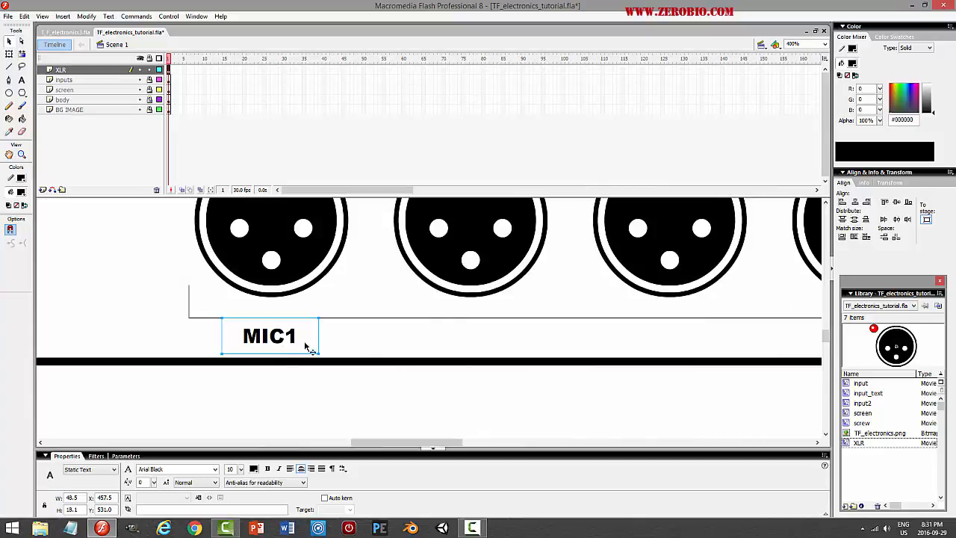
Place three copies of the MIC1 label along the same line beneath the second, third and fourth connectors
left_click_drag(283, 340, 486, 346)
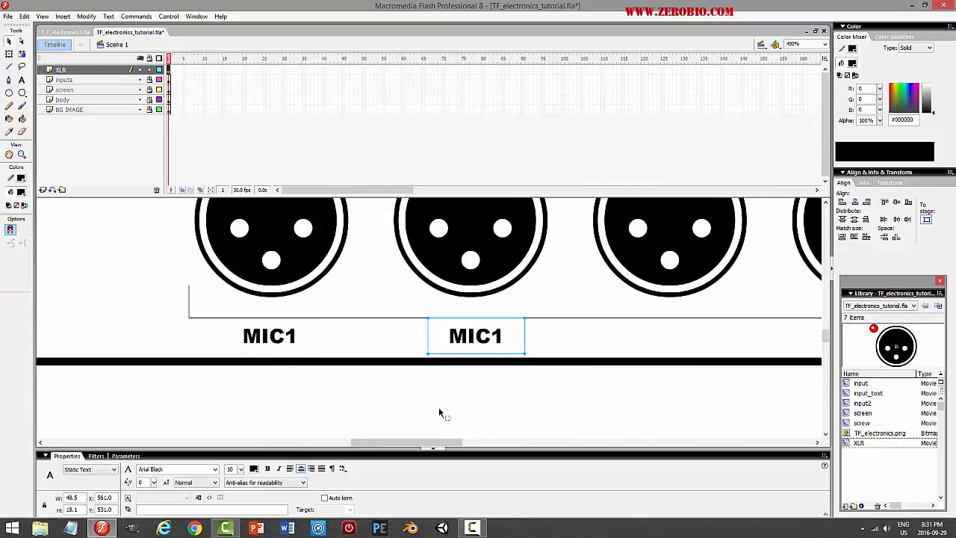
left_click_drag(421, 444, 445, 446)
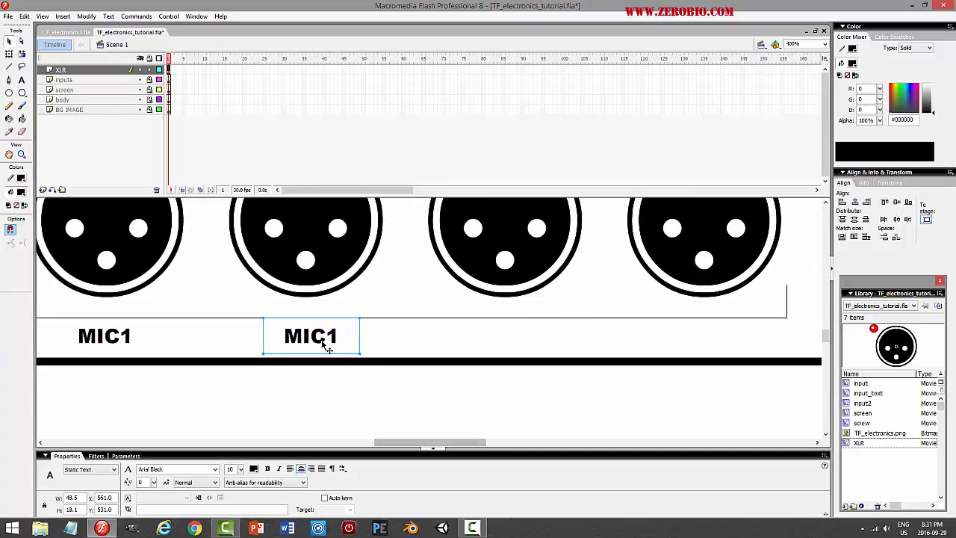
left_click_drag(327, 346, 722, 337)
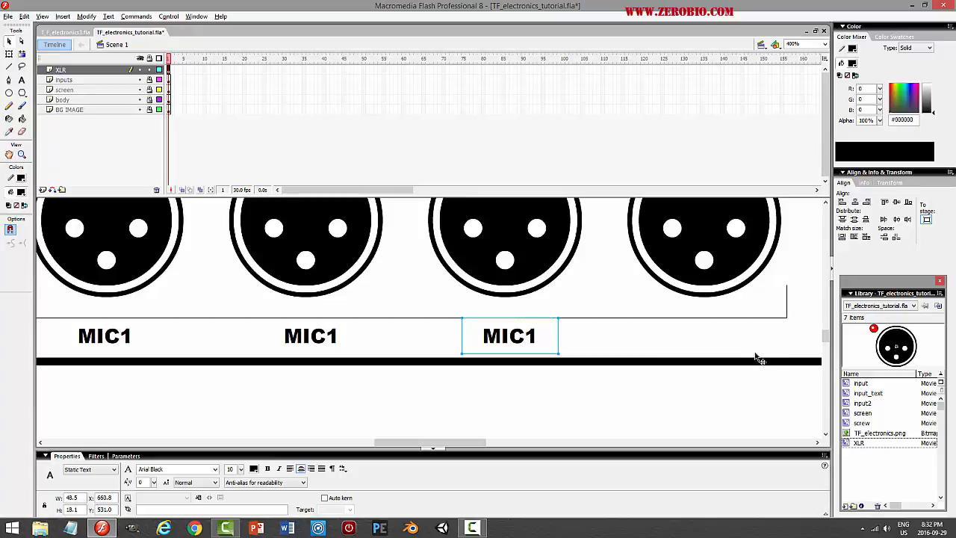
Change the copied labels beneath the second, third and fourth connectors to MIC2, MIC3 and MIC4
left_click(22, 80)
left_click_drag(339, 335, 326, 335)
type("2")
key("Escape")
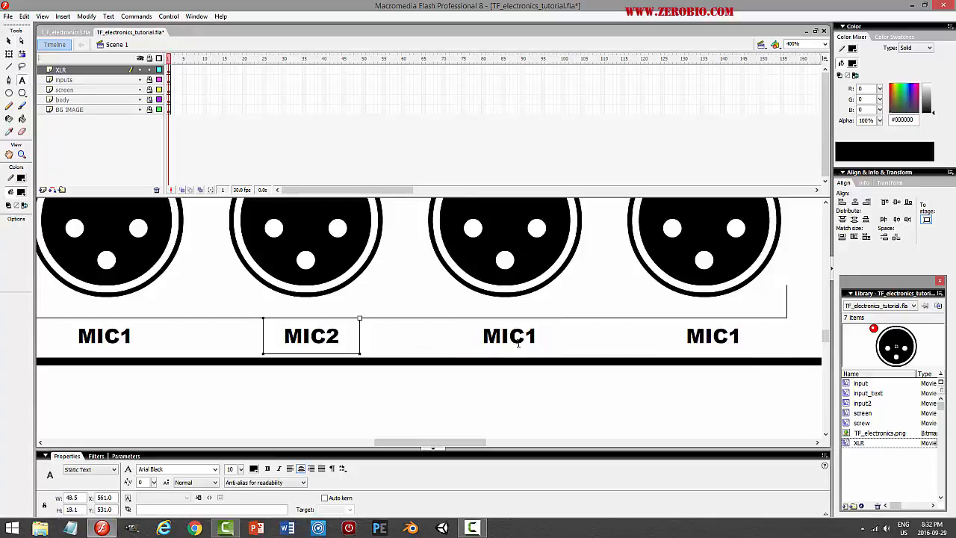
left_click_drag(535, 335, 523, 335)
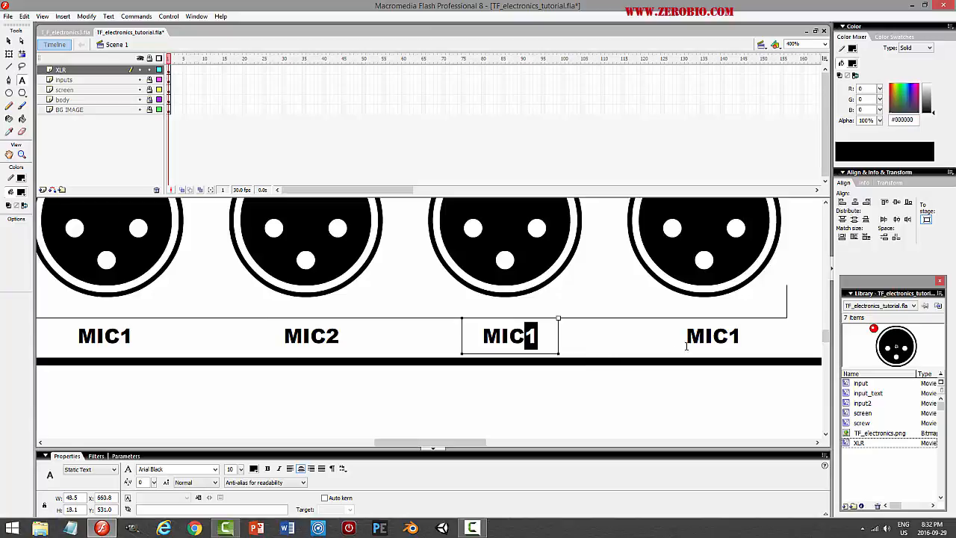
type("3")
left_click_drag(741, 336, 730, 336)
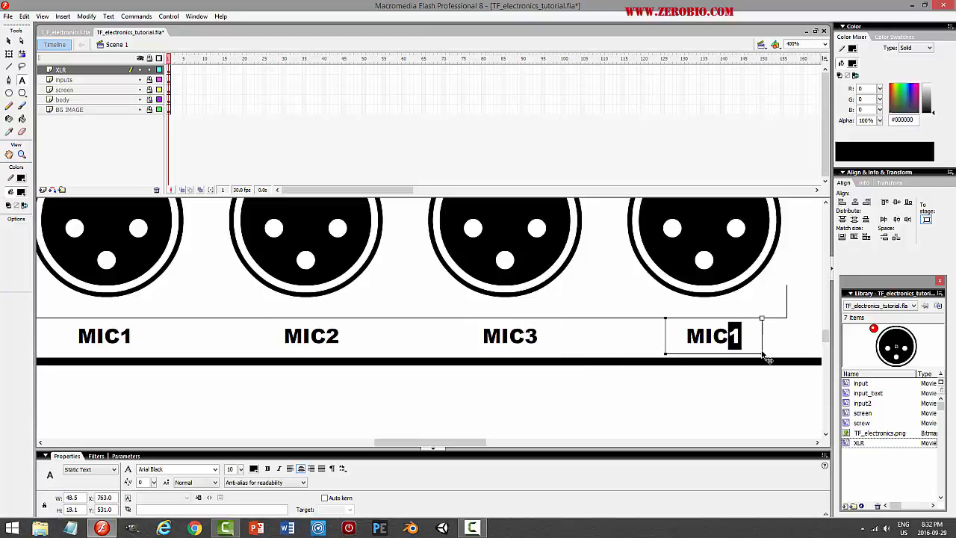
type("4")
Insert a space before the number in all four labels so they read MIC 1, MIC 2, MIC 3 and MIC 4
left_click(528, 336)
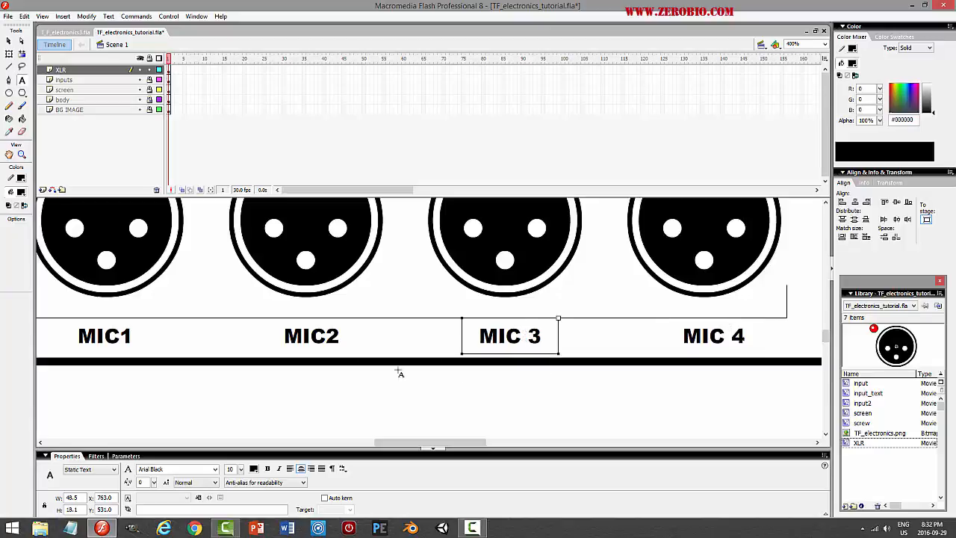
left_click(326, 336)
left_click(121, 336)
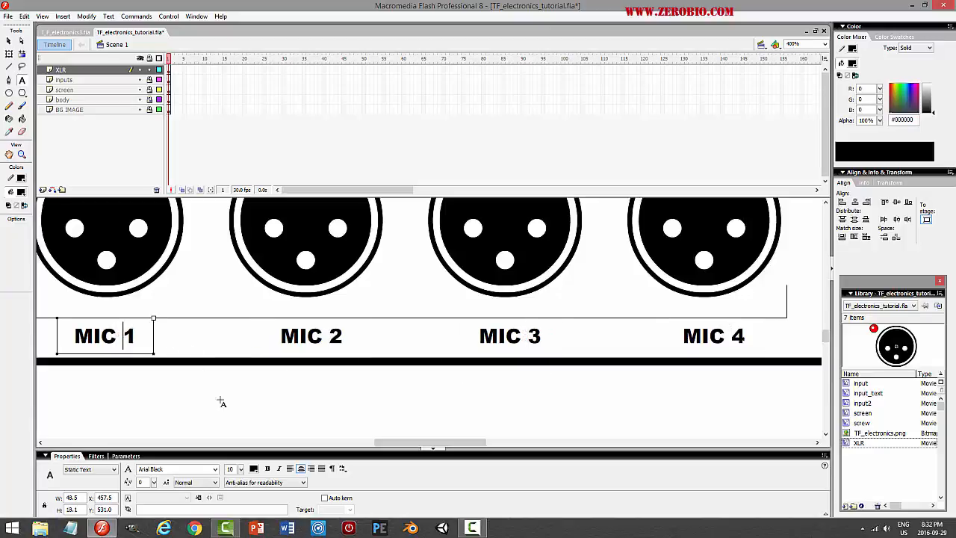
left_click(9, 41)
left_click(423, 297)
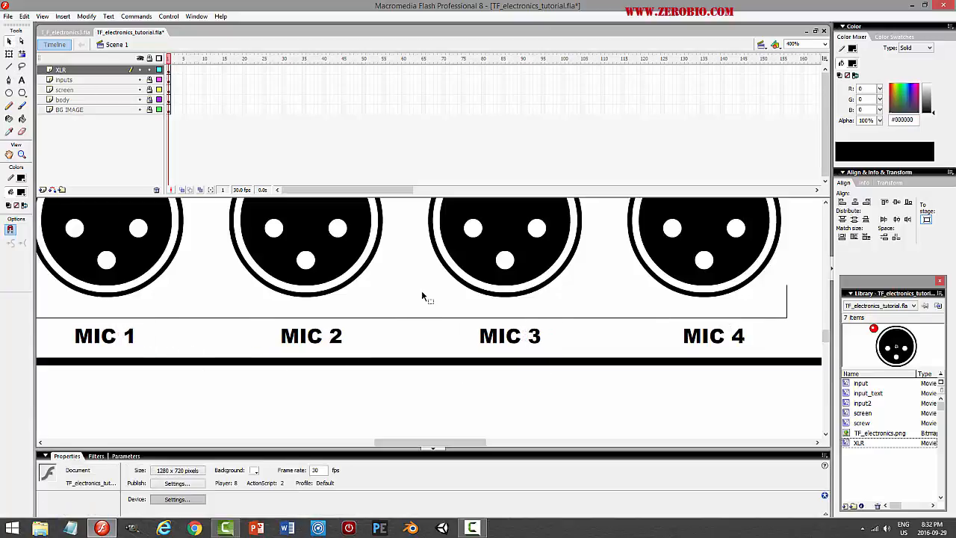
Save the document and test the movie to check the four microphone labels
key("ctrl+s")
key("ctrl+Return")
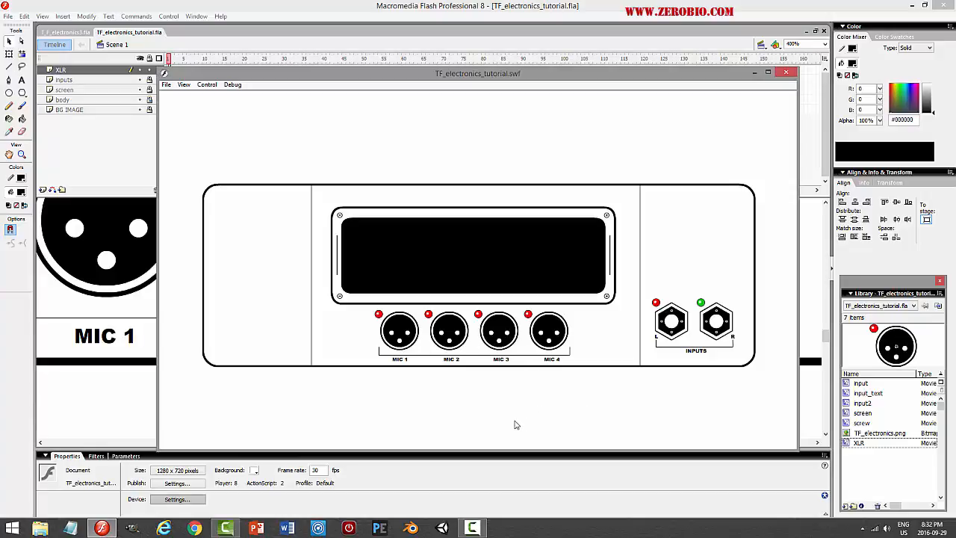
left_click(783, 74)
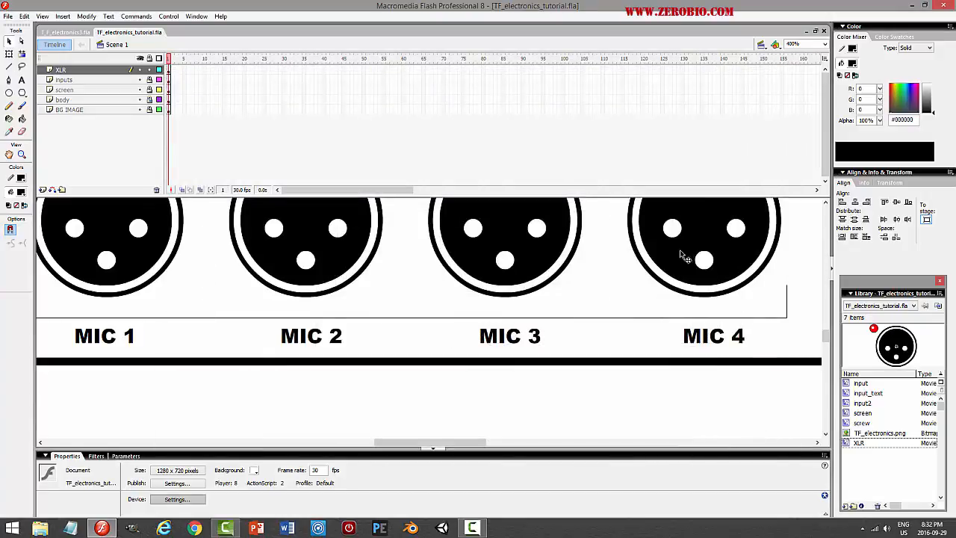
Lock the XLR layer and compare the panel with the reference image at 100% magnification
left_click(150, 70)
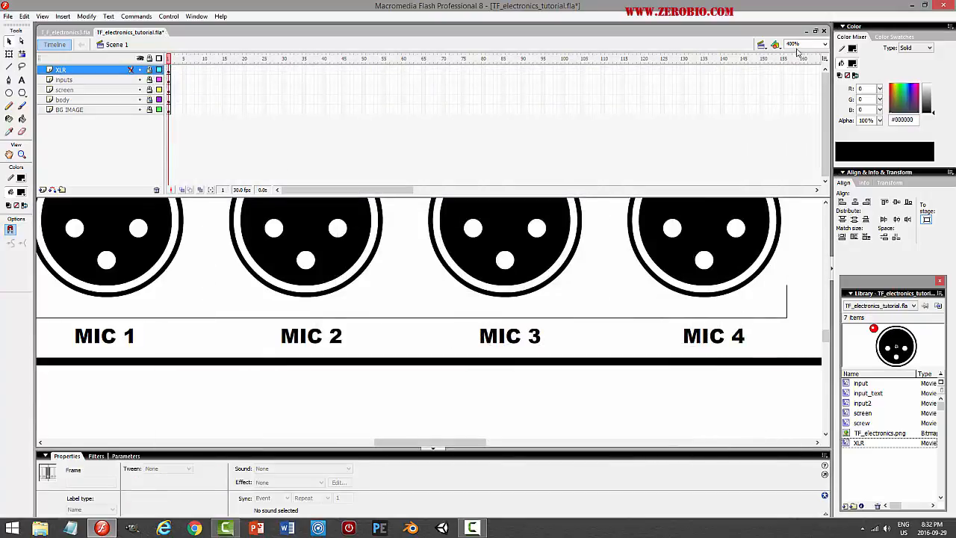
left_click(824, 44)
left_click(791, 82)
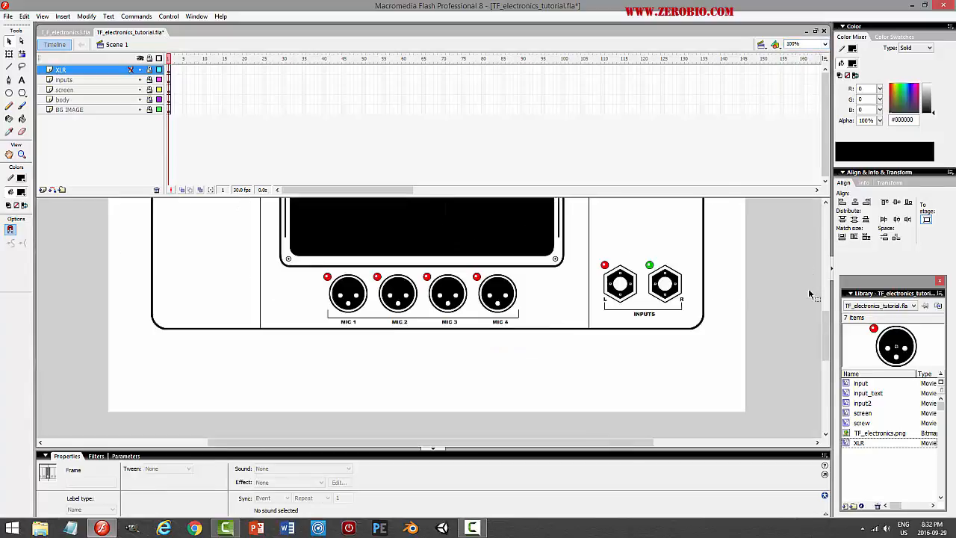
left_click(827, 292)
left_click_drag(828, 291, 830, 259)
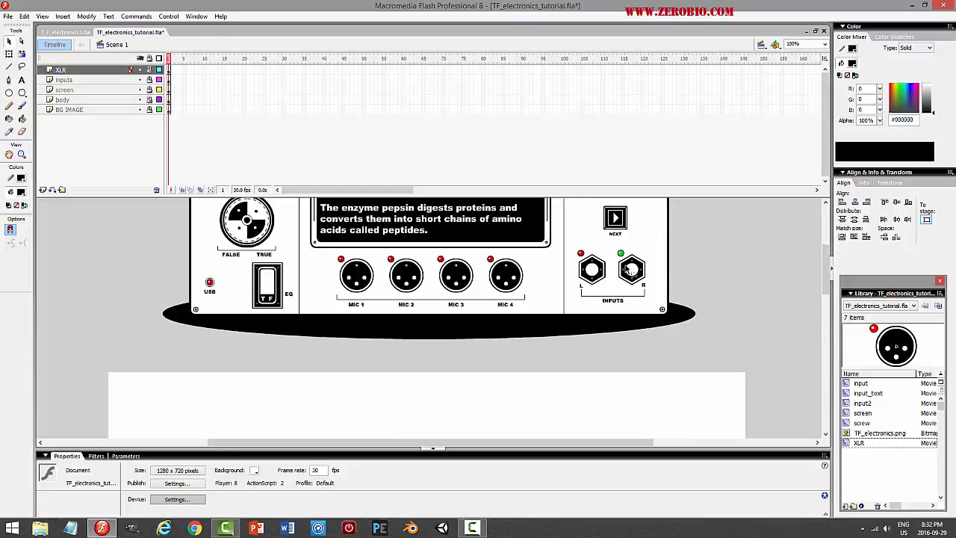
left_click_drag(827, 291, 830, 274)
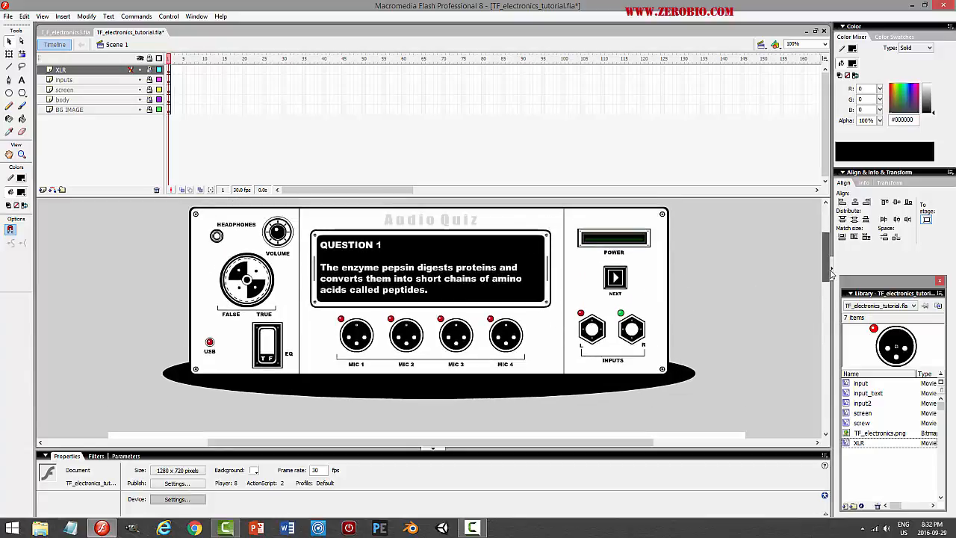
left_click_drag(831, 275, 830, 274)
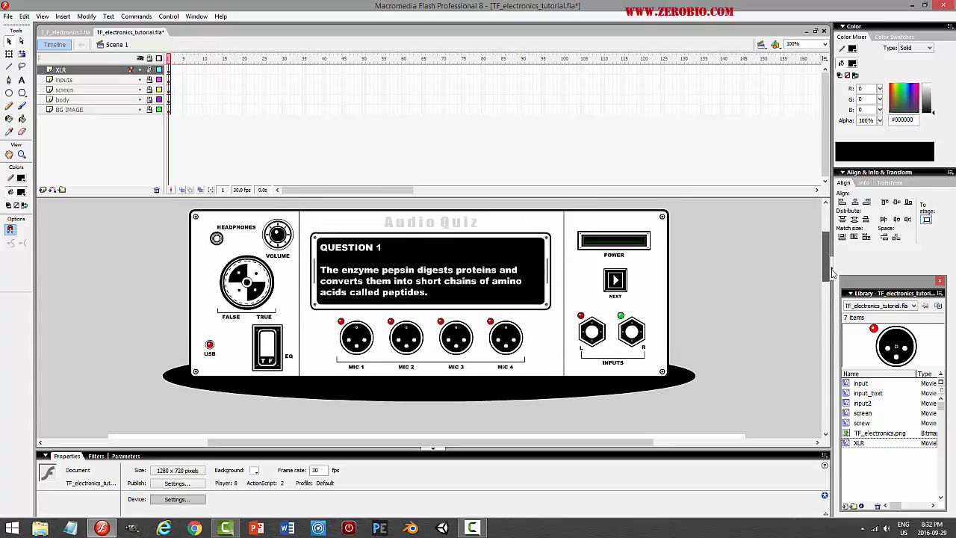
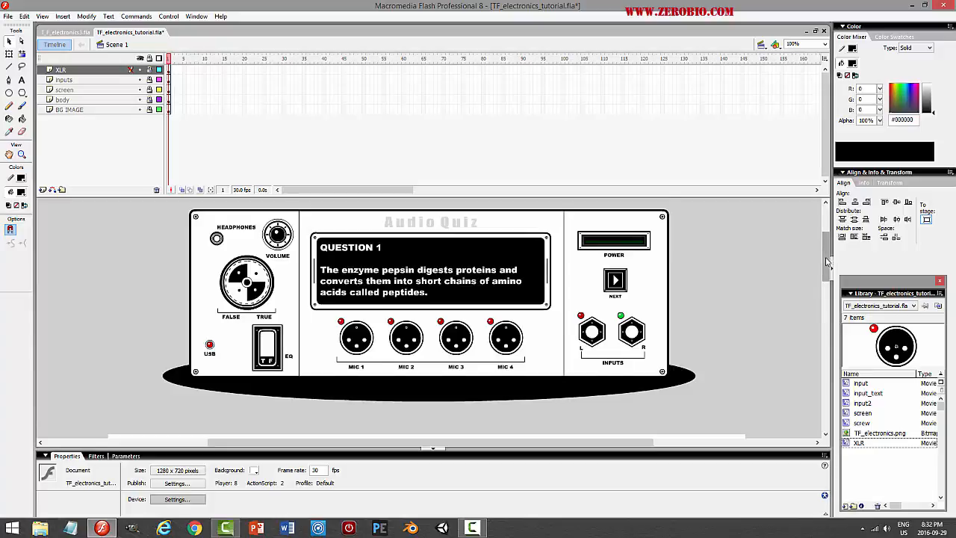
Add a new layer above the XLR layer and name it power_btn
left_click_drag(827, 260, 827, 320)
left_click_drag(587, 448, 638, 448)
left_click(43, 189)
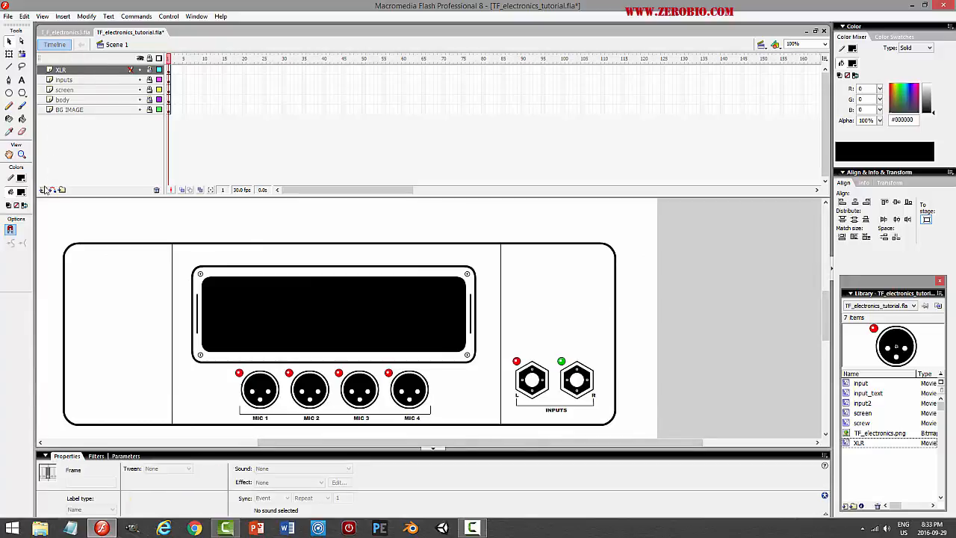
double_click(71, 69)
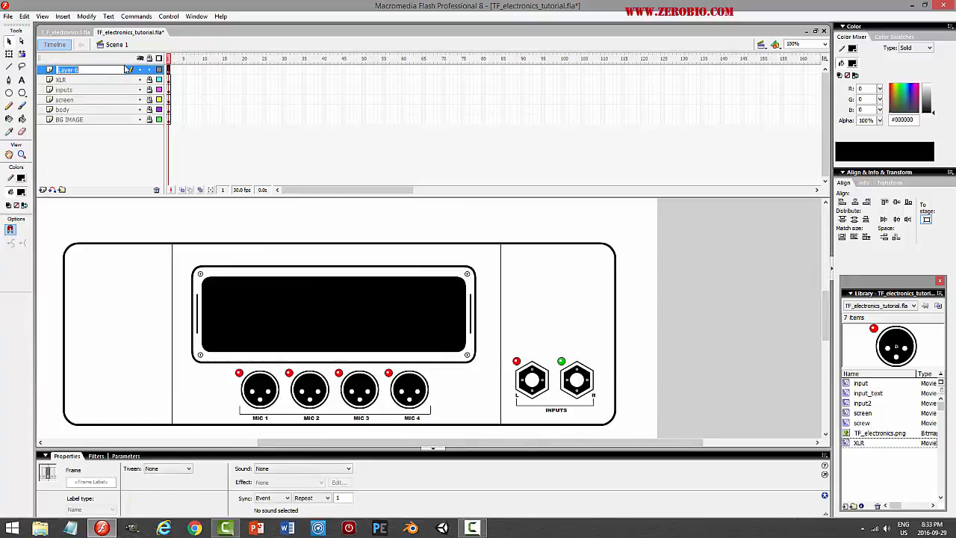
type("power_btn")
key("Return")
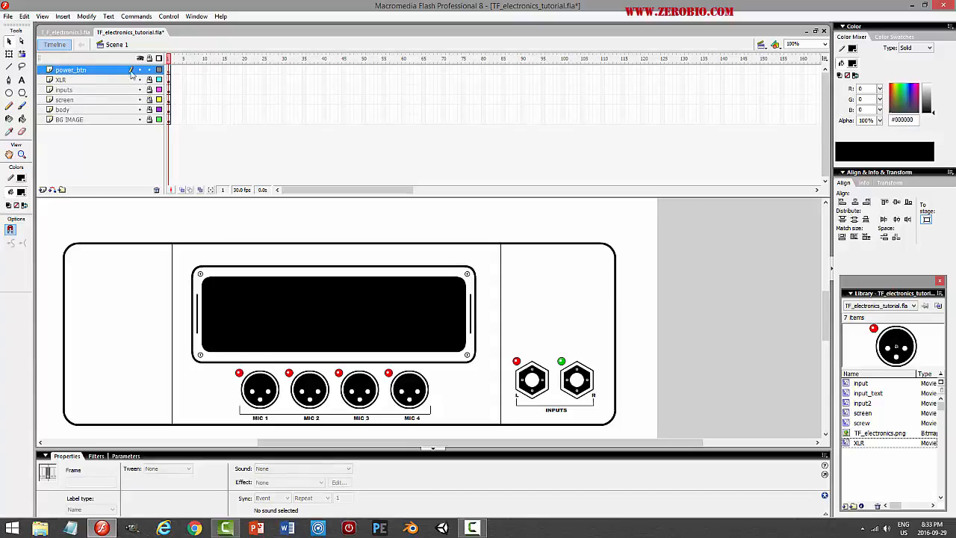
Draw a square-cornered rectangle about 174 by 32 pixels above the input jacks, with white fill and a solid black outline 3 thick
left_click_drag(21, 92, 41, 109)
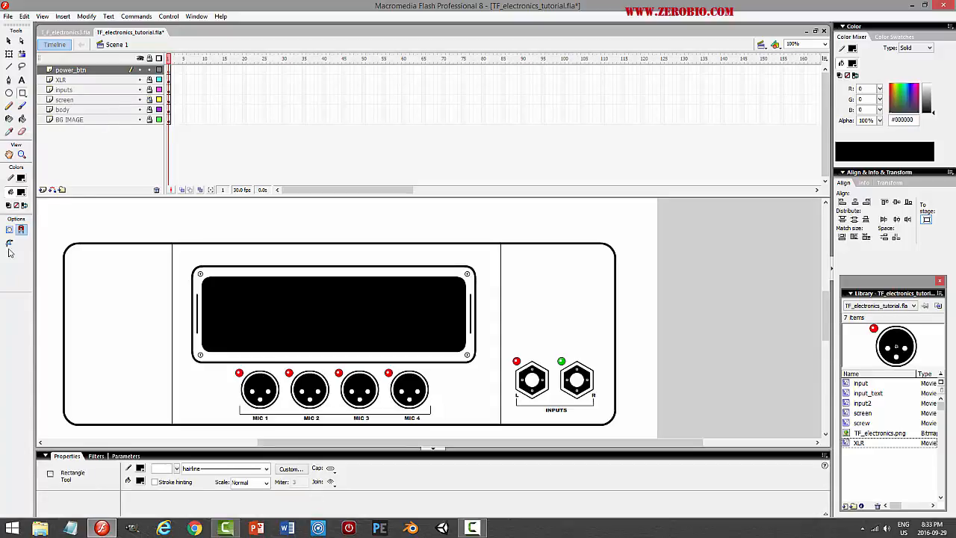
left_click(9, 242)
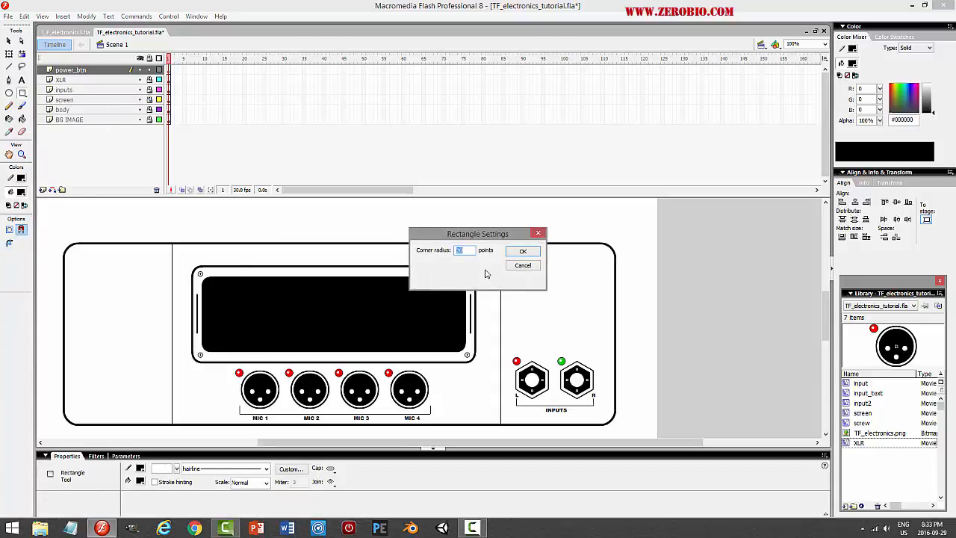
left_click(523, 251)
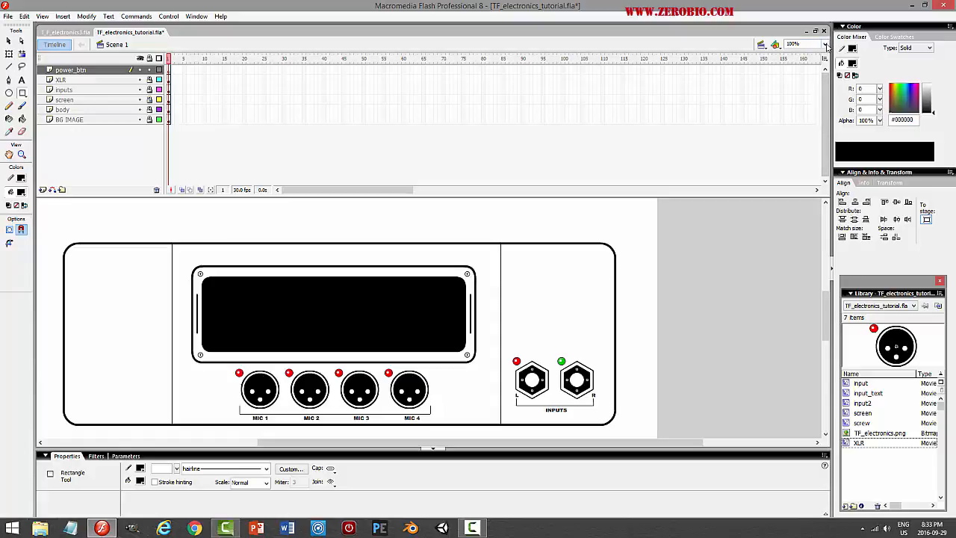
left_click(826, 46)
left_click(805, 91)
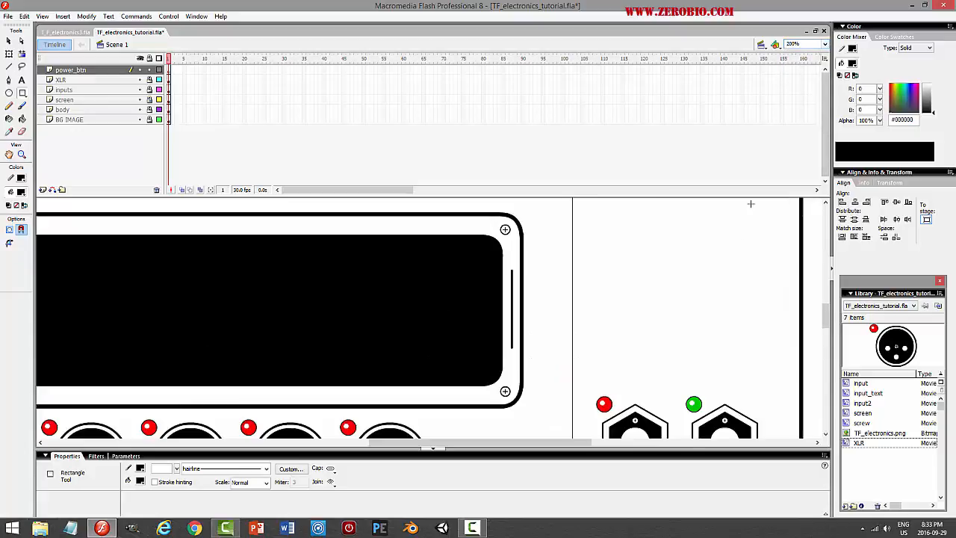
scroll(653, 365, "right", 5)
scroll(663, 347, "up", 2)
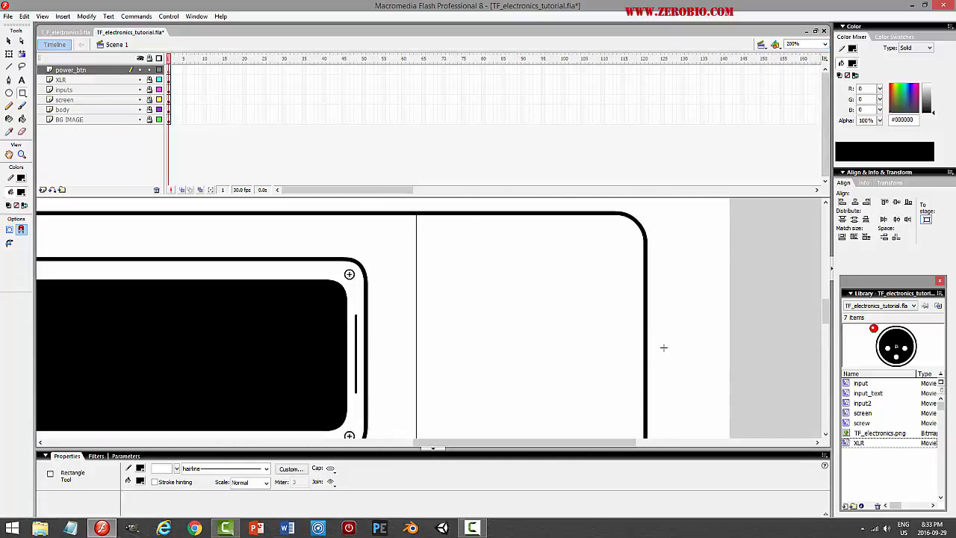
left_click(21, 192)
left_click(16, 254)
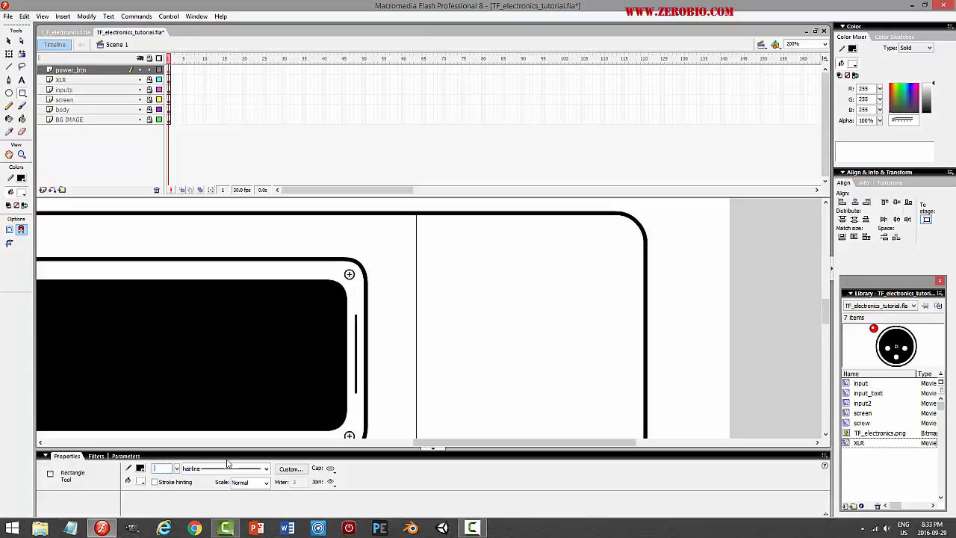
key("Return")
left_click_drag(440, 239, 614, 271)
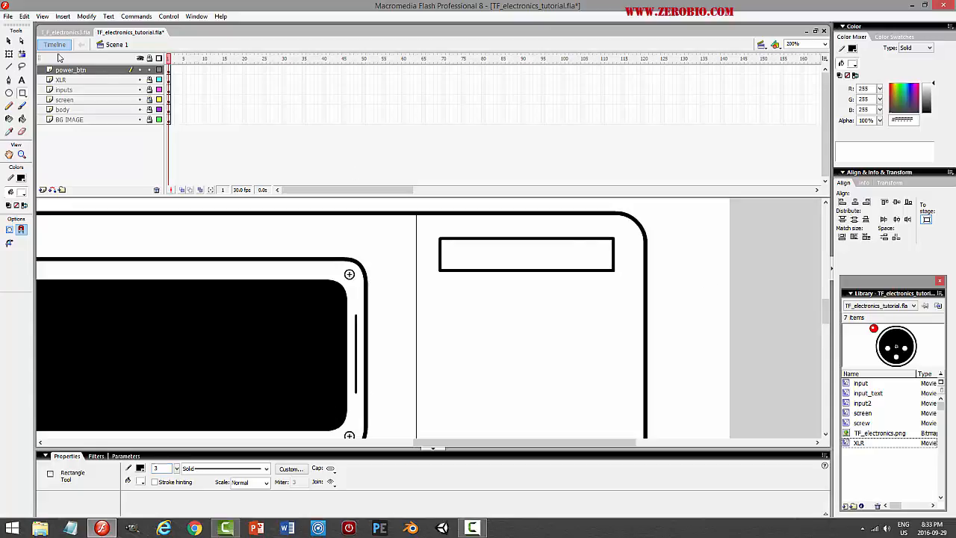
Nudge the rectangle on the power_btn layer down to about Y 224, keeping its horizontal position
left_click(9, 42)
left_click(90, 73)
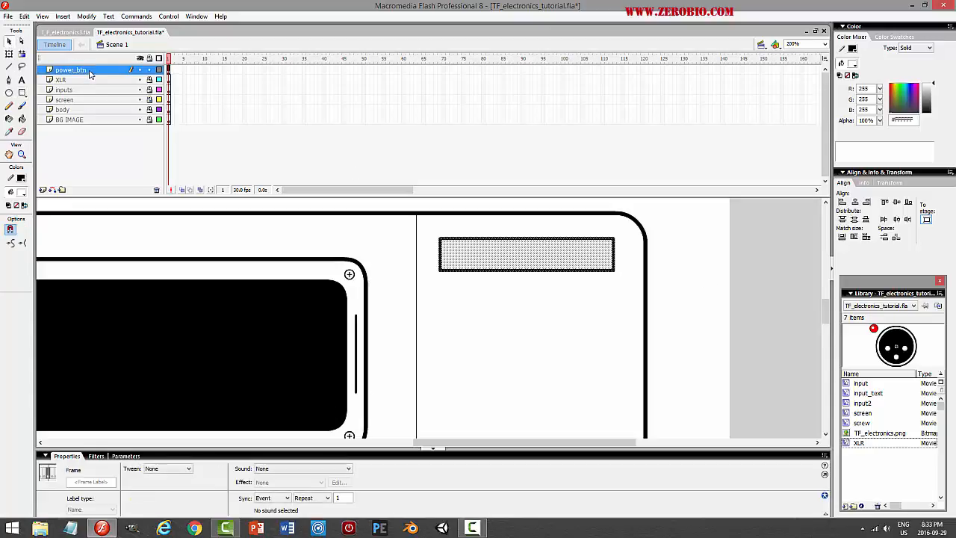
key("Right")
key("Right")
key("Right")
key("Right")
key("Left")
key("Left")
key("Left")
key("Left")
key("Down")
key("Down")
key("Down")
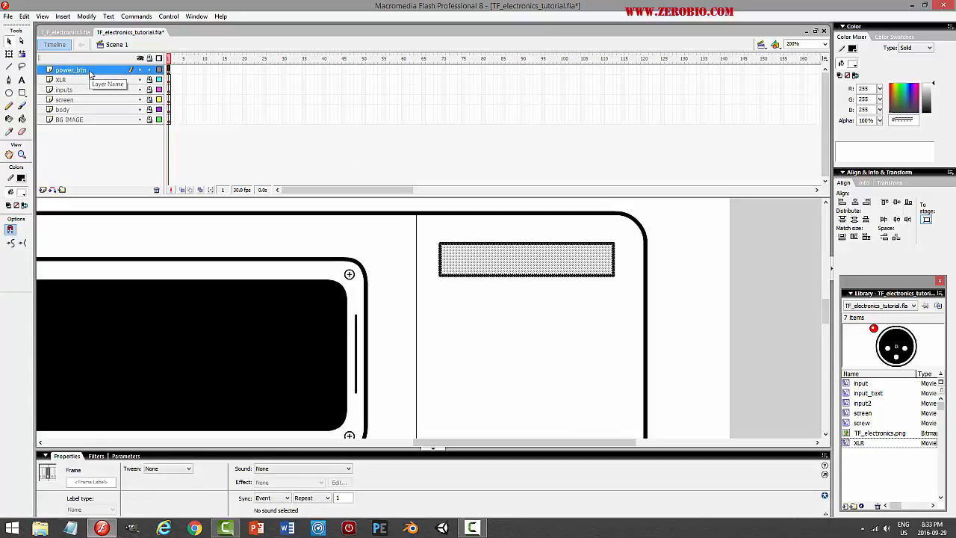
key("Down")
key("Down")
key("Down")
key("Down")
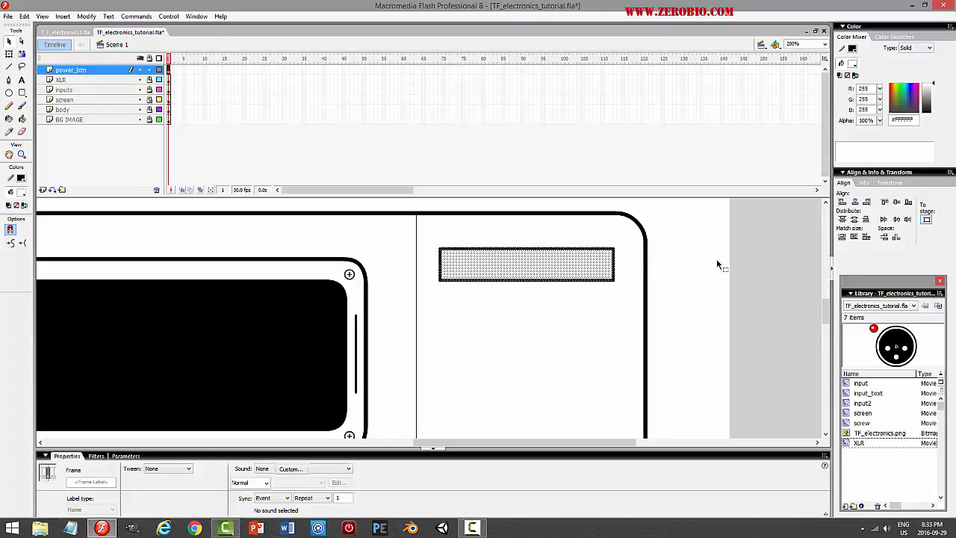
left_click(717, 265)
Check the reference image's power display and scale the rectangle with its fill from the center to about 188 by 35 pixels
left_click_drag(828, 312, 834, 250)
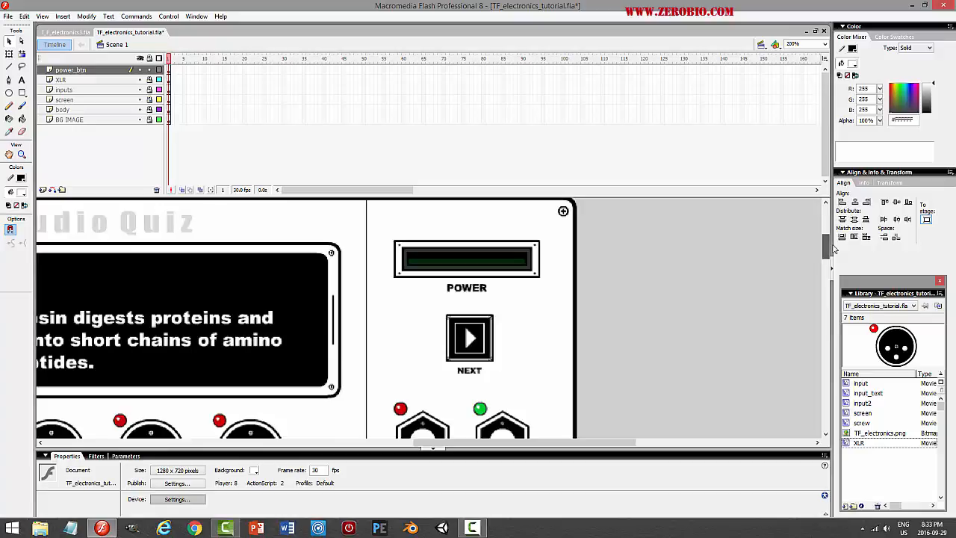
left_click_drag(834, 250, 849, 311)
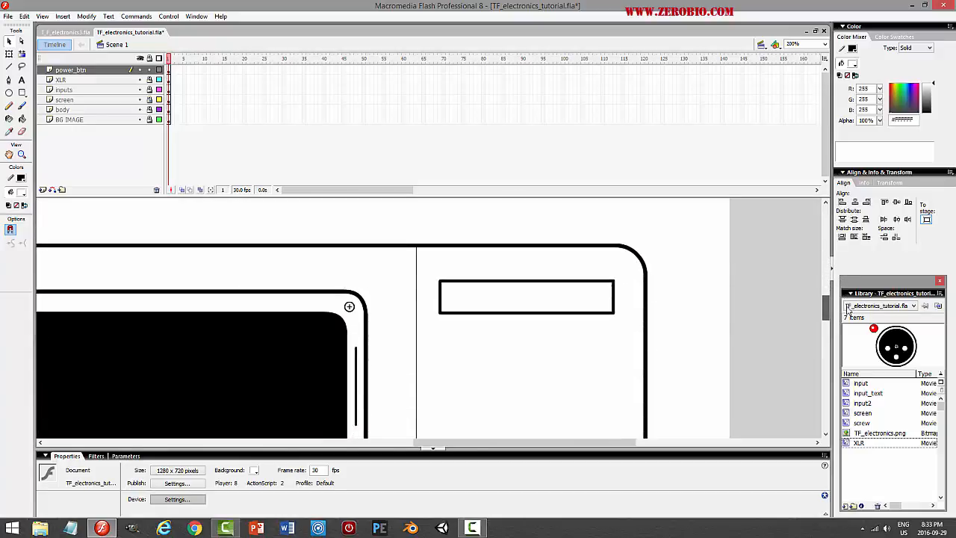
double_click(538, 282)
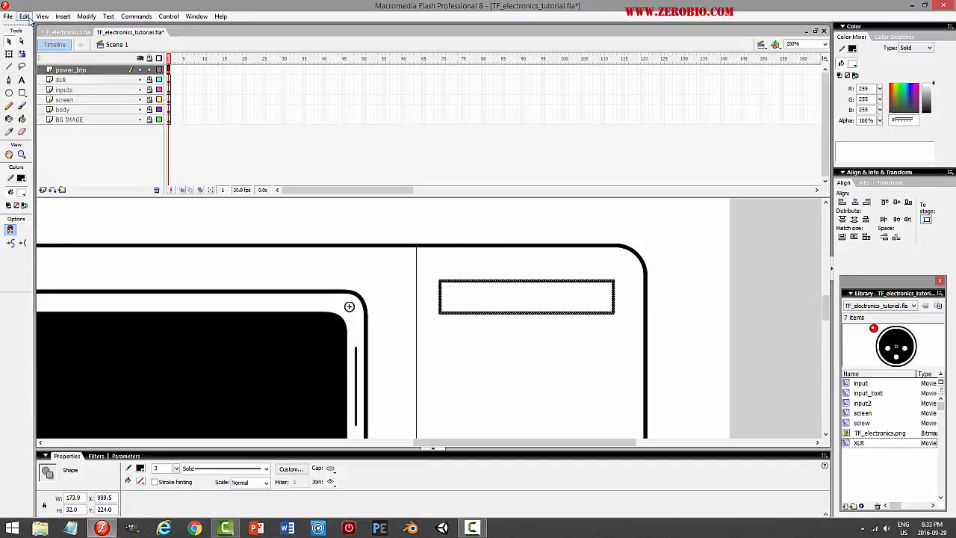
left_click(9, 54)
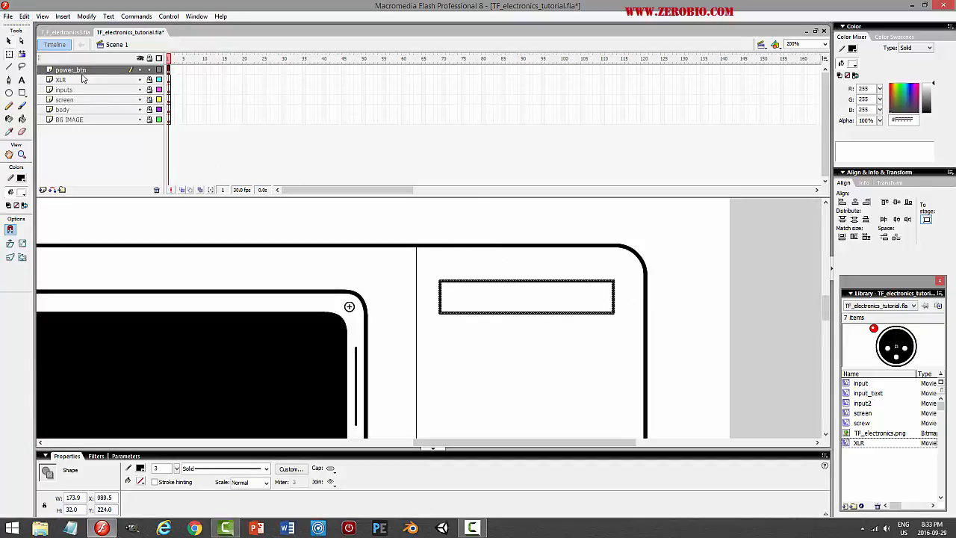
double_click(563, 302)
left_click_drag(614, 281, 623, 279)
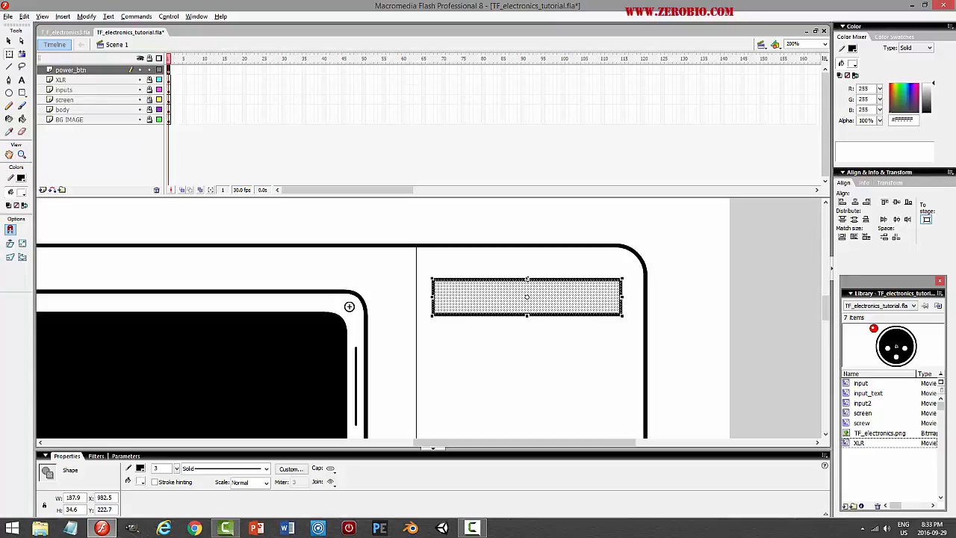
Copy only the outline of the power display rectangle and paste the duplicate in place
left_click(749, 271)
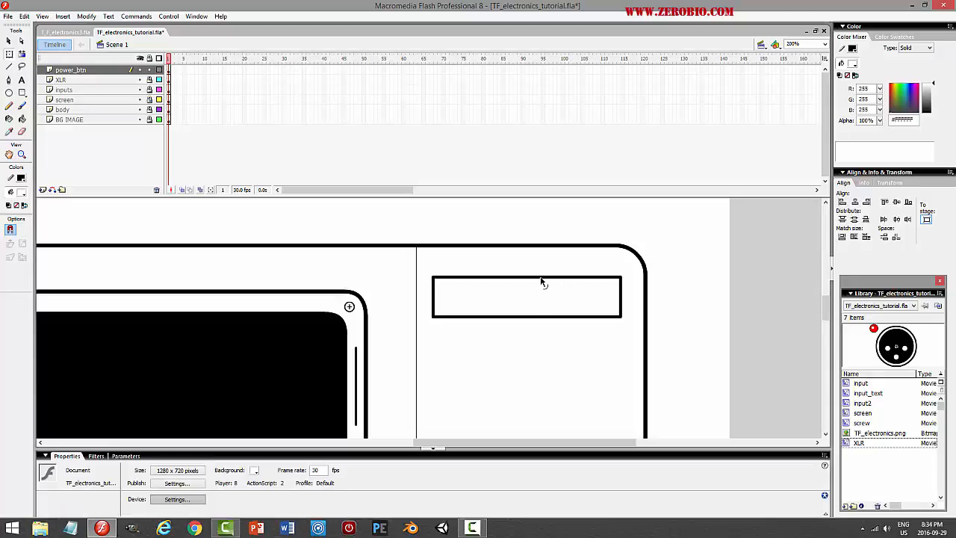
double_click(555, 299)
left_click(715, 288)
double_click(555, 282)
left_click(10, 54)
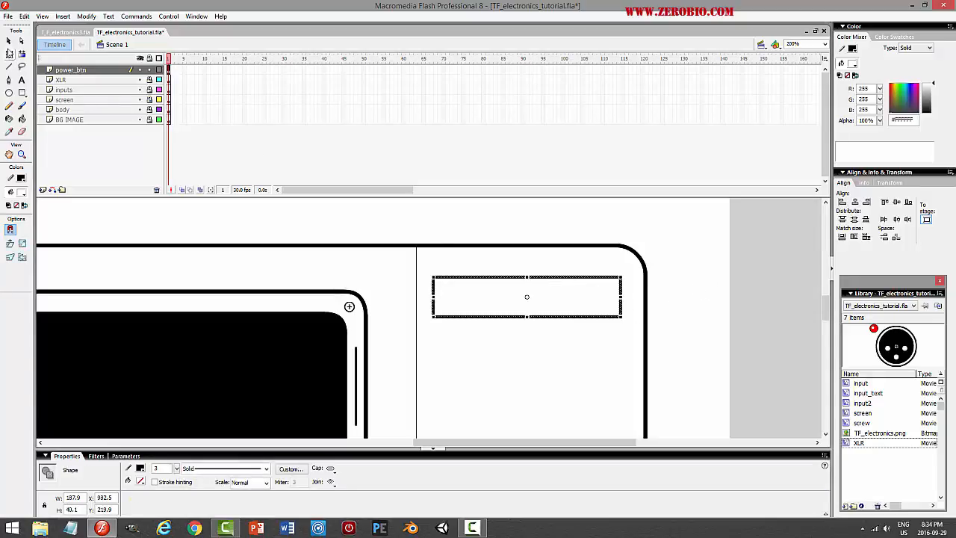
left_click(23, 17)
left_click(24, 17)
left_click(26, 17)
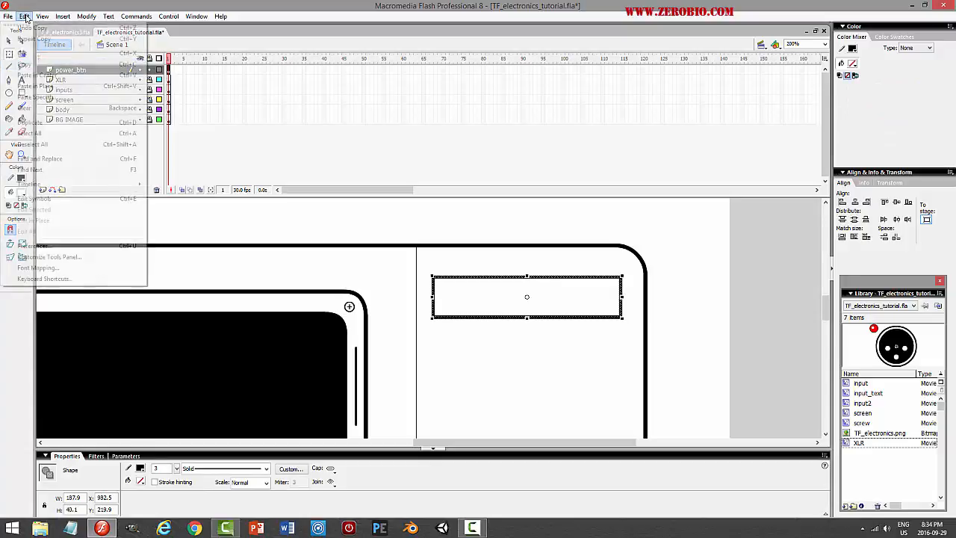
left_click(41, 85)
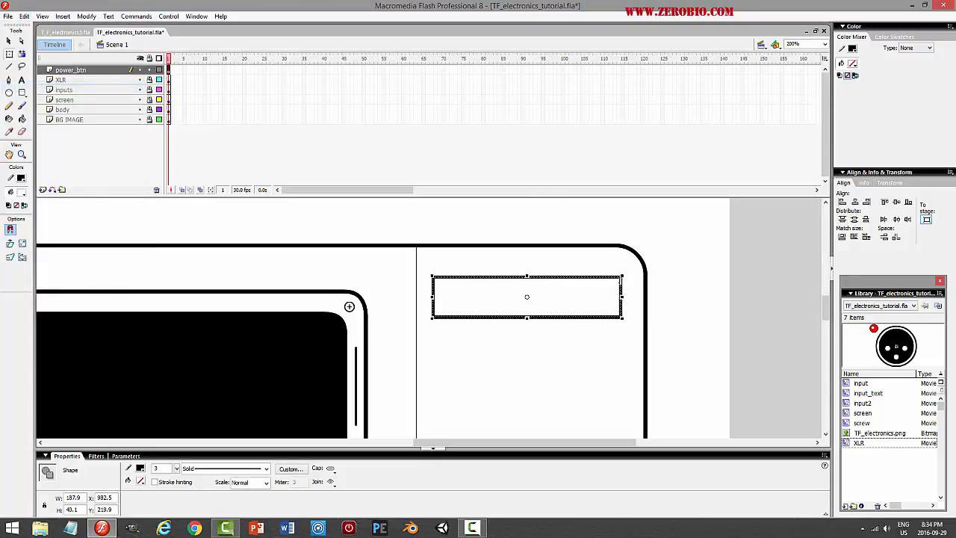
Scale the pasted outline from its center to about 175 by 26 pixels so it forms an inner rectangle
left_click_drag(622, 275, 616, 279)
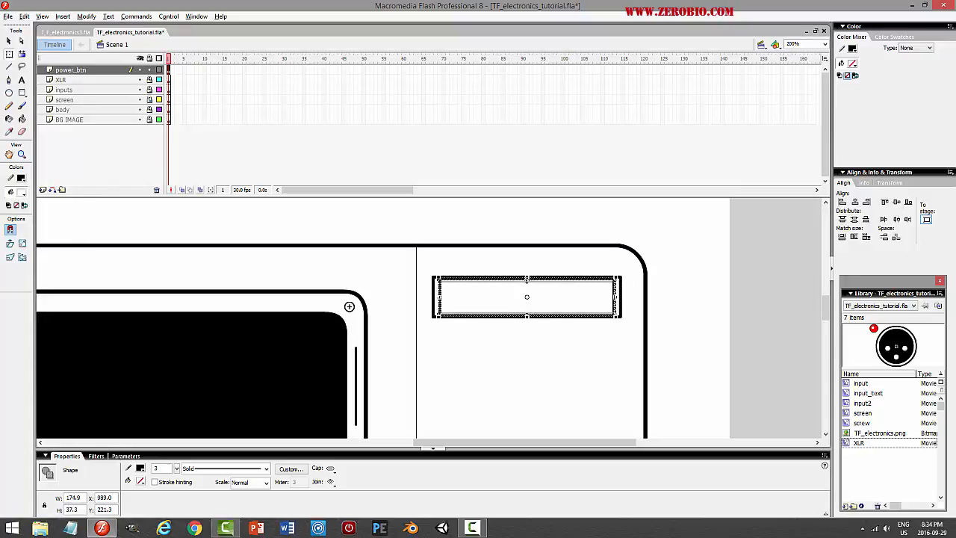
left_click_drag(526, 279, 527, 288)
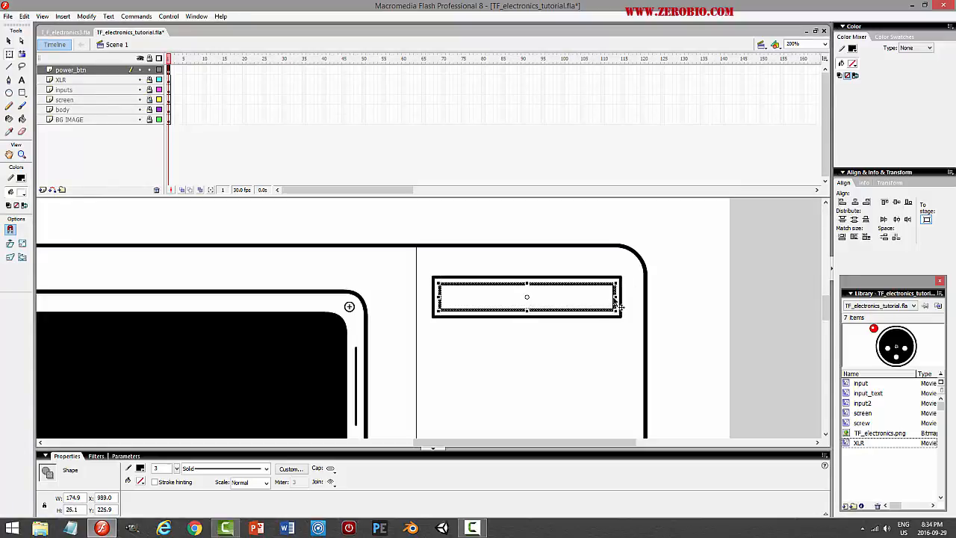
left_click(755, 301)
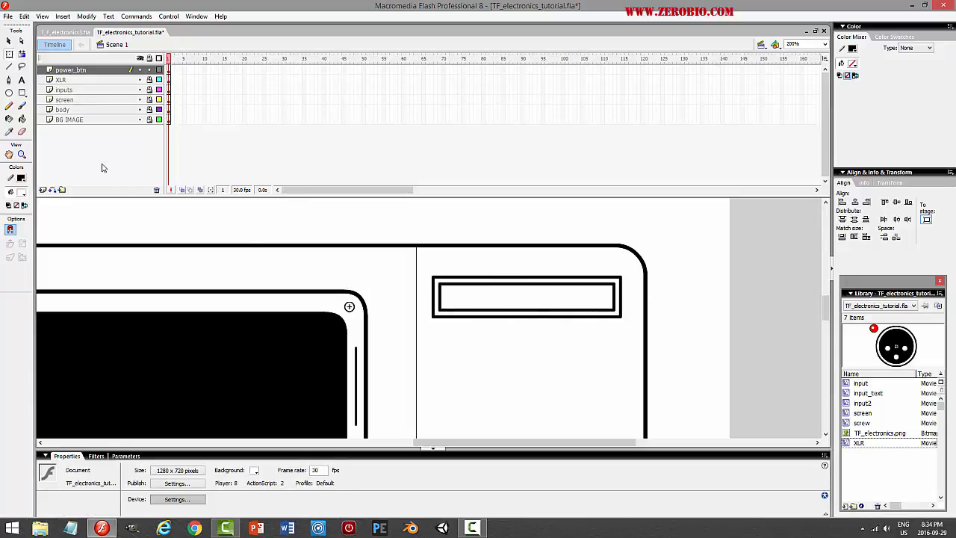
Fill the inner rectangle of the power display with black
left_click(22, 120)
left_click(21, 178)
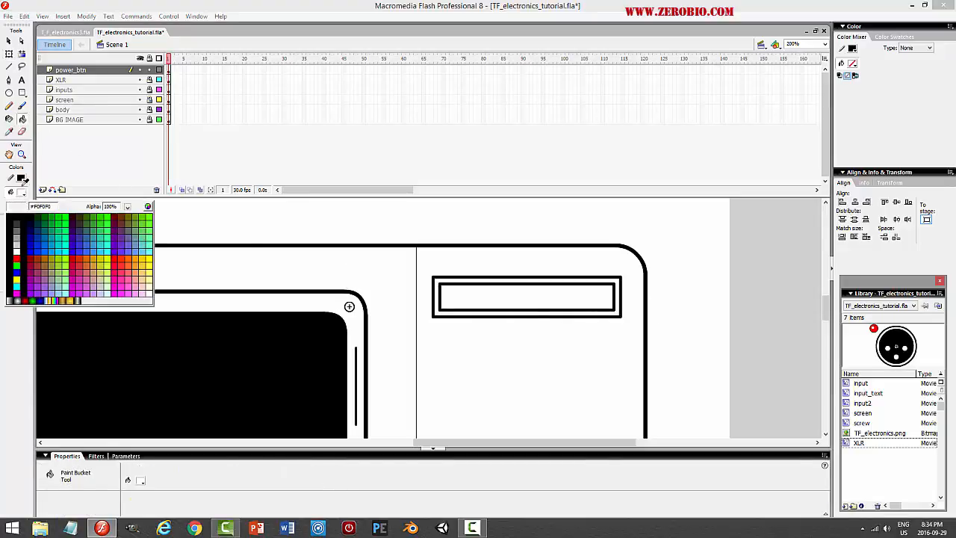
left_click(7, 215)
left_click(474, 295)
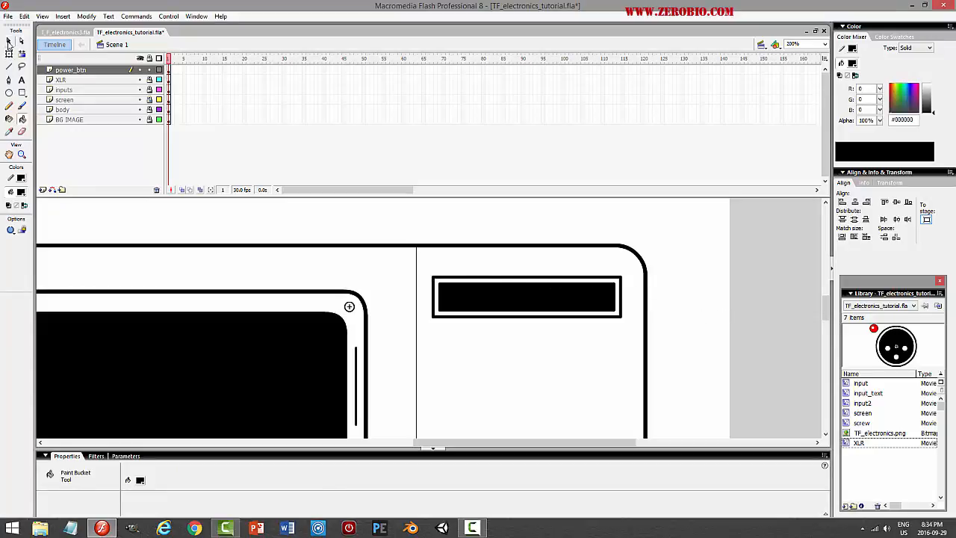
Draw white 3-thick highlight lines along the inside top and left edges of the black bar and preview the movie
left_click(9, 67)
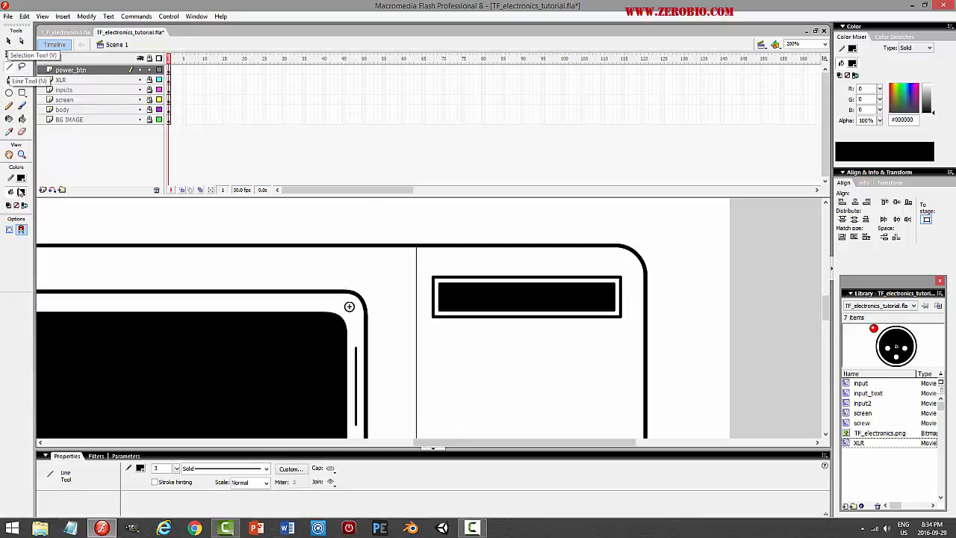
left_click(20, 191)
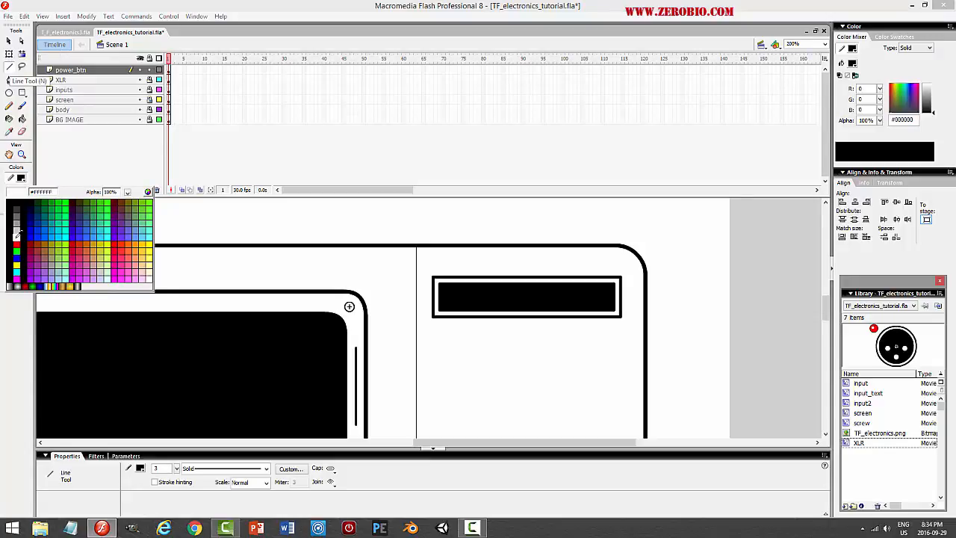
left_click(17, 236)
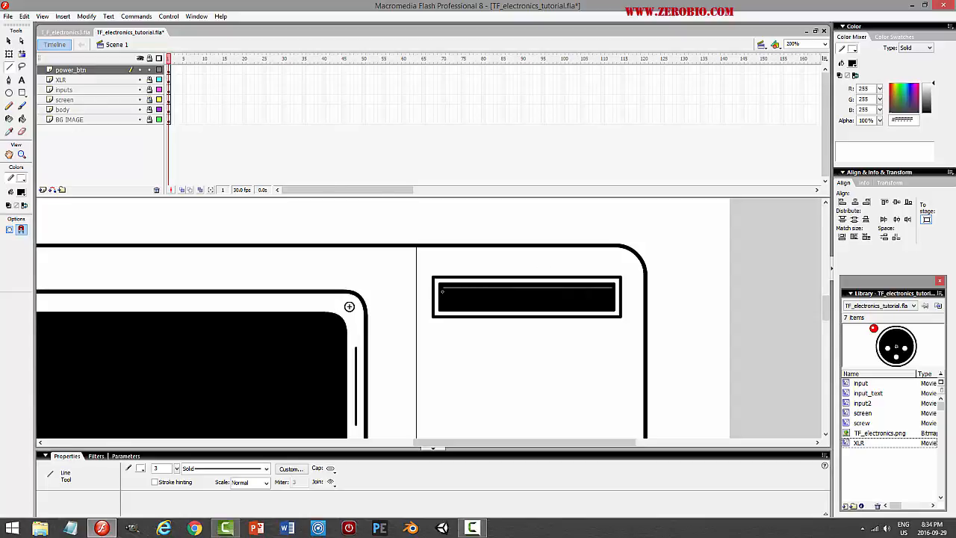
left_click_drag(442, 290, 442, 286)
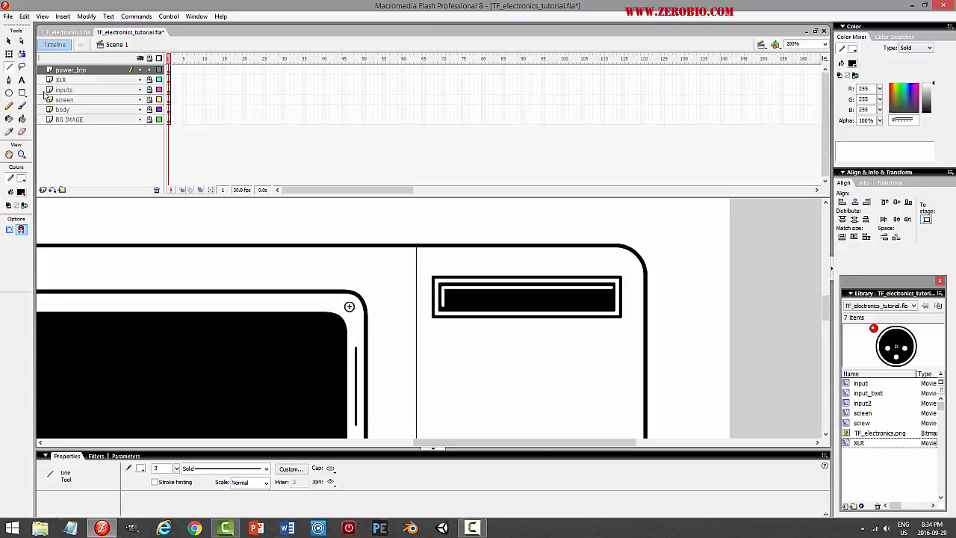
left_click(9, 41)
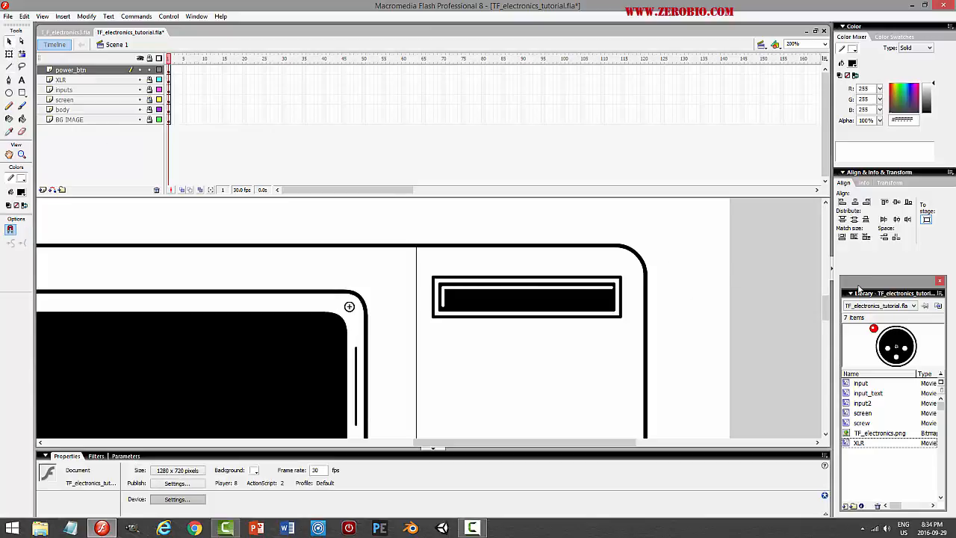
key("ctrl+Return")
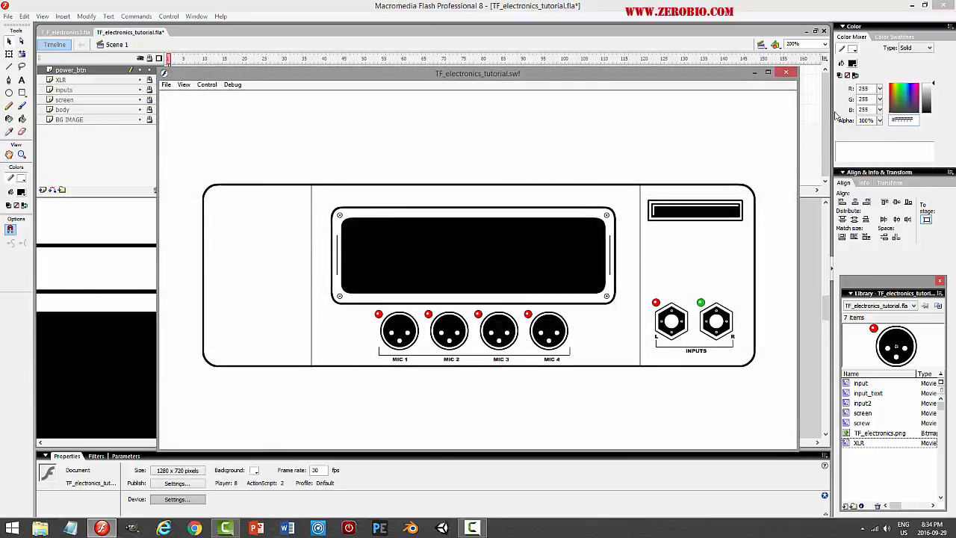
left_click(786, 72)
Select both highlight lines on the black bar, set their stroke color to #999999 and preview the movie
left_click(554, 302)
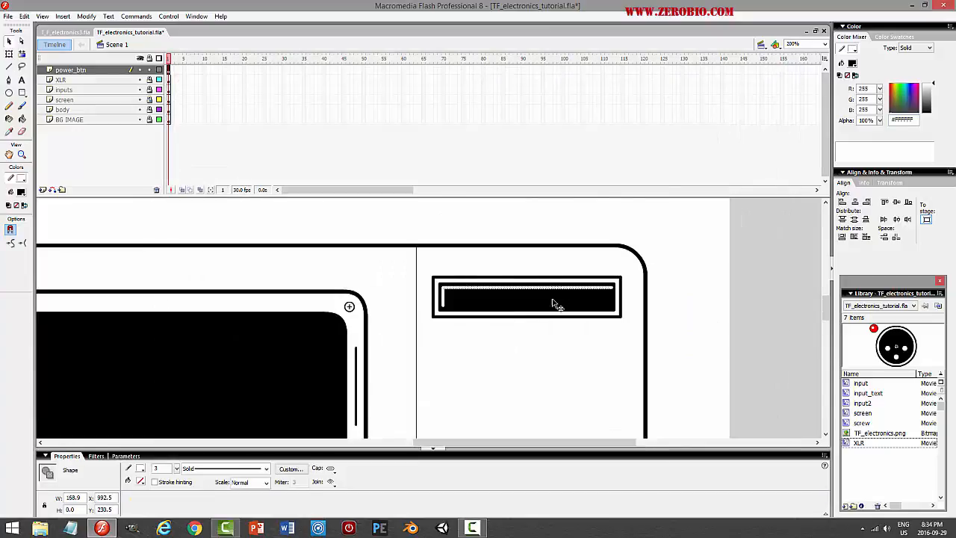
left_click(444, 298, "shift")
left_click(141, 469)
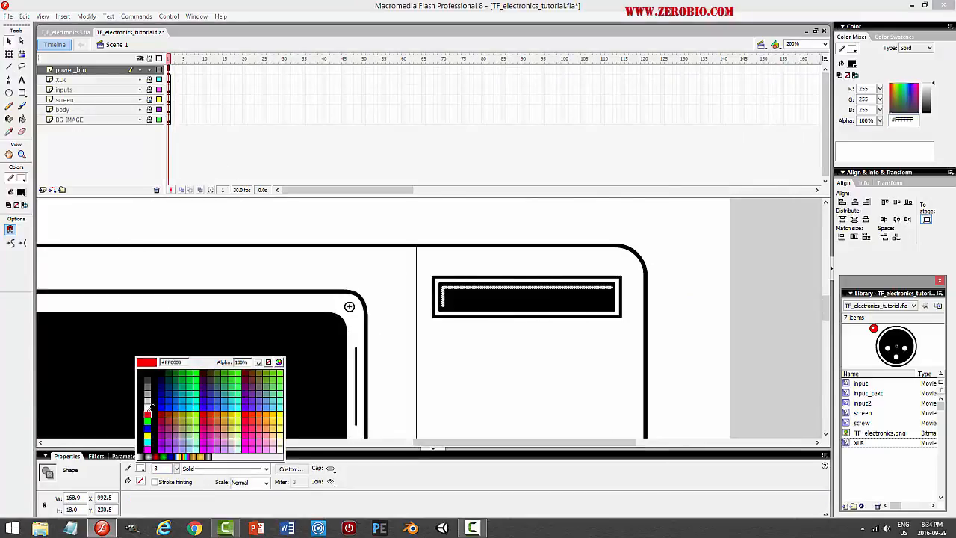
left_click(148, 386)
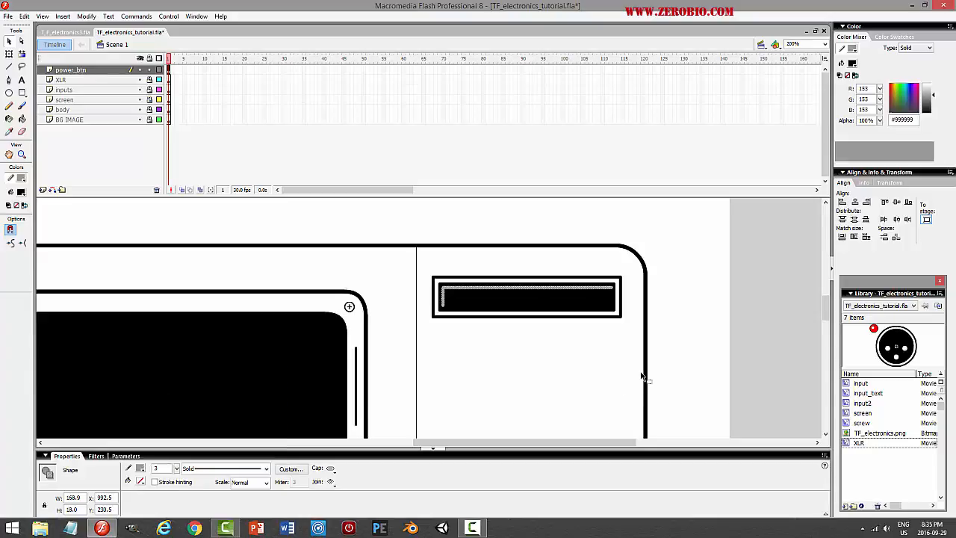
key("ctrl+Return")
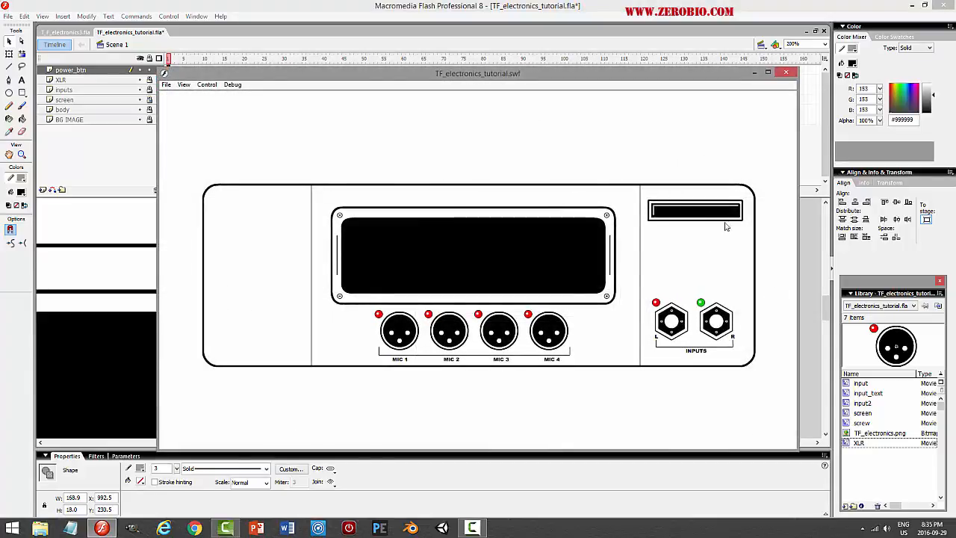
left_click(786, 72)
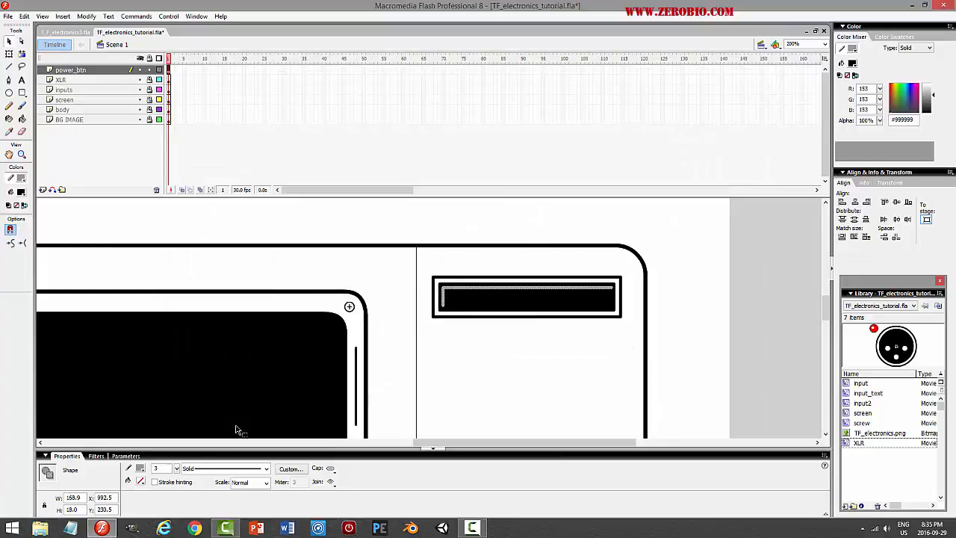
Darken the two highlight lines to stroke color #666666 and check them in the movie preview
left_click(140, 468)
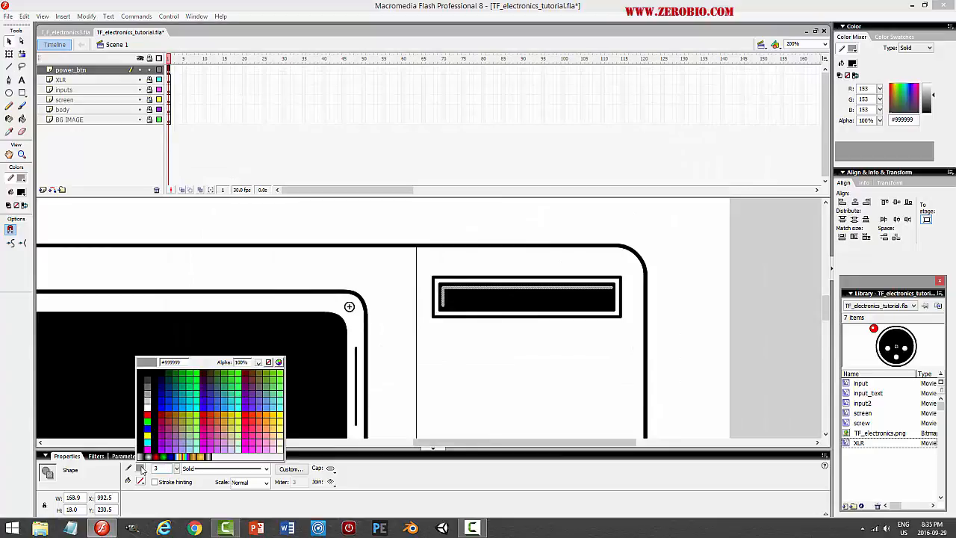
left_click(147, 386)
key("ctrl+Return")
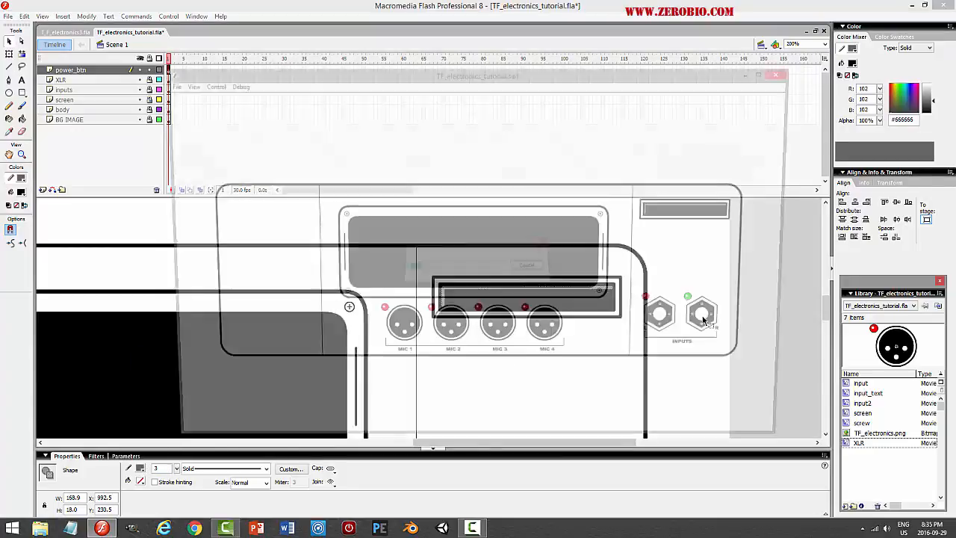
left_click(788, 74)
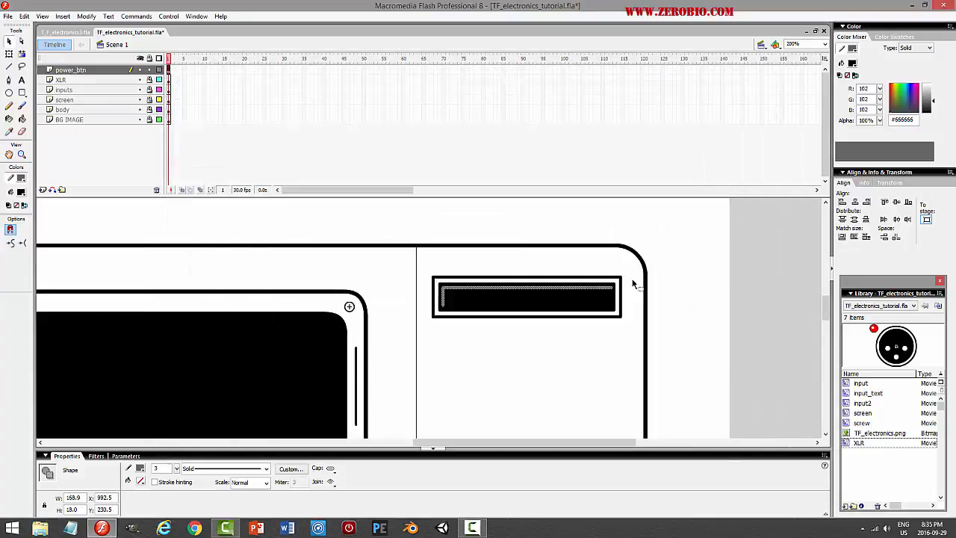
left_click(672, 299)
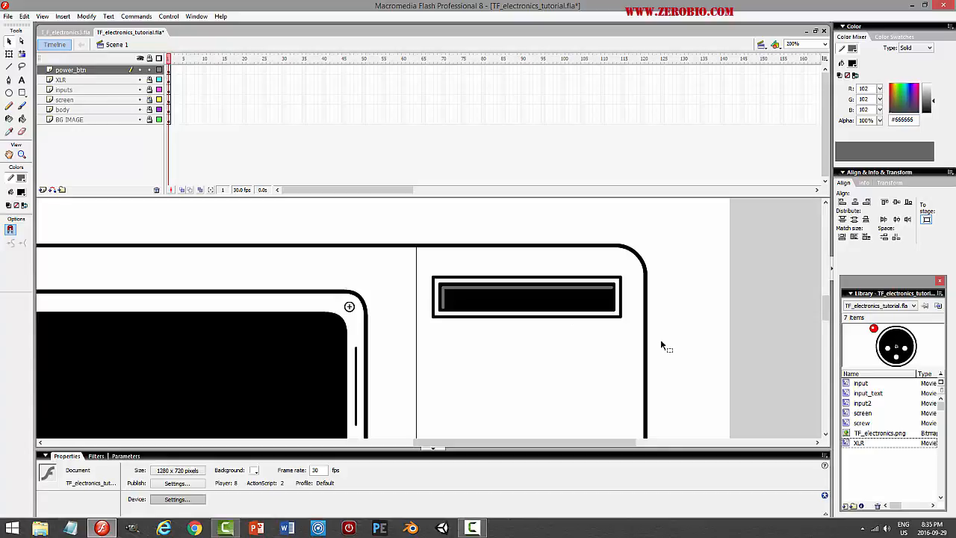
Save the document and convert all artwork on the power_btn layer to a movie clip symbol named power_btn
key("ctrl+s")
left_click(73, 71)
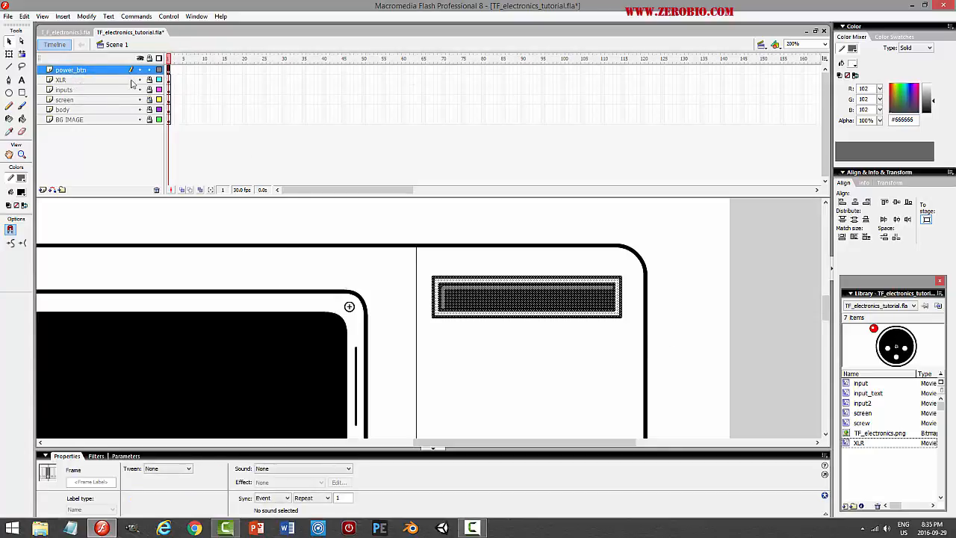
left_click(86, 16)
left_click(74, 42)
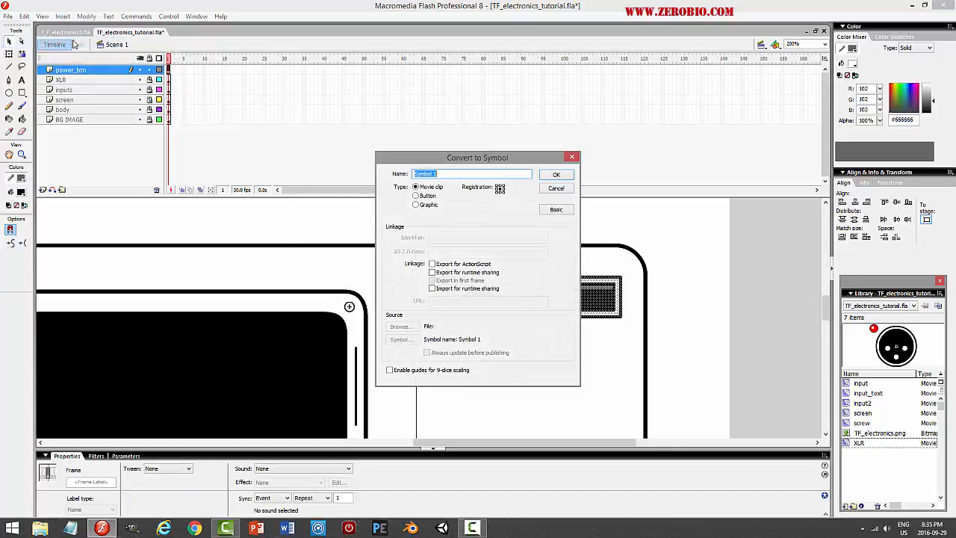
type("power_btn")
key("Return")
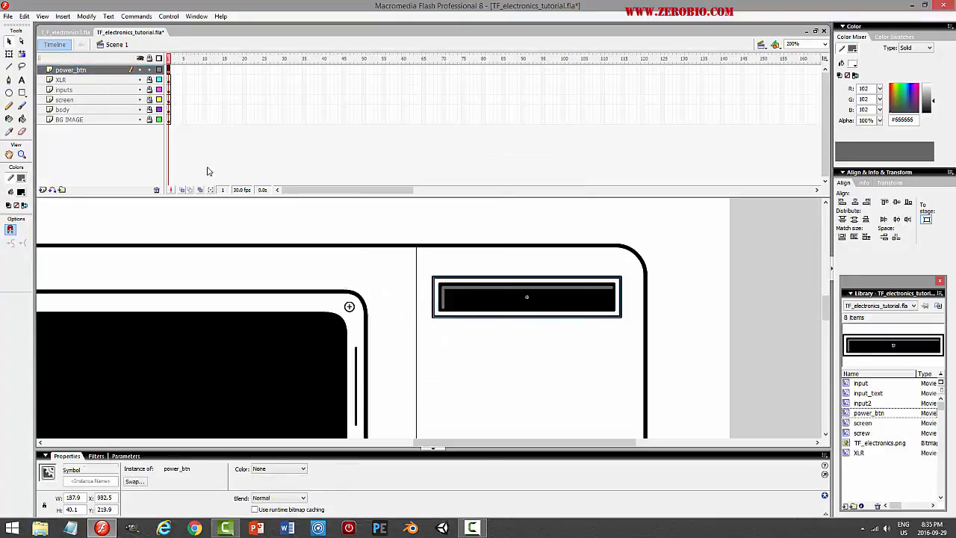
Inside the power_btn symbol, enlarge the outer outline slightly from its center to widen the gap around the black bar
double_click(493, 298)
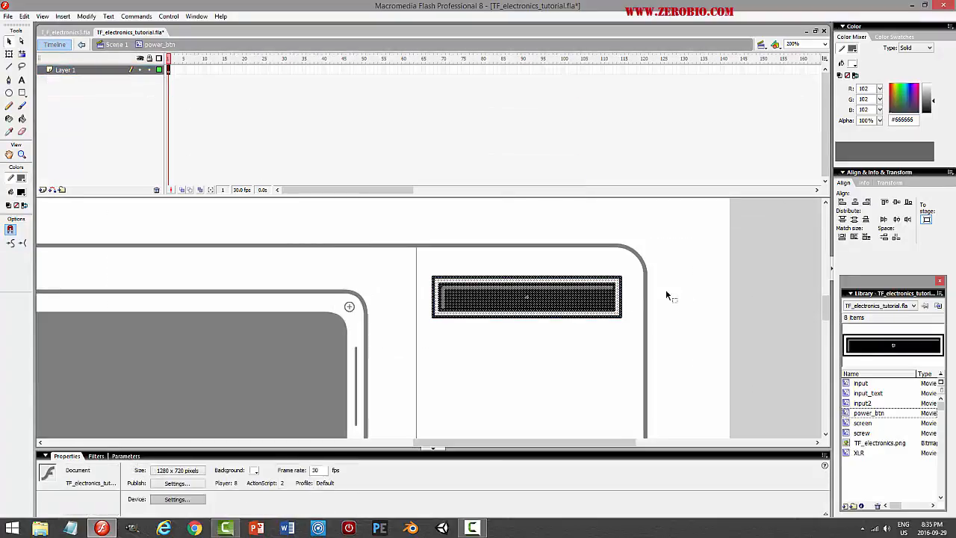
left_click(455, 279)
left_click(9, 54)
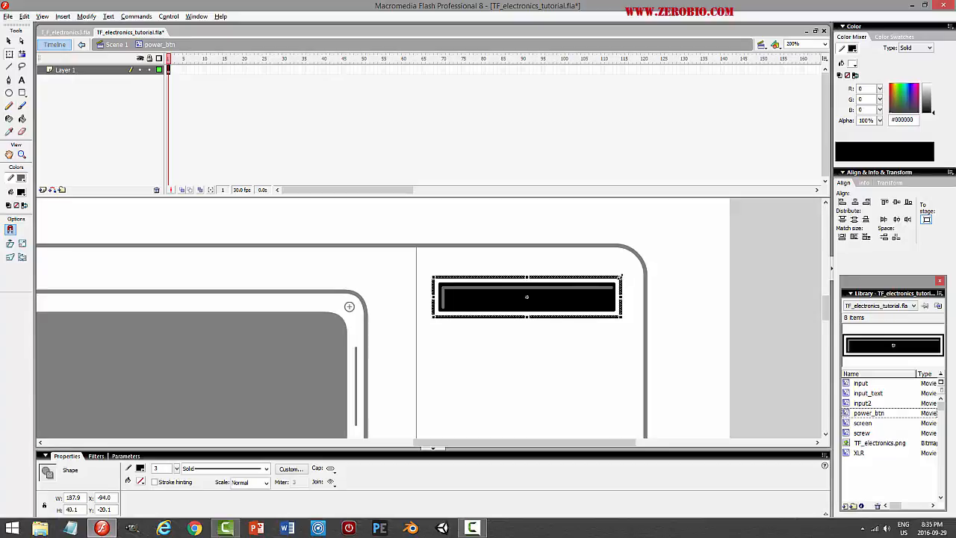
left_click(621, 276)
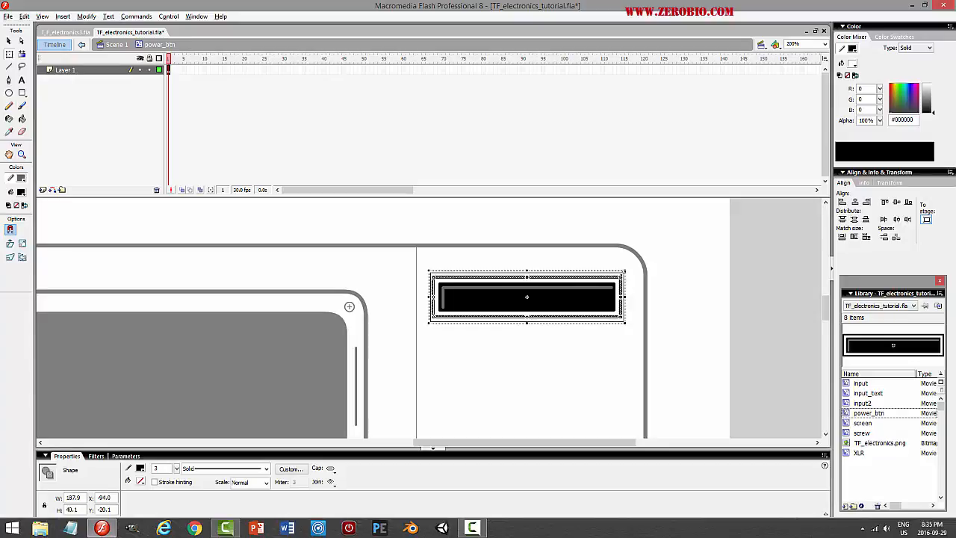
left_click(711, 287)
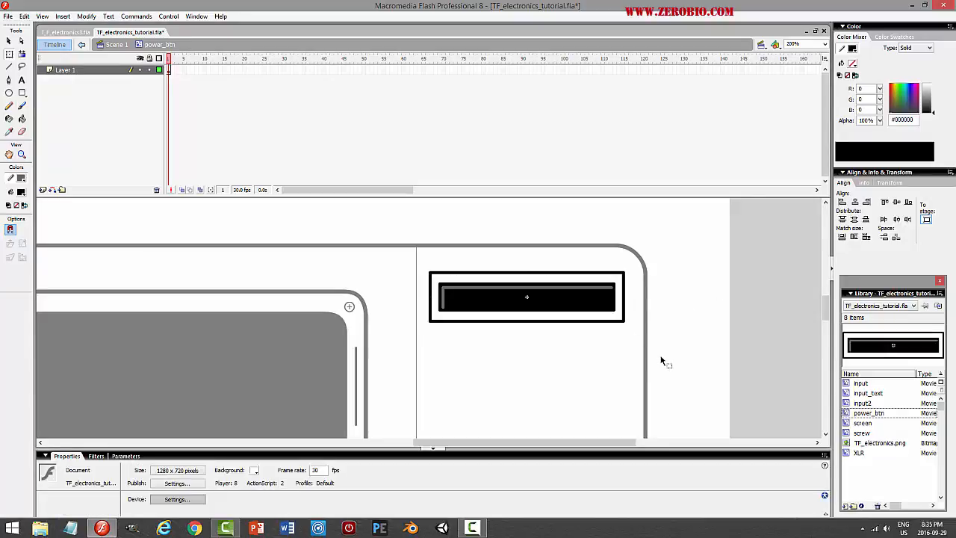
Fill the gap just inside the power button's enlarged outline with white
left_click(546, 290)
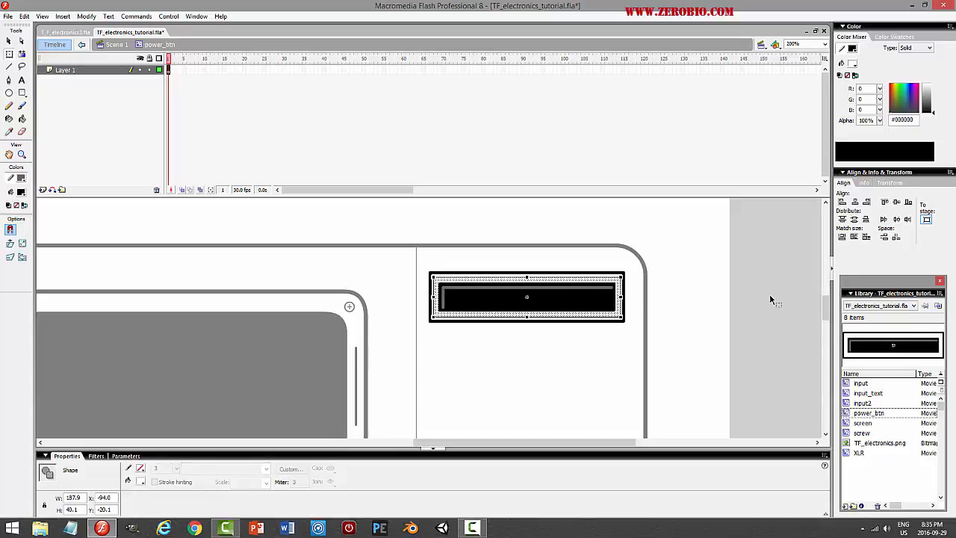
left_click(769, 294)
left_click(21, 119)
left_click(21, 193)
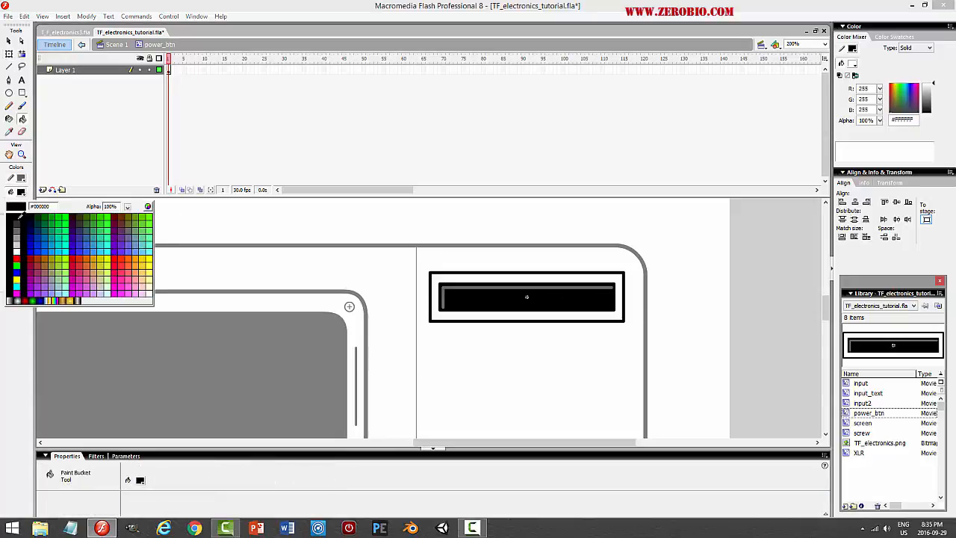
left_click(14, 251)
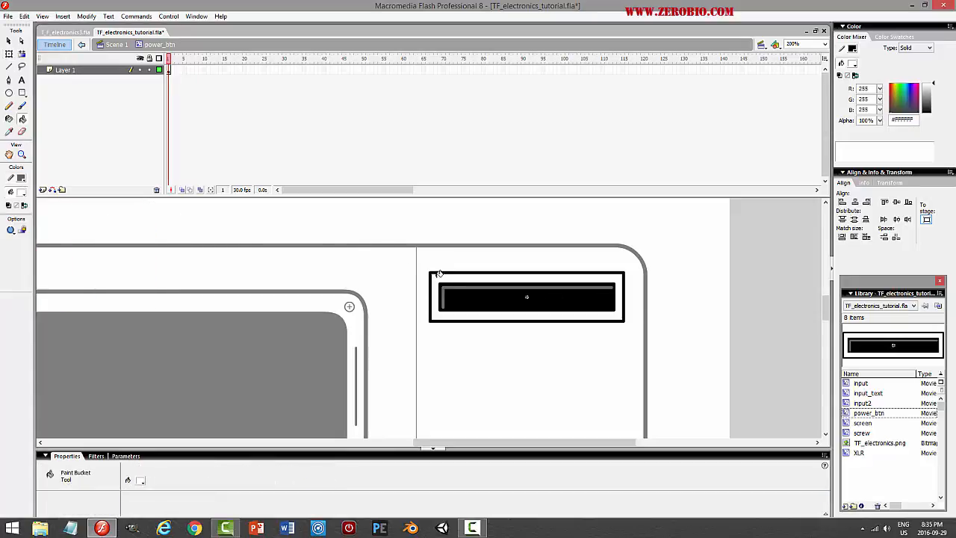
left_click(9, 41)
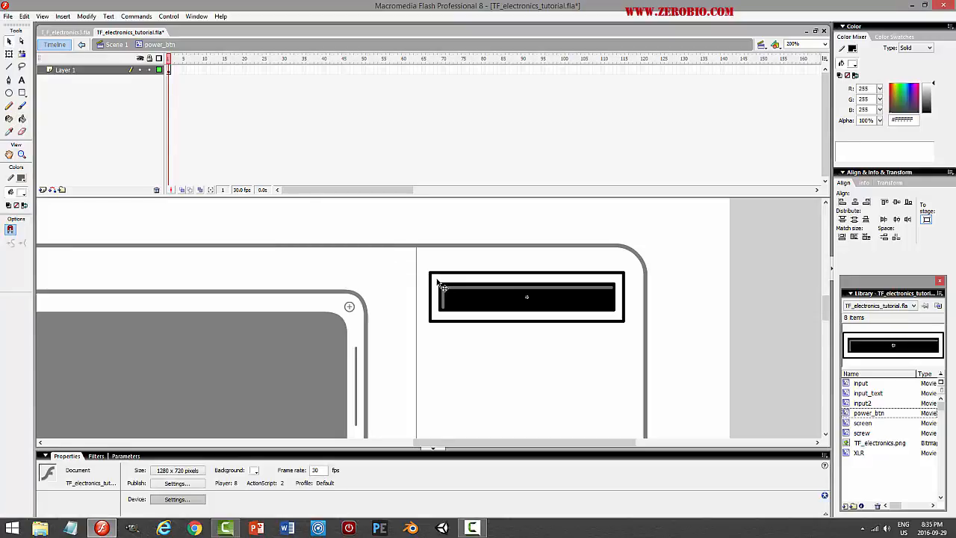
Lock Layer 1, add a new layer above it, and place a screw symbol in the frame's upper-left corner
left_click(97, 70)
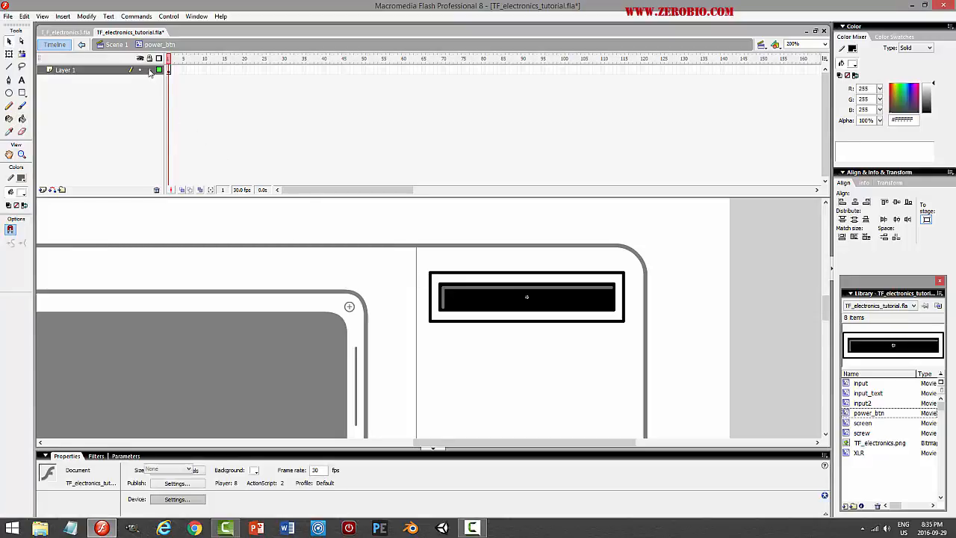
left_click(42, 190)
left_click(862, 432)
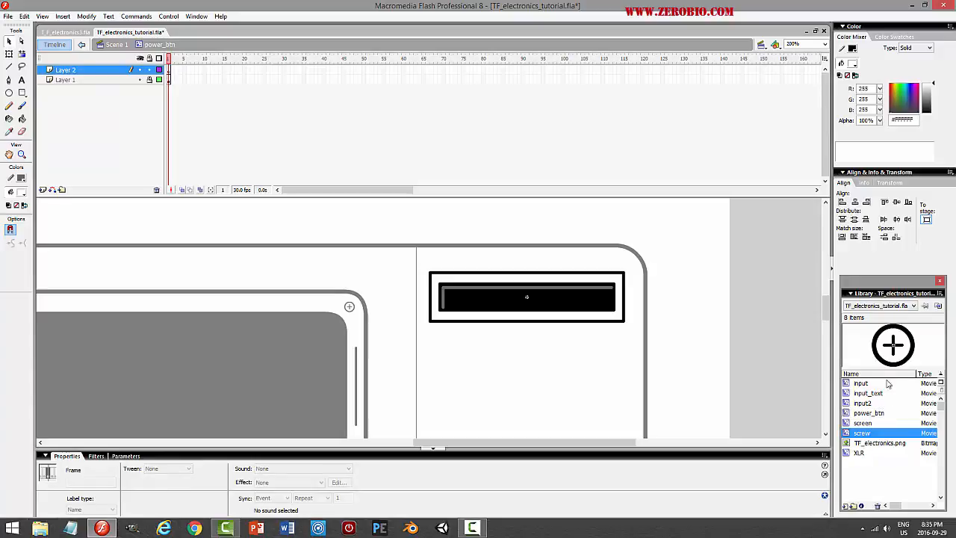
left_click_drag(862, 433, 436, 279)
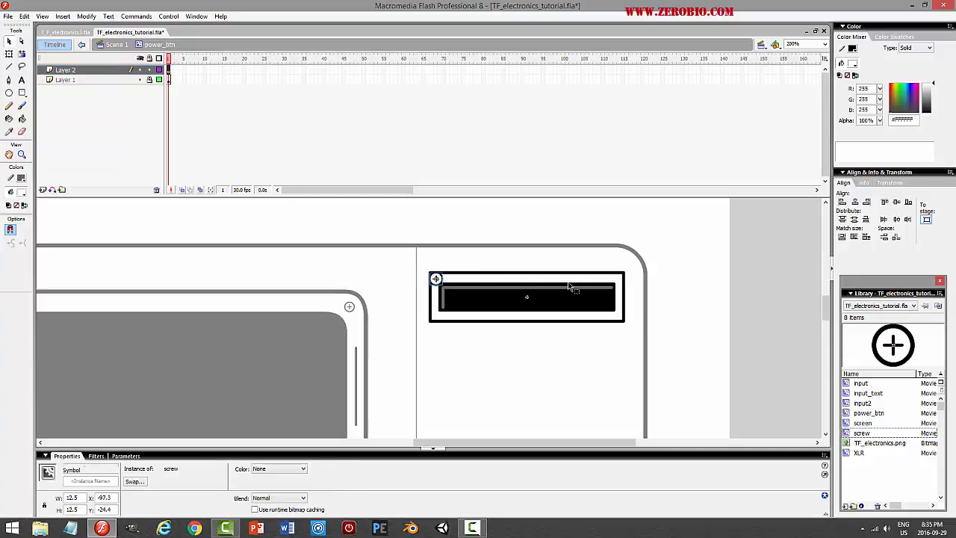
Scale the screw in the power button's upper-left corner to 60%
left_click(85, 16)
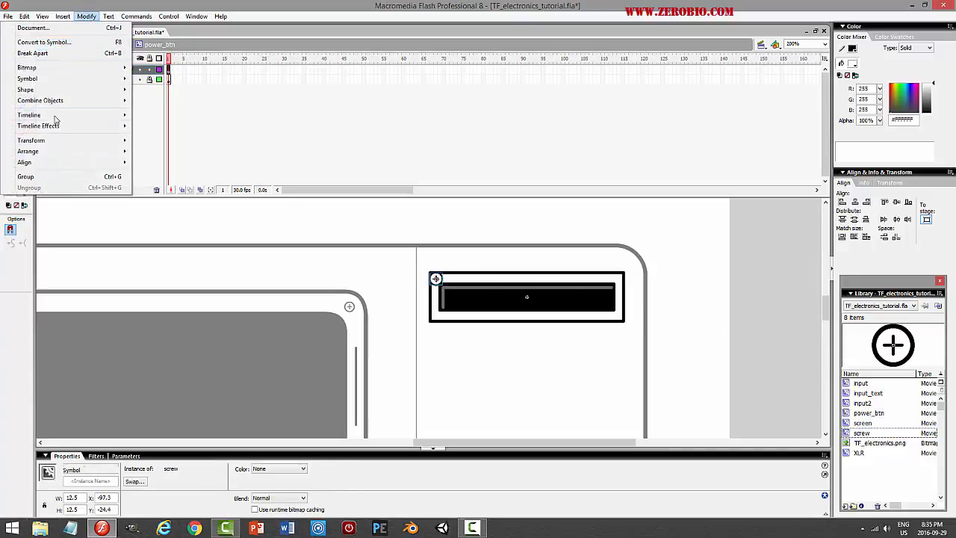
mouse_move(57, 143)
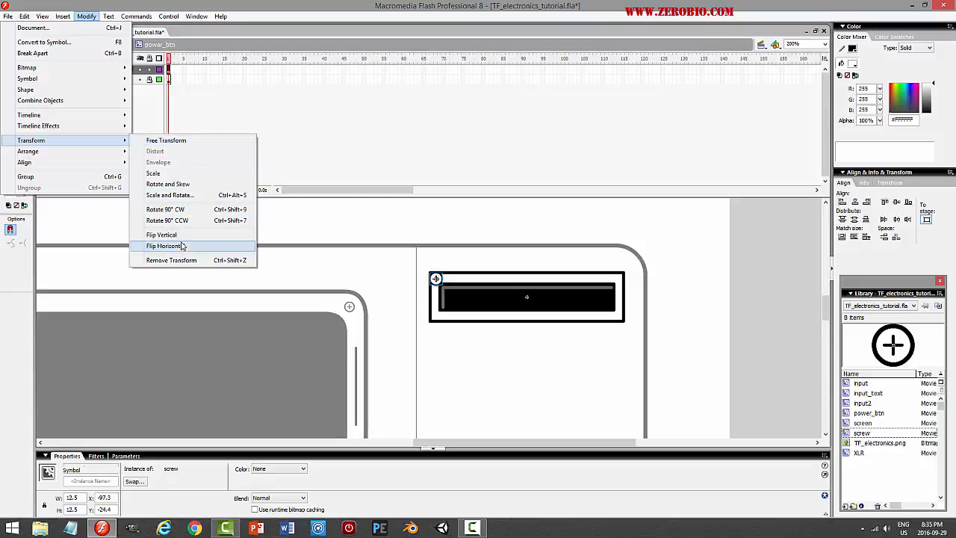
left_click(175, 195)
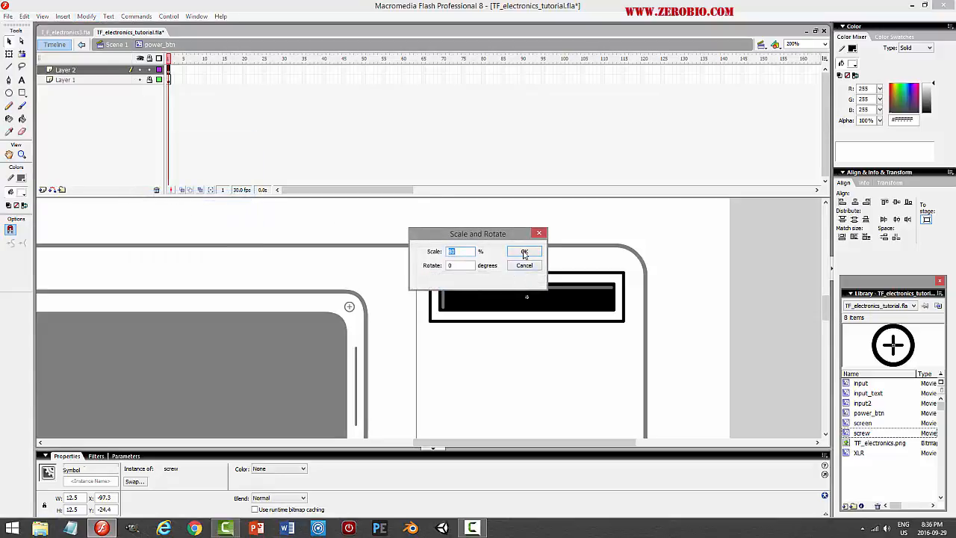
type("60")
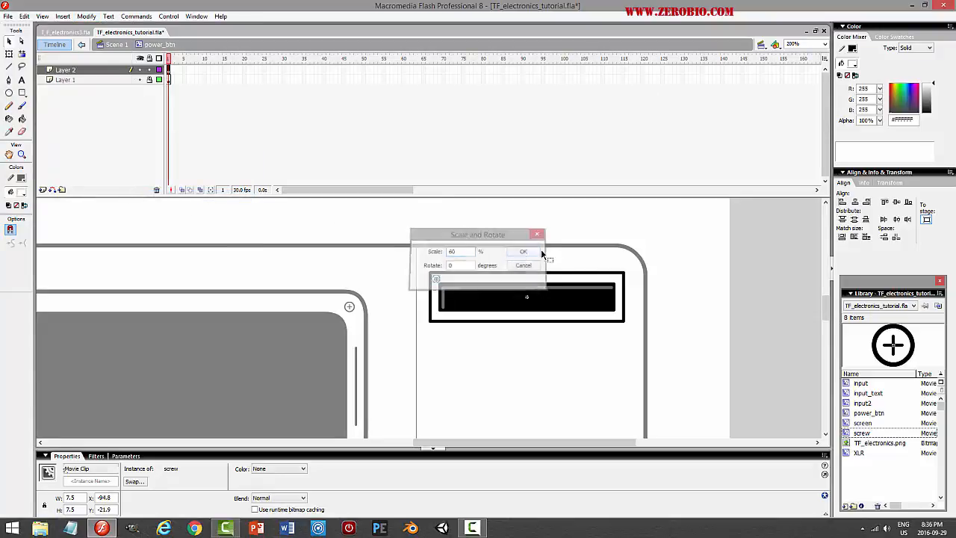
left_click(525, 252)
left_click(700, 289)
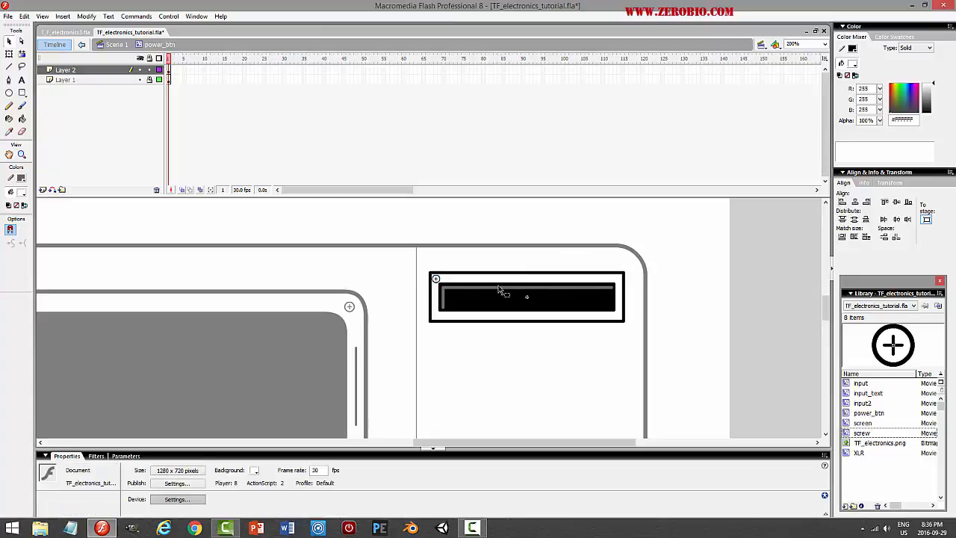
Reduce the same screw again by scaling it to 60% of its current size
left_click(437, 278)
left_click(86, 15)
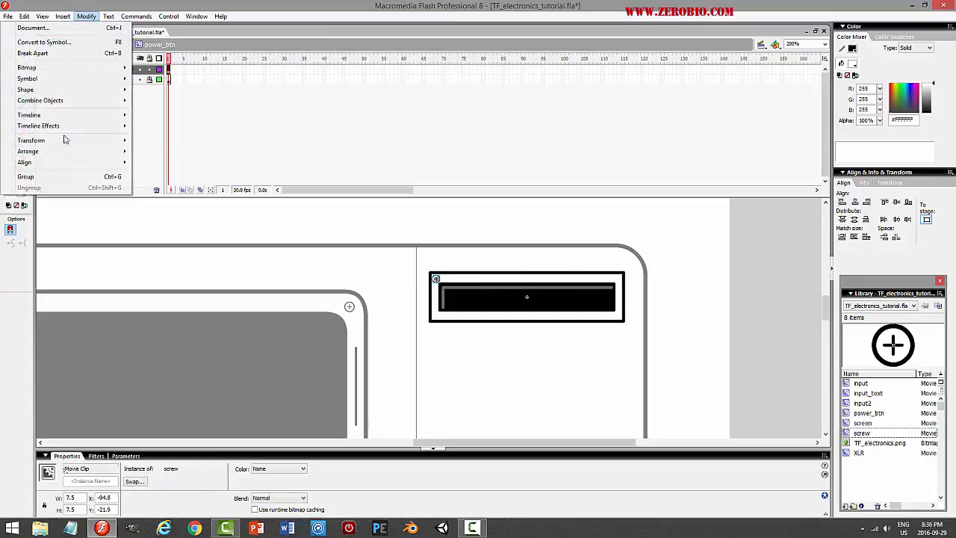
mouse_move(66, 139)
left_click(169, 194)
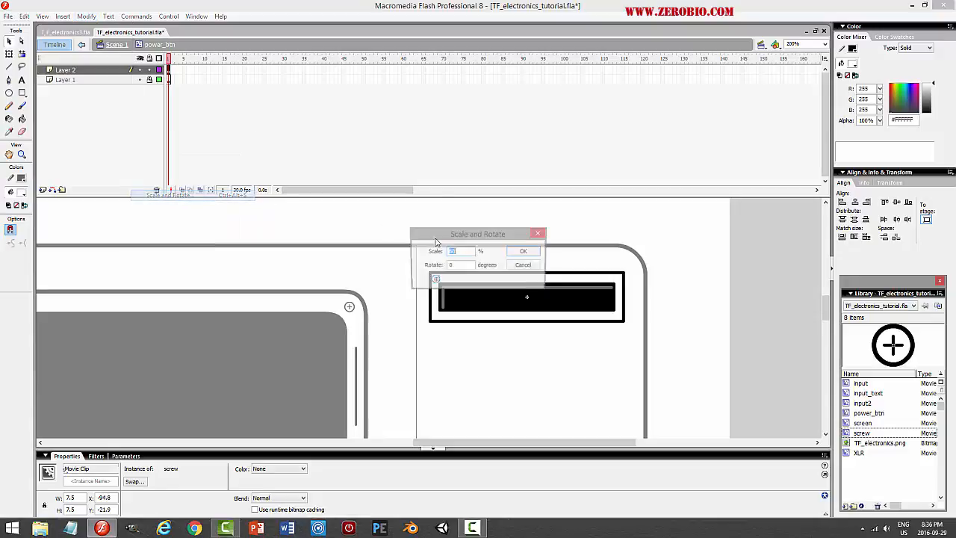
type("60")
key("Return")
left_click(677, 259)
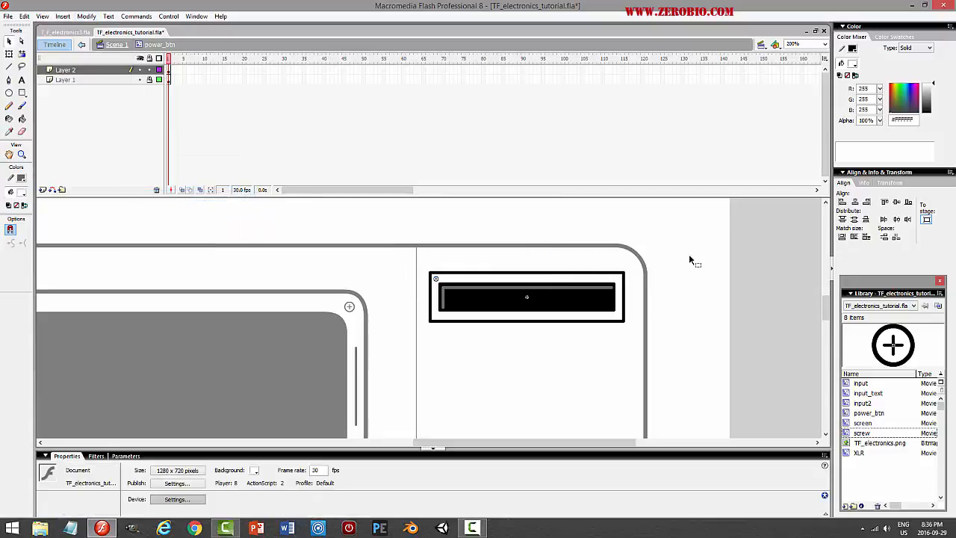
Duplicate the small screw straight down into the frame's lower-left corner
left_click(440, 283)
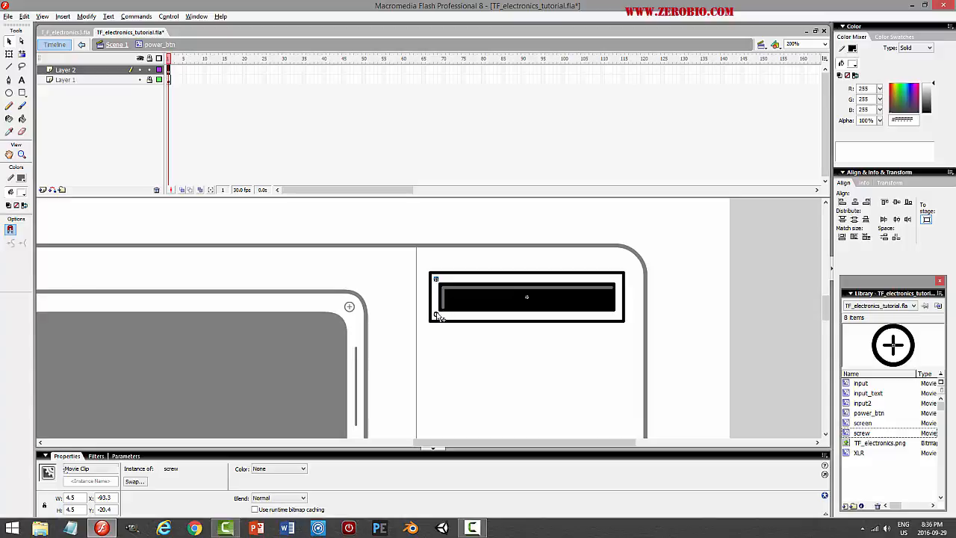
left_click_drag(440, 317, 440, 318)
left_click(499, 372)
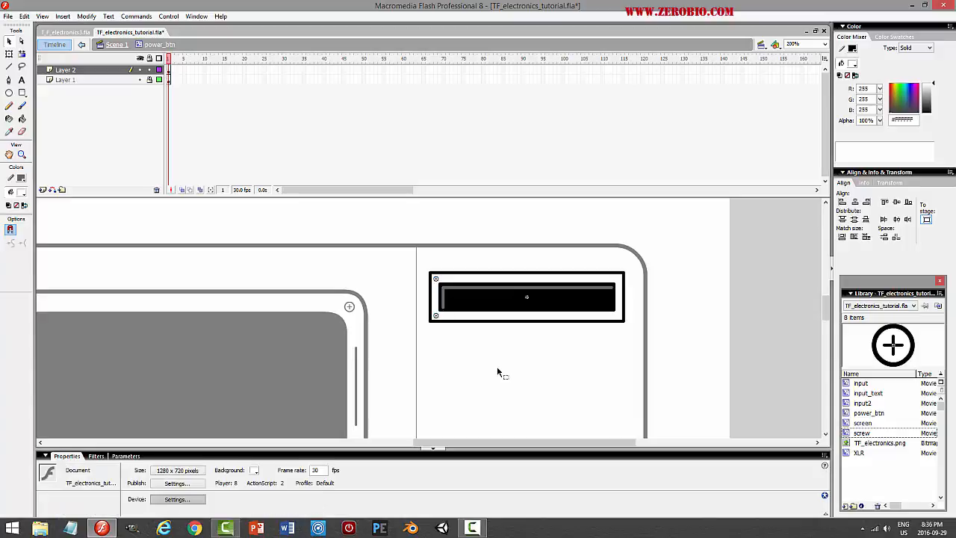
Duplicate both left-hand screws together across to the right-hand corners of the power button frame
left_click(439, 319)
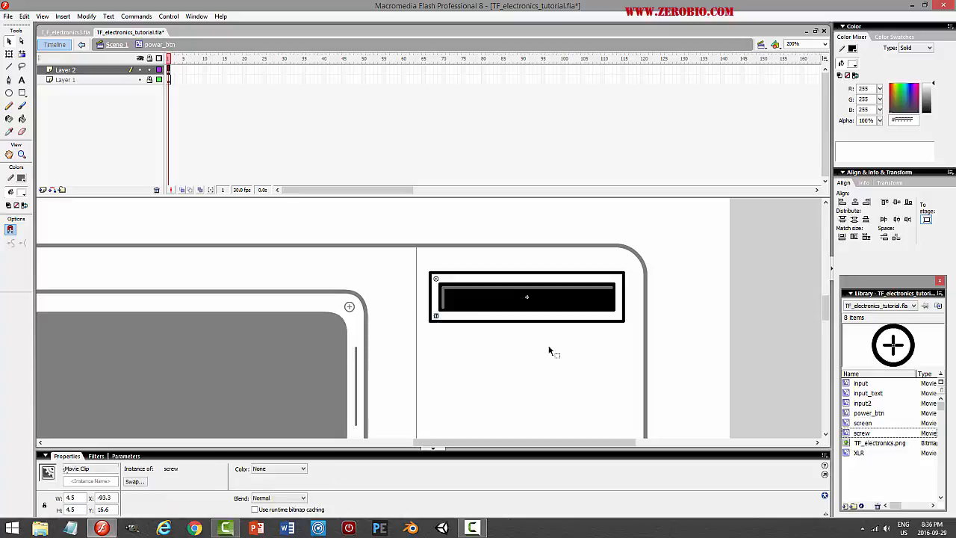
left_click(437, 282, "shift")
key("F9")
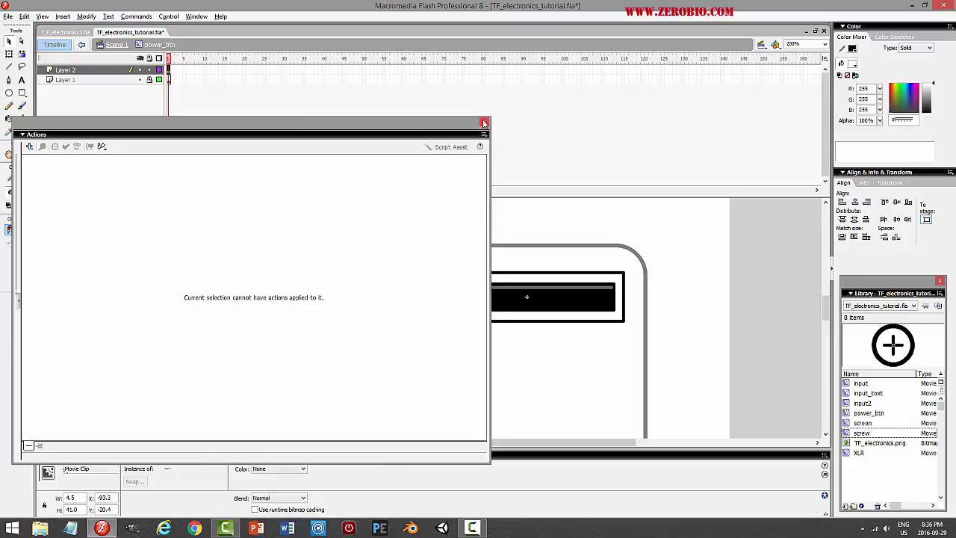
left_click(484, 123)
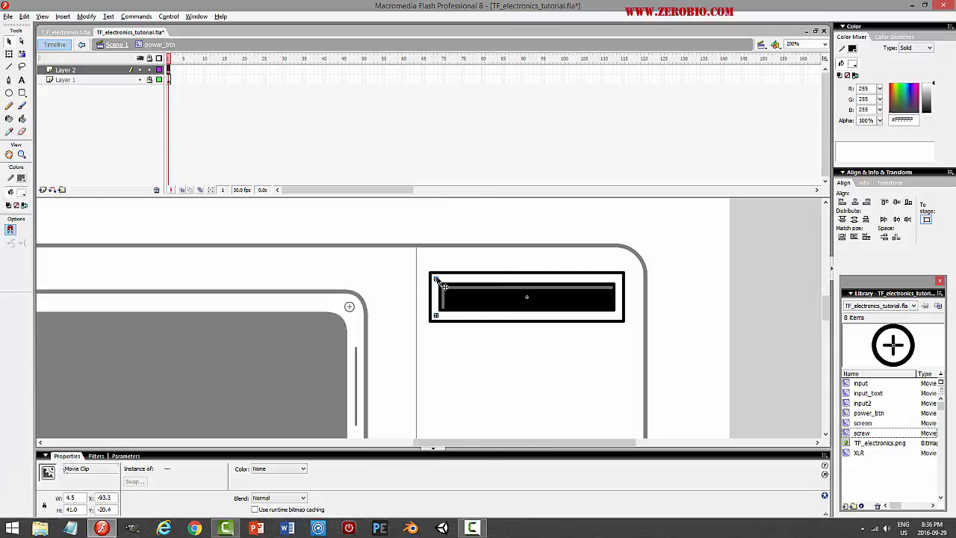
left_click_drag(442, 283, 621, 280)
left_click(695, 282)
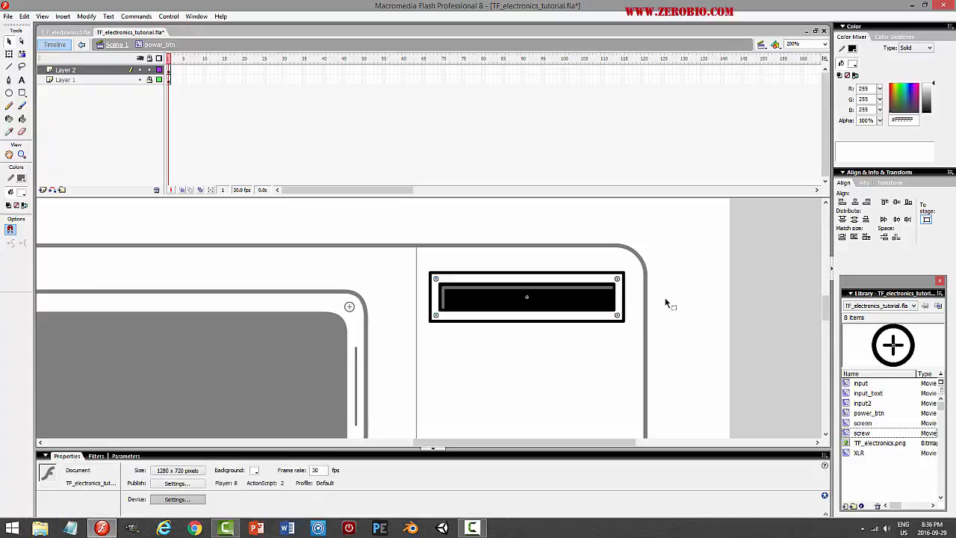
Nudge the two right-hand screws slightly to the right and check all four in the movie preview
left_click(619, 316)
left_click(618, 281, "shift")
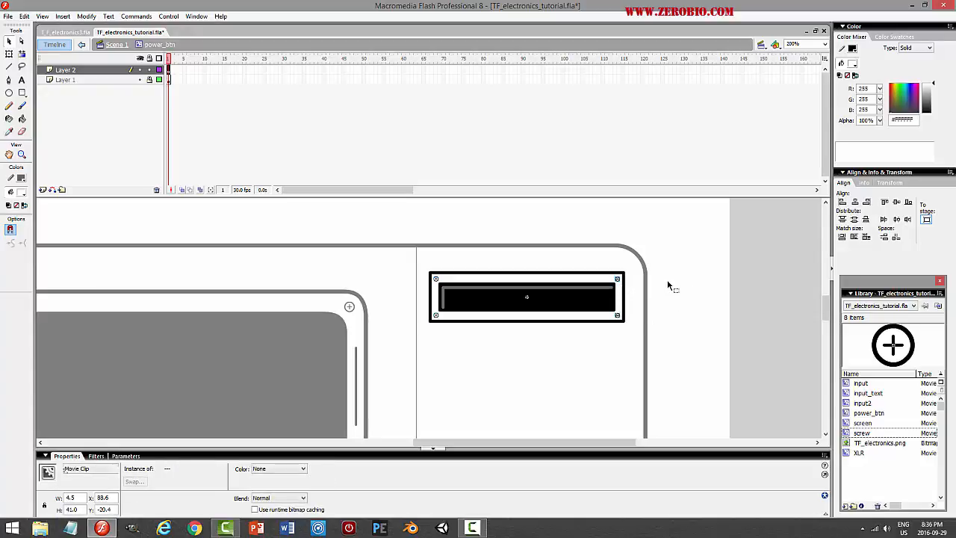
key("Right")
left_click(668, 285)
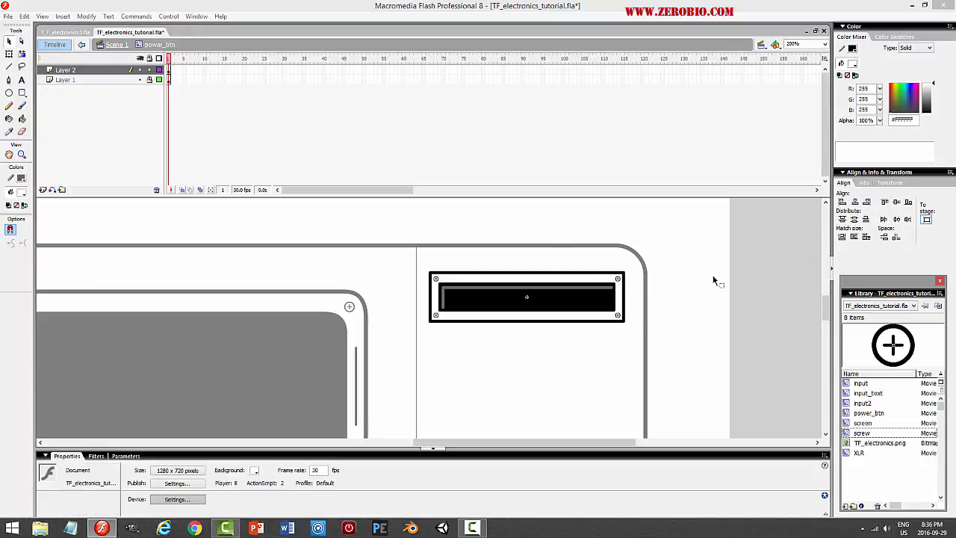
key("ctrl+Return")
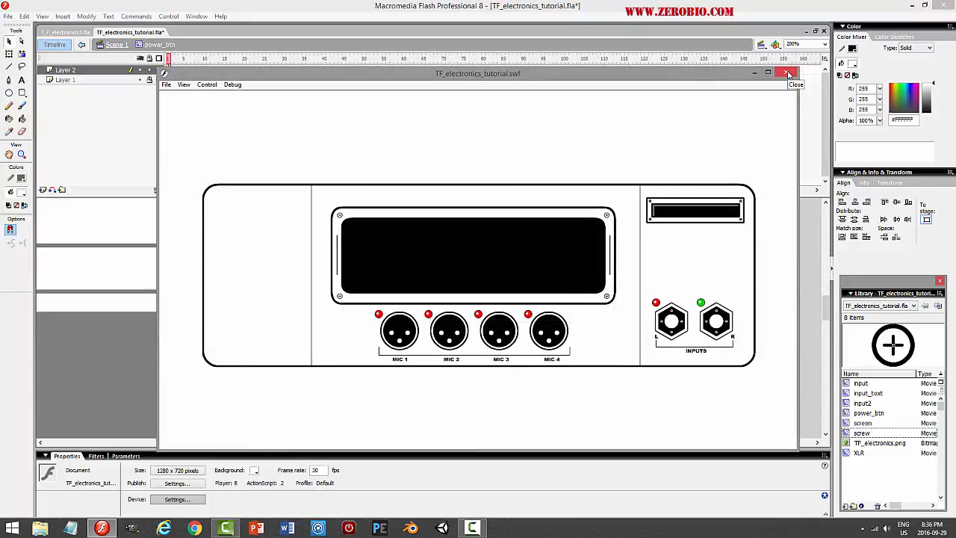
left_click(787, 74)
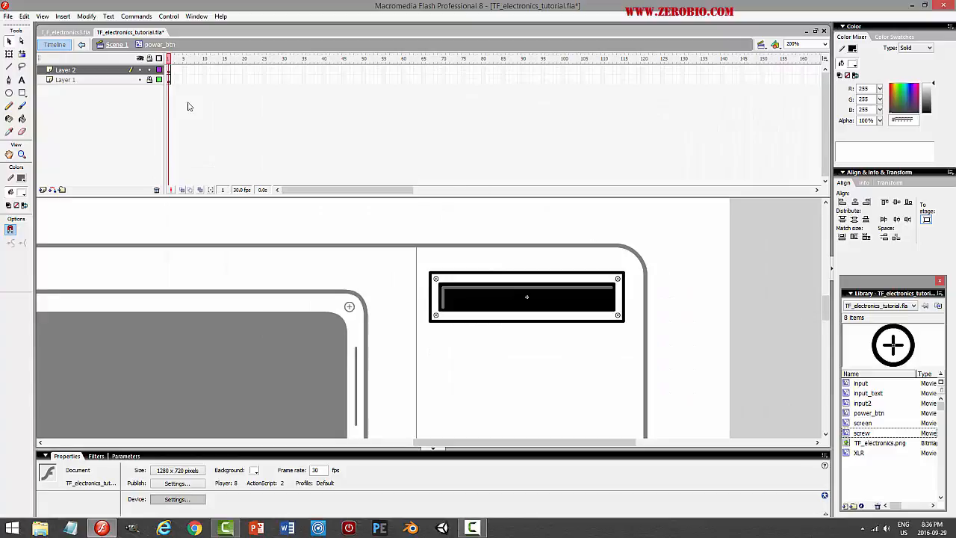
Examine the finished power button display in T_F_electronics3.fla at 200% zoom, and return to TF_electronics_tutorial.fla
left_click(66, 32)
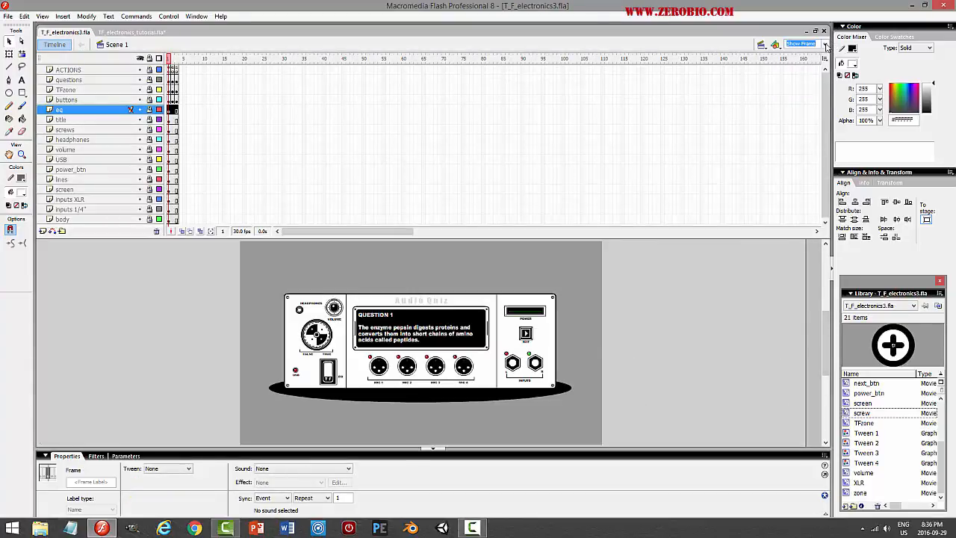
left_click(826, 47)
left_click(799, 79)
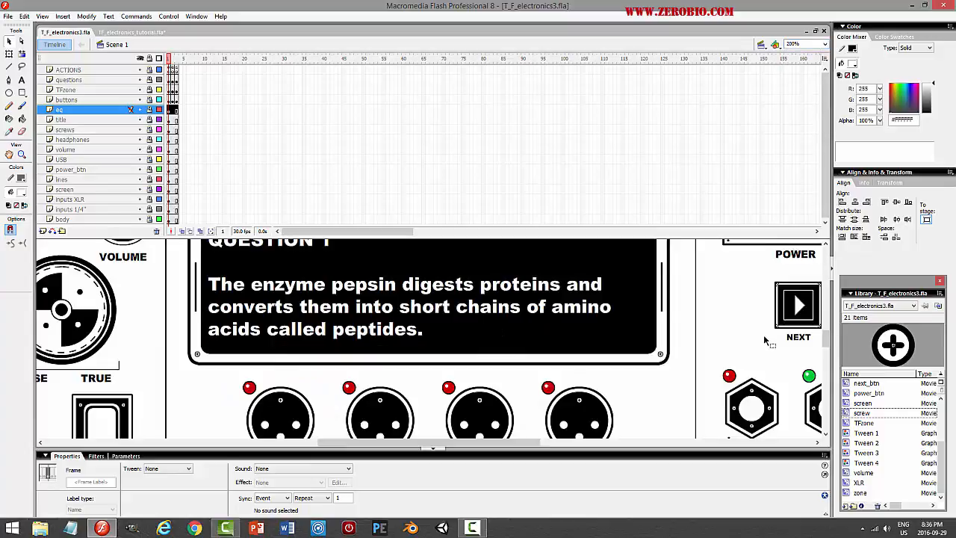
mouse_move(827, 338)
left_mouse_down()
mouse_move(828, 318)
mouse_move(827, 326)
left_mouse_up()
left_click_drag(533, 444, 574, 444)
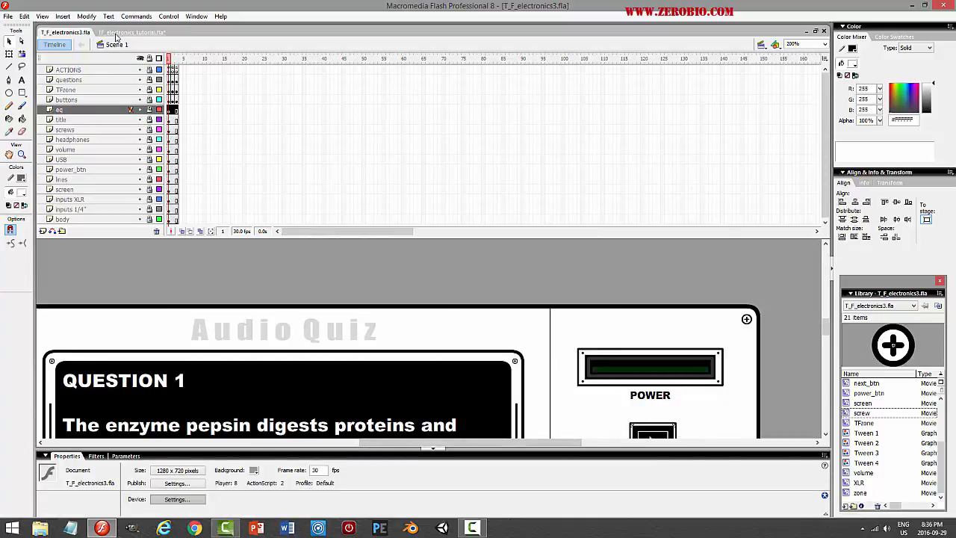
left_click(131, 32)
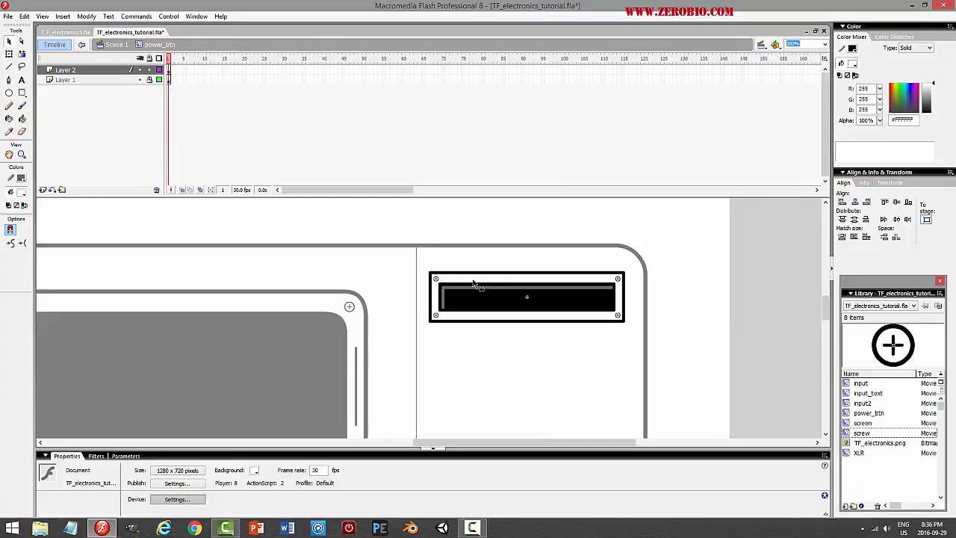
Inspect the upper-left screw and review the power button in the movie preview
left_click(441, 285)
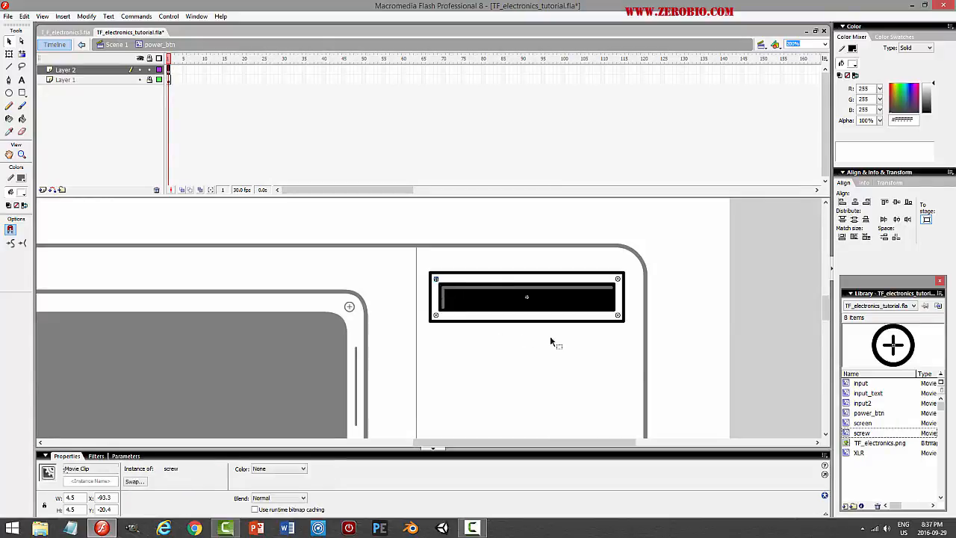
left_click(697, 345)
key("ctrl+Return")
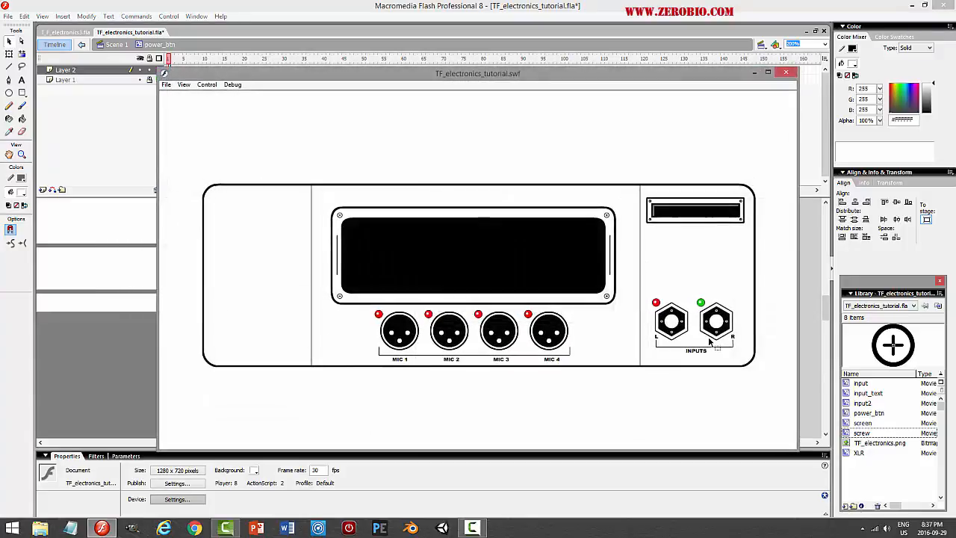
left_click(785, 73)
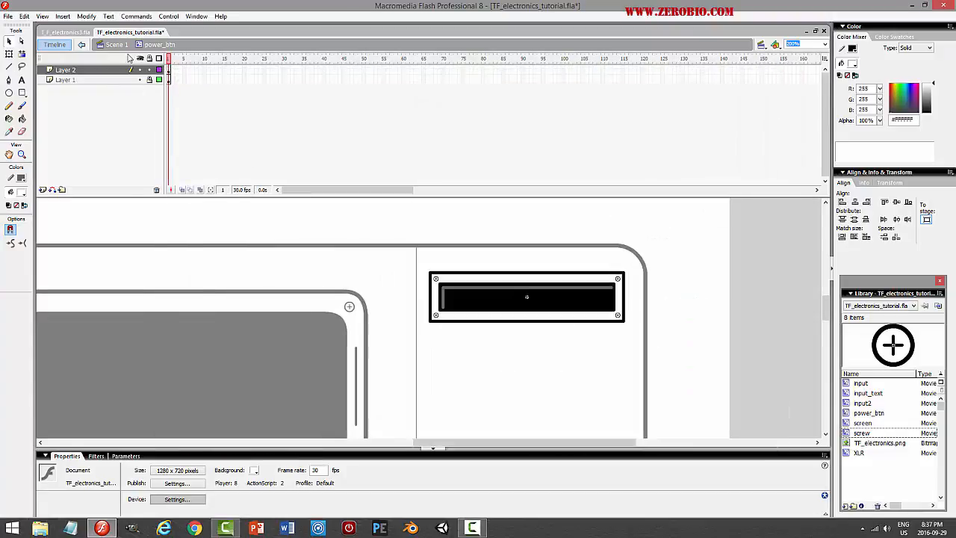
Return to Scene 1 and shrink the power_btn instance from its center to about 174 × 44 pixels
left_click(114, 44)
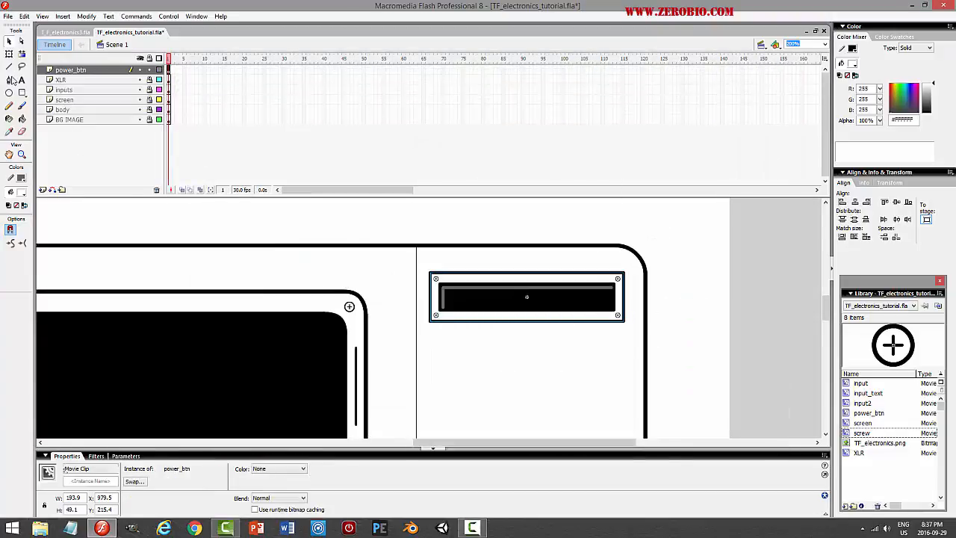
left_click(9, 54)
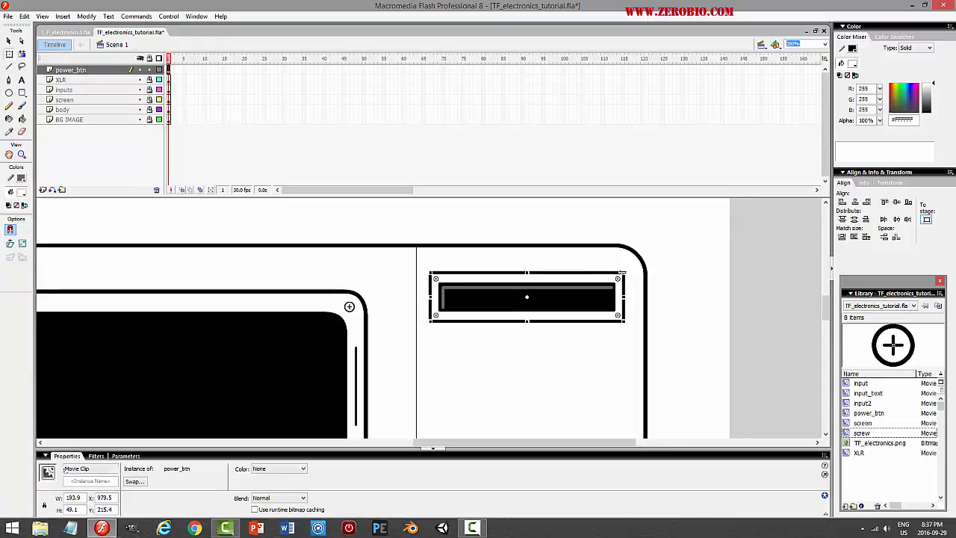
left_click_drag(622, 272, 615, 275)
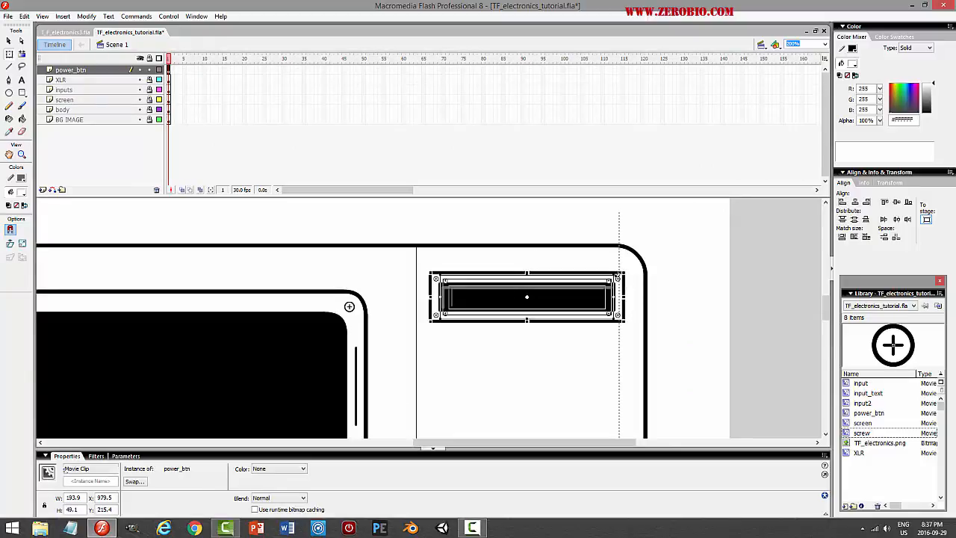
left_click(711, 288)
Save the document and check the smaller power button in the movie preview
key("ctrl+s")
key("ctrl+Return")
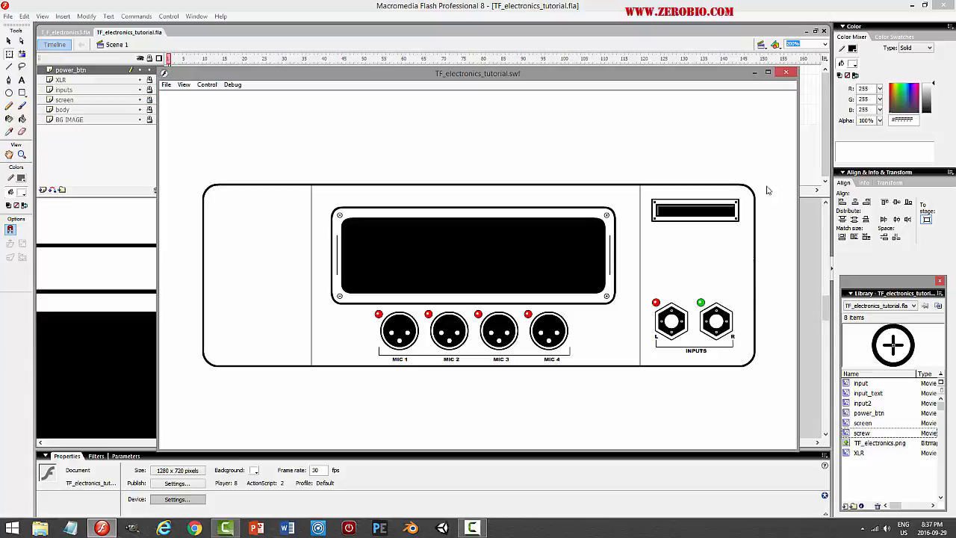
left_click(786, 72)
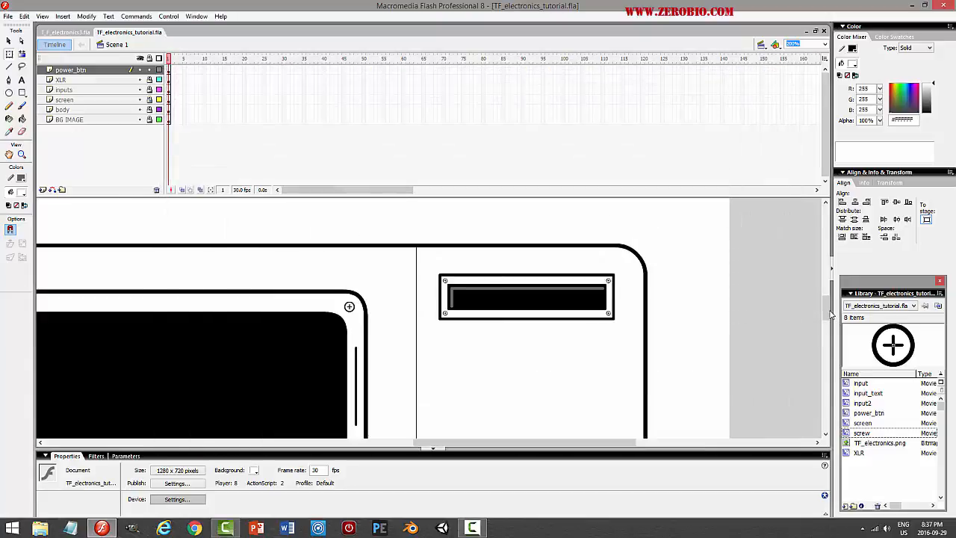
Open the power_btn instance for editing and add a new layer above its existing layers
mouse_move(827, 312)
left_mouse_down()
mouse_move(827, 278)
mouse_move(826, 314)
left_mouse_up()
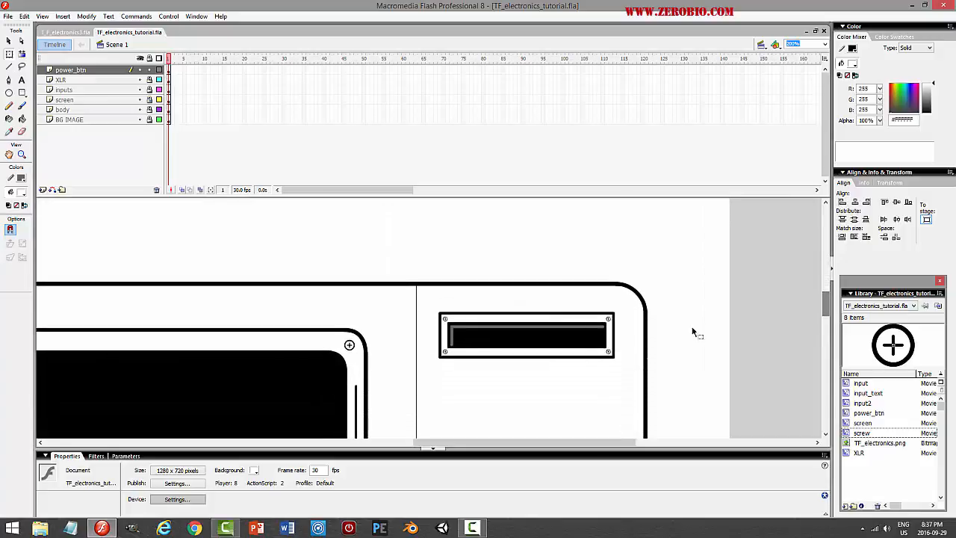
left_click(528, 348)
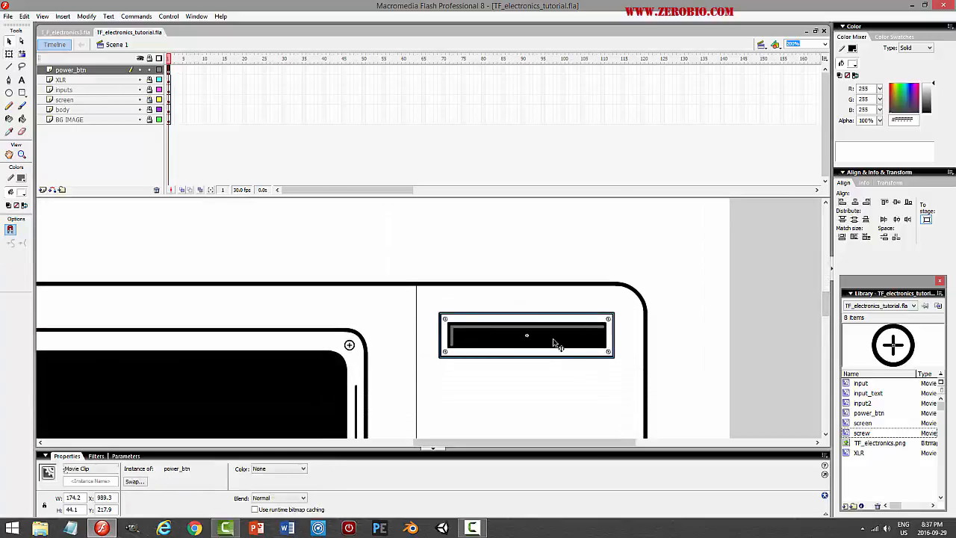
double_click(563, 348)
left_click(69, 162)
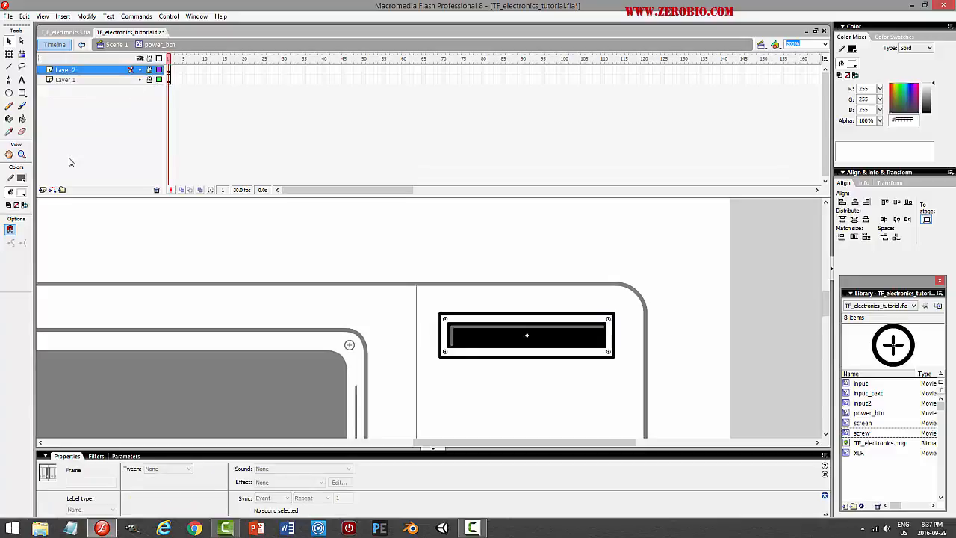
left_click(43, 190)
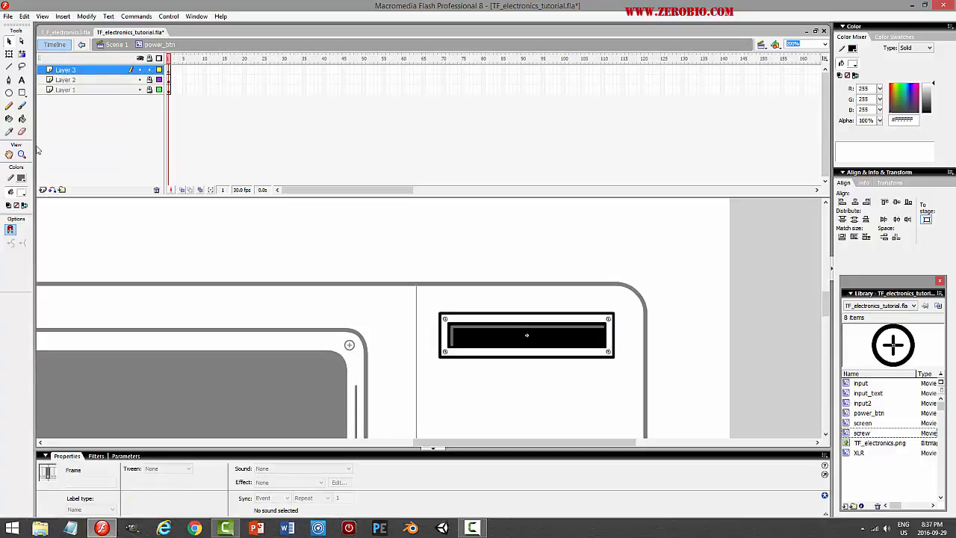
Add a centered static text box reading "POWER" in Arial Black 10 just below the display frame
left_click(21, 80)
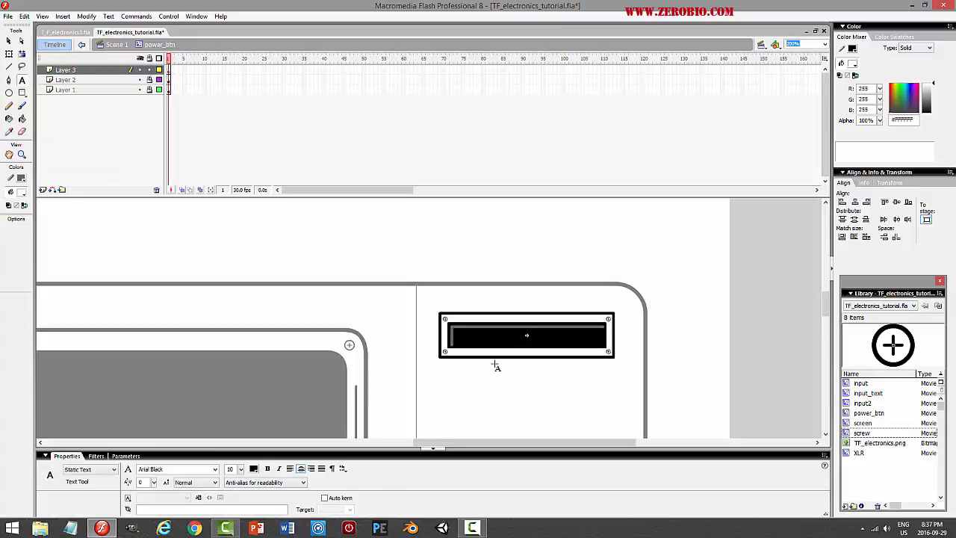
left_click_drag(482, 358, 574, 373)
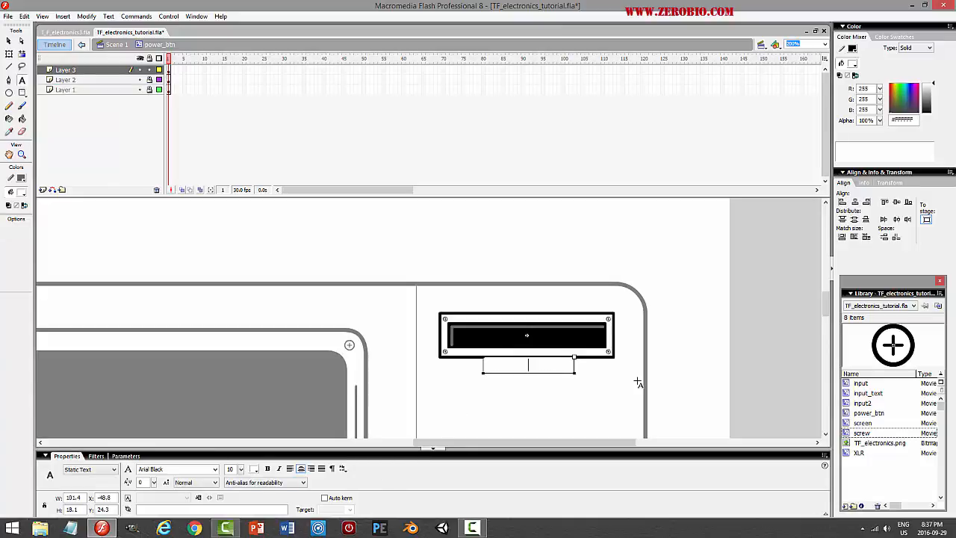
type("power")
key("BackSpace")
key("BackSpace")
key("BackSpace")
key("BackSpace")
type("POWER")
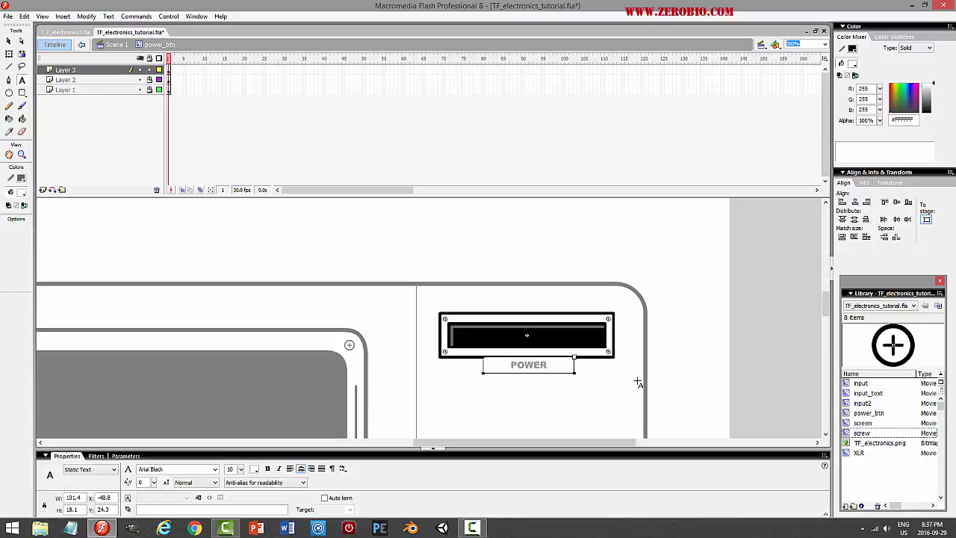
Color the POWER label black and nudge it slightly down and sideways to center it beneath the display
left_click(9, 42)
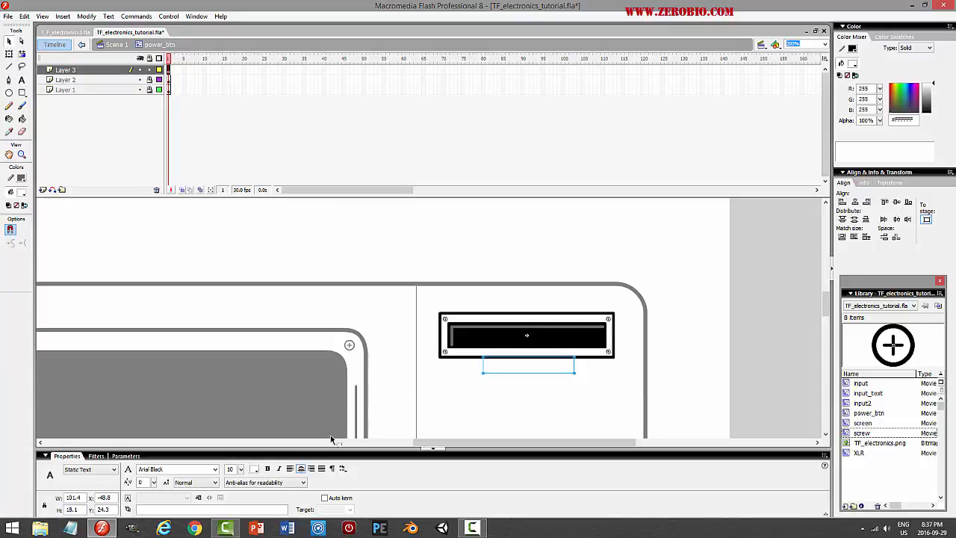
left_click(256, 469)
left_click(260, 381)
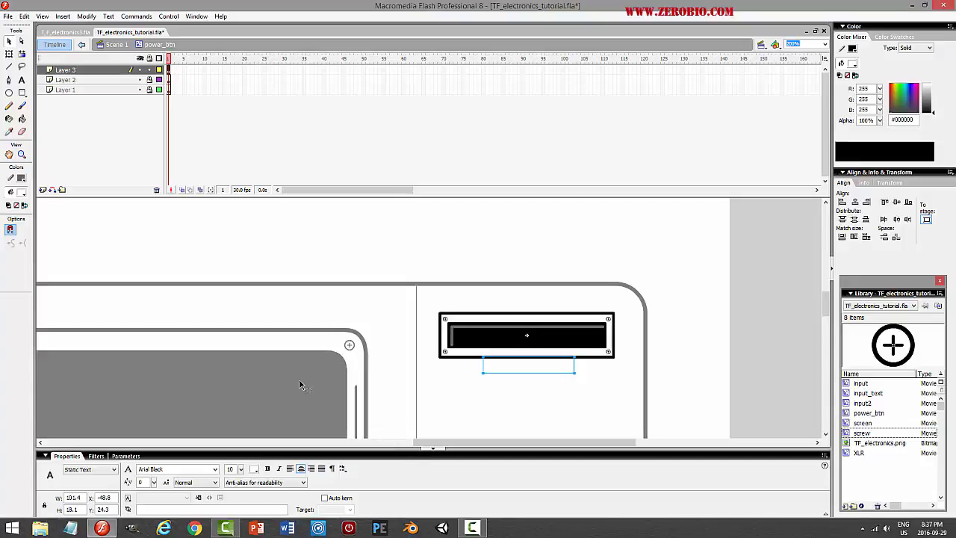
key("Down")
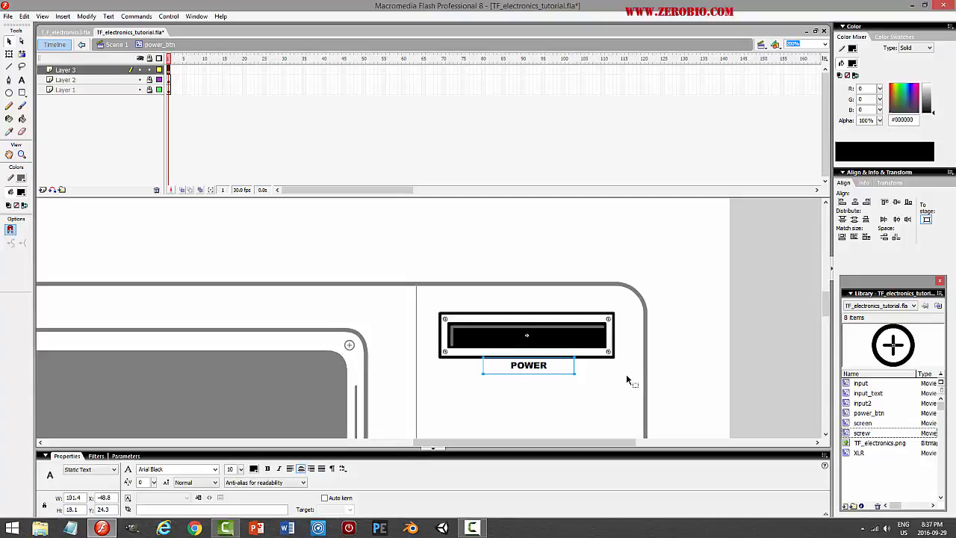
key("Left")
key("Left")
key("Left")
key("Left")
key("Left")
key("Left")
key("Right")
key("Right")
key("Right")
key("Right")
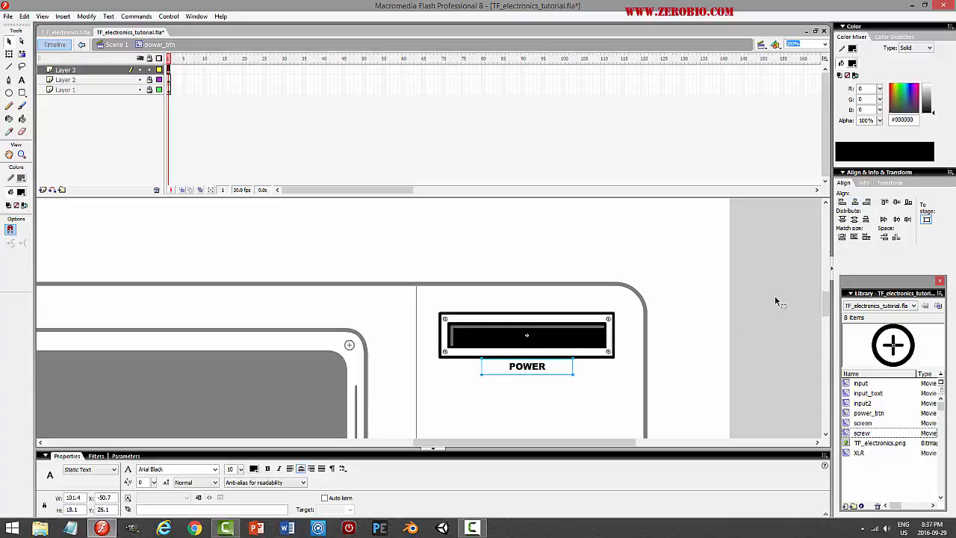
Check the POWER label in the movie preview, return to Scene 1 and save the document
left_click(746, 328)
key("ctrl+Return")
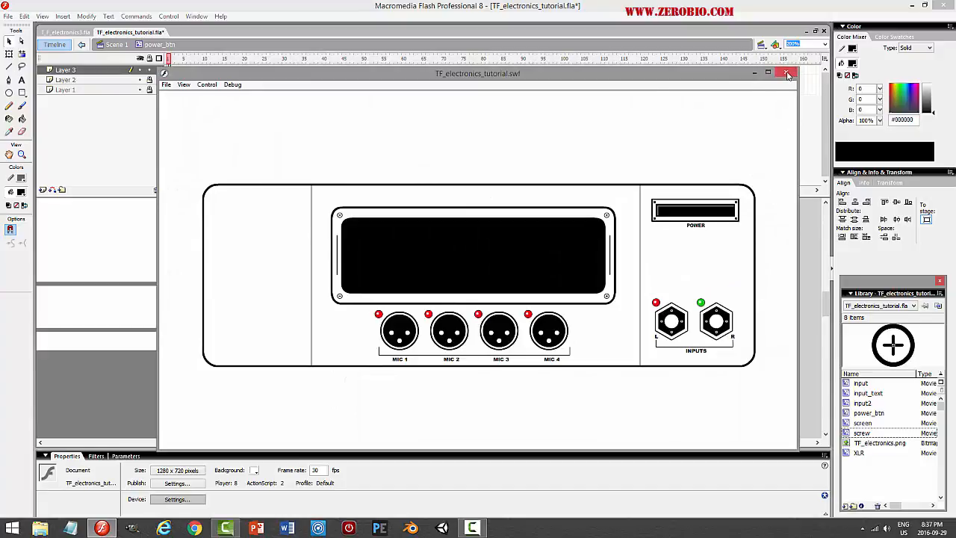
left_click(786, 74)
left_click(116, 44)
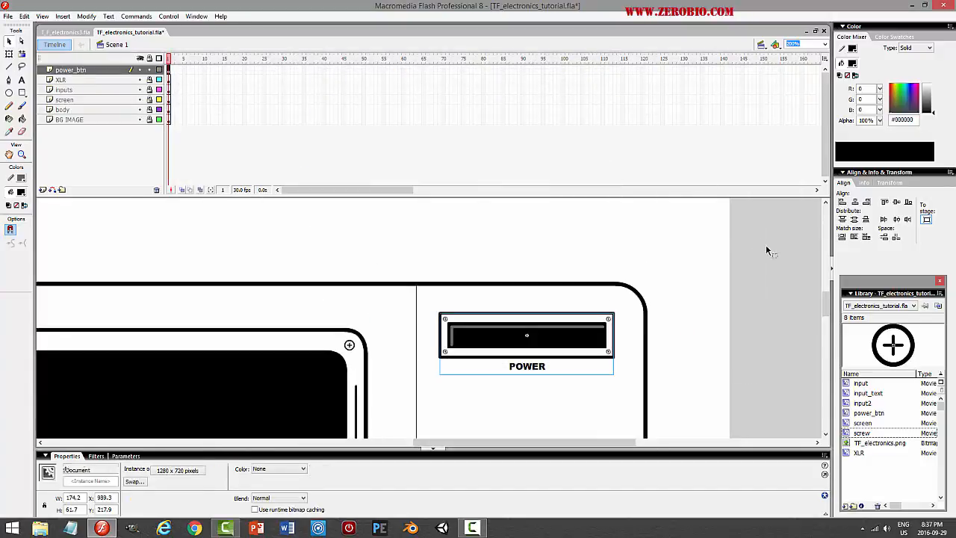
left_click(766, 248)
key("ctrl+s")
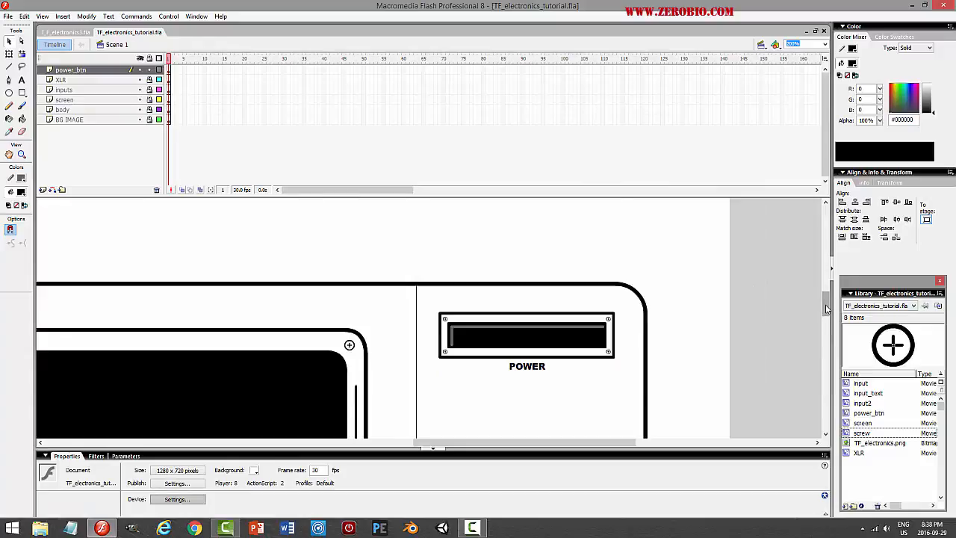
Examine the NEXT button in the reference image and the free space above the input jacks in the movie preview
left_click_drag(826, 309, 827, 249)
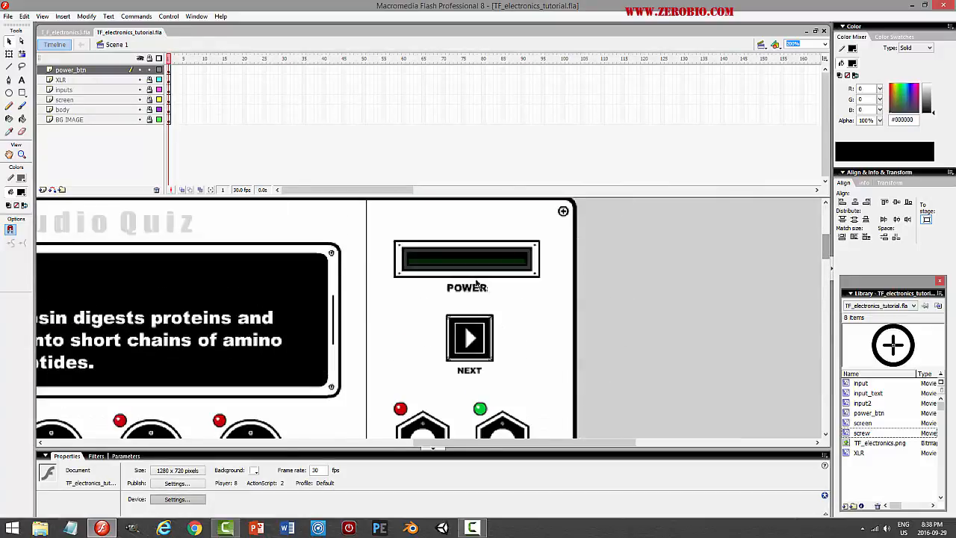
key("ctrl+=")
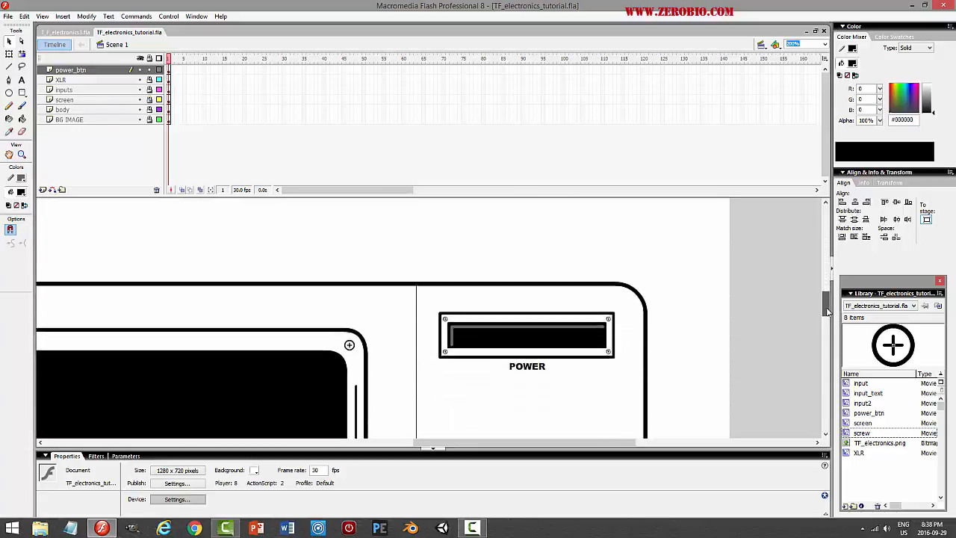
key("ctrl+minus")
key("ctrl+Return")
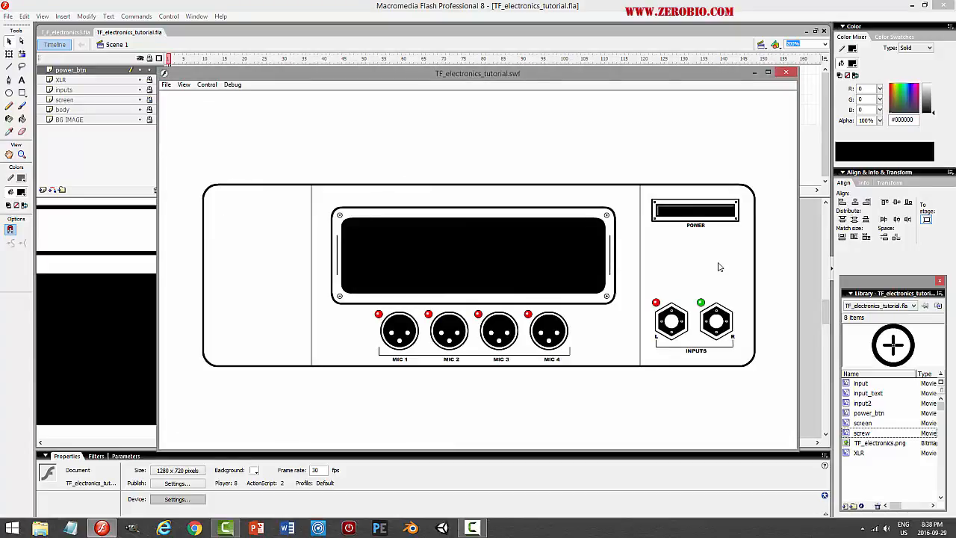
left_click(786, 73)
left_click_drag(829, 315, 828, 251)
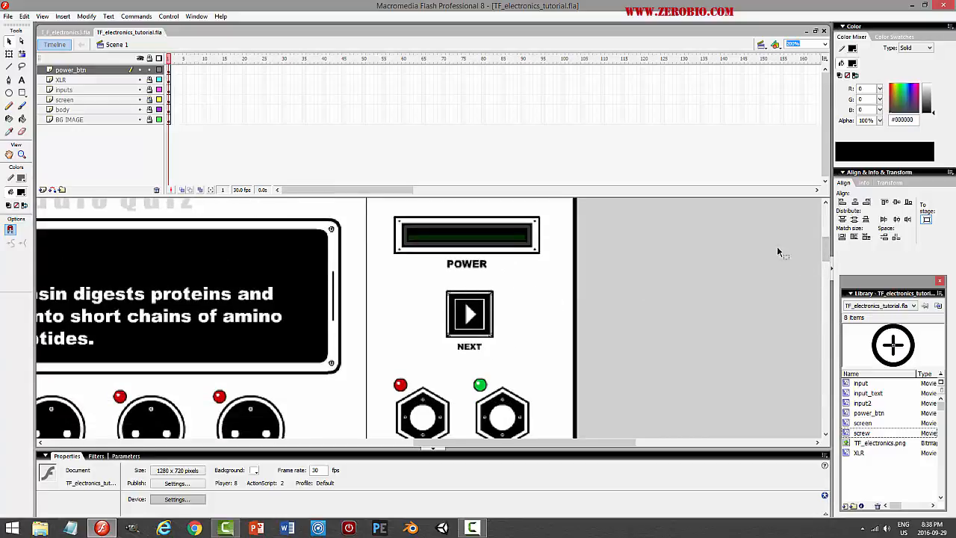
left_click_drag(828, 252, 827, 319)
Lock the power_btn layer, add a new layer above it and save the document
left_click(149, 70)
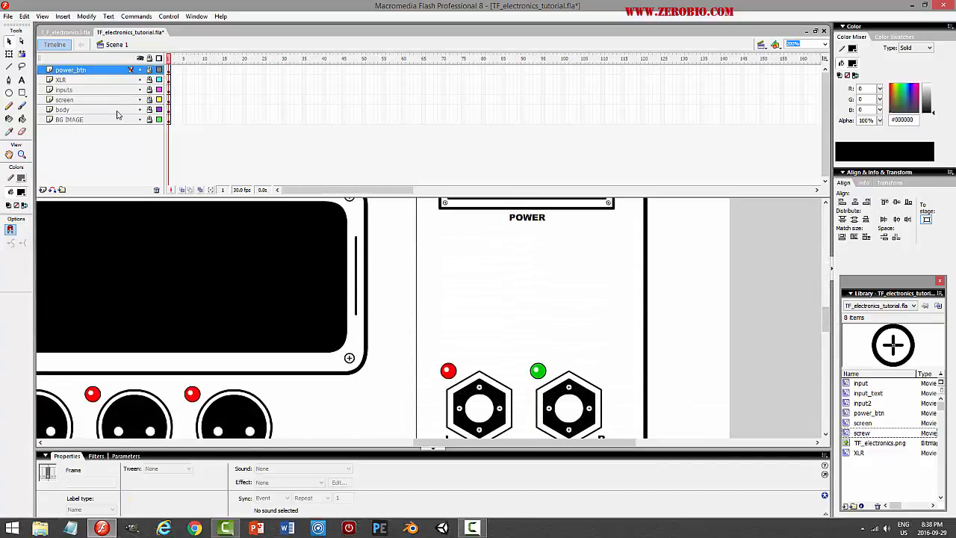
left_click(43, 189)
key("ctrl+s")
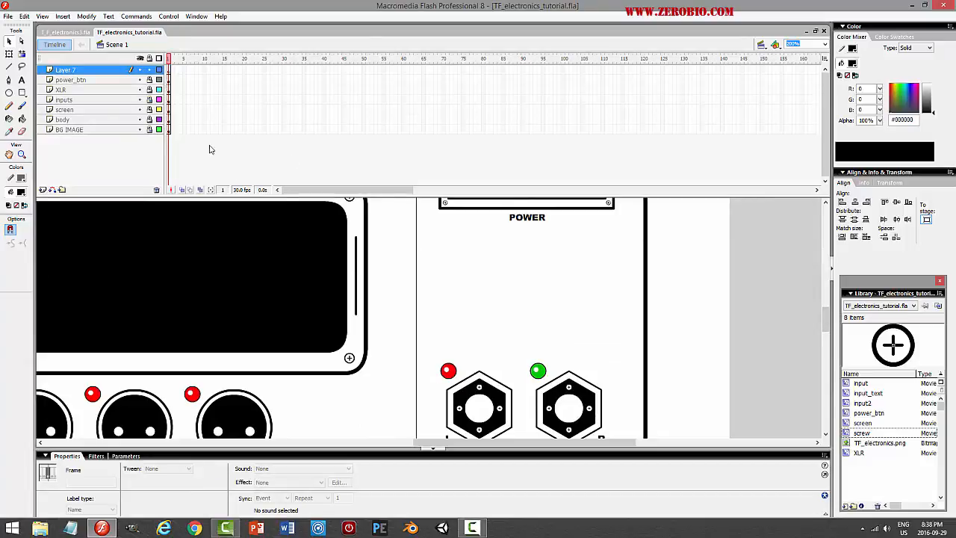
Set the Rectangle tool to draw square-cornered shapes with a black stroke and no fill
left_click(22, 93)
left_click(9, 243)
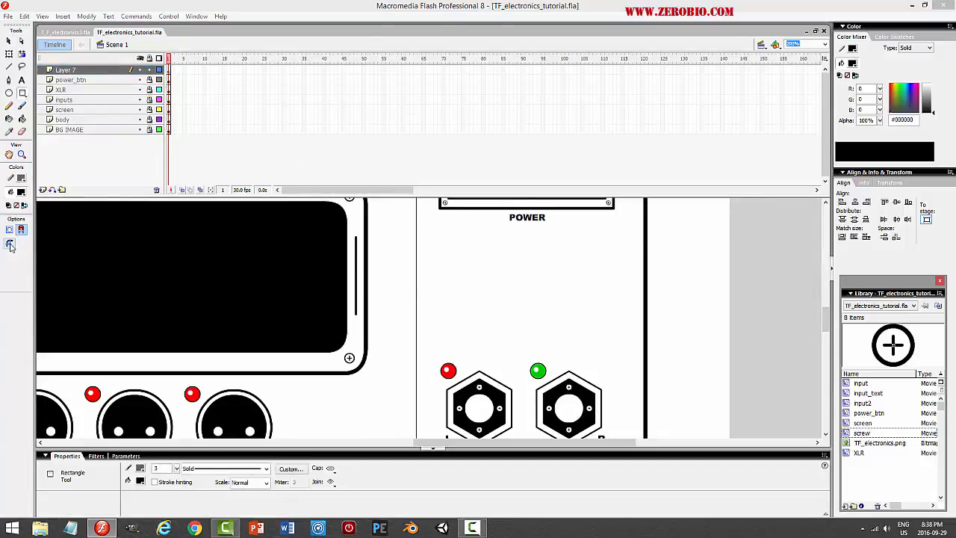
left_click(516, 254)
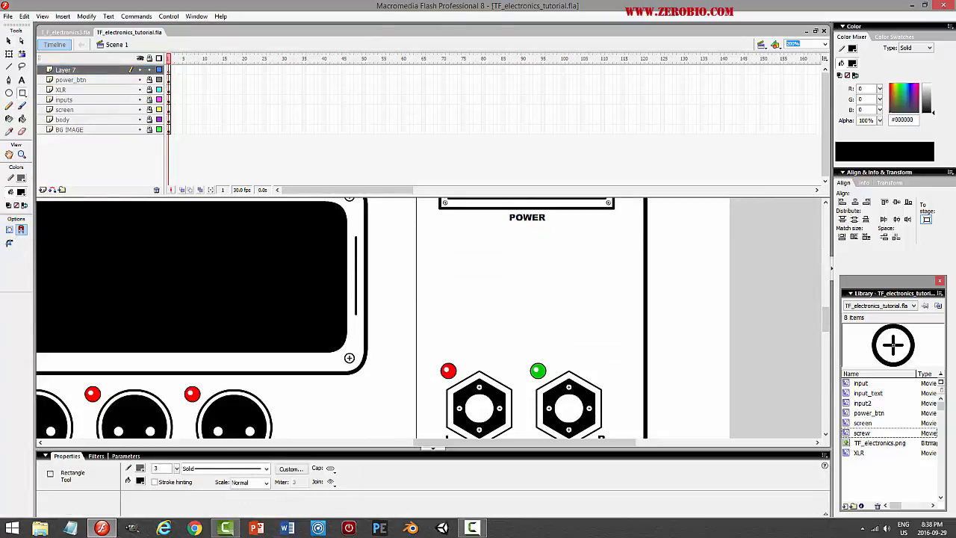
left_click(21, 178)
left_click(21, 196)
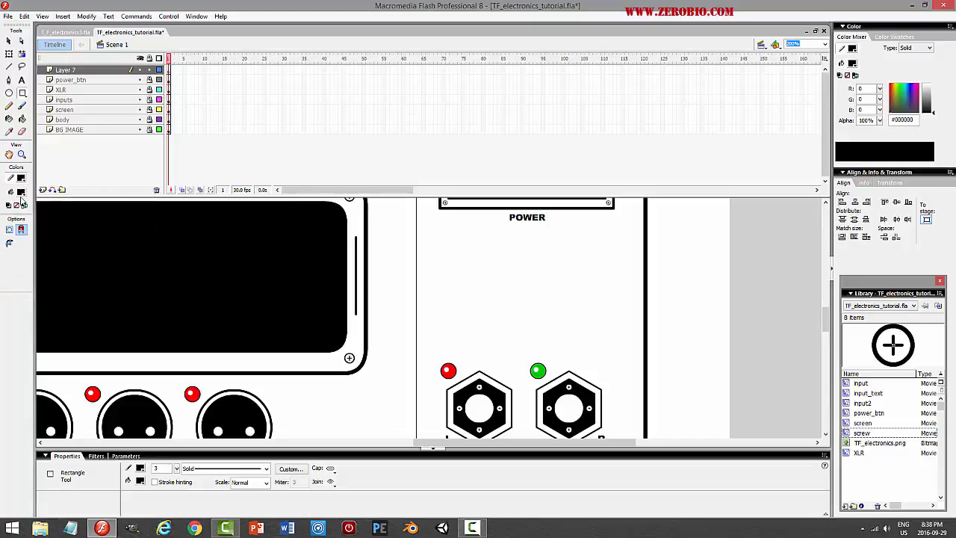
left_click(20, 192)
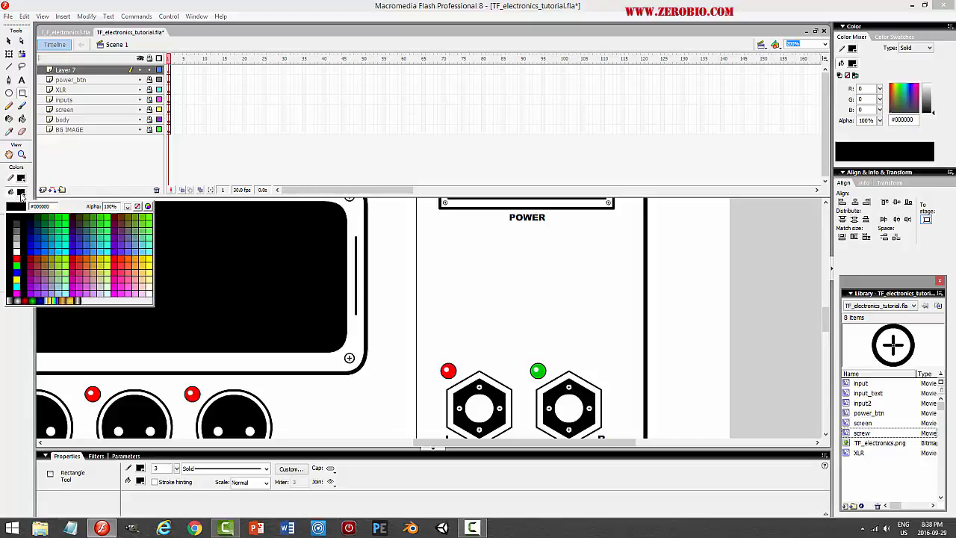
left_click(137, 206)
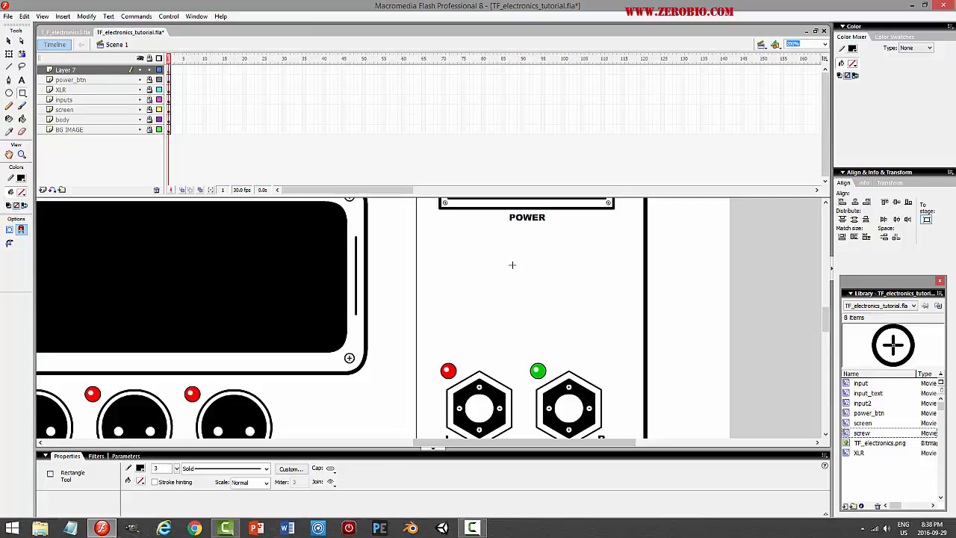
Draw a square outline about 53 × 53 pixels and move it to be centered below the POWER label
left_click_drag(516, 271, 534, 291)
left_click(9, 41)
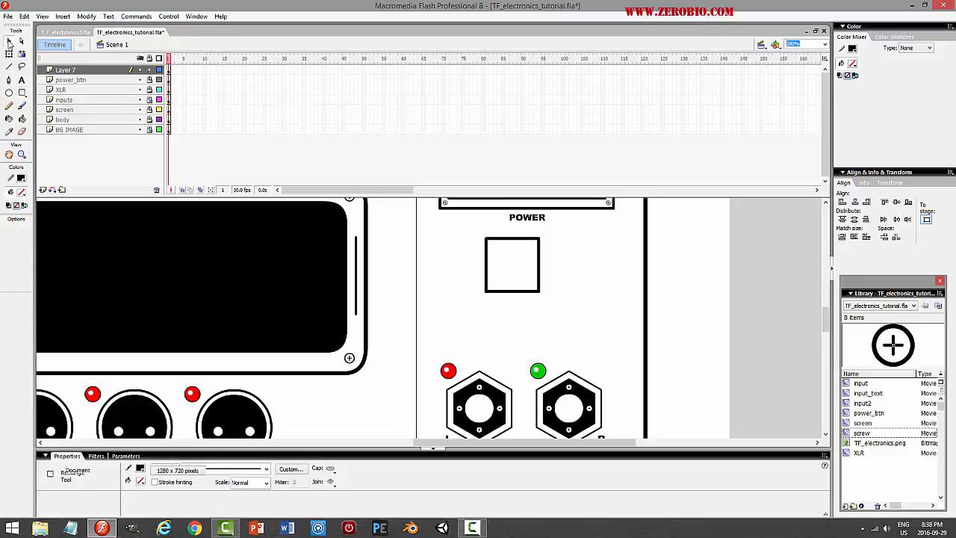
double_click(511, 240)
left_click_drag(513, 242, 527, 252)
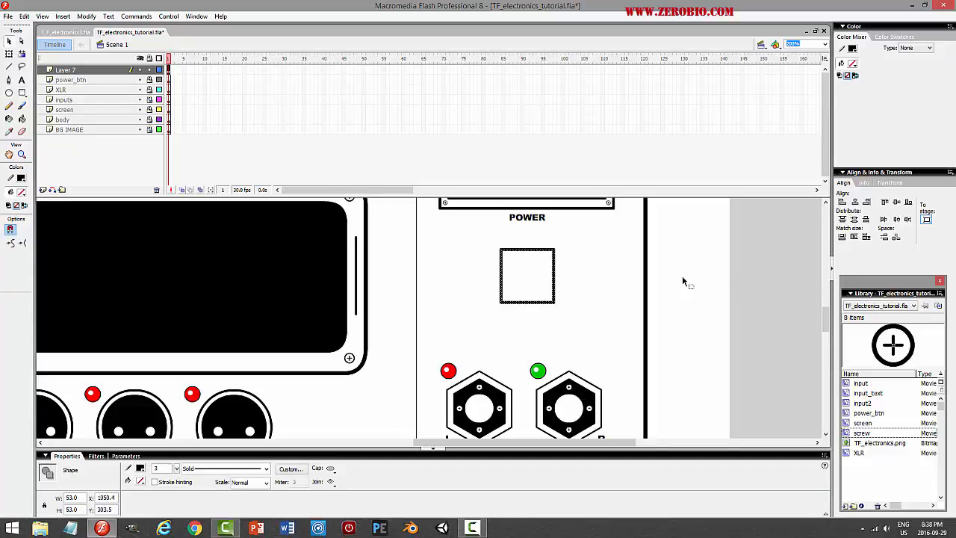
Duplicate the square outline in place and enlarge the copy from its center to about 66 × 66 pixels
left_click(24, 15)
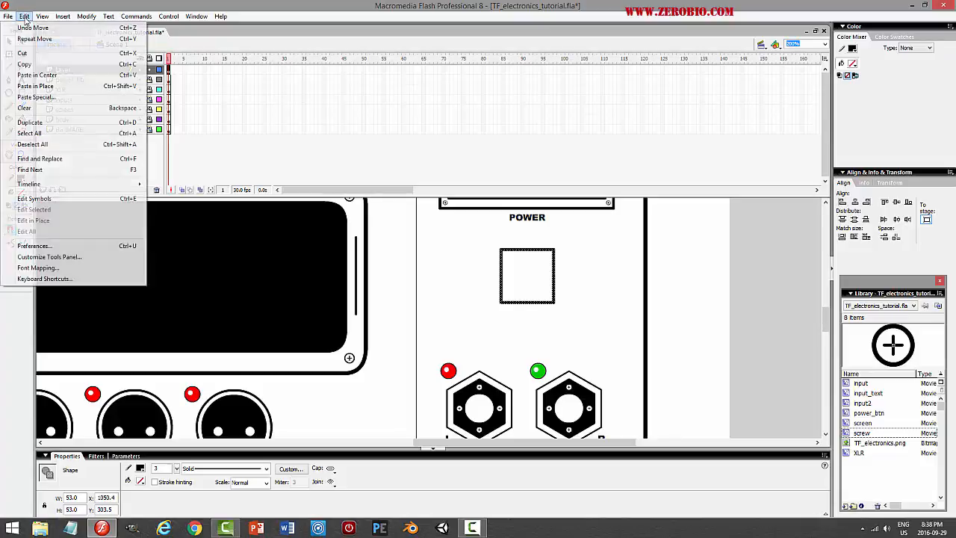
left_click(25, 64)
left_click(23, 16)
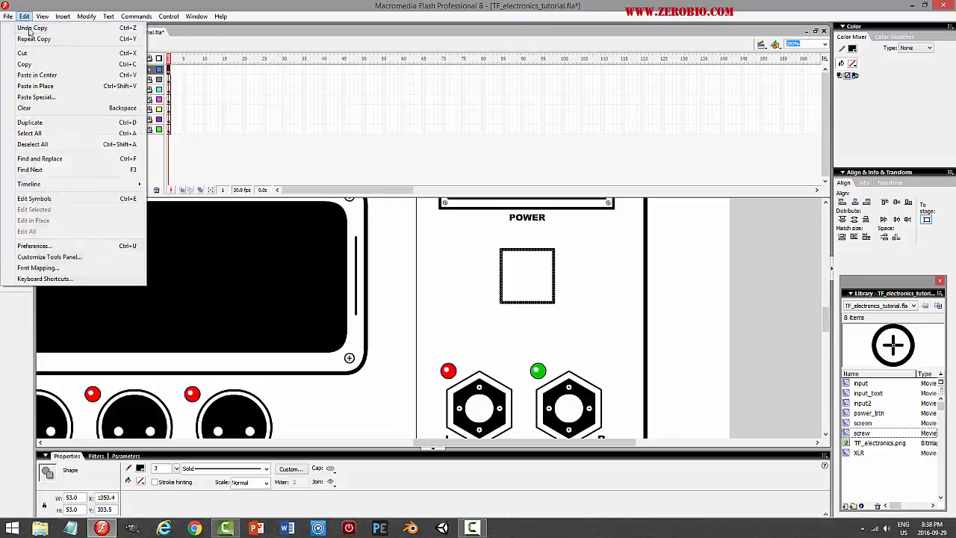
left_click(34, 86)
left_click(9, 54)
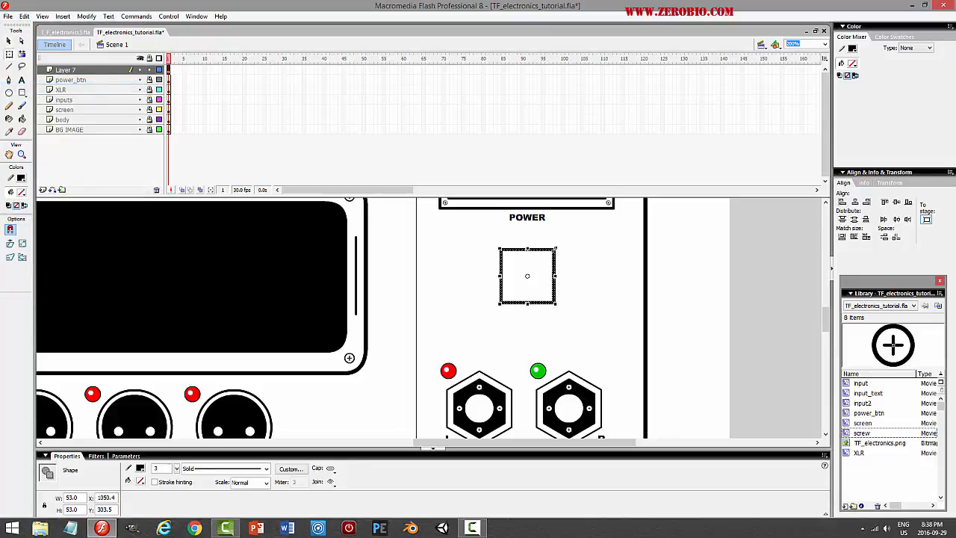
left_click_drag(556, 248, 561, 241)
left_click(733, 260)
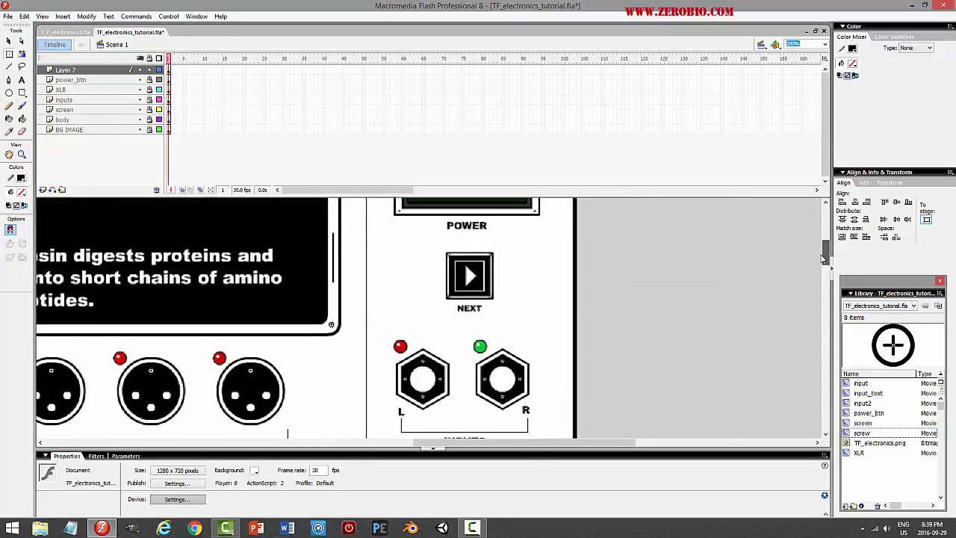
Duplicate the outer square outline in place and enlarge the copy from its center to about 82.5 × 82.5 pixels
scroll(817, 269, "up", 2)
scroll(817, 269, "down", 3)
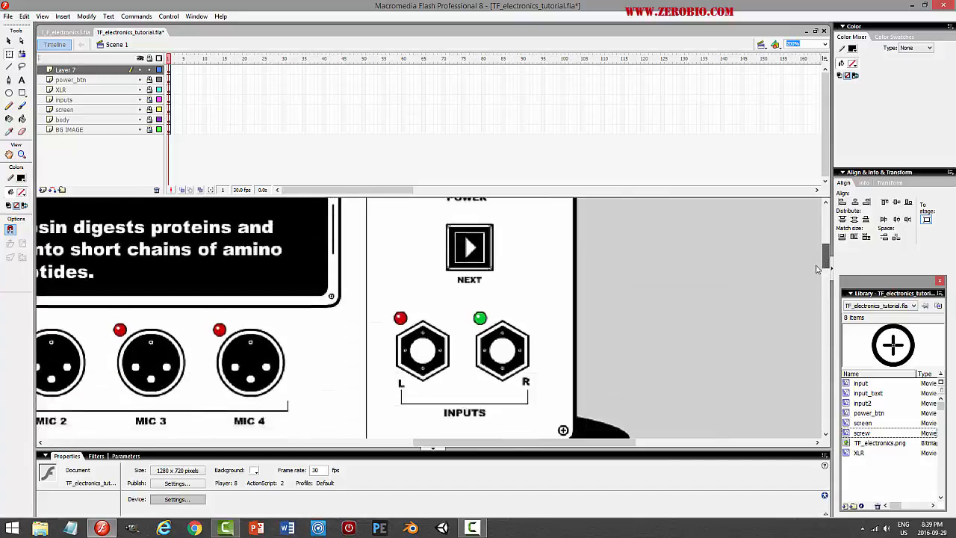
scroll(817, 269, "down", 3)
scroll(817, 269, "up", 1)
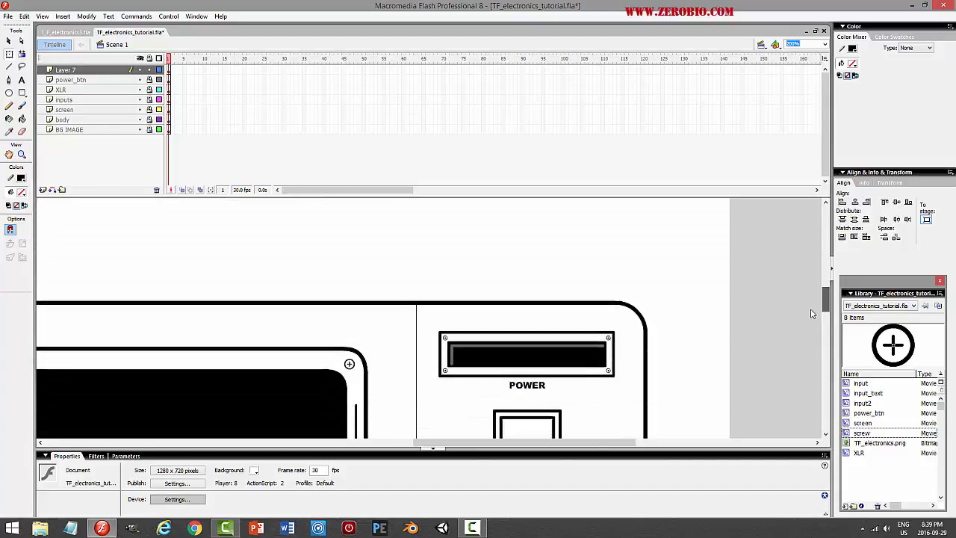
scroll(812, 328, "down", 3)
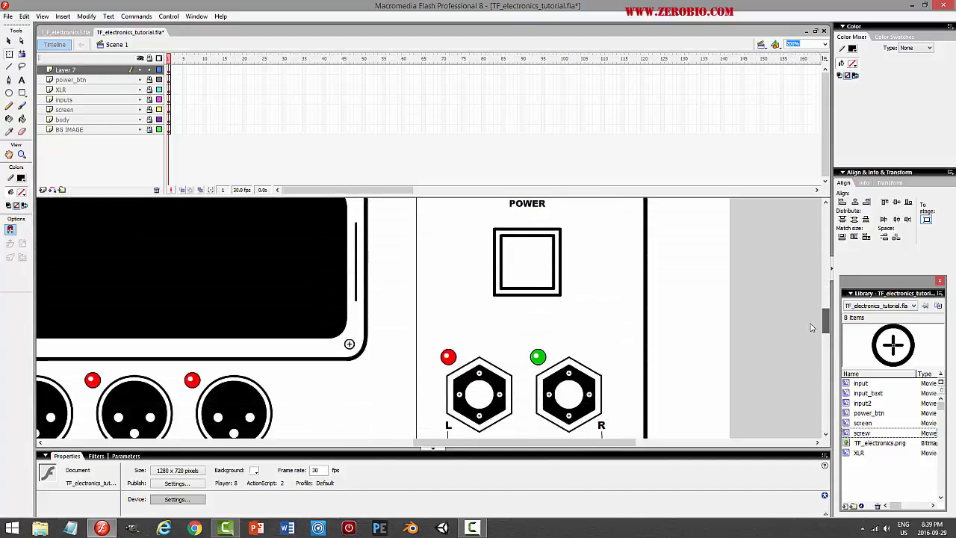
double_click(558, 234)
left_click(24, 15)
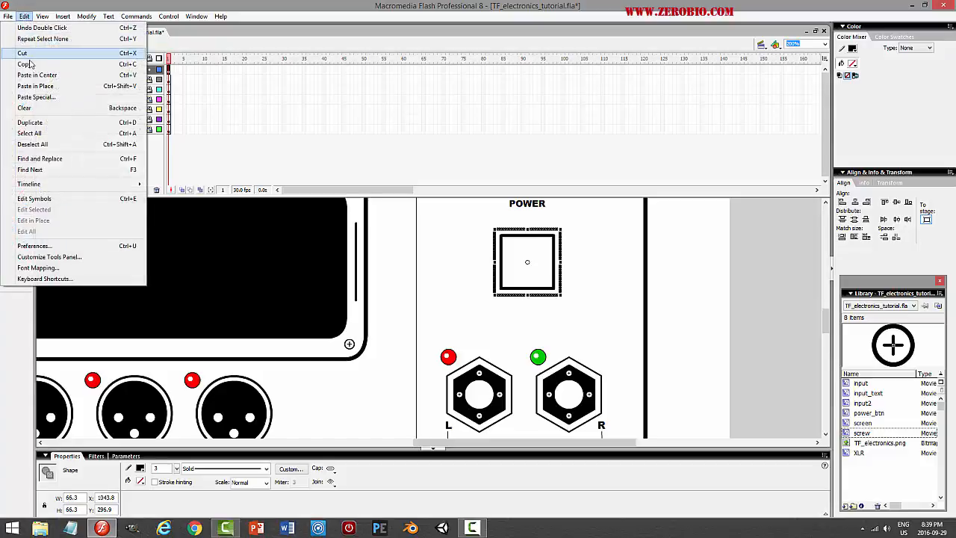
left_click(24, 63)
left_click(24, 15)
left_click(35, 87)
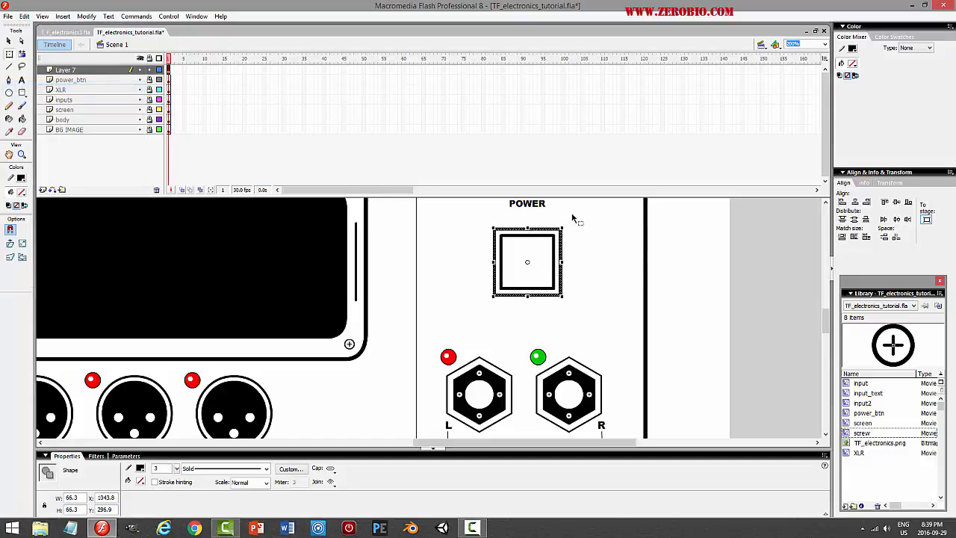
left_click_drag(564, 224, 571, 219)
left_click(612, 230)
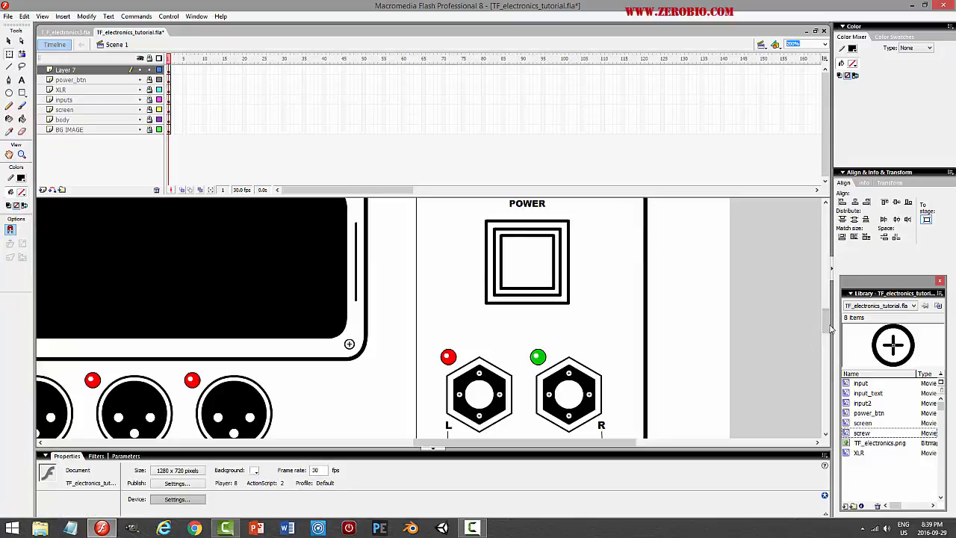
Fill the innermost square of the button with black
left_click_drag(829, 329, 829, 314)
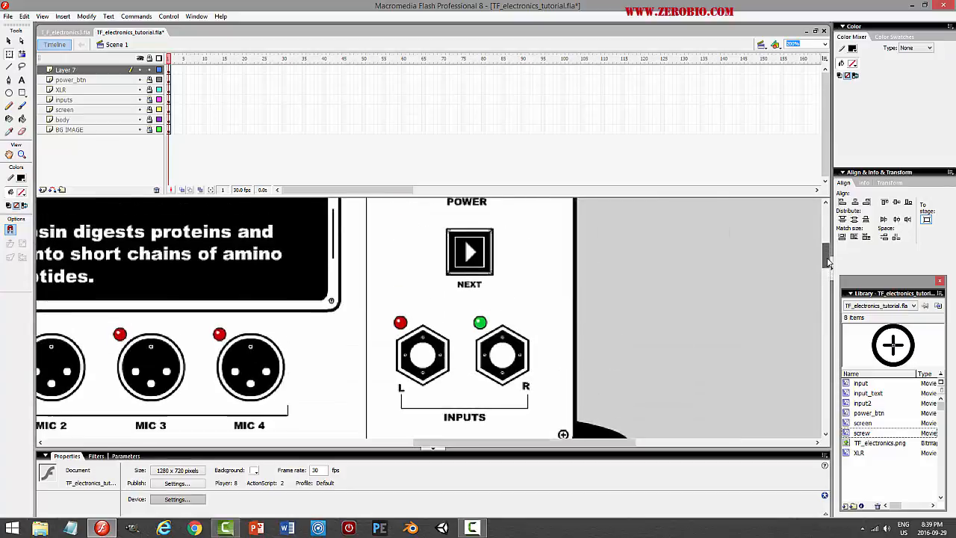
left_click_drag(828, 260, 832, 322)
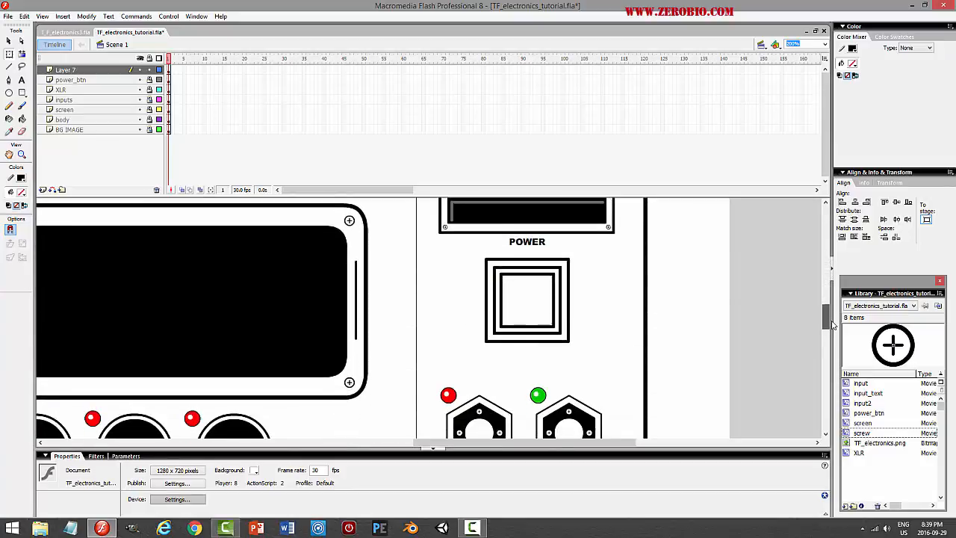
left_click(22, 118)
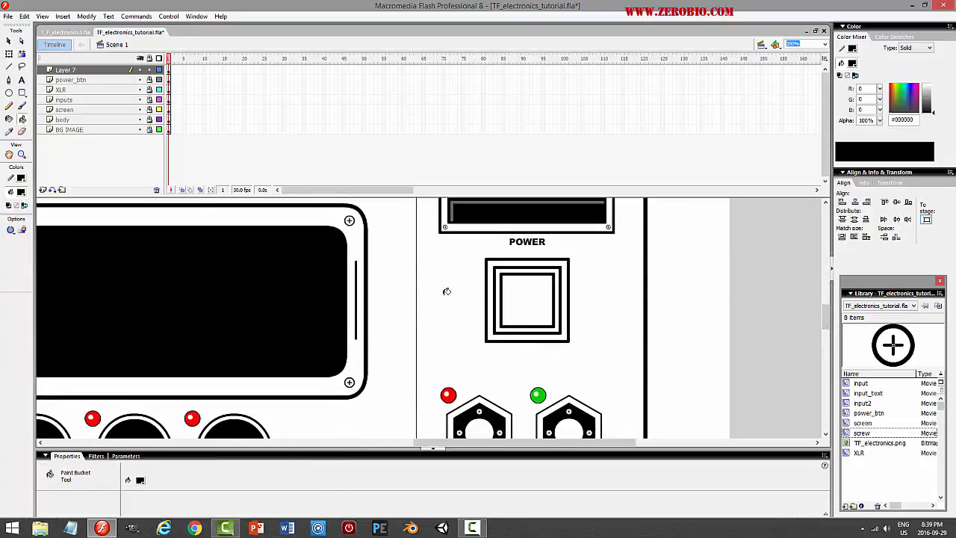
left_click(522, 290)
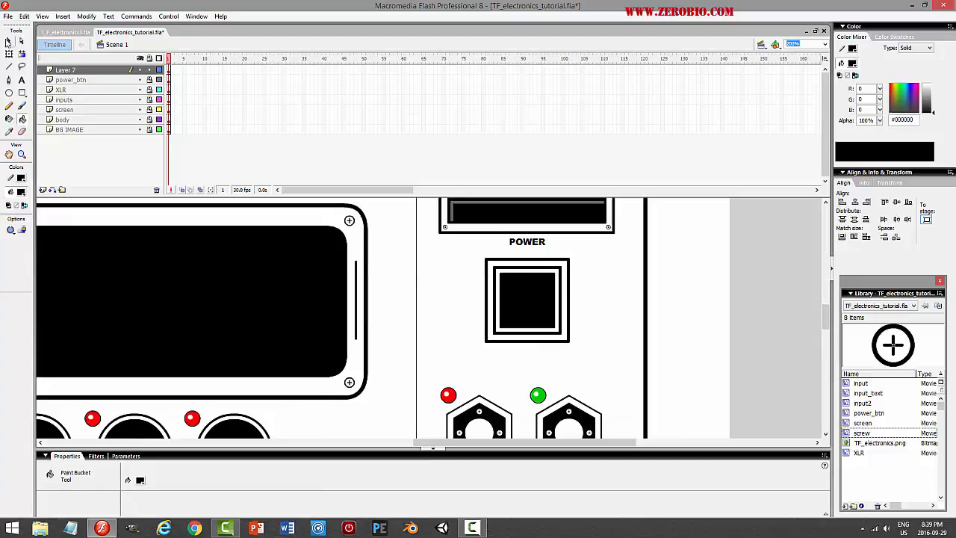
Recolor the innermost square's outline white and fill the band between it and the middle outline with black
left_click(7, 41)
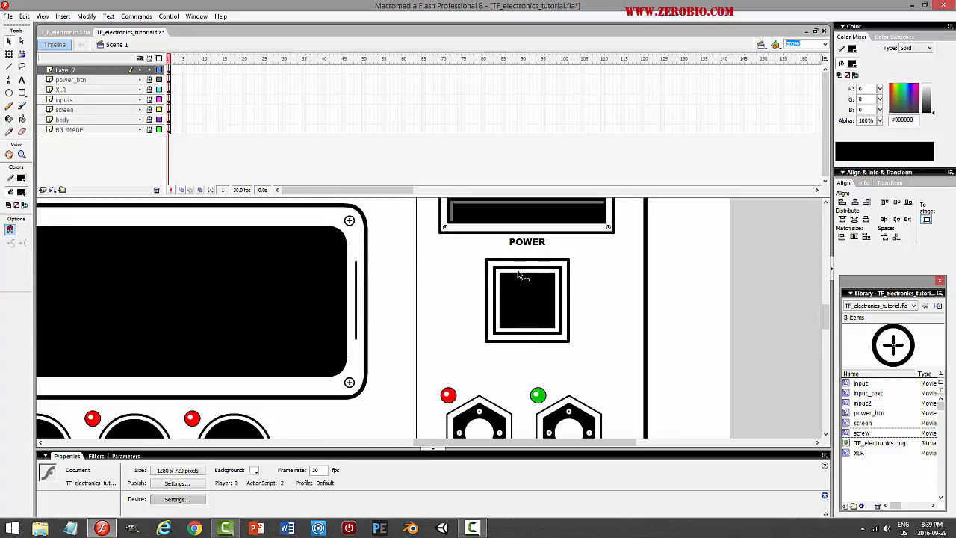
left_click(521, 278)
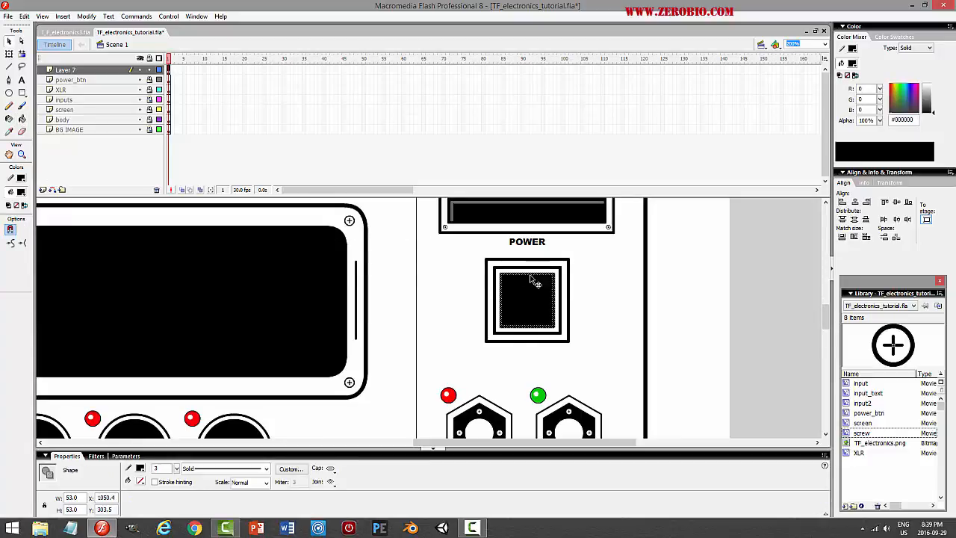
left_click(141, 469)
left_click(151, 411)
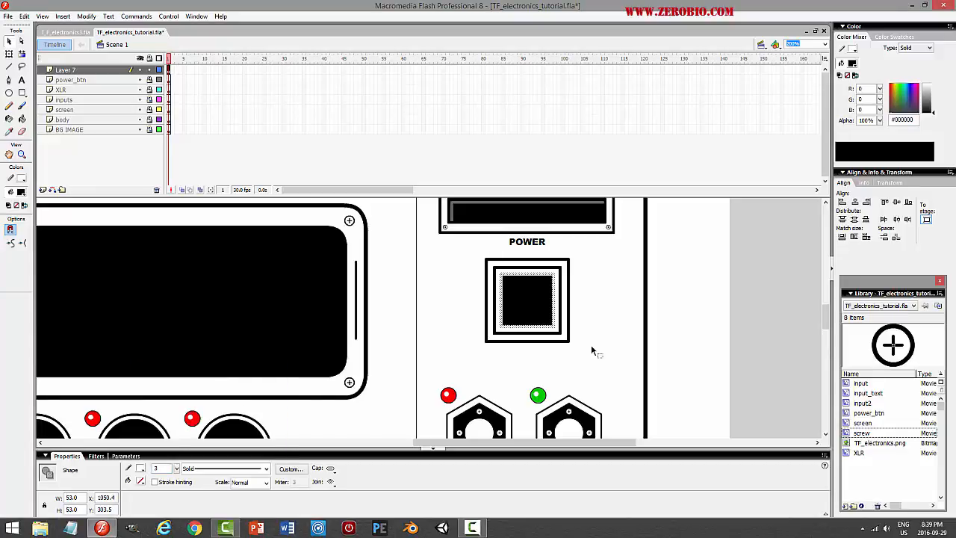
left_click(608, 326)
left_click(23, 120)
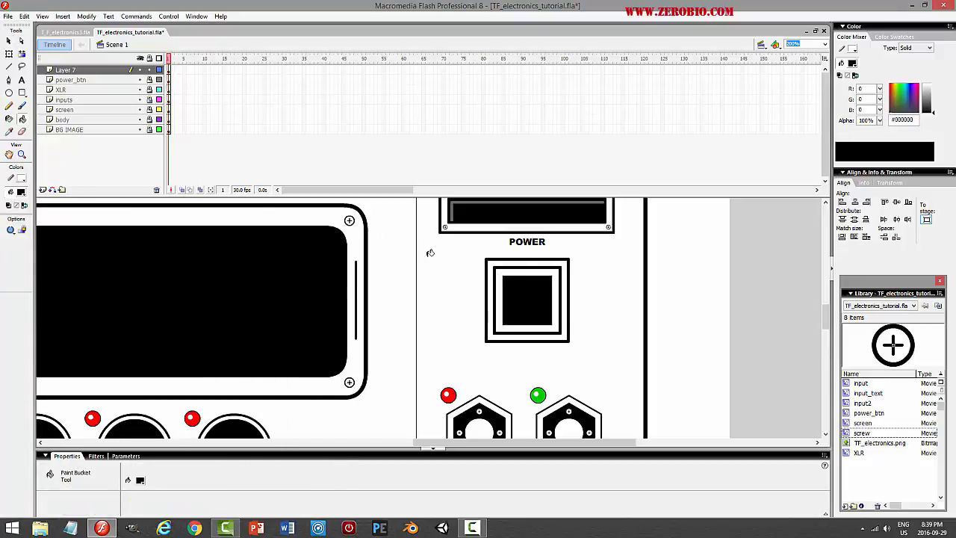
left_click(533, 269)
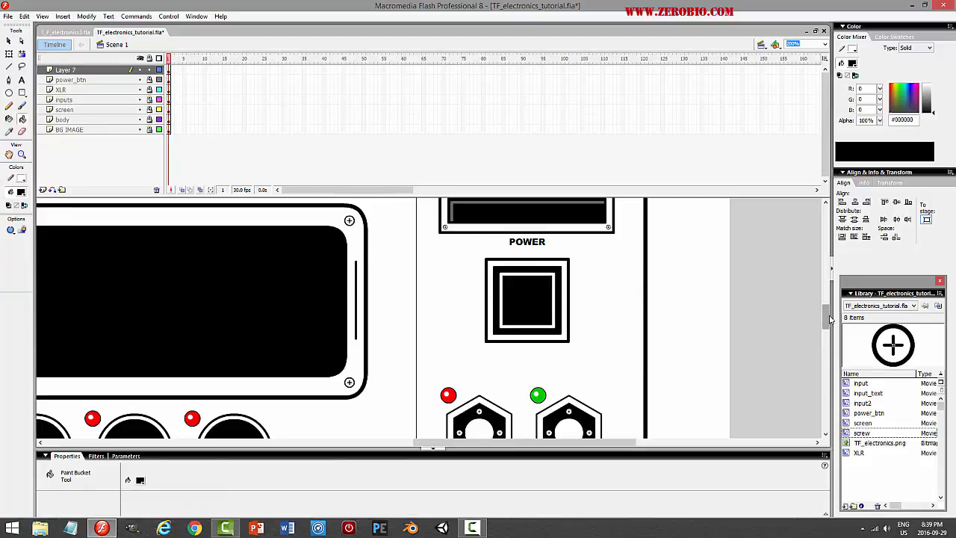
Fill the gap between the middle and outermost square outlines with white
mouse_move(825, 319)
left_mouse_down()
mouse_move(832, 254)
mouse_move(832, 351)
mouse_move(834, 310)
mouse_move(835, 320)
left_mouse_up()
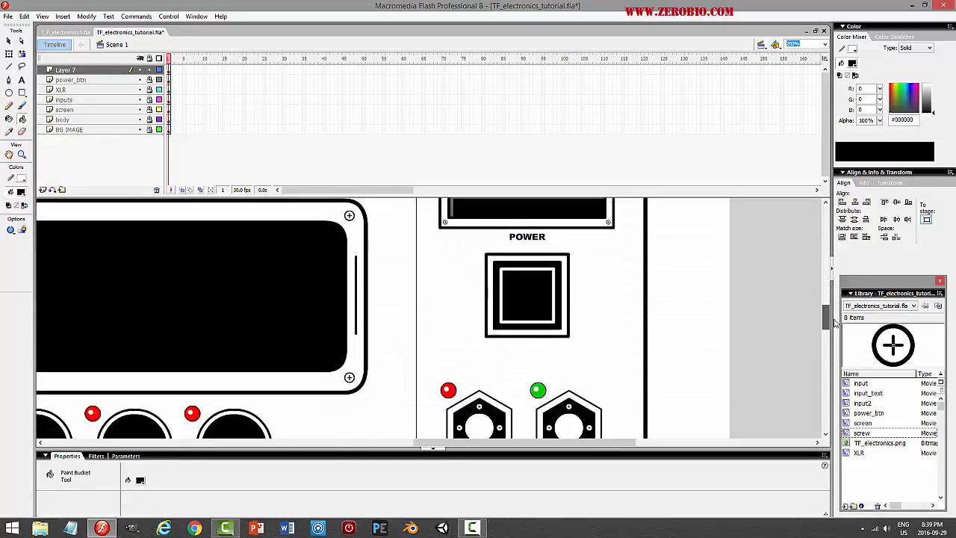
left_click(112, 70)
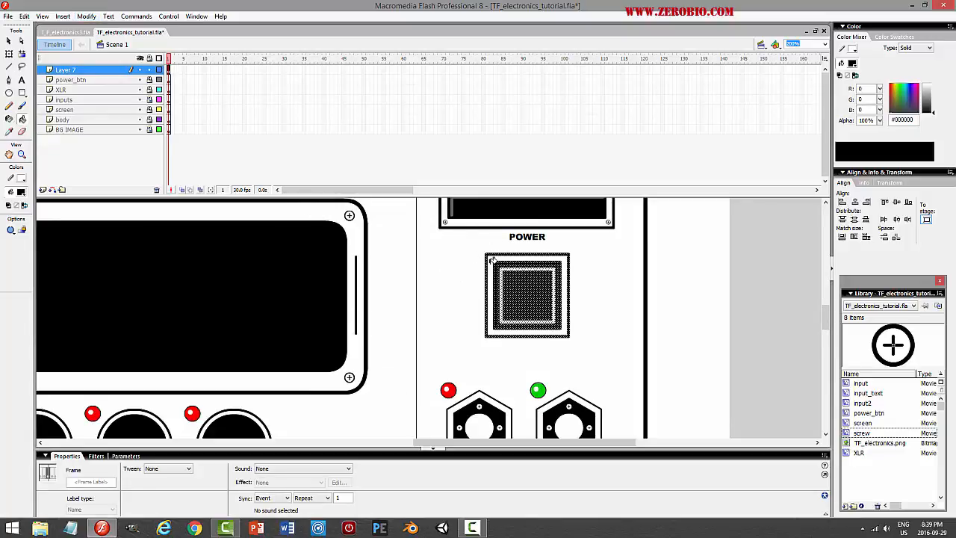
left_click(9, 41)
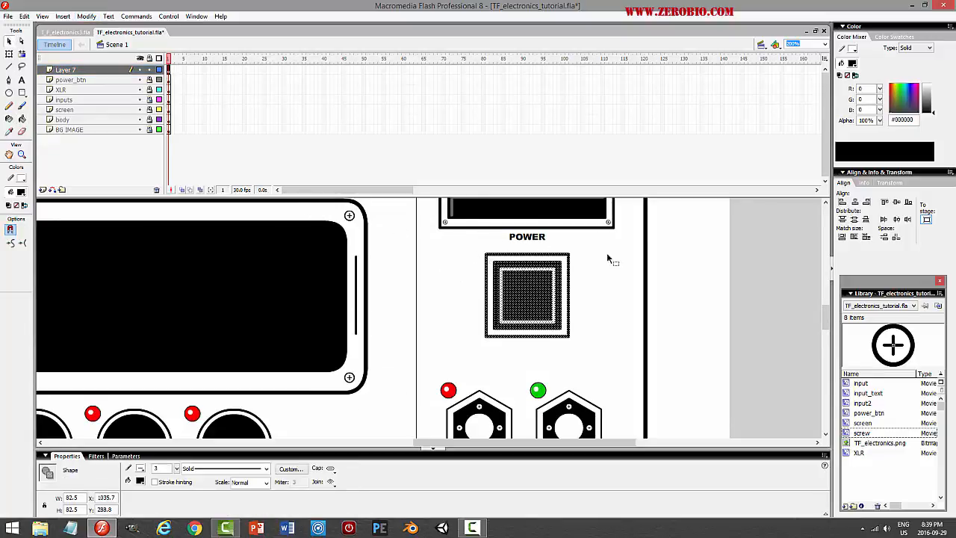
left_click(430, 234)
left_click(21, 119)
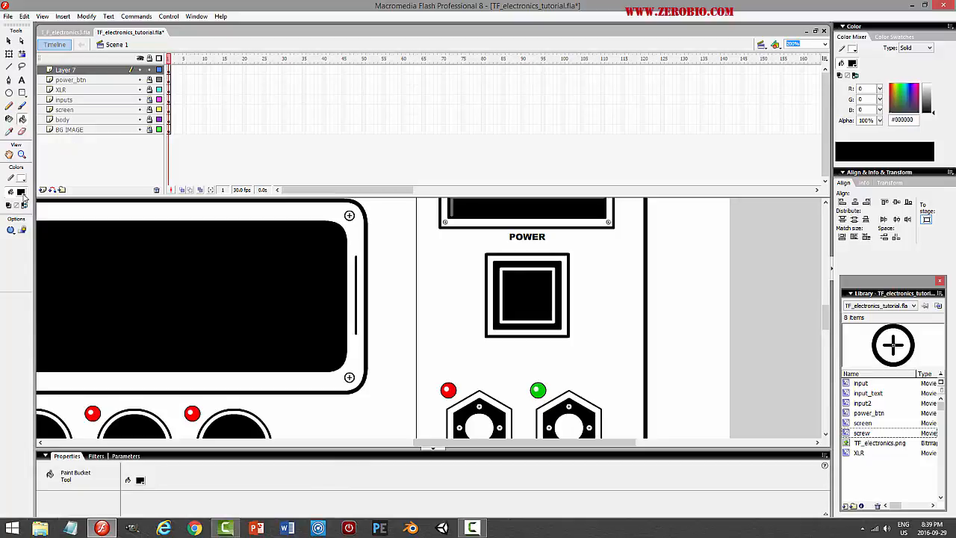
left_click(21, 192)
left_click(6, 252)
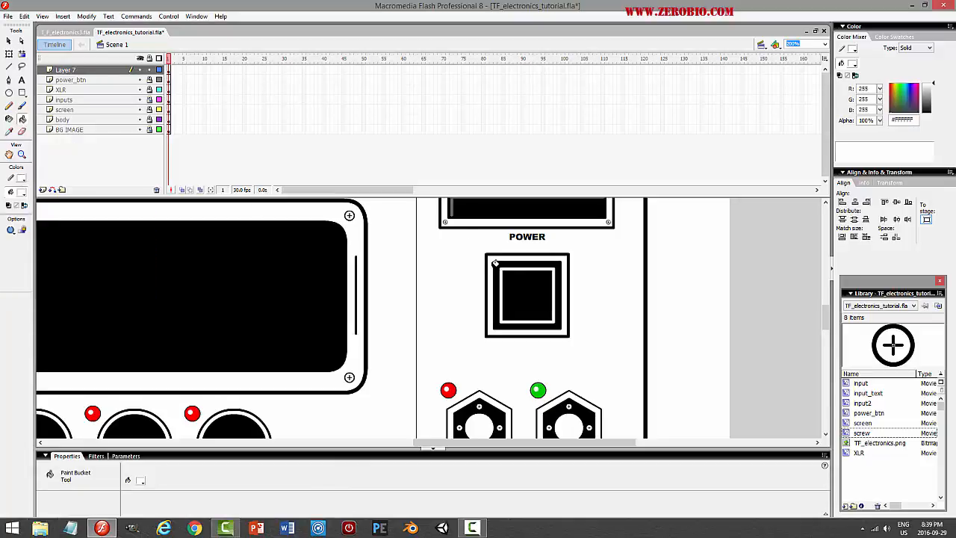
Convert all the button artwork on Layer 7 to a movie clip symbol named next_btn
left_click(99, 71)
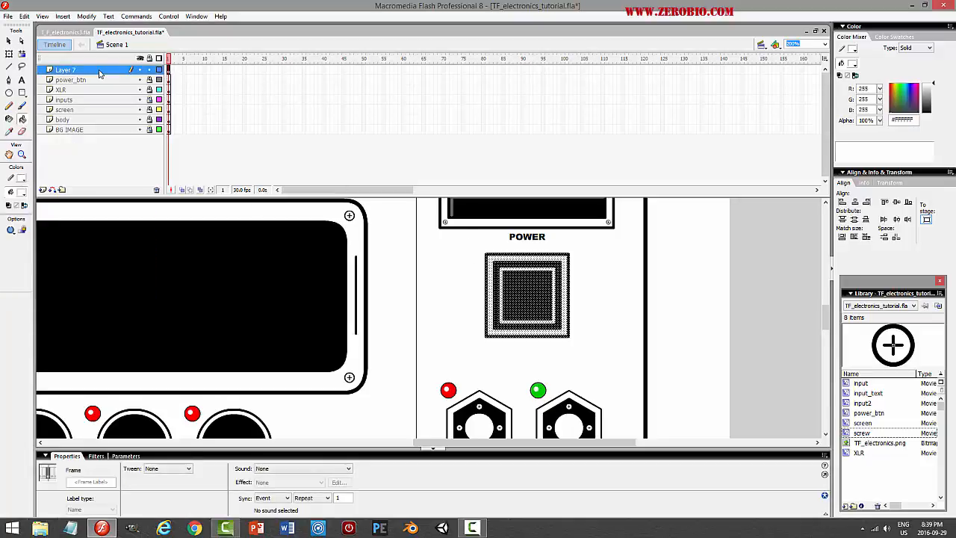
left_click(86, 16)
left_click(80, 42)
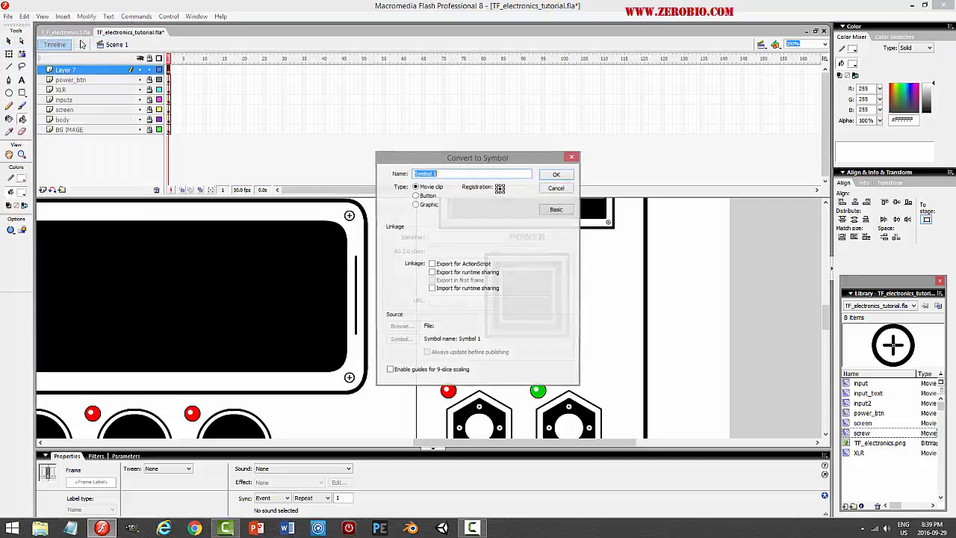
type("next_btn")
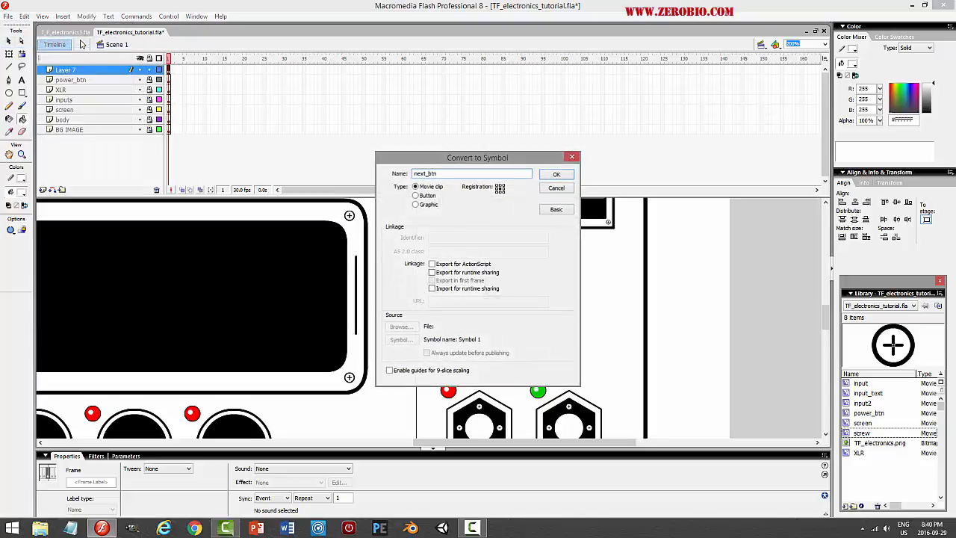
key("Return")
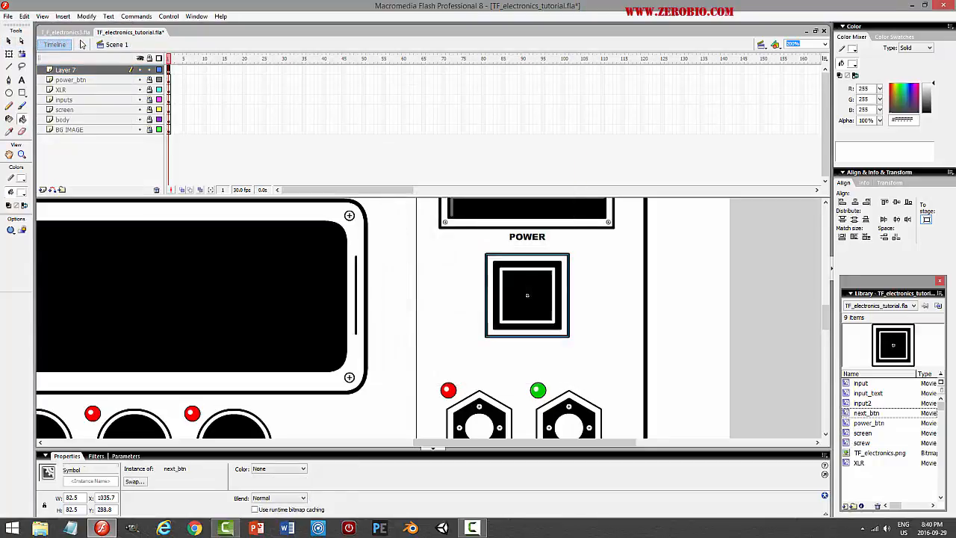
Rename Layer 7 as next_btn and save the document
double_click(79, 70)
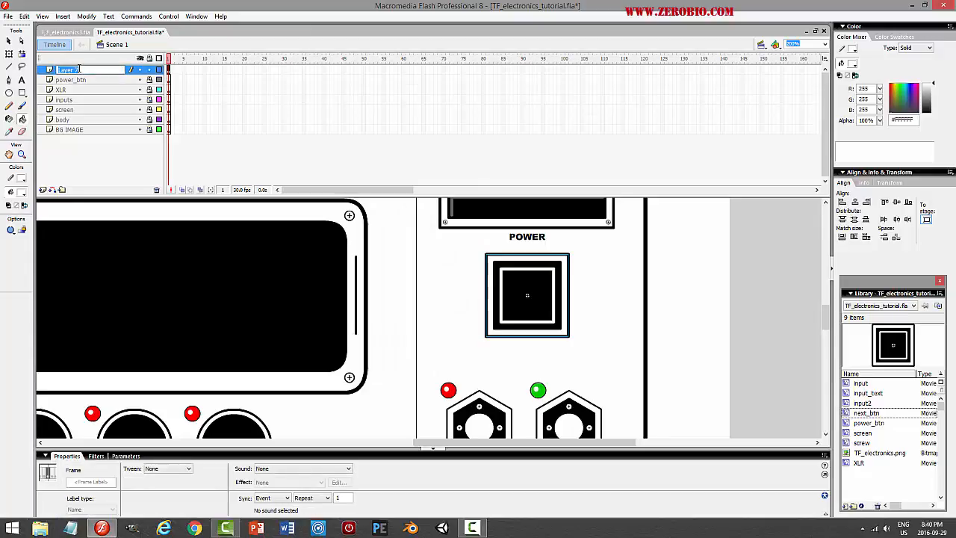
type("next_btn")
key("Return")
key("ctrl+s")
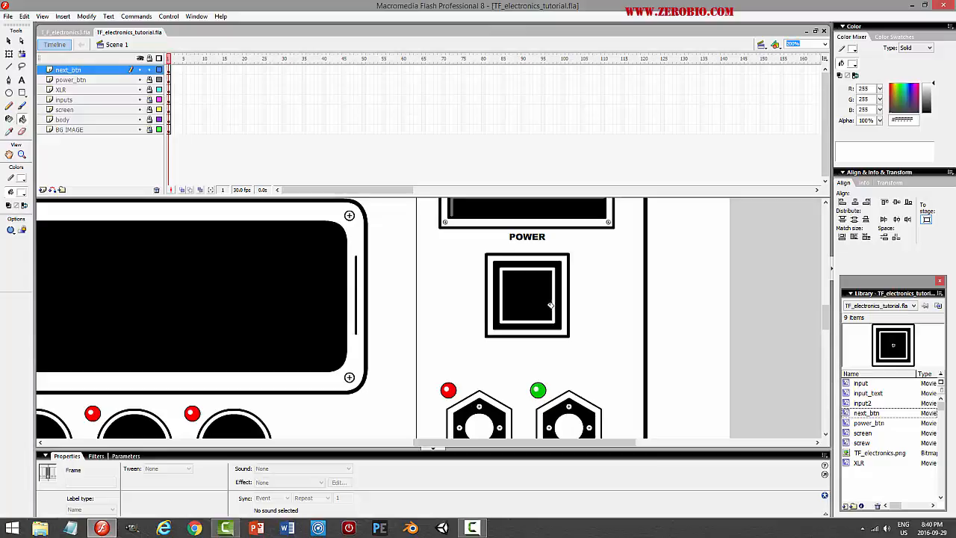
Open the next_btn symbol for editing, lock its Layer 1 and add a new layer above it
left_click(9, 42)
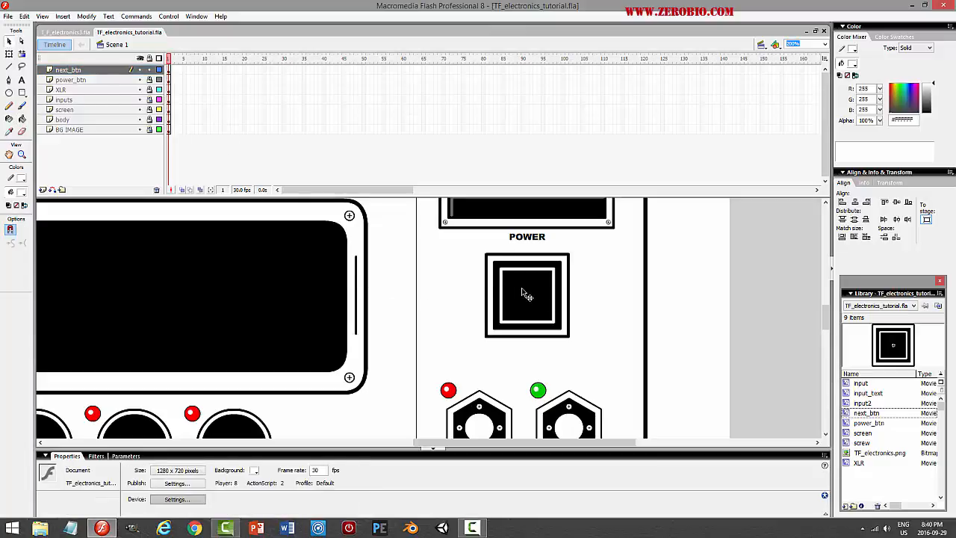
left_click(515, 293)
key("ctrl+e")
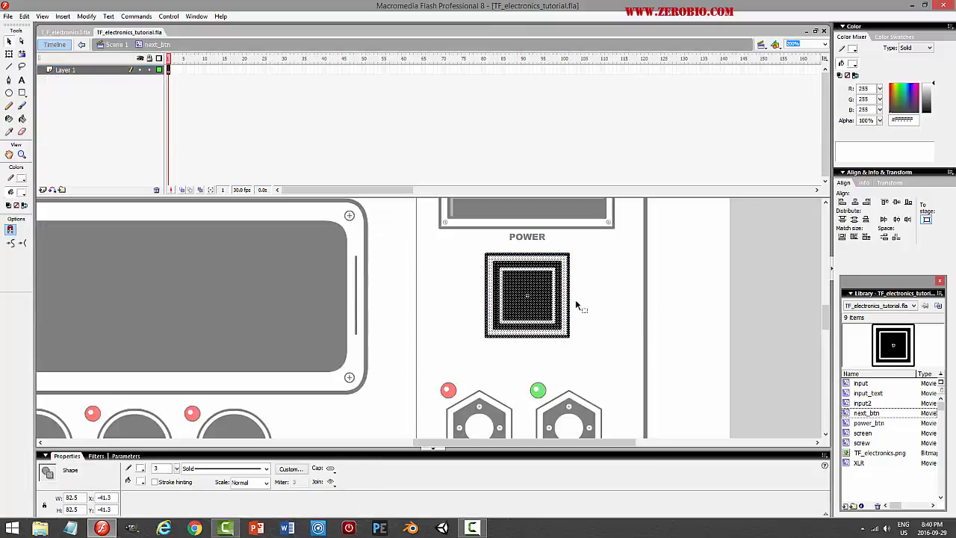
left_click(148, 70)
left_click(42, 191)
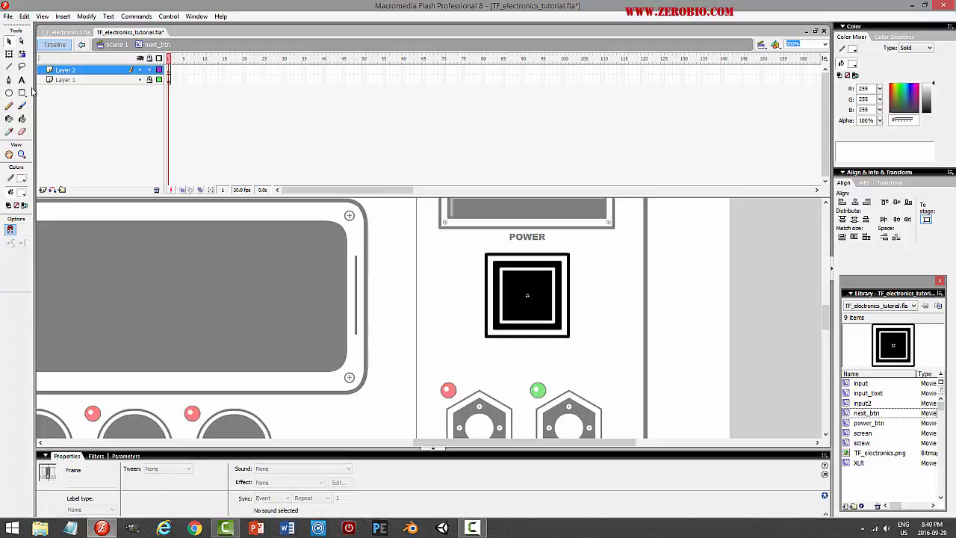
Draw a small white-filled square with no stroke beside the button on Layer 2
key("r")
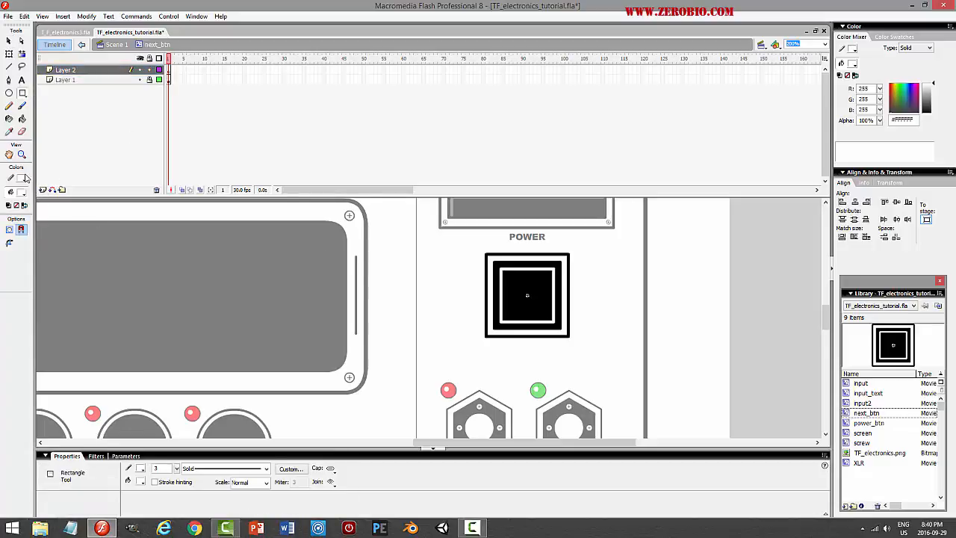
left_click(22, 178)
left_click(137, 193)
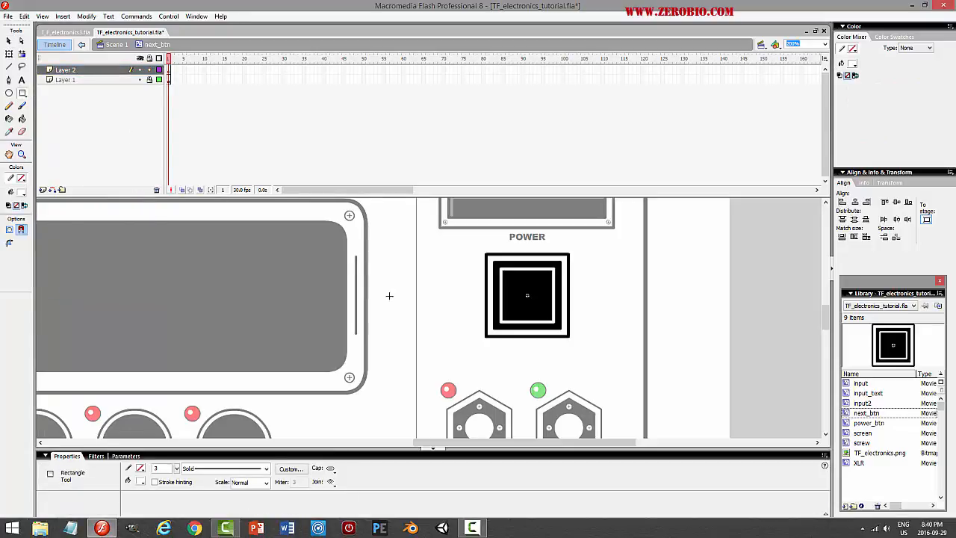
left_click_drag(459, 300, 431, 271)
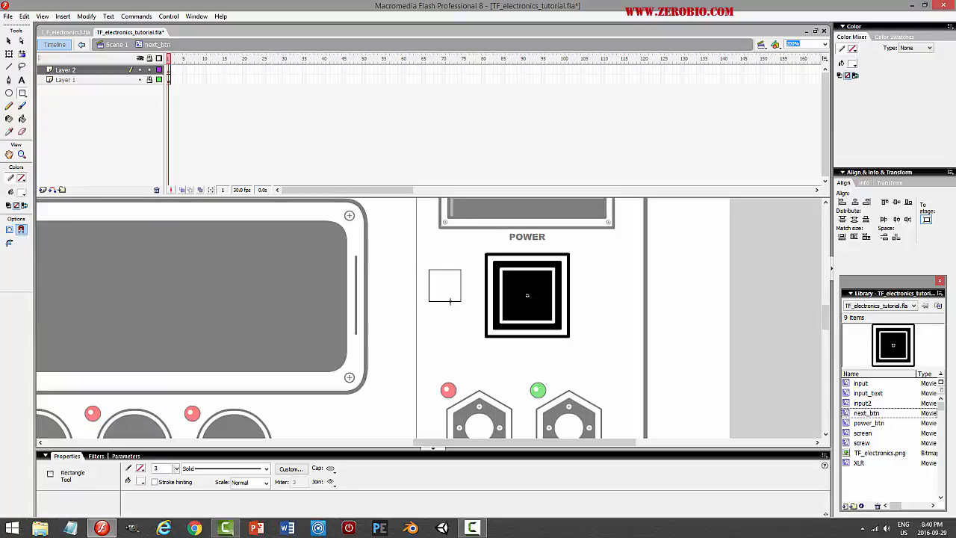
Select the 28 by 28 px white square drawn beside the button artwork and fill it with black
key("ctrl+z")
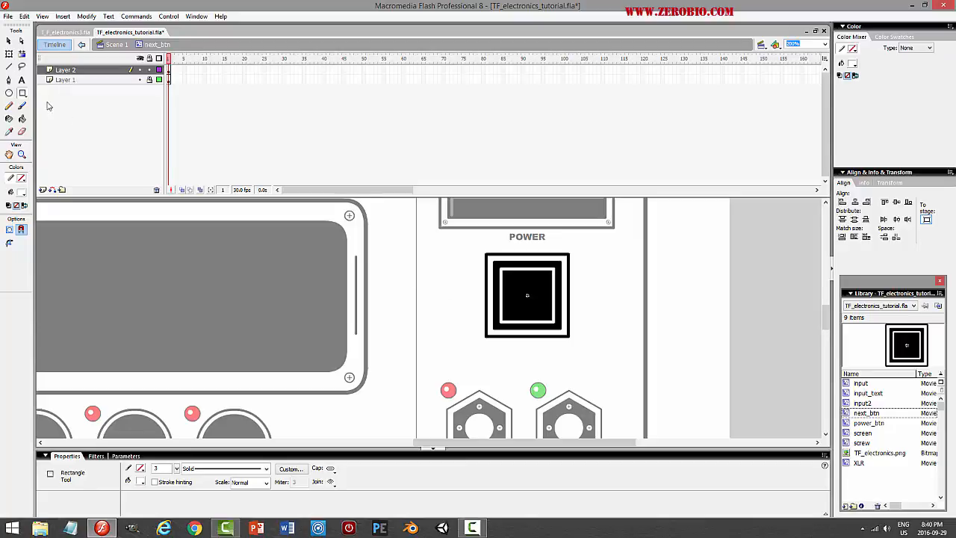
left_click(8, 41)
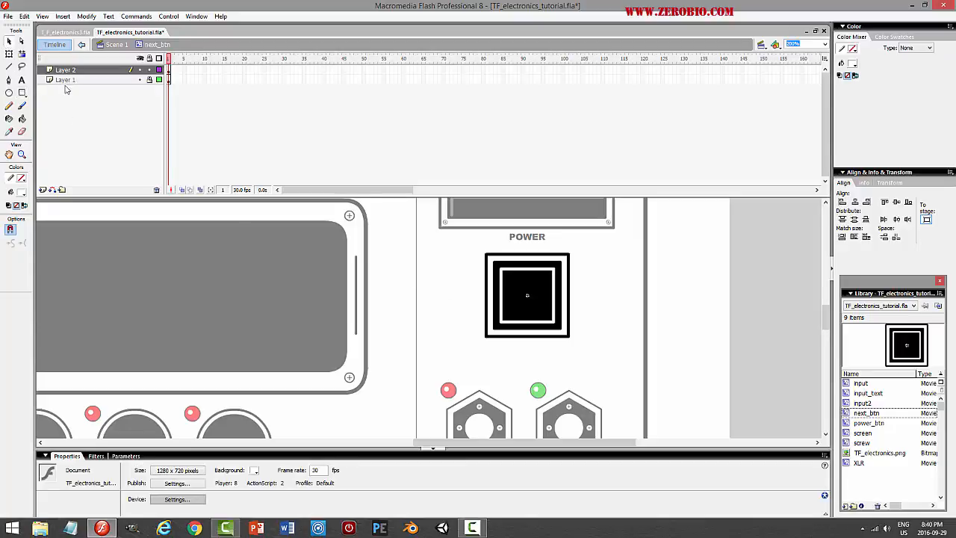
left_click(438, 288)
key("Delete")
left_click(452, 288)
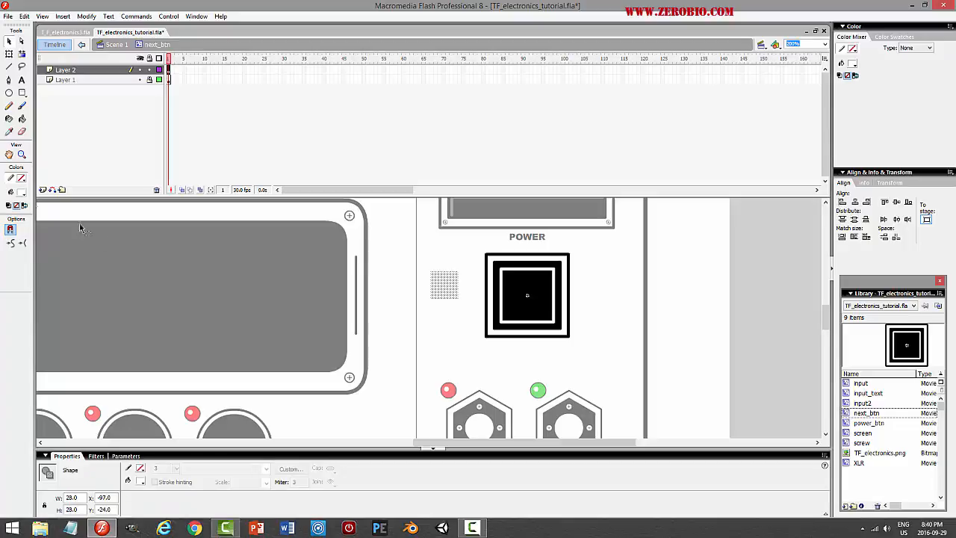
left_click(20, 194)
left_click(6, 226)
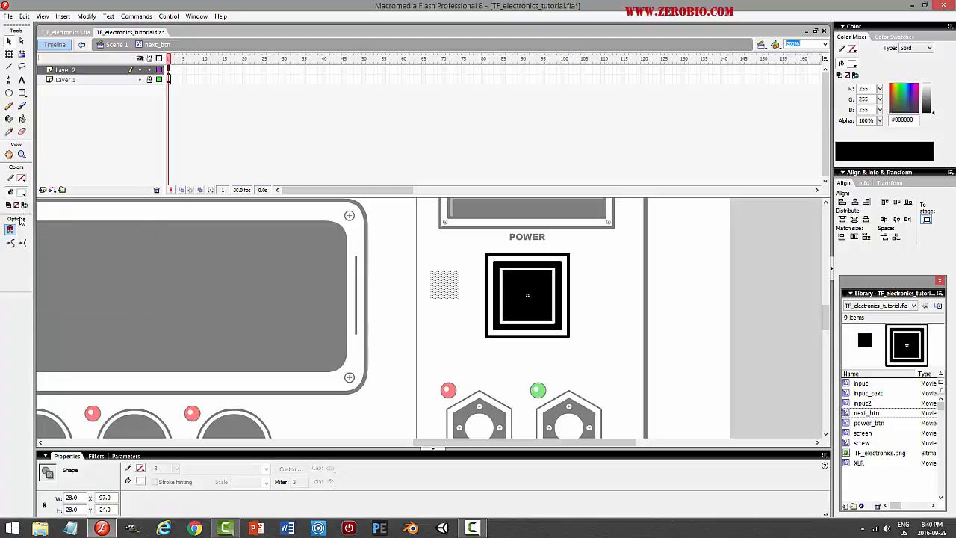
Reshape the black square into a right triangle by collapsing its lower-left corner, and rotate it 45° so it points right
left_click(436, 306)
left_click_drag(431, 300, 480, 324)
left_click(8, 56)
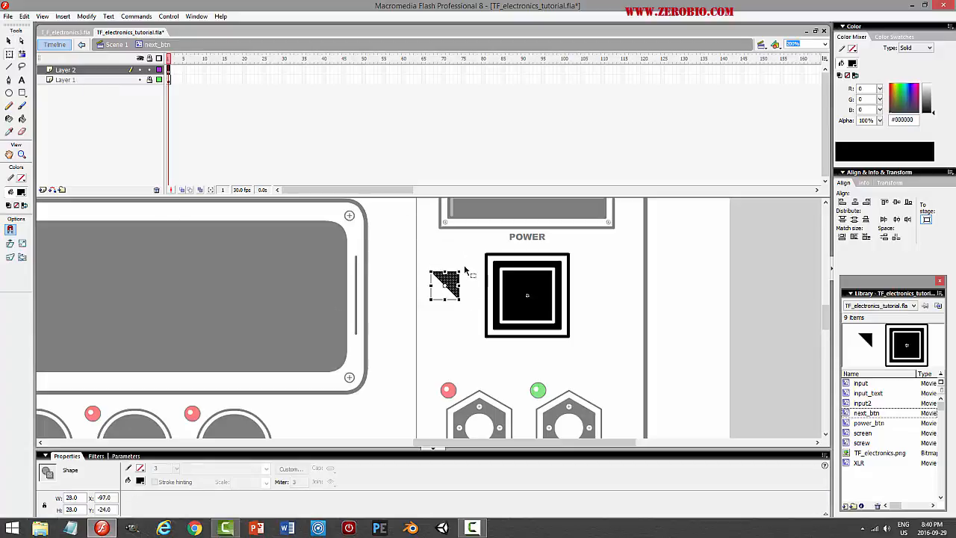
left_click_drag(464, 273, 469, 293)
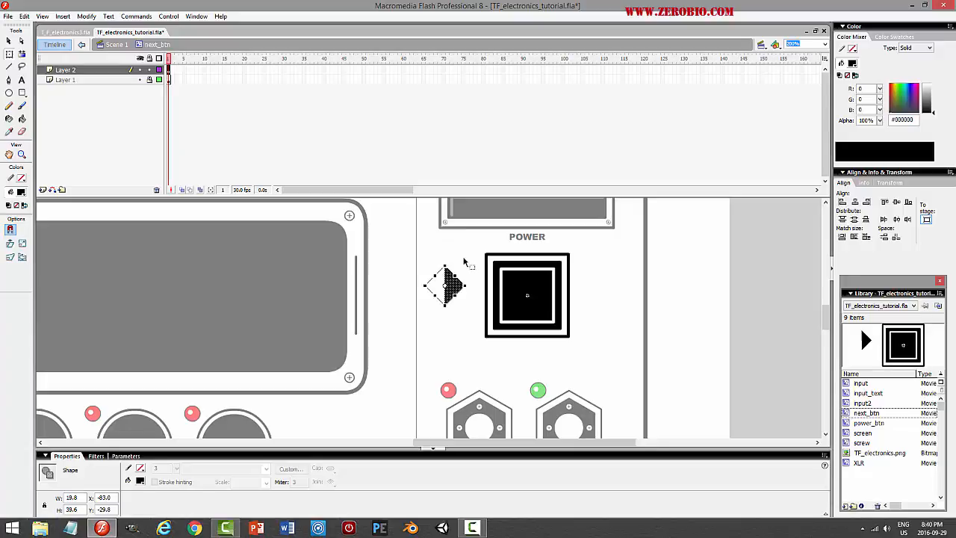
left_click(472, 293)
left_click(453, 289)
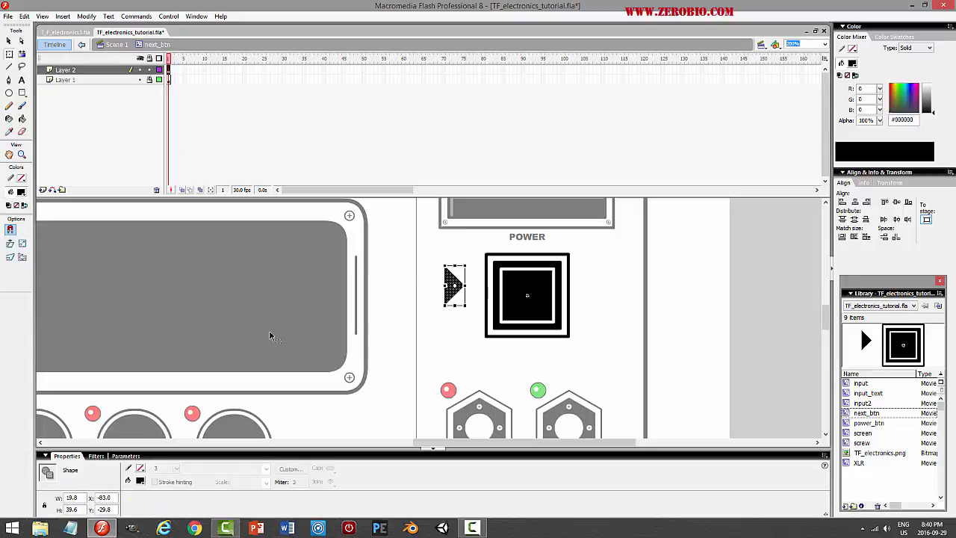
Recolour the triangle white, centre it on the button horizontally and vertically, and nudge it slightly right
left_click(21, 193)
left_click(11, 253)
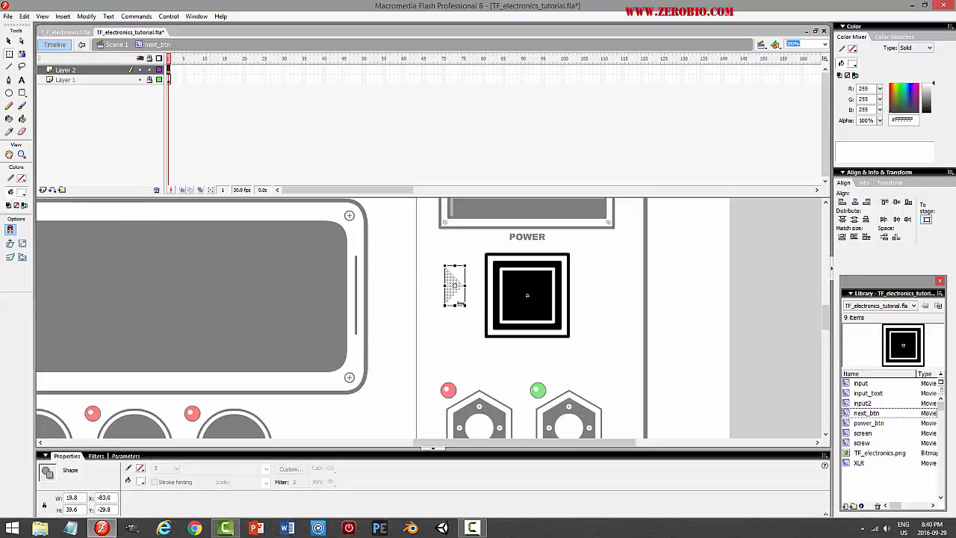
left_click_drag(451, 288, 527, 297)
left_click(854, 202)
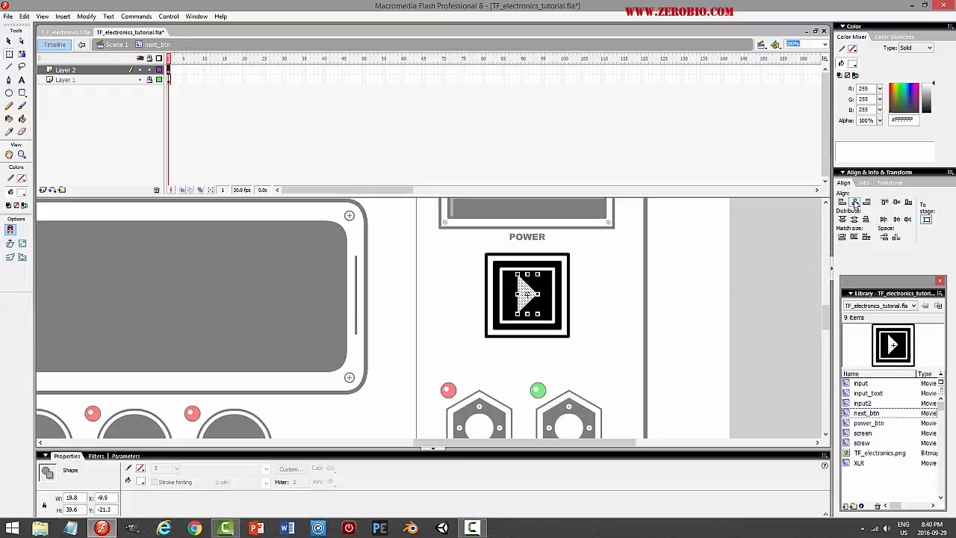
left_click(896, 202)
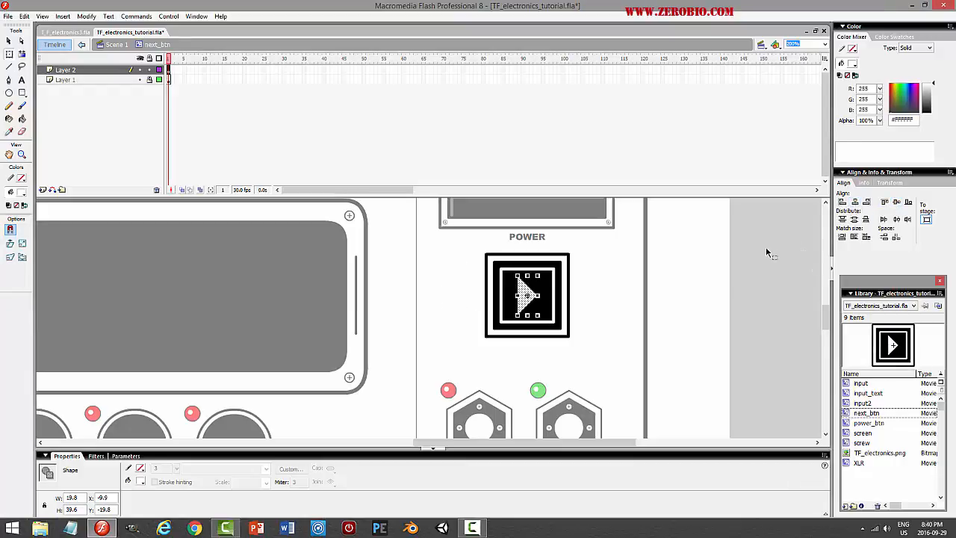
key("Right")
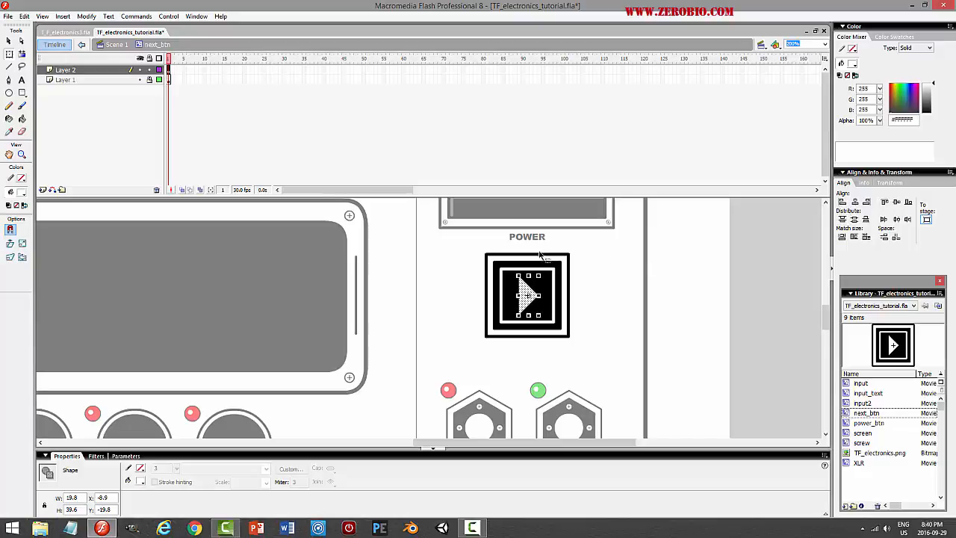
Scale the white triangle down to 16.8 by 33.6 px and nudge it a little further right
left_click(86, 17)
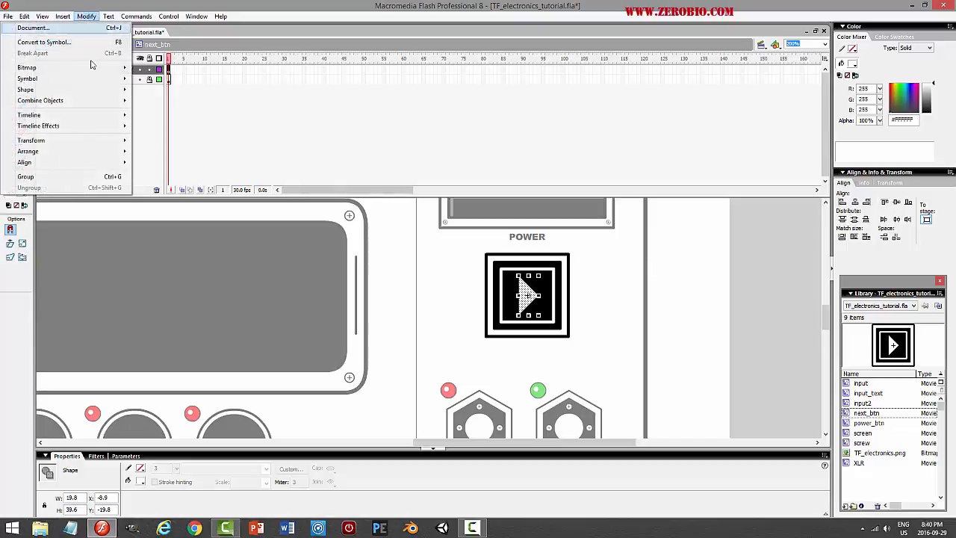
mouse_move(97, 142)
left_click(169, 195)
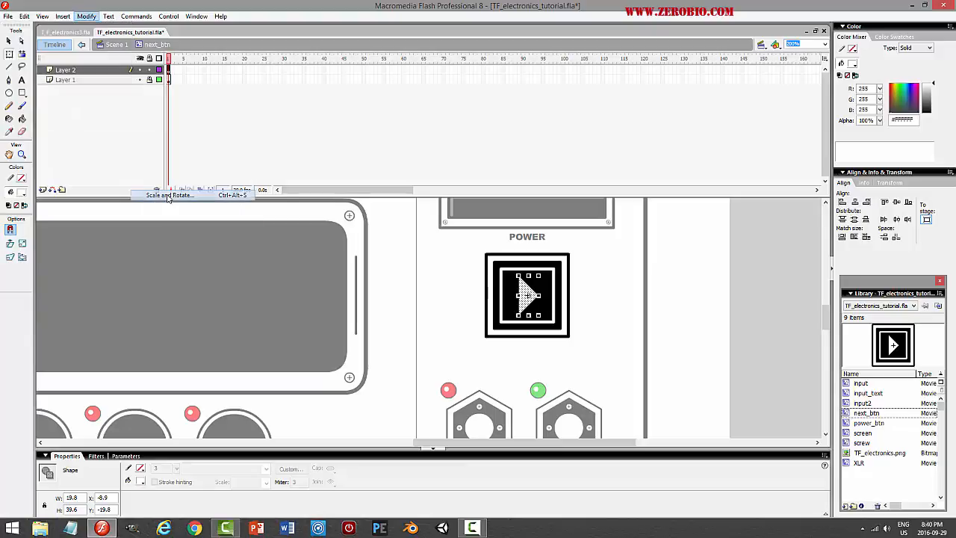
type("8")
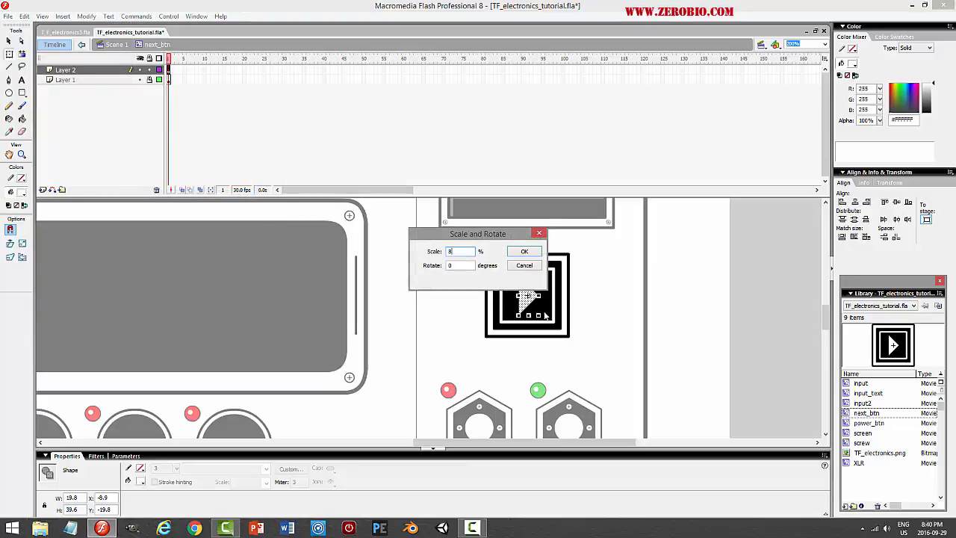
type("0")
key("Return")
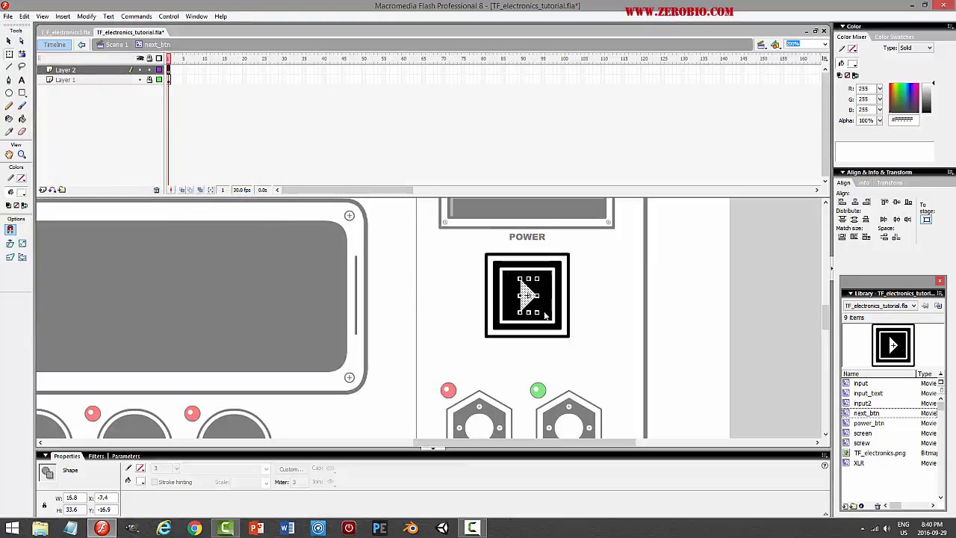
left_click(587, 313)
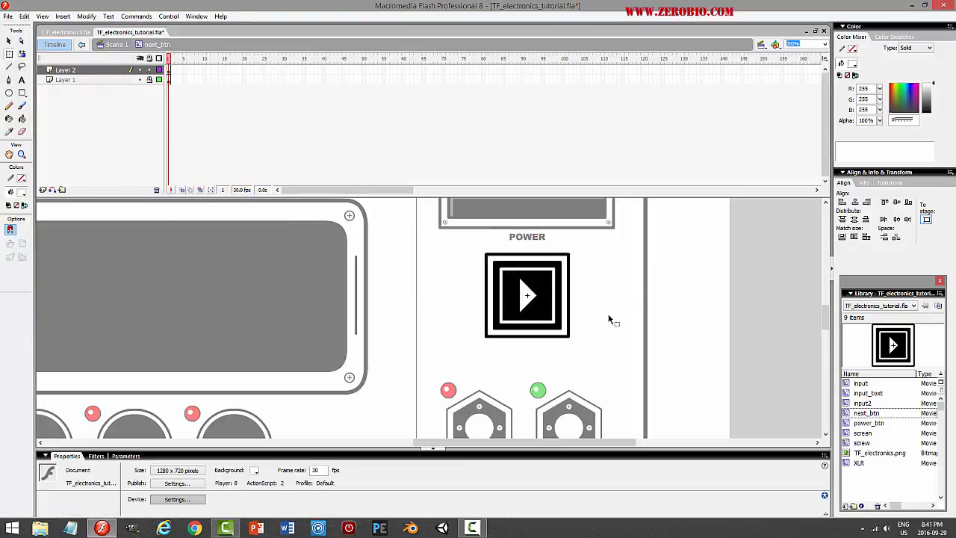
left_click(528, 296)
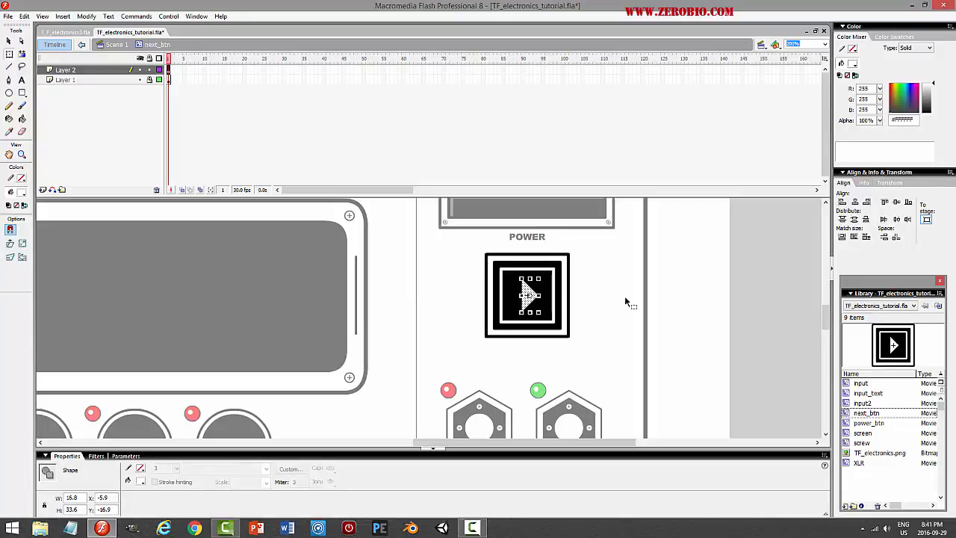
left_click(626, 301)
Test the movie to check the arrow button, and compare it with the NEXT button in the reference image
key("ctrl+Return")
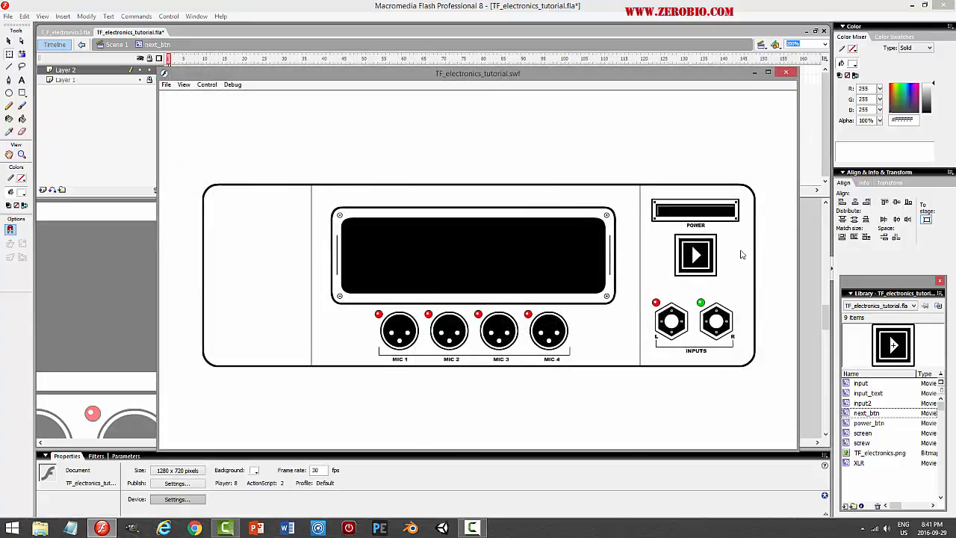
left_click(786, 74)
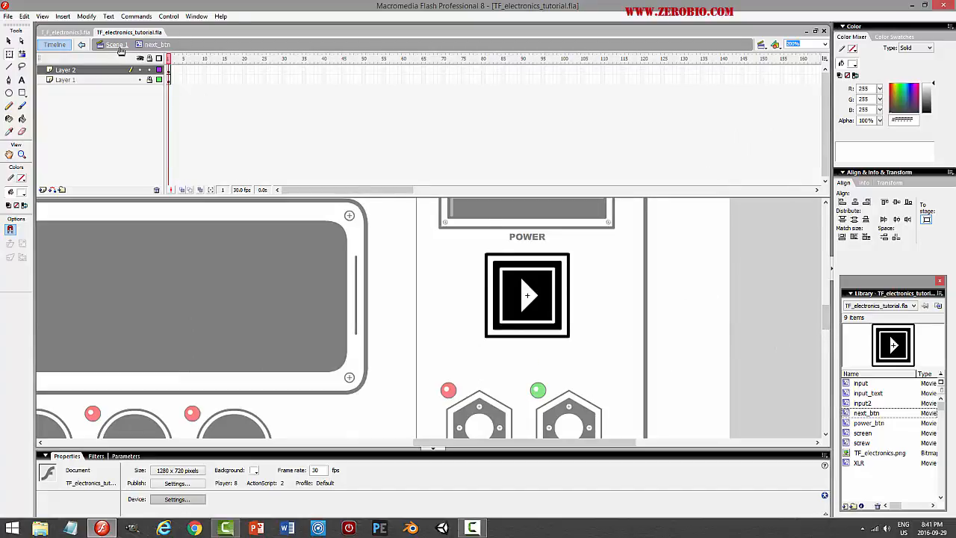
left_click_drag(826, 322, 827, 254)
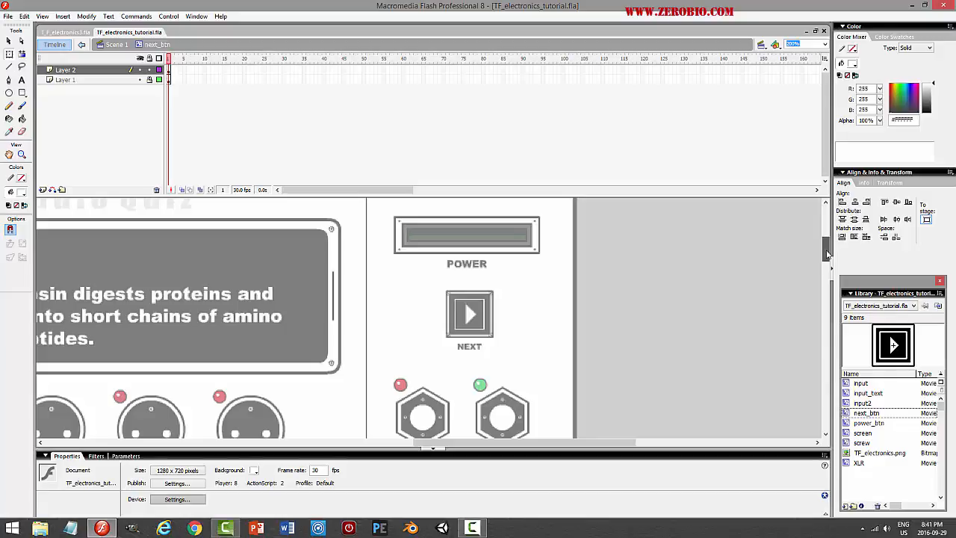
left_click_drag(827, 259, 841, 327)
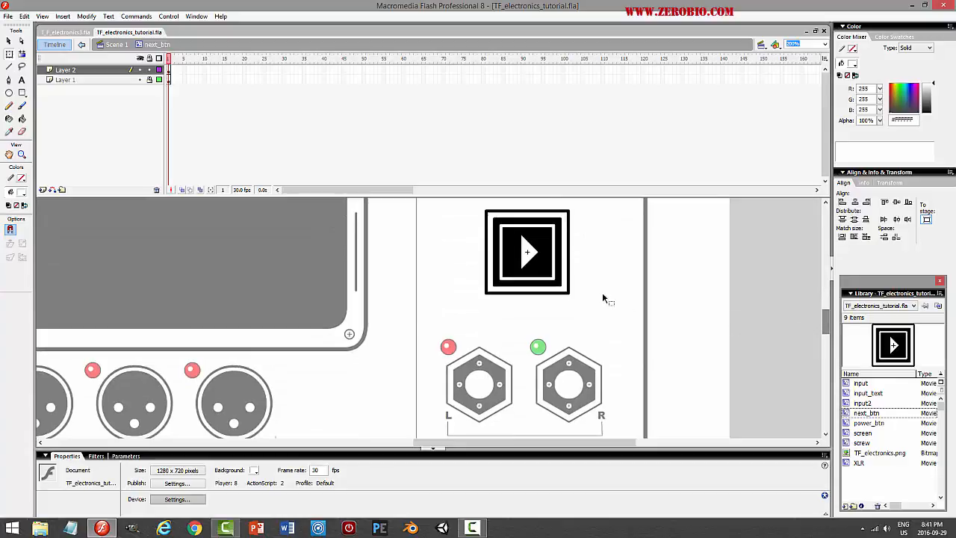
Move the white triangle from Layer 2 to the unlocked Layer 1, keeping it in the same place
left_click(117, 73)
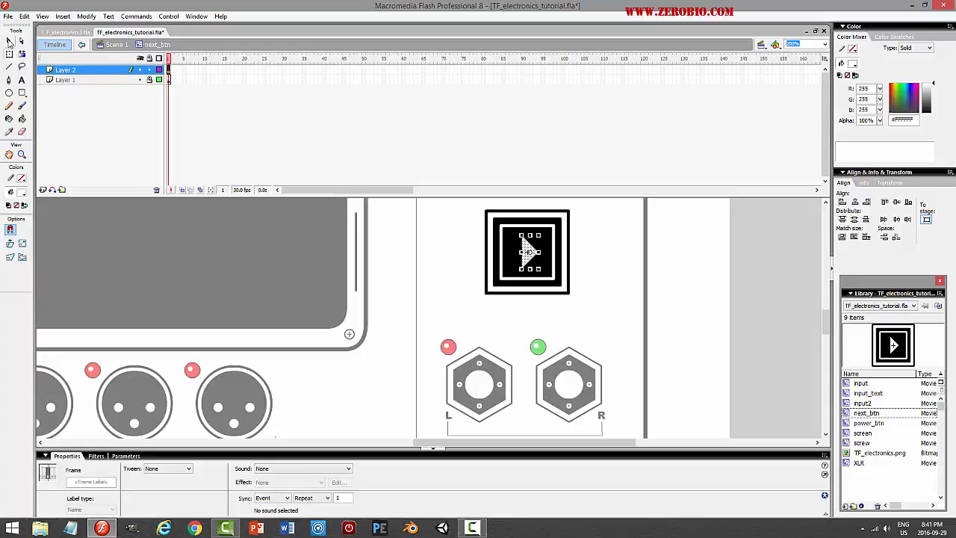
left_click(9, 43)
left_click(24, 16)
left_click(68, 53)
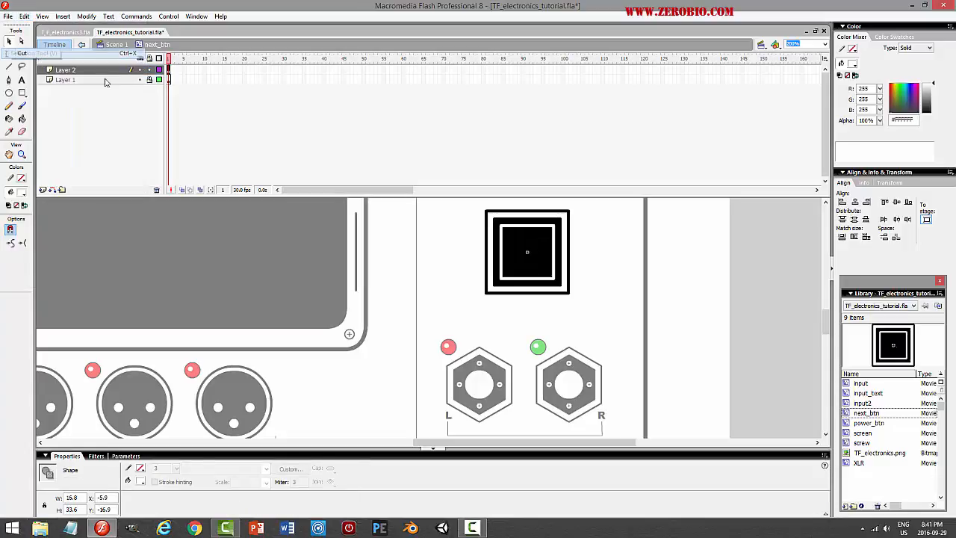
left_click(116, 80)
left_click(24, 15)
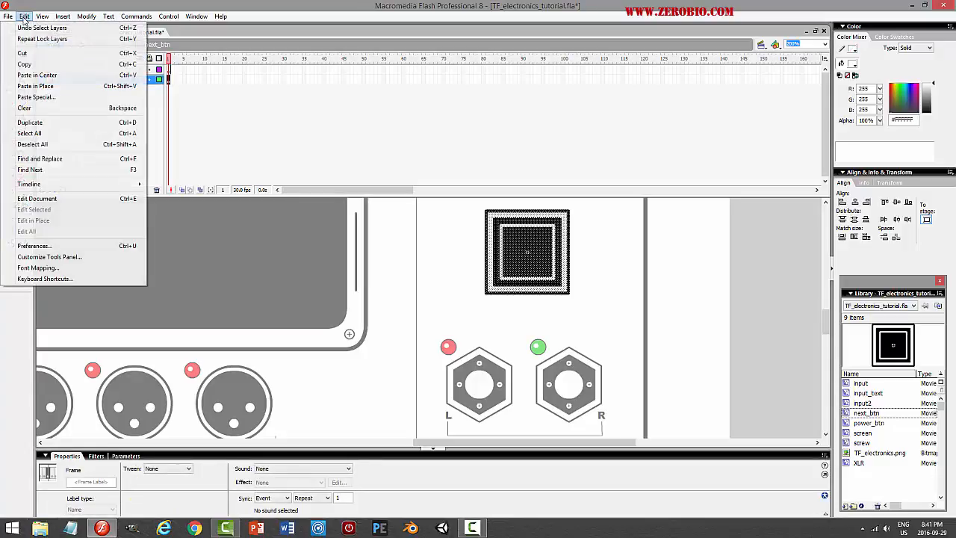
left_click(35, 86)
left_click(635, 252)
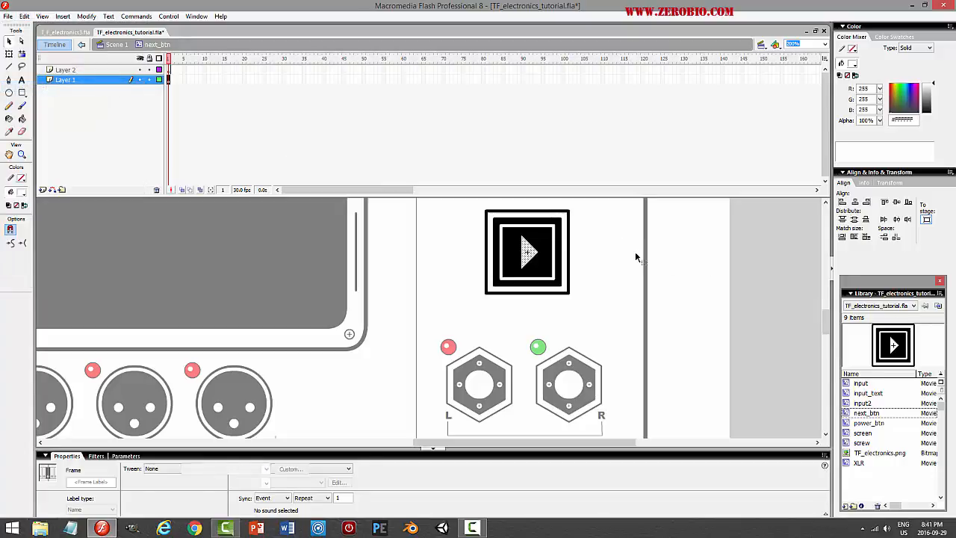
Scale the button's outer black outline inward about its centre to about 75.5 px square
double_click(541, 218)
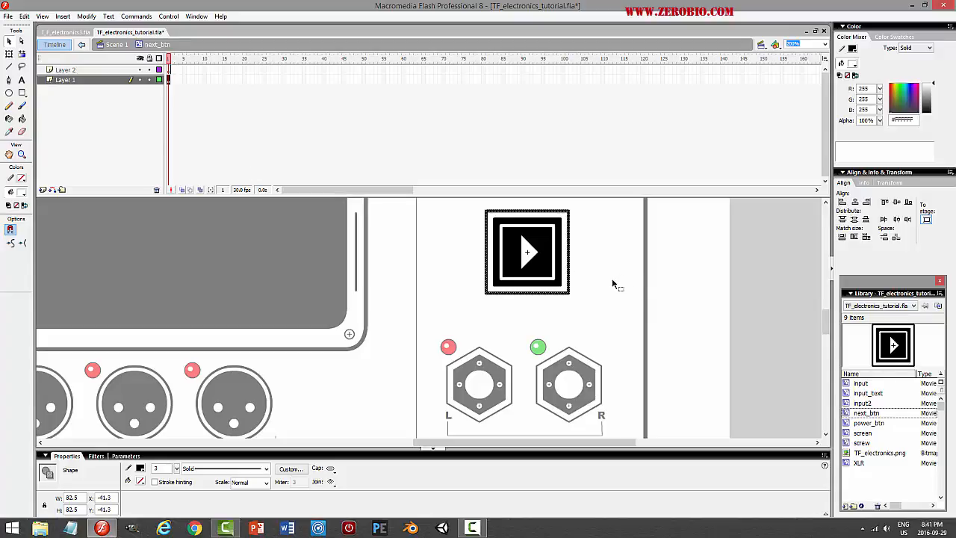
left_click(10, 54)
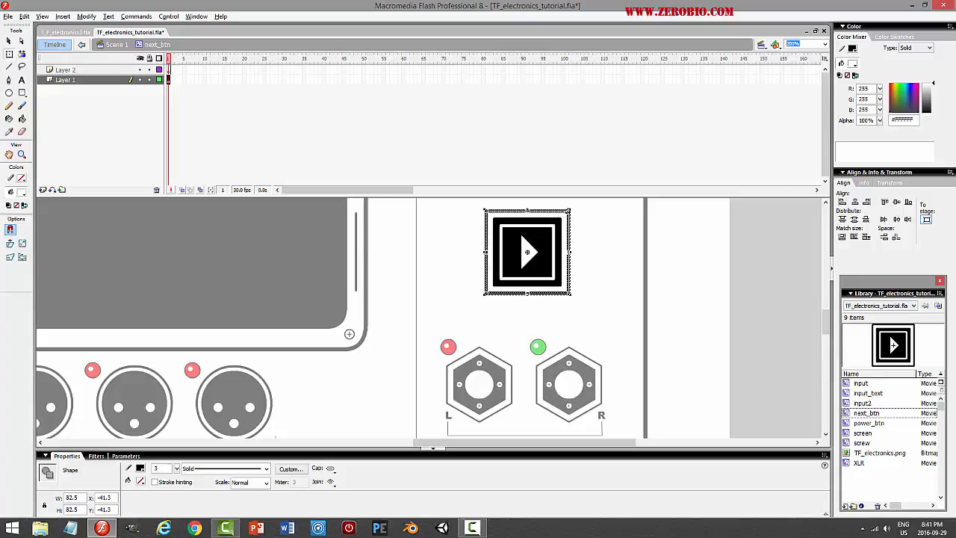
left_click(578, 222)
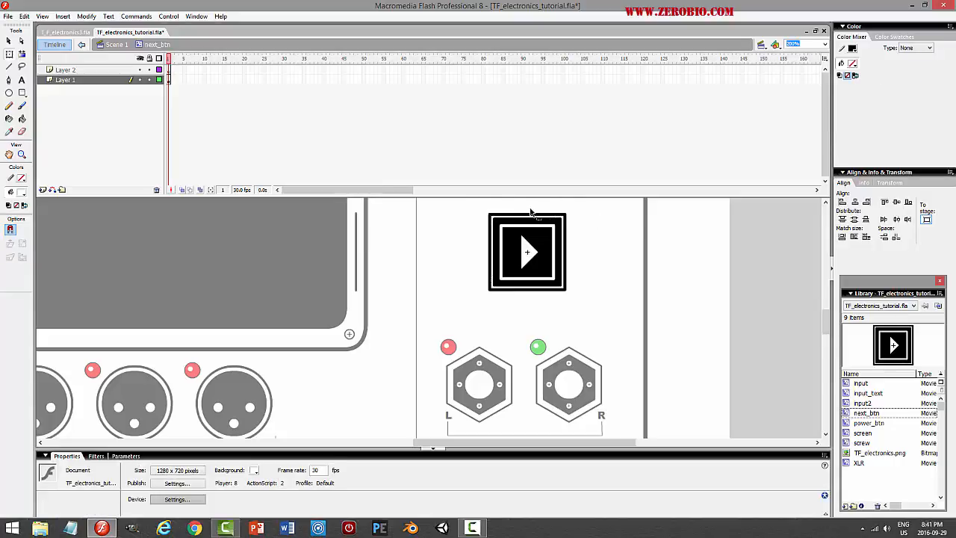
left_click(532, 215)
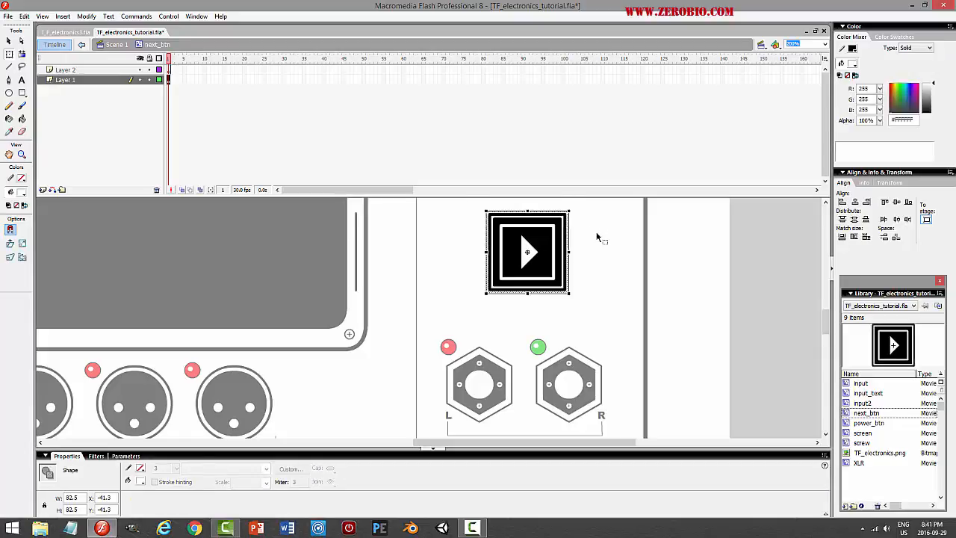
left_click(609, 239)
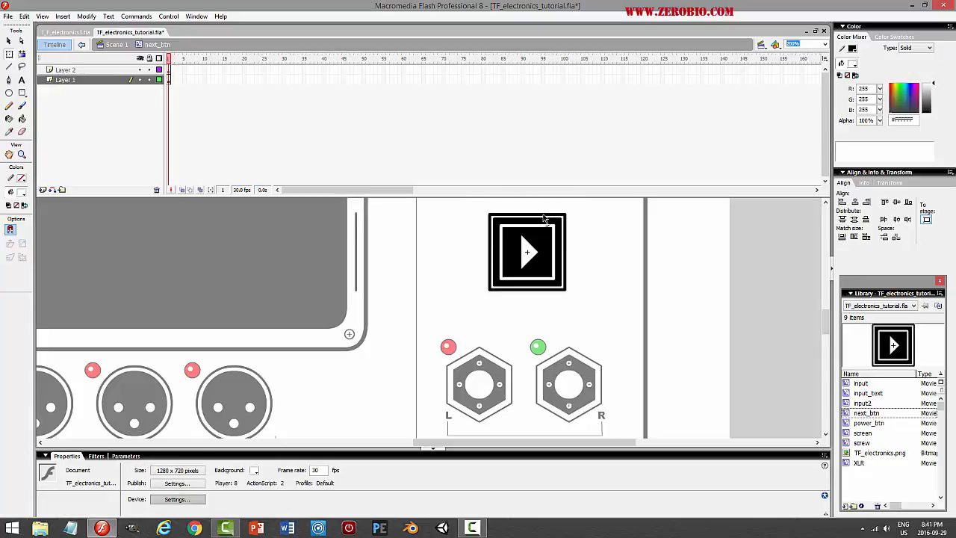
left_click(544, 218)
left_click(621, 259)
Test the movie to check the tightened button, and select the white ring just inside its outer outline
key("ctrl+Return")
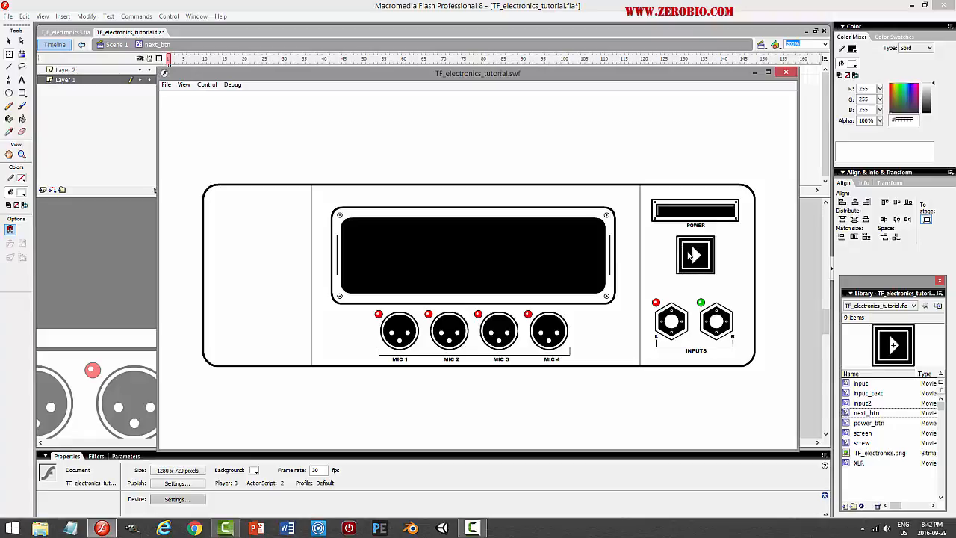
left_click(785, 73)
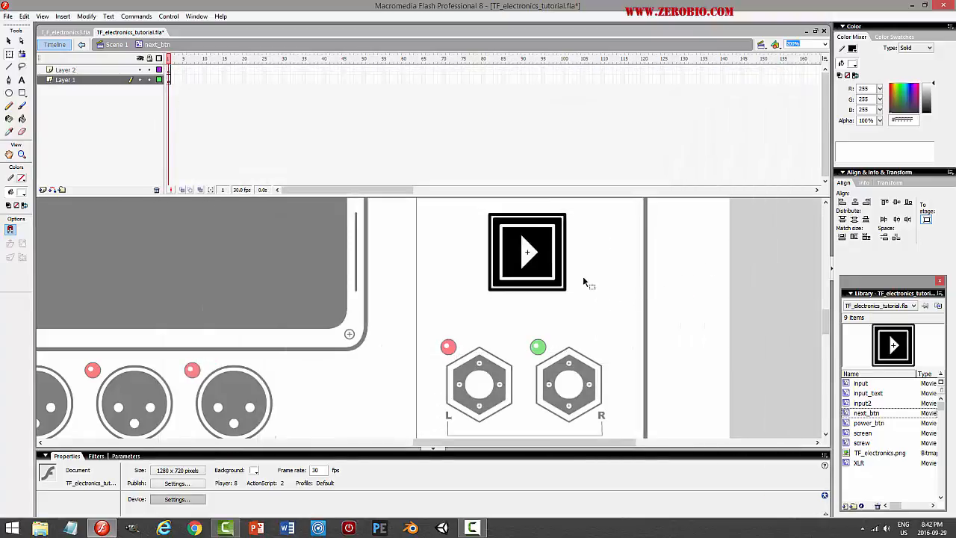
left_click(562, 254)
left_click(598, 254)
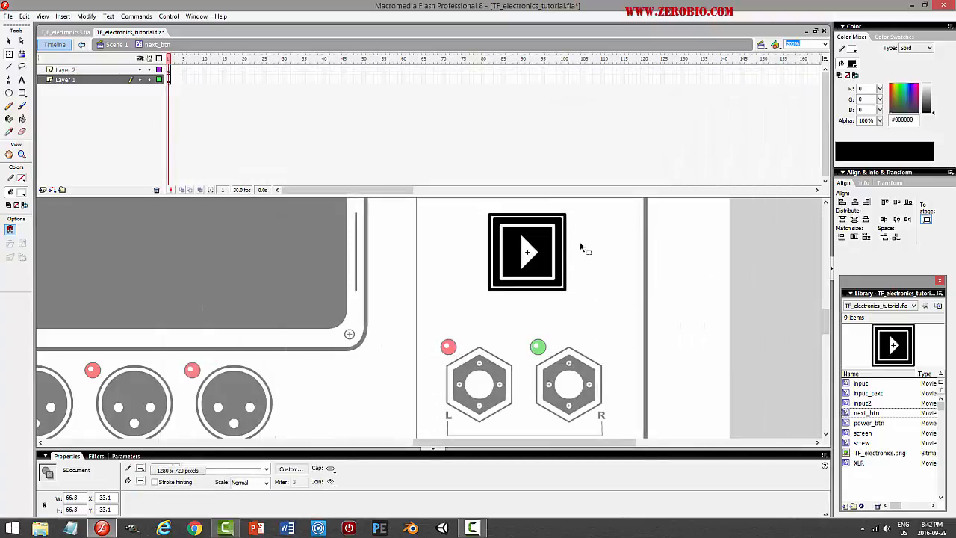
left_click(568, 237)
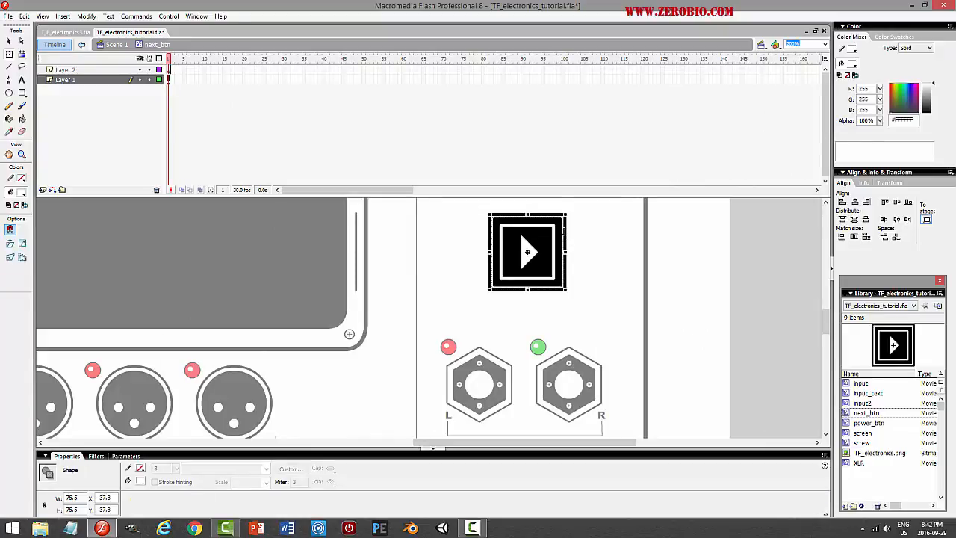
left_click(9, 40)
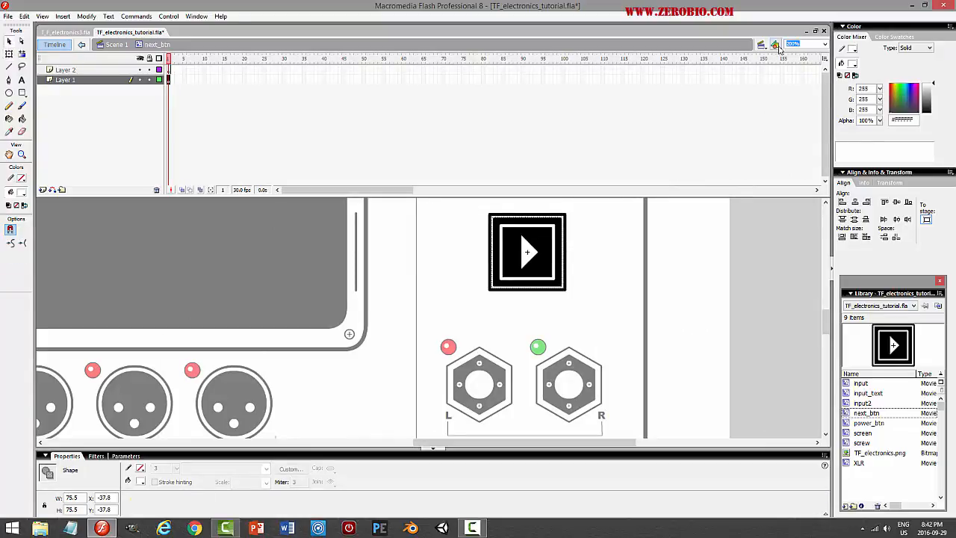
left_click(825, 44)
left_click(798, 96)
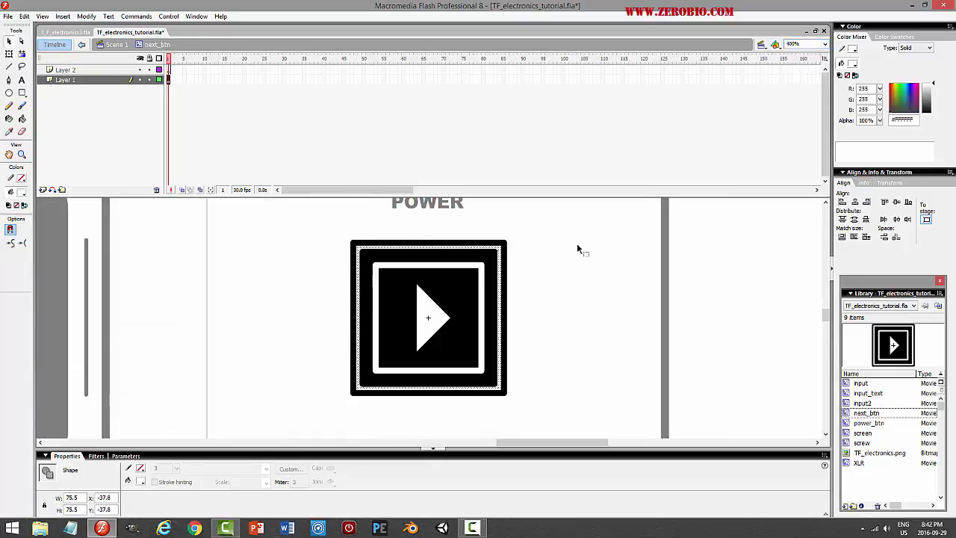
left_click(504, 282, "shift")
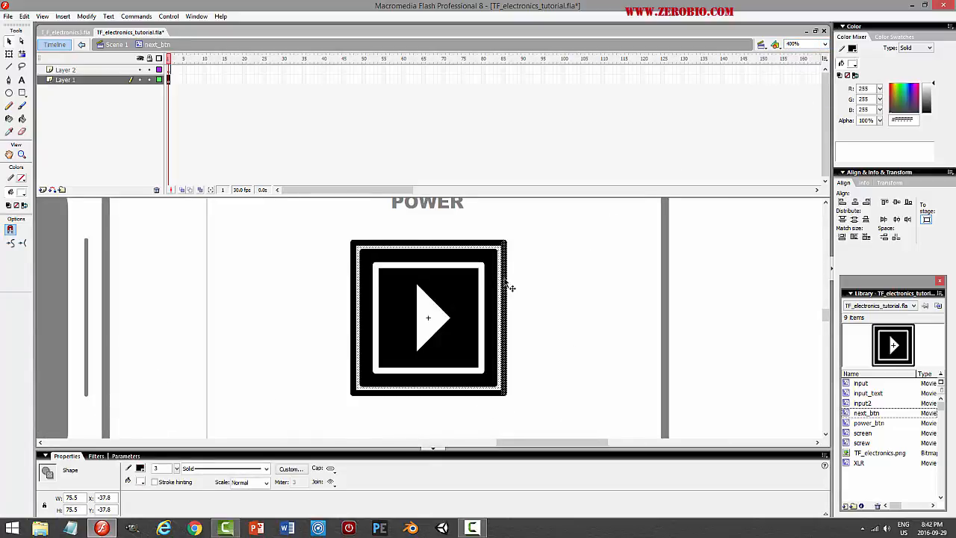
left_click(481, 256, "shift")
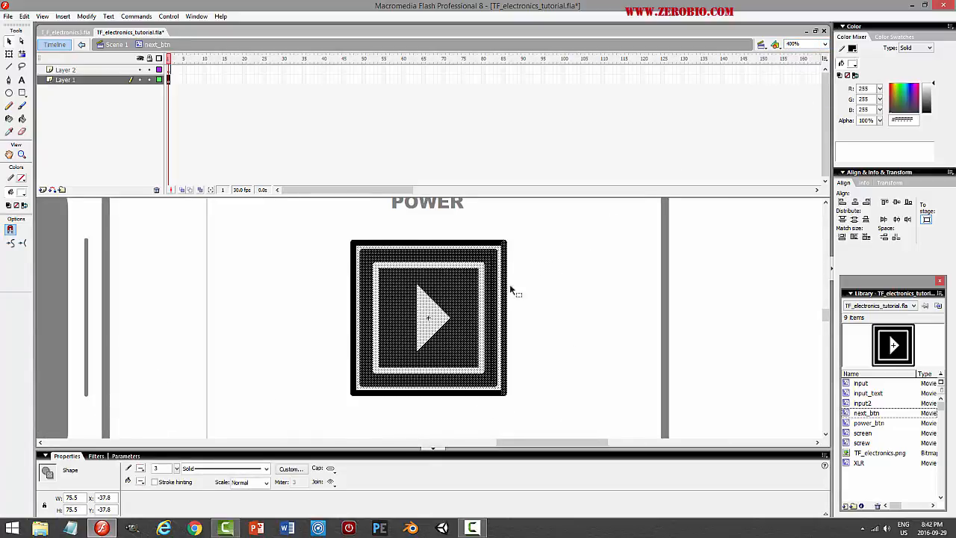
left_click(482, 303, "shift")
left_click(441, 319, "shift")
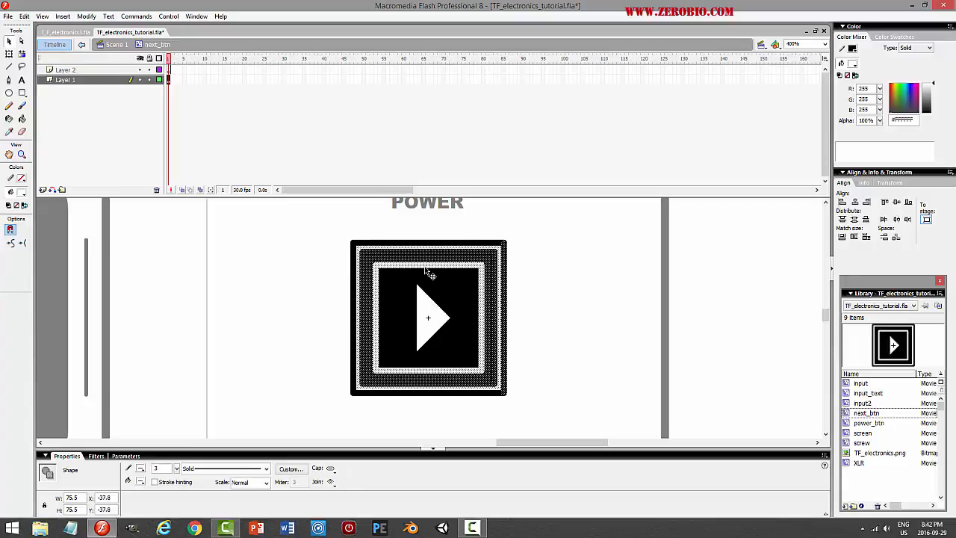
left_click(425, 267, "shift")
key("ctrl+z")
left_click(521, 333)
left_click(504, 296)
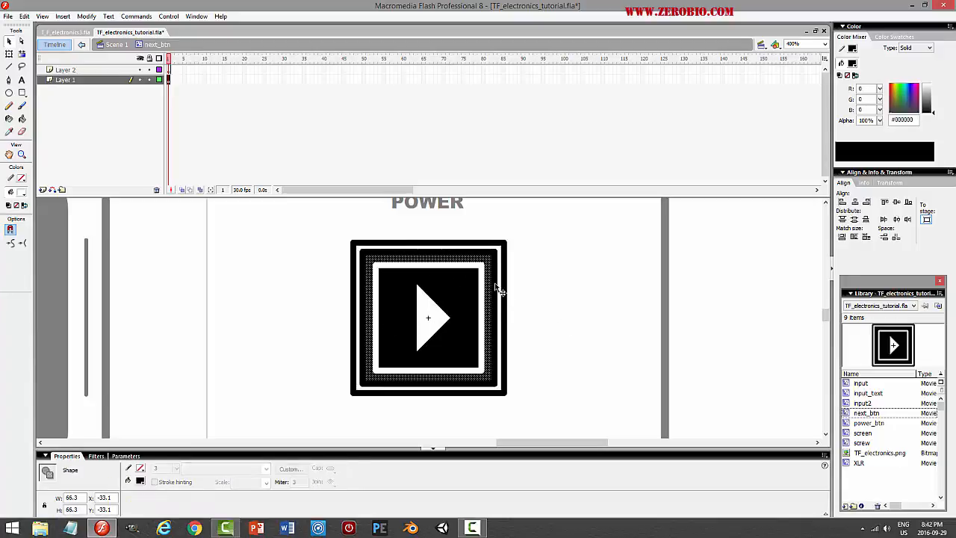
left_click(495, 285)
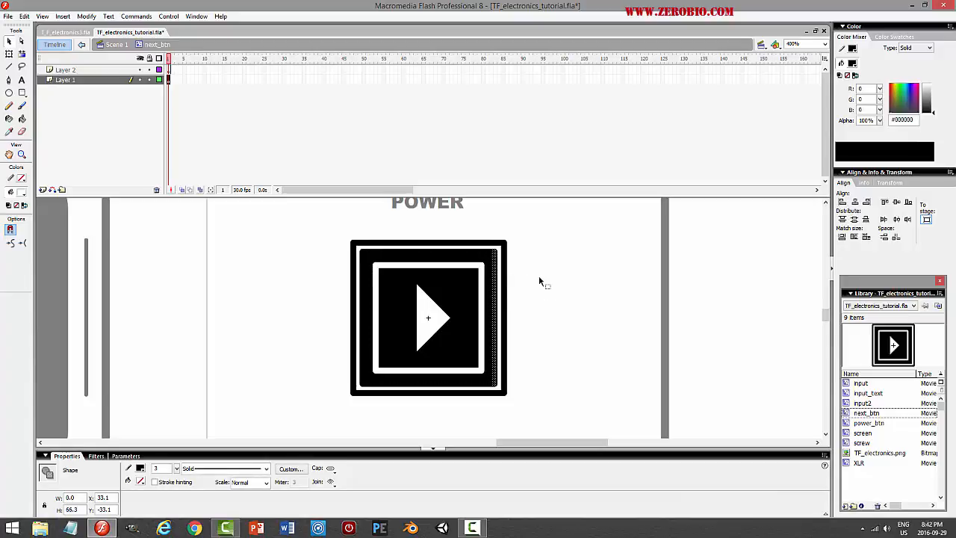
key("Delete")
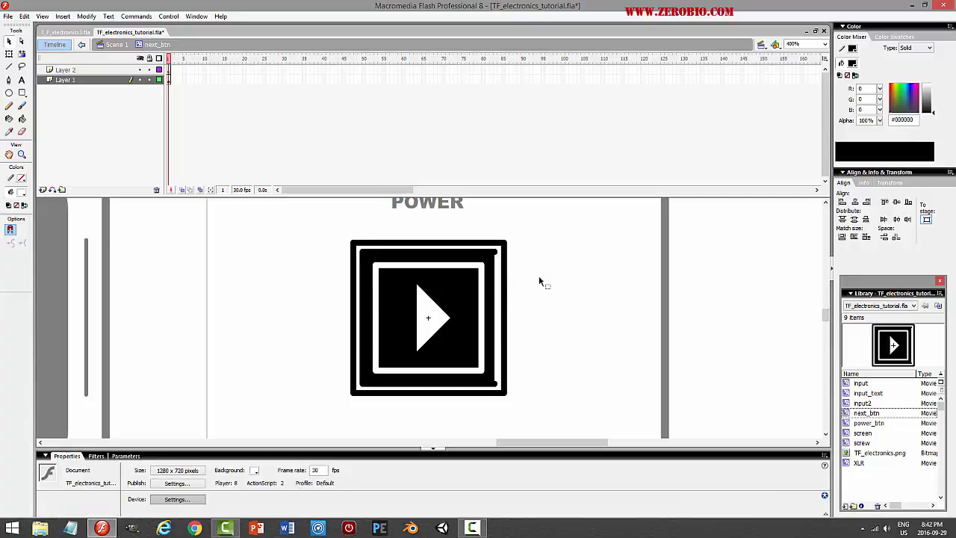
key("ctrl+z")
left_click(540, 279)
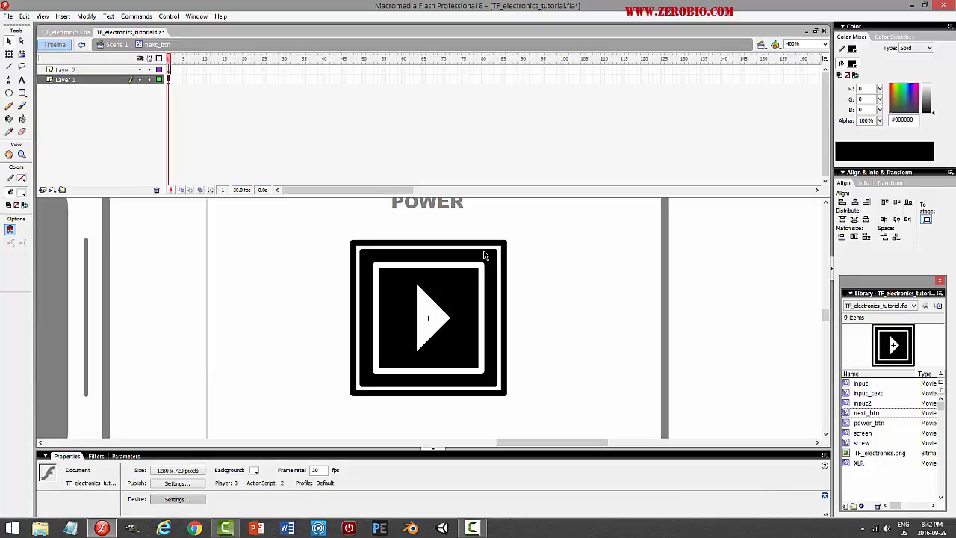
Enlarge the button's outer black outline, white ring and inner black outline slightly about their centre, and test the movie
left_click(484, 256)
left_click(483, 246)
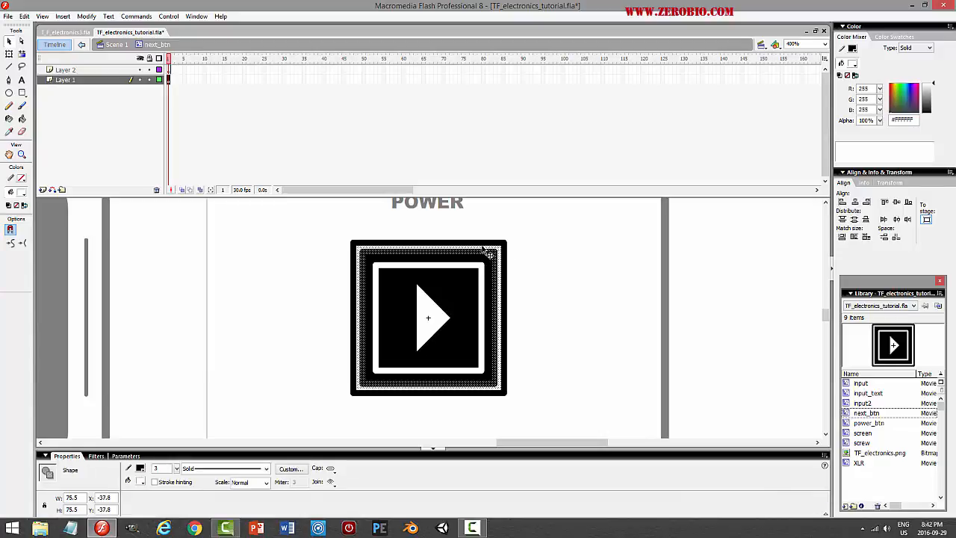
double_click(483, 246)
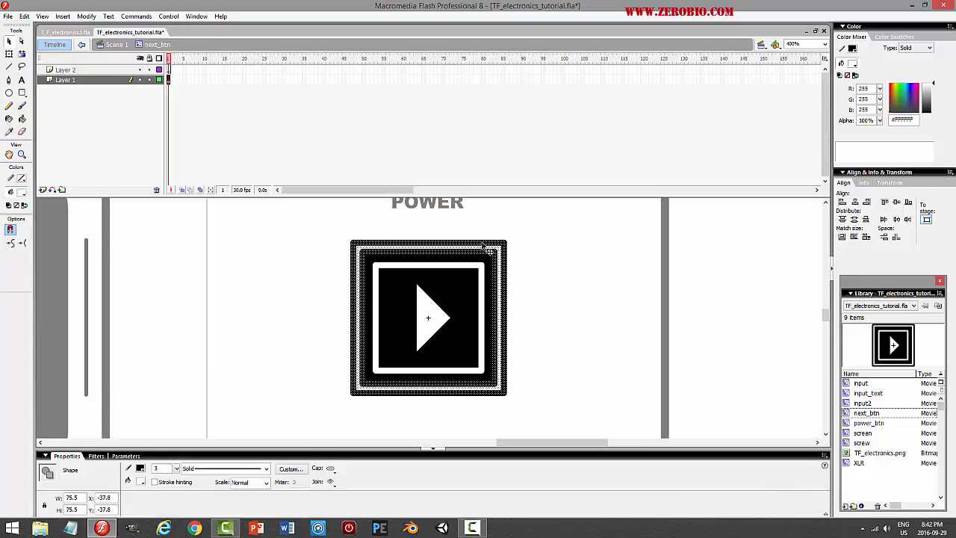
left_click(9, 53)
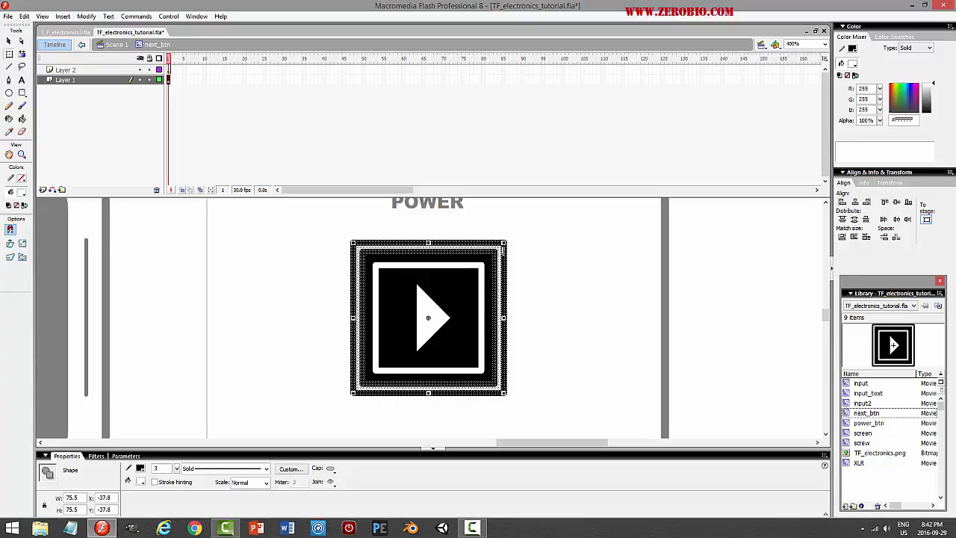
left_click_drag(506, 242, 509, 237)
left_click(586, 261)
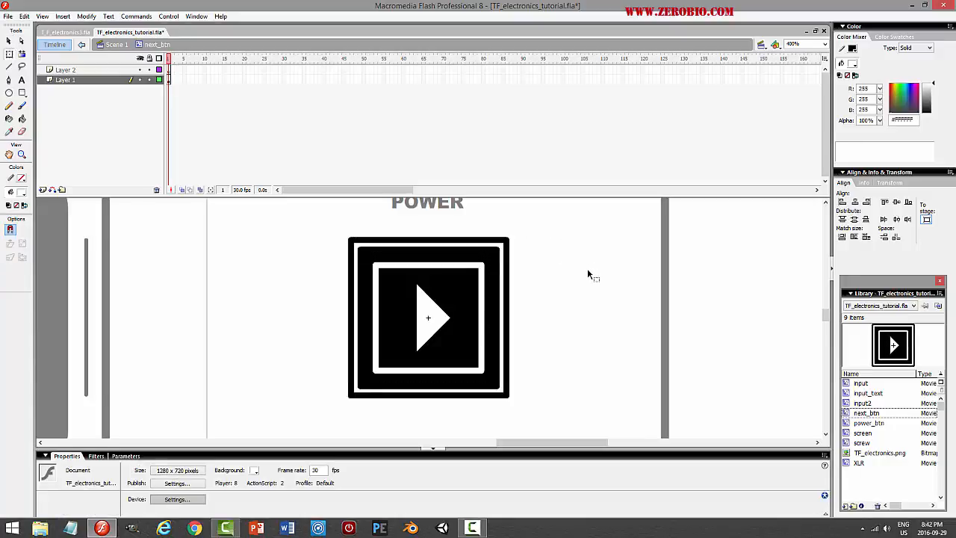
key("ctrl+Return")
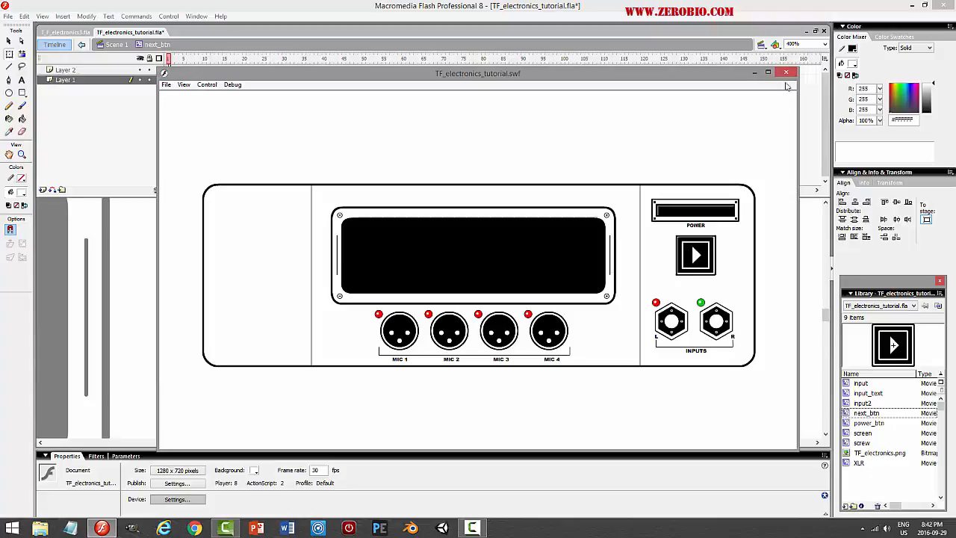
left_click(786, 73)
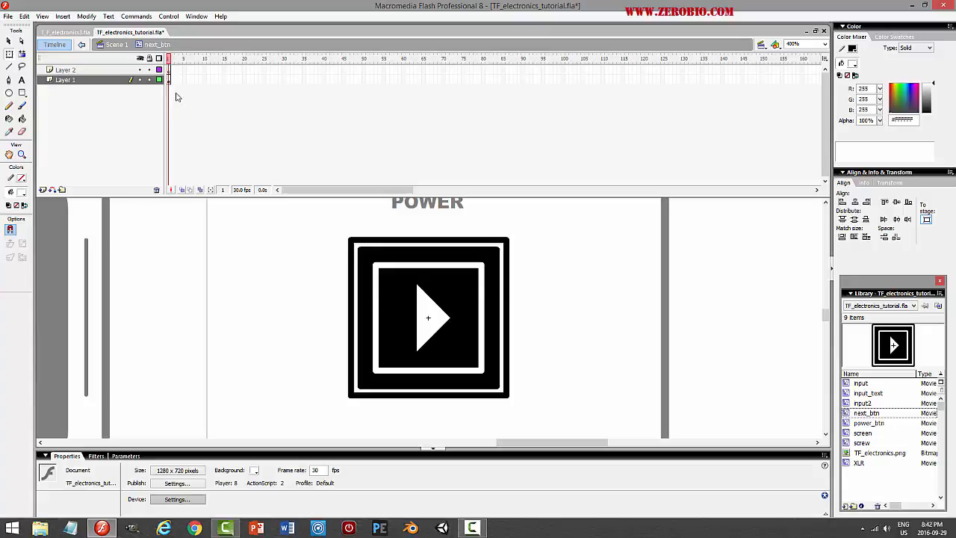
With Layer 1 locked, place a screw instance on Layer 2 in the black band's top-left corner, scaled to about 4.5 px
left_click(150, 74)
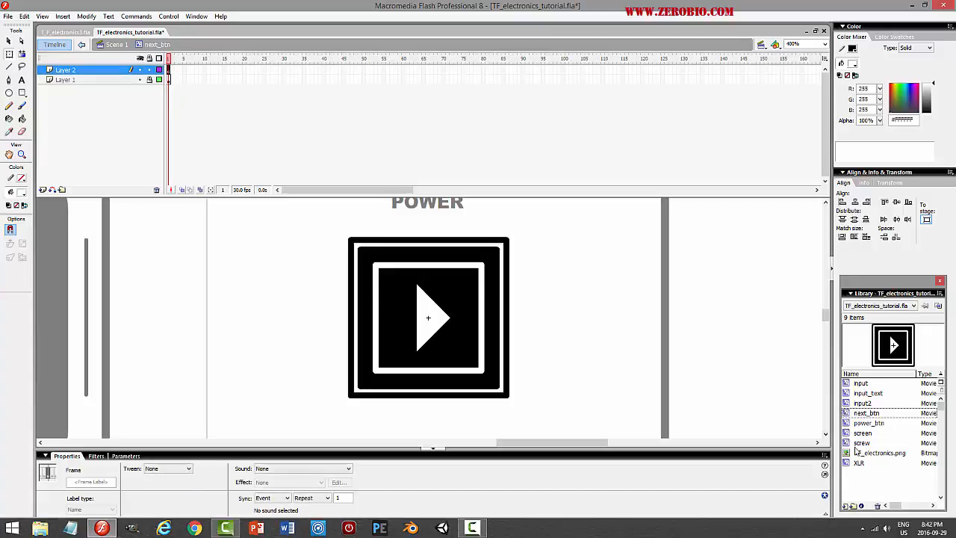
left_click_drag(866, 443, 367, 264)
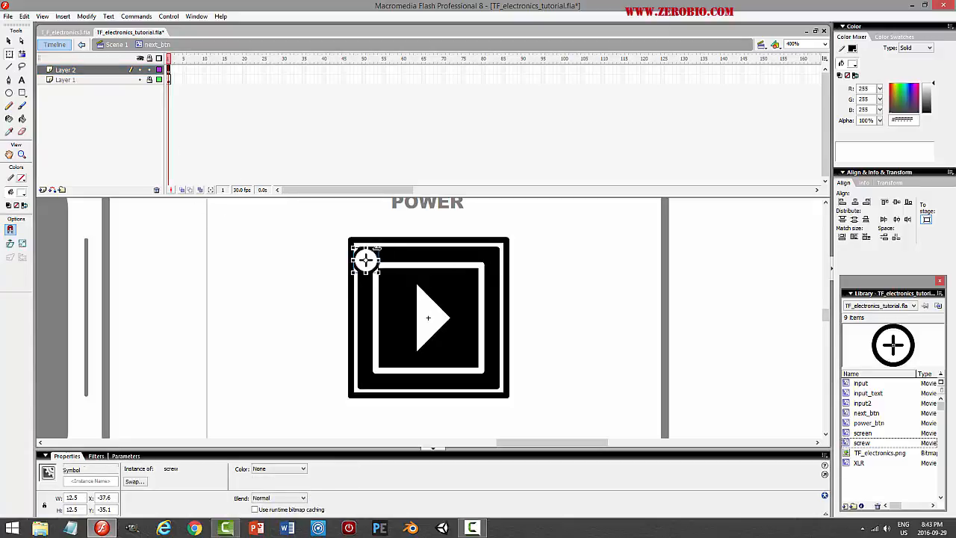
mouse_move(380, 247)
left_mouse_down()
mouse_move(373, 262)
mouse_move(366, 260)
left_mouse_up()
left_click(8, 41)
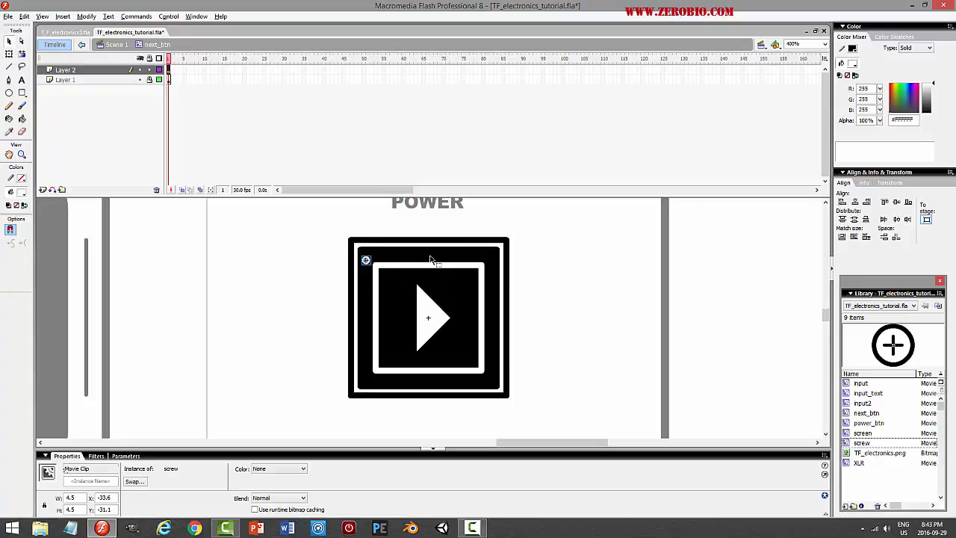
key("Up")
key("Up")
left_click(573, 256)
Duplicate the small screw into the black band's other three corners, and test the movie to check them
left_click(366, 257)
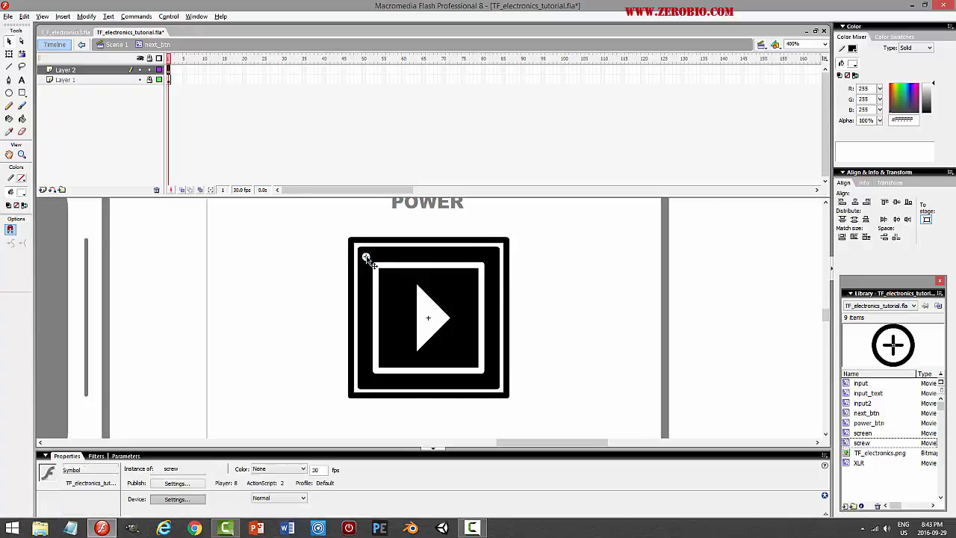
left_click_drag(365, 258, 492, 263)
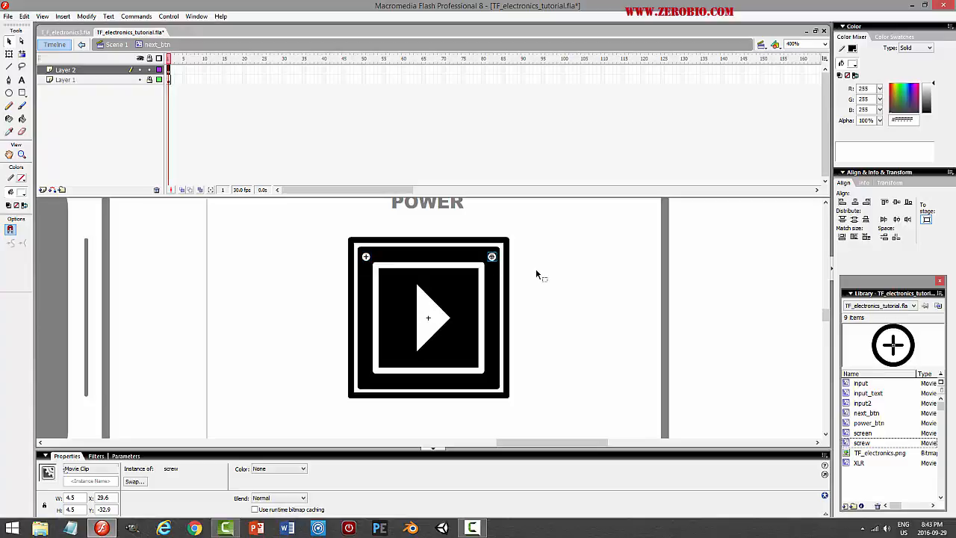
left_click(535, 269)
left_click(491, 258)
left_click(366, 259, "shift")
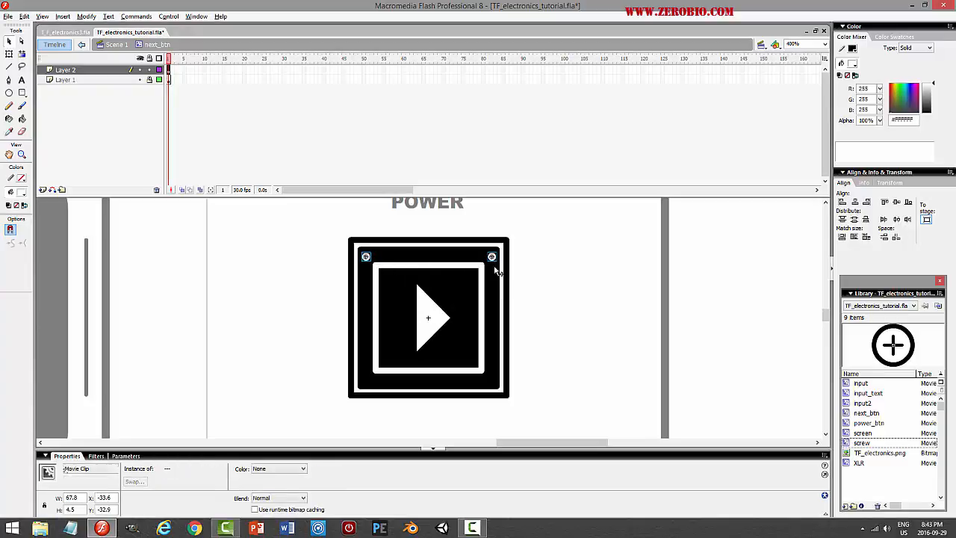
left_click_drag(494, 267, 497, 384)
left_click(569, 366)
key("ctrl+Return")
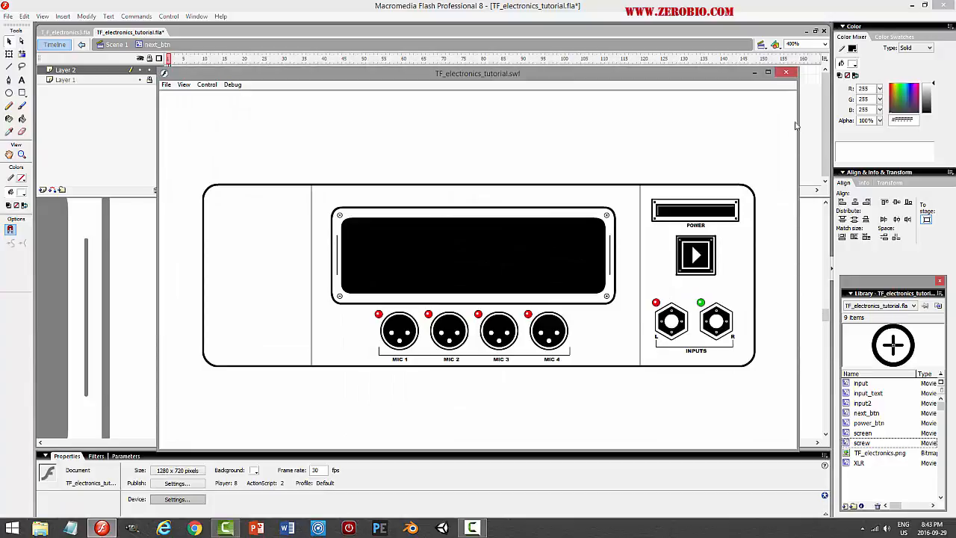
left_click(786, 72)
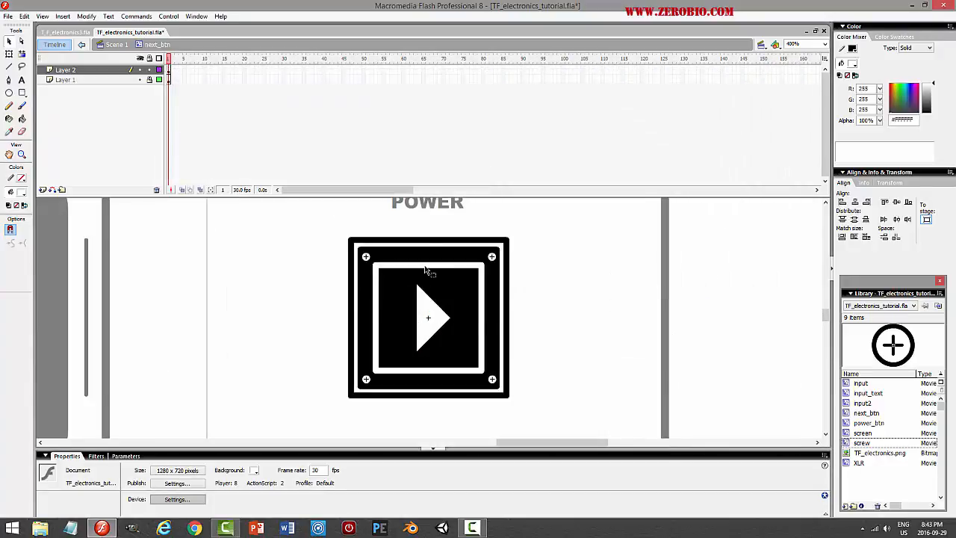
With Layer 2 locked and Layer 1 unlocked, set the inner white square's stroke thickness to 2, and test the movie
mouse_move(825, 319)
left_mouse_down()
mouse_move(834, 254)
mouse_move(841, 317)
left_mouse_up()
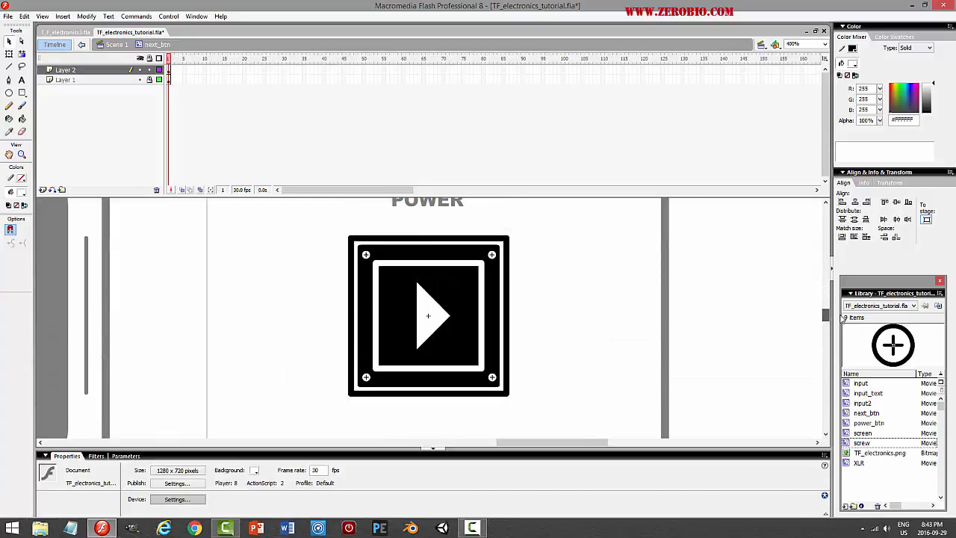
left_click(149, 69)
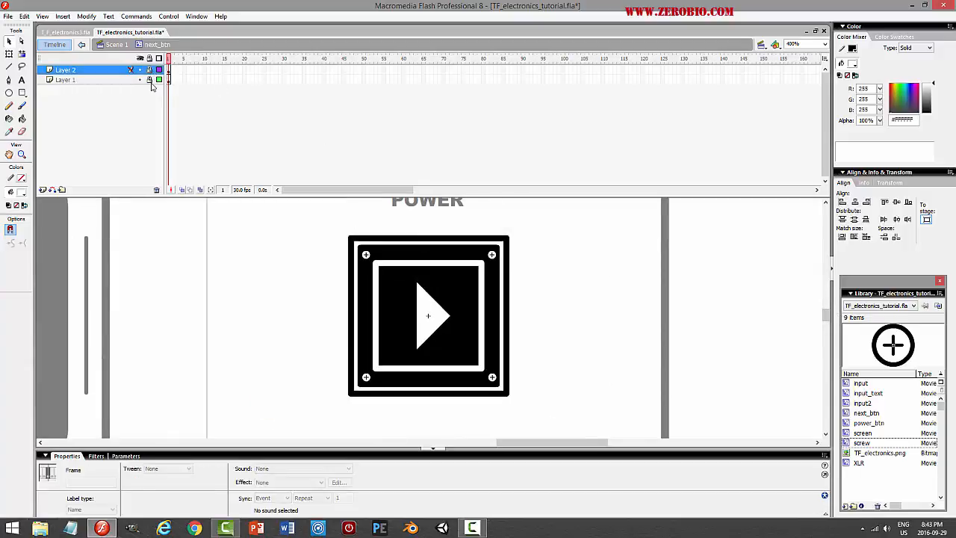
left_click(377, 280)
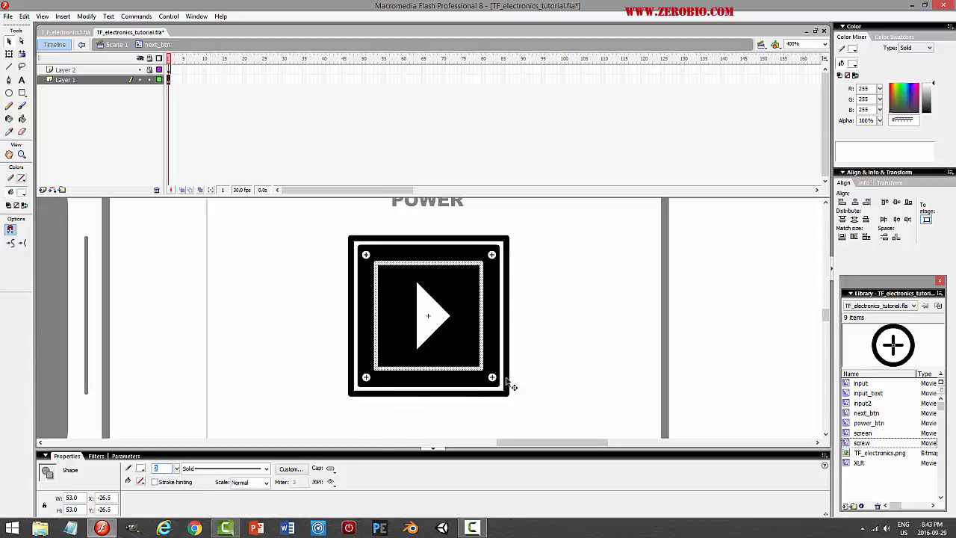
left_click(583, 326)
key("ctrl+Return")
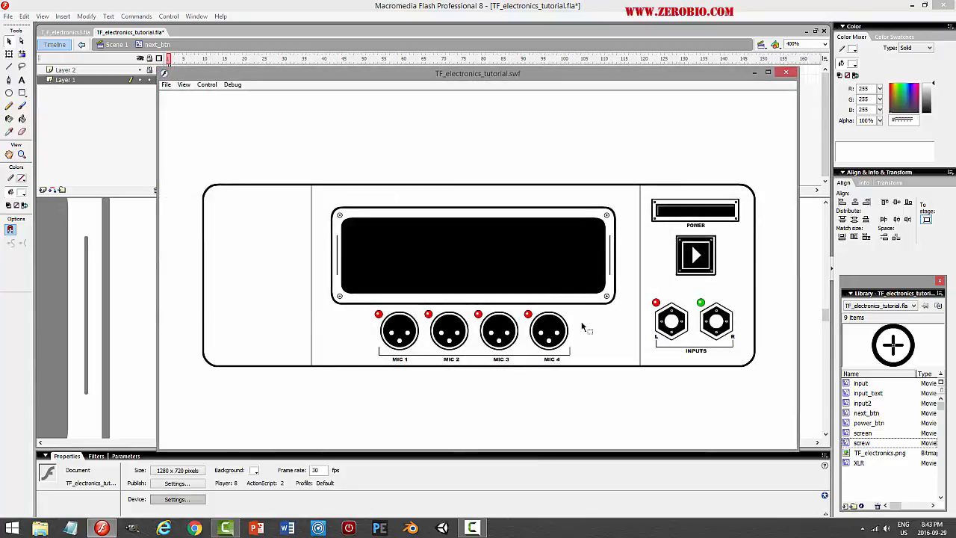
left_click(785, 73)
Set the inner white square's stroke thickness to 1, test the movie, and save the document
left_click(451, 268)
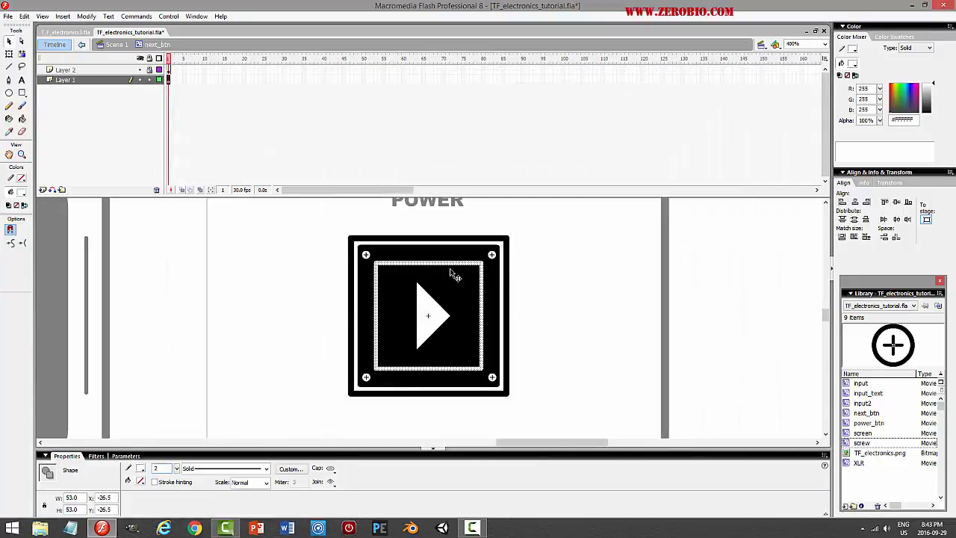
type("1")
key("Return")
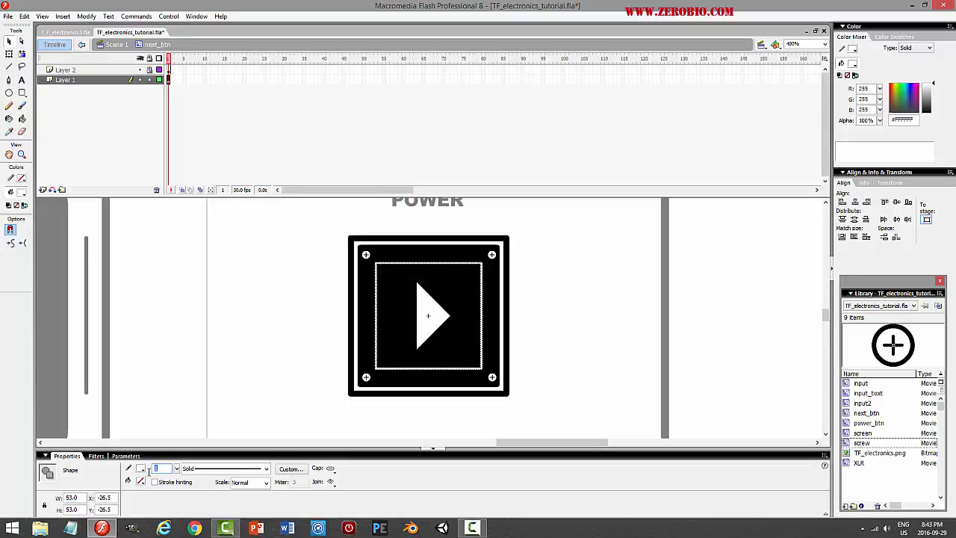
key("ctrl+Return")
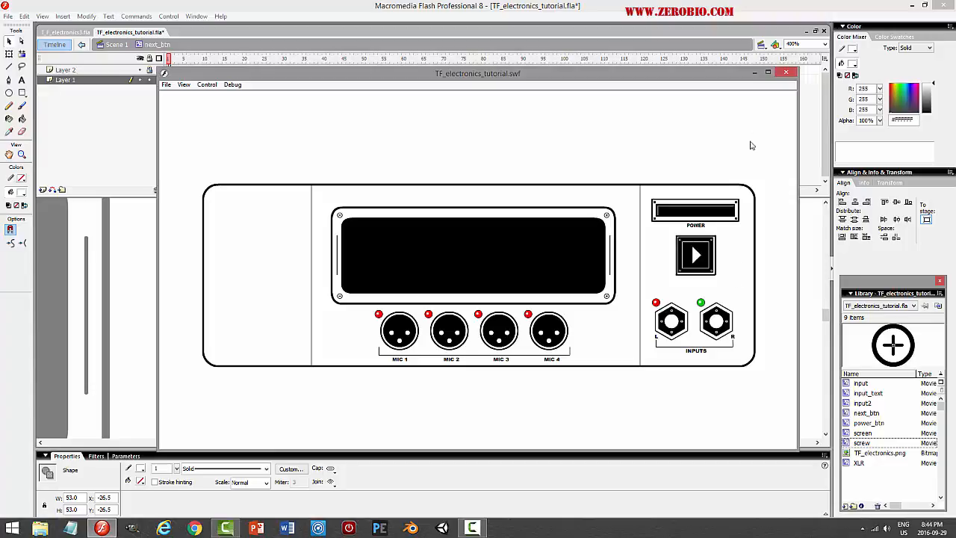
left_click(786, 73)
key("ctrl+s")
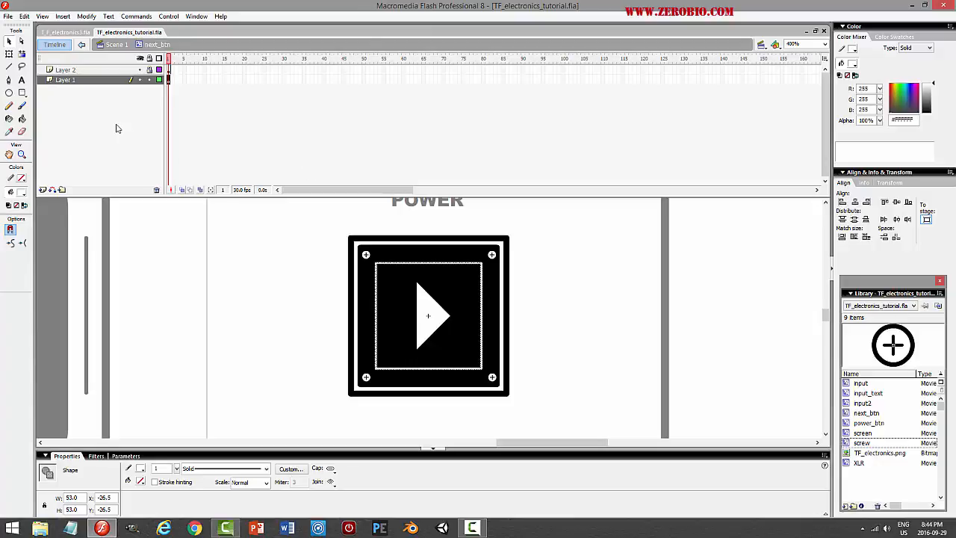
Unlock Layer 2, rename it "screws", and save the document
left_click(149, 71)
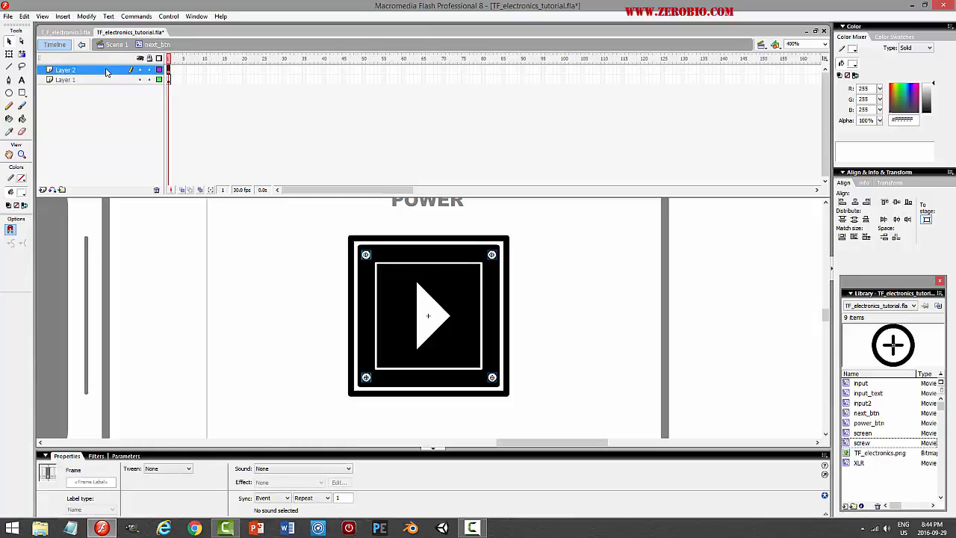
double_click(100, 69)
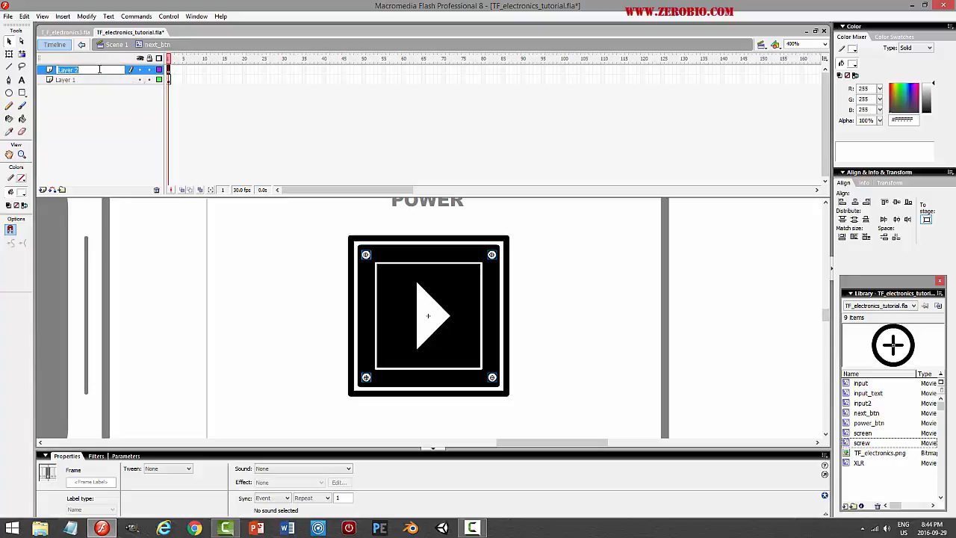
type("screws")
key("Return")
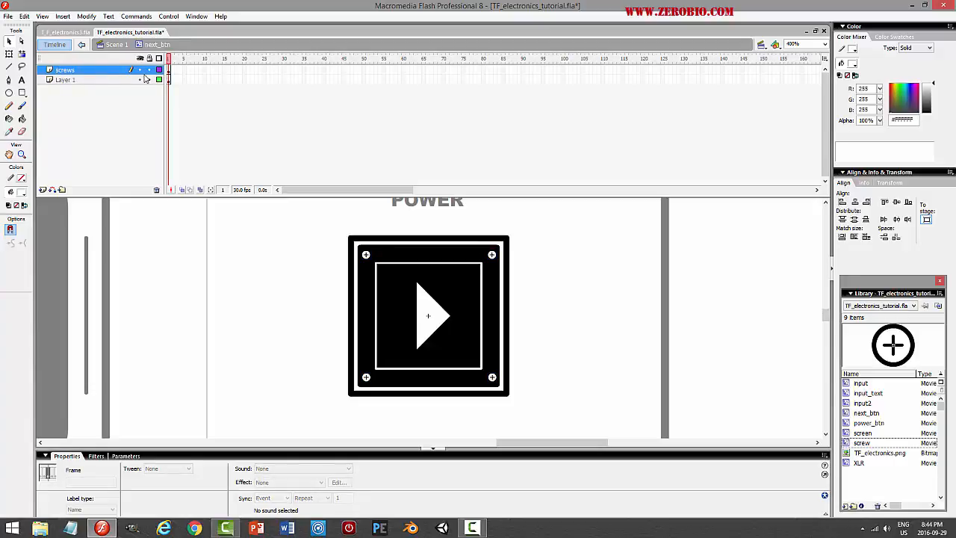
key("ctrl+s")
Add a new layer above the screws layer and name it "ACTIONS"
left_click(42, 190)
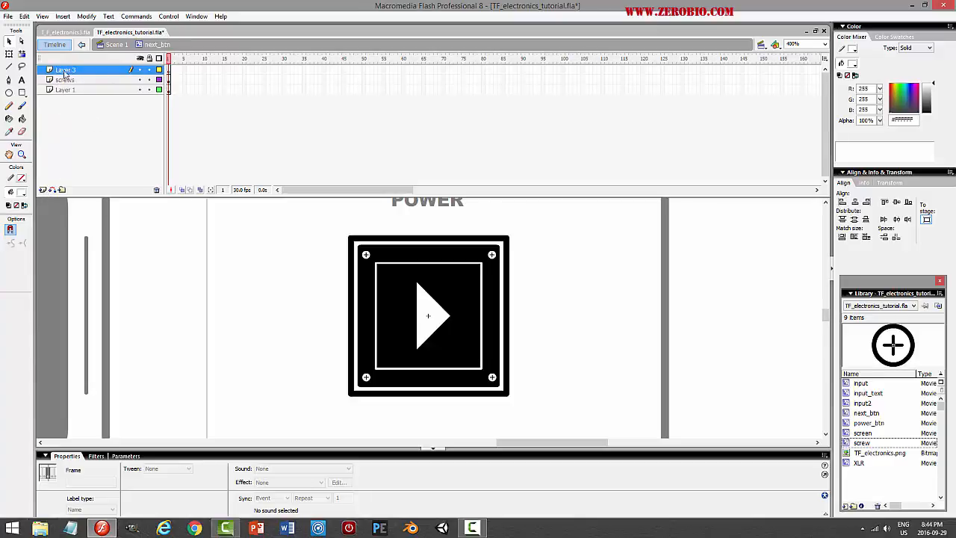
double_click(67, 69)
type("ACTIONS")
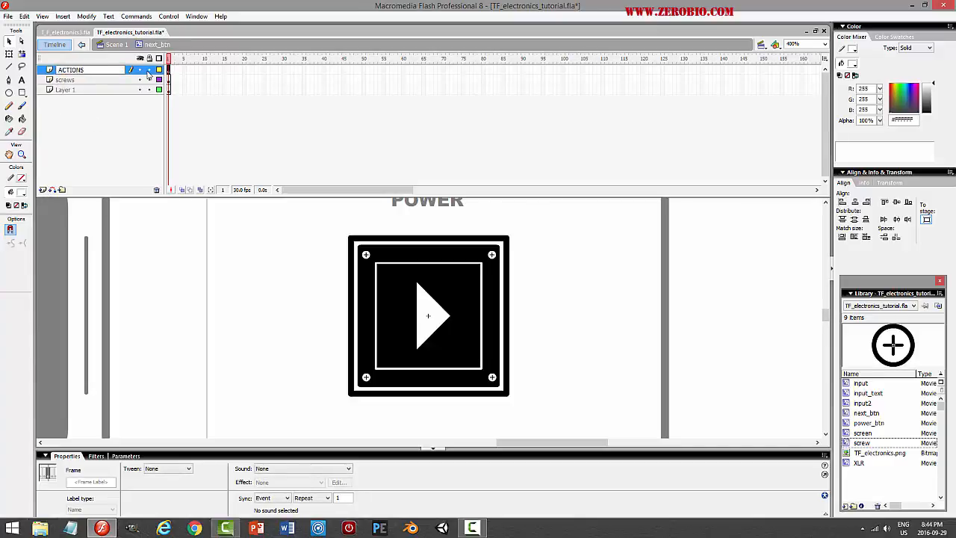
Confirm the ACTIONS layer name, add a stop(); script to its first frame, and save the document
key("Return")
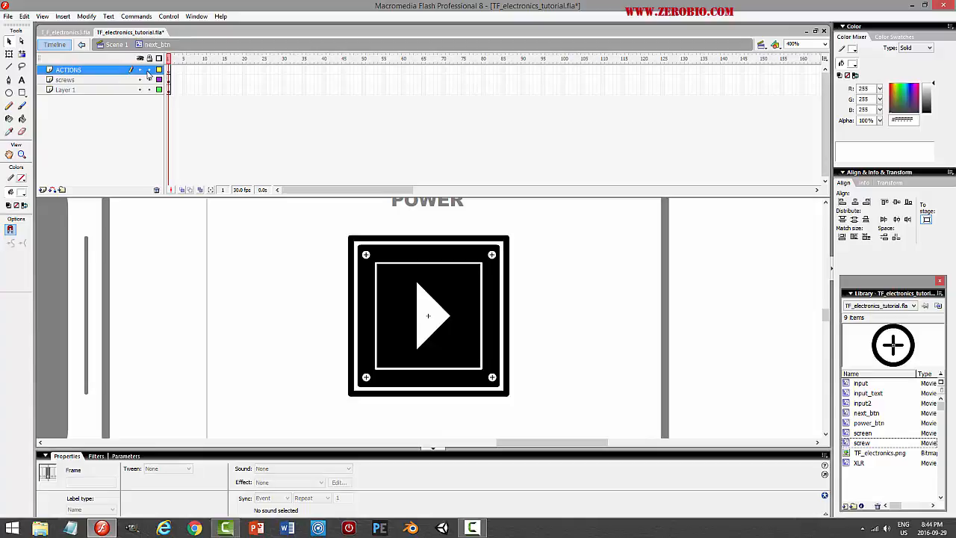
left_click(170, 69)
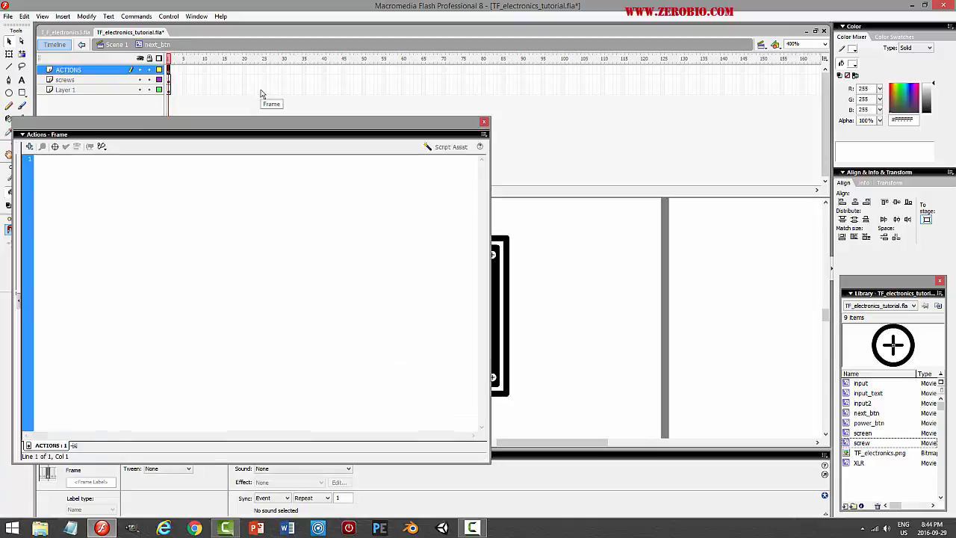
key("F9")
type("stop();")
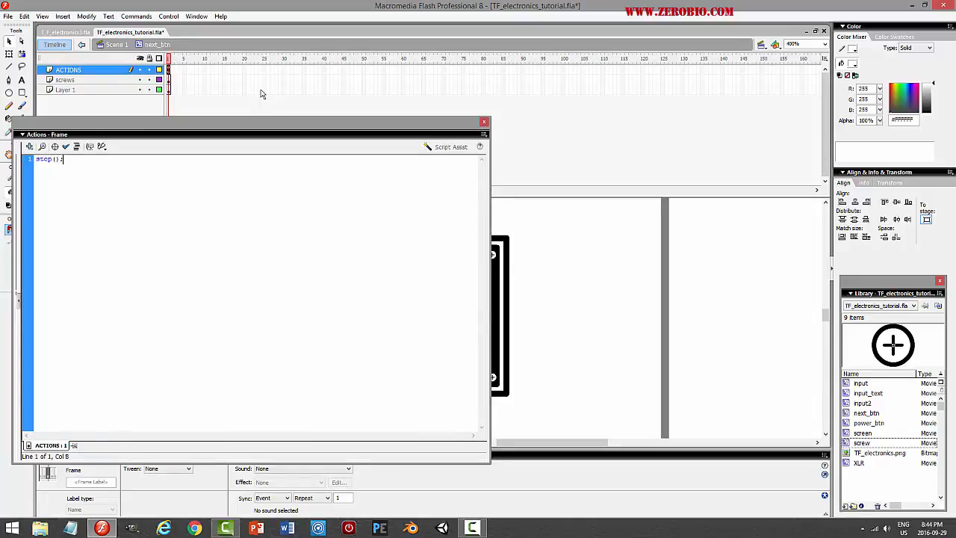
key("F9")
key("ctrl+s")
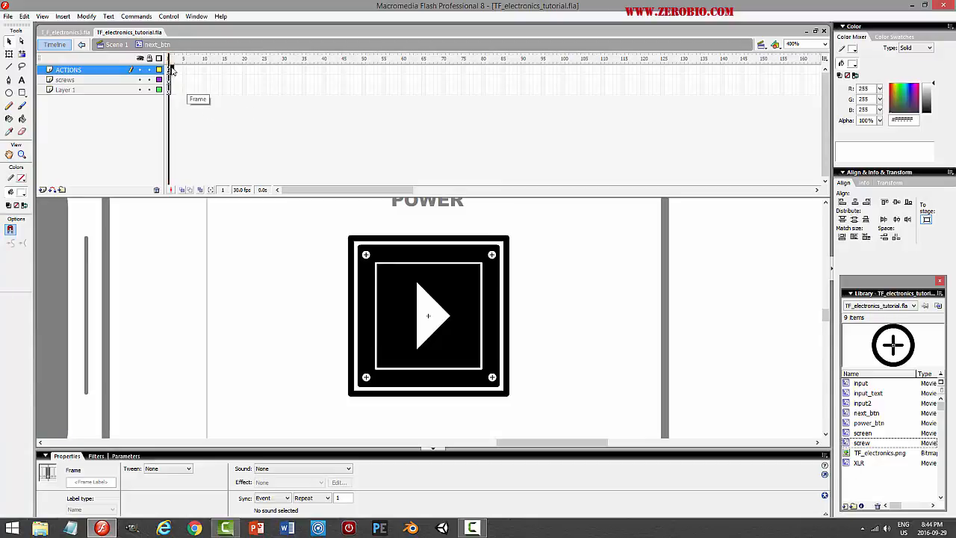
Extend all three next_btn layers to frame 2 and add keyframes there on the ACTIONS layer and Layer 1
left_click(169, 90)
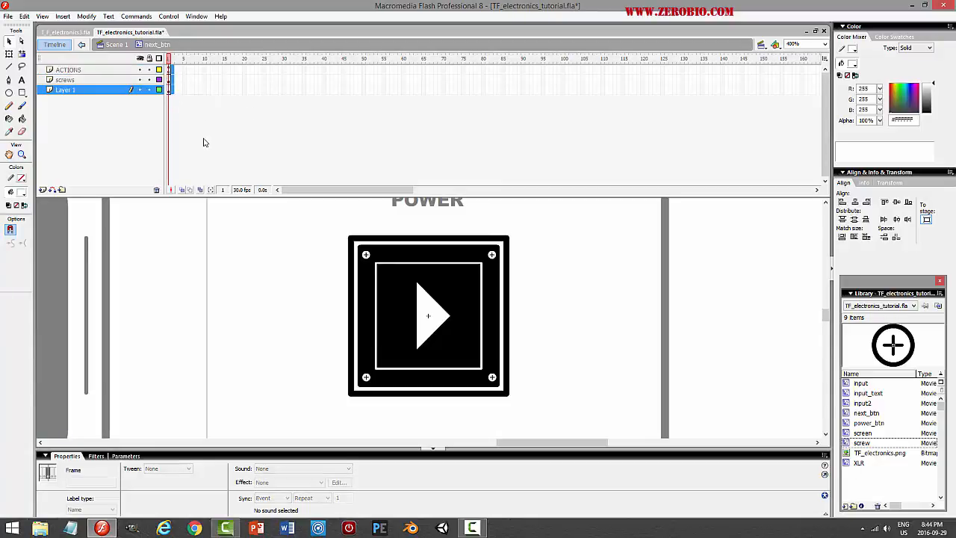
left_click(170, 90)
left_click(170, 70)
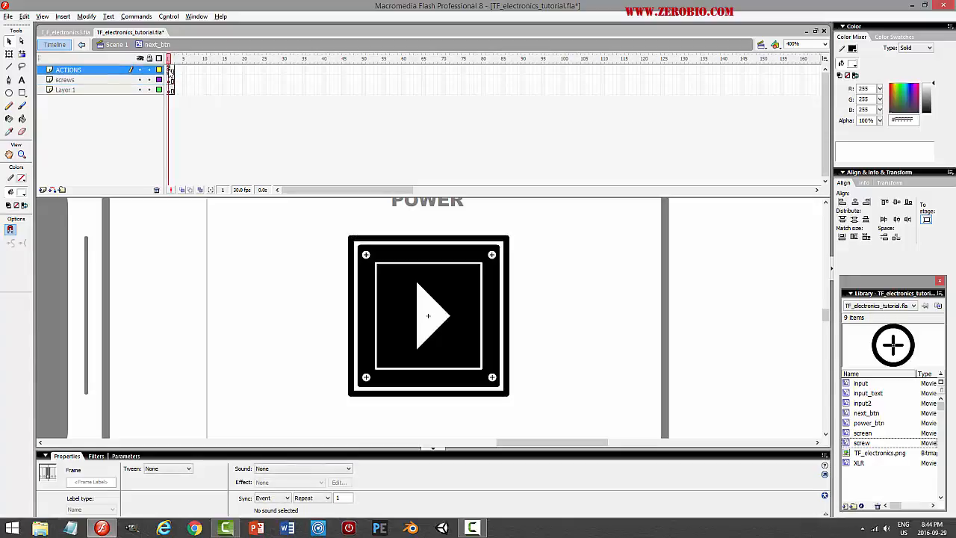
left_click(174, 70)
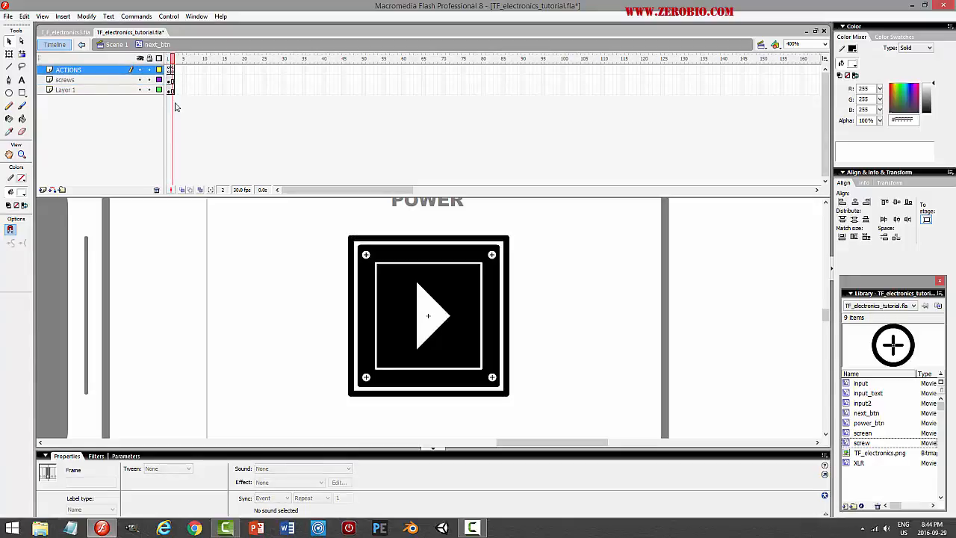
left_click(171, 91)
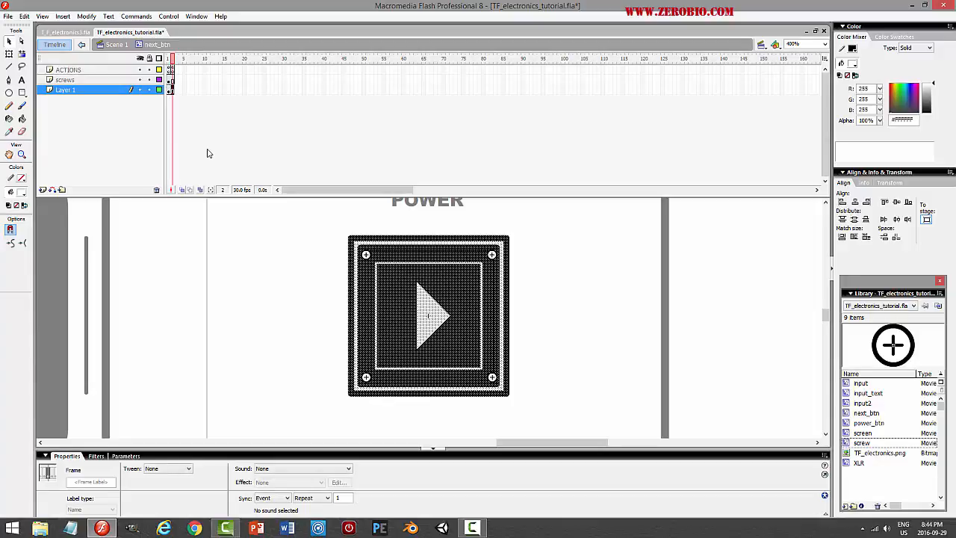
On frame 2 of Layer 1, select the white arrow together with the inner black square and its white outline
left_click(587, 296)
left_click(448, 307)
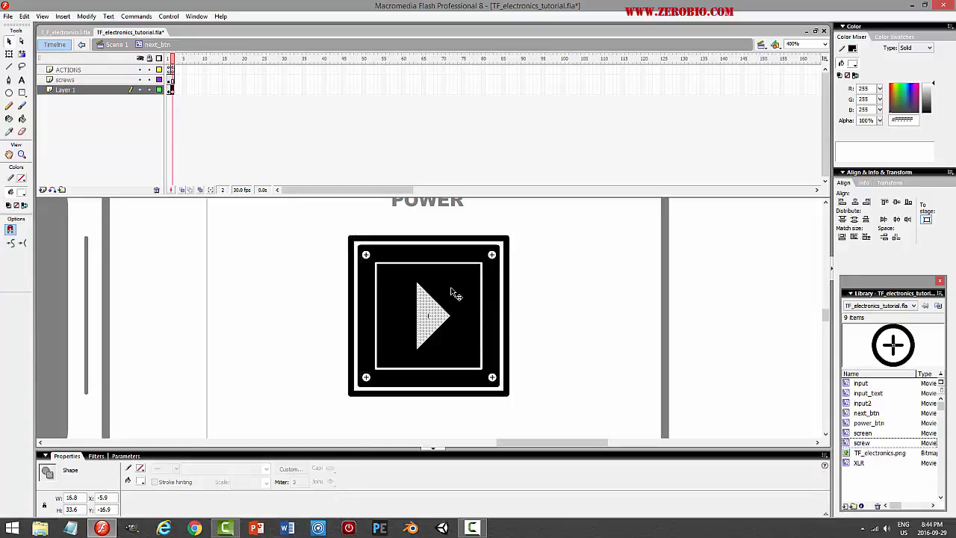
left_click(450, 285, "shift")
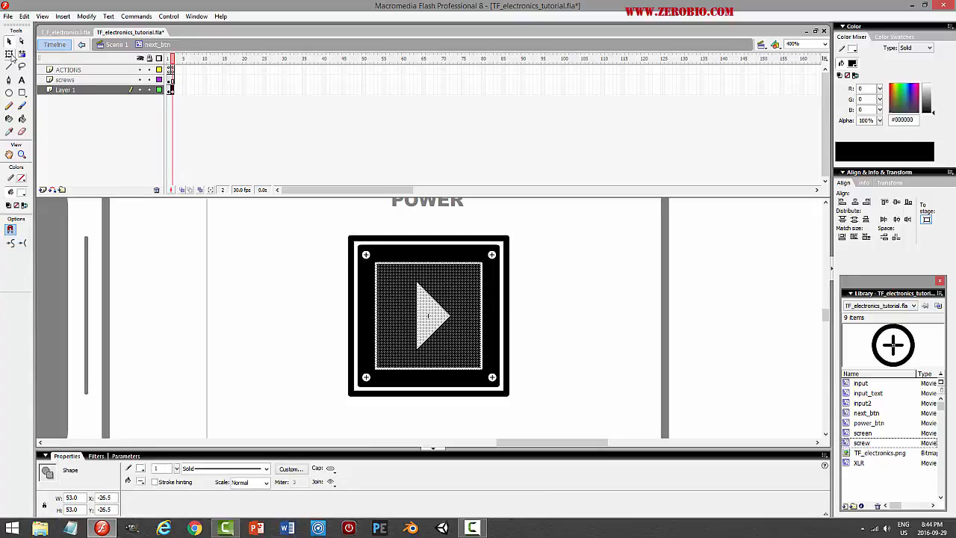
Try scaling the selected arrow and inner square to 85%, and undo the scaling
left_click(86, 15)
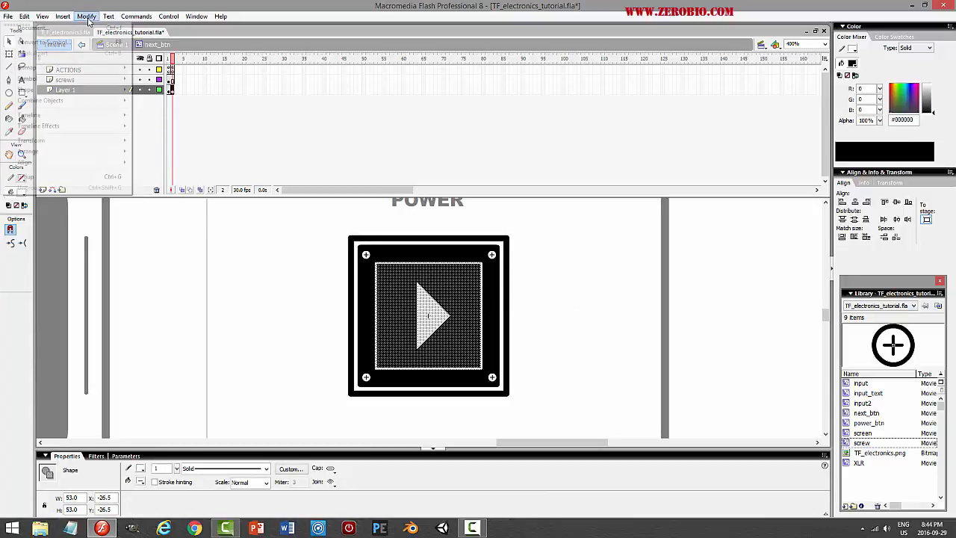
mouse_move(62, 142)
left_click(169, 195)
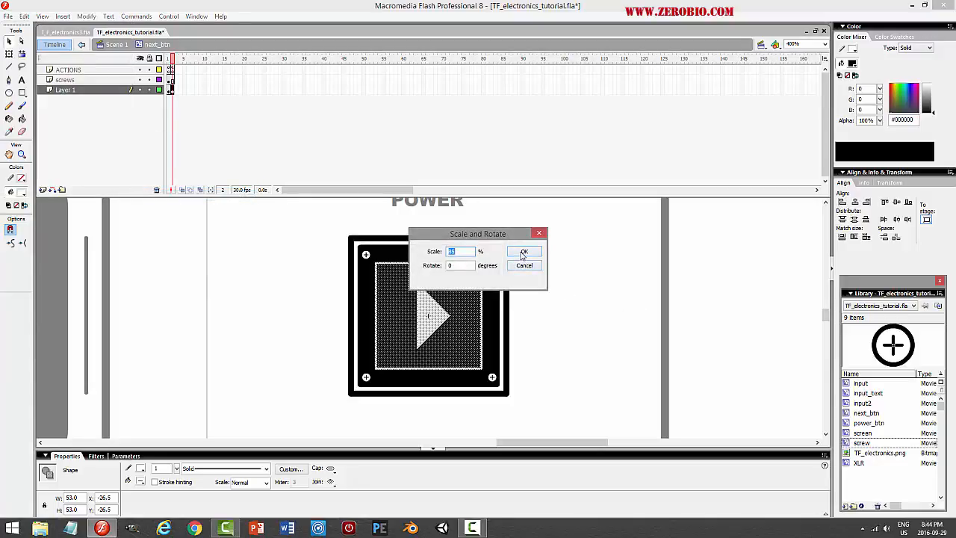
left_click(524, 253)
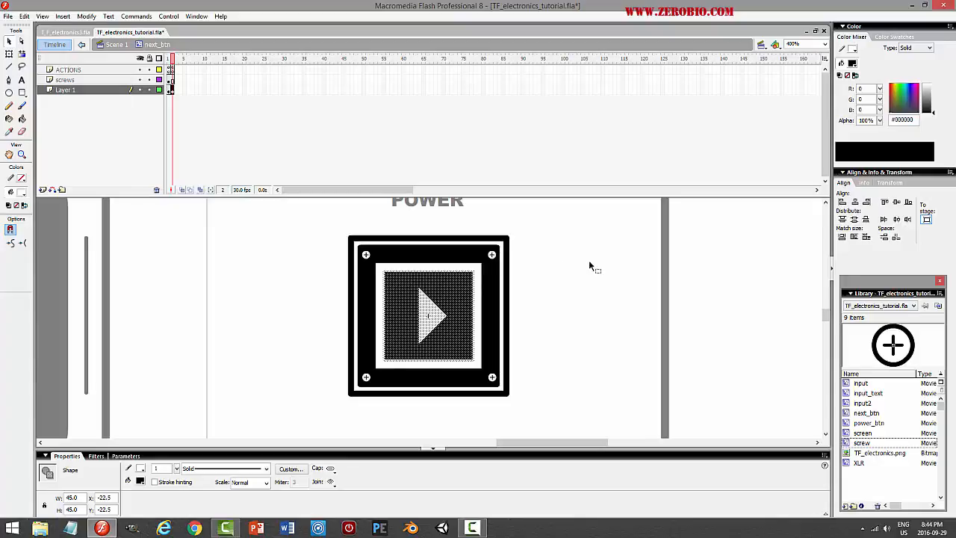
key("ctrl+z")
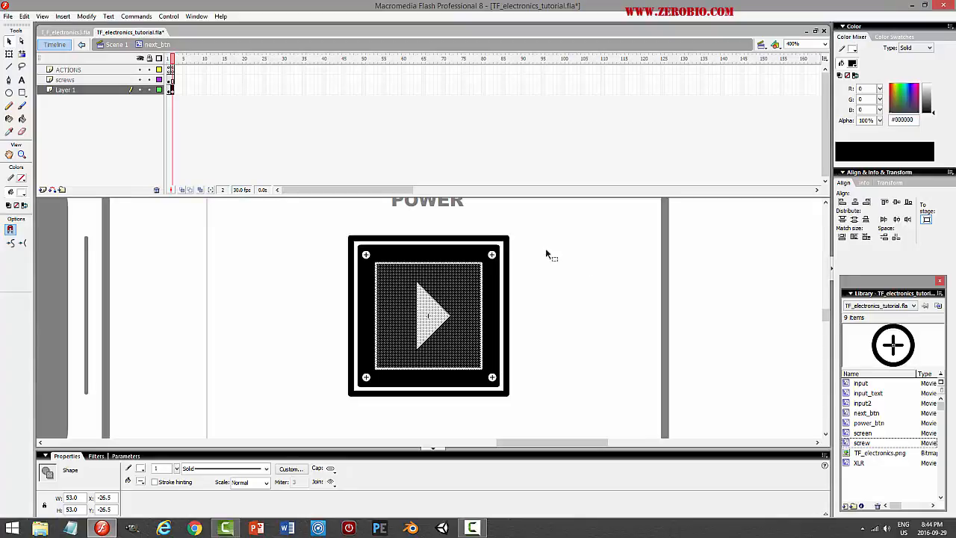
Use Scale and Rotate to shrink the selected arrow and inner square to 47.7 wide and high, and deselect them
left_click(86, 16)
mouse_move(60, 140)
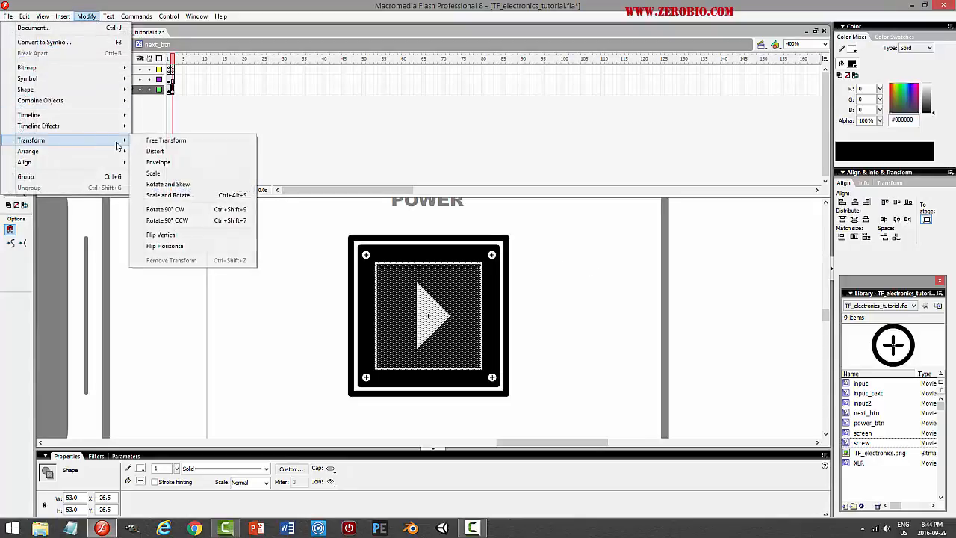
left_click(172, 195)
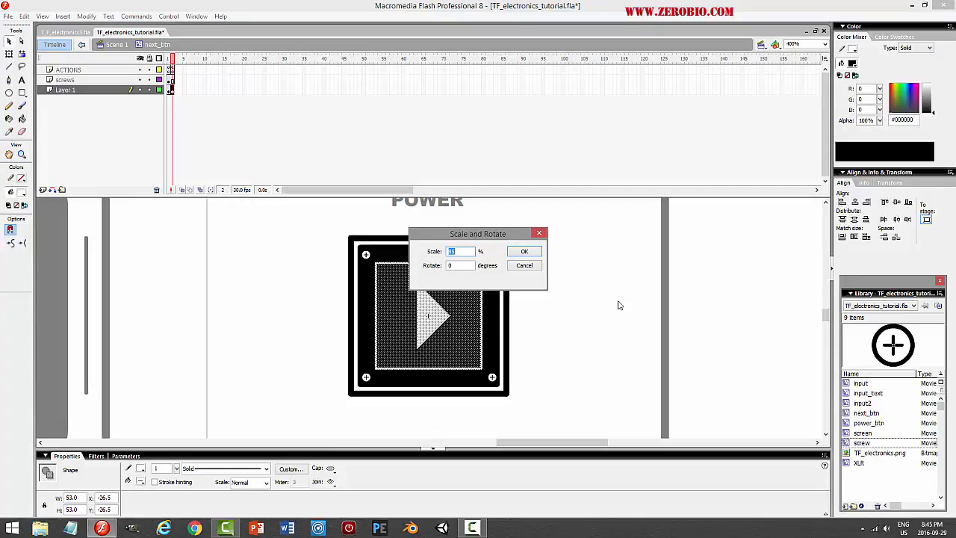
key("Return")
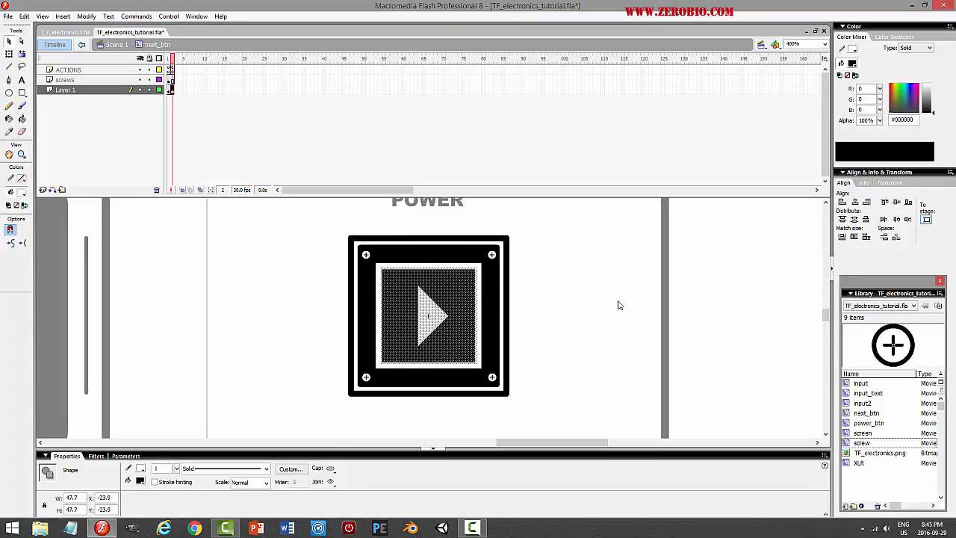
left_click(590, 319)
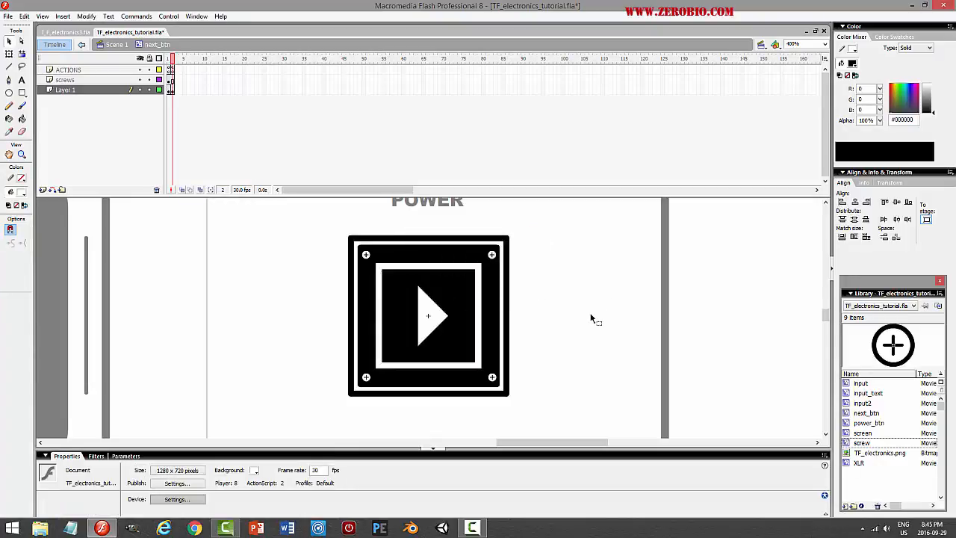
left_click(407, 269)
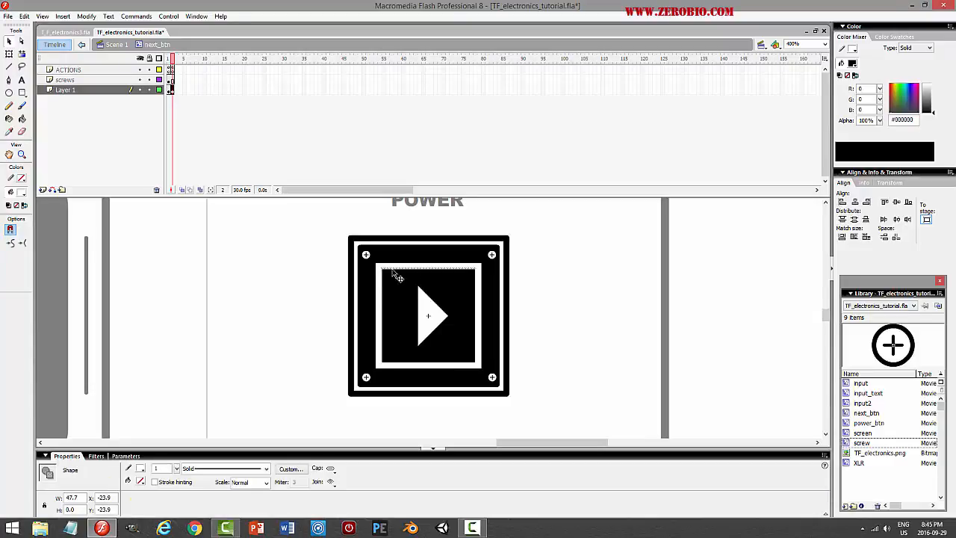
left_click(608, 292)
Fill the white gap around the shrunken inner square with black using the Paint Bucket tool
left_click(23, 119)
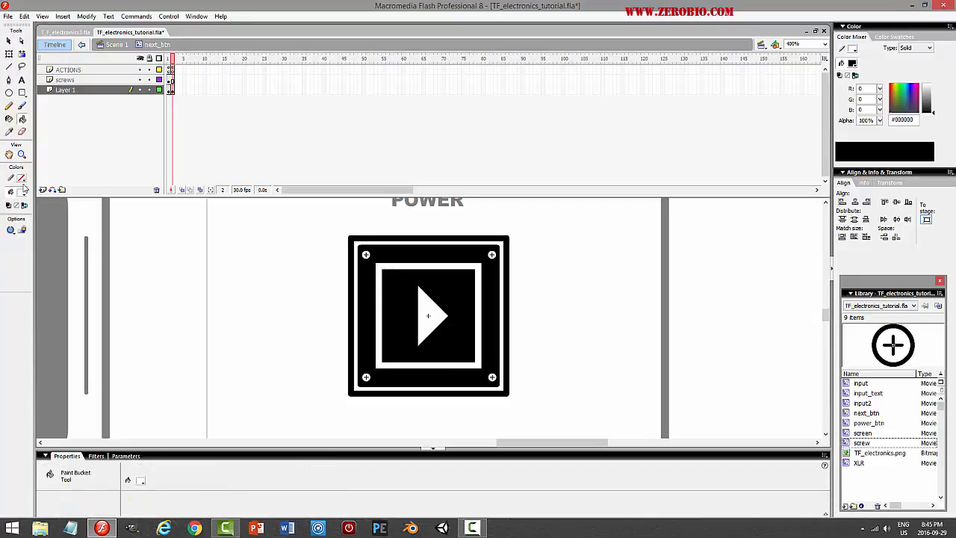
left_click(22, 192)
left_click(20, 221)
left_click(380, 261)
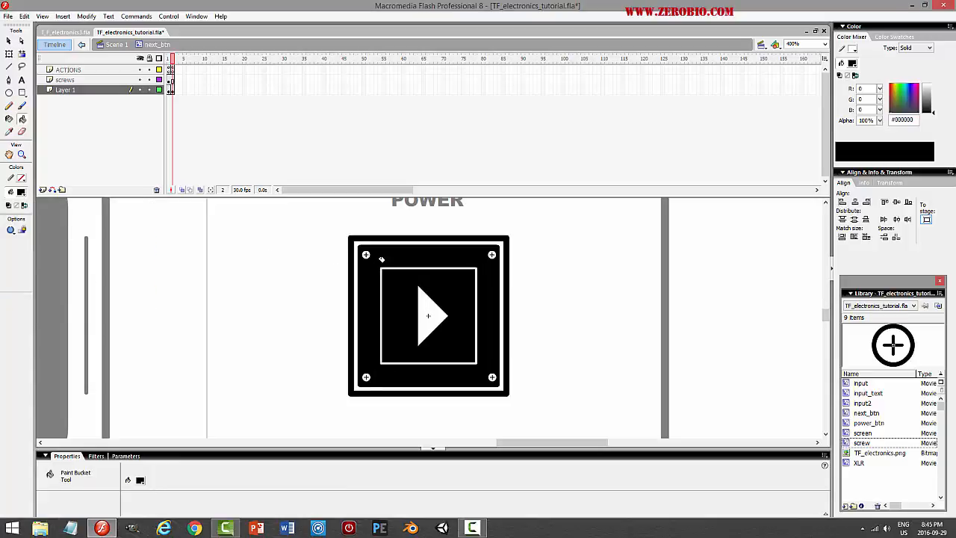
Compare the button artwork on frames 1 and 2 of the next_btn timeline
left_click(171, 89)
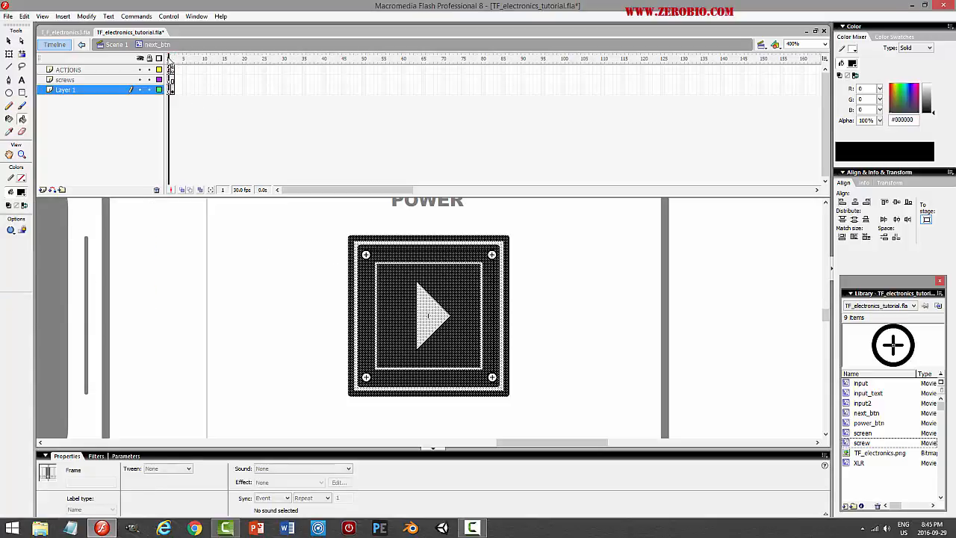
key("v")
left_click(203, 237)
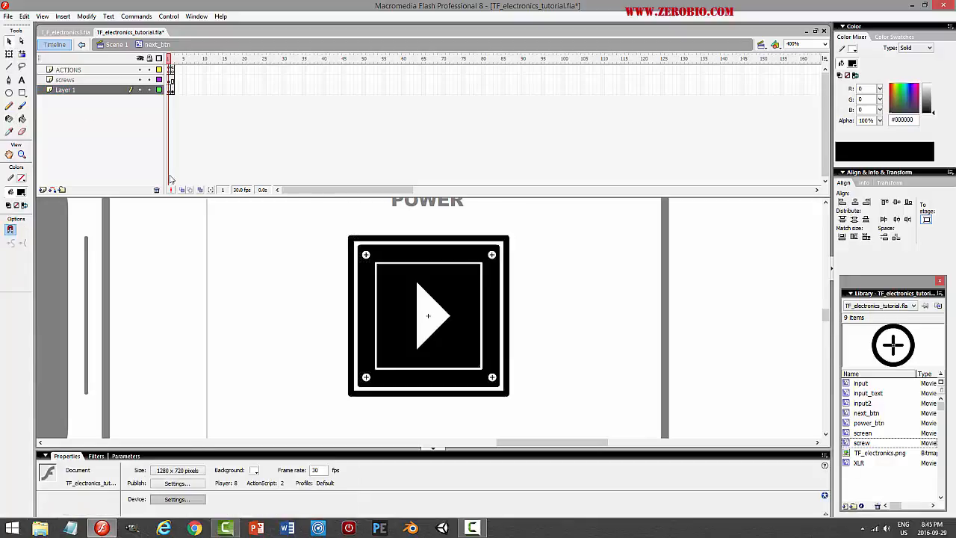
left_click_drag(170, 62, 169, 64)
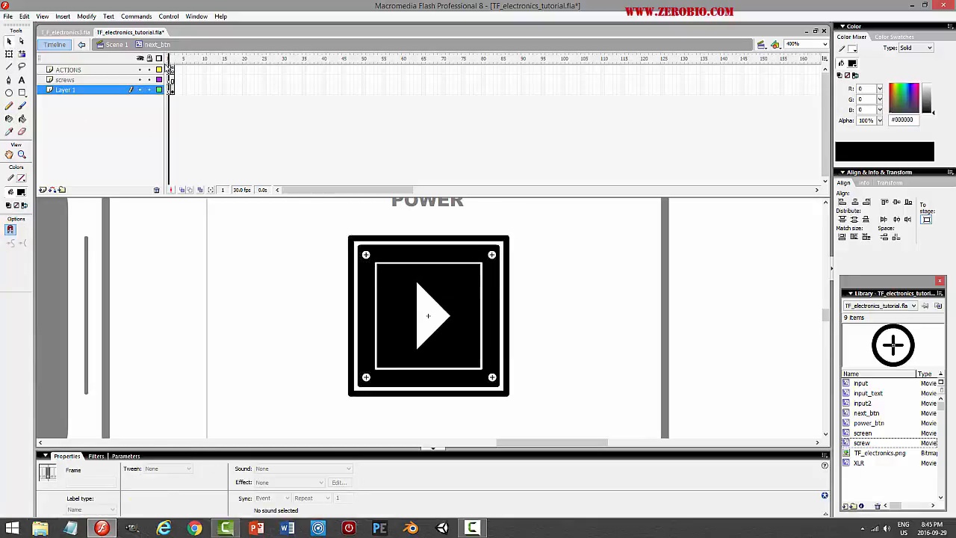
Return to Scene 1, check the next_btn instance, and save the document
left_click(116, 44)
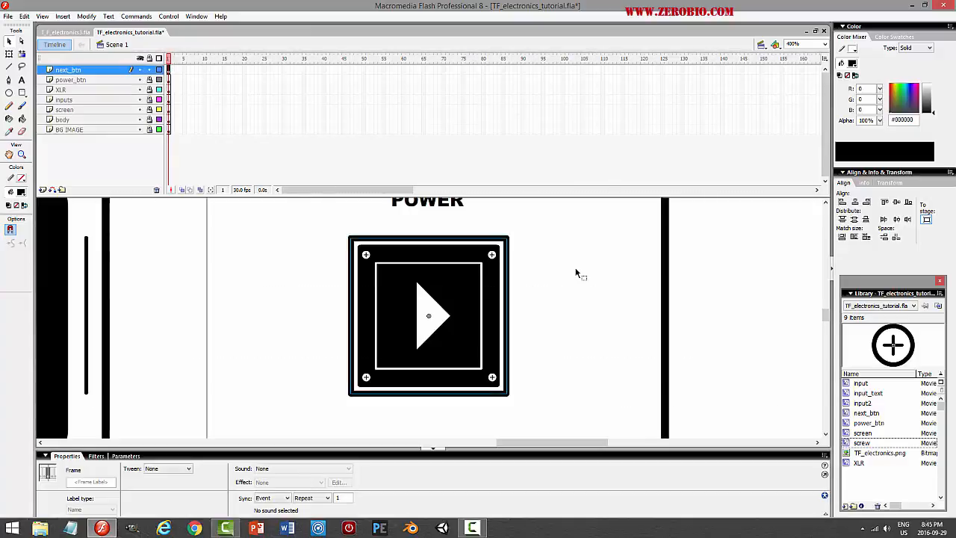
left_click(503, 315)
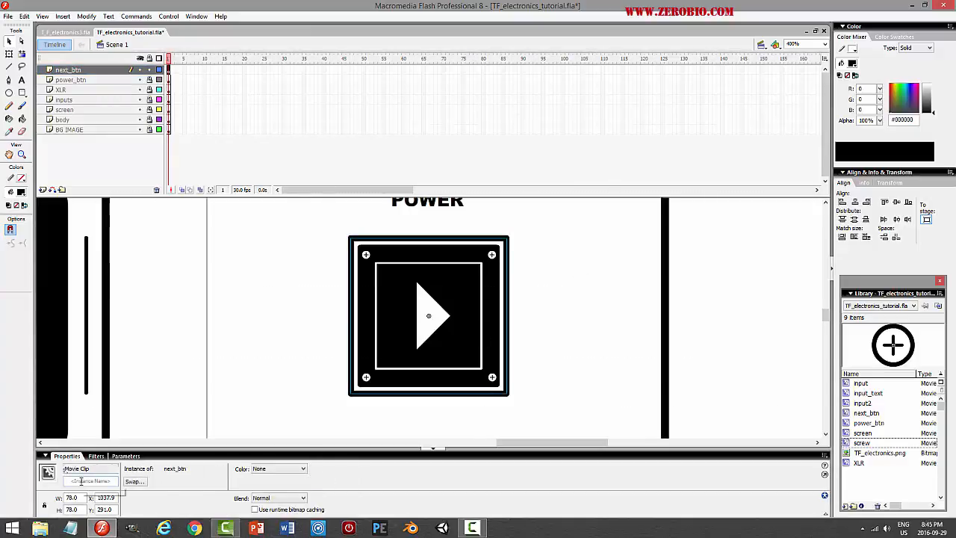
left_click(565, 337)
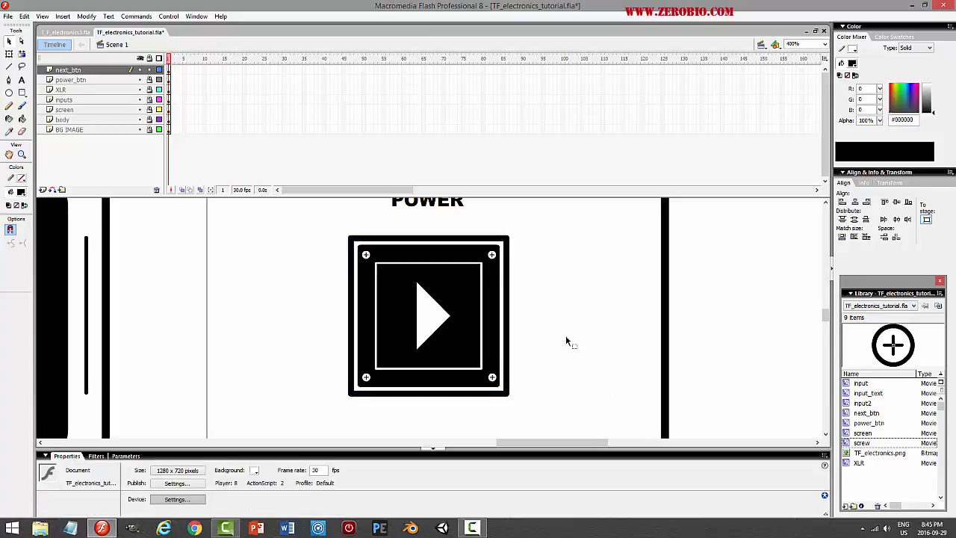
key("ctrl+s")
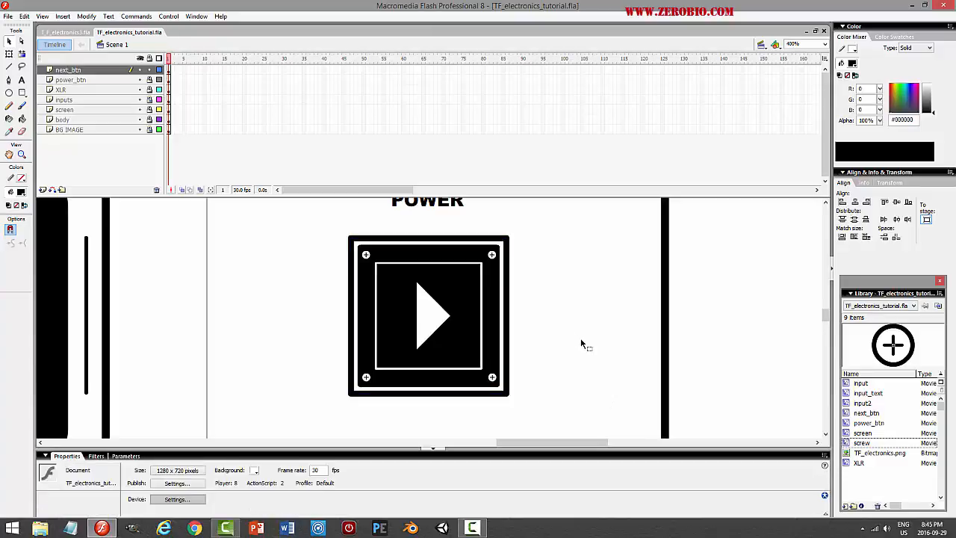
Attach an on(press) script to the next_btn instance that runs this.gotoAndStop(2);
left_click(450, 324)
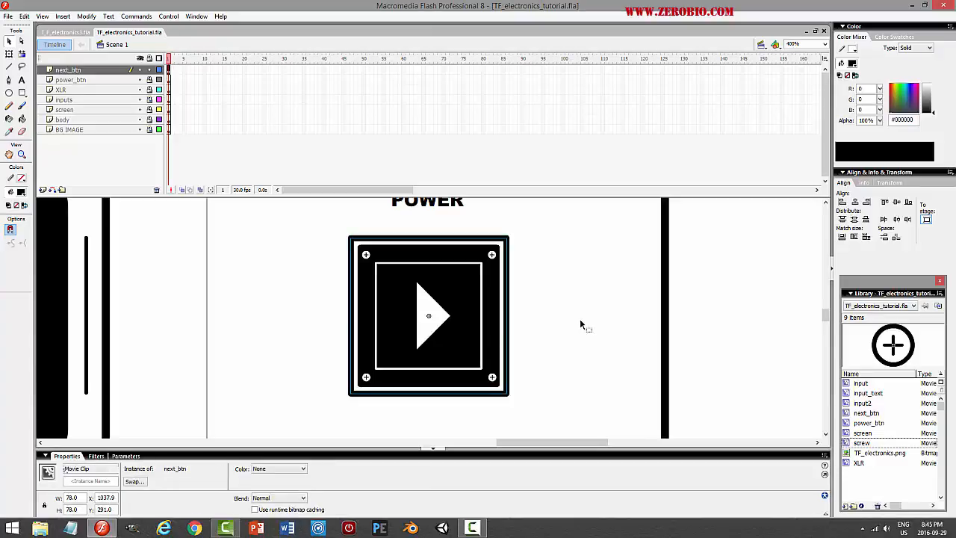
key("F9")
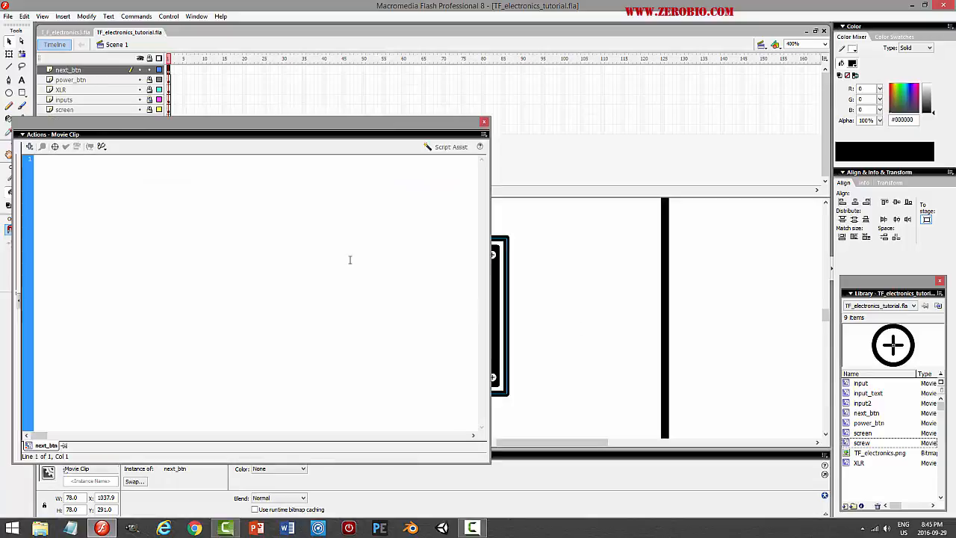
type("on")
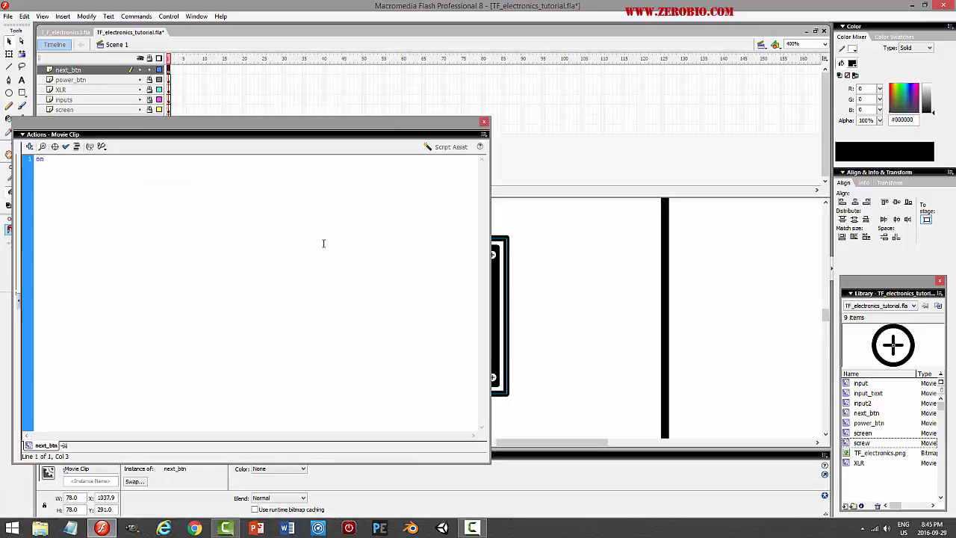
type("(press){ \t")
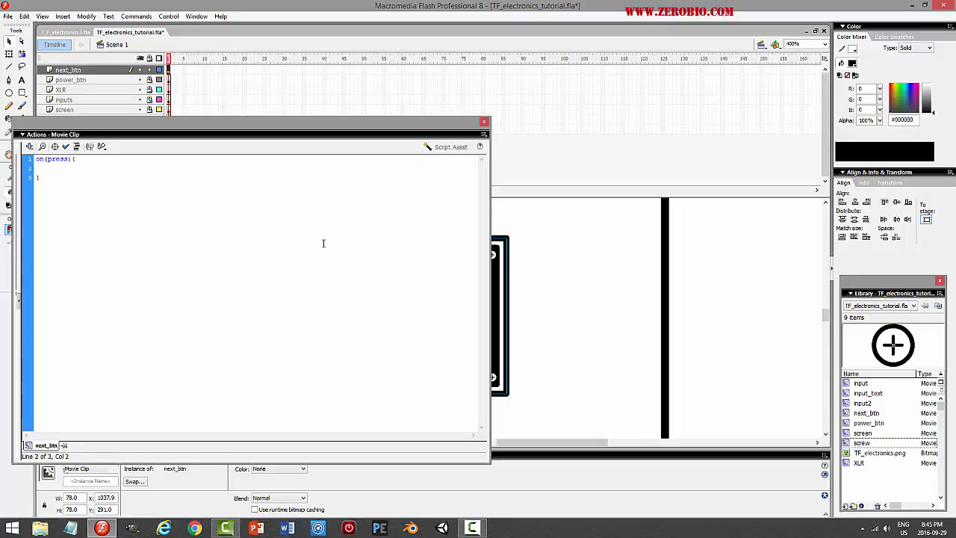
type("this.")
type("gotoAndStop(2); } o")
Add an on(release) handler that runs this.gotoAndStop(1); to the next_btn script, and check the syntax
type("n(")
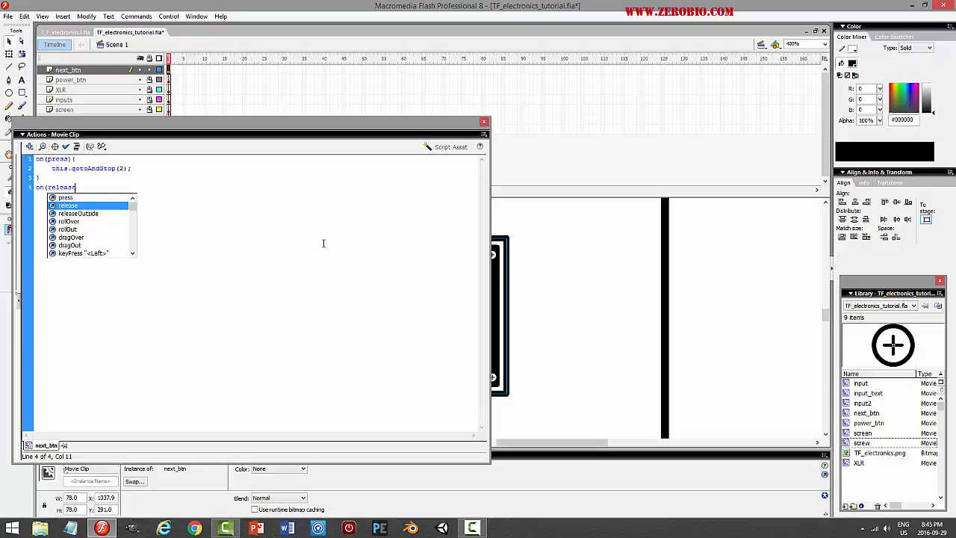
type("release")
key("Escape")
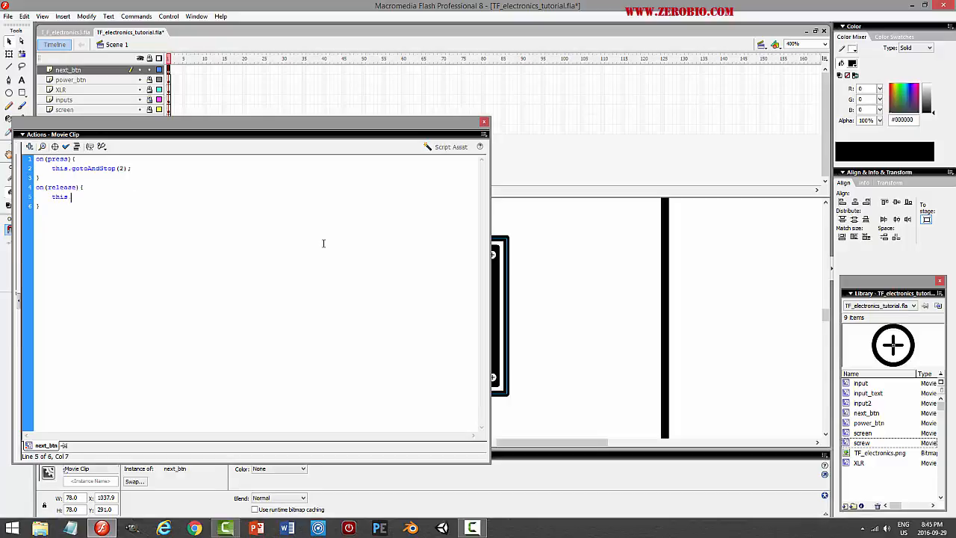
type("dStop(1);")
left_click(66, 147)
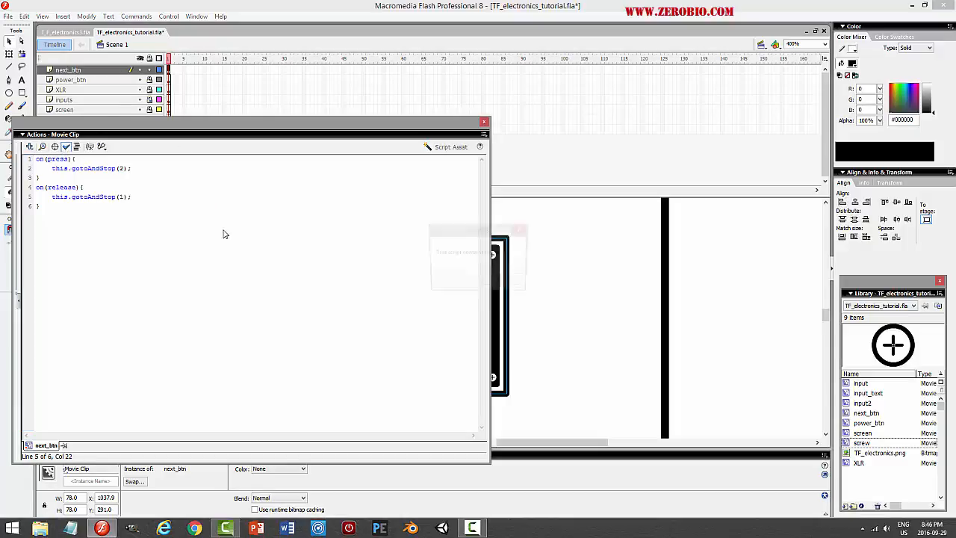
Save the document, test the next button's press behaviour in the movie preview, and close the preview and script editor
key("Return")
key("ctrl+s")
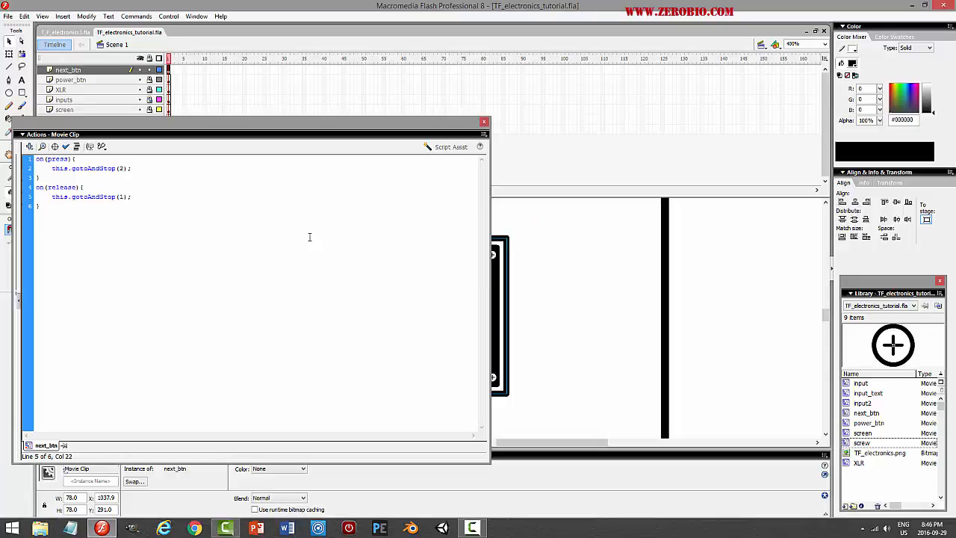
key("ctrl+Return")
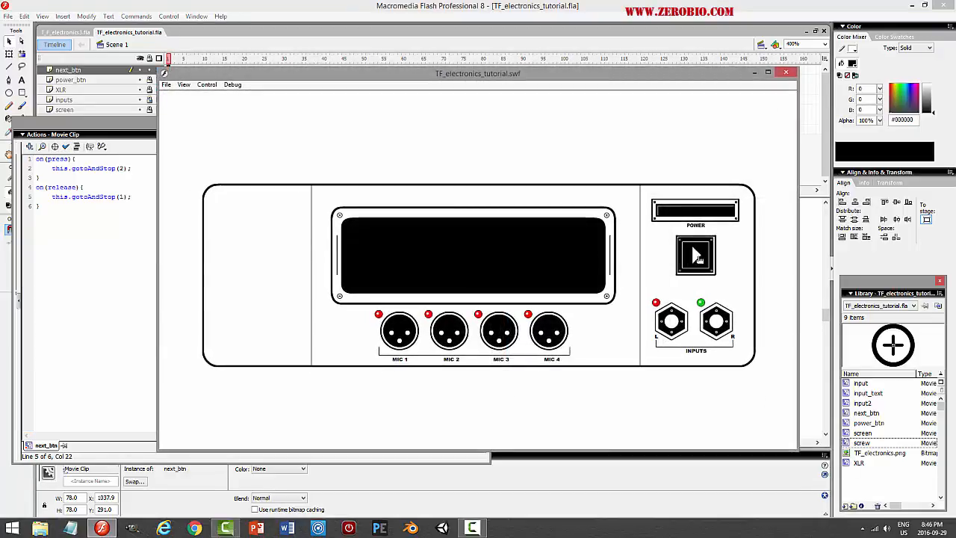
left_click(699, 258)
left_click(785, 72)
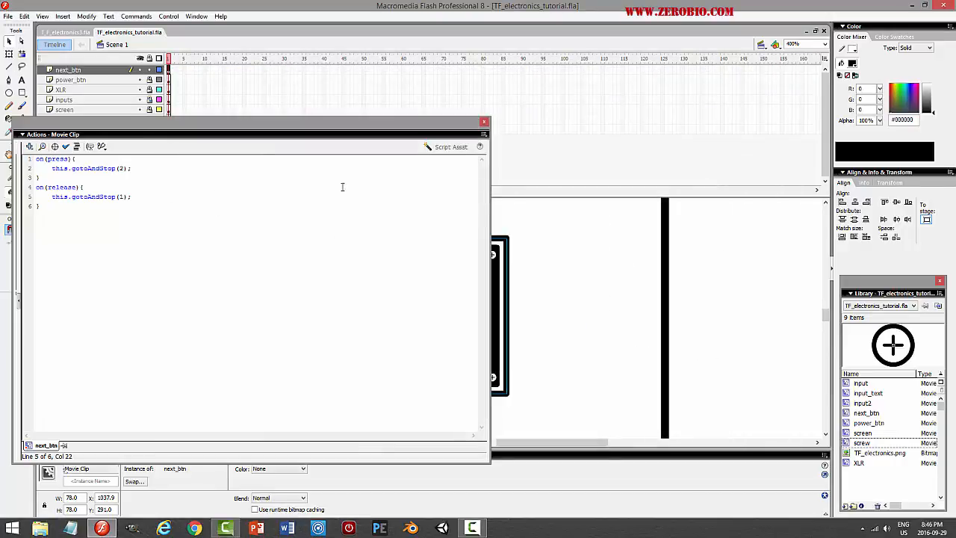
left_click(484, 122)
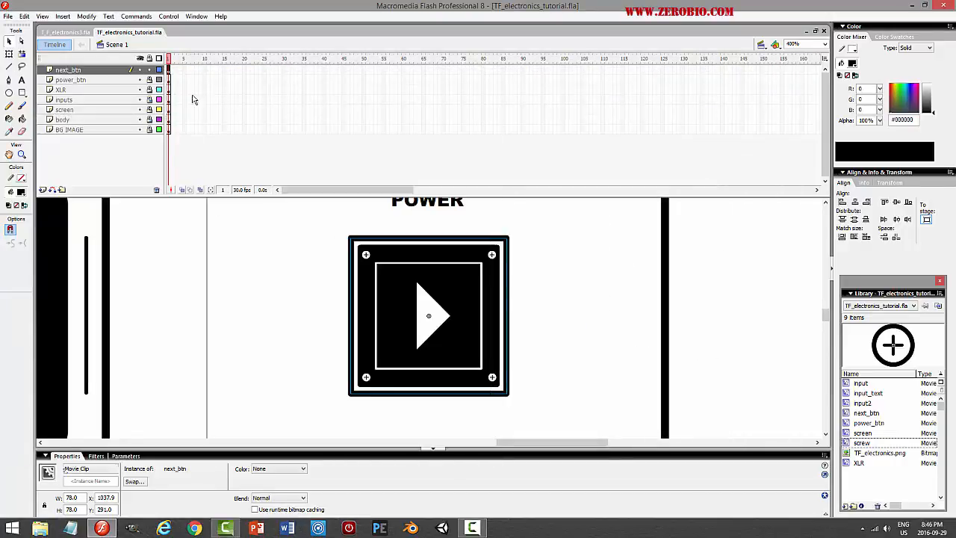
Move the next_btn instance slightly down below the POWER label and scale it down to about 70 px wide
left_click(825, 45)
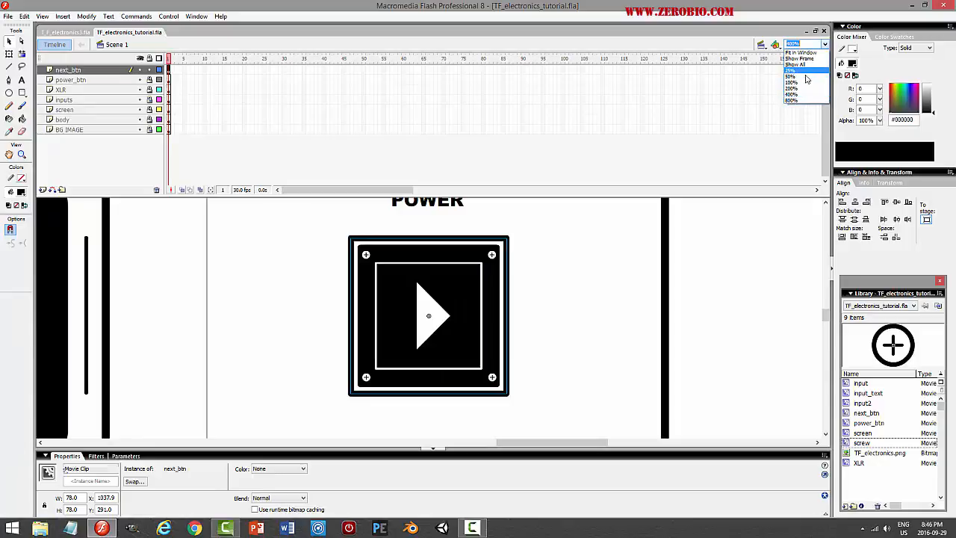
left_click(801, 84)
left_click_drag(436, 321, 438, 327)
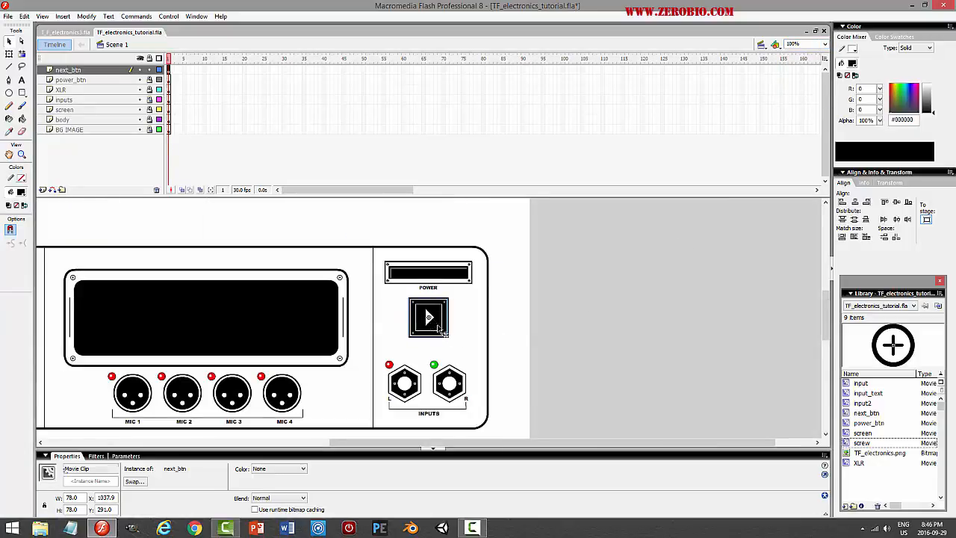
left_click(86, 16)
mouse_move(74, 140)
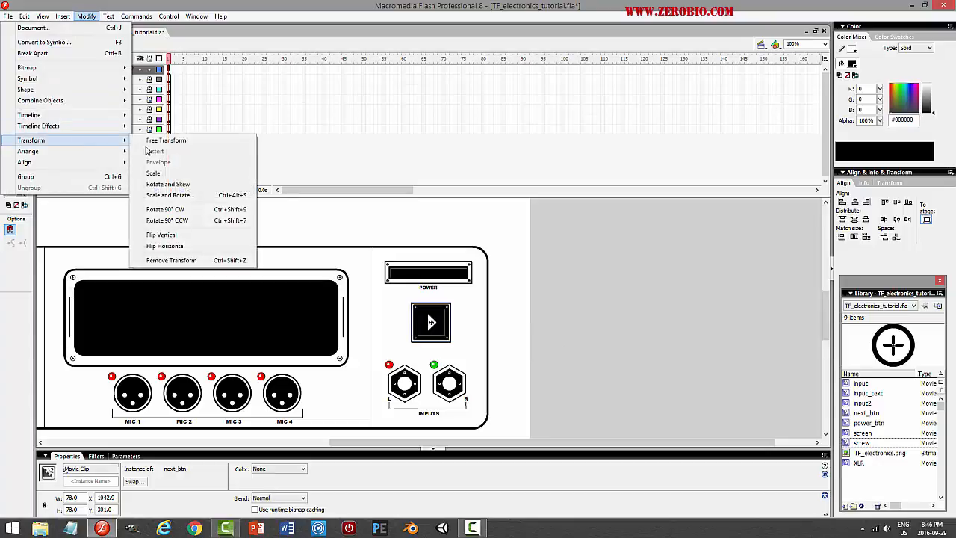
left_click(181, 196)
left_click(523, 253)
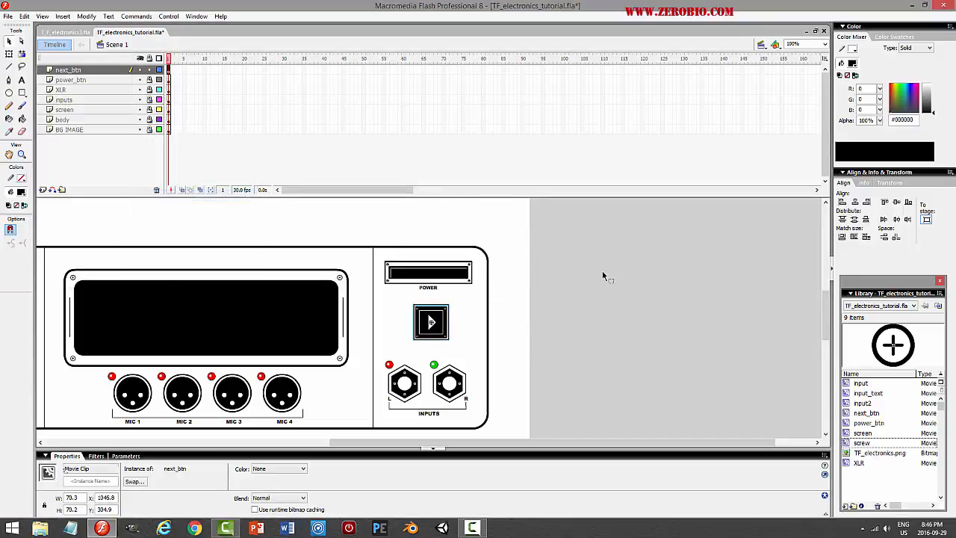
Test the movie to check the resized next button, and close the preview
left_click(609, 277)
key("ctrl+Return")
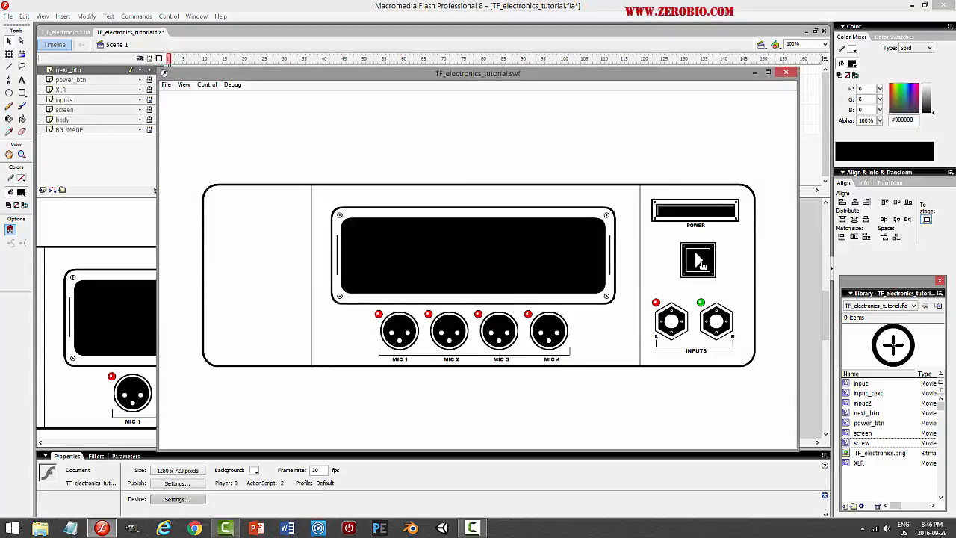
left_click(786, 72)
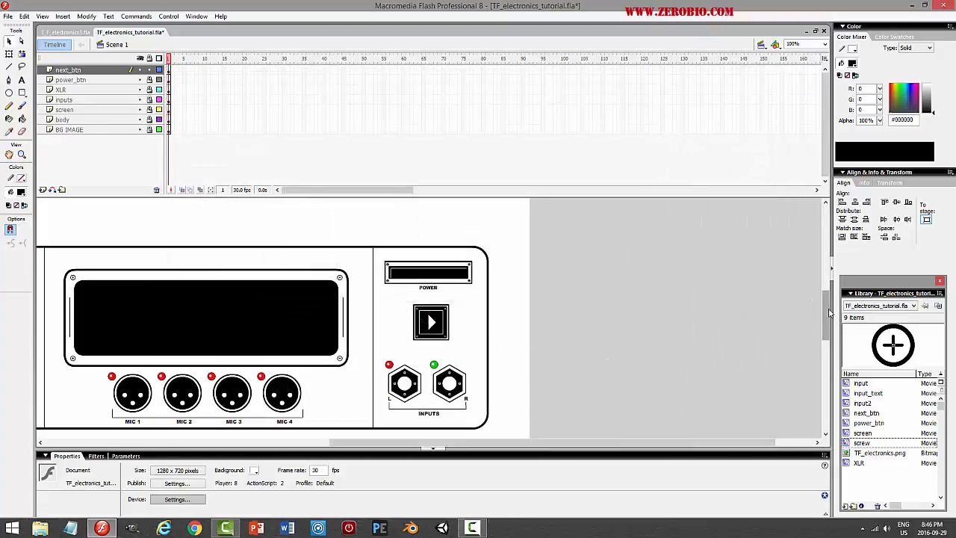
Open the next_btn clip for editing, lock its artwork layer Layer 1, and rename that layer as btn
mouse_move(826, 317)
left_mouse_down()
mouse_move(829, 253)
mouse_move(831, 323)
left_mouse_up()
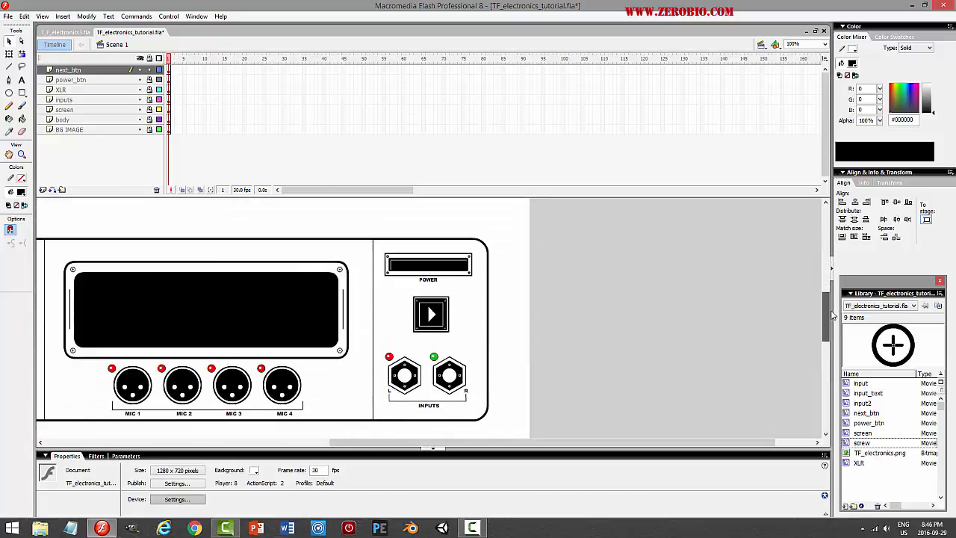
left_click(431, 314)
double_click(432, 314)
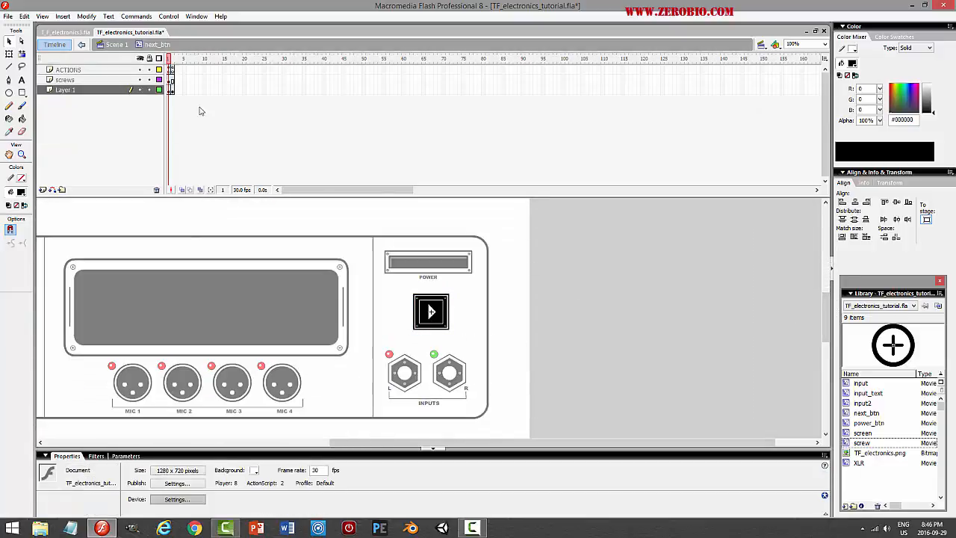
left_click(153, 93)
double_click(90, 90)
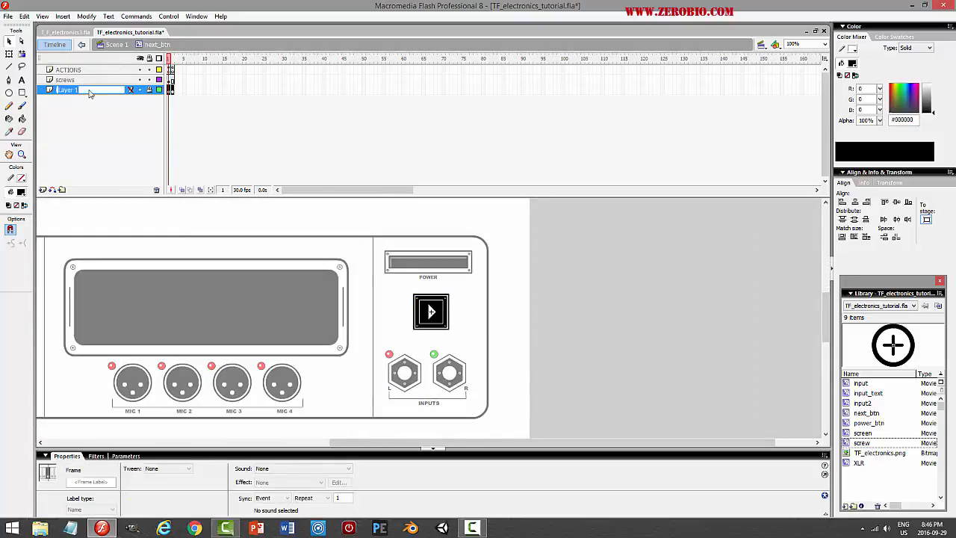
type("btn")
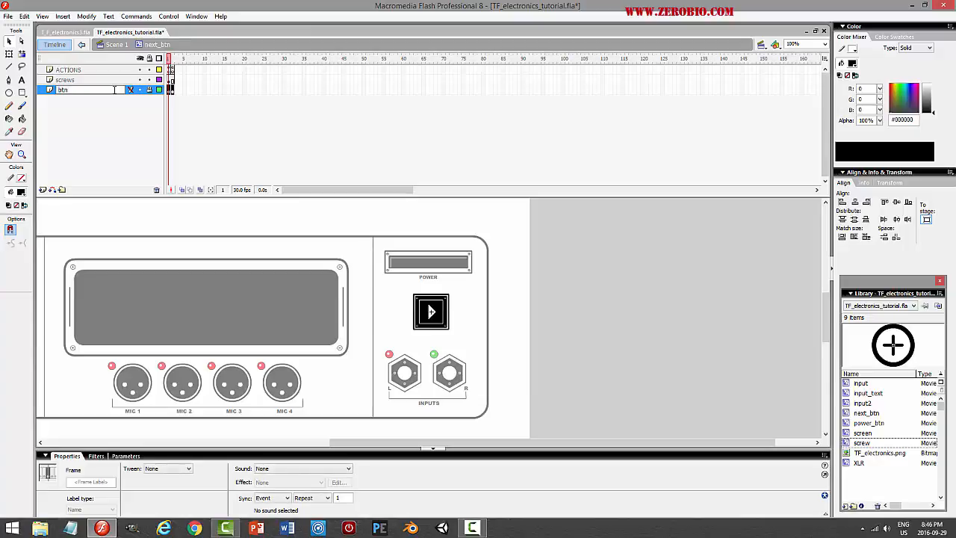
key("Return")
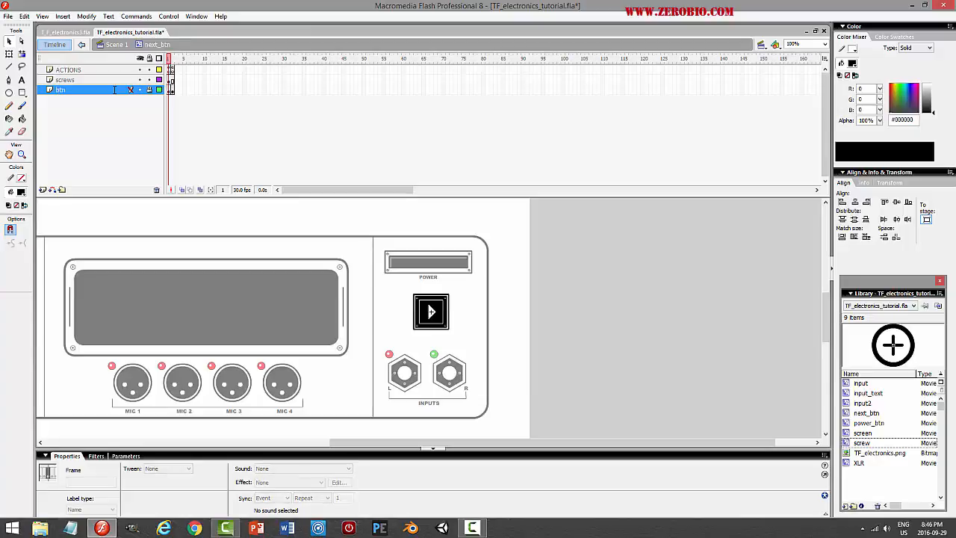
Add a layer above btn and place a NEXT text label under the button, centred horizontally on it
left_click(42, 189)
left_click(21, 80)
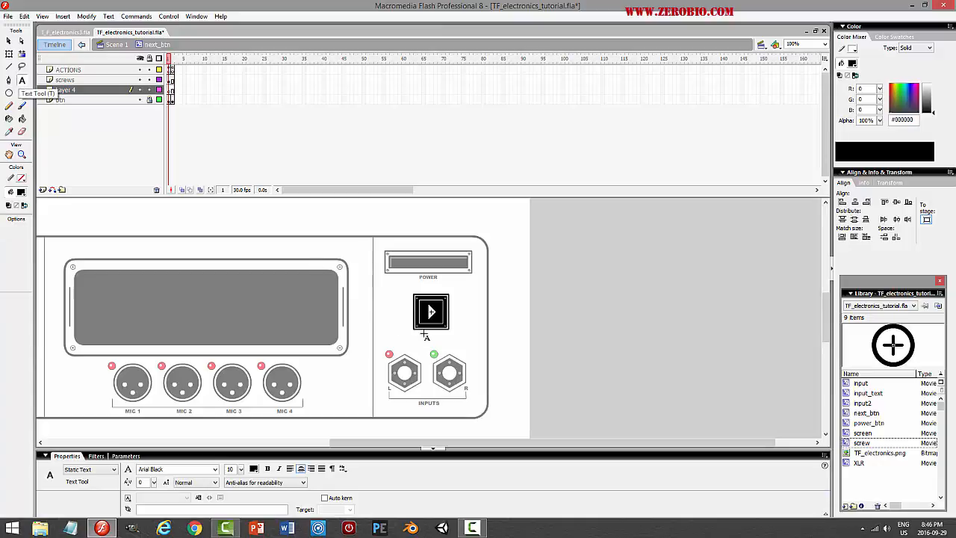
left_click_drag(449, 344, 459, 343)
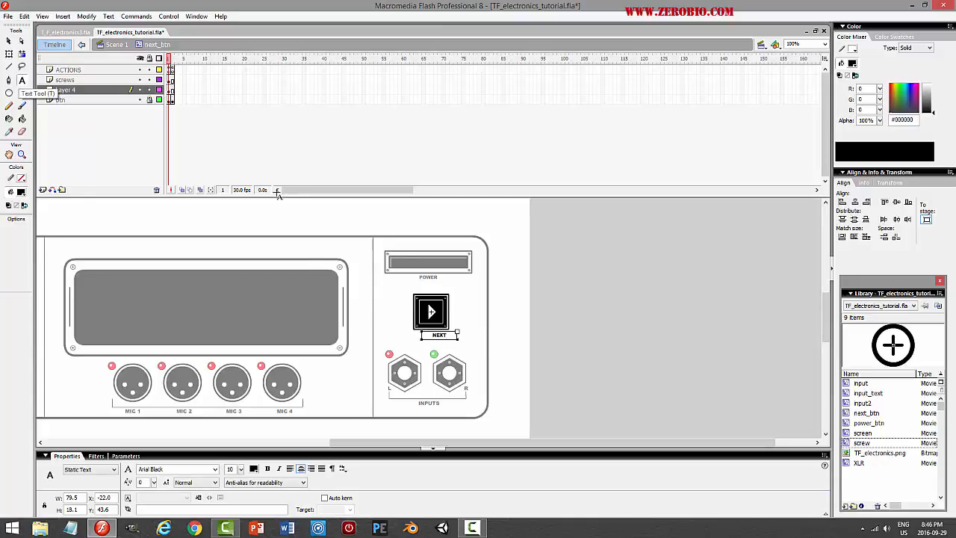
left_click(9, 41)
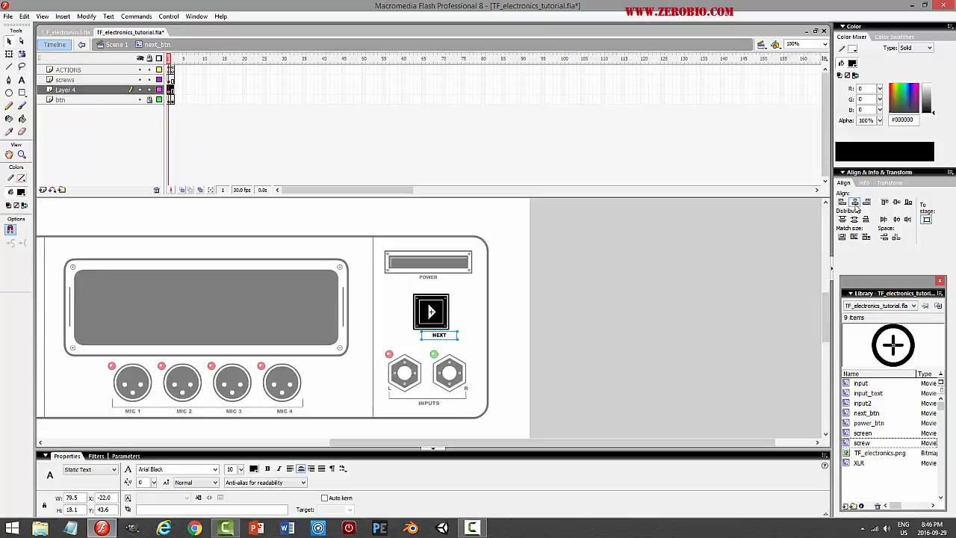
left_click(618, 338)
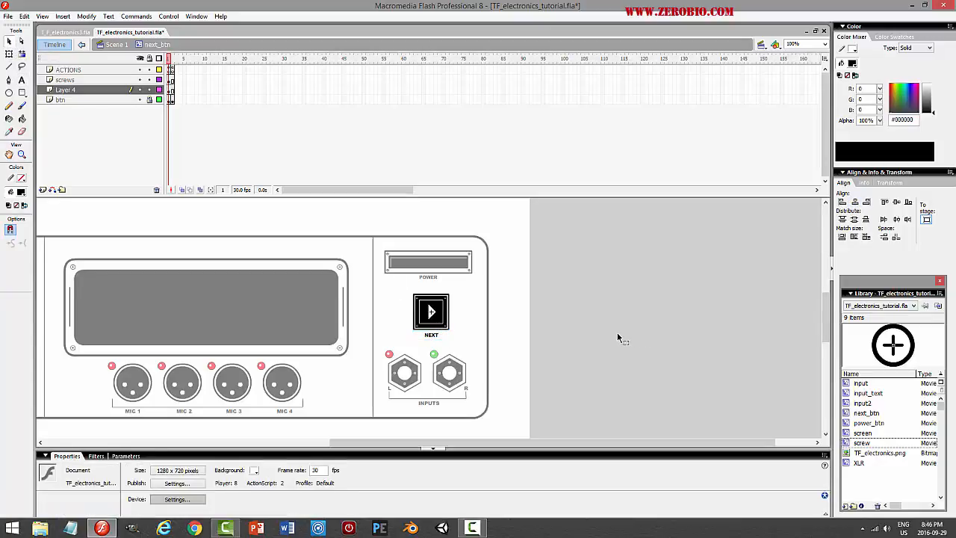
Rename the new label layer in next_btn as text
double_click(84, 90)
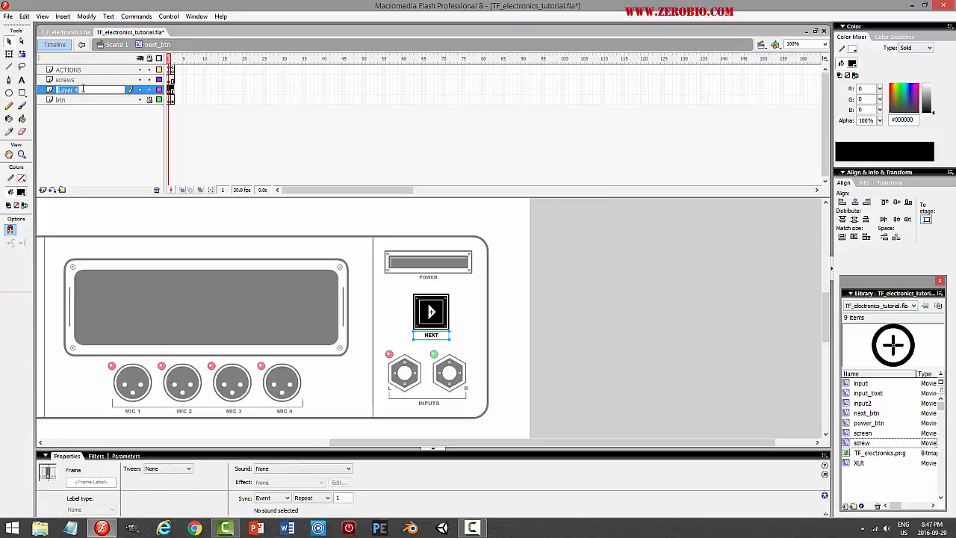
type("text")
key("Return")
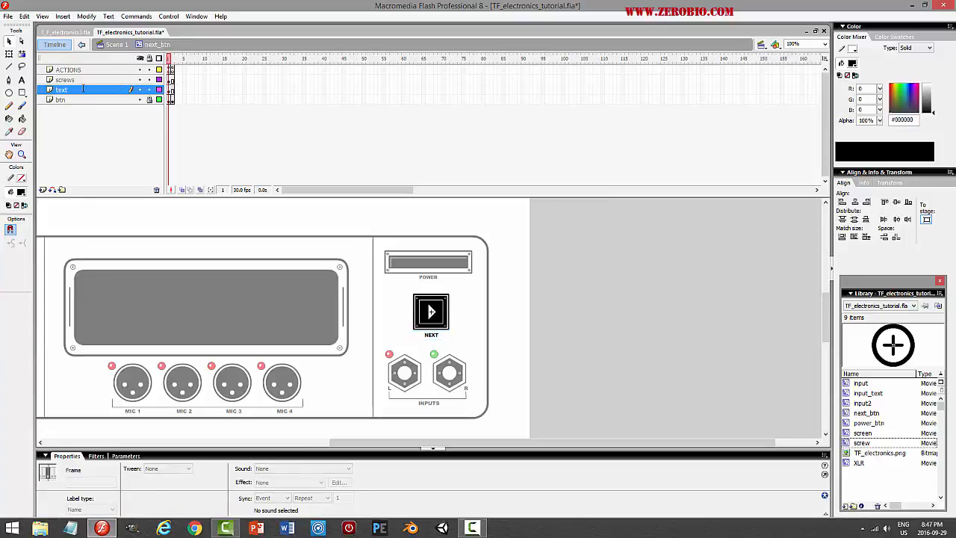
Save the document and test the movie to check the NEXT label, closing the preview when done
key("ctrl+s")
key("ctrl+Return")
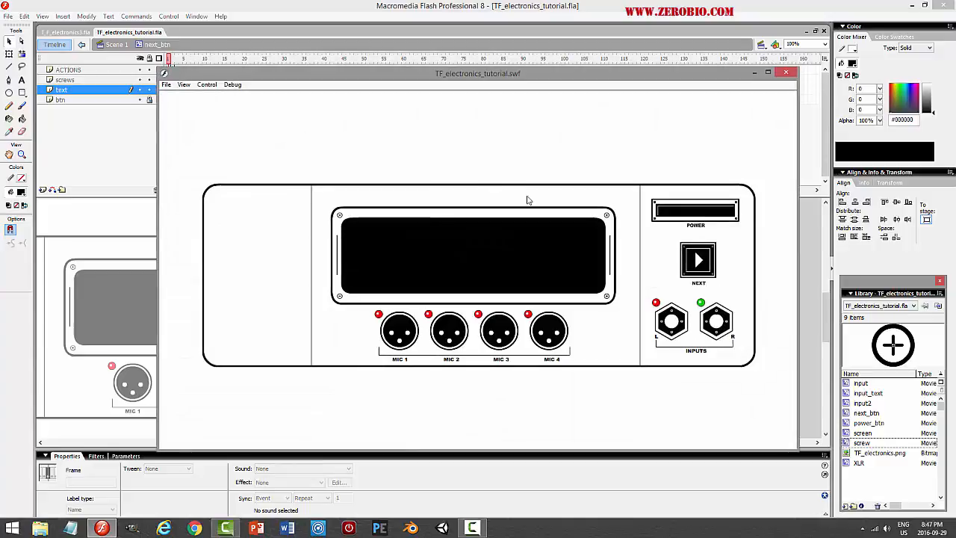
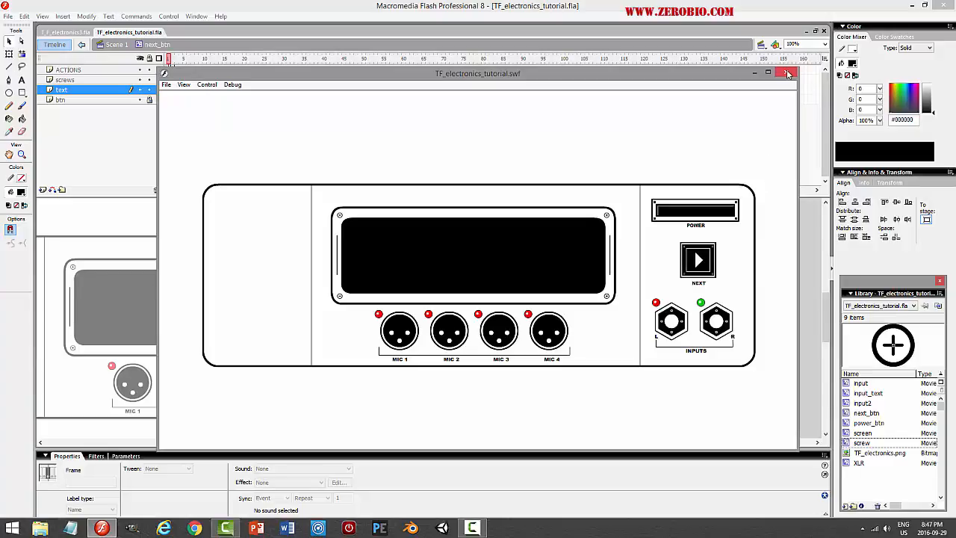
left_click(788, 73)
left_click(687, 303)
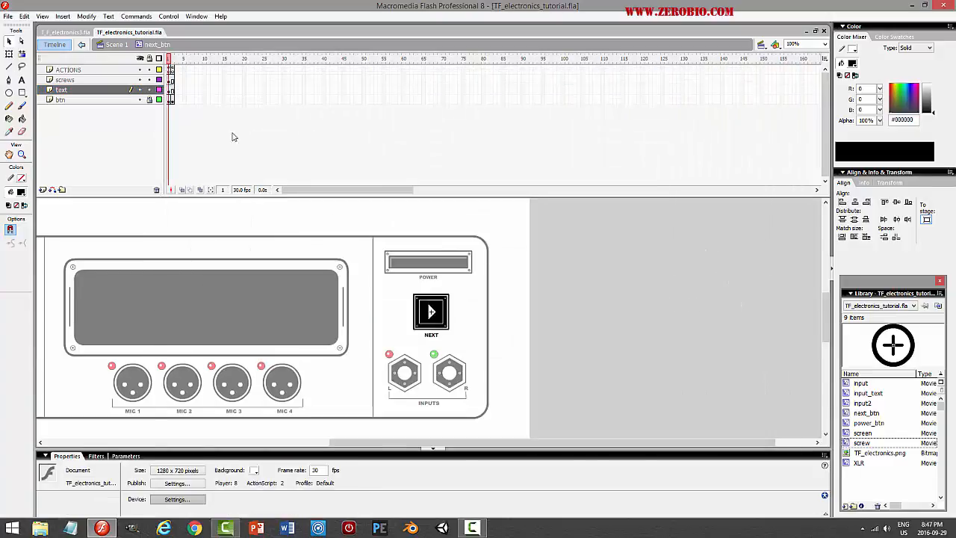
Lock the layers inside next_btn, return to Scene 1, save the document, and lock the next_btn layer
left_click(116, 44)
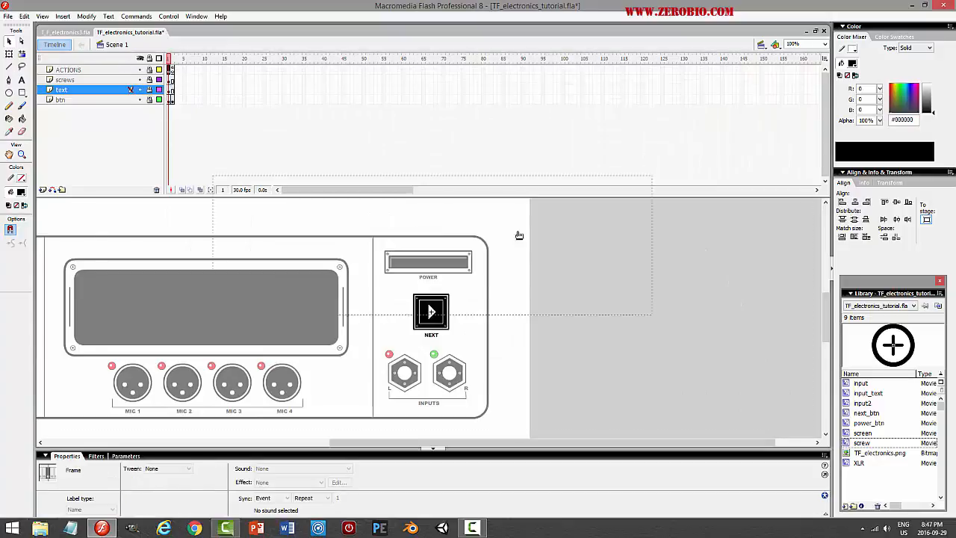
key("ctrl+s")
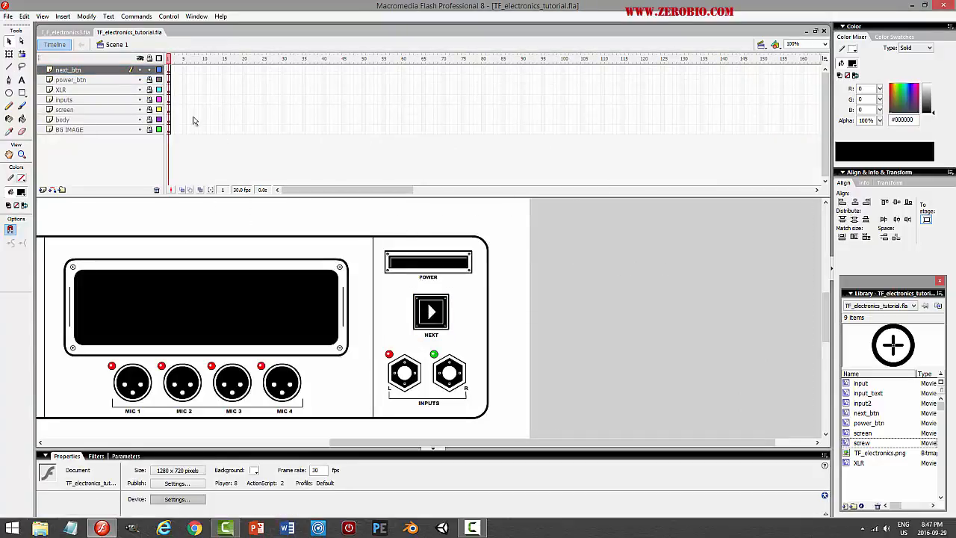
left_click(150, 70)
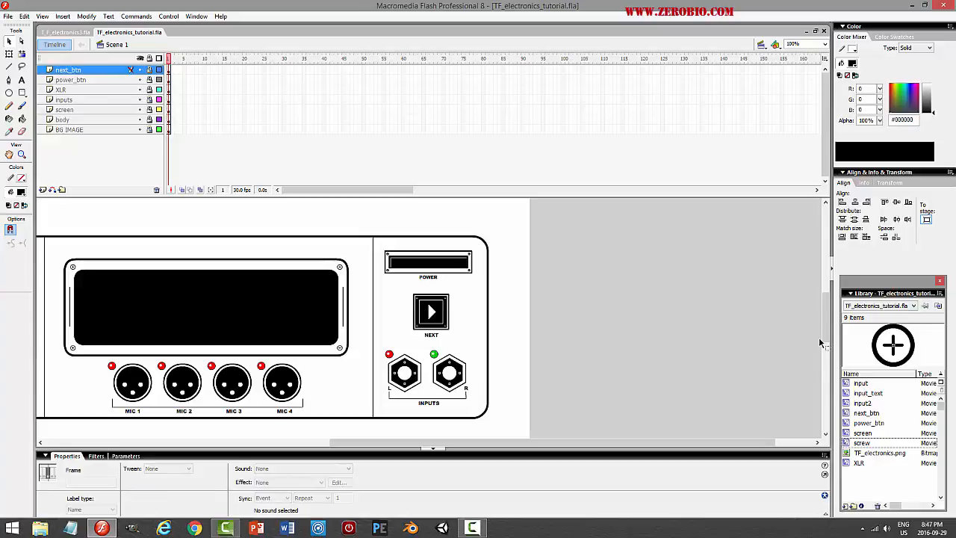
Change the document background from white to a medium grey after trying a darker grey
left_click_drag(835, 329, 713, 324)
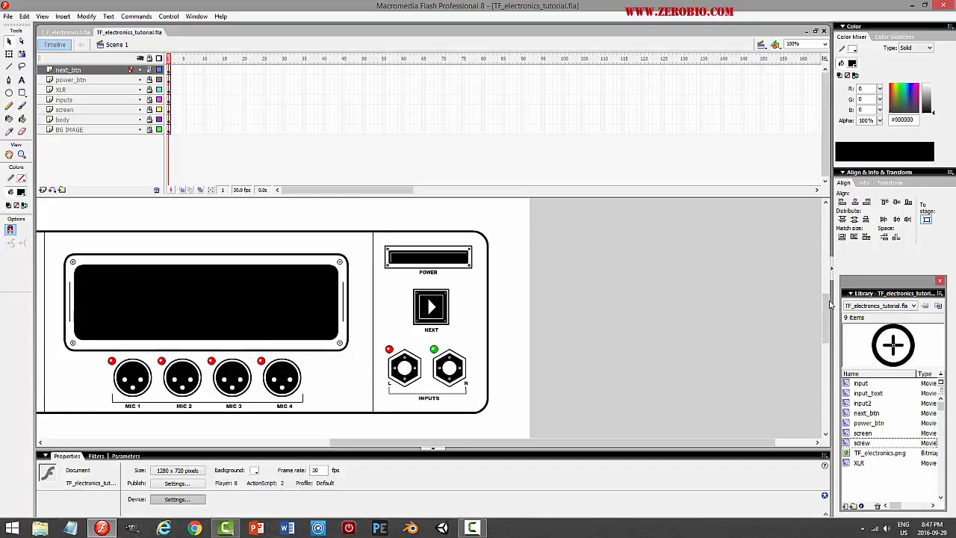
left_click(256, 471)
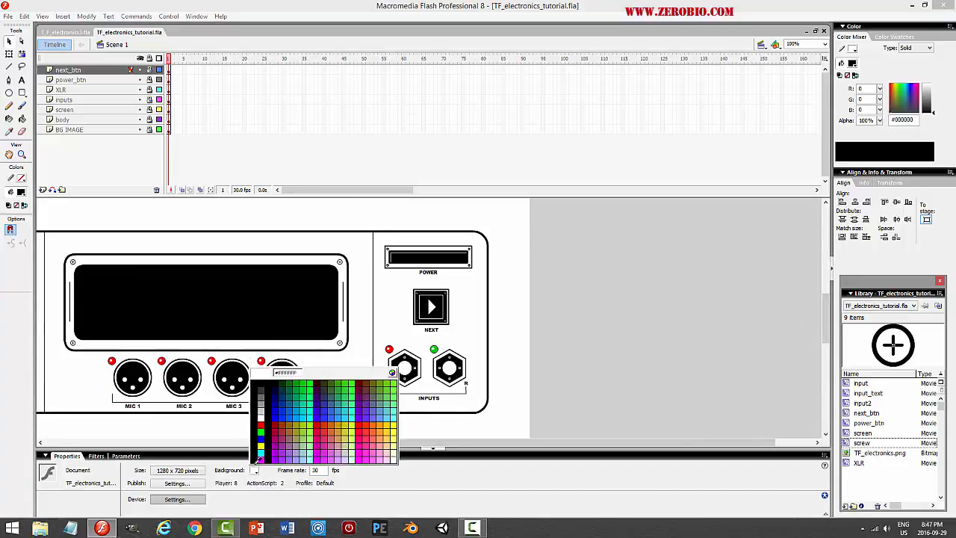
left_click(264, 391)
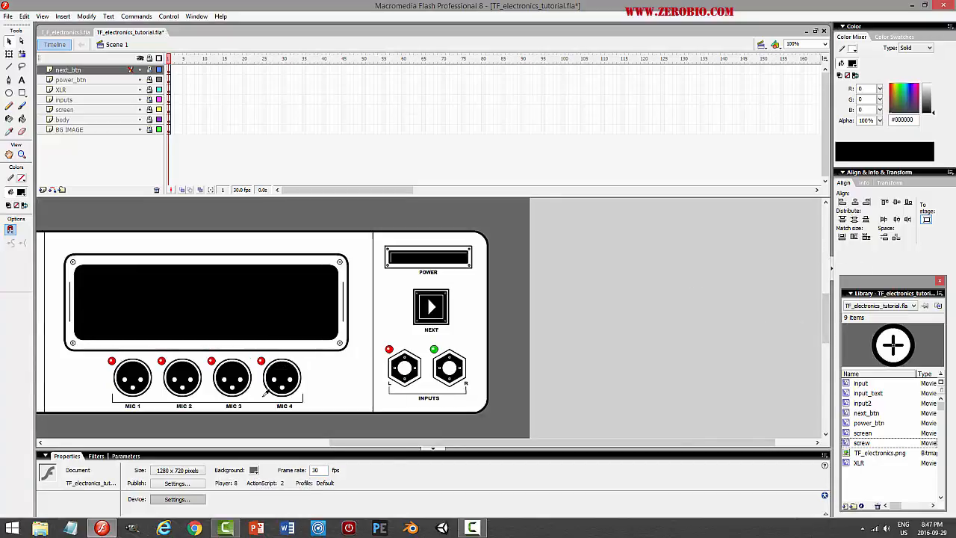
left_click(256, 471)
left_click(262, 402)
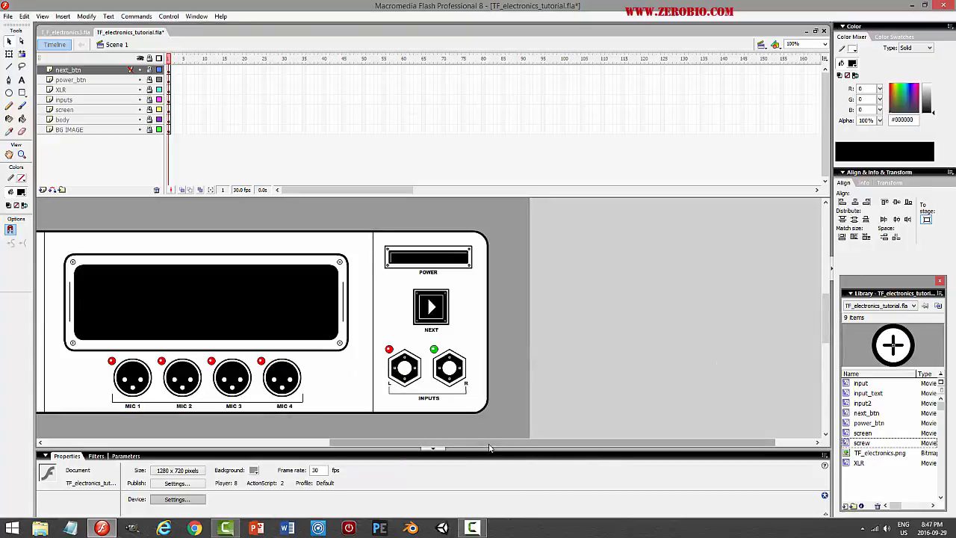
Unlock the body layer and convert its artwork to a movie clip symbol named body
left_click_drag(478, 443, 399, 446)
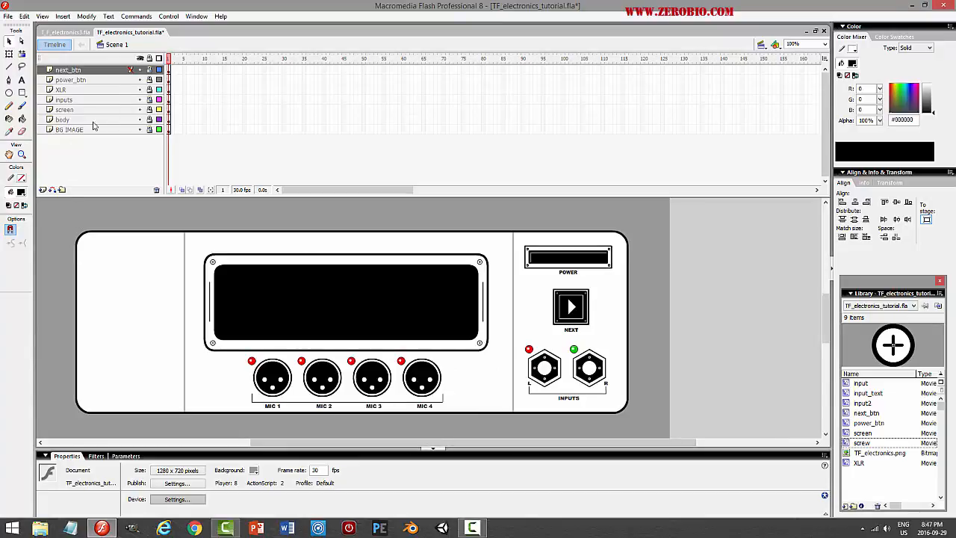
left_click(152, 121)
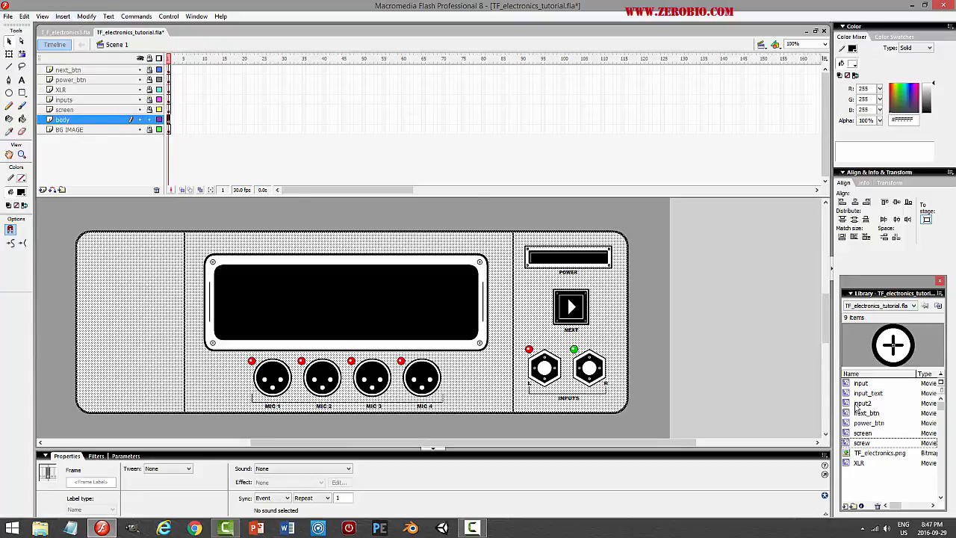
left_click(85, 16)
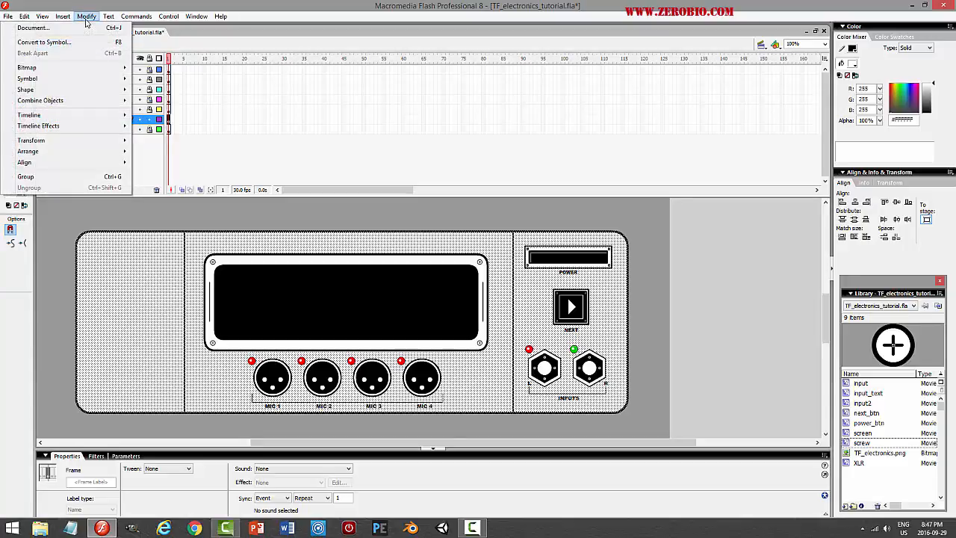
left_click(53, 42)
type("body")
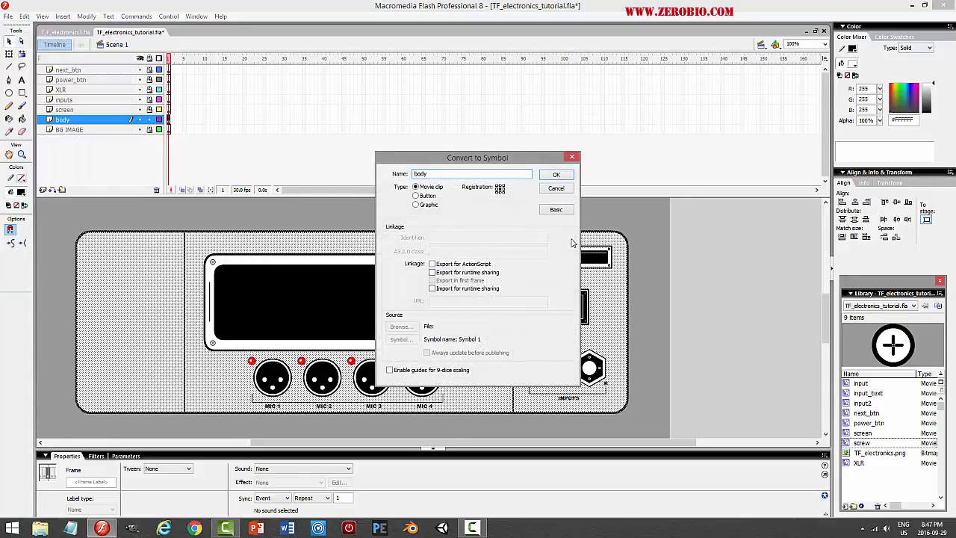
key("Return")
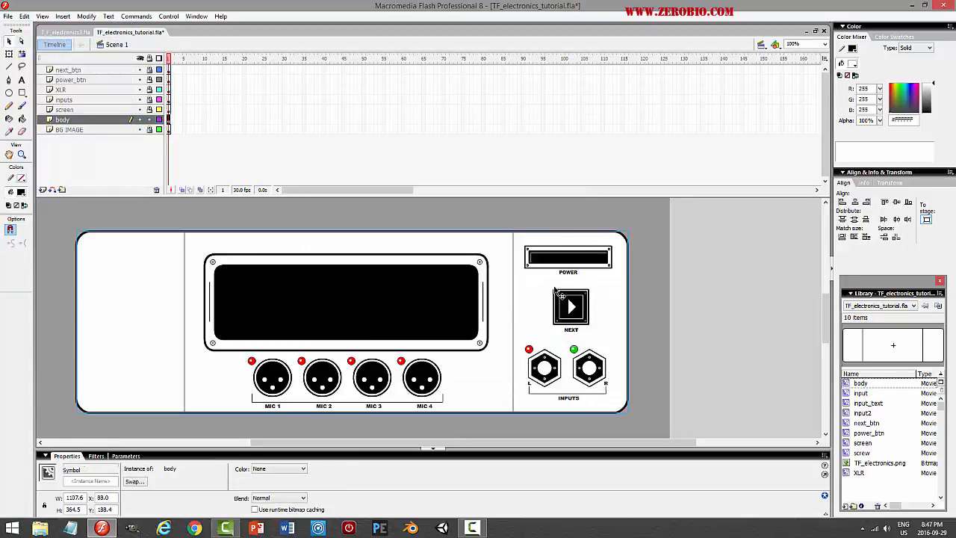
Inside the body symbol, lock Layer 1 and add a new layer beneath it
double_click(132, 295)
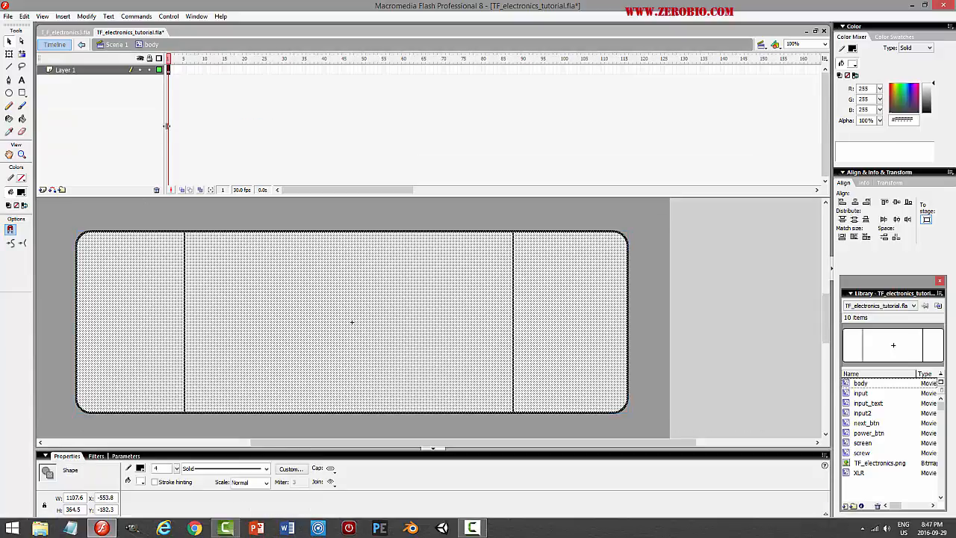
left_click(150, 70)
left_click(43, 190)
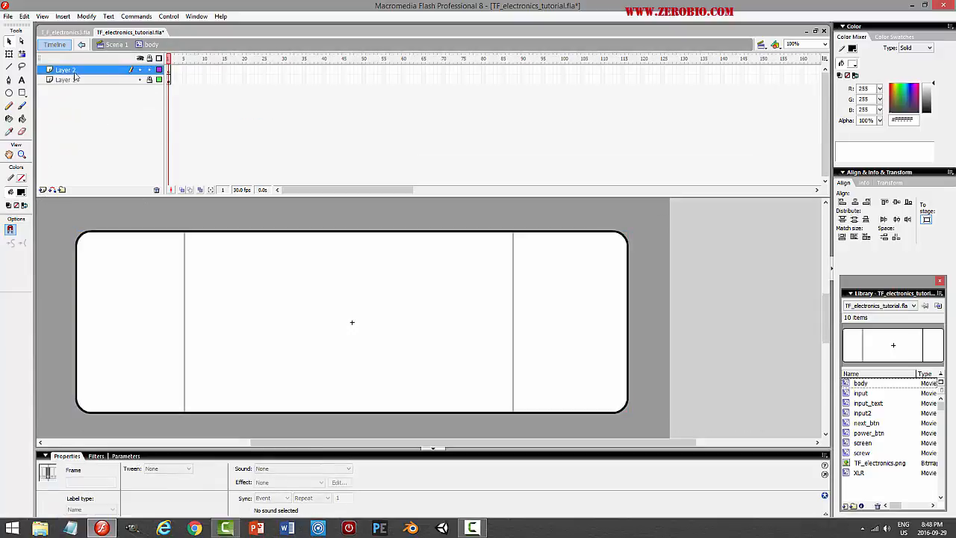
left_click_drag(75, 69, 77, 89)
Draw a flat black oval about 1200 by 112 px under the panel's lower edge as a shadow and delete its white outline
key("o")
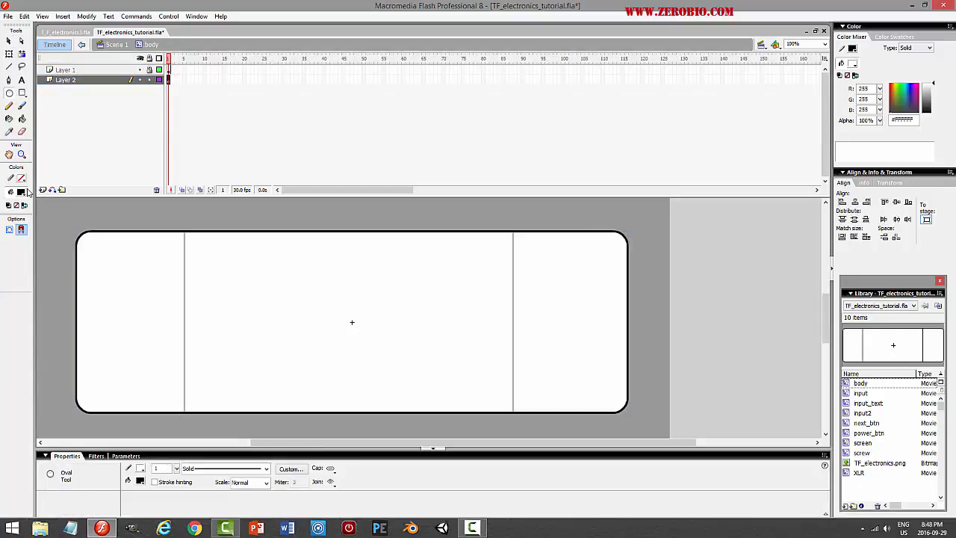
left_click(825, 43)
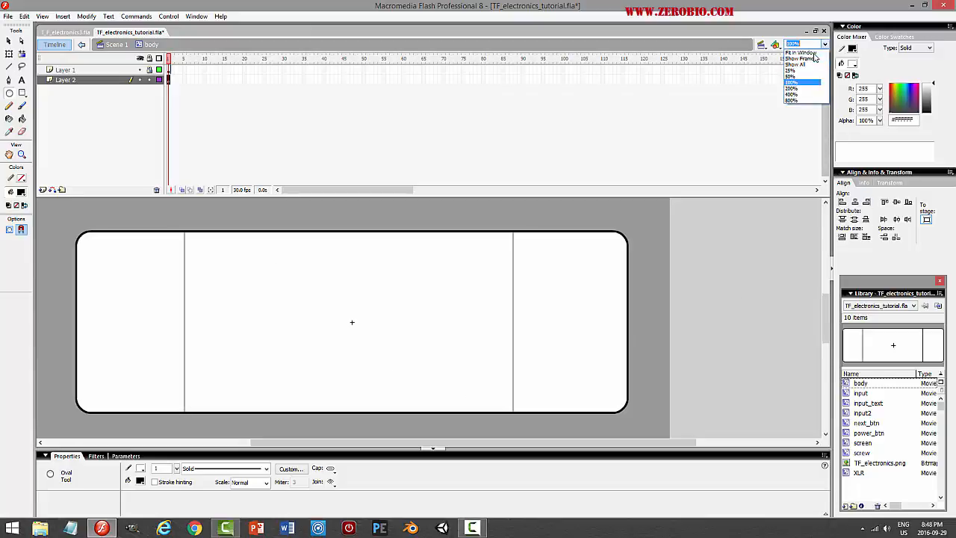
left_click(799, 94)
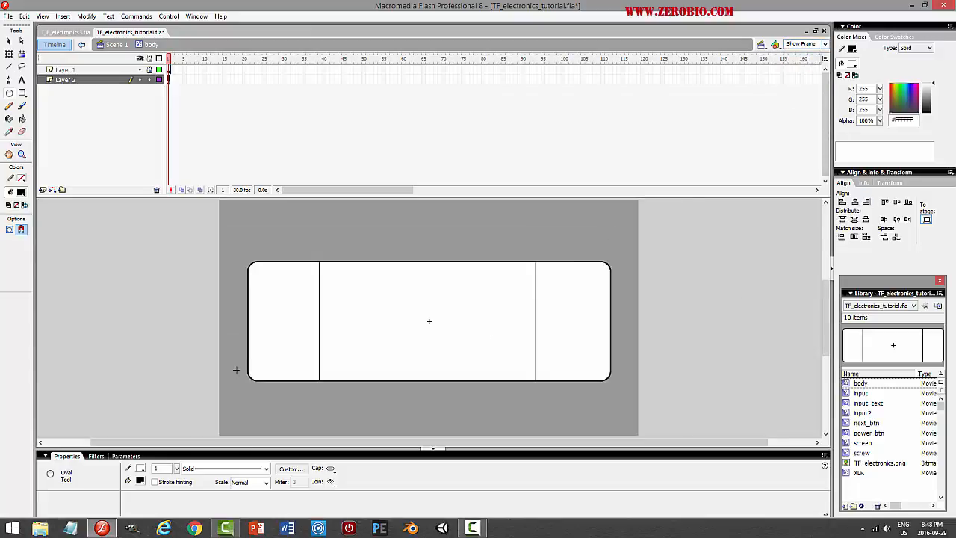
left_click_drag(237, 363, 625, 395)
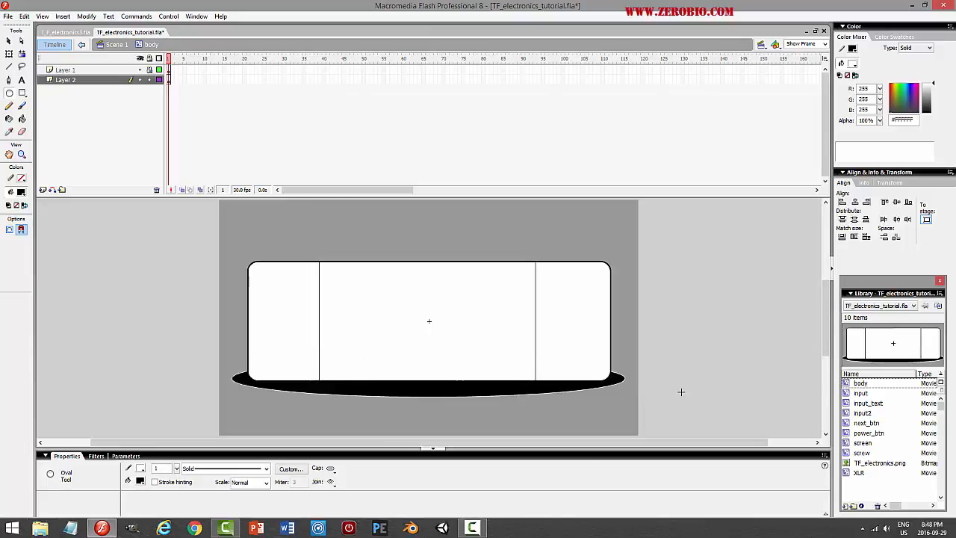
left_click(9, 41)
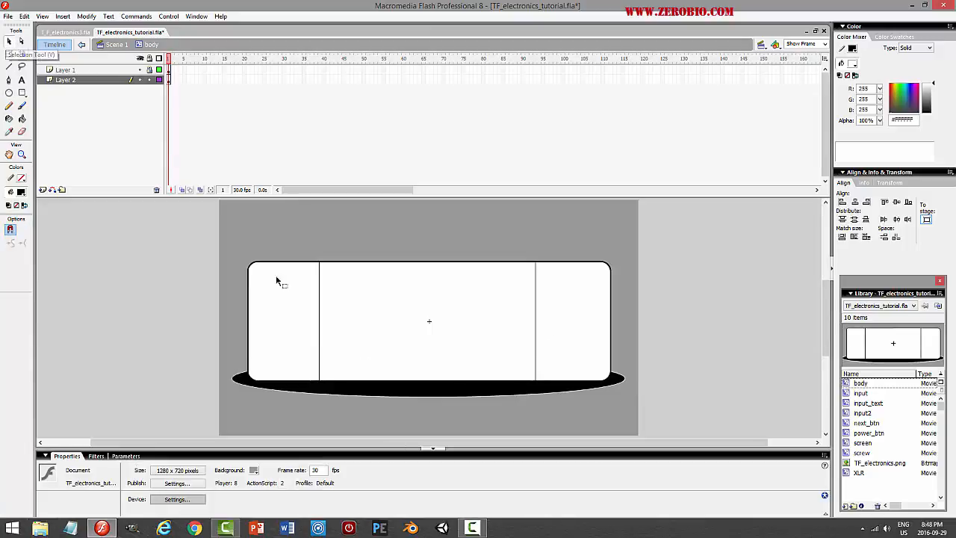
left_click(312, 397)
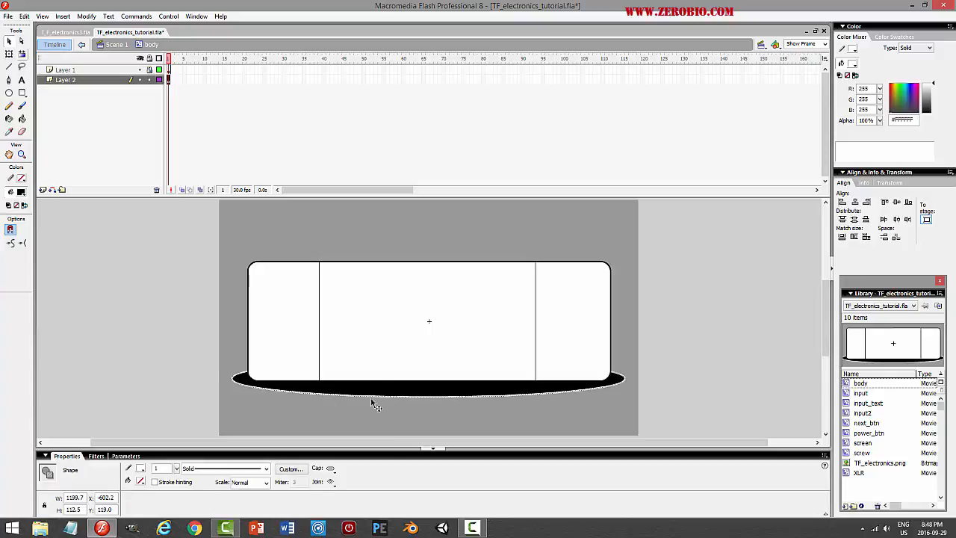
left_click(440, 405)
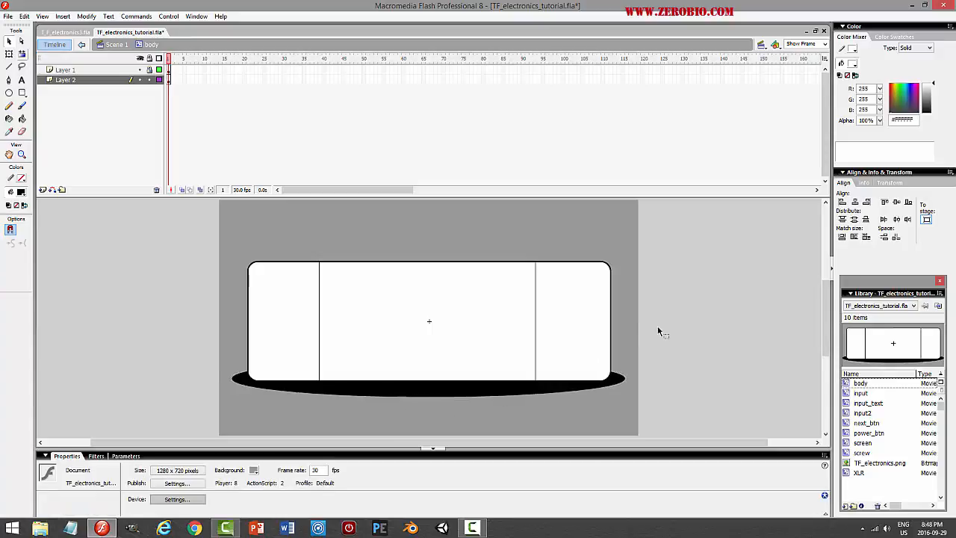
Return to Scene 1, test the movie to check the shadow, and save the document after closing the preview
left_click(112, 45)
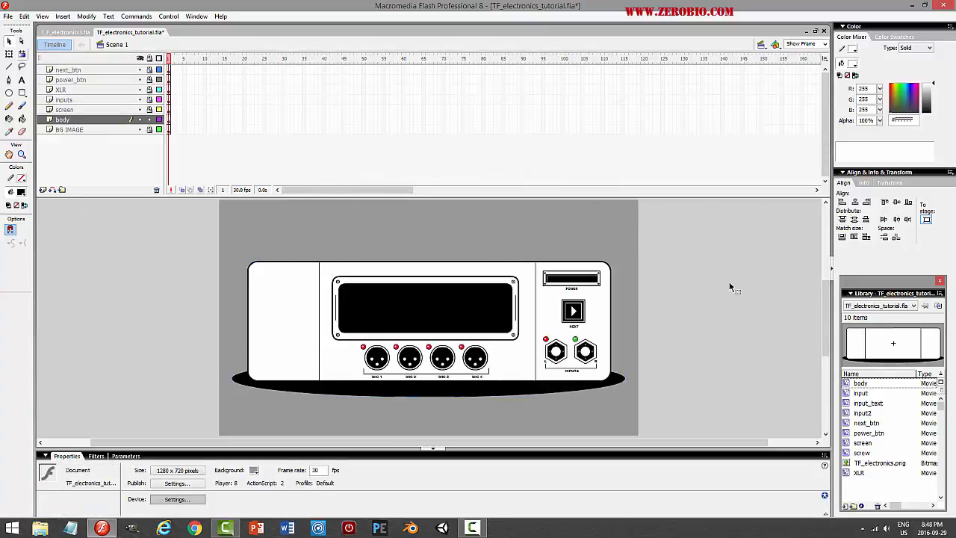
key("ctrl+Return")
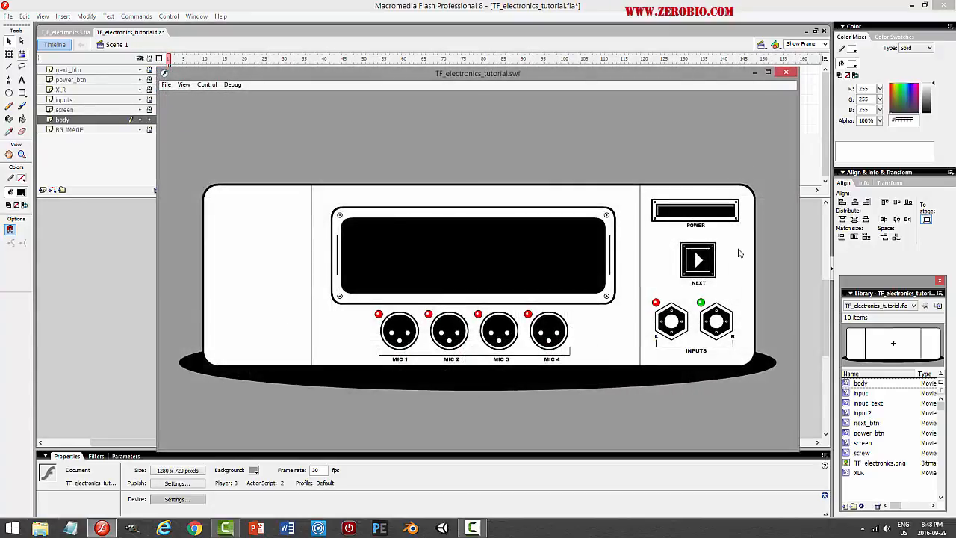
left_click(786, 71)
key("ctrl+s")
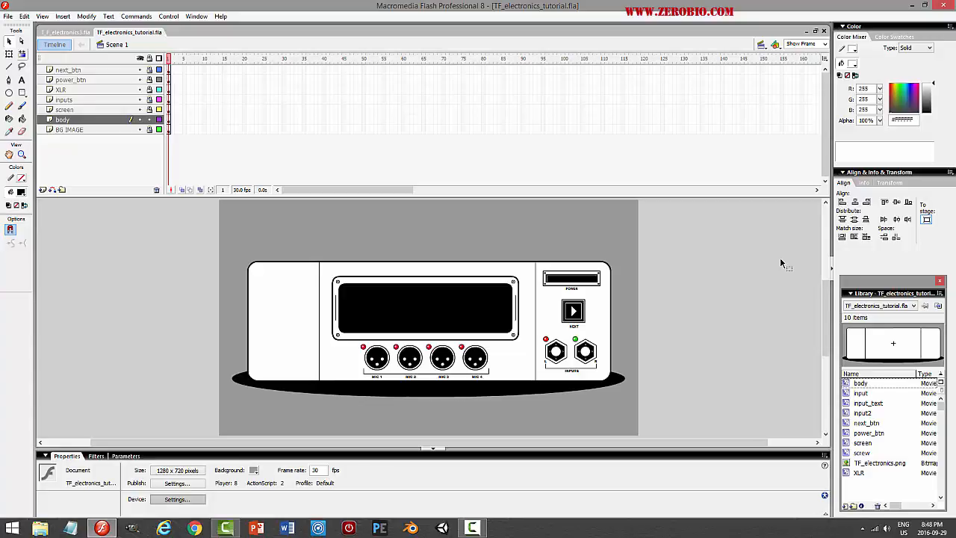
Lock the body layer and add a new layer named USB directly above the inputs layer
left_click_drag(827, 303, 825, 246)
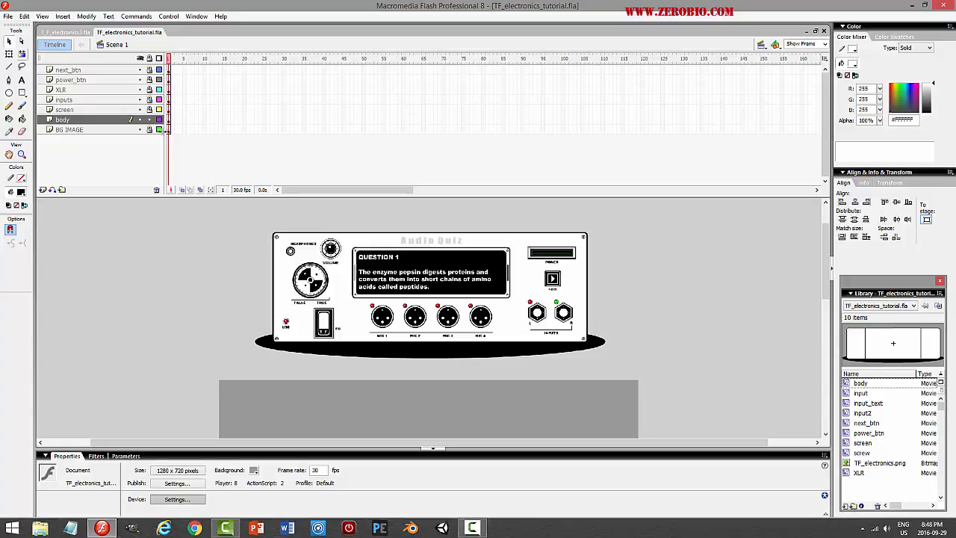
left_click(150, 119)
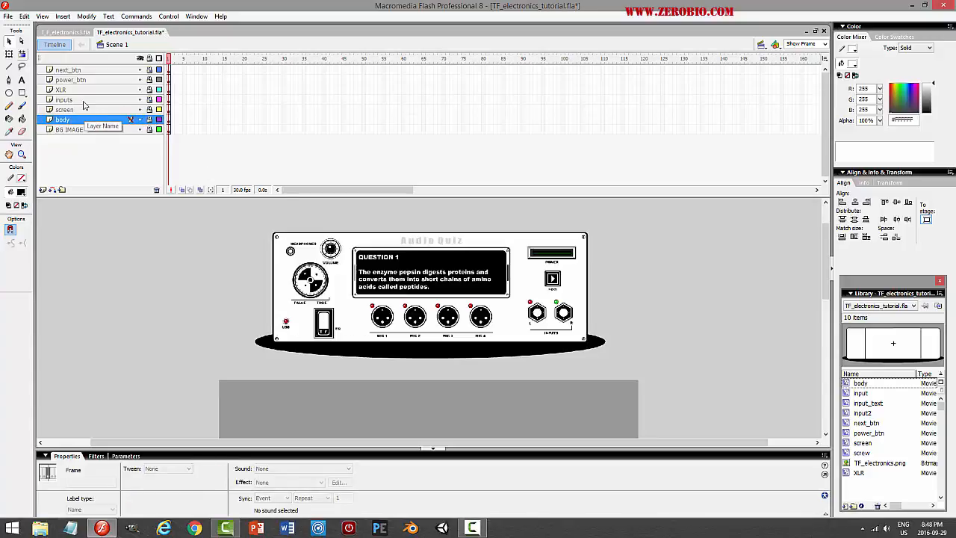
left_click(83, 101)
left_click(42, 190)
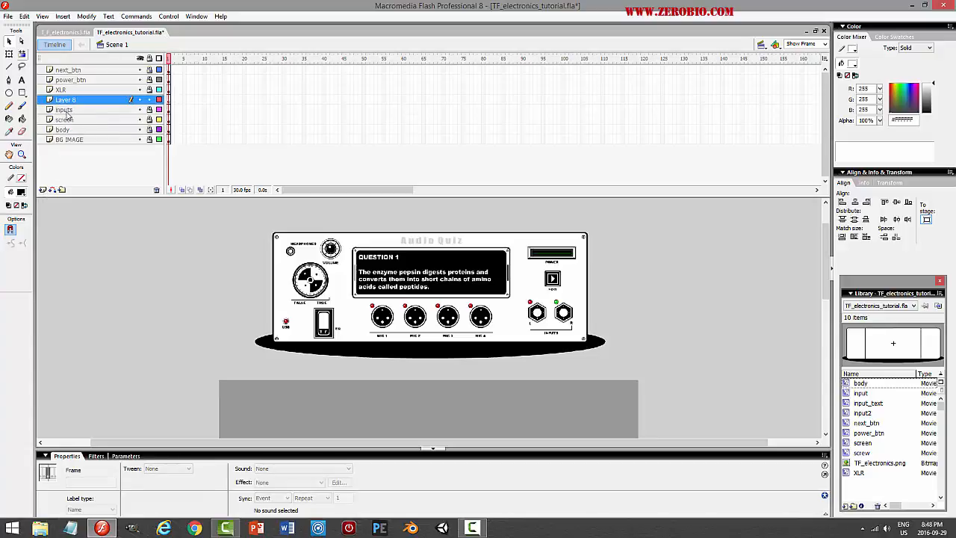
double_click(69, 99)
type("USB")
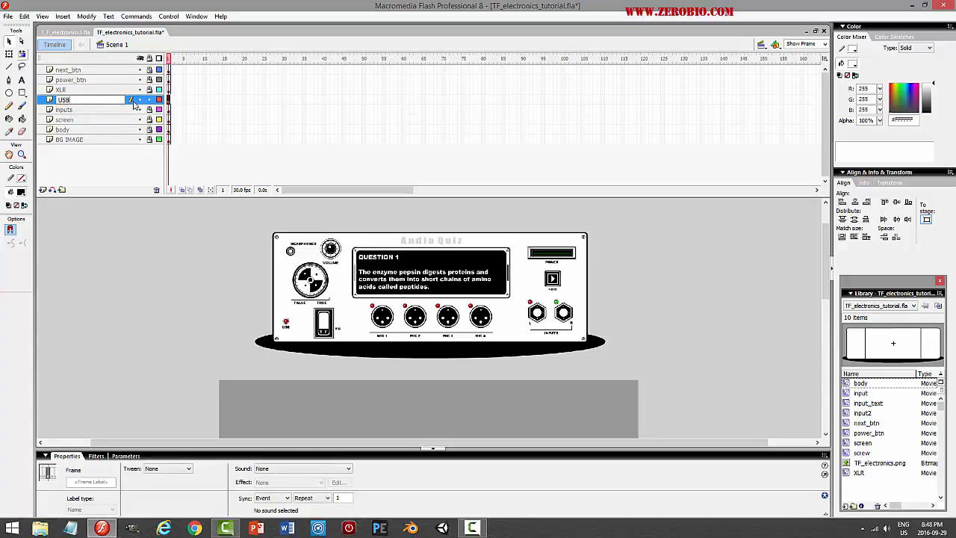
key("Return")
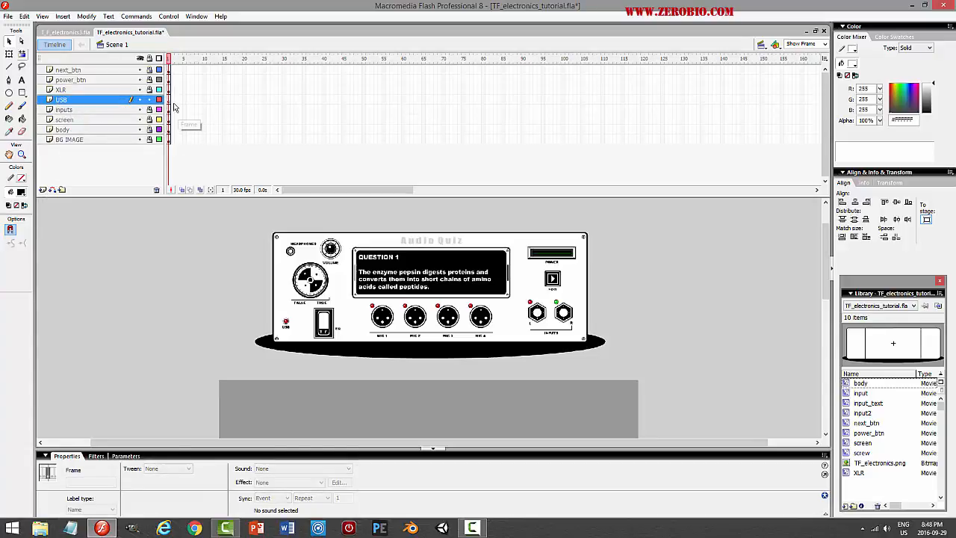
Copy the red indicator light from inside the L input symbol, then return to Scene 1 with the inputs layer locked
left_click_drag(663, 444, 593, 445)
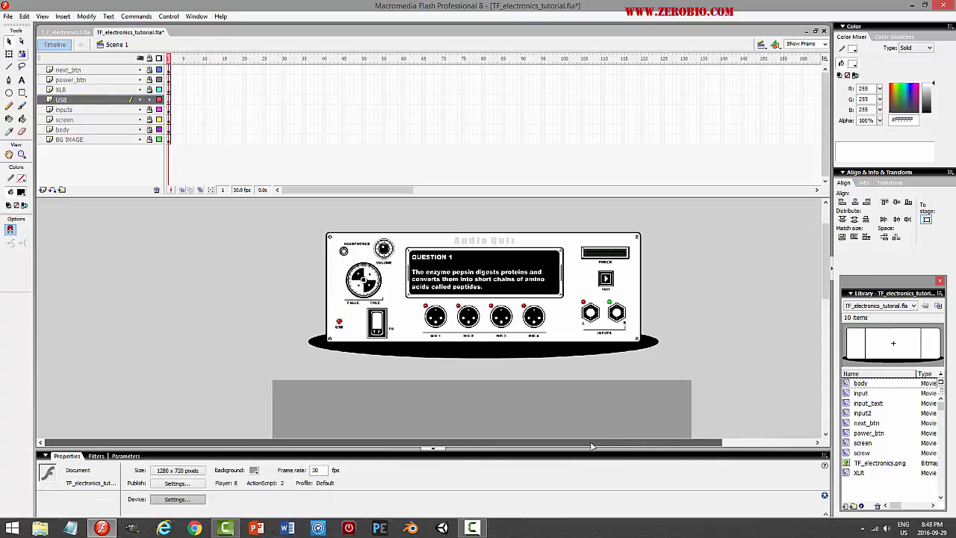
left_click_drag(825, 257, 824, 306)
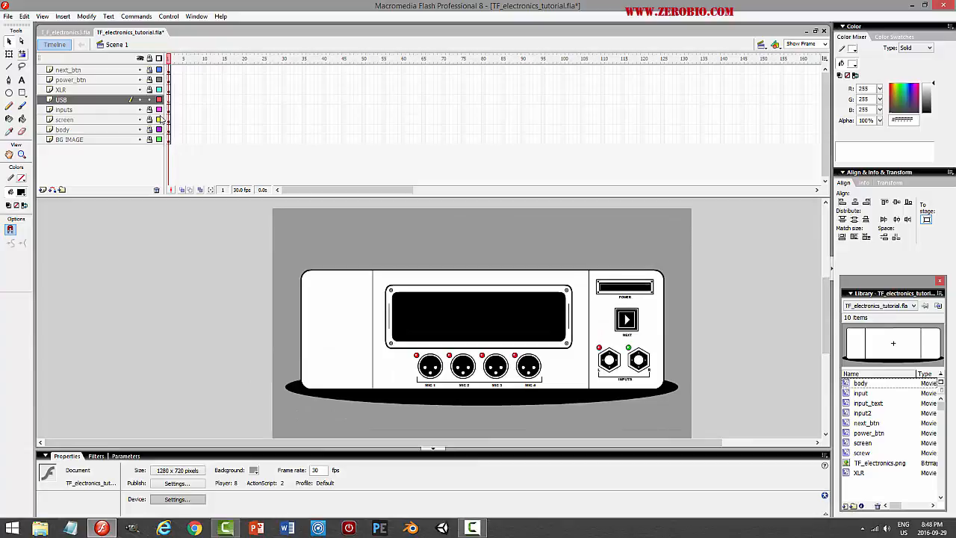
left_click(251, 137)
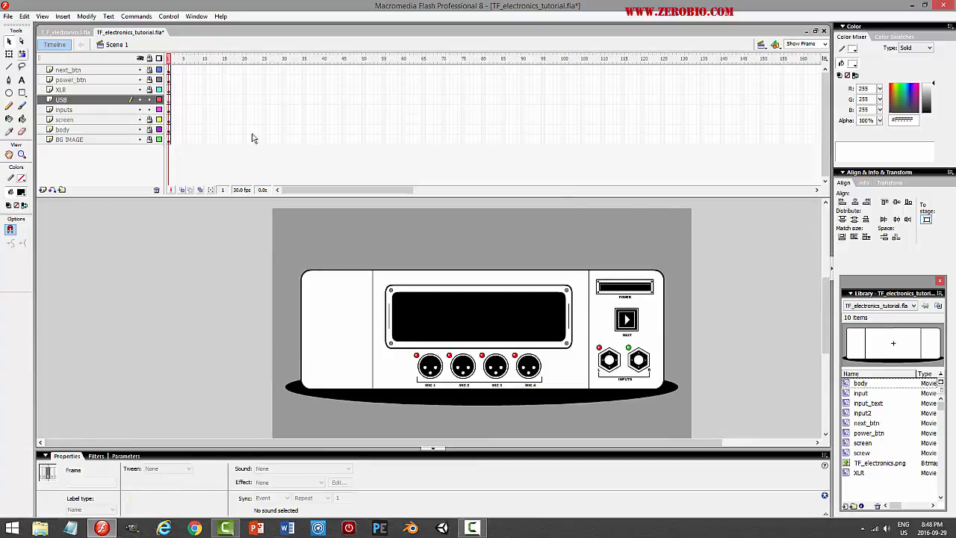
left_click(826, 43)
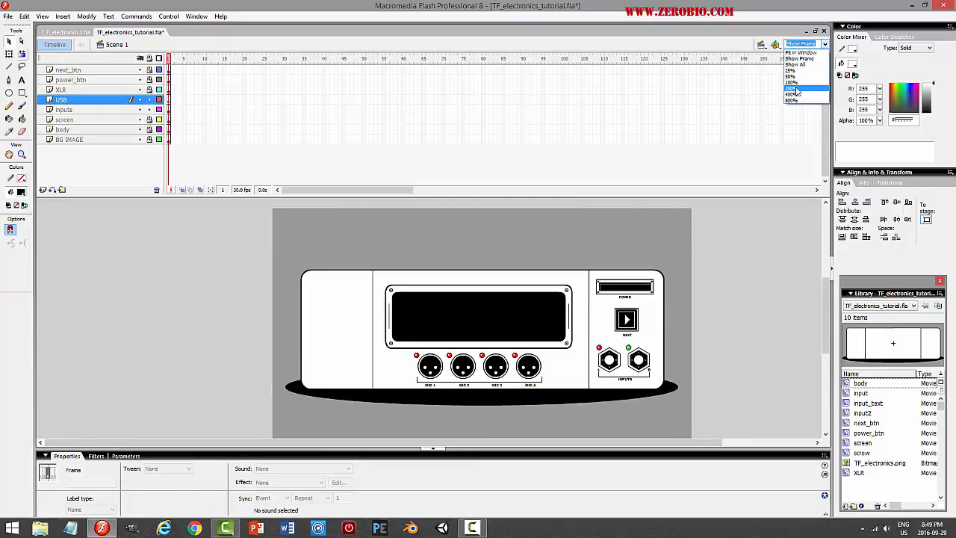
left_click(803, 76)
left_click_drag(825, 331, 825, 351)
left_click(796, 309)
double_click(795, 308)
left_click(783, 270)
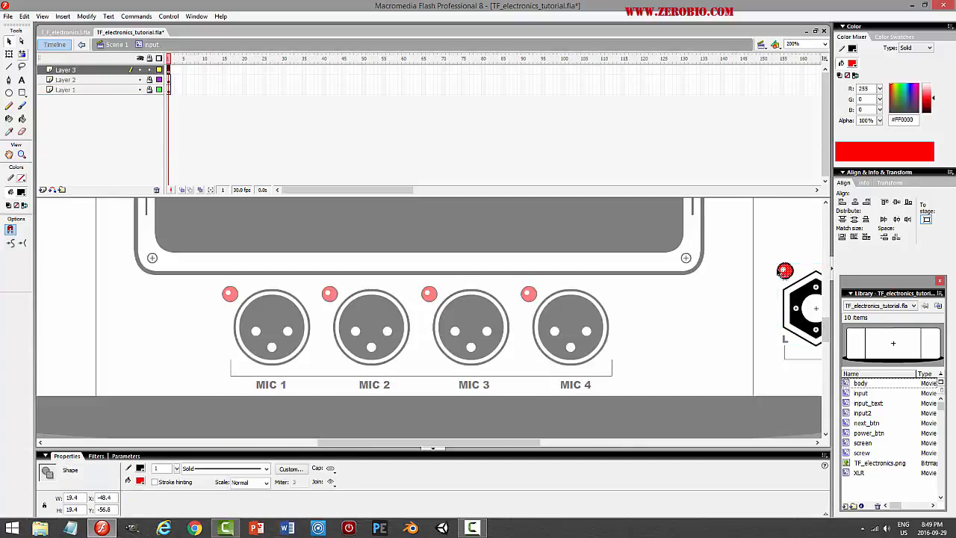
left_click(25, 16)
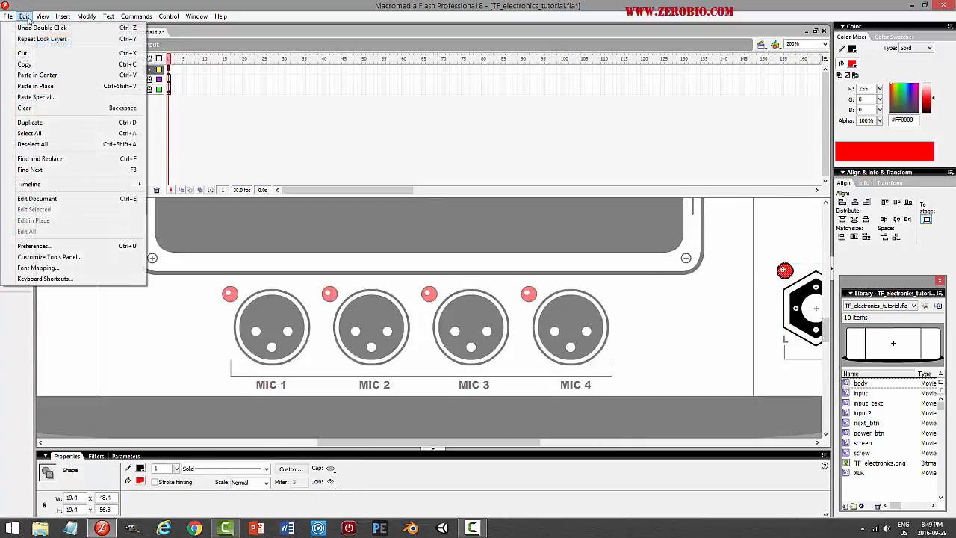
left_click(45, 62)
left_click(110, 70)
left_click(116, 45)
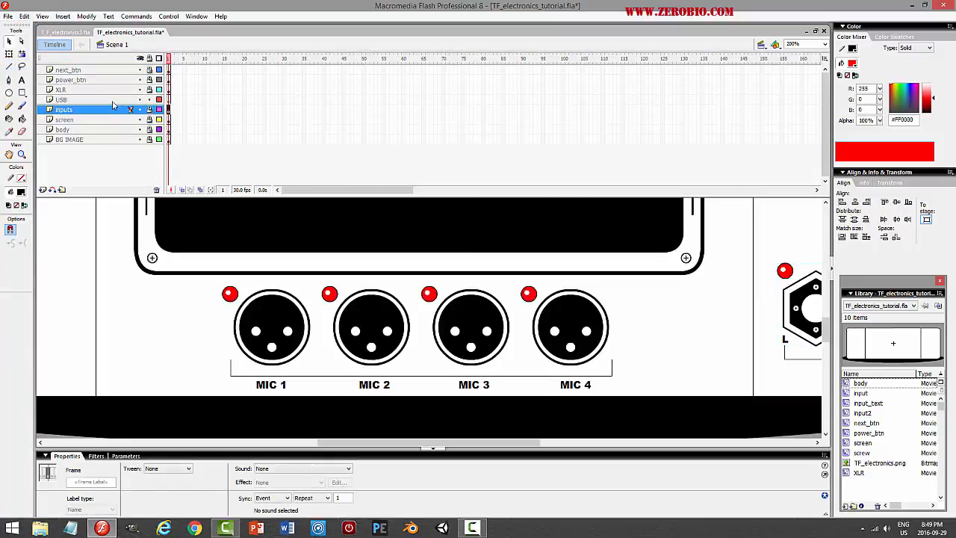
Paste the red light onto the USB layer and place it near the lower-left corner of the panel body
left_click(107, 99)
left_click(25, 16)
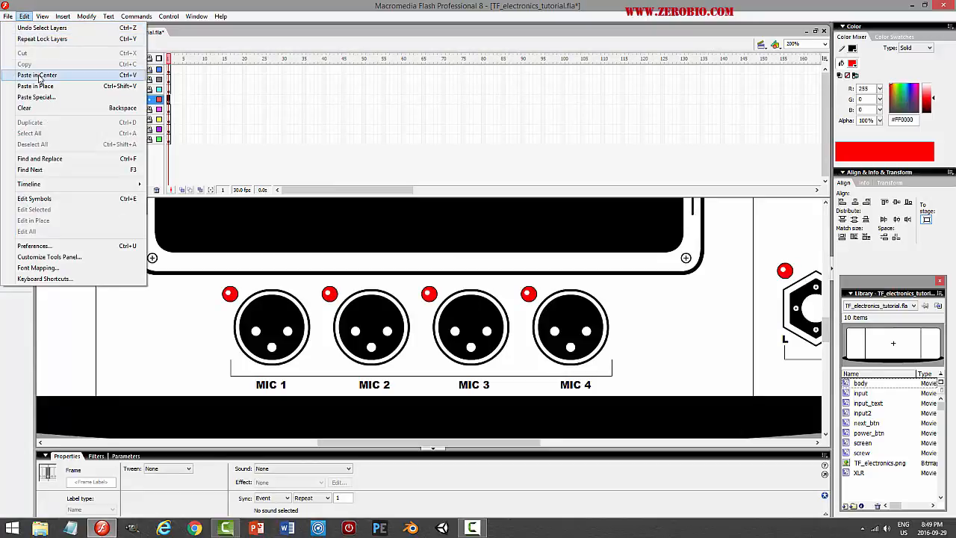
left_click(41, 75)
left_click_drag(424, 320, 105, 336)
left_click_drag(369, 448, 287, 448)
left_click_drag(257, 340, 241, 336)
left_click(264, 333)
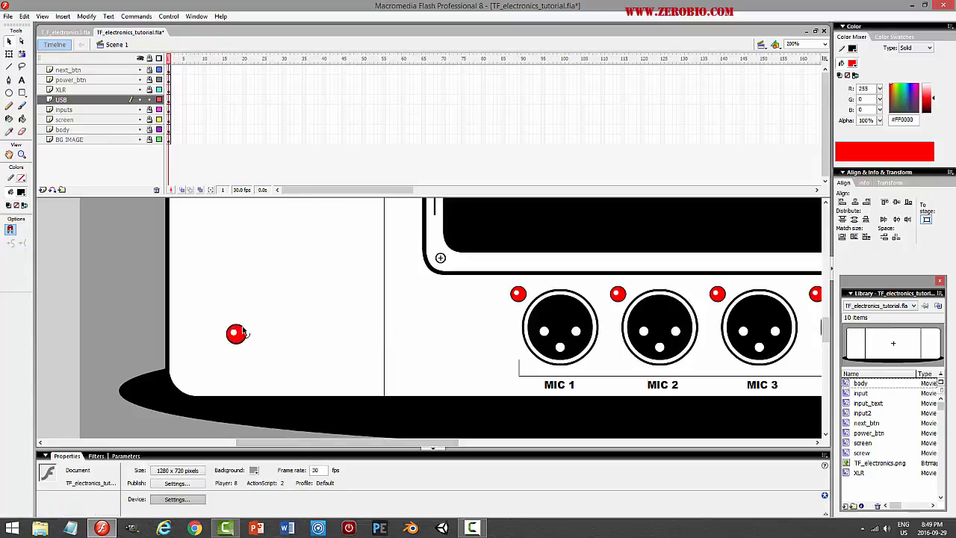
Duplicate the USB light's black outline in place and enlarge the copy to about 25 px to form an outer ring
left_click(240, 333)
left_click(25, 16)
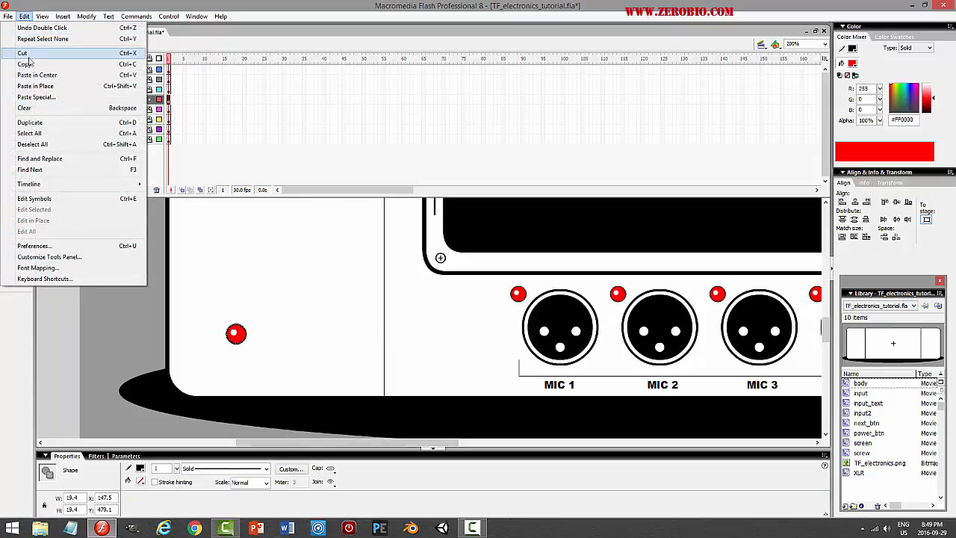
left_click(30, 64)
left_click(25, 16)
left_click(37, 86)
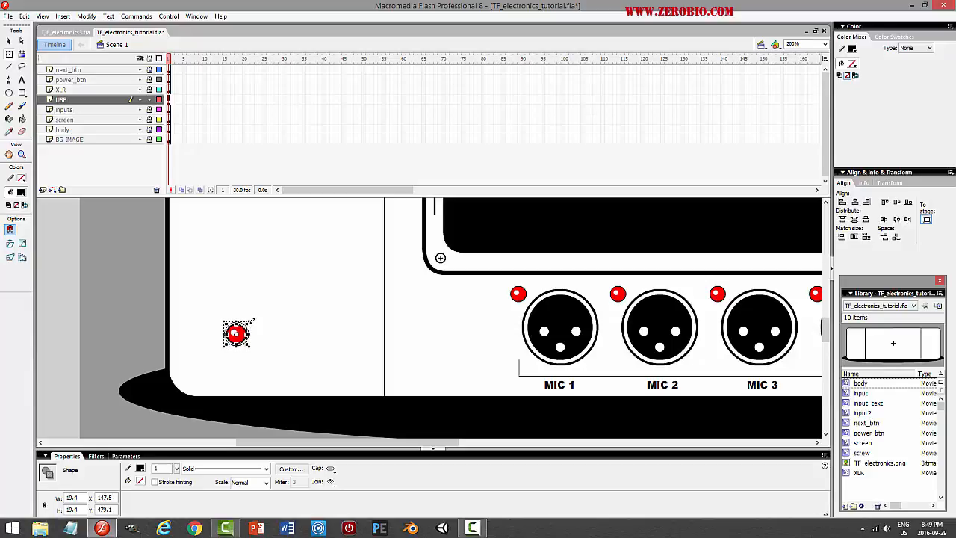
left_click(285, 312)
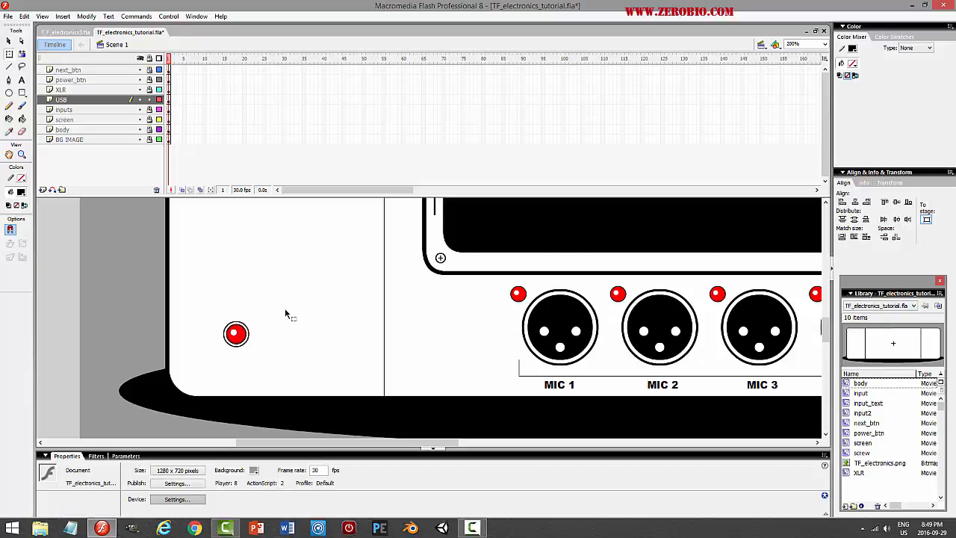
Thicken the stroke of the outer ring around the red USB light, then save the file
left_click(246, 332)
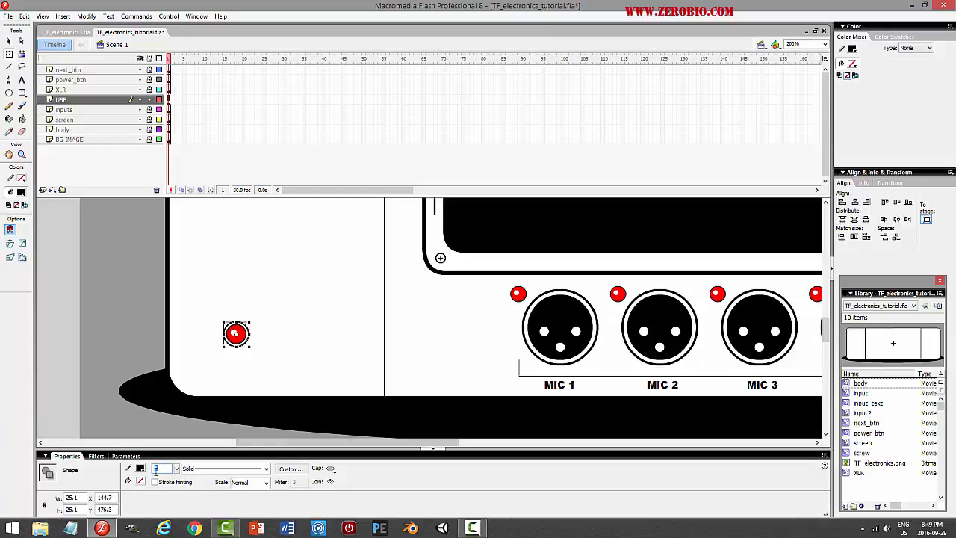
left_click(313, 338)
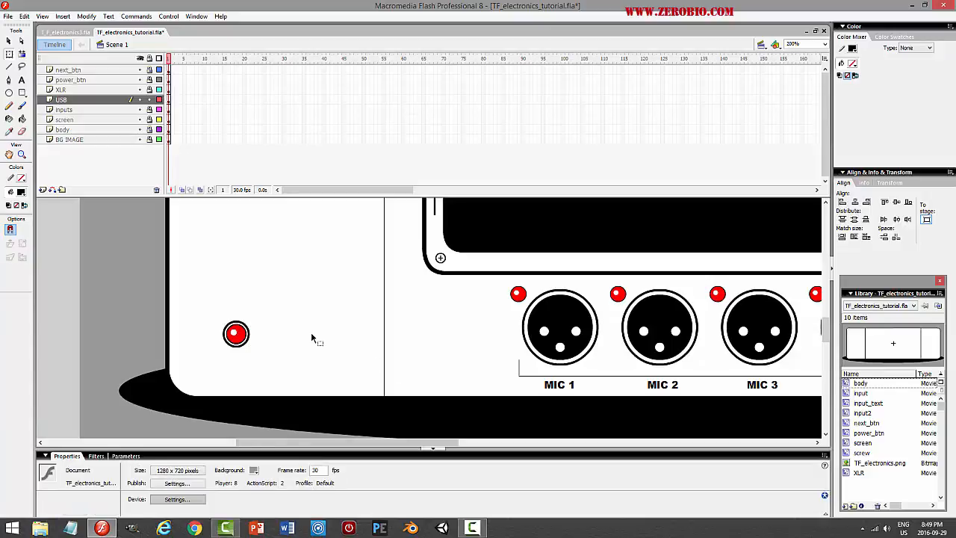
key("ctrl+s")
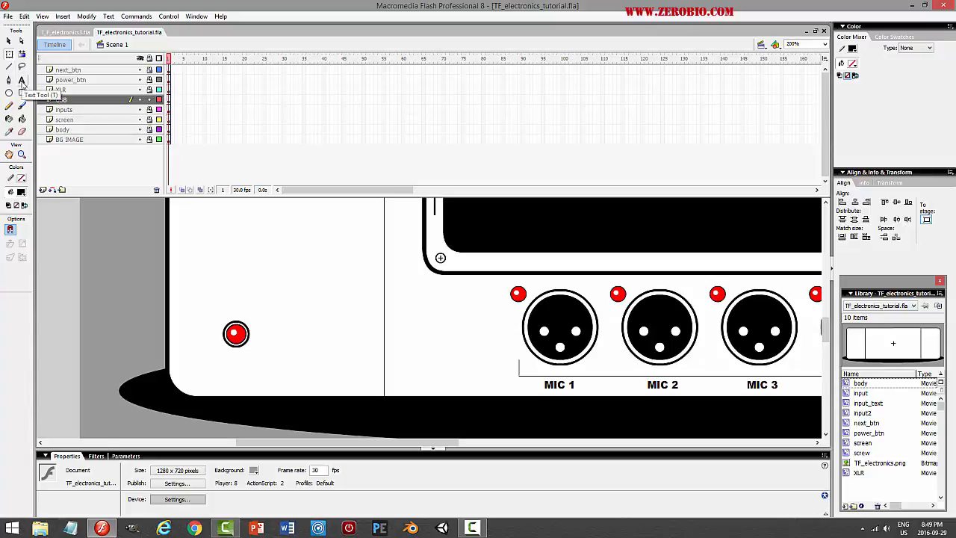
Convert the whole red light with its outer ring into a movie clip symbol named USB
left_click_drag(207, 304, 275, 362)
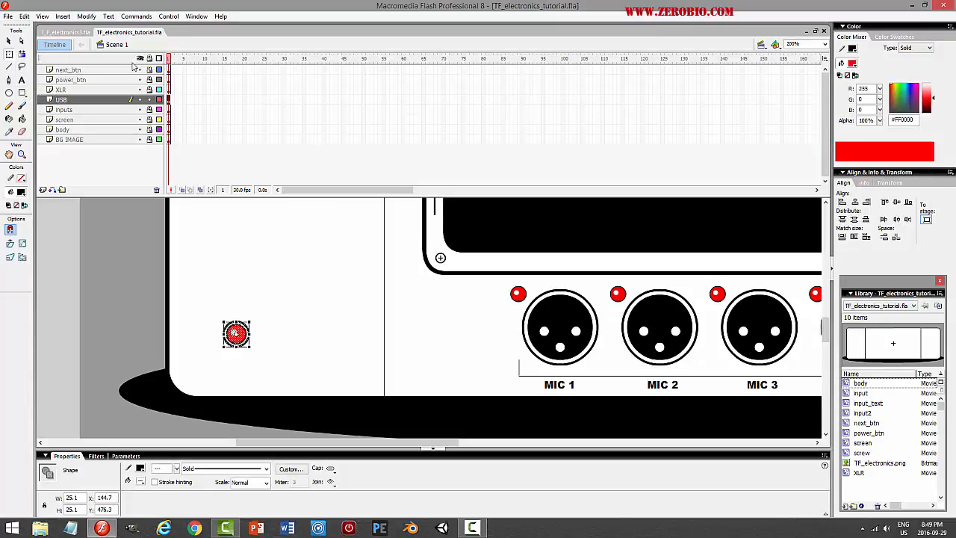
left_click(87, 17)
left_click(74, 43)
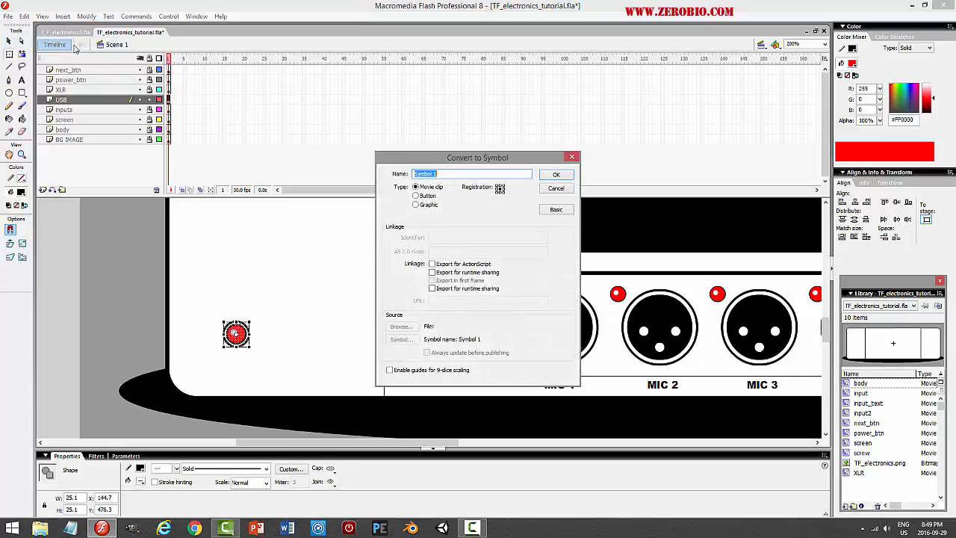
type("USB")
key("Return")
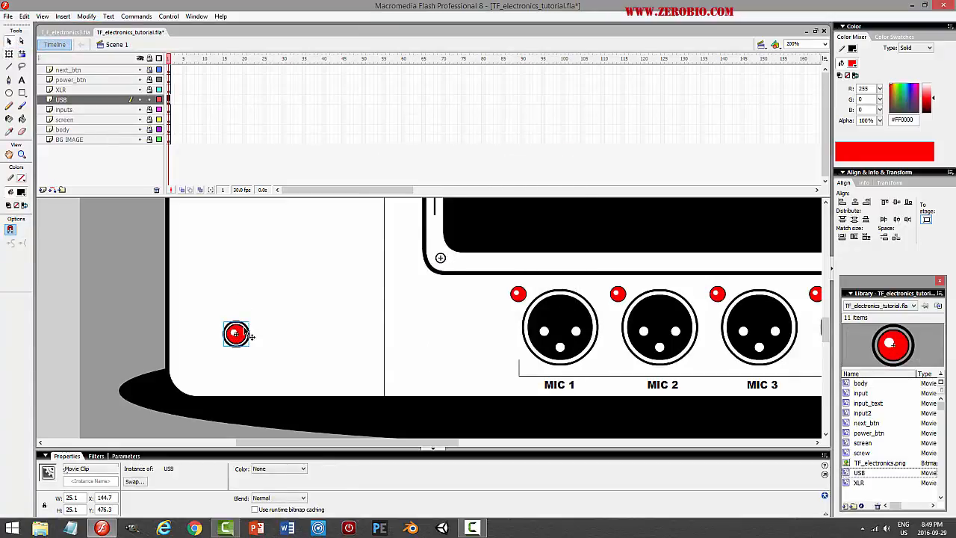
Inside the USB movie clip, add a new layer and place the static text "USB" in Arial Black 10 below the light
double_click(312, 316)
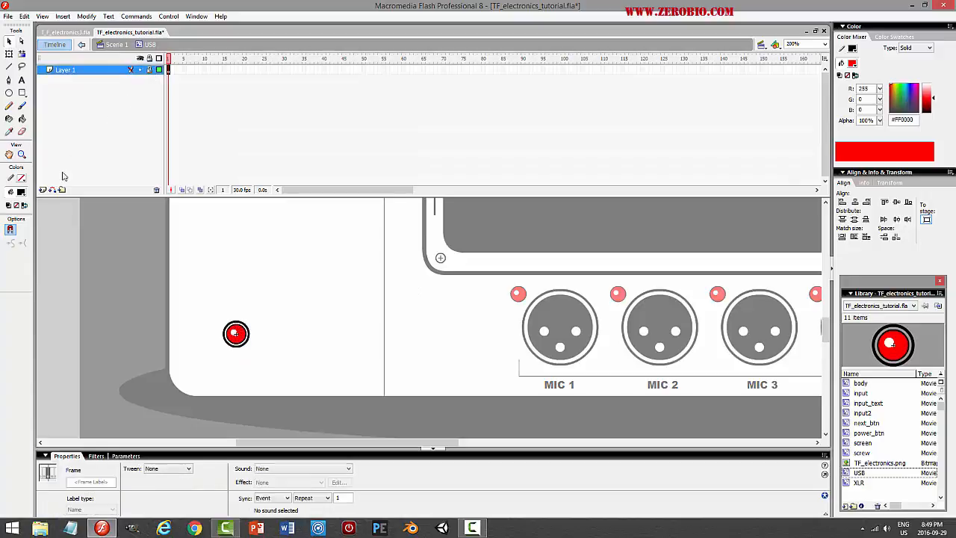
left_click(44, 189)
key("t")
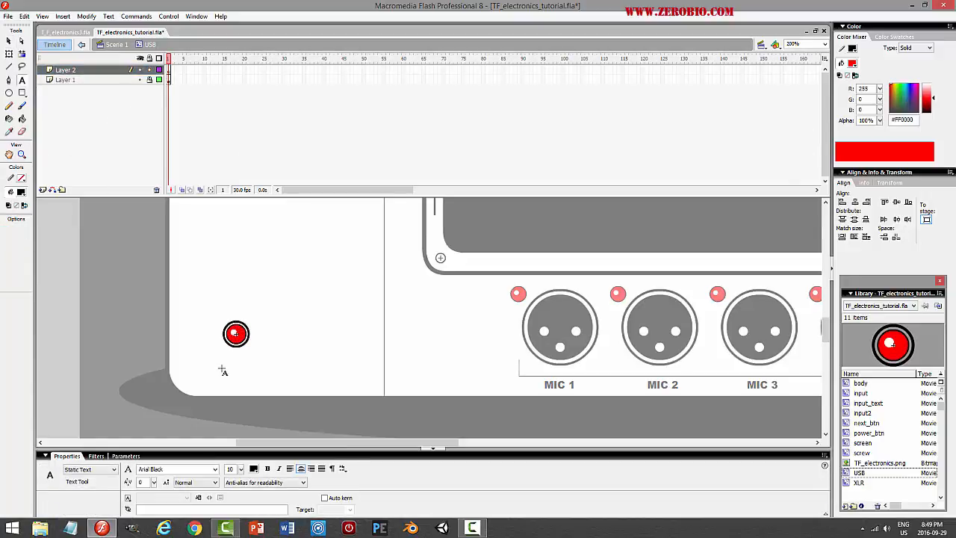
left_click_drag(222, 369, 277, 369)
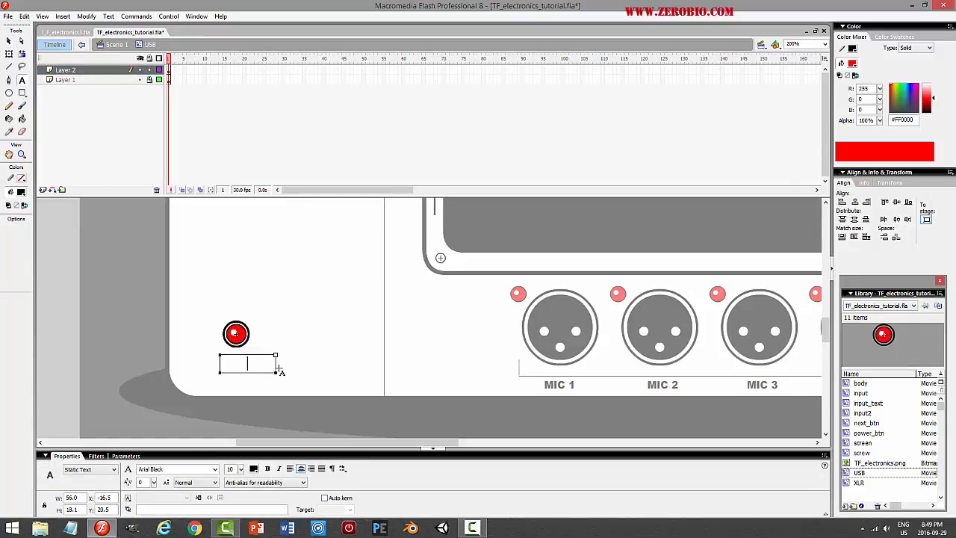
type("USB")
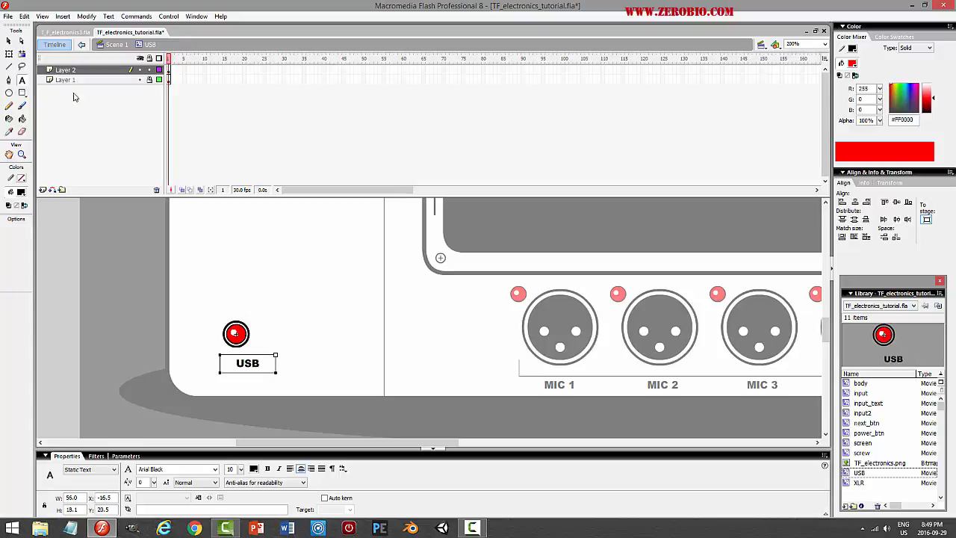
Position the USB text label just beneath the red light and centre it horizontally under the ring
left_click(15, 45)
left_click_drag(273, 365, 259, 360)
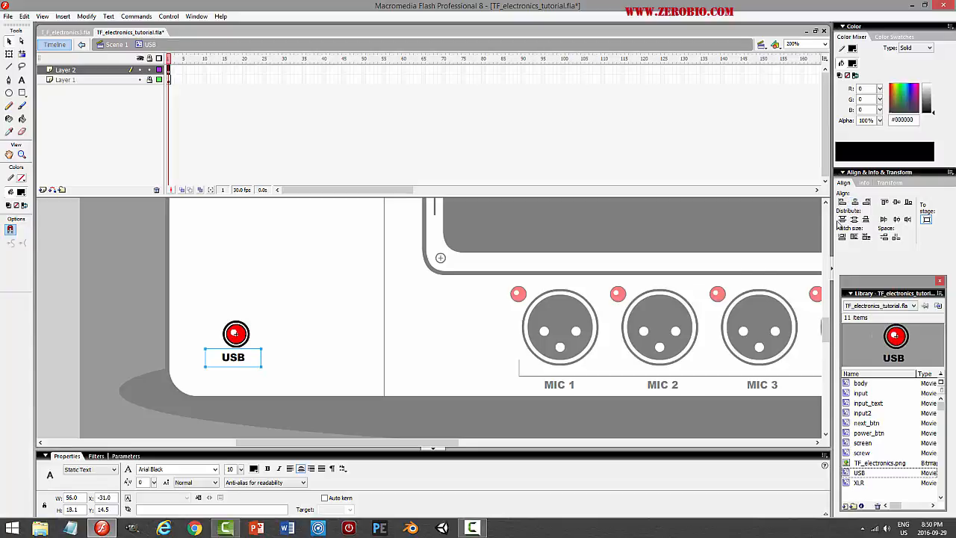
left_click(896, 202)
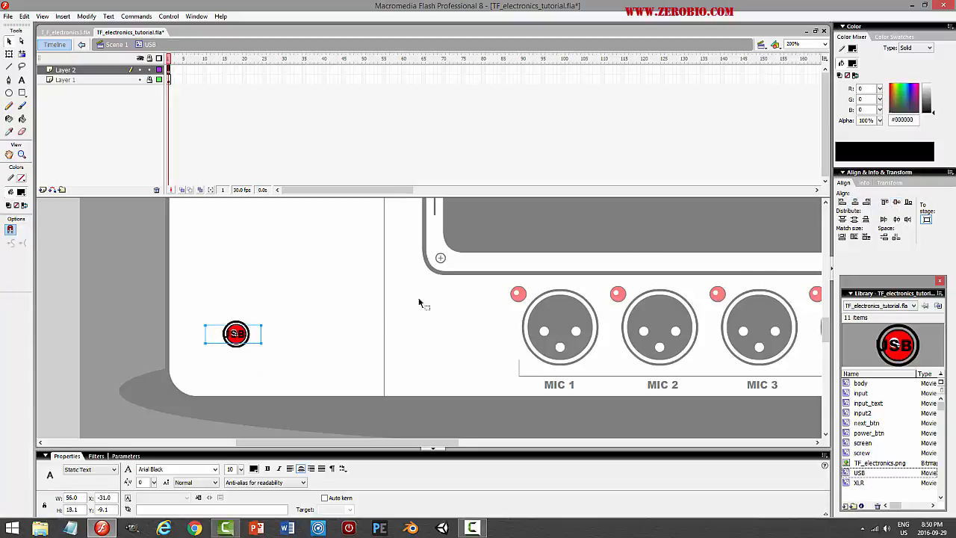
key("Down")
key("Down")
key("Down")
key("Down")
key("Down")
key("Down")
key("Down")
key("Down")
key("Down")
key("Down")
key("Down")
key("Down")
key("Down")
key("Down")
key("Down")
key("Down")
key("Down")
key("Down")
key("Down")
key("Down")
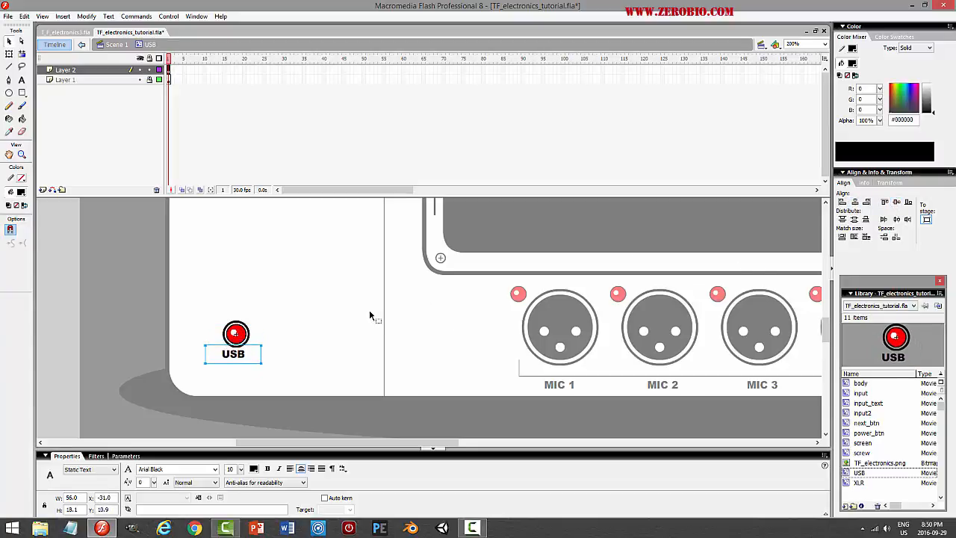
key("Down")
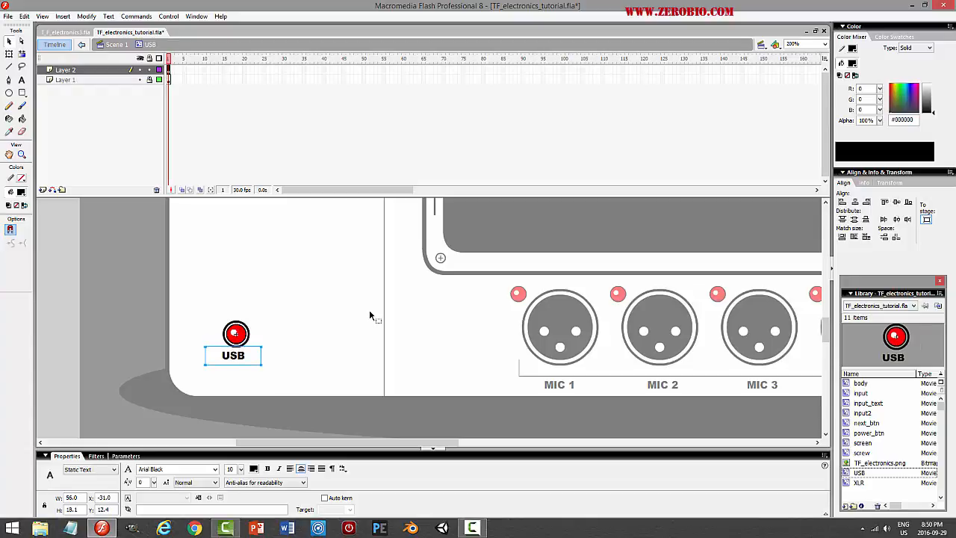
key("Right")
key("Right")
key("Right")
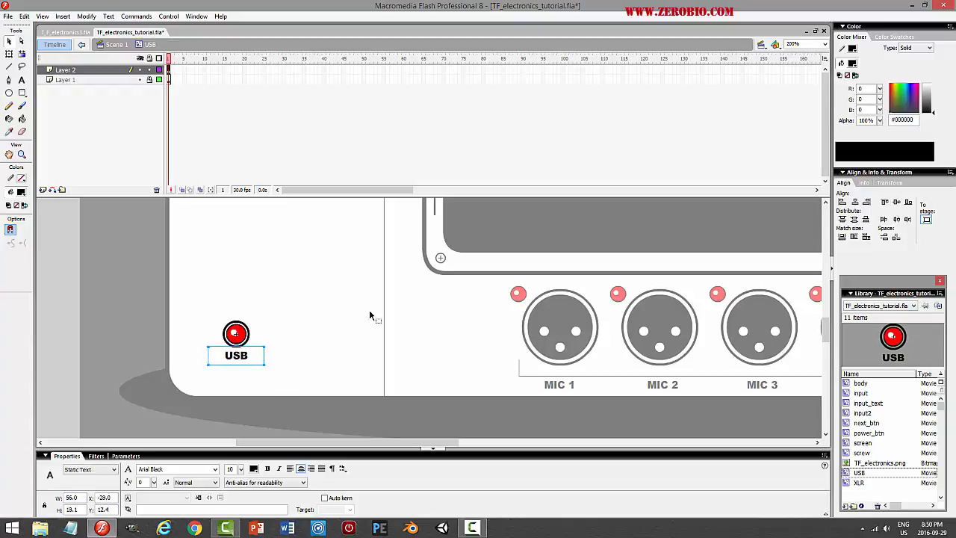
key("Left")
key("Left")
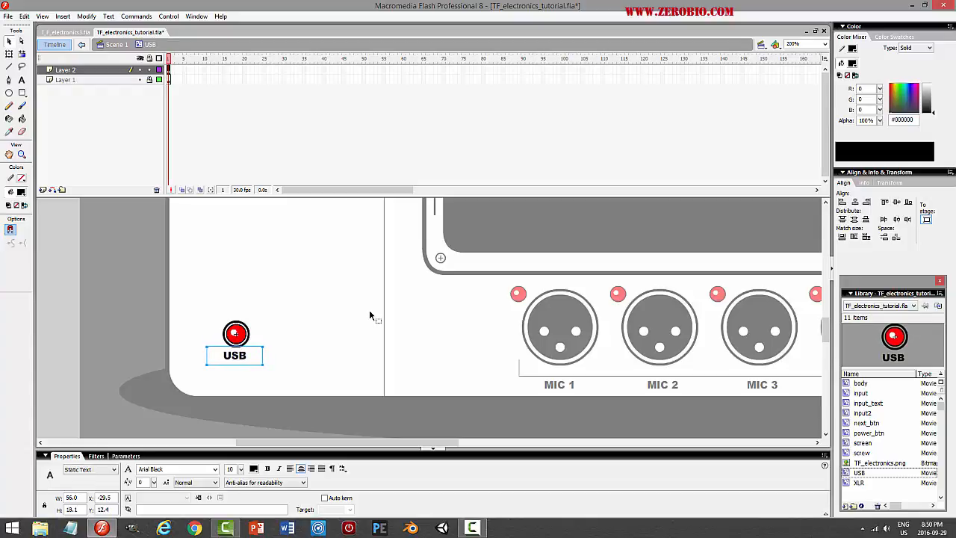
left_click(288, 313)
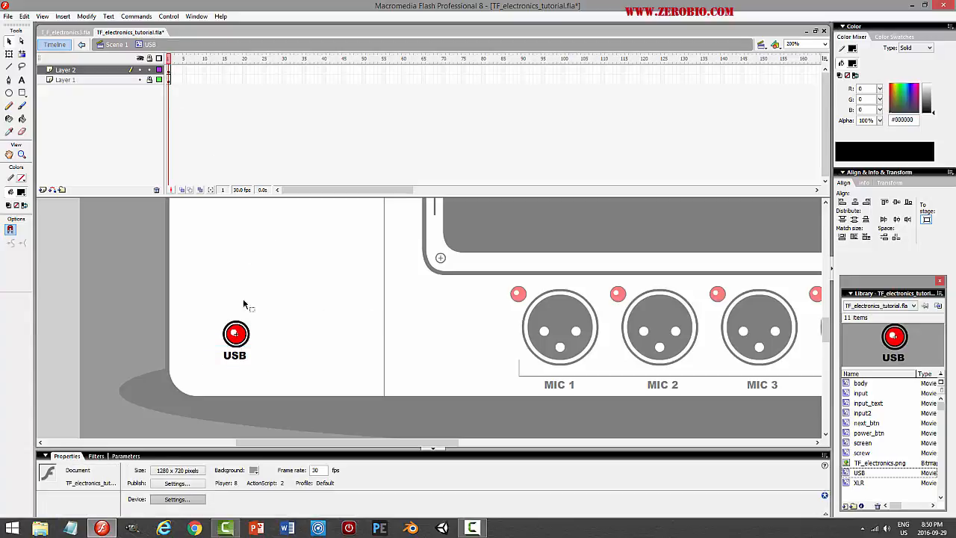
left_click(240, 362)
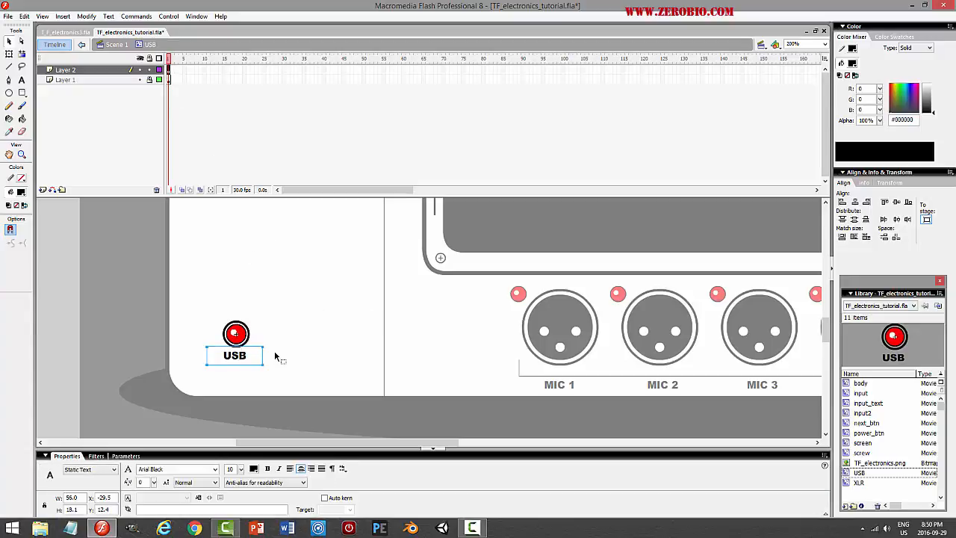
left_click(296, 337)
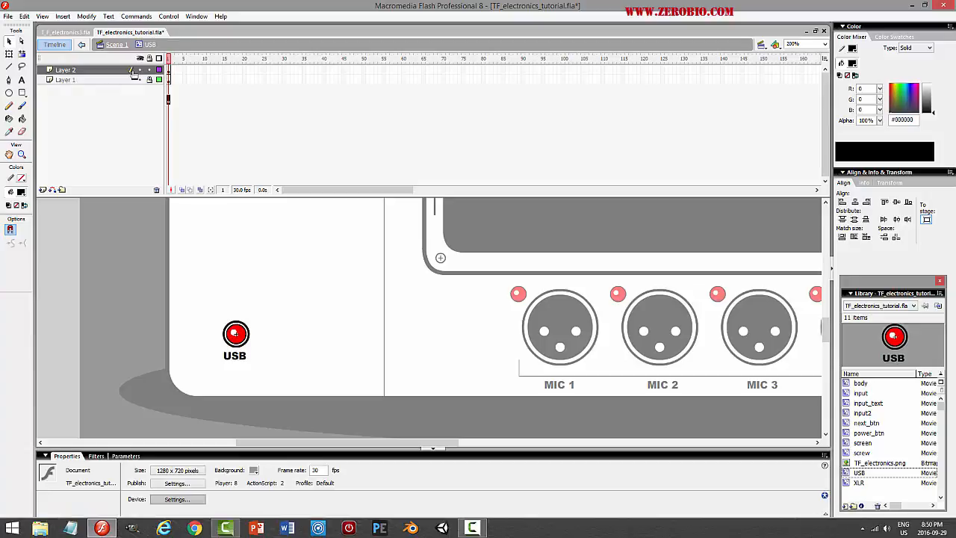
Back in Scene 1, move the USB clip slightly closer to the panel's lower-left corner and preview the movie
left_click(117, 45)
left_click(303, 307)
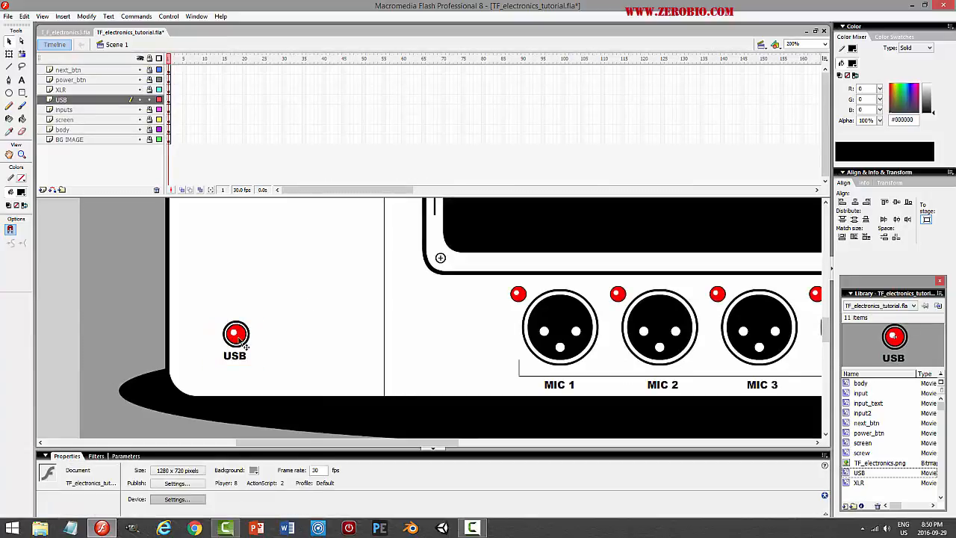
left_click_drag(238, 336, 224, 343)
left_click(338, 305)
key("ctrl+Return")
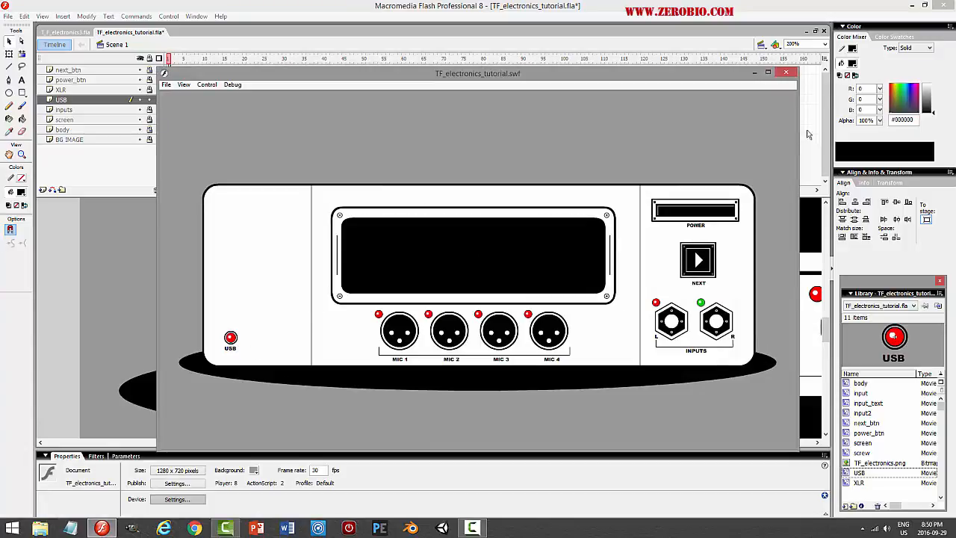
left_click(787, 76)
Inside the USB movie clip, lock the text layer, unlock Layer 1 and set the outer ring's stroke thickness to 1
double_click(230, 340)
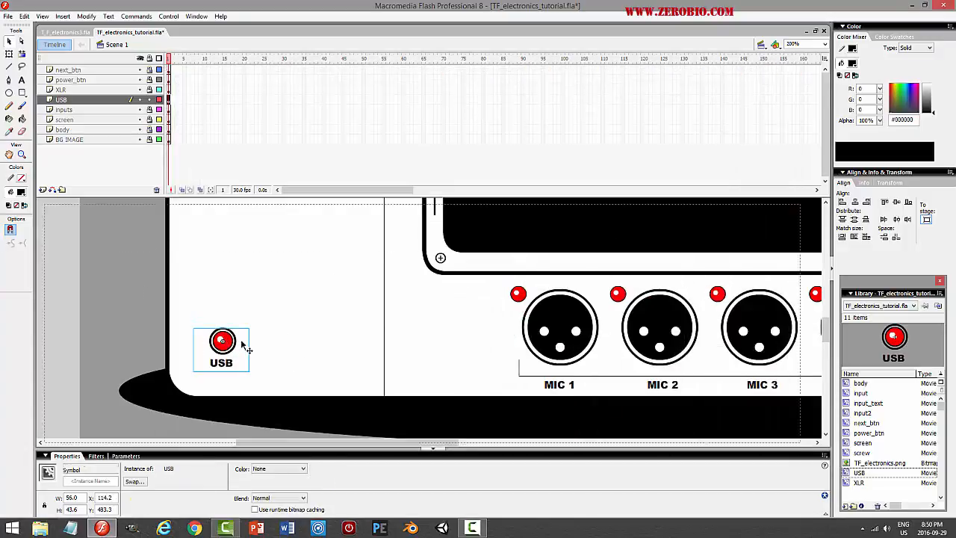
left_click(150, 69)
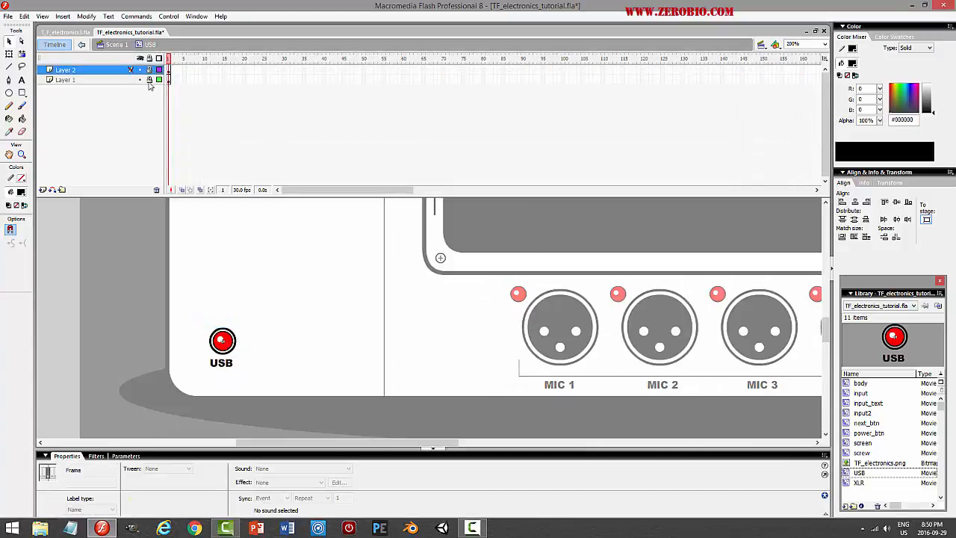
left_click(149, 79)
left_click(262, 328)
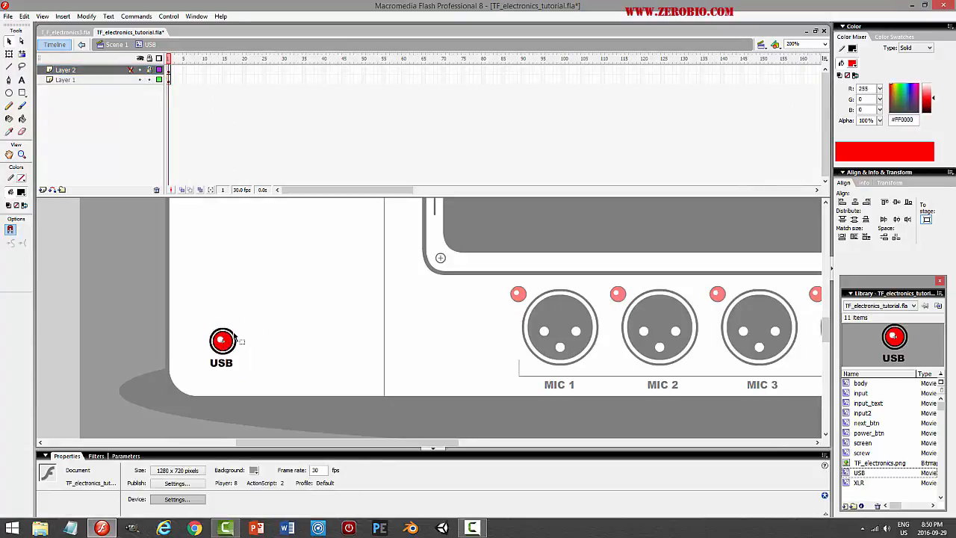
double_click(236, 336)
double_click(233, 337)
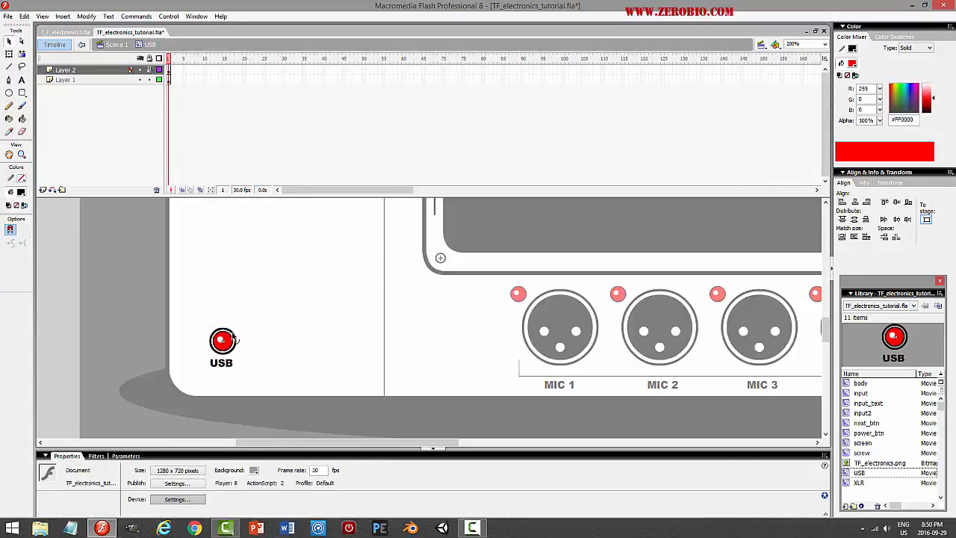
left_click(233, 337)
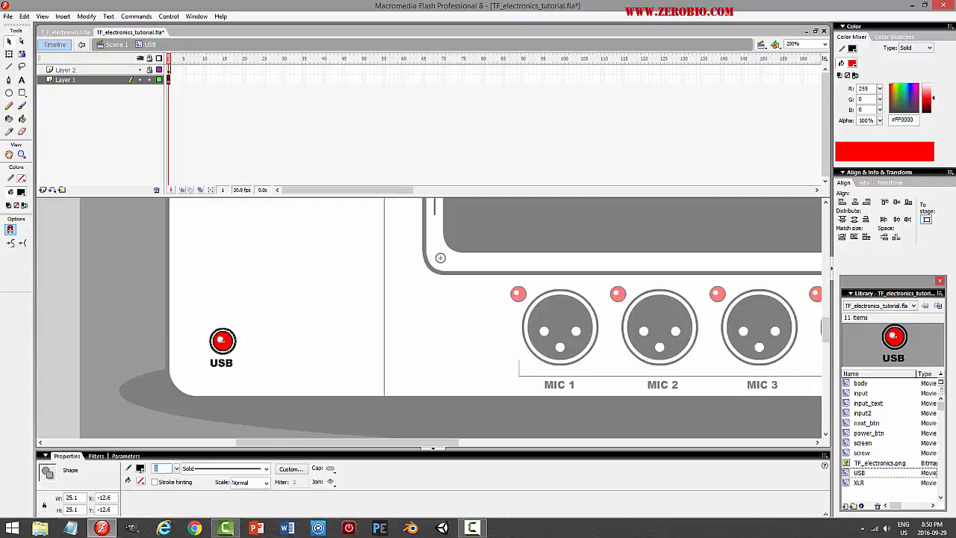
type("1")
key("Return")
double_click(312, 309)
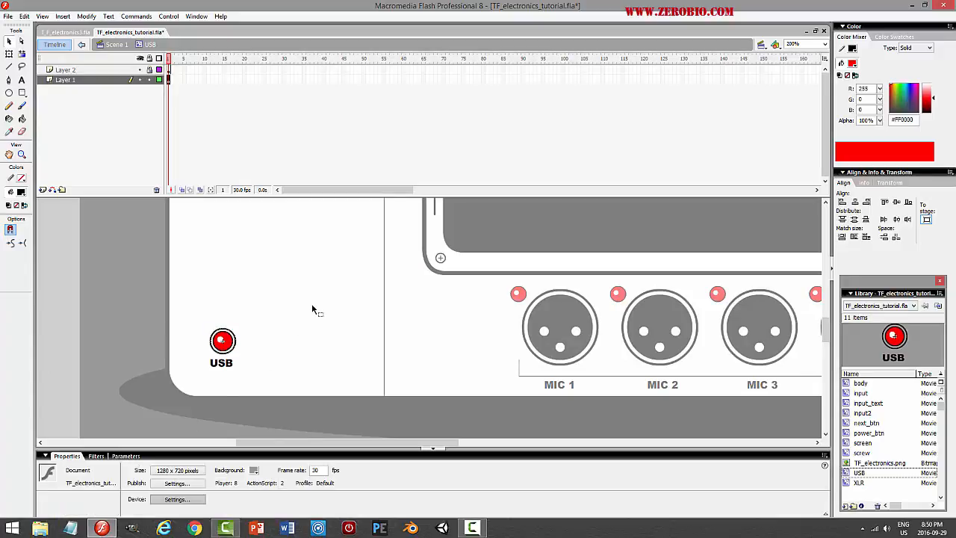
Preview the movie to check the ring's stroke, then return to Scene 1 and save the file
key("ctrl+Return")
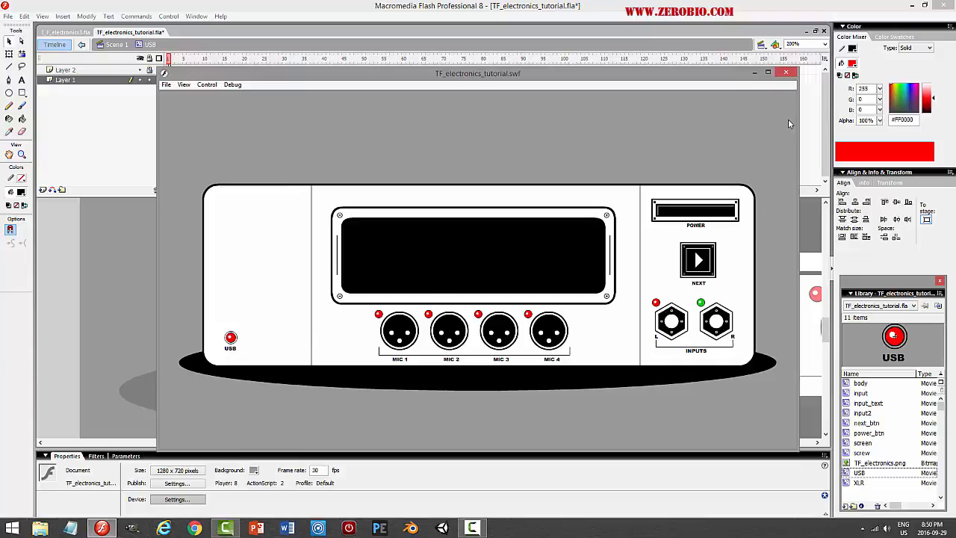
left_click(787, 72)
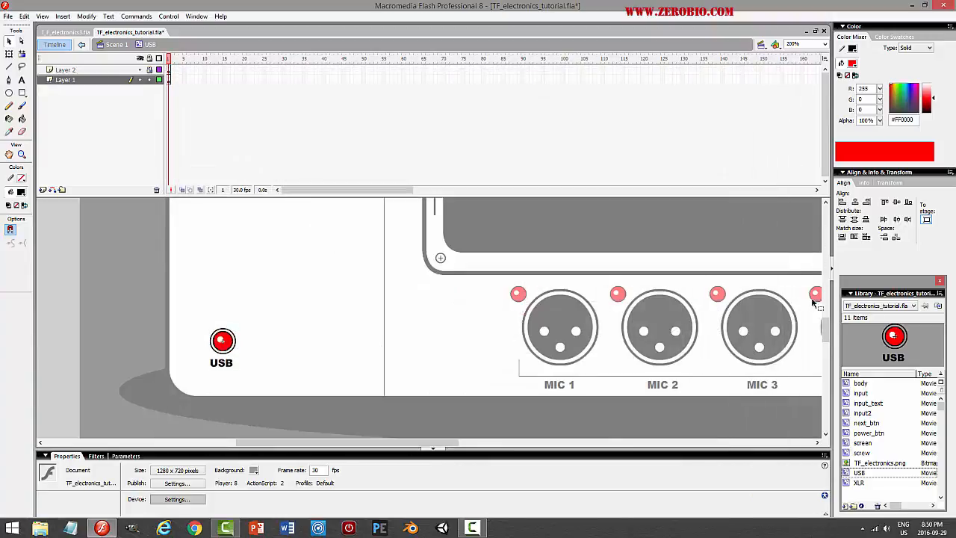
left_click(116, 47)
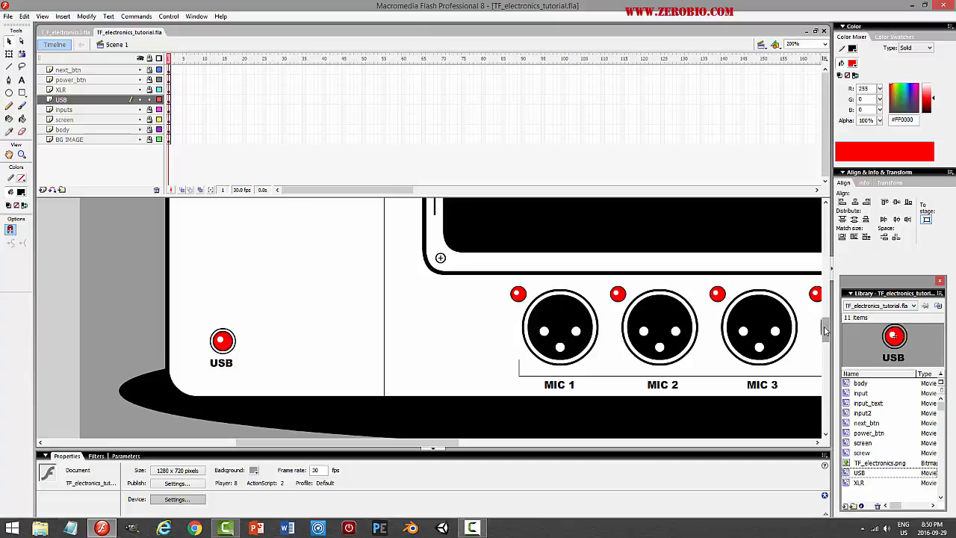
Check the headphones and volume controls in the reference image, then lock the USB layer and add a new layer above power_btn
left_click_drag(826, 333, 821, 244)
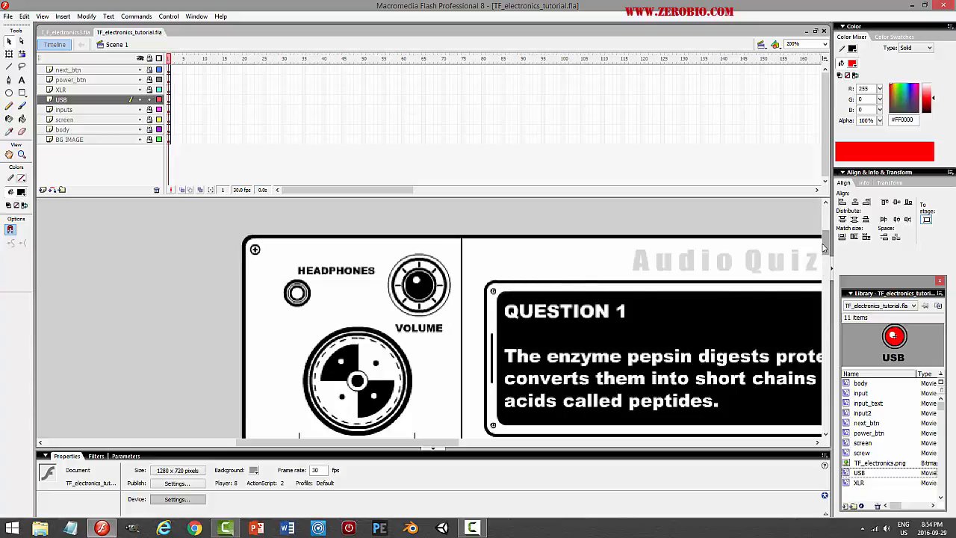
left_click_drag(824, 252, 806, 319)
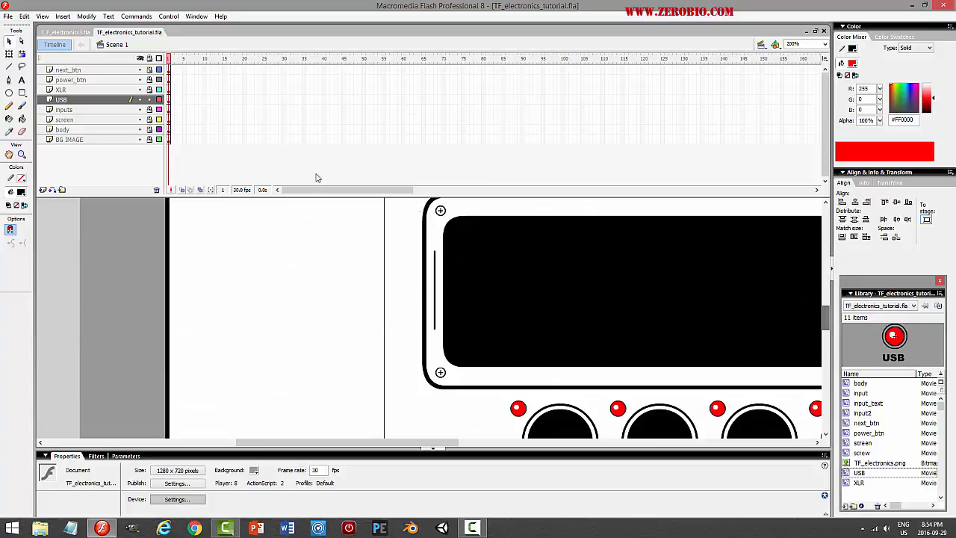
left_click(150, 101)
double_click(61, 100)
left_click(71, 79)
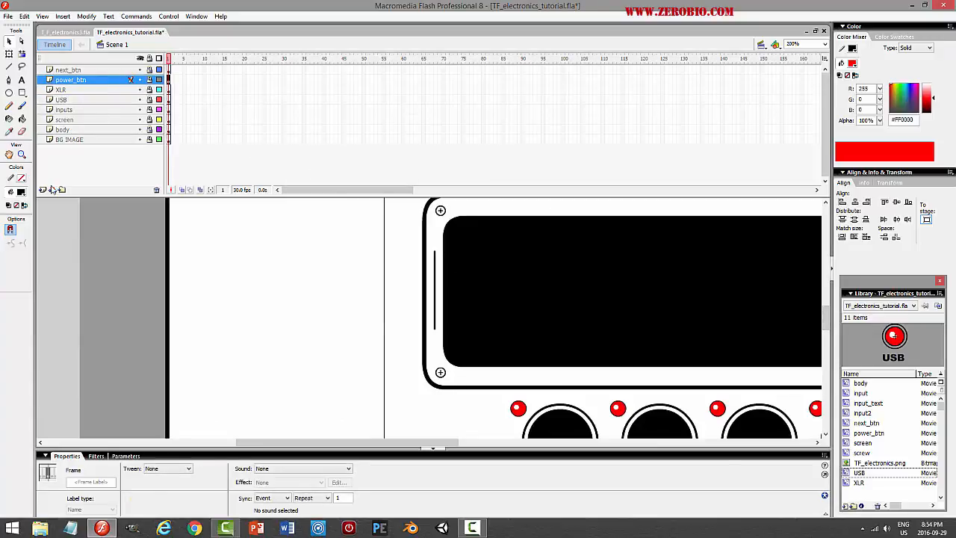
left_click(43, 192)
On the new layer, draw a black-outlined circle about 23 px wide near the panel's upper-left corner and fill it black
left_click(21, 192)
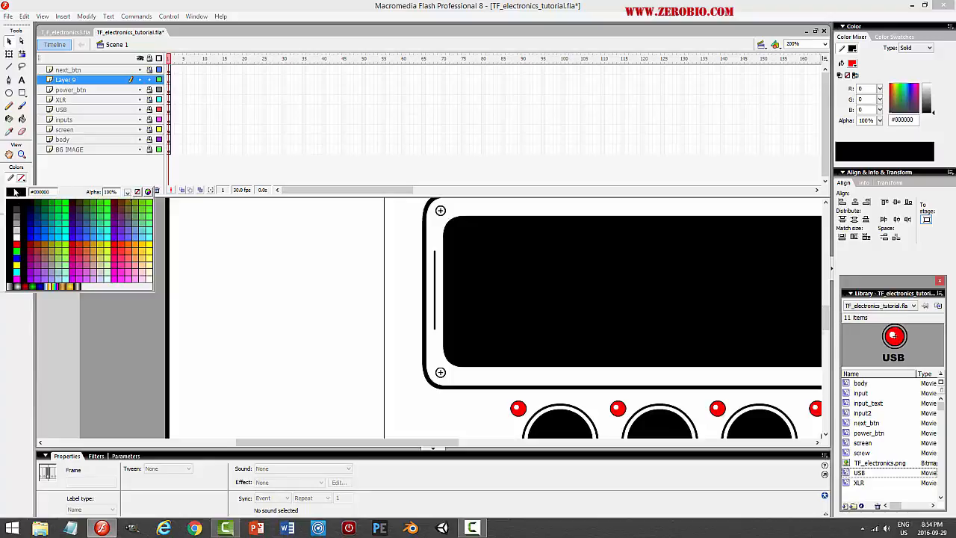
left_click(17, 244)
left_click(21, 192)
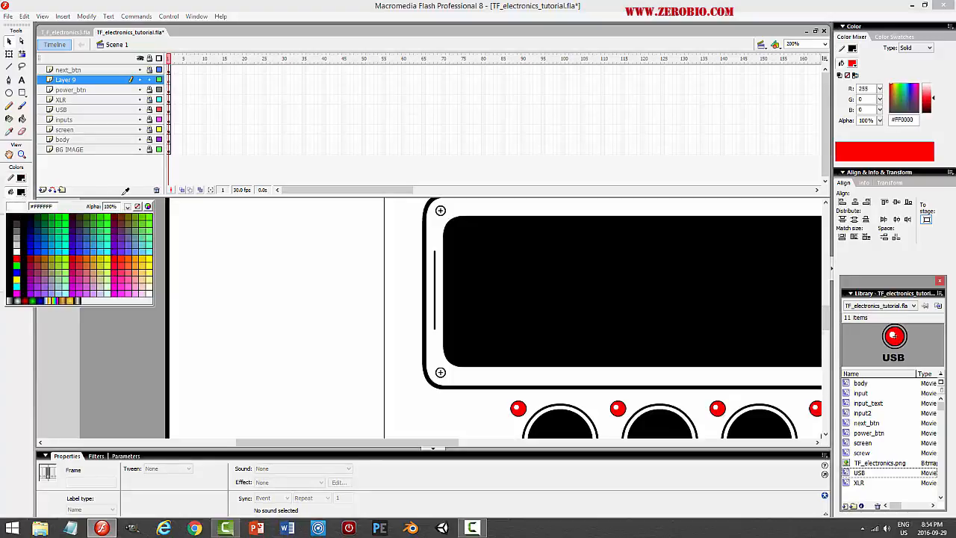
left_click(138, 206)
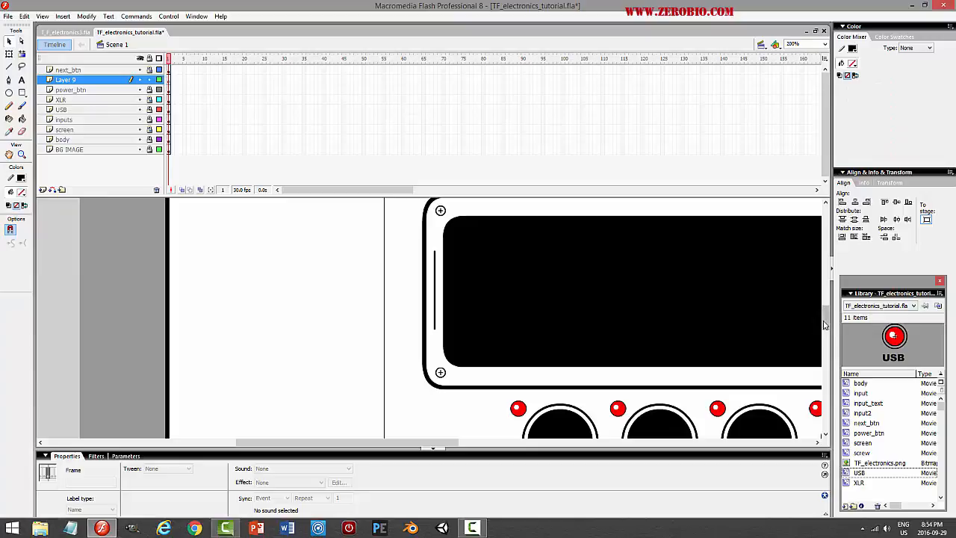
left_click_drag(825, 324, 824, 315)
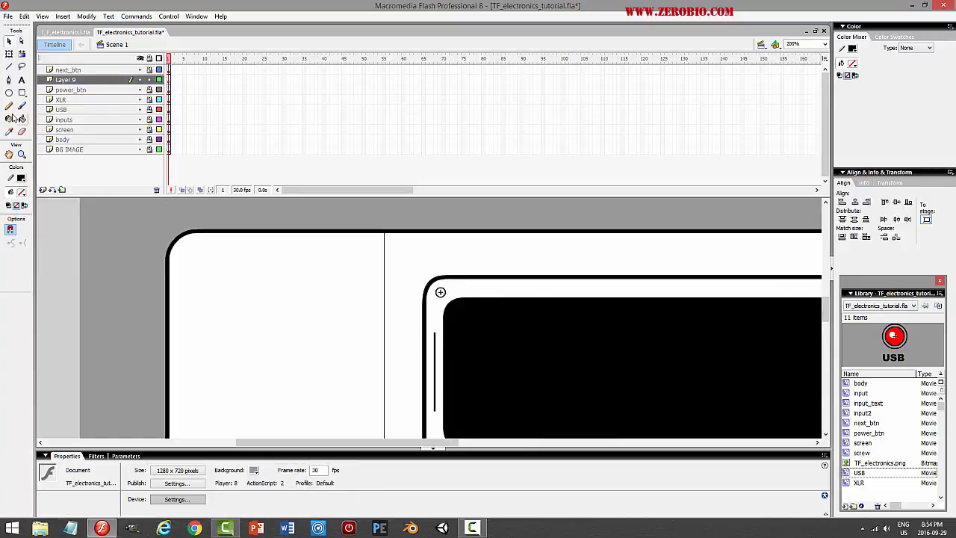
left_click(9, 92)
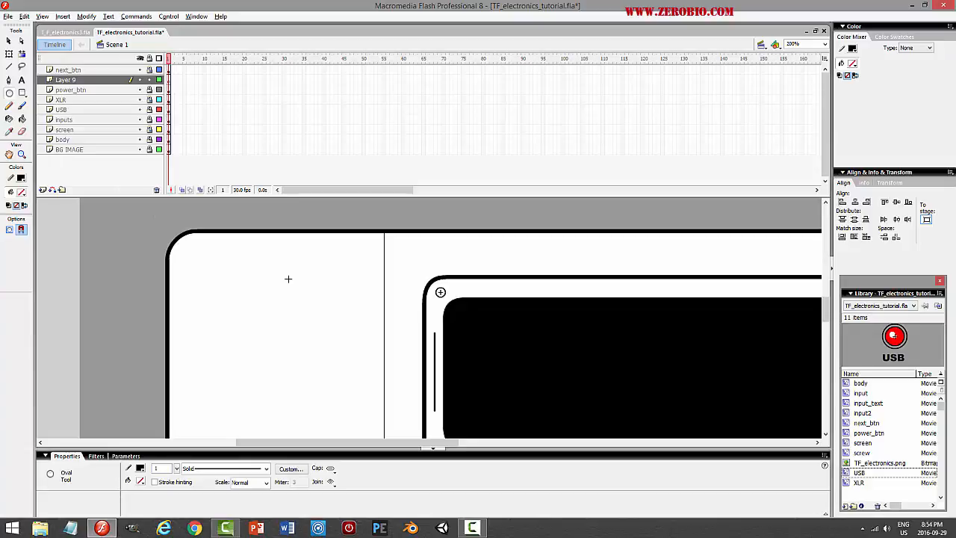
left_click_drag(288, 279, 294, 291)
left_click(22, 119)
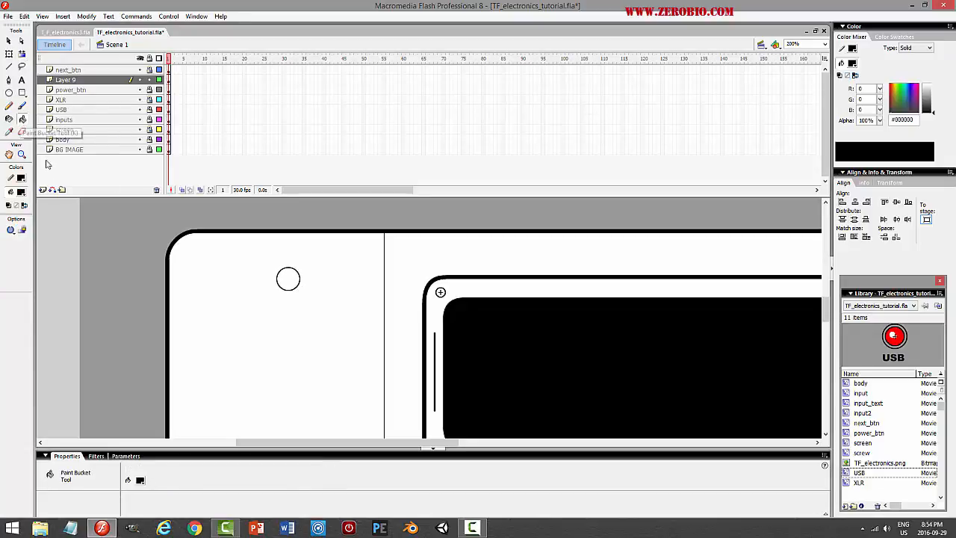
left_click(292, 273)
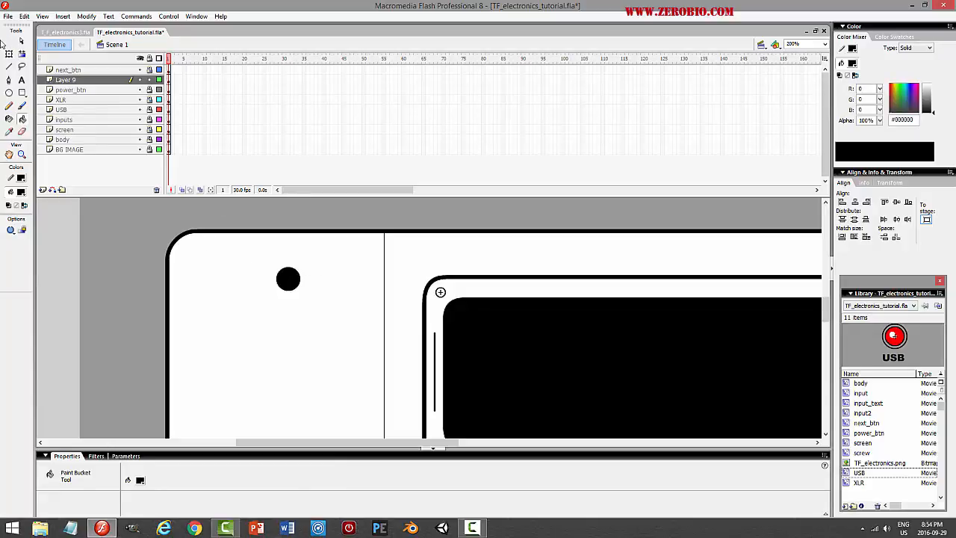
Copy the black circle's outline, paste it in place and enlarge the copy to about 41 px around its centre
left_click(9, 41)
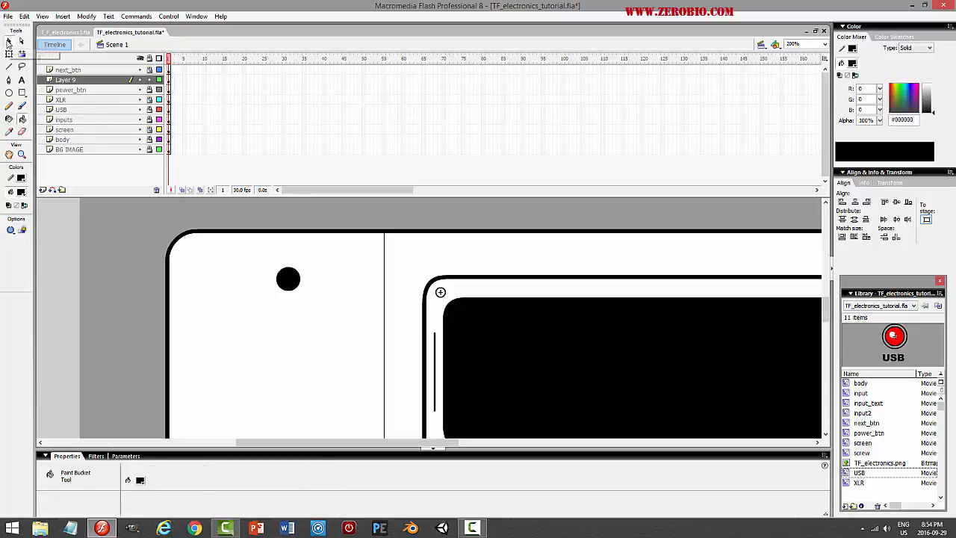
left_click(288, 273)
left_click(24, 16)
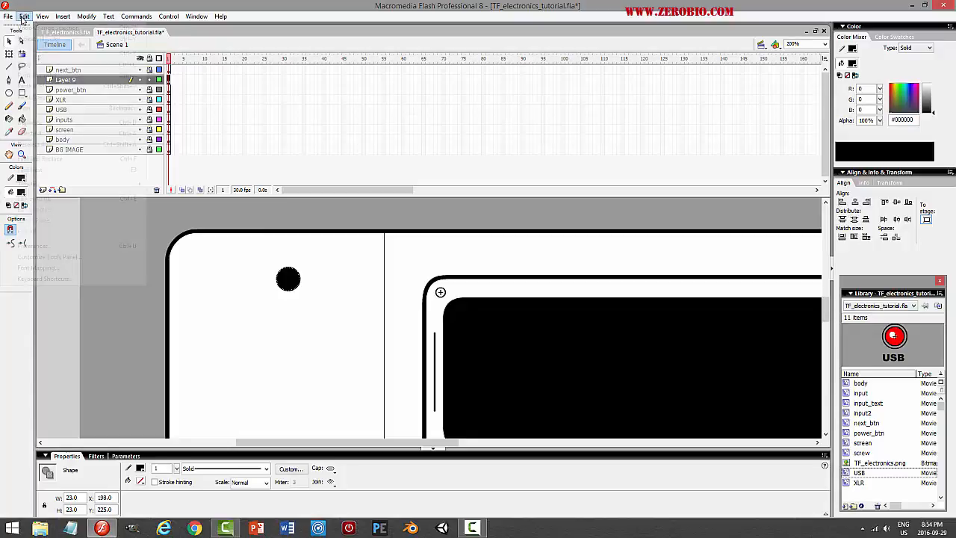
left_click(24, 64)
left_click(24, 16)
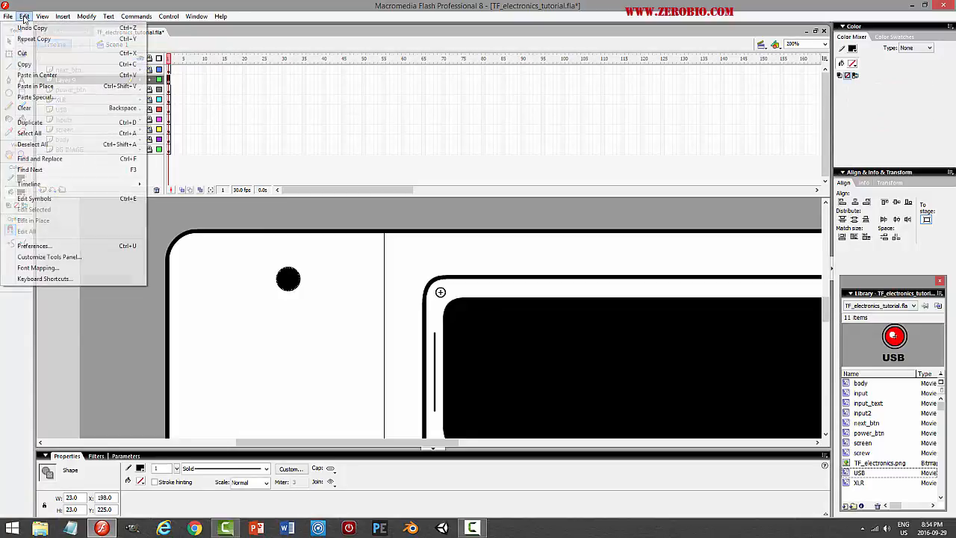
left_click(35, 86)
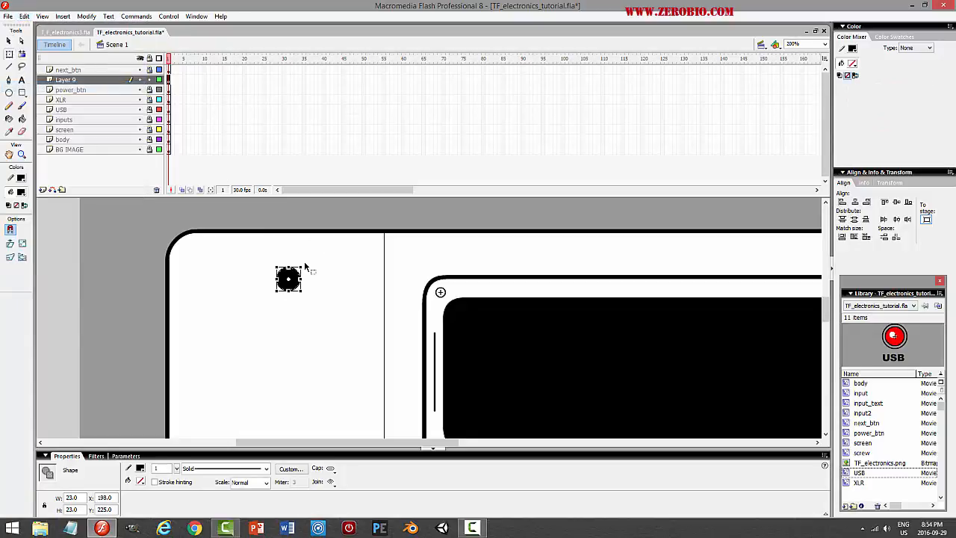
left_click_drag(301, 265, 311, 257)
left_click(478, 264)
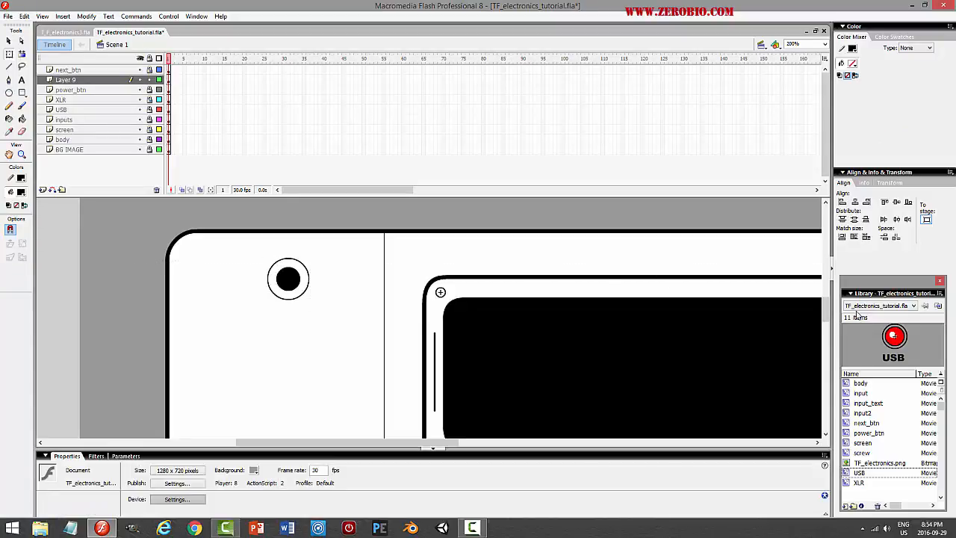
Shrink the ring around the black circle to about 29 px so it sits closer to the fill
left_click(827, 265)
left_click_drag(828, 266, 814, 300)
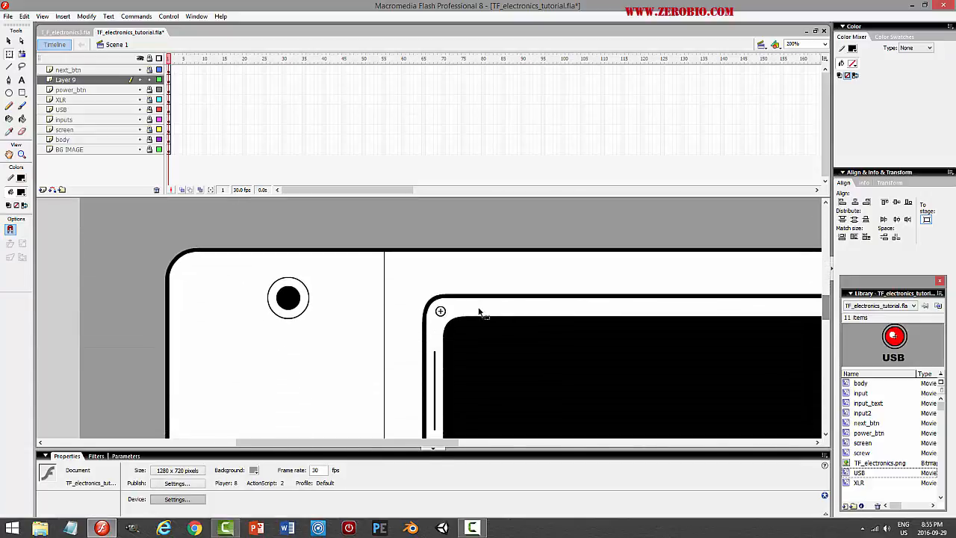
left_click(305, 289)
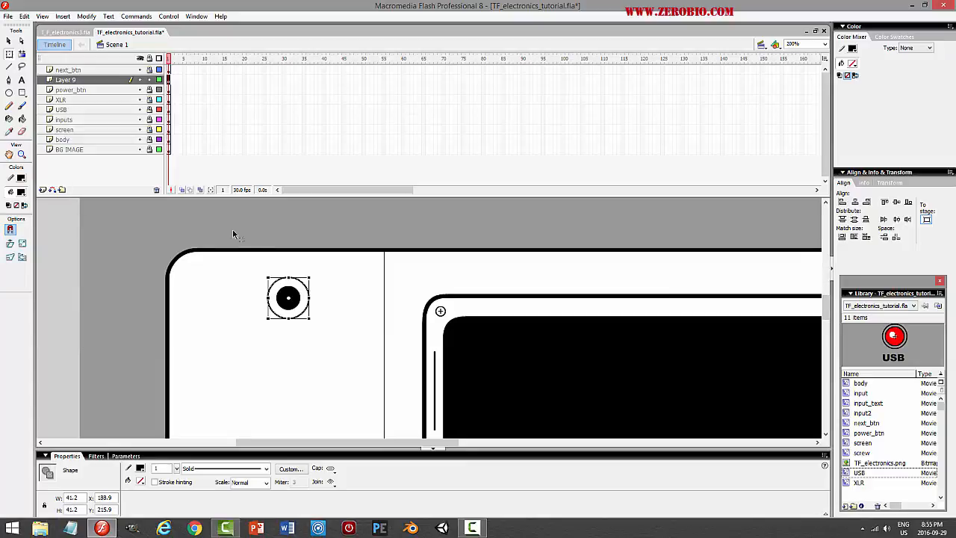
left_click_drag(308, 276, 305, 281)
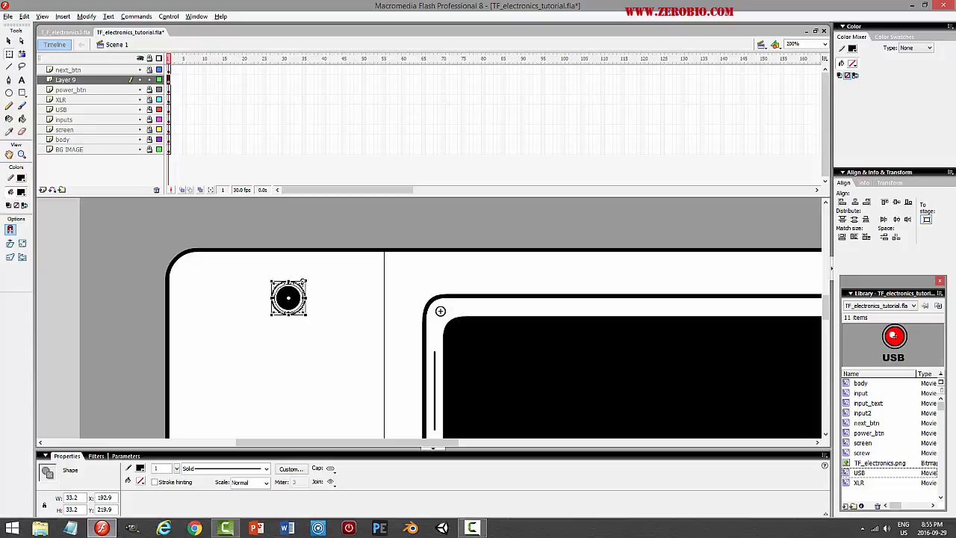
left_click_drag(304, 281, 301, 284)
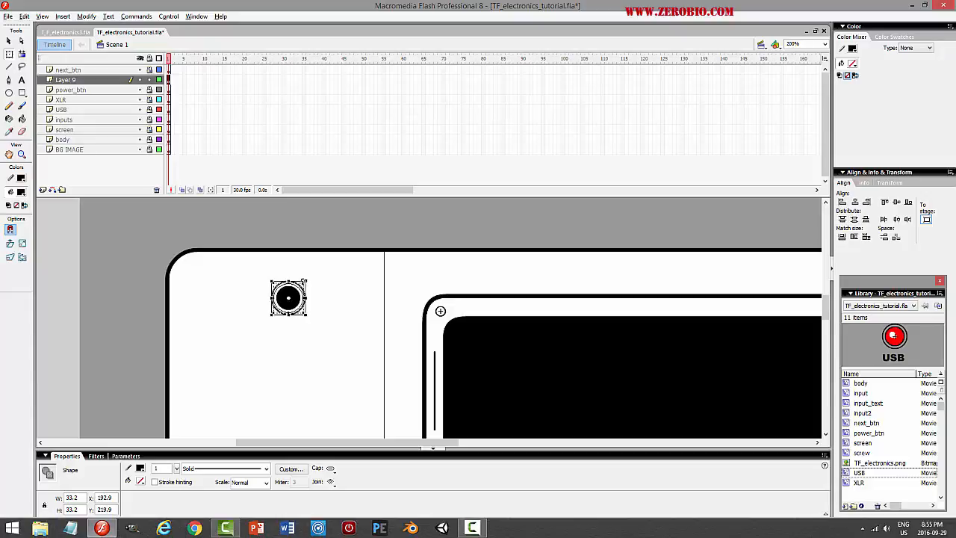
Paste another copy of the circle outline in place and enlarge it to an outer ring about 49 px wide
left_click(25, 17)
left_click(26, 16)
left_click(26, 17)
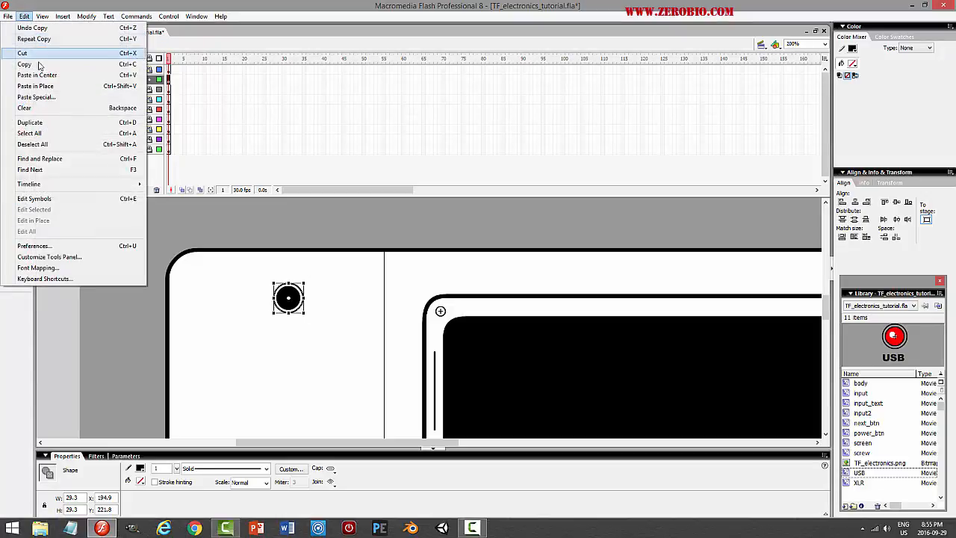
left_click(45, 143)
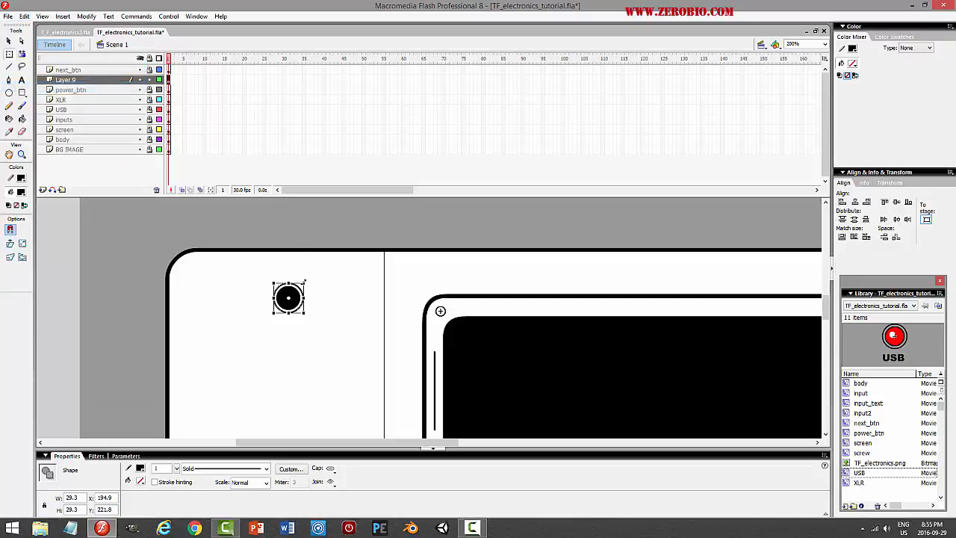
left_click_drag(304, 282, 315, 272)
left_click(337, 276)
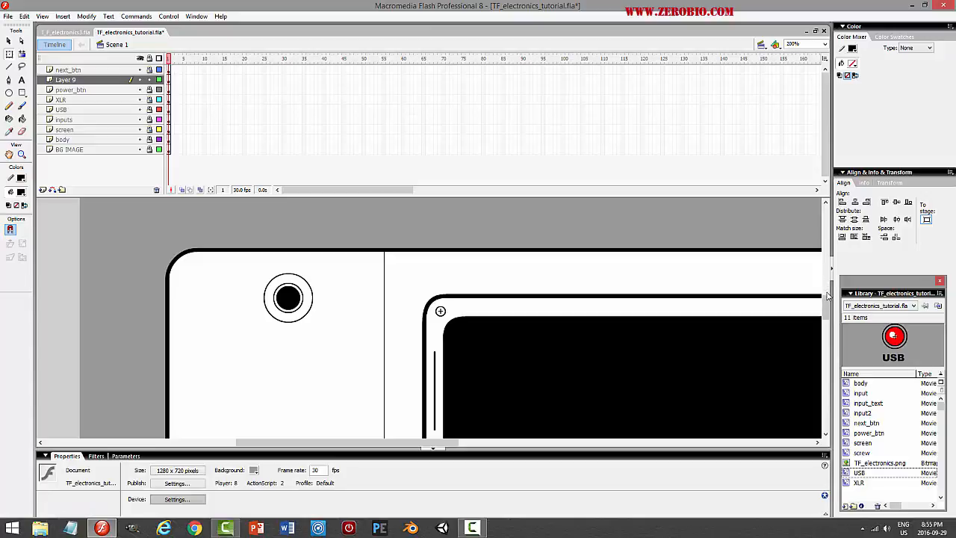
Set the outermost ring's stroke thickness to 2
mouse_move(828, 296)
left_mouse_down()
mouse_move(827, 277)
mouse_move(829, 329)
mouse_move(835, 241)
mouse_move(830, 307)
left_mouse_up()
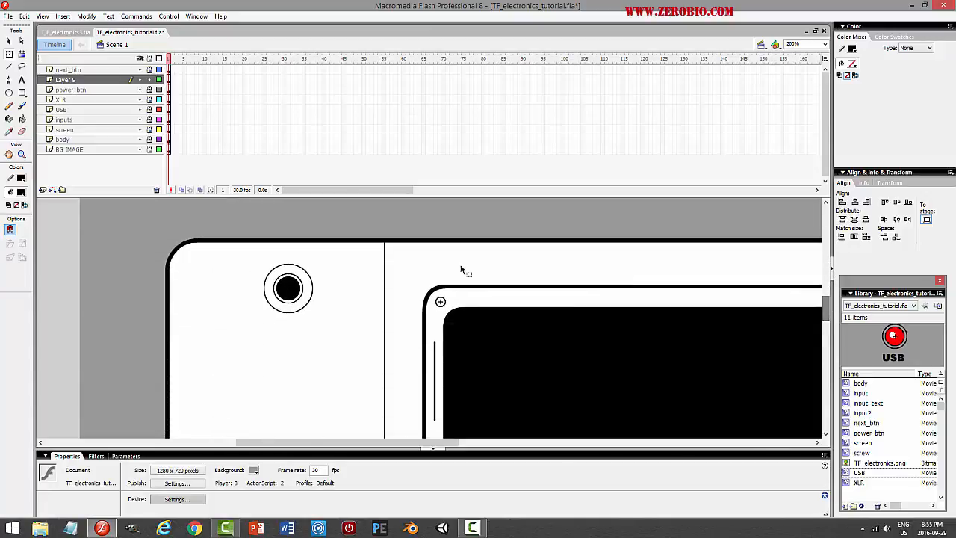
left_click(305, 283)
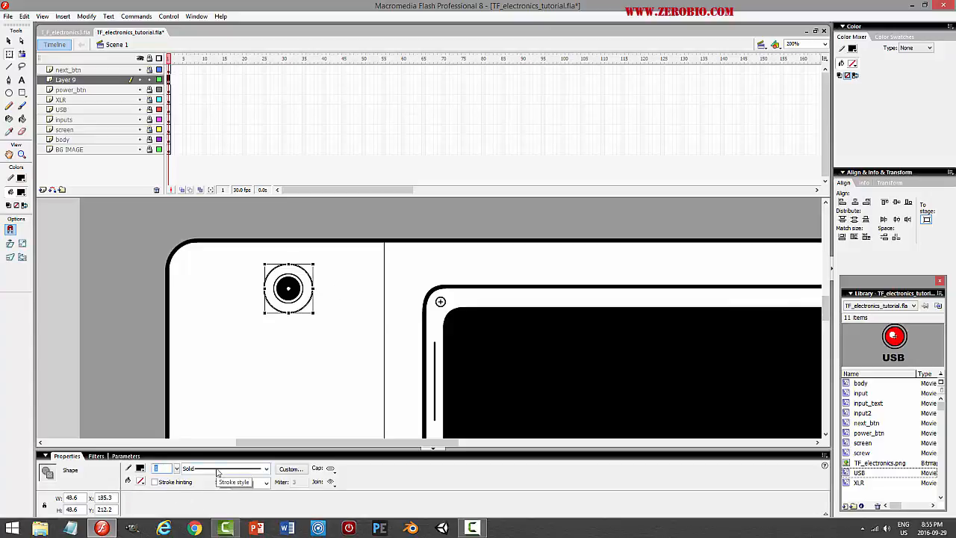
key("Return")
left_click(346, 348)
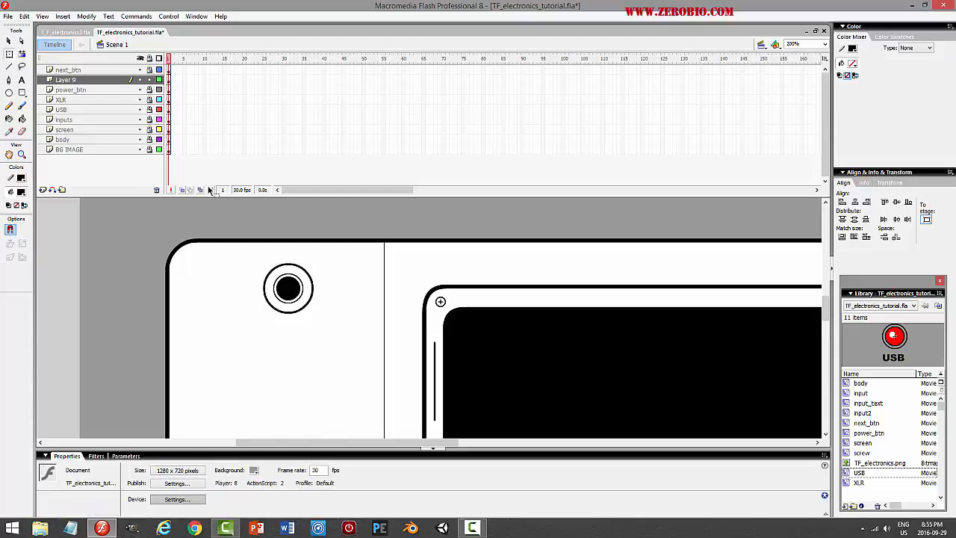
Convert all the knob artwork on Layer 9 to a movie clip symbol named volume
left_click(112, 80)
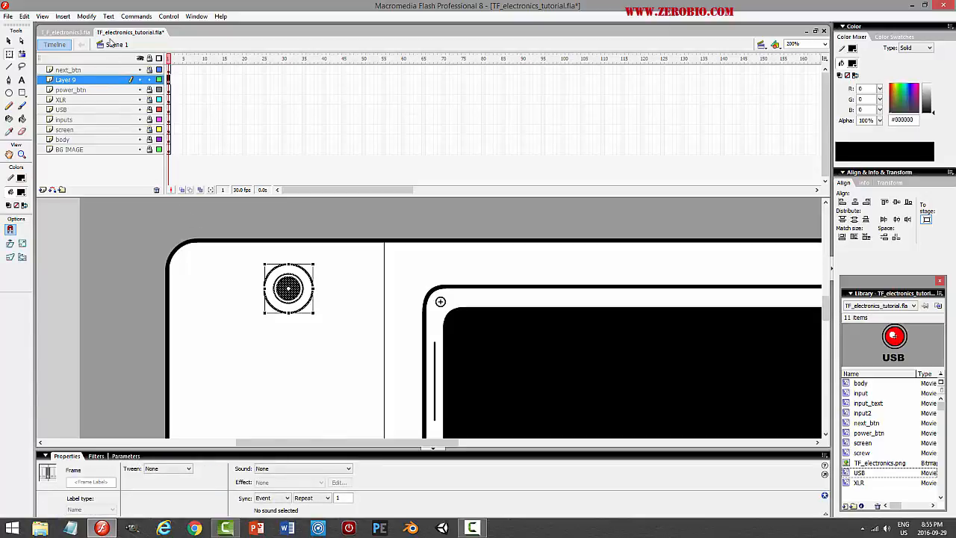
left_click(86, 15)
left_click(45, 40)
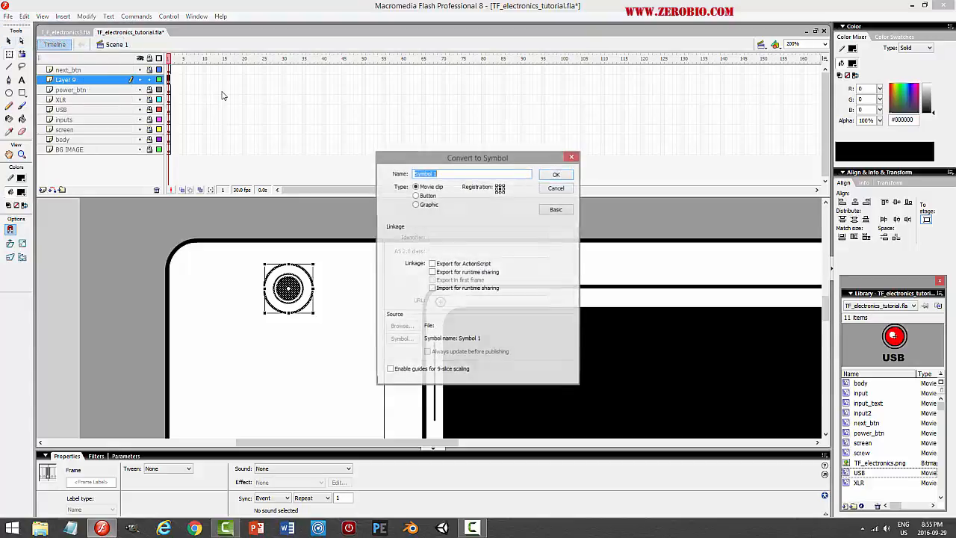
type("VO")
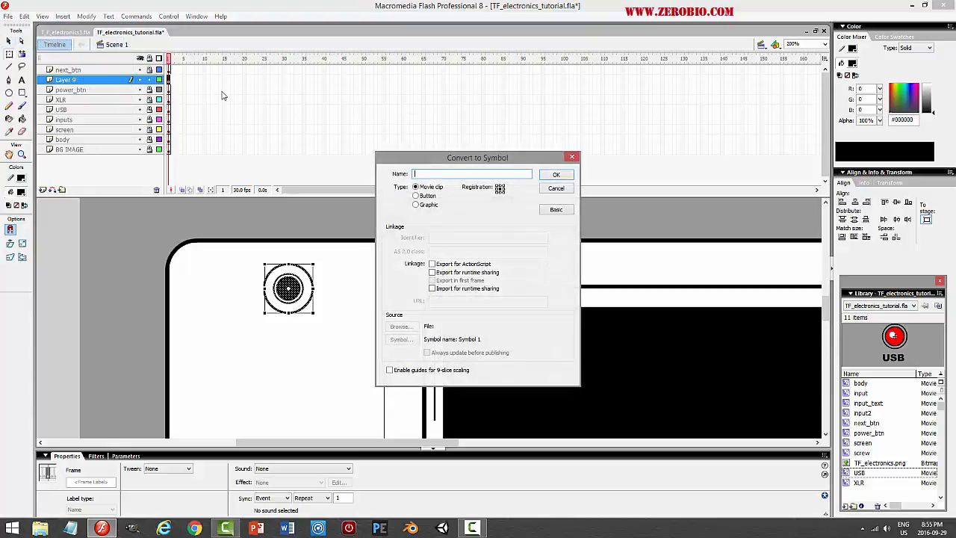
type("lume")
key("Return")
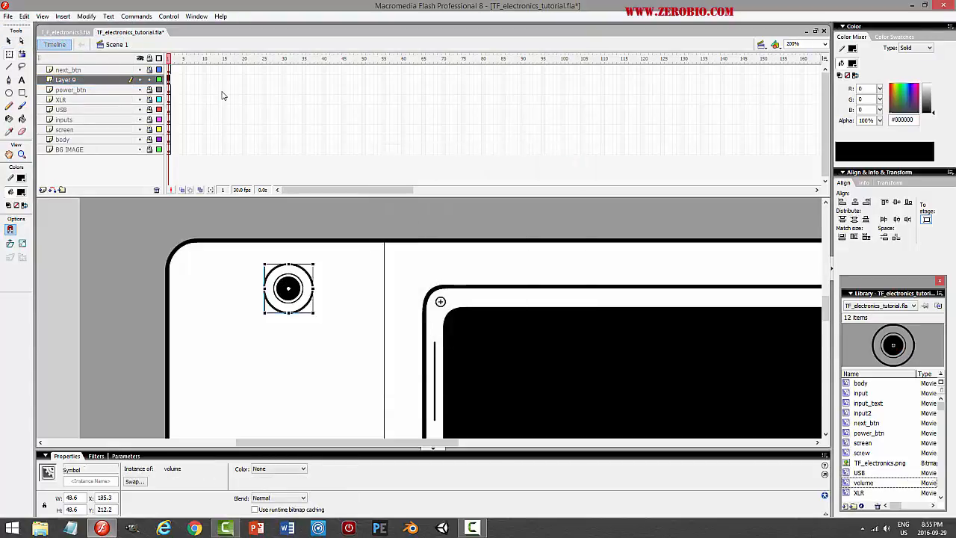
Inside the volume movie clip, fill the empty area between the rings with white
left_click(10, 41)
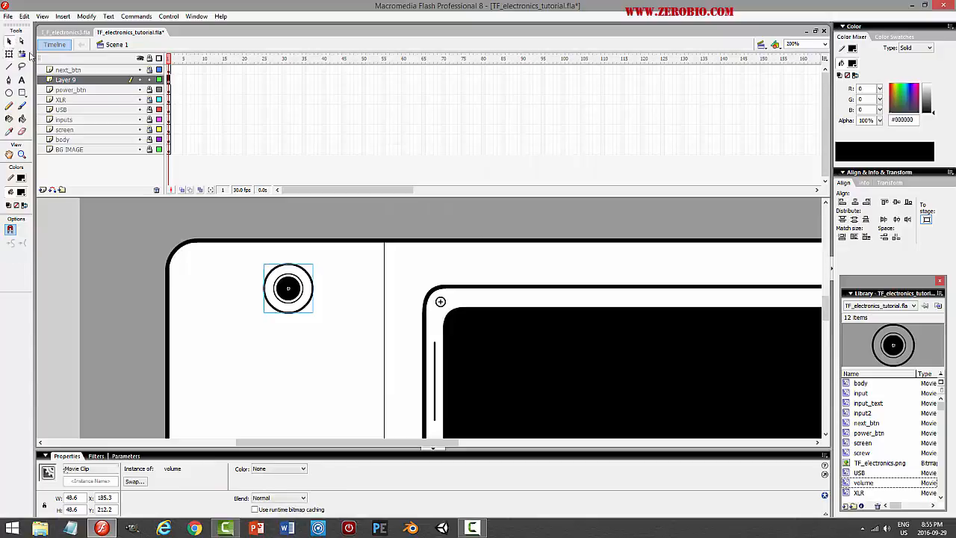
double_click(295, 293)
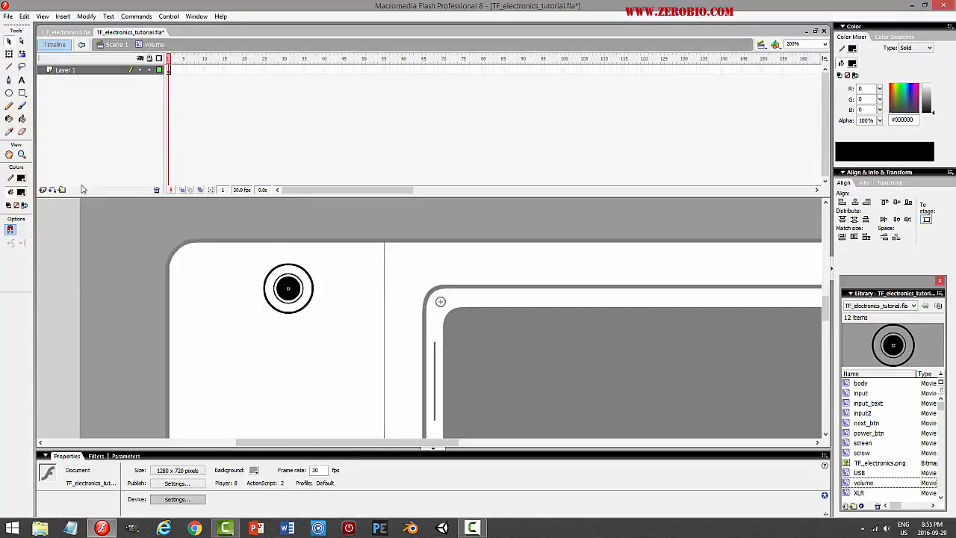
left_click(22, 119)
left_click(22, 196)
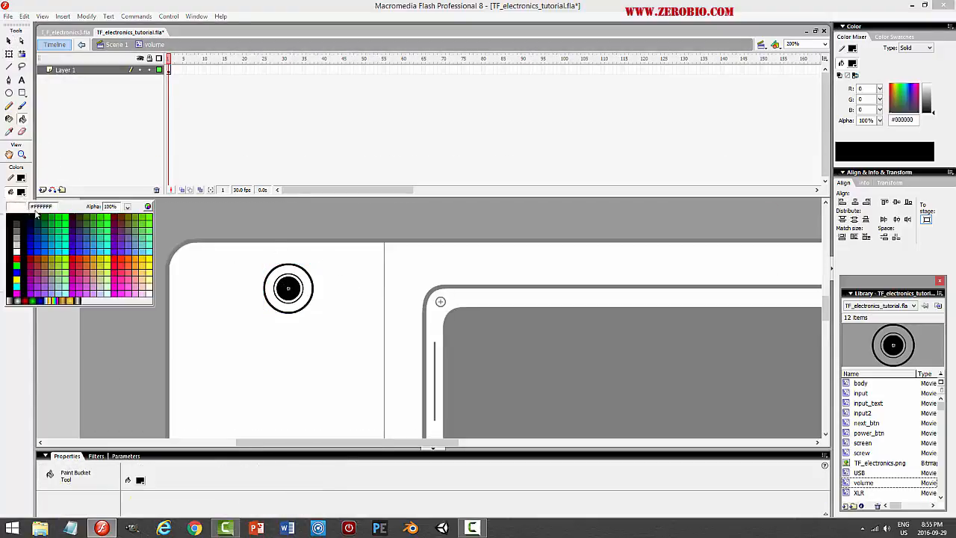
left_click(11, 243)
left_click(288, 268)
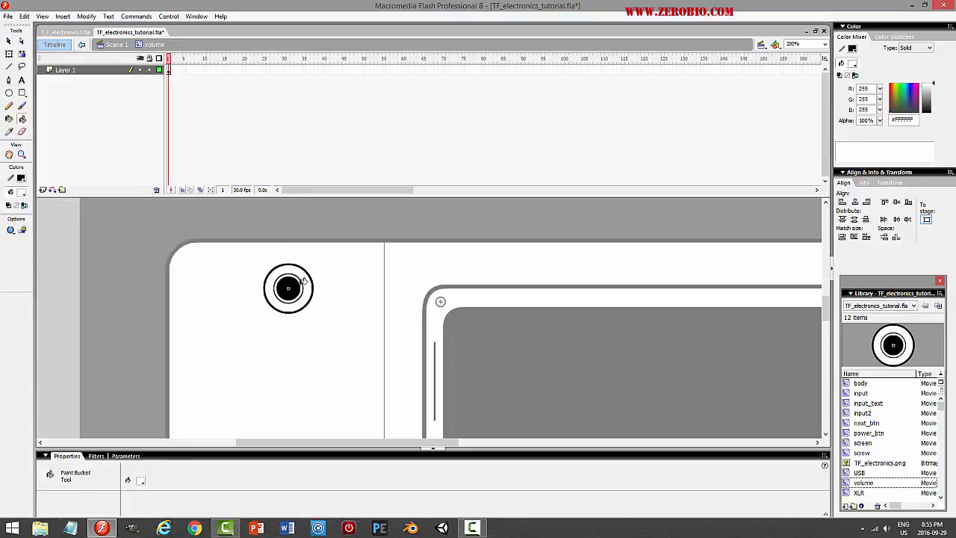
Lock Layer 1 of the volume clip and add a new layer above it
left_click(9, 41)
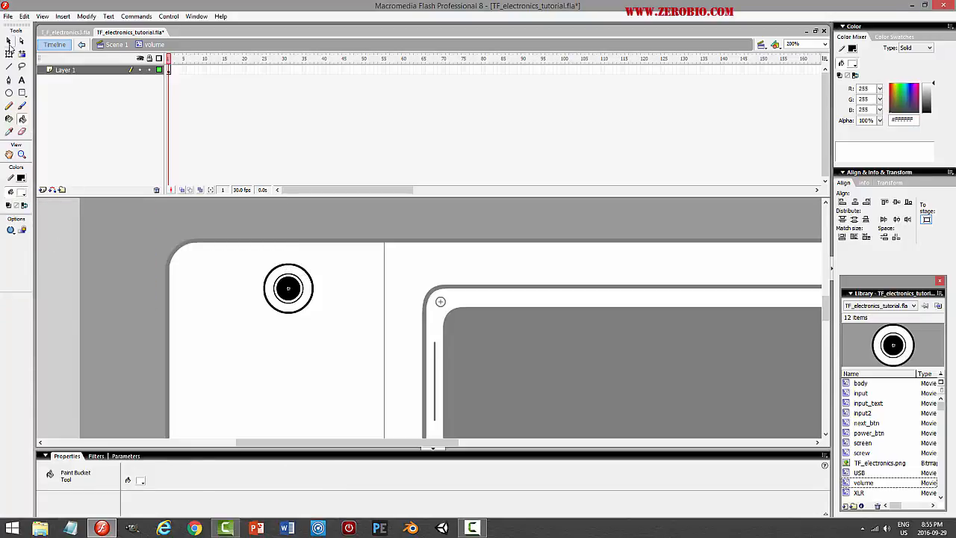
left_click(150, 71)
left_click(43, 191)
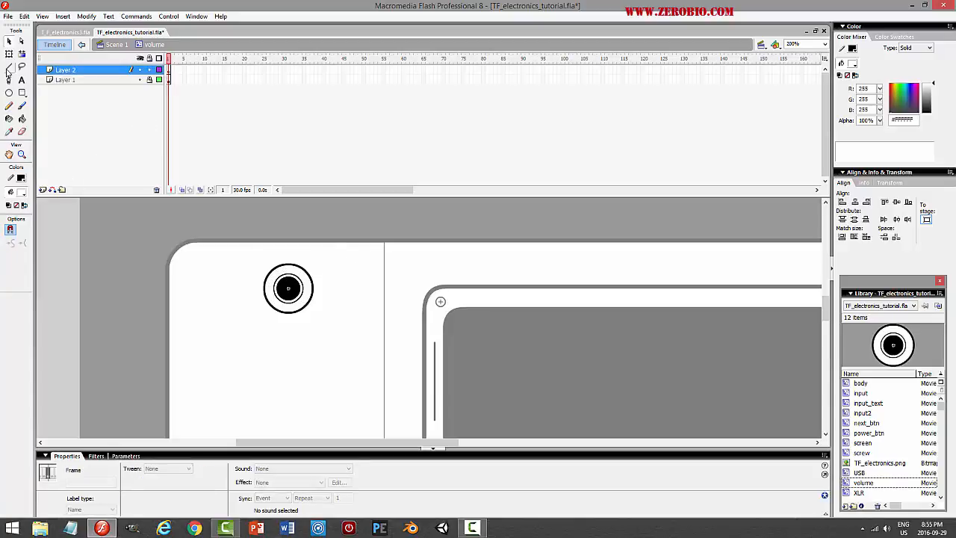
On Layer 2, draw a short vertical marker line between the knob's outer and inner rings, directly above the centre
left_click(10, 67)
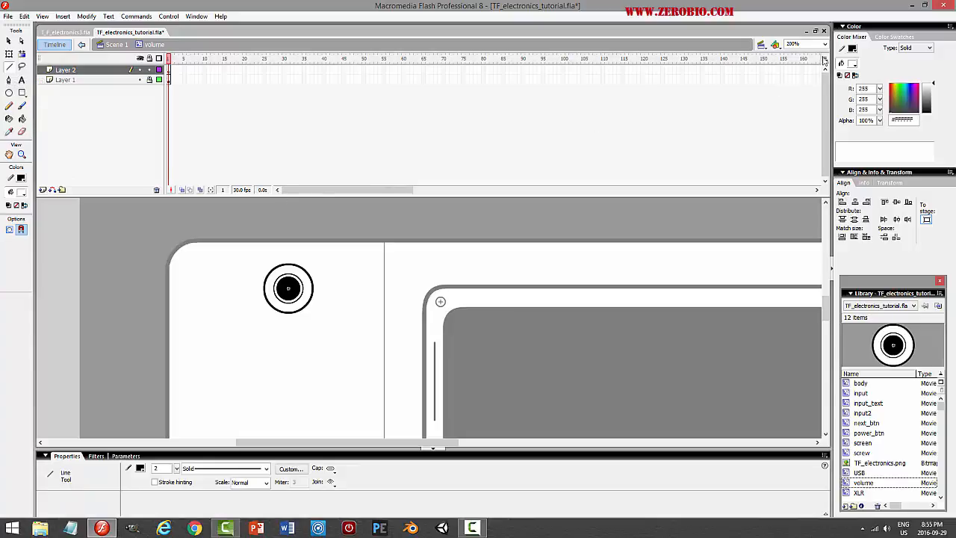
left_click(825, 44)
left_click(793, 94)
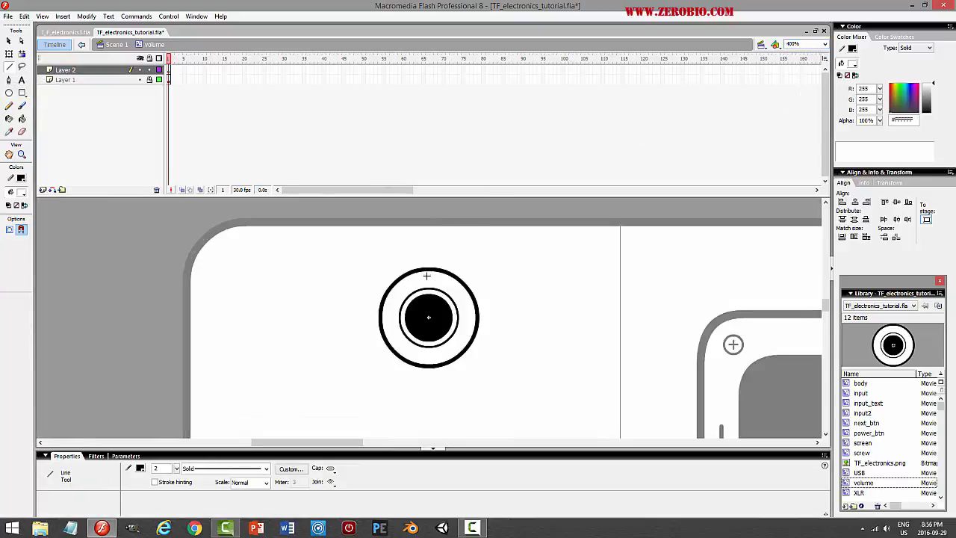
left_click_drag(426, 275, 428, 284)
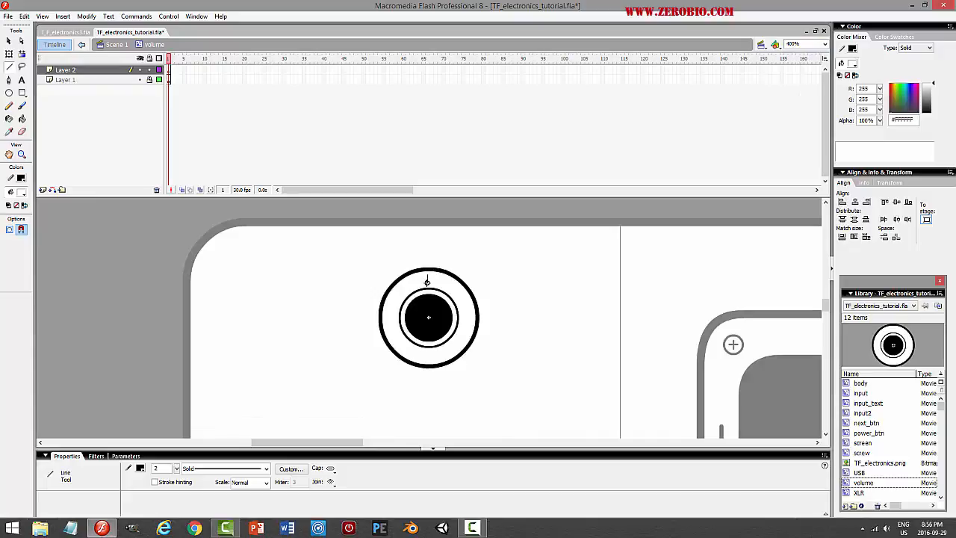
Set the stroke height of the vertical marker line above the knob's centre to 1
left_click(9, 41)
left_click(427, 282)
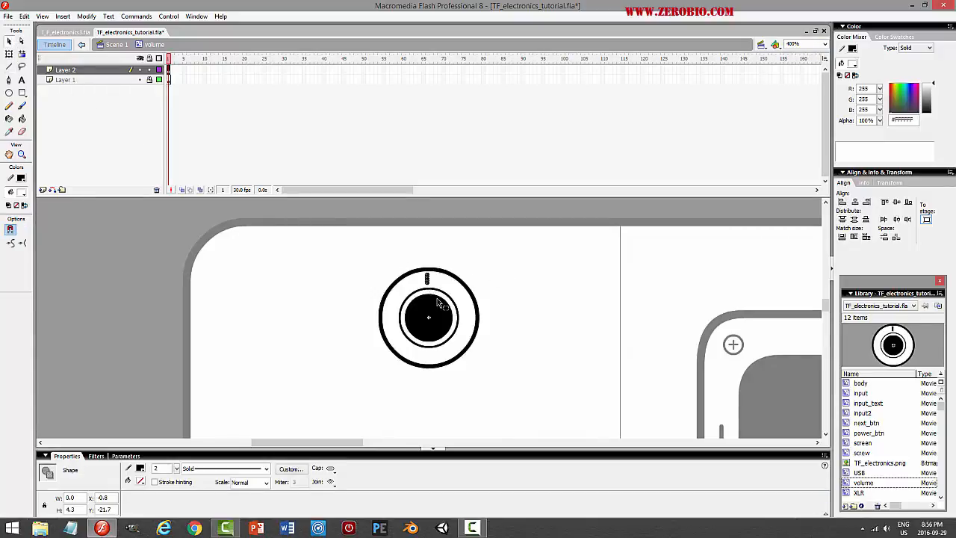
double_click(157, 469)
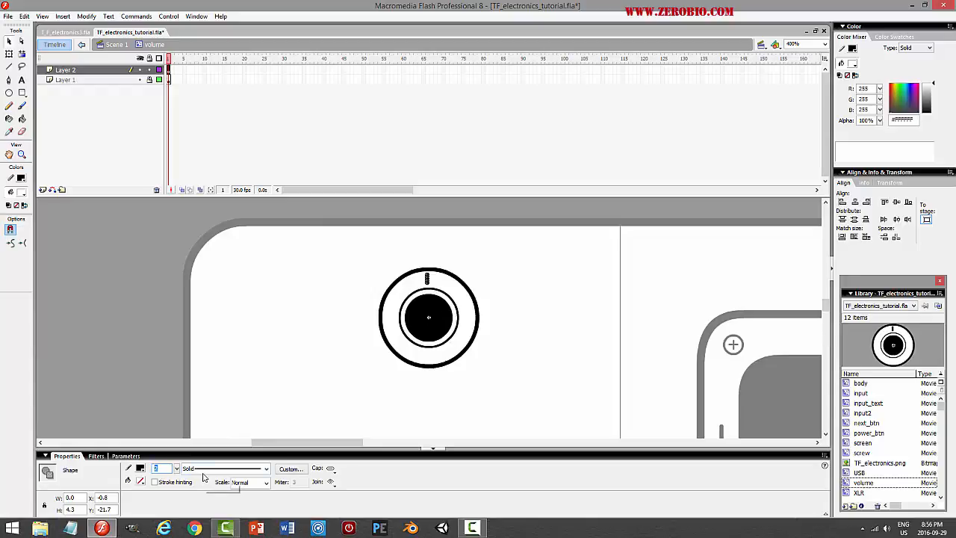
left_click(560, 302)
Centre the marker line horizontally on the knob and position it between the inner and outer rings above the centre
left_click(427, 279)
left_click(897, 203)
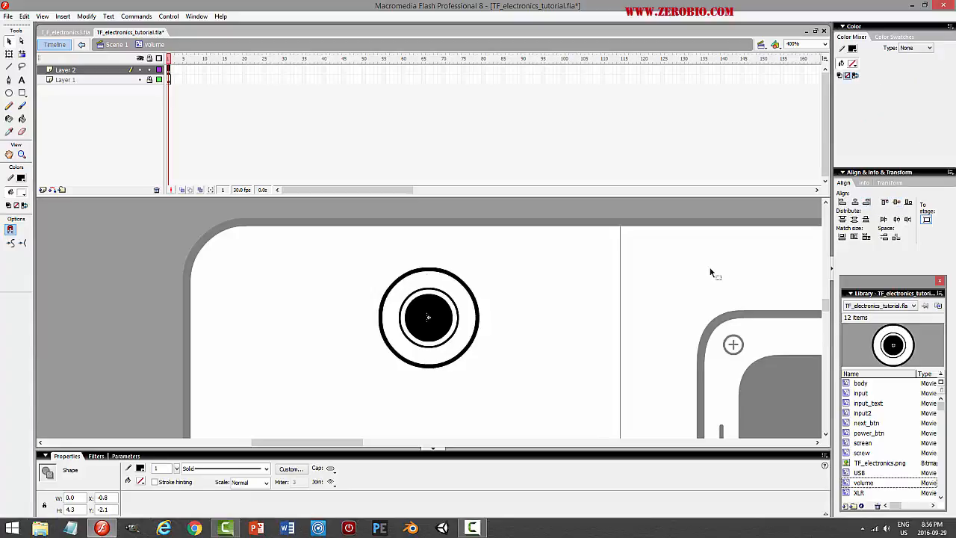
left_click(854, 202)
key("Down")
left_click(562, 264)
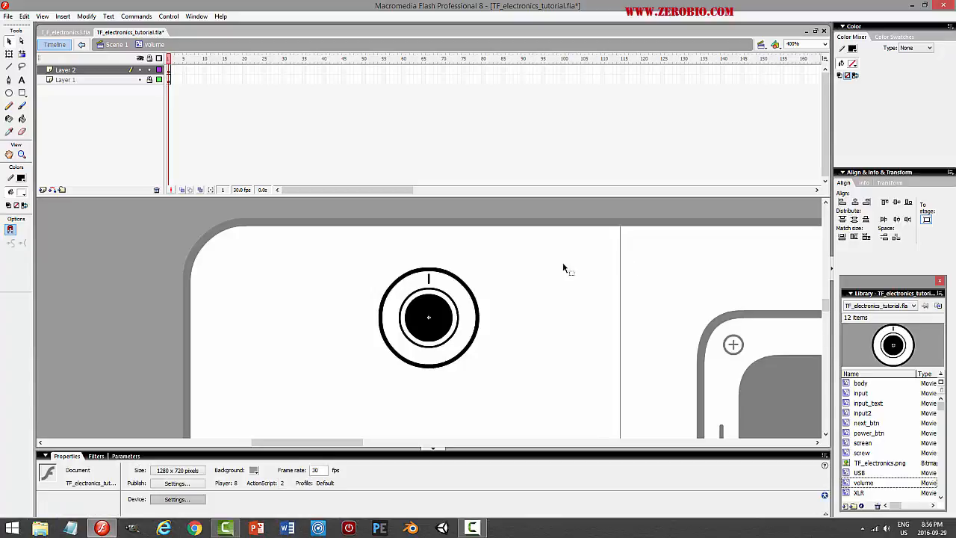
Paste a copy of the marker line in place and move it between the rings directly below the knob's centre
left_click(430, 280)
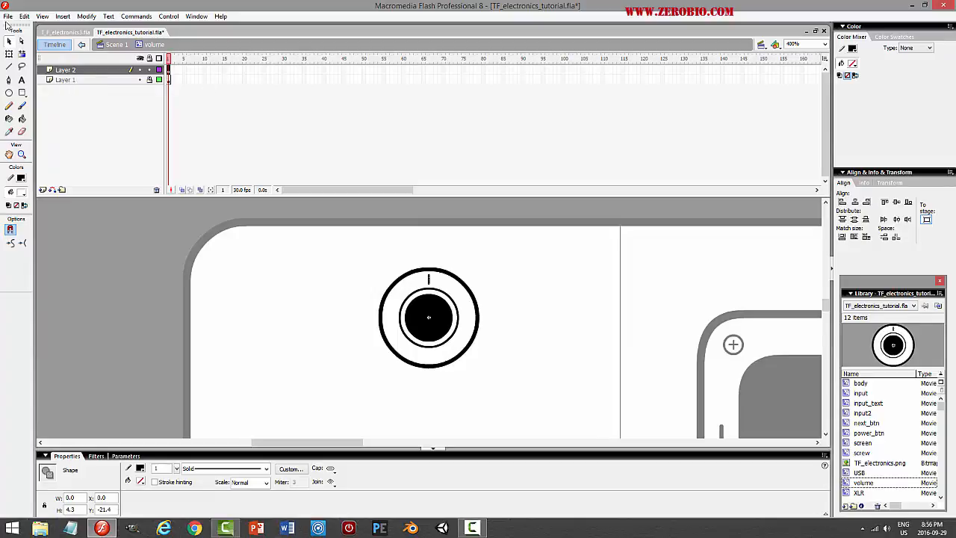
left_click(24, 15)
left_click(30, 64)
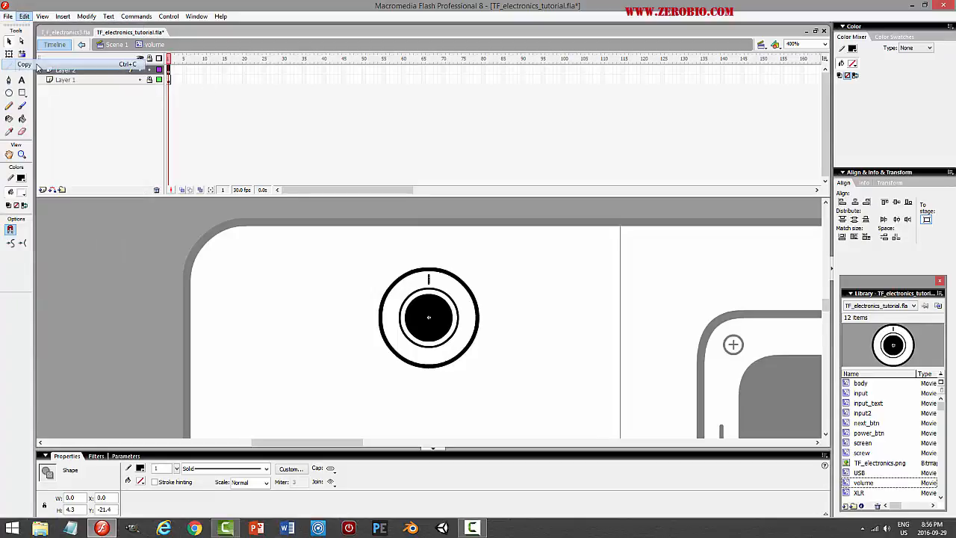
left_click(23, 16)
left_click(45, 86)
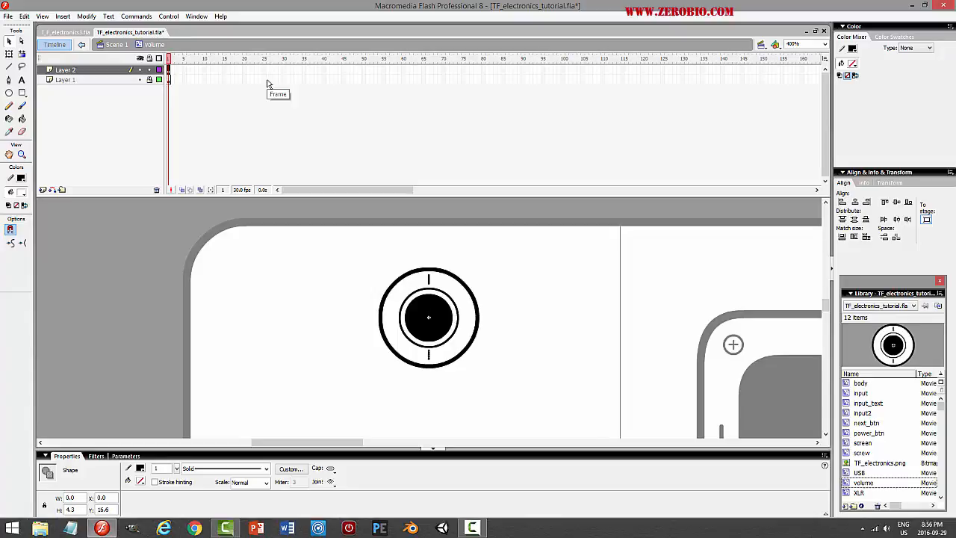
Copy both Layer 2 marker lines, paste them in place and rotate the copies 90° clockwise
left_click(112, 72)
left_click(24, 15)
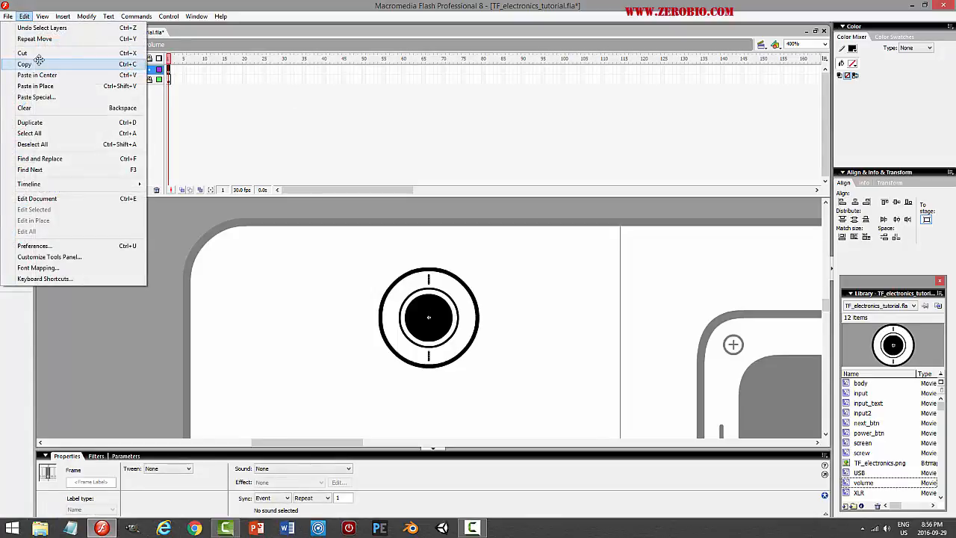
left_click(30, 65)
left_click(24, 16)
left_click(44, 85)
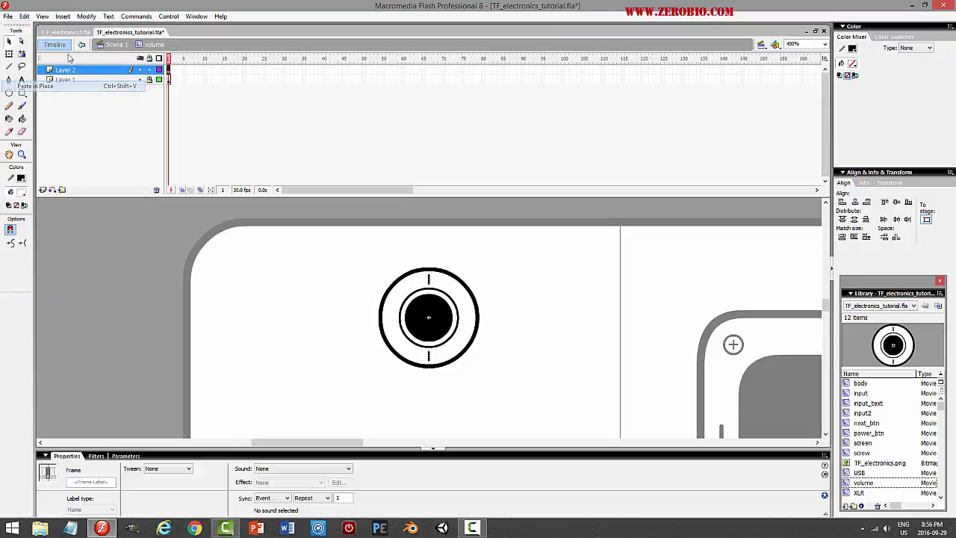
left_click(86, 16)
mouse_move(66, 141)
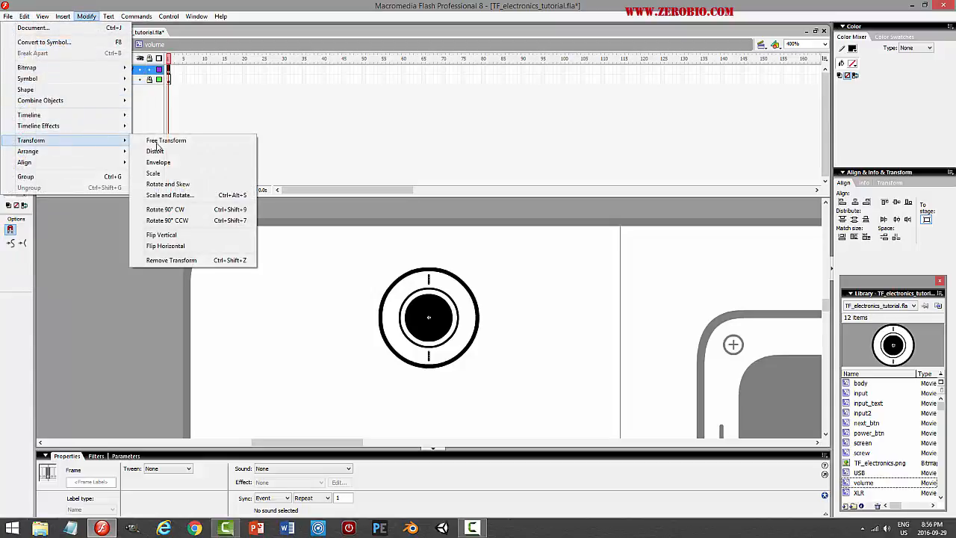
left_click(166, 209)
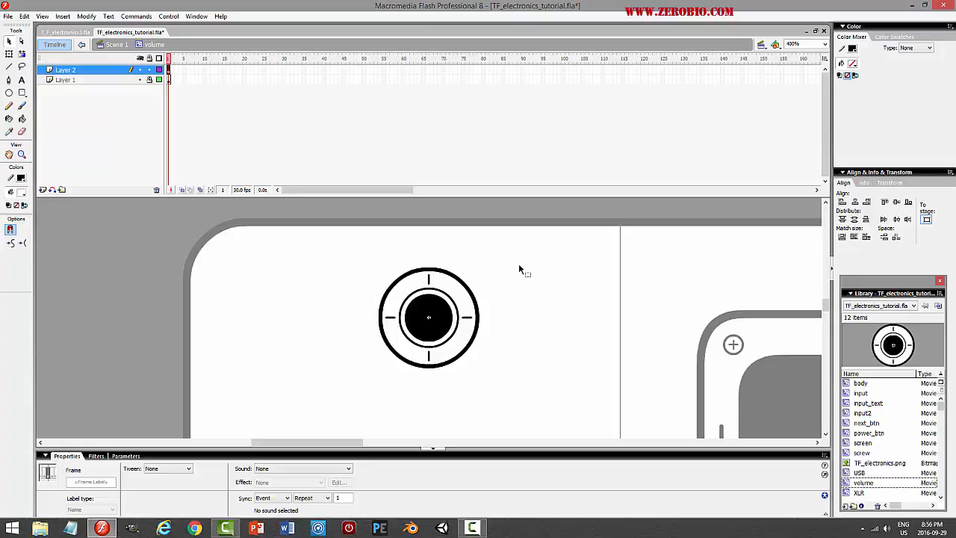
left_click(24, 15)
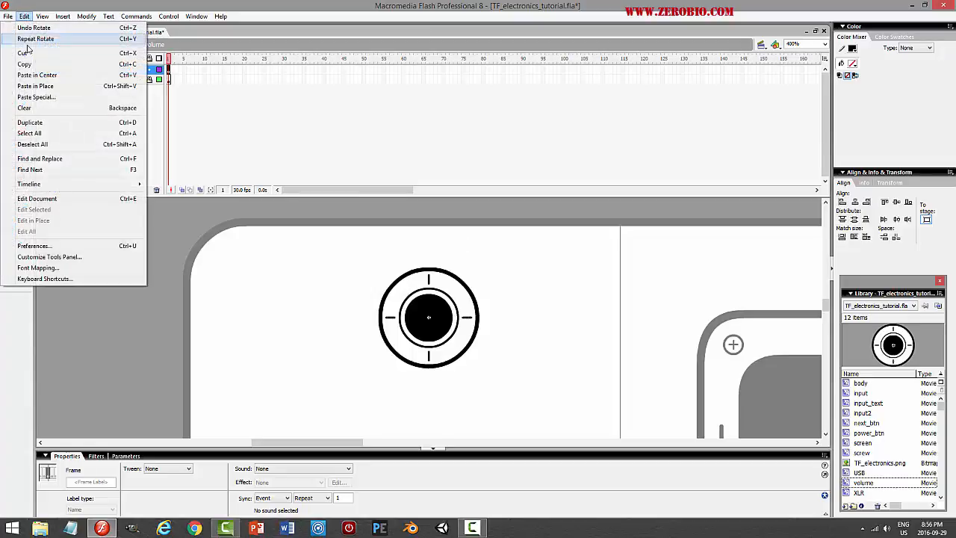
left_click(27, 52)
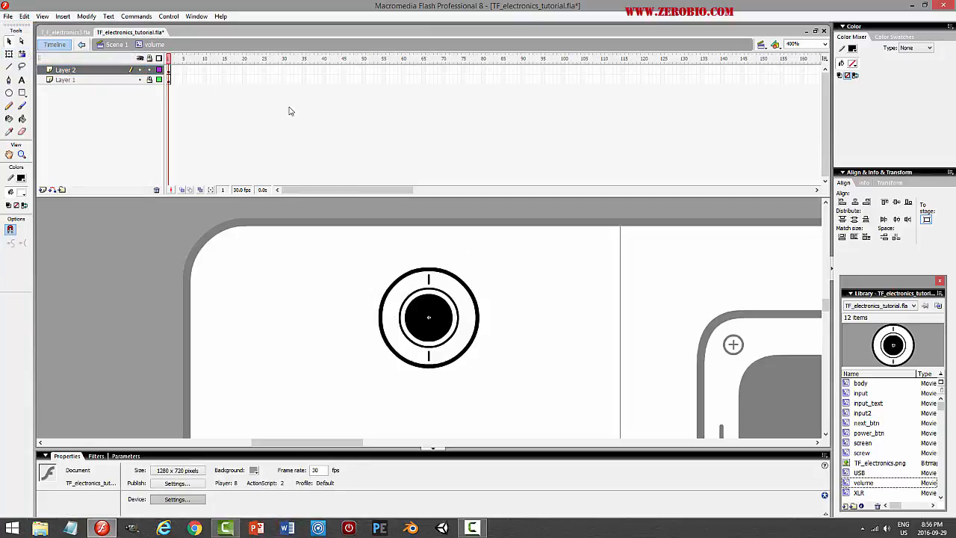
key("ctrl+z")
Try to paste a copy of only the horizontal marker pair in place and rotate it 45 degrees
left_click(24, 16)
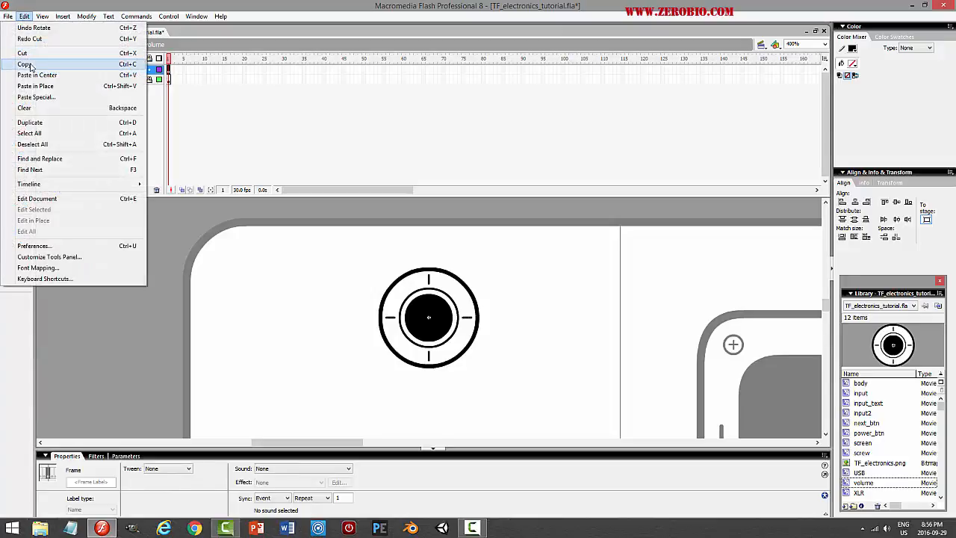
left_click(27, 64)
left_click(24, 16)
left_click(35, 86)
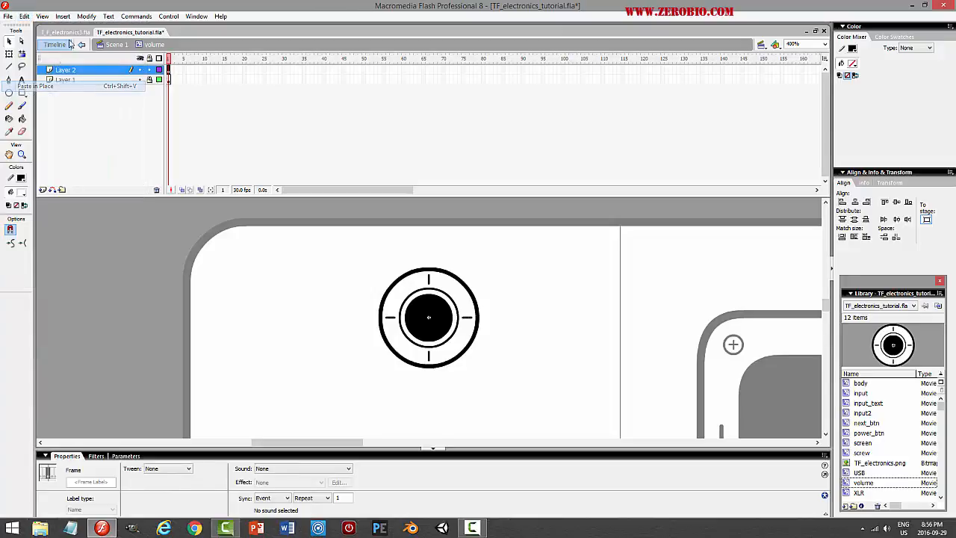
left_click(86, 16)
mouse_move(64, 141)
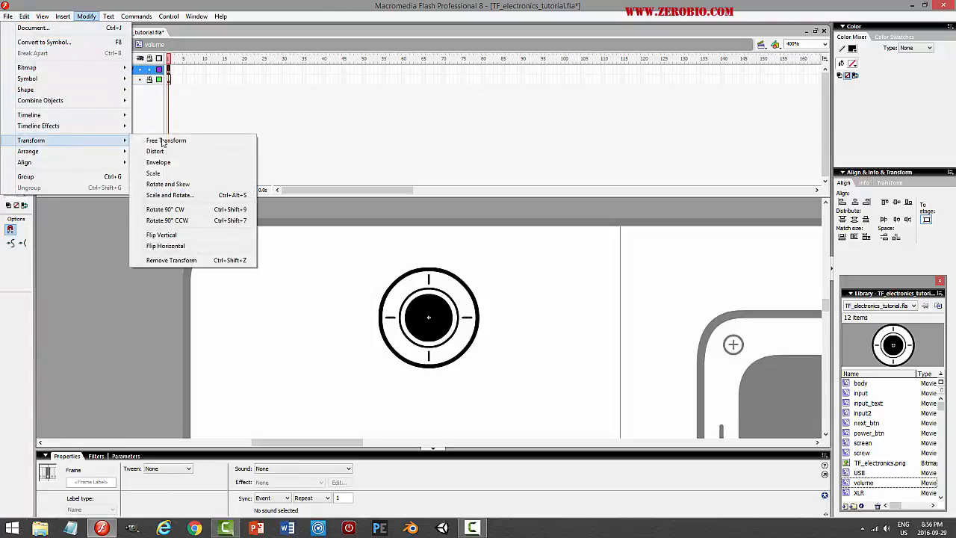
left_click(184, 195)
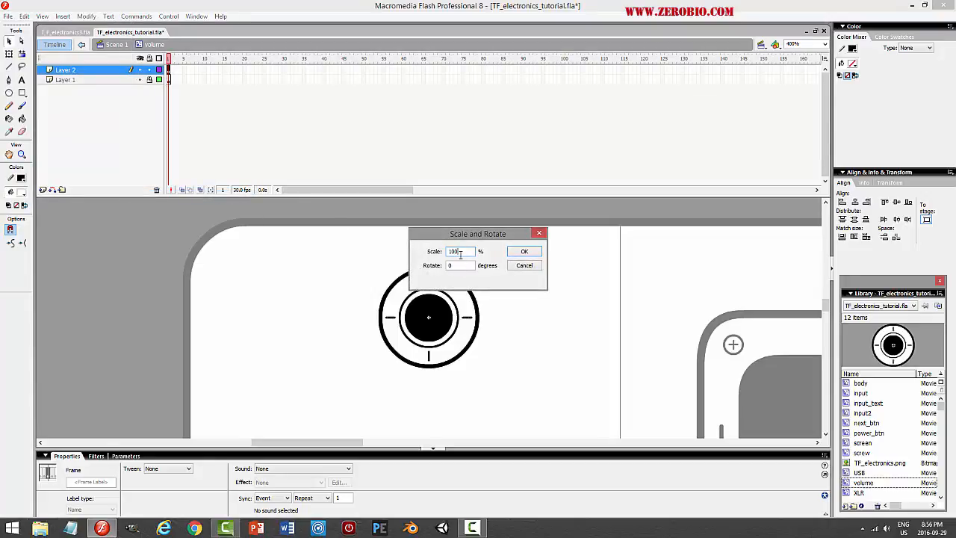
key("Return")
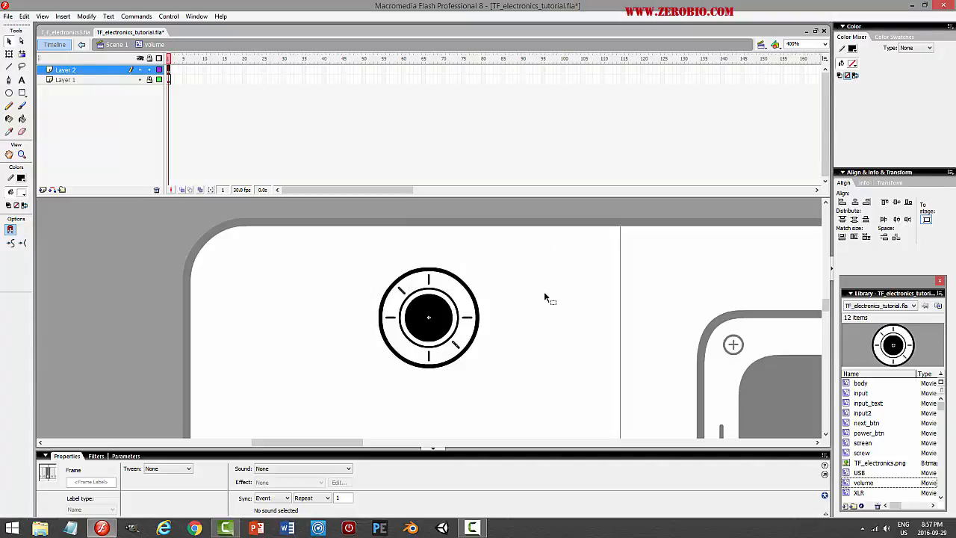
key("ctrl+z")
Copy all four Layer 2 marker lines, paste them in place rotated 45 degrees, and test the movie
left_click(102, 70)
left_click(25, 17)
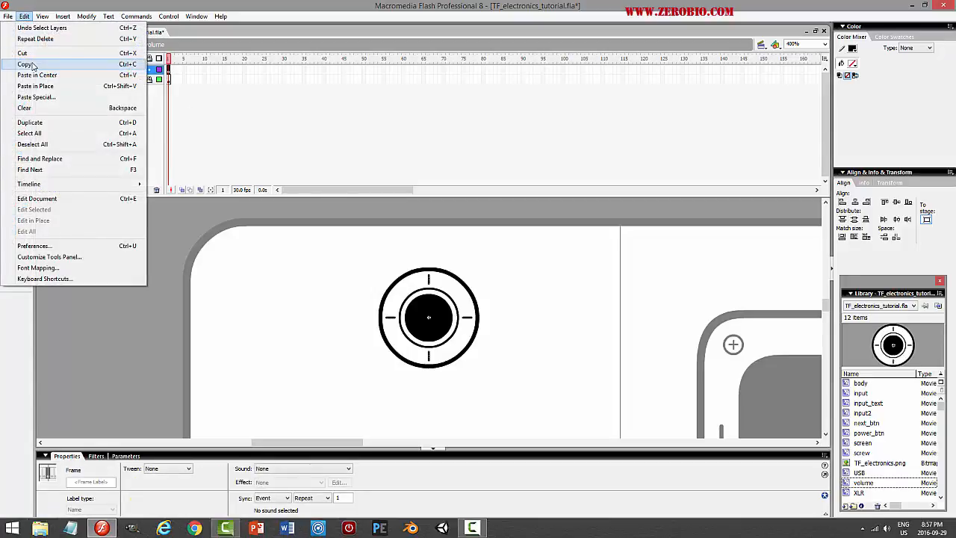
left_click(32, 65)
left_click(24, 18)
left_click(33, 79)
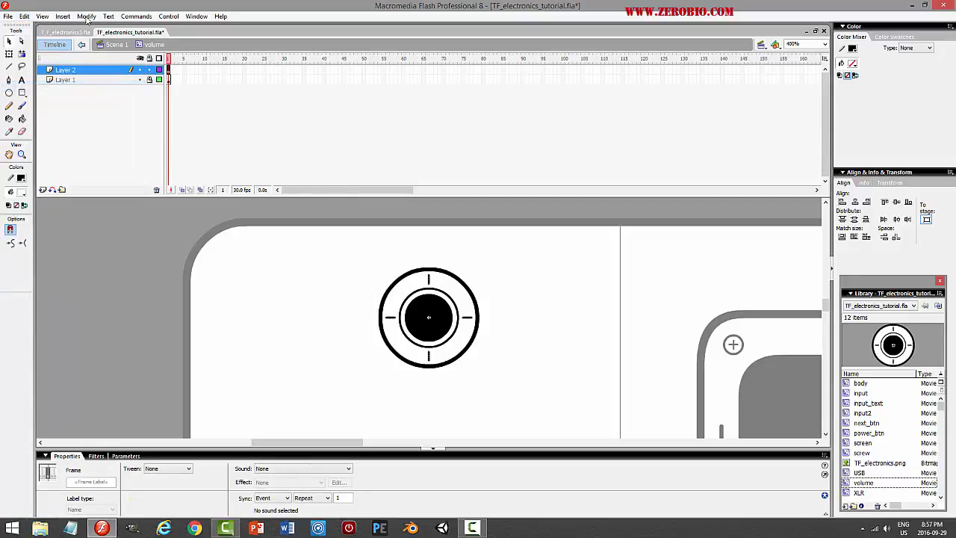
left_click(86, 16)
mouse_move(60, 139)
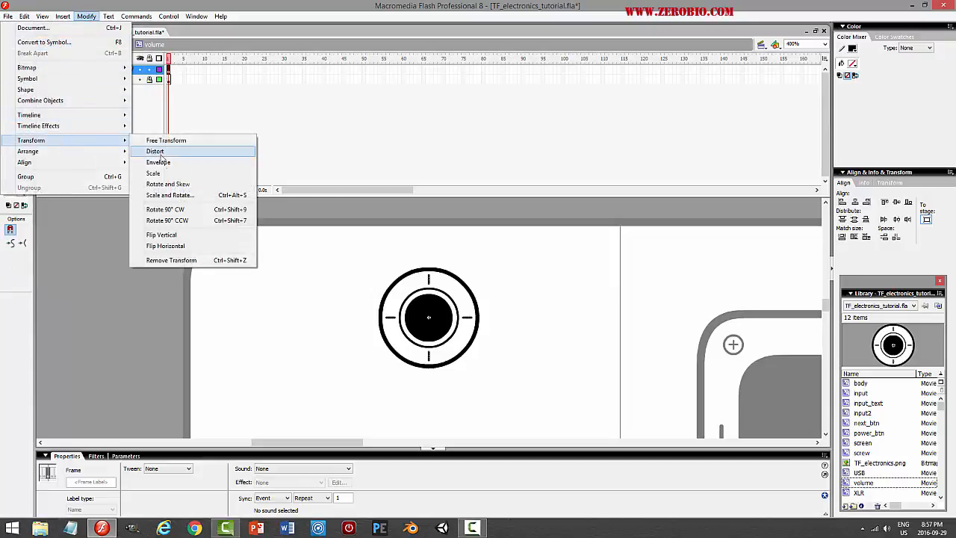
left_click(181, 196)
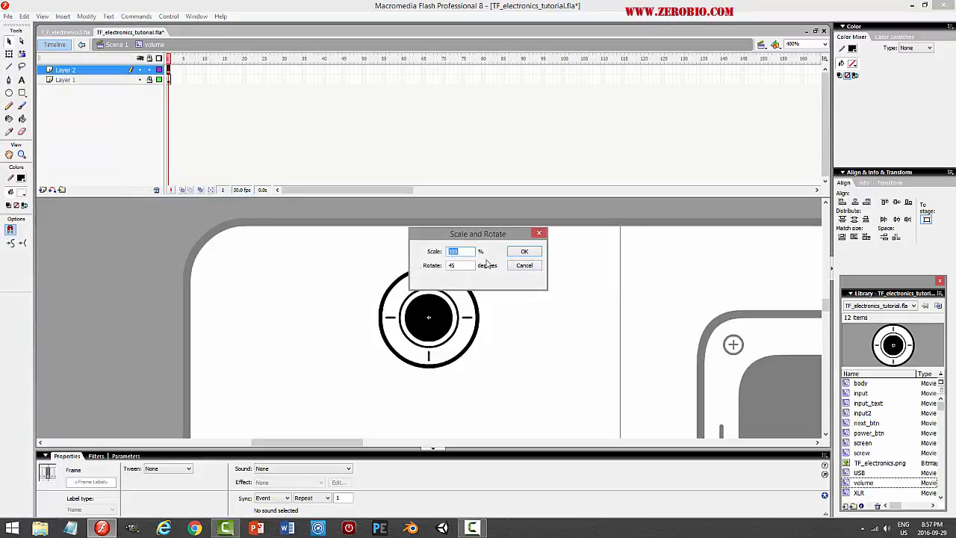
left_click(526, 252)
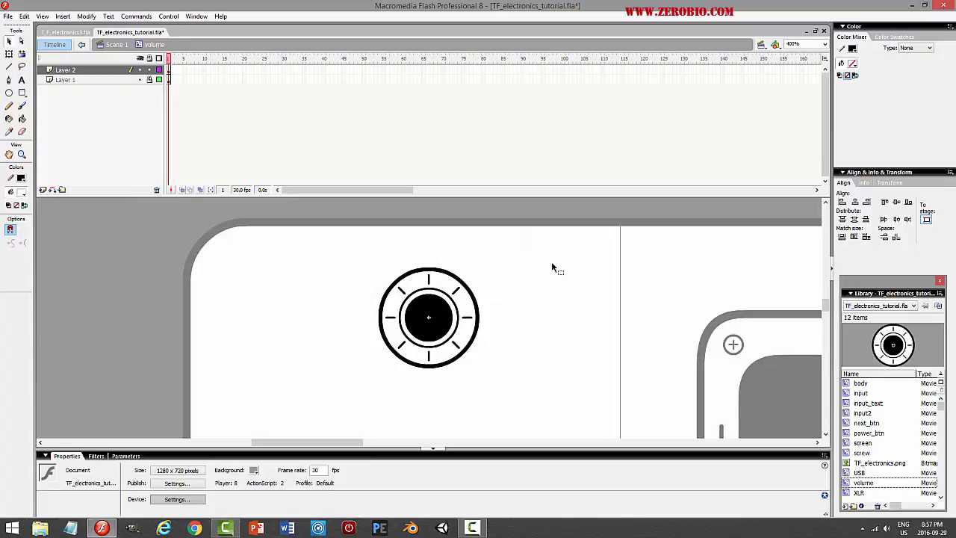
key("ctrl+Return")
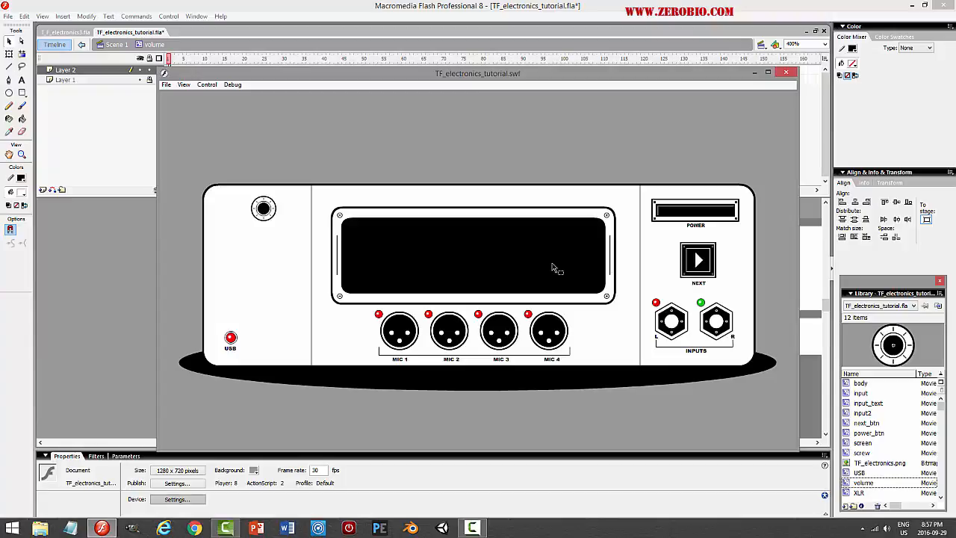
left_click(786, 72)
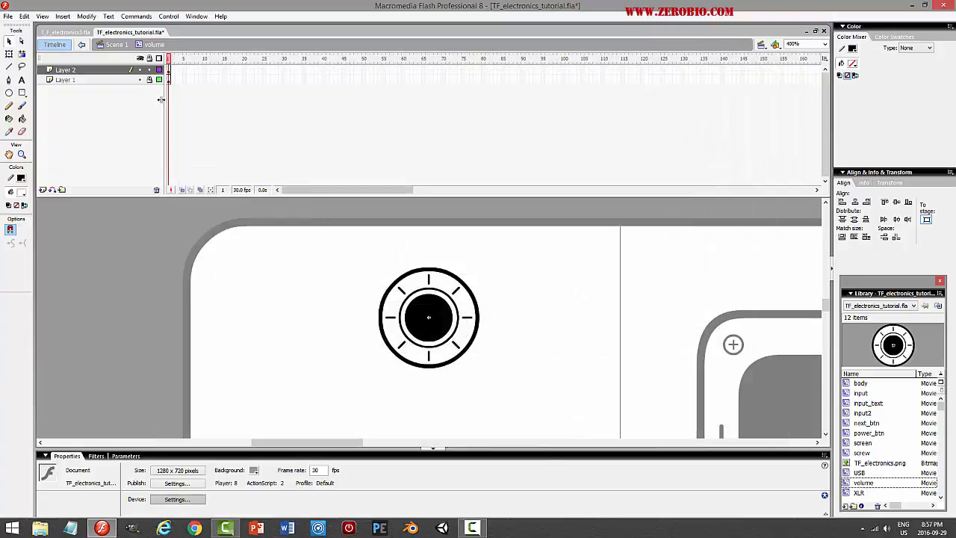
Set the stroke height of all the knob's marker lines to 2 and test the movie
left_click(111, 70)
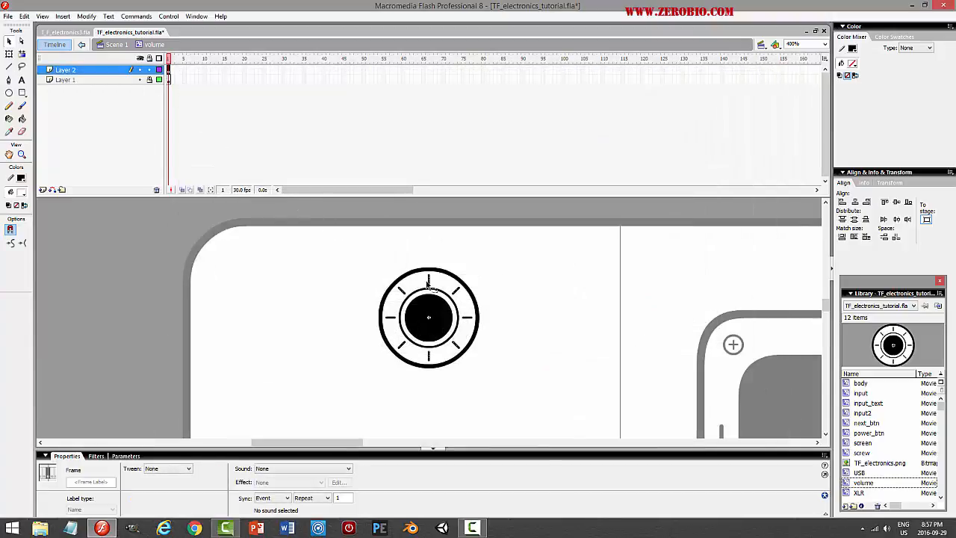
left_click(431, 285)
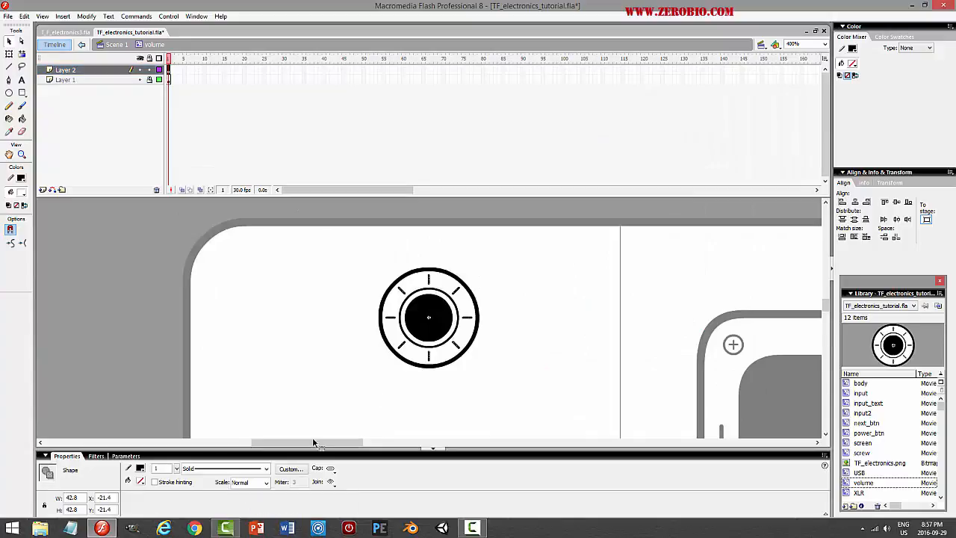
double_click(160, 467)
type("2")
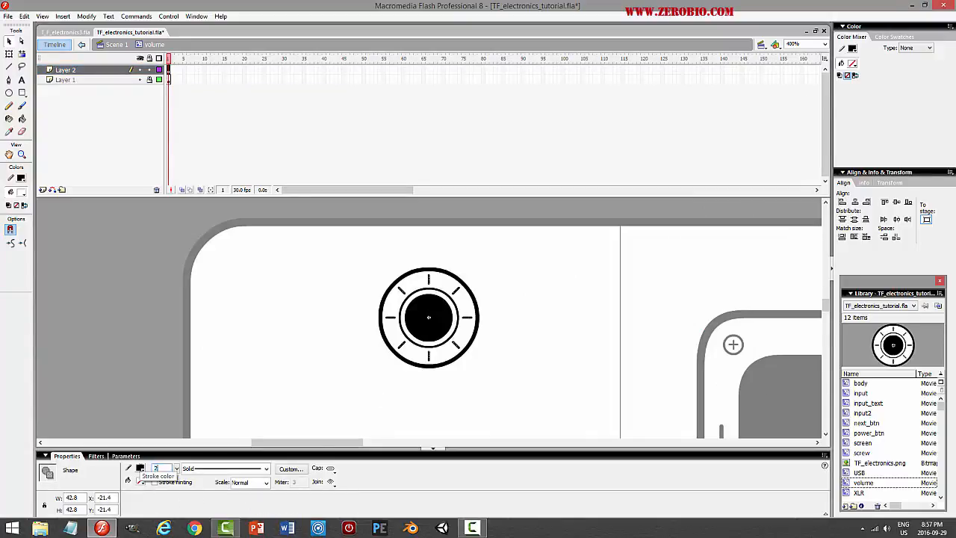
key("Return")
key("ctrl+Return")
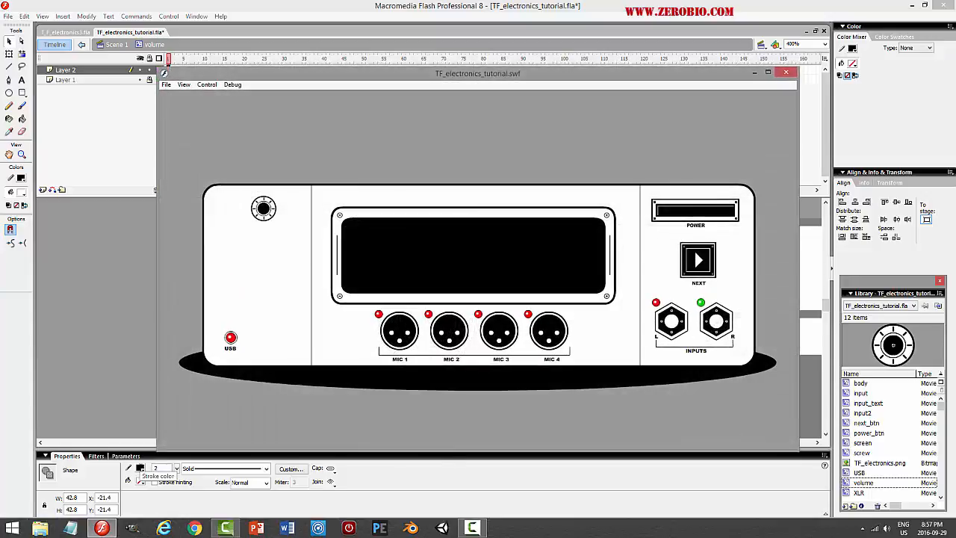
left_click(785, 72)
Set the stroke height of all the knob's marker lines to 1.5 and test the movie
left_click(158, 468)
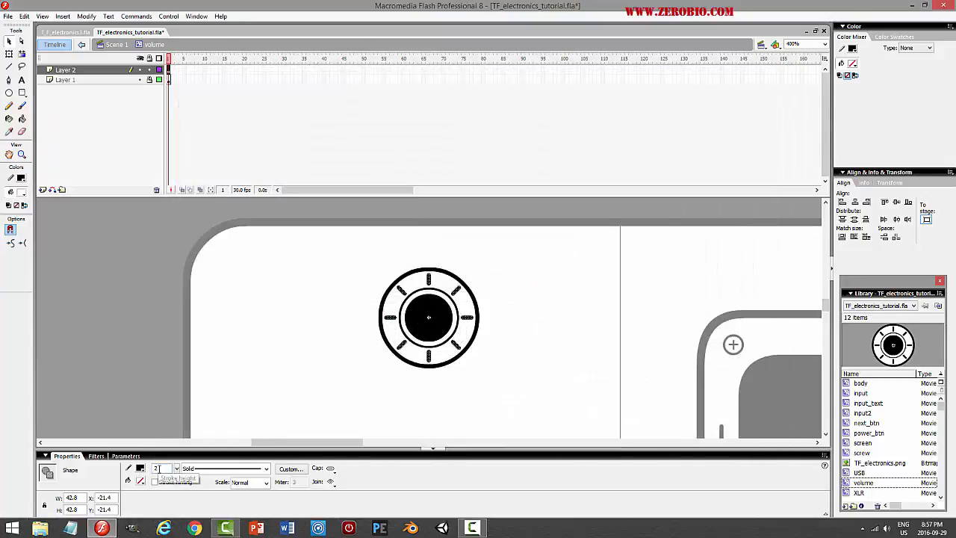
type("1.")
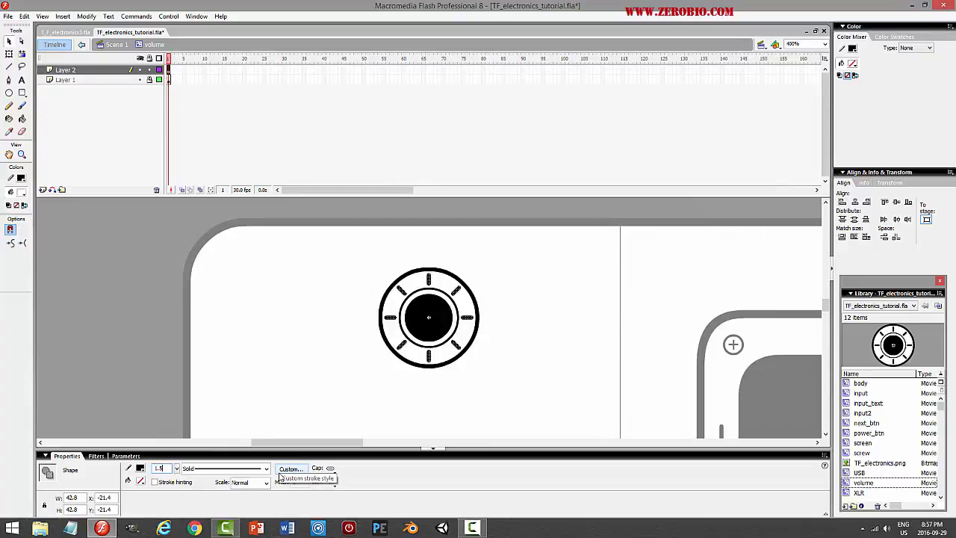
type("5")
key("ctrl+Return")
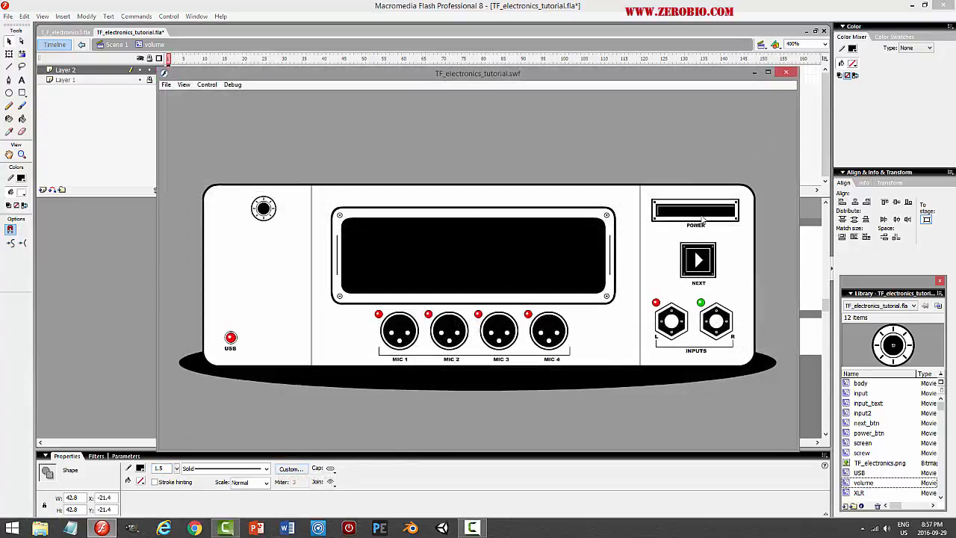
left_click(785, 73)
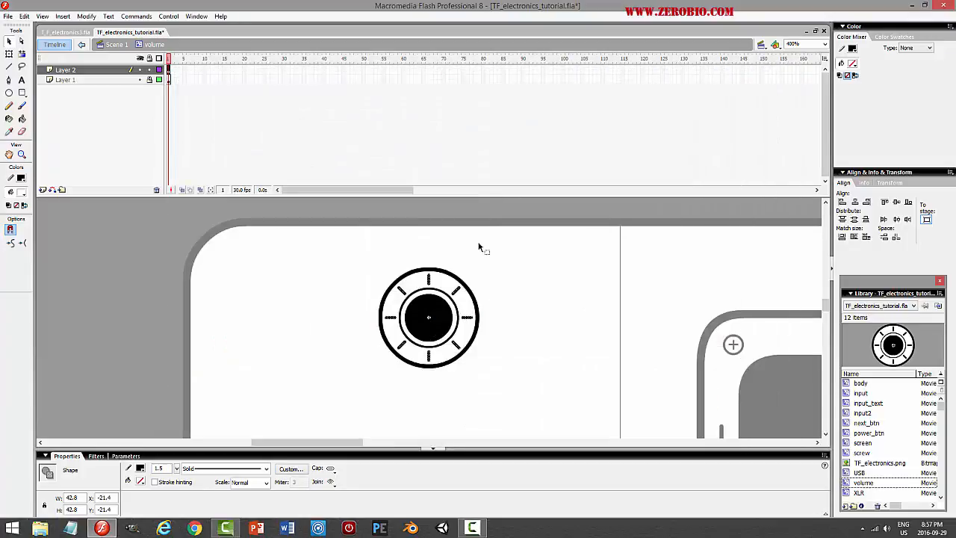
Deselect the marker lines and save the document
left_click(323, 236)
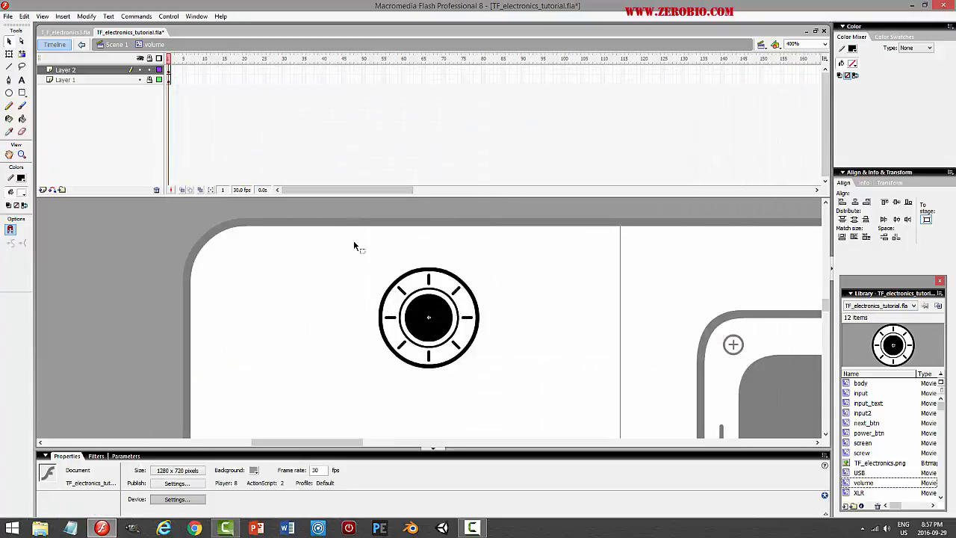
key("ctrl+s")
mouse_move(825, 309)
left_mouse_down()
mouse_move(826, 336)
mouse_move(828, 245)
mouse_move(826, 311)
left_mouse_up()
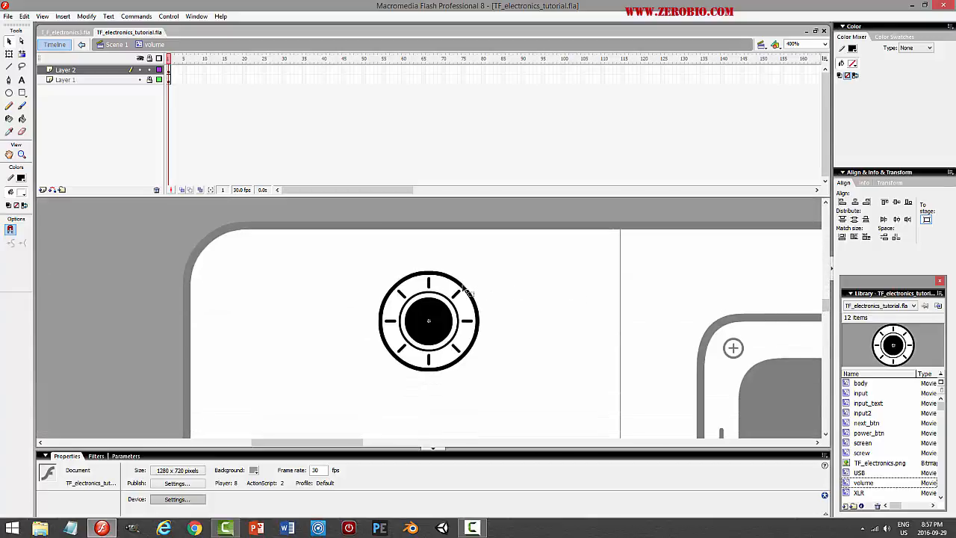
Lock Layer 2, unlock Layer 1, and paste a copy of the outer ring in place, scaled up to about 55.4 wide
left_click(151, 71)
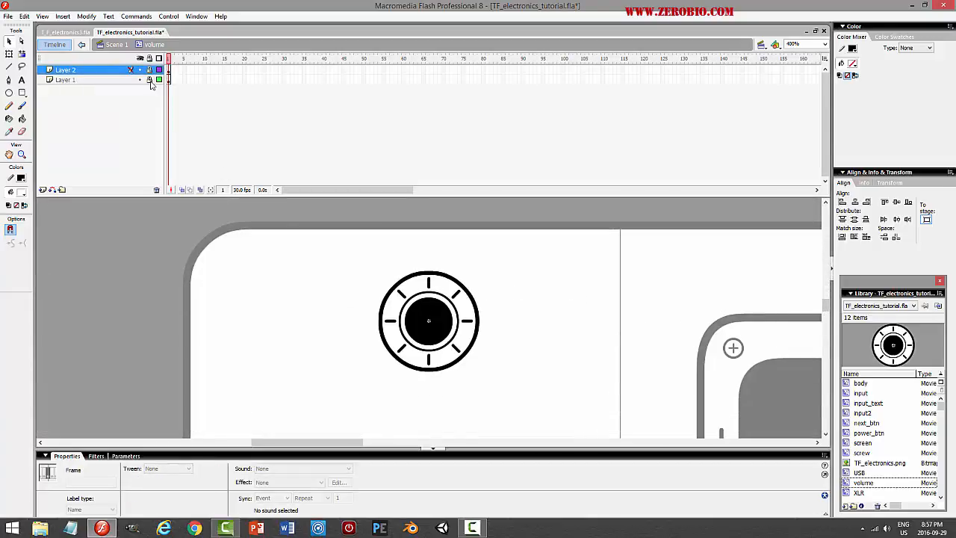
left_click(457, 286)
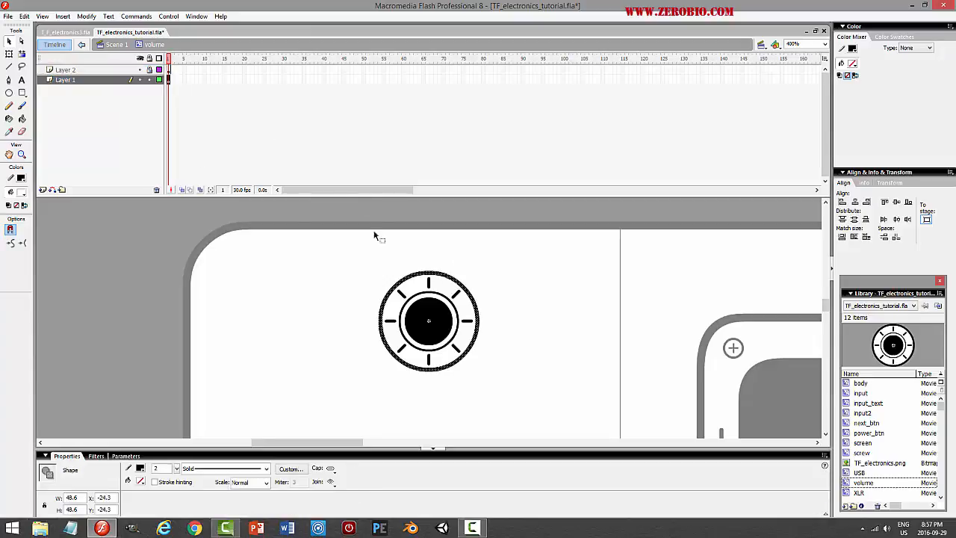
left_click(25, 16)
left_click(24, 64)
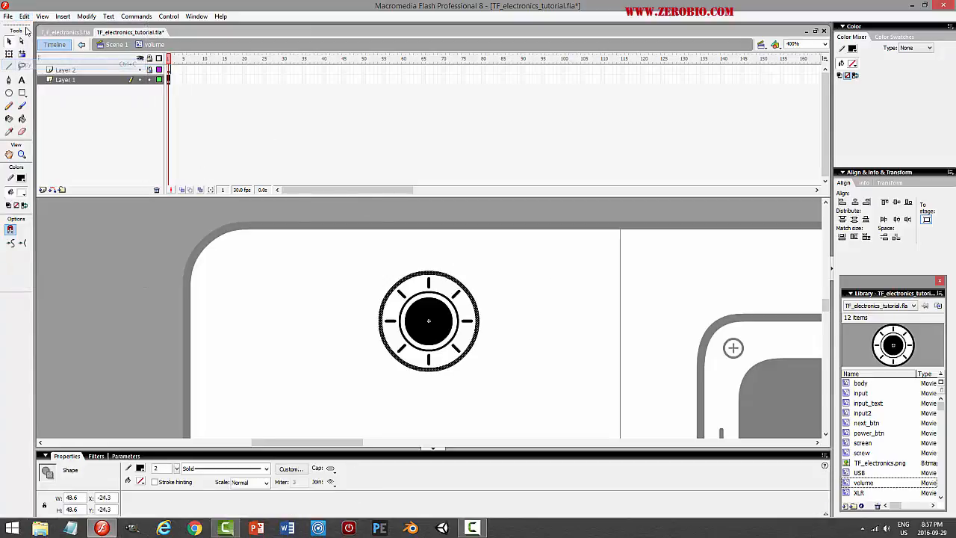
left_click(25, 17)
left_click(37, 86)
left_click(9, 54)
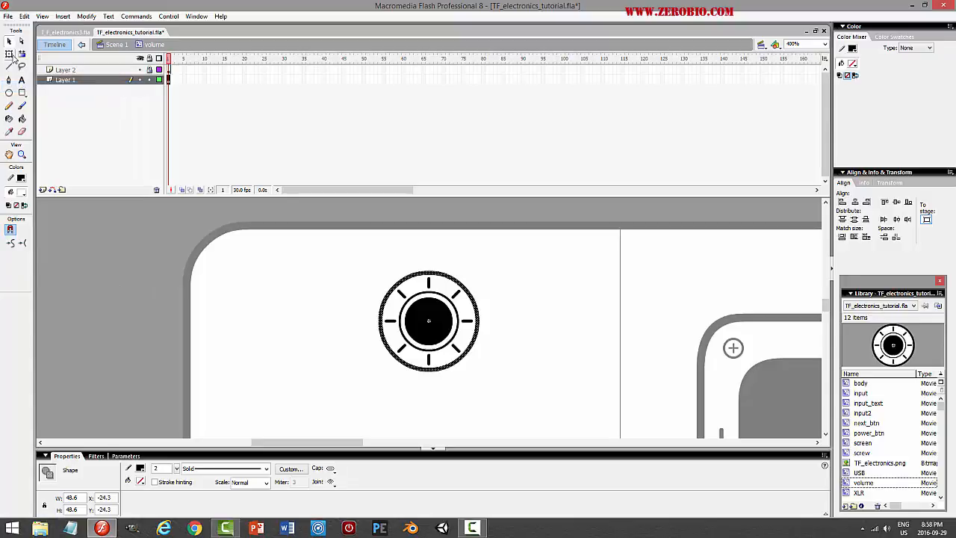
left_click_drag(479, 271, 487, 263)
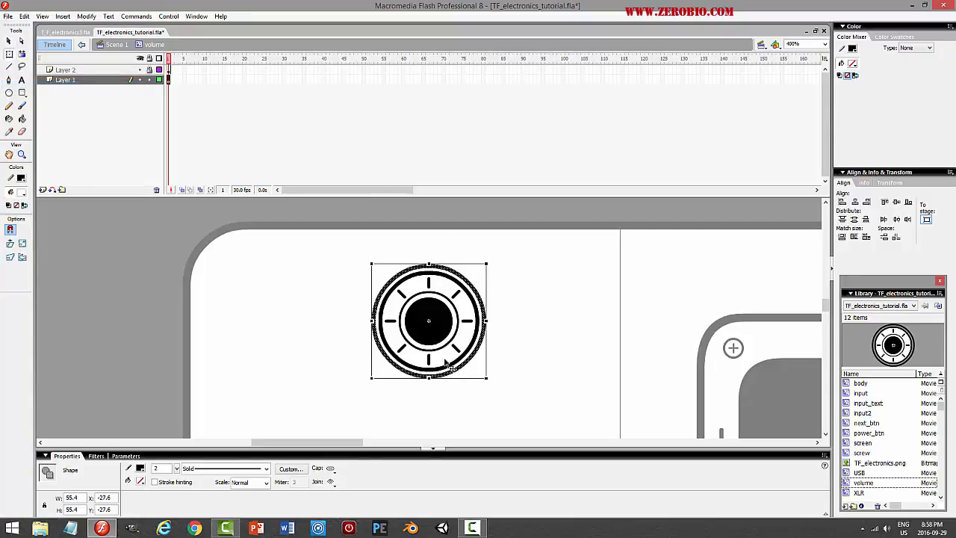
Set the enlarged outer ring's stroke style to hairline and test the movie
left_click(207, 469)
left_click(209, 480)
left_click(550, 313)
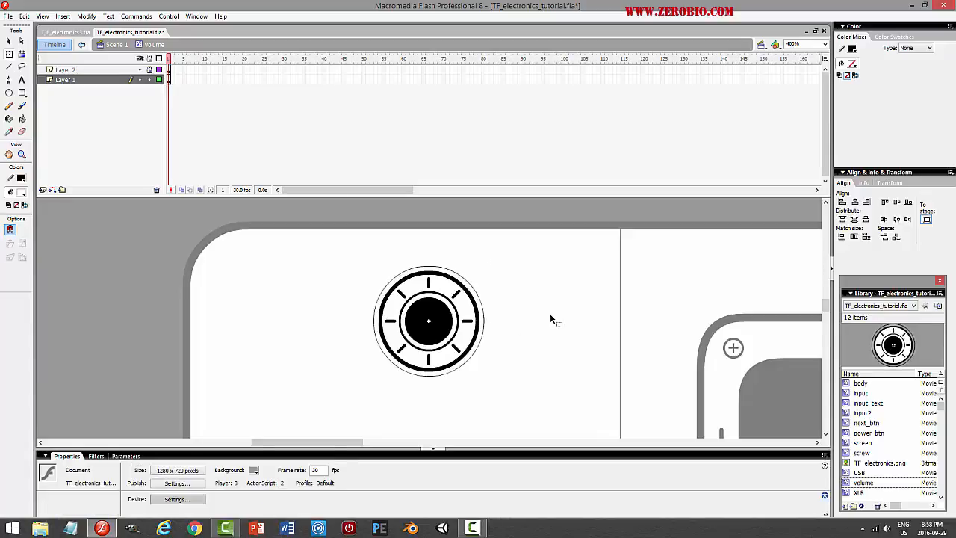
key("ctrl+Return")
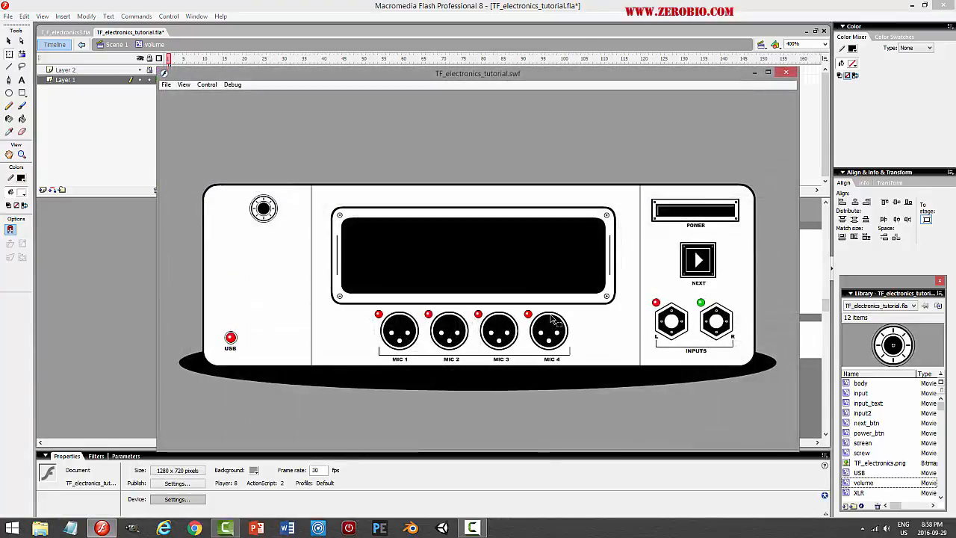
left_click(786, 73)
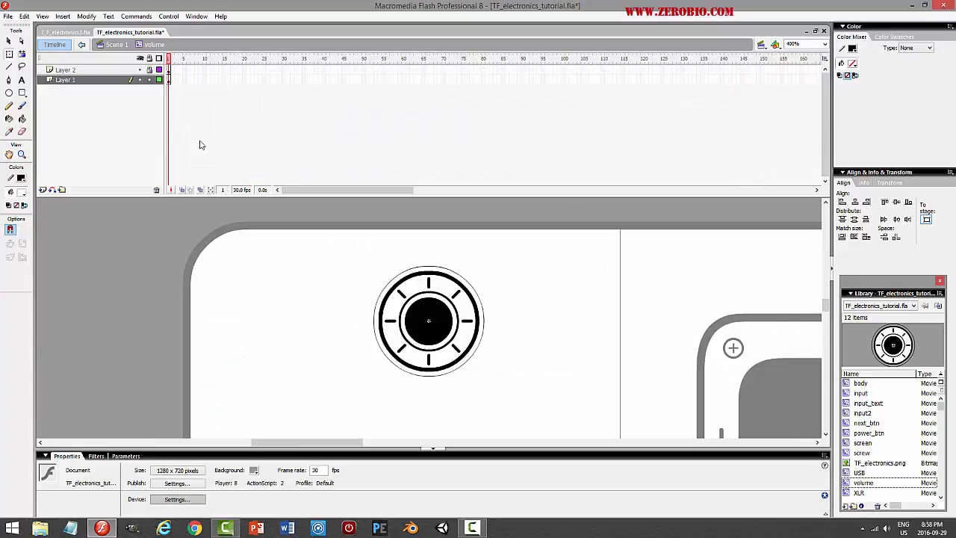
Lock Layer 1, add a new layer above Layer 2, and set the stroke colour to none
left_click(149, 80)
left_click(112, 70)
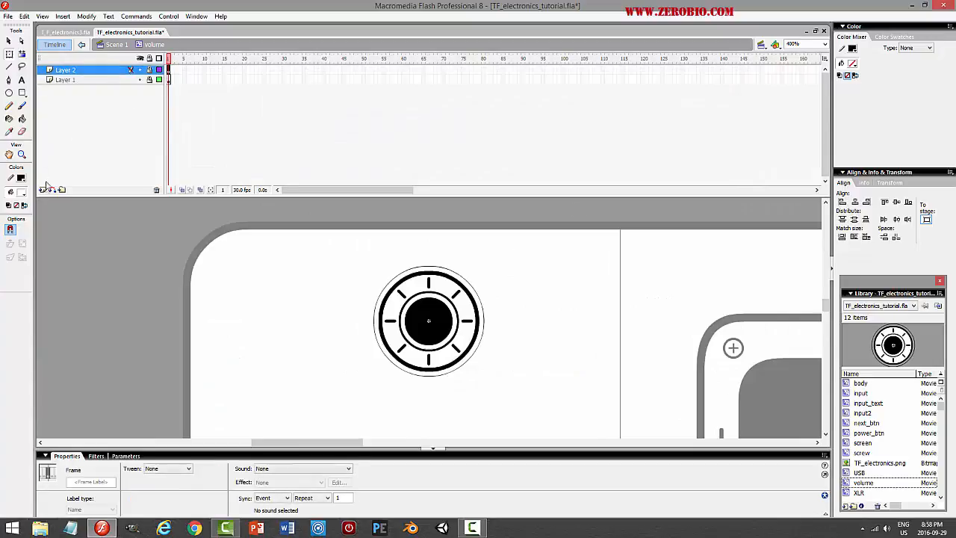
left_click(43, 191)
left_click(21, 177)
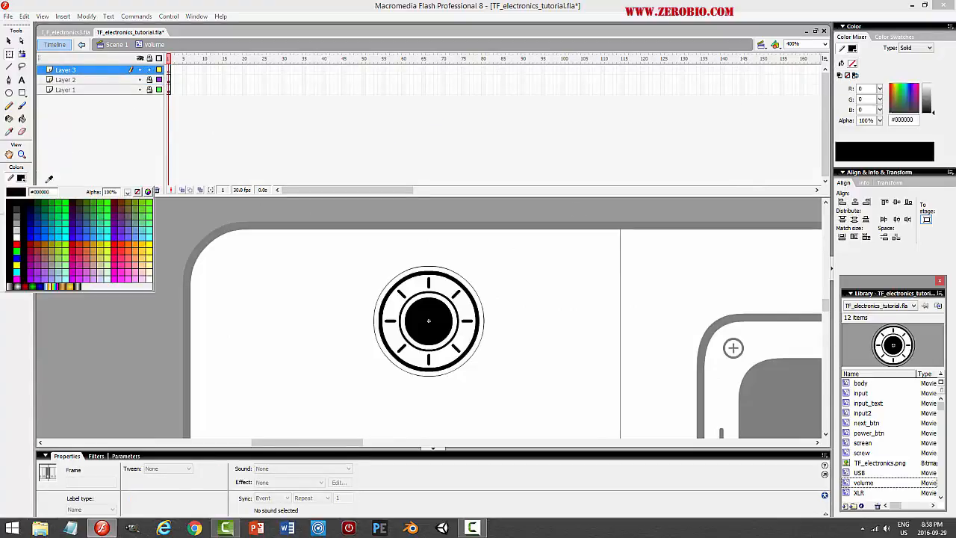
left_click(136, 191)
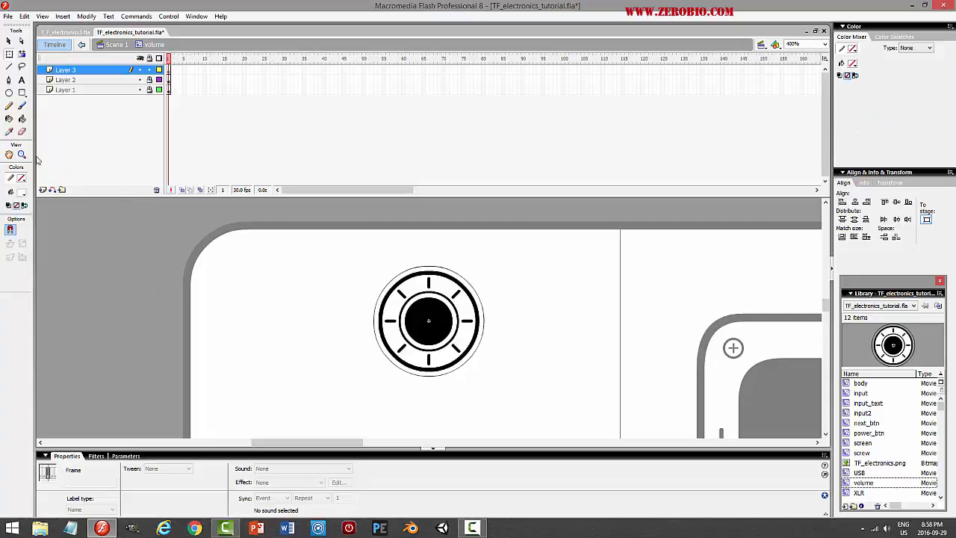
Draw a small white circular highlight on the upper-left part of the knob's black centre and test the movie
left_click(9, 92)
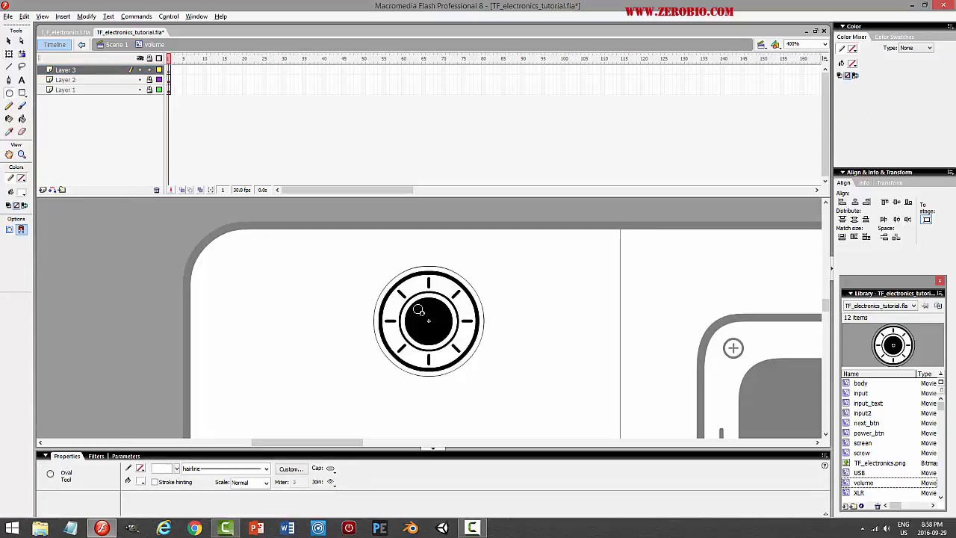
left_click_drag(419, 309, 423, 314)
left_click(109, 72)
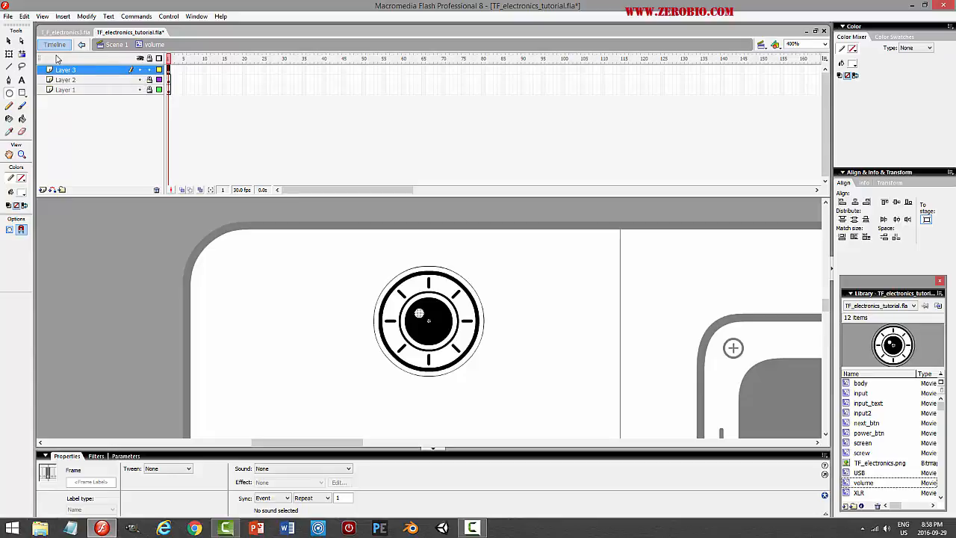
left_click(9, 41)
left_click(514, 256)
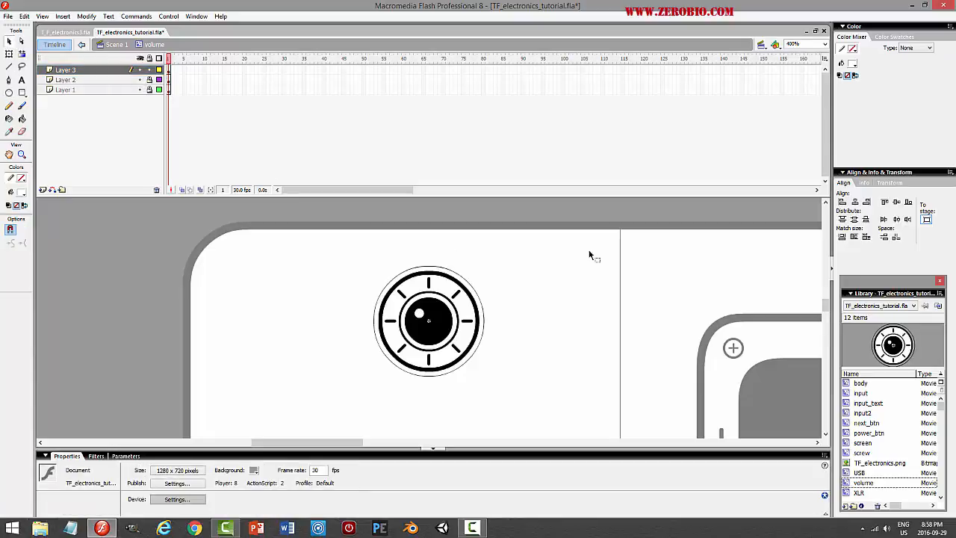
key("ctrl+Return")
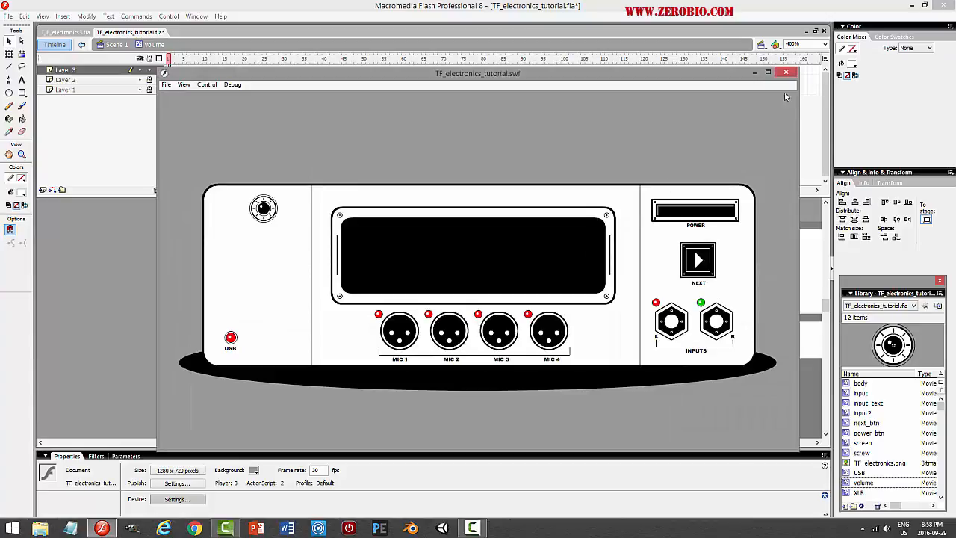
left_click(786, 72)
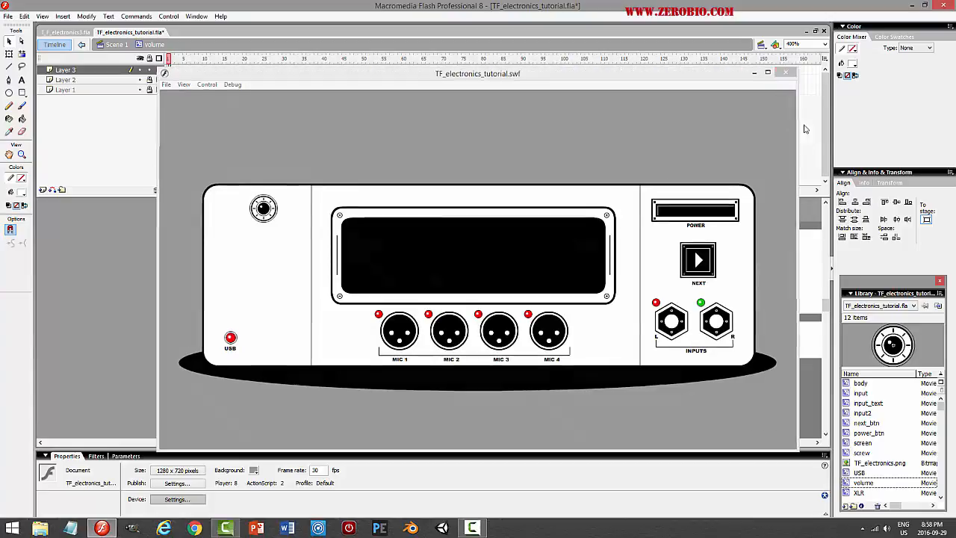
Lock Layer 3, add a new layer above it, and create a static text box about 40.5 wide below the knob
mouse_move(827, 306)
left_mouse_down()
mouse_move(825, 238)
mouse_move(819, 311)
left_mouse_up()
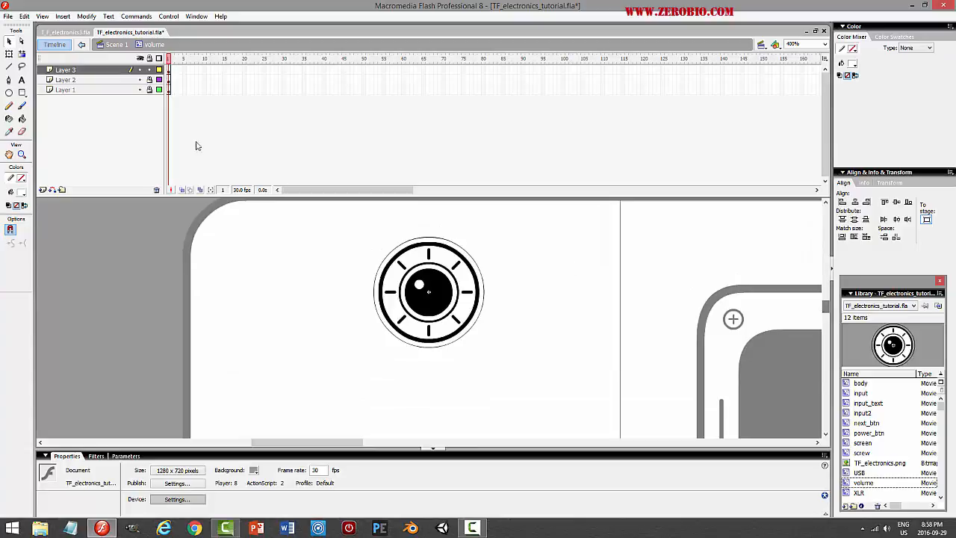
left_click(154, 69)
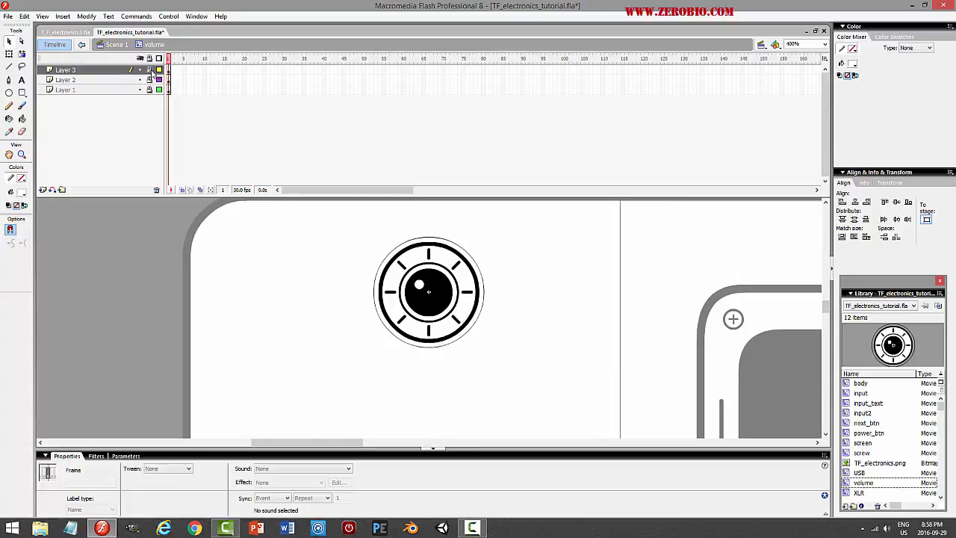
left_click(43, 190)
left_click(21, 80)
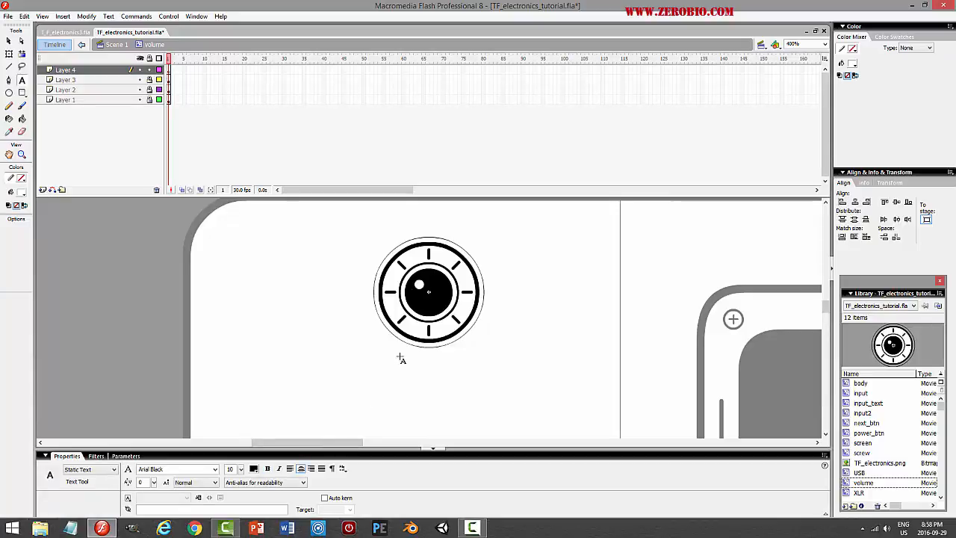
left_click_drag(398, 359, 475, 370)
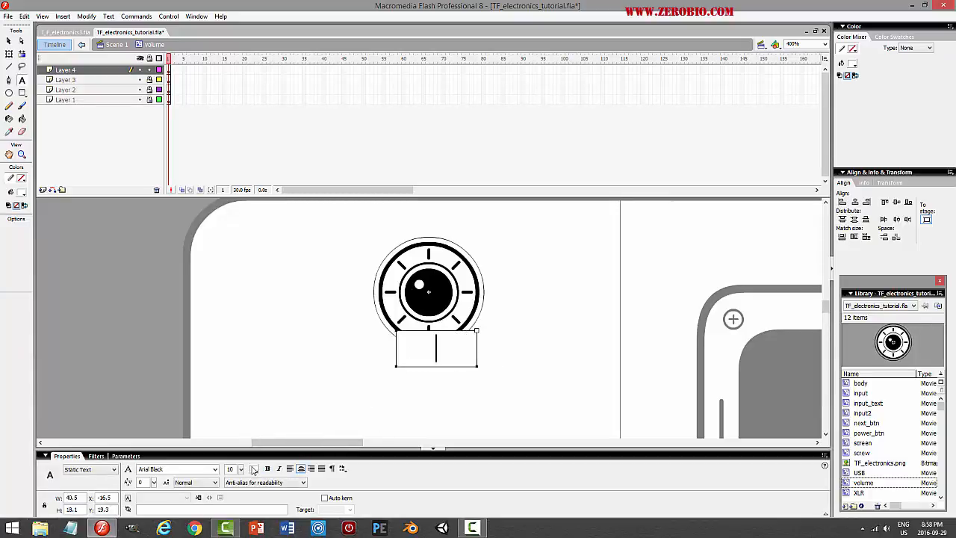
type("volume")
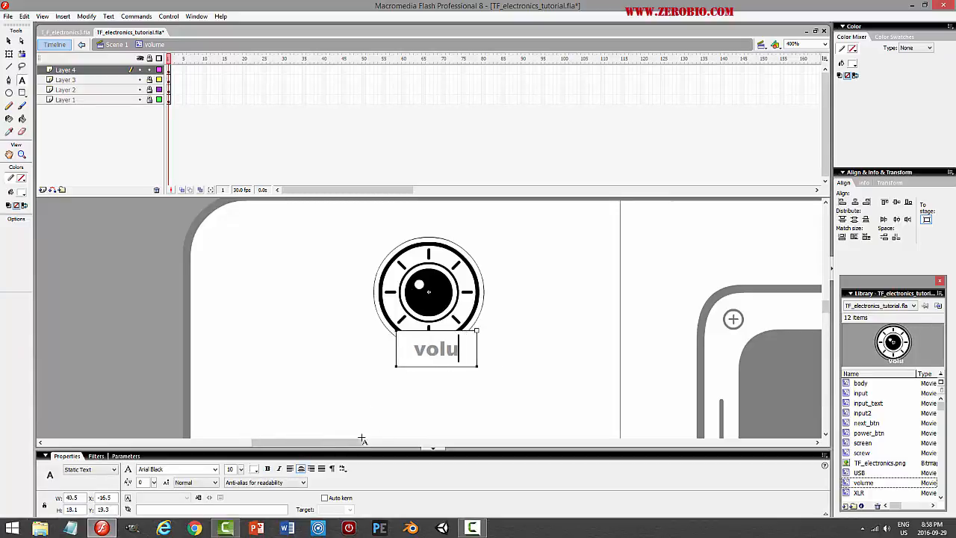
key("BackSpace")
key("BackSpace")
key("BackSpace")
key("BackSpace")
key("BackSpace")
key("BackSpace")
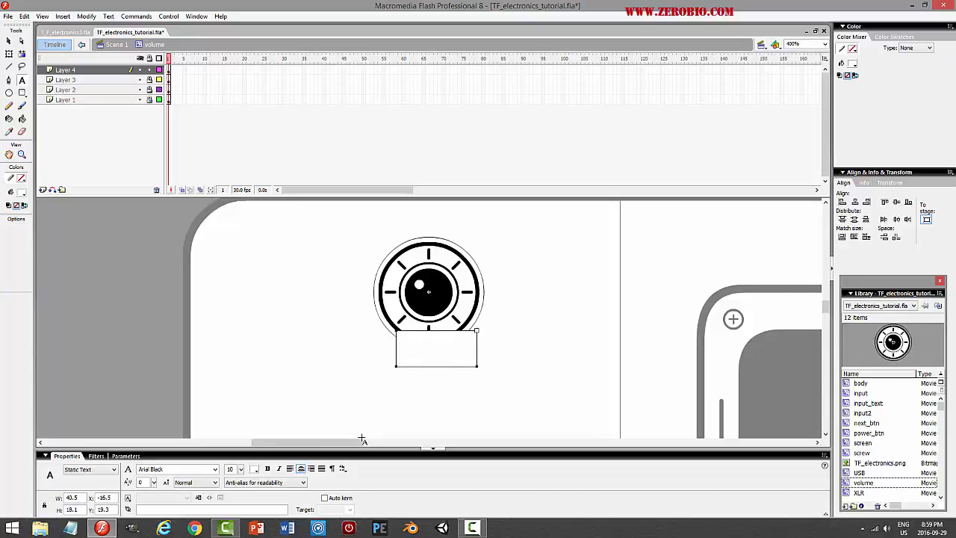
Enter the label "VOLUME", widen its text box to about 59.8 so it fits one line, and colour the text black
type("VOLUME")
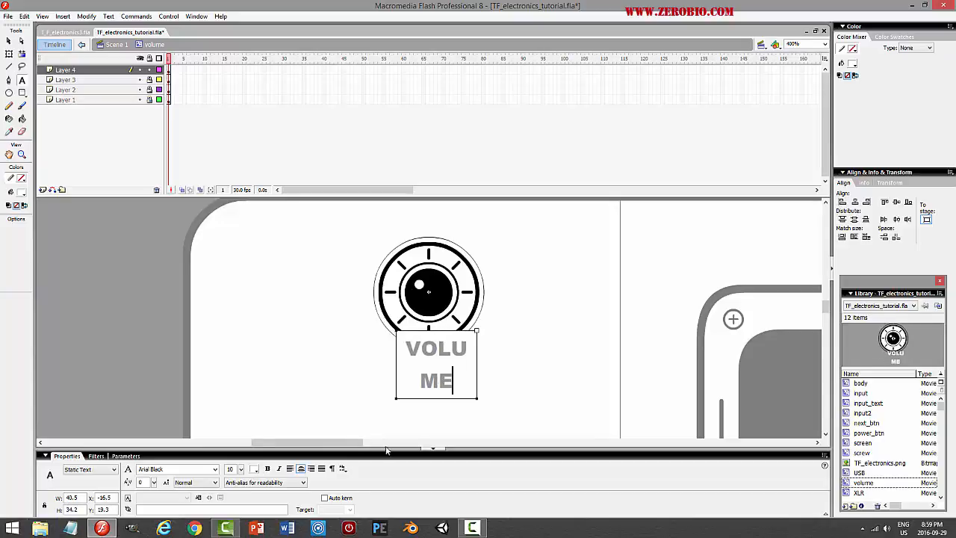
left_click_drag(477, 331, 515, 330)
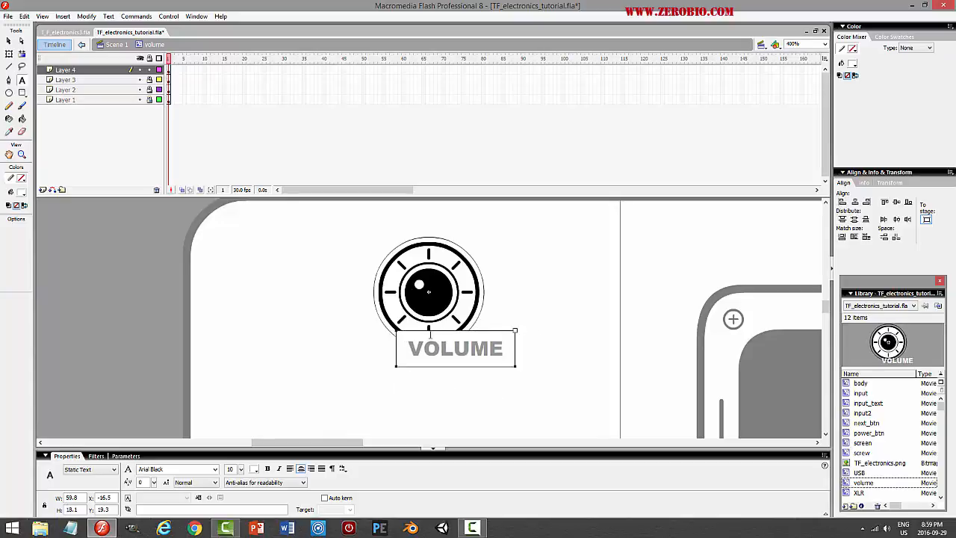
left_click(8, 42)
left_click(256, 469)
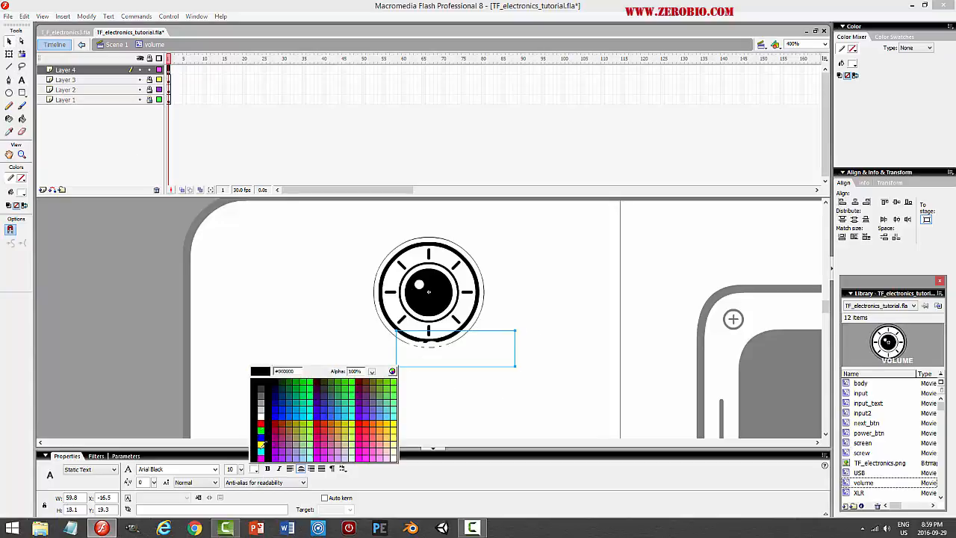
left_click(260, 378)
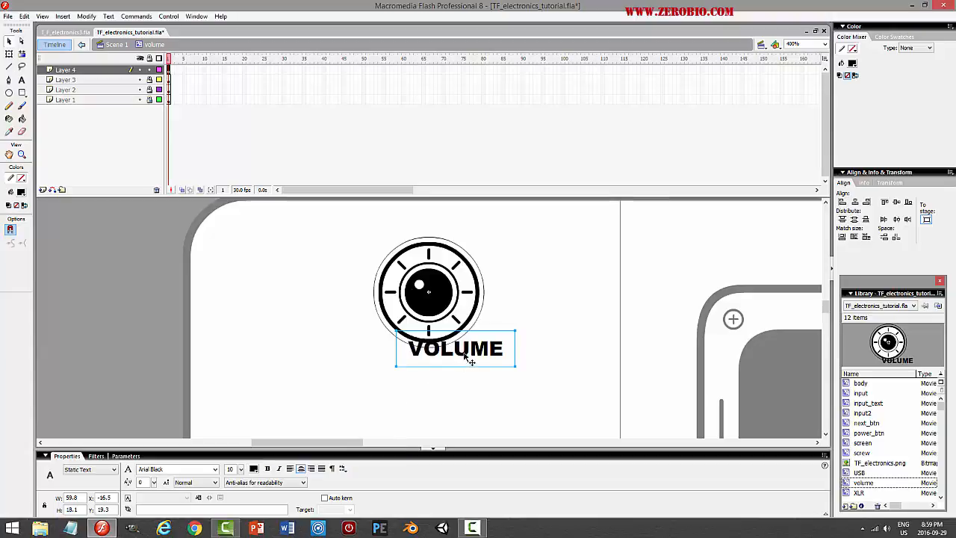
Move the VOLUME label just below the knob, centre it horizontally to the stage, and test the movie
left_click_drag(464, 354, 437, 375)
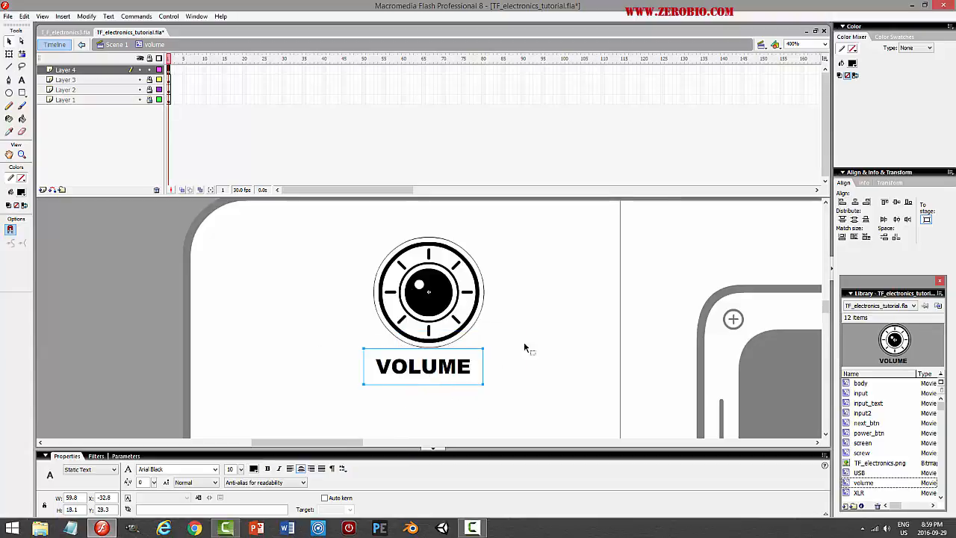
left_click(856, 203)
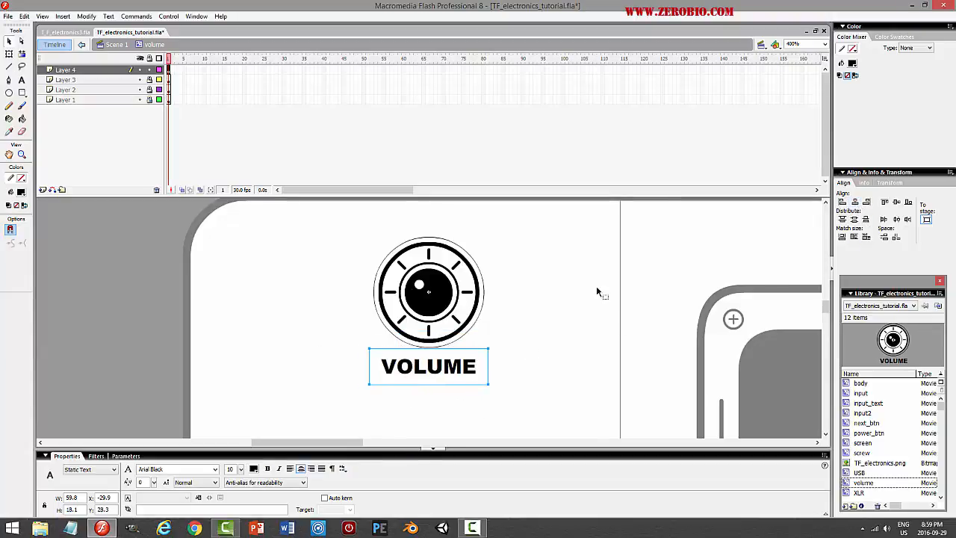
left_click(549, 308)
key("ctrl+Return")
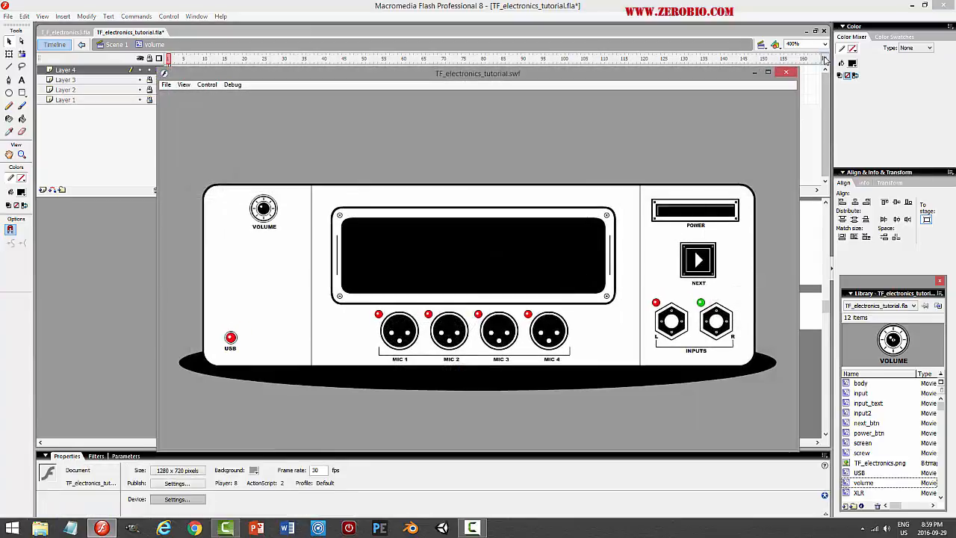
left_click(786, 75)
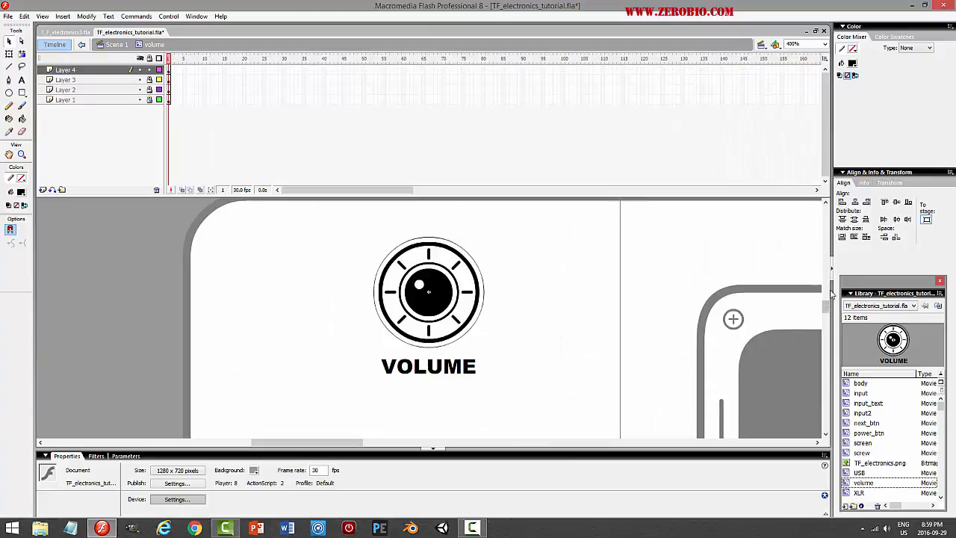
Test the movie again to check the labelled volume knob on the panel
mouse_move(826, 306)
left_mouse_down()
mouse_move(832, 238)
mouse_move(825, 307)
left_mouse_up()
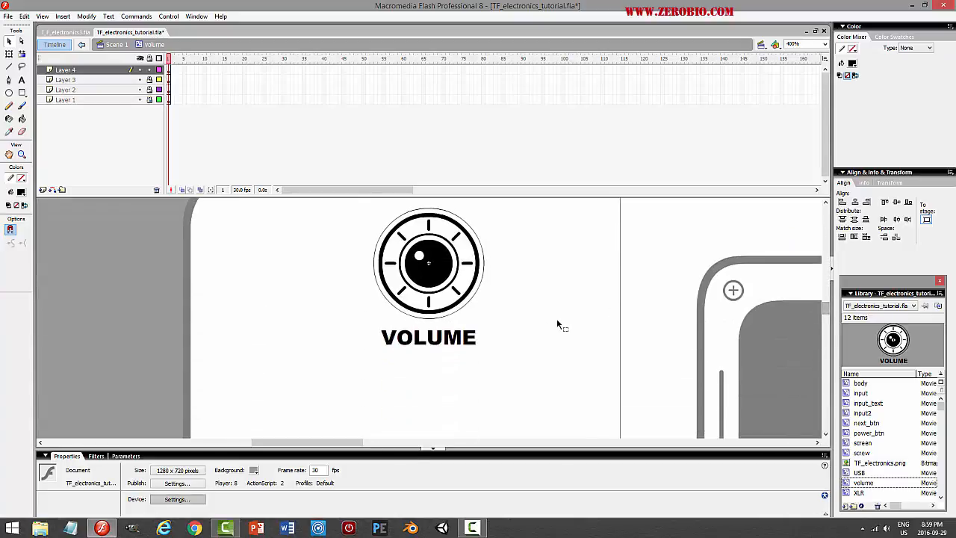
key("ctrl+Return")
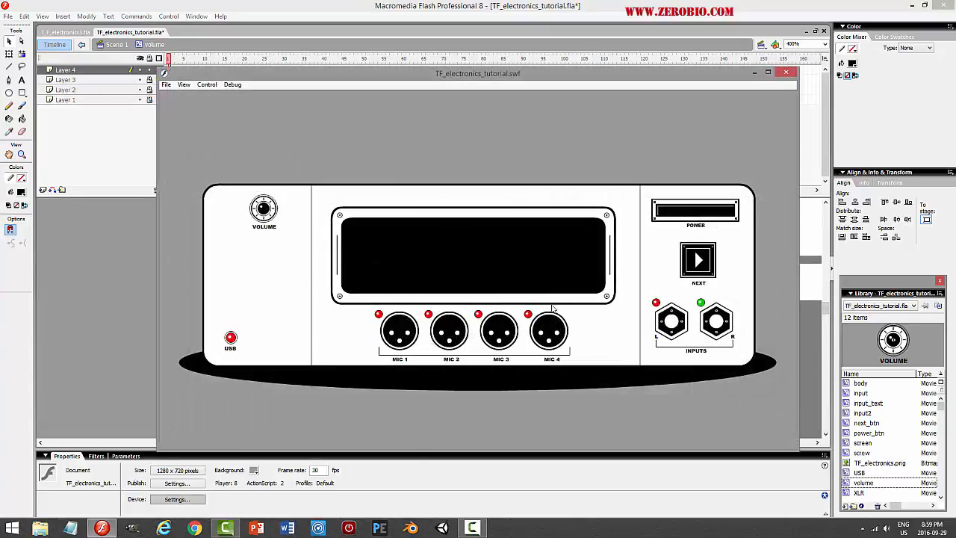
left_click(790, 73)
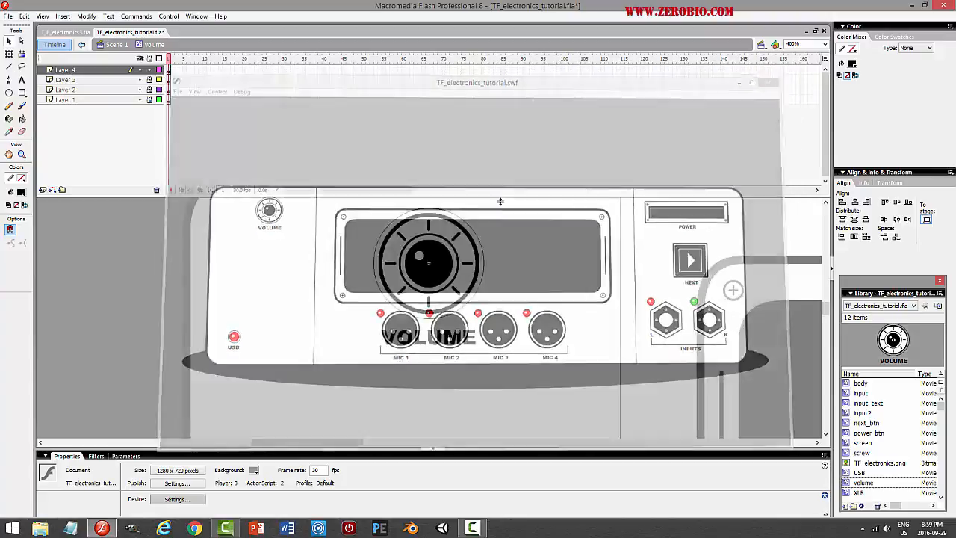
Return to Scene 1, move the volume knob instance right and slightly down within its panel section, and test the movie
left_click(119, 45)
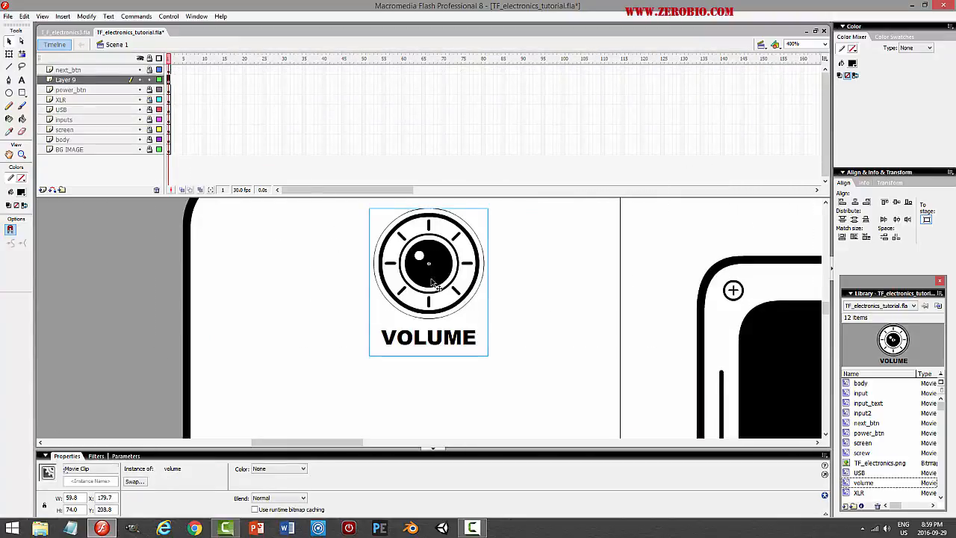
left_click_drag(435, 283, 493, 299)
key("ctrl+Return")
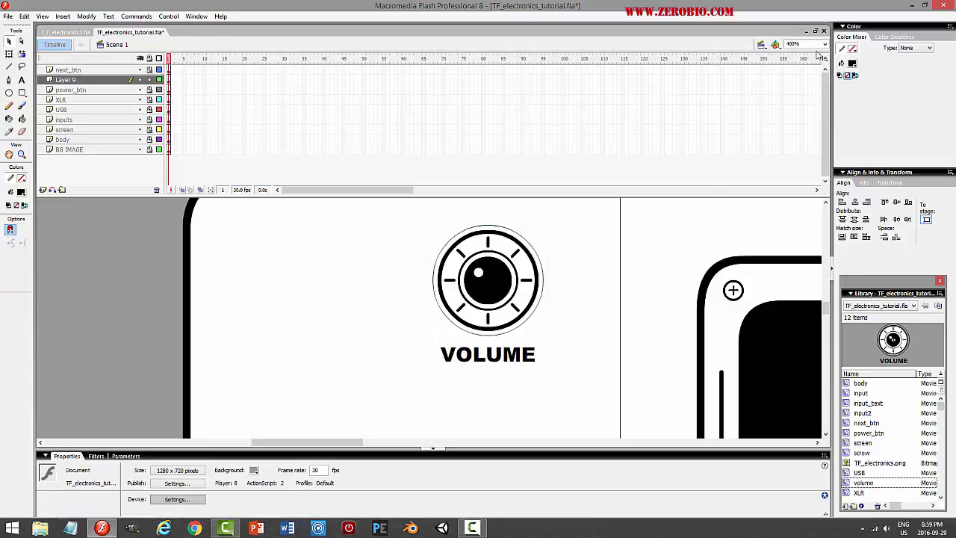
Examine the headphone jack beside the volume knob in the reference image above the stage
left_click(825, 44)
left_click(796, 83)
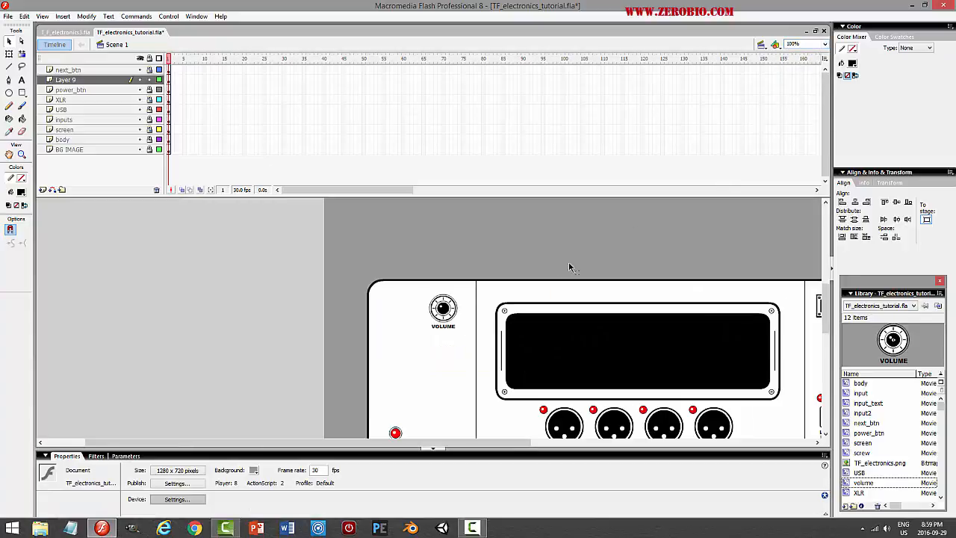
scroll(626, 261, "down", 2)
scroll(631, 257, "up", 1)
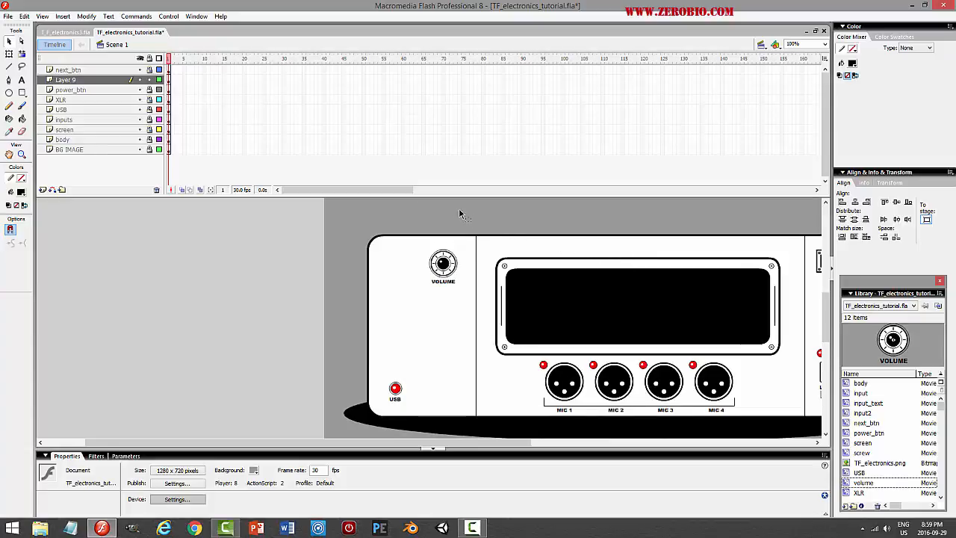
left_click_drag(827, 309, 826, 241)
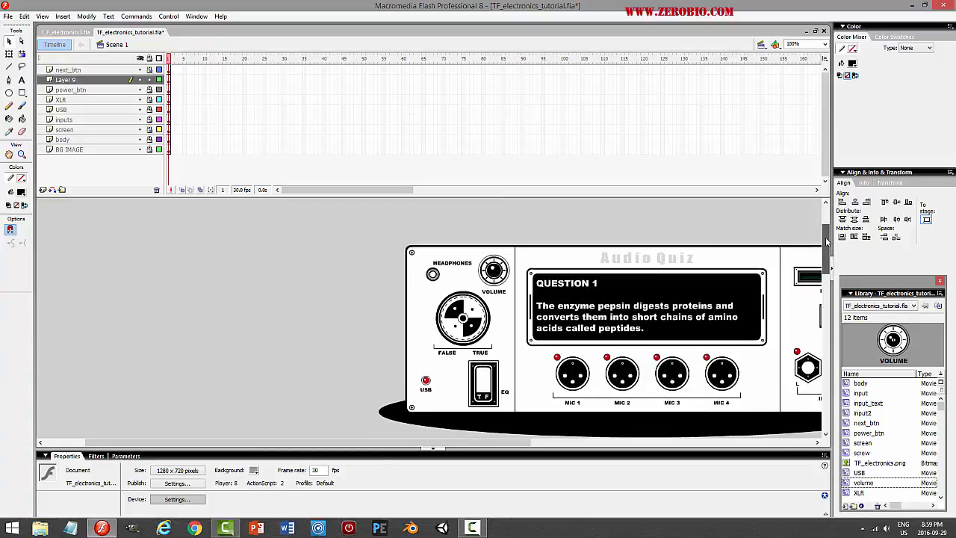
left_click(825, 46)
left_click(803, 91)
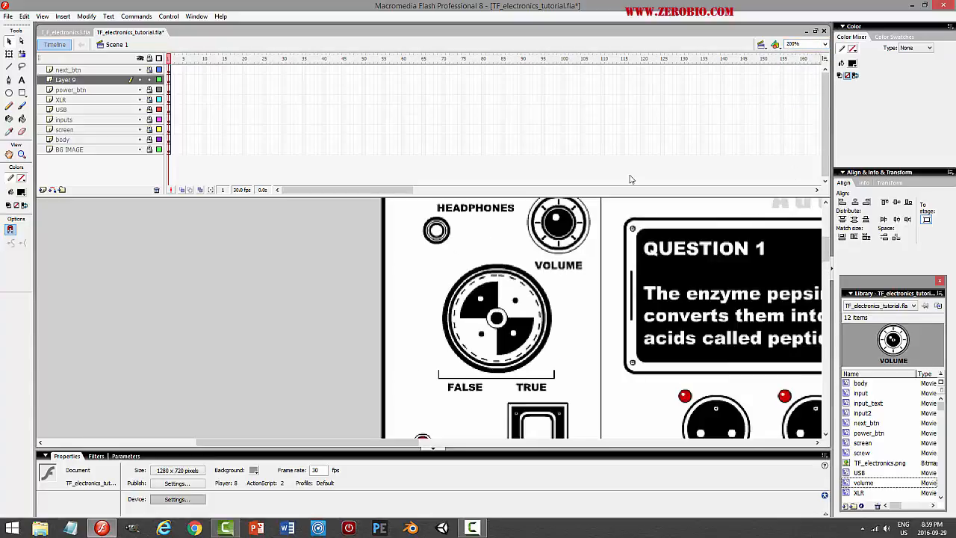
Rename Layer 9 to "volume", lock the layer and save the document
left_click_drag(826, 254, 826, 299)
left_click(94, 80)
double_click(101, 83)
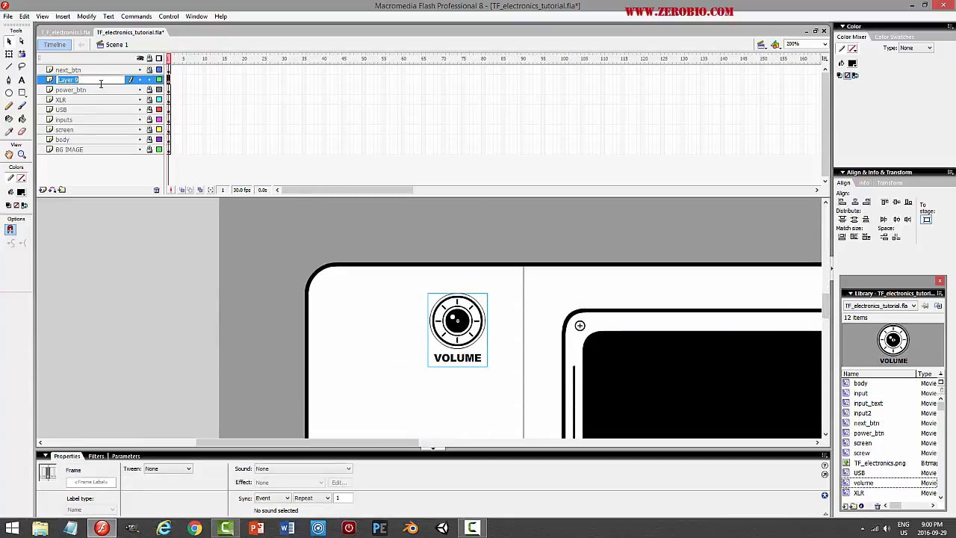
type("volume")
key("Return")
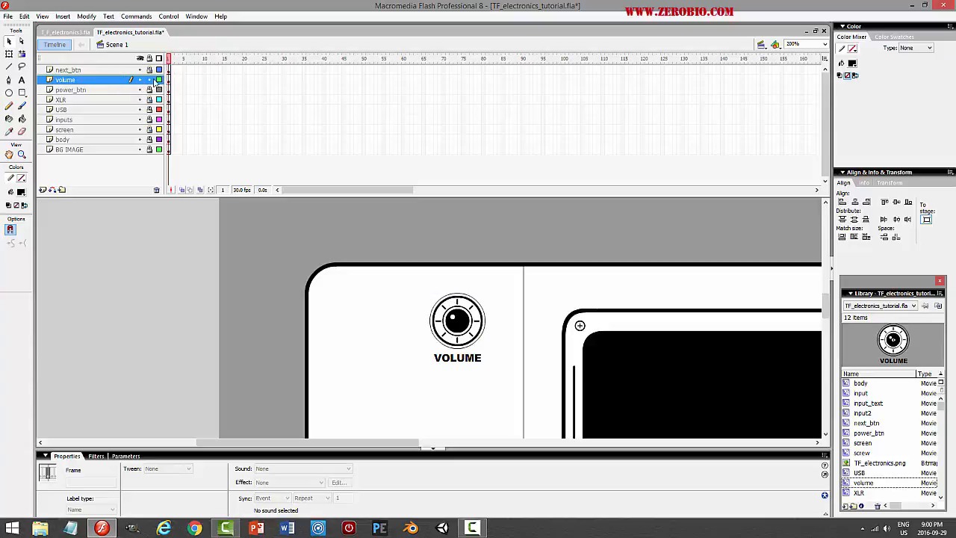
key("ctrl+s")
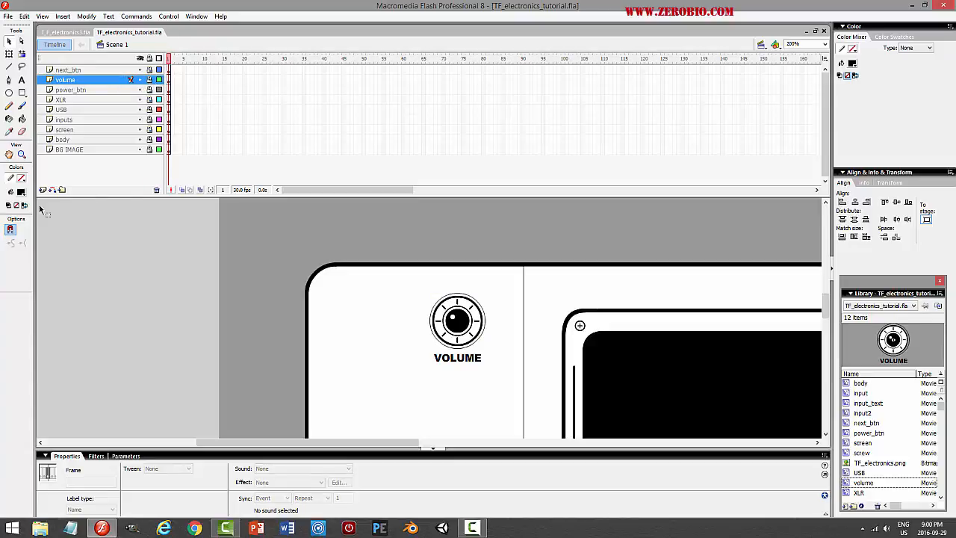
On a new layer above volume, draw an unfilled black hairline circle about 10.2 px across, left of the volume knob
left_click(43, 190)
key("o")
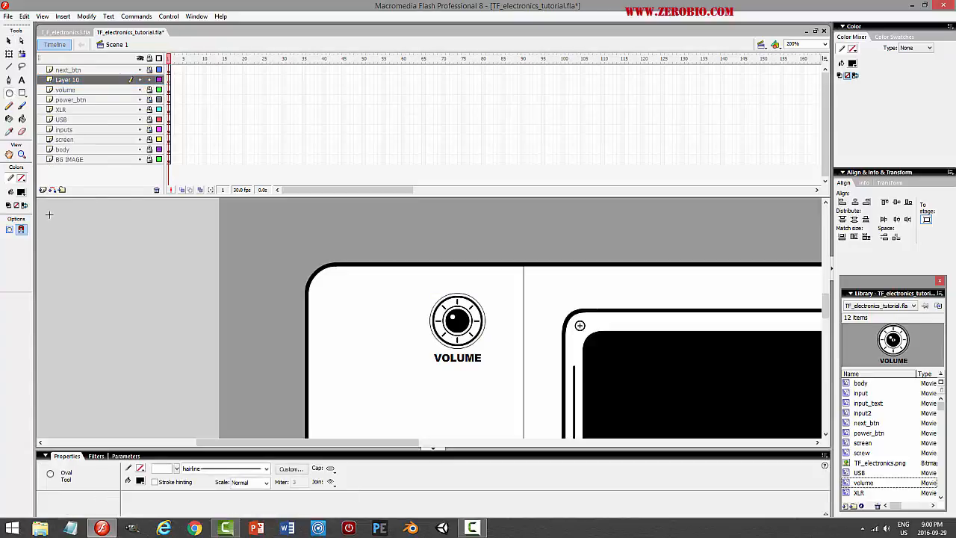
left_click(26, 182)
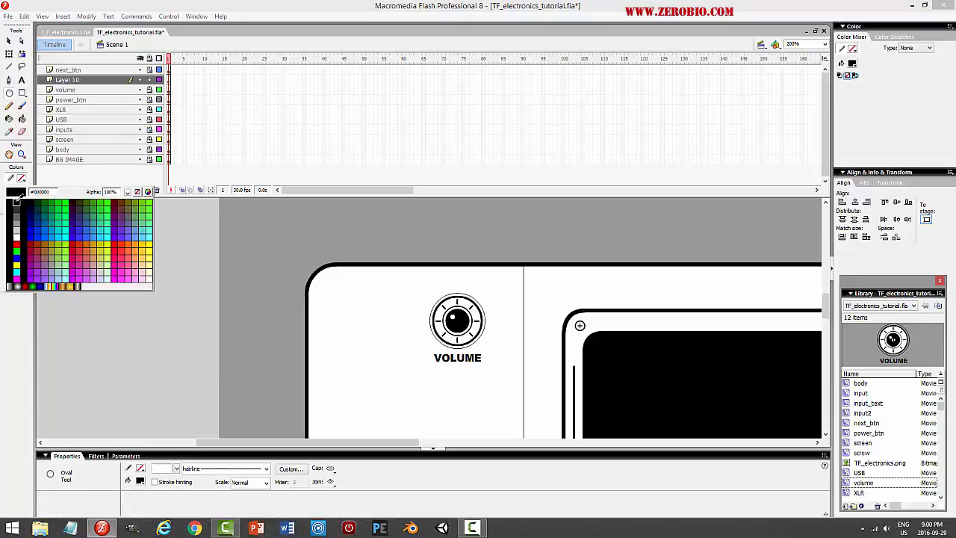
left_click(23, 203)
left_click(22, 204)
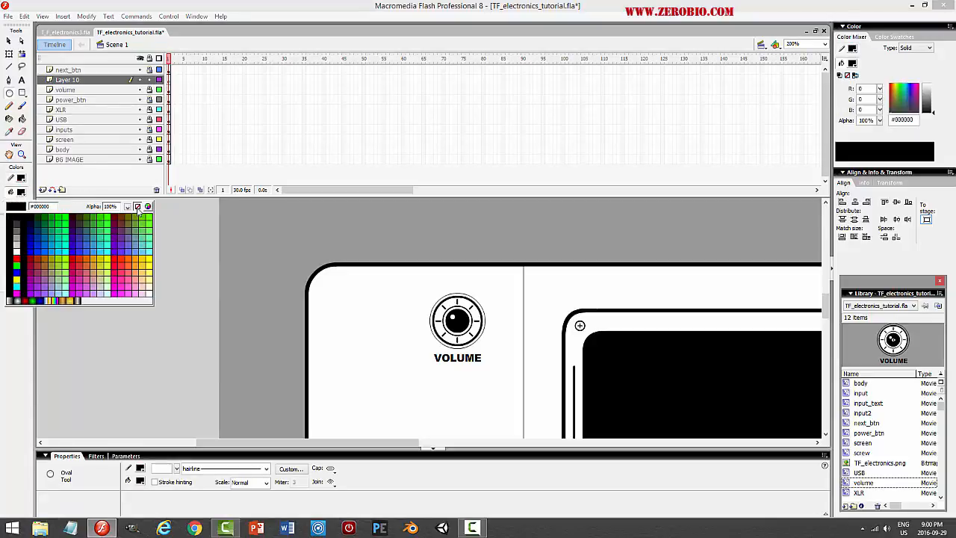
left_click(138, 207)
left_click(821, 47)
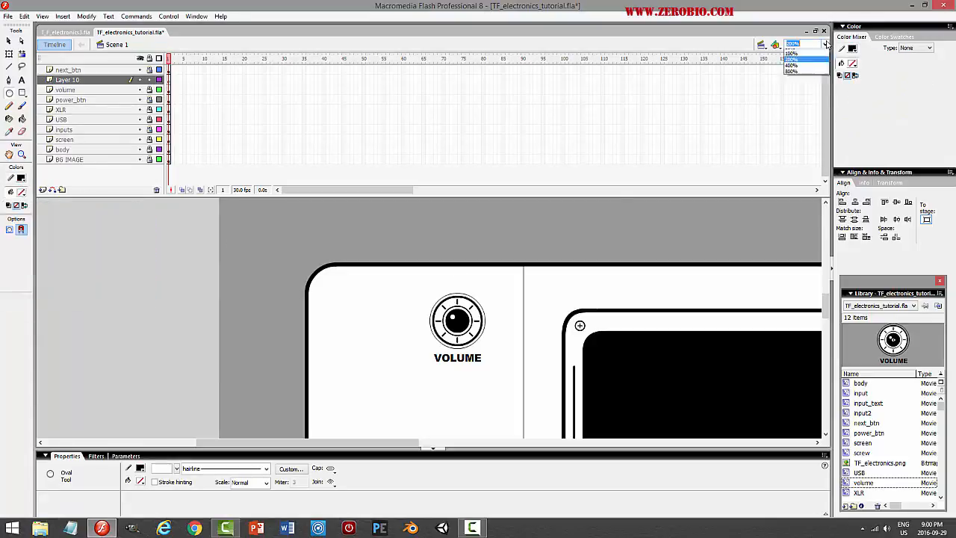
left_click(795, 81)
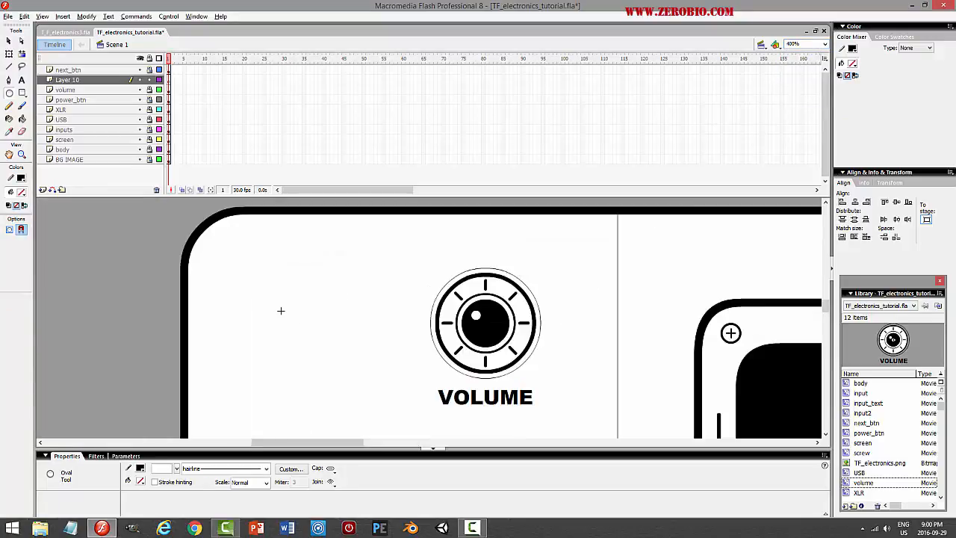
left_click_drag(281, 311, 291, 322)
Change the small circle's outline from hairline to a solid stroke of thickness 1
left_click(10, 42)
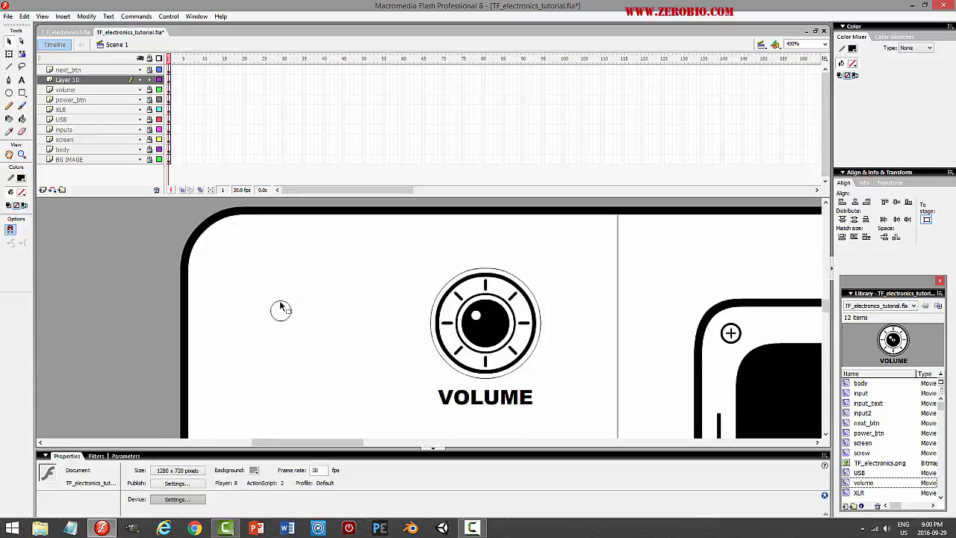
left_click(290, 311)
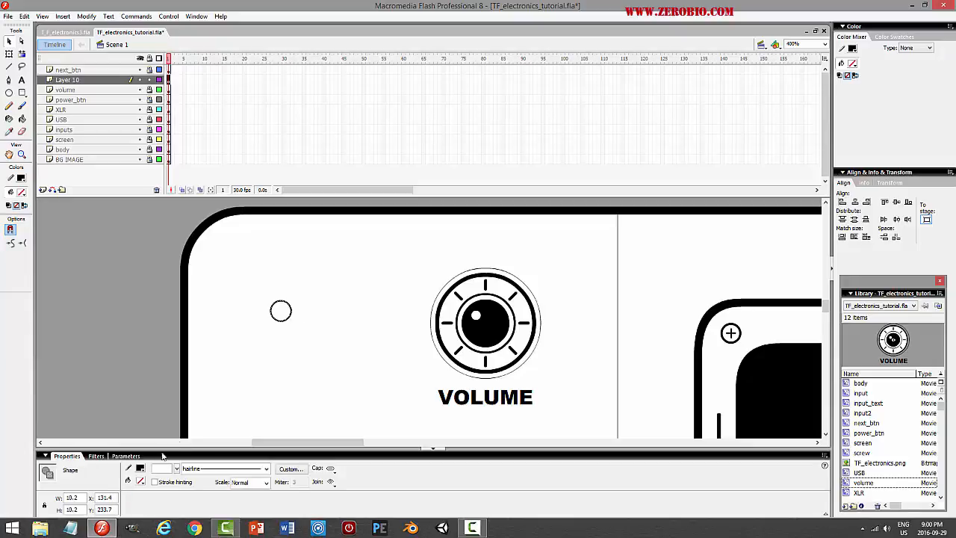
left_click(195, 469)
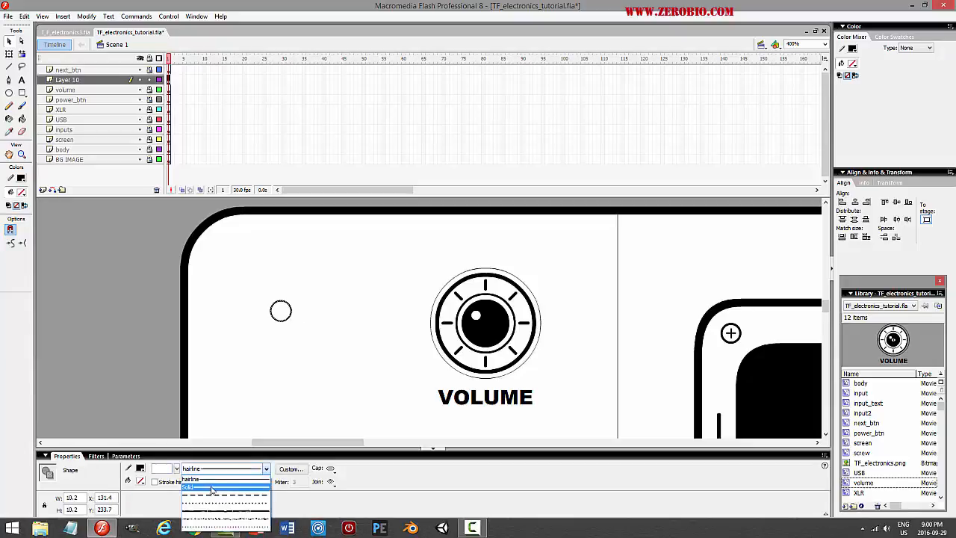
left_click(211, 486)
left_click(279, 383)
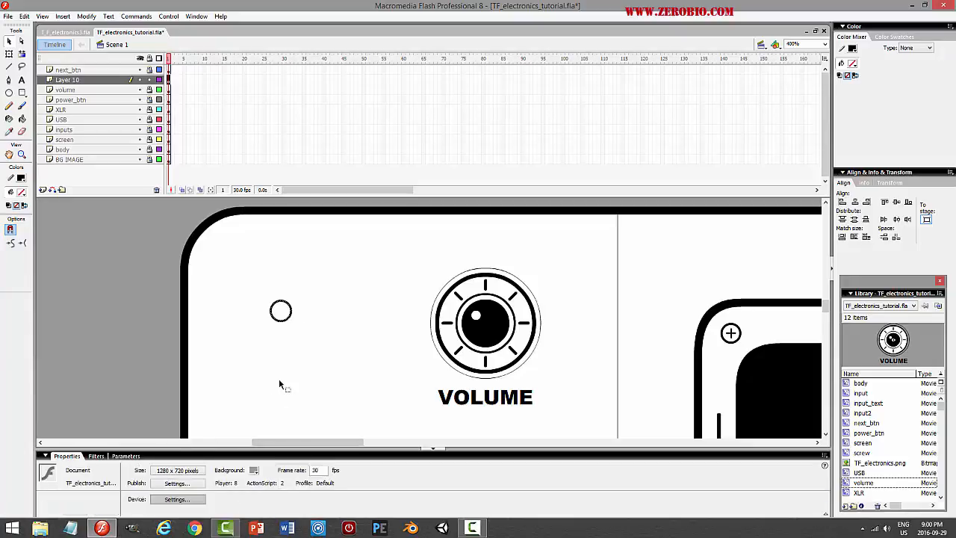
Fill the small circle with white using the Paint Bucket tool
left_click(284, 320)
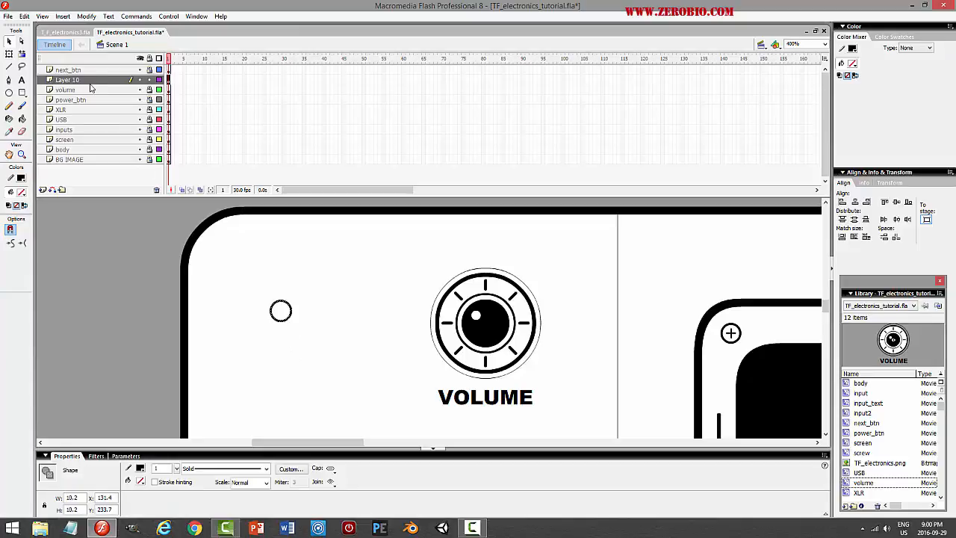
left_click(21, 192)
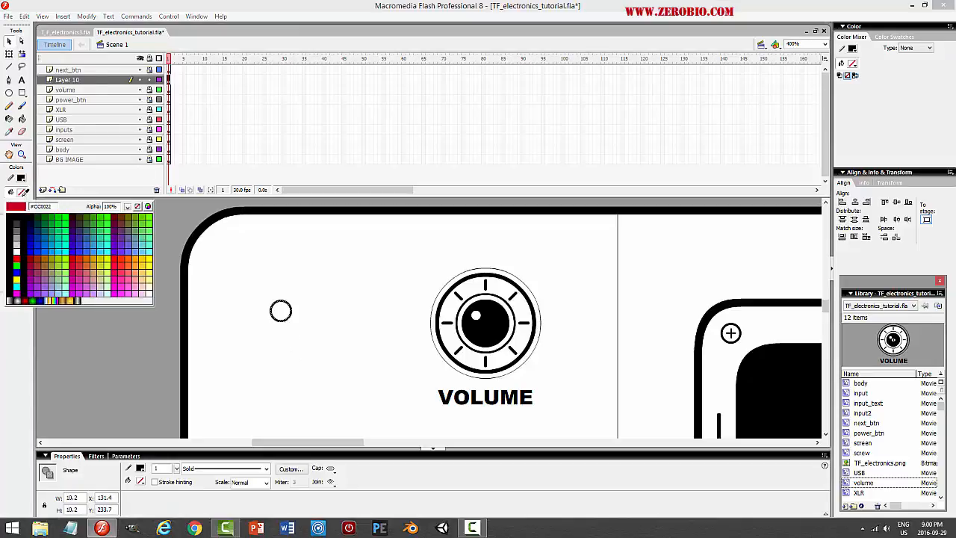
left_click(17, 248)
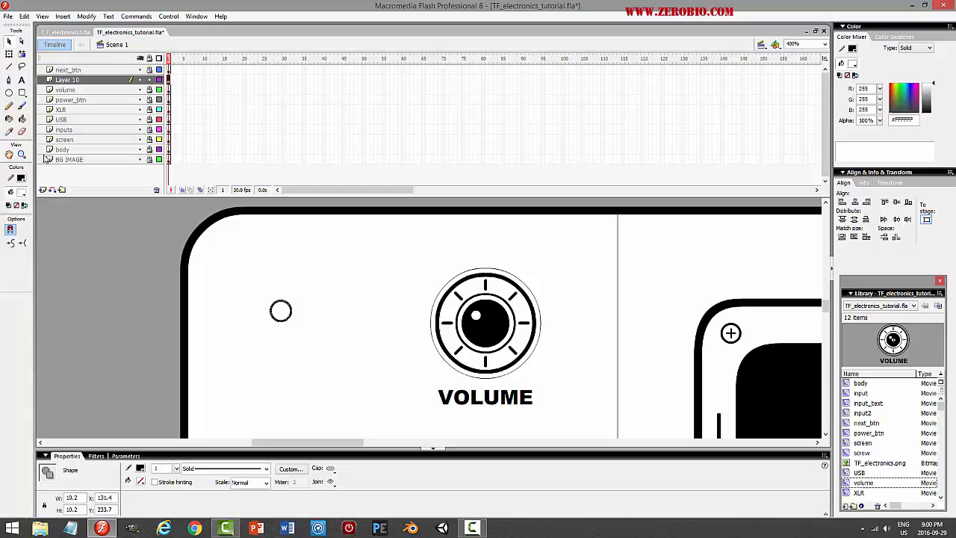
left_click(23, 118)
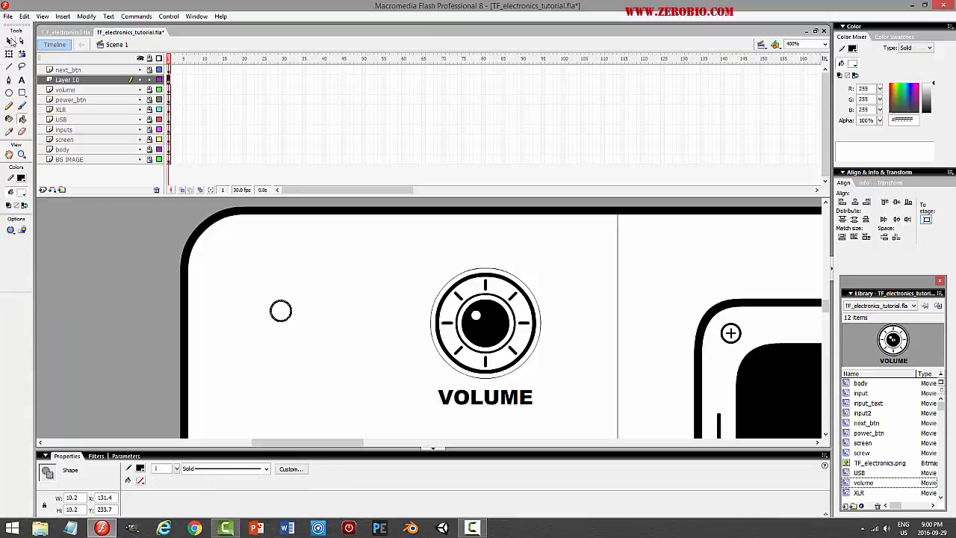
left_click(10, 41)
left_click(303, 299)
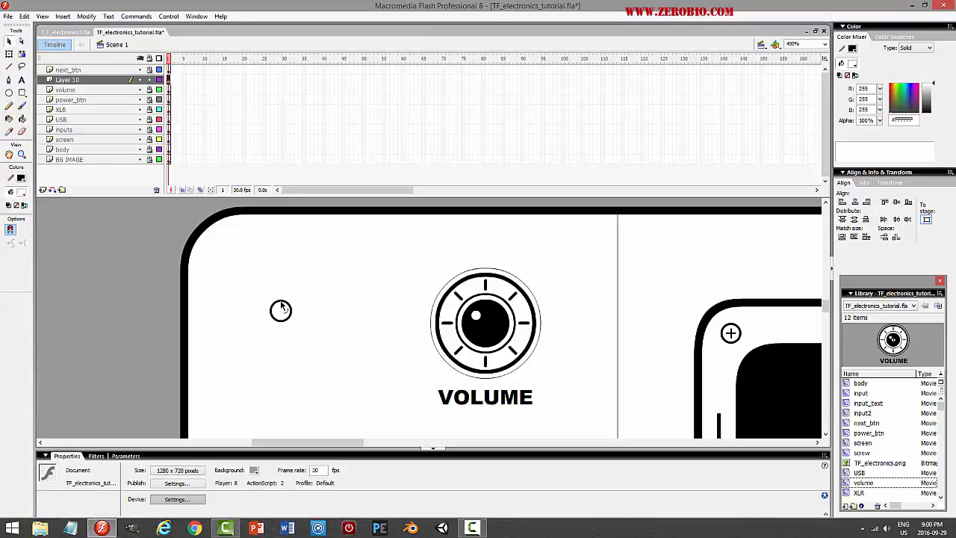
Copy the small circle together with its outline
double_click(283, 308)
left_click(24, 16)
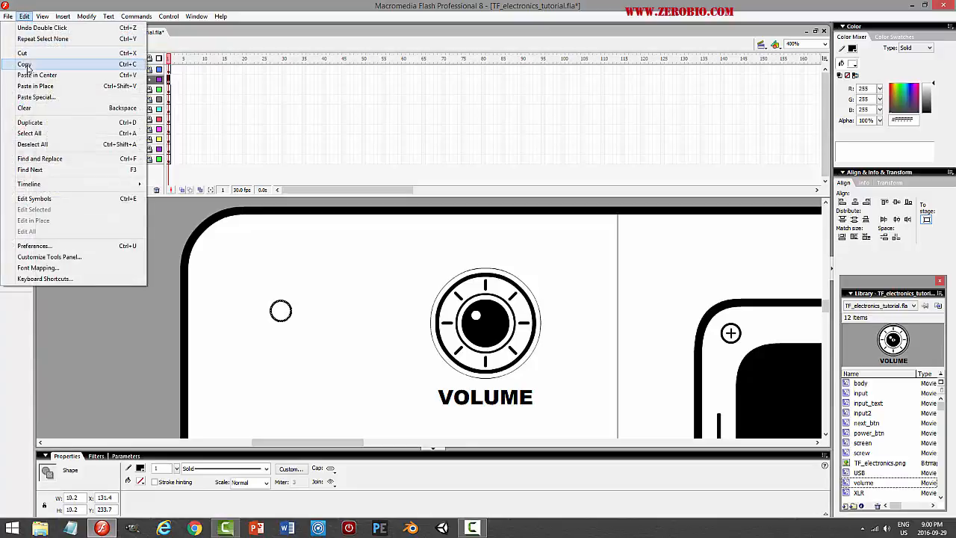
Duplicate the small circle in place and scale the copy up concentrically to about 13.8 px wide
left_click(26, 64)
left_click(25, 16)
left_click(35, 85)
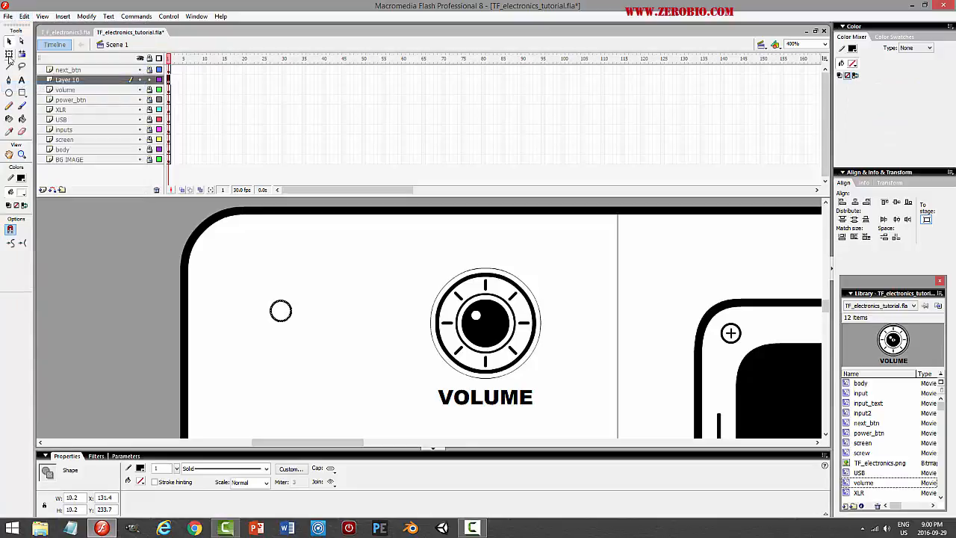
left_click(9, 55)
left_click_drag(294, 298, 303, 293)
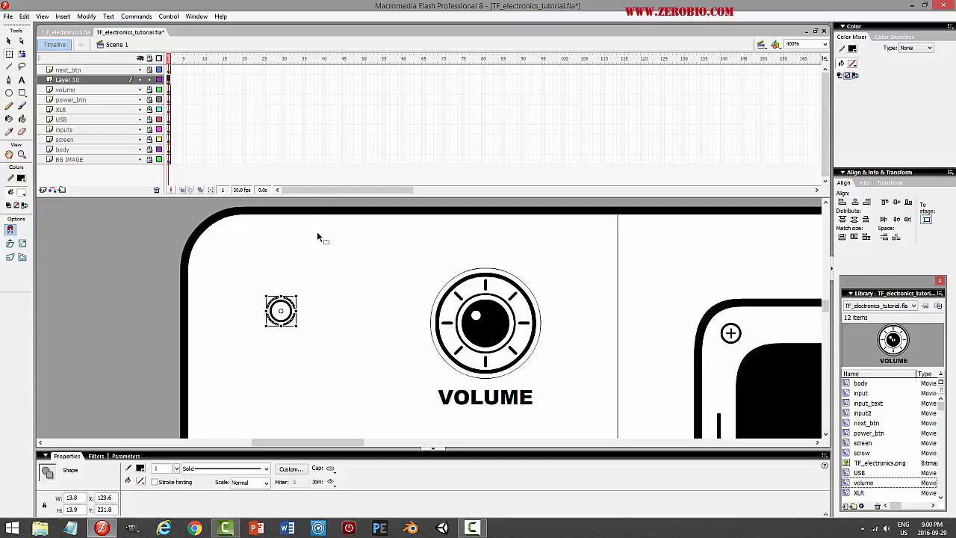
Duplicate the larger ring in place and scale the copy up concentrically to about 19.3 px wide
left_click(25, 16)
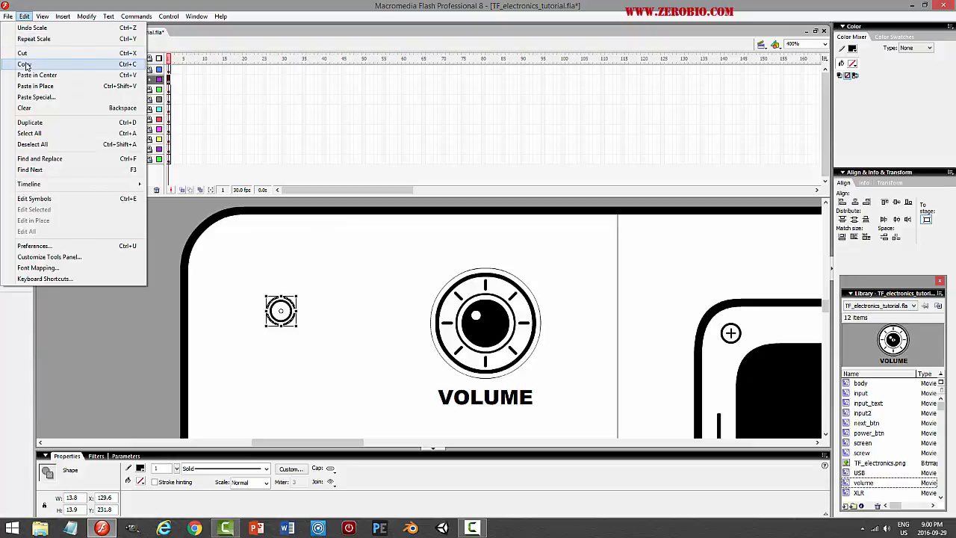
left_click(30, 63)
left_click(24, 17)
left_click(41, 86)
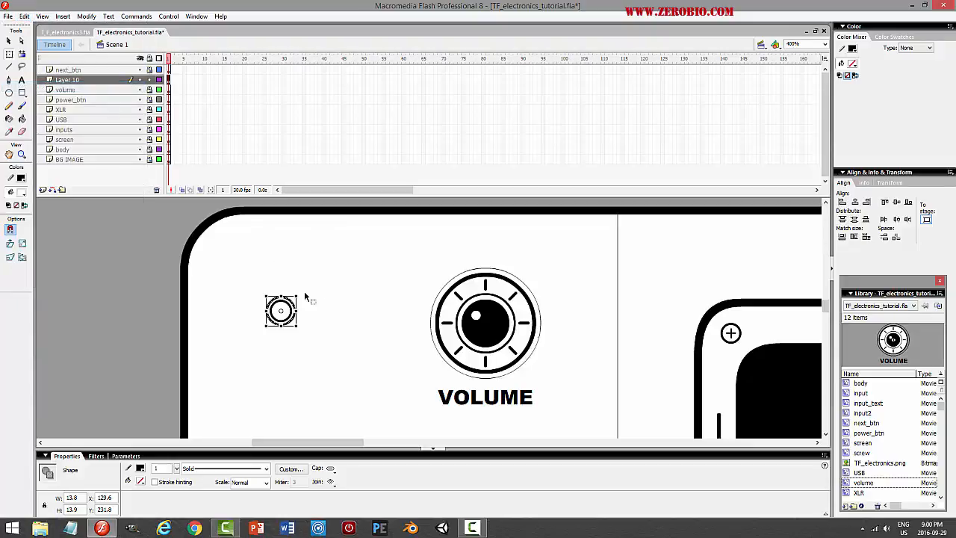
left_click_drag(298, 295, 302, 289)
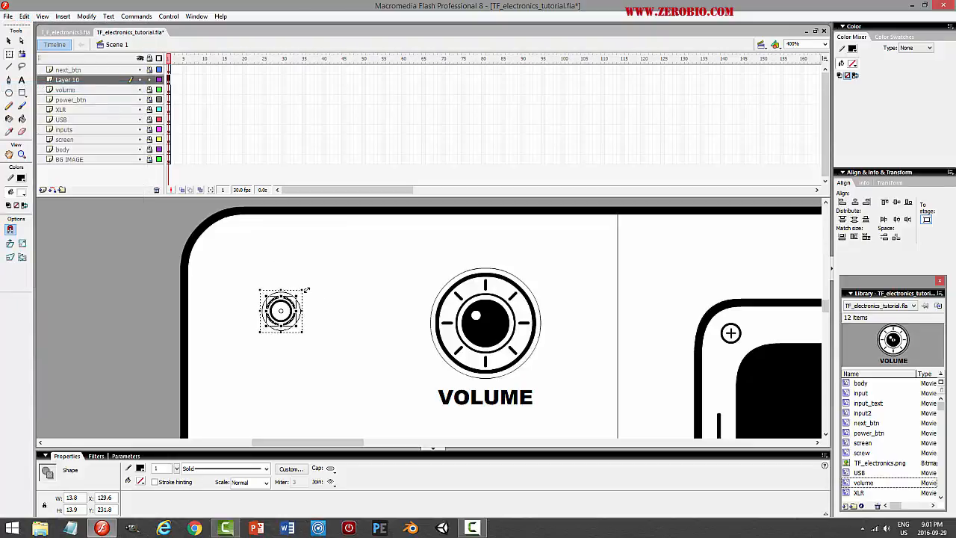
left_click(305, 309)
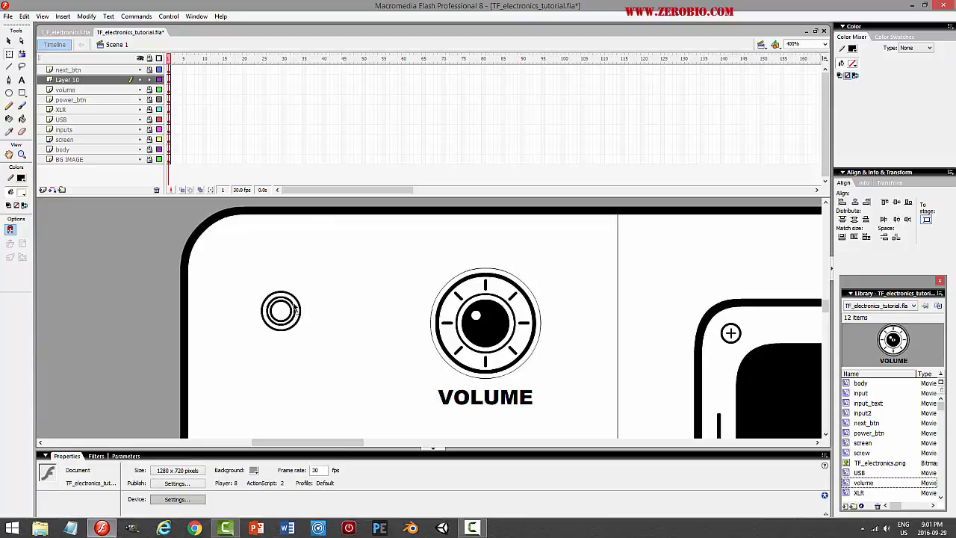
Change the middle ring's stroke style to hairline
left_click(294, 309)
left_click(234, 469)
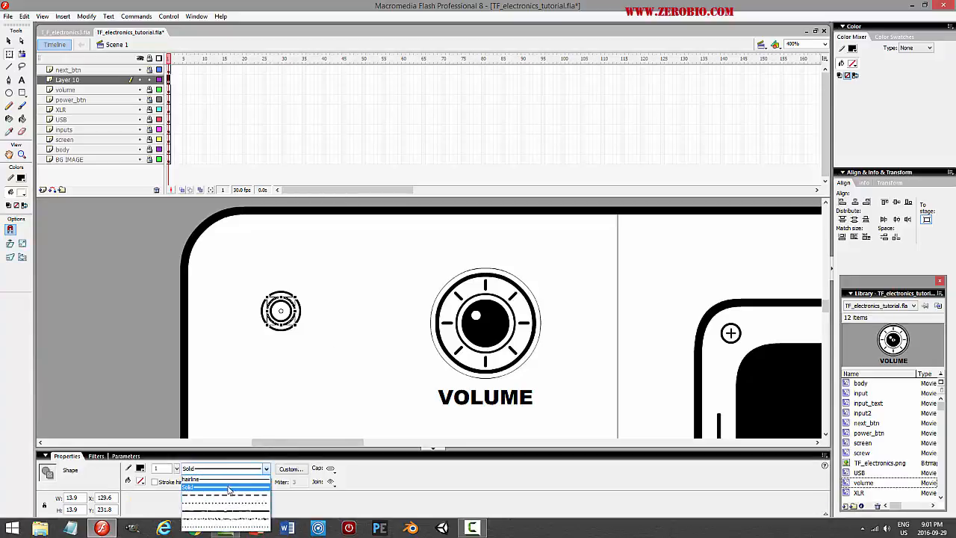
left_click(230, 480)
left_click(390, 299)
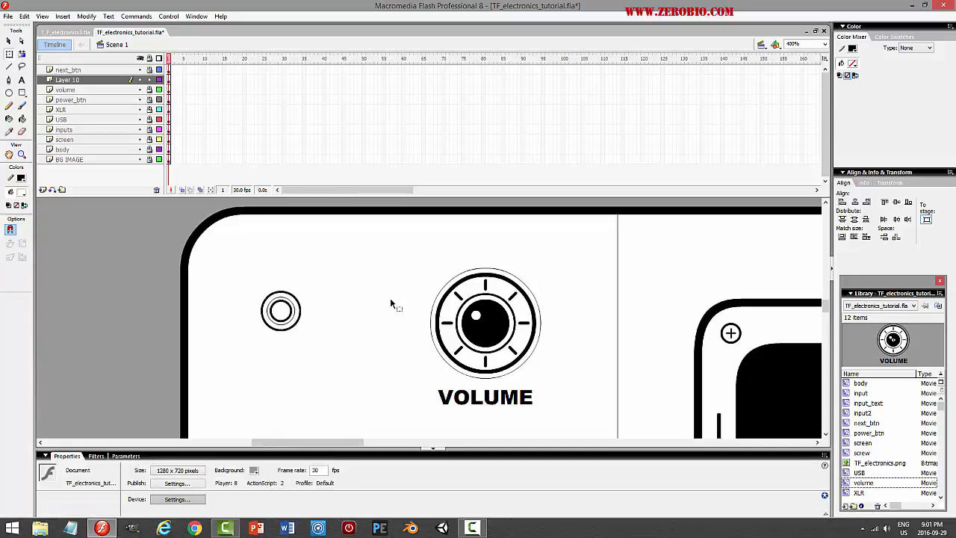
Thicken the outermost ring's stroke to match the headphone jack in the reference image, and preview the movie
mouse_move(826, 309)
left_mouse_down()
mouse_move(826, 388)
mouse_move(827, 243)
left_mouse_up()
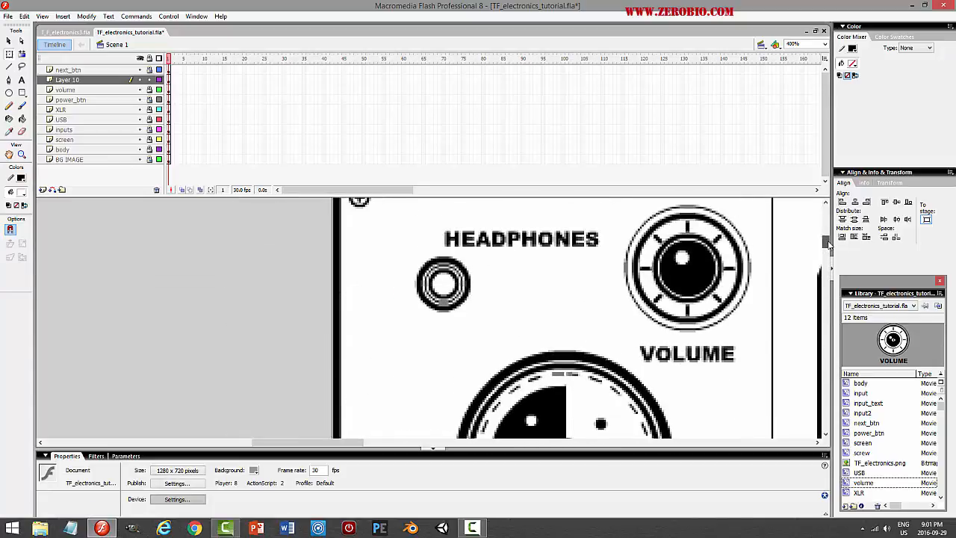
mouse_move(831, 256)
left_mouse_down()
mouse_move(828, 206)
mouse_move(835, 310)
left_mouse_up()
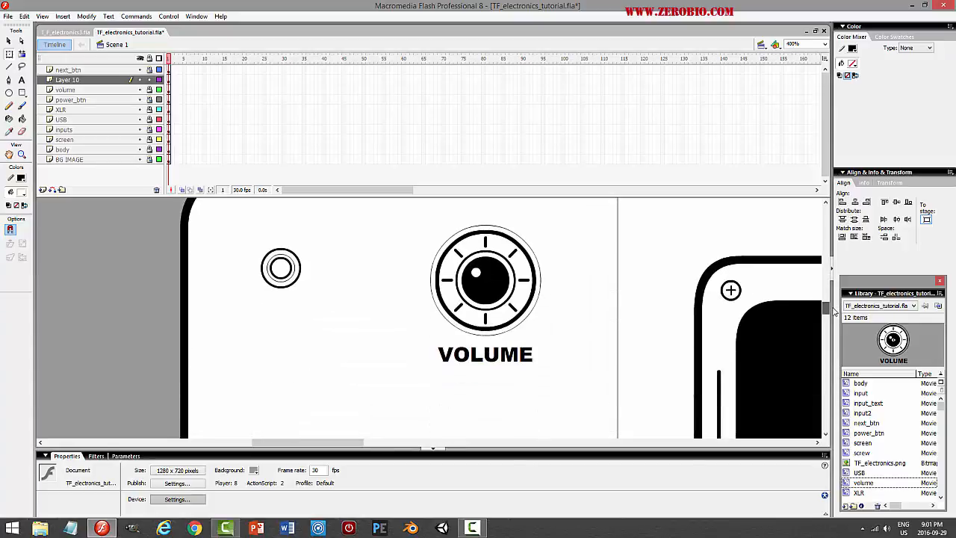
left_click(296, 287)
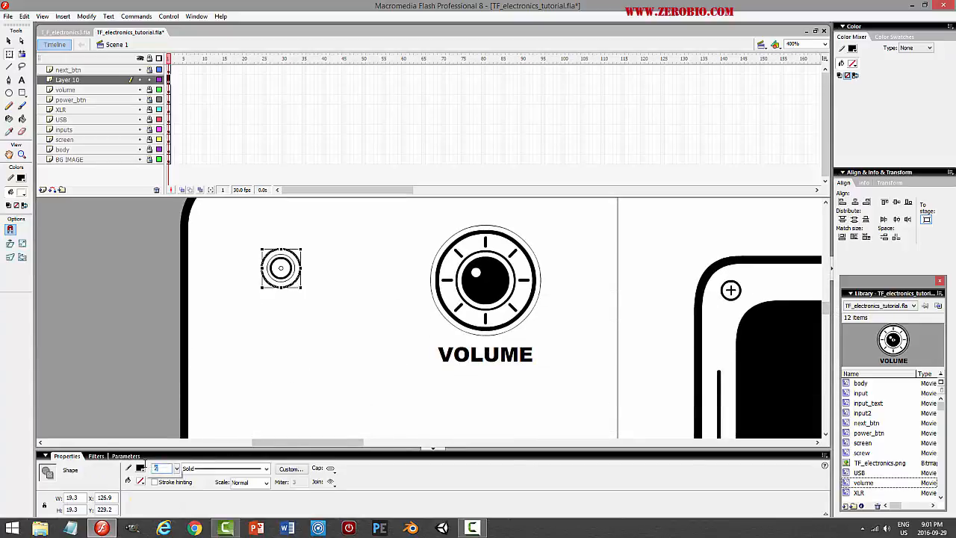
left_click(373, 316)
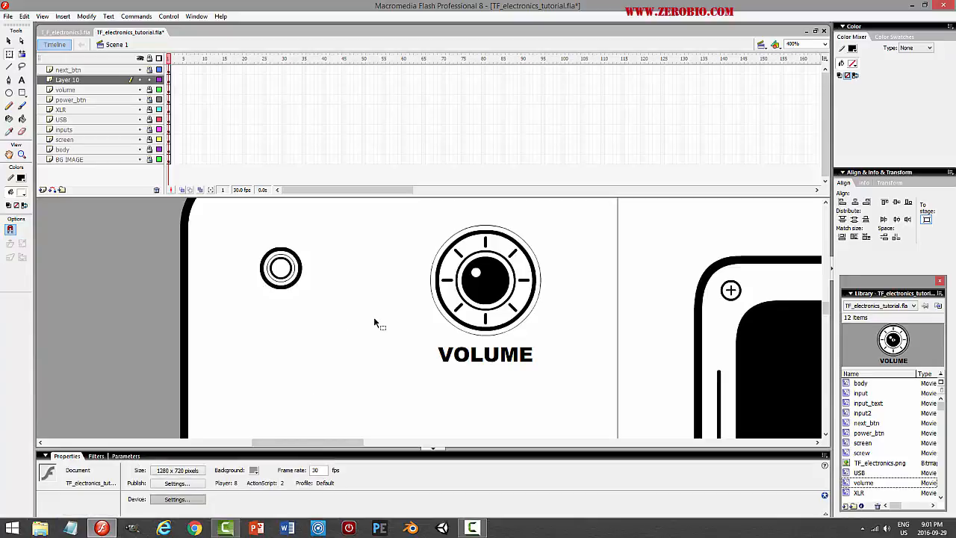
key("ctrl+Return")
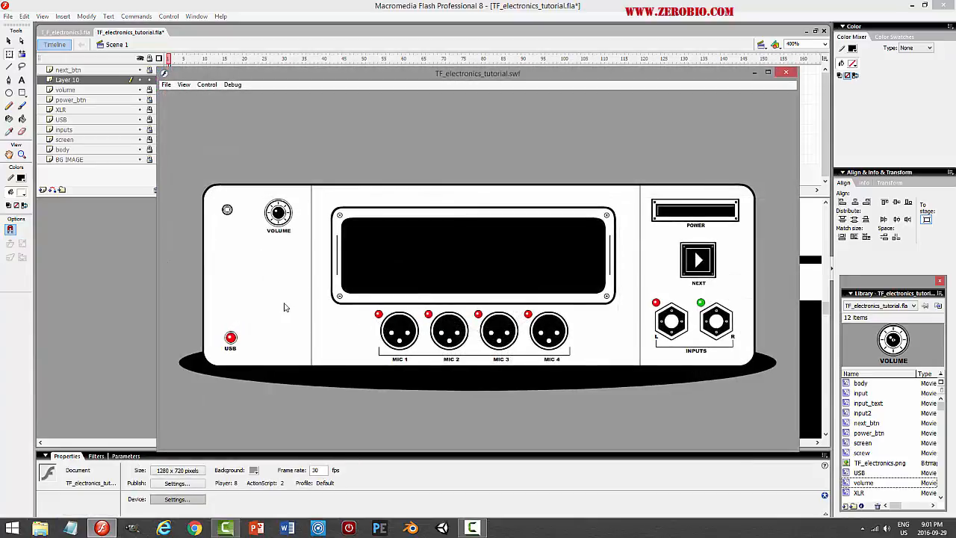
left_click(785, 71)
Convert all the ring artwork on Layer 10 to a movie clip symbol named headphones
left_click(112, 80)
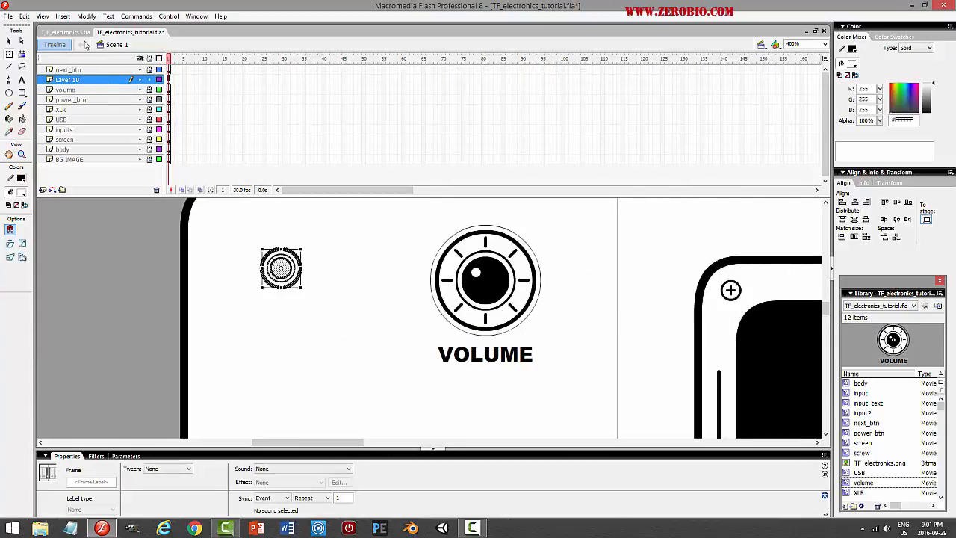
left_click(86, 16)
left_click(78, 43)
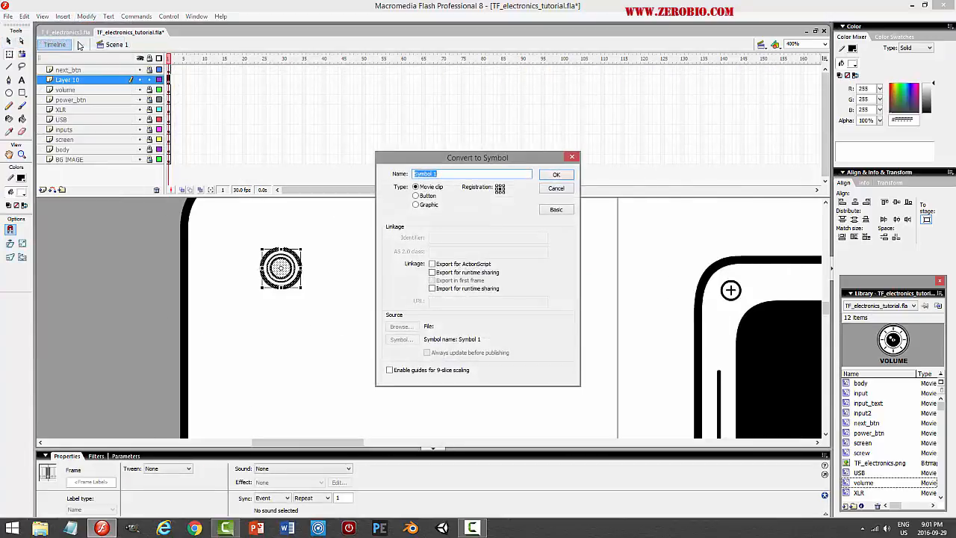
type("headphones")
key("Return")
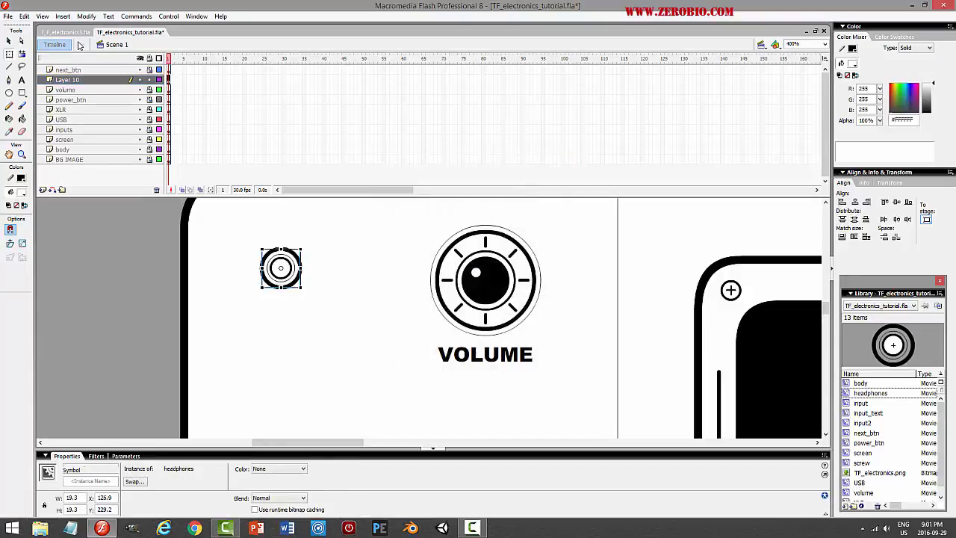
Rename Layer 10 as headphones
double_click(63, 79)
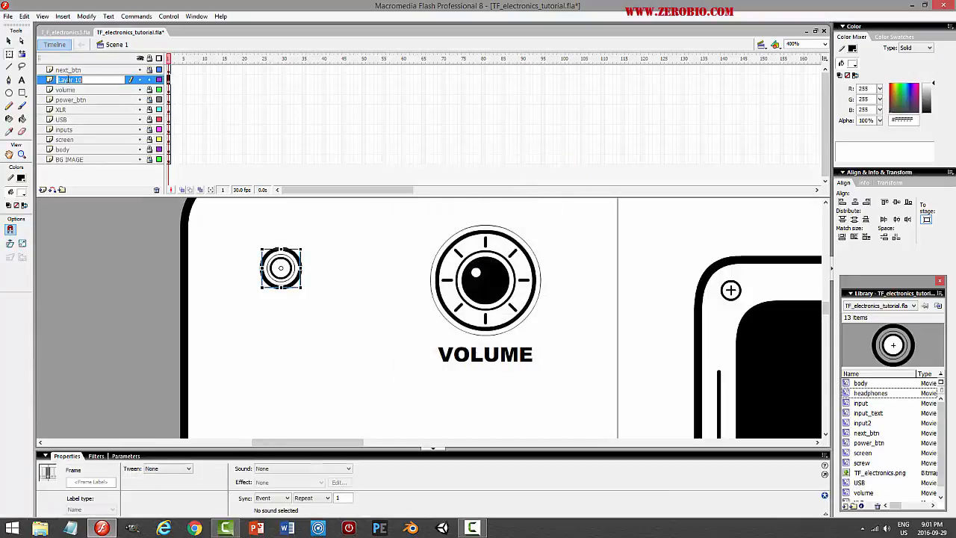
type("he")
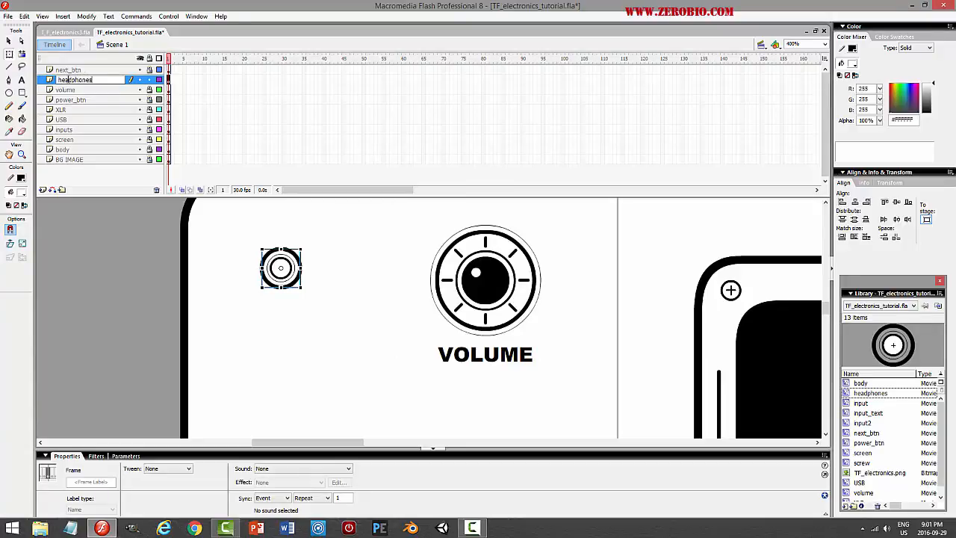
type("adphones")
key("Return")
Open the headphones symbol on the stage for editing in place
left_click(9, 40)
left_click(198, 212)
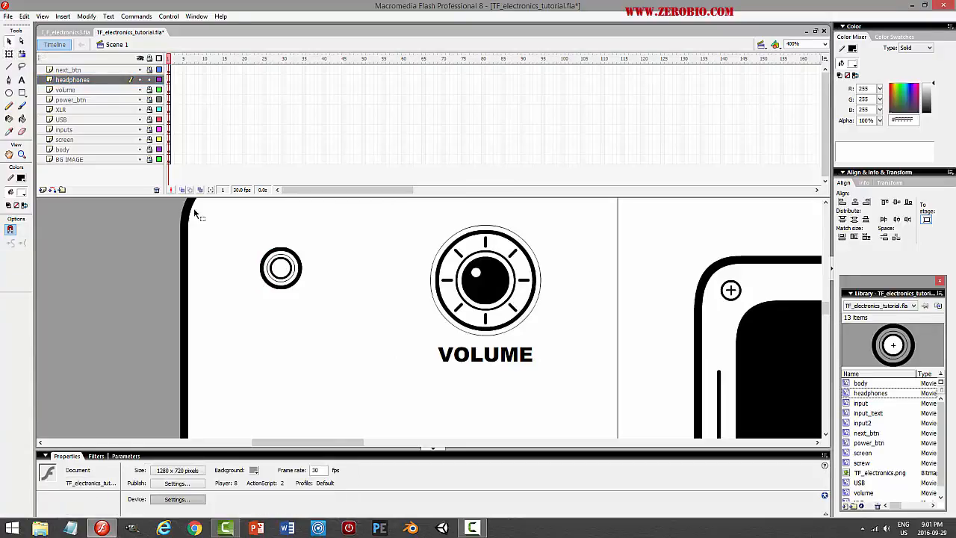
left_click(282, 282)
left_click(298, 283)
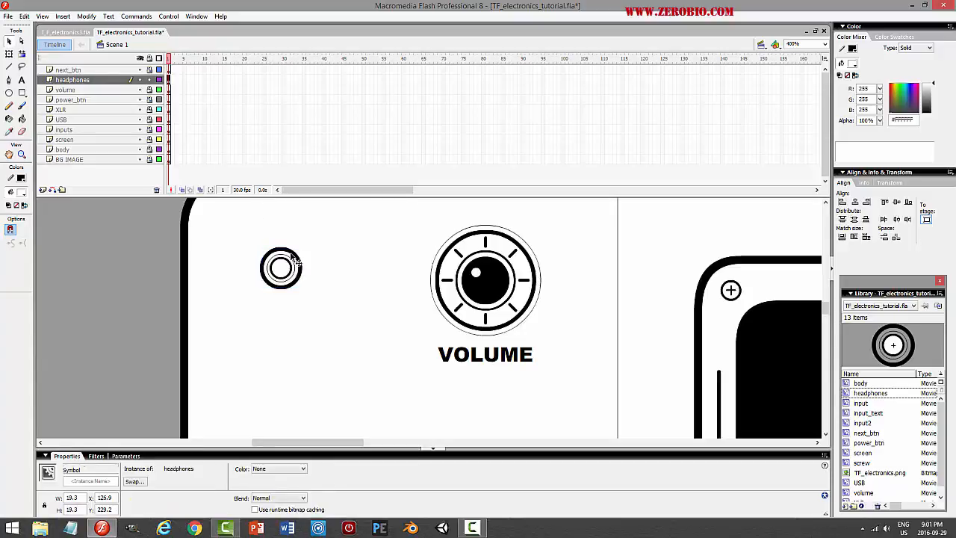
double_click(291, 266)
left_click(302, 235)
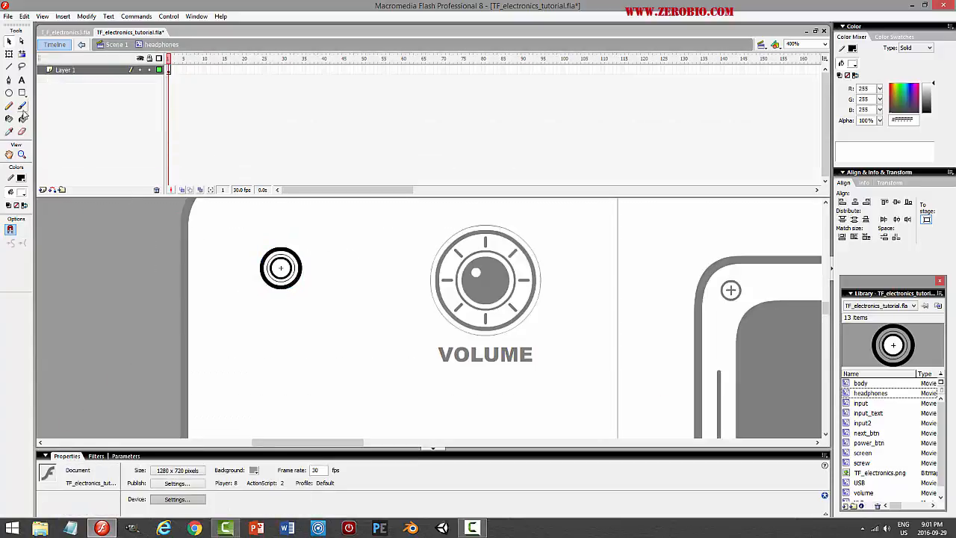
left_click(22, 118)
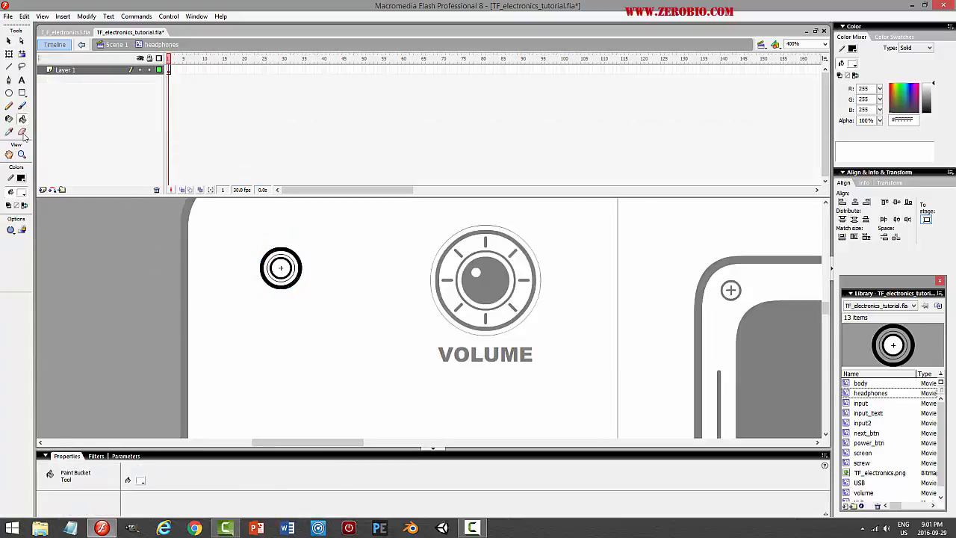
left_click(290, 249)
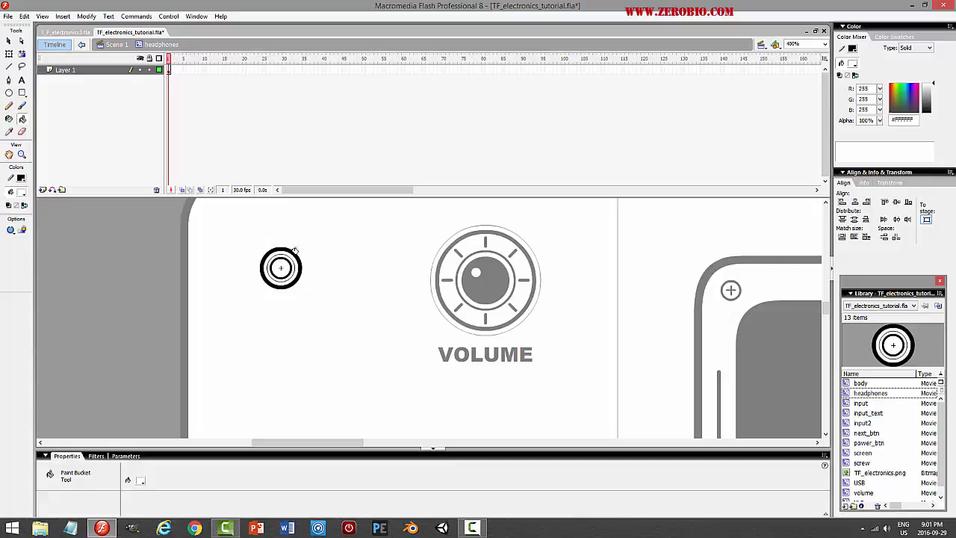
Lock the ring artwork's layer inside the headphones symbol and add a new layer above it
left_click(155, 72)
left_click(43, 190)
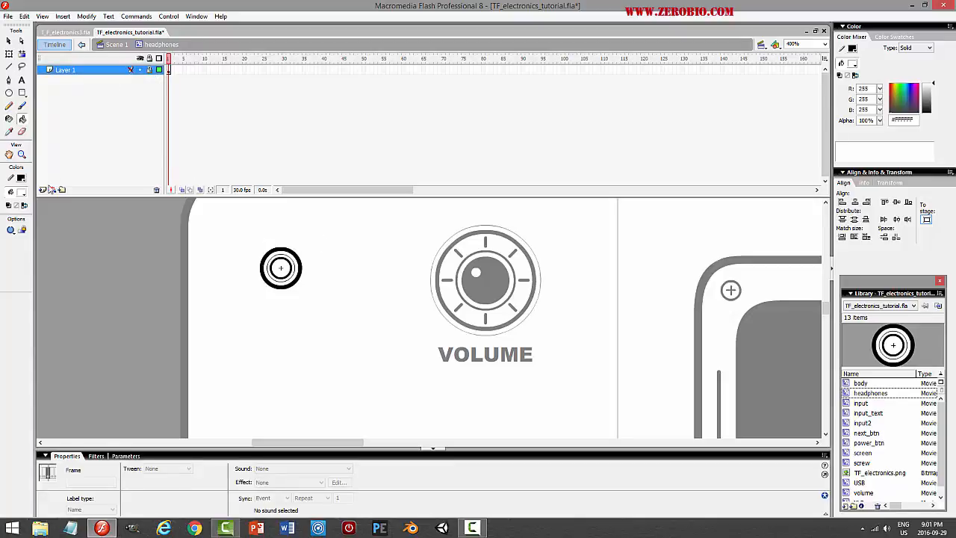
Set the text colour to black and draw a static text box about 39 px wide at the rings' lower edge
left_click(22, 79)
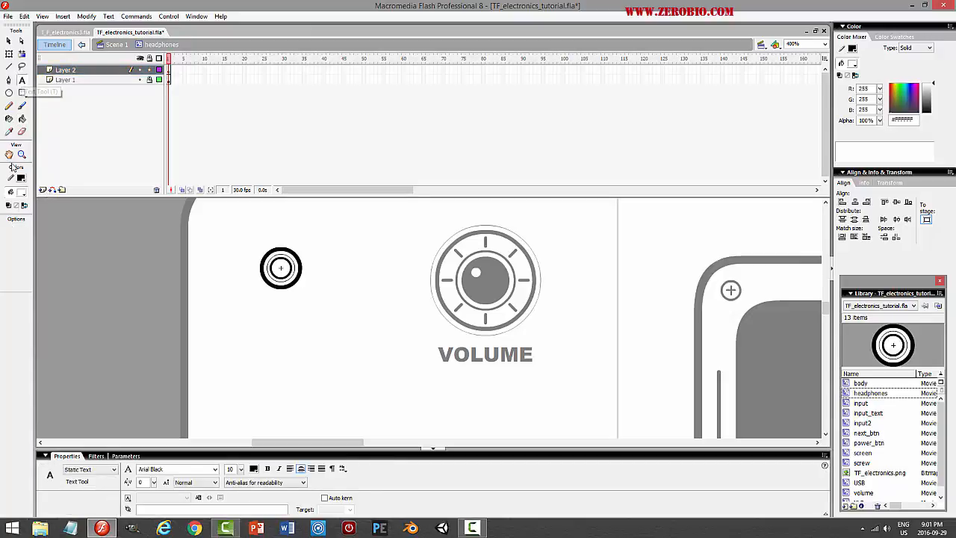
left_click(22, 177)
left_click(16, 217)
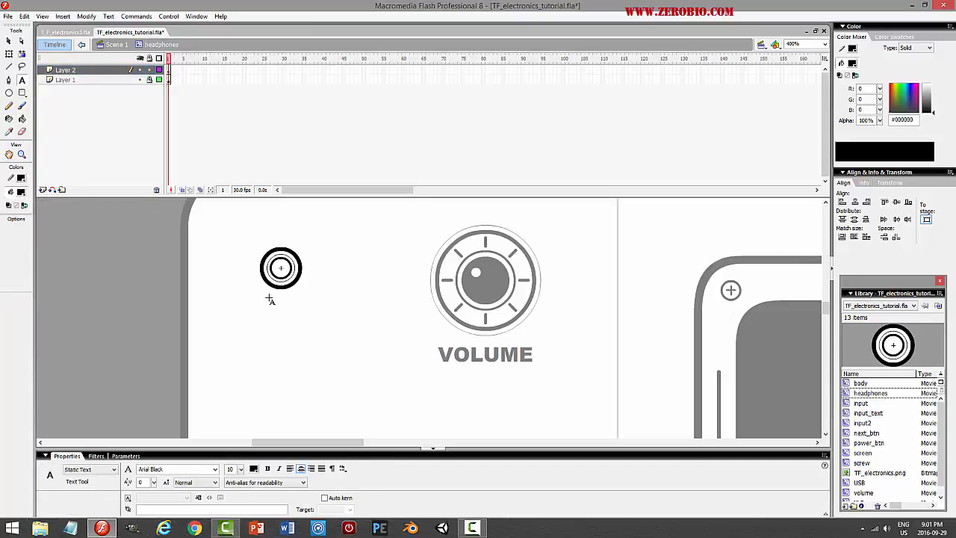
left_click_drag(262, 275, 342, 311)
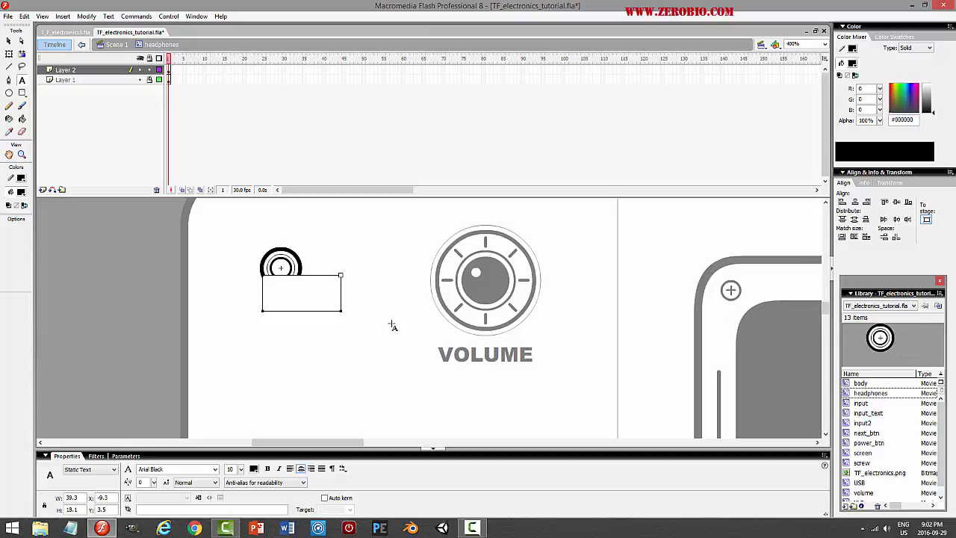
type("HGEADP")
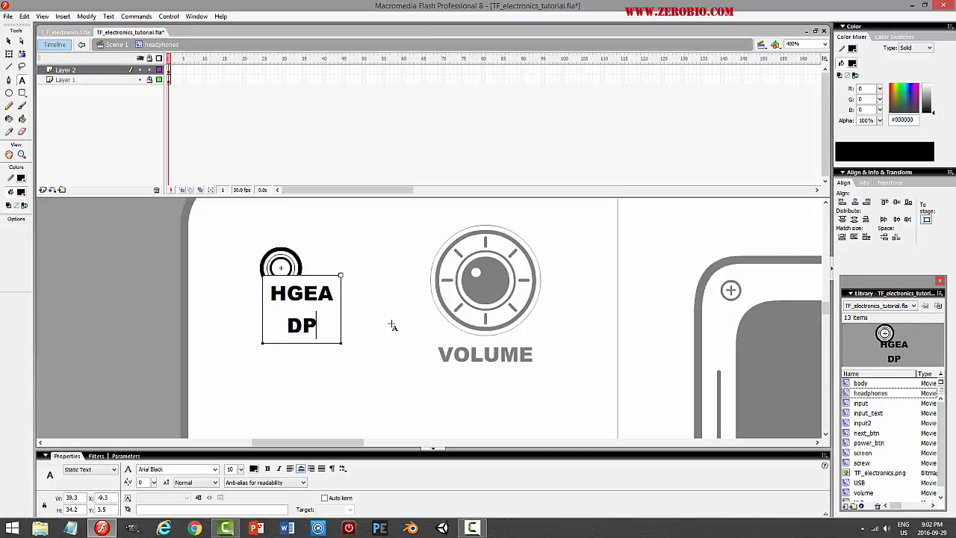
key("BackSpace")
key("BackSpace")
key("BackSpace")
key("BackSpace")
key("BackSpace")
key("BackSpace")
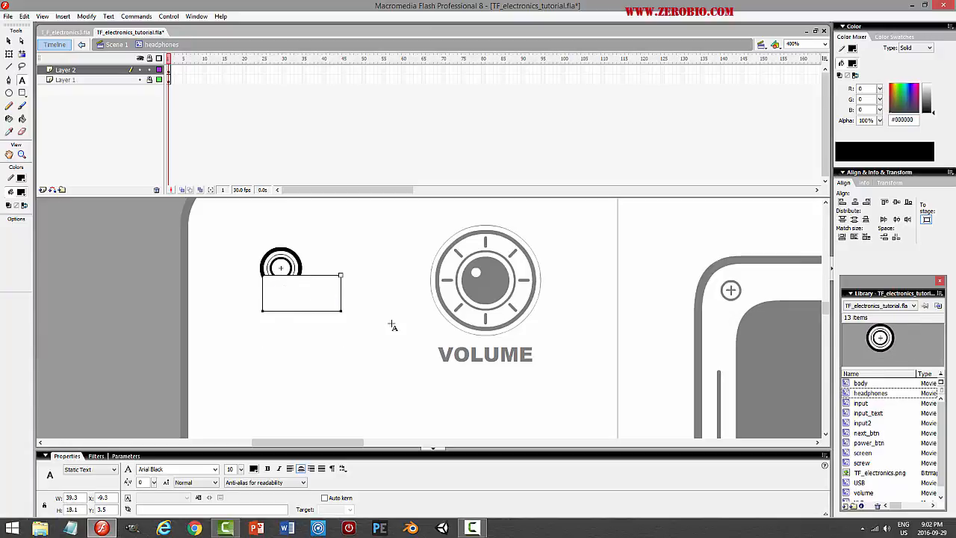
Enter the label HEADPHONES and widen its text box to about 84.5 px so it fits on one line
type("HEADPHON")
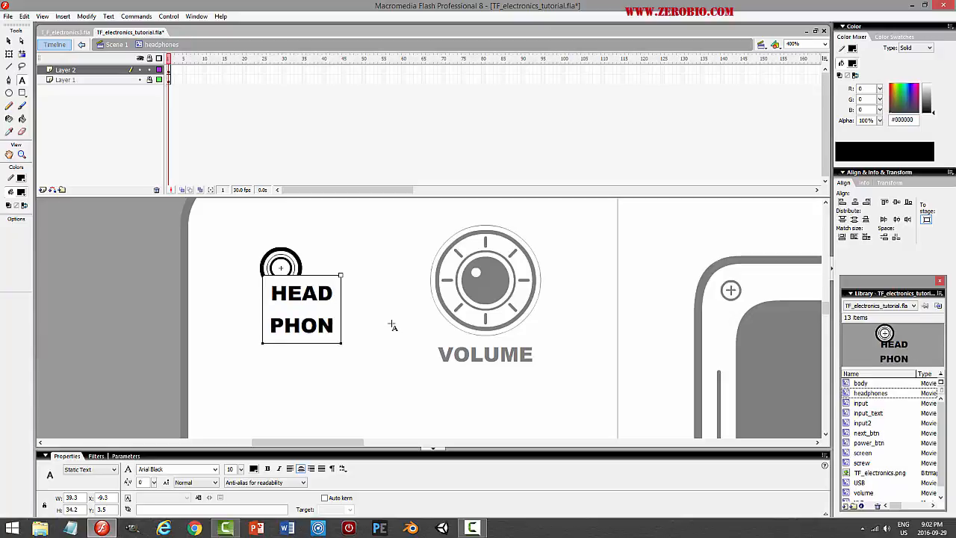
type("ES")
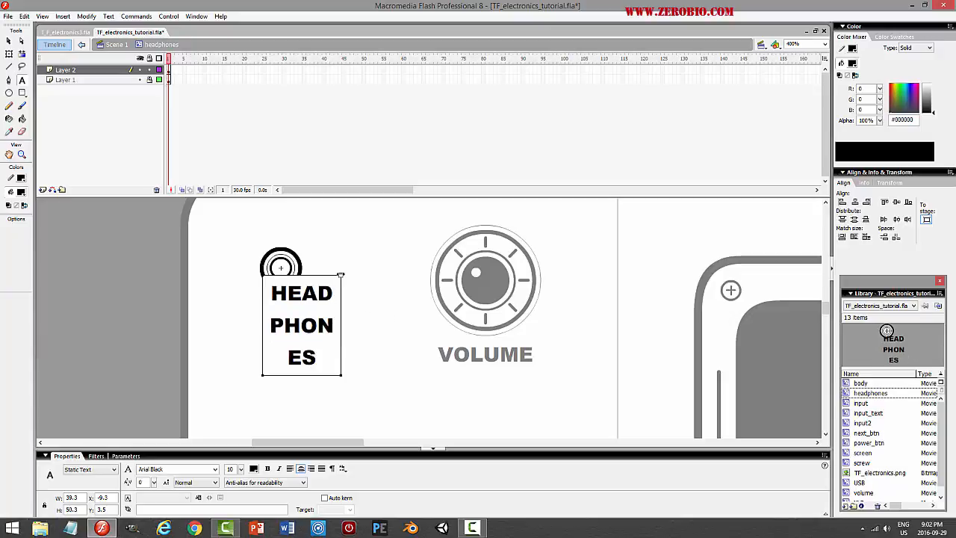
left_click_drag(340, 275, 430, 275)
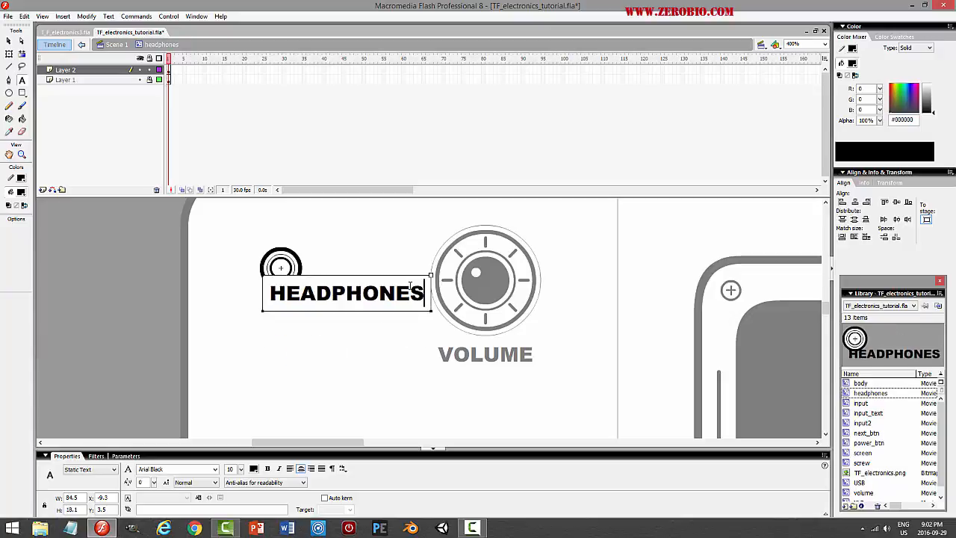
Move the HEADPHONES label down and slightly left so it sits just below the rings
left_click(9, 41)
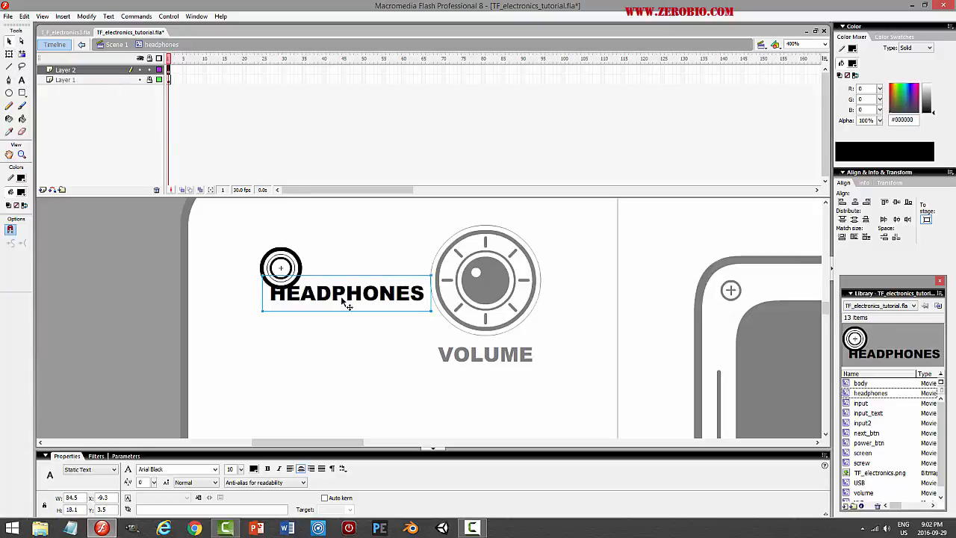
left_click_drag(346, 300, 325, 314)
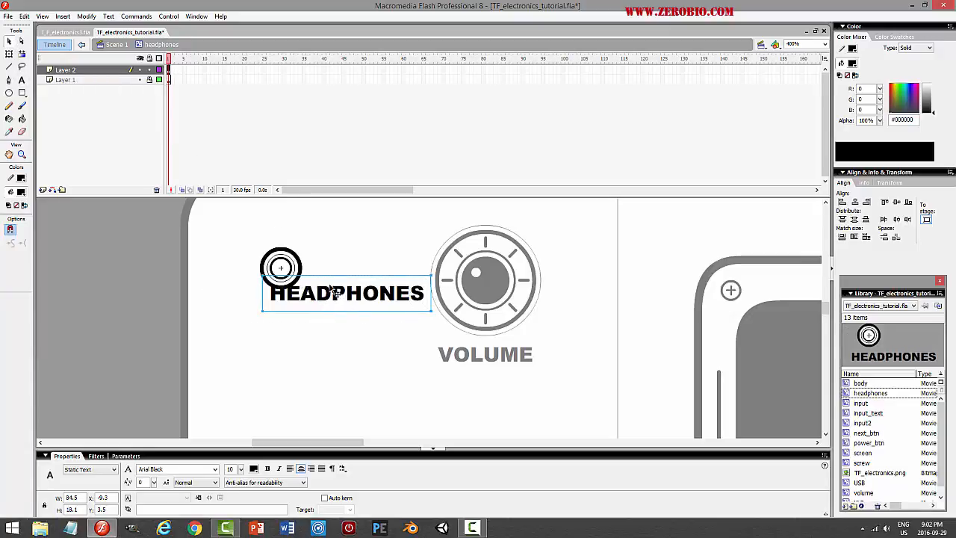
left_click(337, 257)
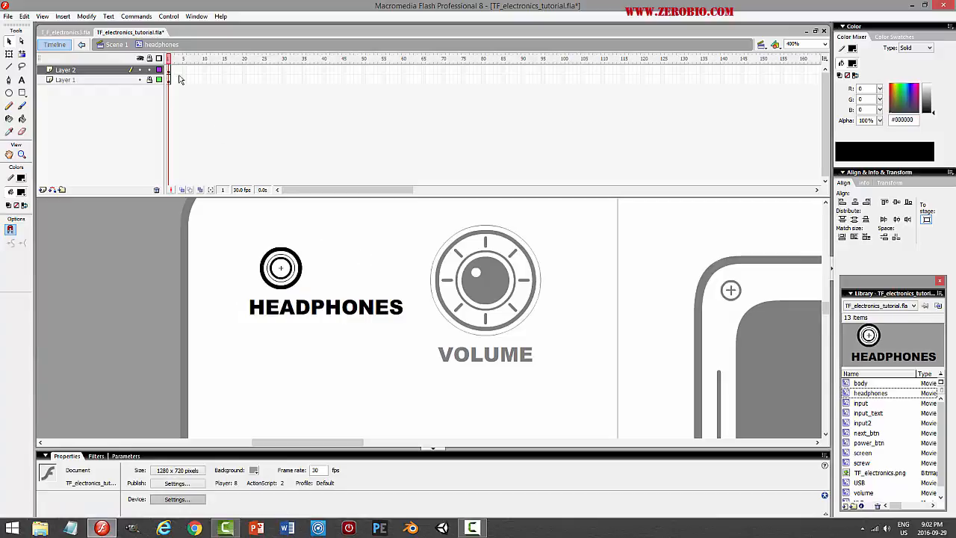
Move the HEADPHONES label above the jack rings, starting slightly left of them, and preview the movie
mouse_move(826, 317)
left_mouse_down()
mouse_move(837, 280)
mouse_move(834, 317)
left_mouse_up()
left_click_drag(361, 273, 381, 216)
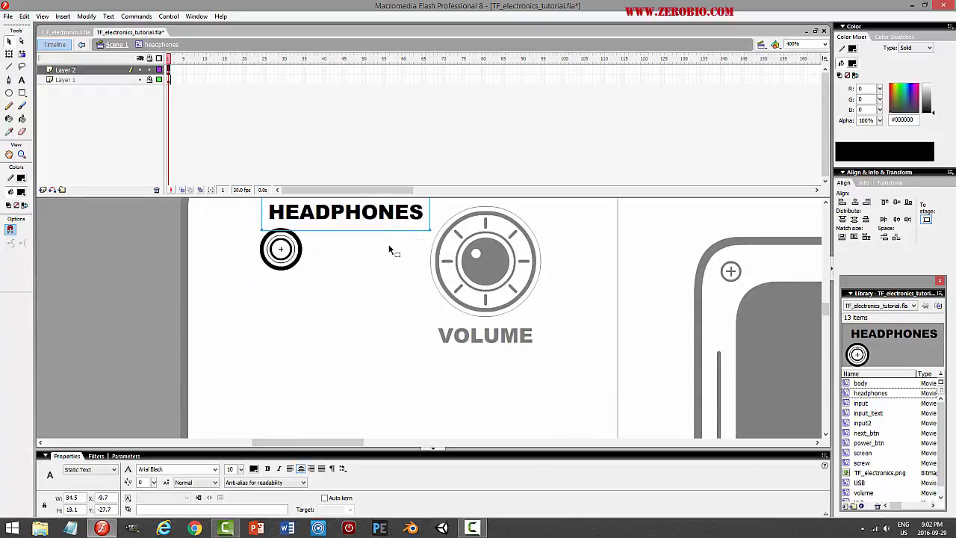
left_click(384, 287)
key("ctrl+Return")
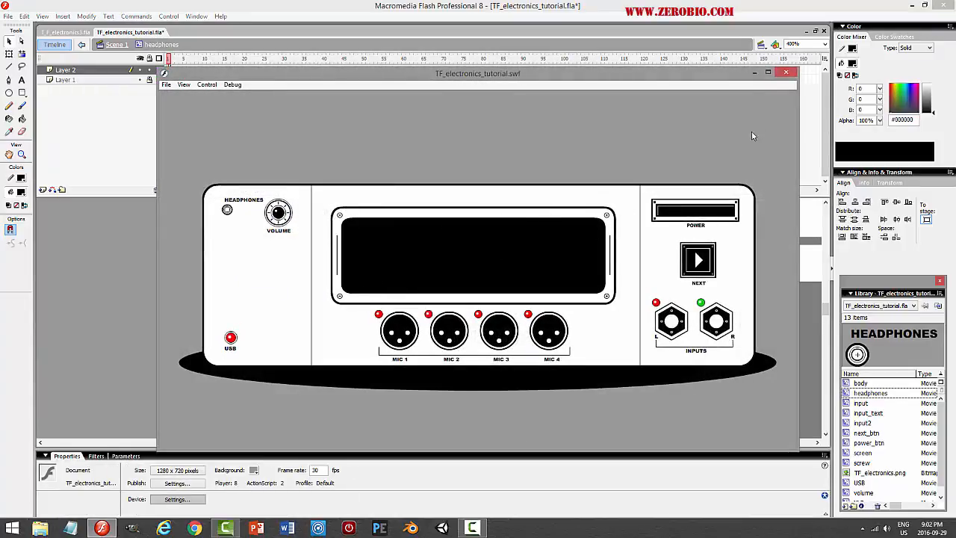
left_click(786, 72)
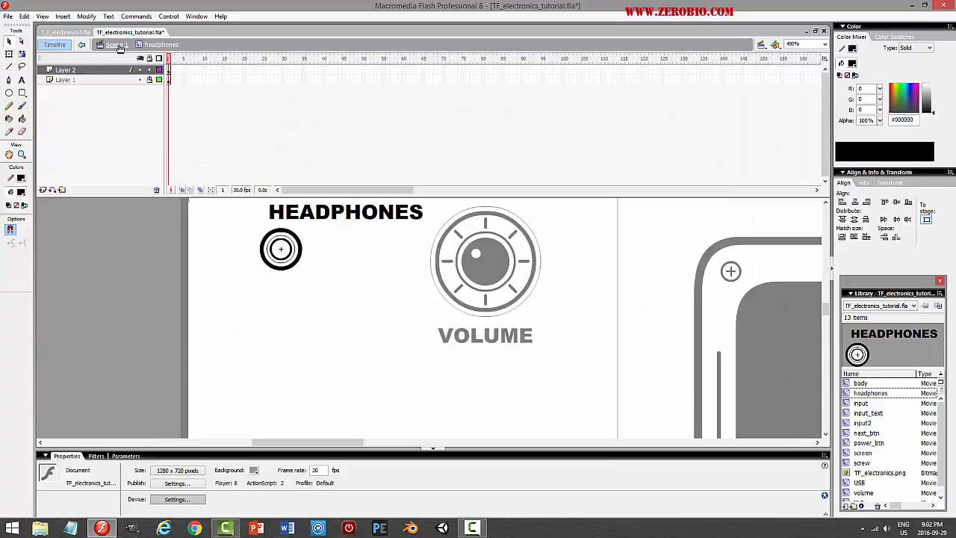
Back in Scene 1, lock the headphones layer, unlock volume, shift the volume knob slightly down and right, and preview the movie
left_click(116, 44)
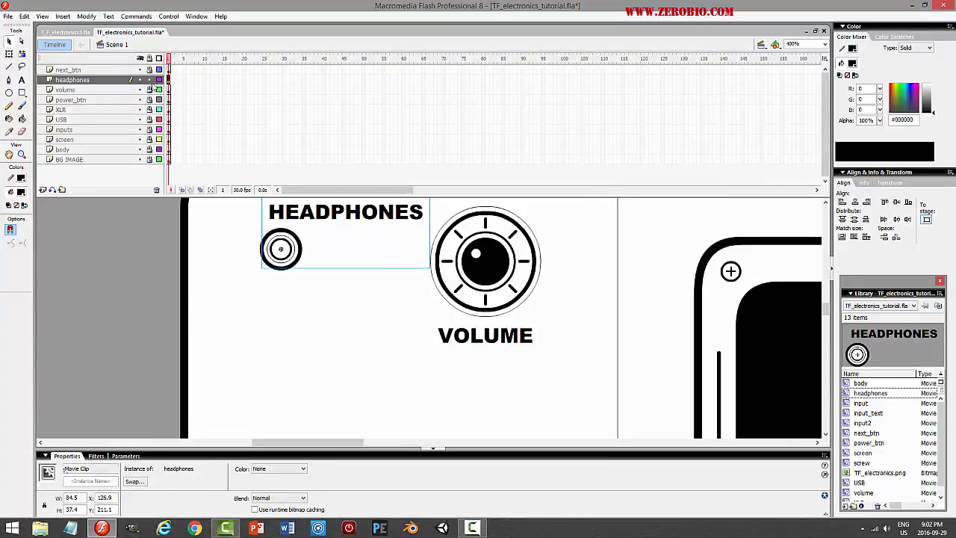
left_click(150, 80)
left_click(149, 90)
left_click_drag(475, 254, 485, 274)
left_click(650, 239)
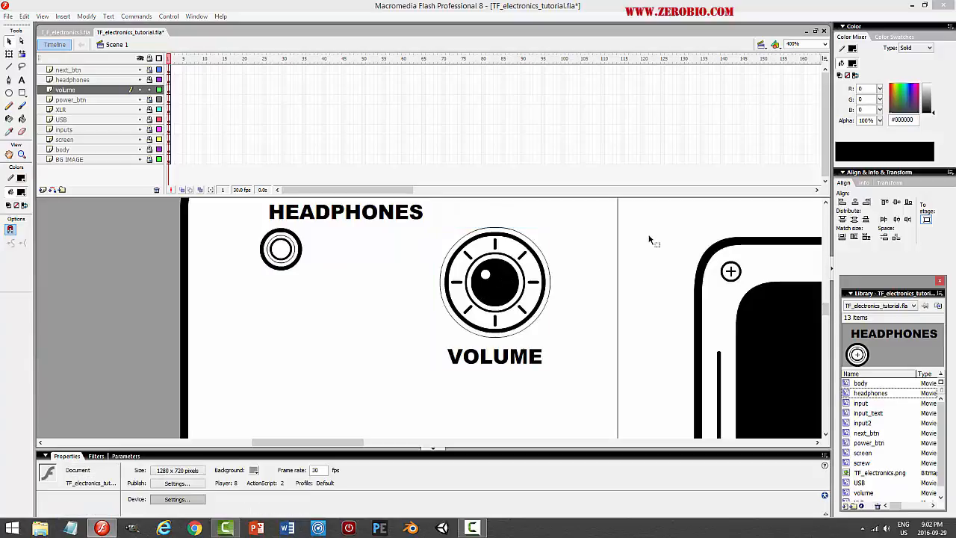
key("ctrl+Return")
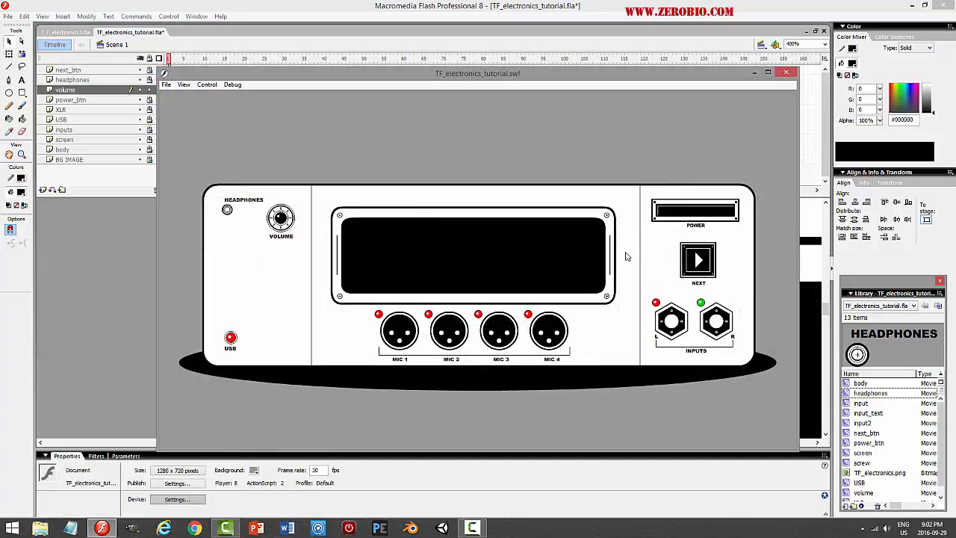
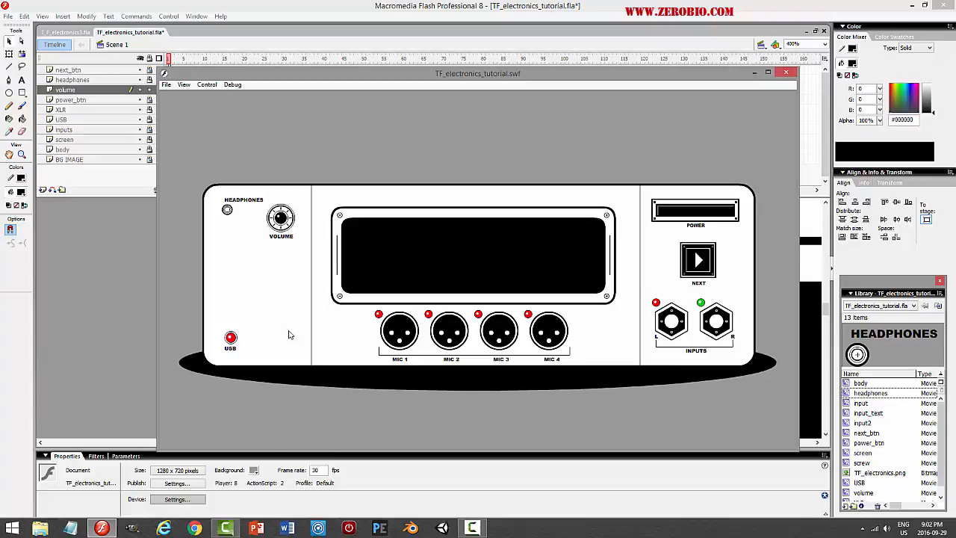
left_click(786, 75)
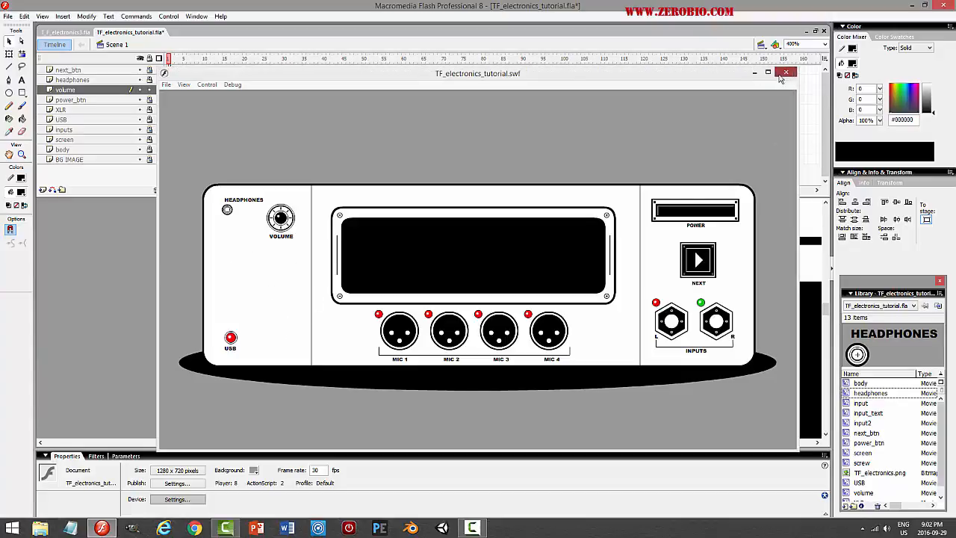
Lock the volume layer and save the document
left_click(150, 90)
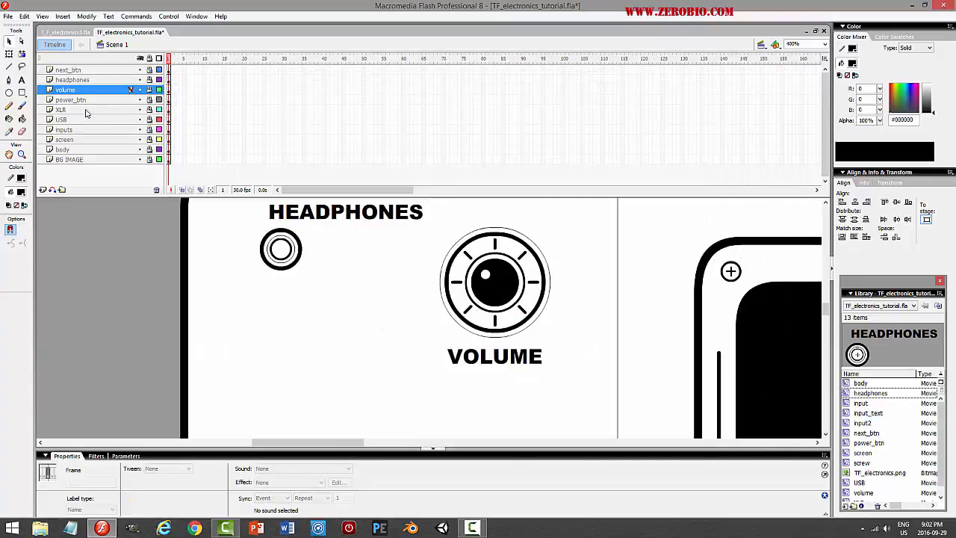
key("ctrl+s")
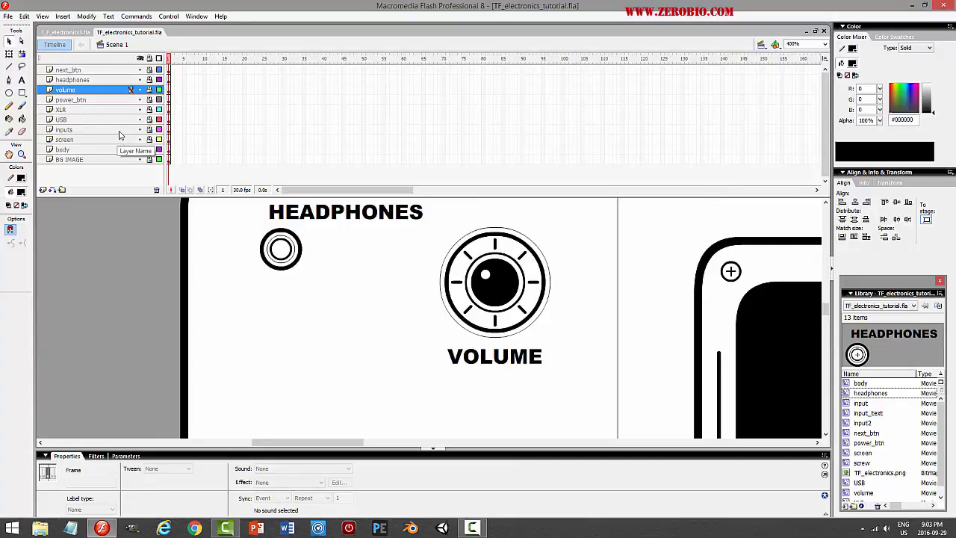
Add a new layer named EQ directly above the headphones layer
left_click(91, 80)
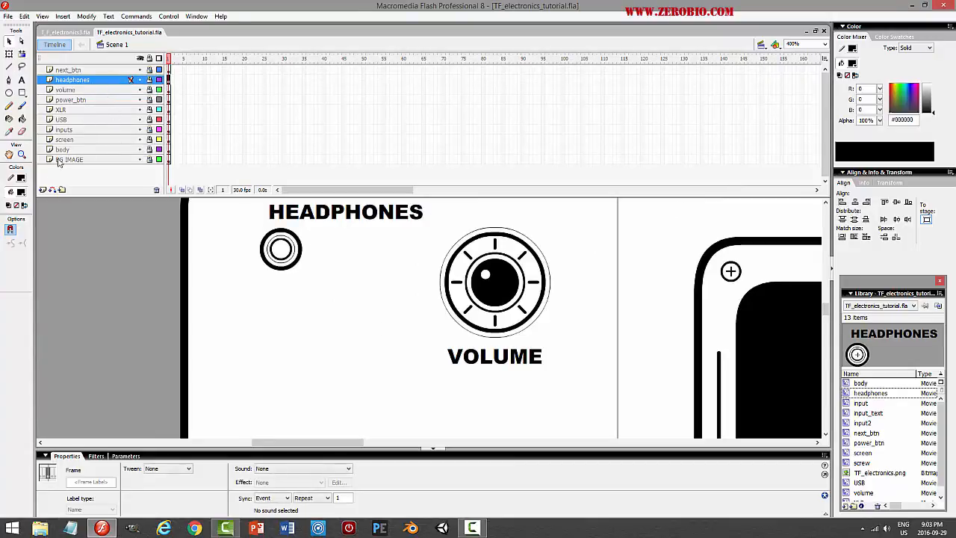
left_click(42, 189)
double_click(119, 81)
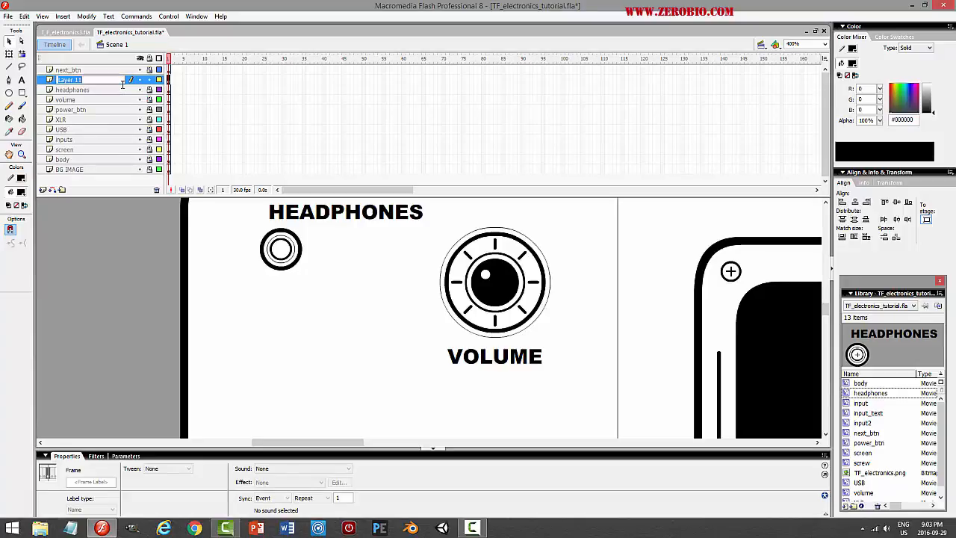
type("EQ")
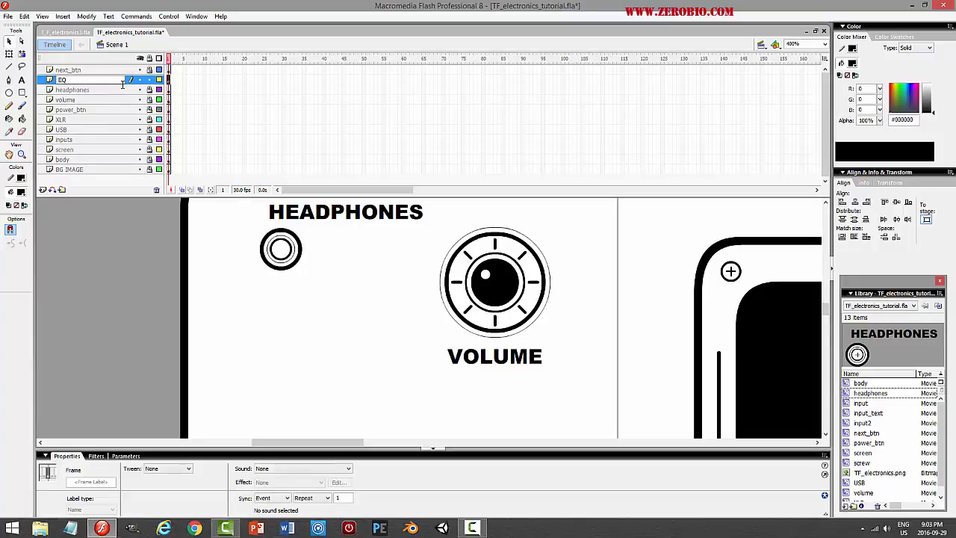
key("Return")
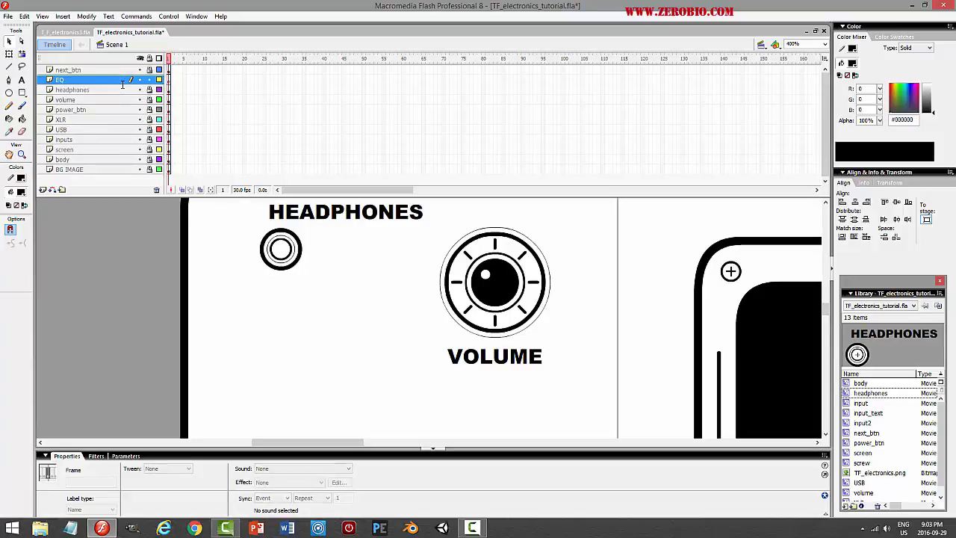
Set the Rectangle tool to a 15-point corner radius and a white fill
left_click(21, 94)
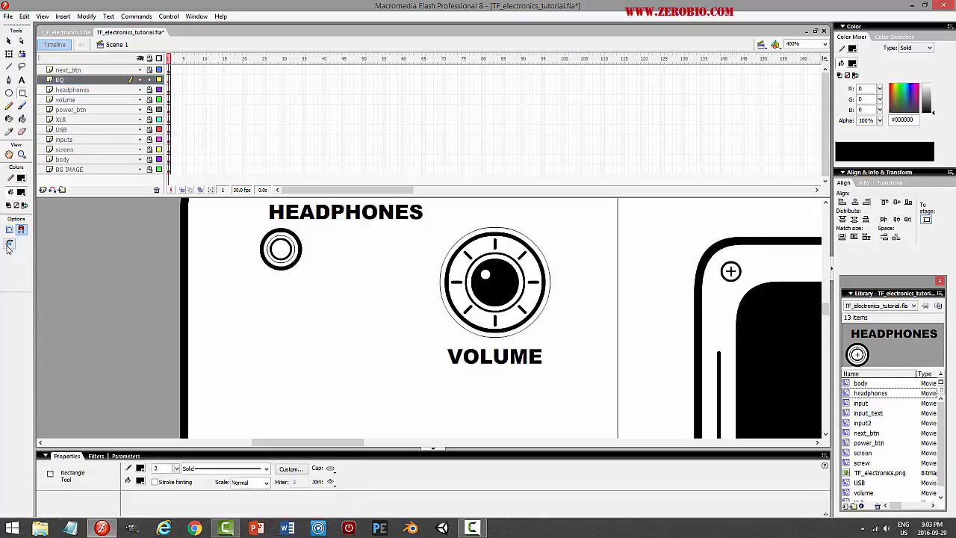
left_click(9, 245)
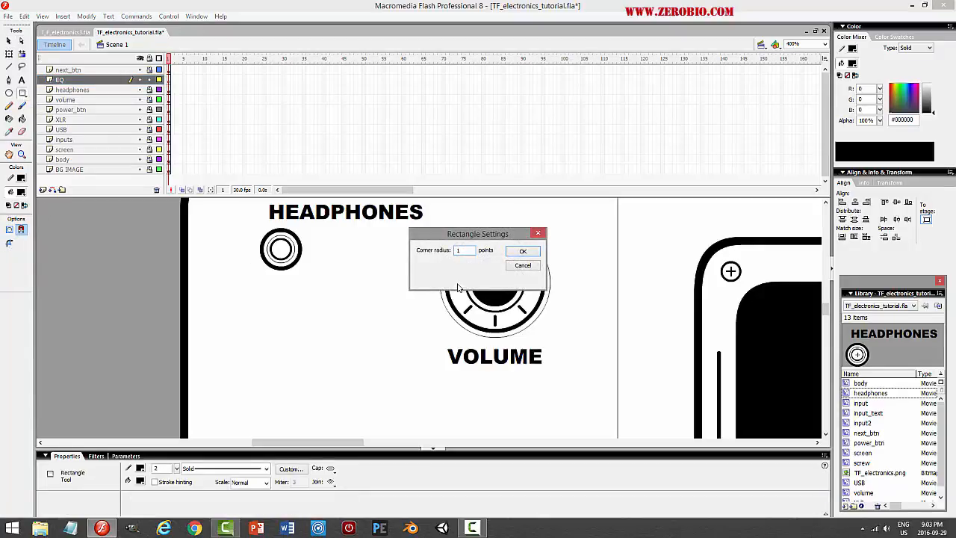
type("15")
key("Return")
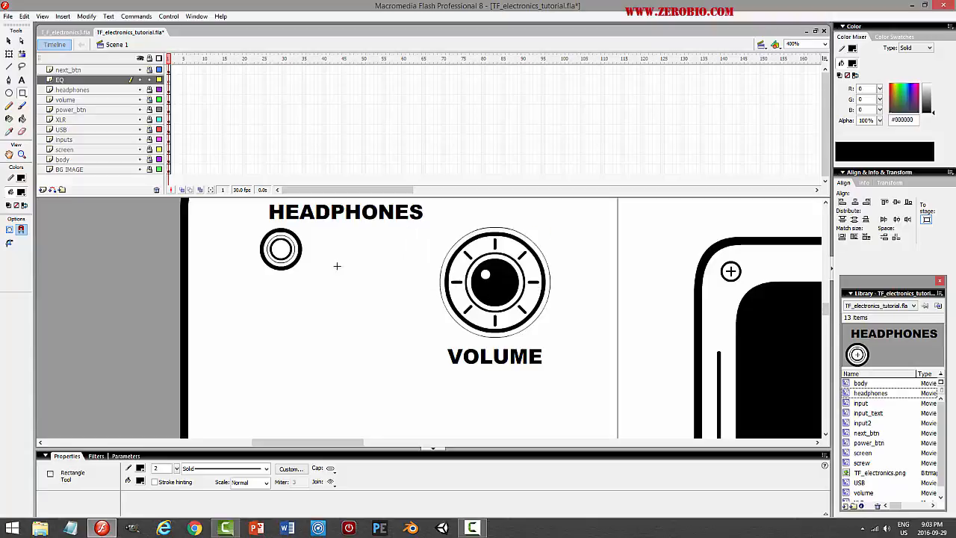
left_click(22, 193)
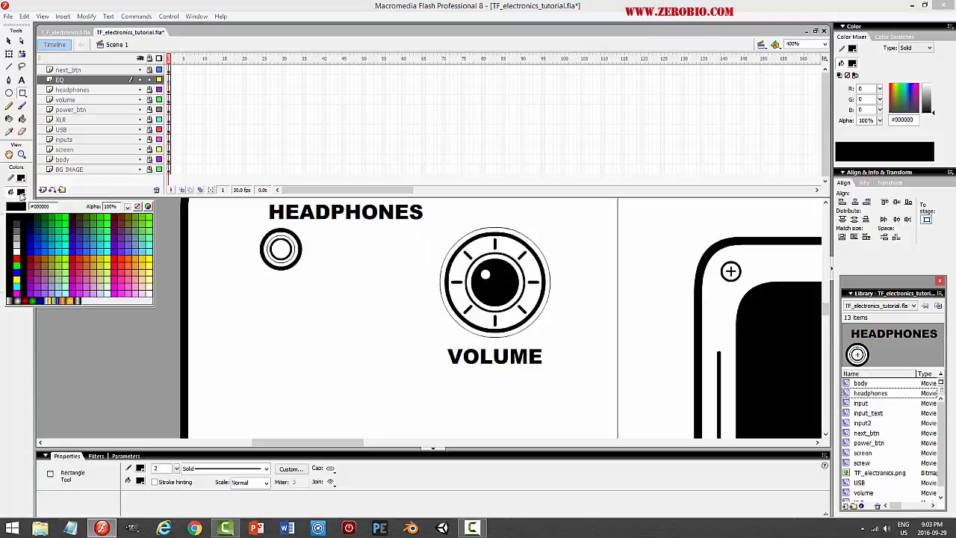
left_click(16, 250)
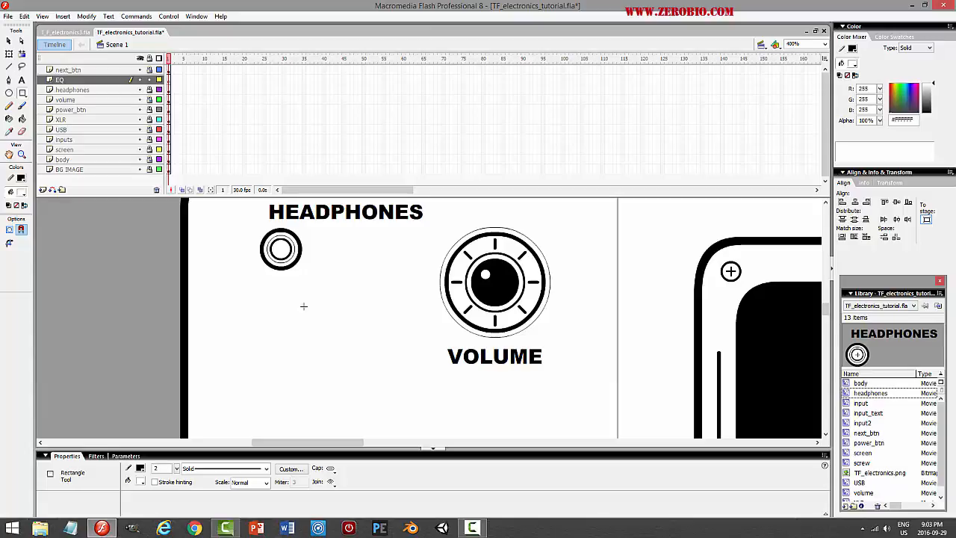
Adjust the corner radius and draw a black-outlined rounded rectangle about 38 px wide and 62.5 px high below the headphone jack
left_click_drag(300, 302, 372, 424)
key("ctrl+z")
left_click(10, 242)
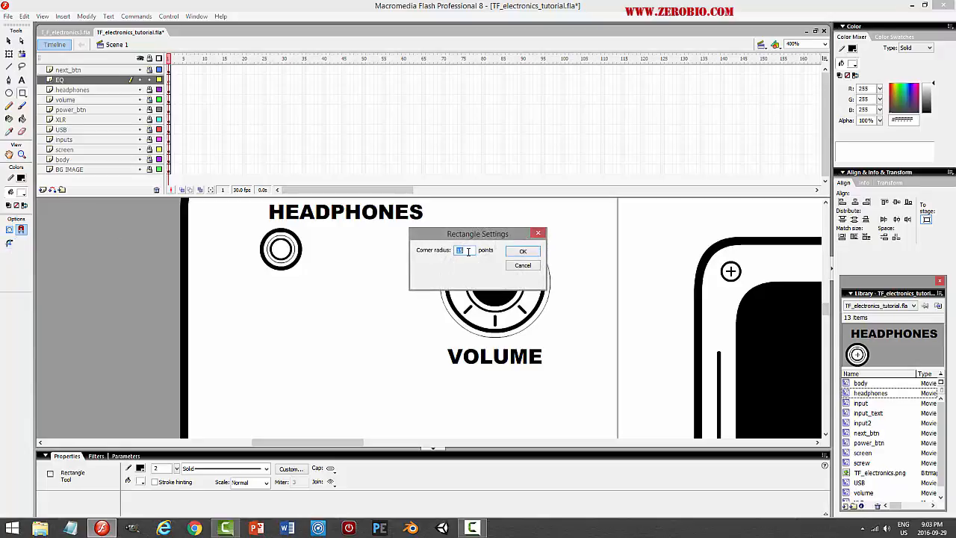
key("Return")
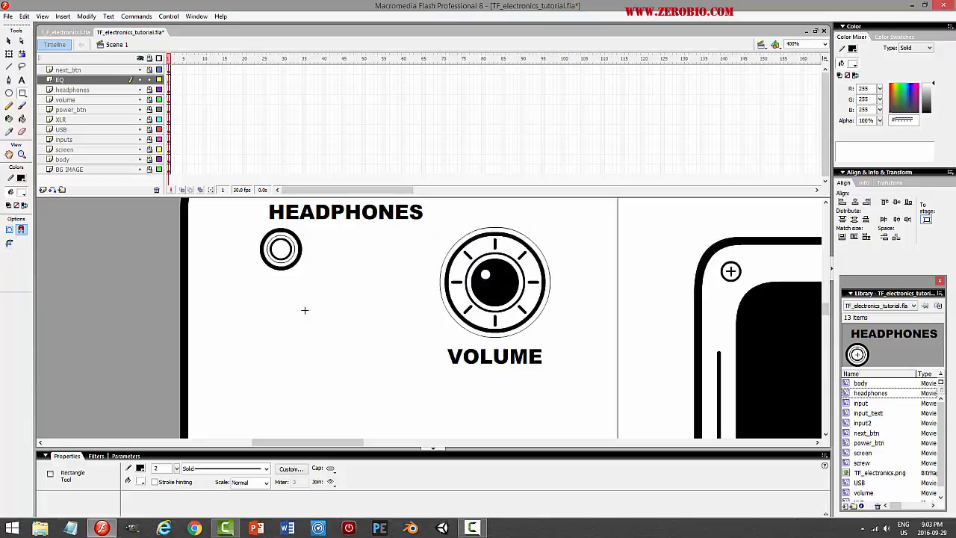
left_click_drag(298, 300, 373, 425)
left_click_drag(826, 311, 831, 270)
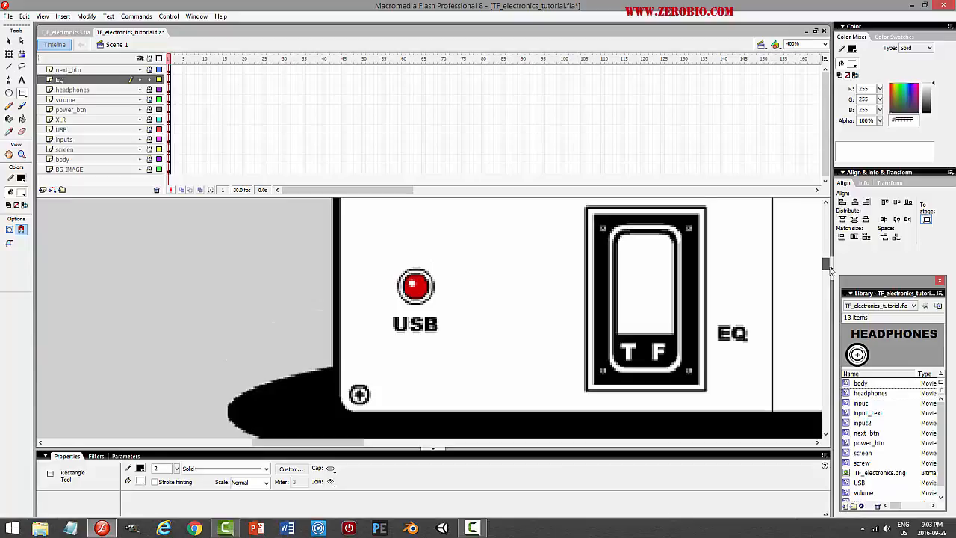
left_click_drag(831, 270, 826, 312)
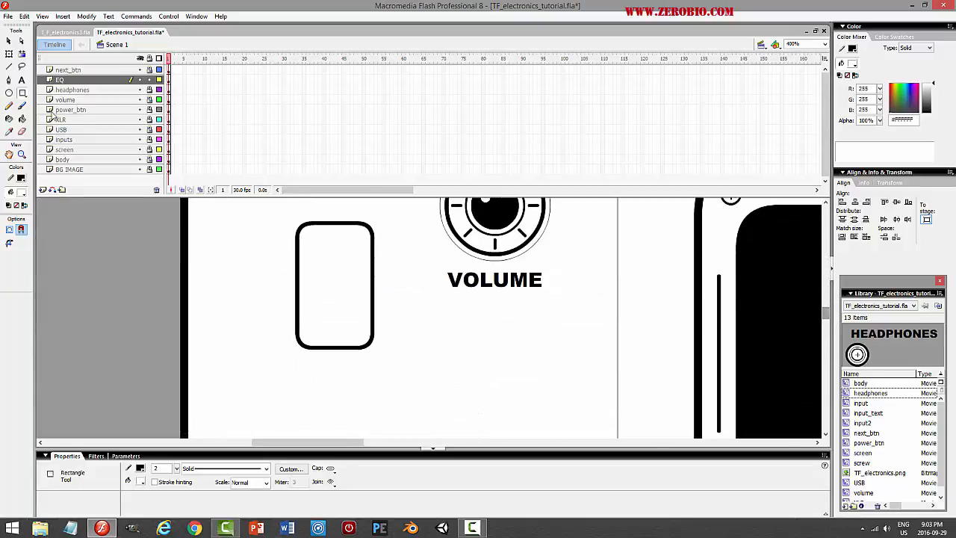
Delete the white fill inside the rounded rectangle, keeping its black outline
key("v")
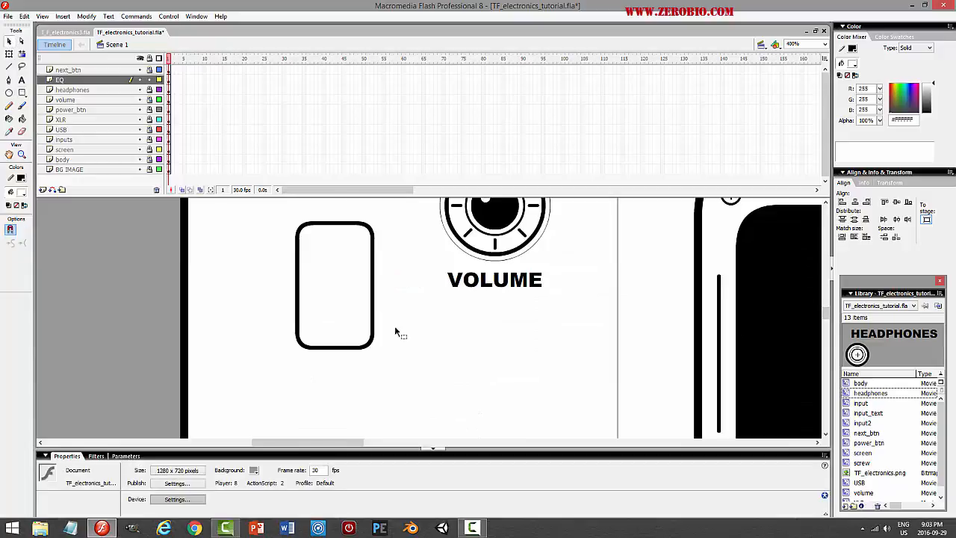
left_click(369, 349)
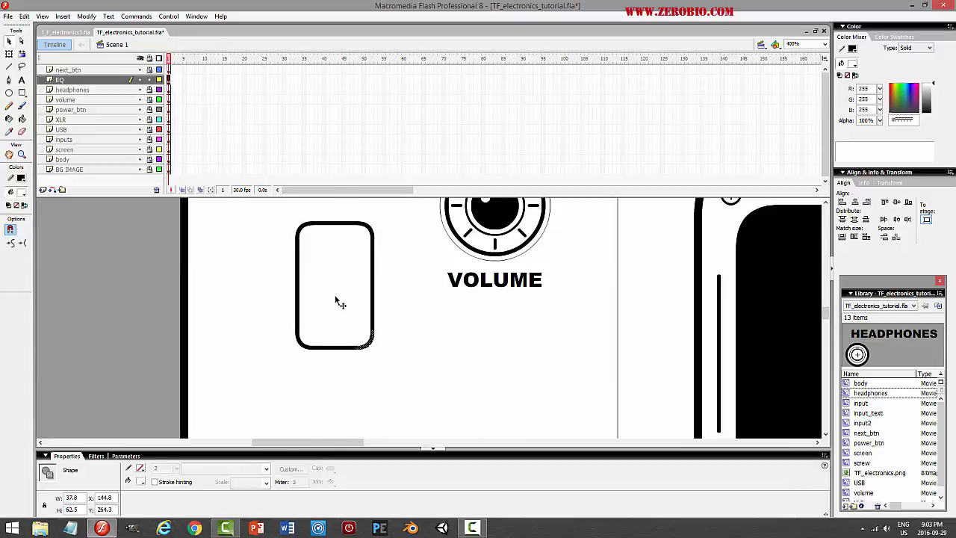
left_click(336, 301)
key("Delete")
Copy the rounded rectangle's complete outline and paste the copy in place
double_click(373, 287)
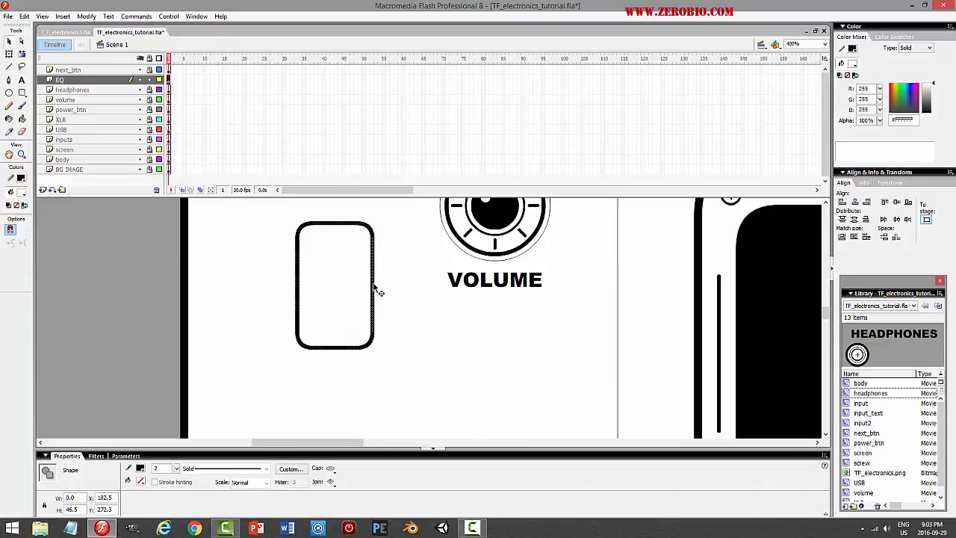
left_click(24, 15)
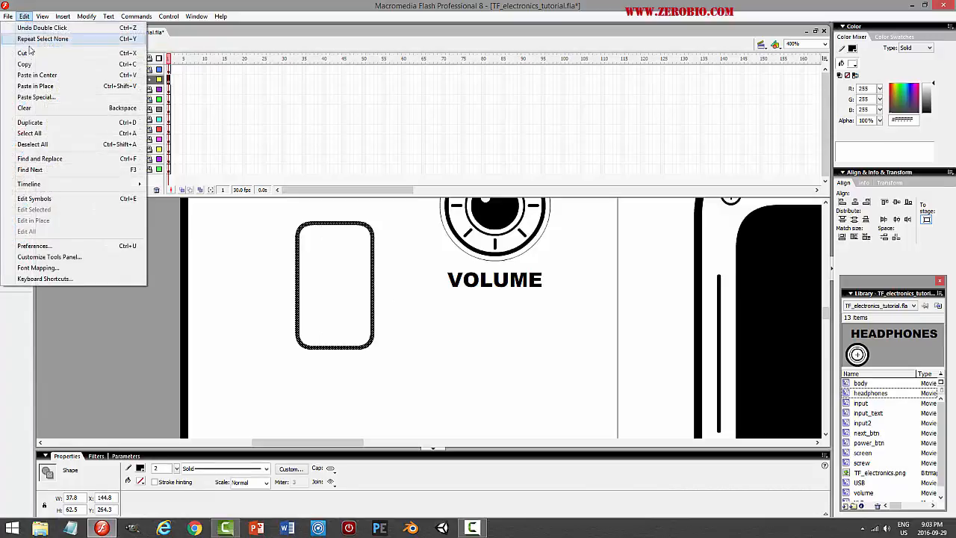
left_click(30, 60)
left_click(24, 17)
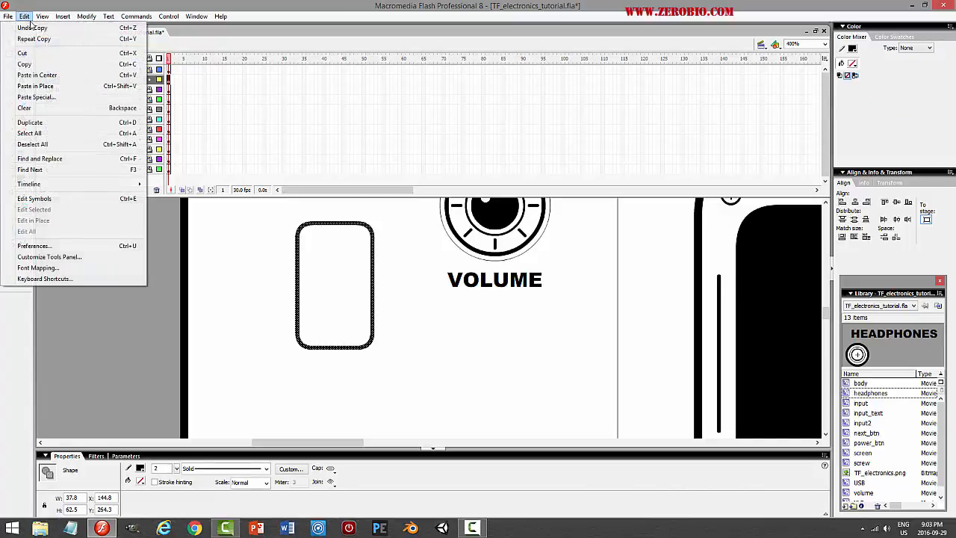
left_click(18, 72)
Enlarge the pasted outline around its centre to about 46 px wide and 70 px high with Free Transform
left_click(9, 54)
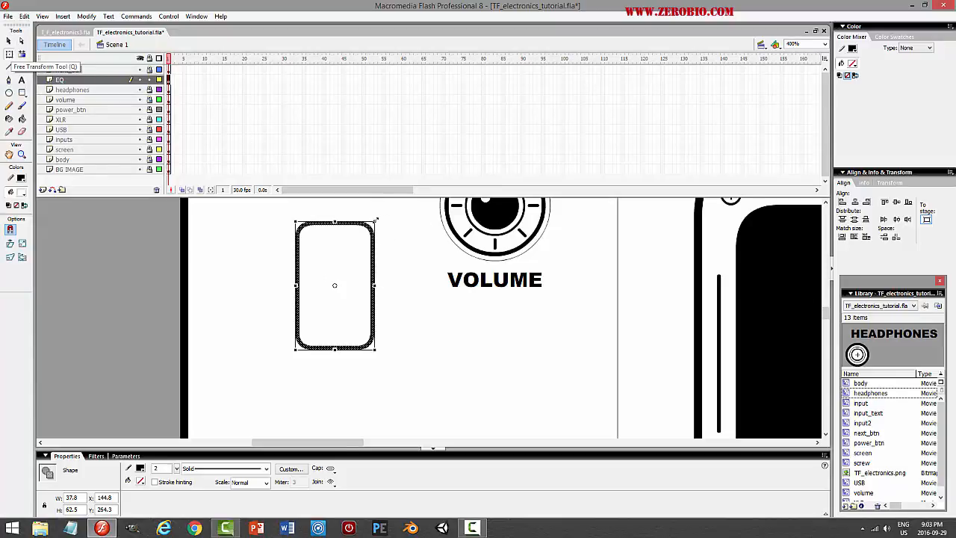
left_click_drag(377, 220, 385, 215)
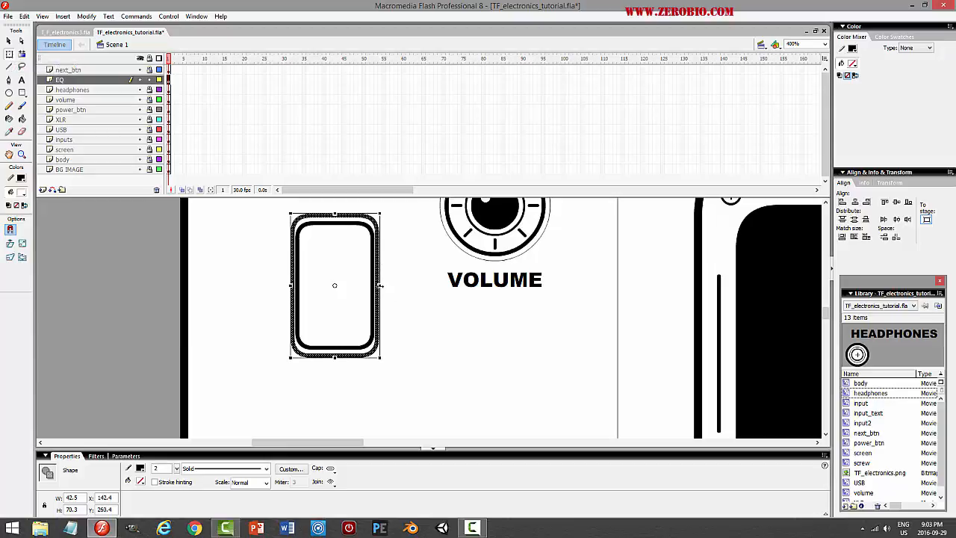
left_click_drag(381, 286, 384, 285)
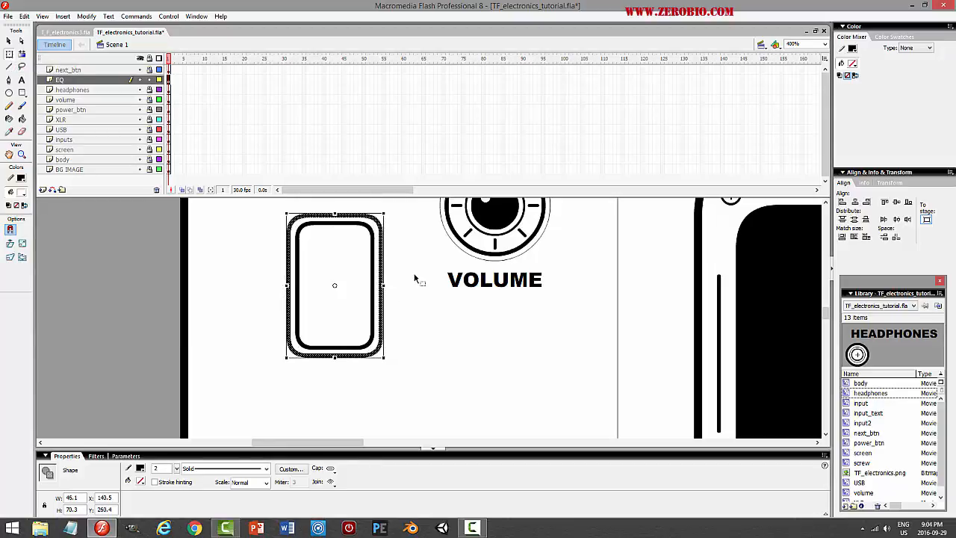
left_click(419, 278)
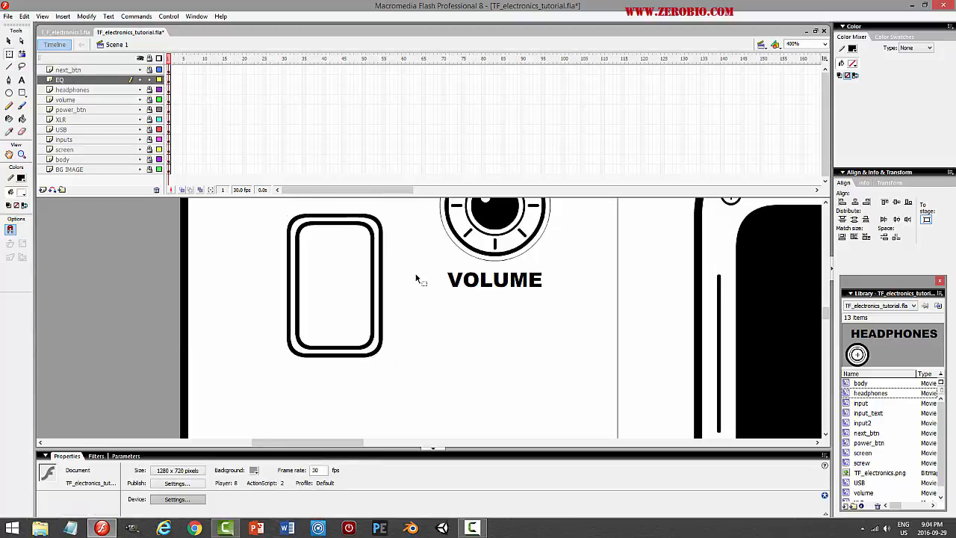
Fill the interior of the rounded frame and the band between its two outlines with white
left_click(22, 119)
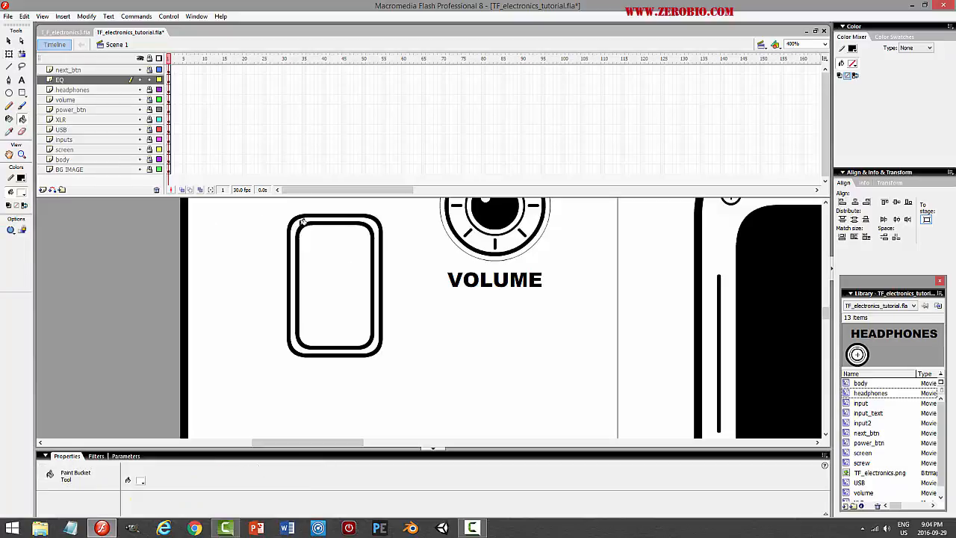
left_click(8, 42)
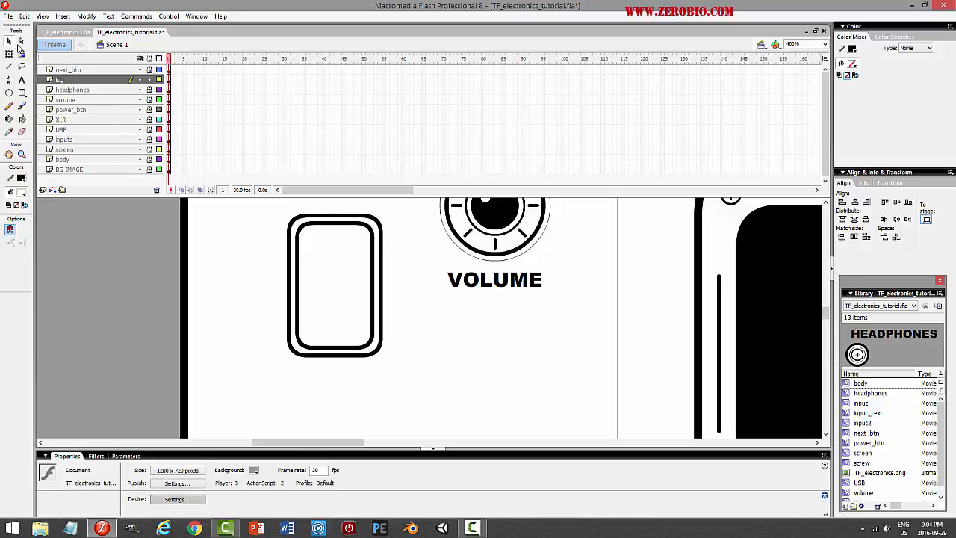
Copy the frame's complete outer rounded outline and paste the copy in place
left_click(360, 216)
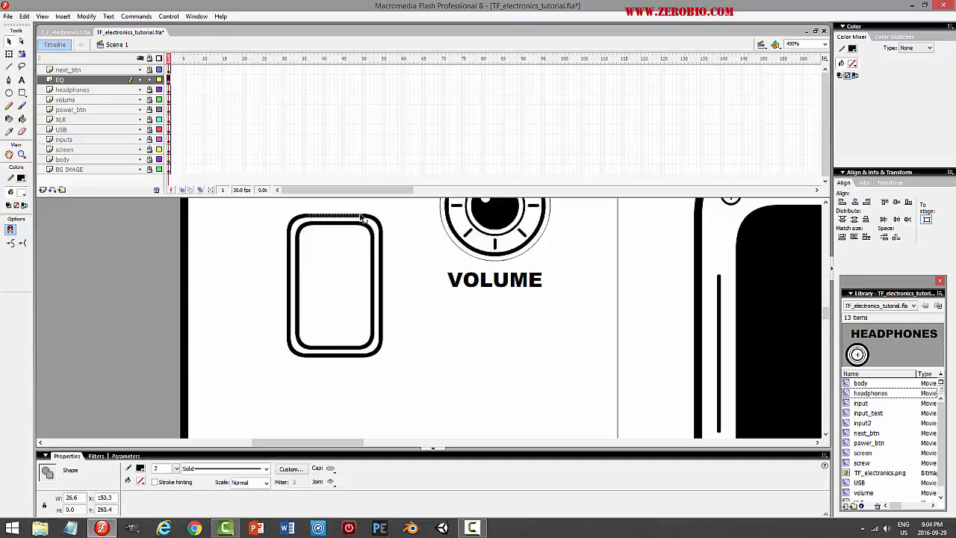
double_click(362, 217)
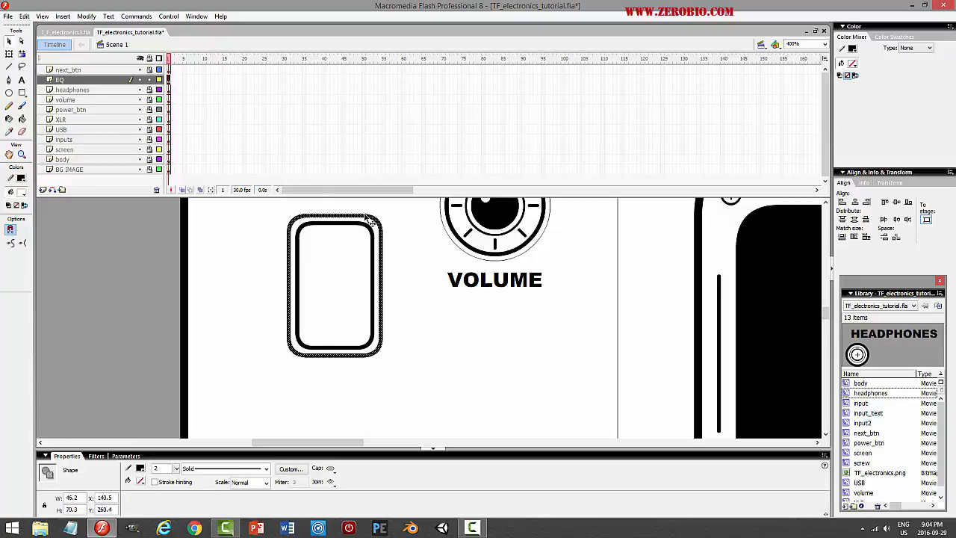
left_click(24, 16)
left_click(26, 53)
left_click(24, 15)
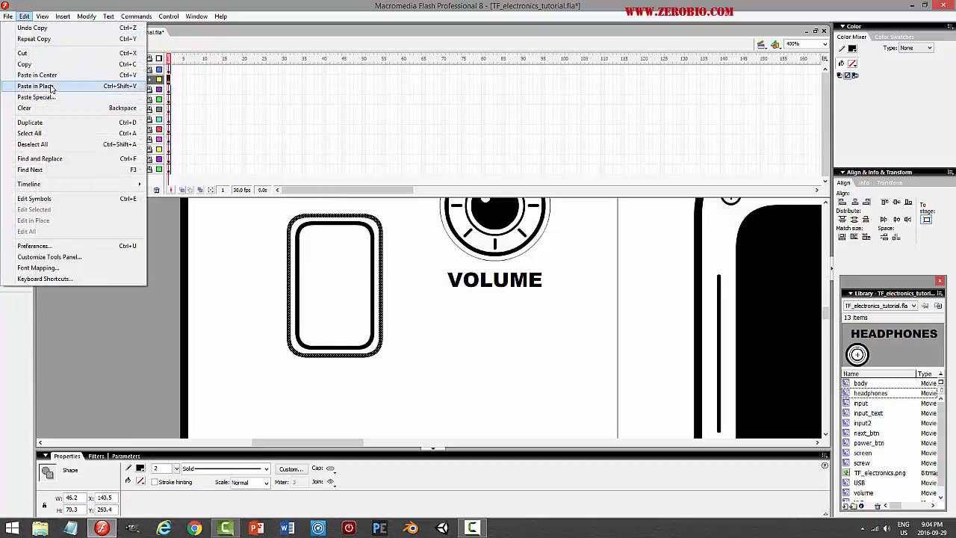
left_click(23, 84)
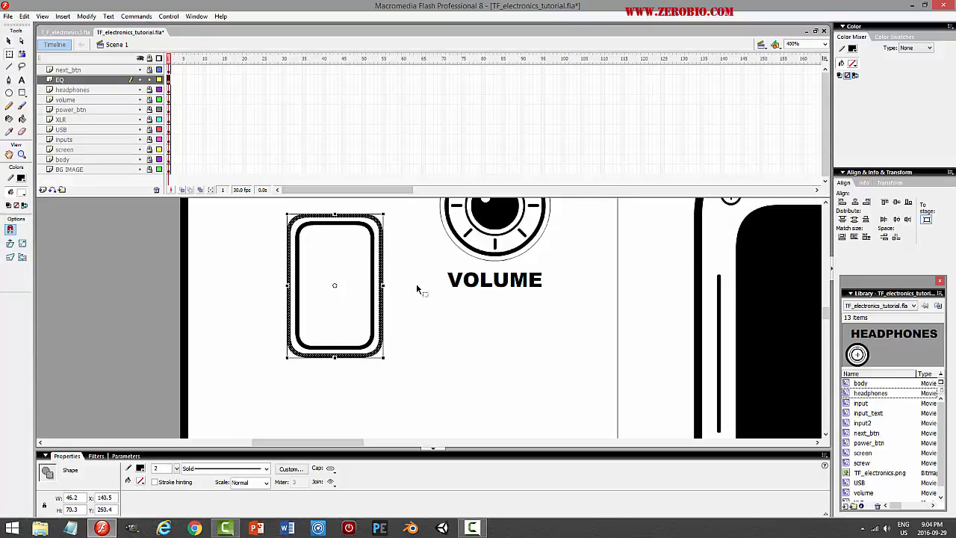
Enlarge the pasted outline around its centre to about 59 px wide and 82.5 px high with Free Transform
scroll(407, 282, "up", 2)
left_click_drag(385, 258, 404, 250)
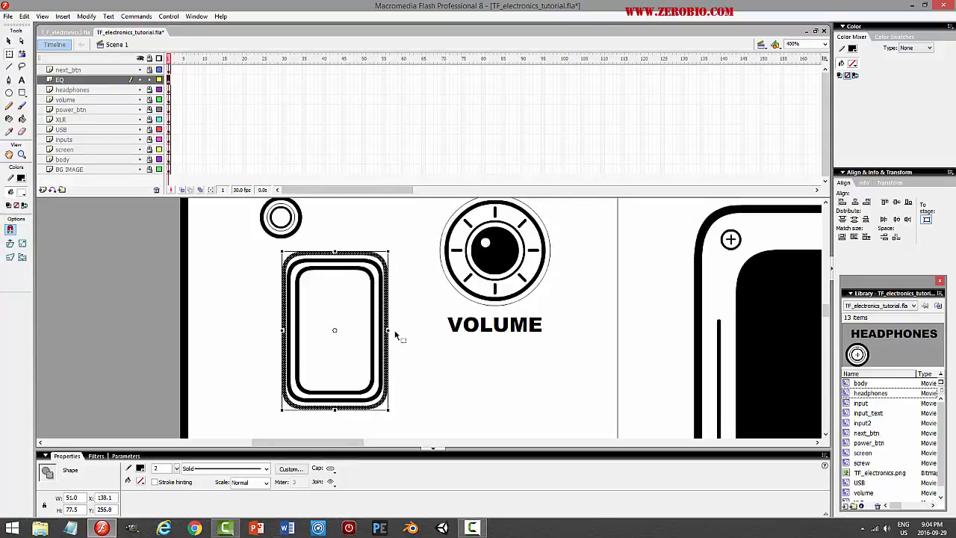
left_click_drag(388, 330, 397, 331)
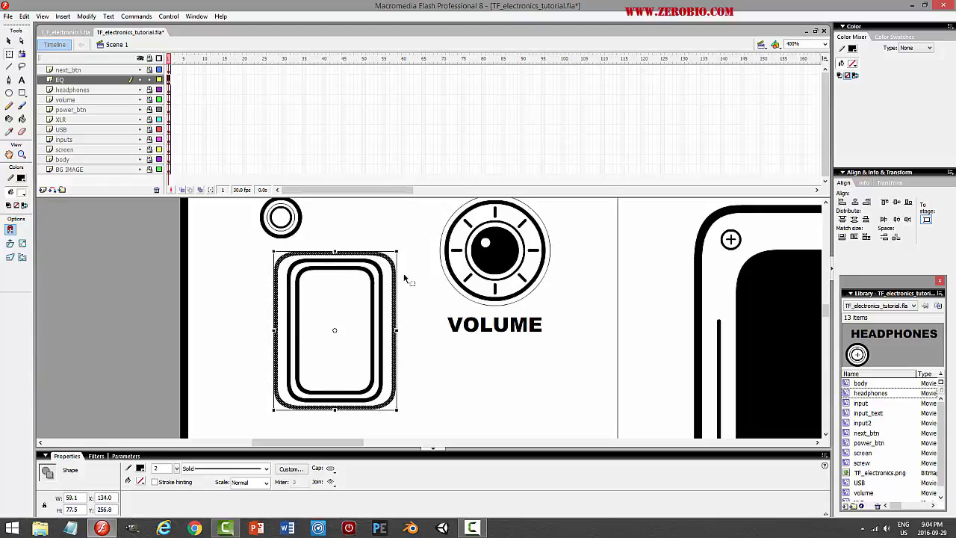
left_click_drag(334, 252, 335, 248)
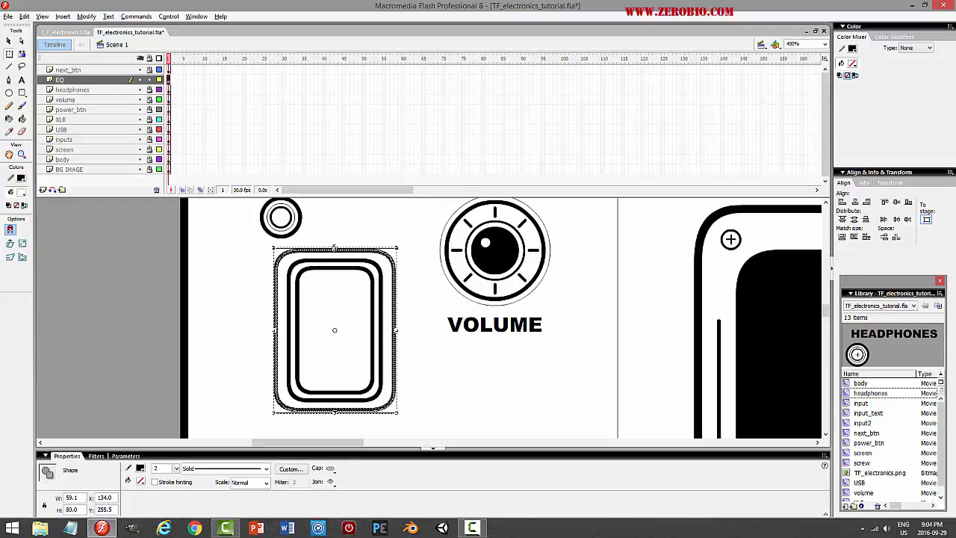
left_click(432, 284)
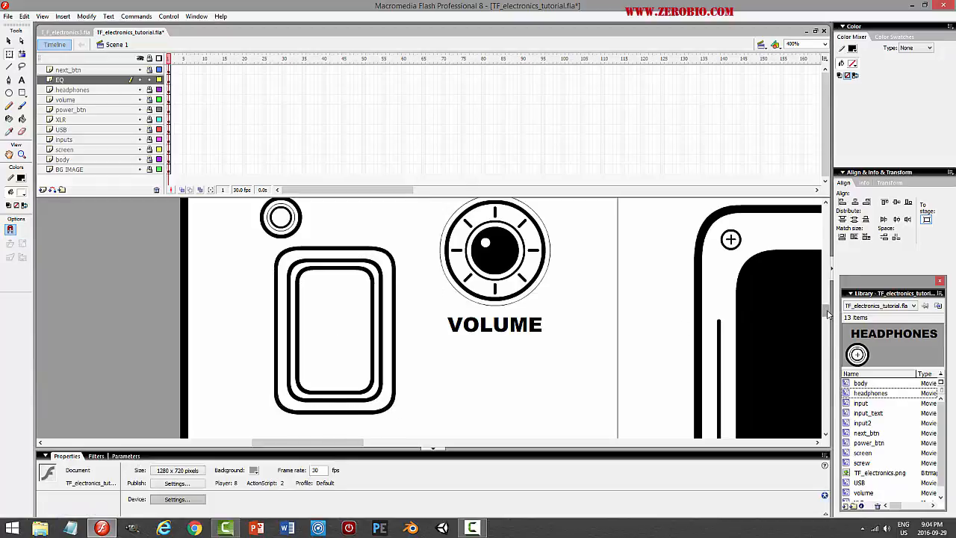
Compare the frame with the EQ panel in the reference image and delete the outermost rounded outline
left_click_drag(826, 313, 827, 267)
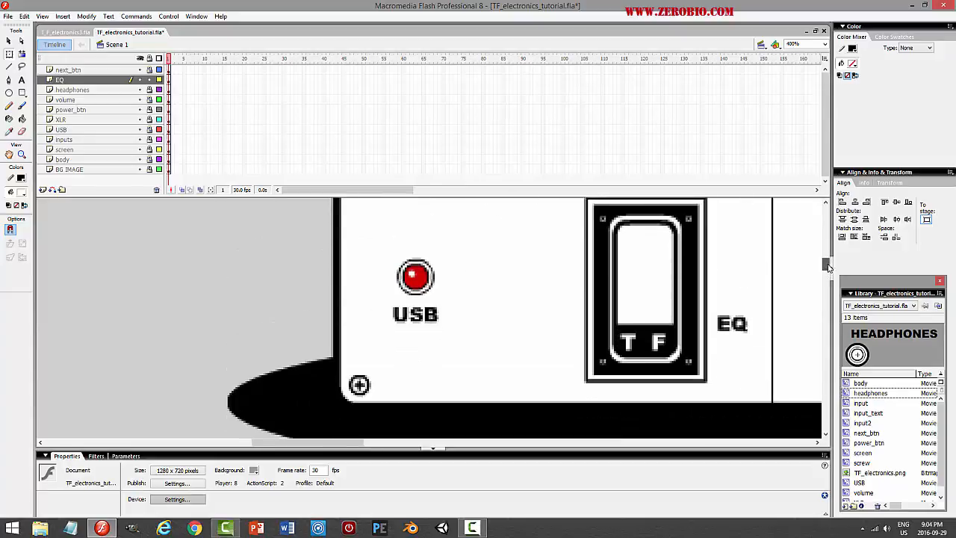
mouse_move(828, 263)
left_mouse_down()
mouse_move(827, 243)
mouse_move(828, 260)
left_mouse_up()
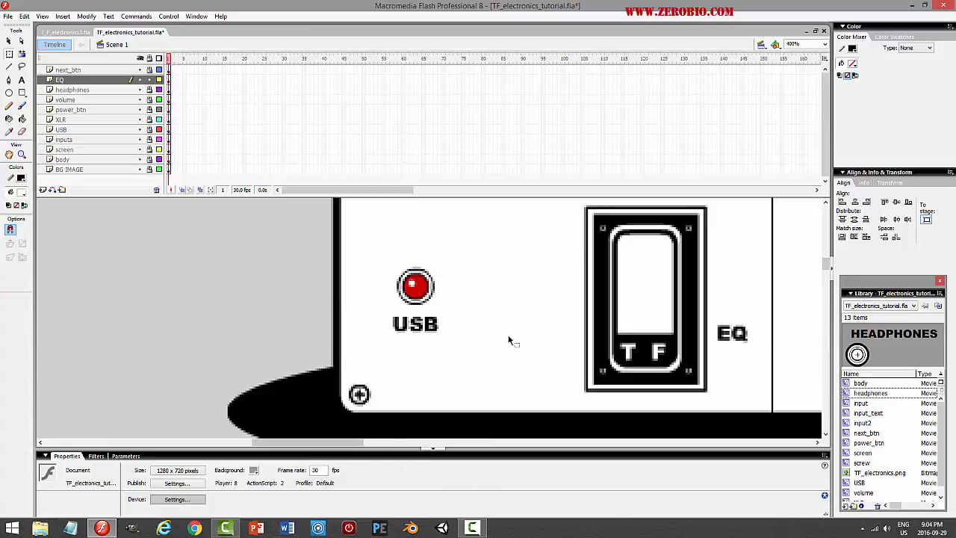
left_click_drag(829, 269, 824, 307)
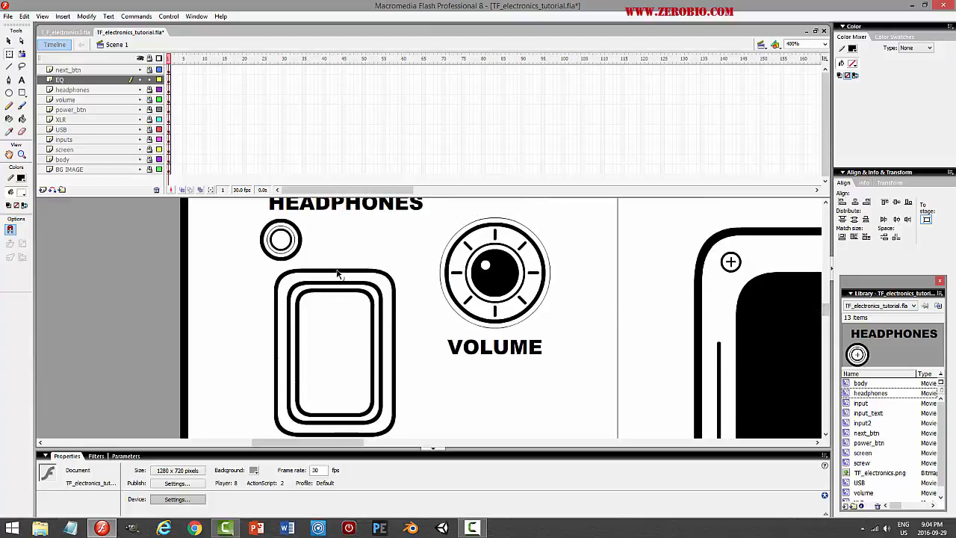
left_click(338, 274)
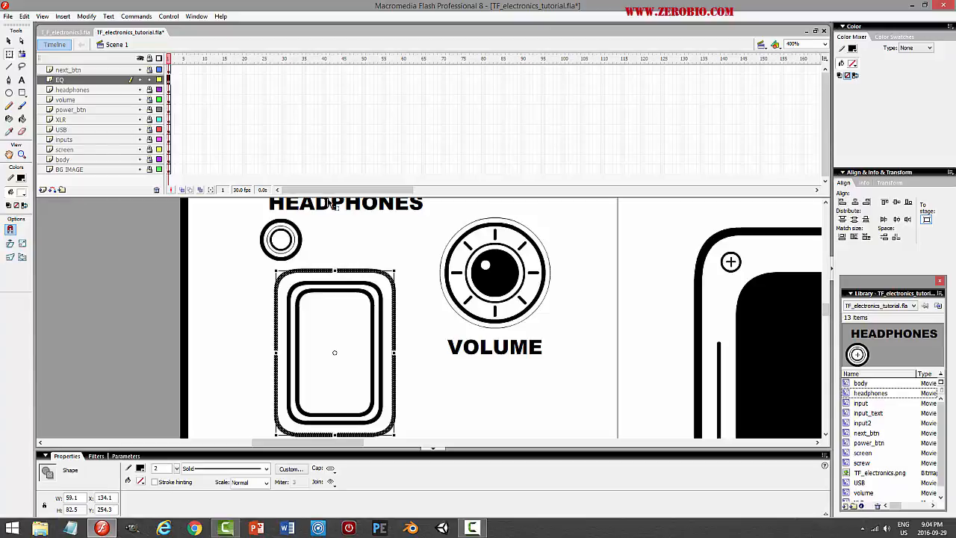
key("Delete")
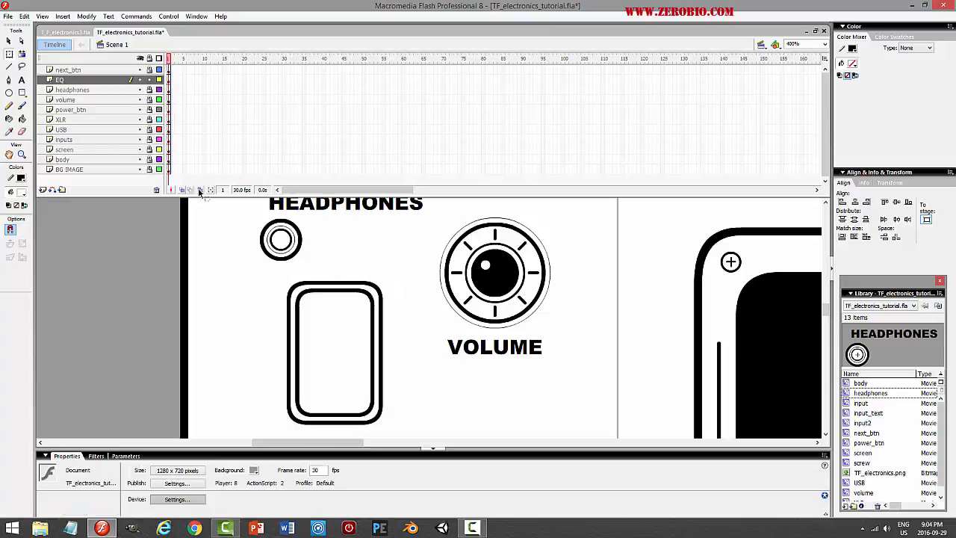
Convert all artwork on the EQ layer to a movie clip symbol named equalizer and give its instance the name equalizer
left_click(113, 80)
left_click(86, 16)
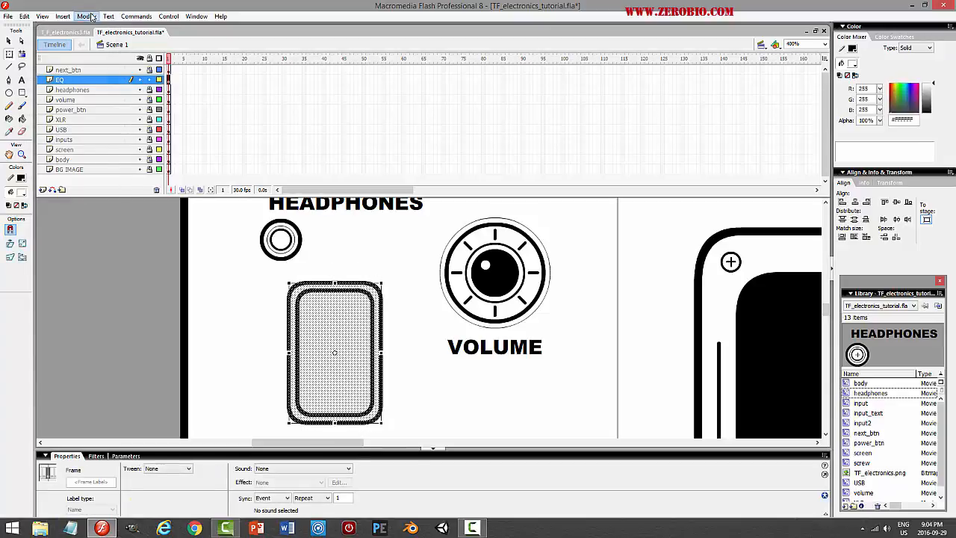
left_click(77, 42)
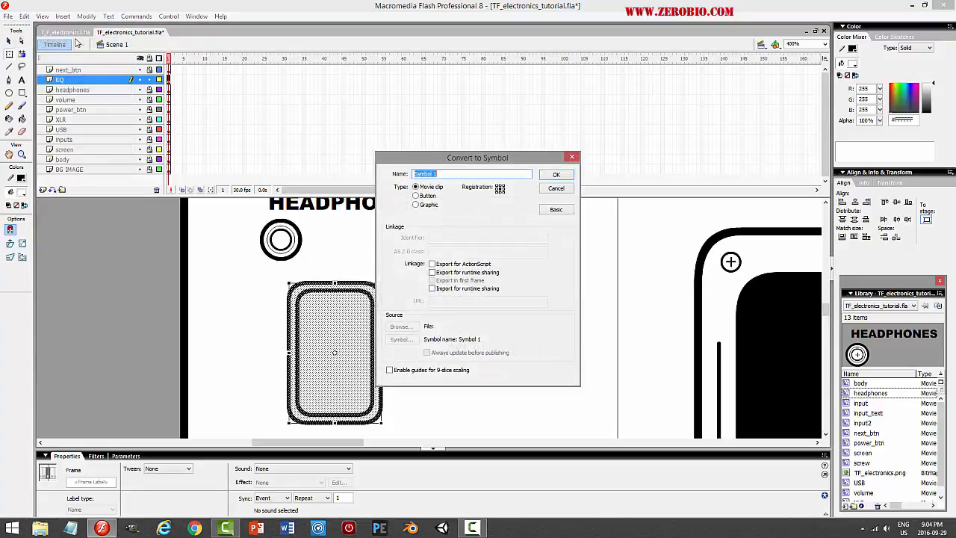
type("equal")
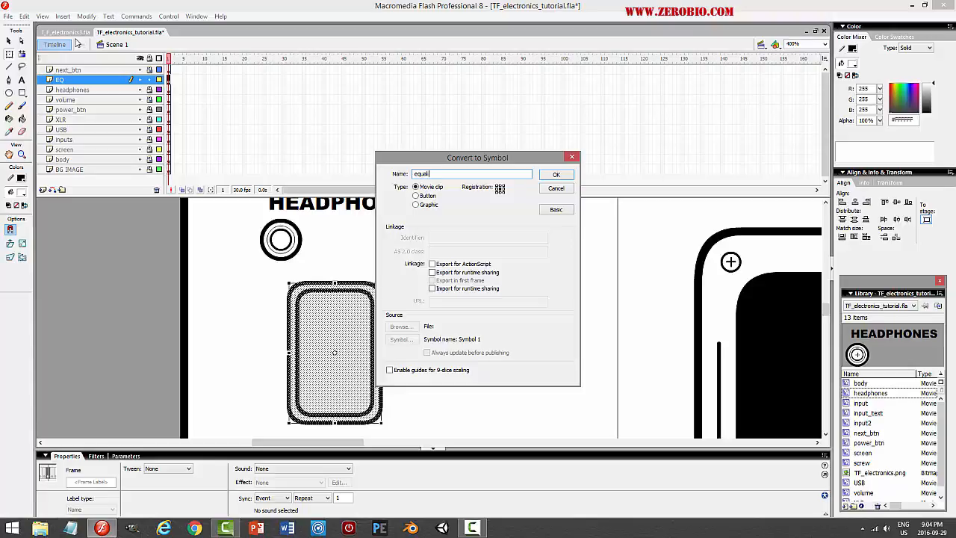
type("izer")
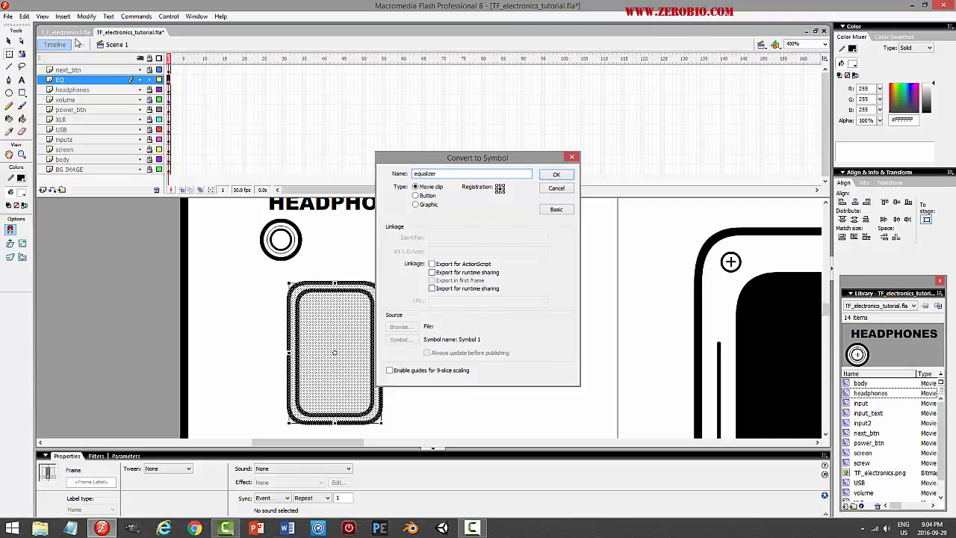
key("Return")
left_click(11, 41)
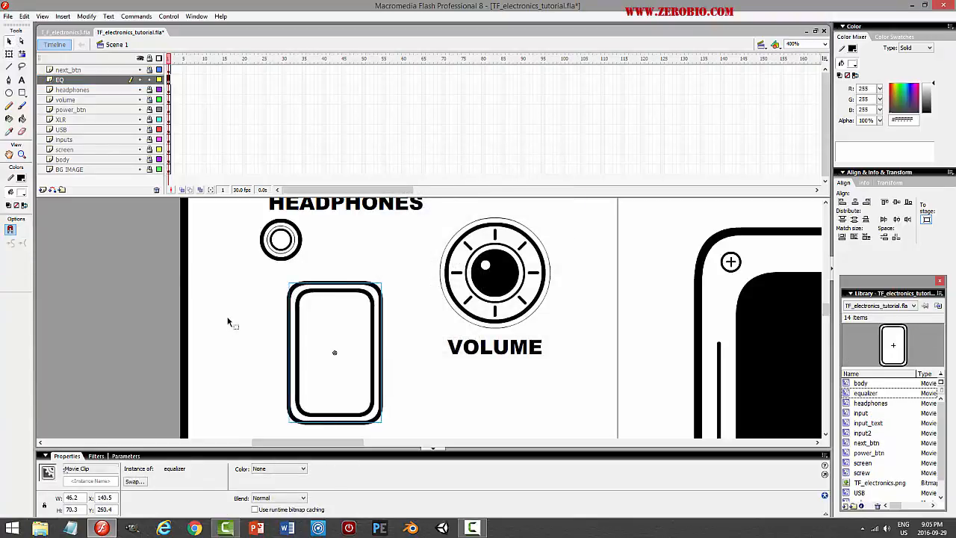
left_click(105, 481)
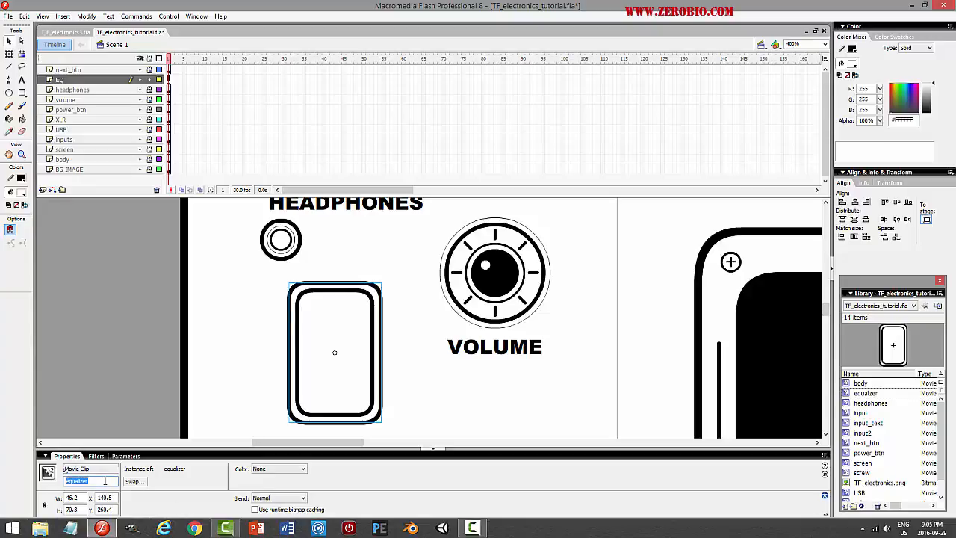
Open the equalizer symbol for in-place editing and add a new layer above its existing one
double_click(340, 375)
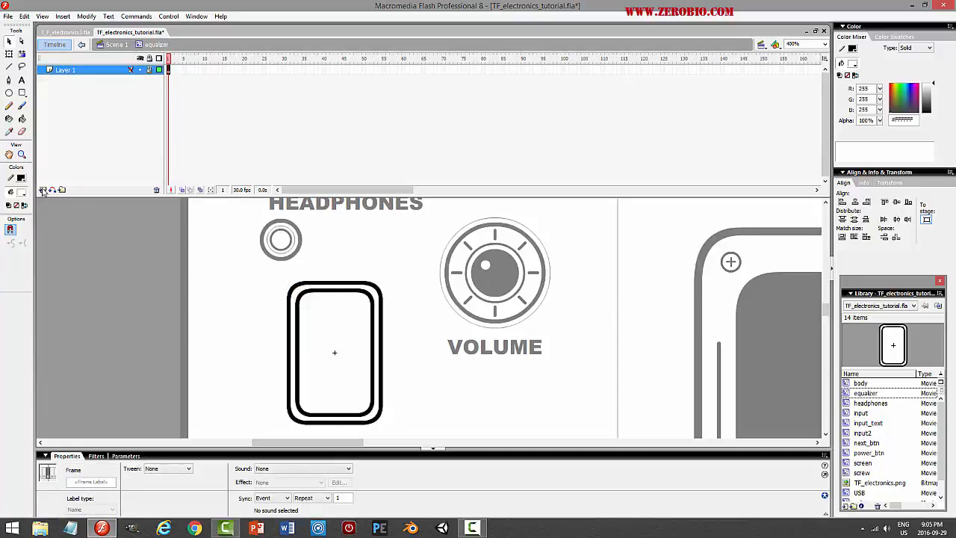
left_click(43, 190)
Draw a square-cornered rectangle with black fill and no stroke on the new layer, extending slightly beyond the rounded frame on all sides
left_click(22, 92)
left_click(9, 244)
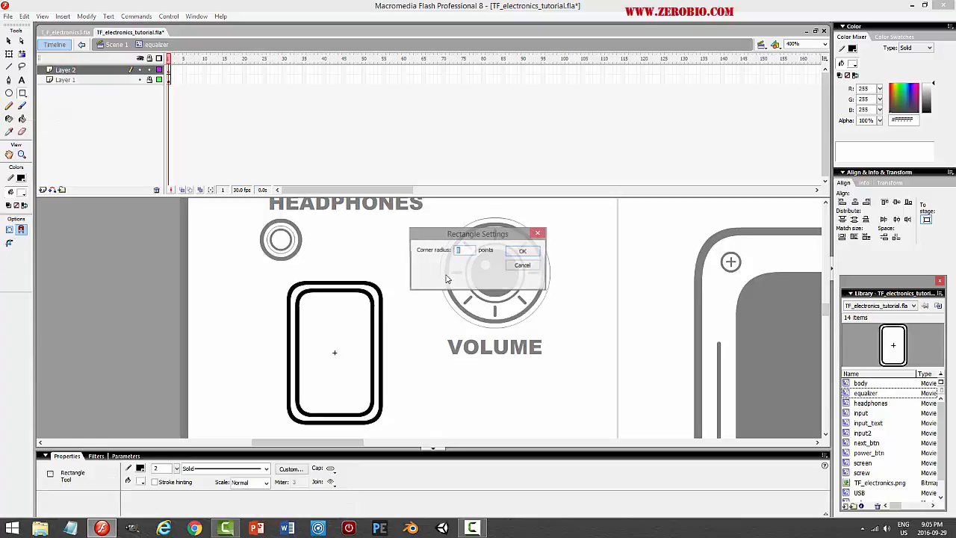
key("Return")
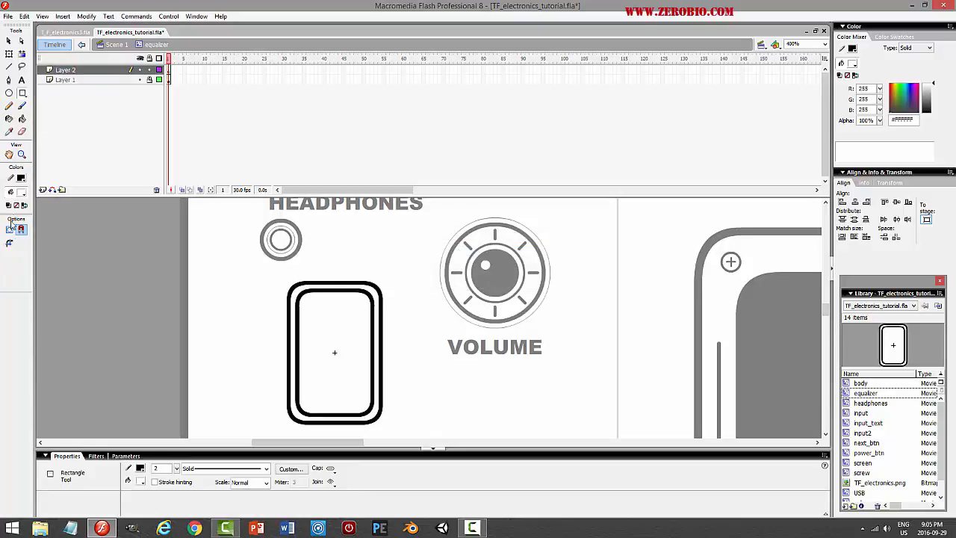
left_click(23, 196)
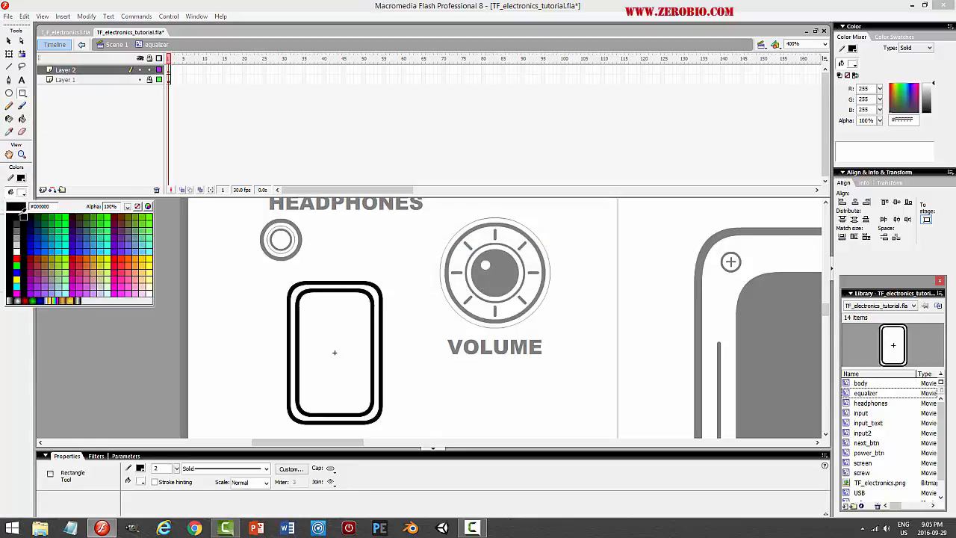
left_click(12, 223)
left_click(23, 181)
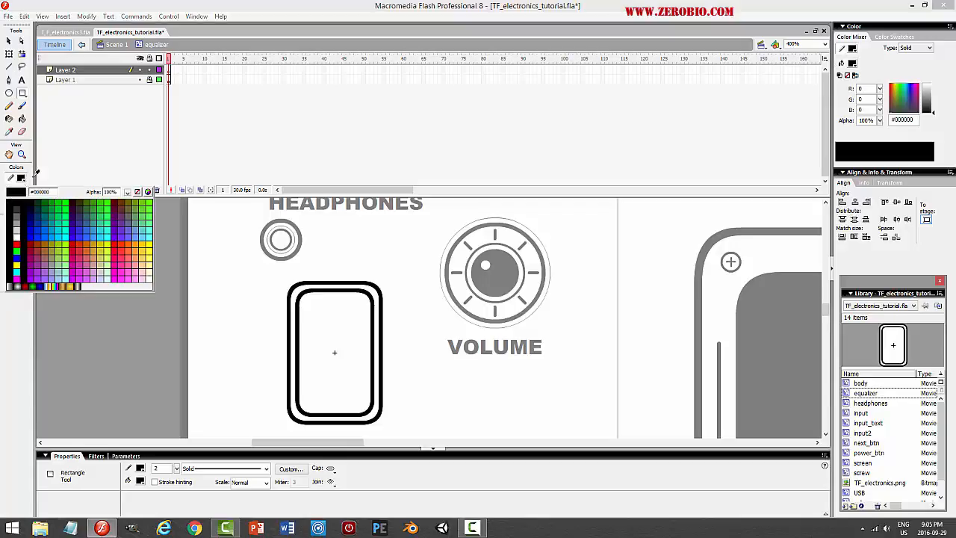
left_click(149, 192)
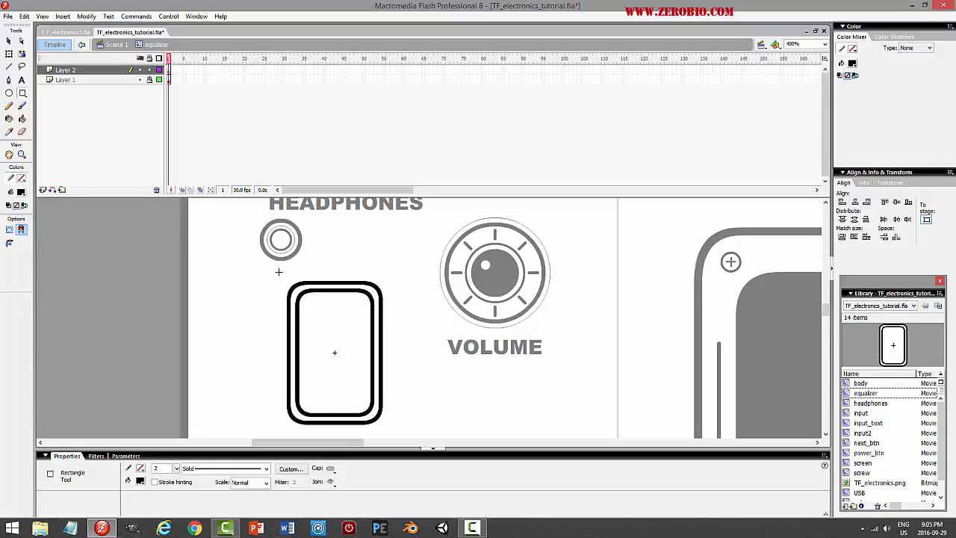
left_click_drag(280, 273, 391, 432)
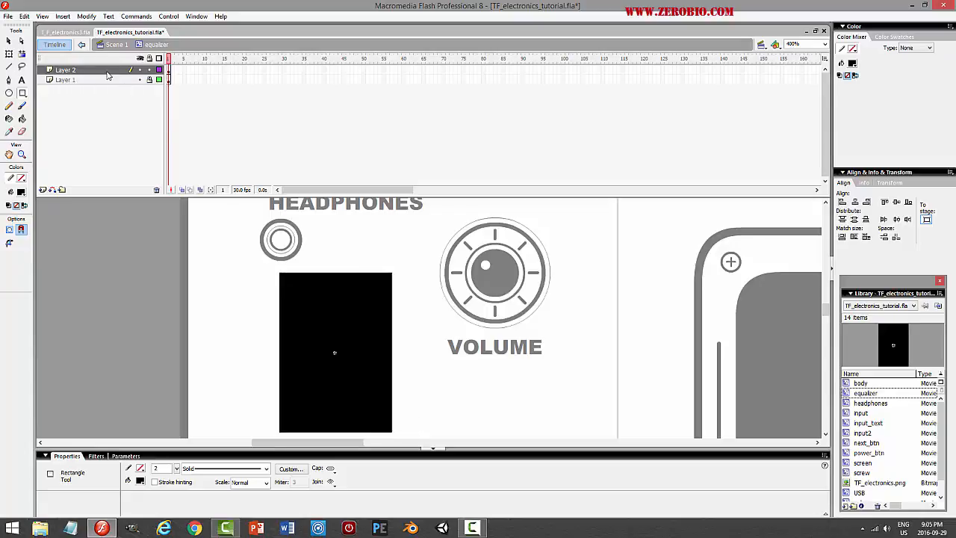
Move the black rectangle's layer beneath the layer holding the rounded frame
left_click_drag(107, 75, 112, 87)
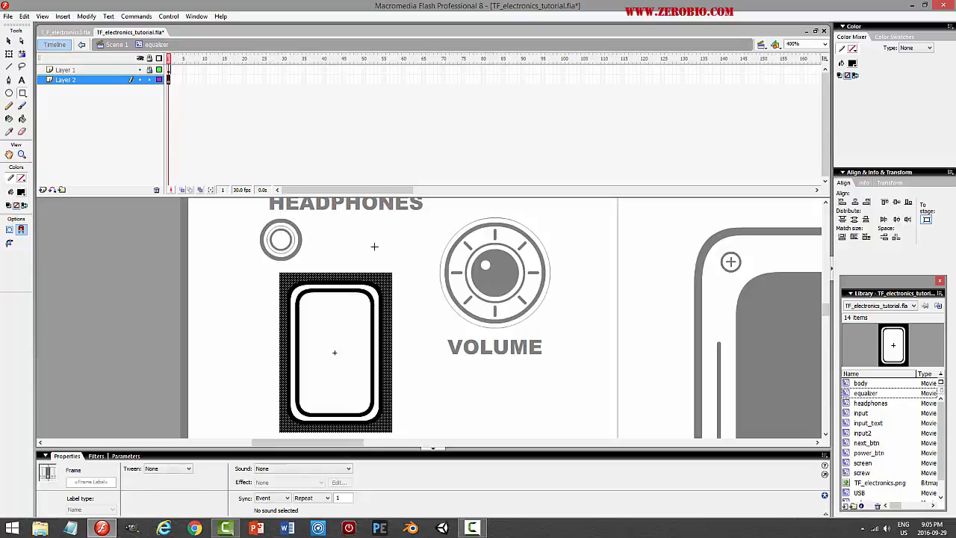
left_click(9, 41)
left_click(343, 236)
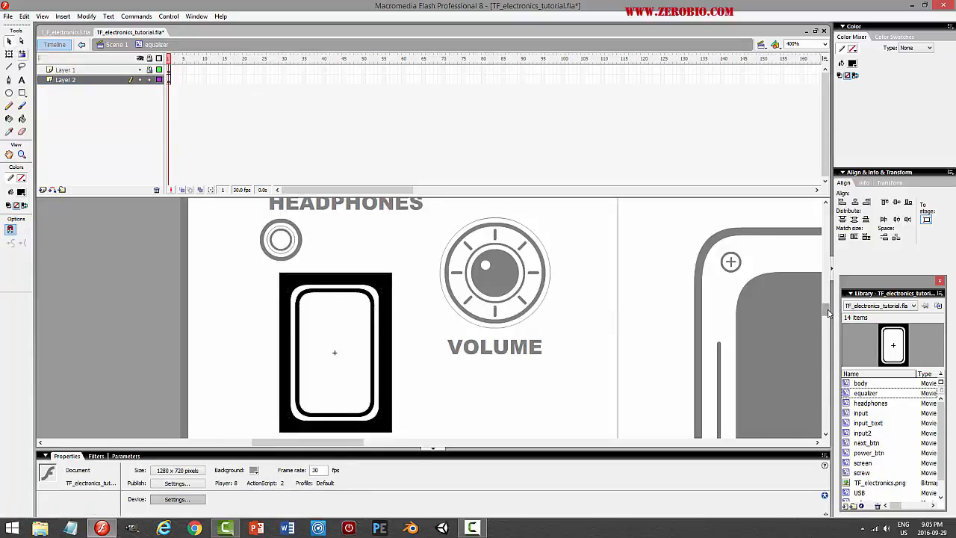
Select the black rectangle's layer contents and align the rectangle to the centre of the equalizer symbol
scroll(828, 313, "down", 2)
left_click_drag(827, 315, 846, 310)
left_click(88, 80)
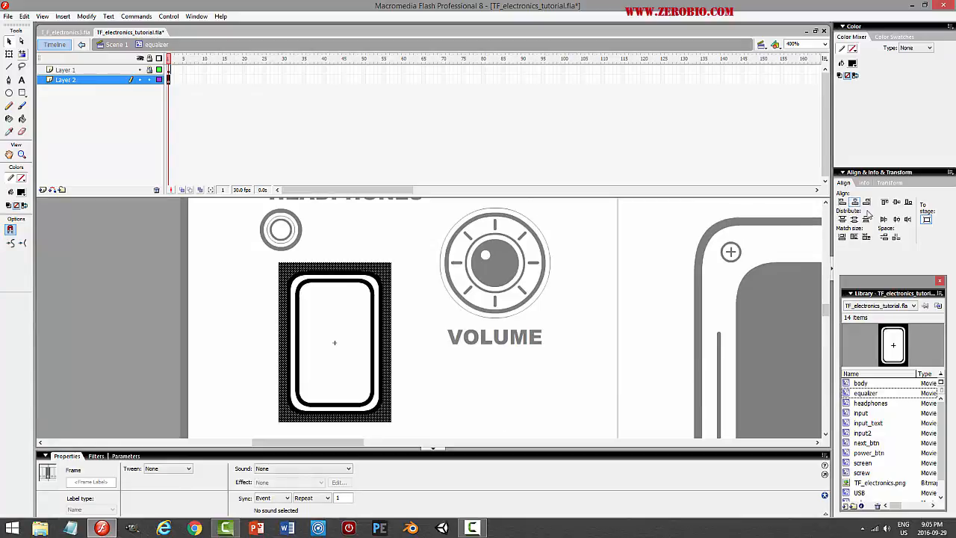
left_click(541, 379)
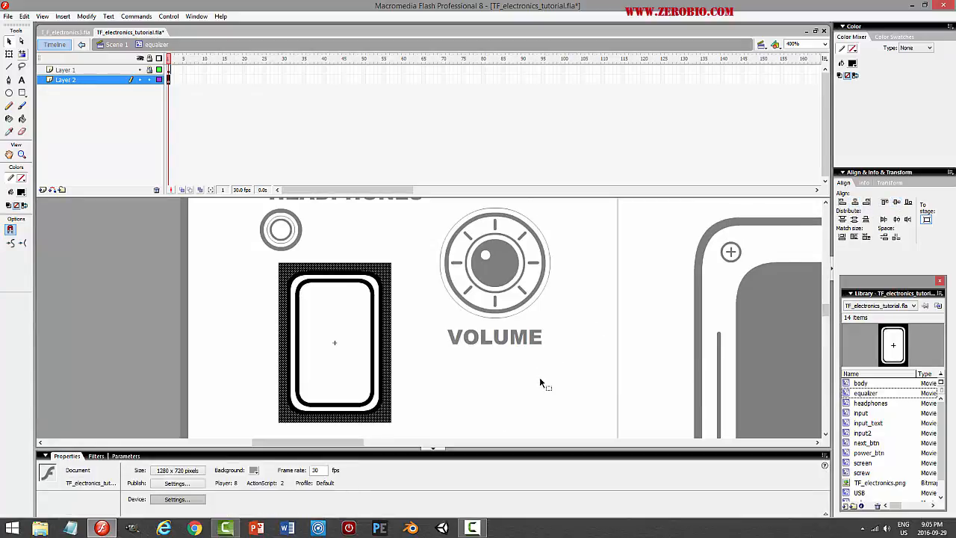
left_click(317, 267)
left_click(354, 256)
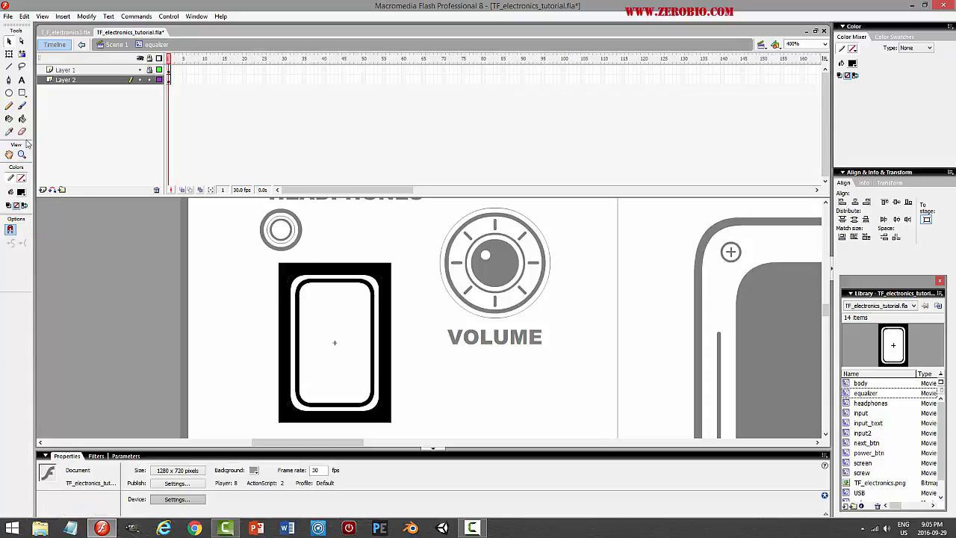
Add a black outline around the black rectangle with the Ink Bottle tool
left_click(11, 118)
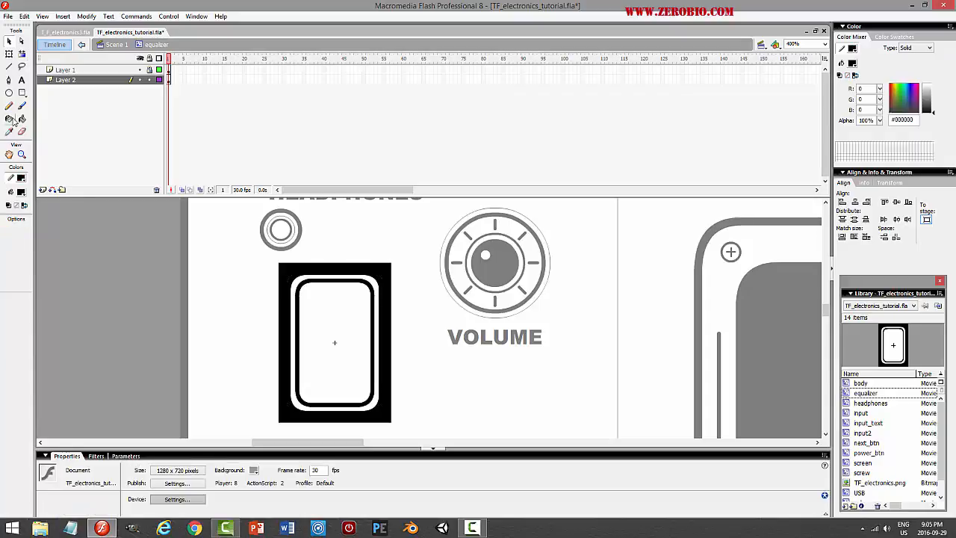
left_click(332, 261)
key("v")
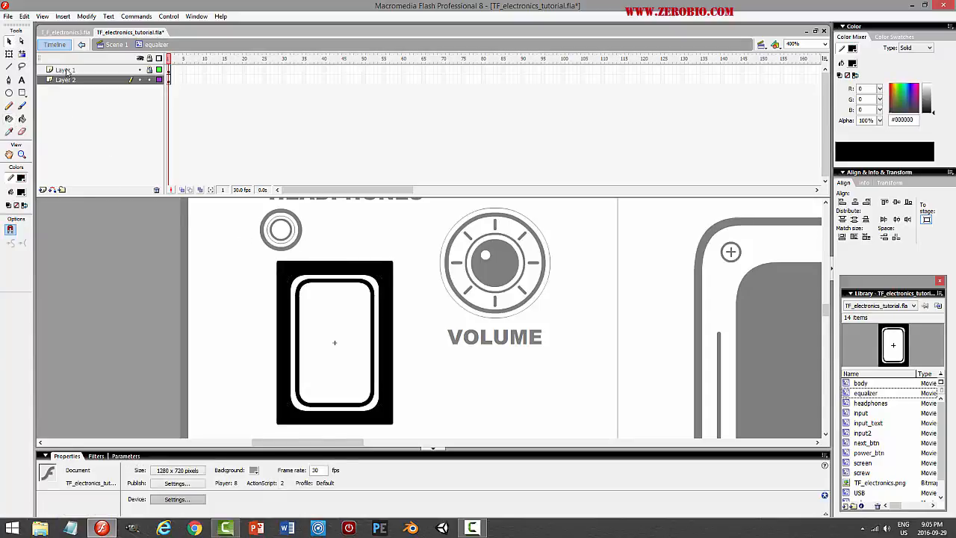
Duplicate the black outline around the rectangle by copying it and pasting it in place
left_click(325, 263)
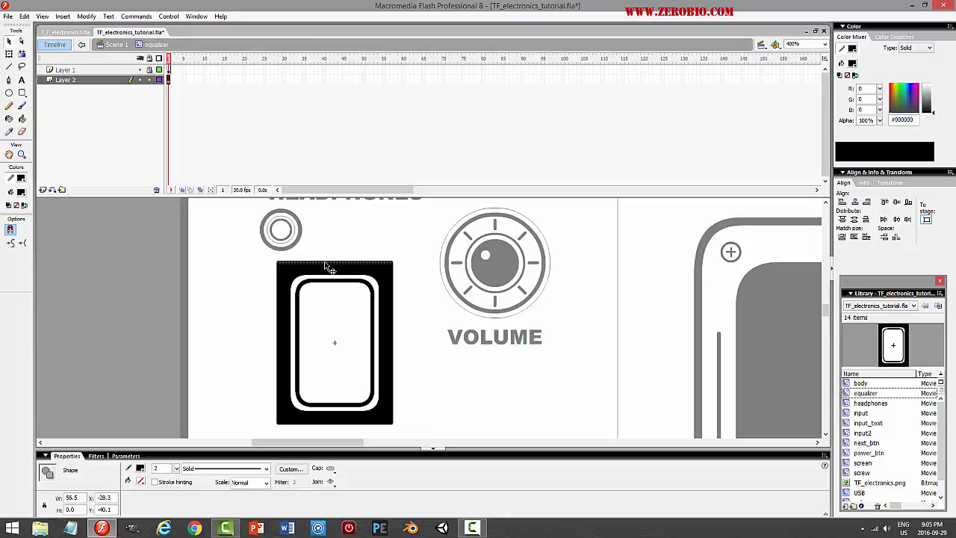
double_click(325, 263)
left_click(26, 16)
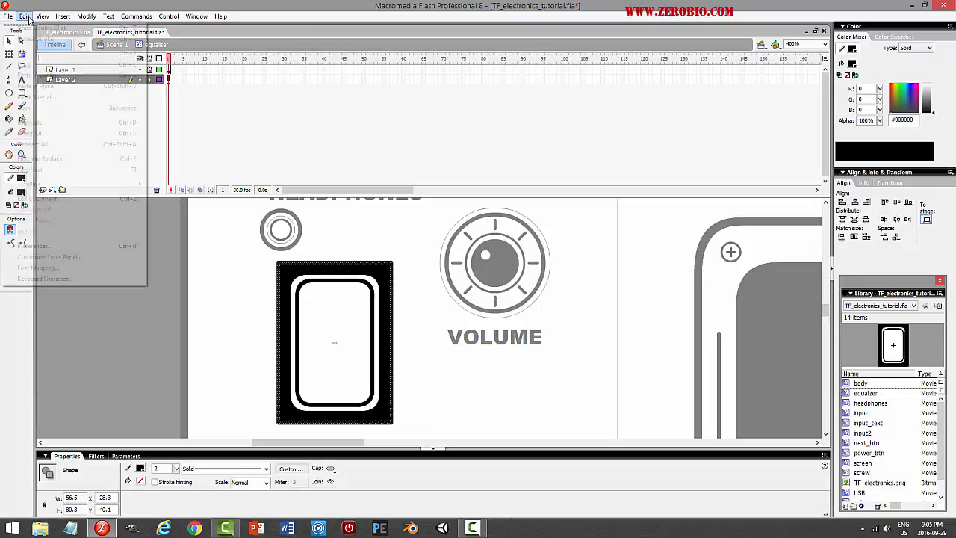
left_click(29, 65)
left_click(27, 20)
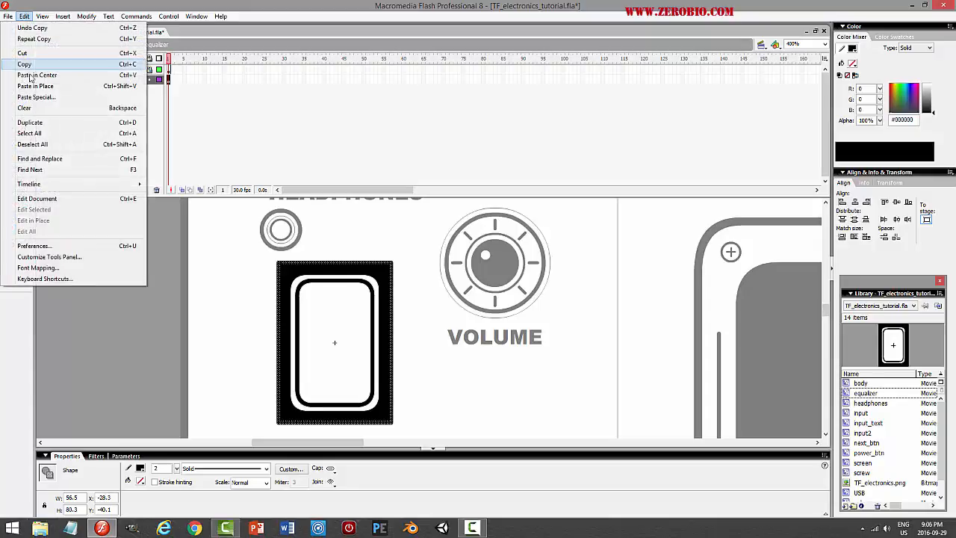
left_click(27, 86)
Enlarge the pasted outline outward around its centre to about 63.6 by 87.5, leaving a white gap around the black rectangle
left_click(9, 55)
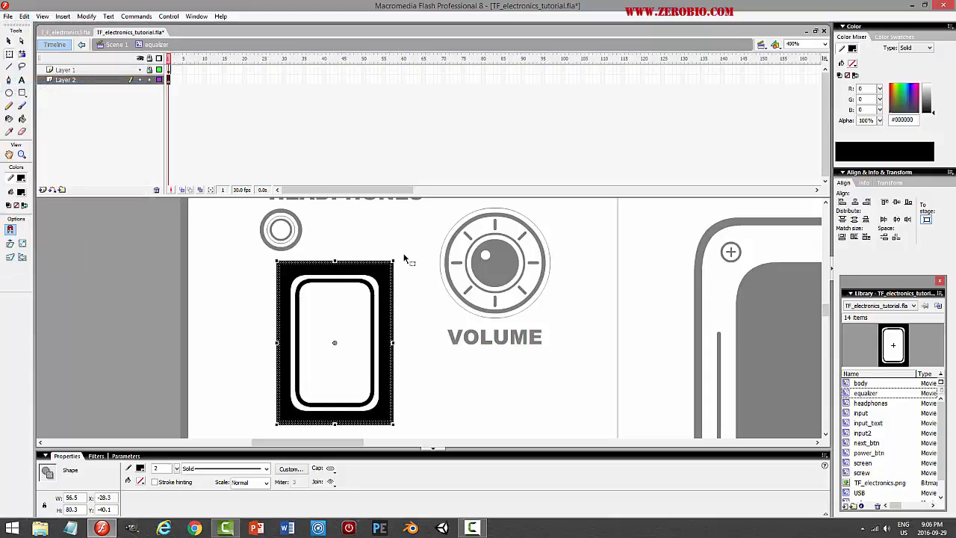
left_click_drag(394, 259, 400, 254)
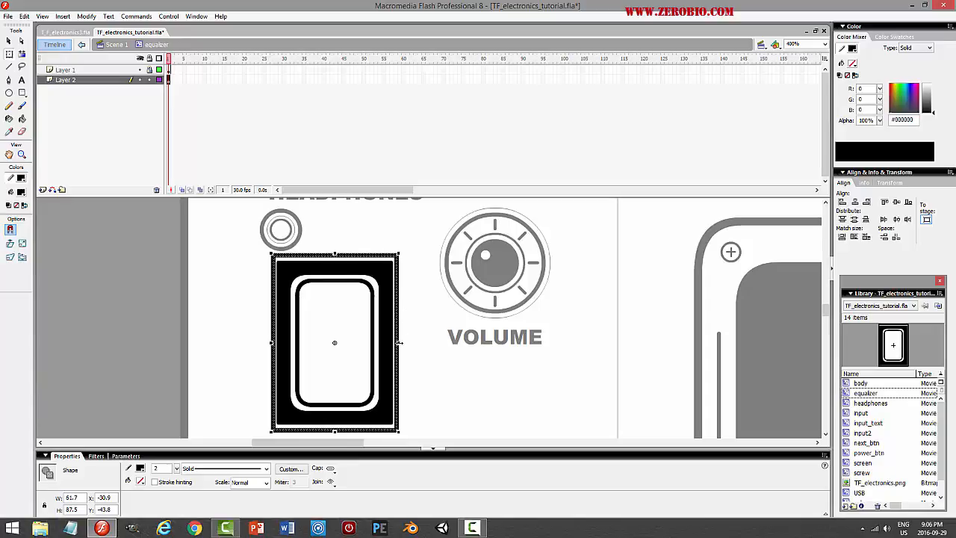
left_click_drag(399, 343, 401, 343)
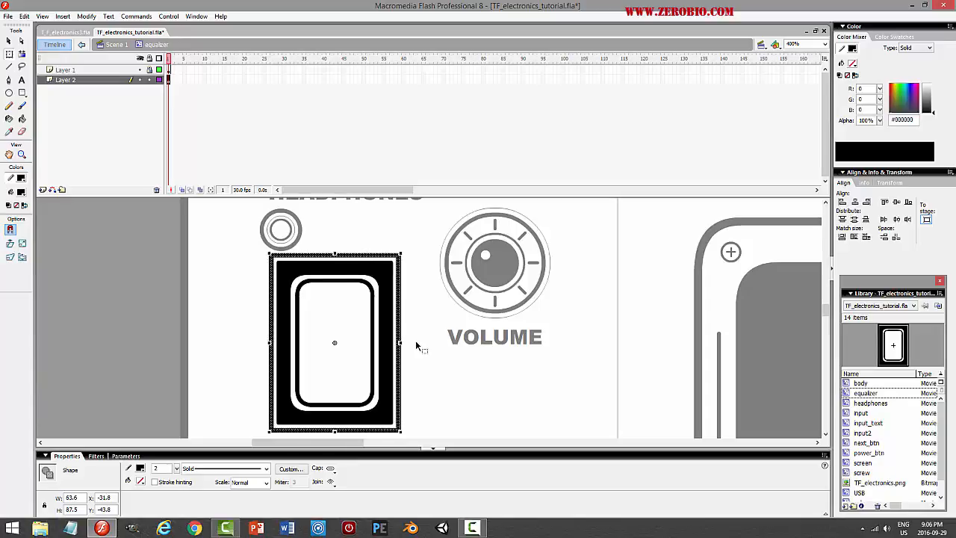
left_click(408, 342)
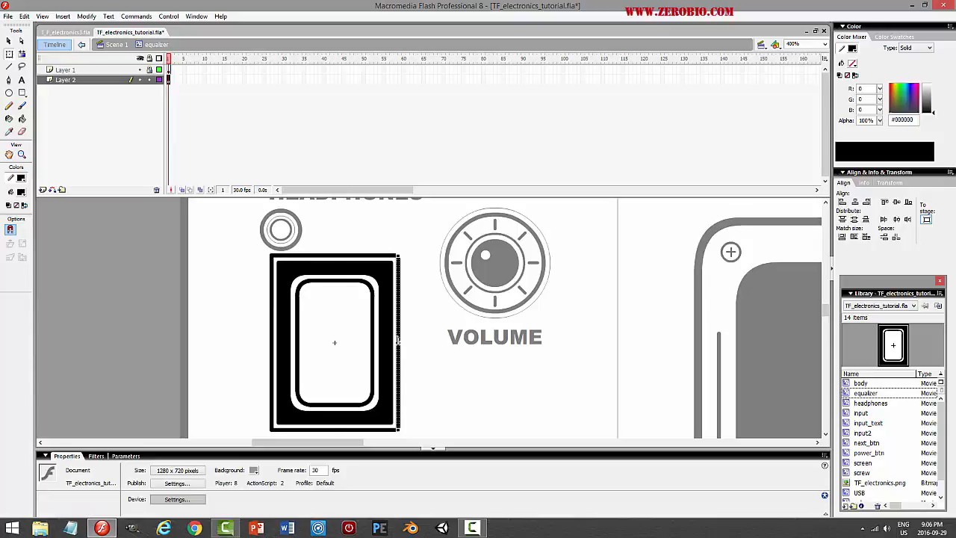
Select the enlarged outer outline and set its stroke height to 1
left_click(397, 342)
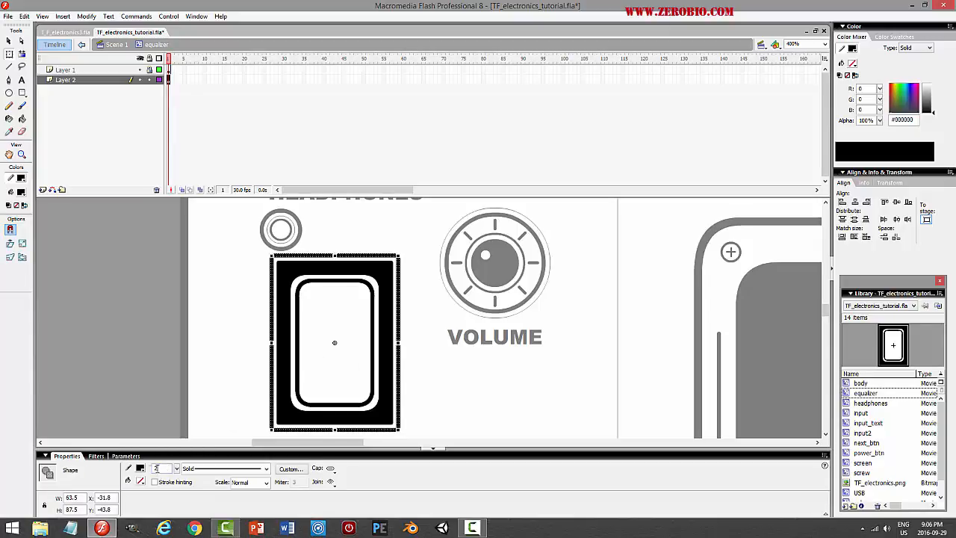
type("1")
key("Return")
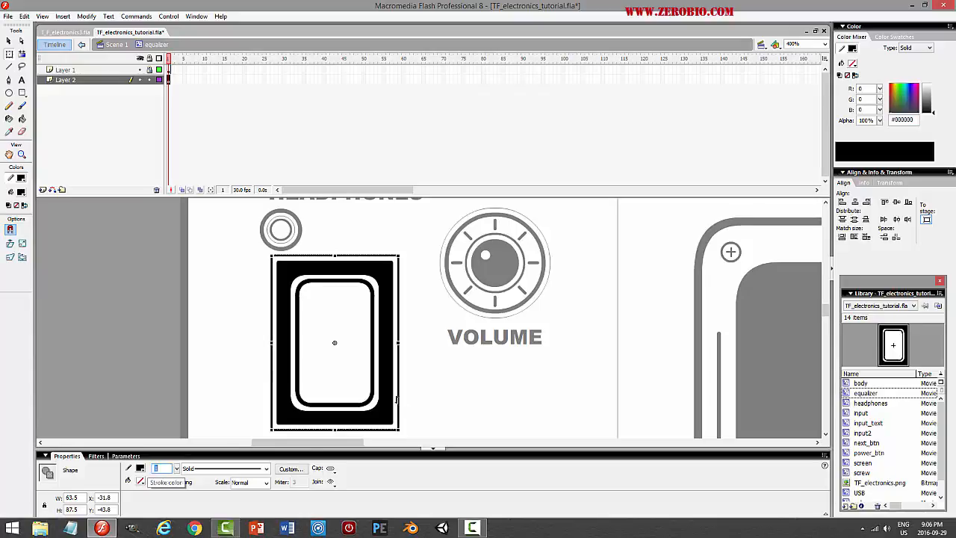
left_click(452, 369)
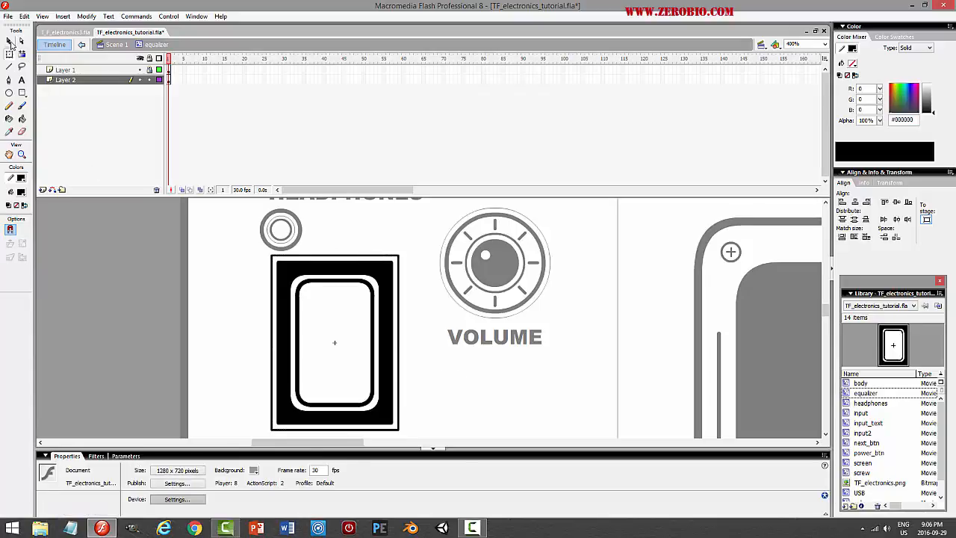
Move the equalizer instance in Scene 1 below the VOLUME label and test the movie
left_click(116, 44)
scroll(402, 306, "down", 3)
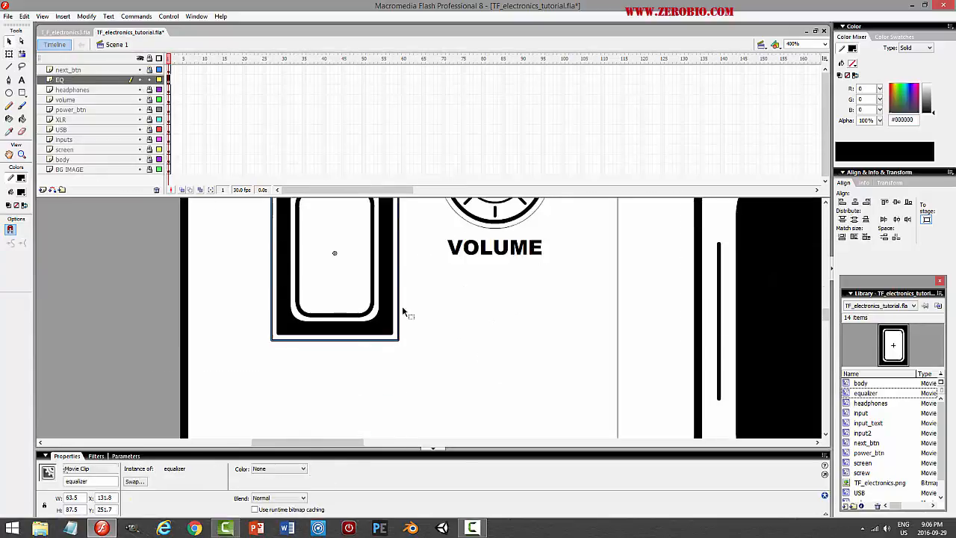
left_click_drag(369, 283, 426, 380)
scroll(523, 366, "down", 2)
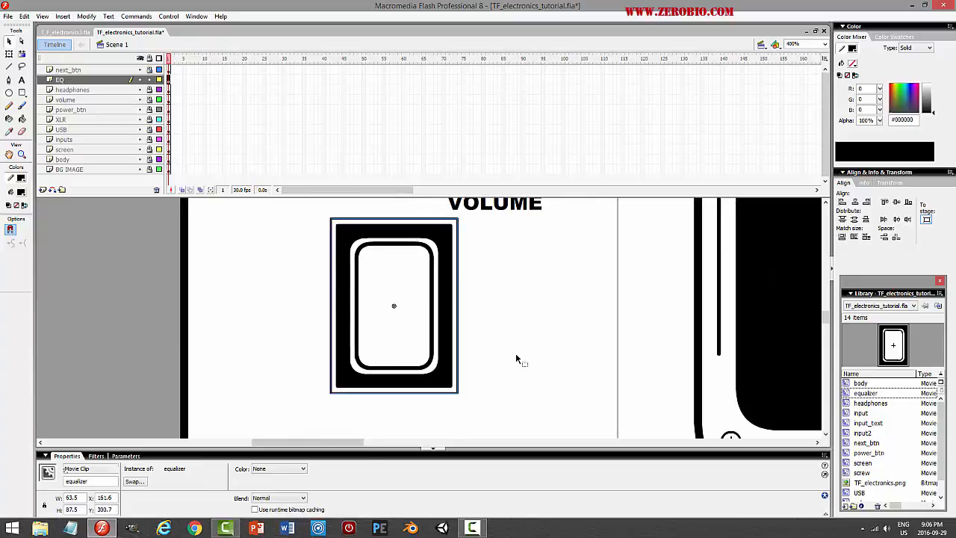
left_click_drag(446, 337, 515, 317)
left_click(583, 323)
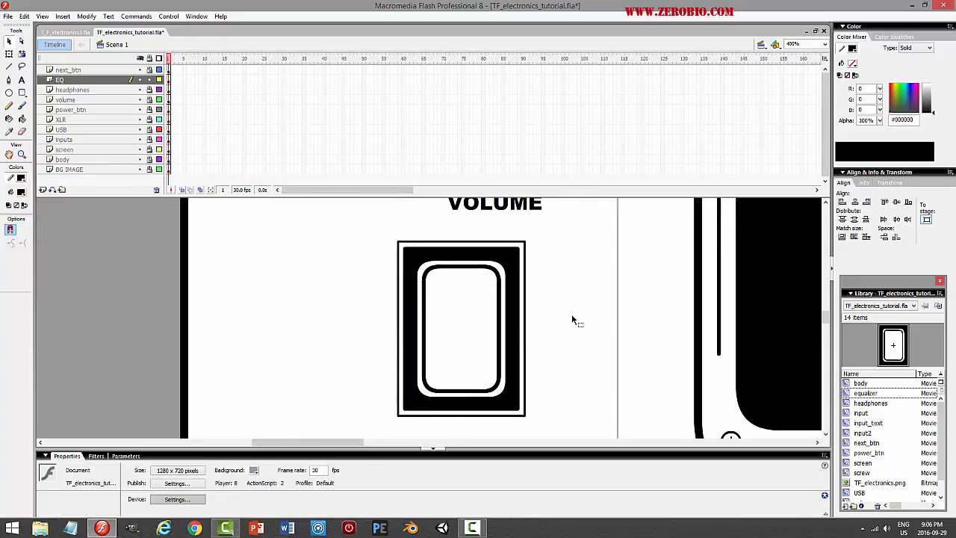
key("ctrl+Return")
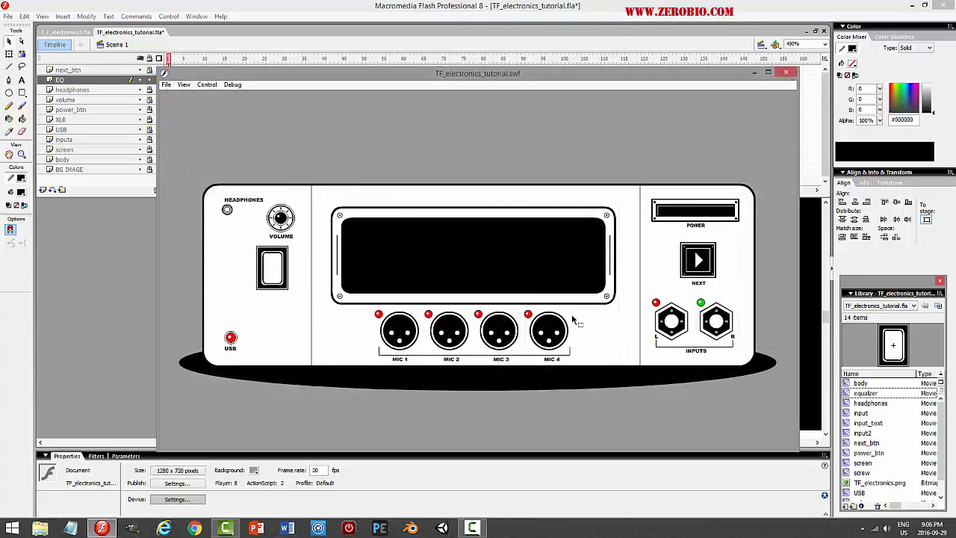
left_click(788, 73)
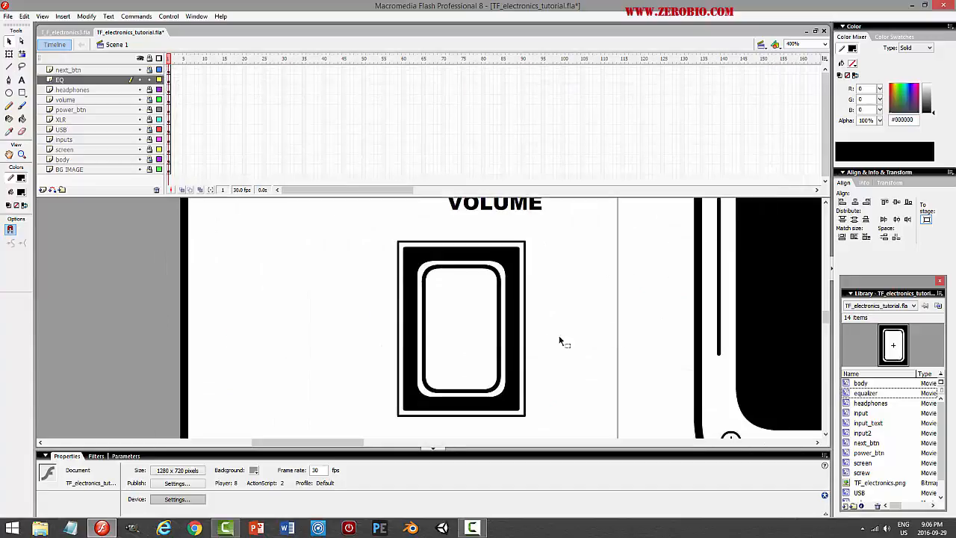
Move the equalizer instance further down the device body and line it up beneath the volume knob
left_click(824, 46)
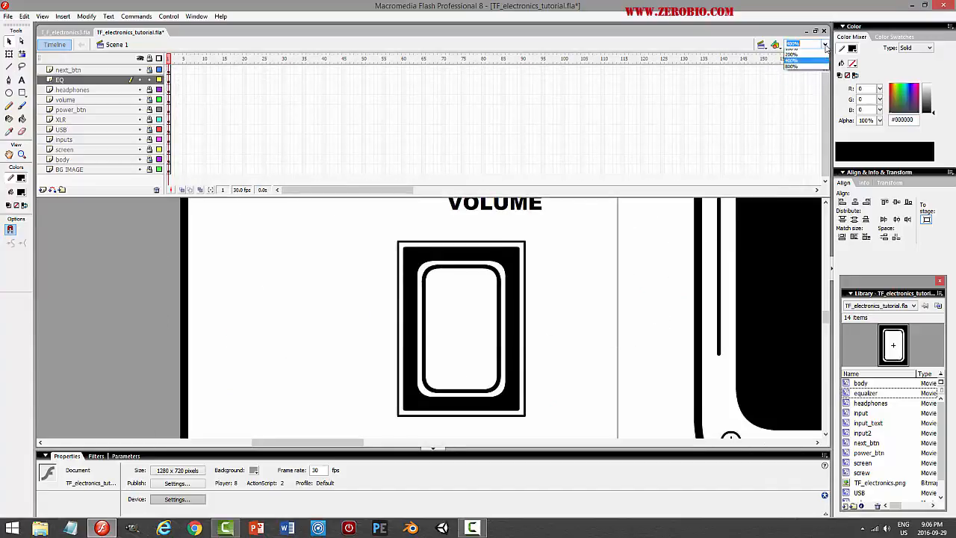
left_click(792, 82)
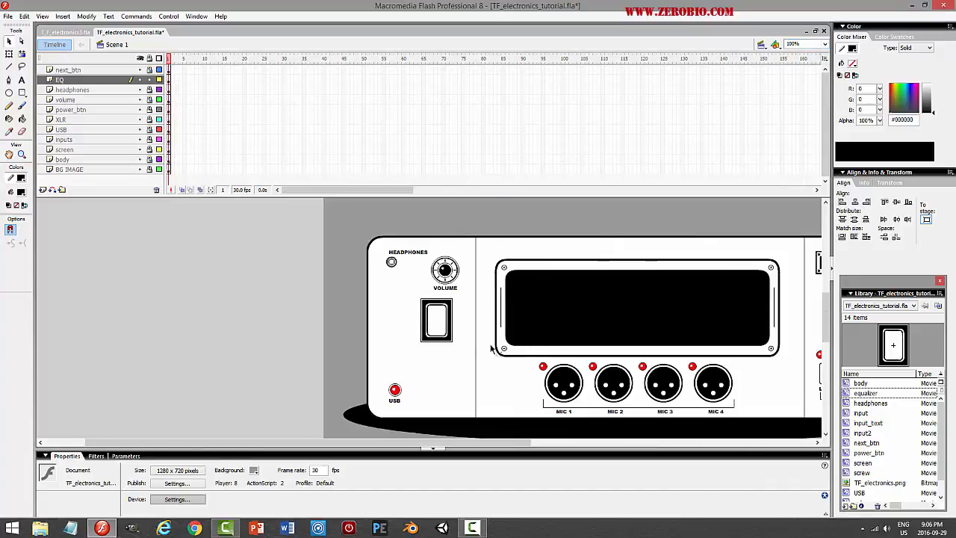
left_click(447, 353)
left_click(493, 382)
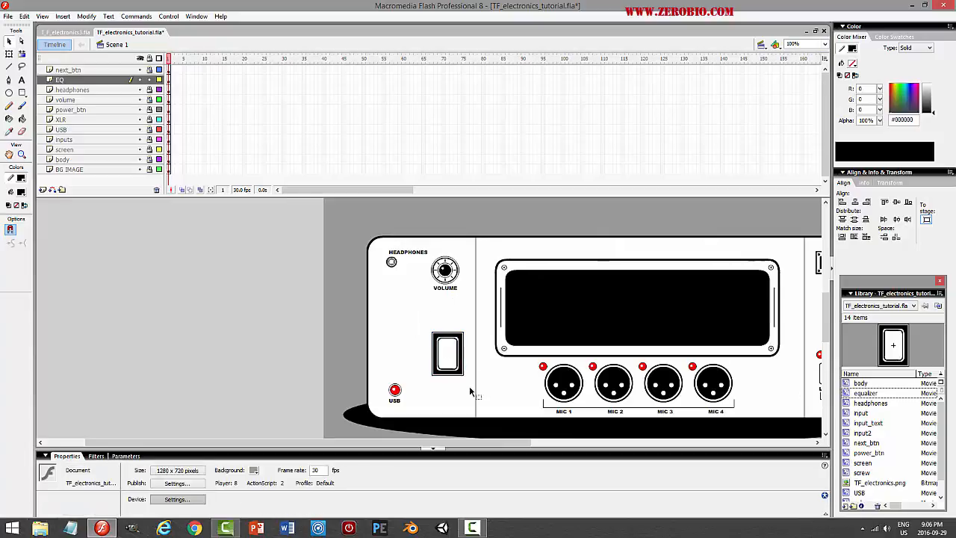
left_click_drag(448, 372, 445, 372)
left_click(496, 380)
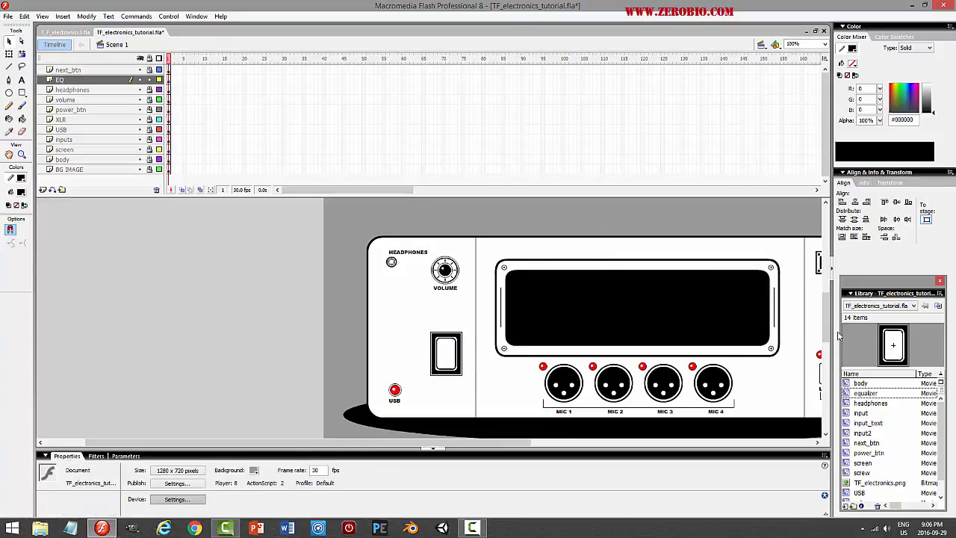
mouse_move(828, 329)
left_mouse_down()
mouse_move(831, 268)
mouse_move(829, 328)
left_mouse_up()
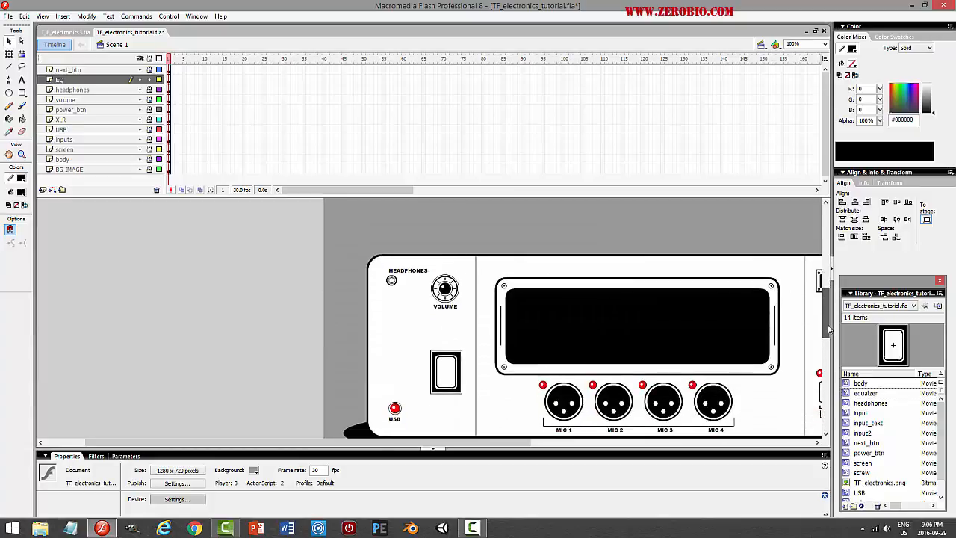
Open the equalizer symbol for editing at 400% zoom, lock Layer 2 and unlock Layer 1
double_click(443, 386)
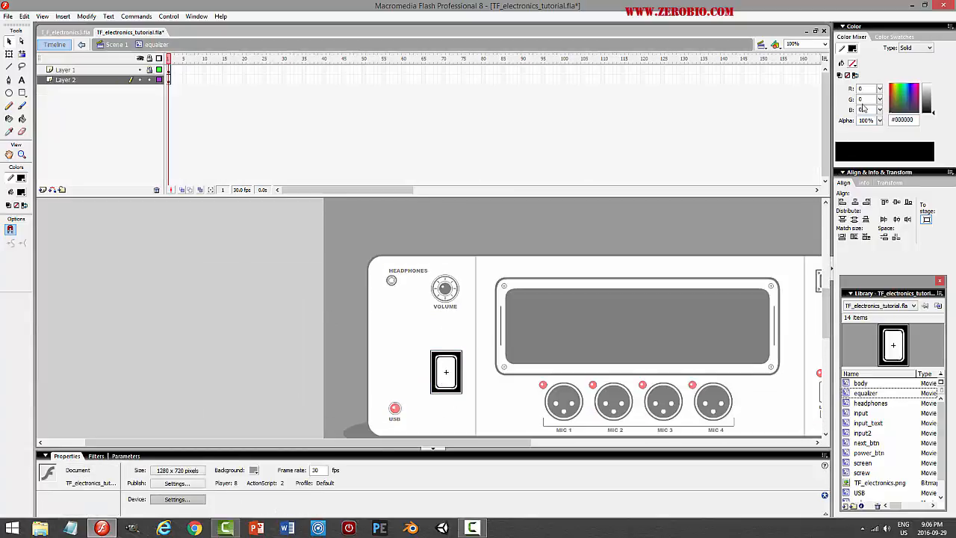
left_click(825, 44)
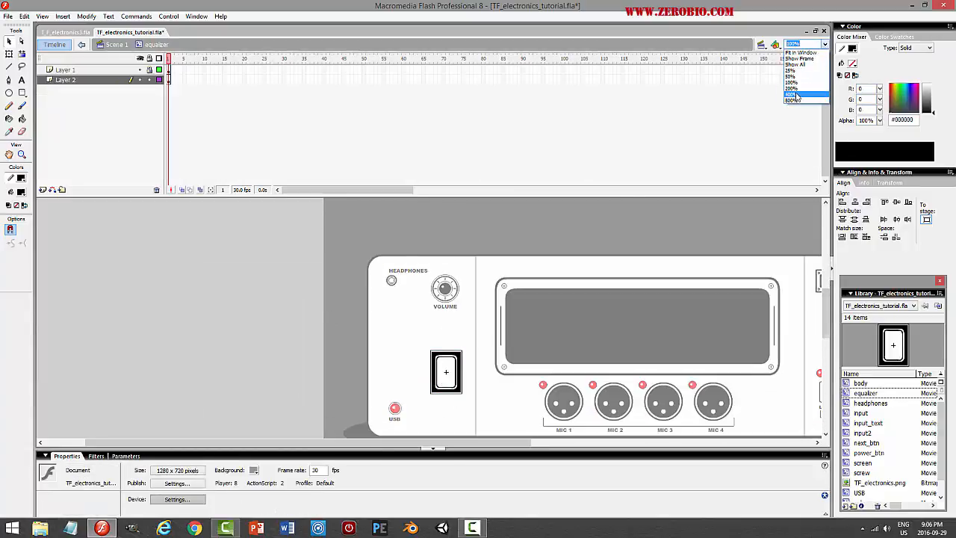
left_click(797, 94)
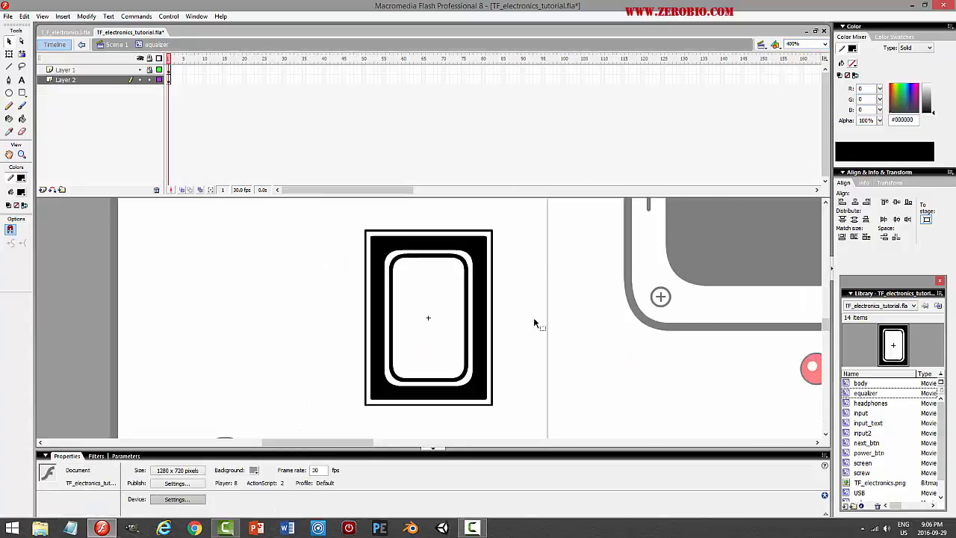
left_click(134, 80)
left_click(149, 80)
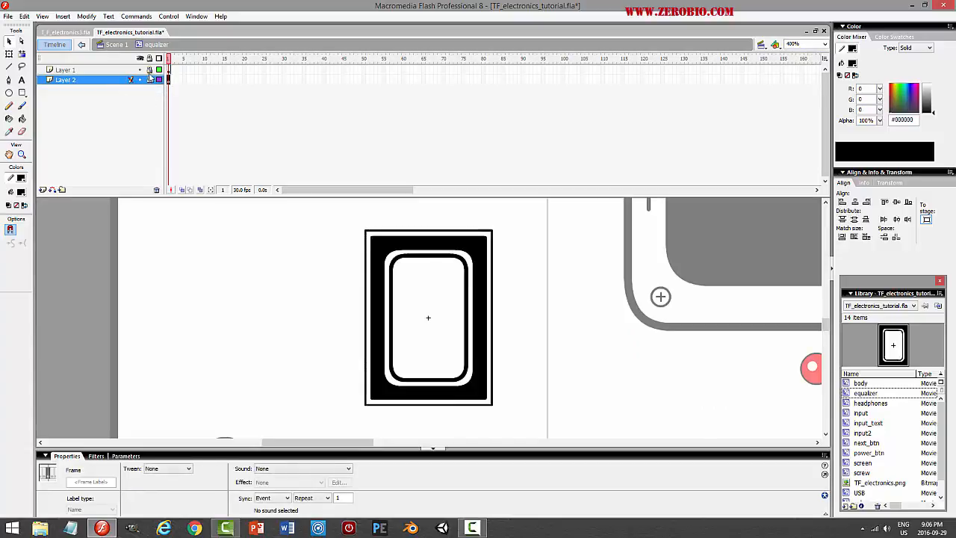
left_click(150, 70)
left_click(135, 70)
left_click(205, 282)
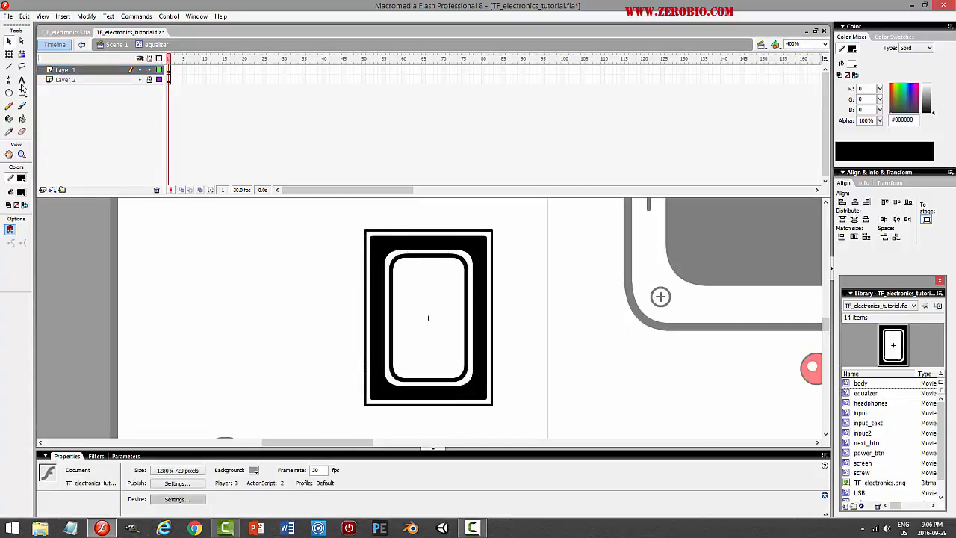
Draw a horizontal line with stroke height 1 across the lower part of the rounded frame, about 37.8 wide
key("n")
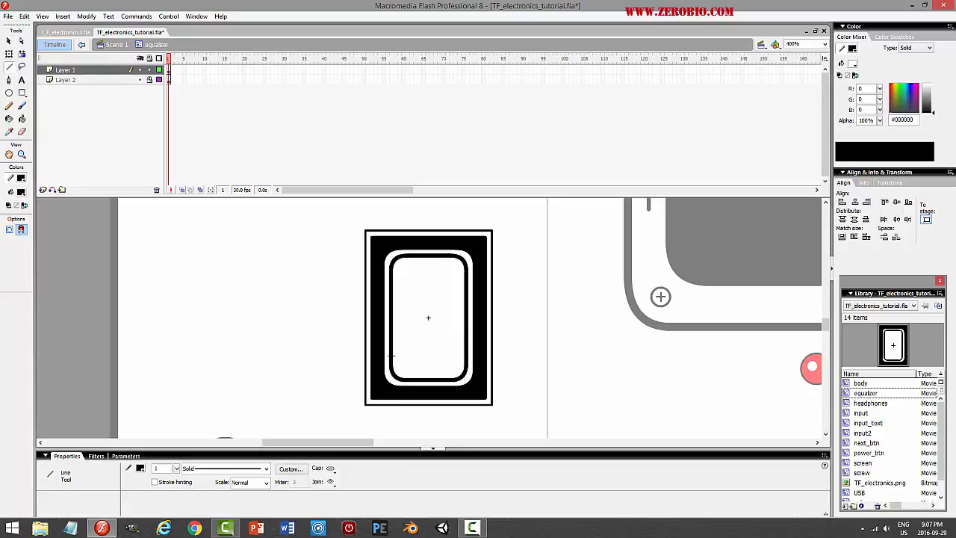
left_click_drag(440, 357, 467, 357)
left_click(9, 41)
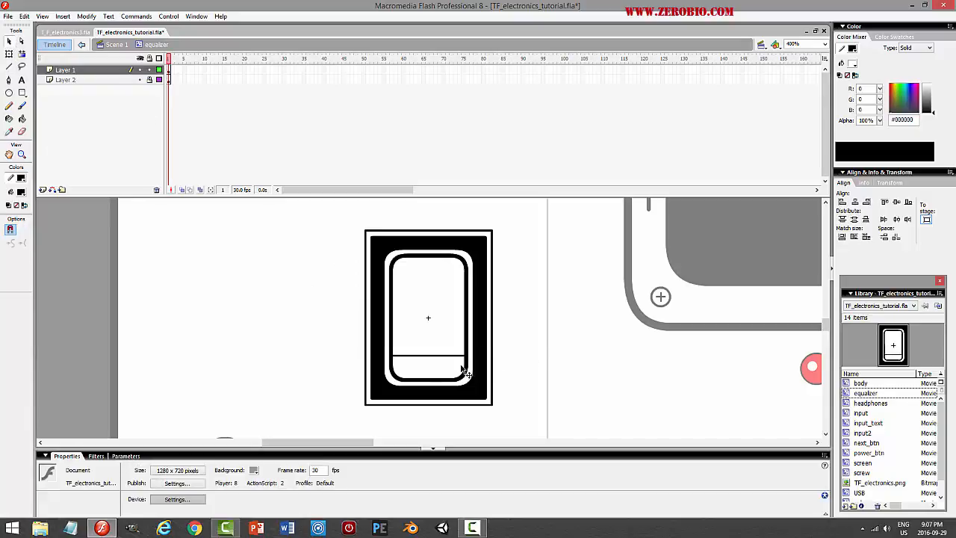
Fill the section of the rounded frame below the horizontal line with black
left_click(445, 367)
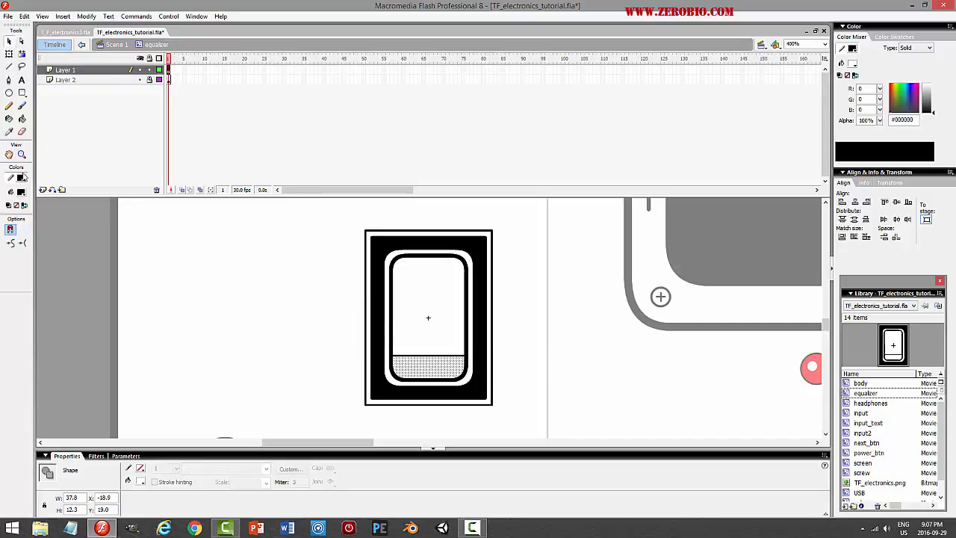
left_click(22, 118)
left_click(440, 366)
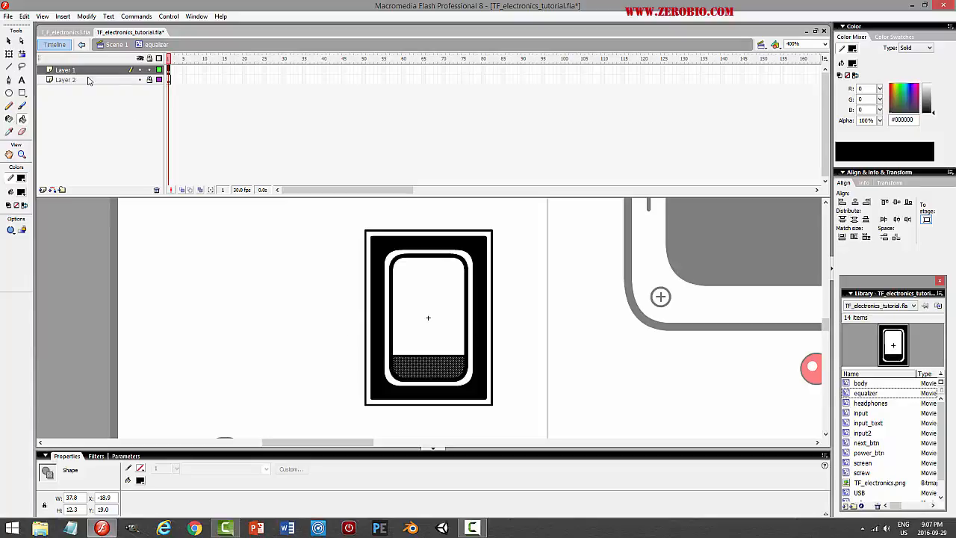
left_click(11, 41)
left_click(514, 333)
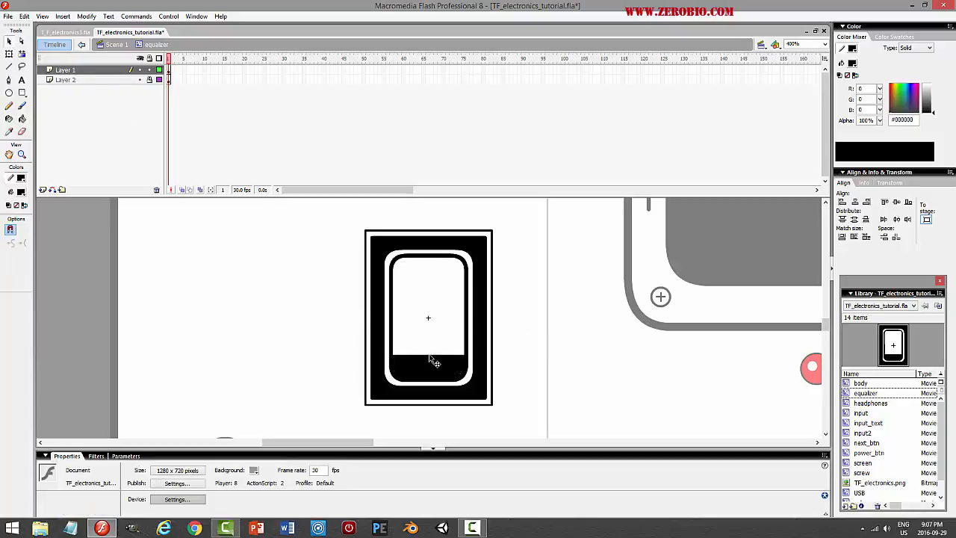
Try deleting the horizontal line along the black section's upper edge, and undo the deletion after testing the movie
left_click(430, 356)
left_click(432, 356)
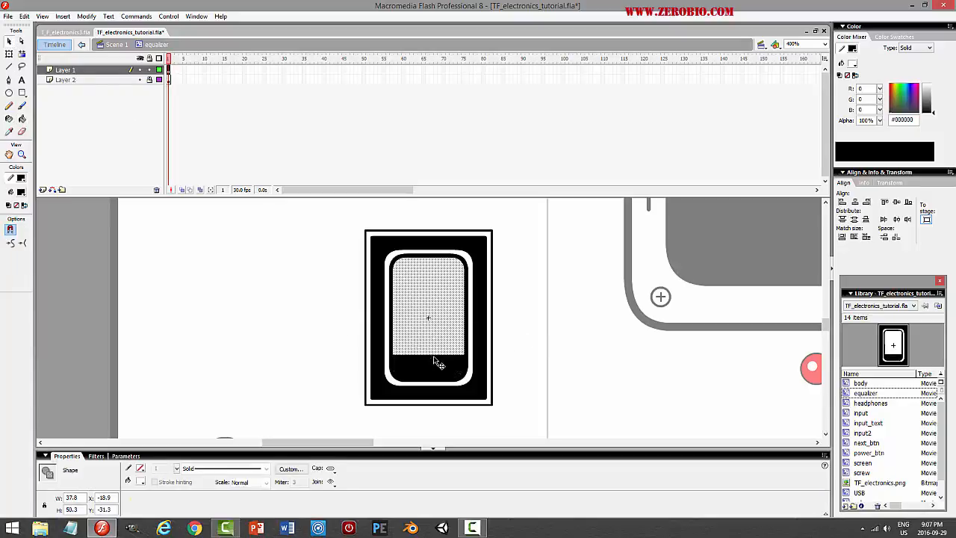
left_click(555, 357)
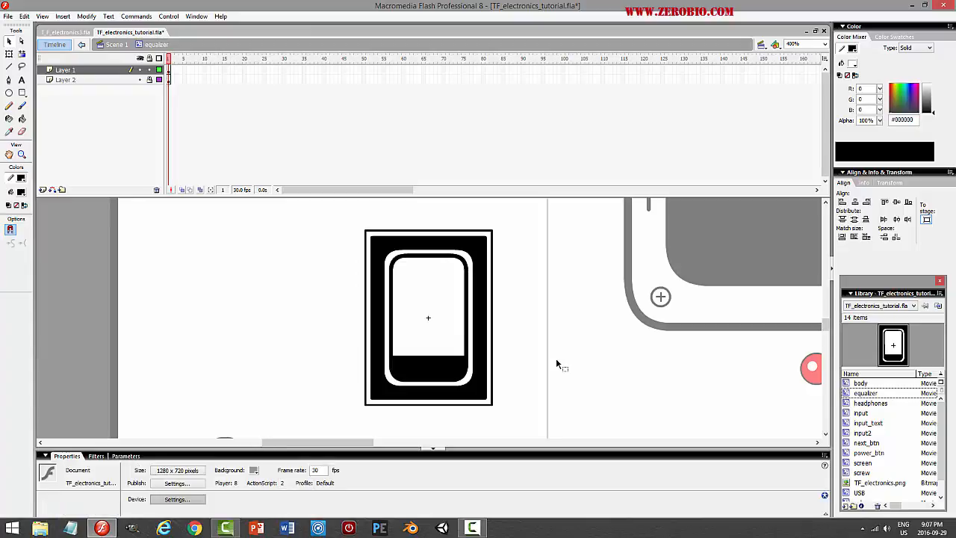
key("ctrl+Return")
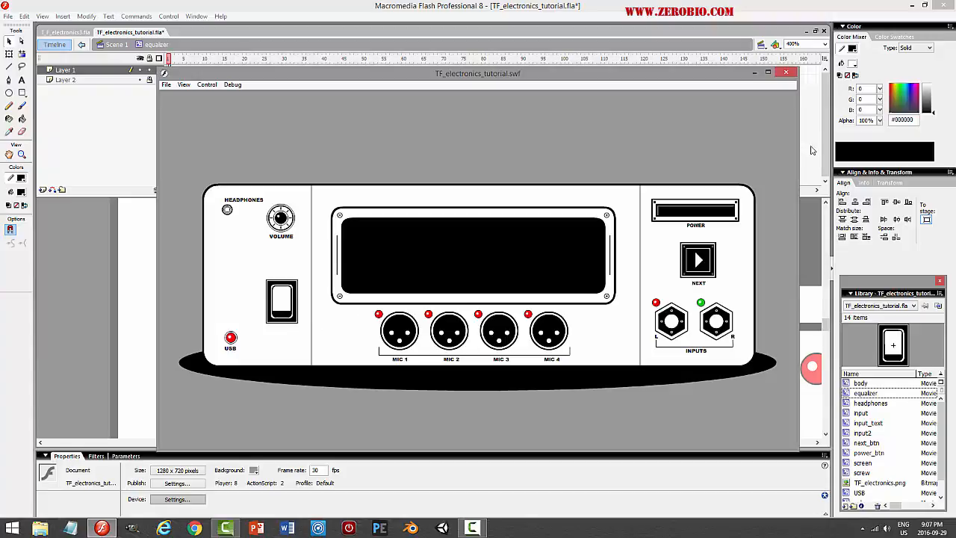
left_click(786, 72)
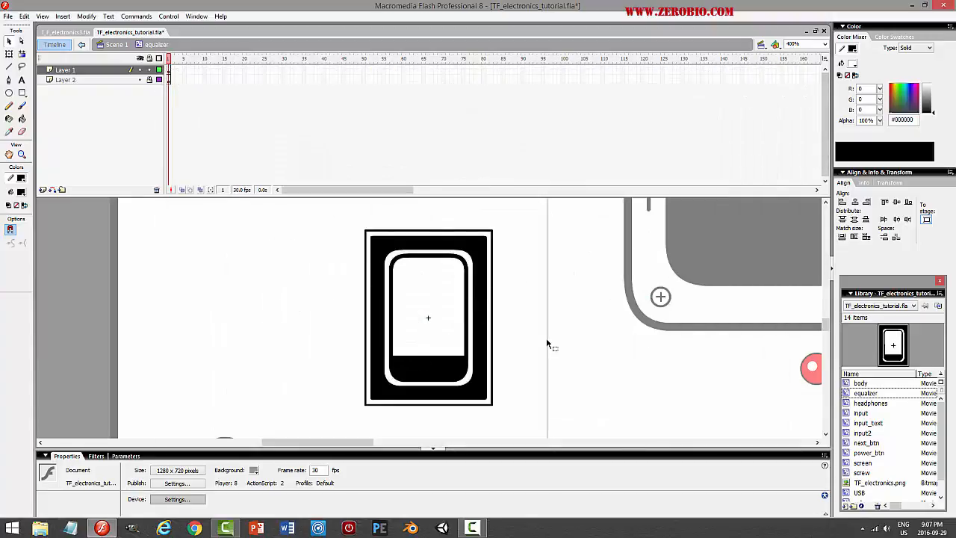
key("ctrl+z")
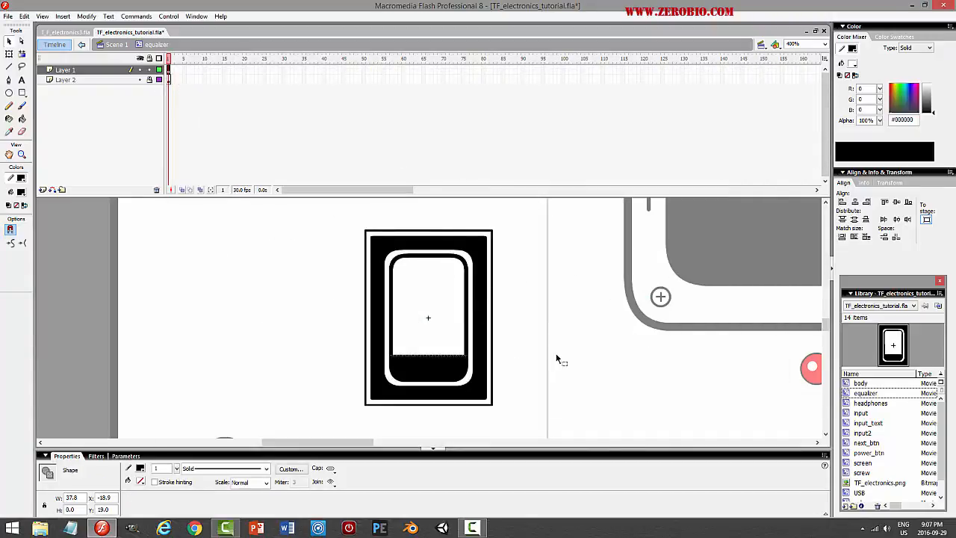
Move the horizontal line above the black section up to Y 15.8 and fill the gap below it with black
key("Down")
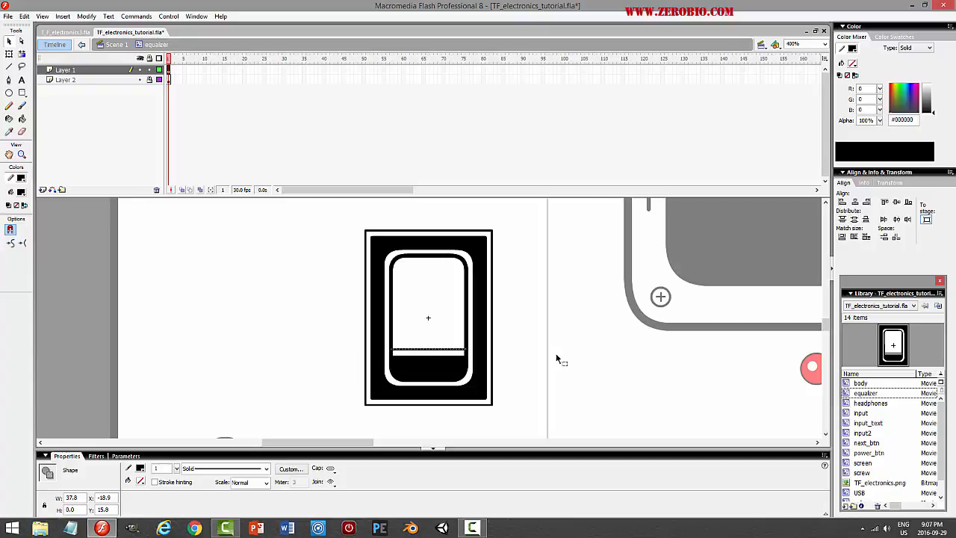
left_click(549, 354)
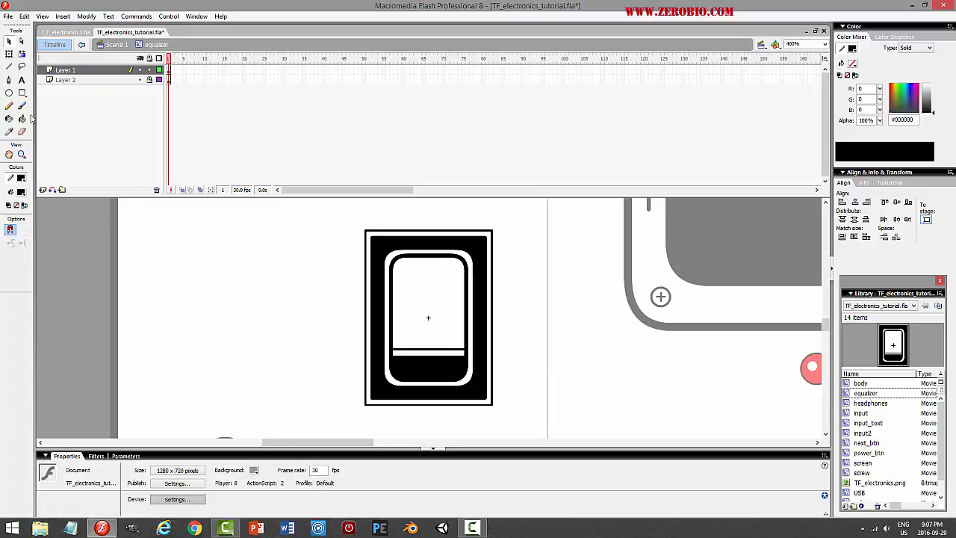
left_click(22, 119)
left_click(425, 349)
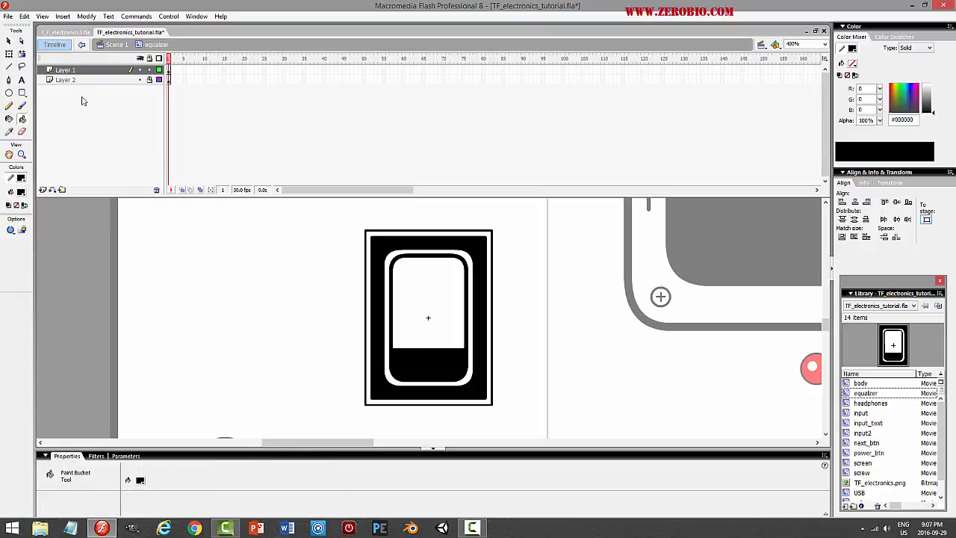
left_click(9, 41)
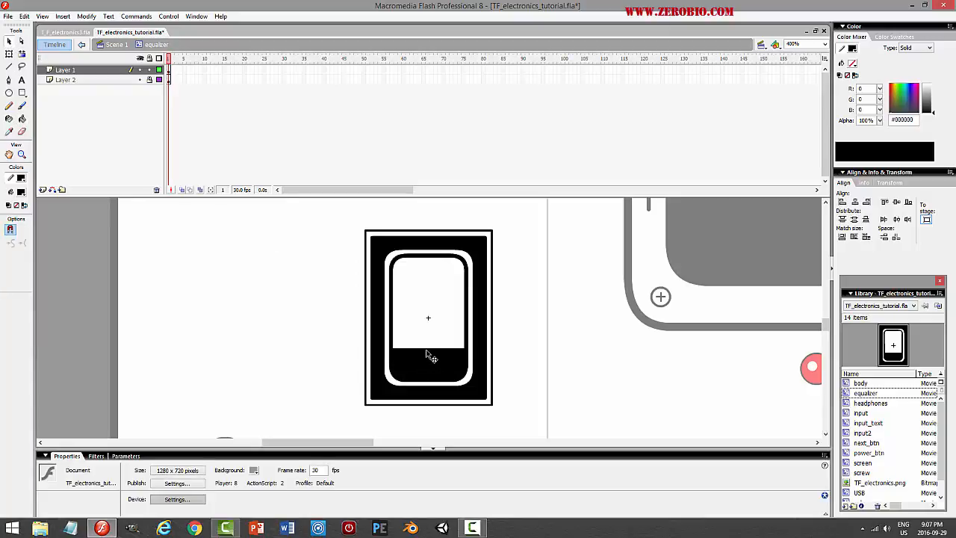
left_click(430, 357)
left_click(491, 355)
Lock Layer 1, add a layer above it, and place a white Arial Black size 10 letter T in the black section's left half
left_click(153, 69)
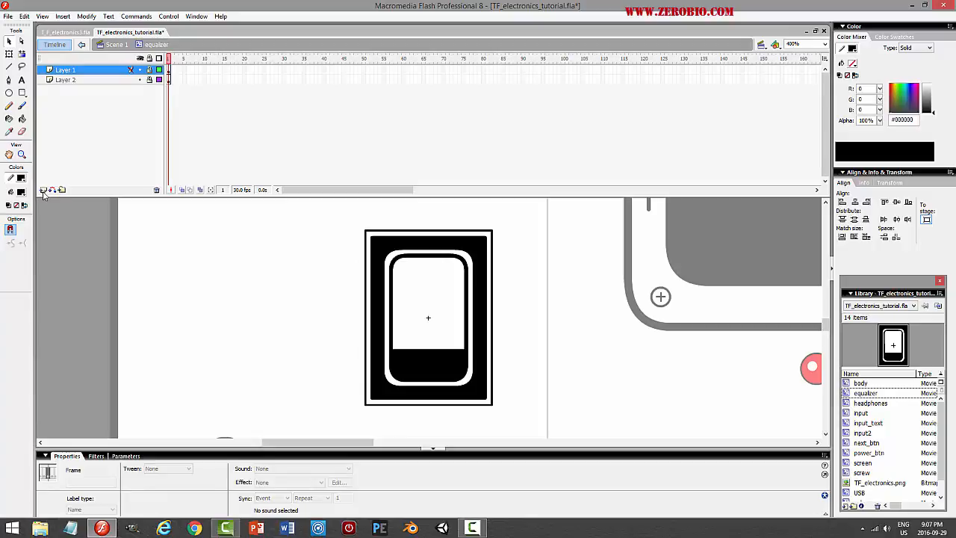
left_click(42, 190)
key("t")
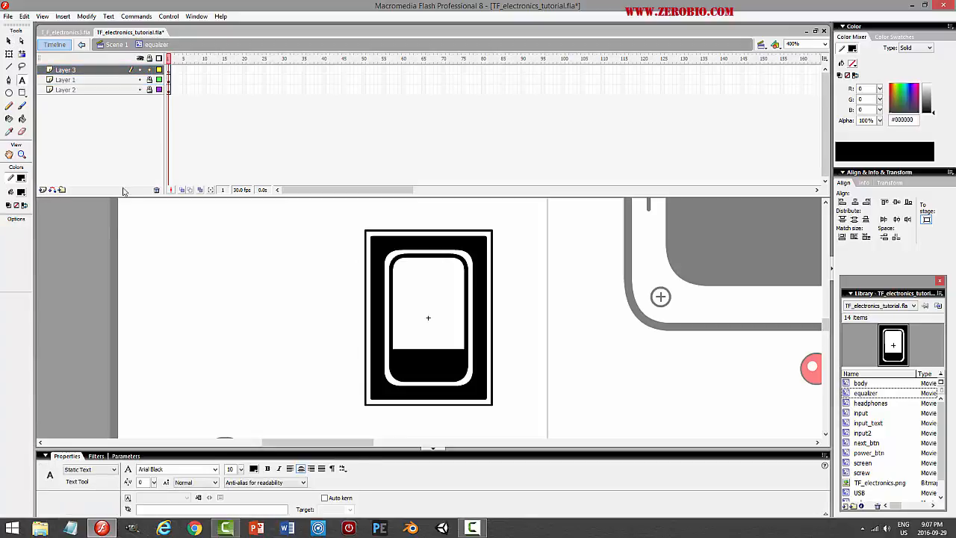
left_click(253, 472)
left_click(265, 417)
left_click_drag(396, 361, 424, 334)
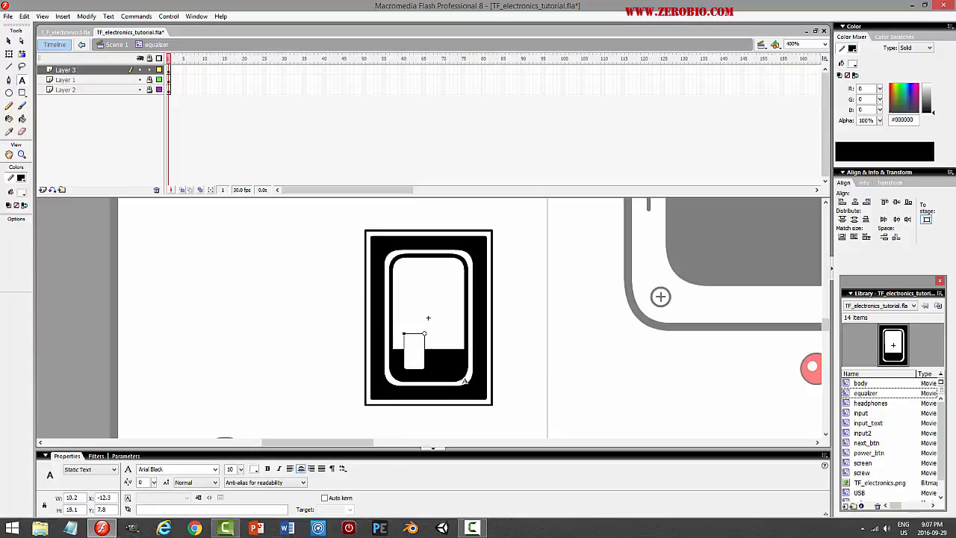
type("1")
left_click(9, 41)
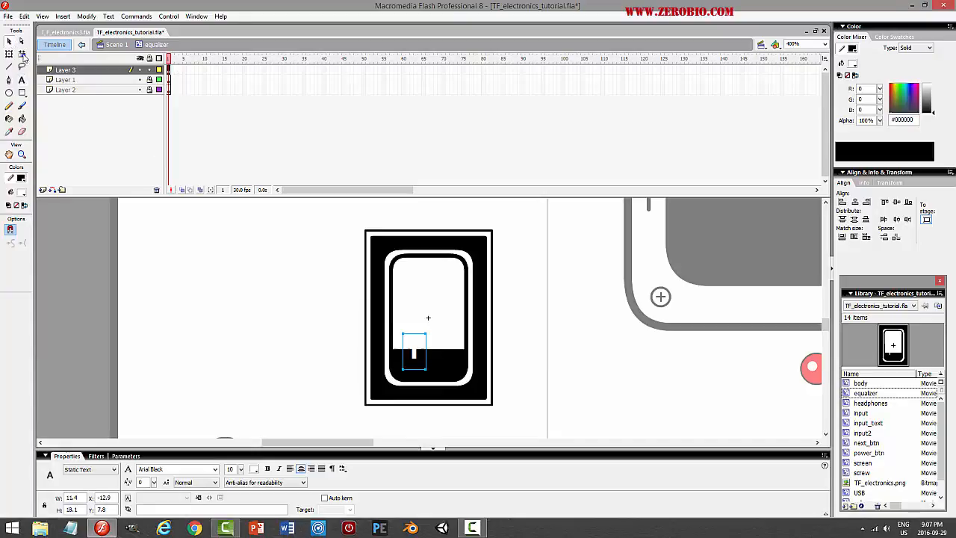
left_click_drag(419, 360, 416, 372)
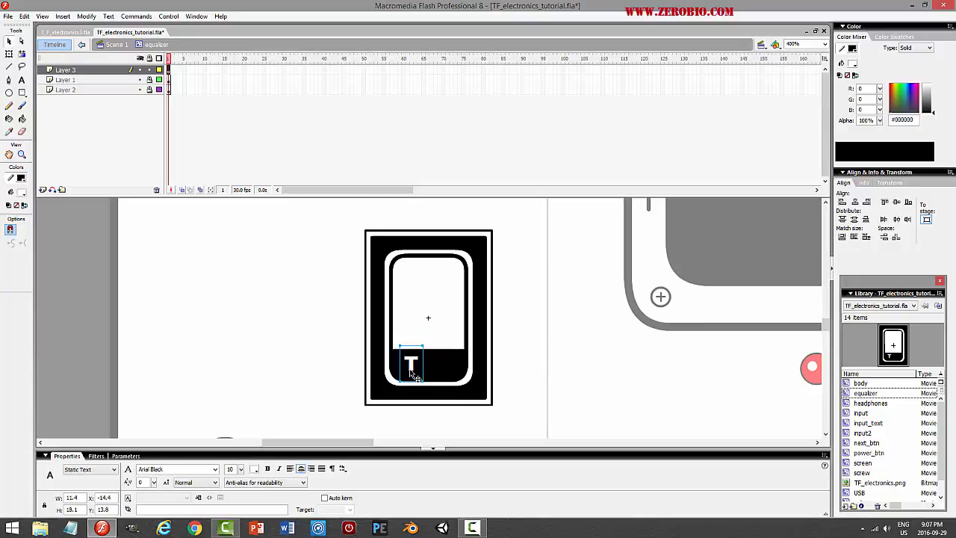
Duplicate the letter T into the black section's right half, change the copy to F, and test the movie
left_click_drag(412, 373, 454, 376)
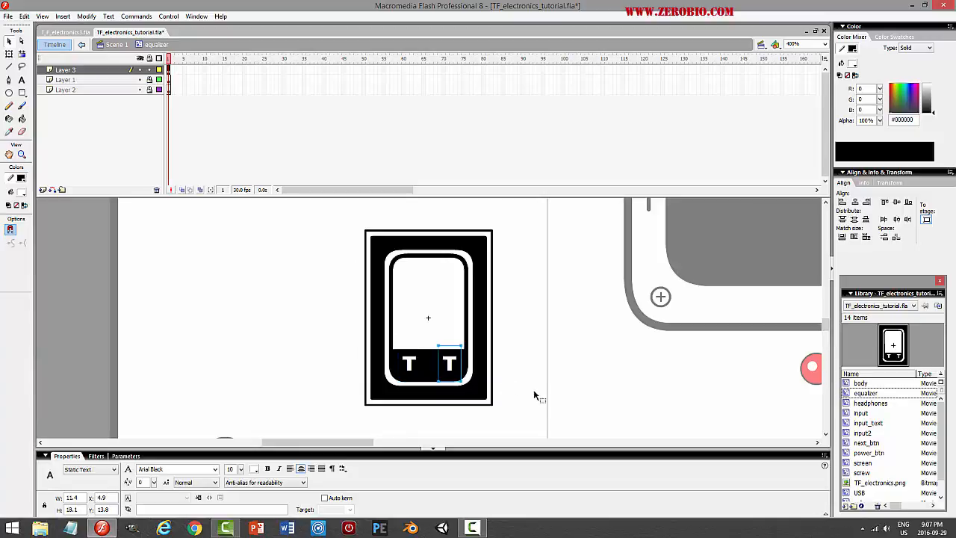
left_click(22, 80)
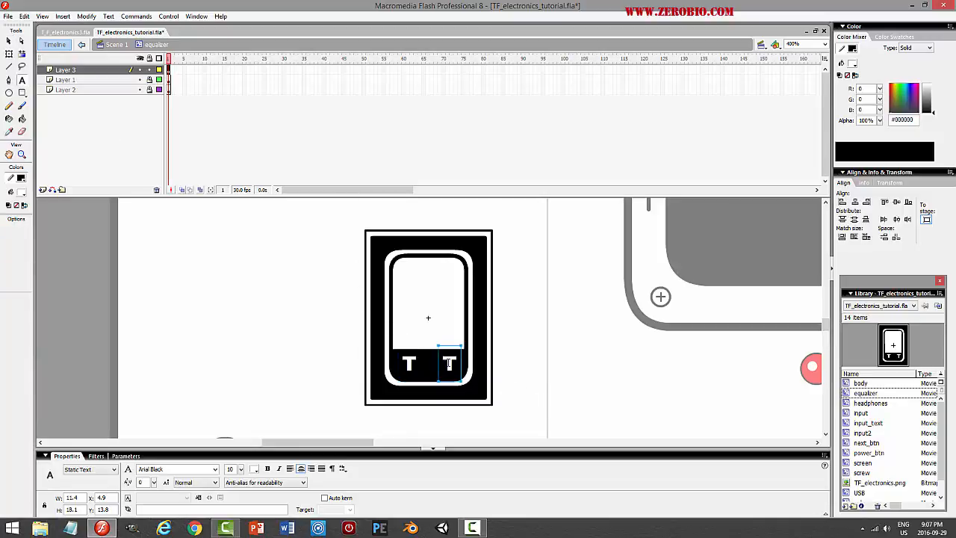
double_click(449, 364)
type("F")
key("Escape")
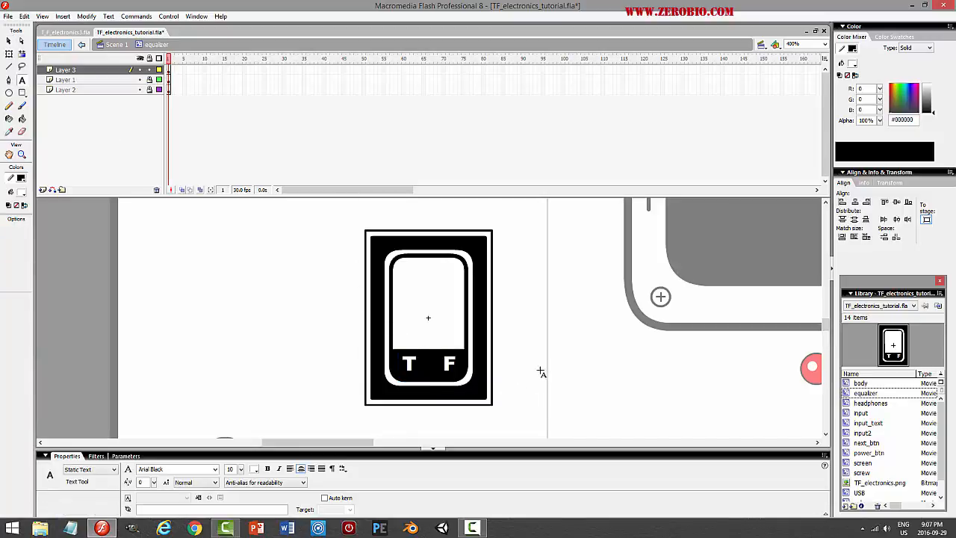
key("ctrl+Return")
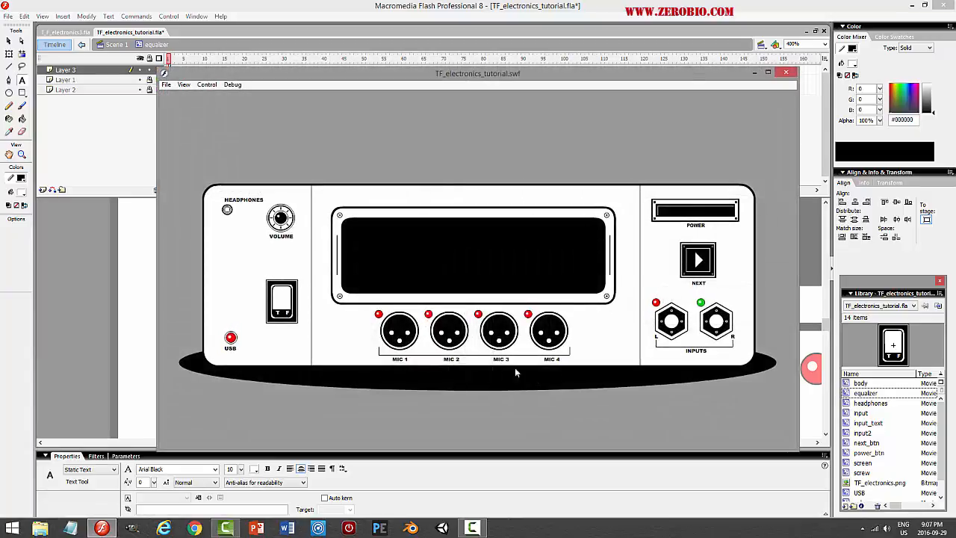
left_click(786, 73)
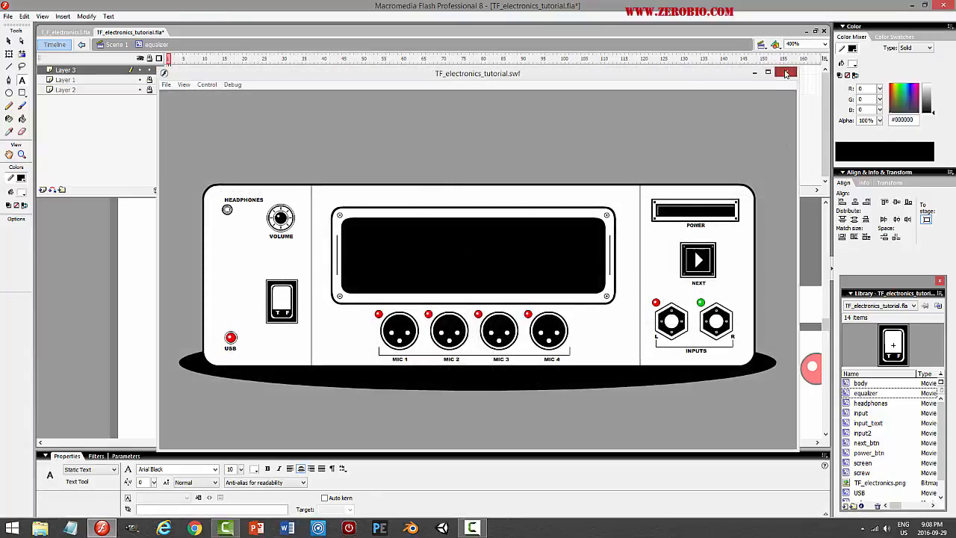
Nudge the letters T and F together to X -15.6, Y 15.3, and test the movie
left_click(9, 41)
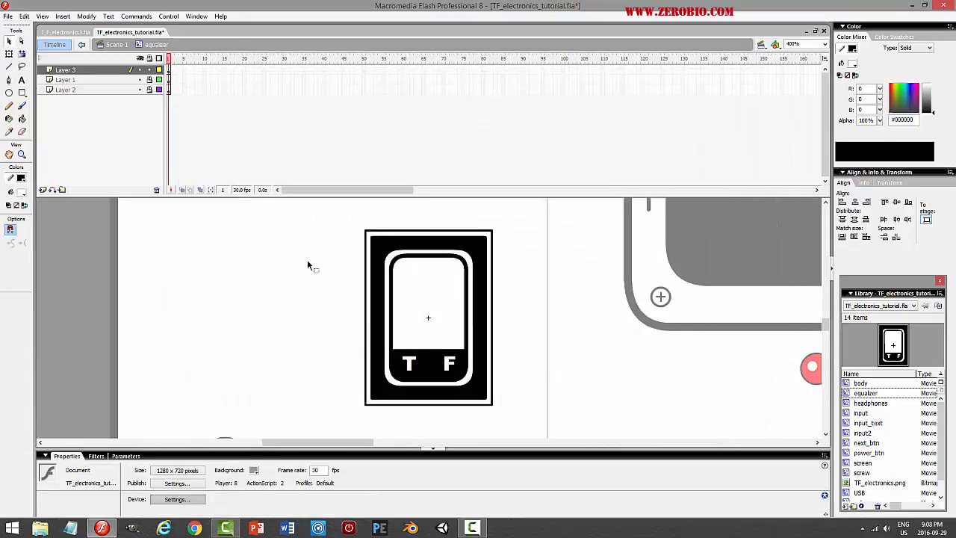
left_click(410, 368)
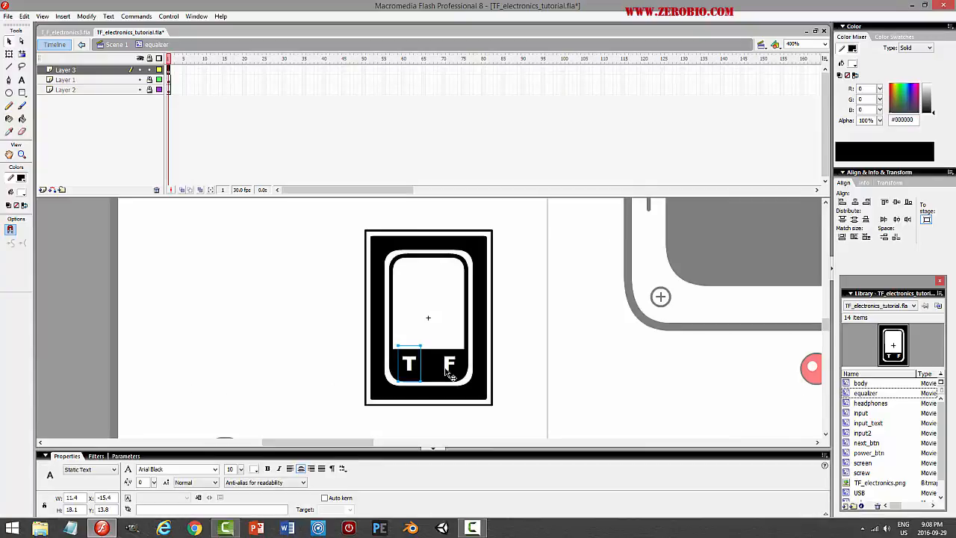
left_click(451, 366, "shift")
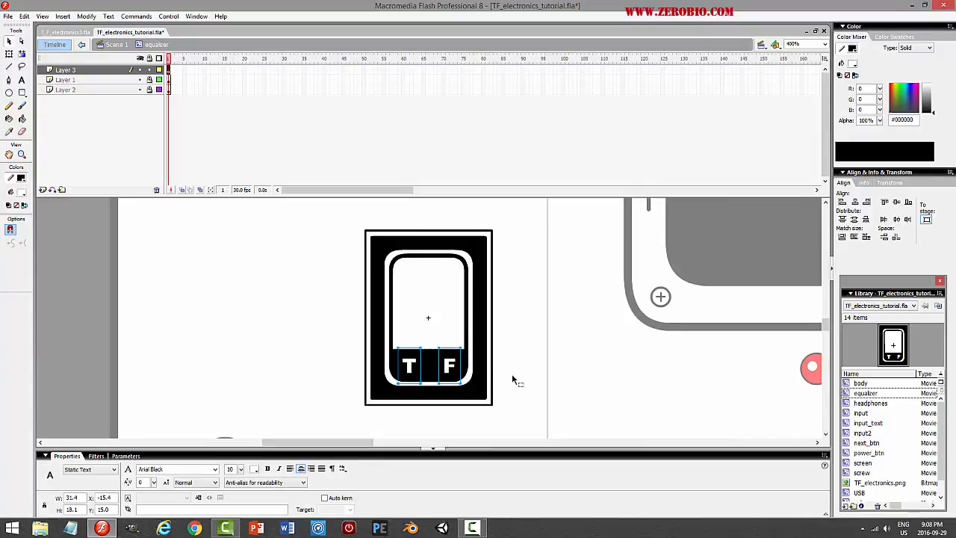
key("Down")
key("Left")
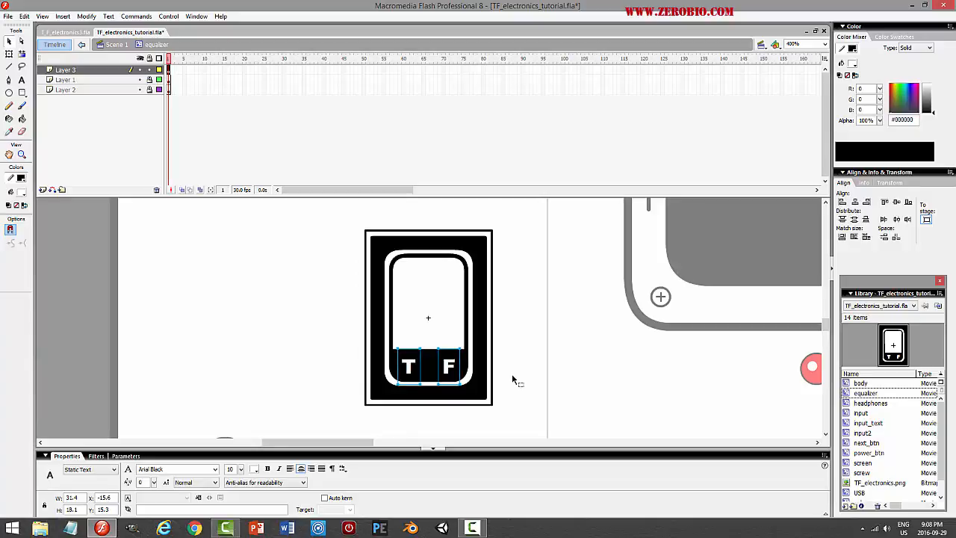
key("ctrl+Return")
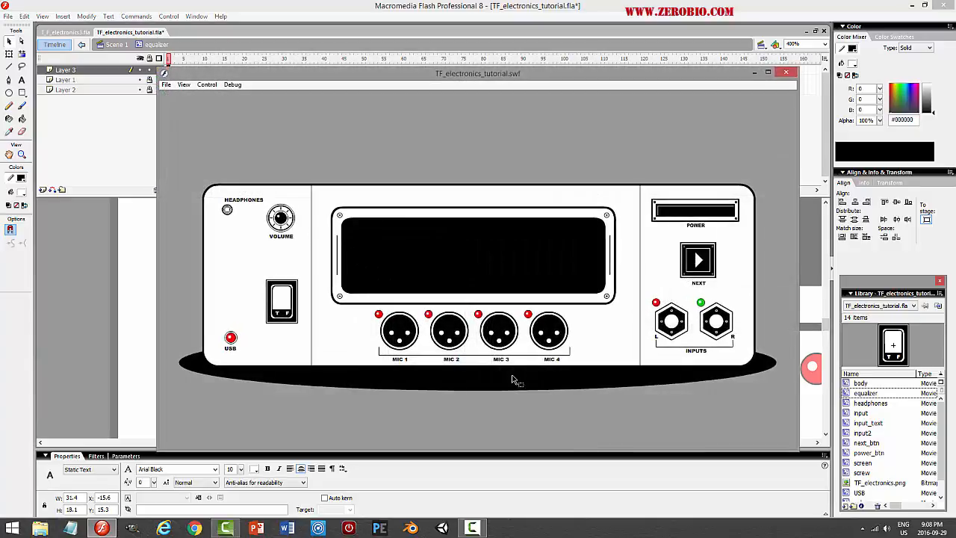
left_click(786, 73)
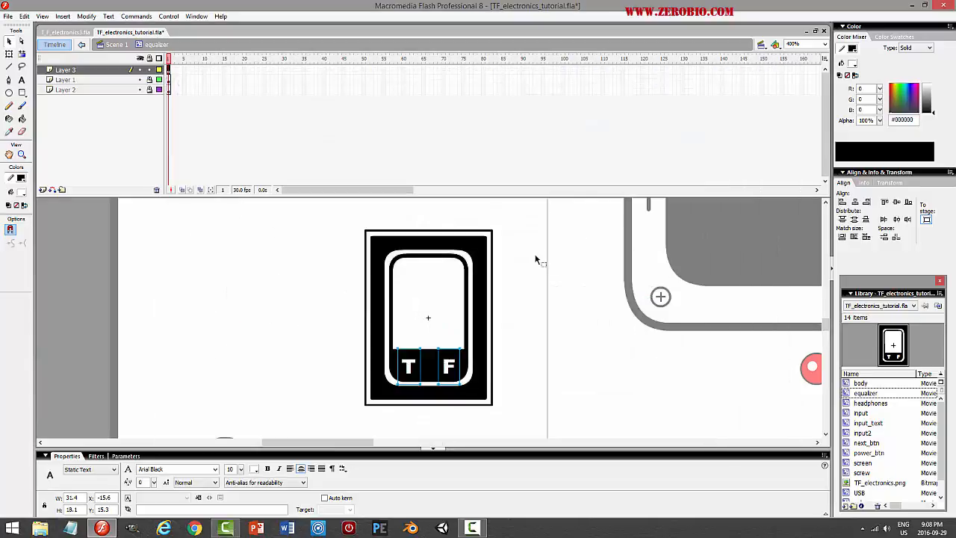
Rename the layer holding the letters as text and lock it
double_click(109, 70)
type("rte")
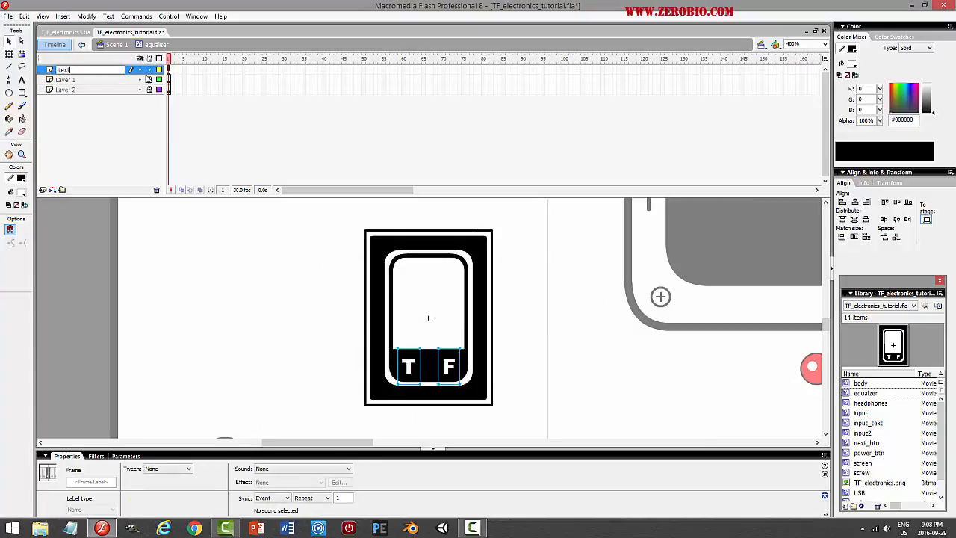
key("Return")
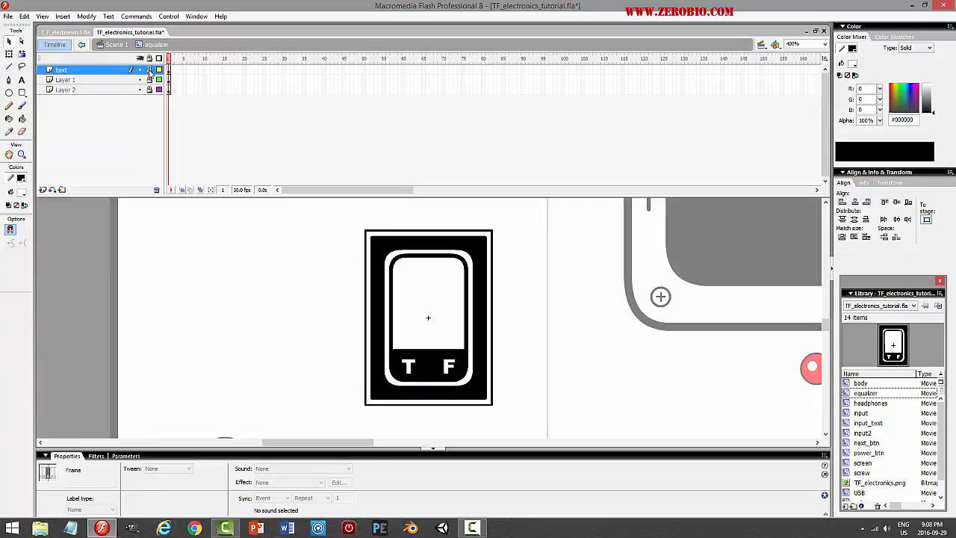
Add a layer above text and place the screw symbol in the panel's upper-left corner, scaled to about 5.0 by 5.0
left_click(42, 190)
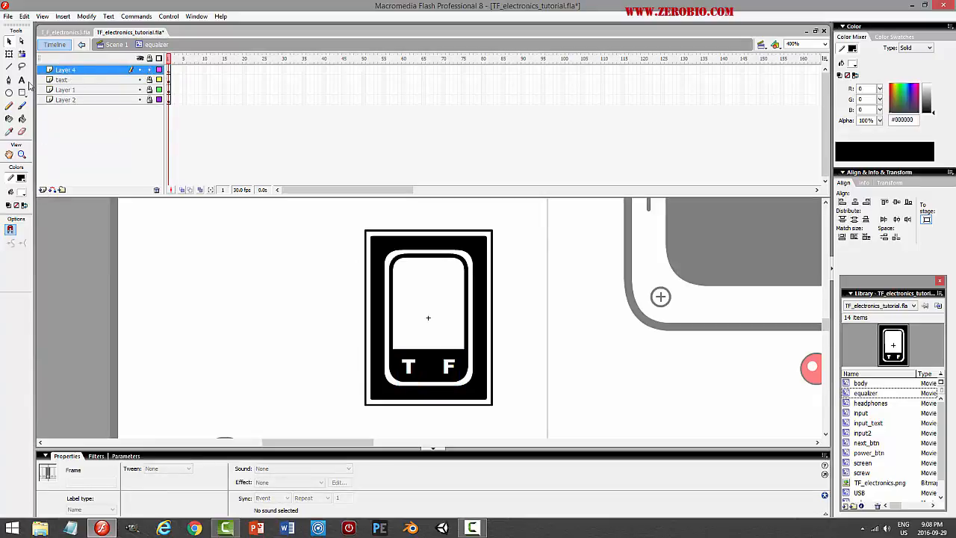
left_click(863, 475)
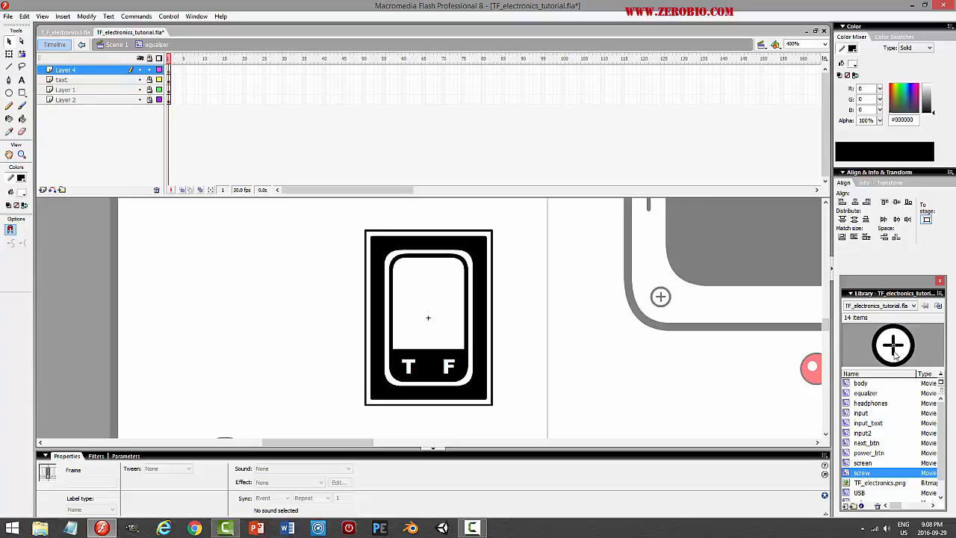
left_click_drag(894, 353, 384, 251)
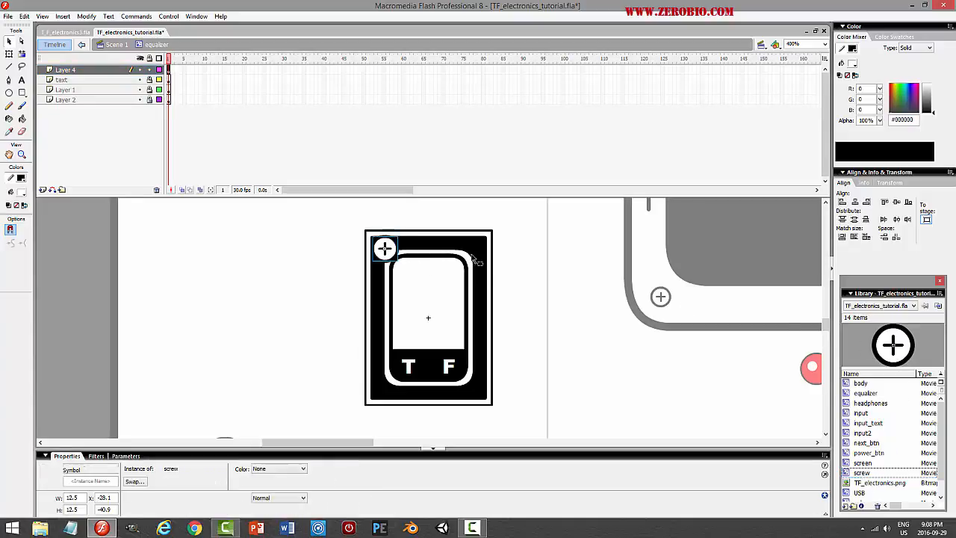
left_click(9, 54)
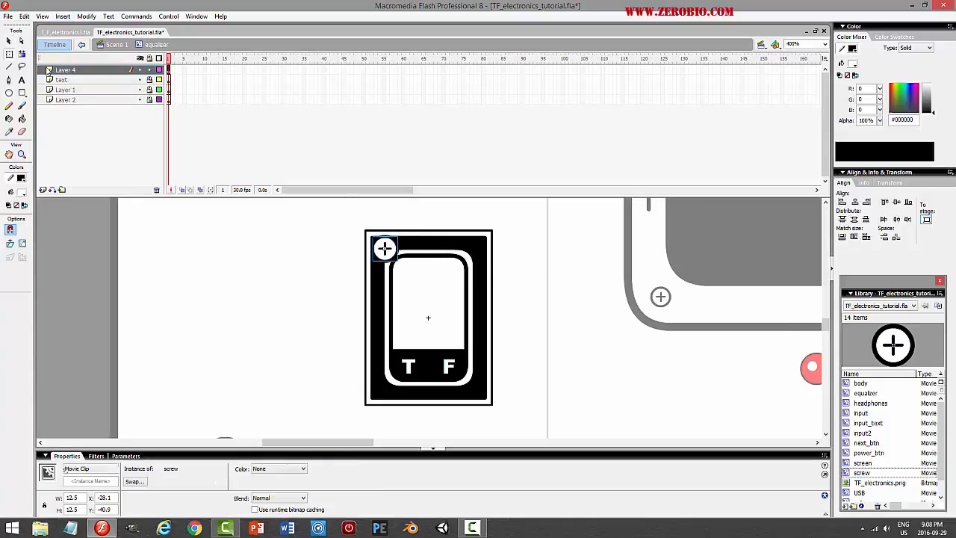
left_click_drag(385, 247, 393, 259)
key("v")
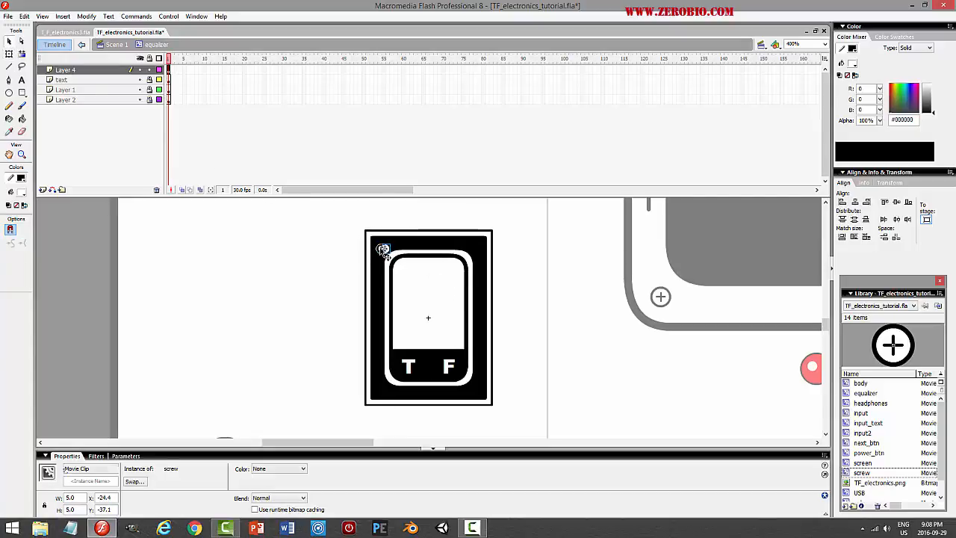
Duplicate the small screw into the panel's upper-right corner, level with the first one
left_click(529, 231)
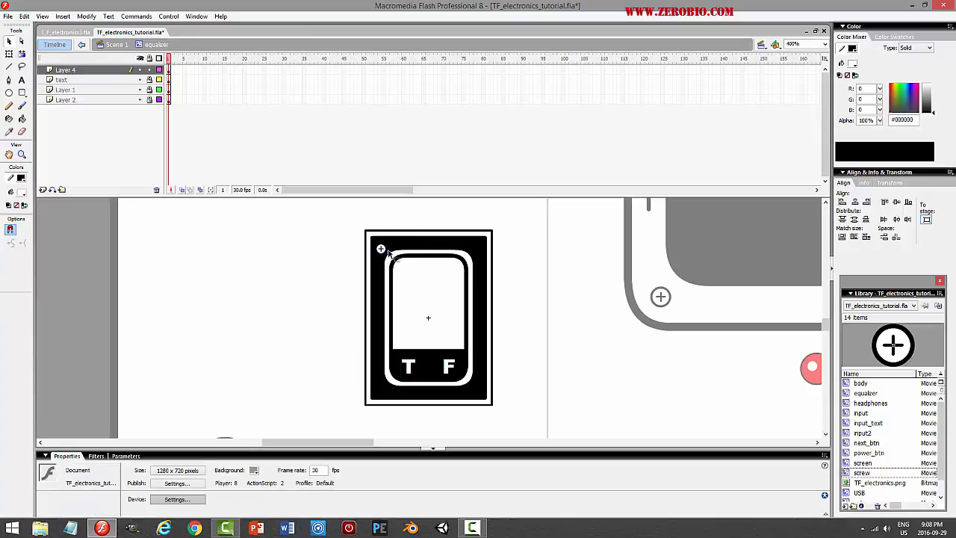
left_click_drag(383, 247, 482, 250)
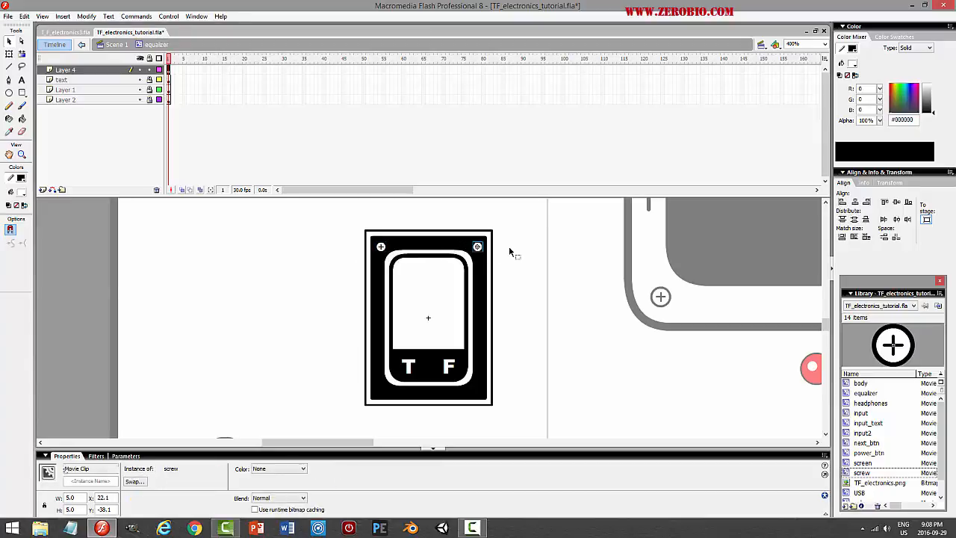
left_click(517, 255)
Try duplicating both upper screws into the panel's lower corners, and discard the copies
left_click(478, 248)
left_click(381, 247, "shift")
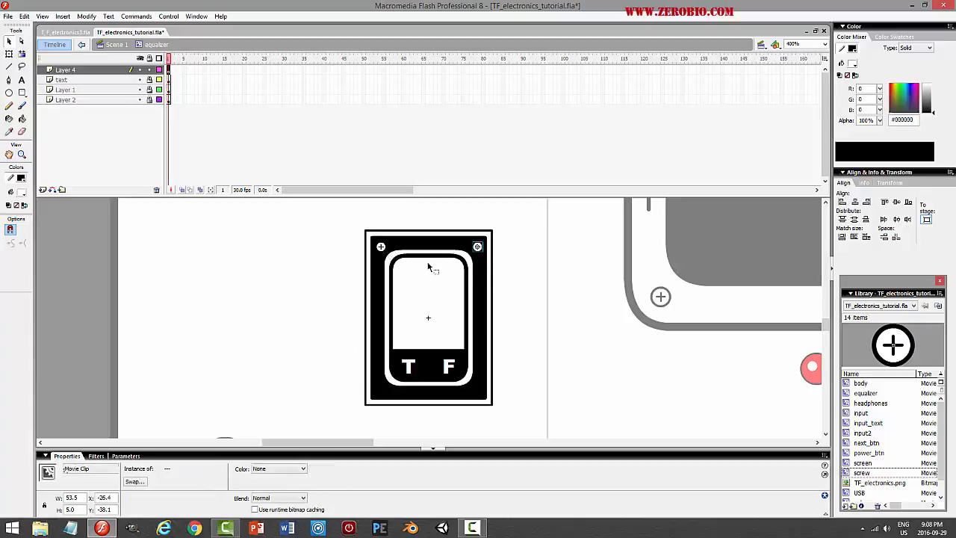
left_click_drag(478, 261, 480, 404)
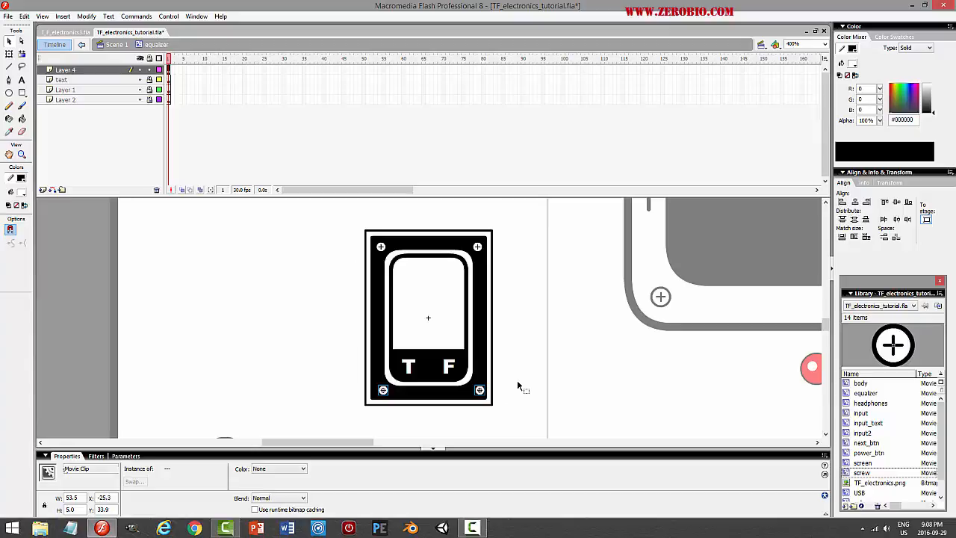
key("ctrl+z")
left_click_drag(476, 287, 480, 375)
key("Delete")
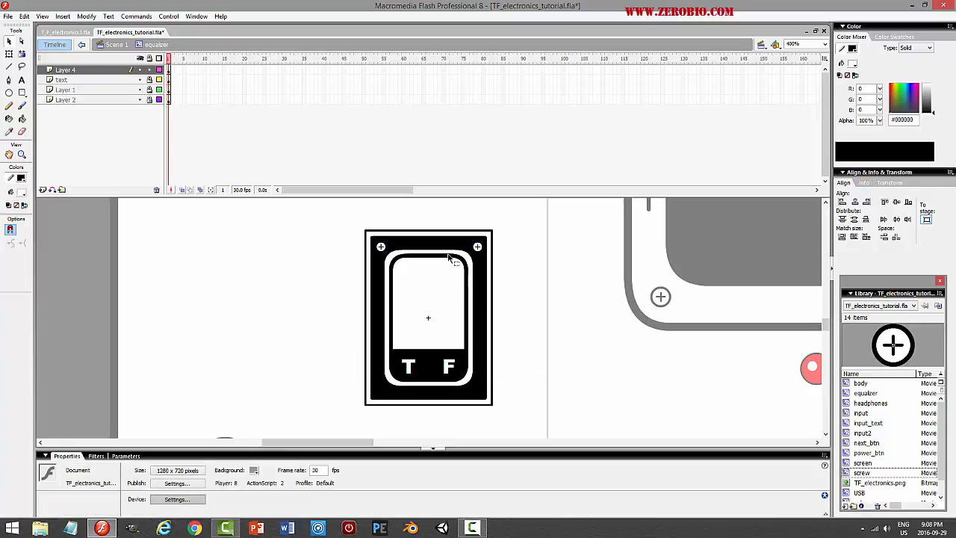
Duplicate the two upper screws in place and move the copies straight down into the panel's lower corners
left_click(107, 70)
left_click(25, 16)
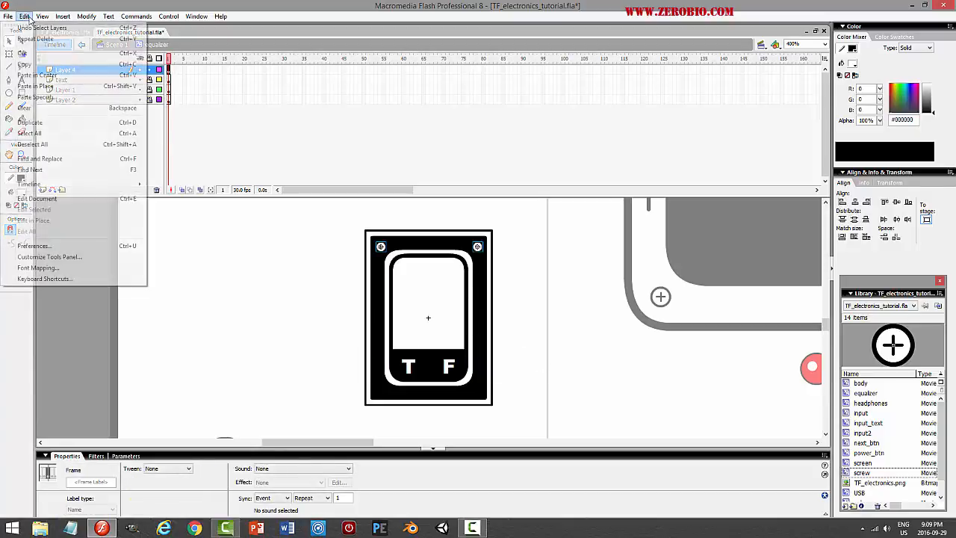
left_click(24, 64)
left_click(25, 15)
left_click(35, 85)
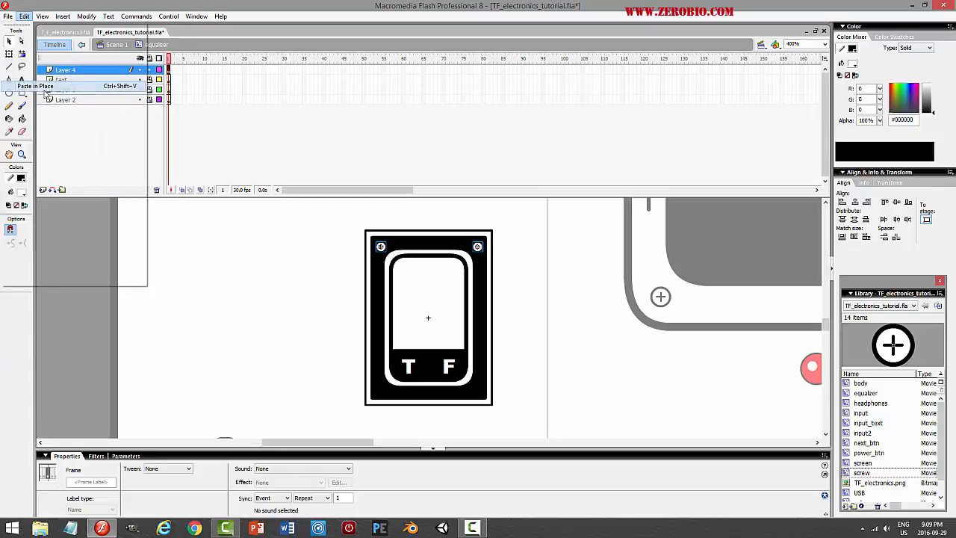
key("shift+Down")
key("shift+Down")
key("shift+Down")
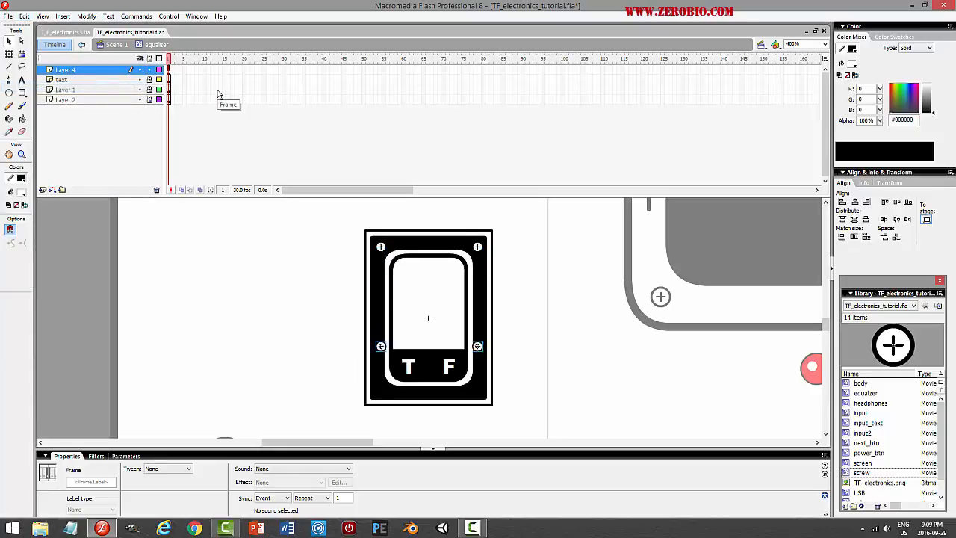
key("Down")
key("Down")
Preview the movie, close the preview, then lock the layer holding the screws and save the file
key("ctrl+Return")
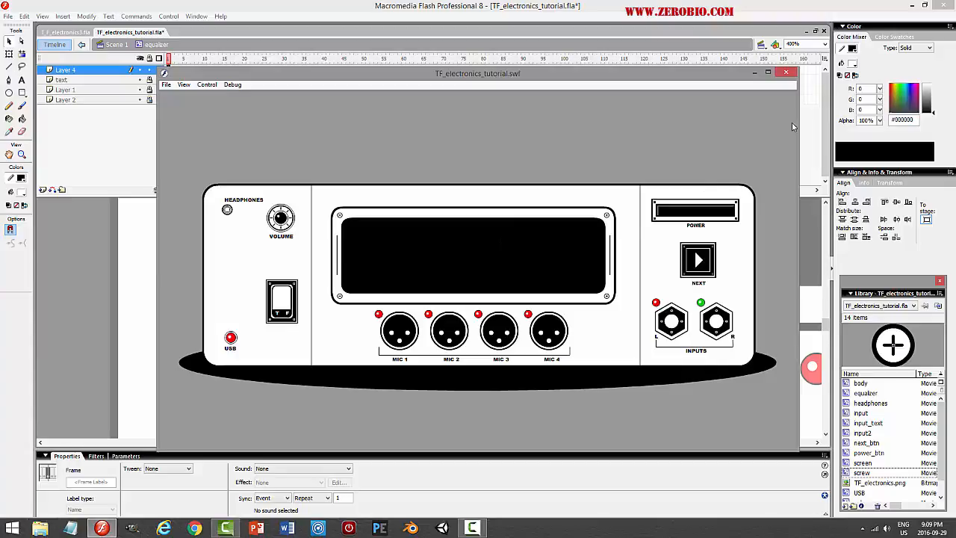
left_click(786, 72)
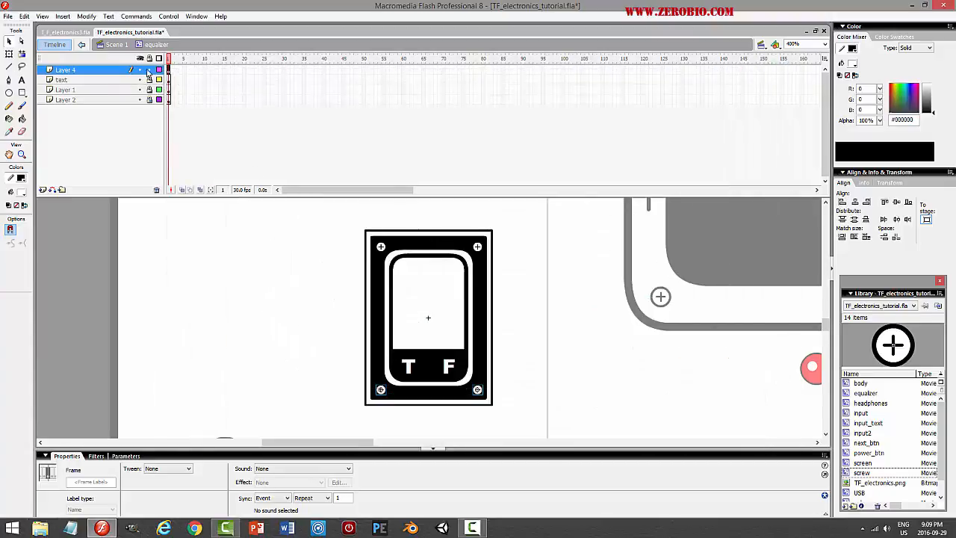
left_click(149, 69)
key("ctrl+s")
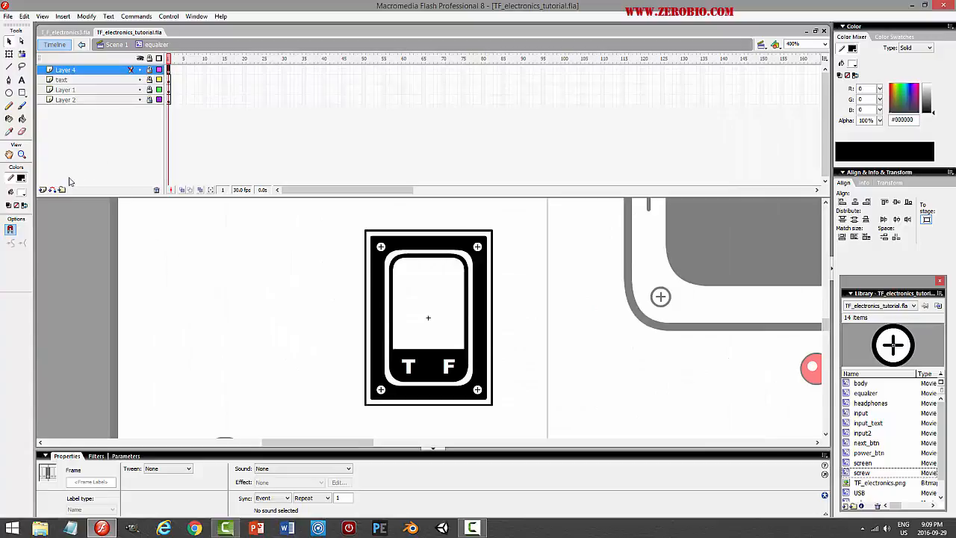
Add a layer at the top of the equalizer timeline and name it ACTIONS
left_click(43, 189)
type("AC")
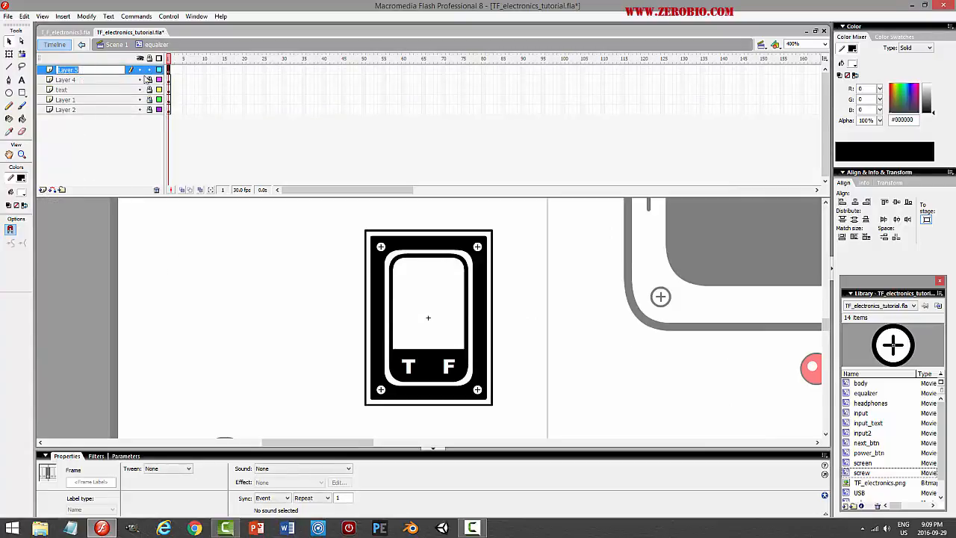
type("TIONS")
key("Return")
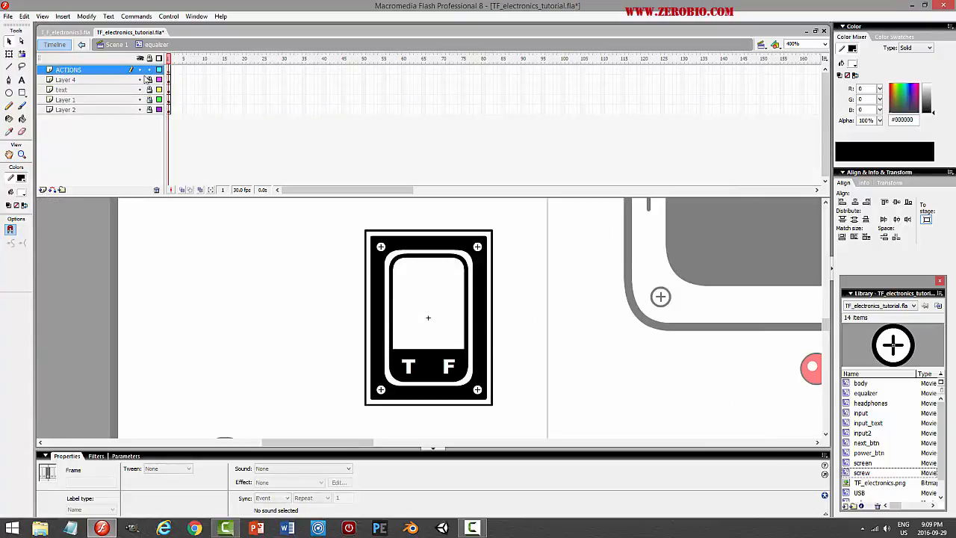
Rename the layer holding the corner screws as screws
left_click(100, 82)
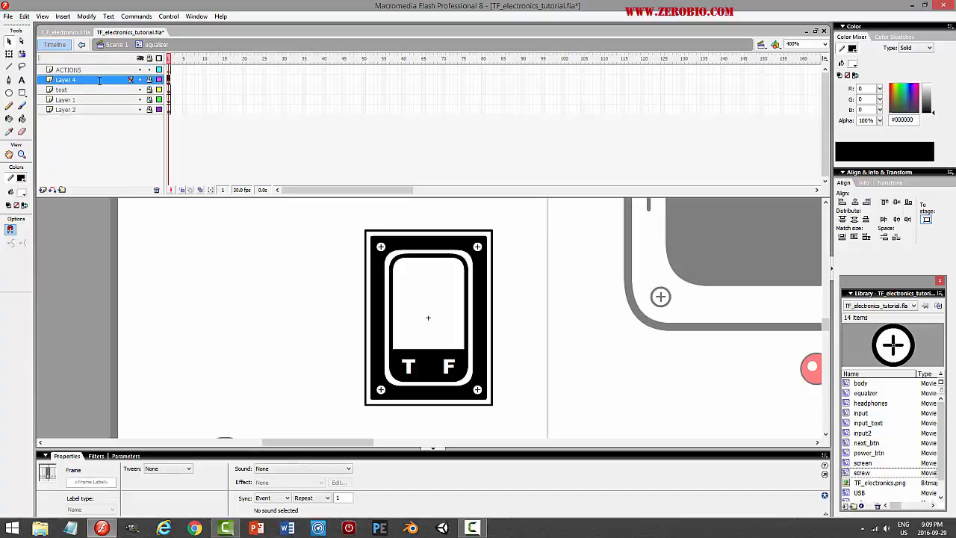
double_click(101, 80)
type("screws")
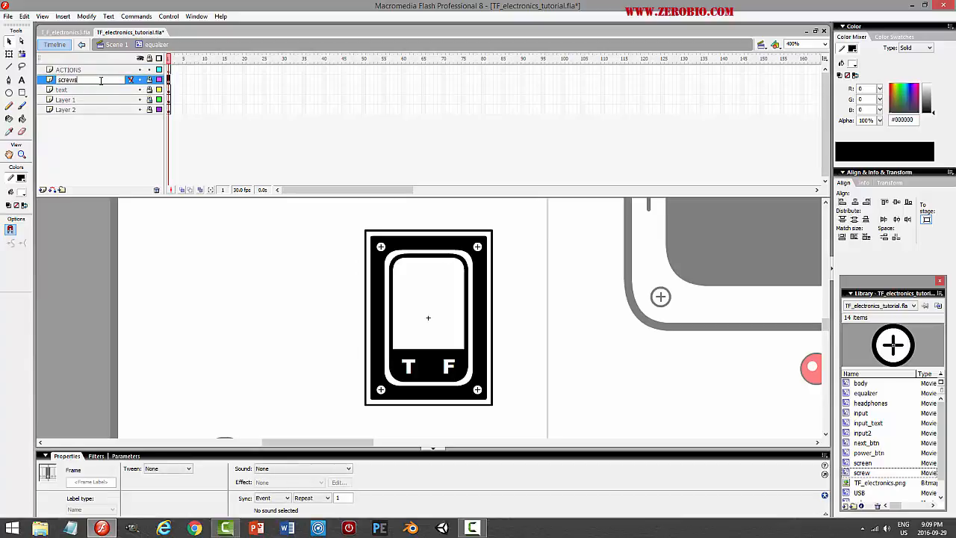
key("Return")
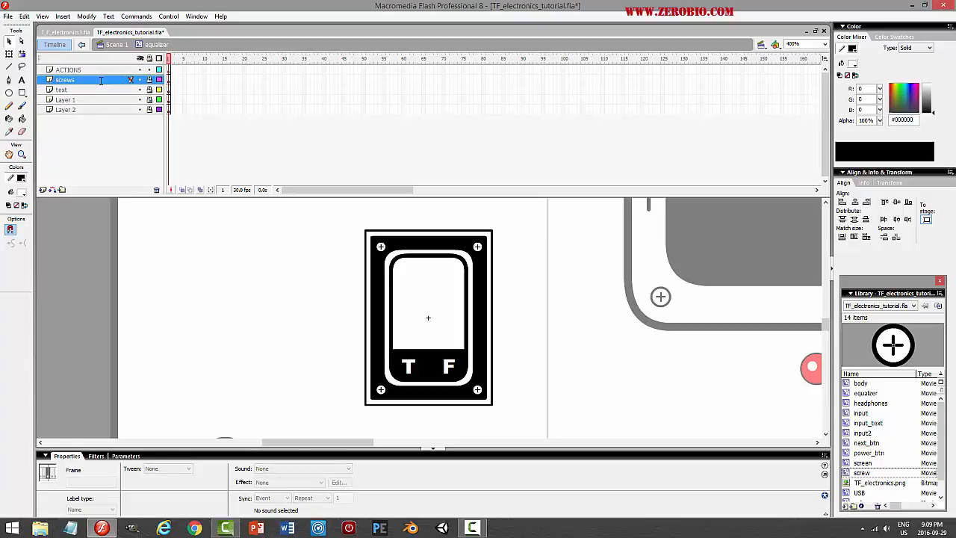
Add a layer named LABELS between ACTIONS and screws, and save the file
left_click(43, 190)
double_click(82, 81)
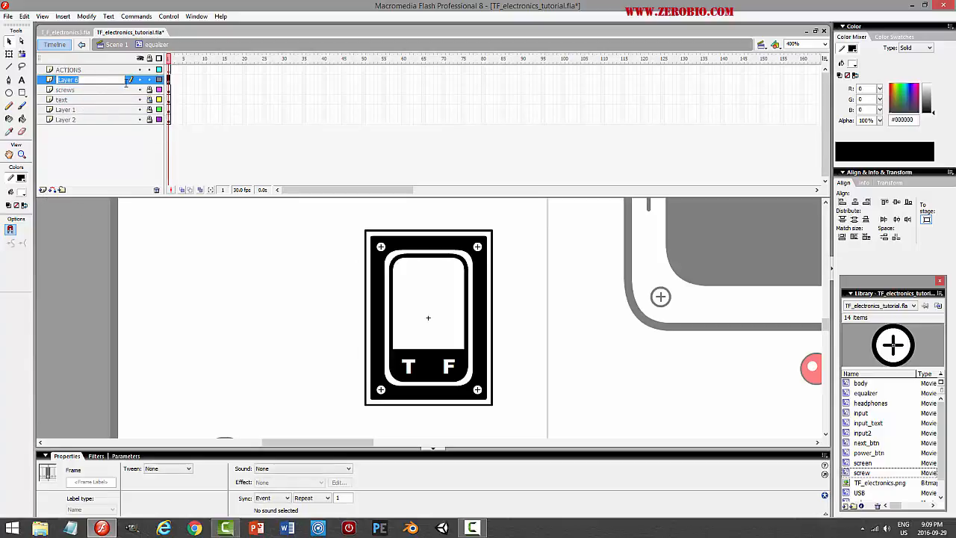
type("LABELS")
key("Return")
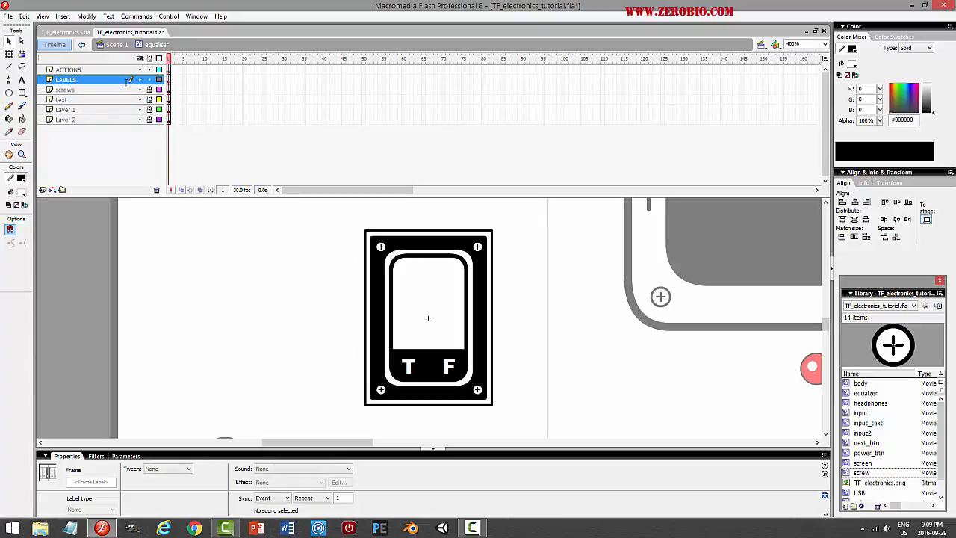
key("ctrl+s")
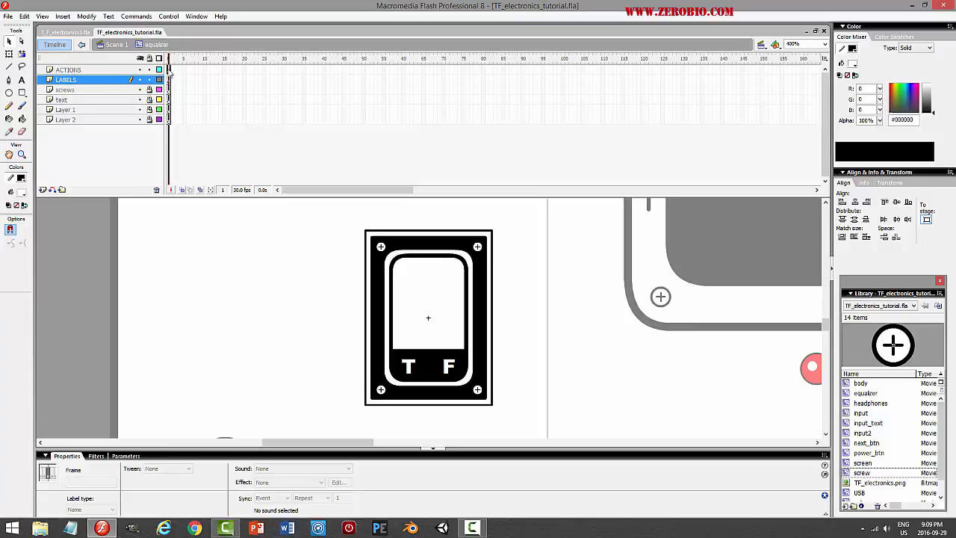
Add a stop(); script to frame 1 of the ACTIONS layer
left_click(169, 69)
key("F9")
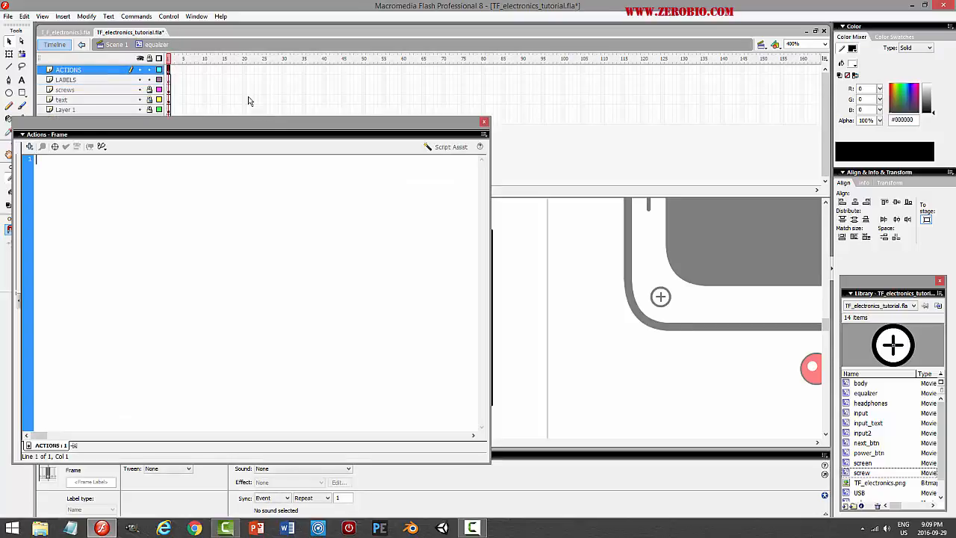
type("stop();")
key("F9")
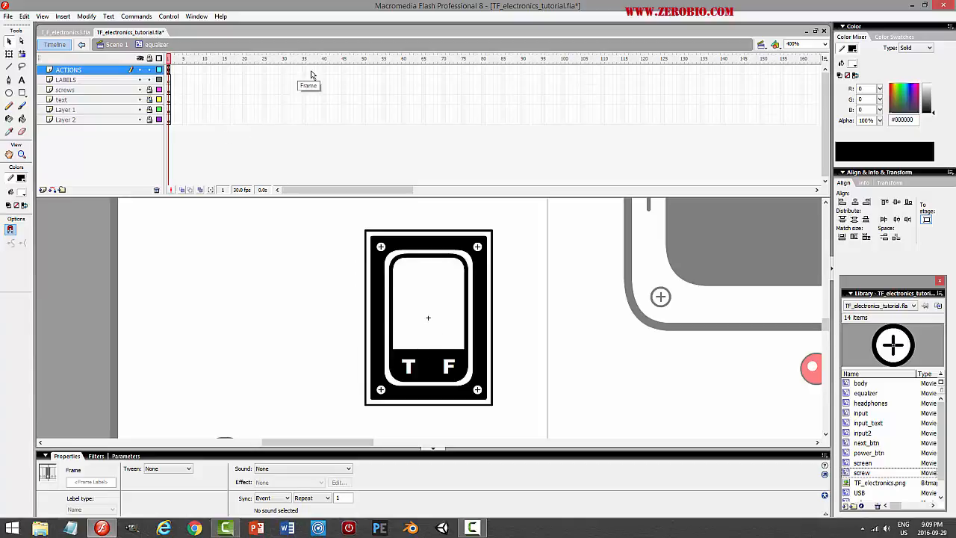
Extend all six layers to frame 40 with keyframes, and lock the ACTIONS and LABELS layers
left_click_drag(323, 69, 321, 167)
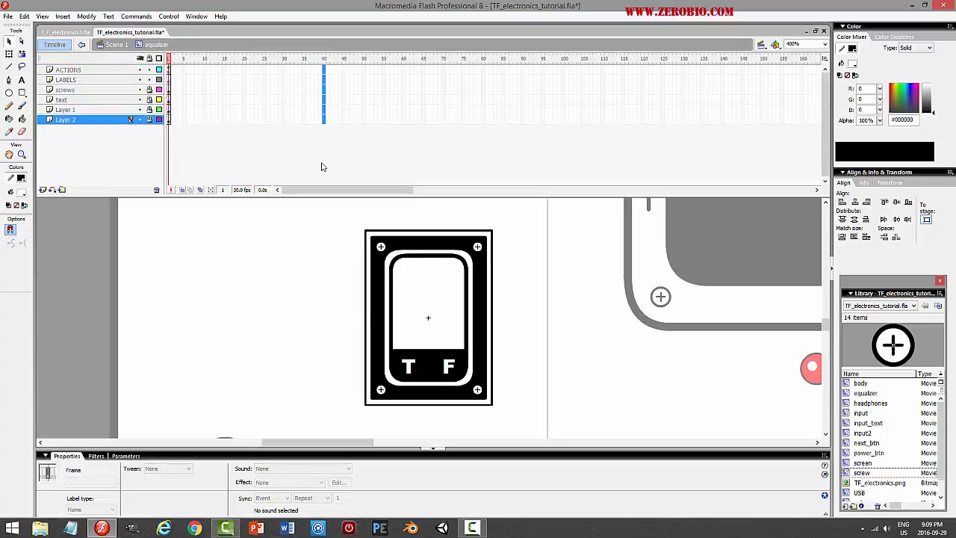
key("F5")
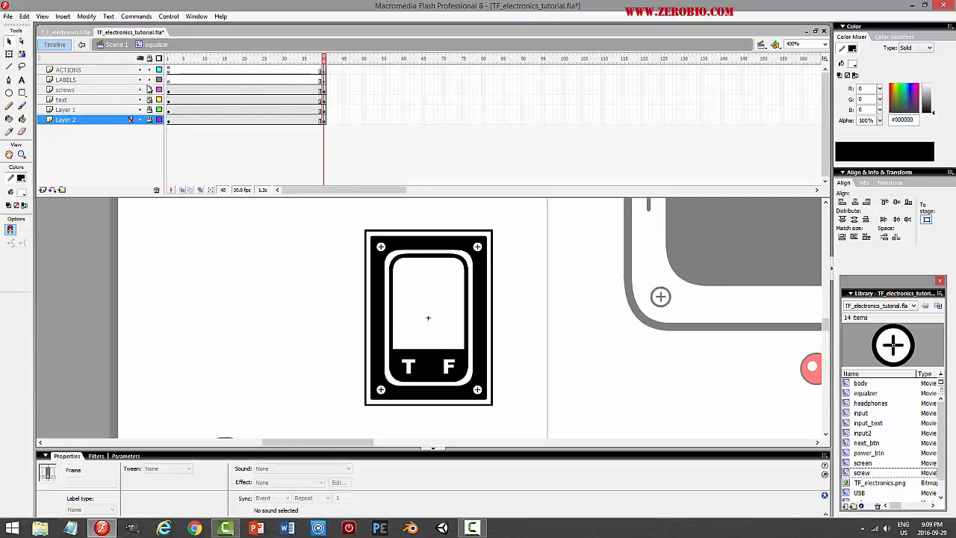
left_click(98, 89)
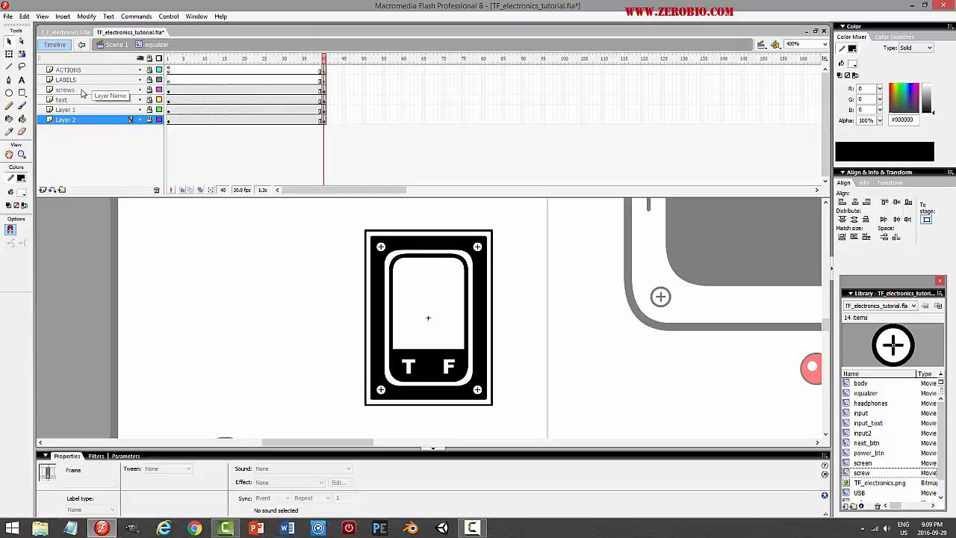
Add a layer above screws and draw a black bar without outline above the T, about 9.3 by 26.0
left_click(42, 190)
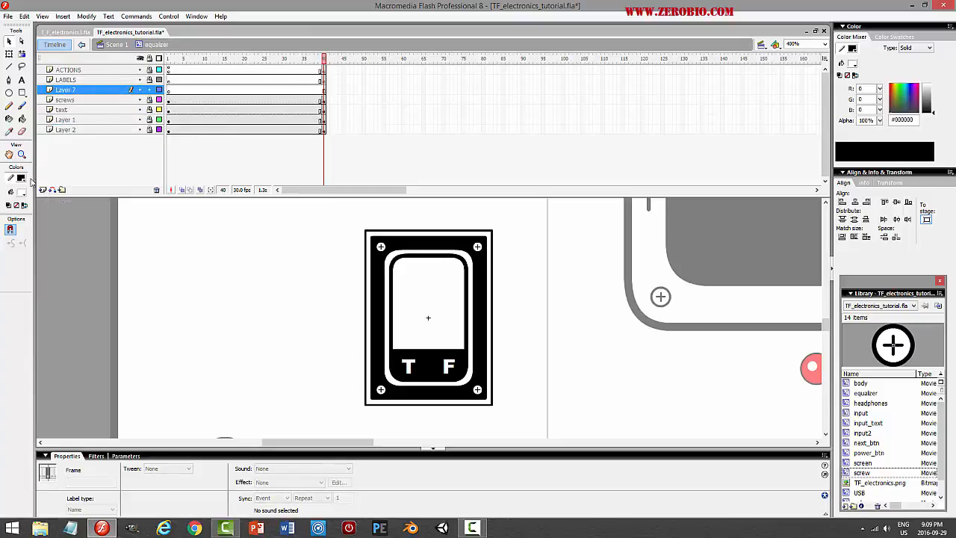
left_click(24, 195)
left_click(17, 219)
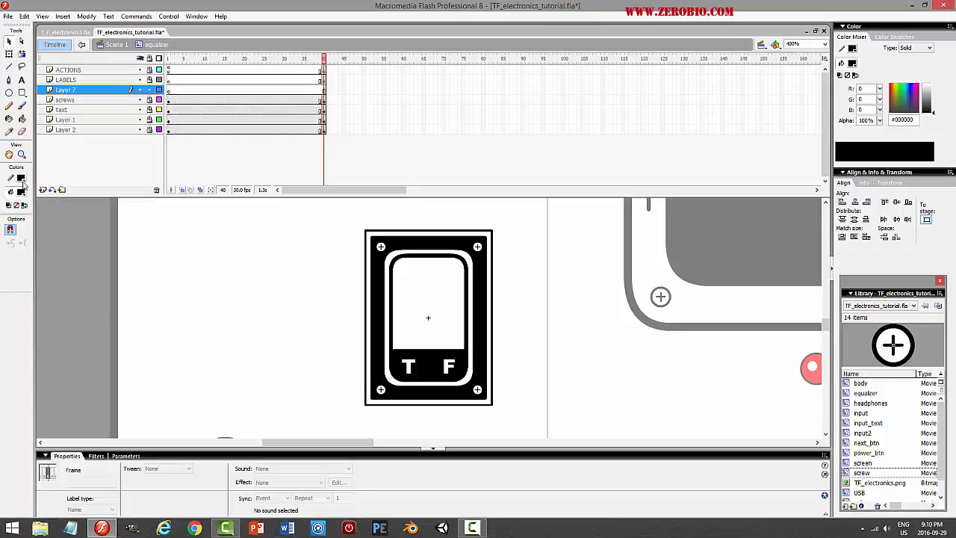
left_click(24, 178)
left_click(137, 192)
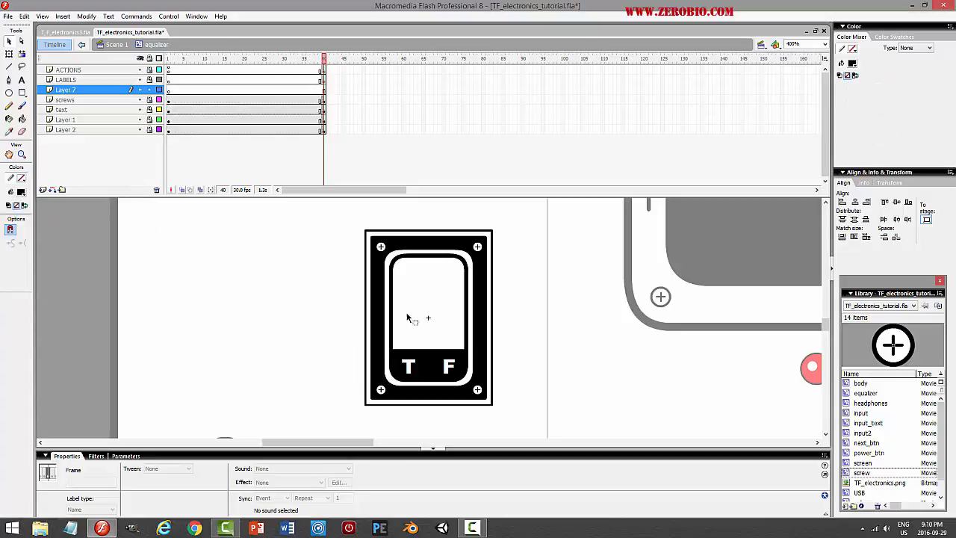
left_click(22, 93)
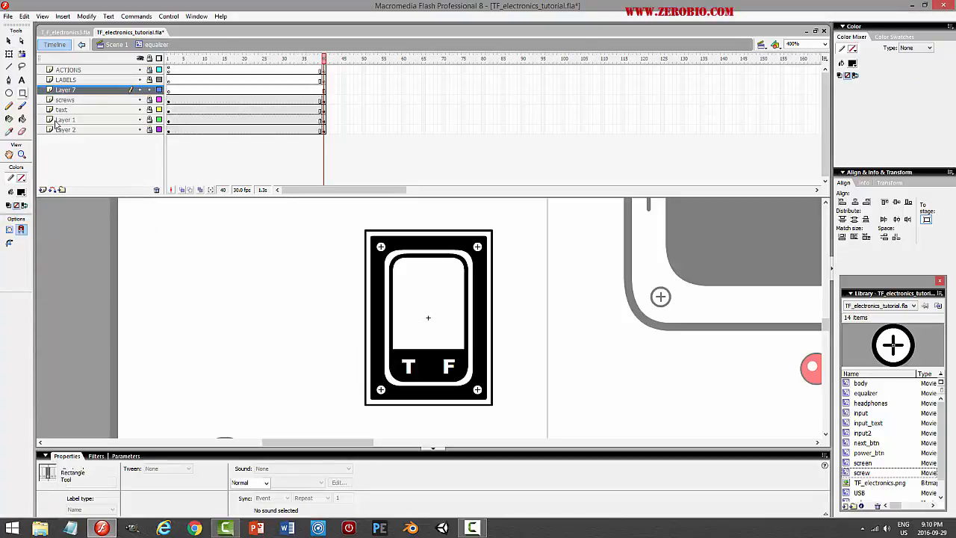
left_click_drag(400, 295, 419, 347)
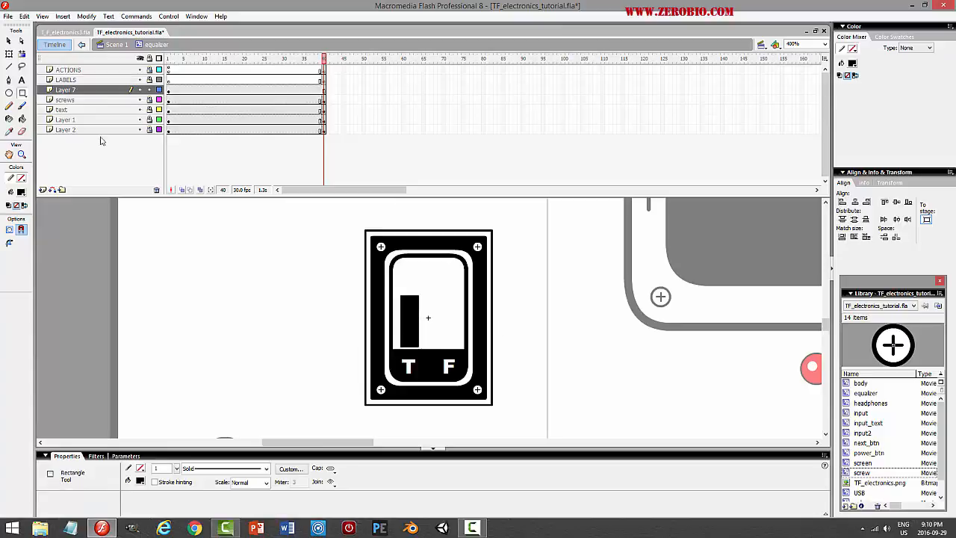
Nudge the black bar onto the base of the white display, centred above the T at X -14.9, Y -9.8
left_click(9, 41)
left_click(428, 309)
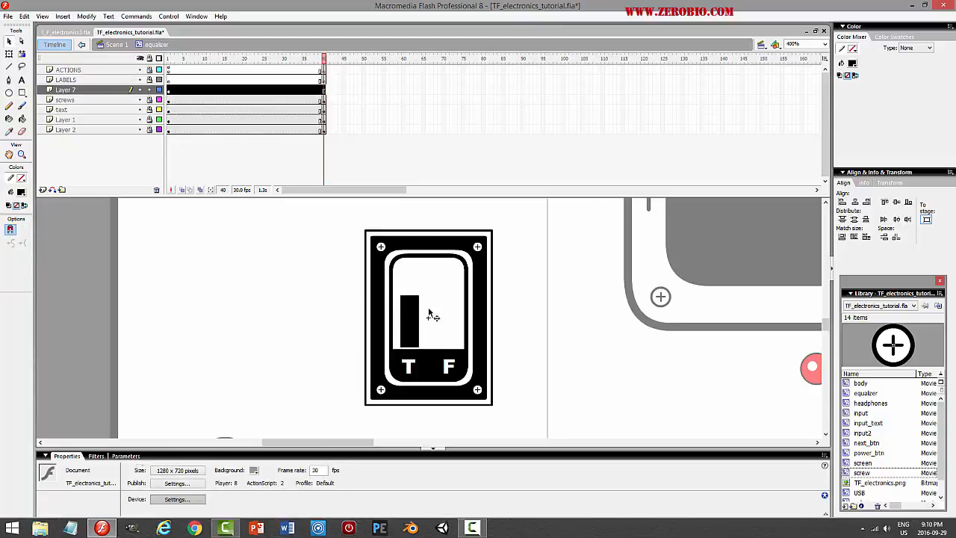
left_click(429, 315)
key("Left")
key("Left")
key("Left")
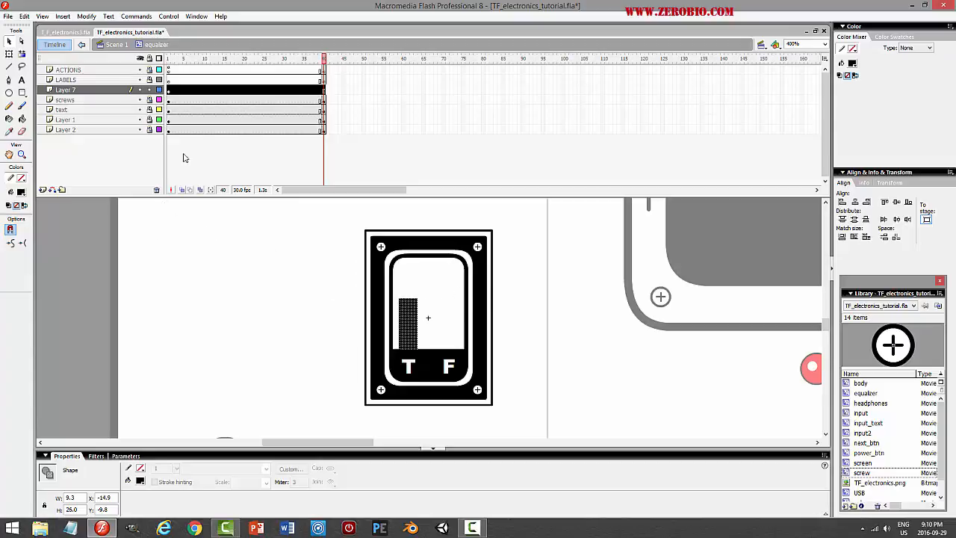
Insert a keyframe at frame 15 of the bar's layer and create a motion tween from frame 1 to it
left_click(169, 91)
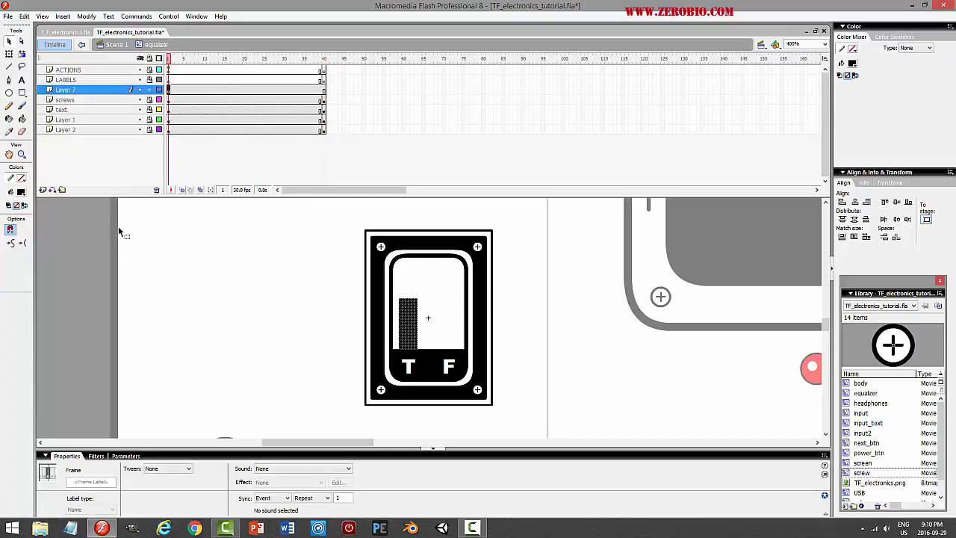
left_click(224, 91)
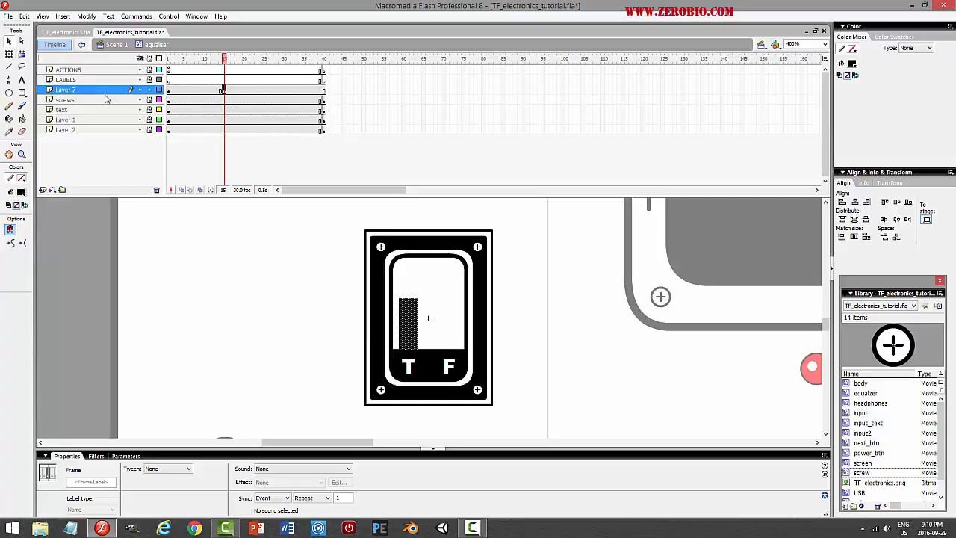
left_click(188, 93)
right_click(188, 96)
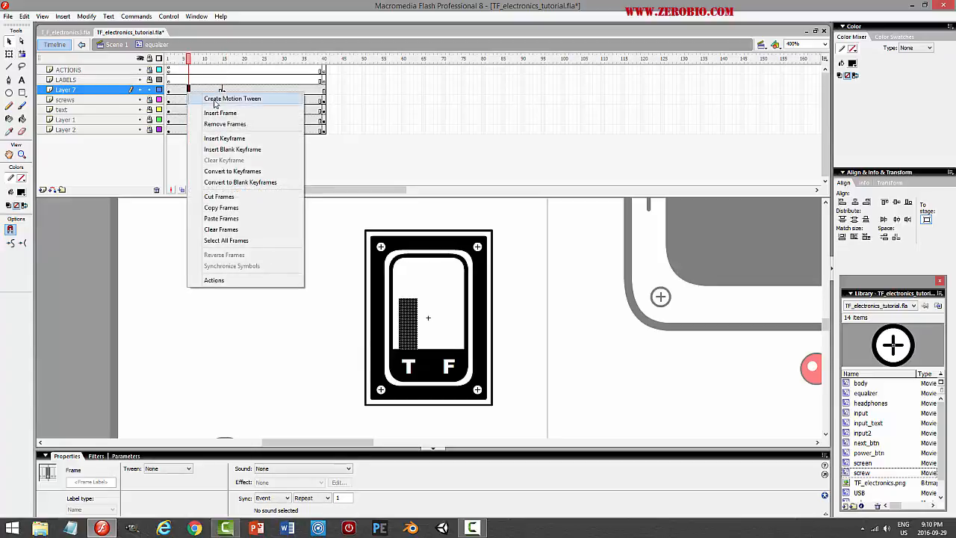
left_click(224, 98)
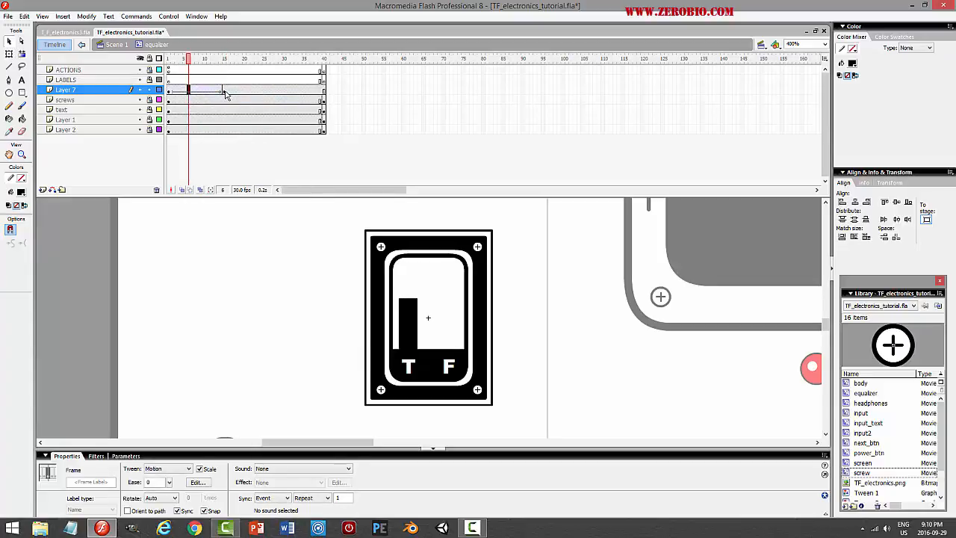
At frame 15, move the bar's transformation point from its centre to the middle of its bottom edge
left_click(224, 91)
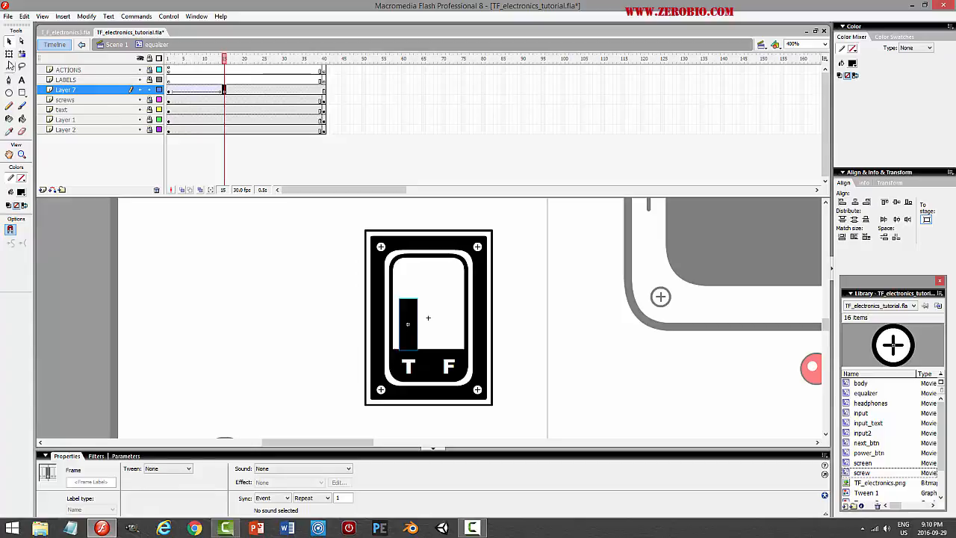
left_click(9, 55)
left_click(408, 323)
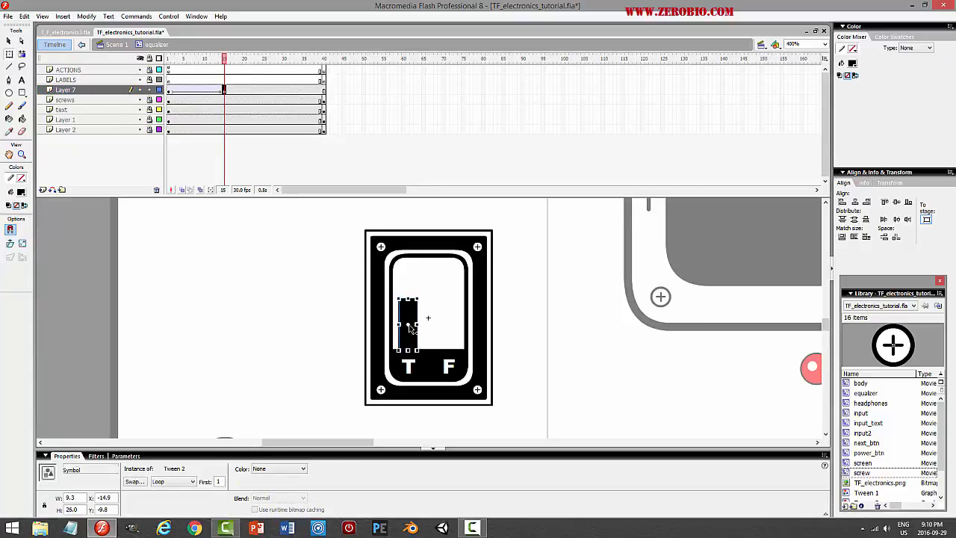
left_click_drag(408, 324, 407, 349)
At frame 1, move the bar's transformation point to its bottom edge and squash the bar to a height of about 2.8
left_click(169, 90)
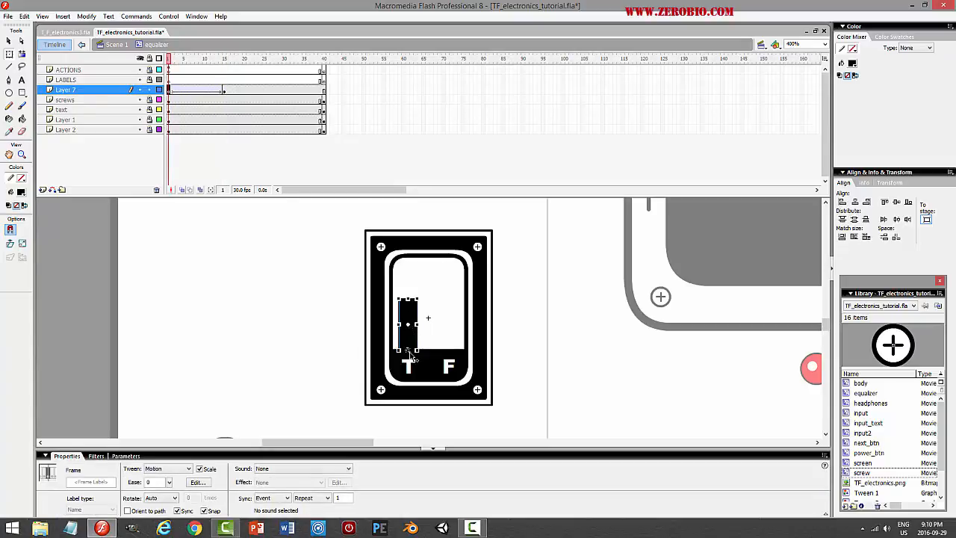
left_click(409, 347)
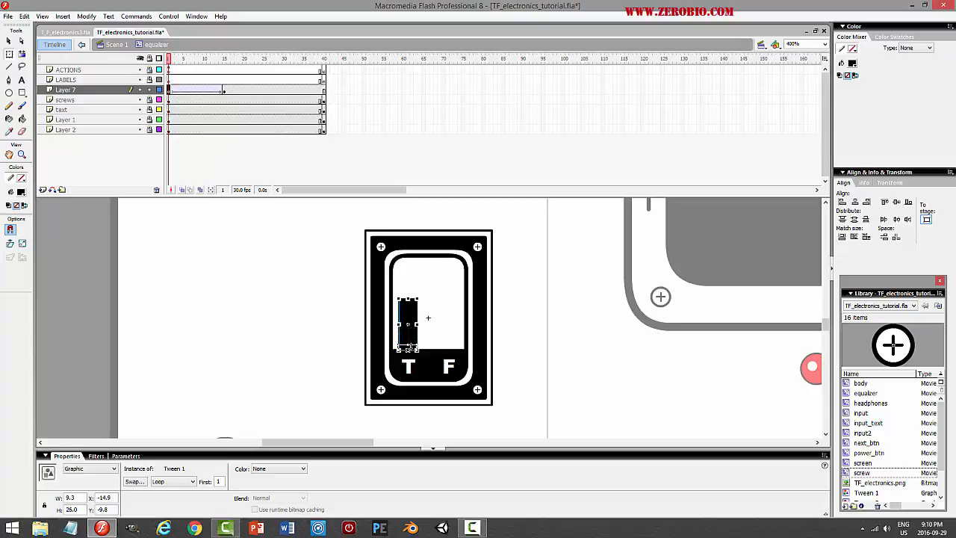
key("ctrl+z")
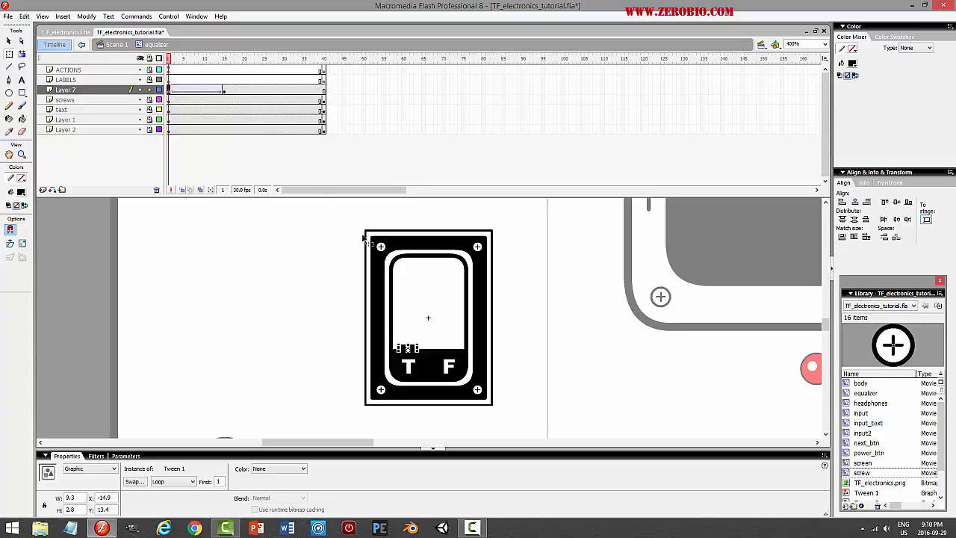
Play the bar's tween from frame 1 to check its growth, and rewind to the start
left_click(174, 63)
key("Return")
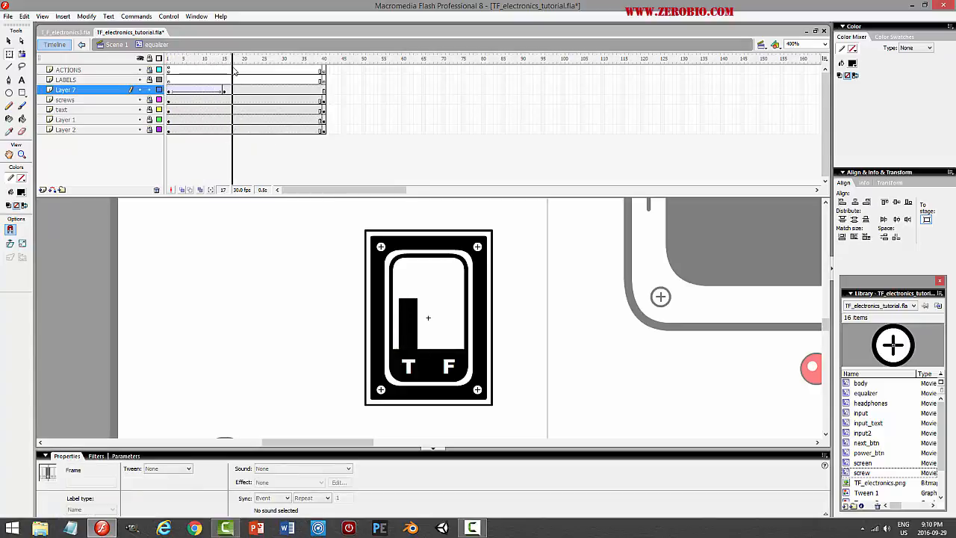
key("ctrl+alt+r")
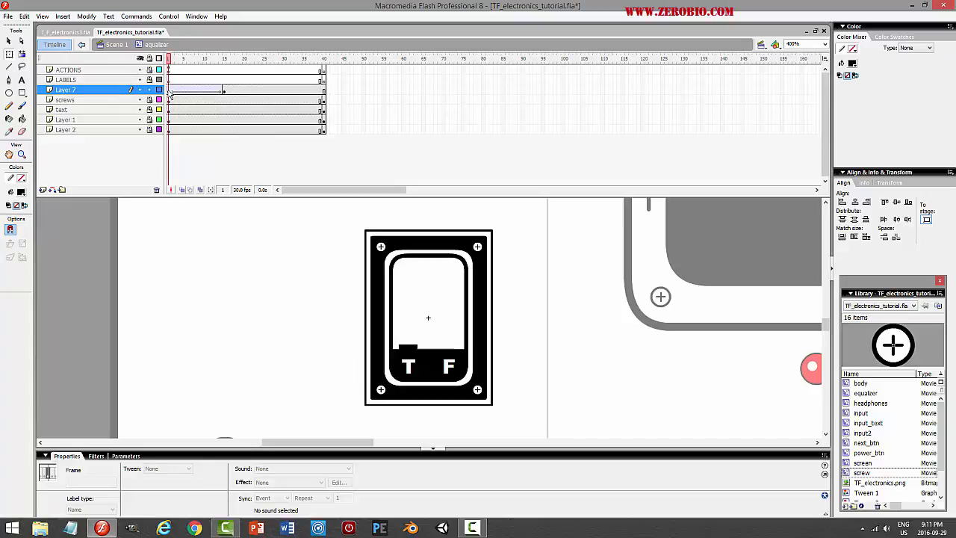
left_click(171, 91)
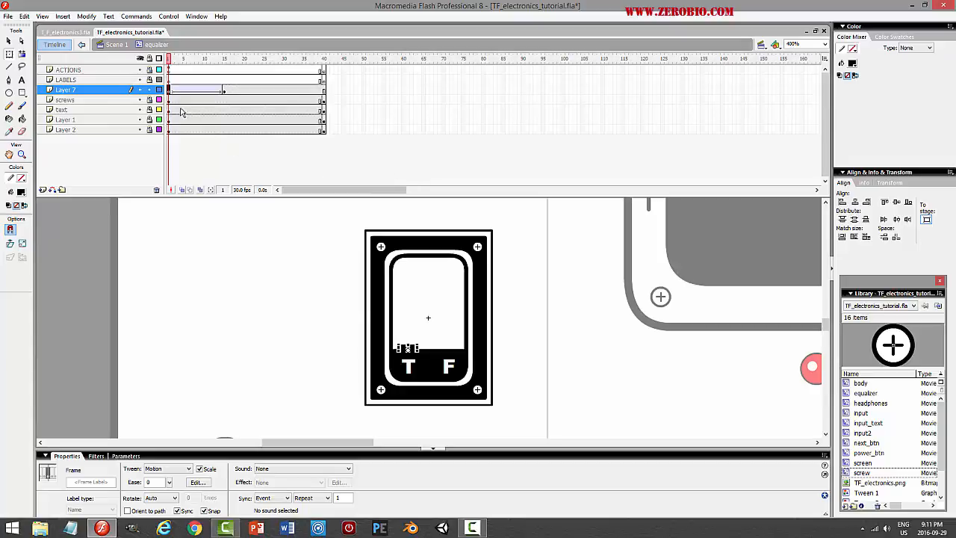
left_click(149, 89)
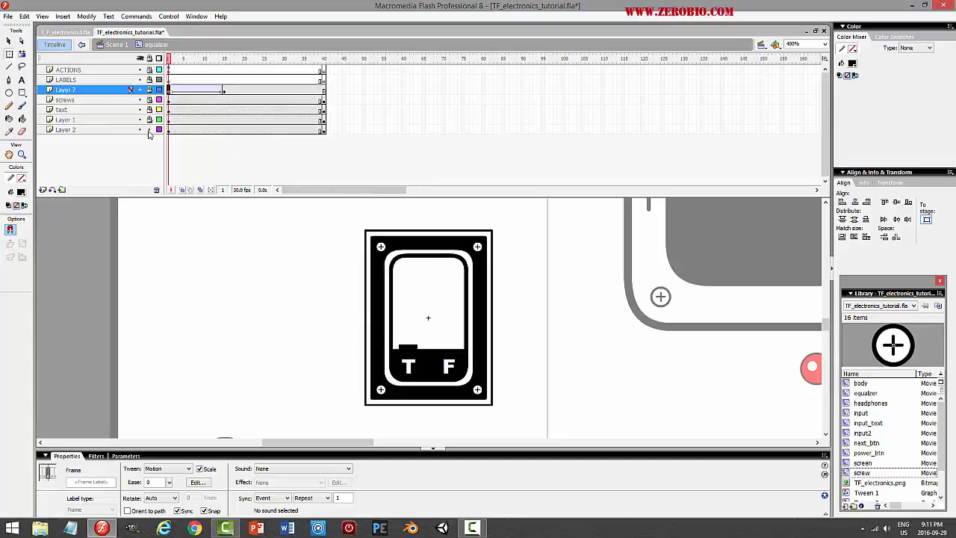
left_click(148, 132)
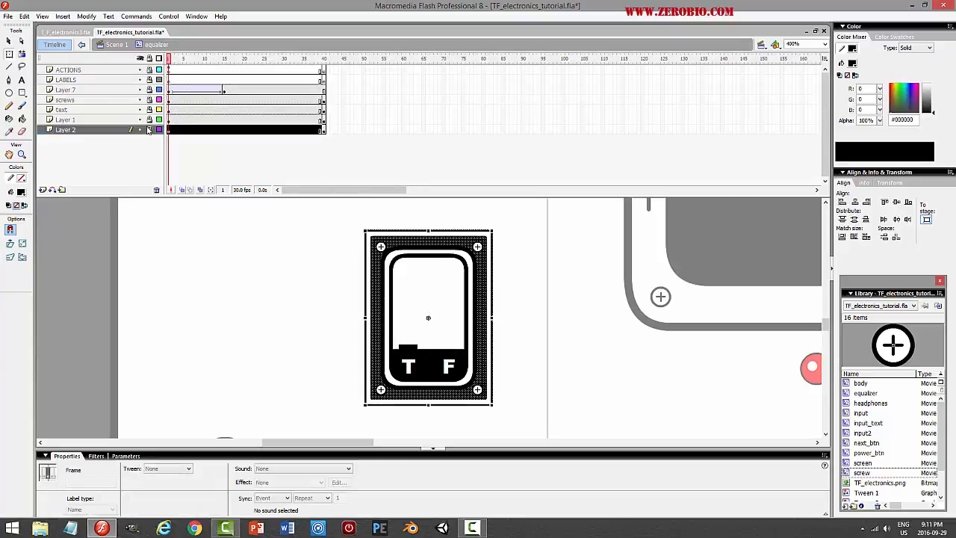
left_click(149, 130)
left_click(441, 308)
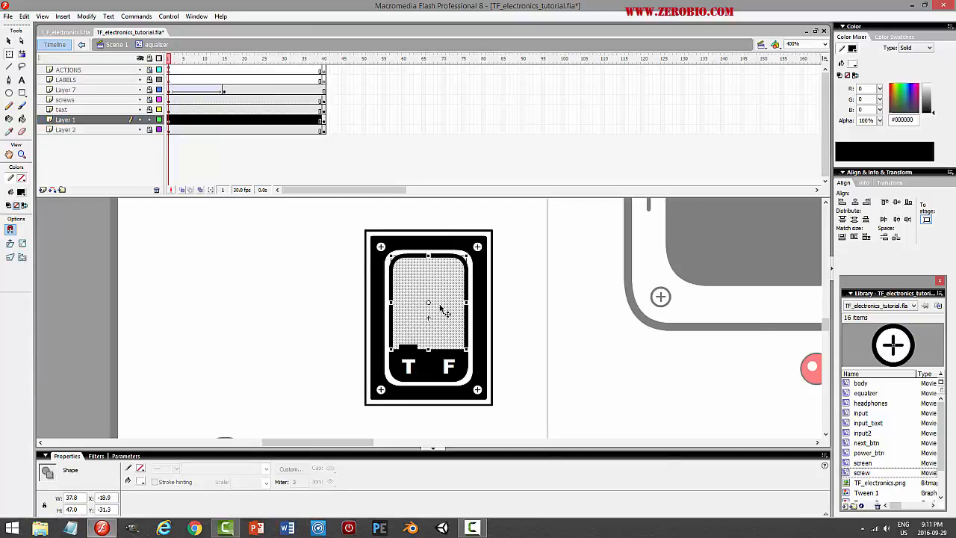
left_click(149, 120)
left_click(149, 129)
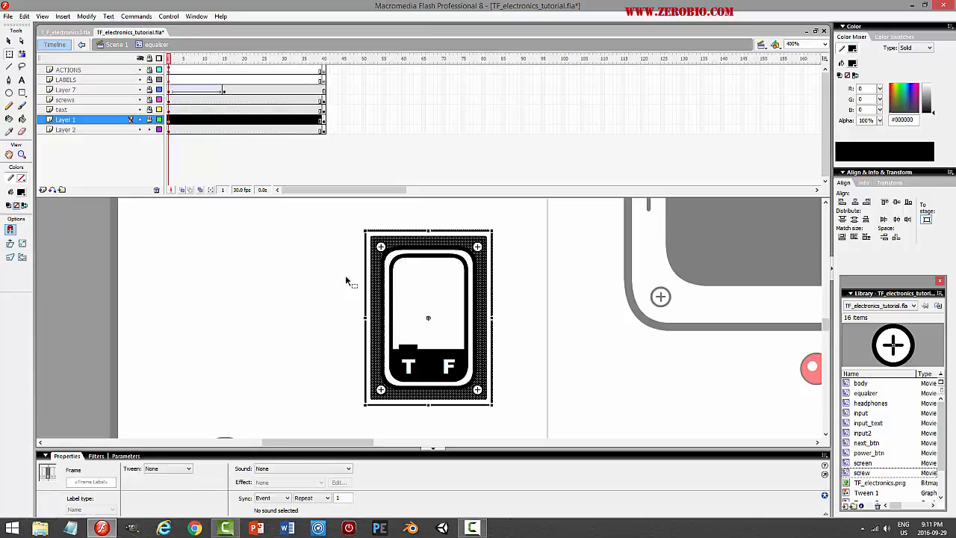
left_click(427, 364)
left_click(171, 128)
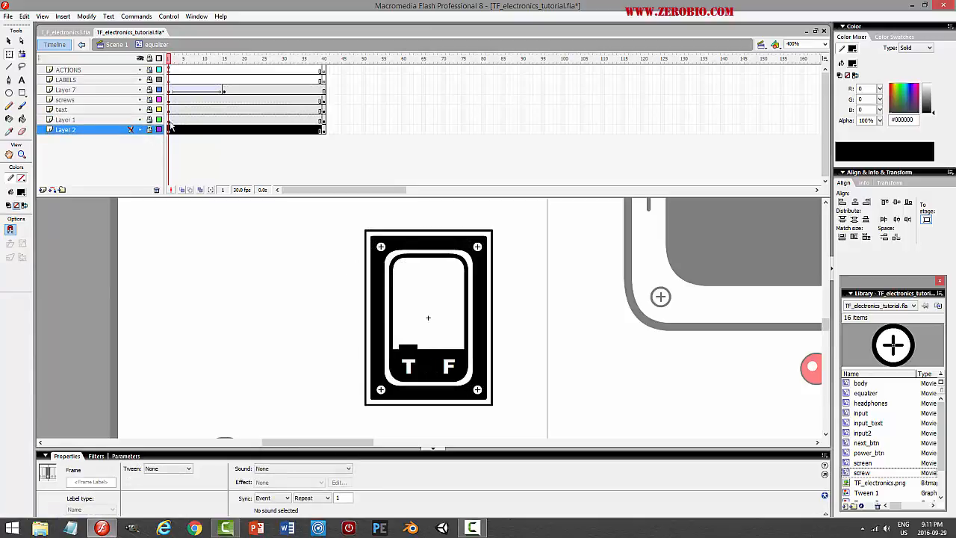
Unlock Layer 7 and, at frame 1, lower the squashed bar into the black area above the T
left_click(156, 89)
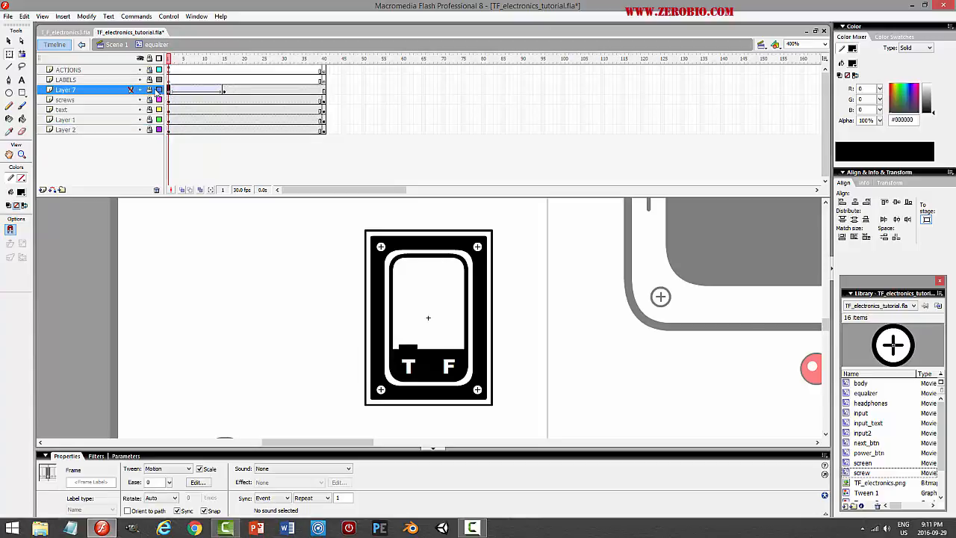
left_click(149, 90)
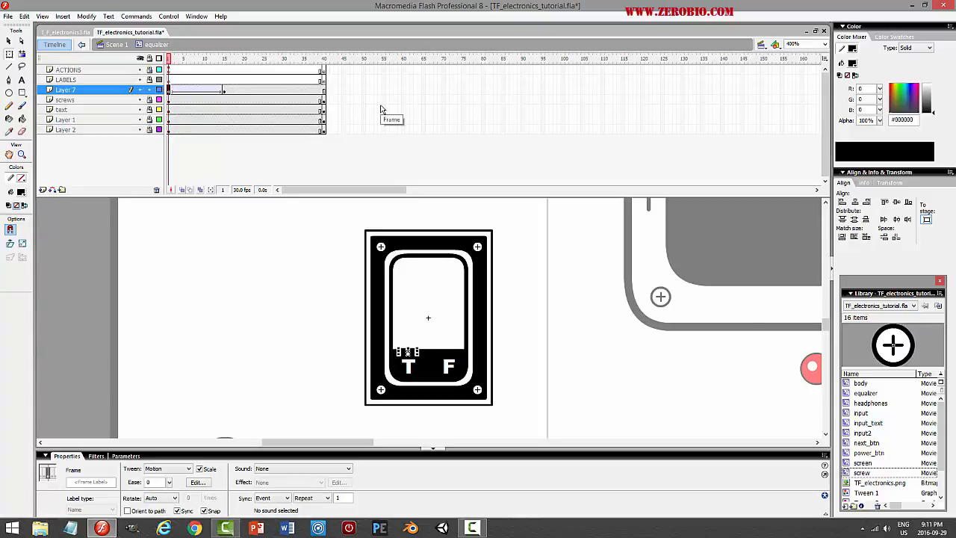
left_click(525, 254)
At frame 15 of Layer 7, stretch the bar upward to about three quarters of the white display's height
left_click_drag(170, 58, 226, 69)
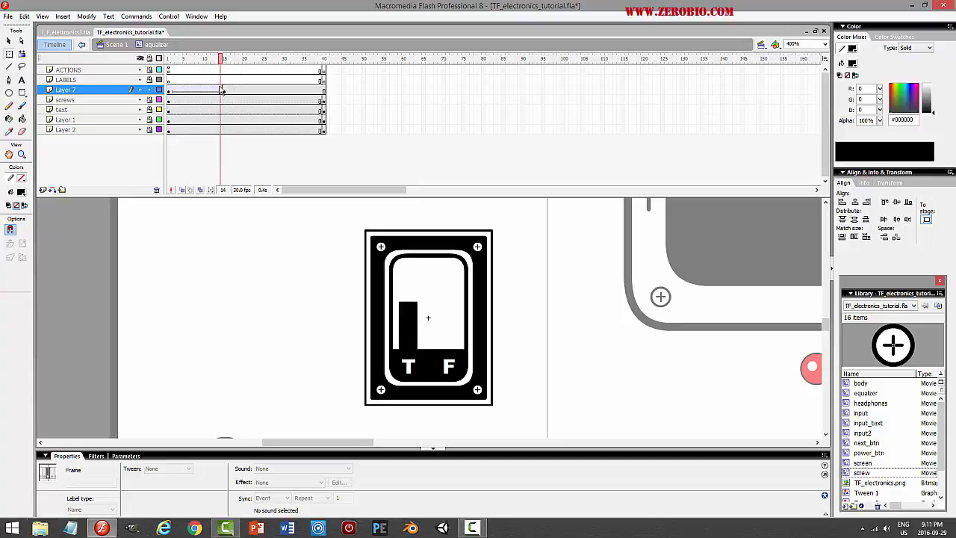
left_click(224, 91)
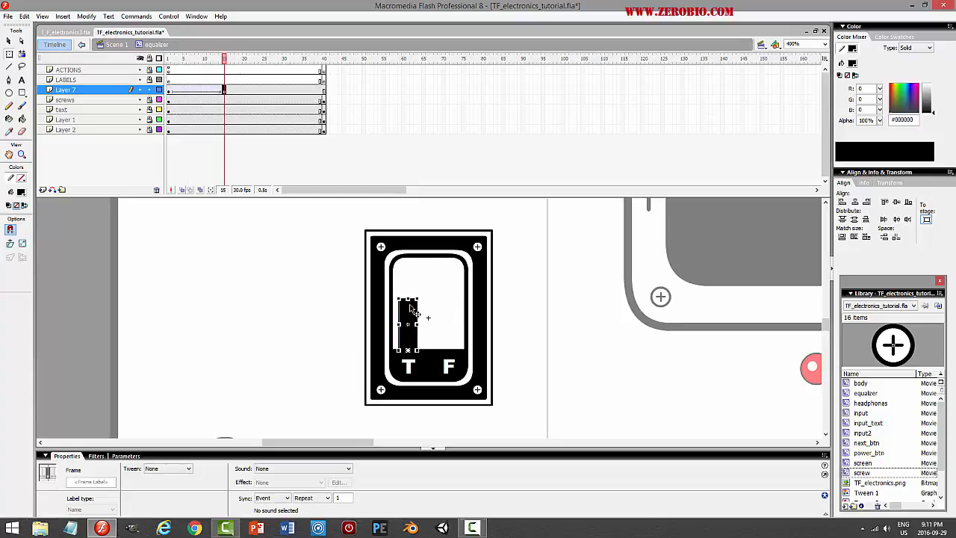
left_click_drag(408, 298, 409, 286)
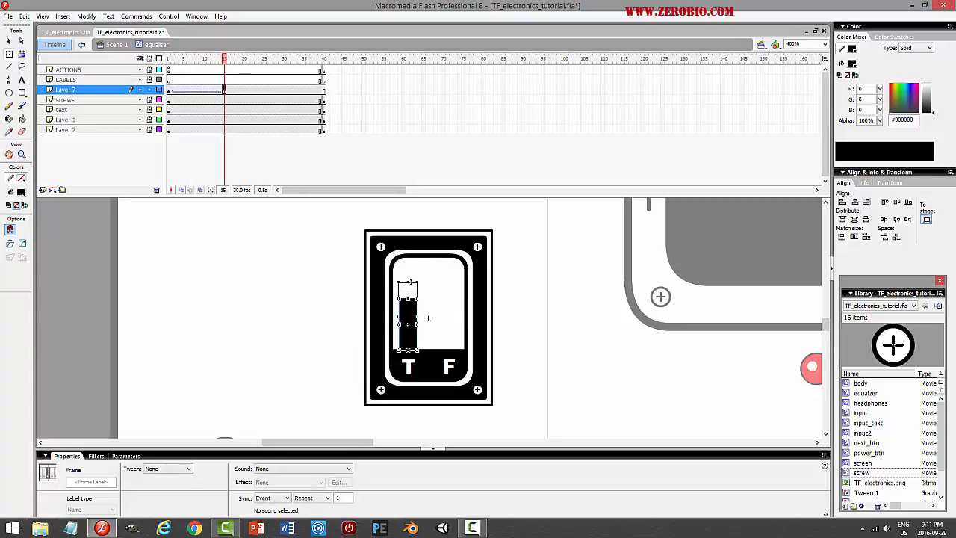
left_click(515, 288)
left_click_drag(224, 59, 241, 71)
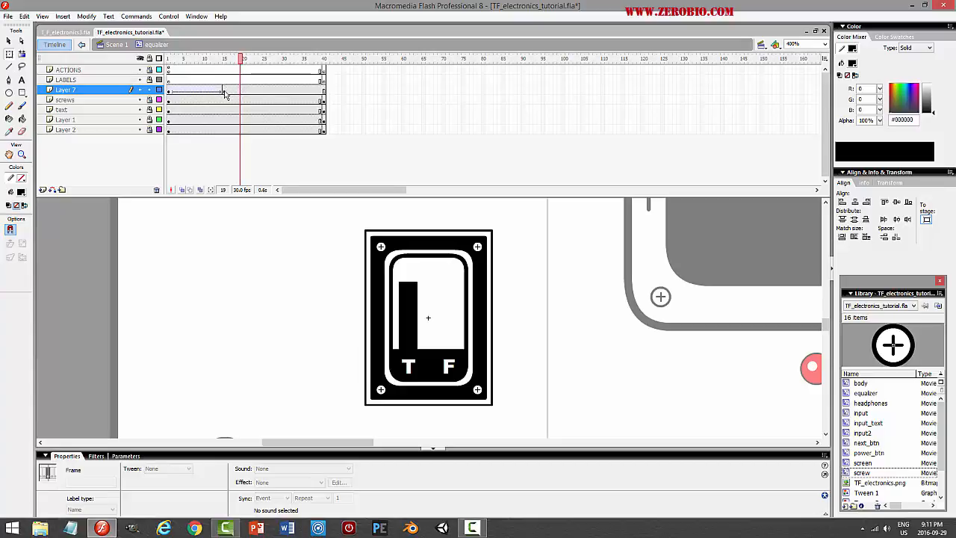
Copy Layer 7's frame 1 keyframe with the squashed bar to frame 30 and remove the tween following it
left_click(168, 90)
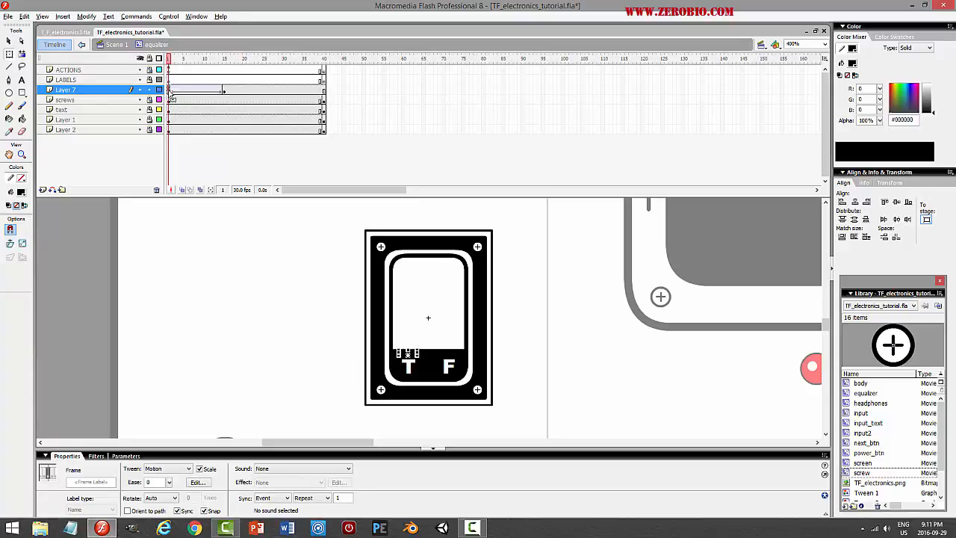
left_click(284, 90)
key("F6")
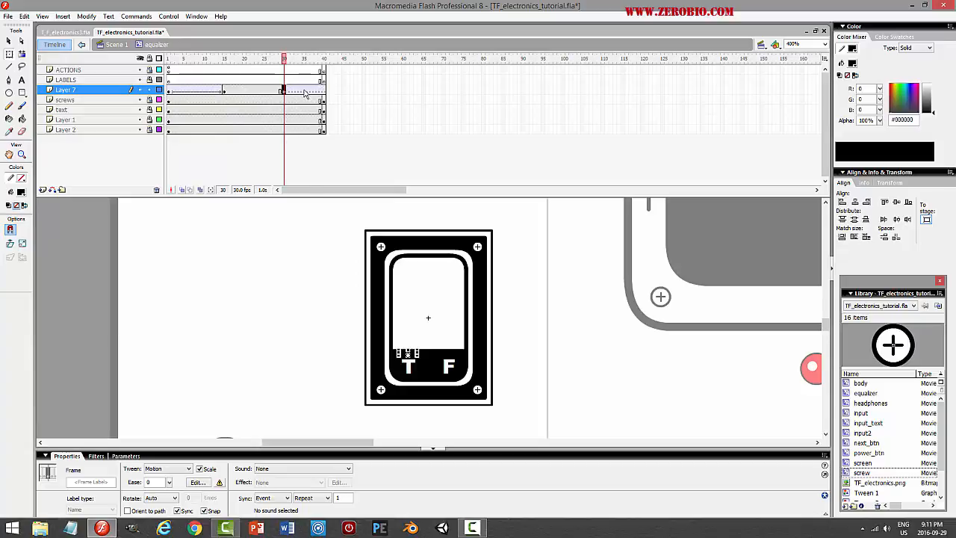
right_click(304, 91)
left_click(329, 97)
Create a motion tween between frames 15 and 30 of Layer 7 and check the bar's descent
left_click(254, 91)
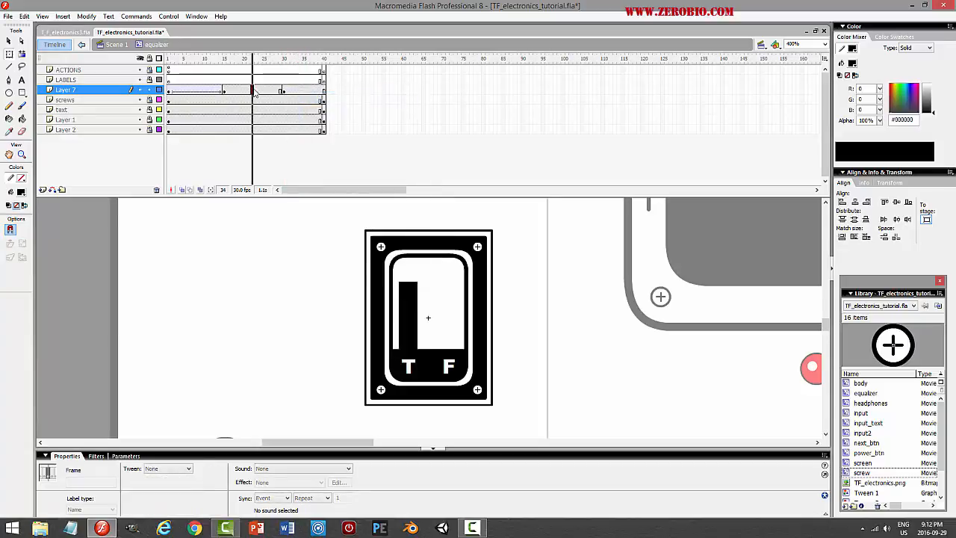
right_click(254, 90)
left_click(282, 95)
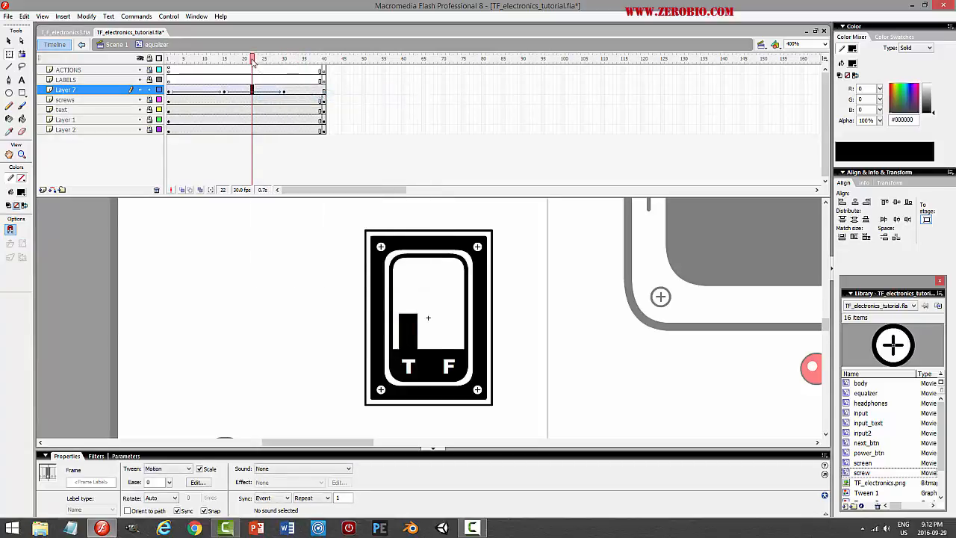
left_click_drag(253, 61, 281, 73)
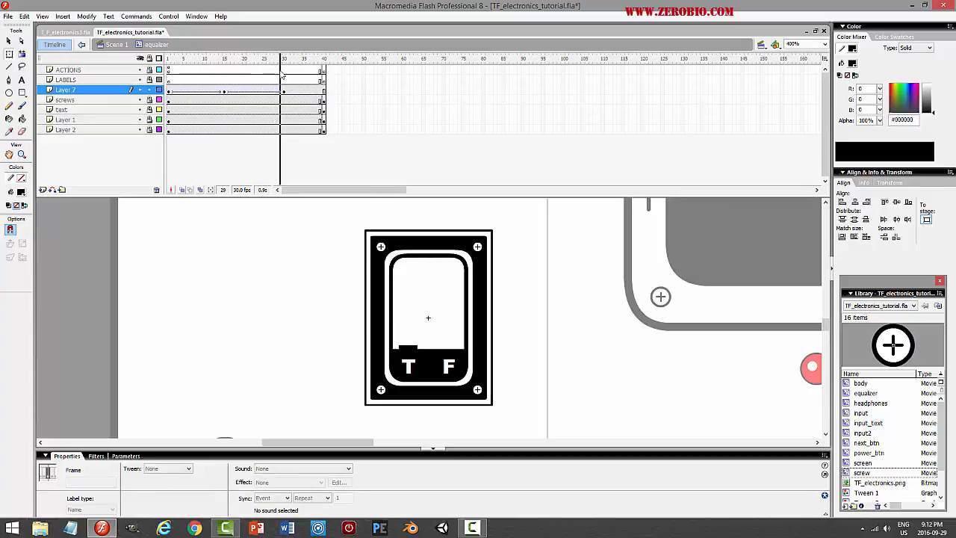
Copy the ACTIONS layer's first keyframe to frame 30 with its script replaced by gotoAndStop(1); and save the file
left_click(169, 70)
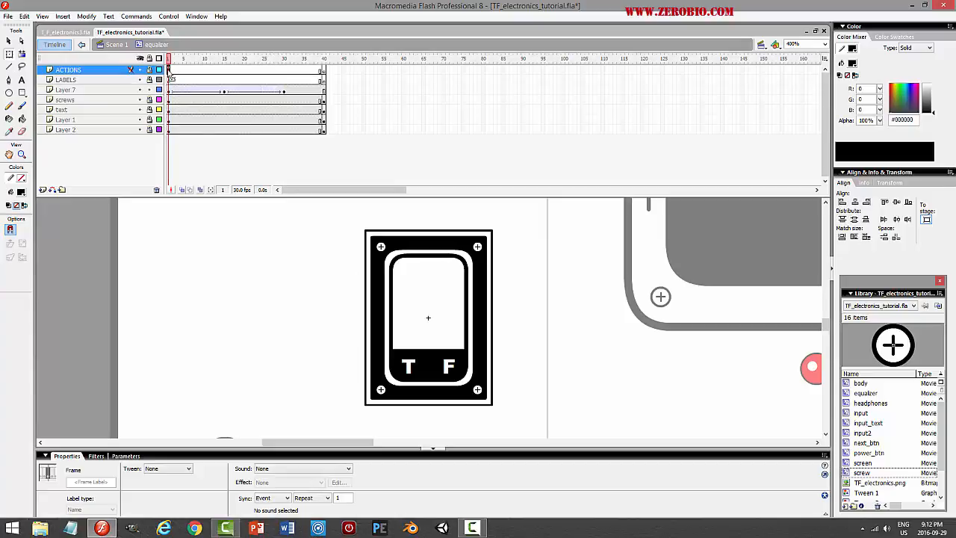
left_click_drag(170, 71, 284, 77)
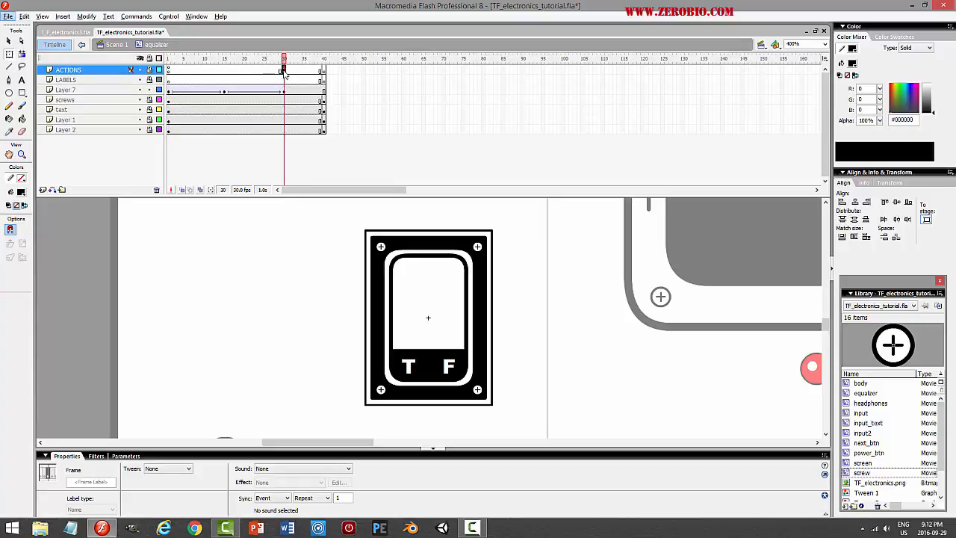
key("F9")
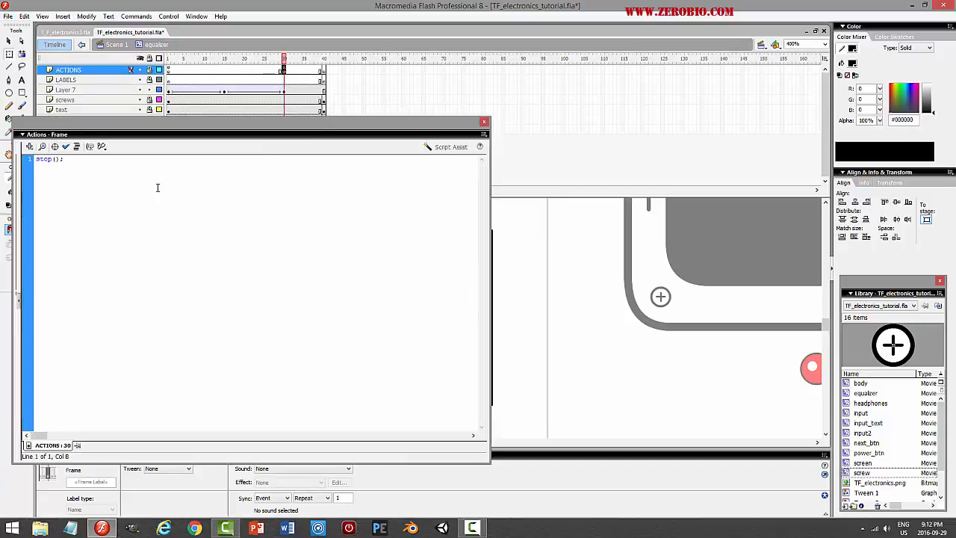
key("ctrl+a")
type("go")
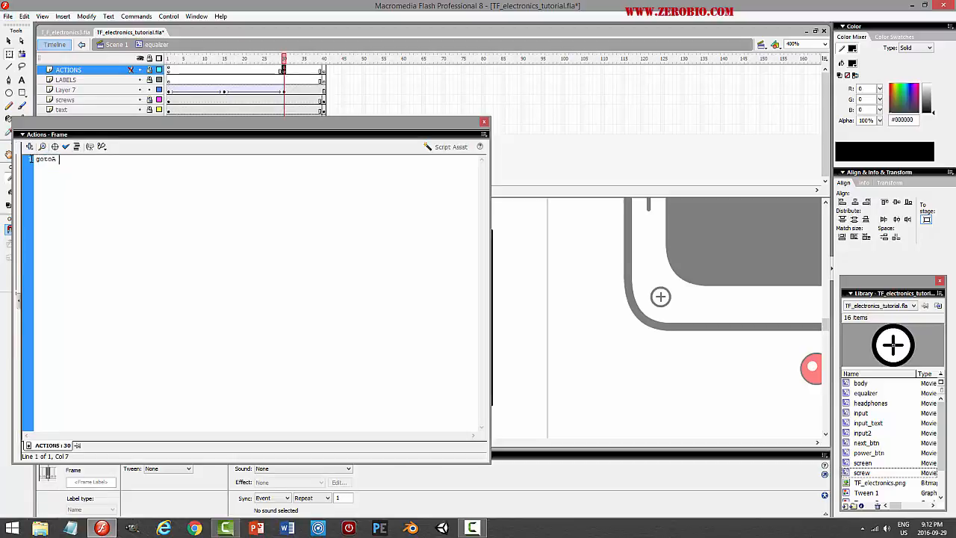
type("toAndStop(1);")
key("F9")
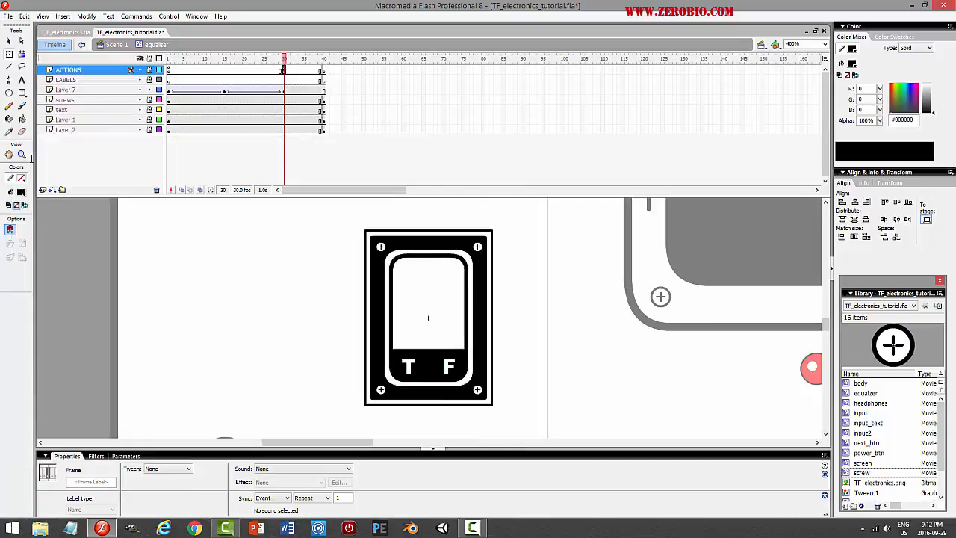
key("ctrl+s")
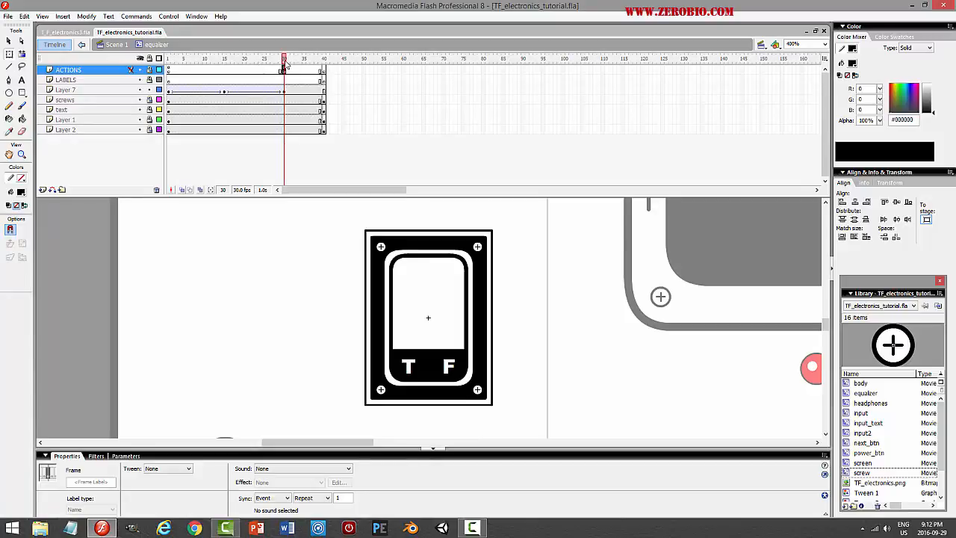
Add a keyframe at frame 2 of the LABELS layer and give it the frame label true
mouse_move(285, 60)
left_mouse_down()
mouse_move(148, 64)
mouse_move(267, 63)
left_mouse_up()
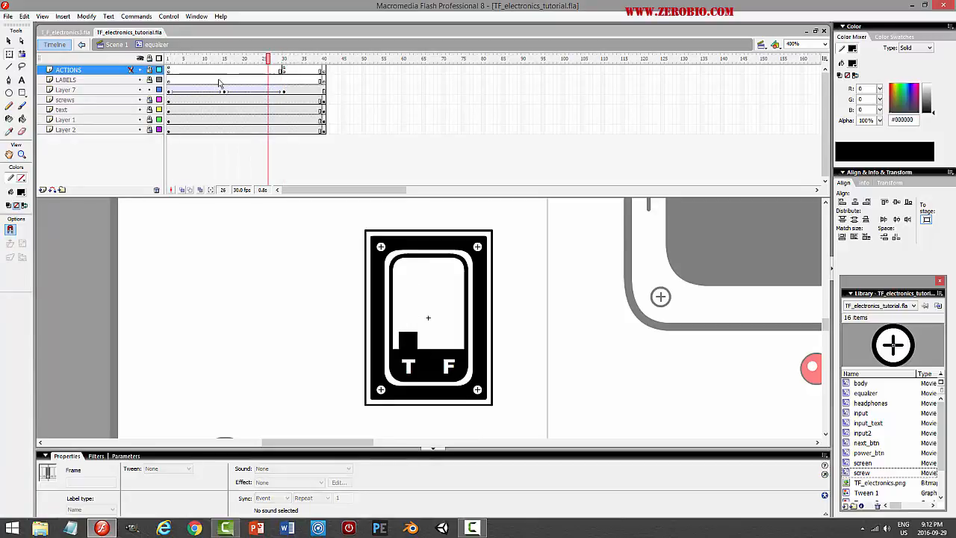
left_click(170, 80)
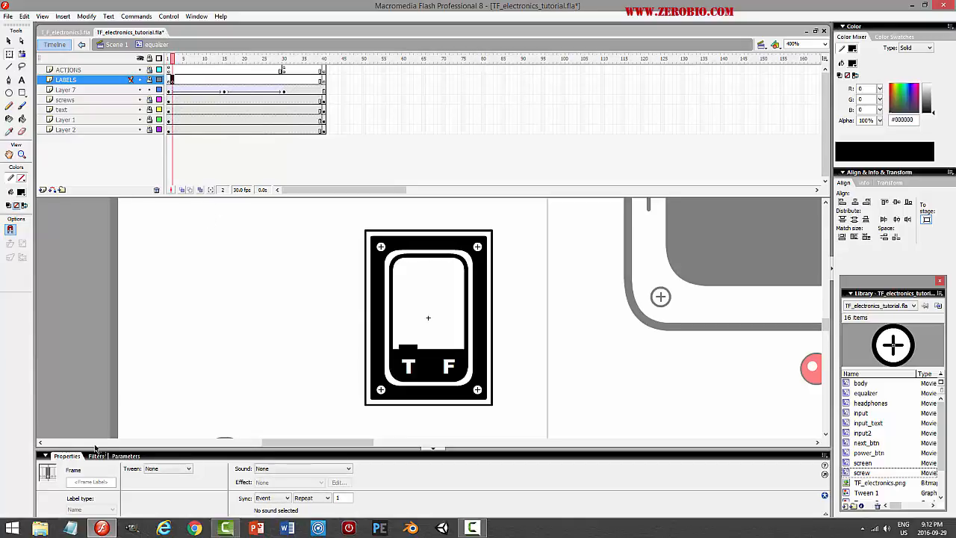
left_click(91, 482)
type("true")
key("Return")
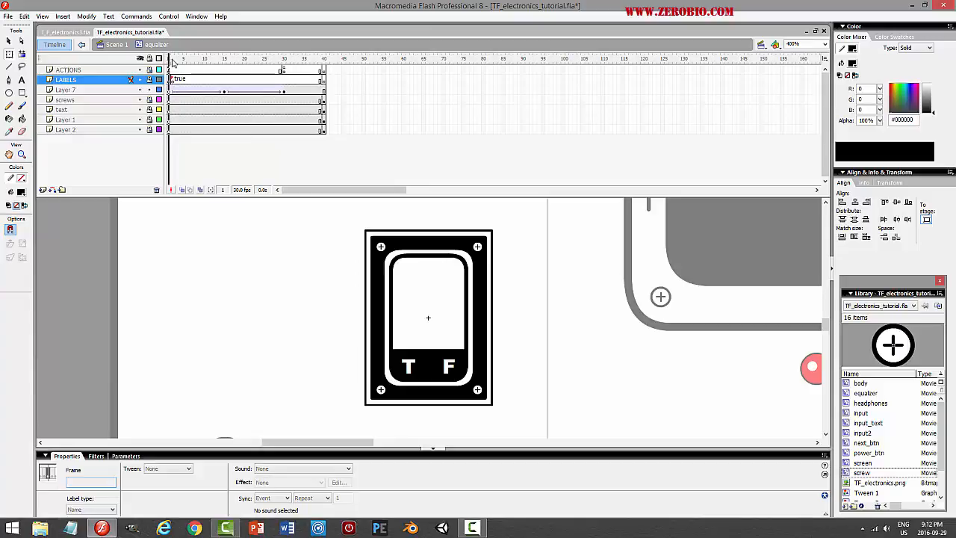
Clear the keyframes at frame 40 across all layers and save the file
left_click_drag(172, 63, 325, 135)
right_click(325, 134)
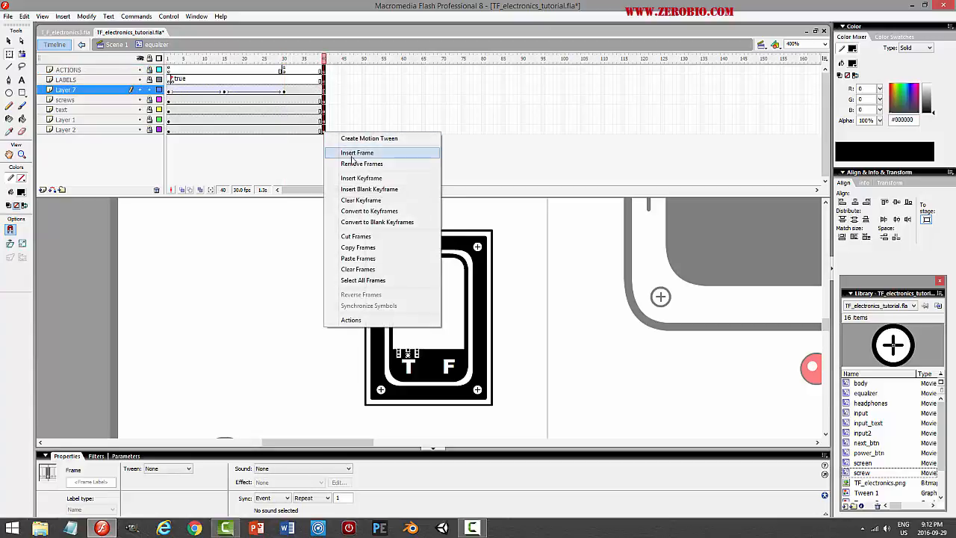
left_click(363, 200)
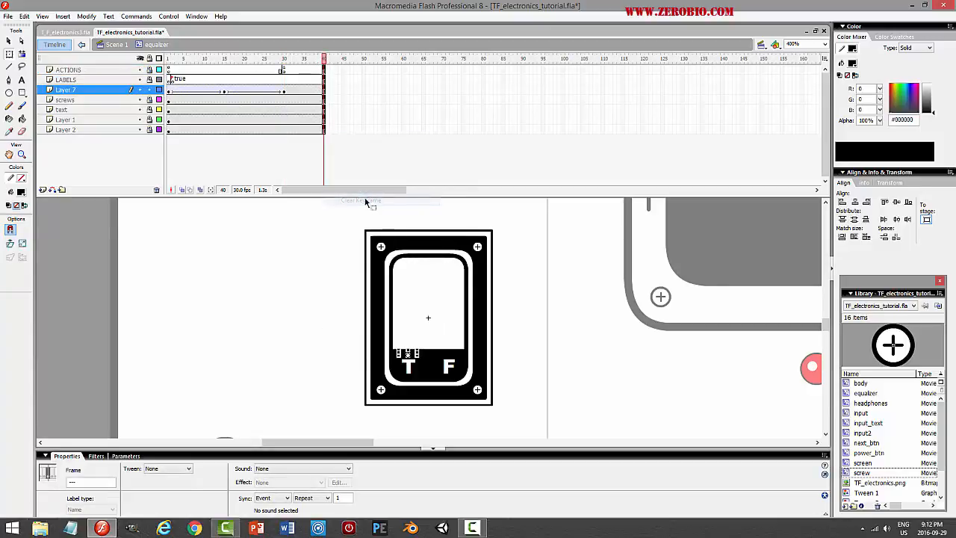
key("ctrl+s")
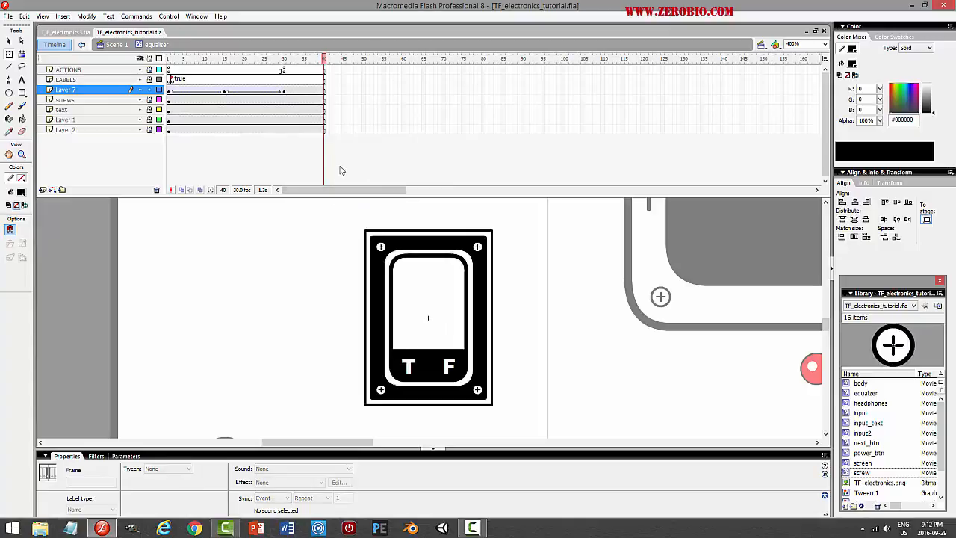
Rename Layer 7, which holds the animated bar above the T, as truebar
double_click(127, 90)
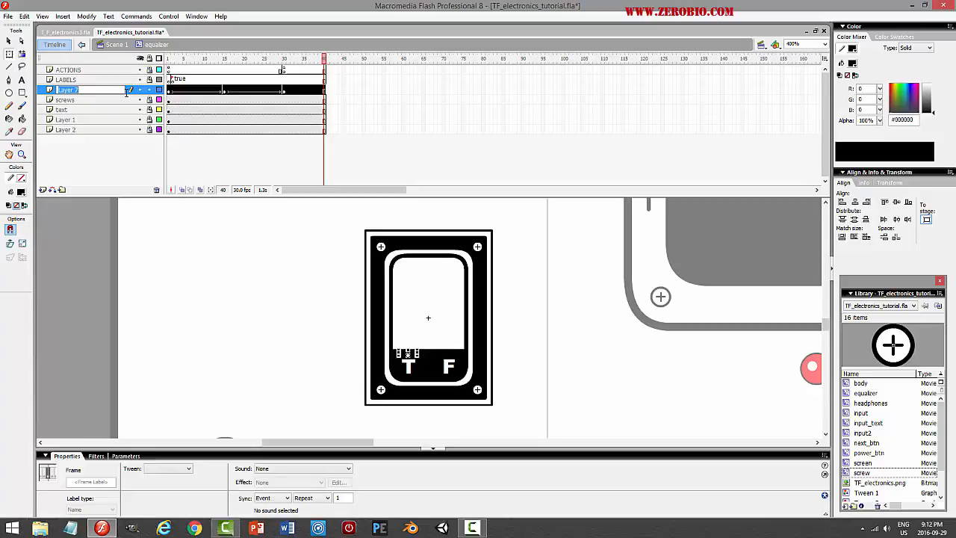
type("truebar")
key("Return")
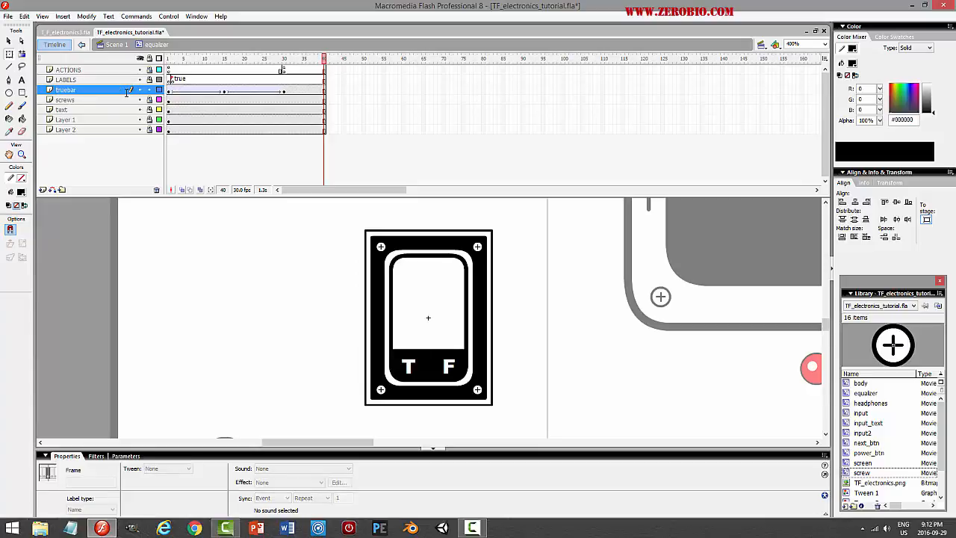
Insert a new layer above truebar and name it falsebar
left_click(43, 190)
double_click(135, 89)
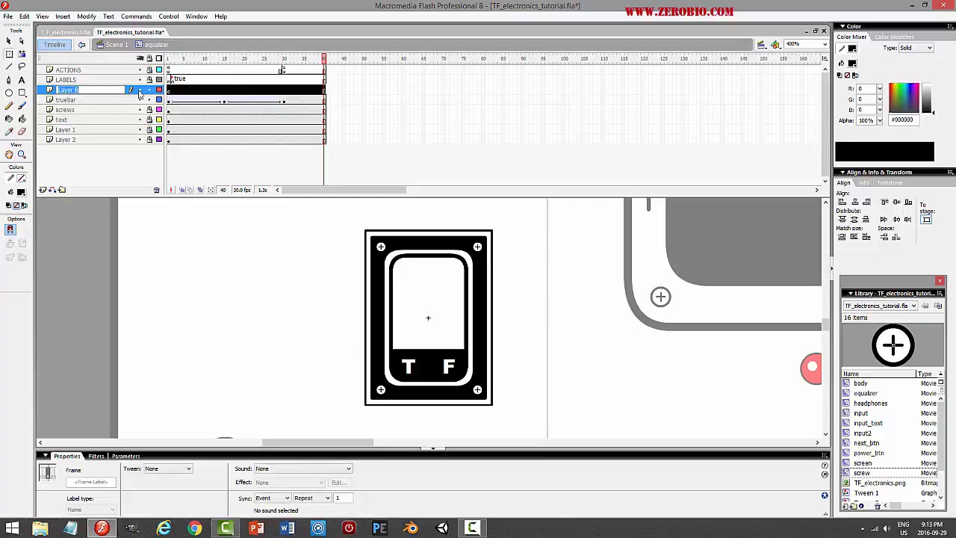
type("falsebar")
key("Return")
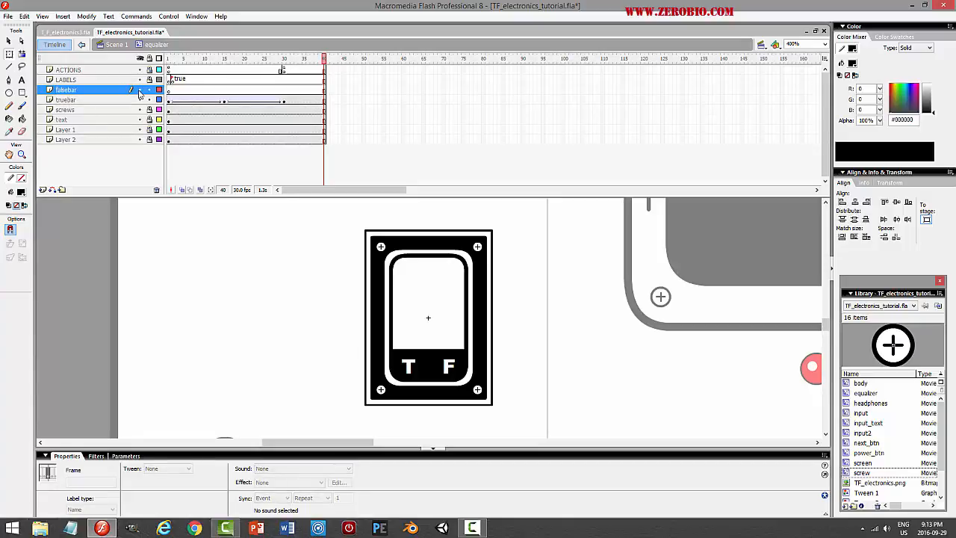
Copy all frames of the truebar layer and paste them into the falsebar layer
left_click(116, 100)
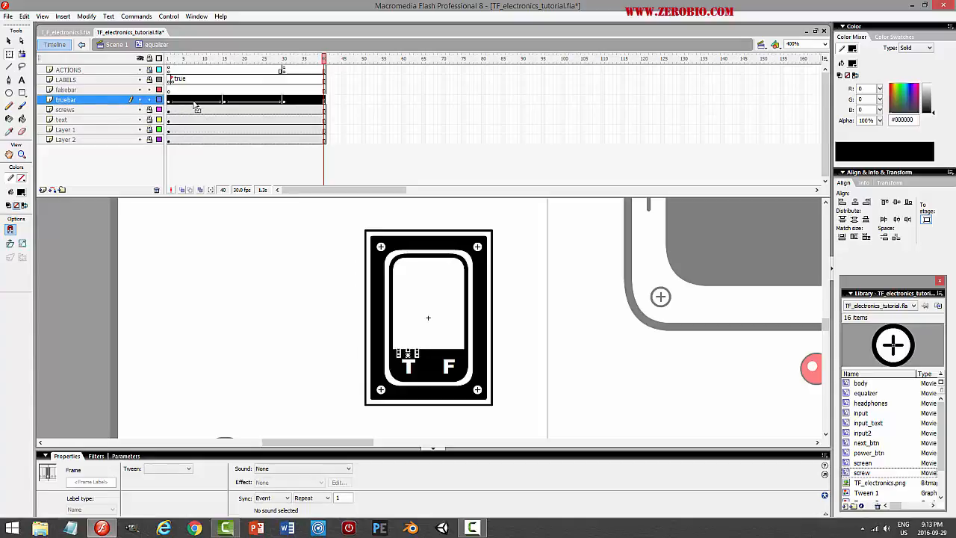
right_click(193, 104)
left_click(227, 217)
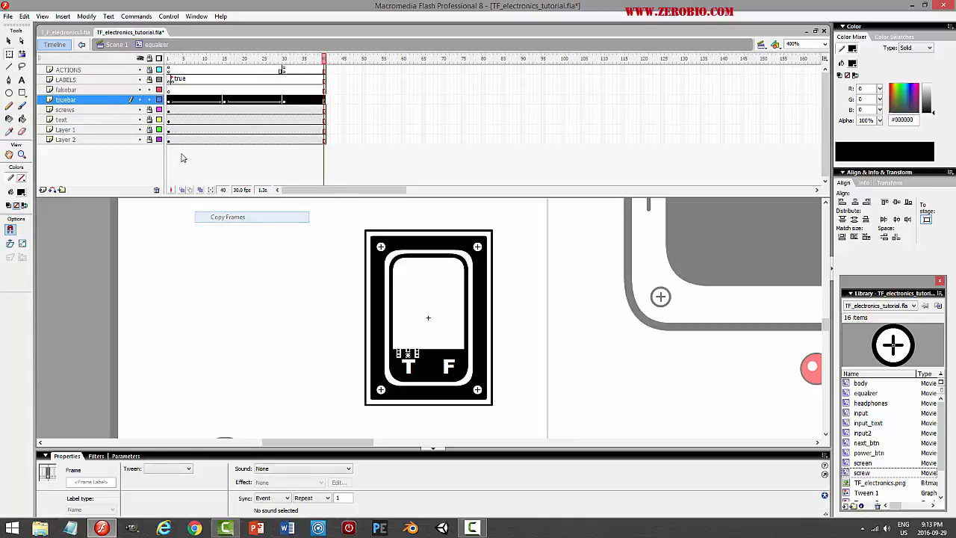
left_click(127, 90)
right_click(198, 90)
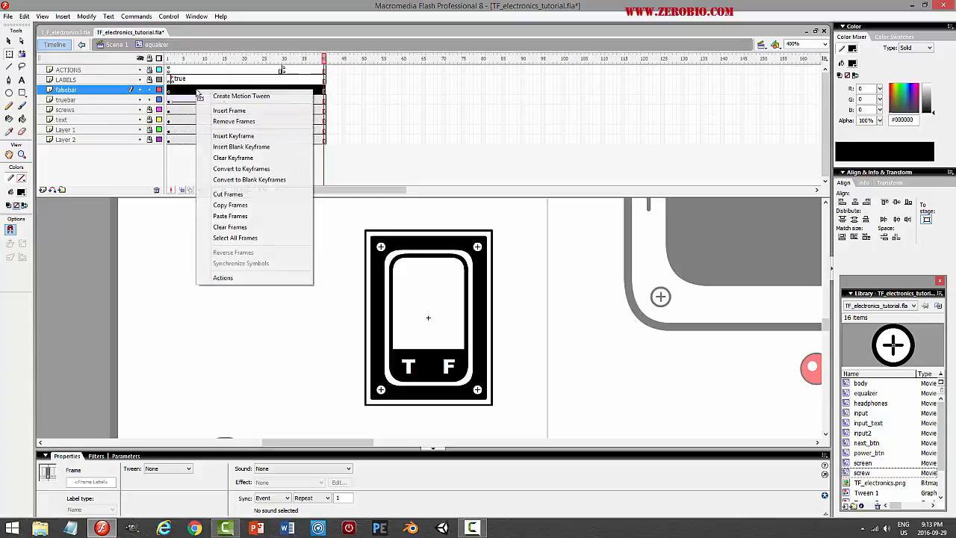
left_click(233, 215)
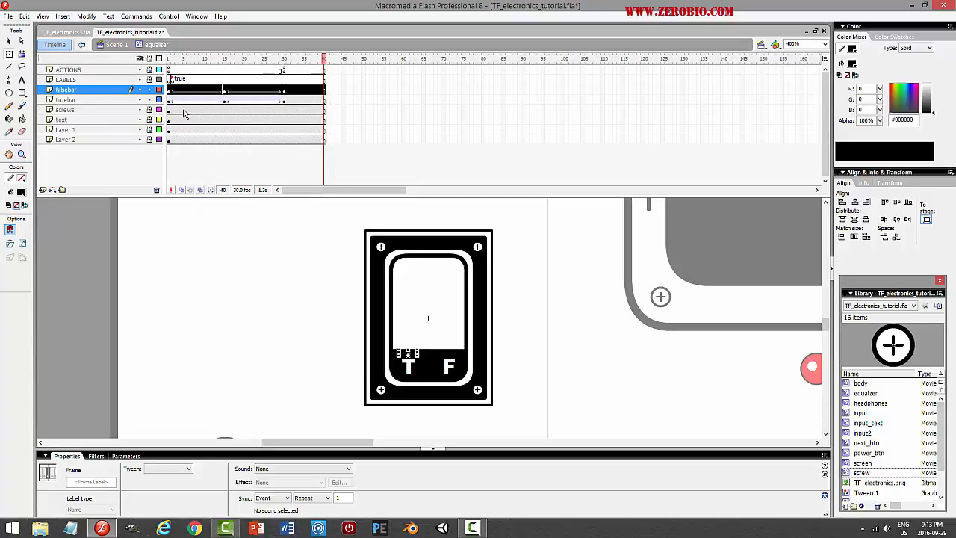
Shift the falsebar animation to start at frame 31 and remove its surplus frames 61 to 70
left_click_drag(170, 91, 289, 94)
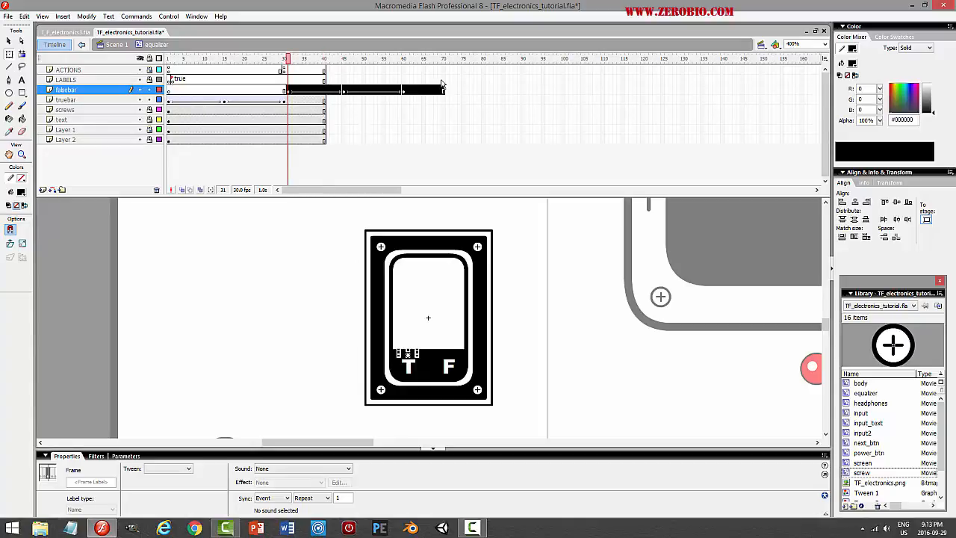
left_click(424, 109)
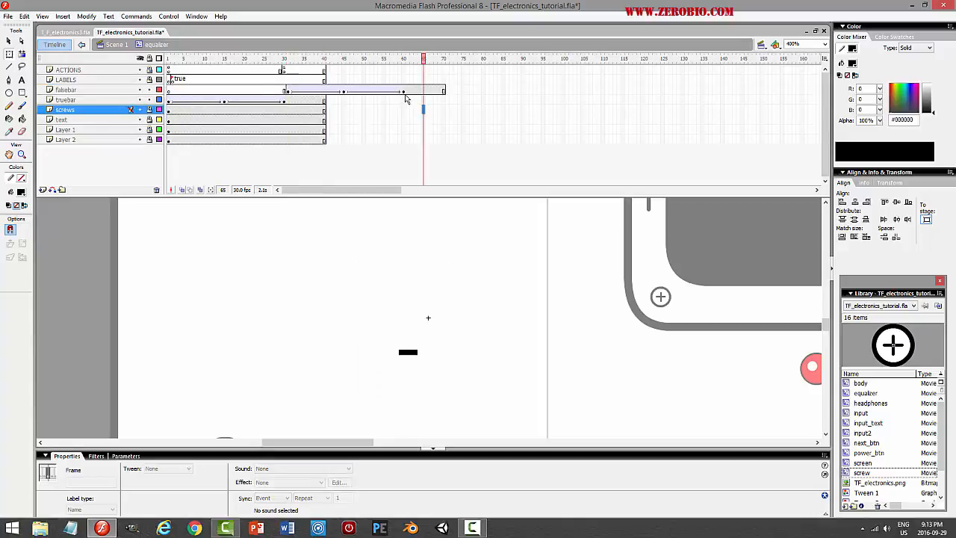
left_click(410, 91)
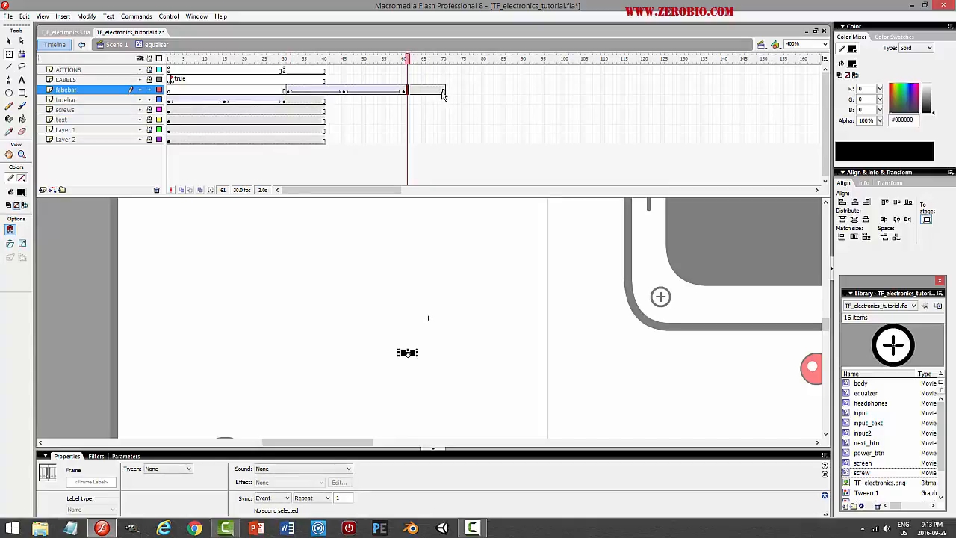
left_click(444, 93, "shift")
right_click(445, 98)
left_click(467, 124)
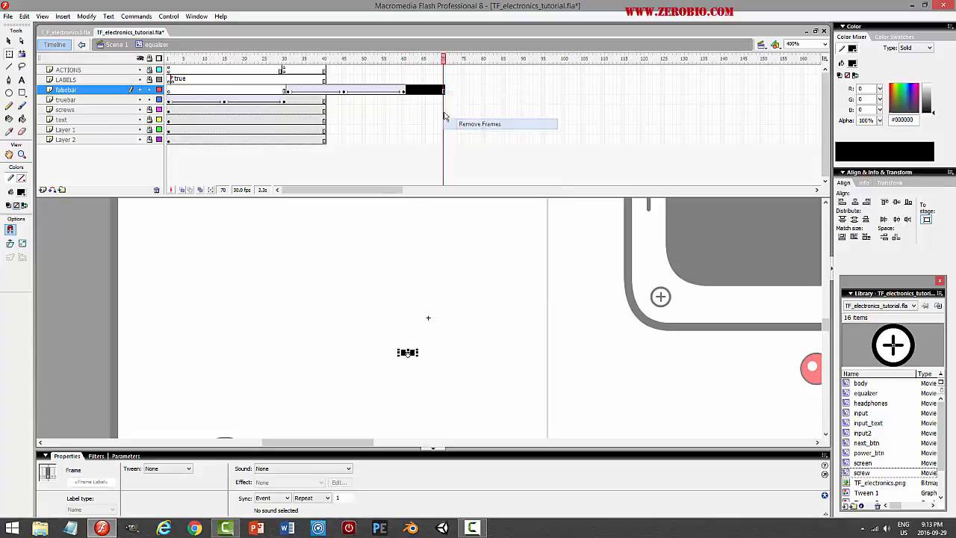
Extend the other layers to frame 60 and remove the extra frame 61 from falsebar
left_click(405, 70)
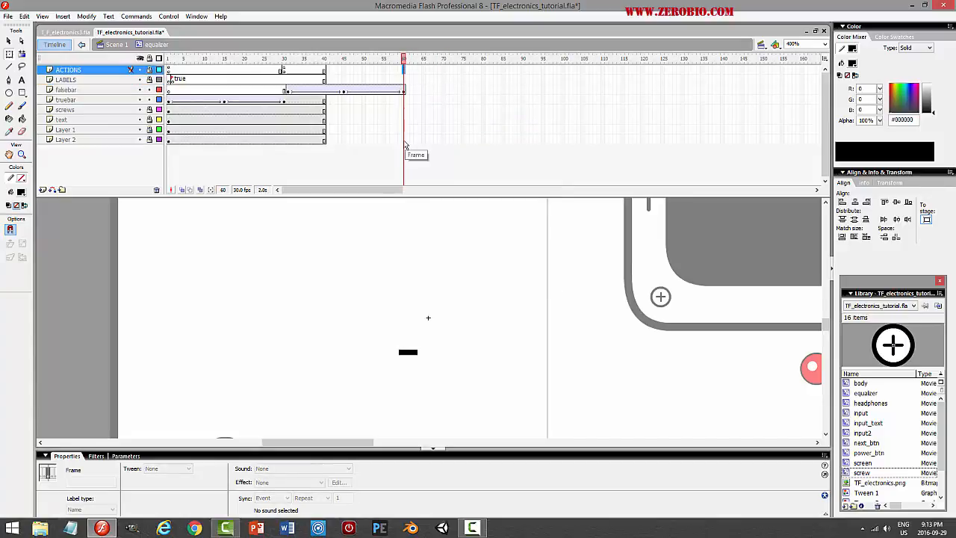
left_click(405, 140, "shift")
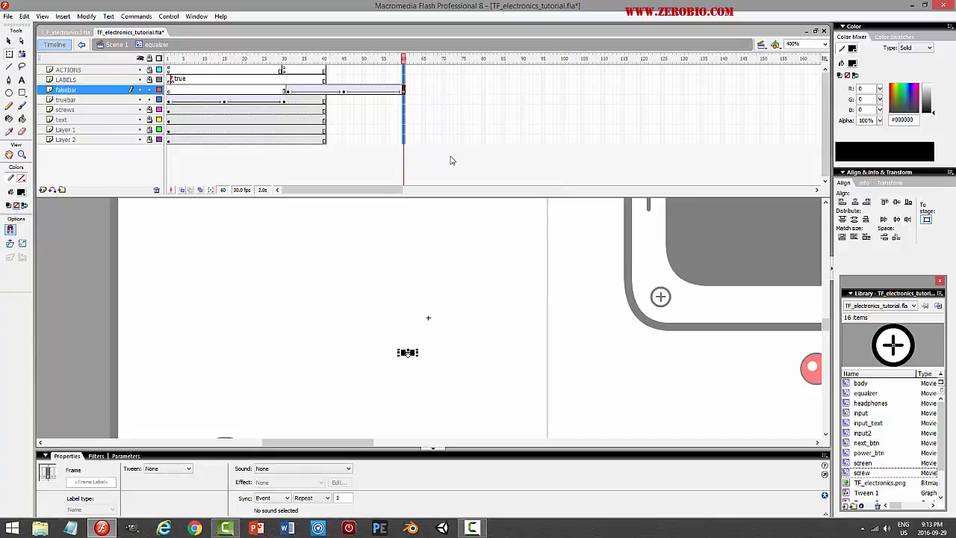
key("F5")
left_click(408, 96)
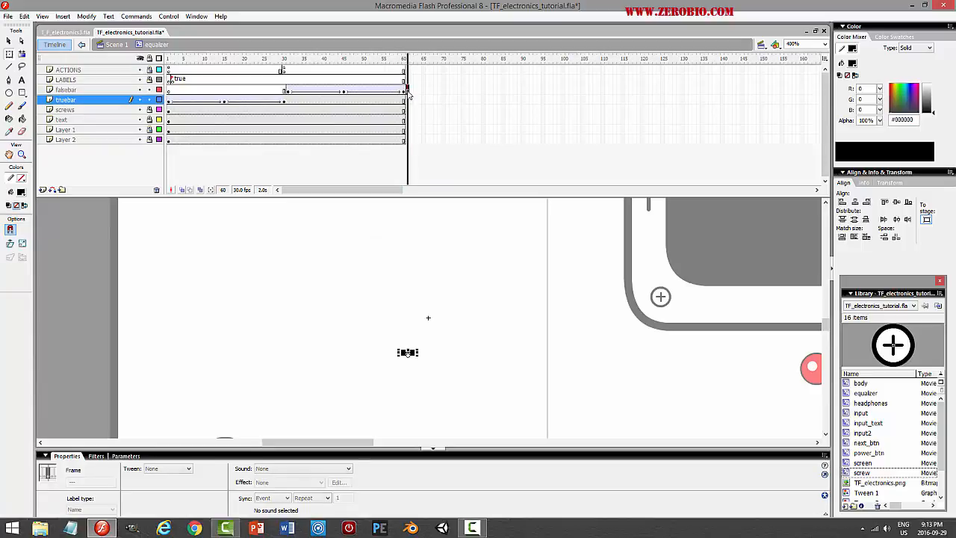
right_click(407, 90)
left_click(448, 124)
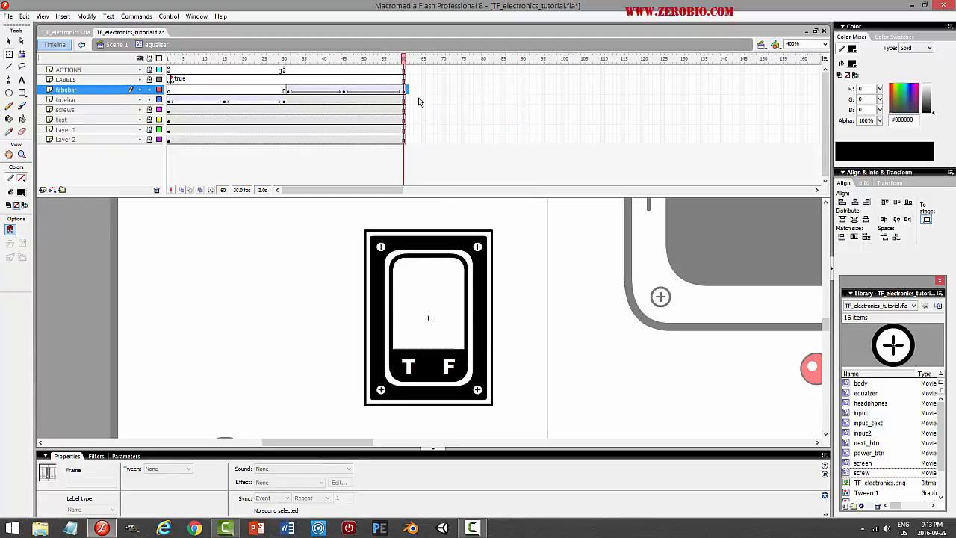
Duplicate the ACTIONS layer's frame 30 keyframe to frame 60
left_click(283, 70)
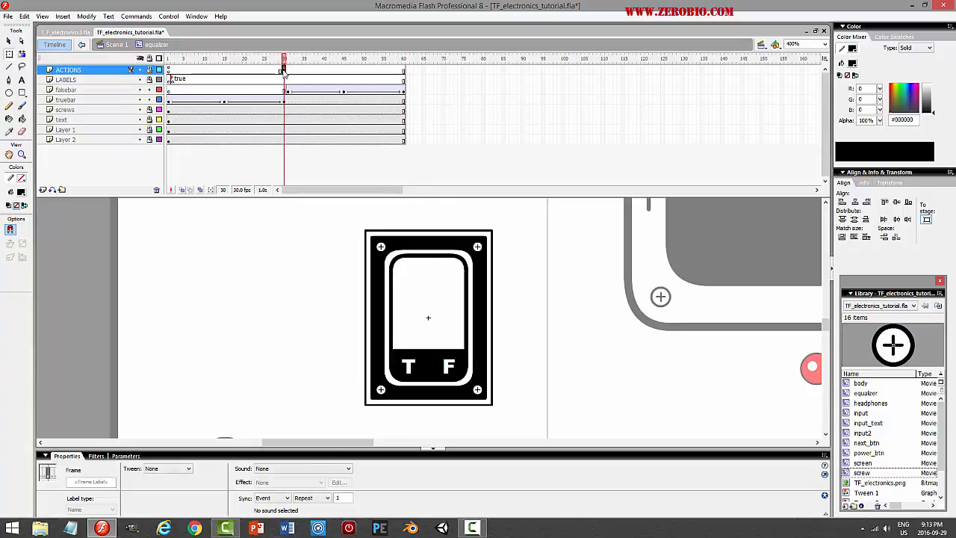
left_click_drag(284, 73, 404, 73)
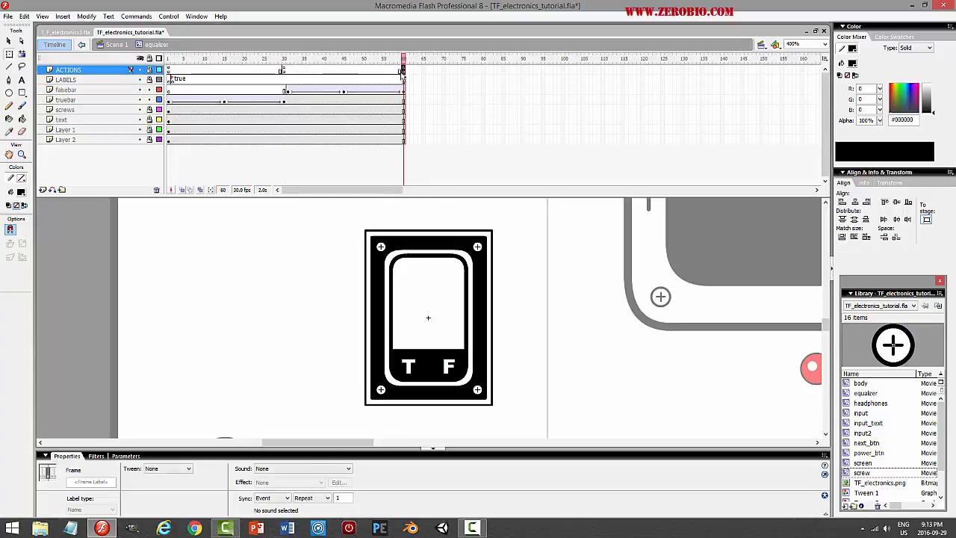
Move the bar on the falsebar layer over to above the F at keyframes 31 and 45
left_click(288, 92)
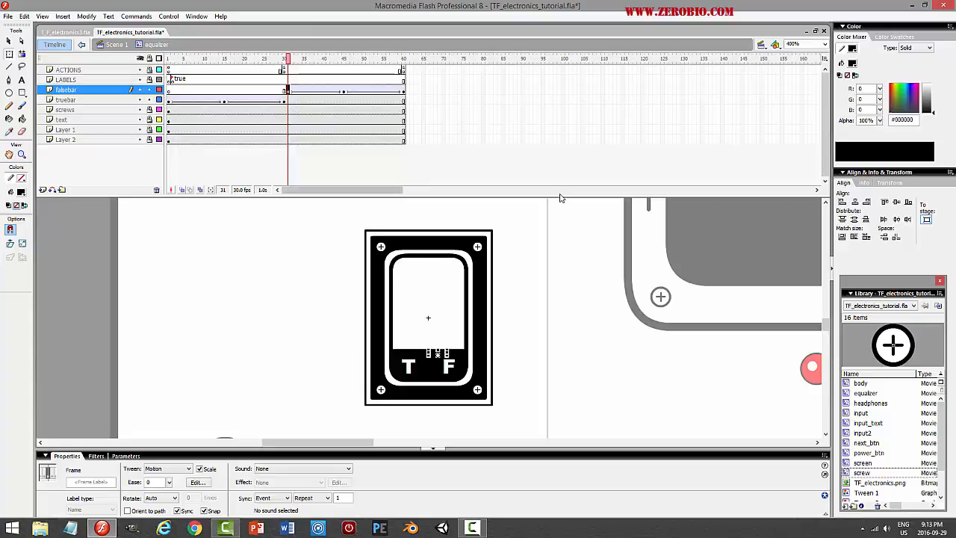
left_click(344, 91)
key("Right")
key("Right")
key("Right")
key("Right")
key("Right")
key("Right")
key("Right")
key("Right")
key("Right")
key("Right")
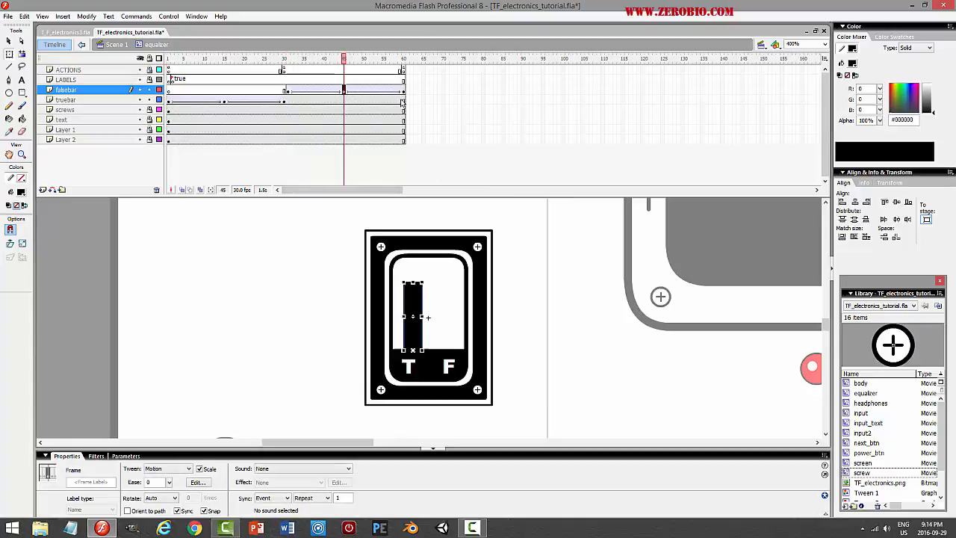
key("Right")
key("Right")
key("Right")
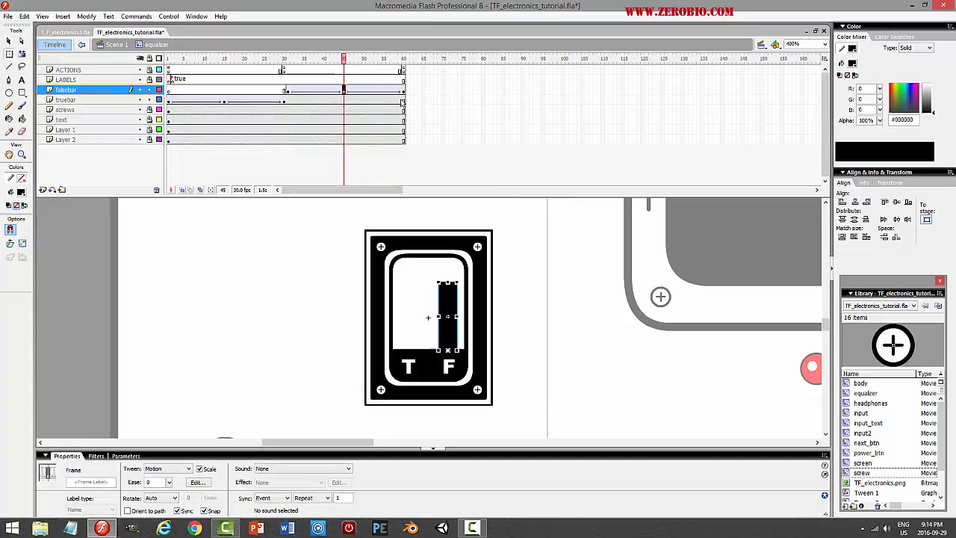
Move the bar on falsebar's frame 60 keyframe over to above the F
left_click(403, 90)
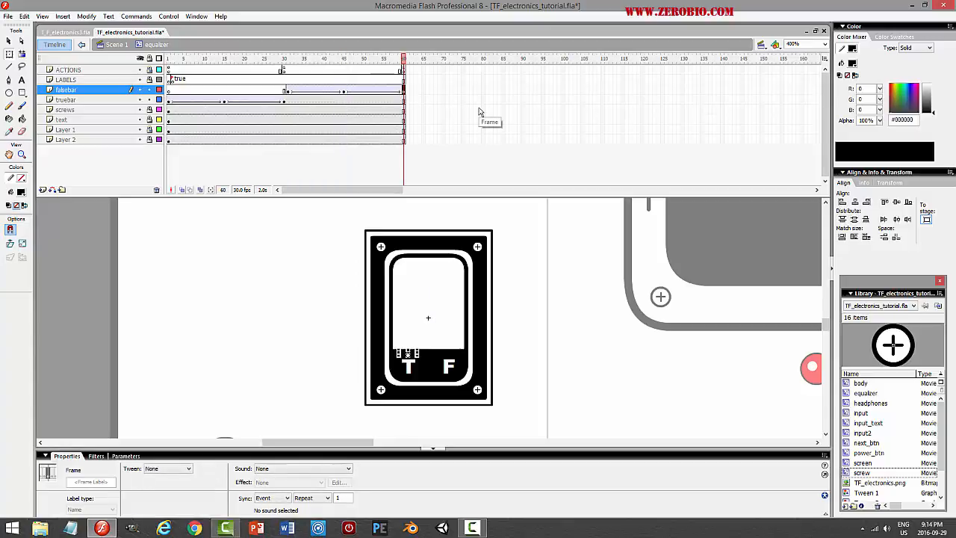
key("Right")
key("Right")
key("Right")
key("Right")
key("Right")
key("Right")
key("Right")
key("Right")
key("Right")
key("Right")
Add a keyframe at frame 32 of the LABELS layer, give it the frame label false and save the file
left_click(289, 79)
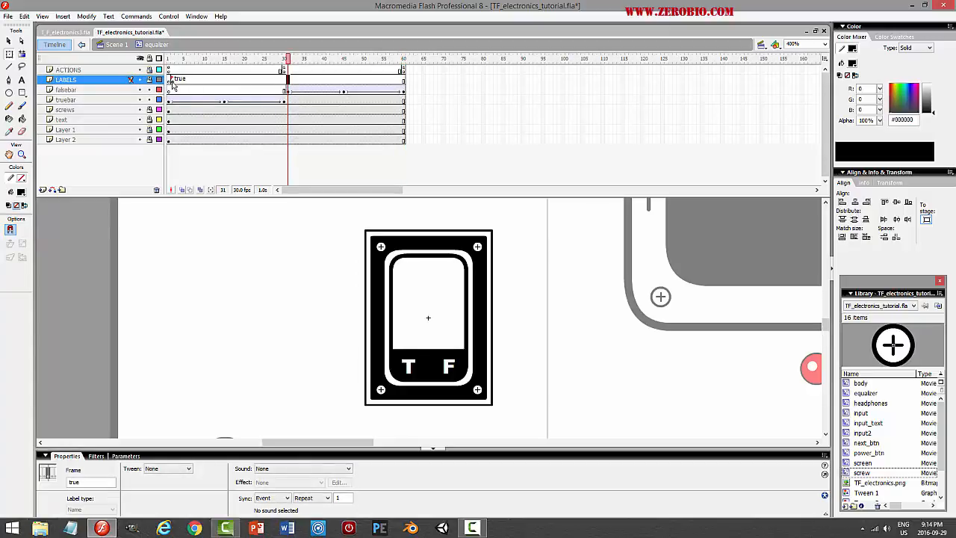
left_click(291, 79)
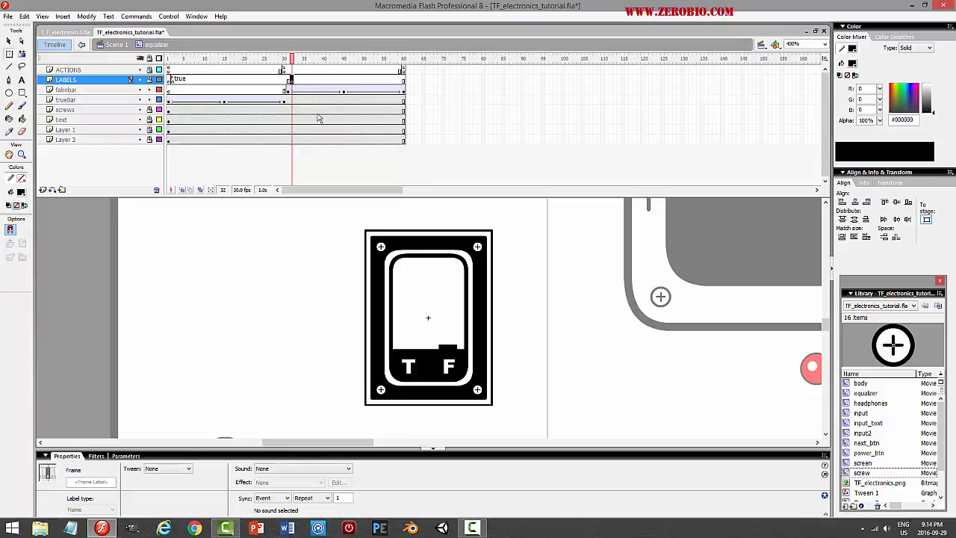
left_click(98, 484)
type("fa")
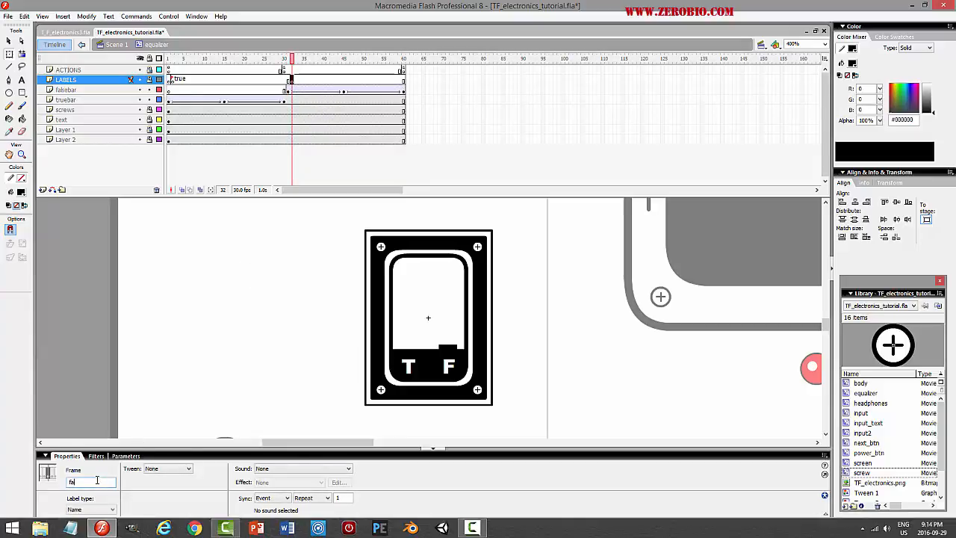
type("lse")
key("Return")
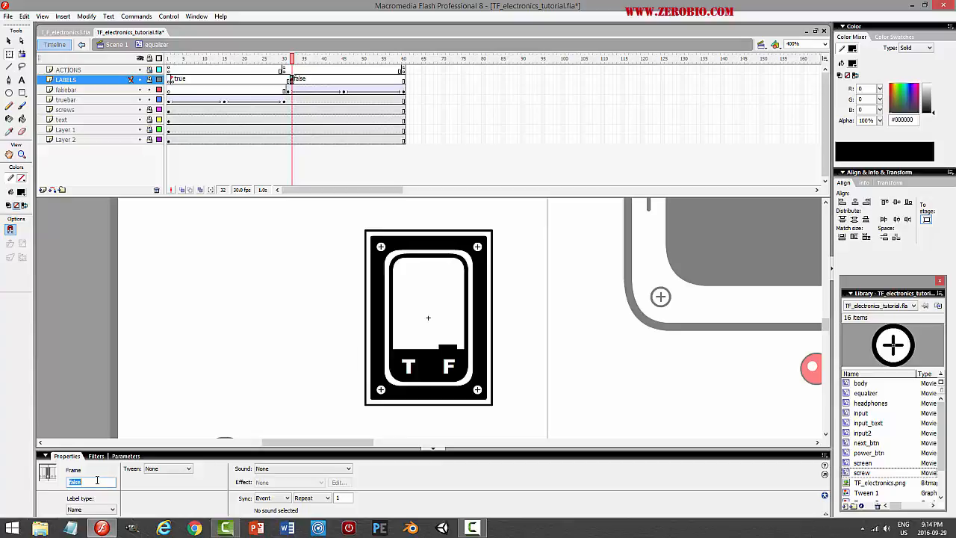
key("ctrl+s")
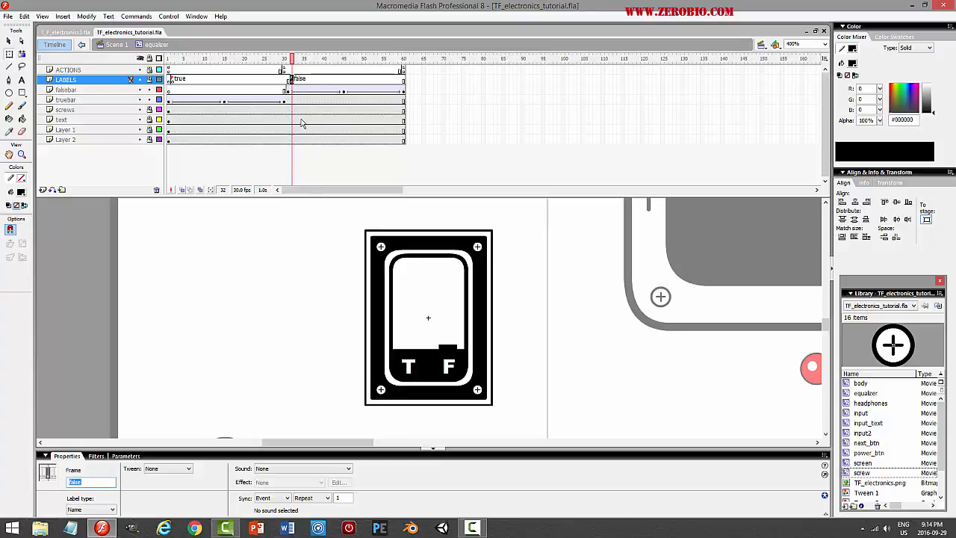
Preview the false bar animation up to frame 60, then return to Scene 1 and save the file
left_click_drag(295, 62, 396, 105)
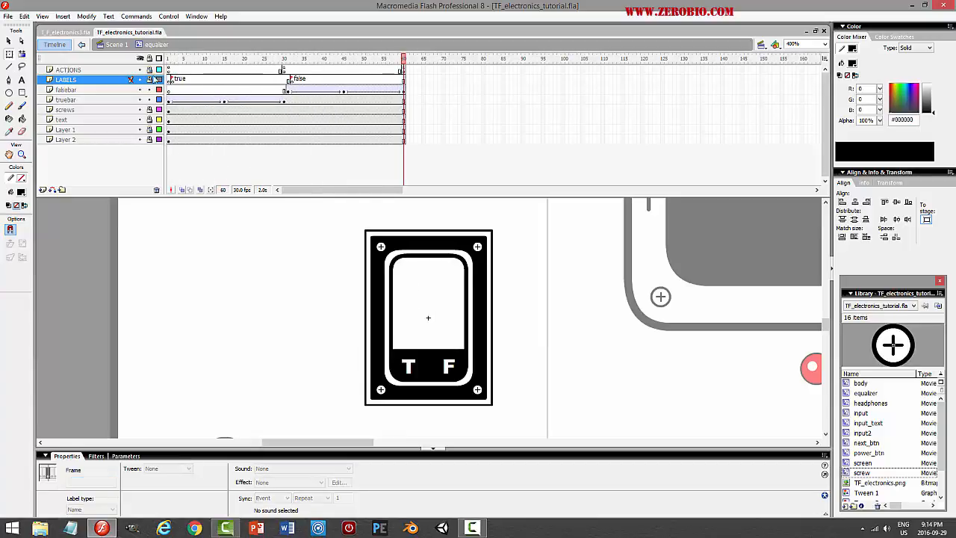
left_click(114, 45)
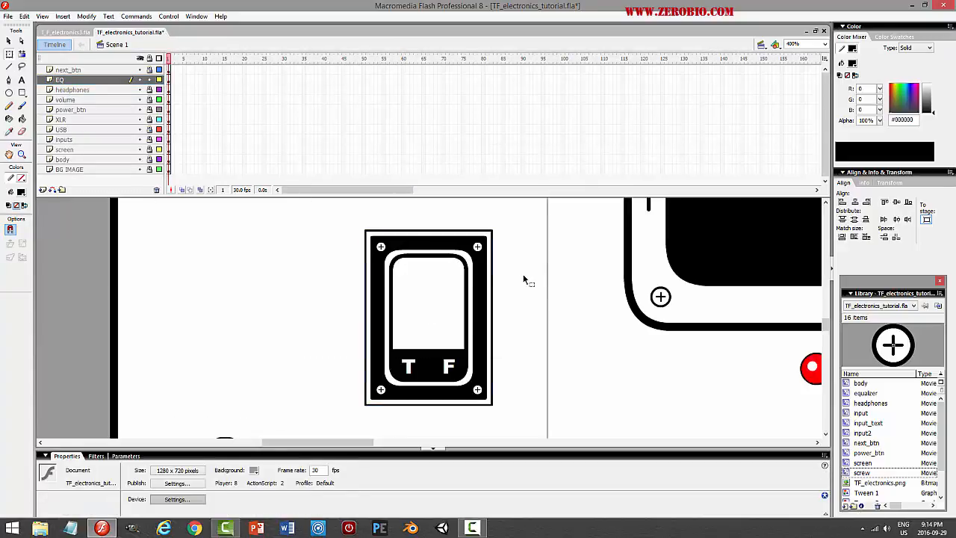
key("ctrl+s")
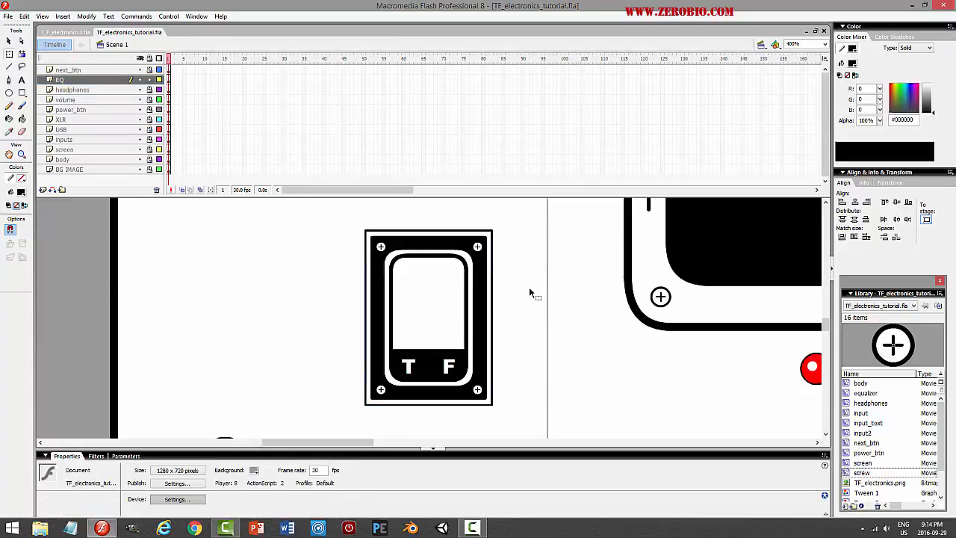
Reopen the equalizer movie clip for editing and insert a new layer above falsebar
left_click(434, 307)
left_click(534, 311)
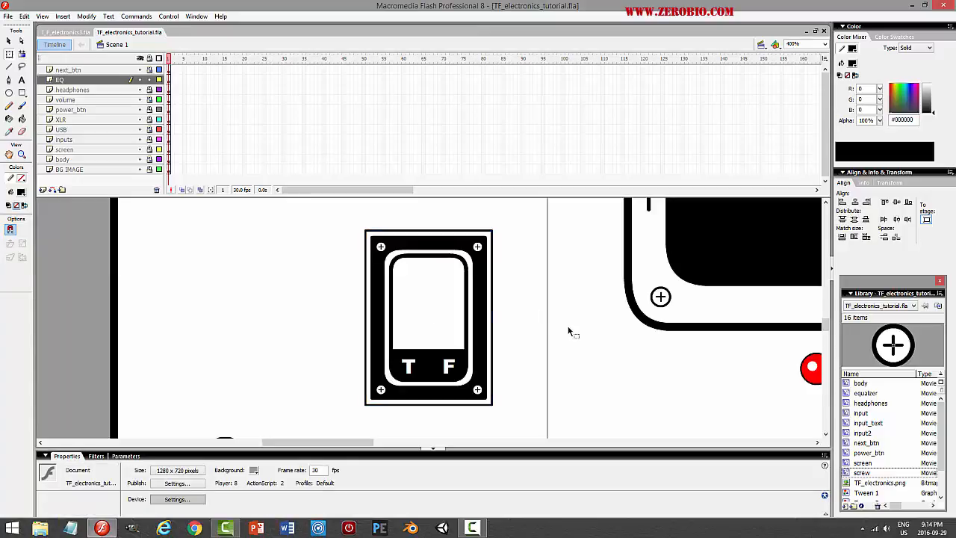
mouse_move(363, 445)
left_mouse_down()
mouse_move(384, 445)
mouse_move(372, 446)
left_mouse_up()
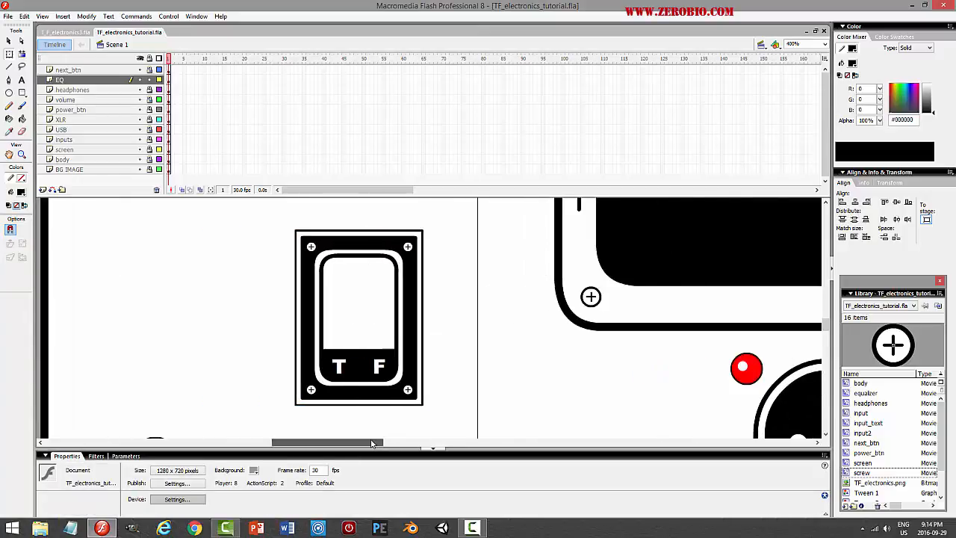
double_click(365, 312)
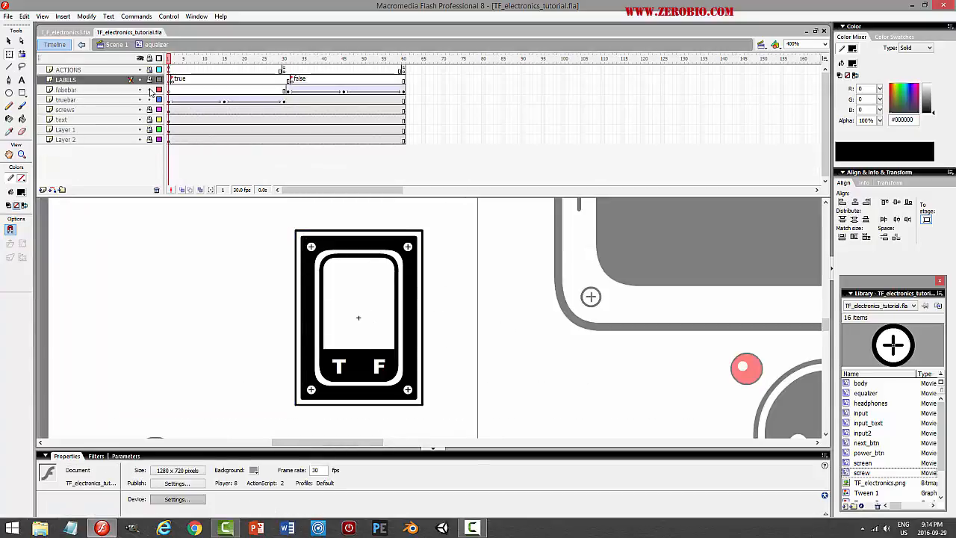
left_click(90, 90)
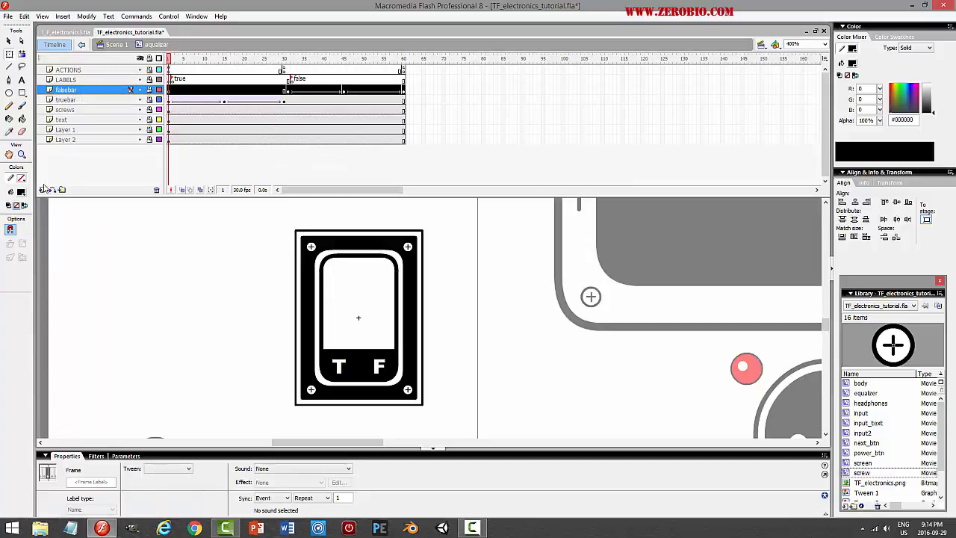
left_click(43, 190)
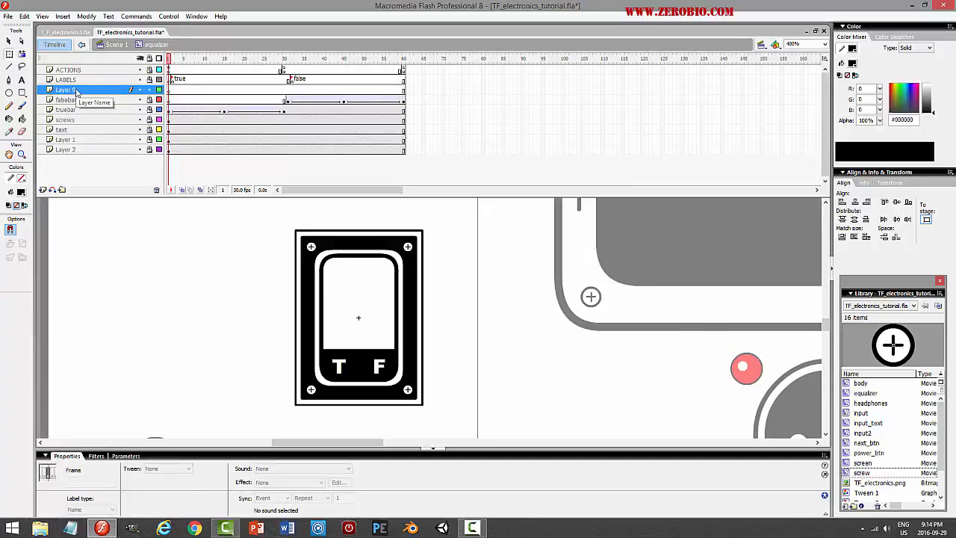
Add the static text EQ in 10-point Arial Black at the equalizer panel's lower edge on the new layer
left_click(22, 81)
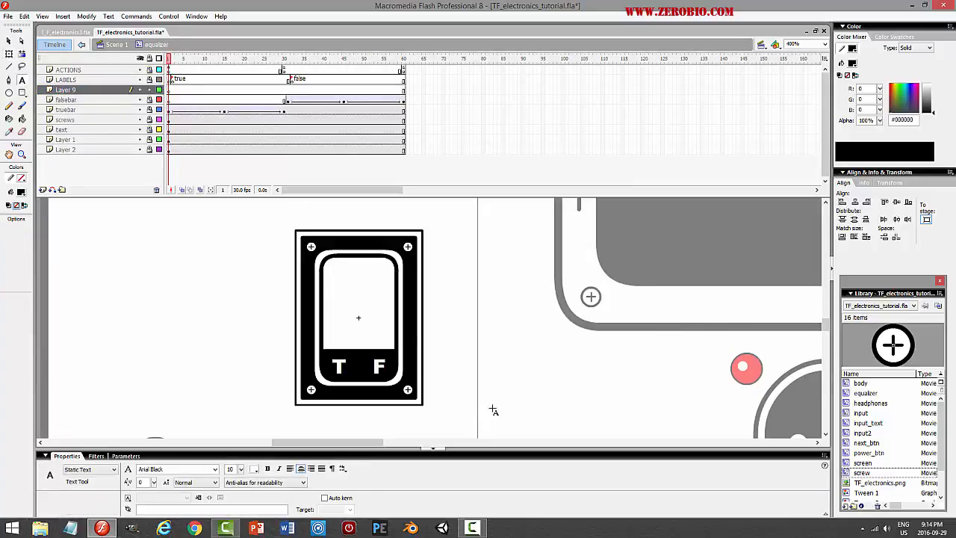
scroll(425, 363, "down", 3)
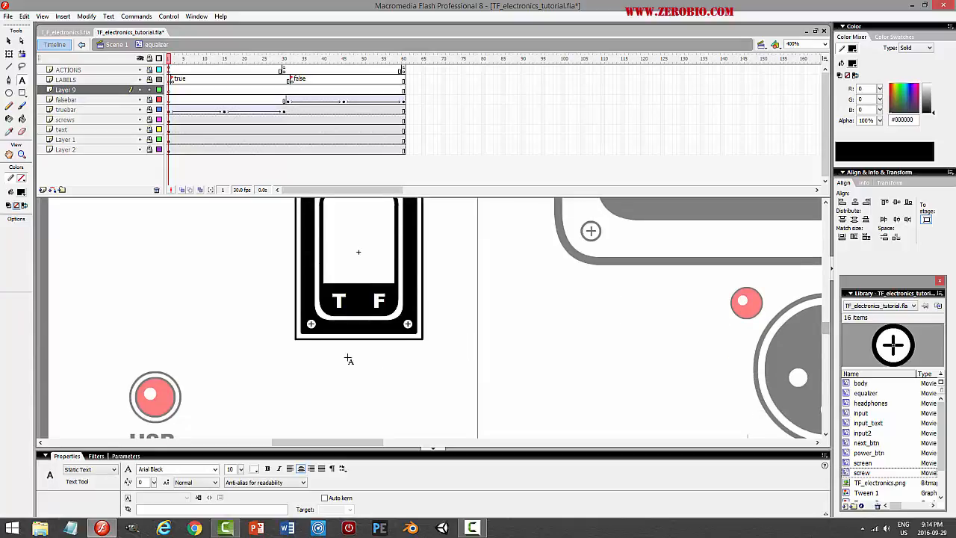
left_click_drag(337, 326, 445, 381)
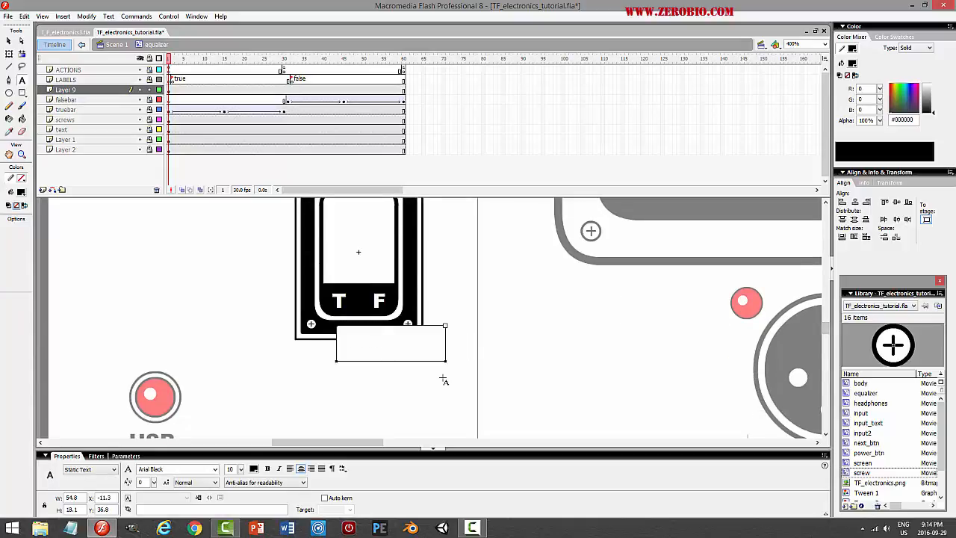
type("EQW")
key("BackSpace")
left_click(7, 42)
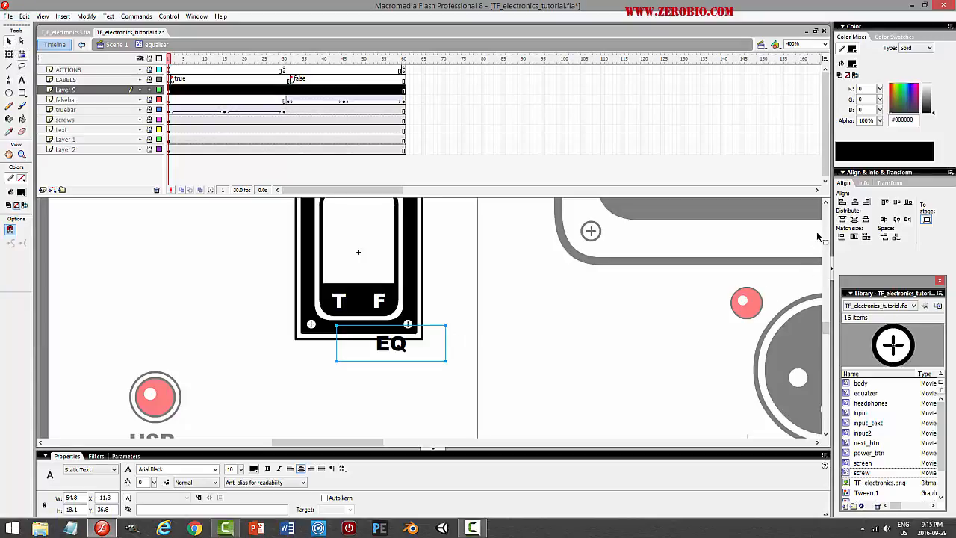
Center the EQ caption horizontally under the equalizer and move it down to just below the panel's lower edge
left_click(855, 202)
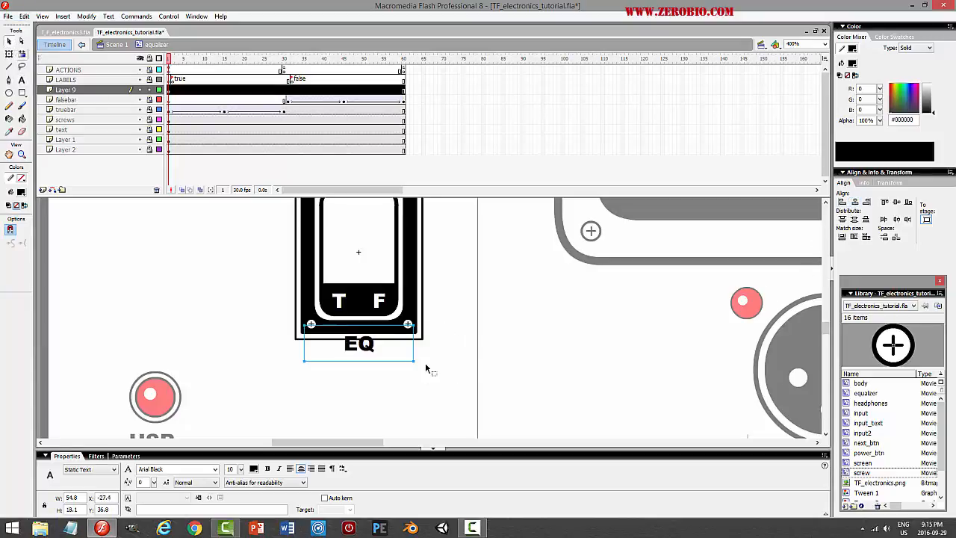
key("Down")
key("Down")
key("Down")
key("Down")
key("Down")
key("Down")
key("Down")
key("Down")
key("Down")
key("Down")
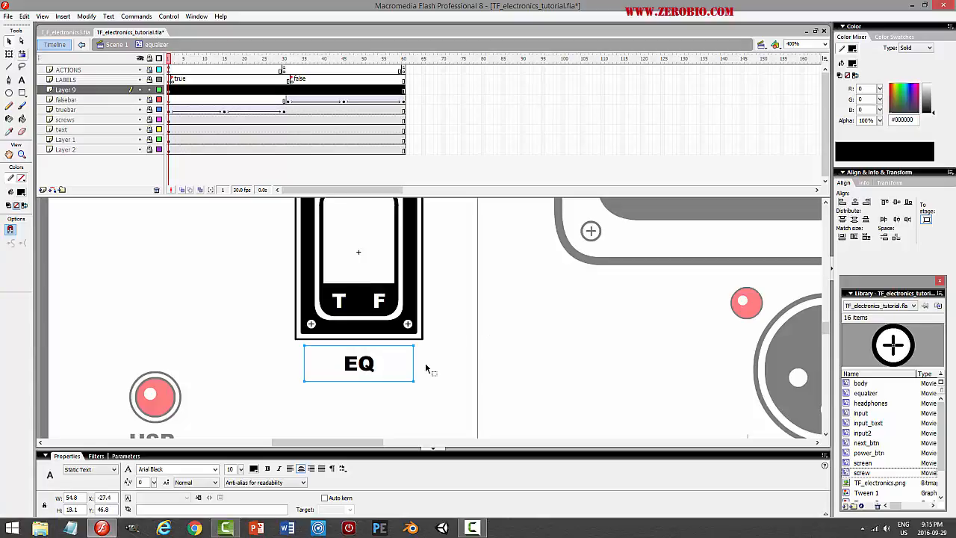
key("Up")
key("Up")
key("Up")
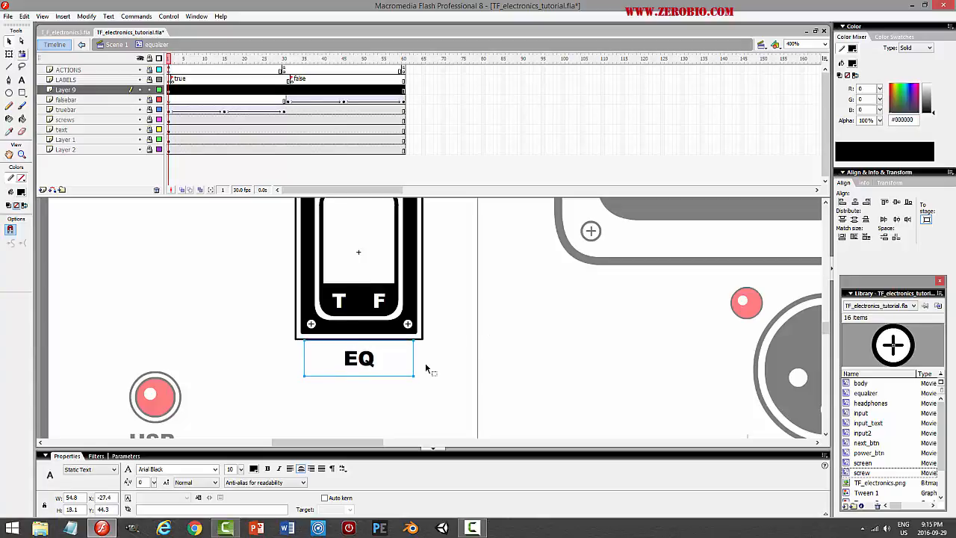
Test the movie to check the EQ caption, close the preview and return to Scene 1
key("ctrl+Return")
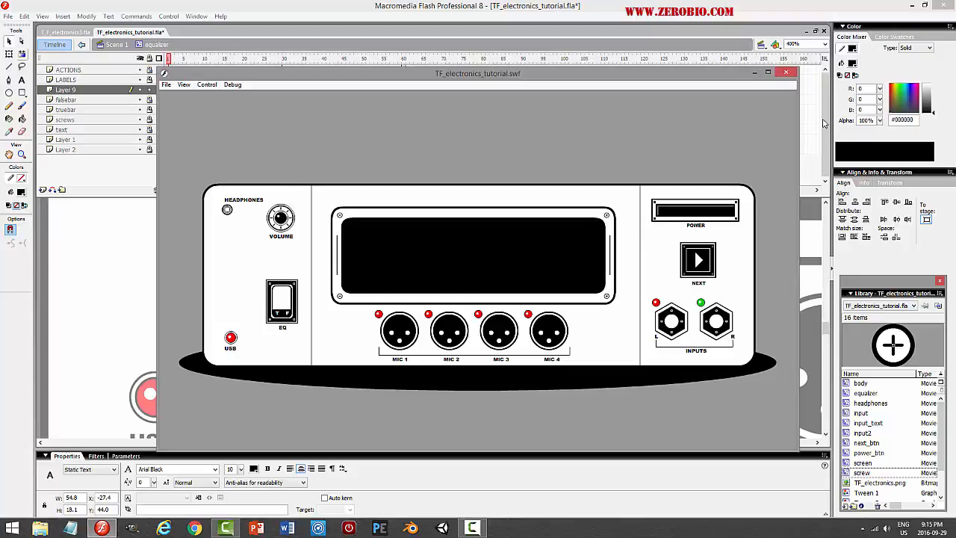
left_click(785, 71)
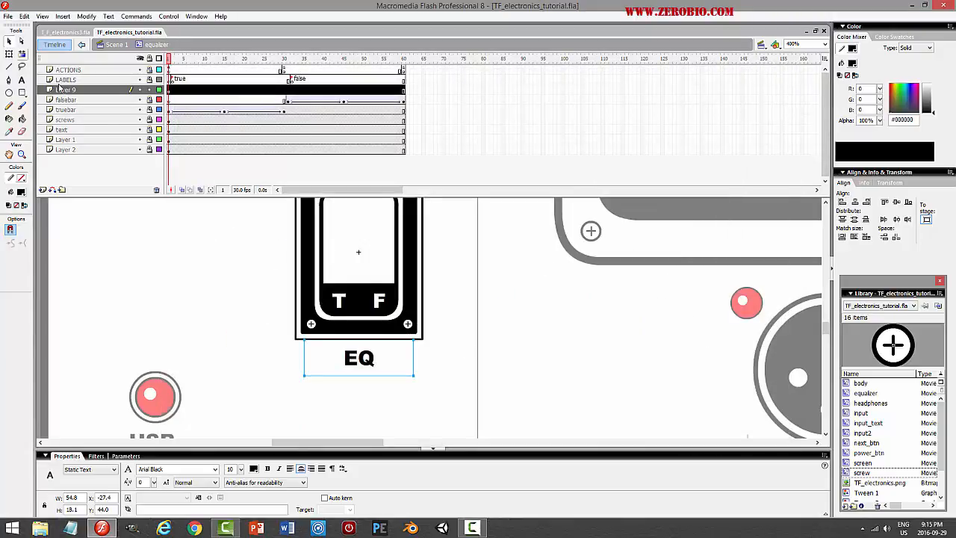
left_click(112, 44)
left_click(541, 302)
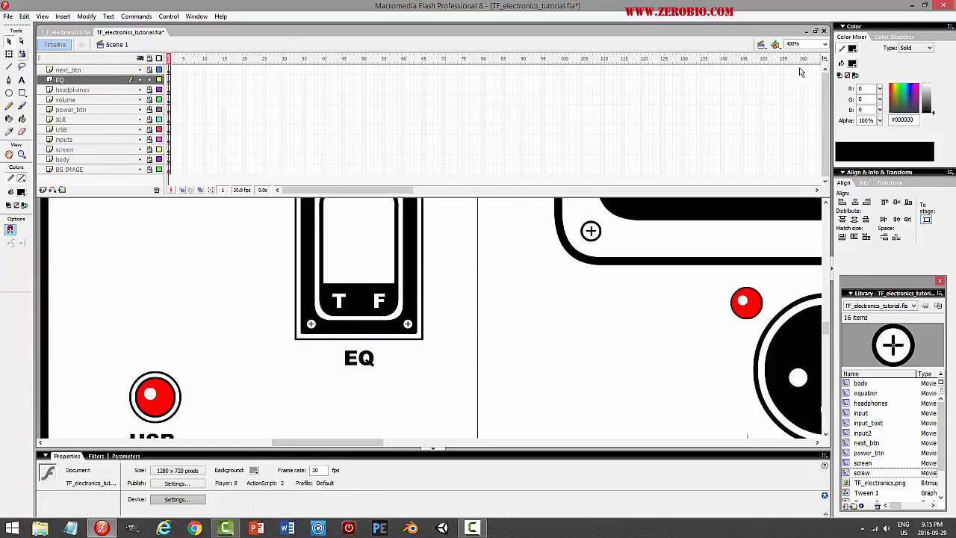
Move the equalizer down the device's front panel until its caption is roughly level with the USB caption, and save the file
left_click(825, 45)
left_click(803, 85)
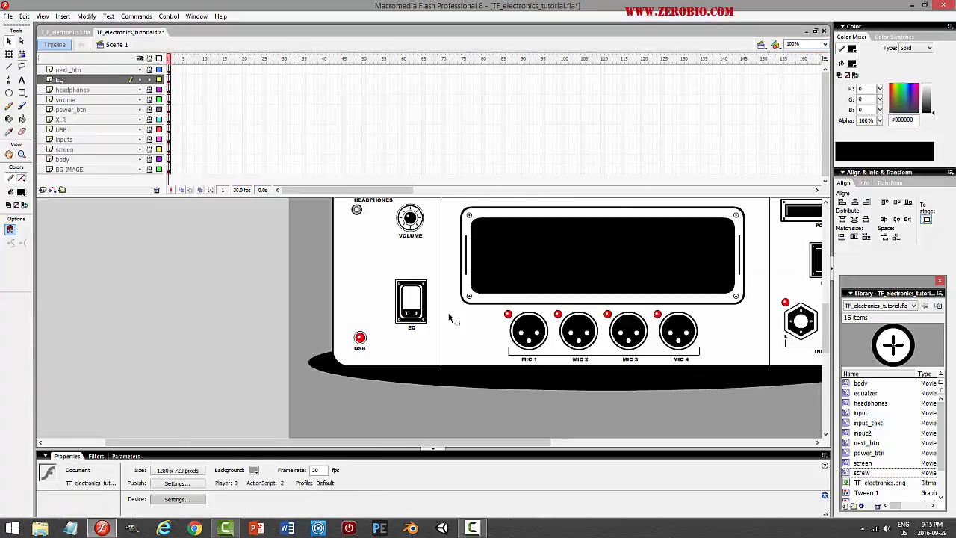
left_click_drag(415, 301, 415, 330)
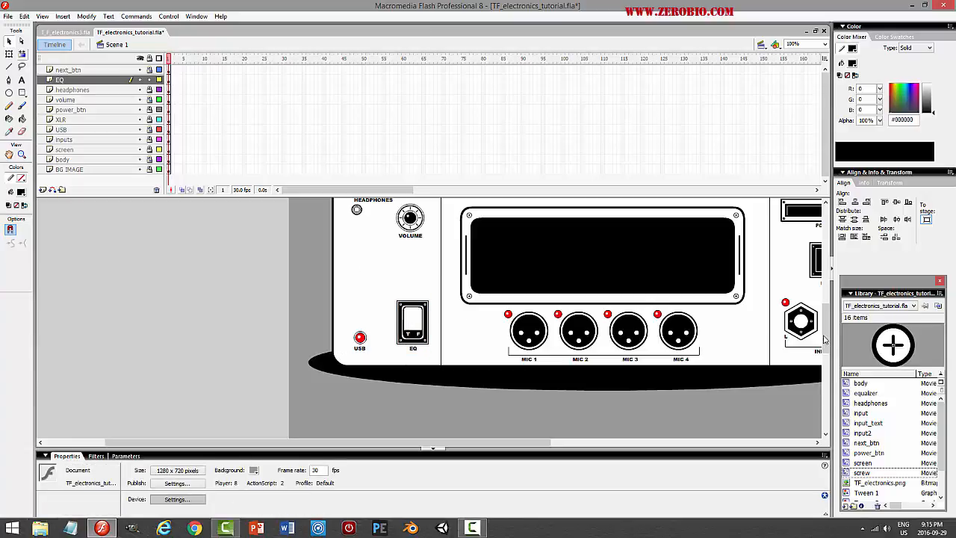
mouse_move(829, 345)
left_mouse_down()
mouse_move(832, 269)
mouse_move(829, 339)
left_mouse_up()
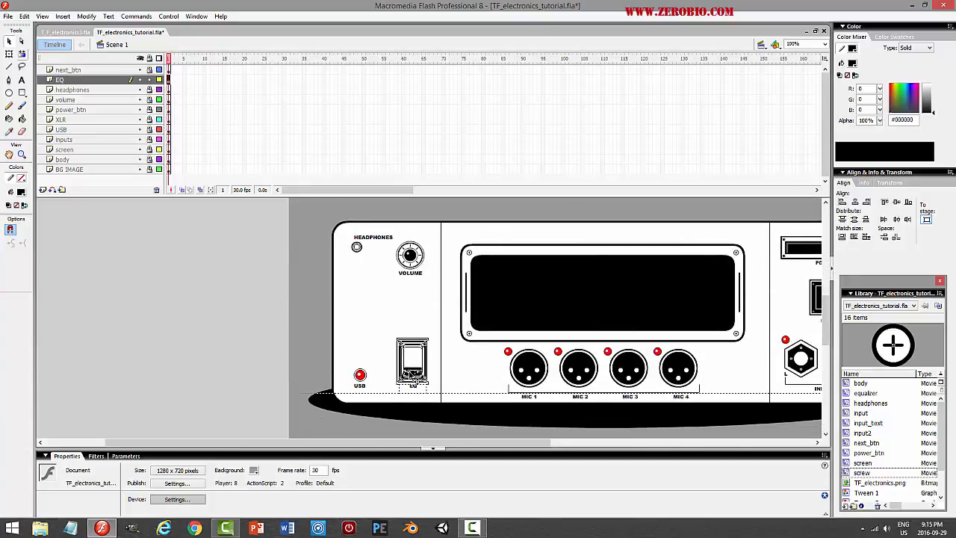
left_click_drag(410, 373, 409, 377)
left_click(465, 379)
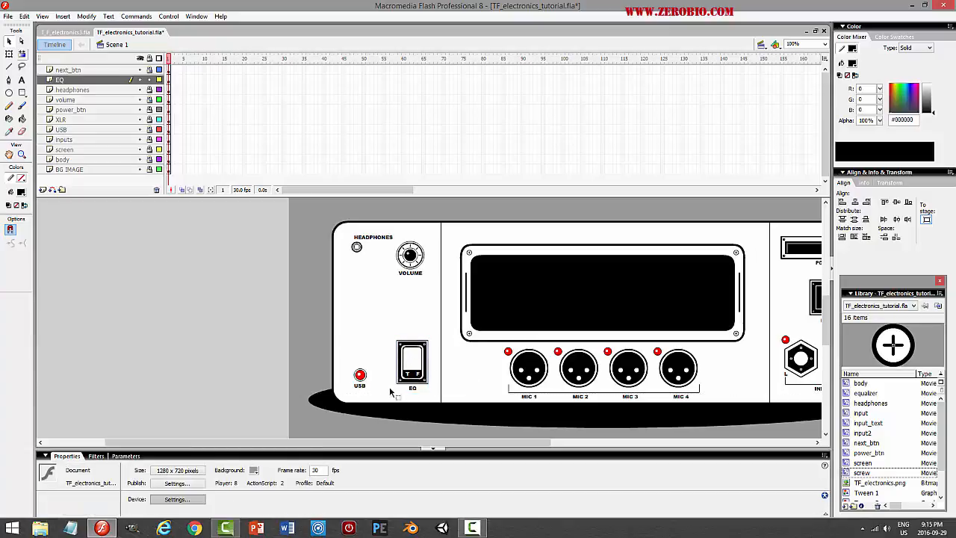
key("ctrl+s")
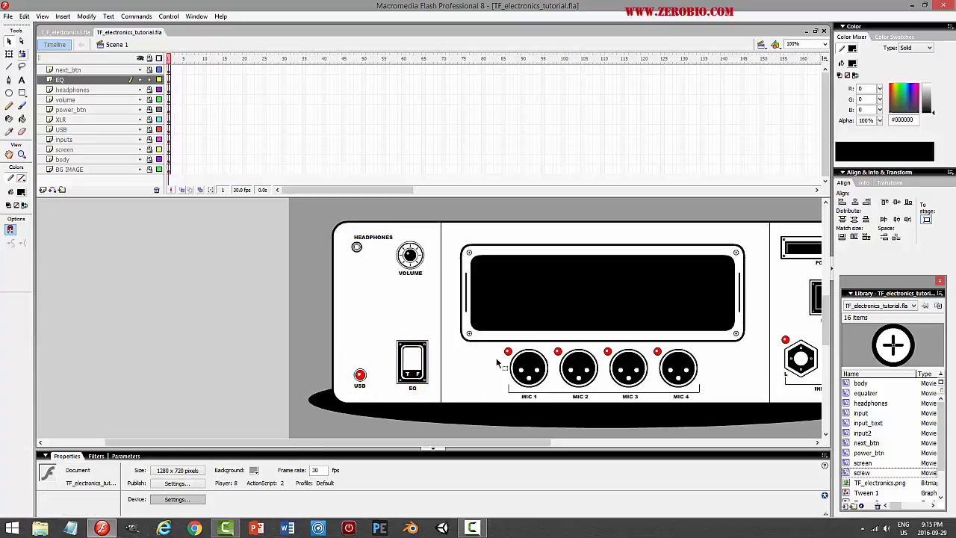
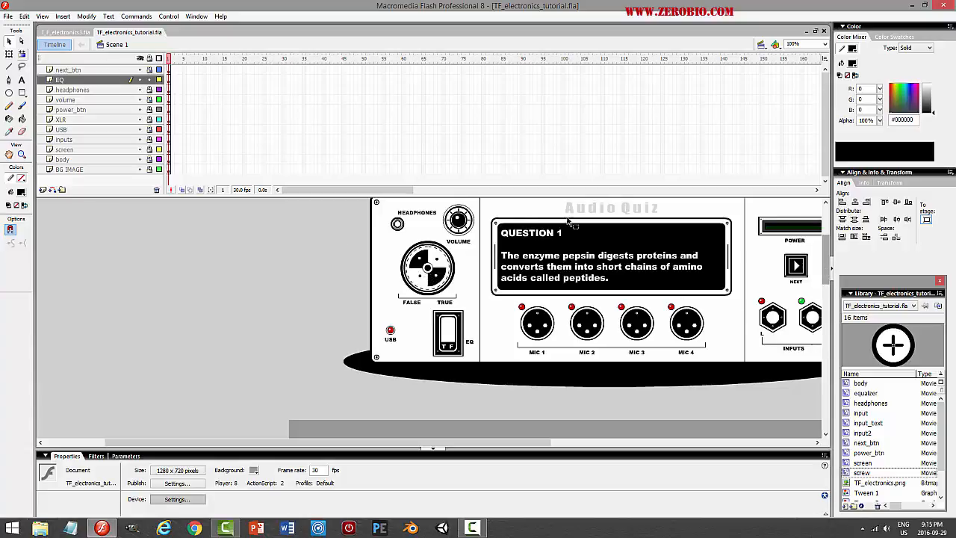
Lock the EQ layer and insert a new layer named TFzone above it
left_click(152, 80)
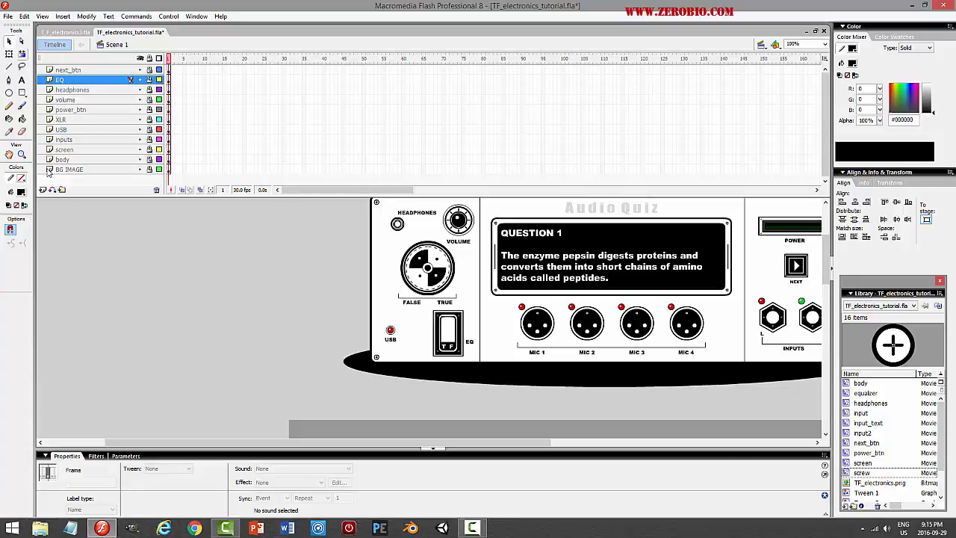
left_click(43, 190)
double_click(124, 81)
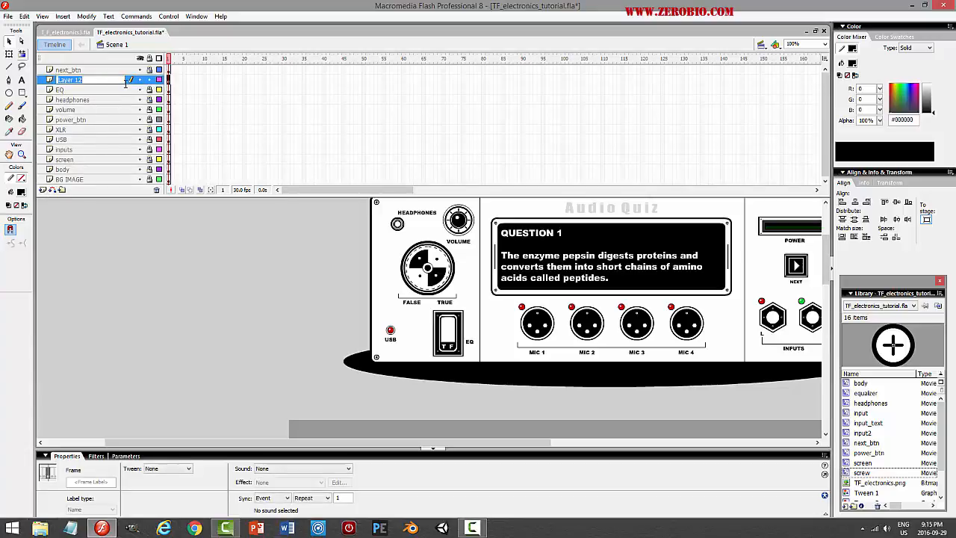
type("TFzone")
key("Return")
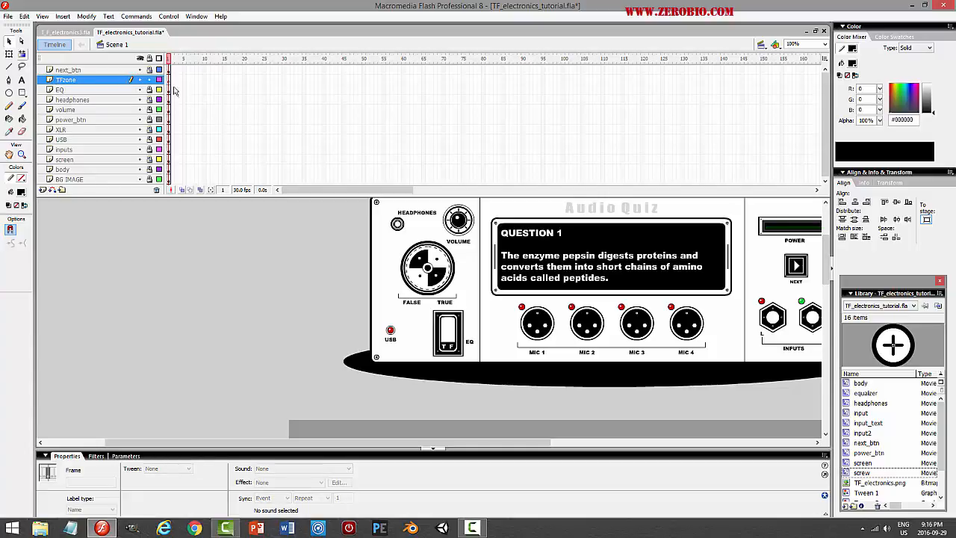
Draw an unfilled circle about 12.5 px wide with a black stroke of 3 in the empty area between the volume knob and the equalizer
left_click(9, 93)
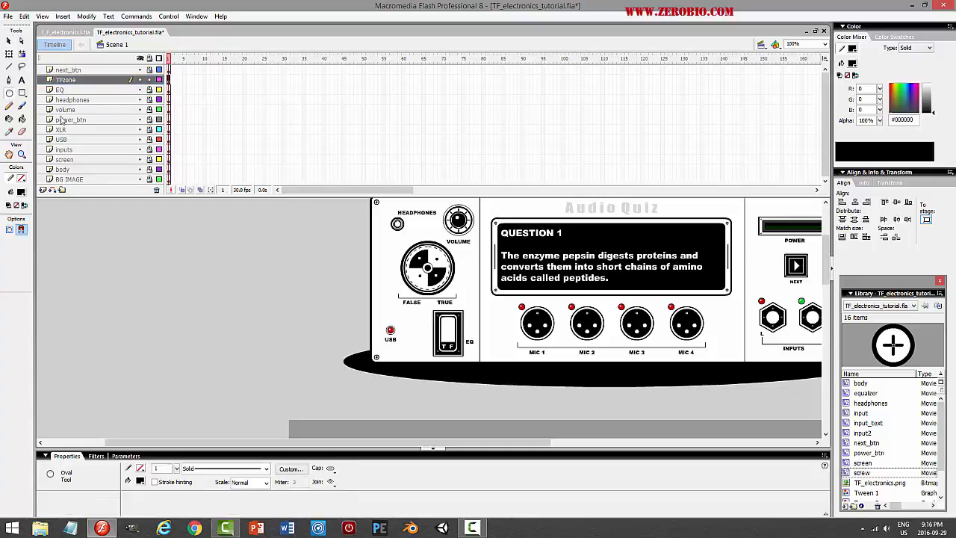
left_click(22, 179)
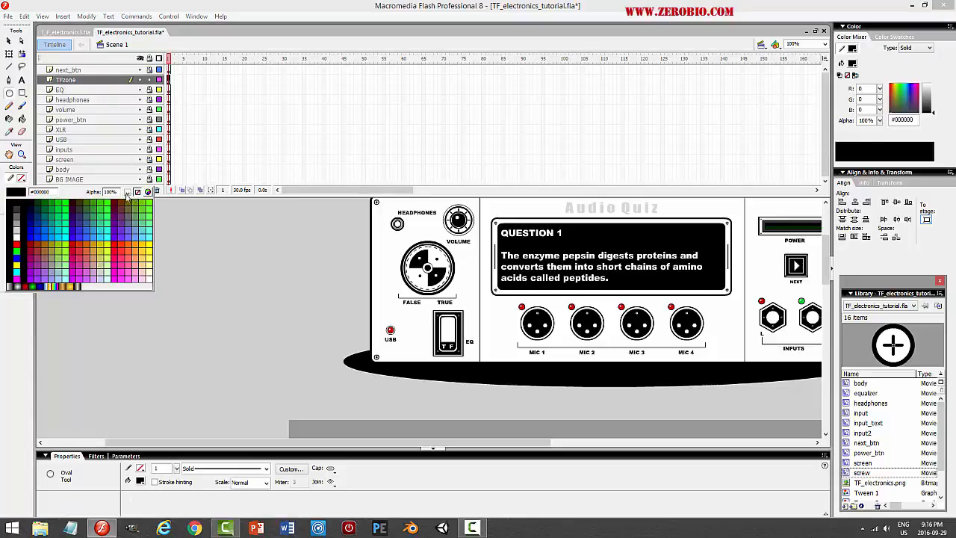
left_click(16, 201)
left_click(20, 192)
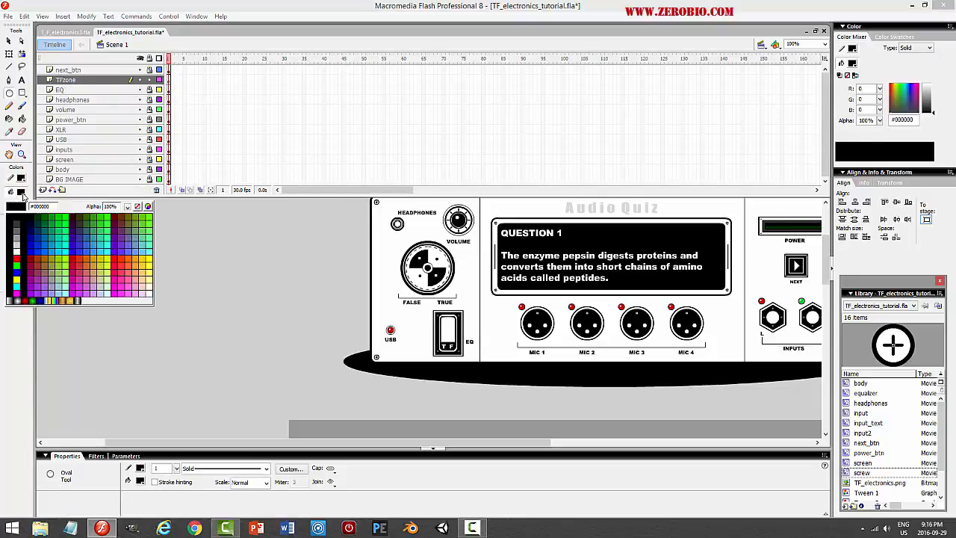
left_click(136, 206)
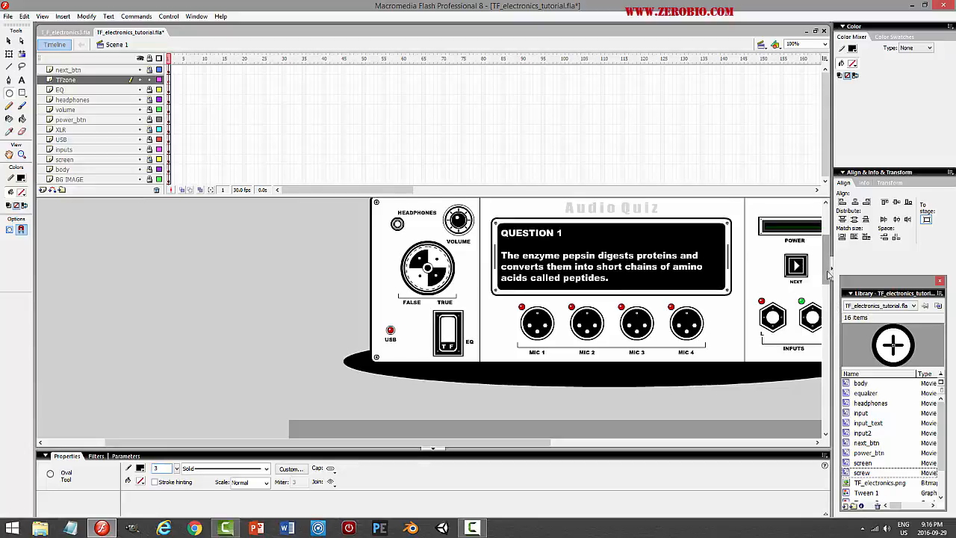
left_click_drag(826, 271, 827, 333)
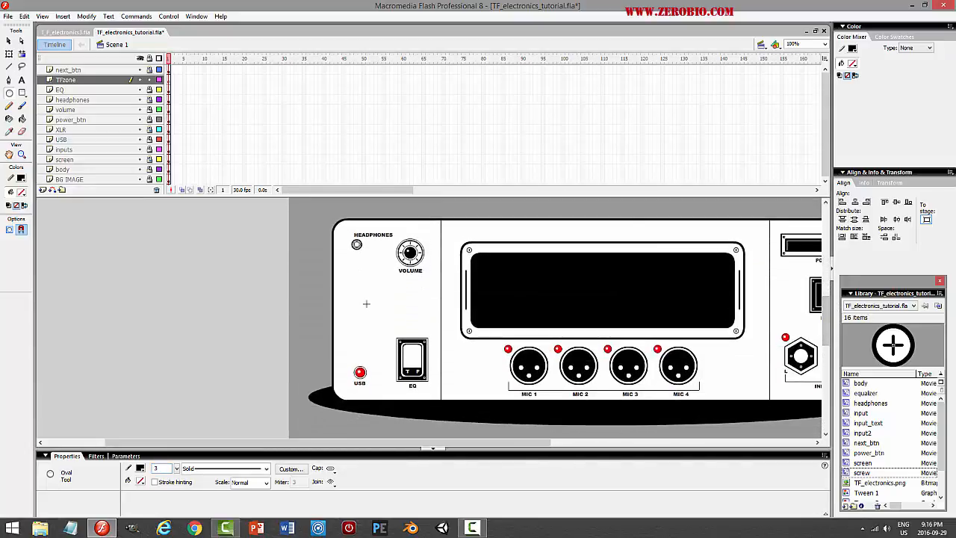
left_click(824, 44)
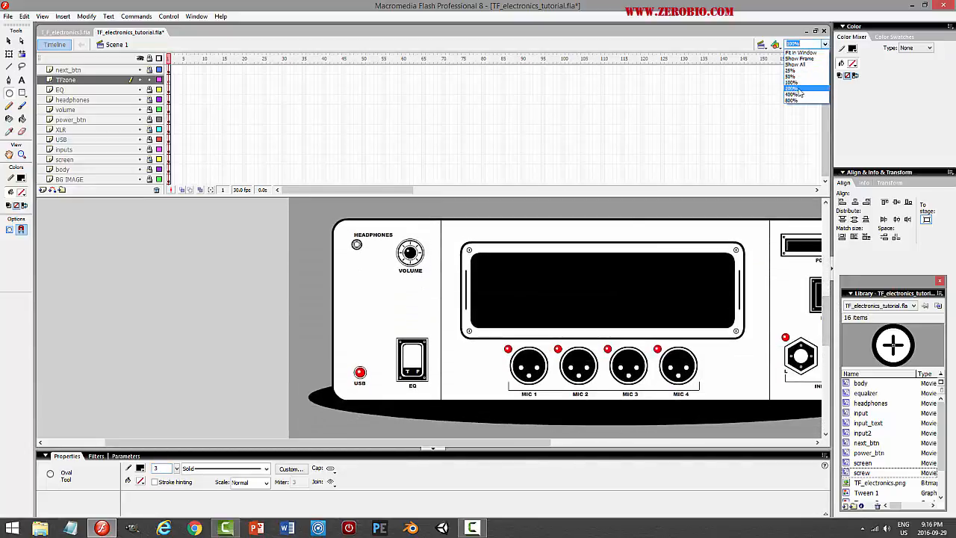
left_click(794, 89)
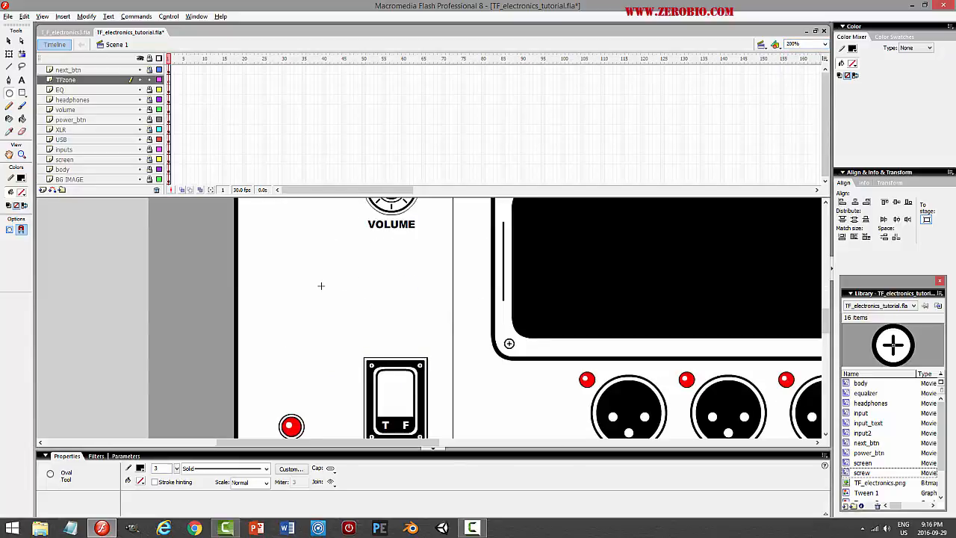
left_click_drag(313, 279, 329, 294)
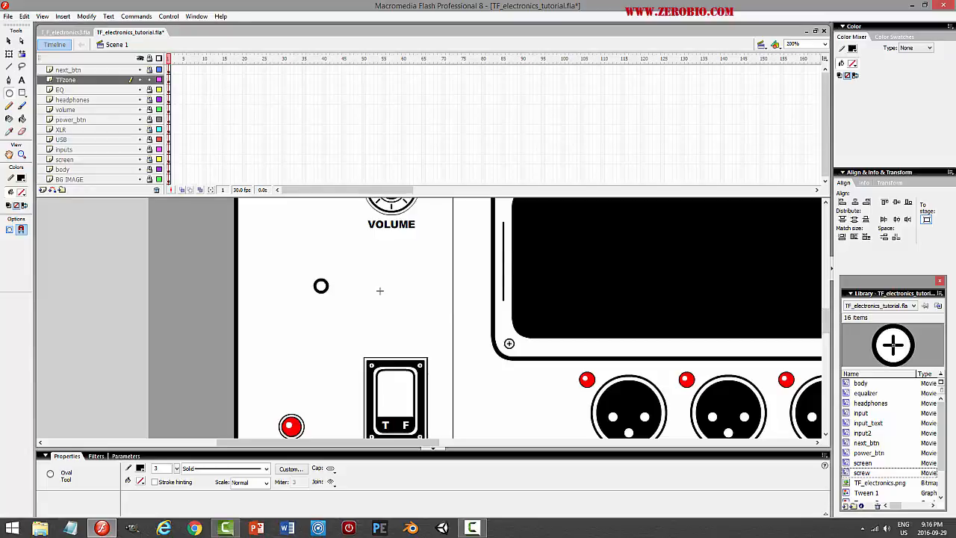
Copy the small circle, paste it in place and enlarge the copy around the same centre to about 25.4 px
left_click(8, 42)
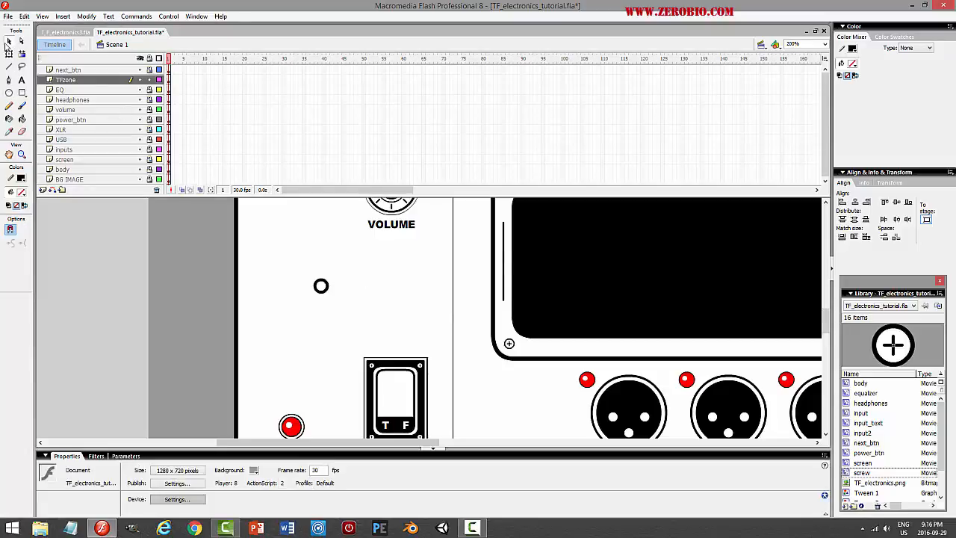
left_click(321, 286)
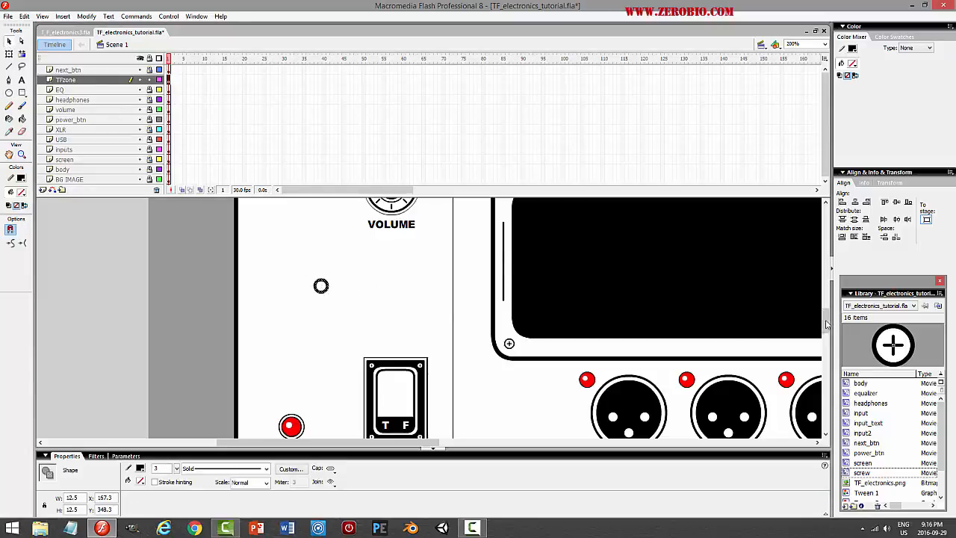
mouse_move(828, 319)
left_mouse_down()
mouse_move(831, 261)
mouse_move(829, 318)
left_mouse_up()
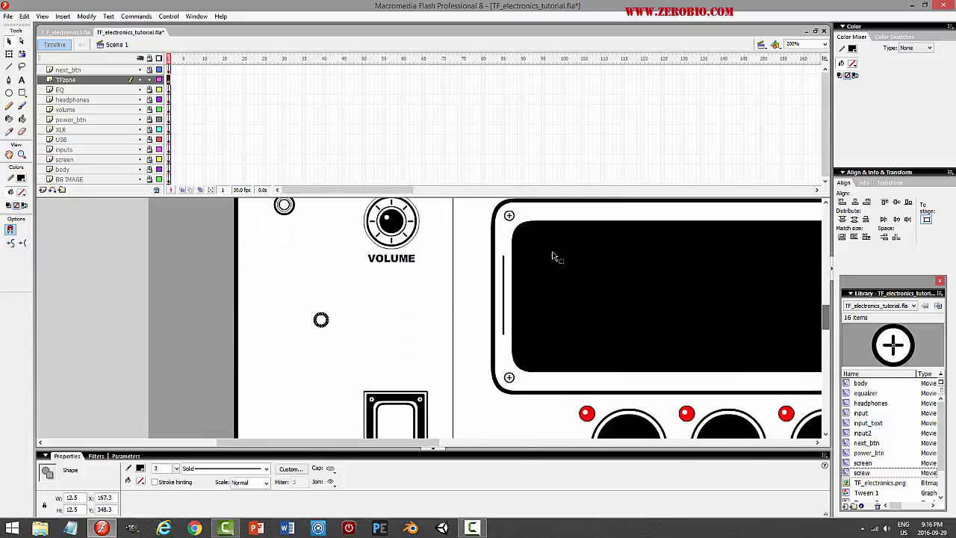
left_click(24, 16)
left_click(24, 16)
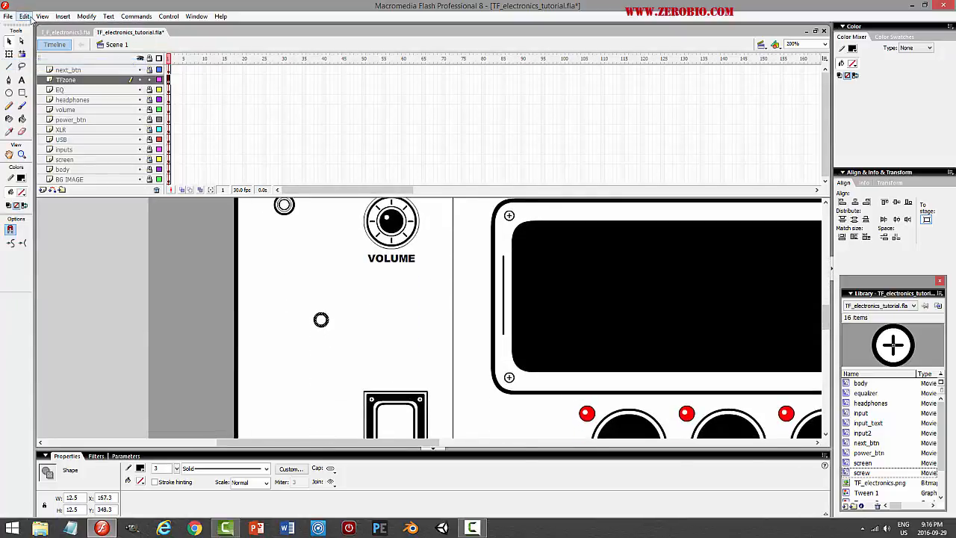
left_click(24, 16)
left_click(35, 86)
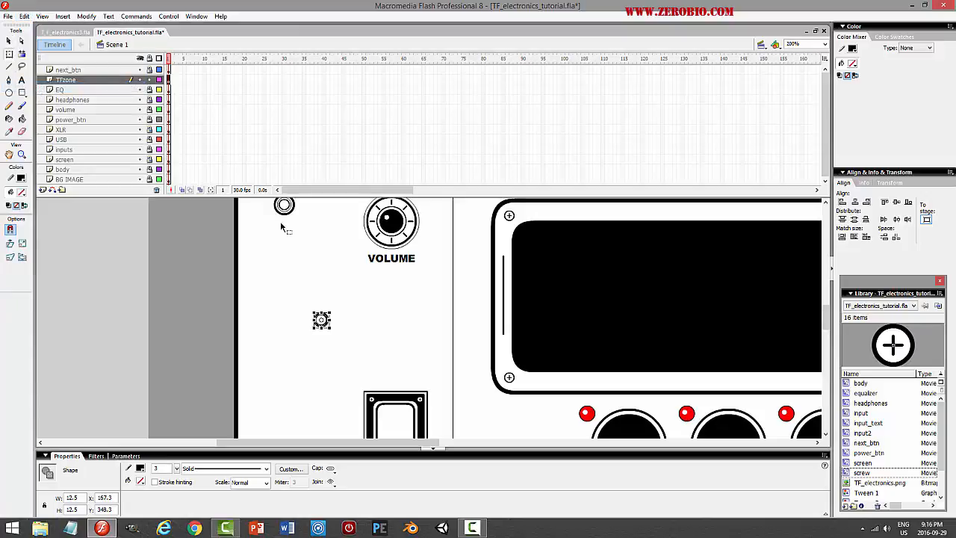
left_click_drag(330, 311, 338, 303)
left_click(376, 318)
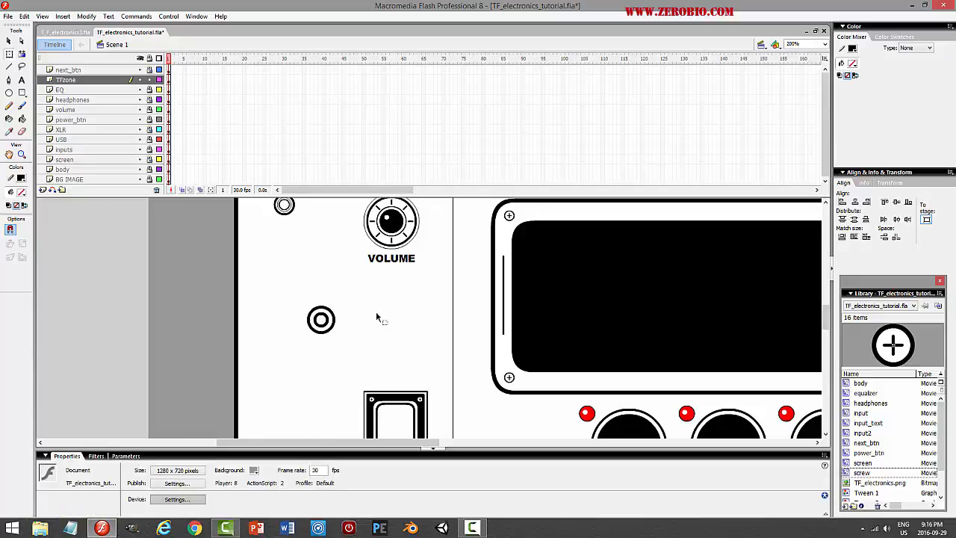
Fill the inner circle of the new knob with black
left_click(22, 118)
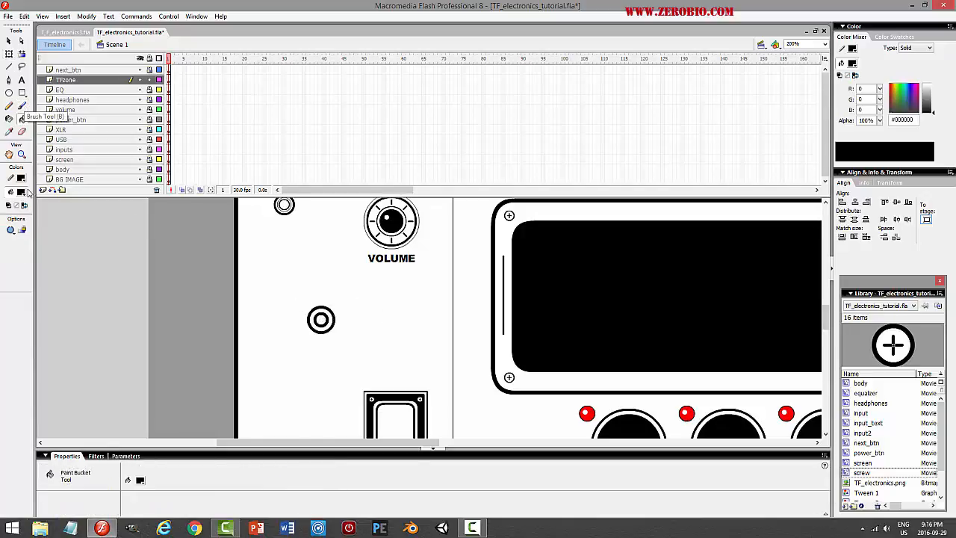
left_click(322, 318)
left_click(9, 41)
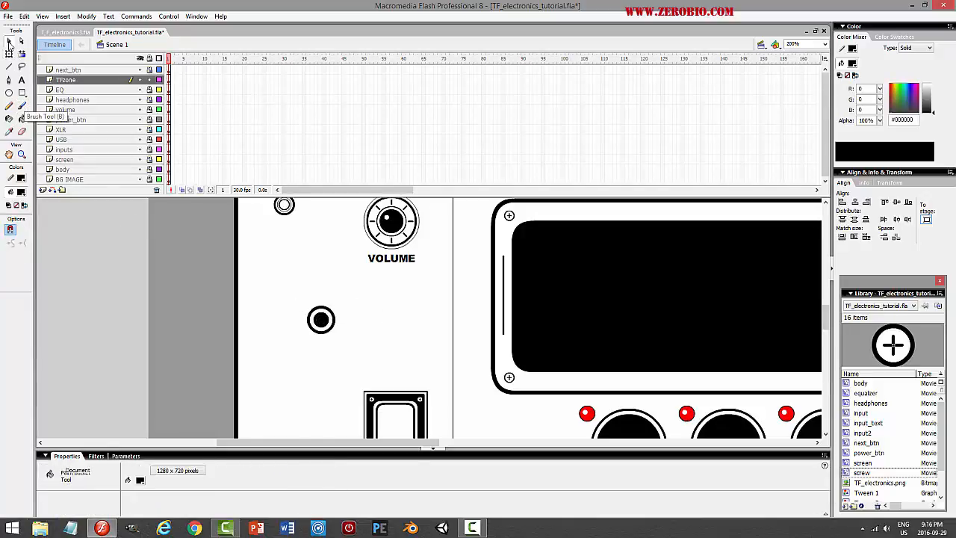
left_click(325, 318)
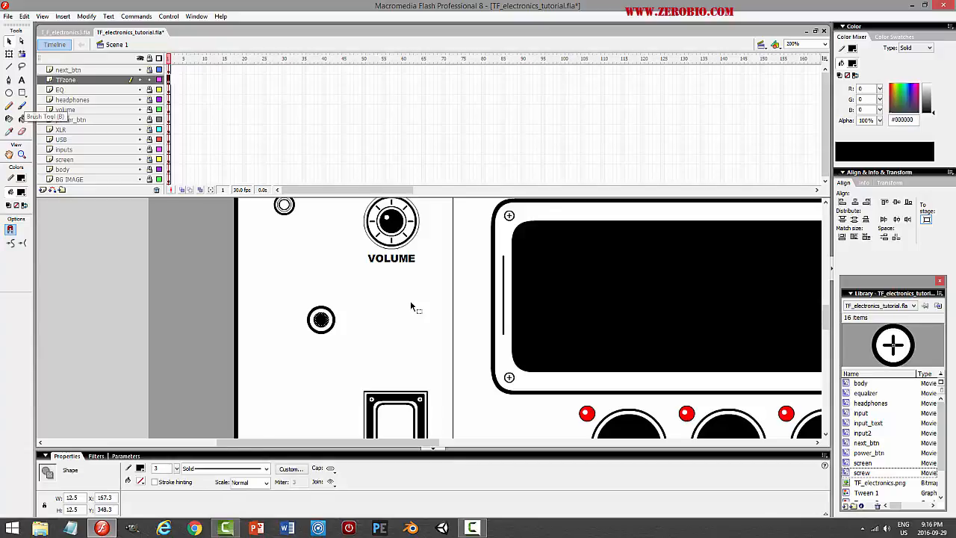
left_click(412, 305)
Set the stroke of the new knob's outer ring to 2
mouse_move(826, 319)
left_mouse_down()
mouse_move(834, 243)
mouse_move(834, 326)
left_mouse_up()
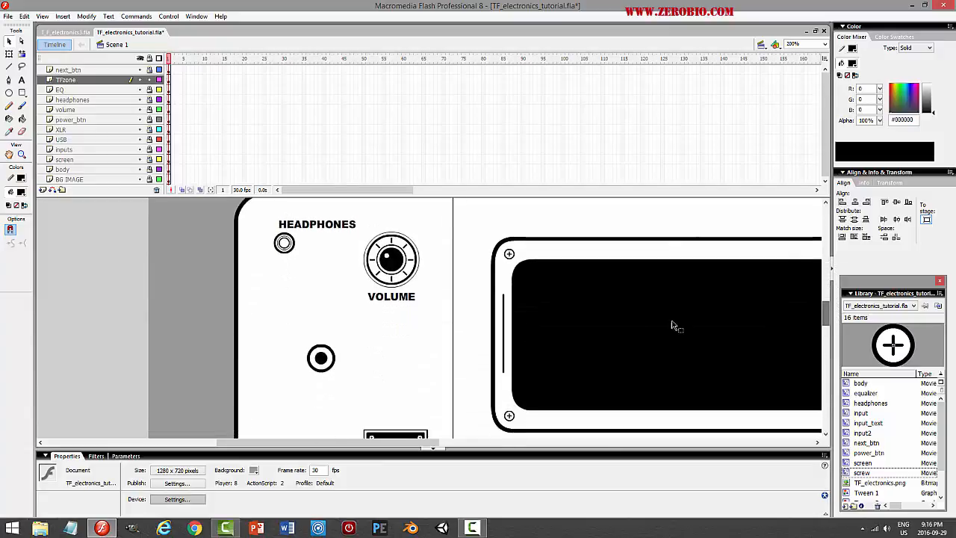
left_click(329, 352)
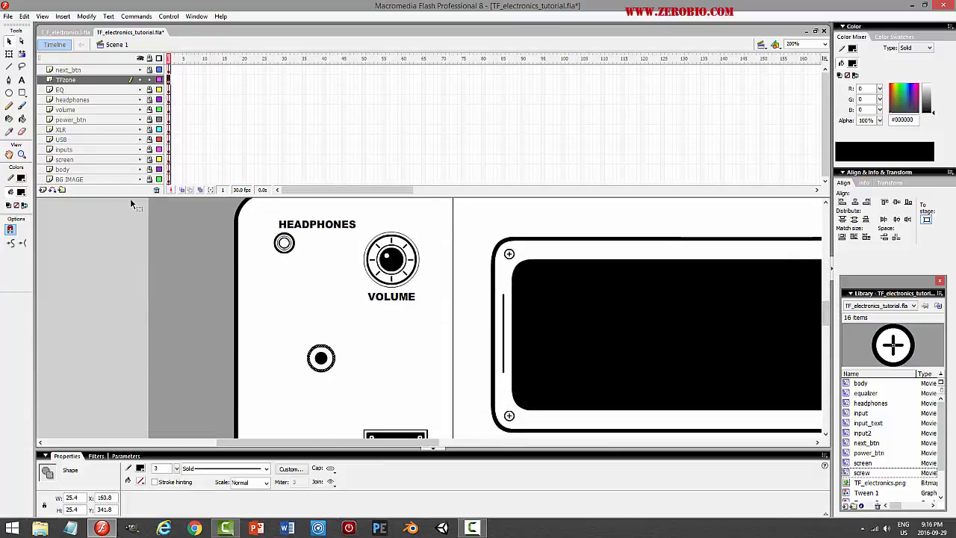
double_click(160, 469)
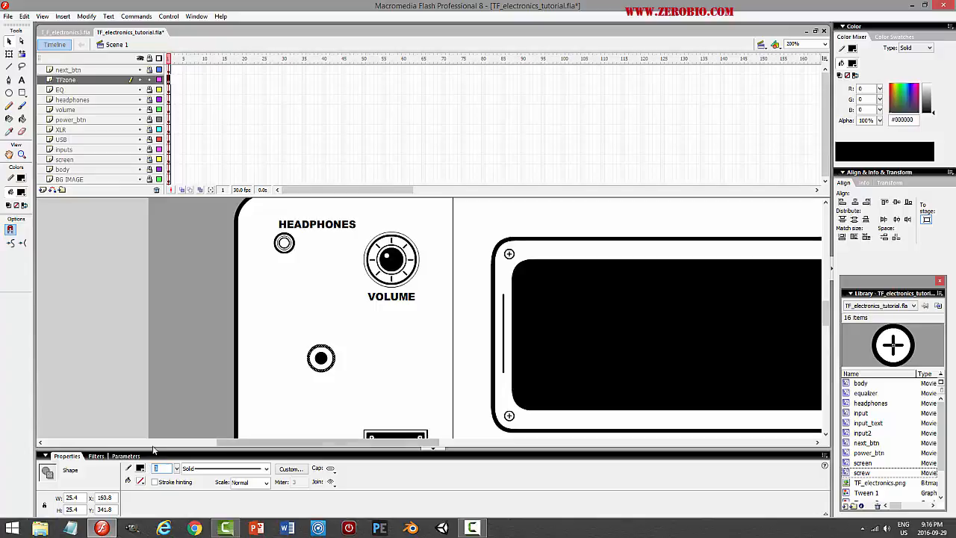
type("2")
key("Return")
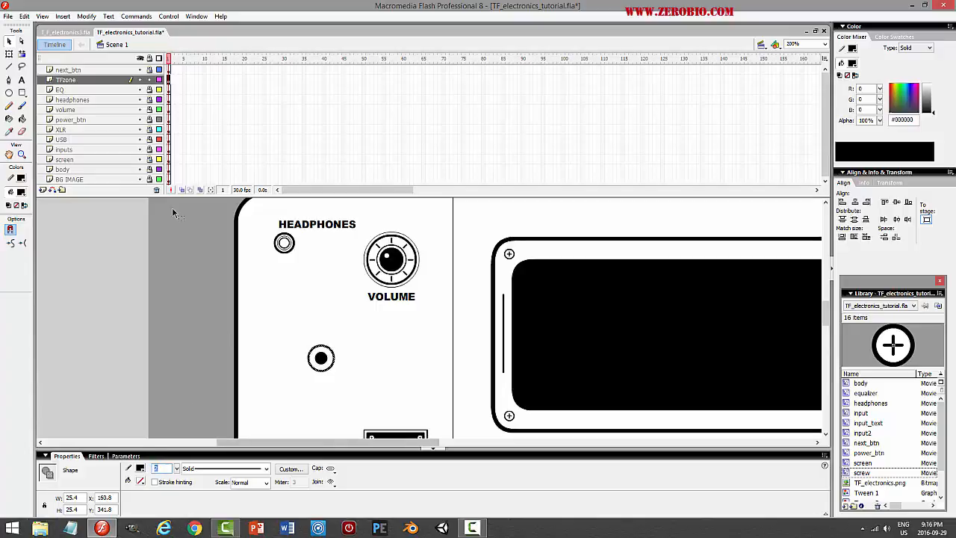
left_click(25, 15)
left_click(29, 62)
left_click(24, 18)
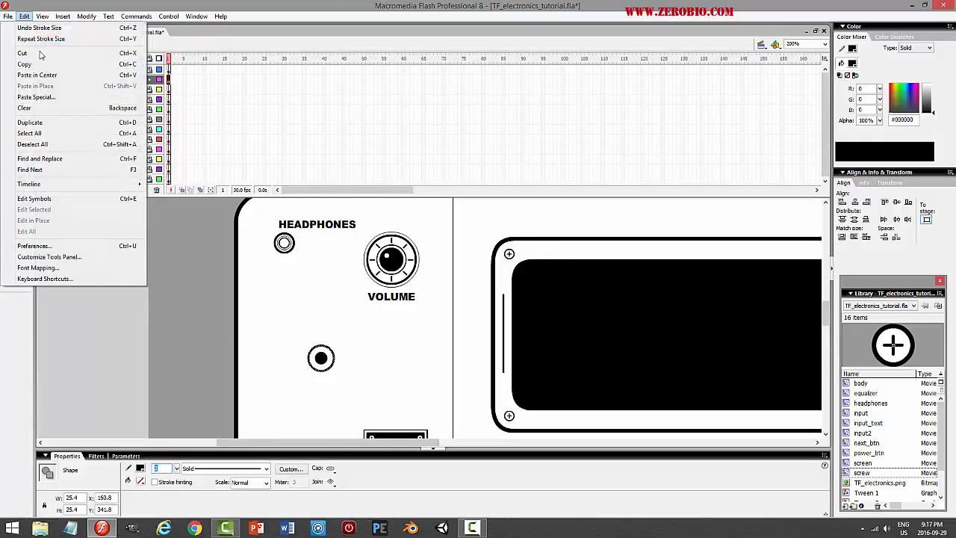
left_click(357, 367)
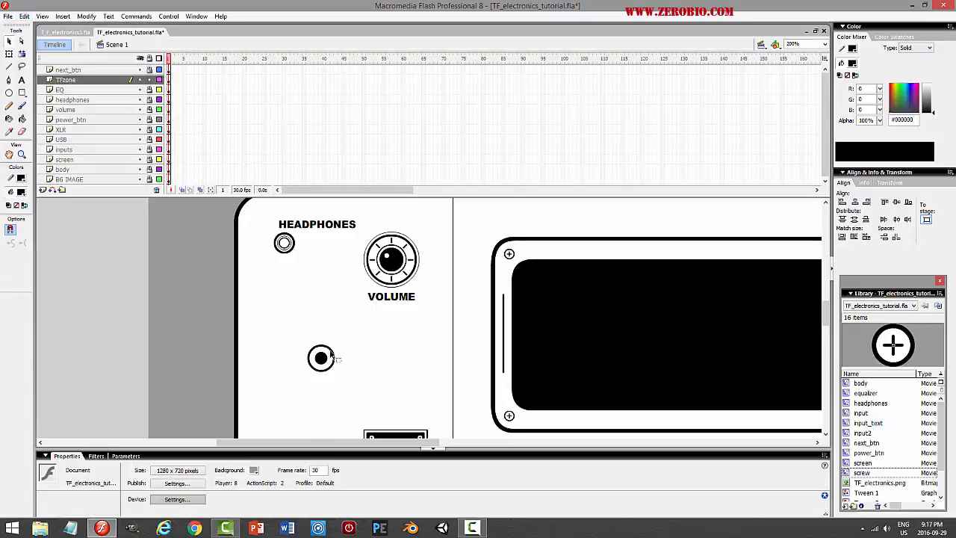
double_click(328, 351)
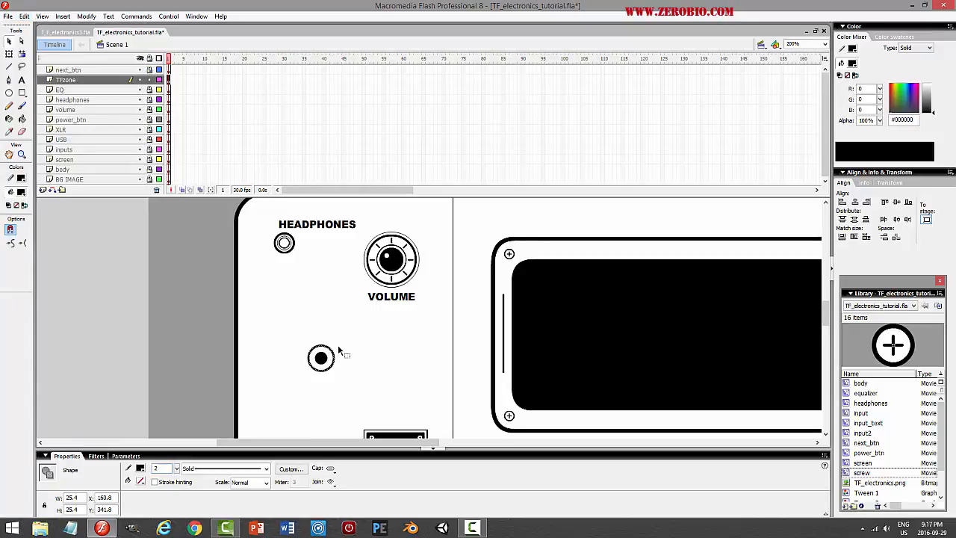
left_click(25, 16)
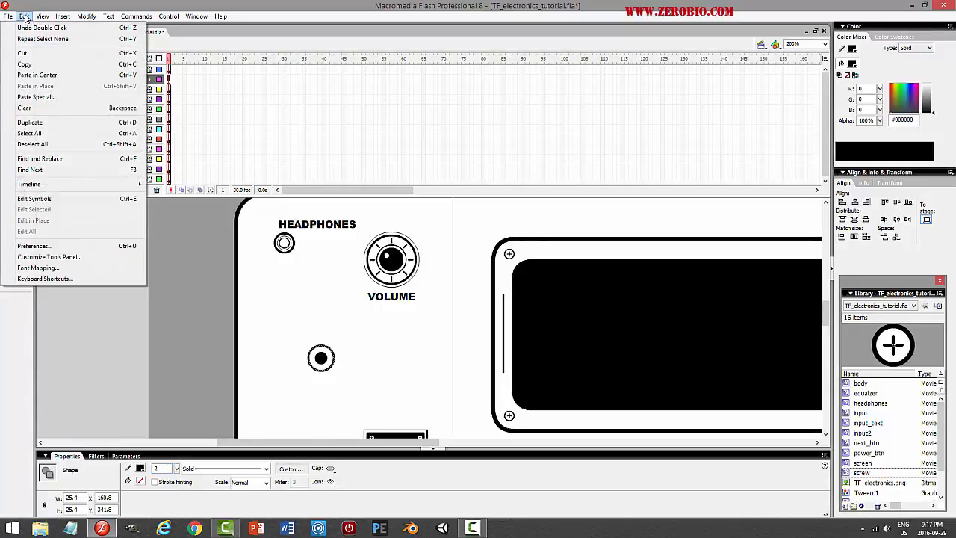
left_click(24, 64)
left_click(24, 16)
left_click(38, 86)
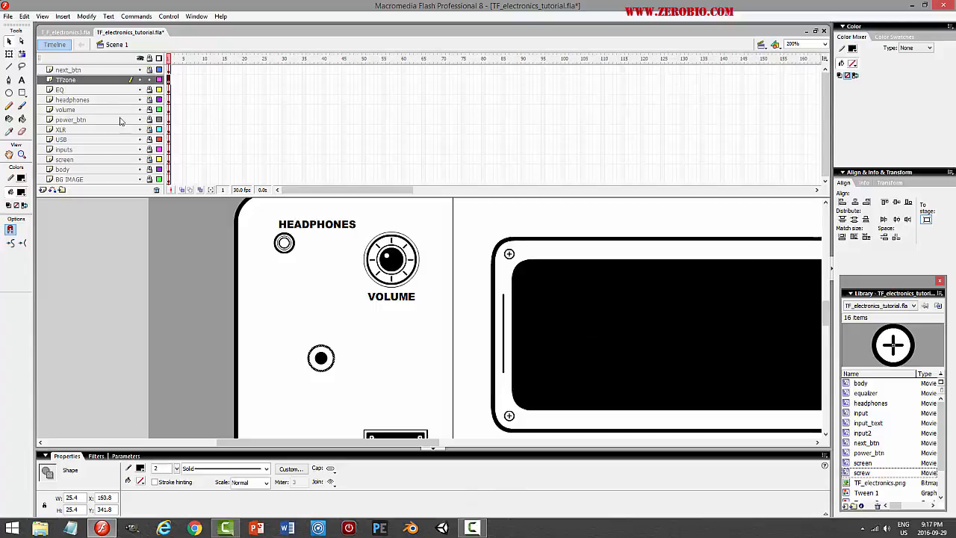
left_click(362, 319)
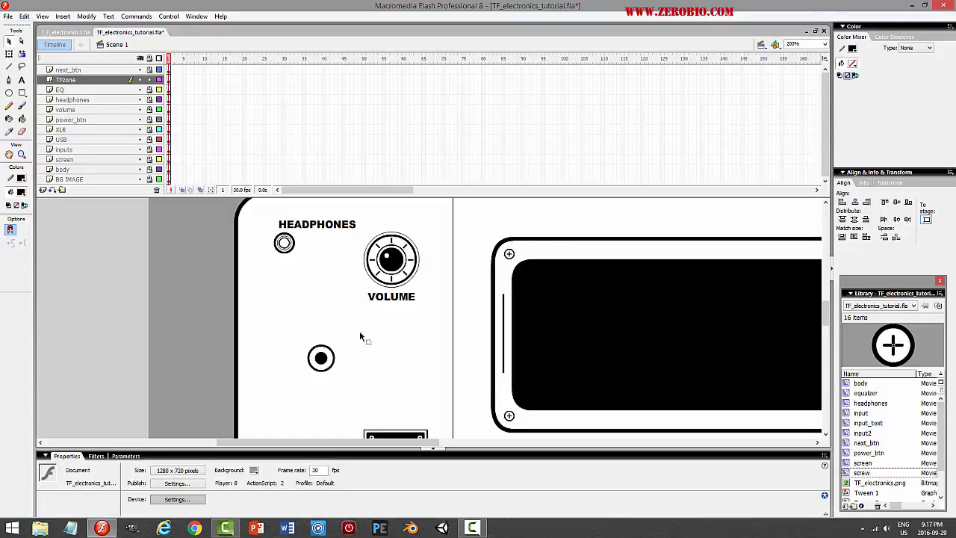
Copy the knob's outer ring, paste it in place and enlarge the copy around the same centre to about 72.7 px
left_click(331, 354)
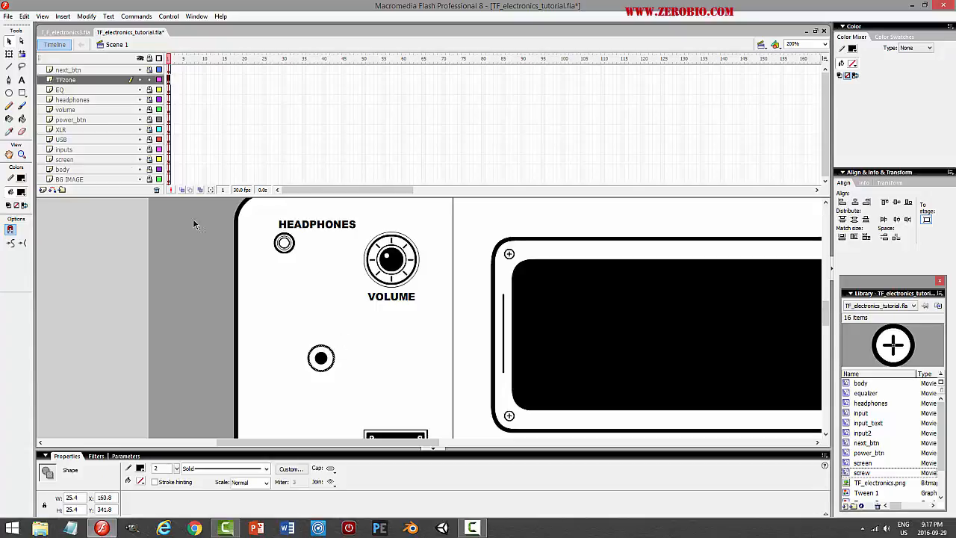
left_click(24, 16)
left_click(25, 64)
left_click(24, 15)
left_click(35, 86)
left_click(10, 54)
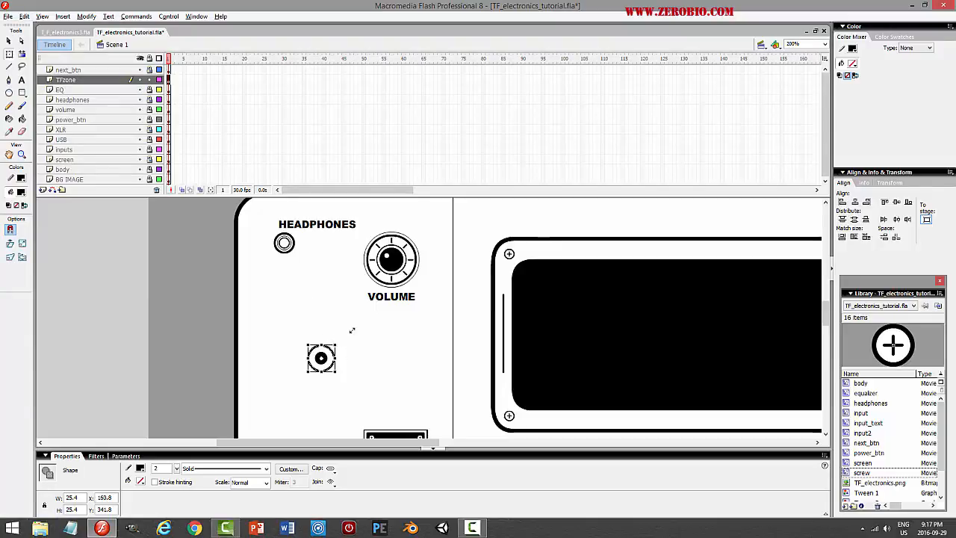
left_click_drag(335, 344, 365, 317)
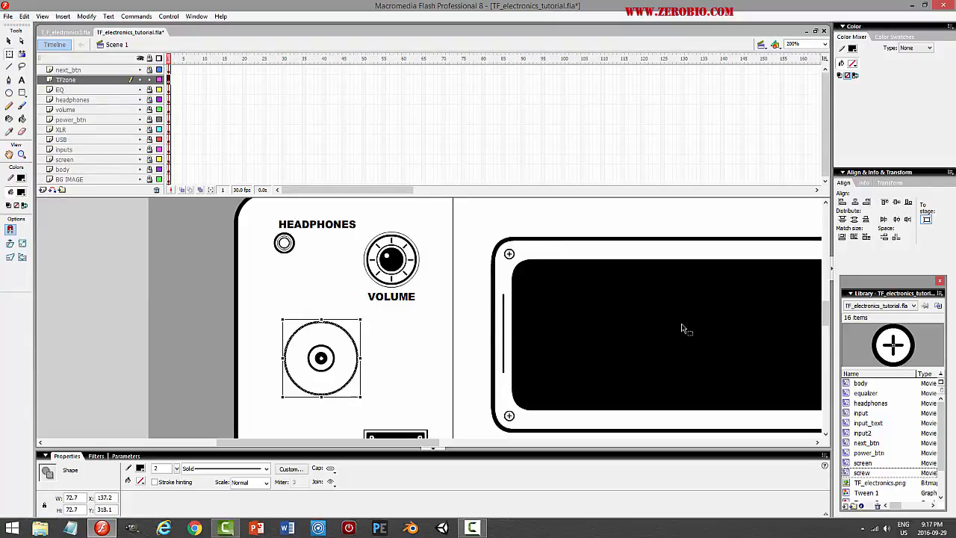
Duplicate the 72.7 px circle in place, enlarge the copy concentrically to about 83 px and give it a dashed stroke
left_click_drag(826, 317, 833, 263)
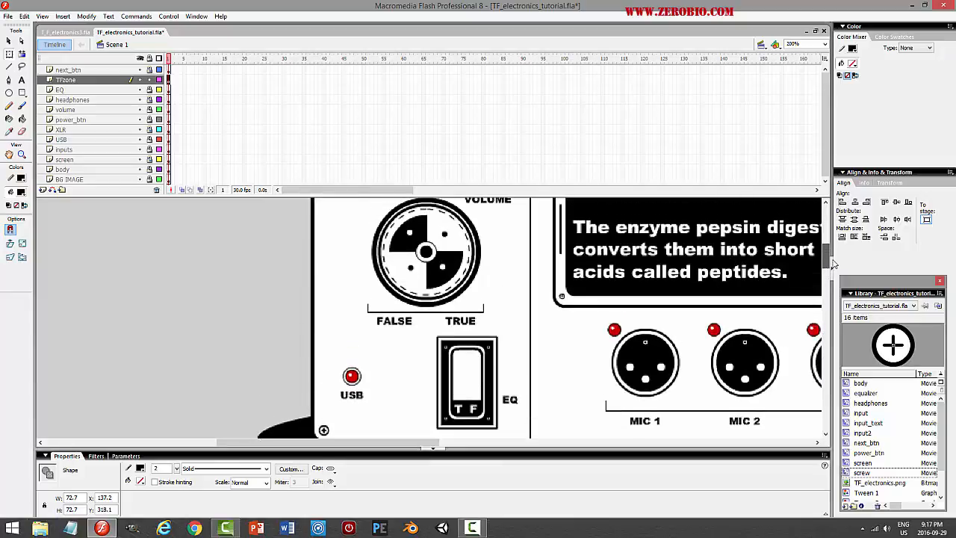
left_click_drag(833, 263, 829, 323)
left_click(25, 15)
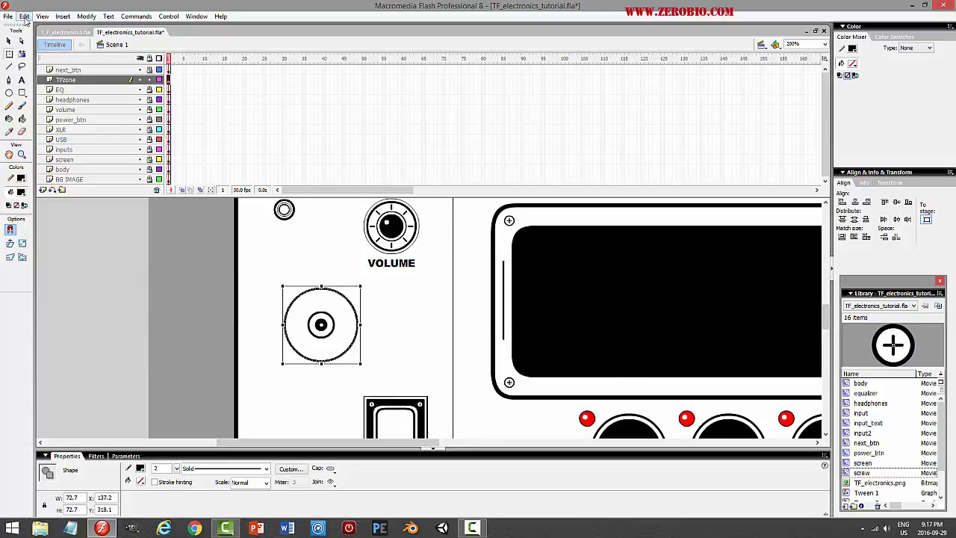
left_click(30, 64)
left_click(24, 15)
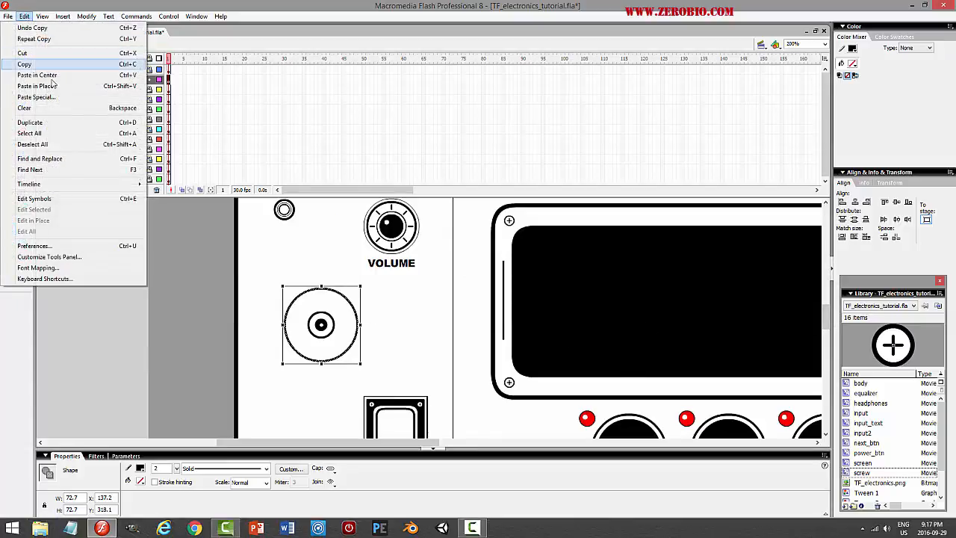
left_click(33, 84)
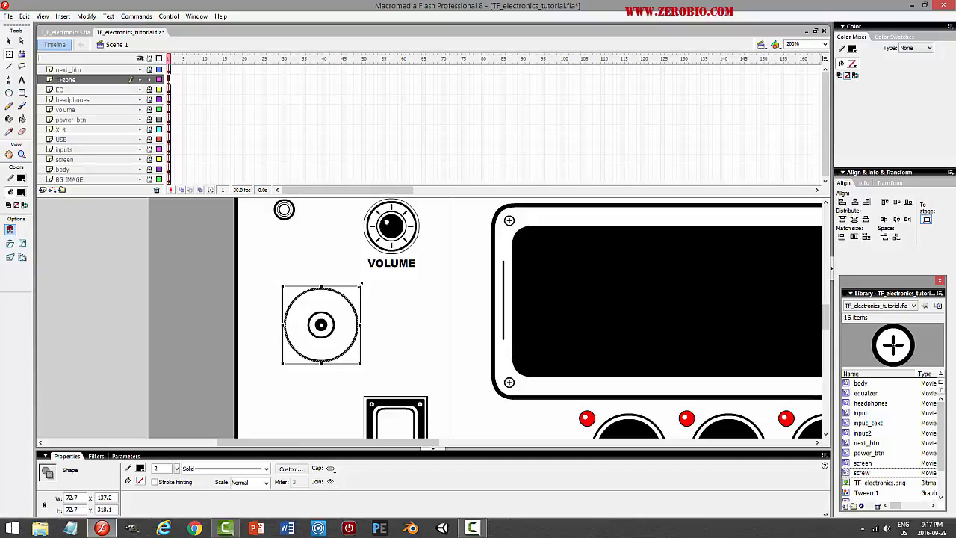
left_click_drag(362, 284, 367, 278)
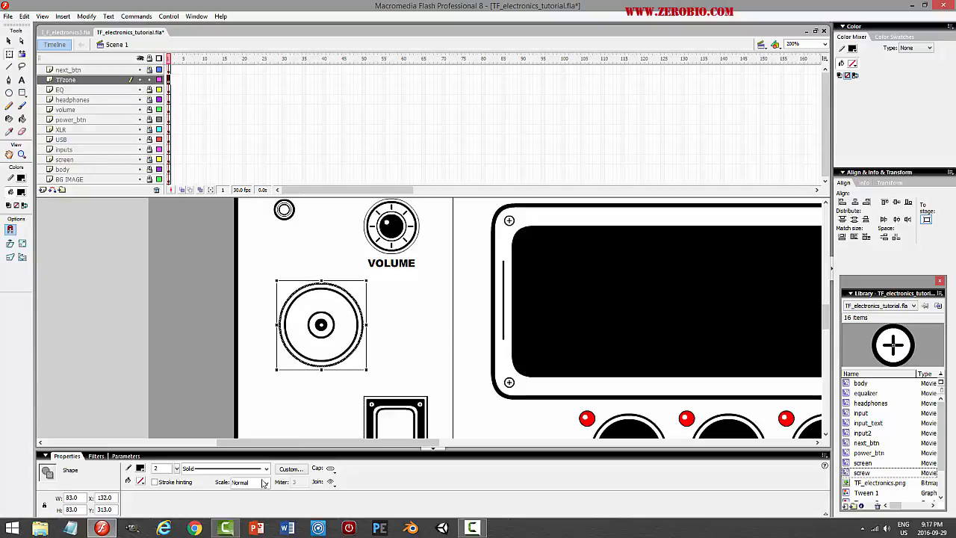
left_click(224, 471)
left_click(224, 486)
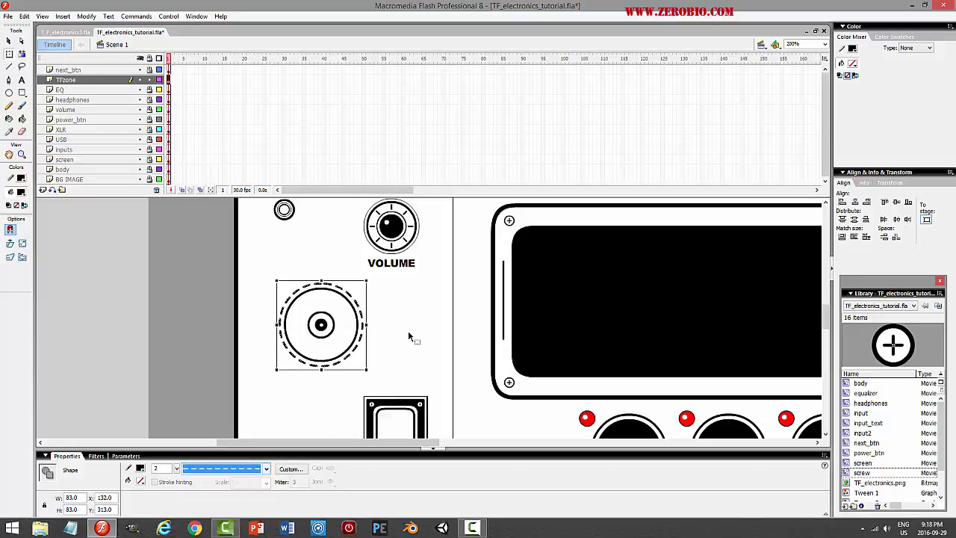
Paste the solid 72.7 px circle in place again, enlarge it concentrically to about 96 px and thicken its stroke
left_click(24, 16)
left_click(30, 64)
left_click(24, 15)
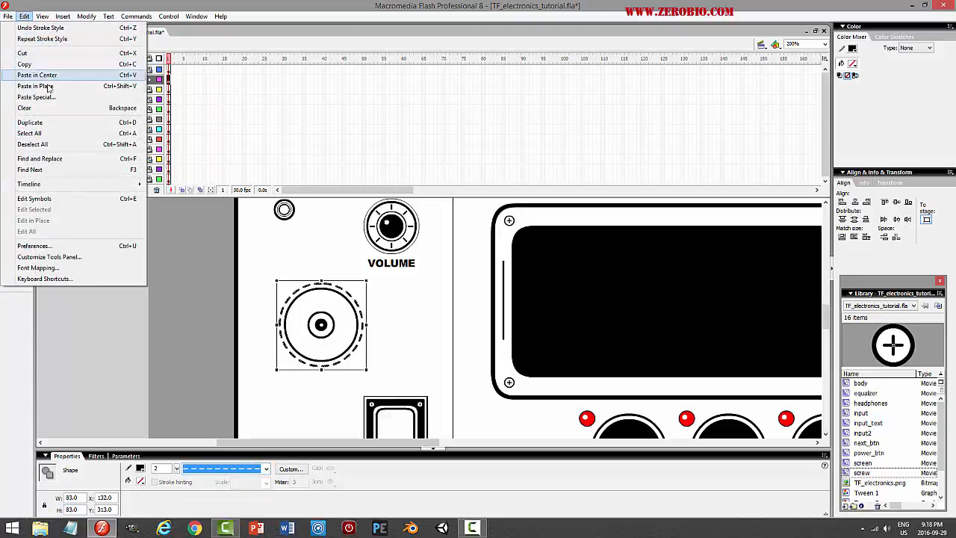
left_click(33, 85)
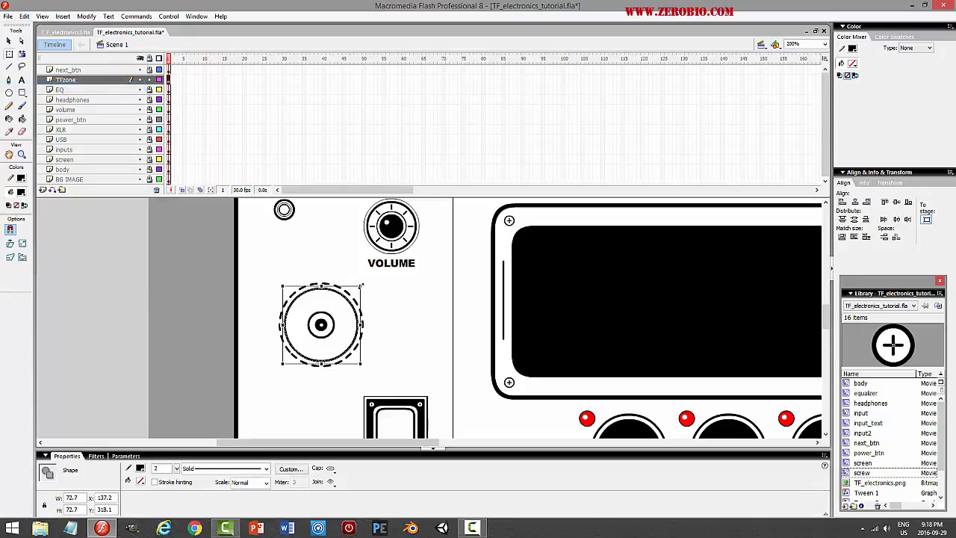
left_click_drag(362, 285, 374, 272)
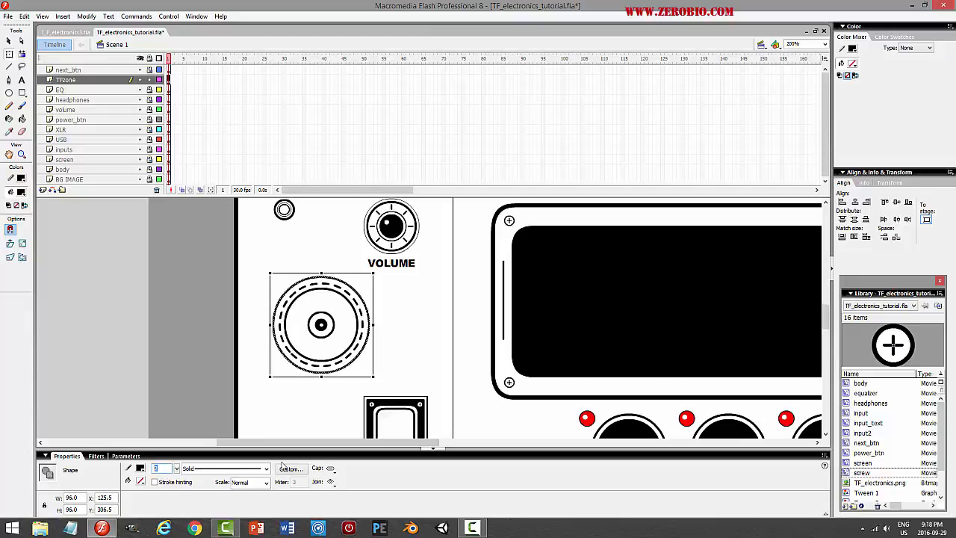
key("Return")
left_click(419, 320)
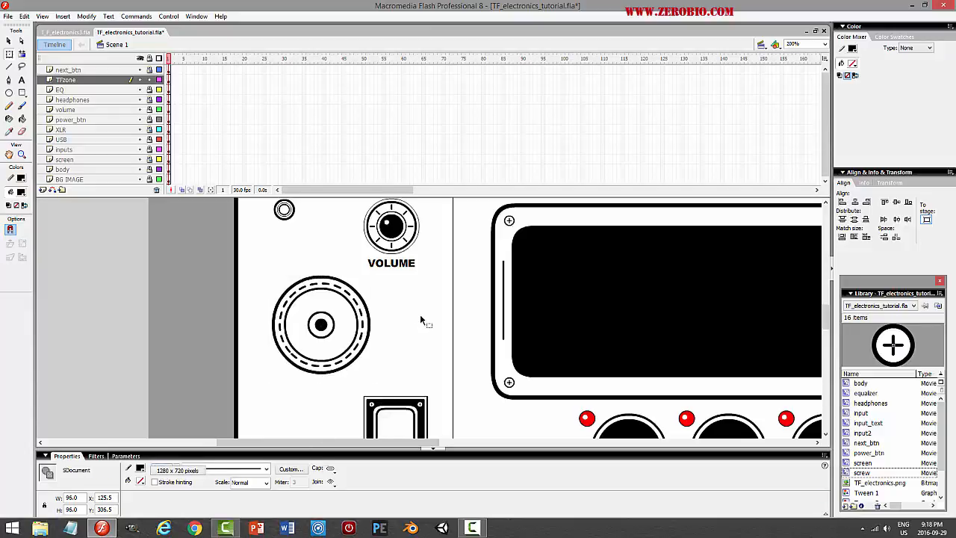
left_click_drag(827, 324, 834, 265)
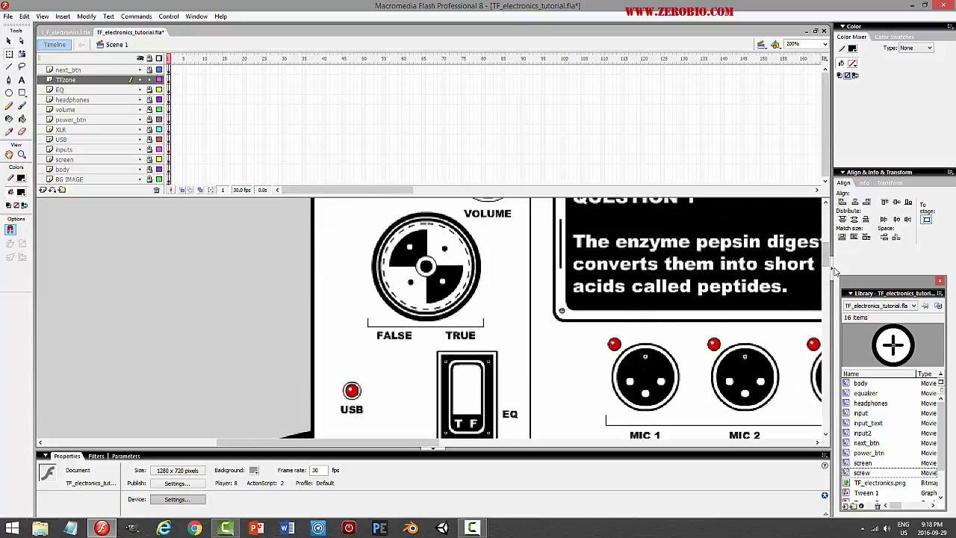
left_click_drag(827, 259, 827, 317)
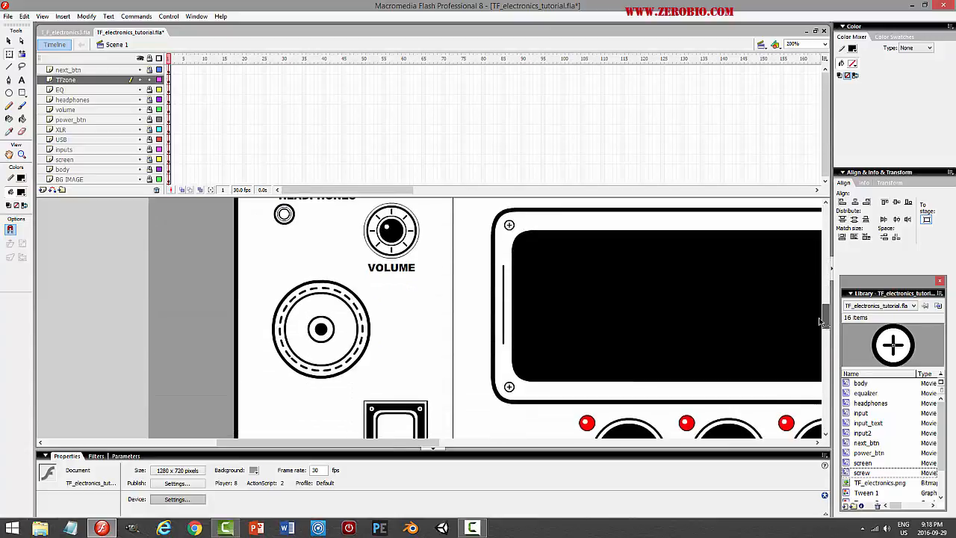
Copy the dial's outer circle, paste it in place, and enlarge the copy to about 109.6 px with a thicker outline
left_click(340, 289)
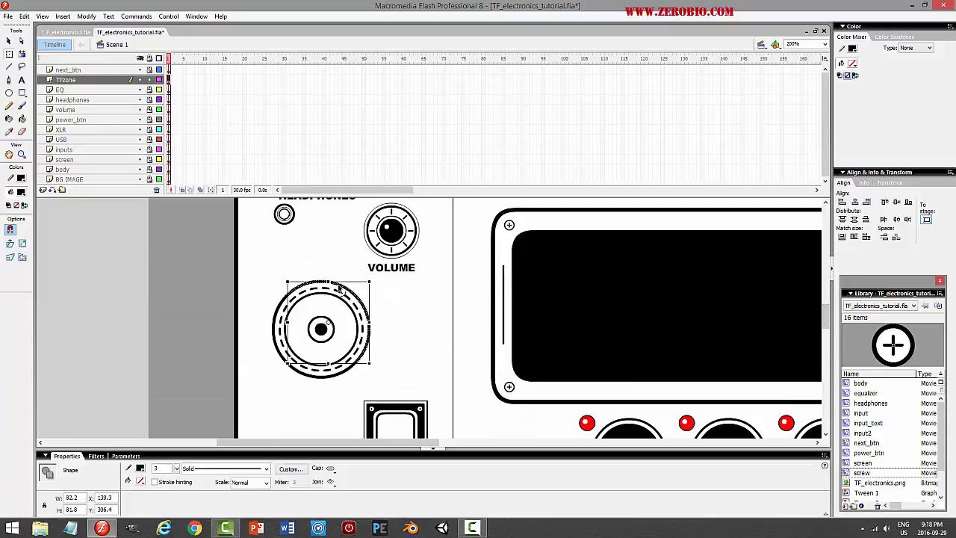
double_click(340, 290)
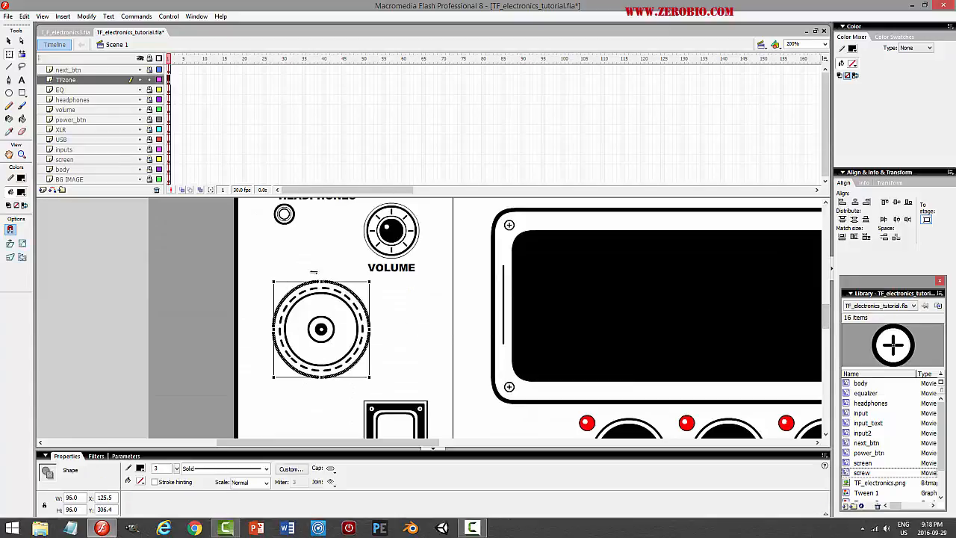
left_click(24, 16)
left_click(32, 63)
left_click(24, 16)
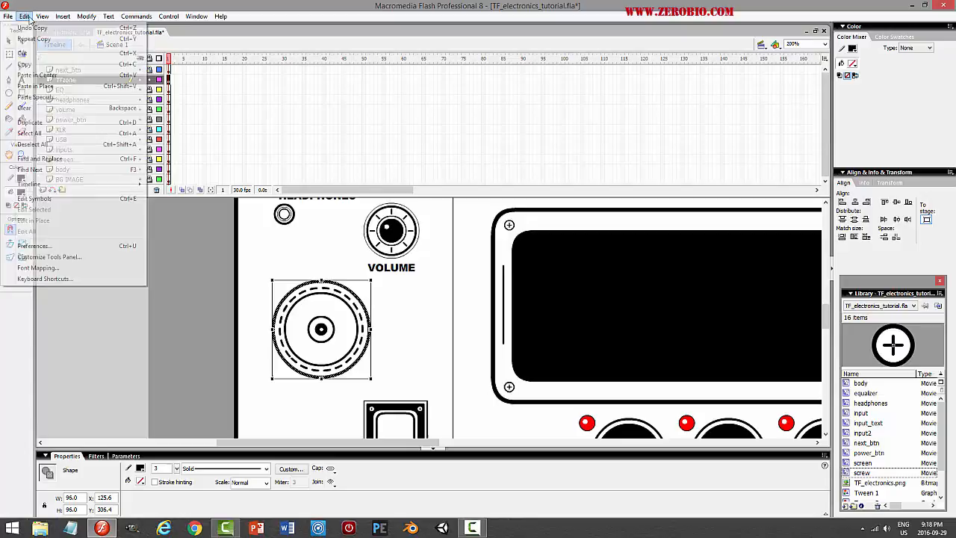
left_click(35, 86)
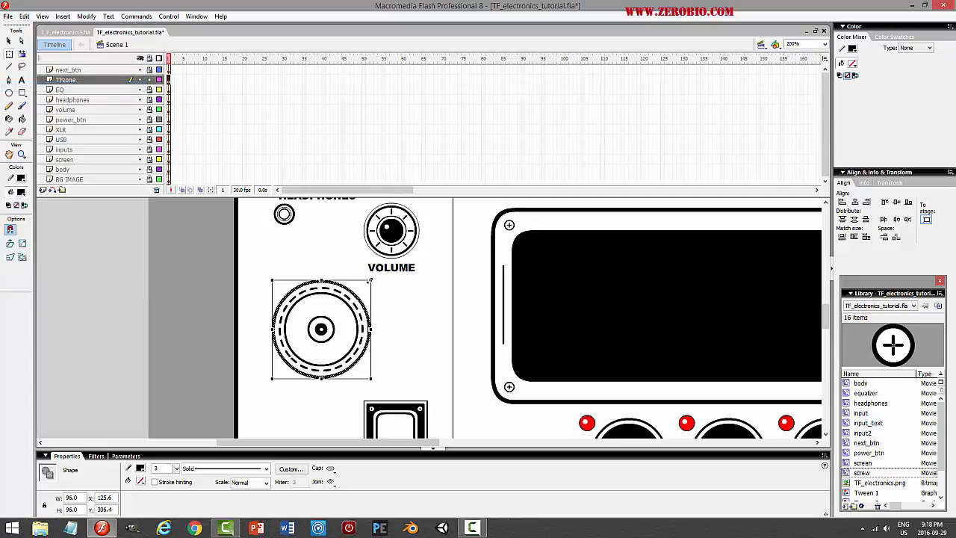
left_click_drag(369, 280, 377, 273)
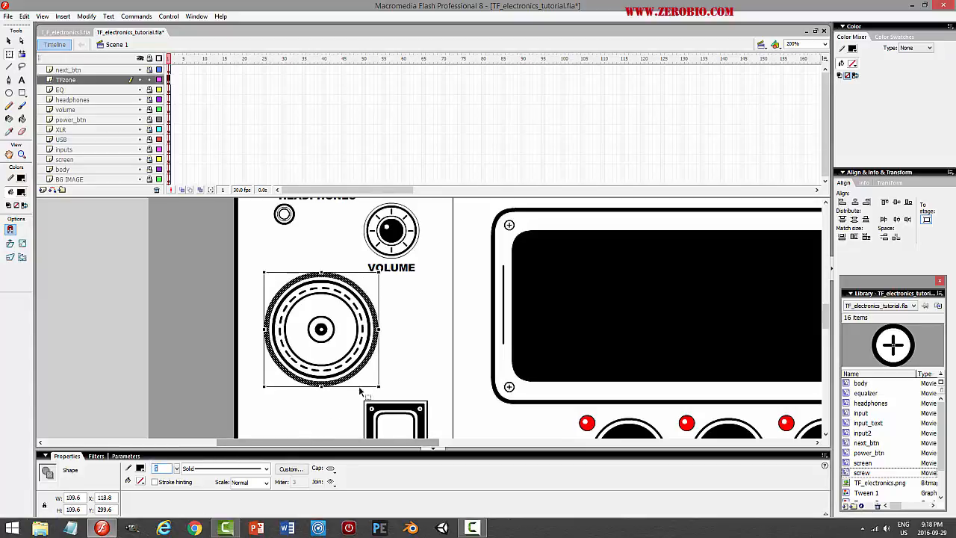
left_click(421, 345)
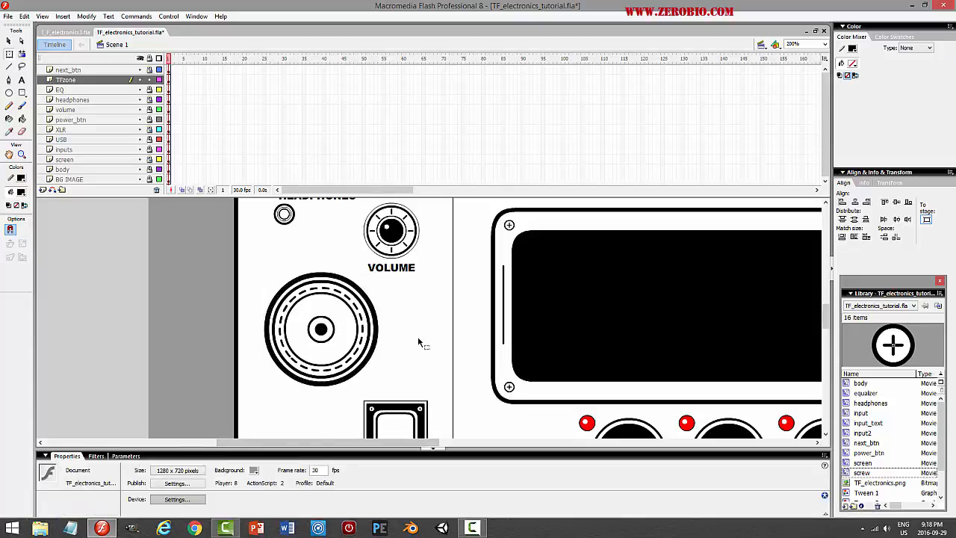
Fill the empty areas of the dial below the volume knob with white (#FFFFFF) using the Paint Bucket
left_click(22, 118)
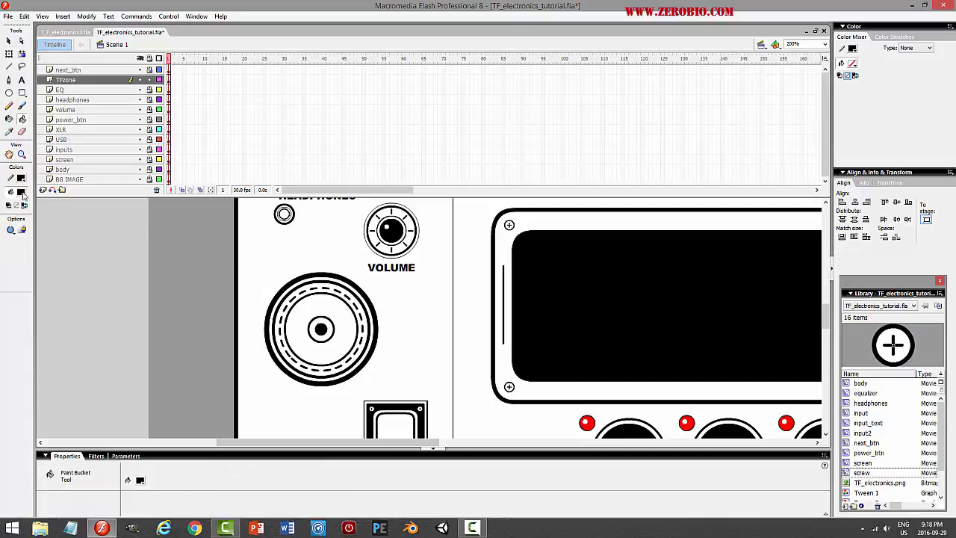
left_click(21, 191)
left_click(23, 246)
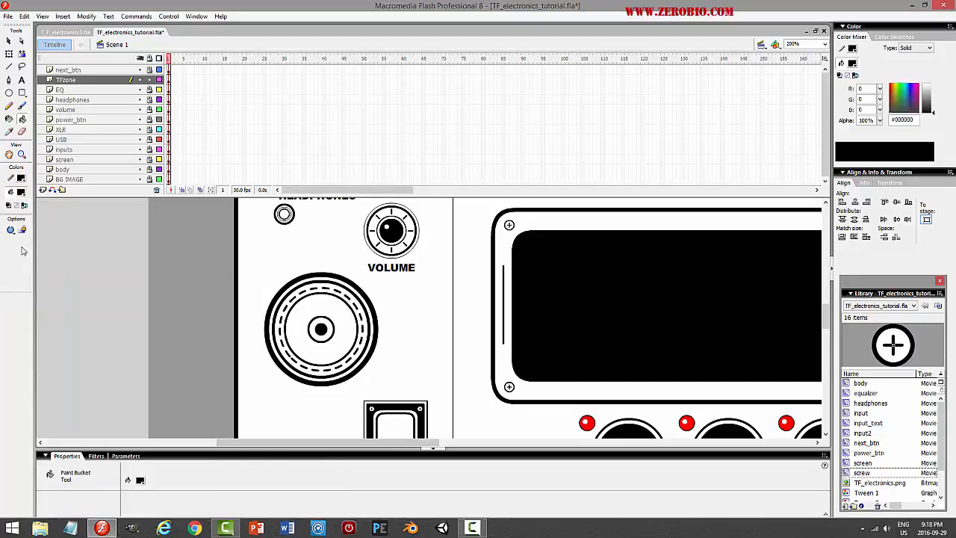
left_click(23, 195)
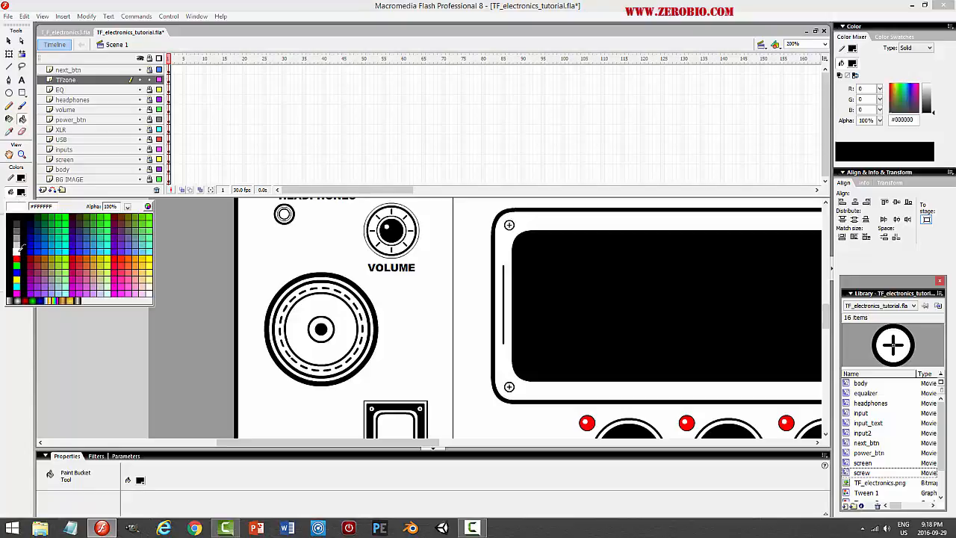
left_click(17, 251)
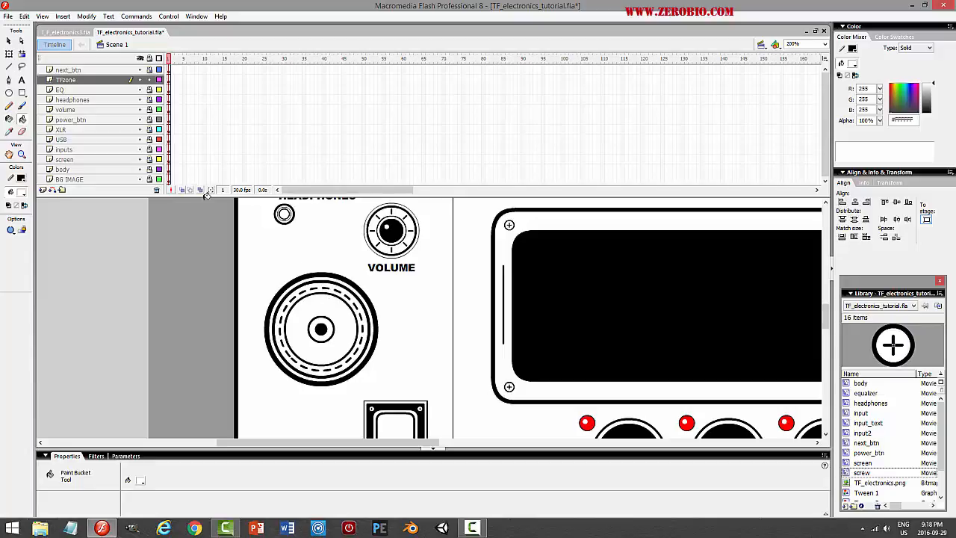
left_click(9, 41)
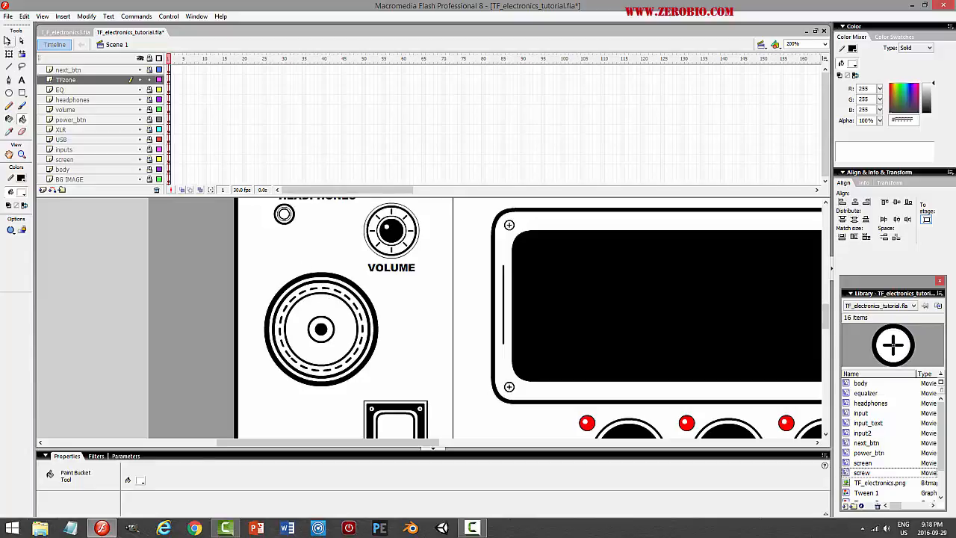
left_click(325, 302)
left_click(290, 262)
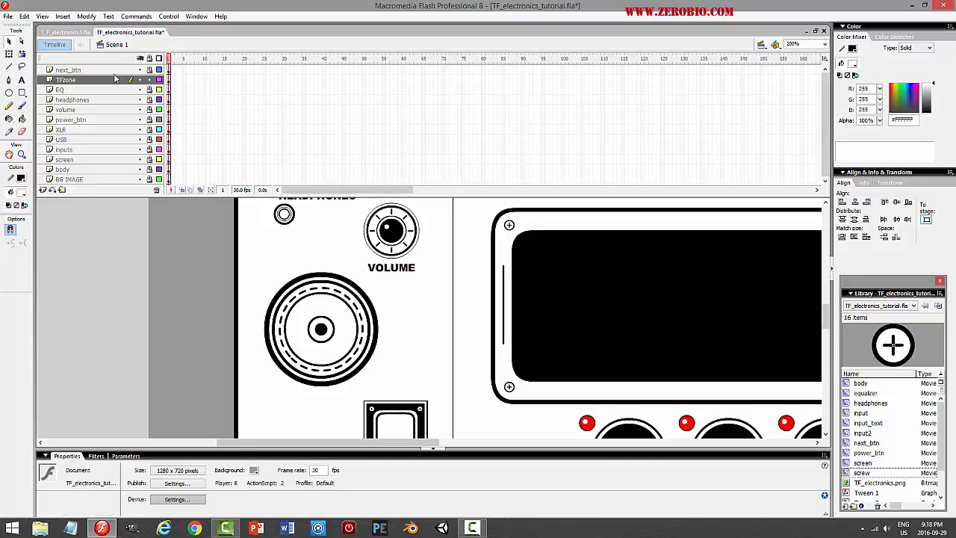
Select all artwork on the TFzone layer and convert it to a movie clip symbol named TFzone
left_click(111, 79)
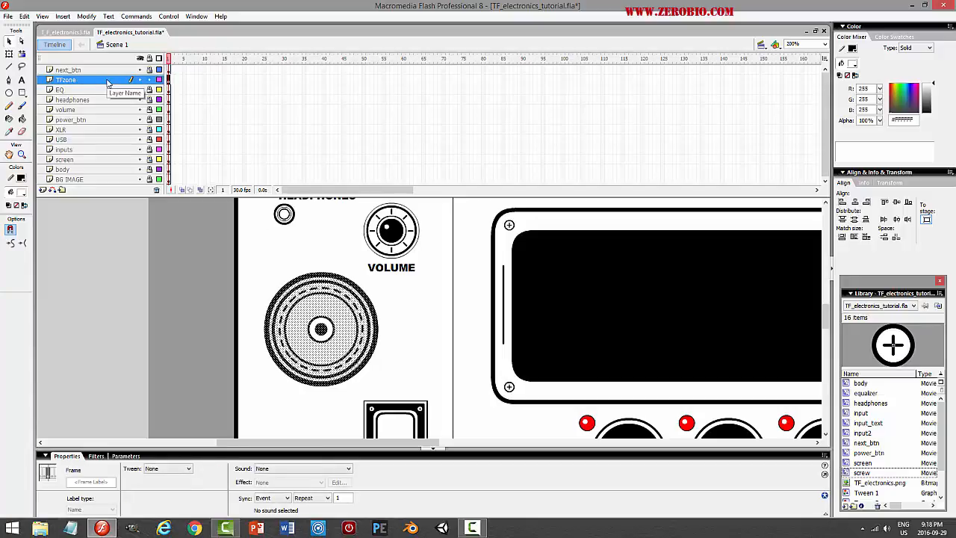
left_click(86, 16)
left_click(78, 43)
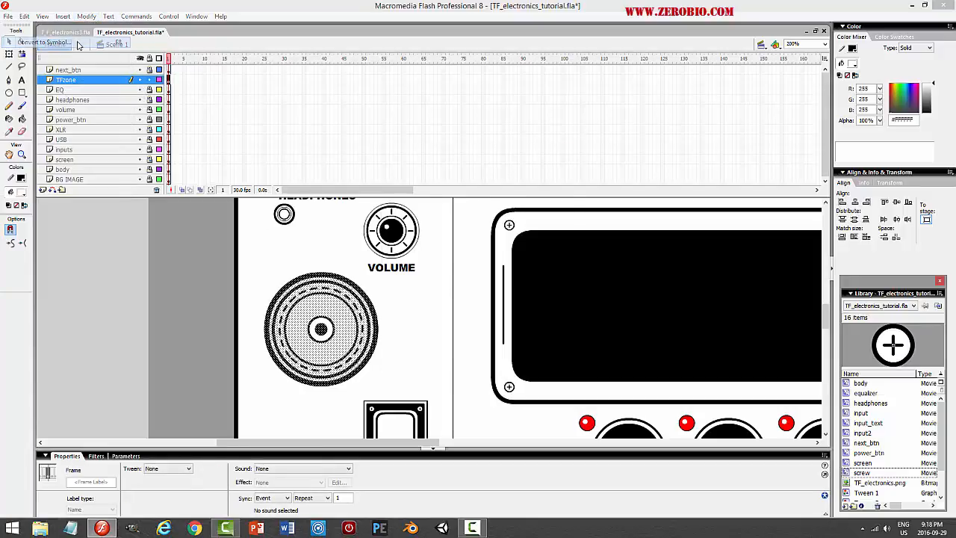
type("T")
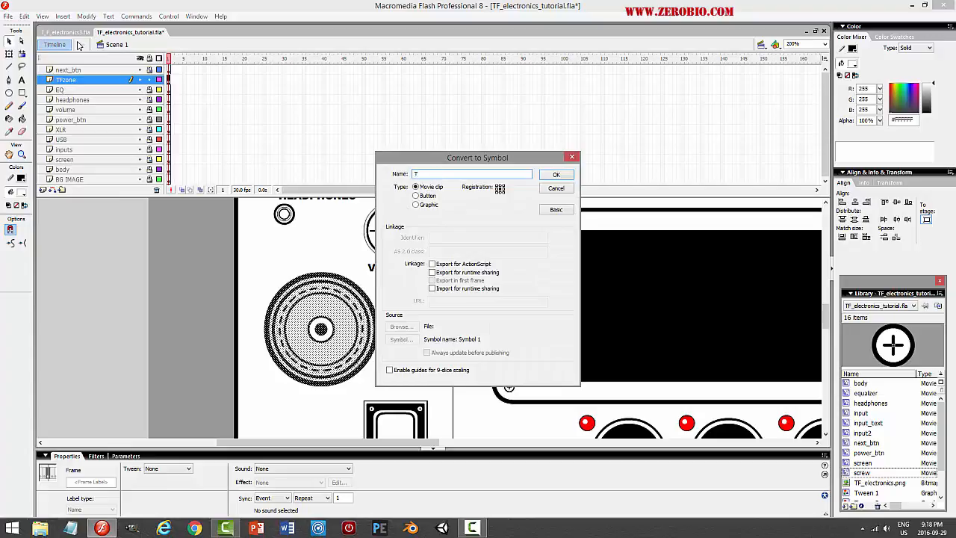
type("Fzoone")
key("Return")
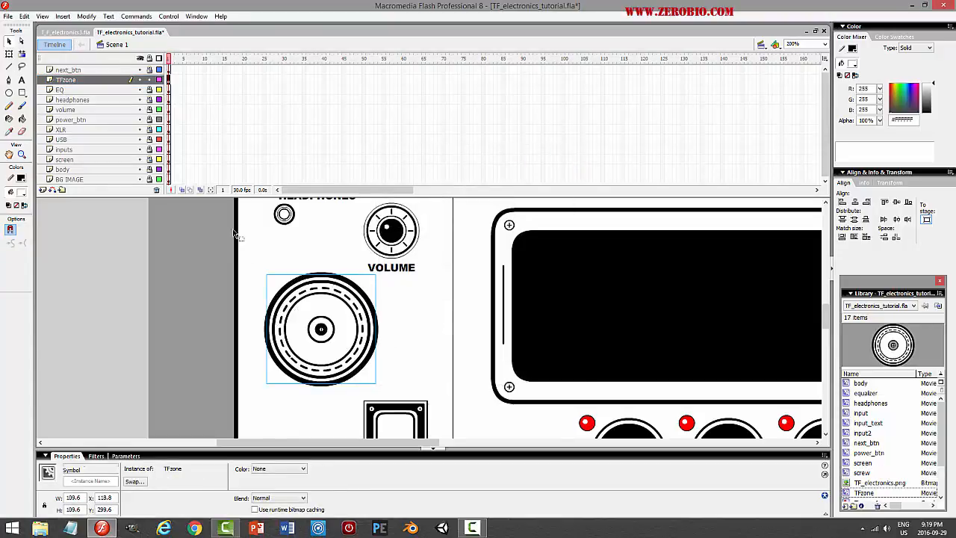
Give the dial movie clip the instance name TFzone
left_click(85, 481)
type("T")
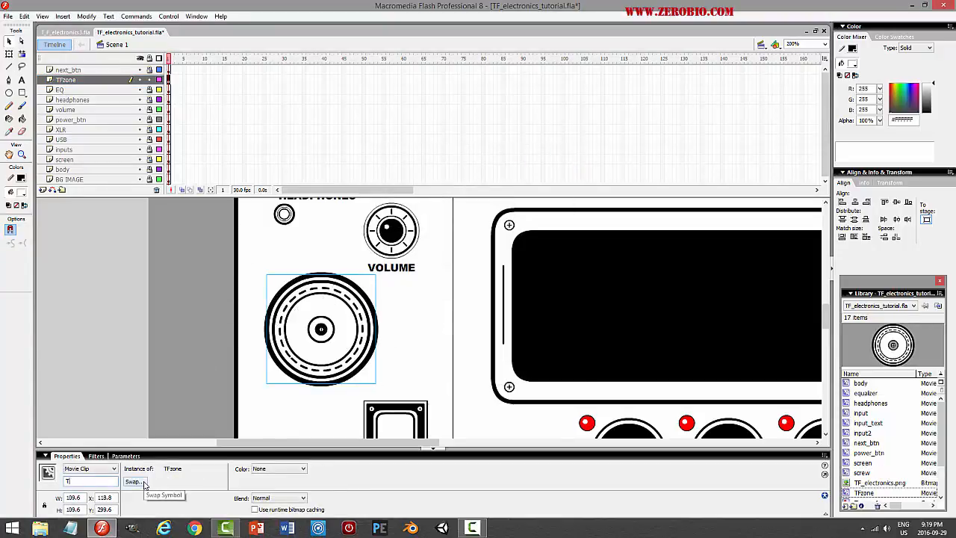
type("Fzone")
key("Return")
left_click(422, 347)
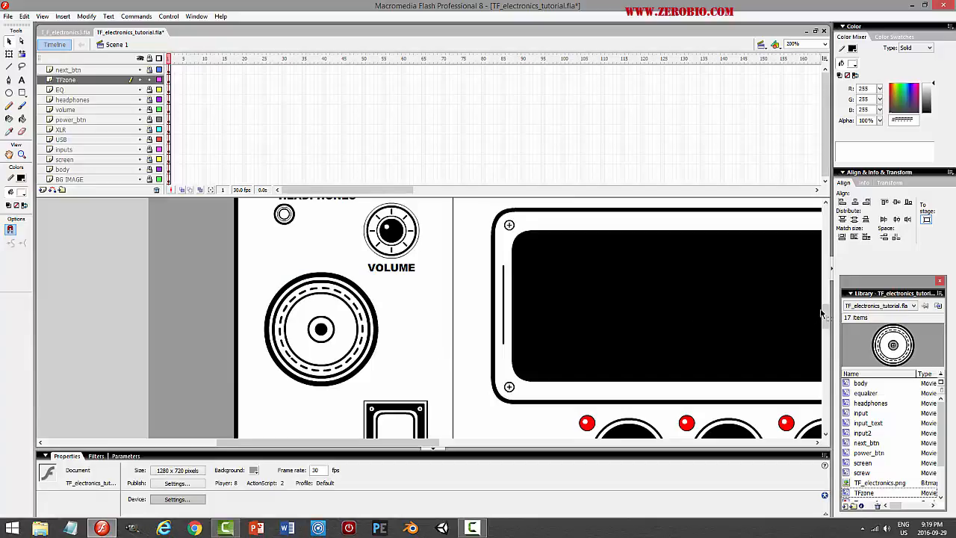
Check the reference dial design, open the TFzone symbol for editing, and add a new layer above the locked Layer 1
left_click_drag(826, 313, 831, 252)
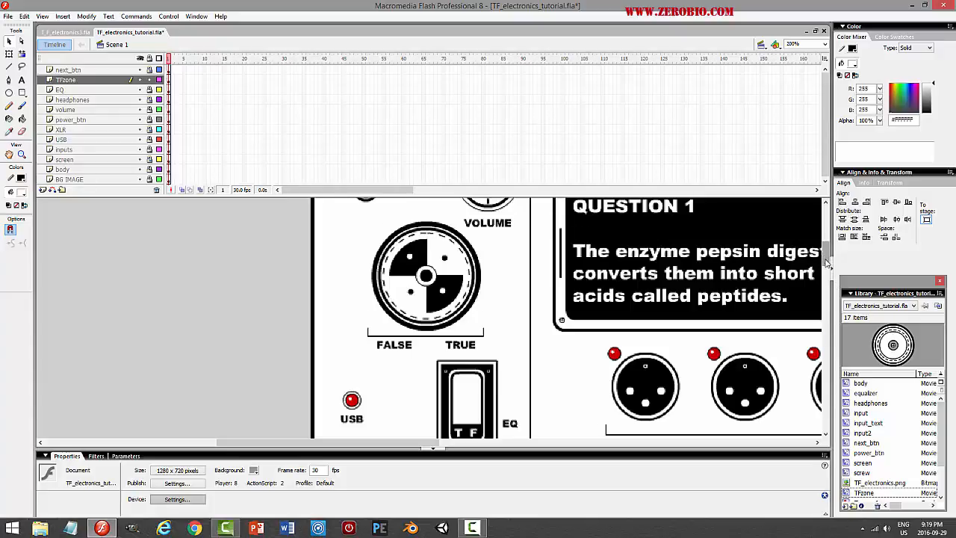
left_click_drag(827, 262, 826, 319)
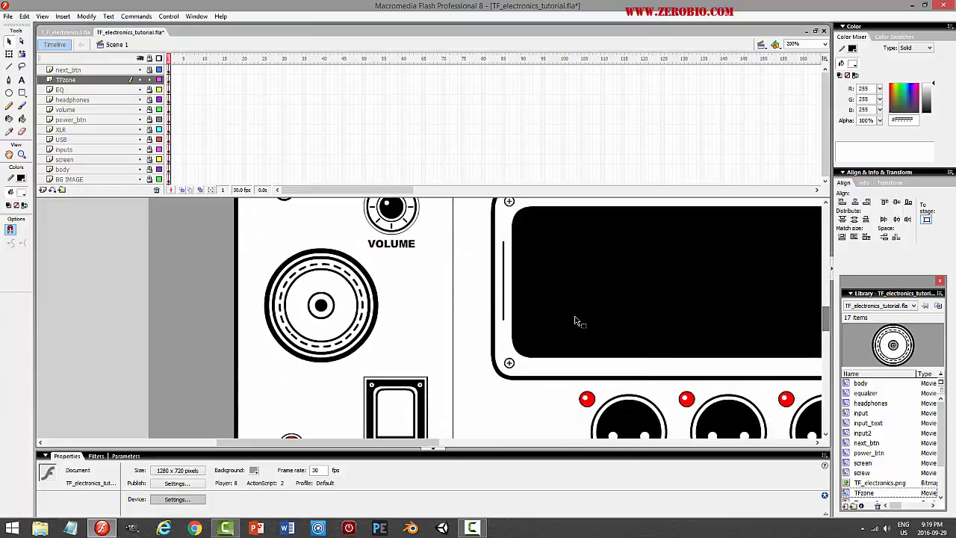
left_click(325, 288)
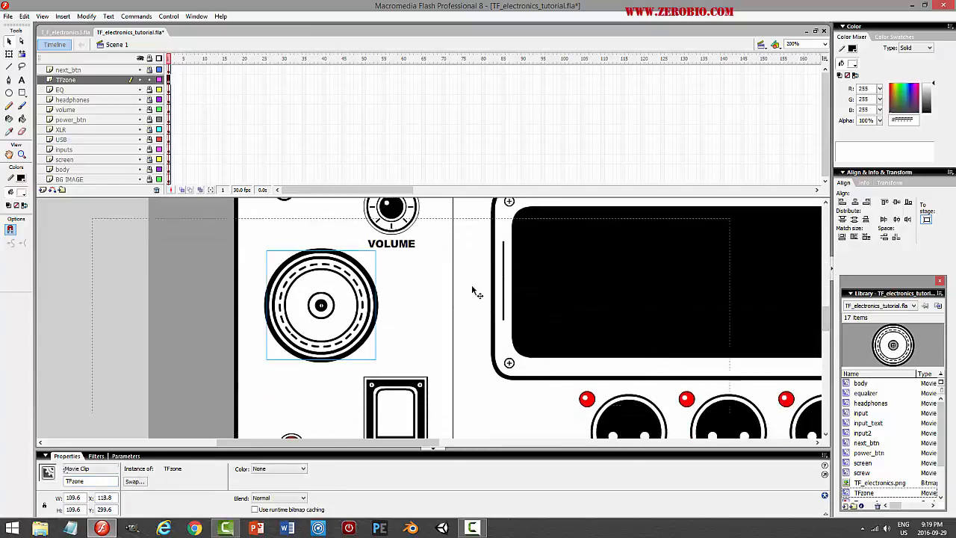
double_click(322, 294)
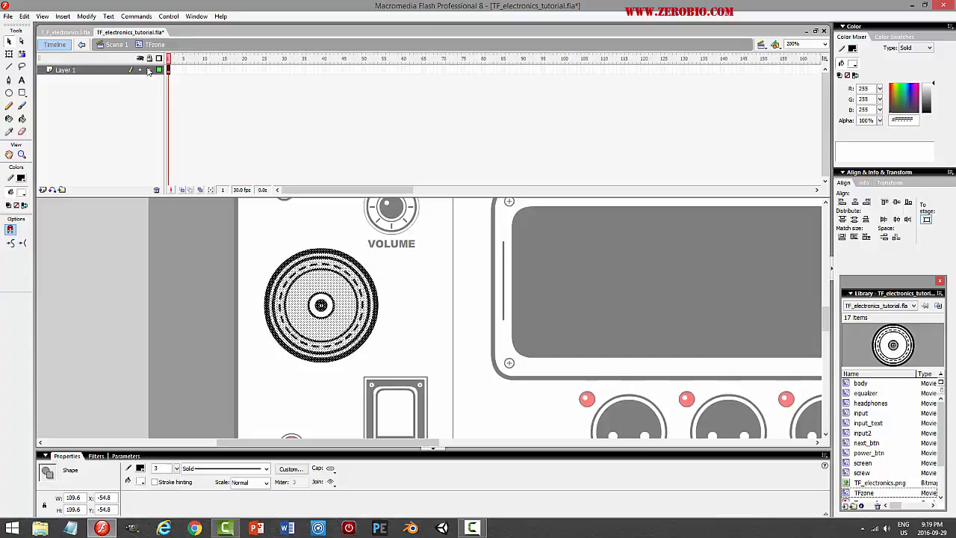
left_click(42, 189)
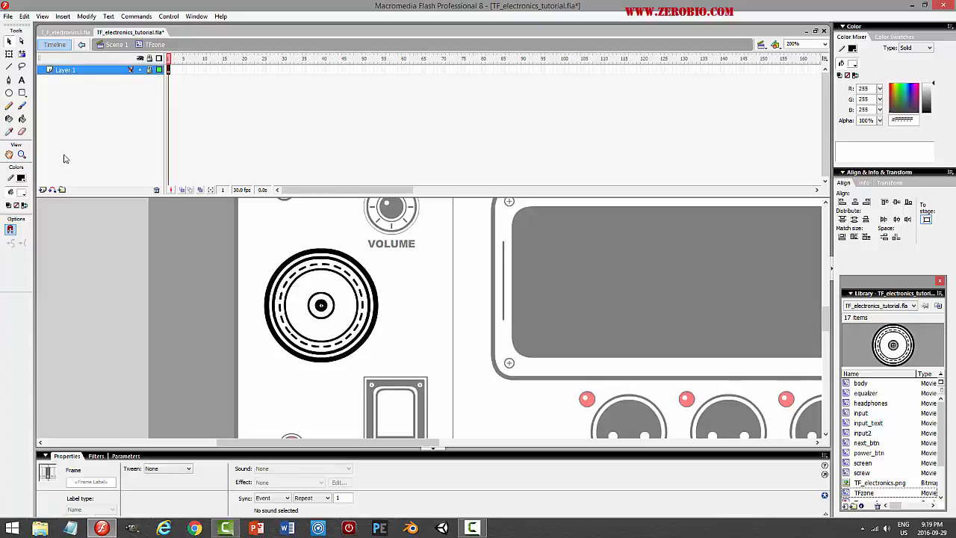
Draw a vertical line about 139 px tall through the dial on Layer 2 and style it solid with stroke height 1
left_click(9, 66)
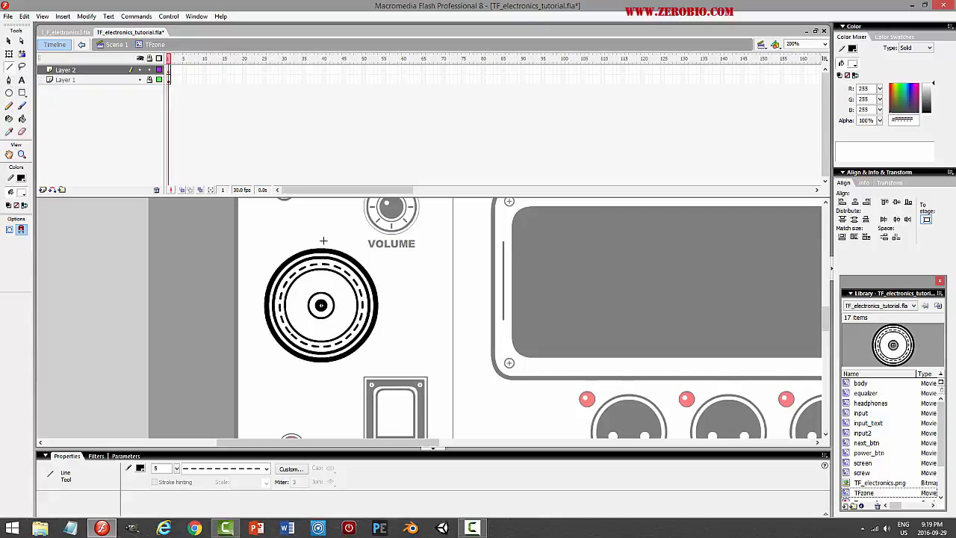
left_click_drag(330, 363, 327, 381)
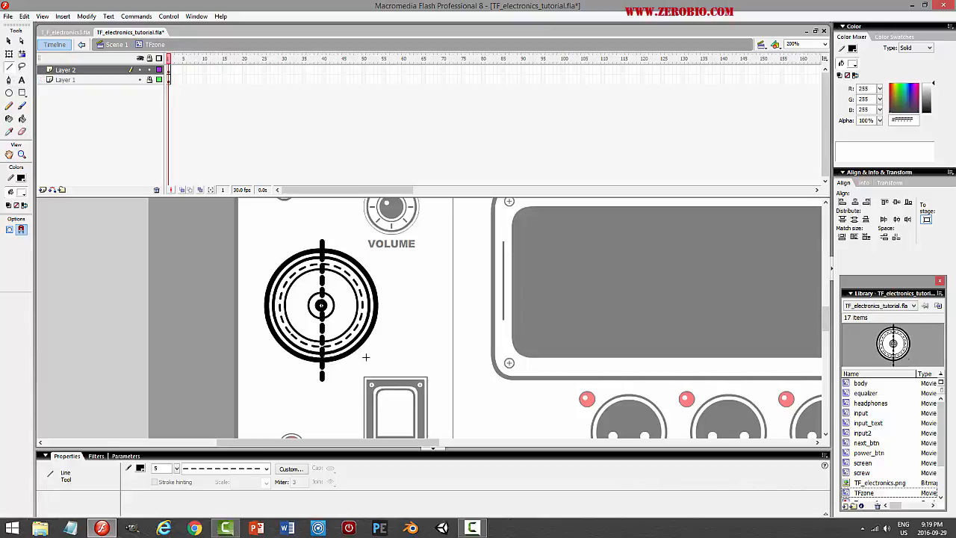
left_click(9, 41)
left_click(323, 249)
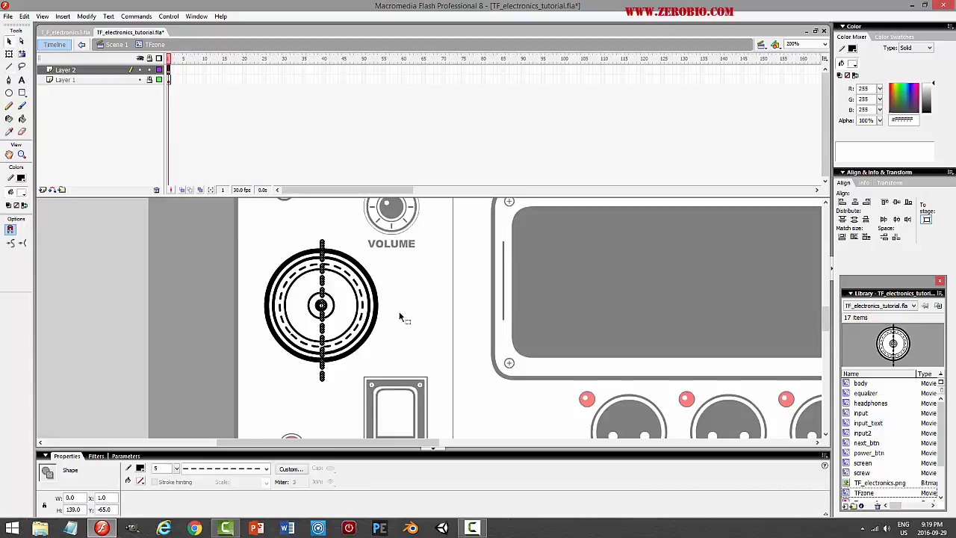
left_click(223, 470)
left_click(224, 486)
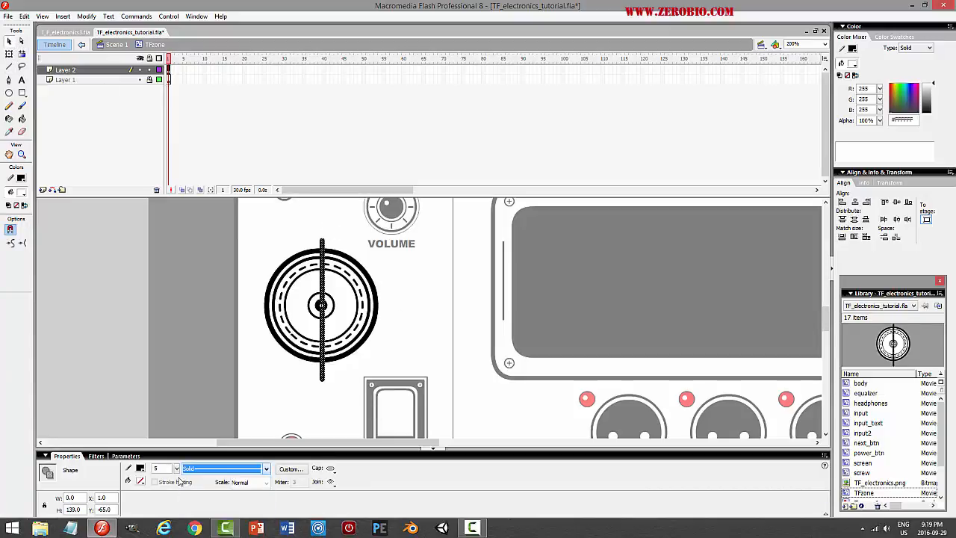
type("1")
key("Return")
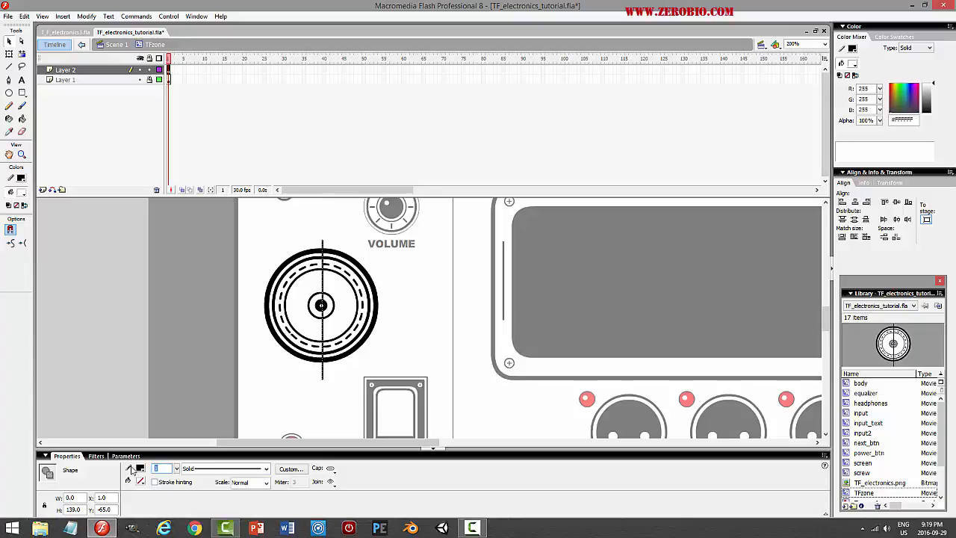
Centre the line horizontally and vertically on the symbol, and paste a copy in place rotated 90° clockwise to form a cross
left_click(856, 203)
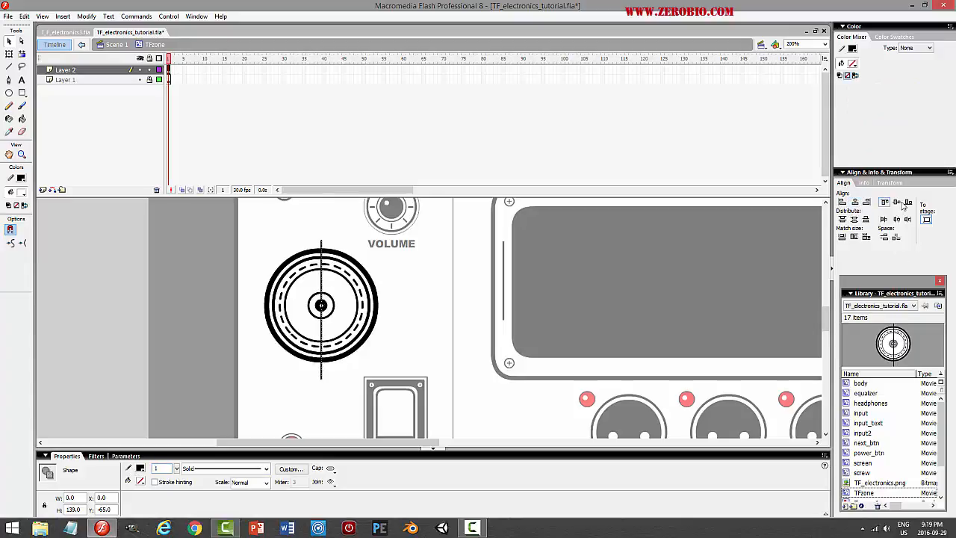
left_click(896, 202)
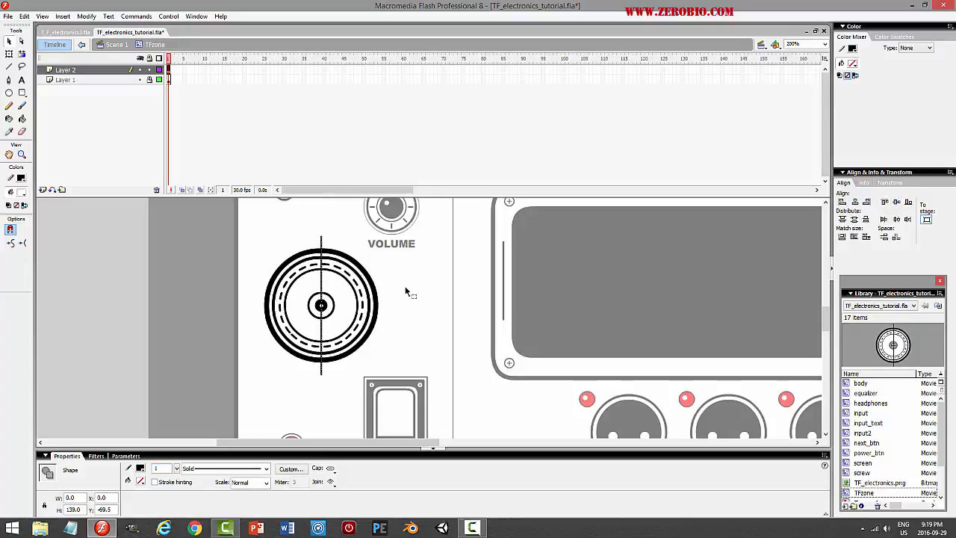
left_click(25, 15)
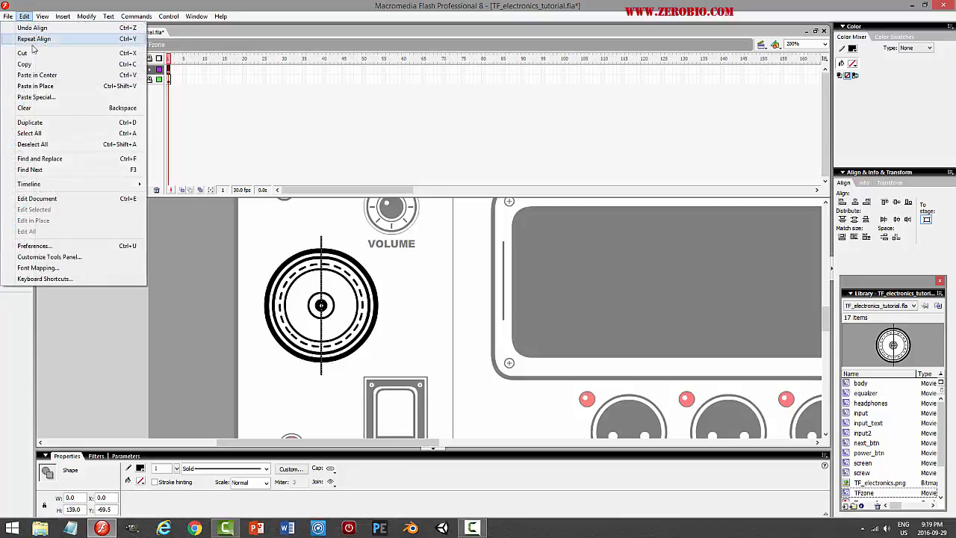
left_click(24, 64)
left_click(25, 15)
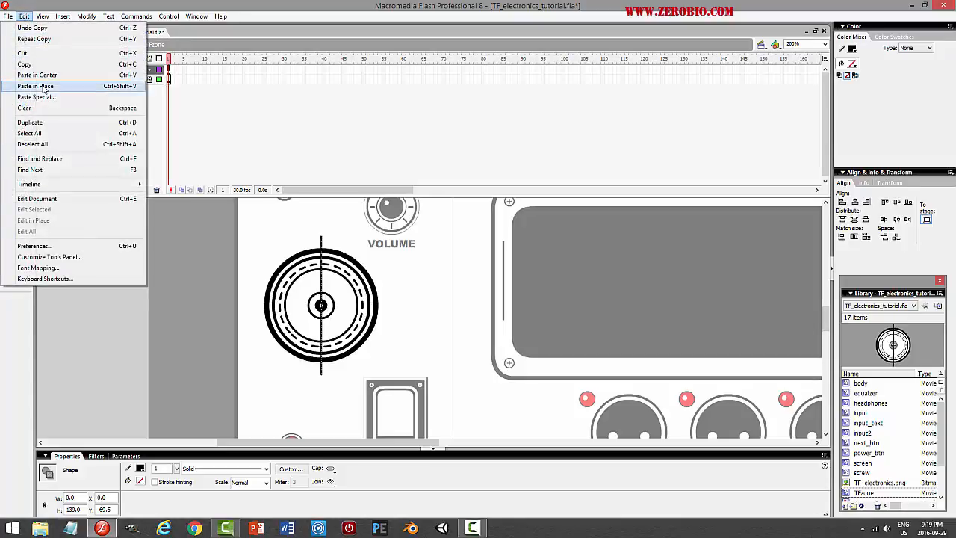
left_click(36, 86)
left_click(86, 15)
mouse_move(57, 143)
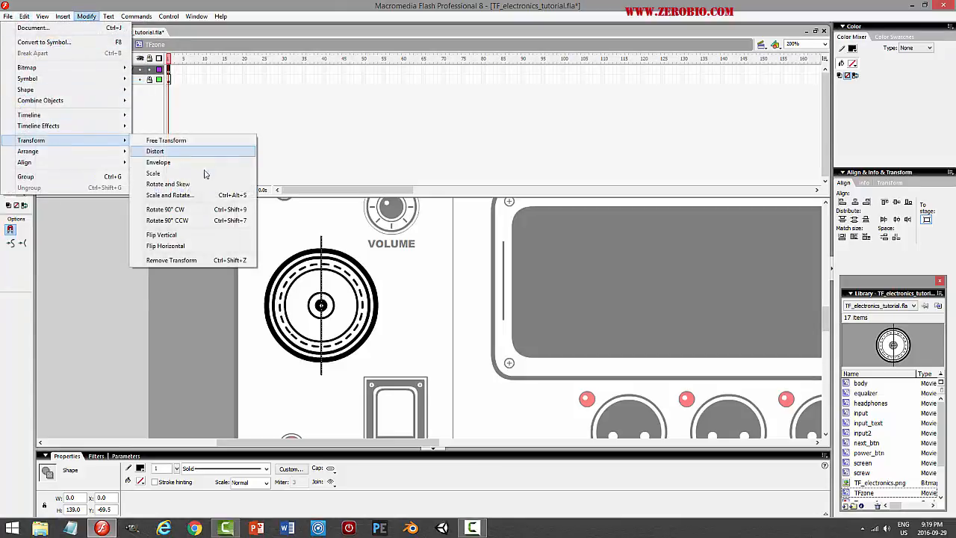
left_click(168, 209)
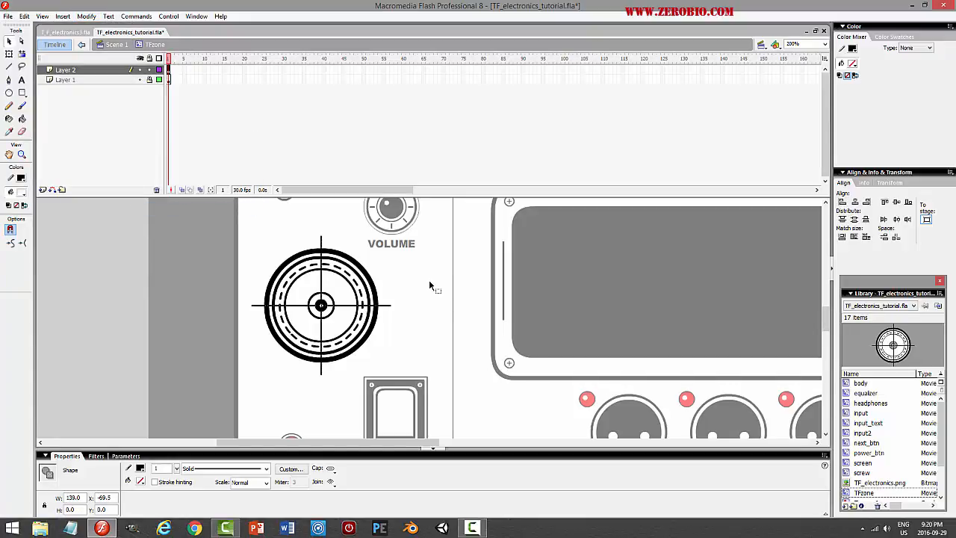
left_click(469, 280)
mouse_move(827, 322)
left_mouse_down()
mouse_move(827, 351)
mouse_move(827, 275)
mouse_move(827, 317)
left_mouse_up()
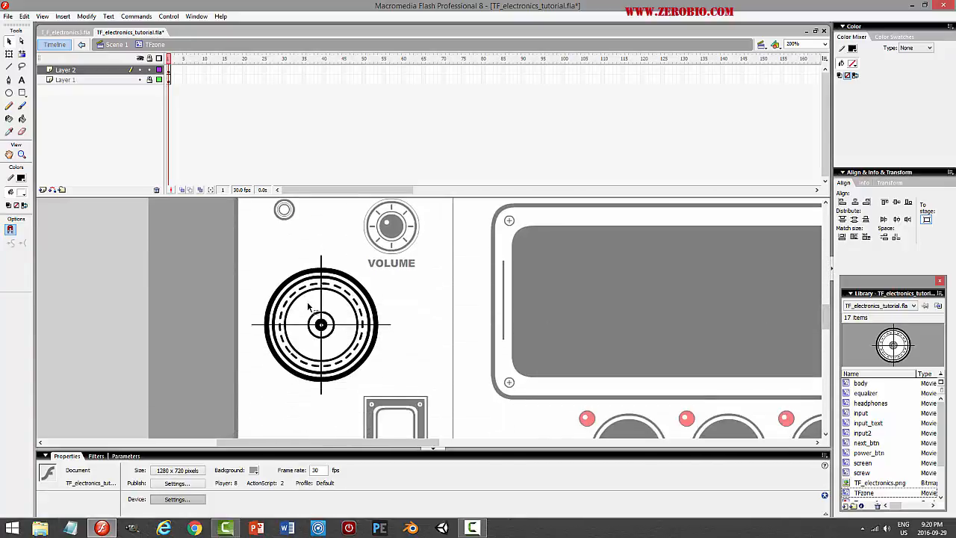
Cut the cross lines from Layer 2, unlock Layer 1 and paste the lines in place there
left_click(107, 71)
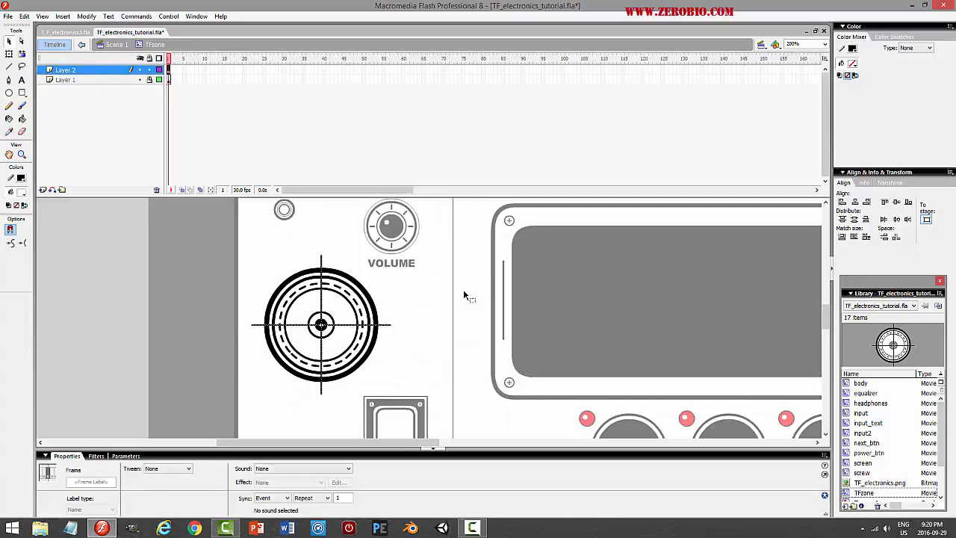
left_click(25, 16)
left_click(34, 52)
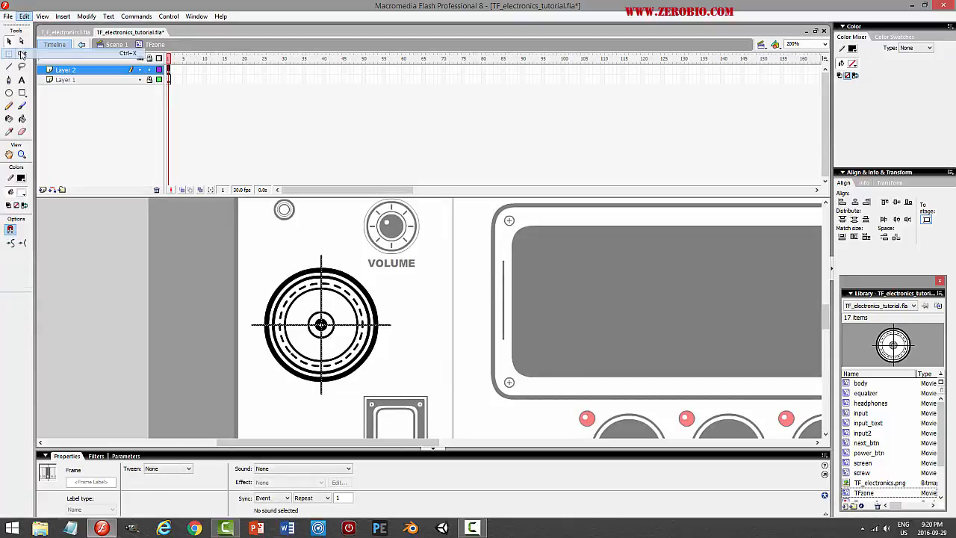
left_click(112, 79)
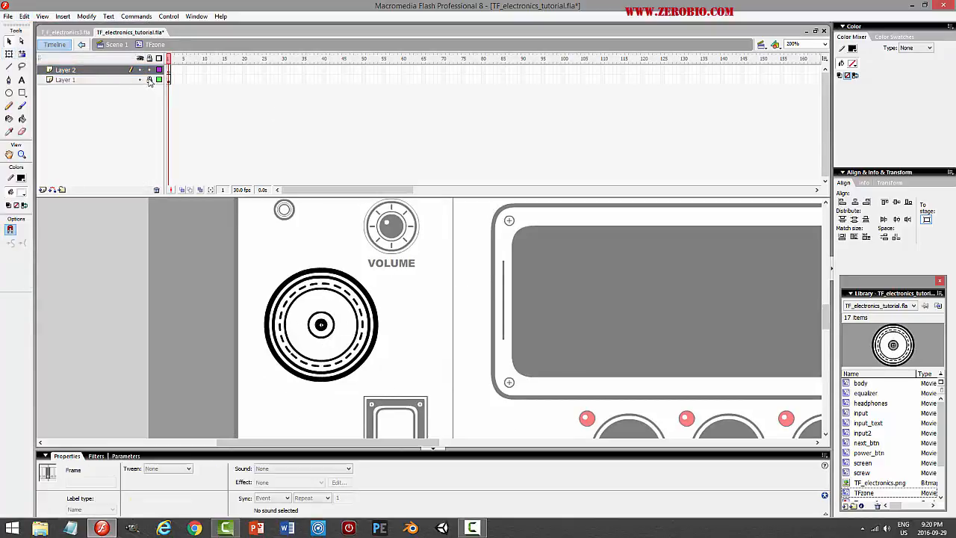
left_click(25, 16)
left_click(35, 85)
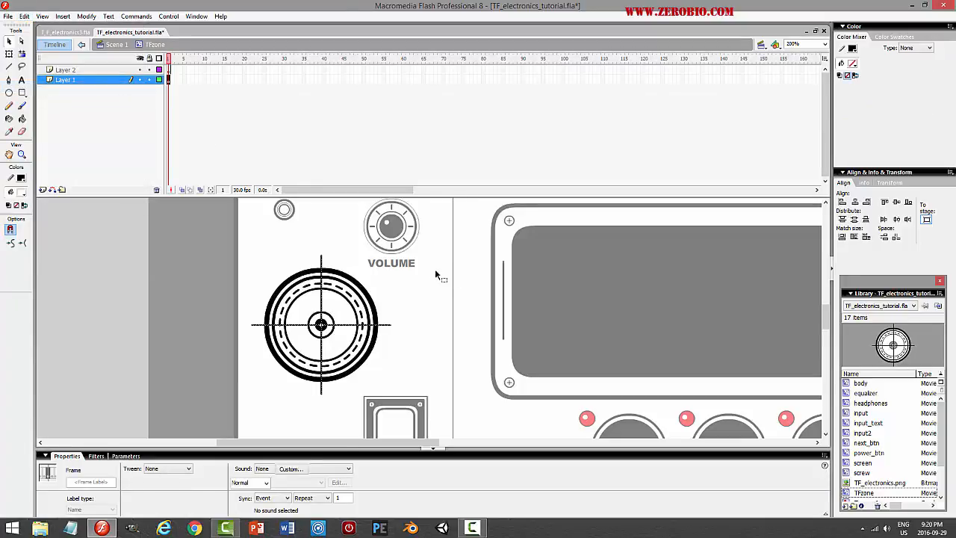
Fill the upper-left and lower-right quadrants of the dial's inner disc with black (#000000)
left_click(387, 302)
left_click(299, 303)
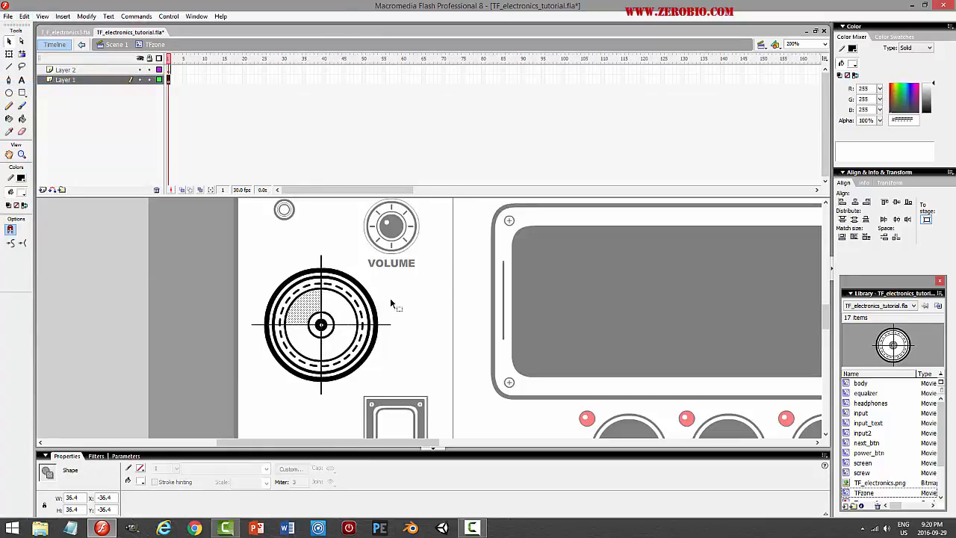
mouse_move(828, 324)
left_mouse_down()
mouse_move(827, 310)
mouse_move(828, 348)
mouse_move(829, 318)
mouse_move(829, 336)
left_mouse_up()
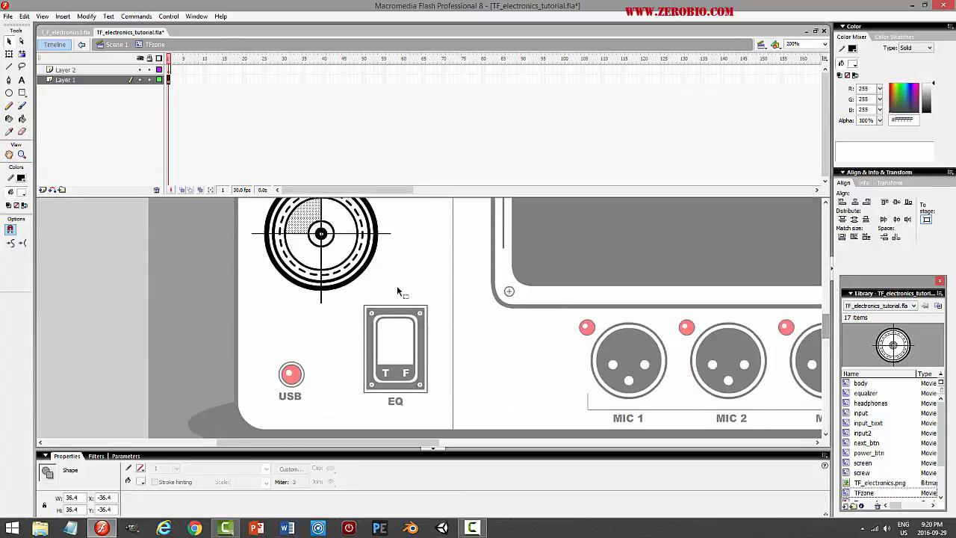
left_click(21, 118)
left_click(22, 177)
left_click(16, 217)
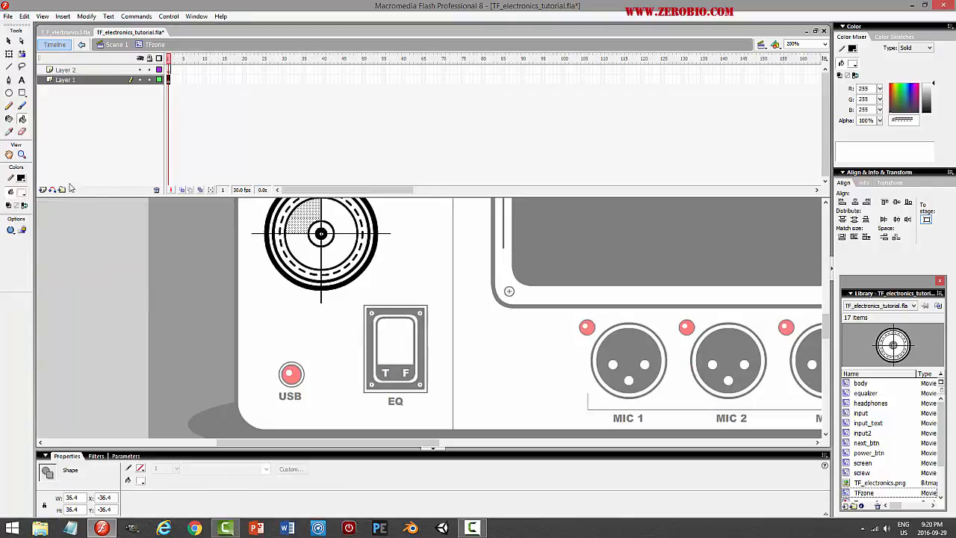
left_click(319, 224)
left_click(339, 248)
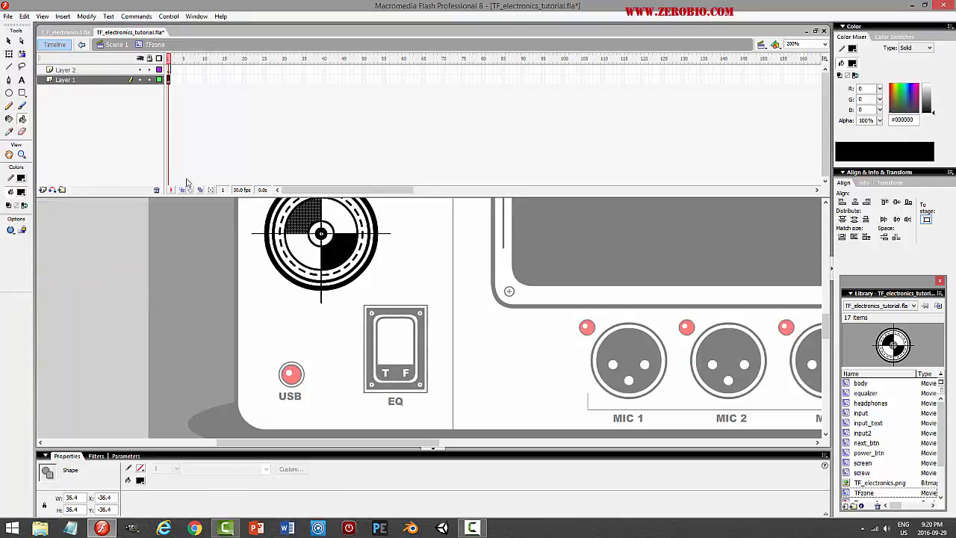
left_click(10, 41)
left_click(423, 258)
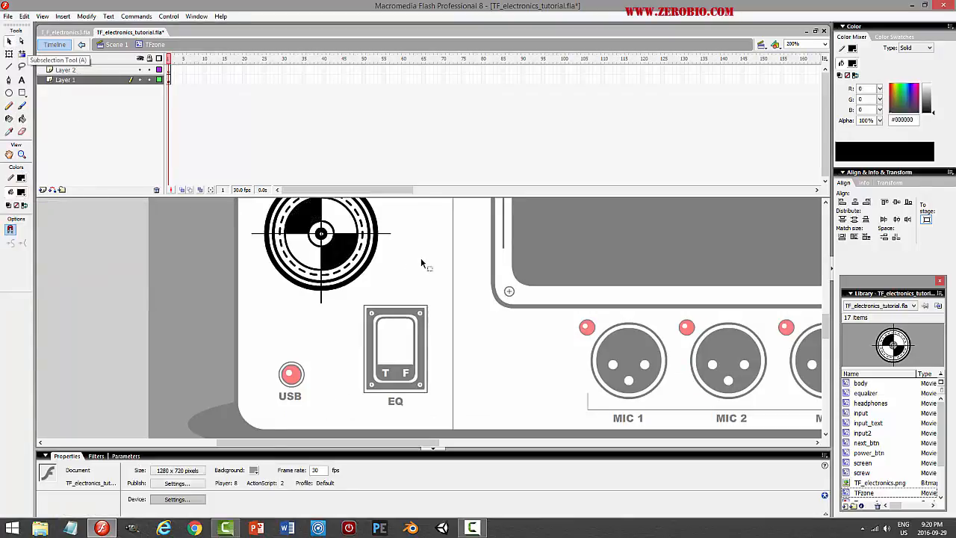
Delete the cross line segments from the dial inside the TFzone symbol
scroll(428, 271, "up", 2)
scroll(428, 272, "up", 2)
scroll(428, 271, "down", 2)
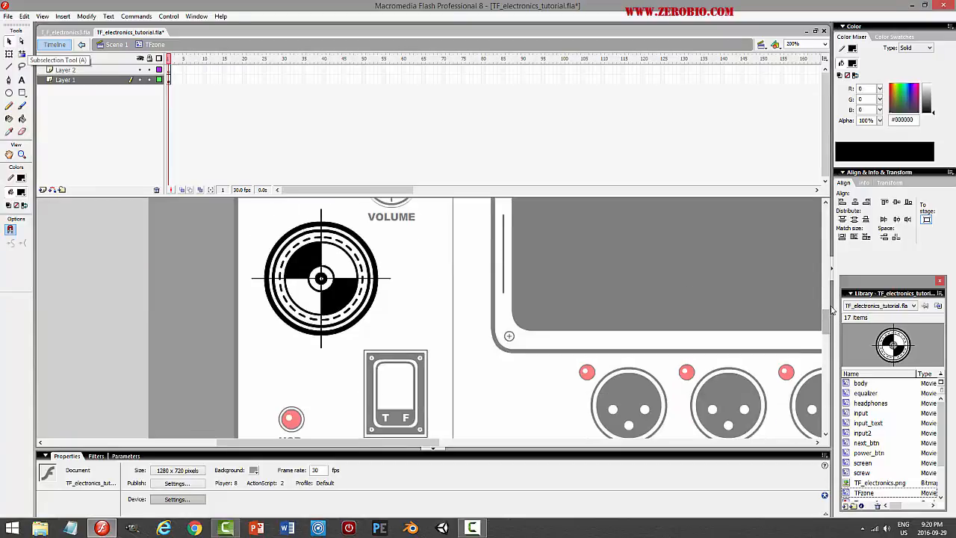
mouse_move(827, 324)
left_mouse_down()
mouse_move(832, 255)
mouse_move(827, 319)
left_mouse_up()
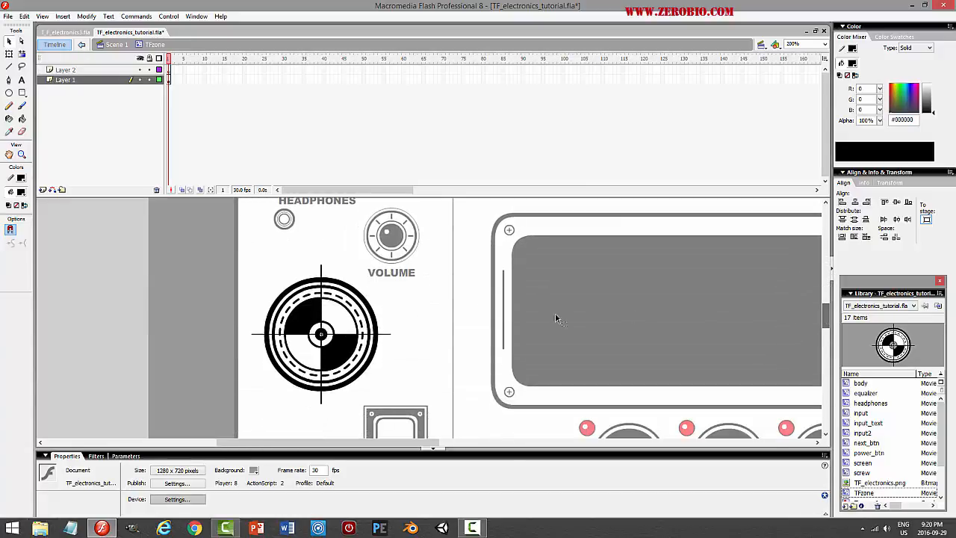
double_click(322, 274)
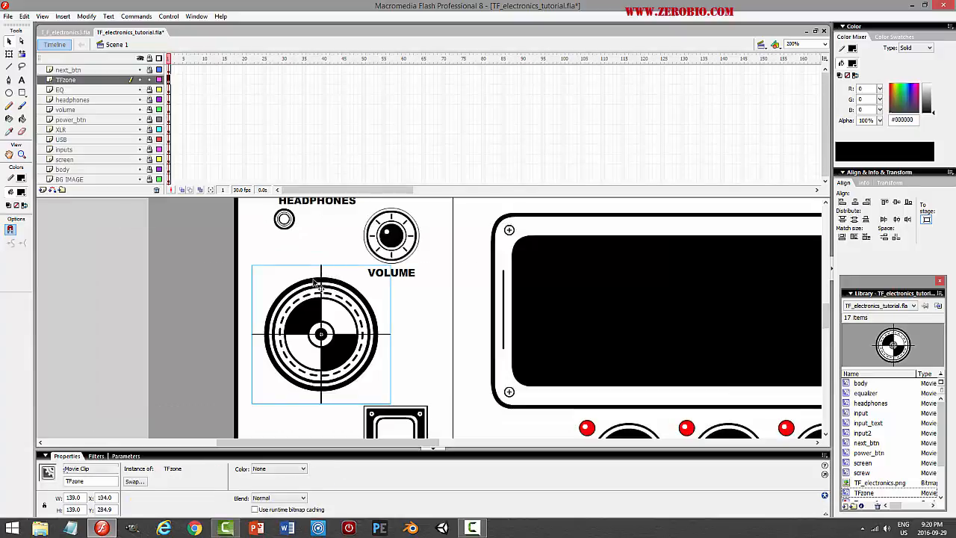
double_click(323, 279)
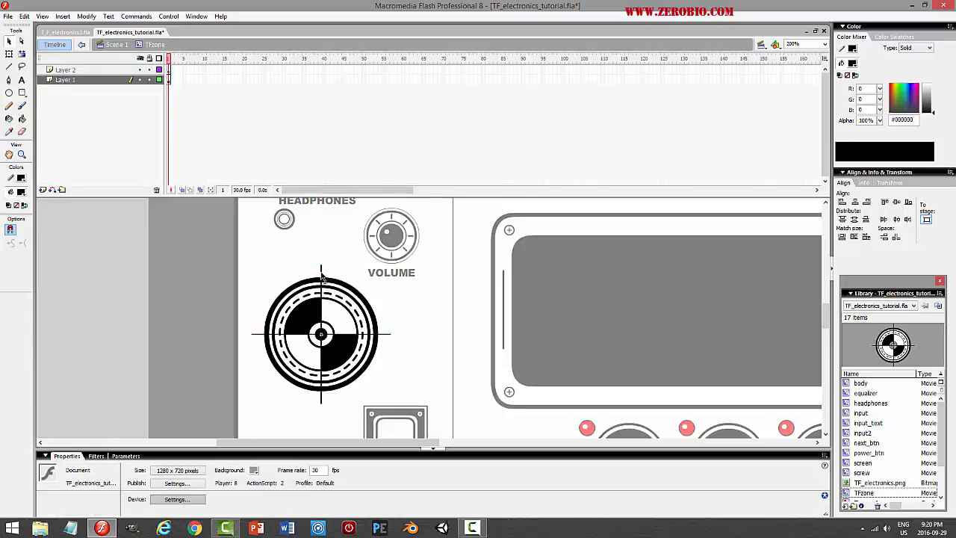
key("ctrl+a")
key("Delete")
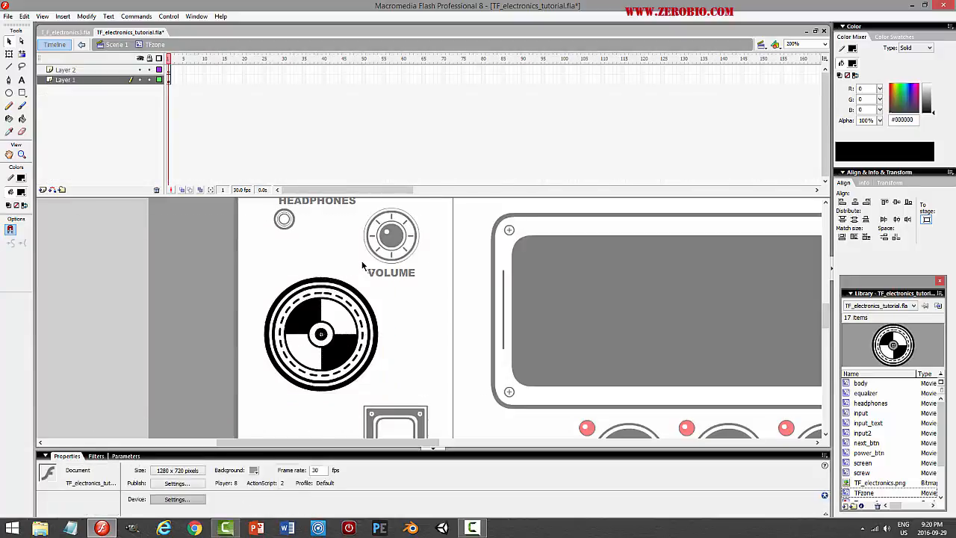
Delete the thin circle outline around the black and white quadrants, keeping the quadrant fills
left_click(364, 317)
left_click(413, 307)
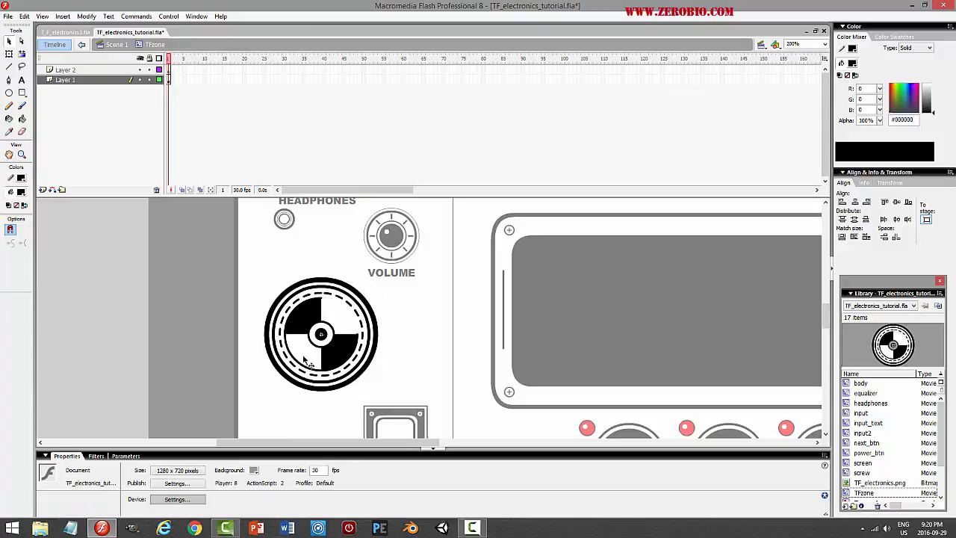
left_click(308, 366)
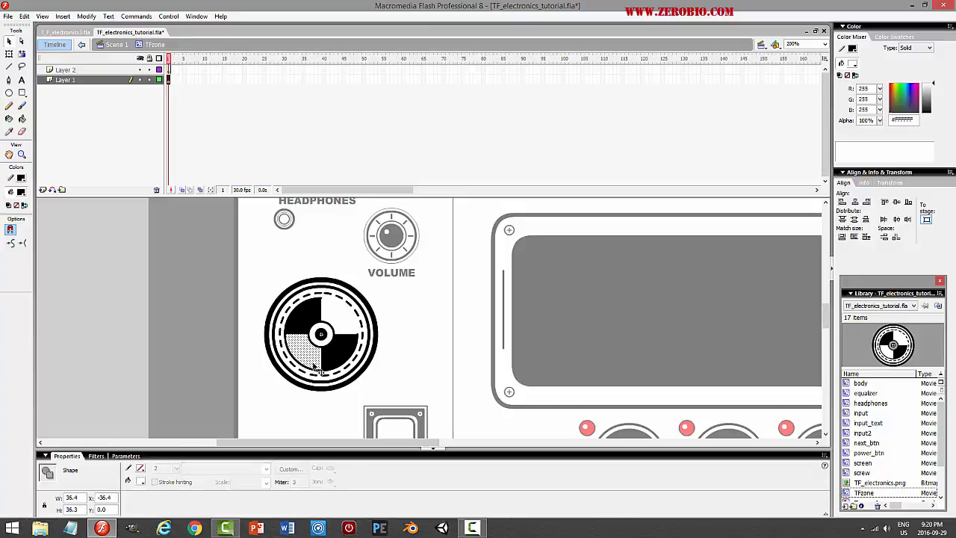
key("Delete")
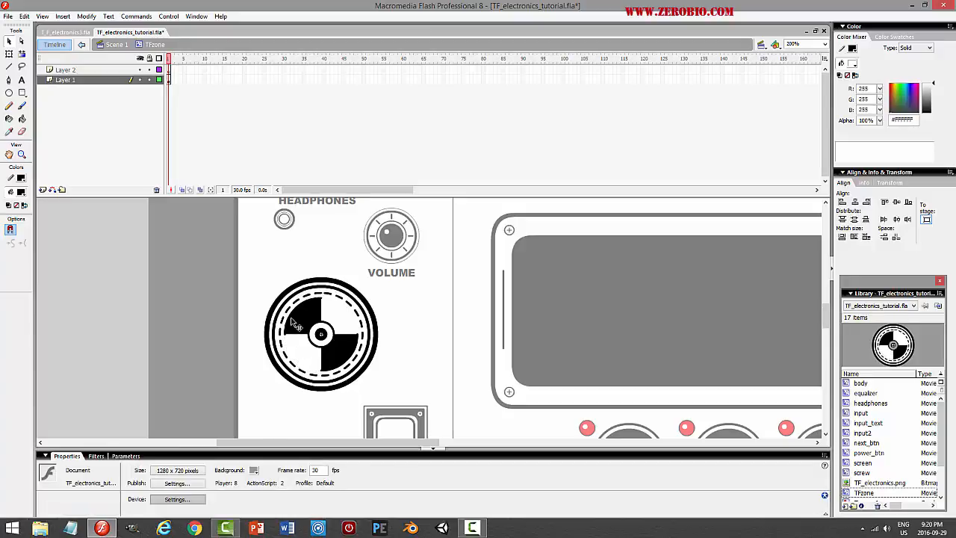
left_click(347, 321)
key("Delete")
left_click(307, 304)
left_click(323, 301)
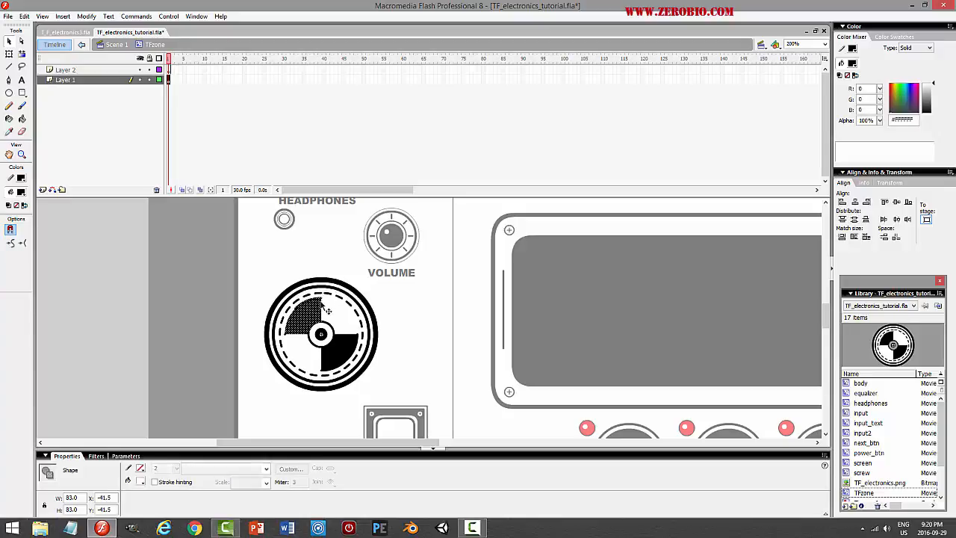
key("Delete")
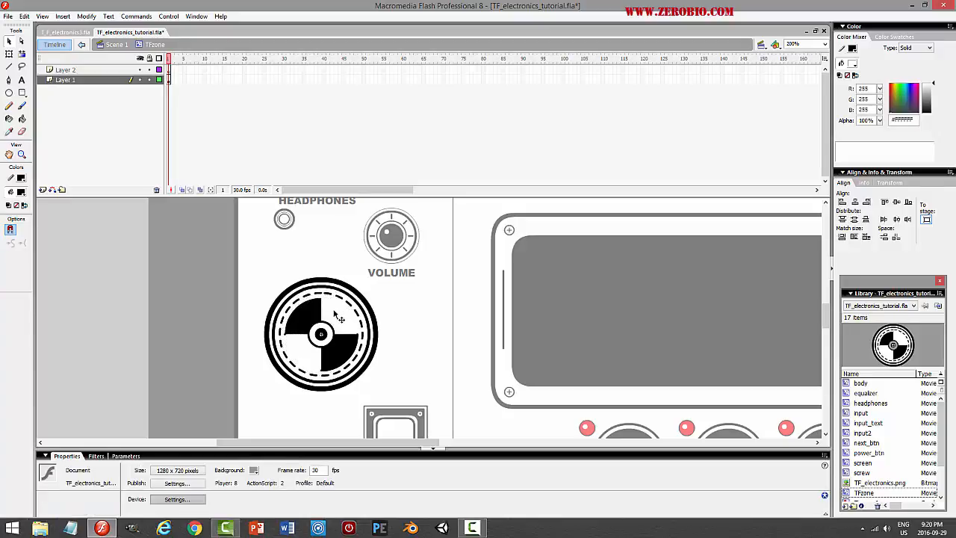
left_click(287, 340)
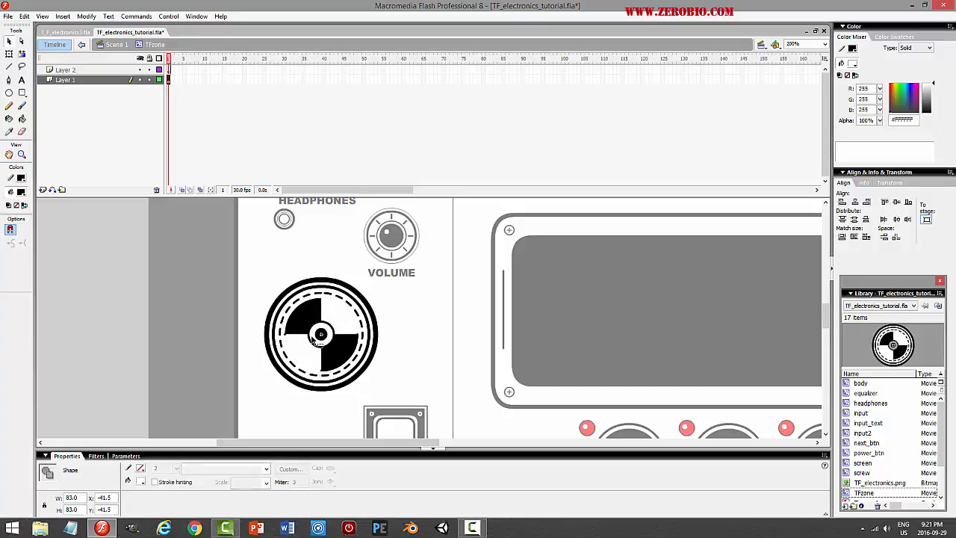
key("Delete")
left_click(295, 340)
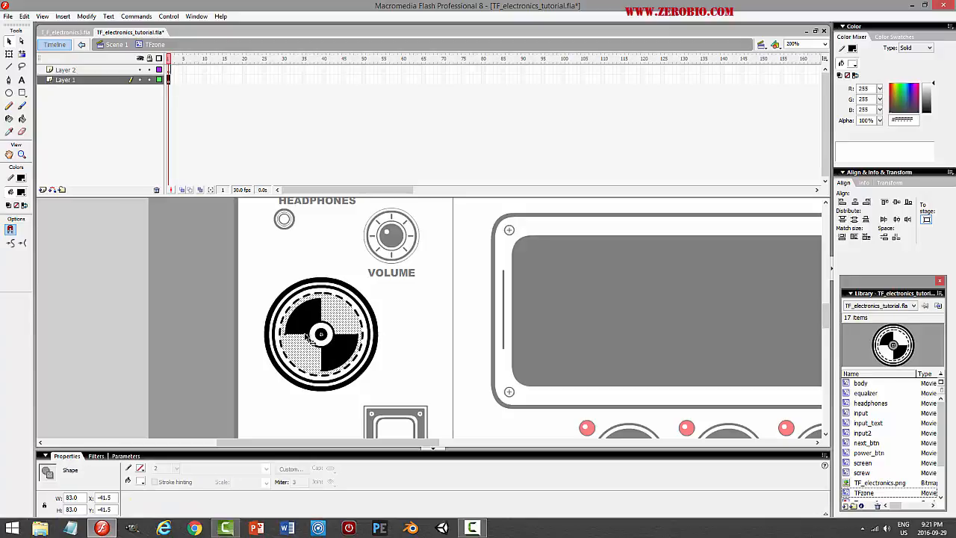
left_click(291, 331)
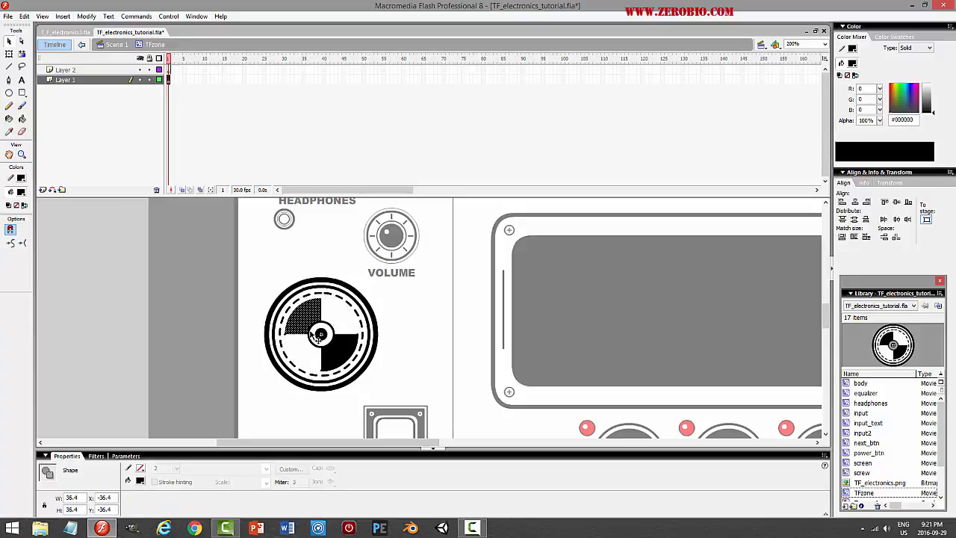
Inspect the dial at 800% and delete the leftover stroke fragments at the corners and edge of the black quadrants
left_click(824, 44)
left_click(785, 96)
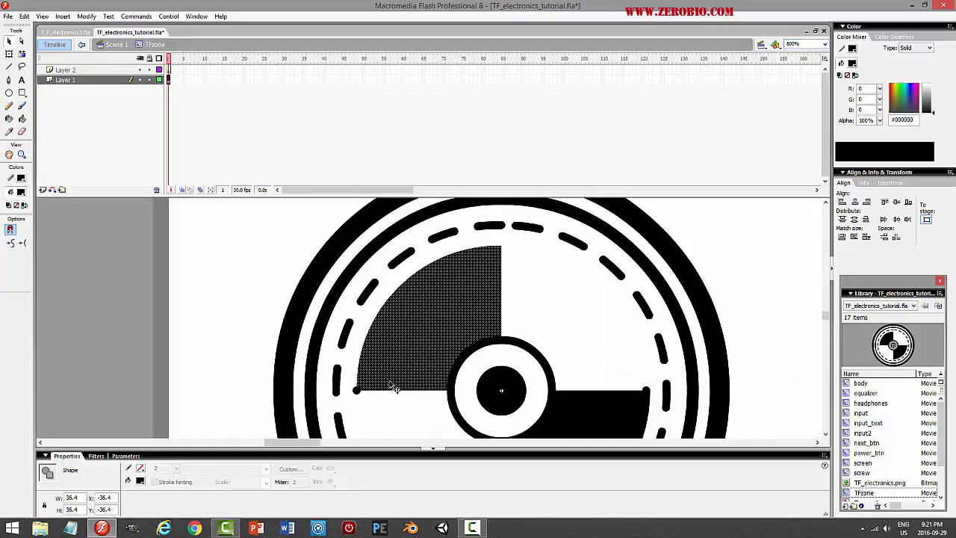
left_click(358, 391)
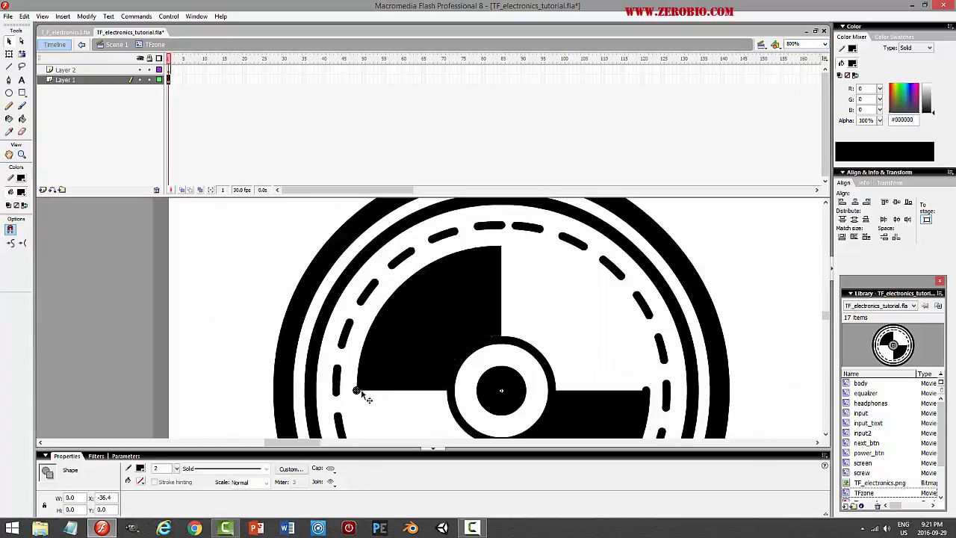
left_click(403, 400)
left_click(501, 250)
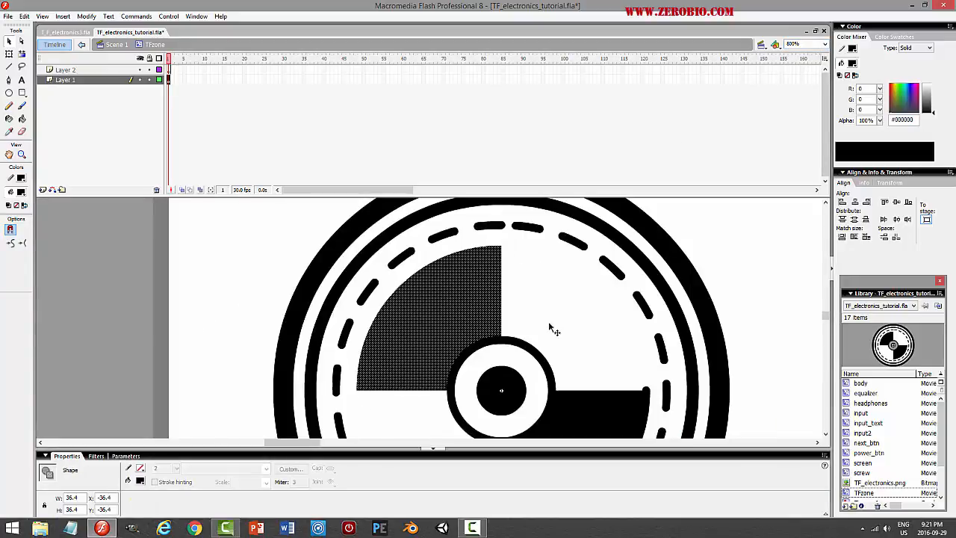
left_click(675, 391)
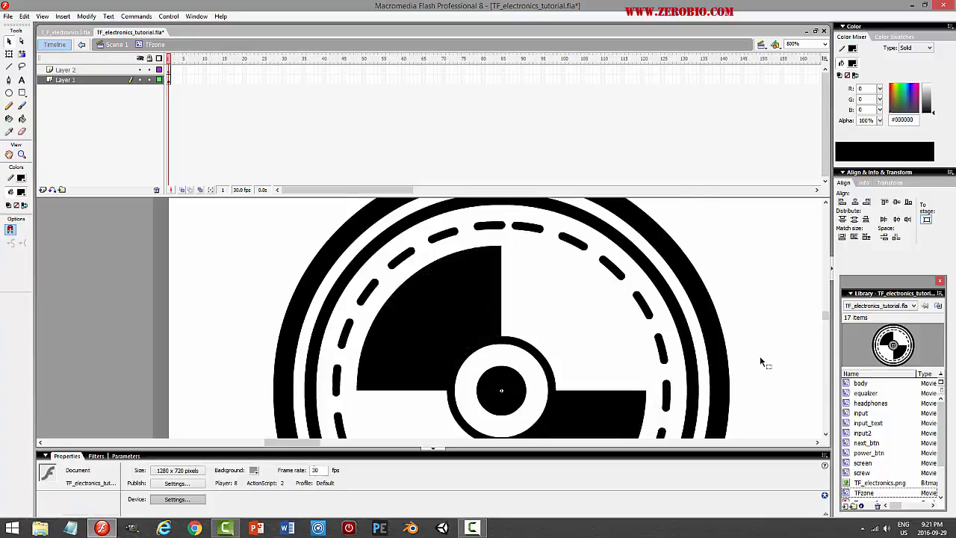
scroll(760, 356, "down", 3)
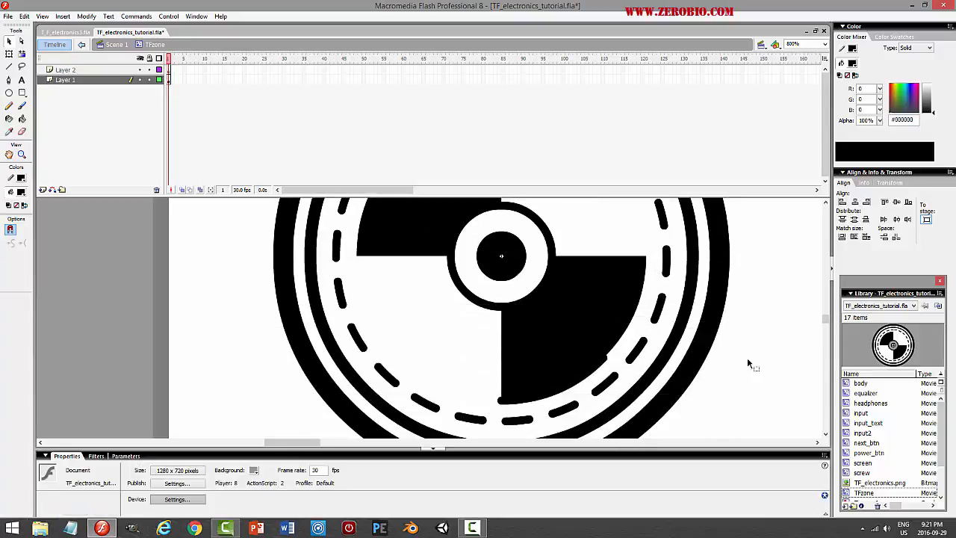
left_click(594, 375)
left_click(621, 377)
scroll(643, 373, "up", 1)
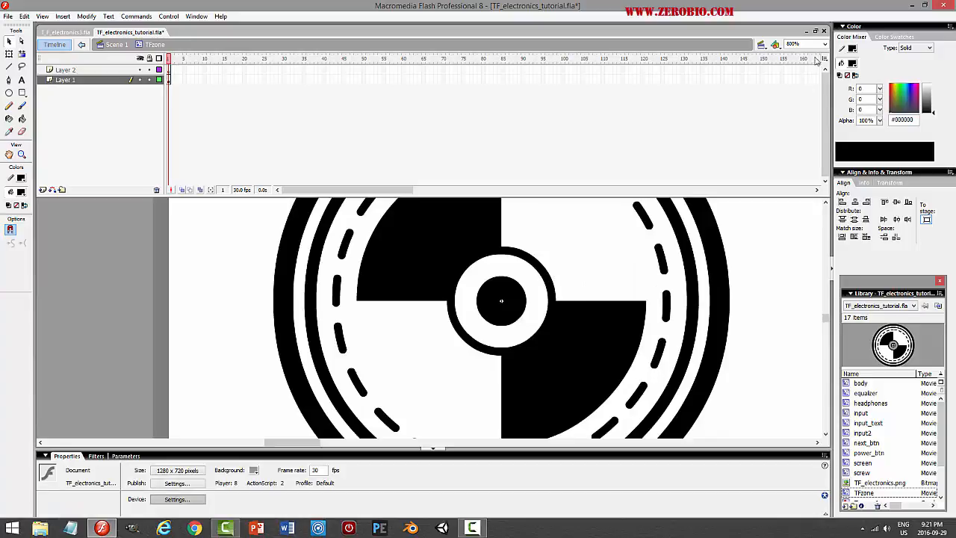
Lock Layer 1 of the TFzone symbol
left_click(826, 46)
left_click(796, 75)
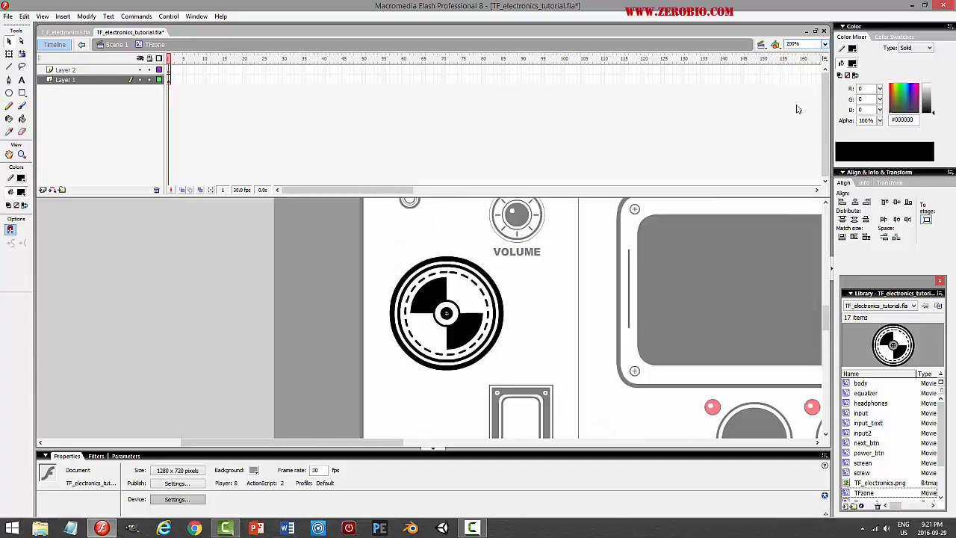
mouse_move(824, 333)
left_mouse_down()
mouse_move(827, 351)
mouse_move(833, 263)
mouse_move(830, 329)
left_mouse_up()
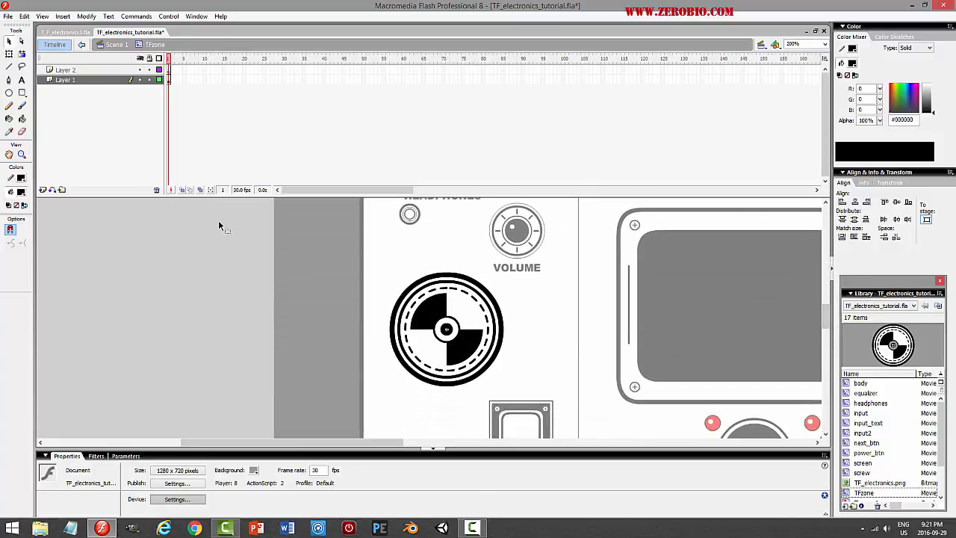
left_click(154, 80)
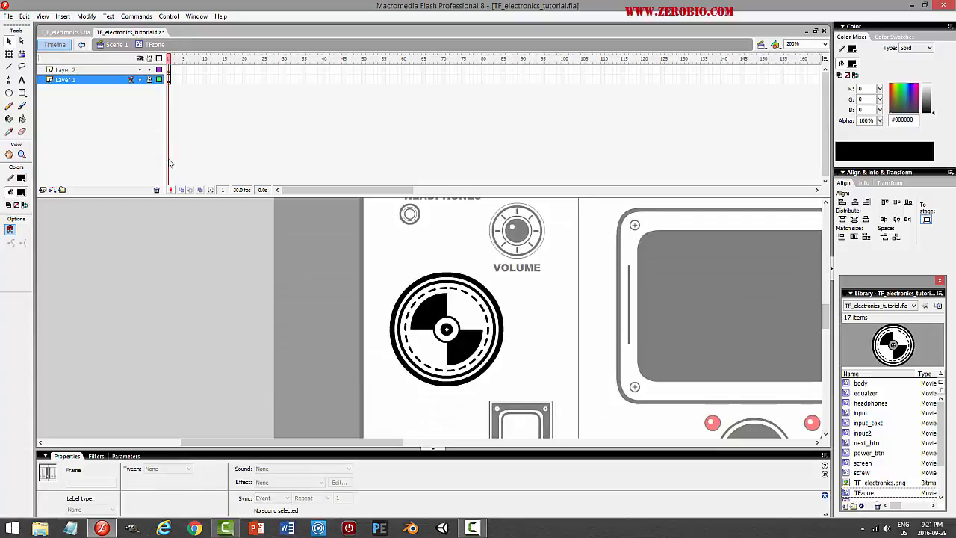
On Layer 2, draw a white (#FFFFFF) dot about 4.2 px wide without a stroke in the dial's upper-left black quadrant
left_click(105, 70)
left_click(9, 92)
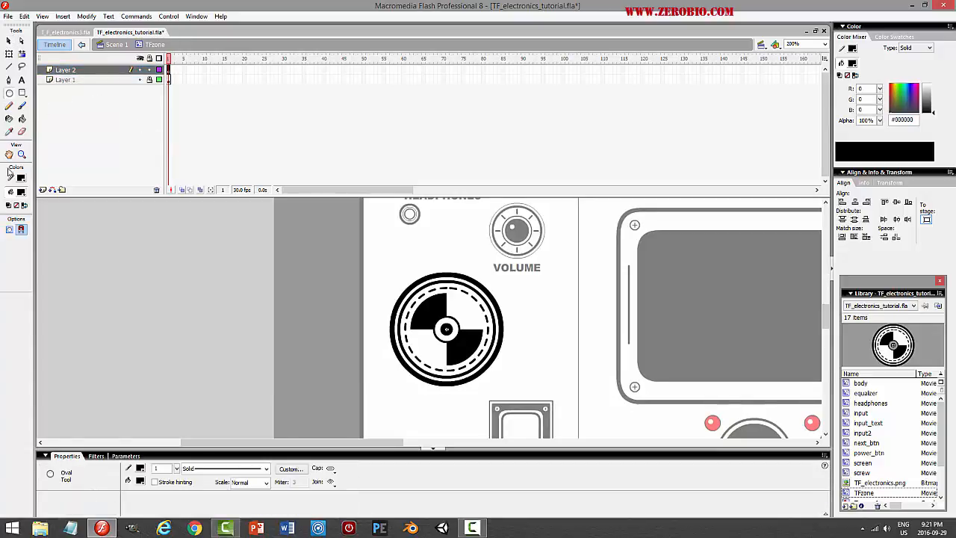
left_click(21, 179)
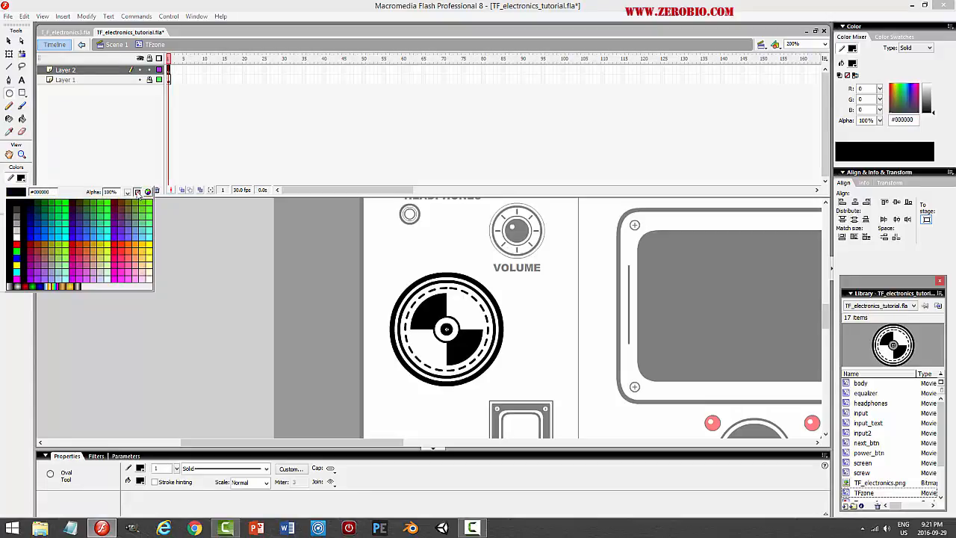
left_click(136, 192)
left_click(19, 193)
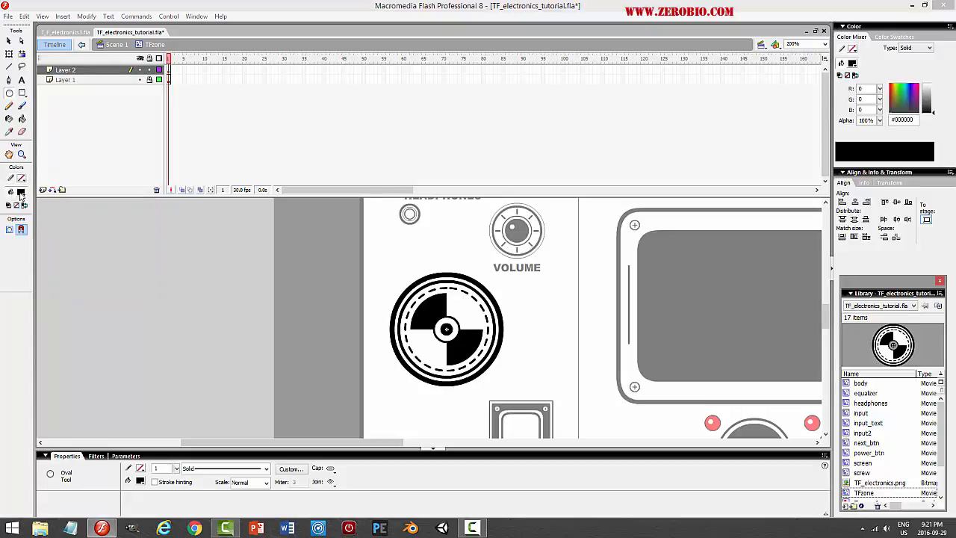
left_click(22, 249)
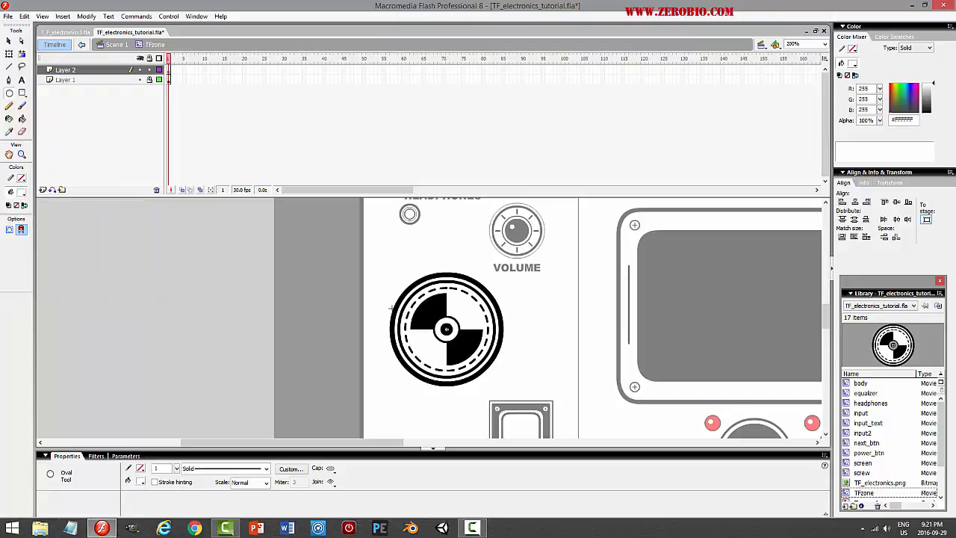
left_click(823, 44)
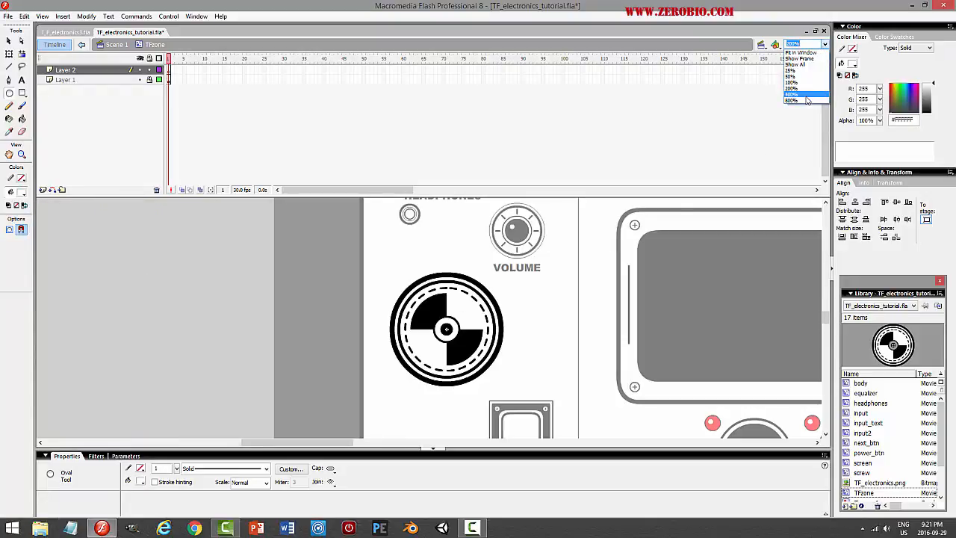
left_click(799, 82)
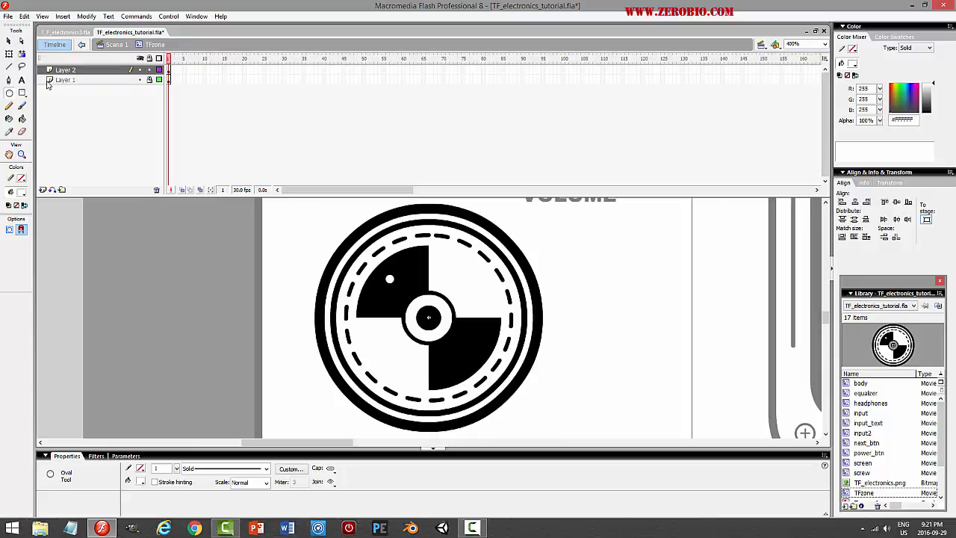
Shift the white dot slightly within the upper-left quadrant and place a copy of it in the lower-right black quadrant
left_click(10, 41)
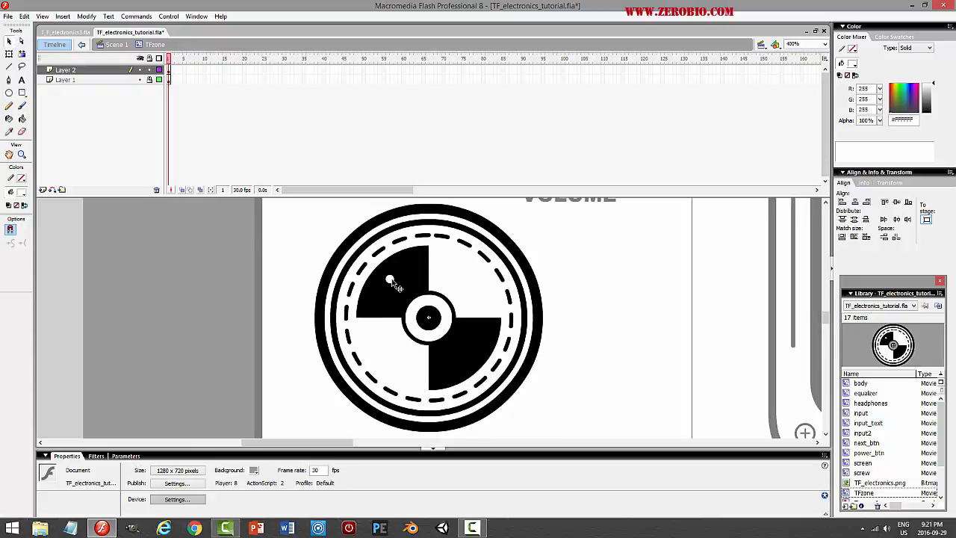
left_click(389, 279)
left_click_drag(389, 280, 385, 282)
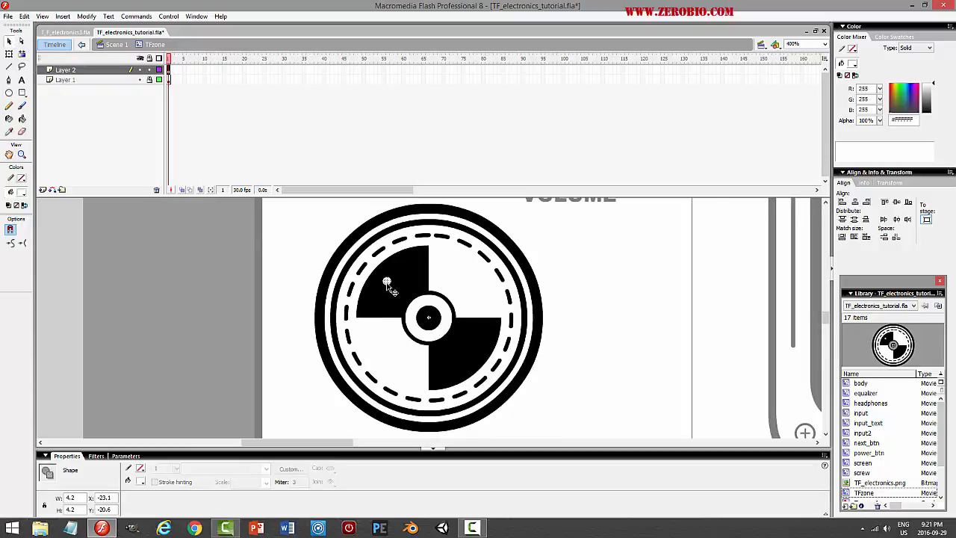
left_click_drag(428, 315, 470, 356)
Copy the dot into the upper-right white quadrant, recolour it black (#000000), and duplicate it into the lower-left white quadrant
left_click_drag(388, 287, 474, 279)
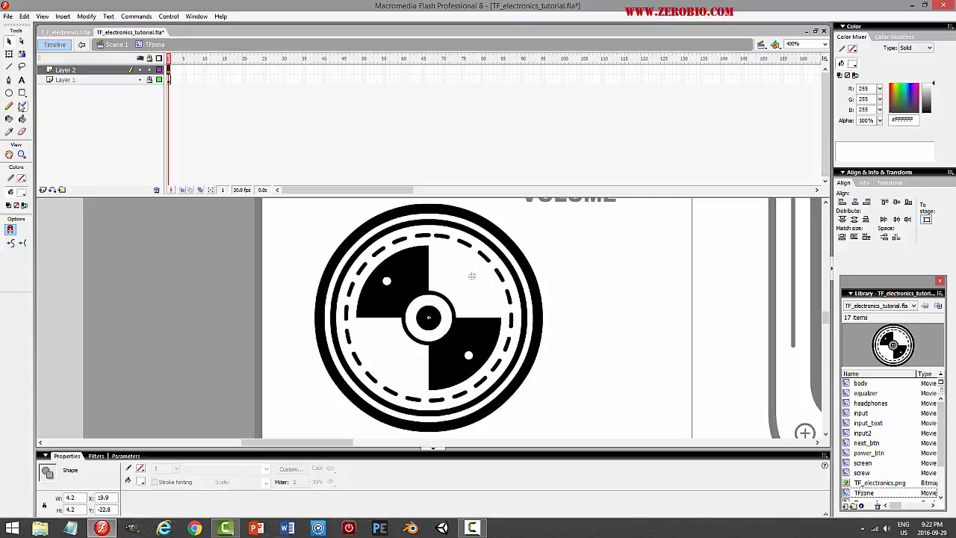
left_click(26, 193)
left_click(9, 218)
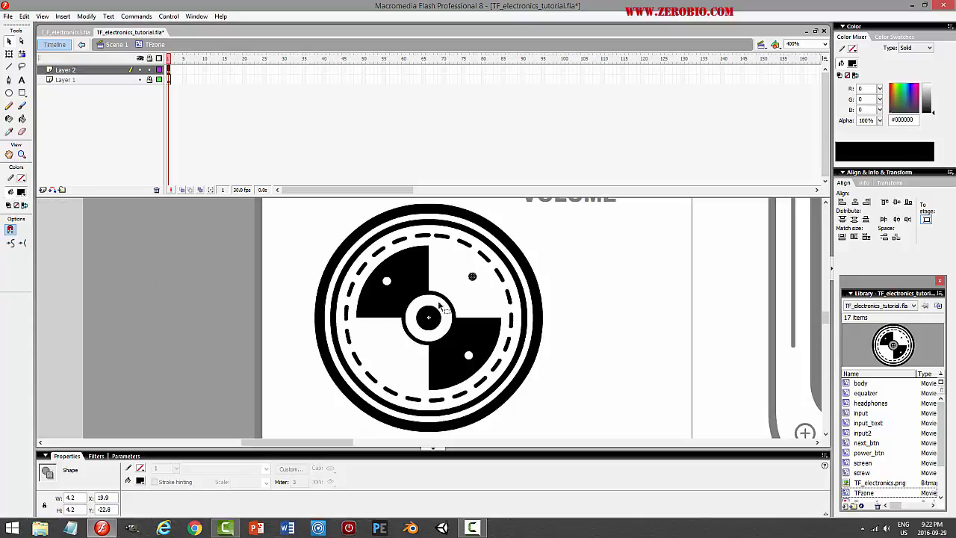
left_click_drag(473, 277, 388, 362)
left_click(595, 312)
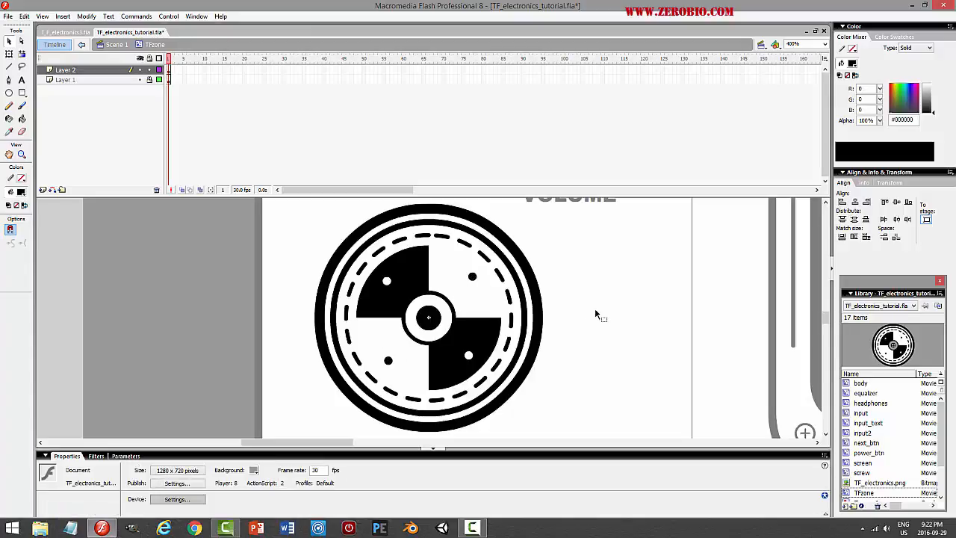
Test the movie to check the dial on the panel, and compare its dots with the reference image
key("ctrl+Return")
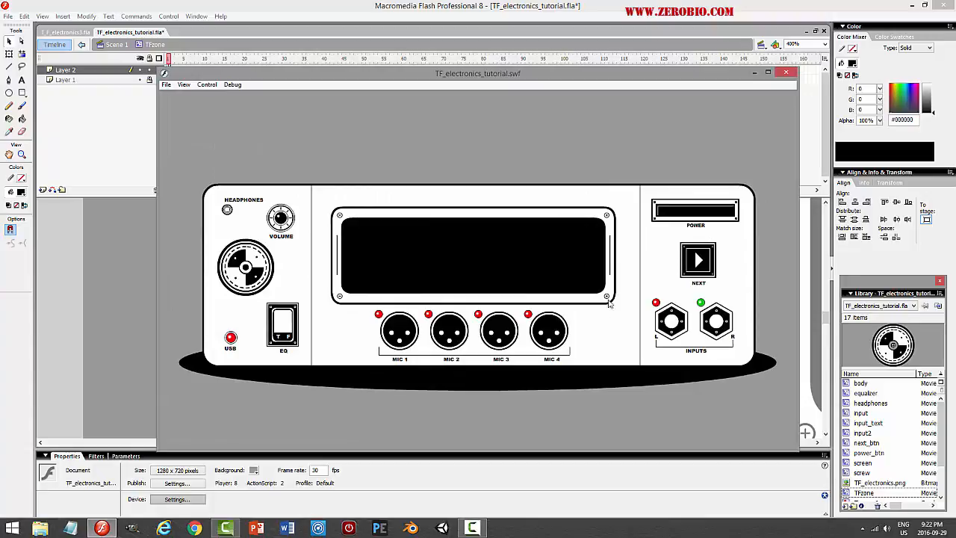
left_click(788, 72)
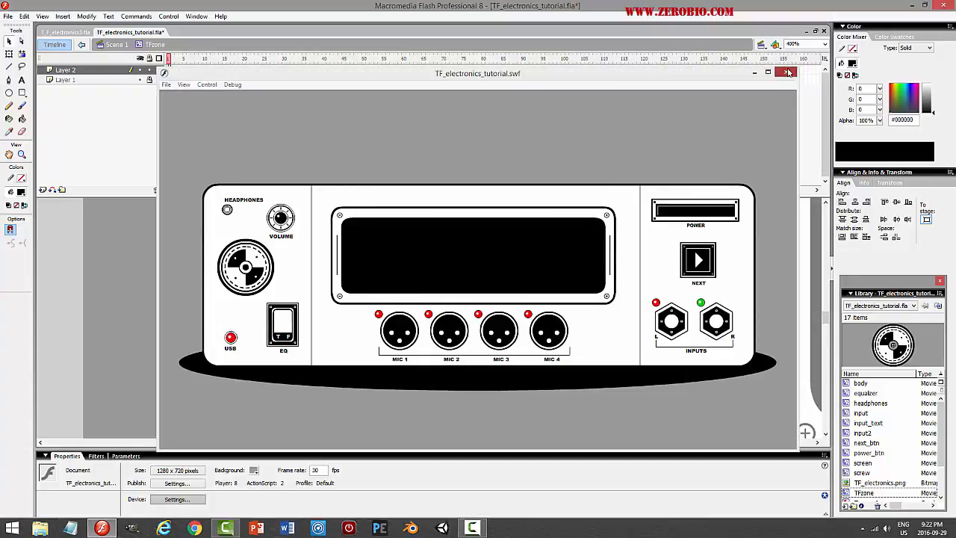
left_click_drag(828, 322, 843, 254)
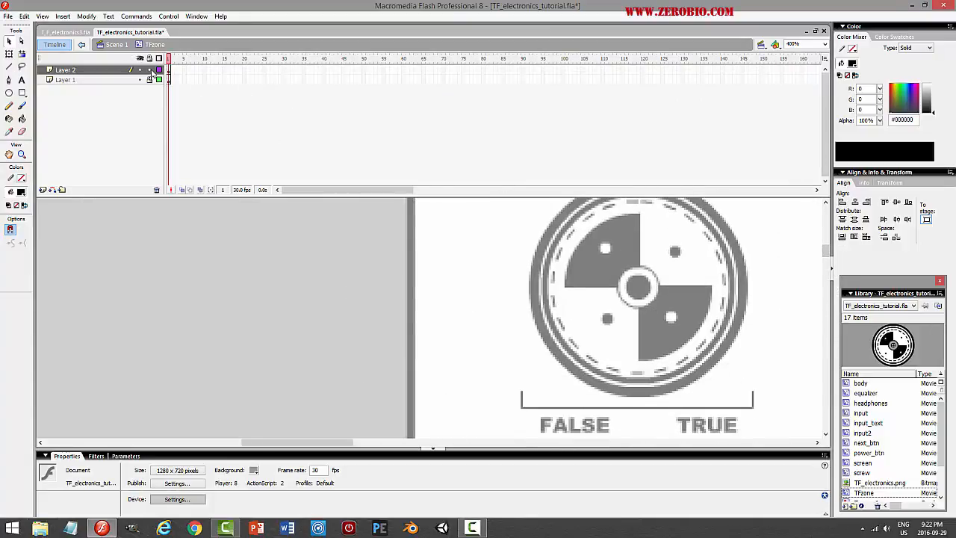
Move the four dots from Layer 2 to Layer 1 at the same position and lock Layer 1 again
left_click(125, 72)
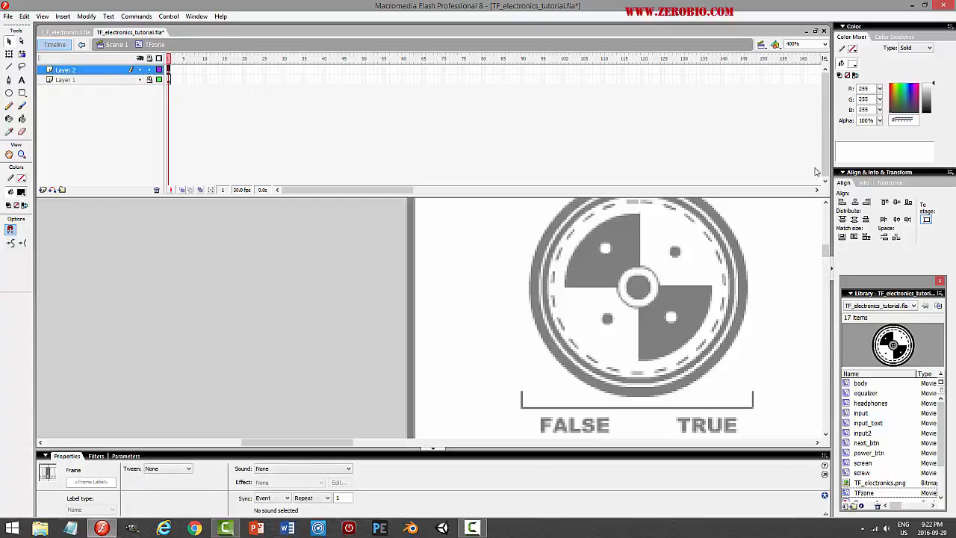
left_click_drag(828, 268, 826, 317)
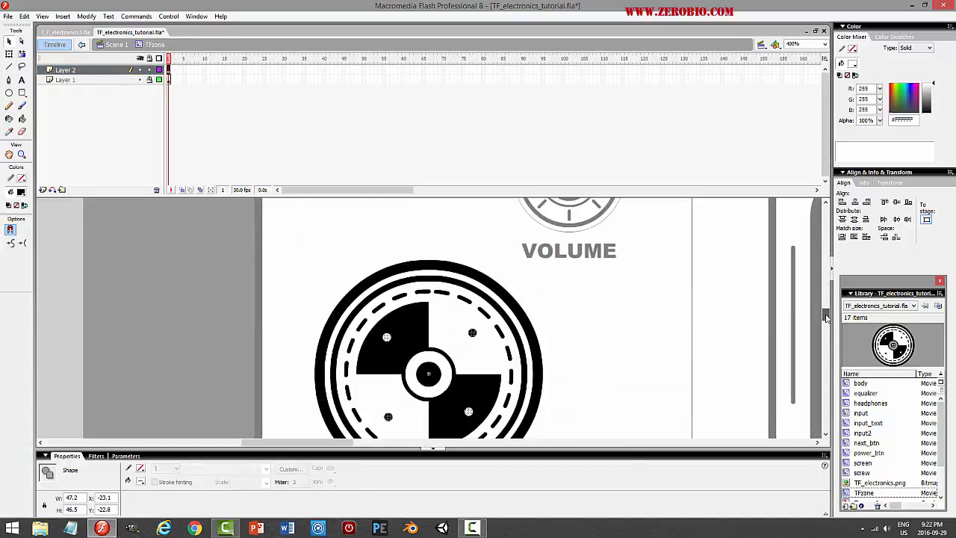
left_click(30, 17)
left_click(31, 56)
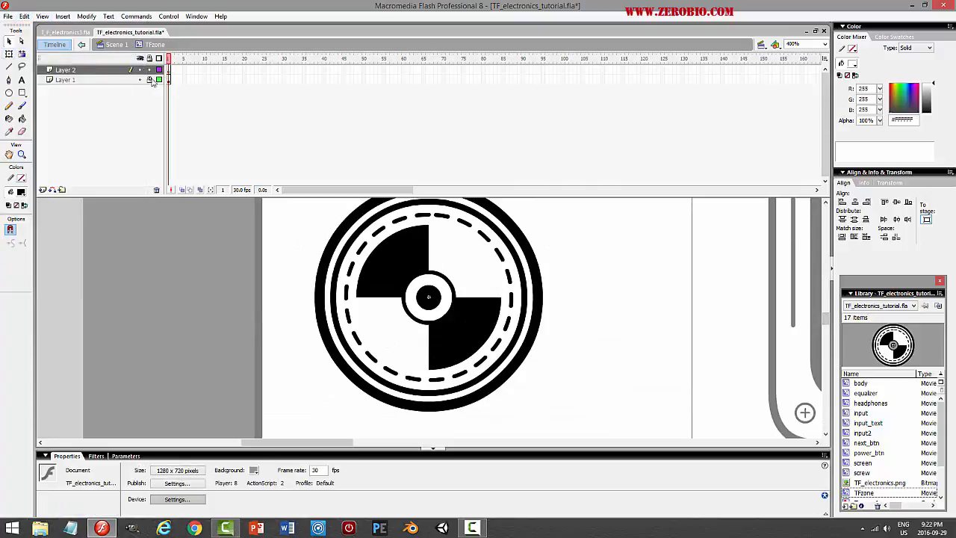
left_click(84, 82)
left_click(24, 16)
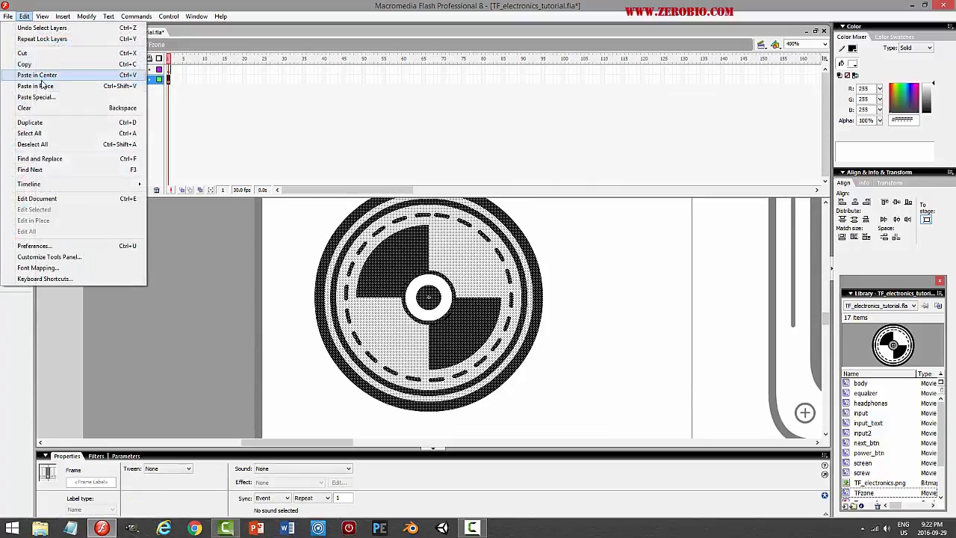
left_click(60, 86)
left_click(149, 80)
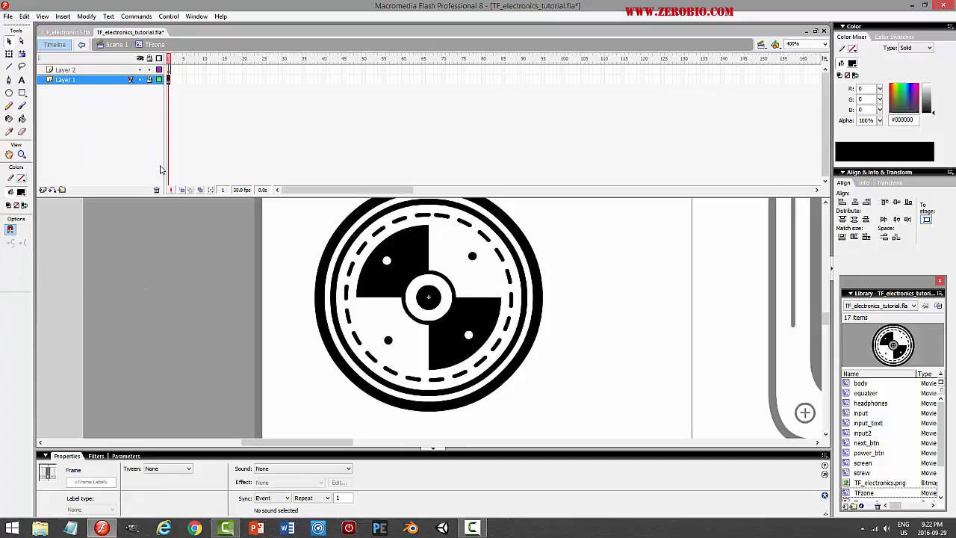
Rename Layer 2 as ACTIONS
double_click(101, 68)
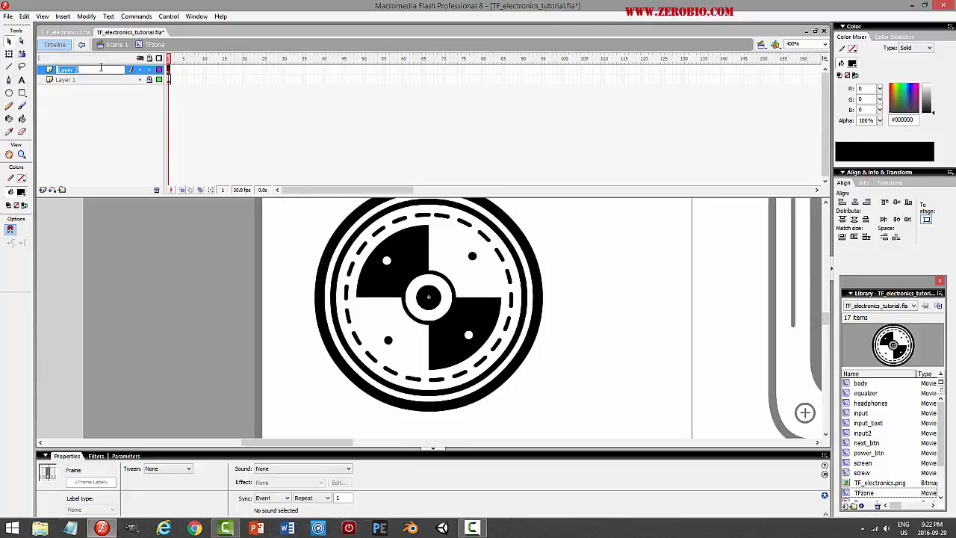
type("ACTIONS")
key("Return")
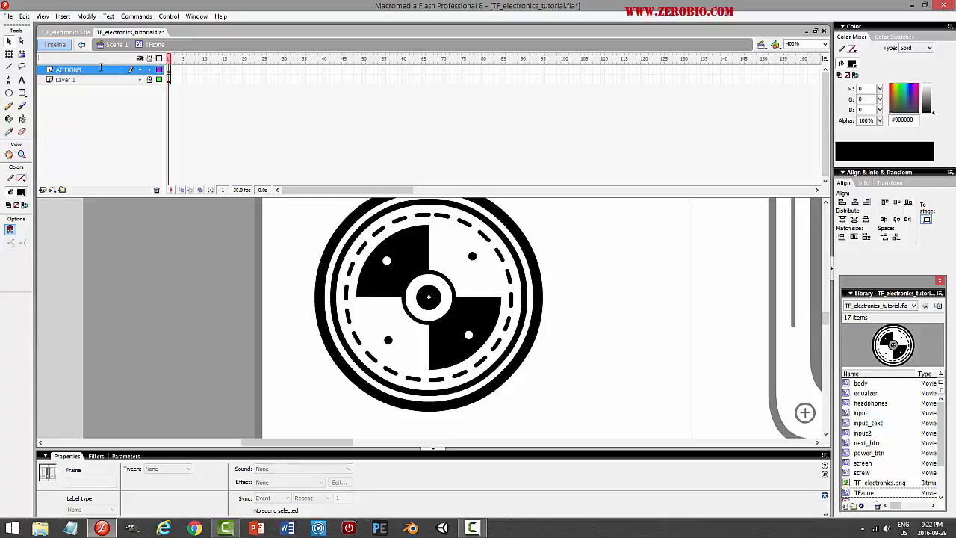
Add a layer named LABELS directly above Layer 1 and save the document
left_click(93, 82)
left_click(42, 190)
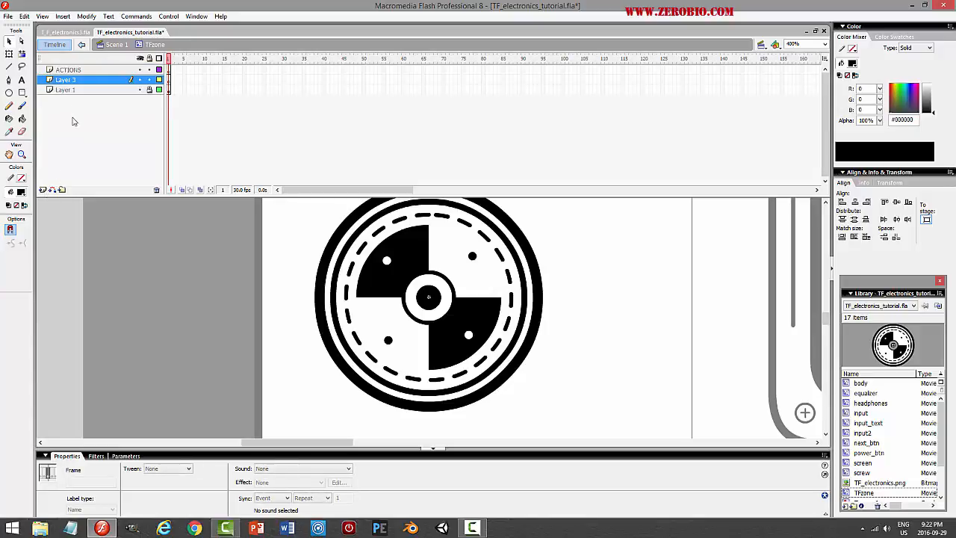
double_click(74, 81)
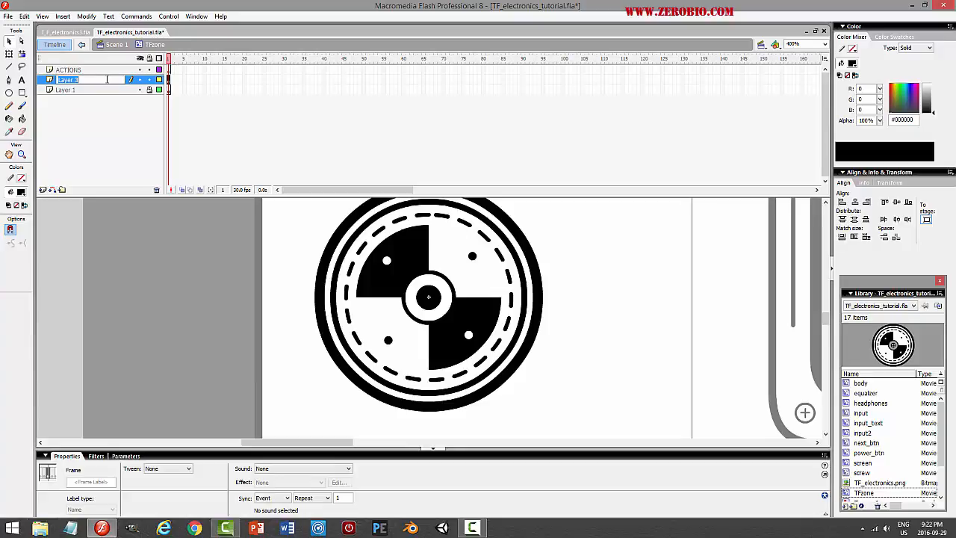
type("LABELS")
key("Return")
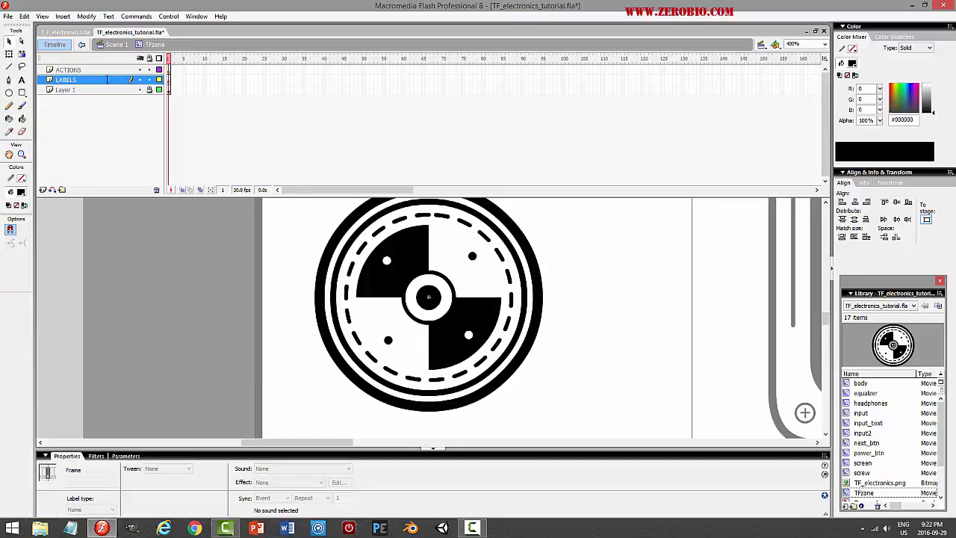
key("ctrl+s")
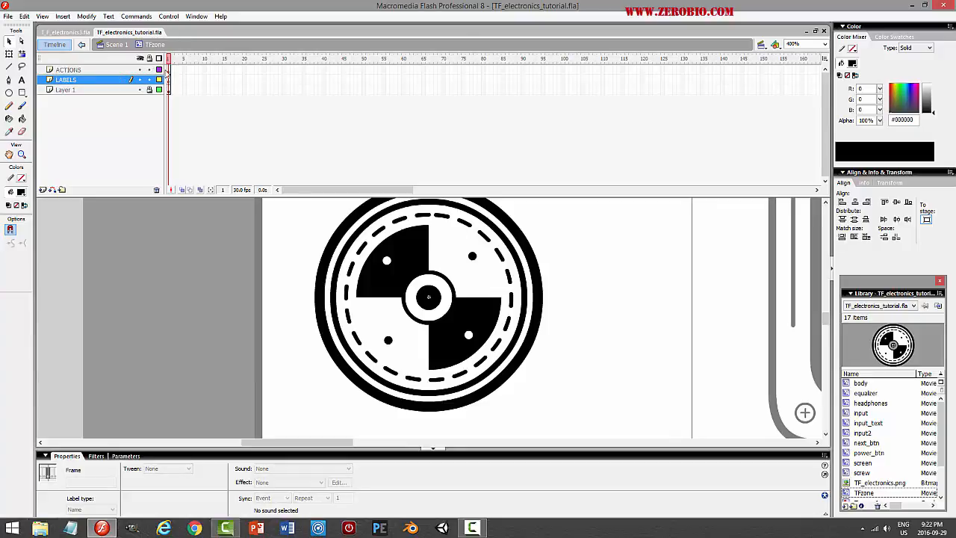
Add a stop script to frame 1 of the ACTIONS layer
left_click(169, 69)
key("F9")
type("st")
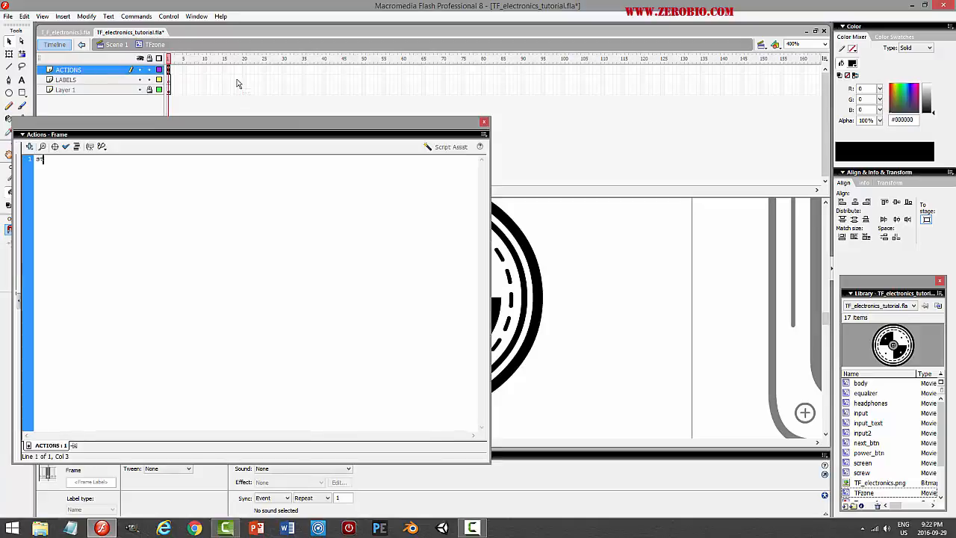
type("ocp")
key("BackSpace")
key("F9")
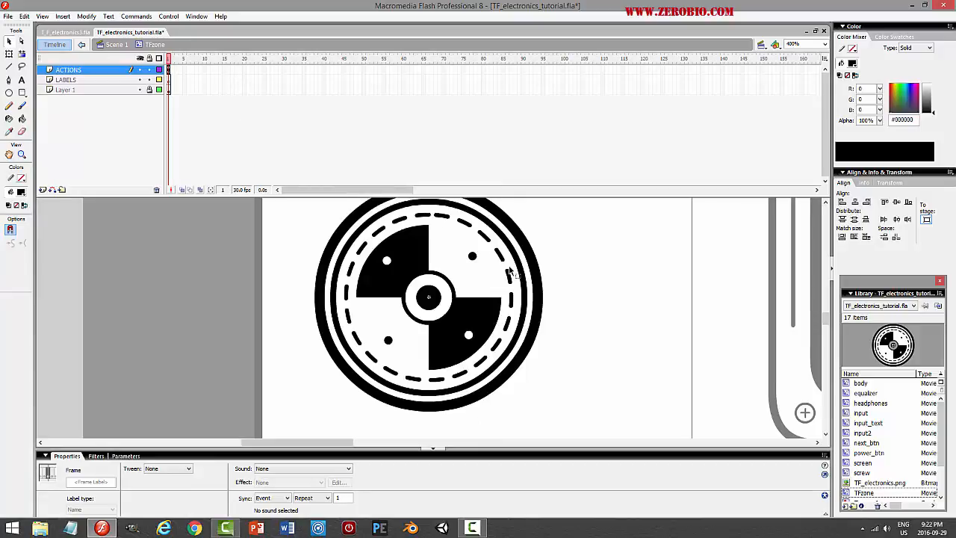
Lock the ACTIONS and LABELS layers and unlock Layer 1
left_click(150, 69)
left_click(149, 79)
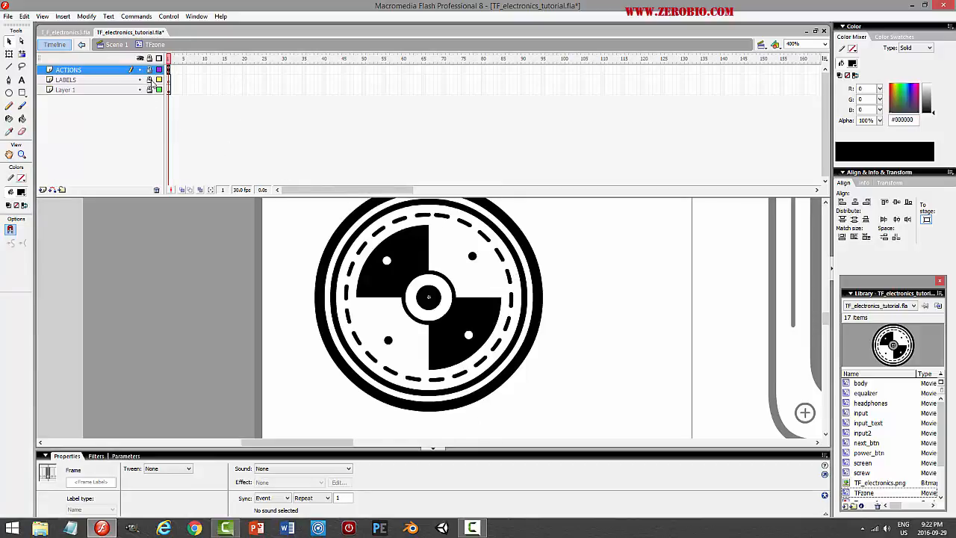
left_click(561, 292)
Check the selectable black and white quadrant fills of the dial on Layer 1, and save the document
left_click(414, 250)
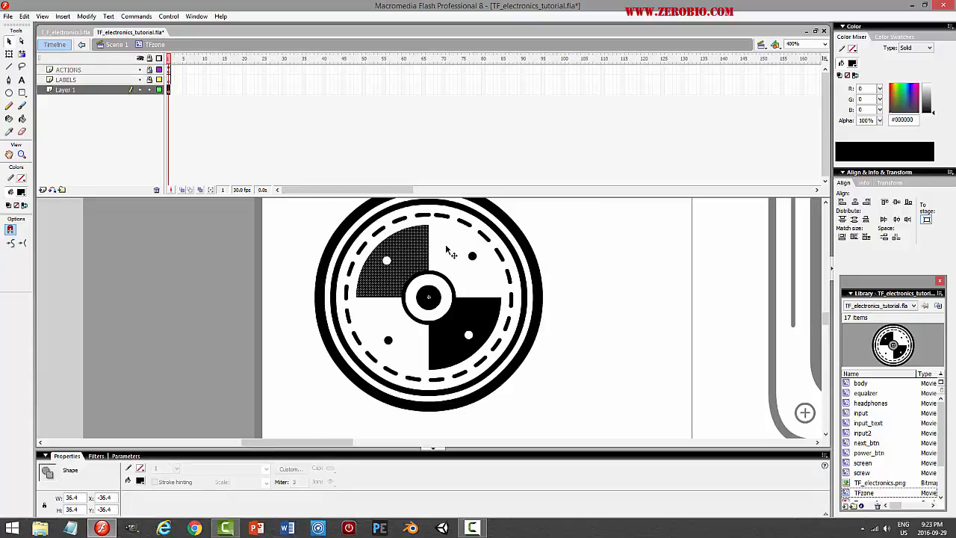
left_click(449, 253, "shift")
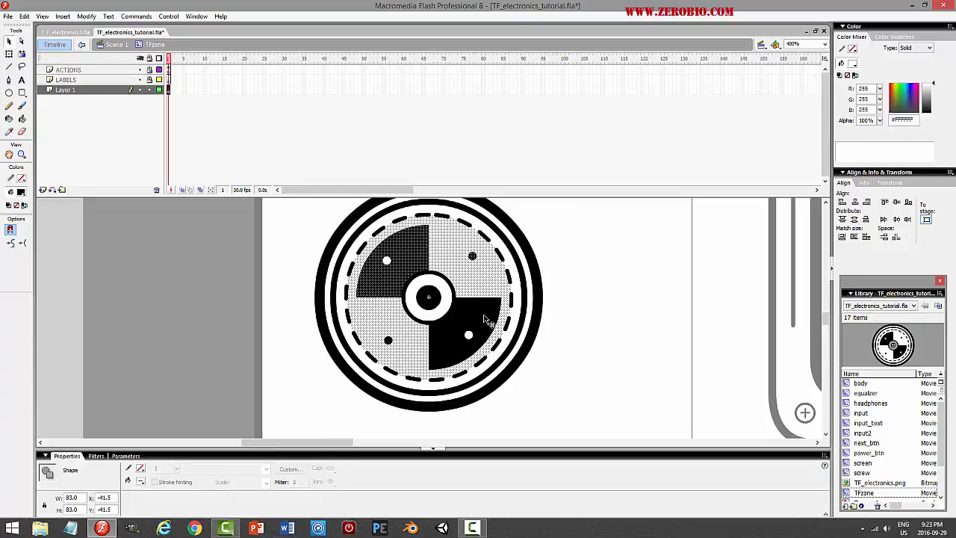
left_click(565, 293)
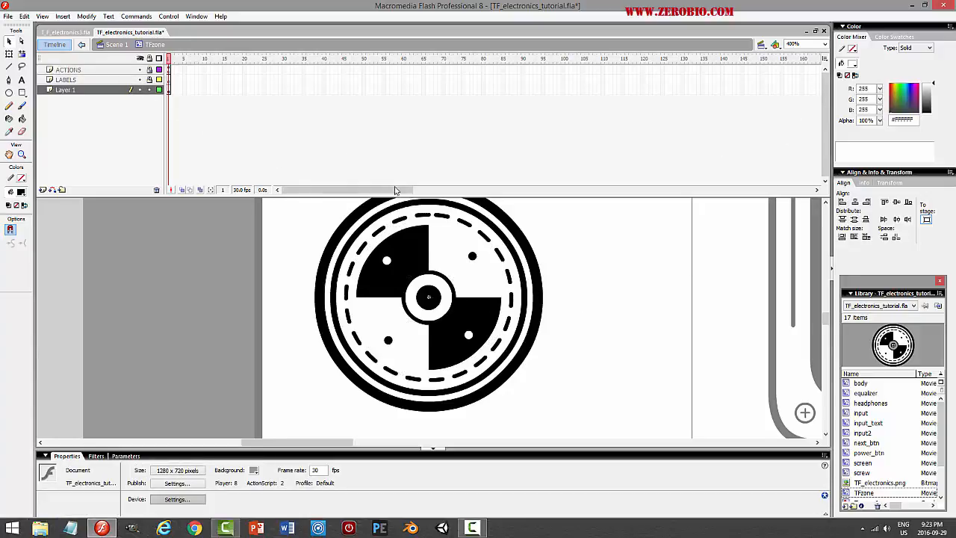
key("ctrl+s")
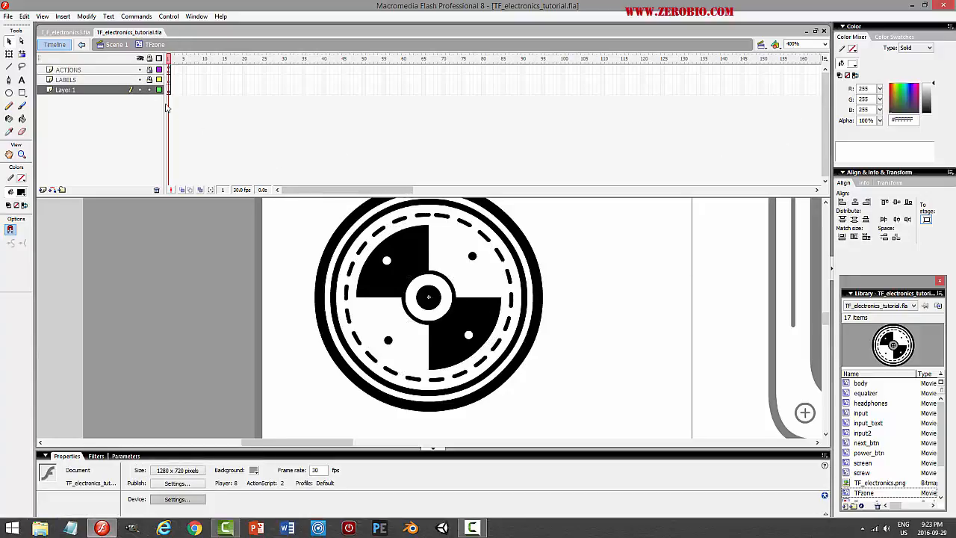
Unlock Layer 1, rename it wheel, and save the tutorial document
left_click(77, 34)
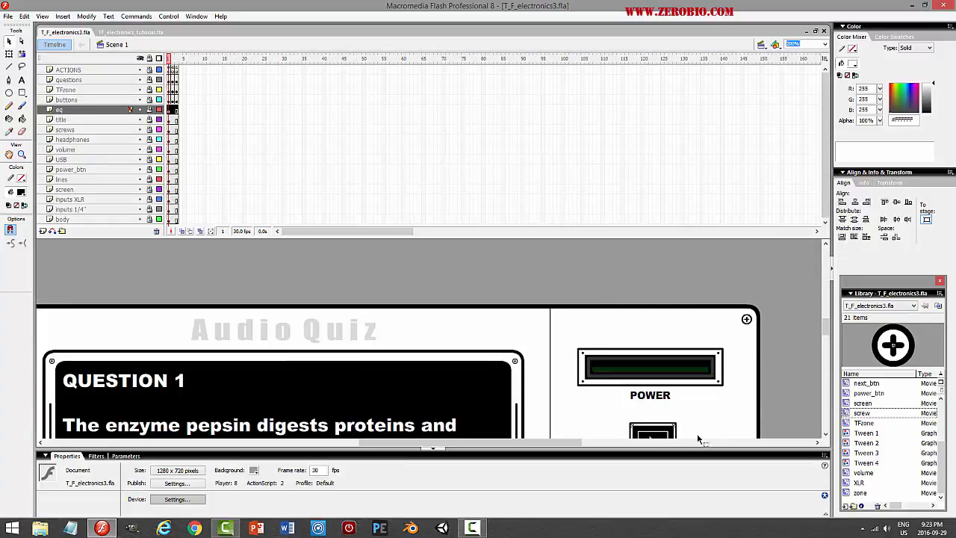
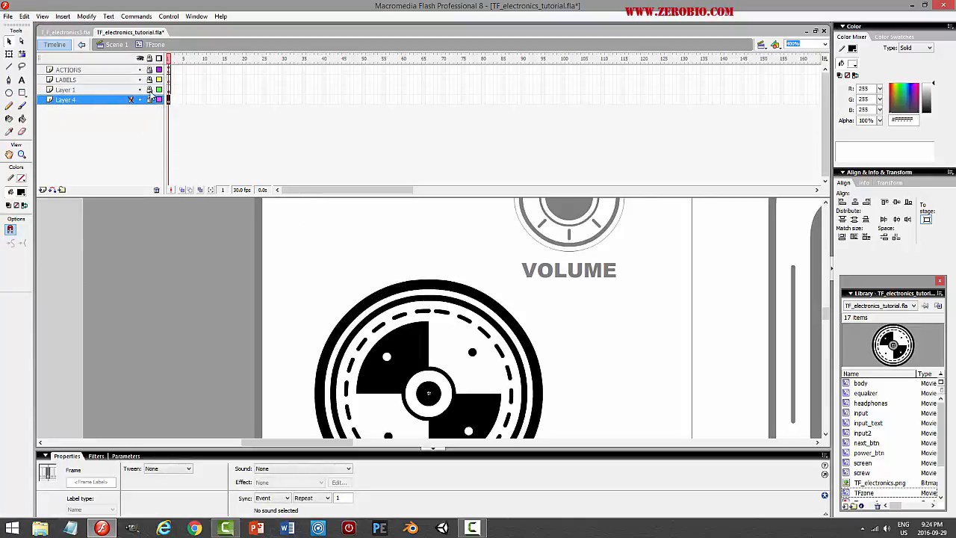
key("ctrl+s")
left_click(149, 90)
left_click(95, 91)
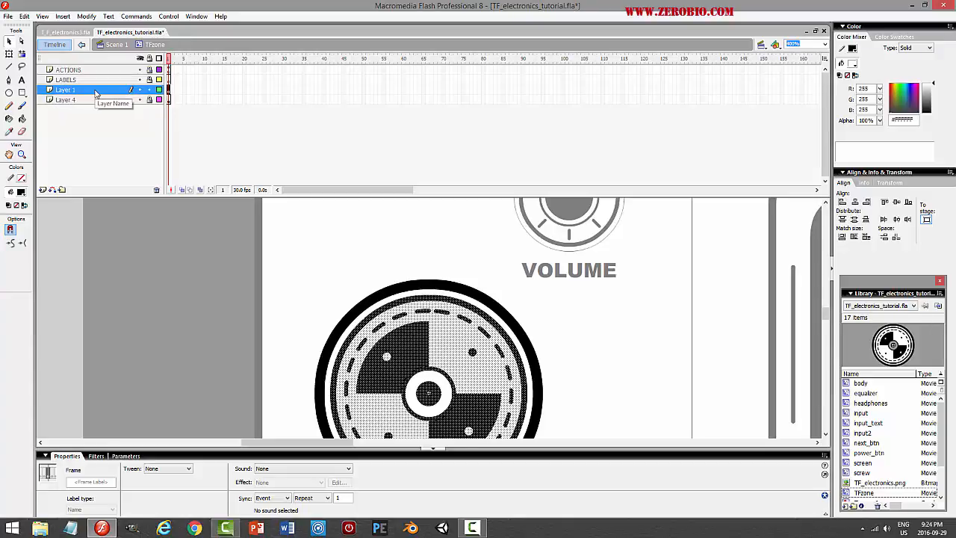
double_click(95, 91)
type("wh")
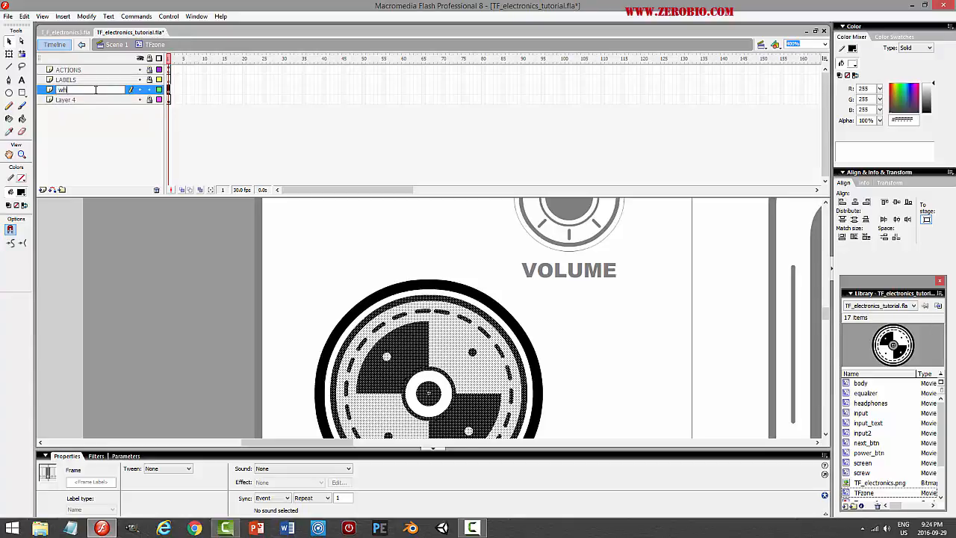
type("eel")
key("Return")
key("ctrl+s")
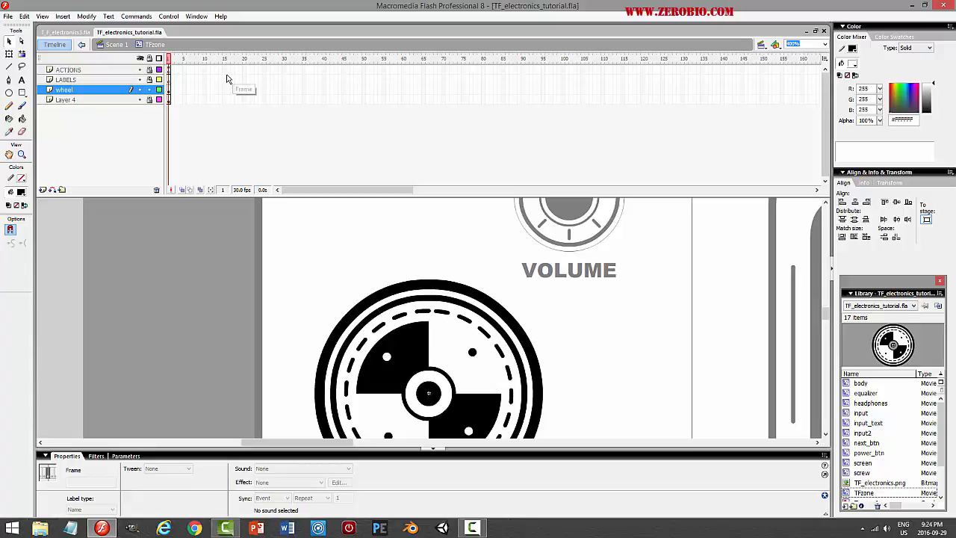
Extend the ACTIONS, LABELS, wheel and Layer 4 layers to frame 15
left_click_drag(226, 70, 228, 100)
key("F5")
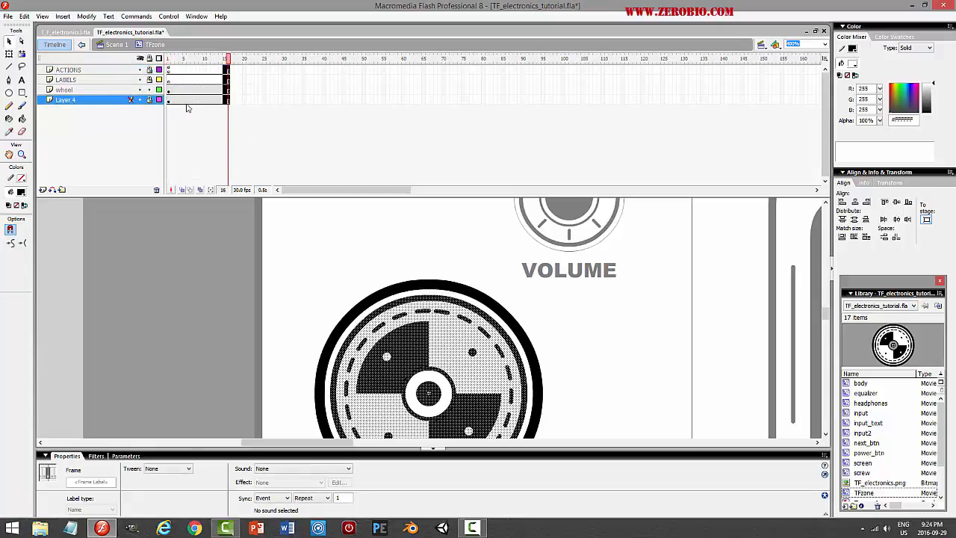
left_click(169, 89)
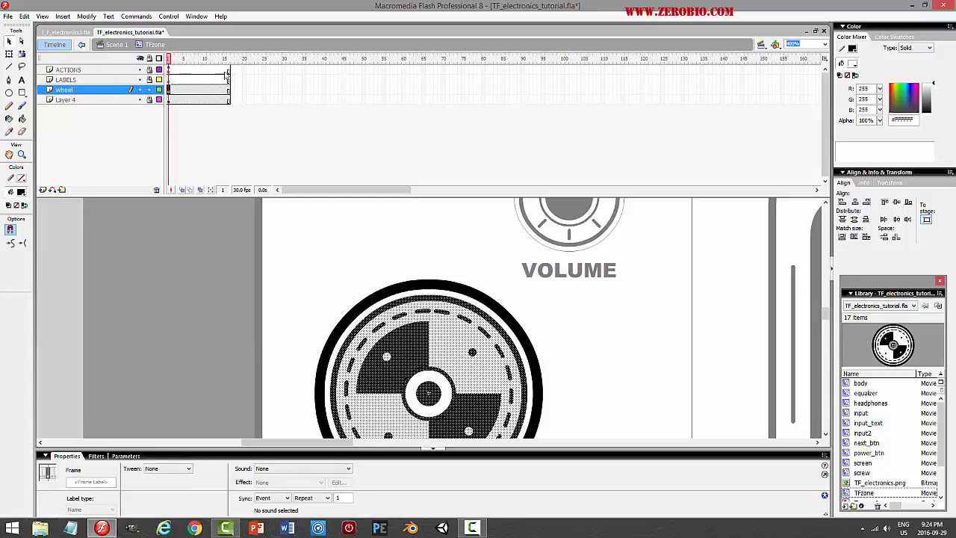
left_click(226, 69)
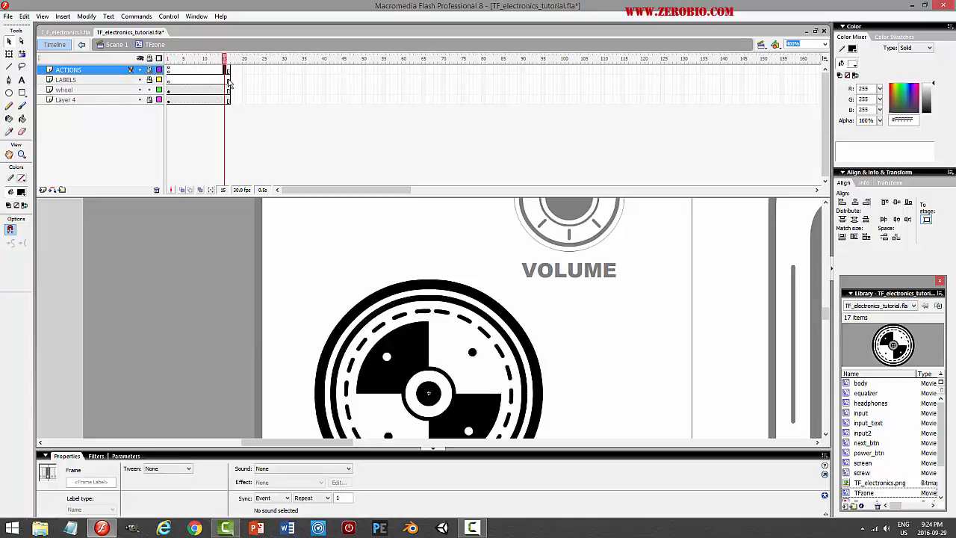
right_click(227, 99)
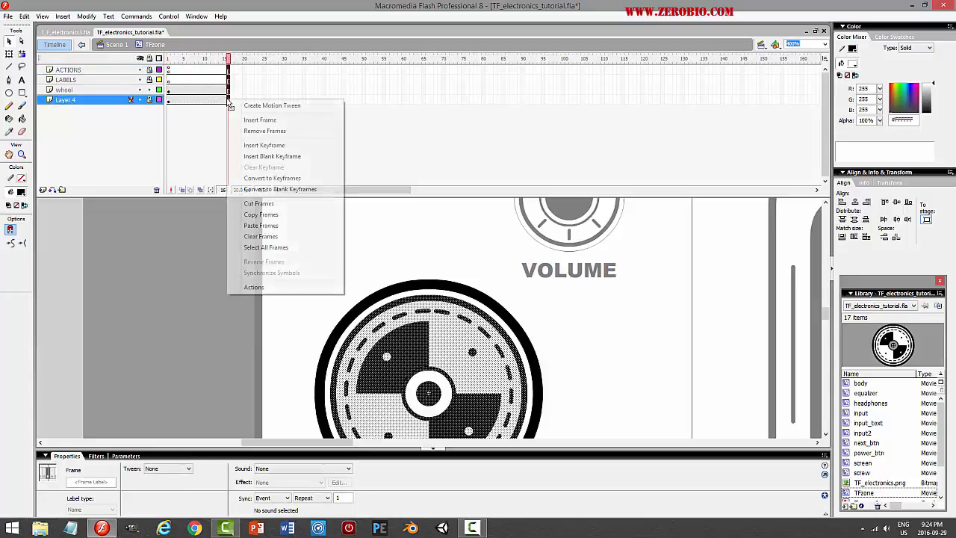
left_click(260, 132)
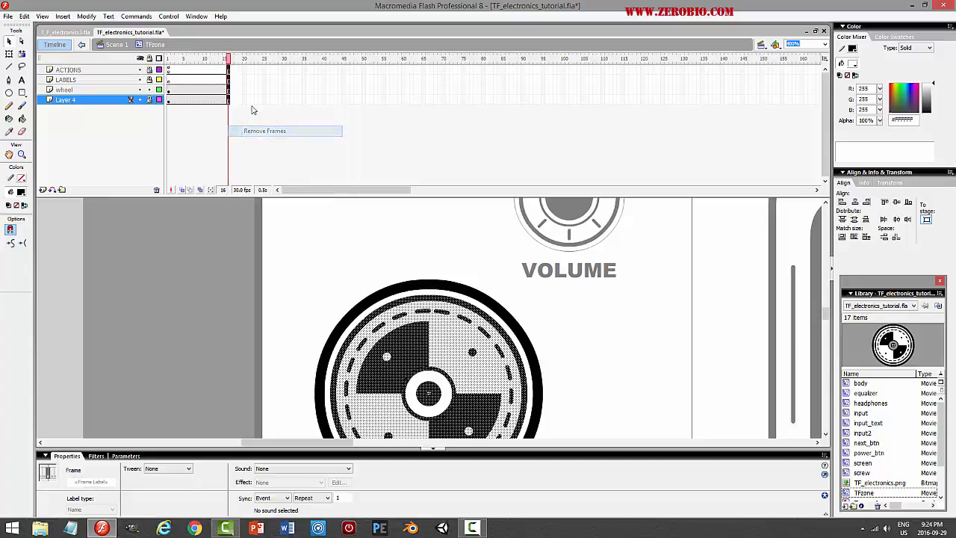
Copy the wheel layer's frame 1 keyframe to frame 15 and create a motion tween between them with clockwise rotation
left_click(169, 91)
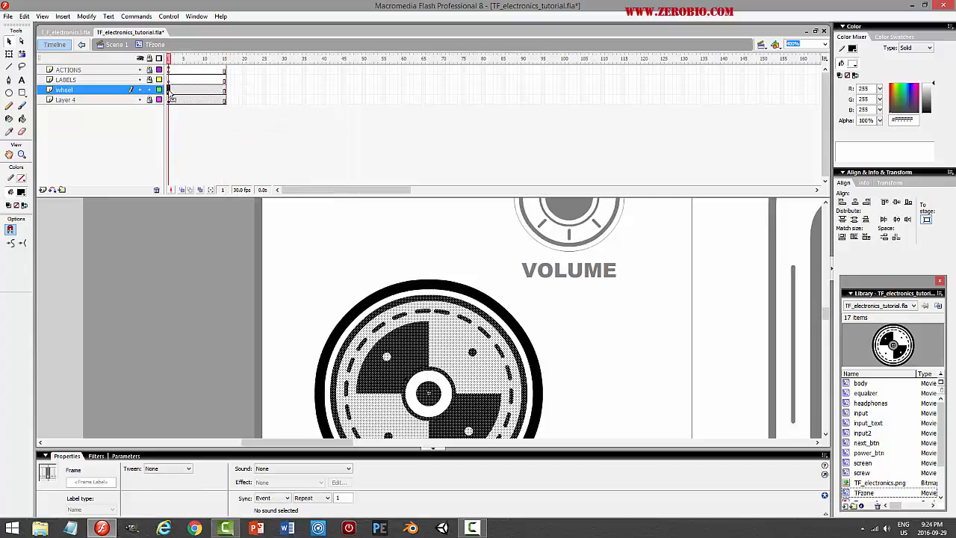
left_click_drag(170, 95, 223, 95)
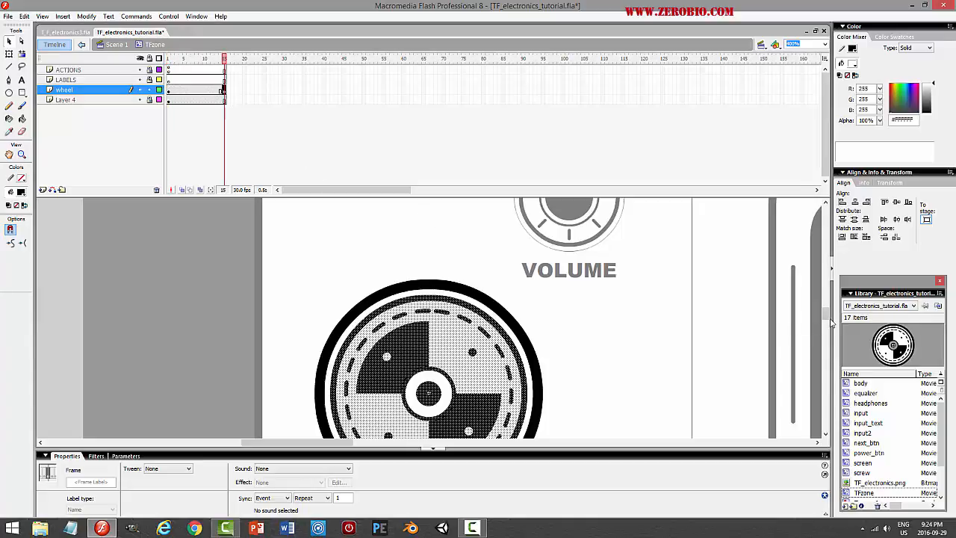
left_click(197, 91)
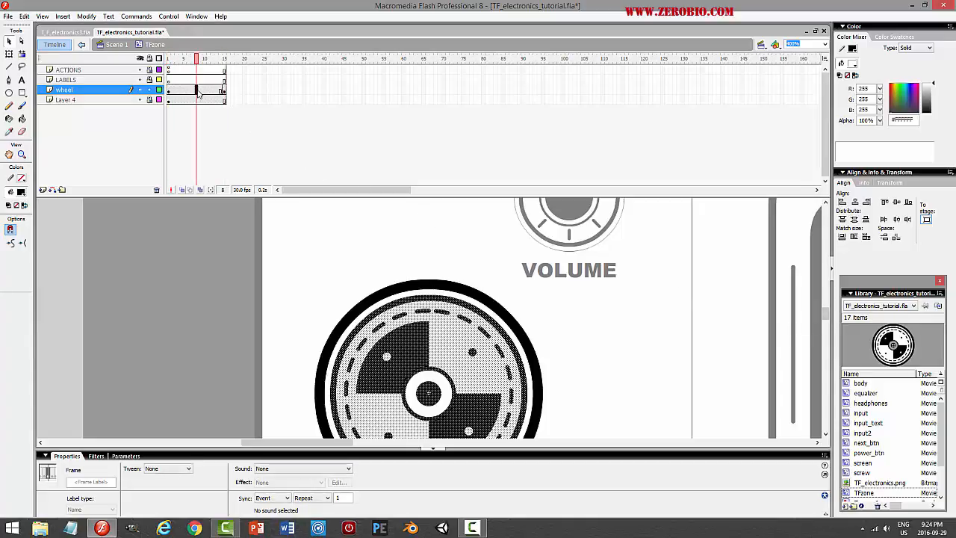
right_click(198, 90)
left_click(242, 96)
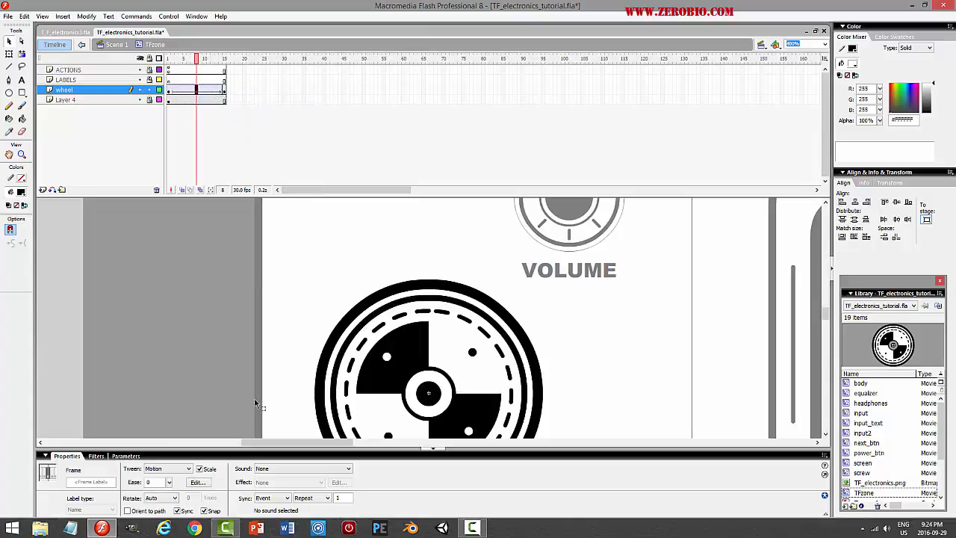
left_click(174, 497)
left_click(157, 521)
left_click_drag(197, 59, 228, 82)
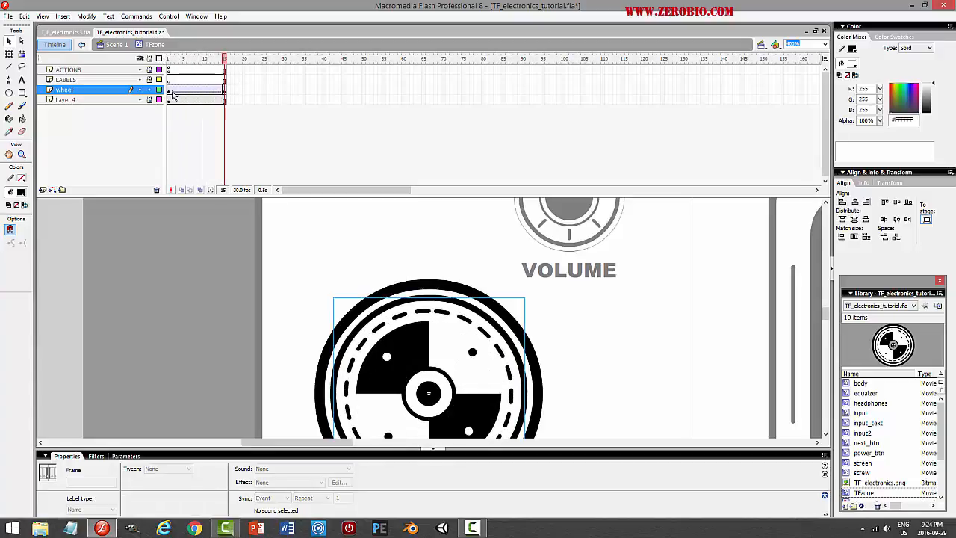
left_click(170, 92)
left_click(224, 91)
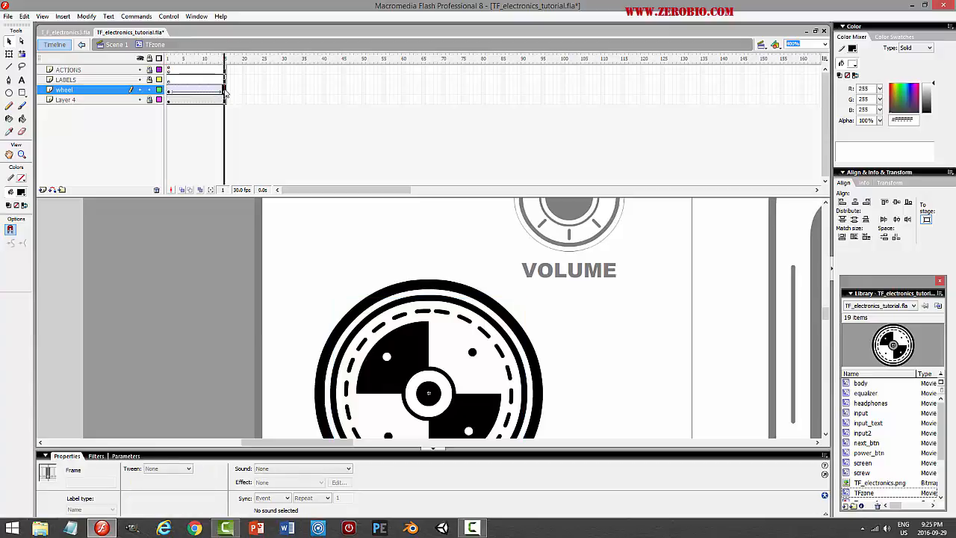
Copy the frame 1 keyframe of the ACTIONS layer to frame 15 and save the document
left_click(168, 70)
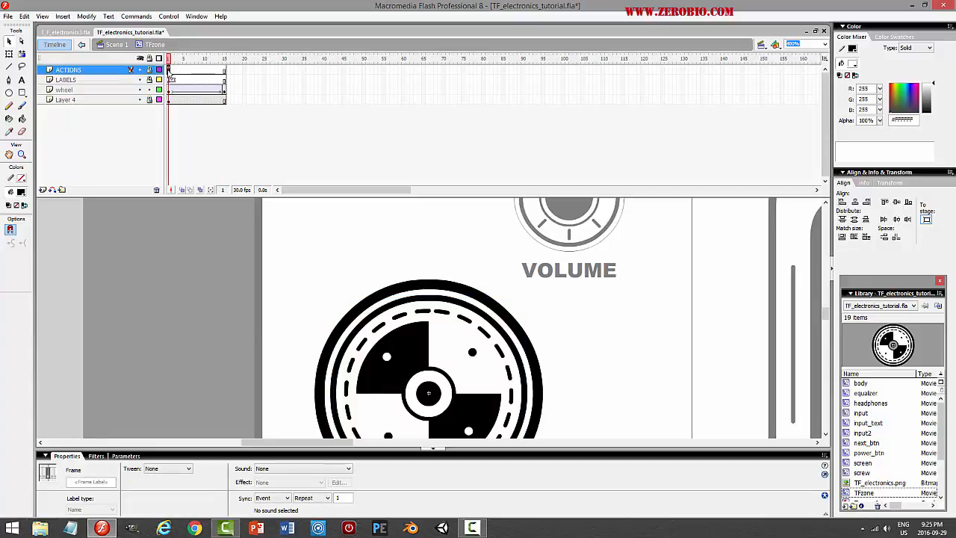
left_click_drag(168, 69, 224, 70)
key("ctrl+s")
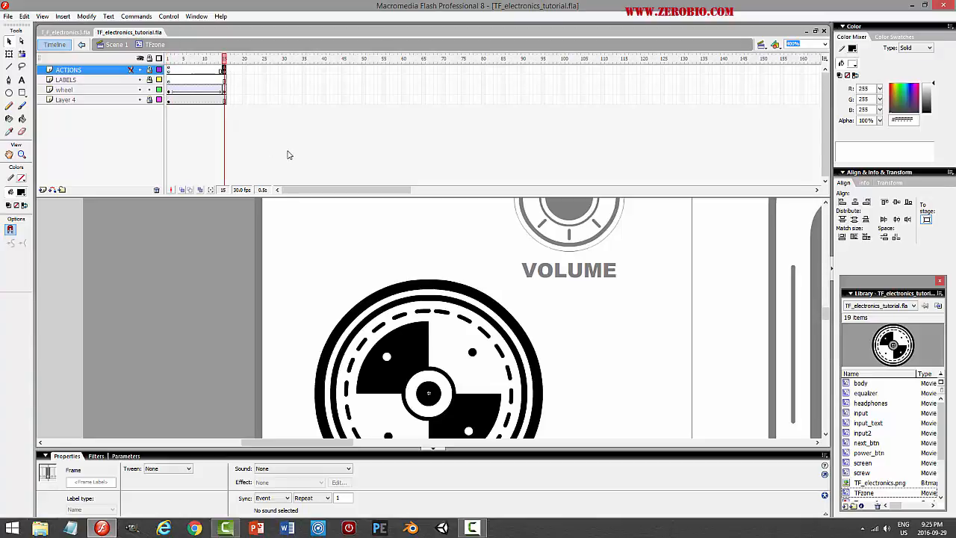
Replace the script on frame 15 of the ACTIONS layer with gotoAndStop(1); and save the document
key("F9")
key("ctrl+a")
type("go")
type("toAndStop(")
type("(1")
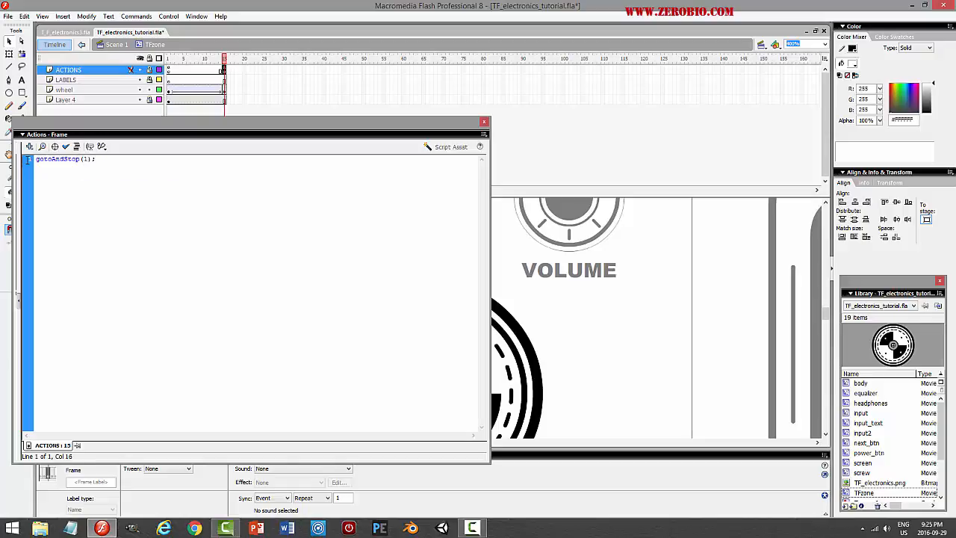
key("F9")
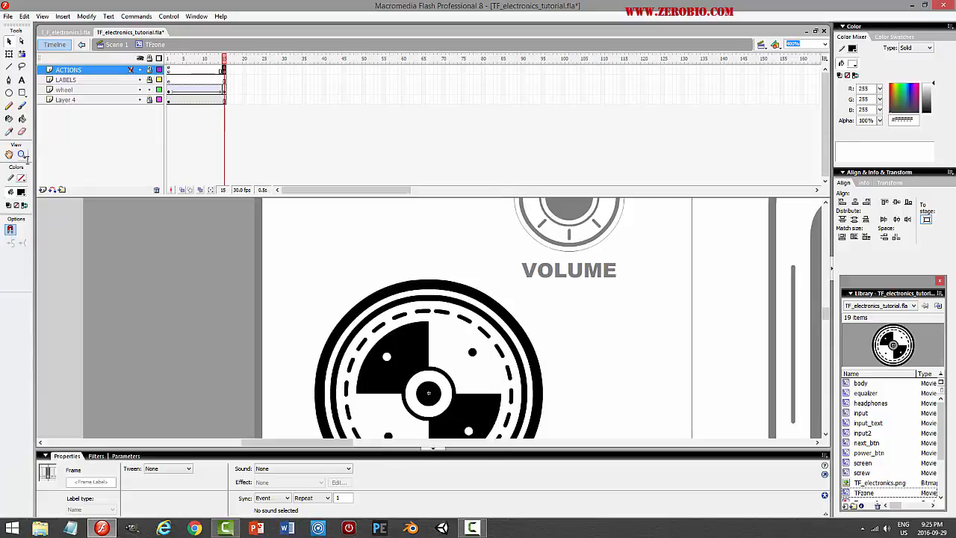
key("ctrl+s")
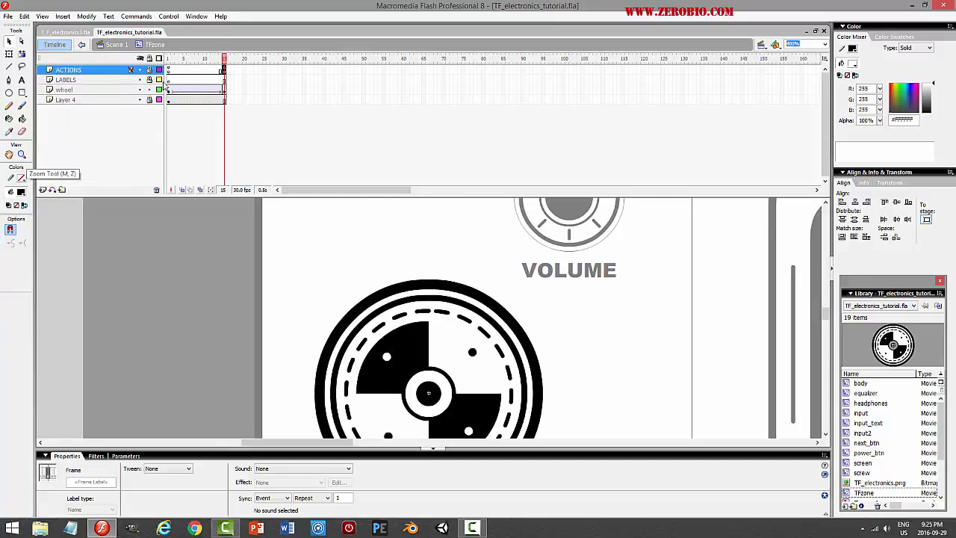
Insert a keyframe at frame 2 of the LABELS layer, label it true, and save the document
left_click(172, 79)
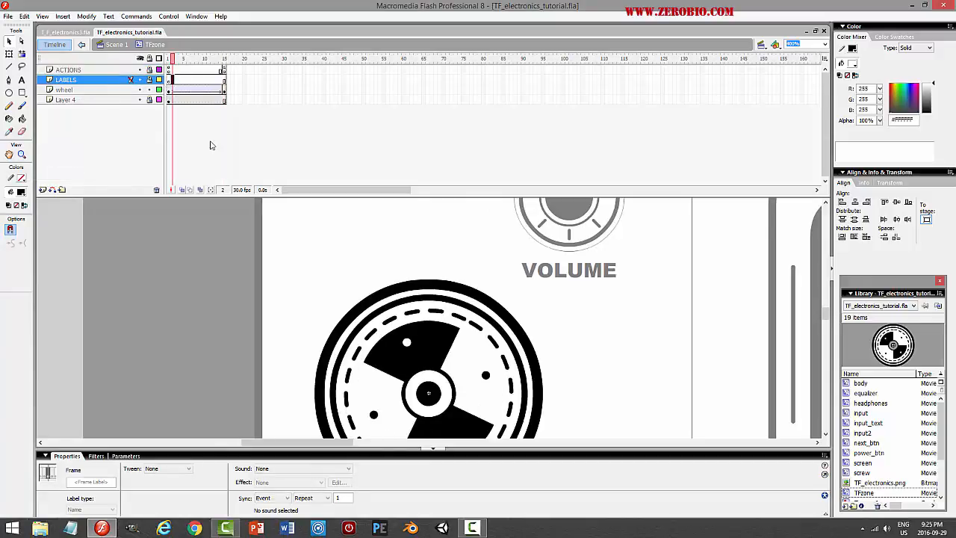
key("F6")
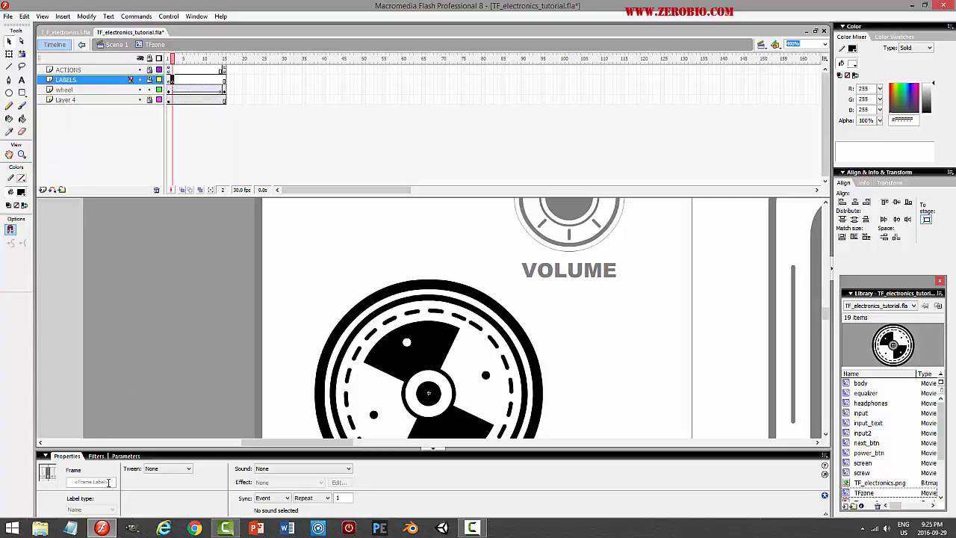
left_click(95, 480)
key("Return")
key("ctrl+s")
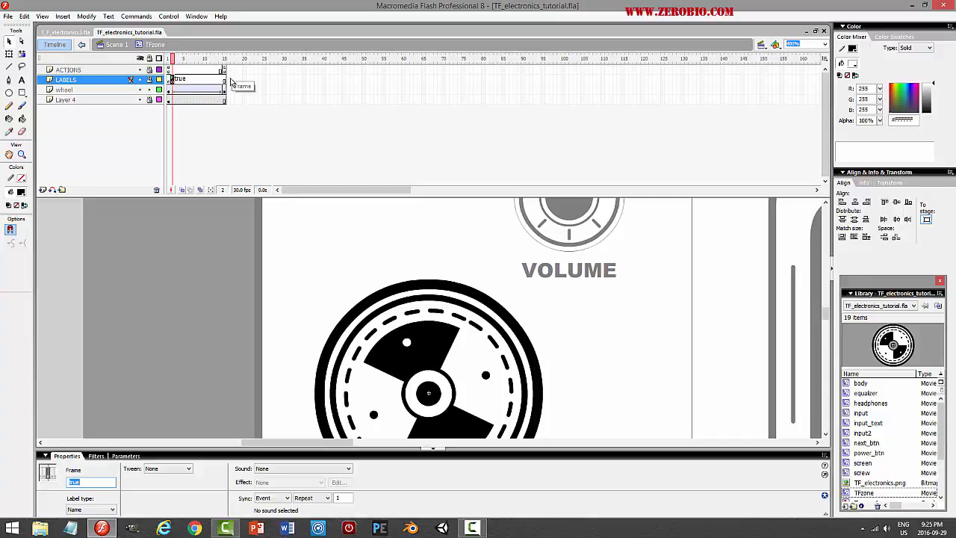
Extend all four layers to frame 30 and copy the wheel layer's frame 15 keyframe to frame 30
left_click_drag(285, 70, 319, 139)
key("F5")
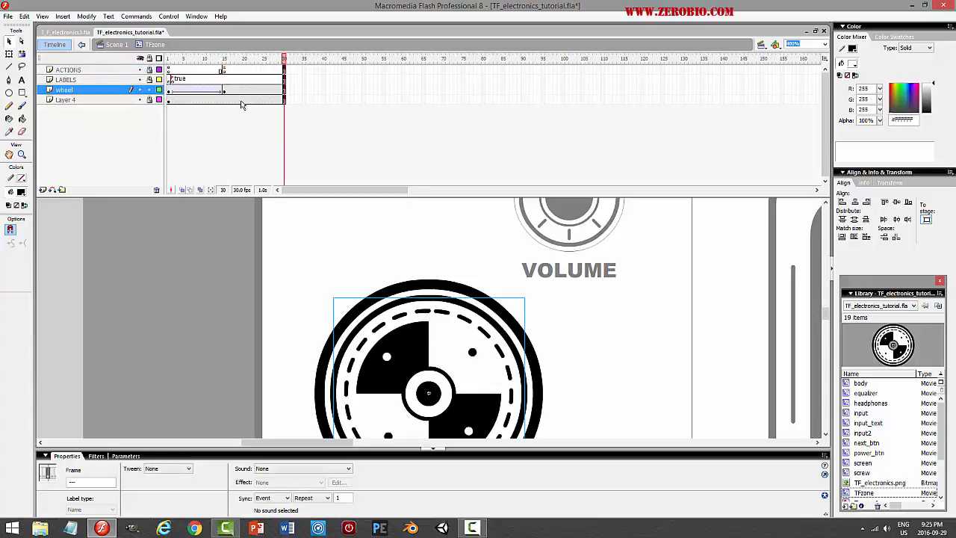
left_click(224, 90)
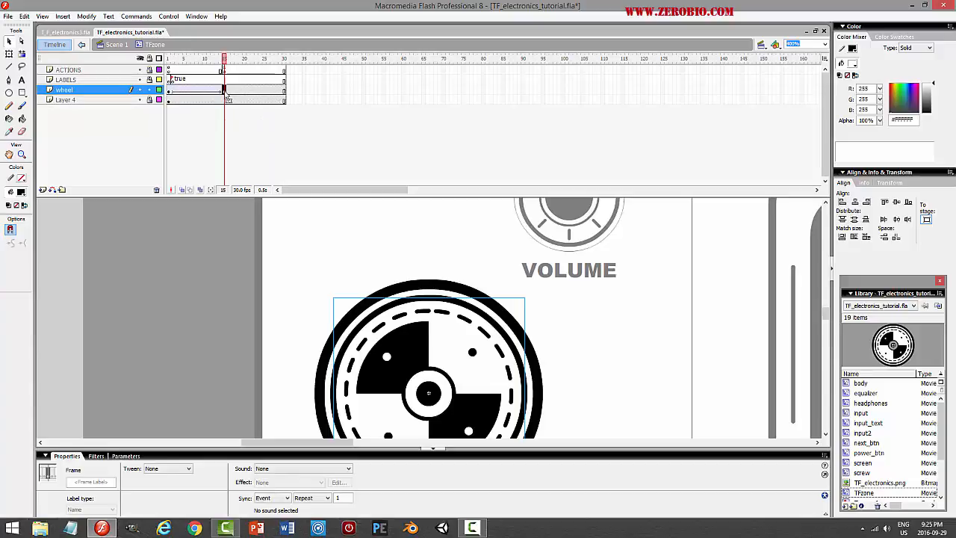
left_click_drag(224, 91, 281, 91)
Create a motion tween on the wheel layer between frames 15 and 30 with counterclockwise rotation
left_click(251, 89)
right_click(251, 89)
left_click(270, 93)
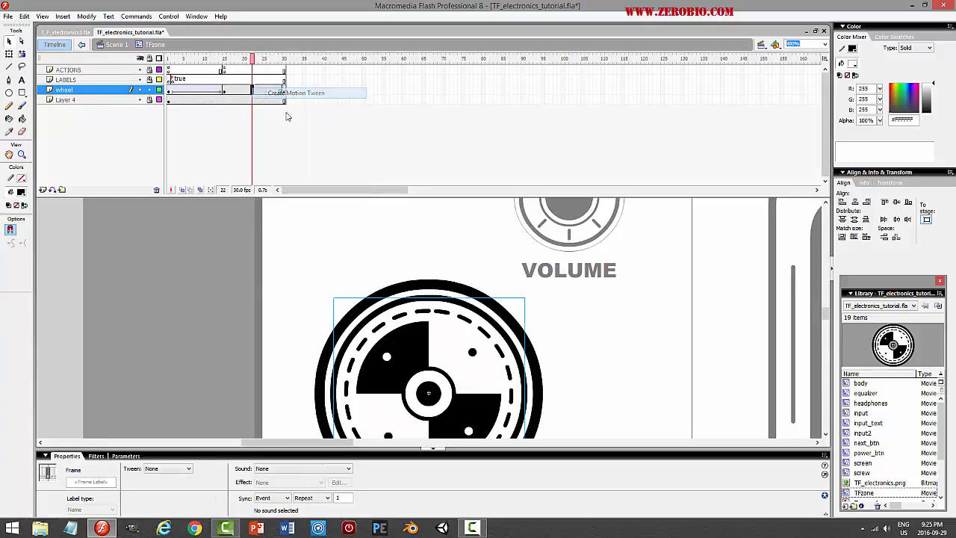
left_click(172, 498)
left_click(161, 528)
mouse_move(254, 59)
left_mouse_down()
mouse_move(223, 60)
mouse_move(263, 60)
left_mouse_up()
Copy the ACTIONS layer's frame 15 keyframe to frame 30 and save the document
left_click(222, 70)
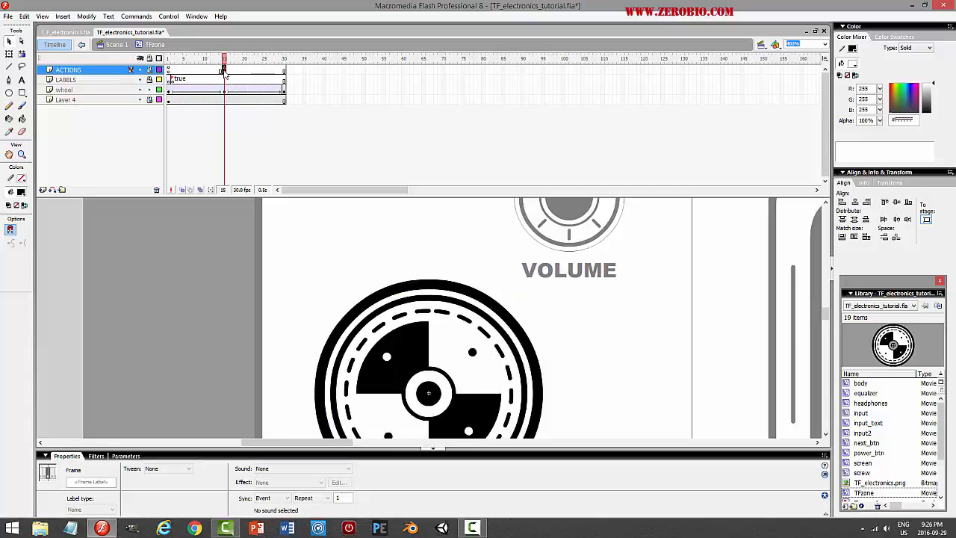
left_click(283, 73)
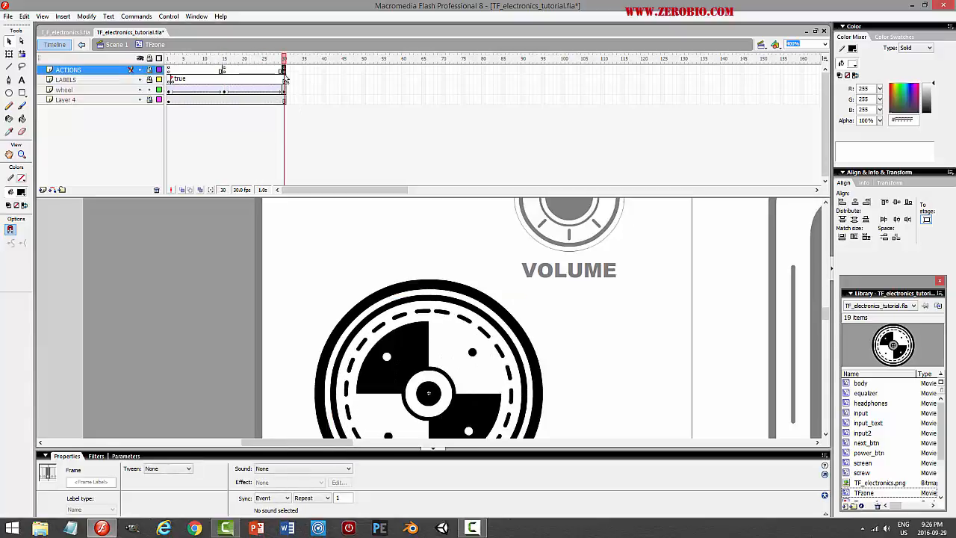
key("ctrl+s")
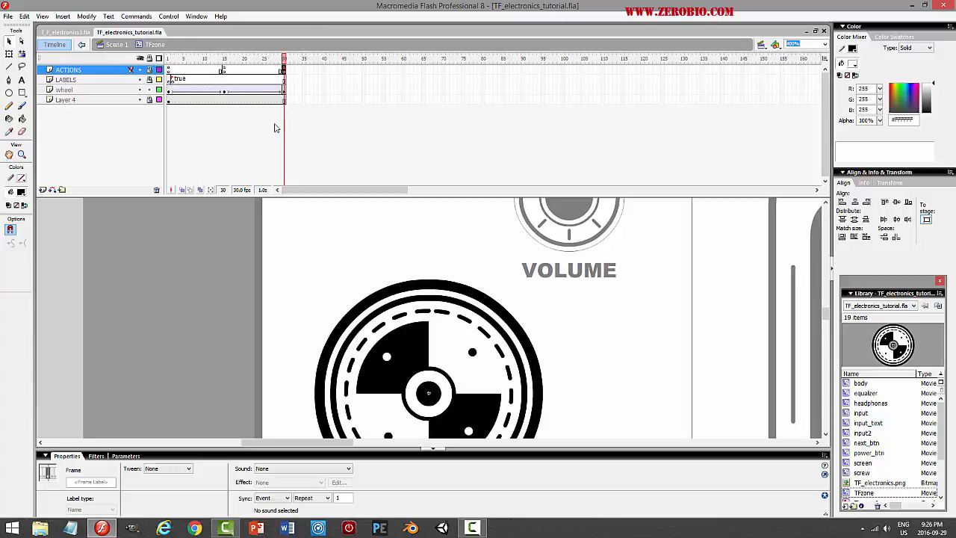
Insert a keyframe at frame 16 of the LABELS layer, label it false, and save the document
left_click(228, 83)
key("Delete")
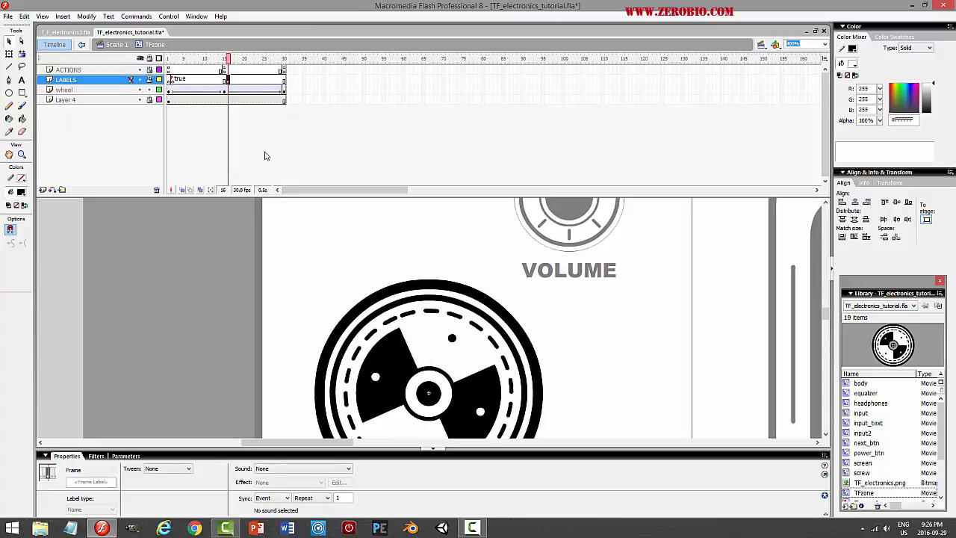
left_click(107, 483)
type("false")
key("Return")
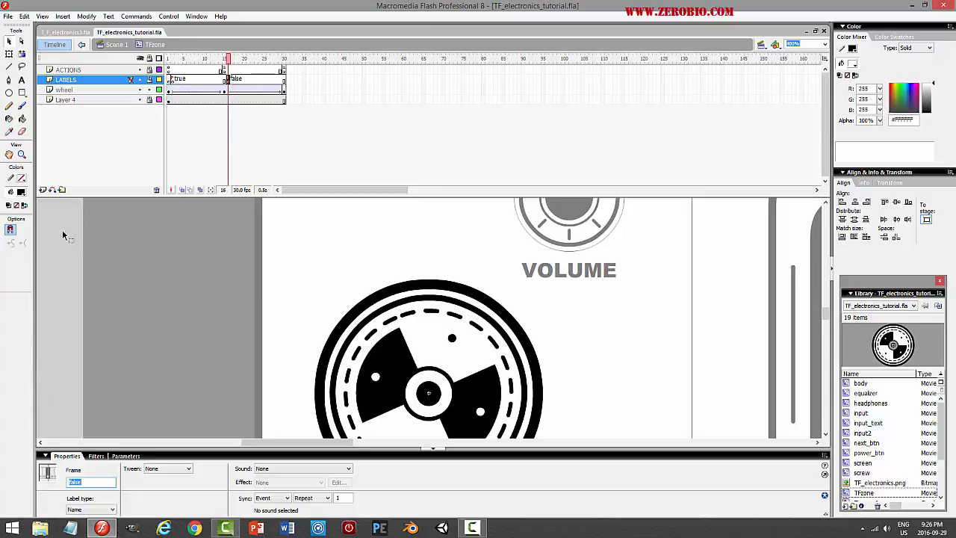
Return to Scene 1 and save the document
left_click(116, 44)
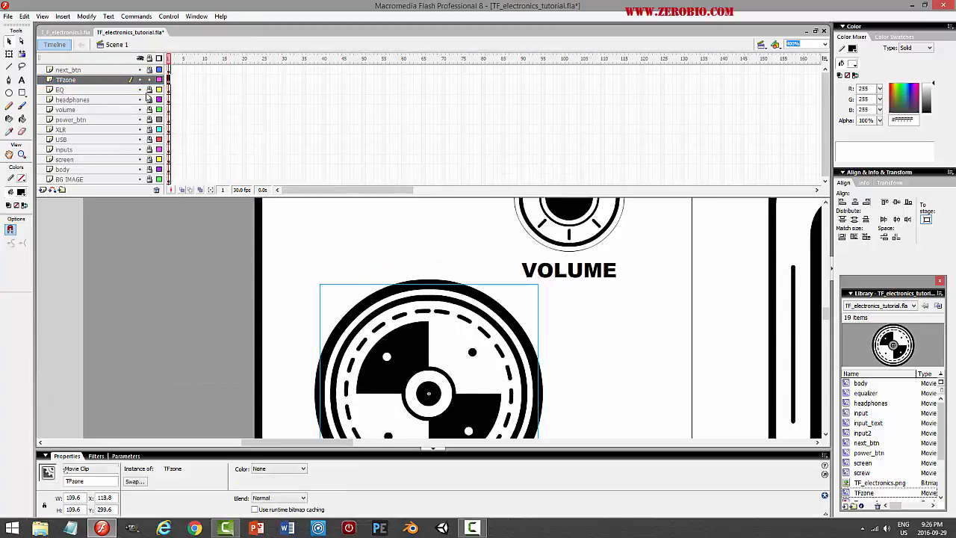
key("ctrl+s")
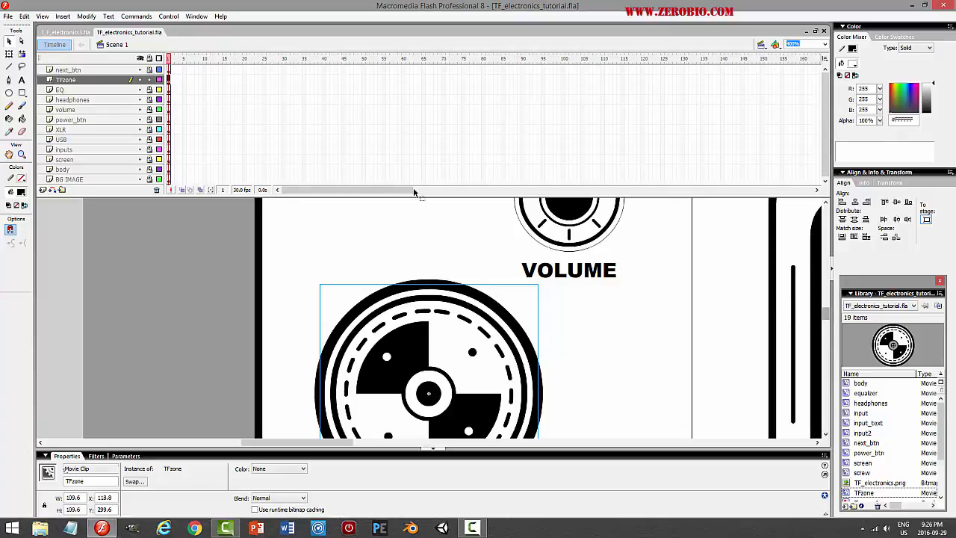
mouse_move(826, 310)
left_mouse_down()
mouse_move(829, 257)
mouse_move(832, 326)
left_mouse_up()
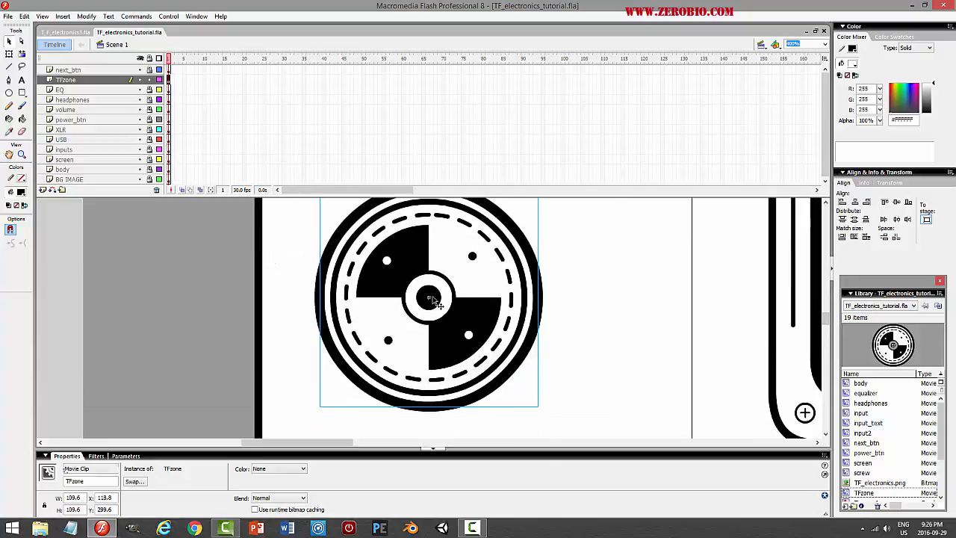
Open the TFzone clip for editing and add a new layer above the locked wheel layer
double_click(537, 288)
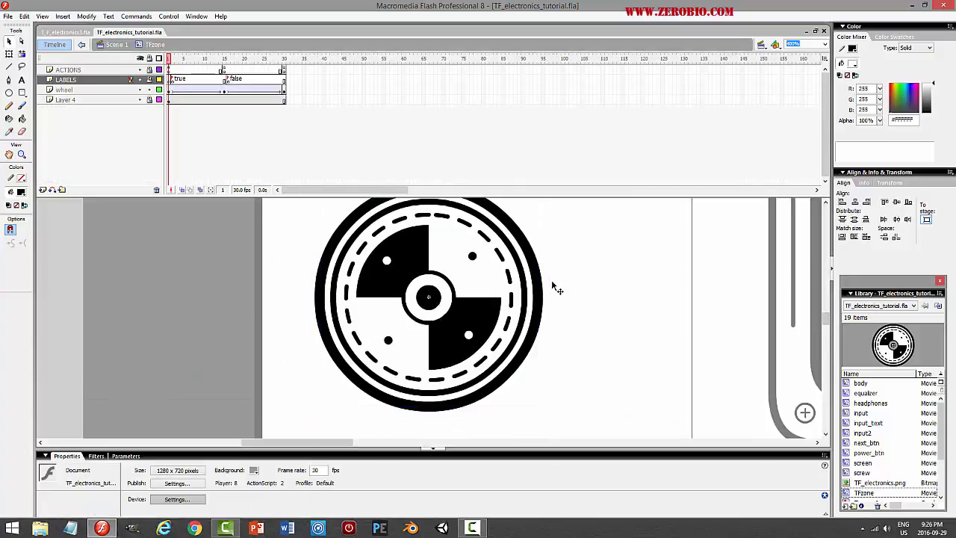
left_click(147, 92)
left_click(66, 90)
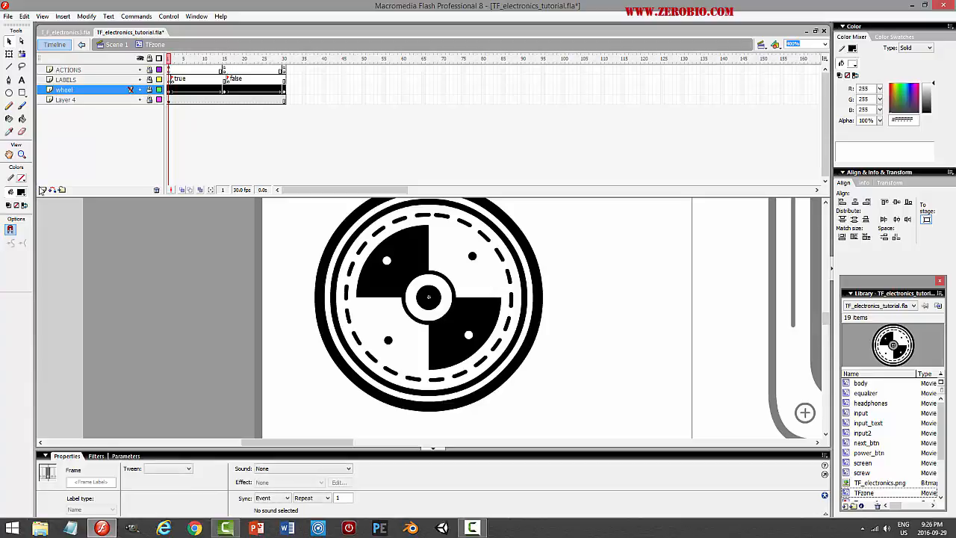
left_click(42, 189)
Draw a hairline bracket beneath the dial with the Line tool, spanning the dial's width with short upright ends
left_click(9, 65)
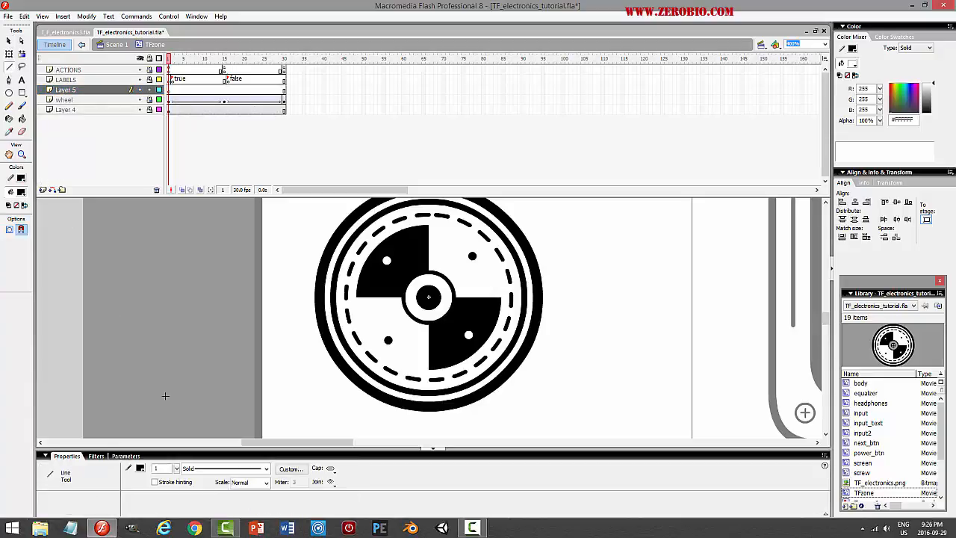
left_click(192, 468)
left_click(213, 478)
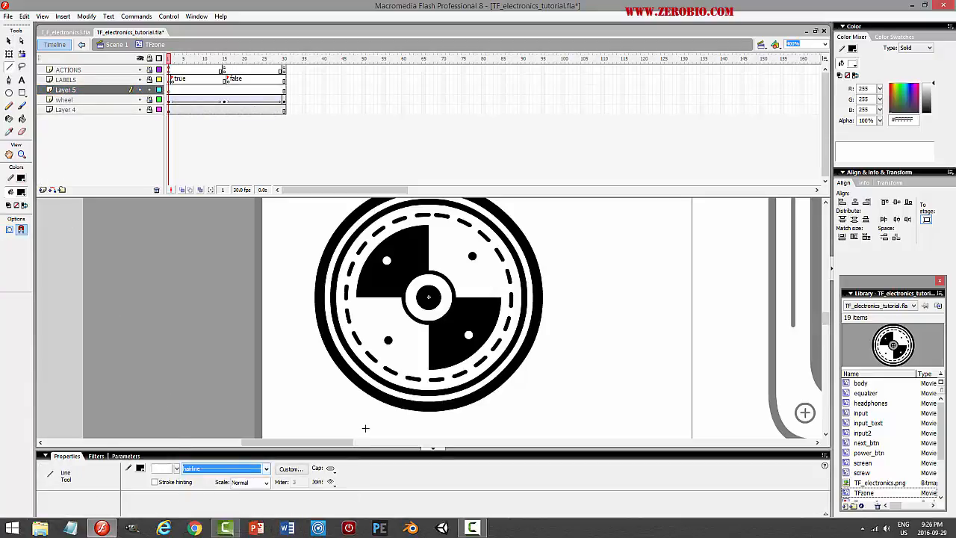
scroll(827, 321, "down", 3)
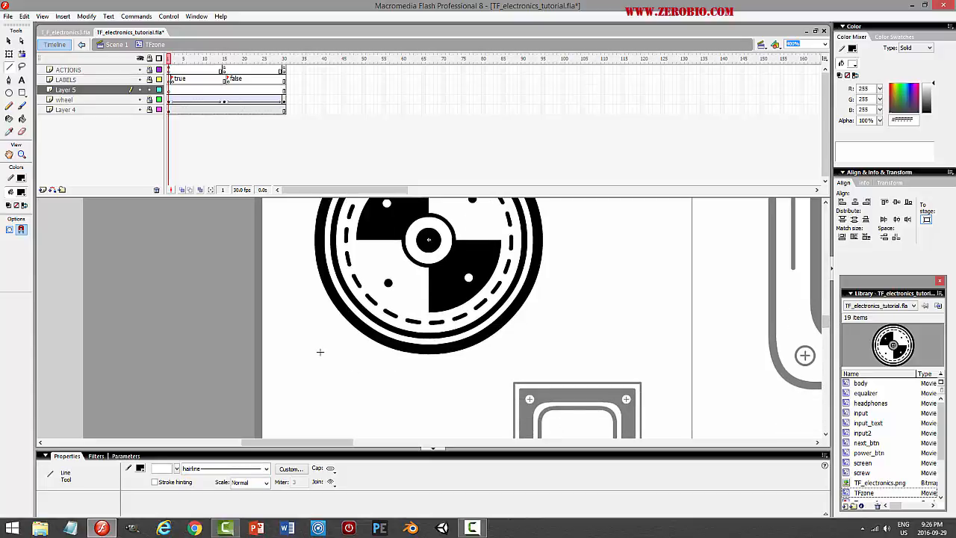
left_click_drag(321, 365, 503, 365)
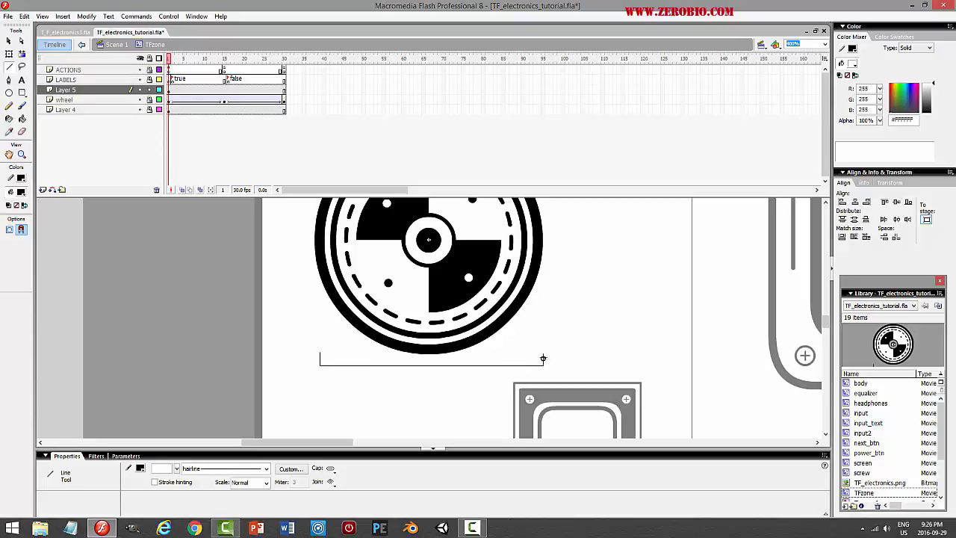
Adjust the bracket's lower corners beneath the dial so its long line runs level between the two upright ends
left_click(8, 41)
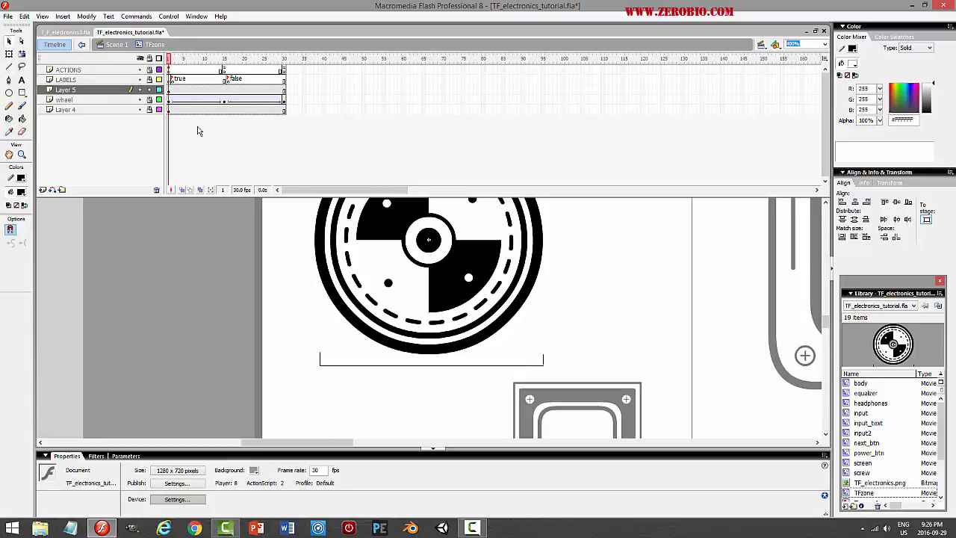
left_click_drag(293, 334, 572, 360)
left_click(572, 358)
left_click(540, 361)
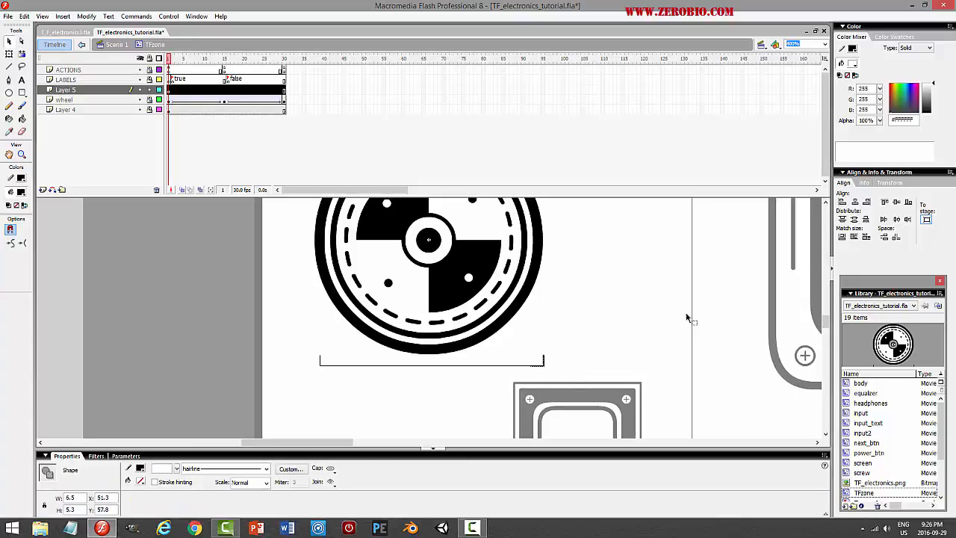
left_click(824, 44)
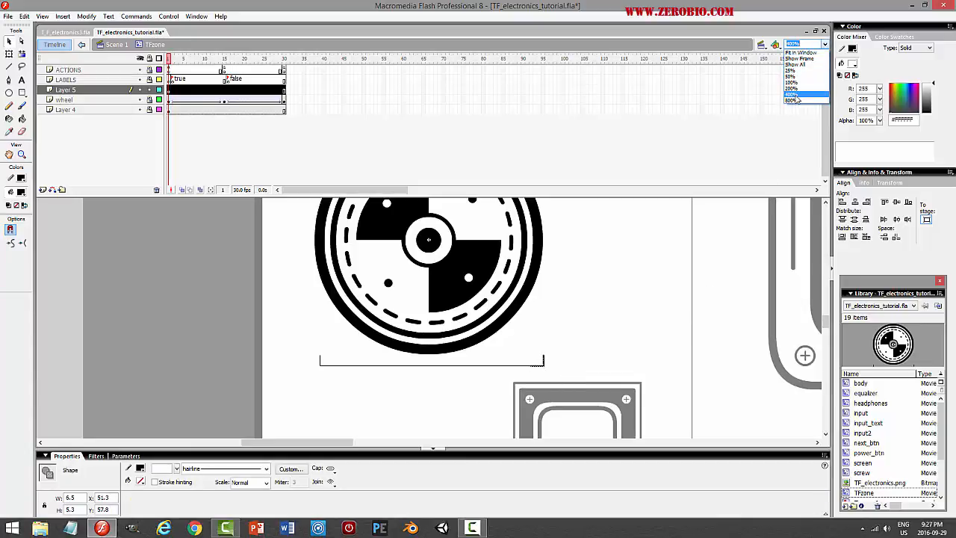
left_click(793, 94)
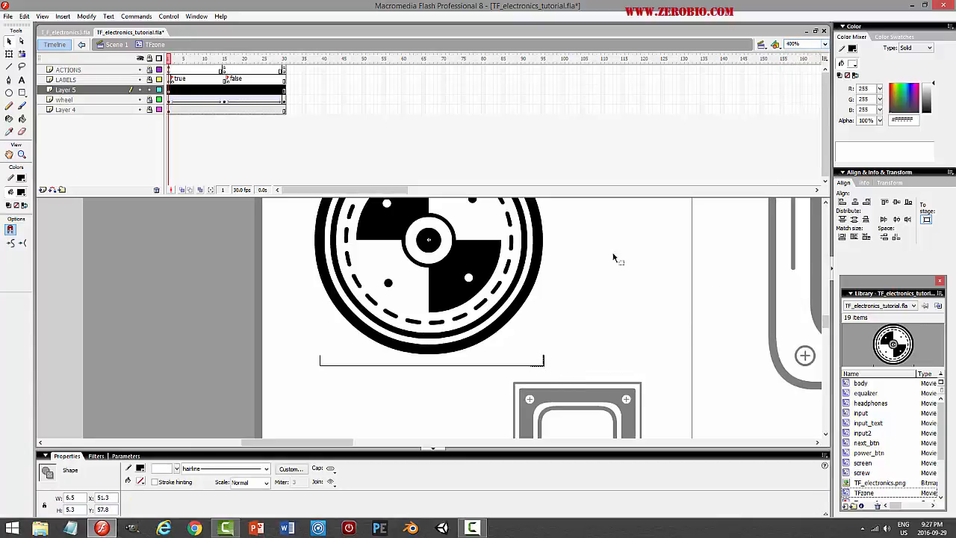
left_click(824, 44)
left_click(800, 108)
left_click(559, 362)
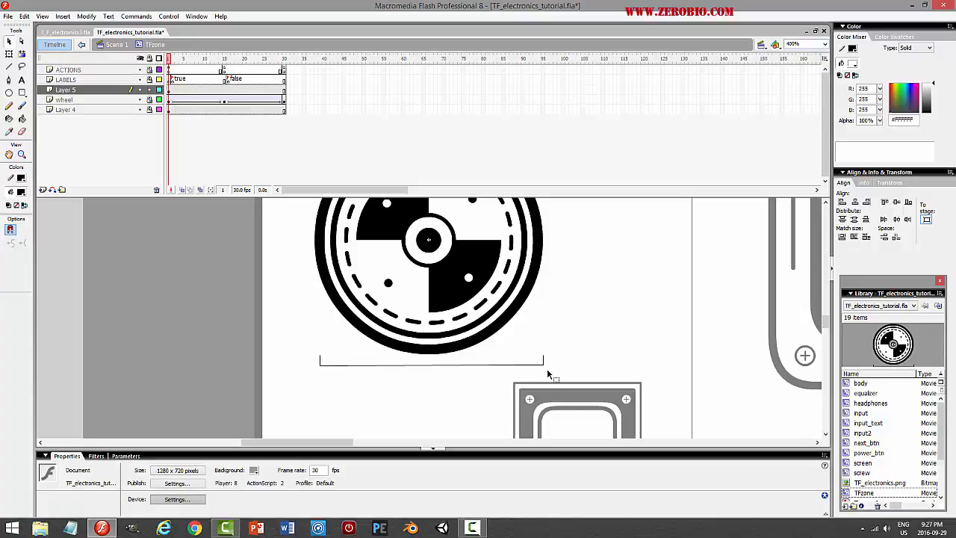
left_click(825, 44)
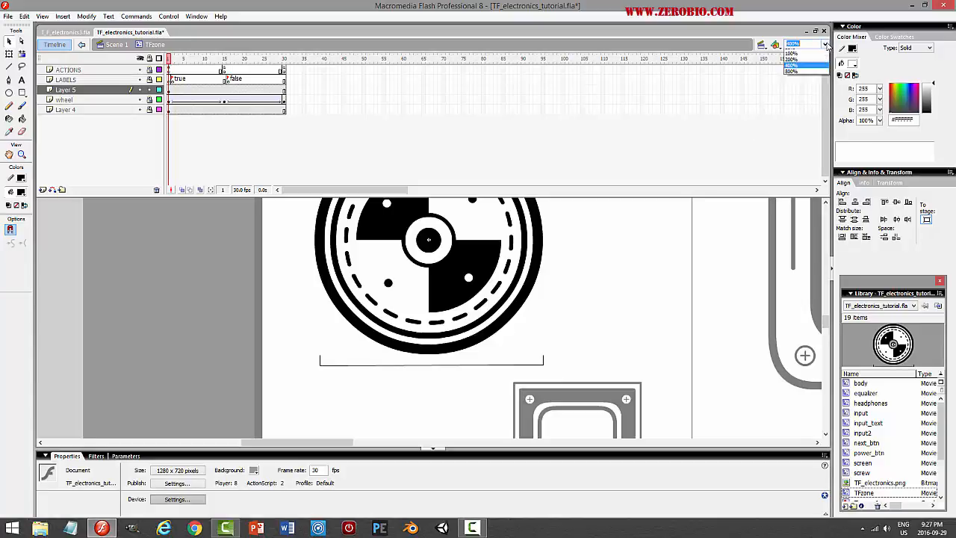
left_click(803, 93)
scroll(662, 286, "down", 5)
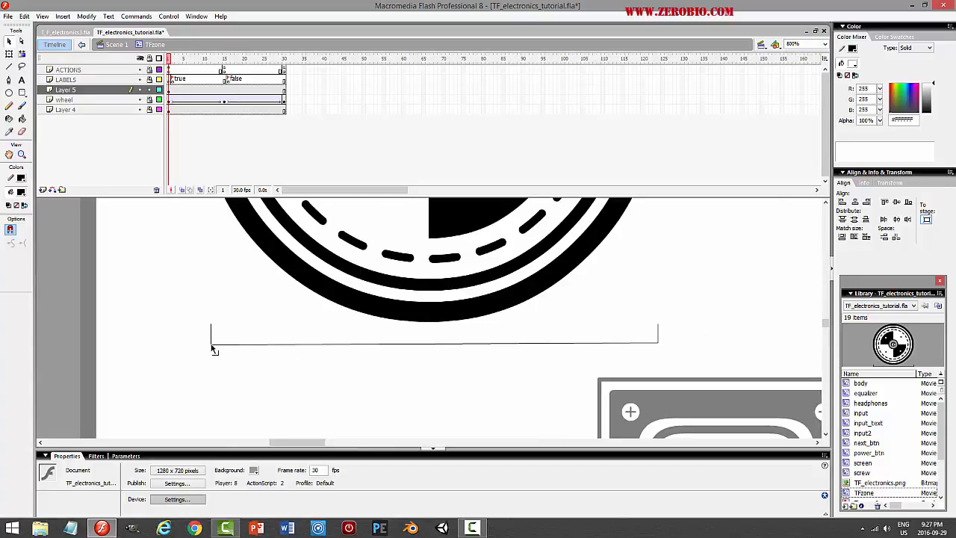
left_click_drag(211, 345, 211, 323)
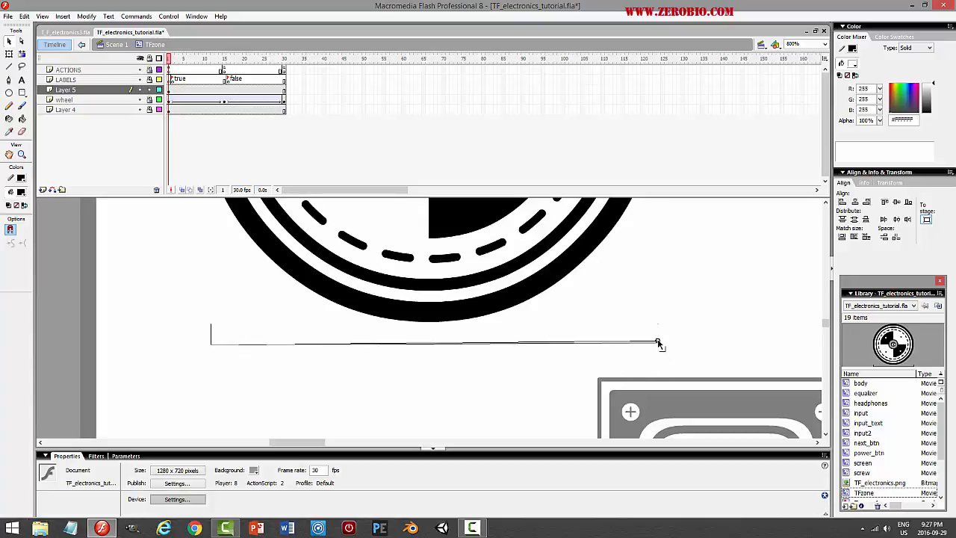
left_click_drag(660, 348, 659, 345)
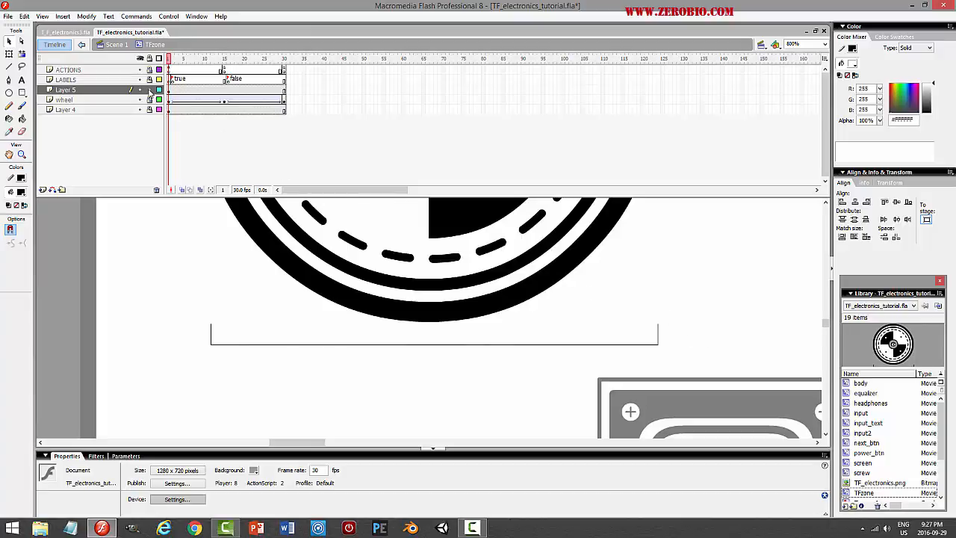
Add the static text FALSE in Arial Black, size 10, near the left end of the bracket
left_click(22, 80)
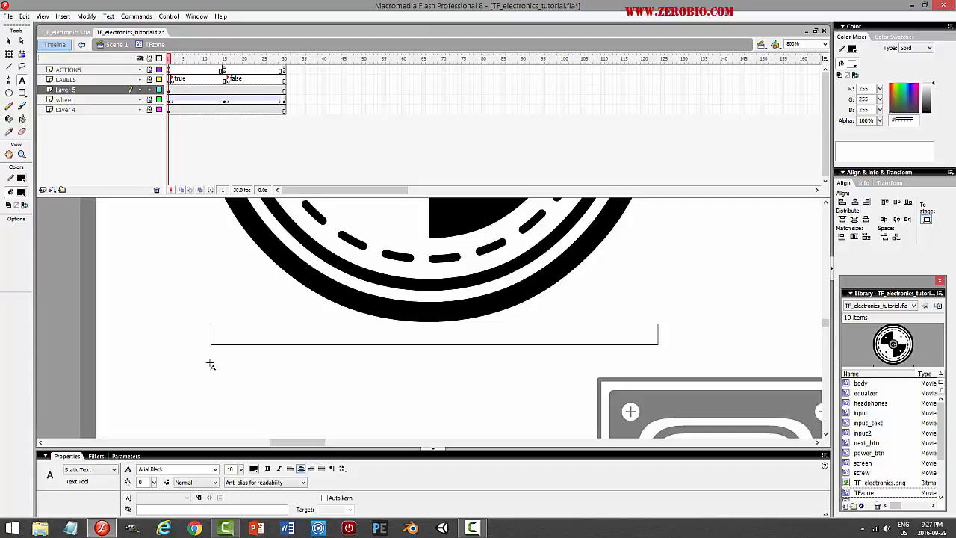
left_click_drag(194, 304, 272, 377)
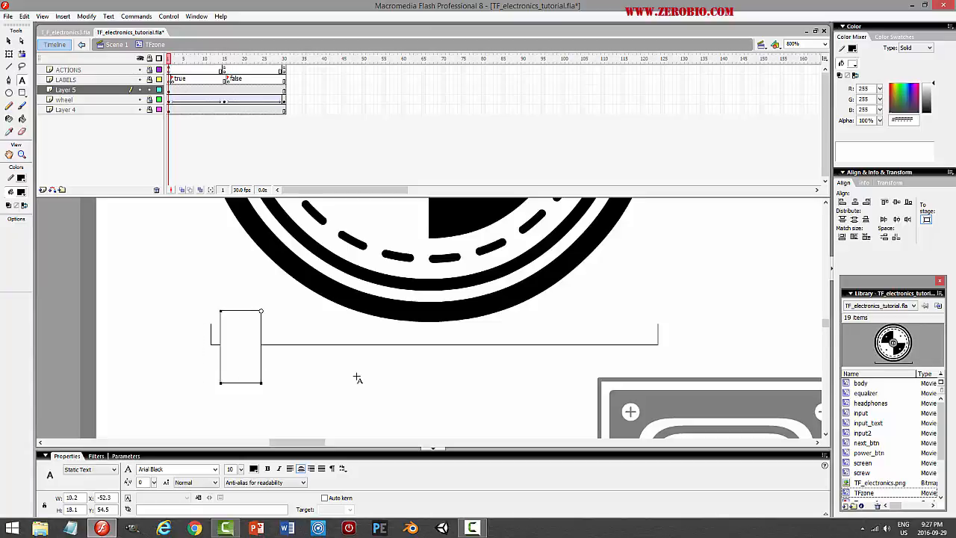
type("FALSE")
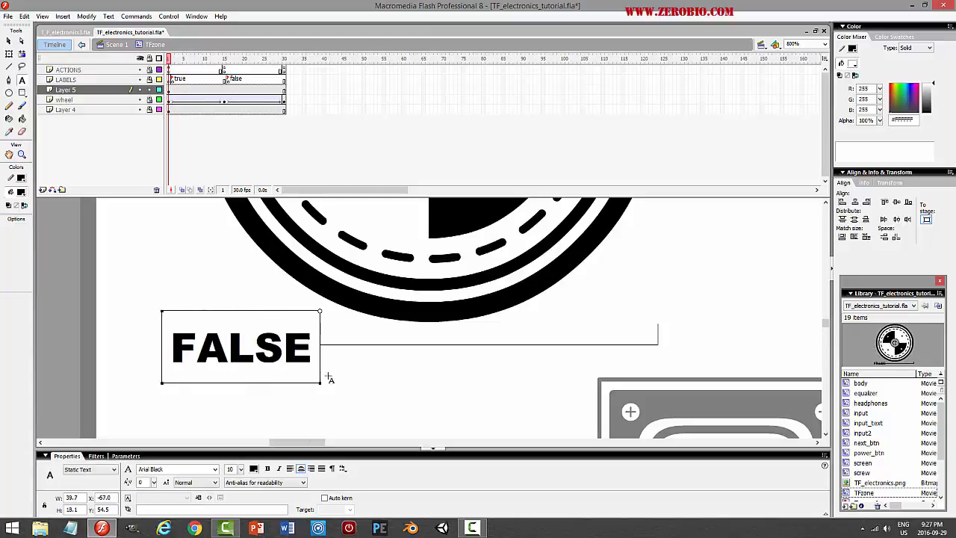
left_click(9, 40)
Place the FALSE label under the bracket's left half and a copy under its right half, changing the copy to TRUE
left_click_drag(273, 353, 613, 401)
key("t")
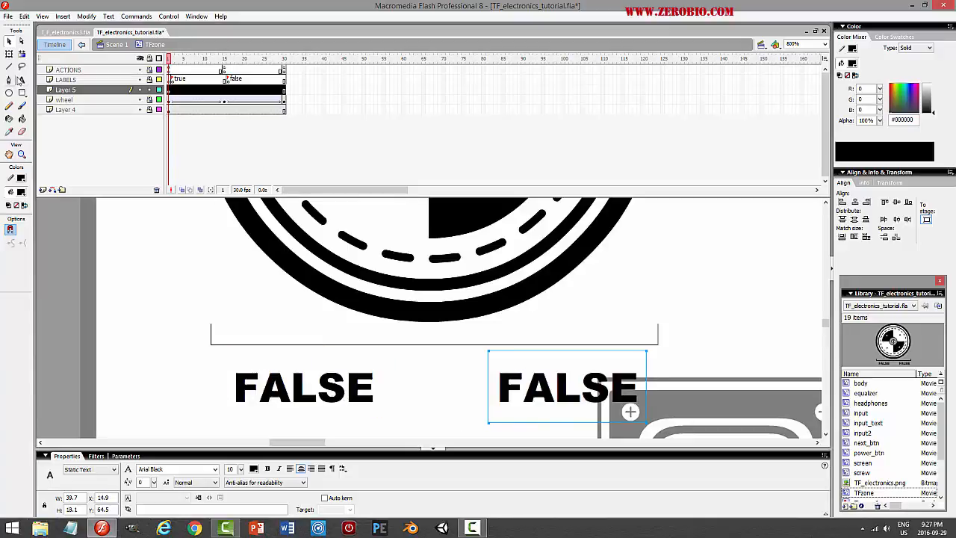
left_click_drag(635, 392, 496, 392)
type("TRUE")
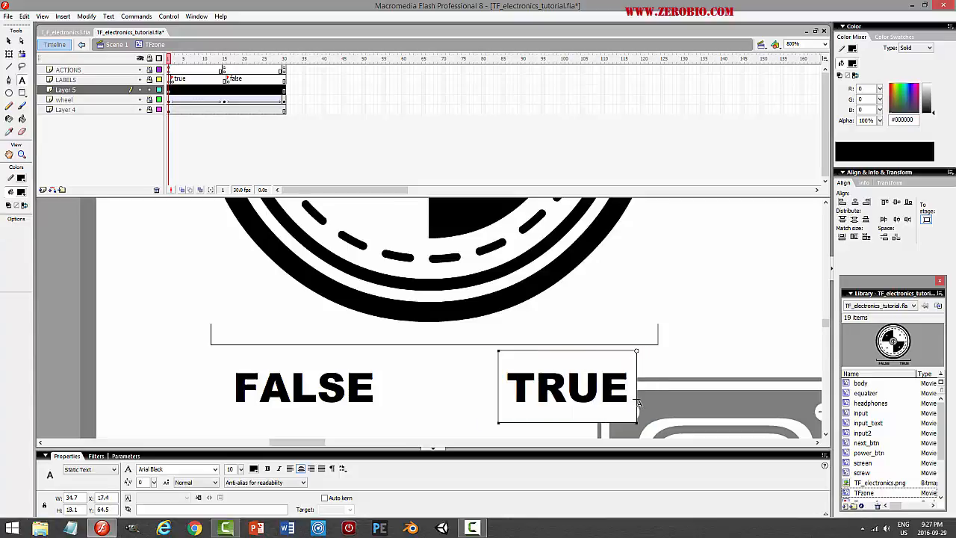
type("v")
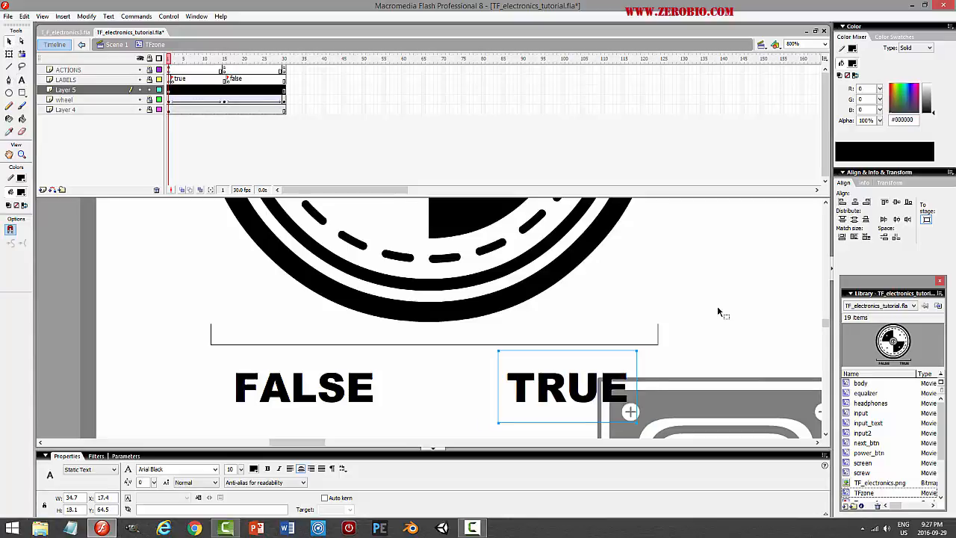
Nudge the FALSE and TRUE labels together slightly upward, closer to the bracket
left_click(717, 306)
left_click(599, 381)
key("ctrl+a")
key("Up")
key("Up")
key("Up")
key("Up")
key("Down")
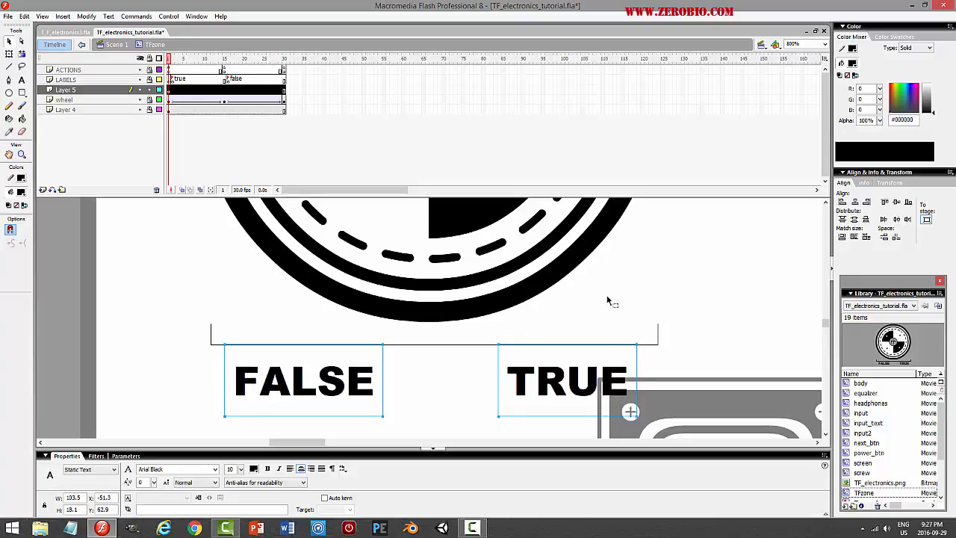
left_click(650, 288)
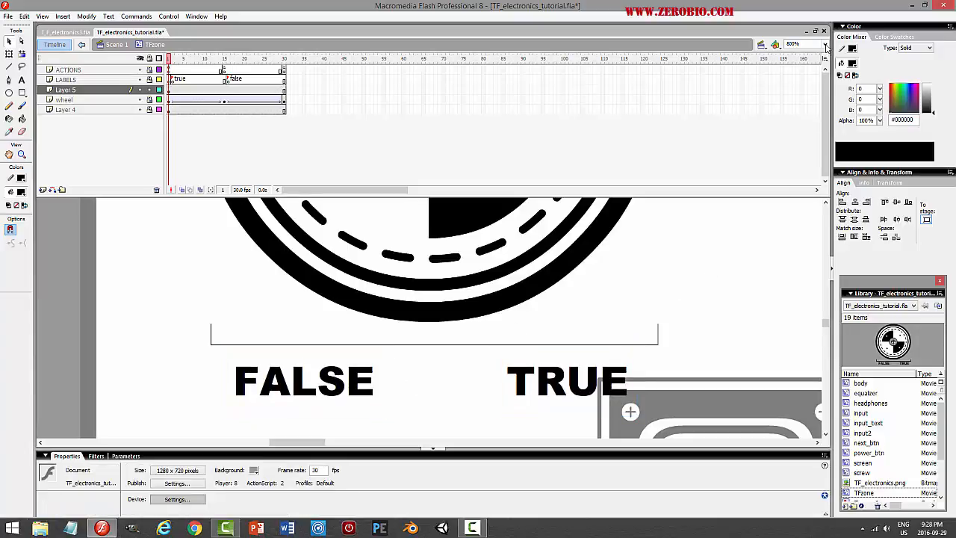
Return to Scene 1 and move the TFzone dial up slightly so its TRUE label clears the equalizer switch
left_click(826, 45)
left_click(796, 78)
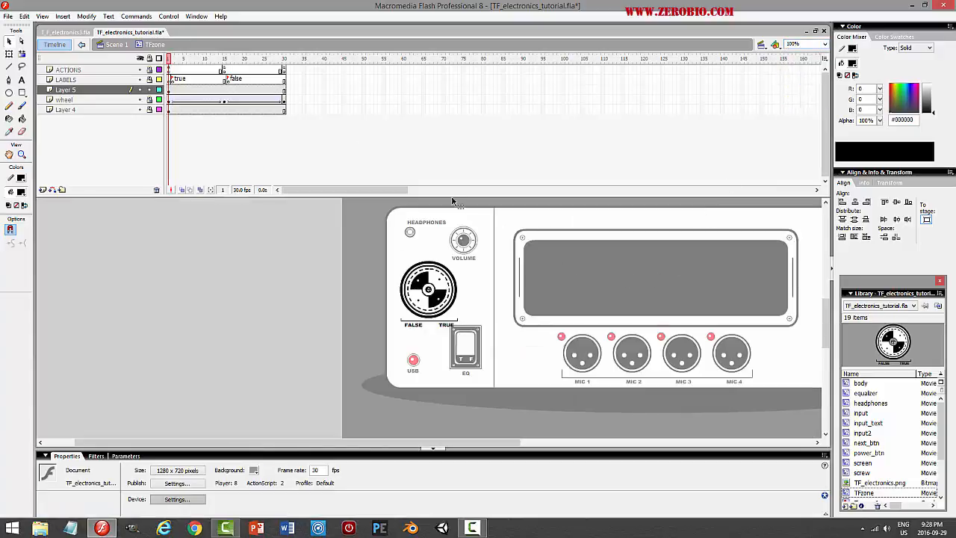
mouse_move(827, 325)
left_mouse_down()
mouse_move(828, 358)
mouse_move(832, 267)
mouse_move(836, 329)
left_mouse_up()
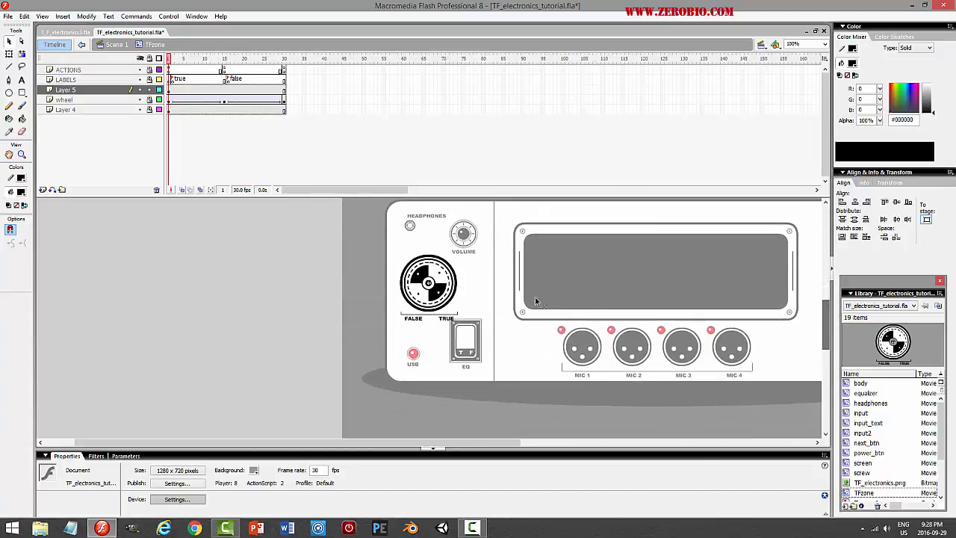
left_click(116, 44)
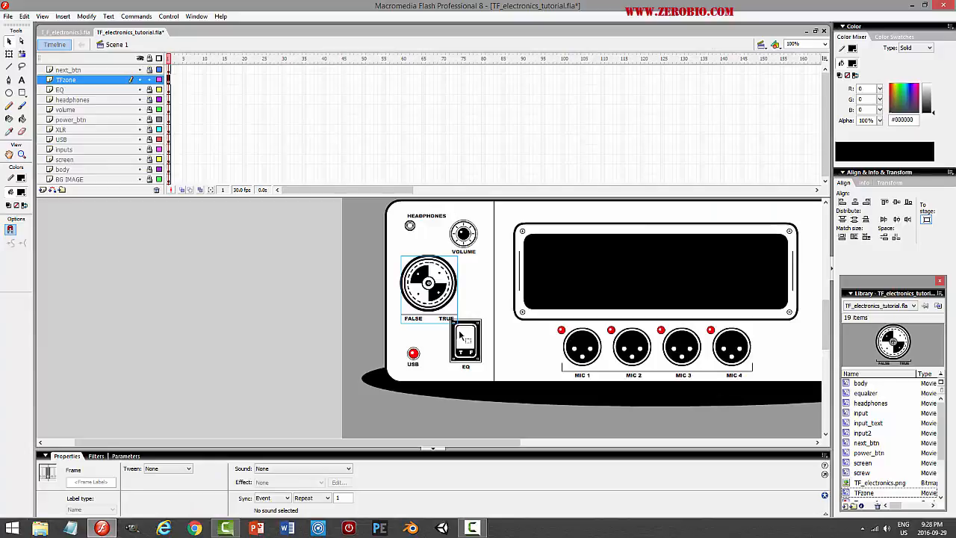
left_click_drag(448, 298, 448, 294)
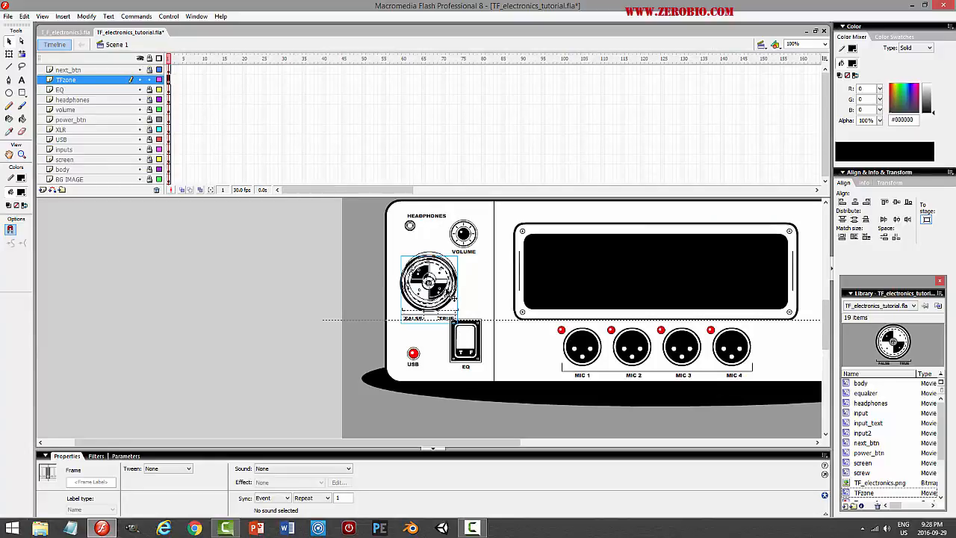
left_click(491, 292)
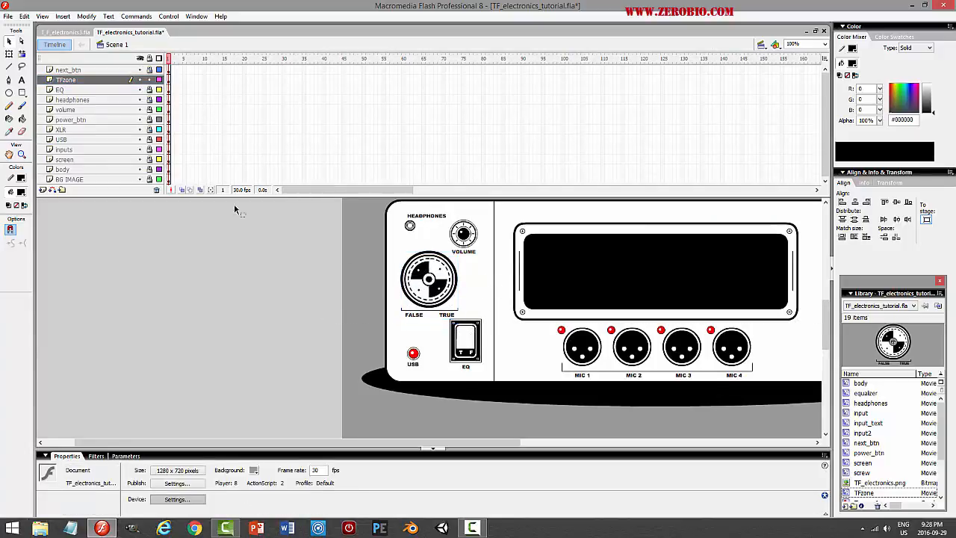
left_click(141, 80)
left_click(150, 99)
left_click(412, 224)
left_click(130, 80)
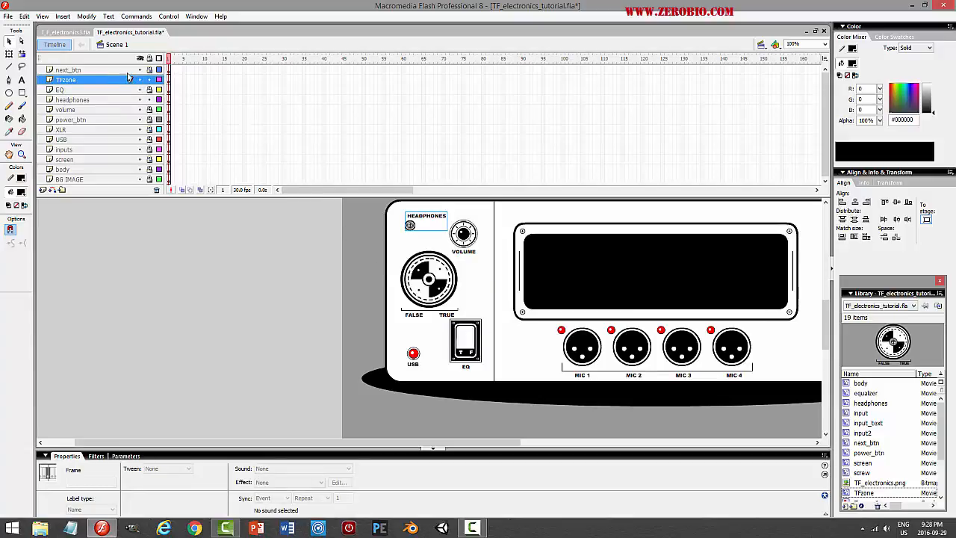
Inside the equalizer clip, move the EQ label to the right side of the switch and narrow its text box
left_click(149, 81)
left_click_drag(471, 349, 499, 347)
left_click(512, 346)
double_click(478, 362)
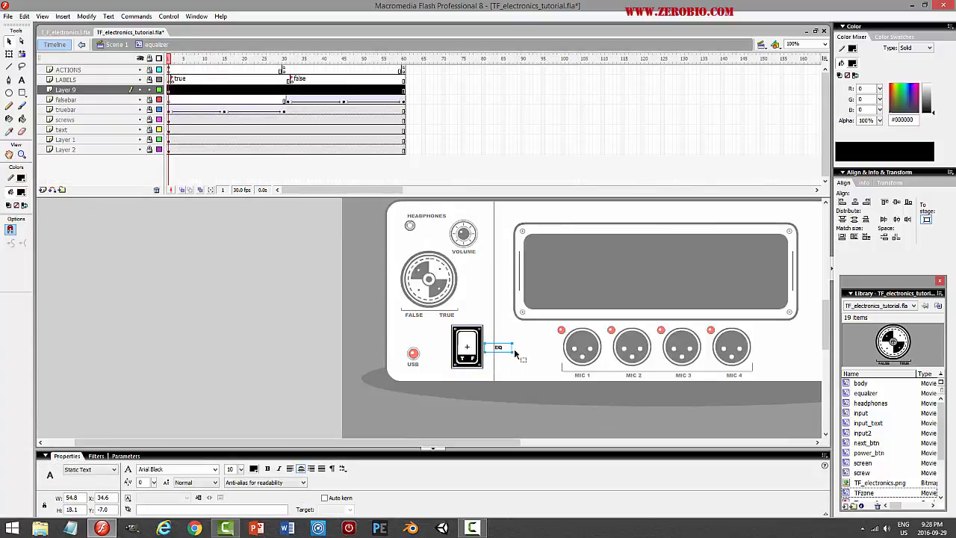
left_click_drag(502, 351, 503, 352)
key("Left")
key("Left")
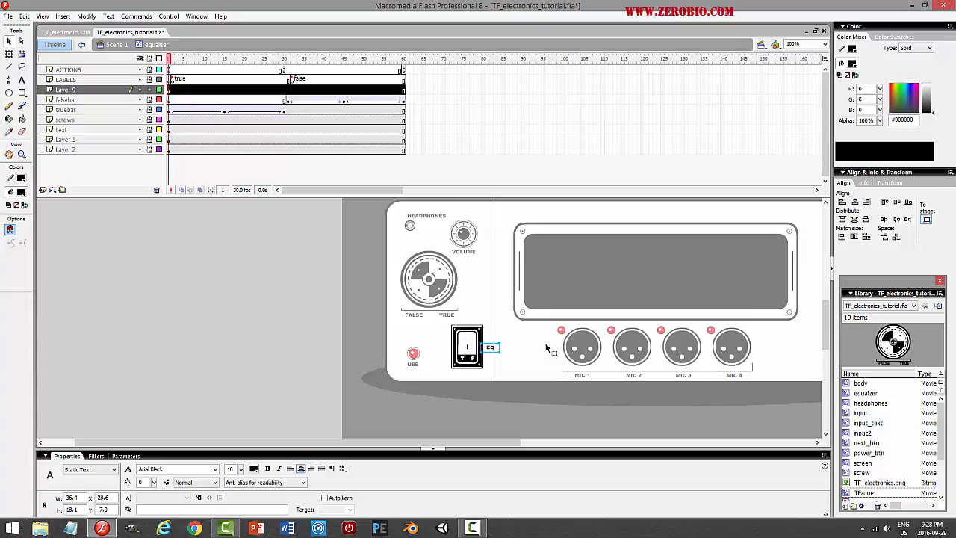
Back in Scene 1, shift the equalizer slightly left and down beneath the dial and lock the EQ layer
left_click(116, 44)
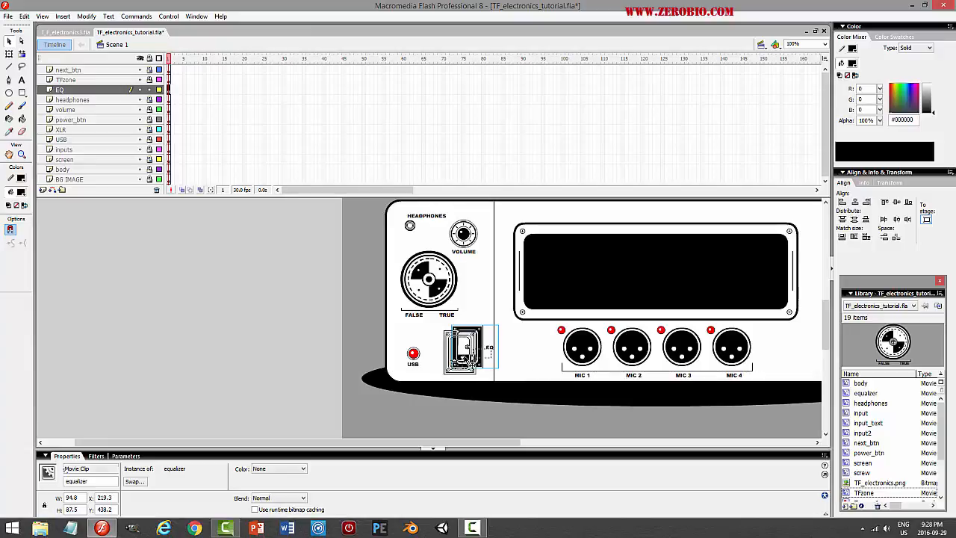
left_click(525, 351)
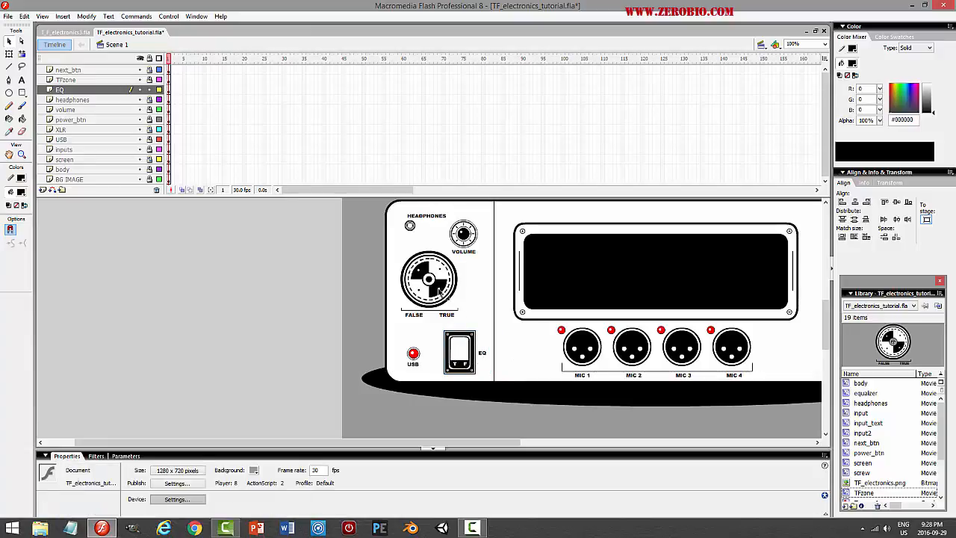
left_click(149, 89)
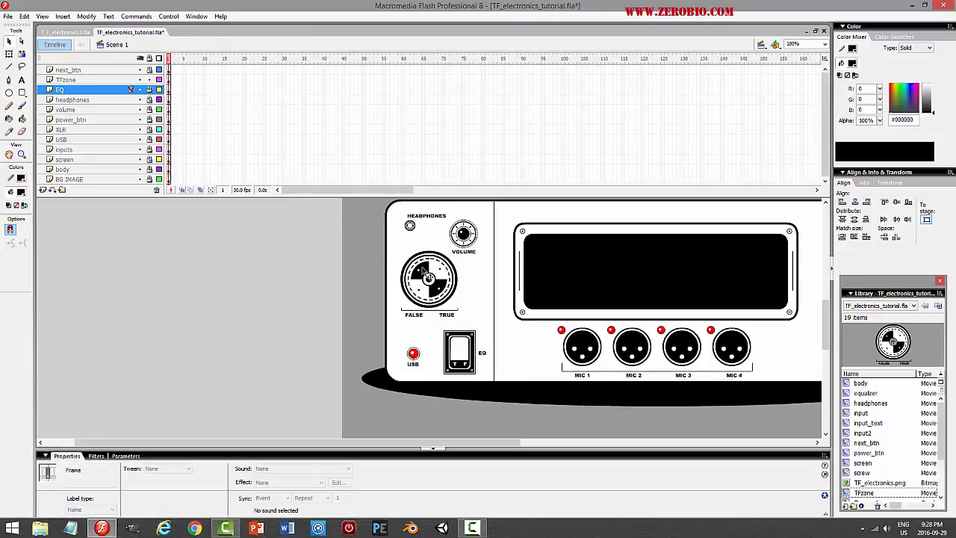
left_click(445, 289)
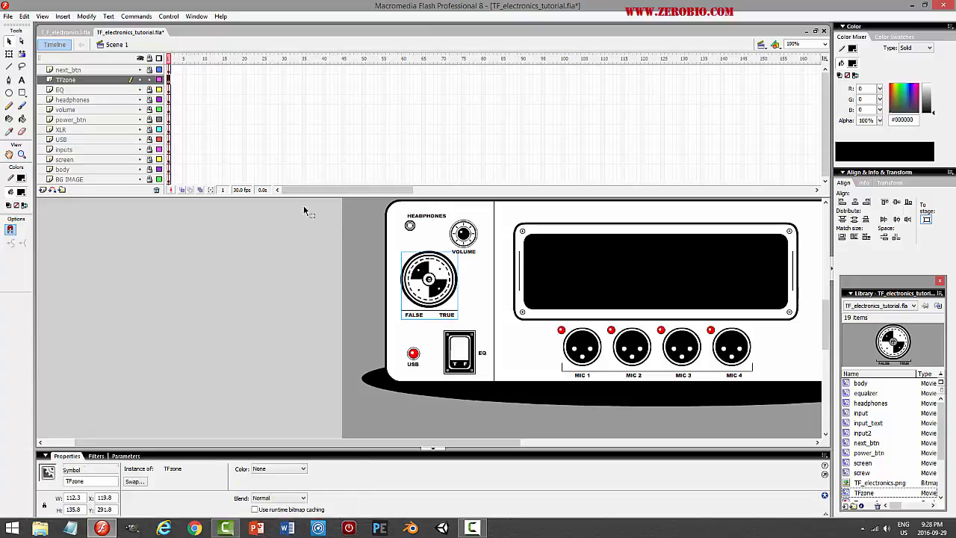
Move the TFzone dial slightly right and down, to about X 125, Y 302, and save the file
left_click_drag(440, 286, 443, 288)
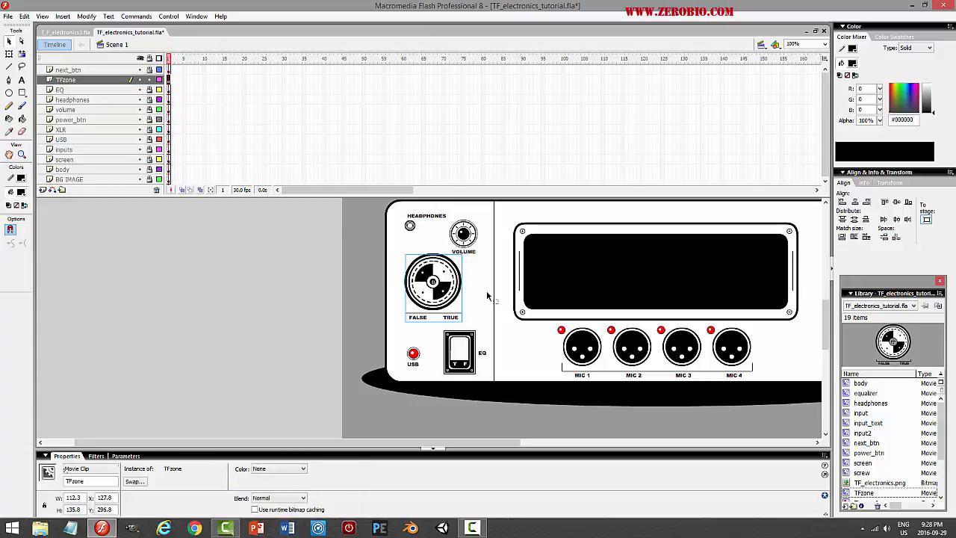
left_click(506, 297)
left_click(452, 269)
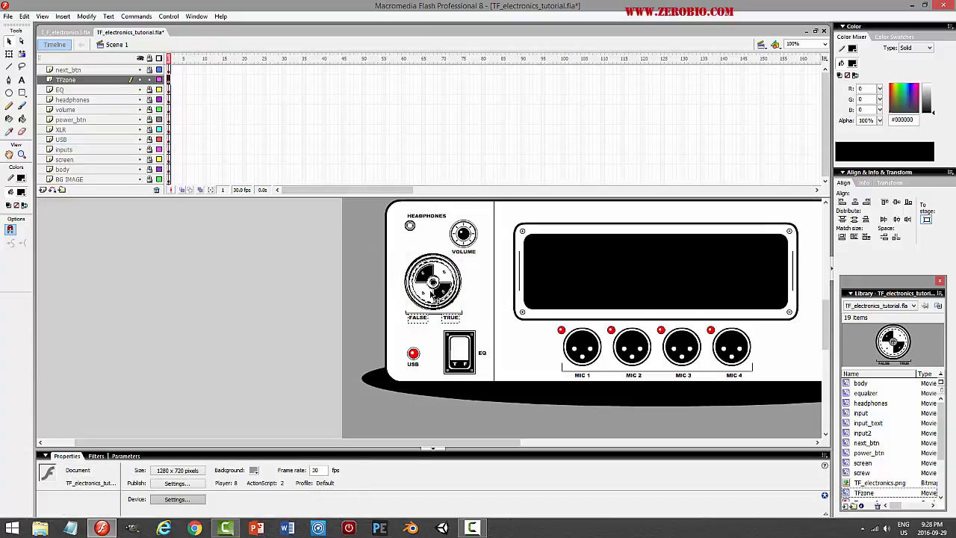
left_click_drag(442, 303, 438, 309)
left_click(484, 288)
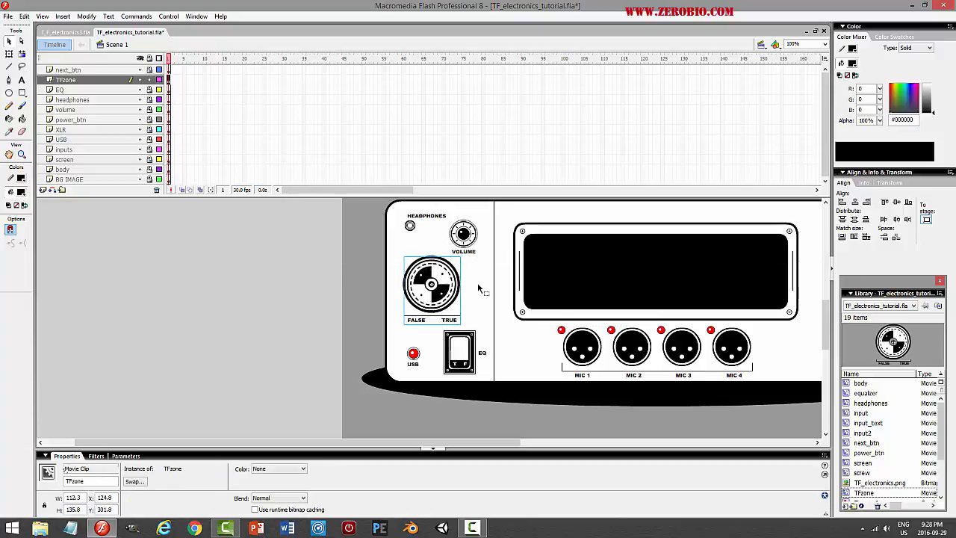
key("ctrl+s")
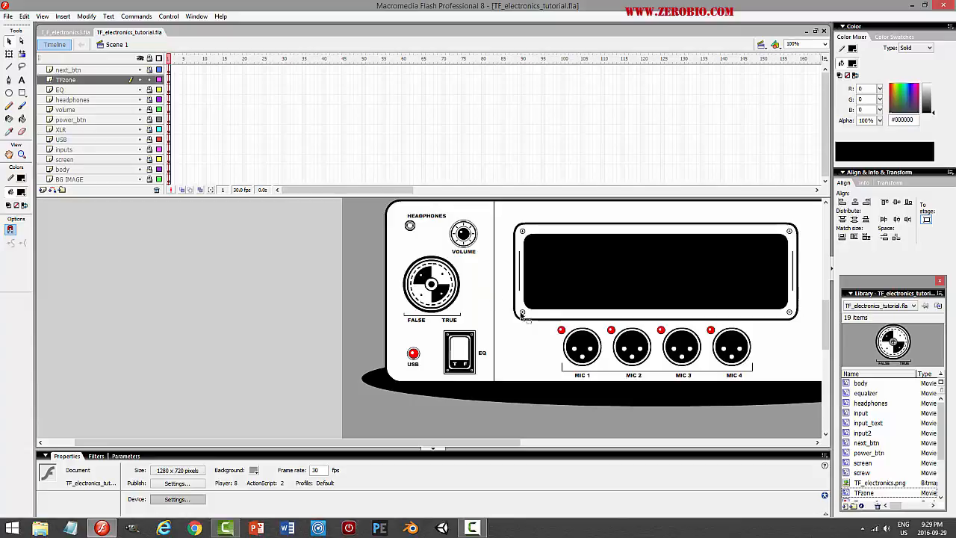
Attach an on(press) script to the TFzone dial containing this.gotoAndPlay("true");
mouse_move(830, 316)
left_mouse_down()
mouse_move(831, 343)
mouse_move(836, 224)
mouse_move(833, 321)
left_mouse_up()
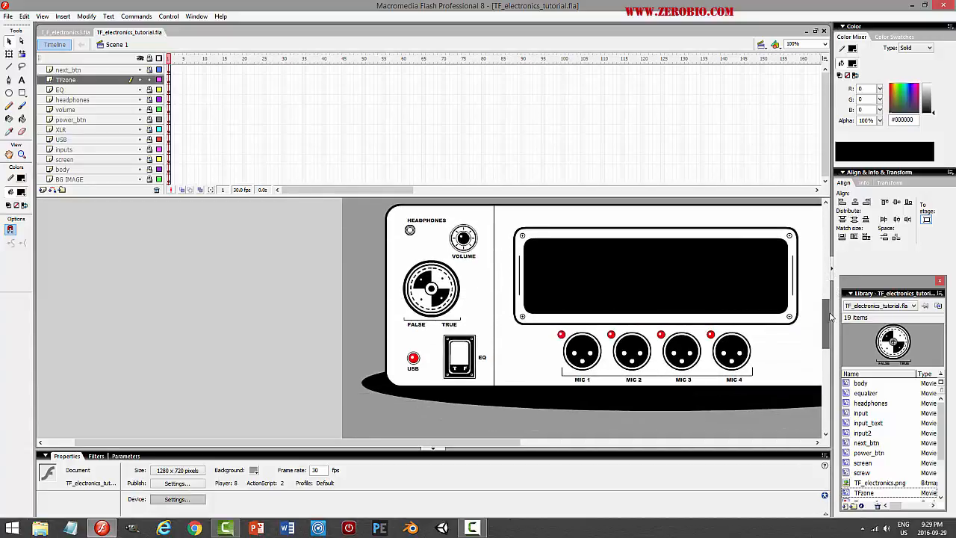
left_click(452, 309)
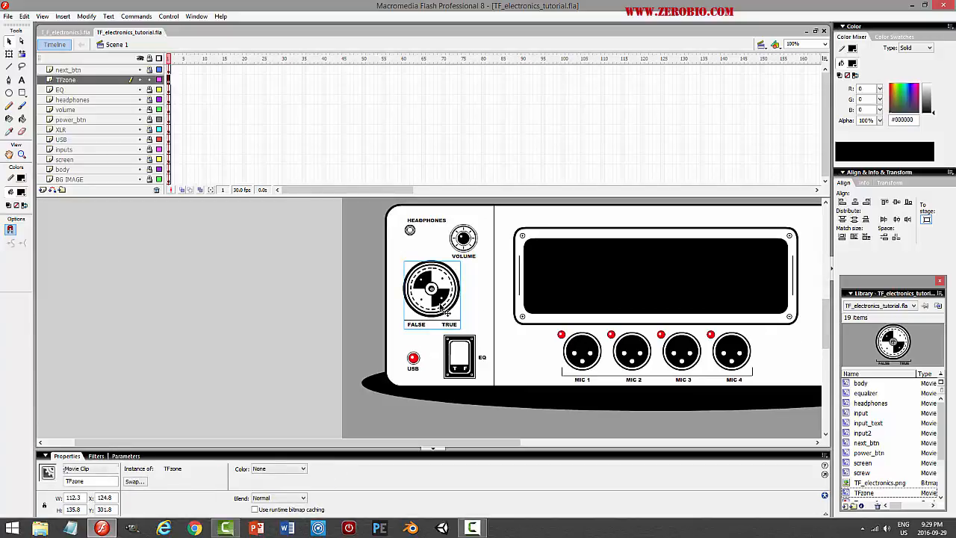
key("F9")
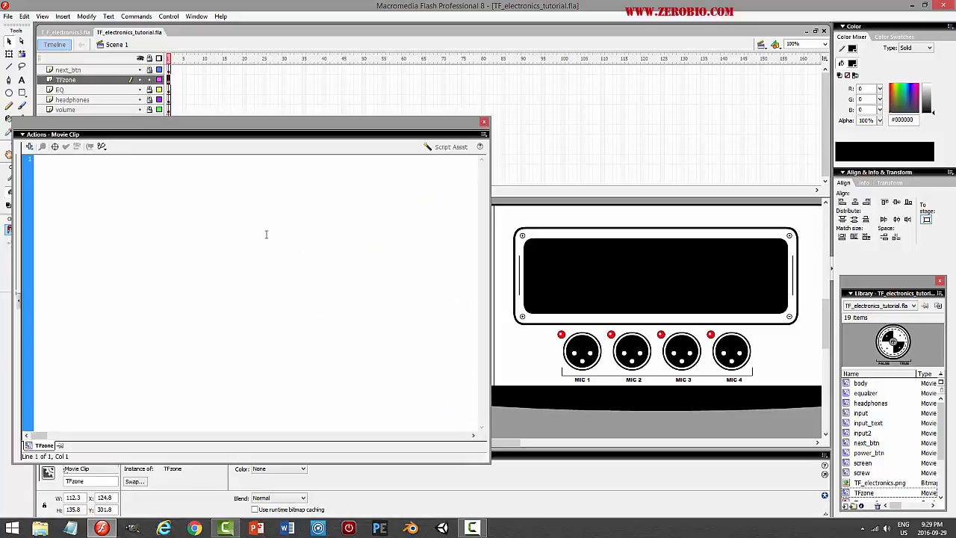
type("on (press")
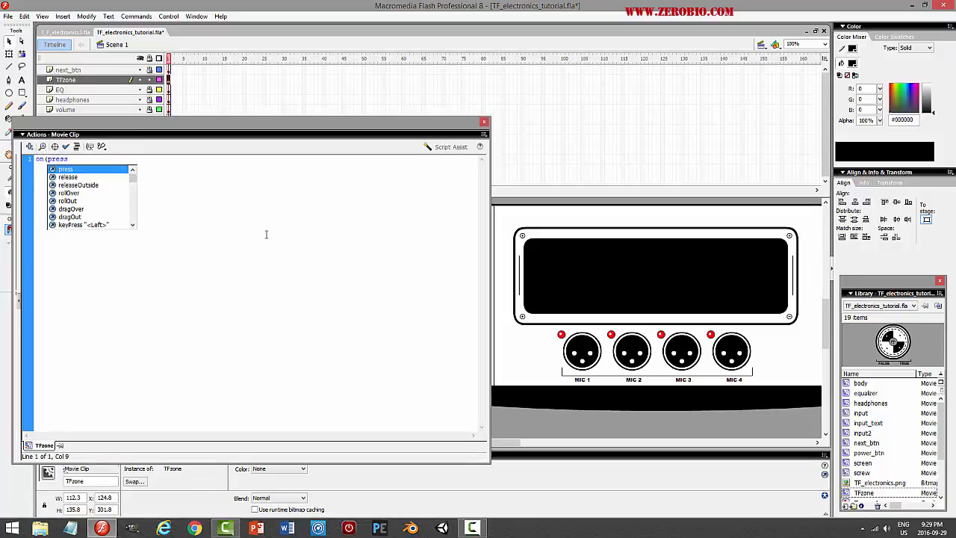
type(") {")
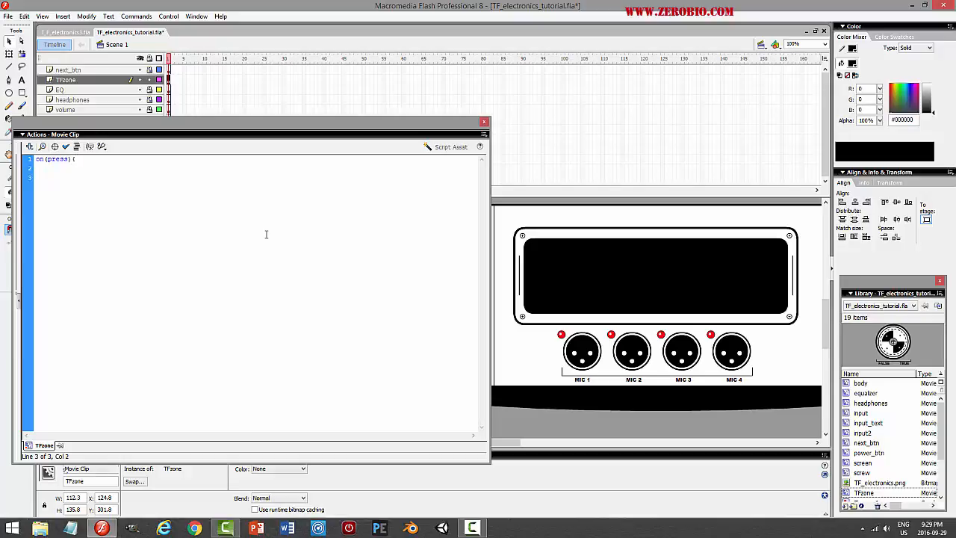
key("BackSpace")
key("BackSpace")
key("BackSpace")
type("AndPlay(")
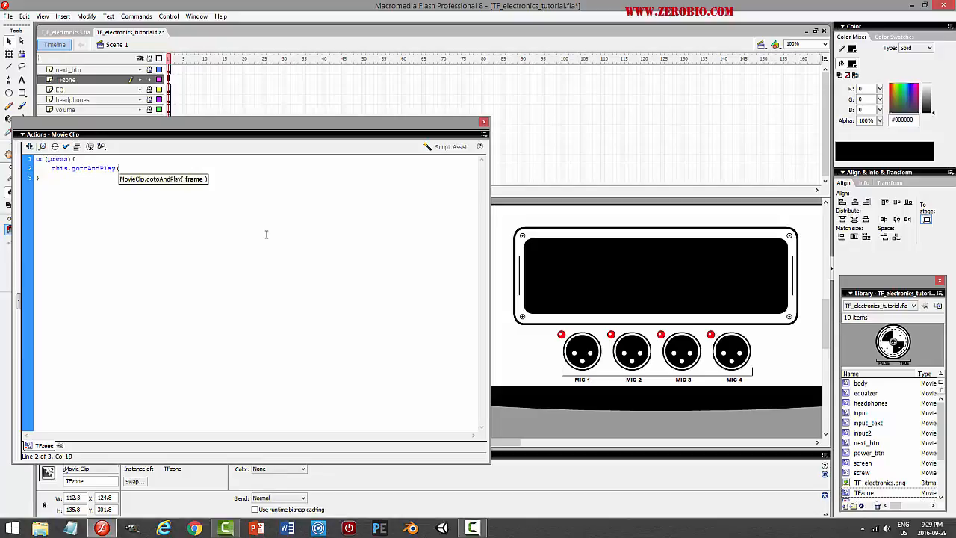
type("\"true\");")
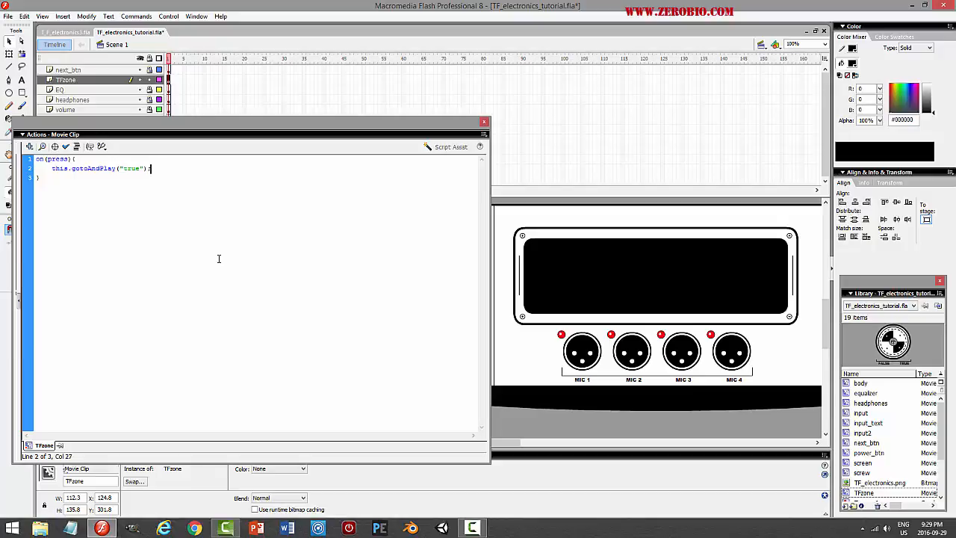
Test the movie by operating the TFzone dial twice, and close the preview and the script editor
key("ctrl+Return")
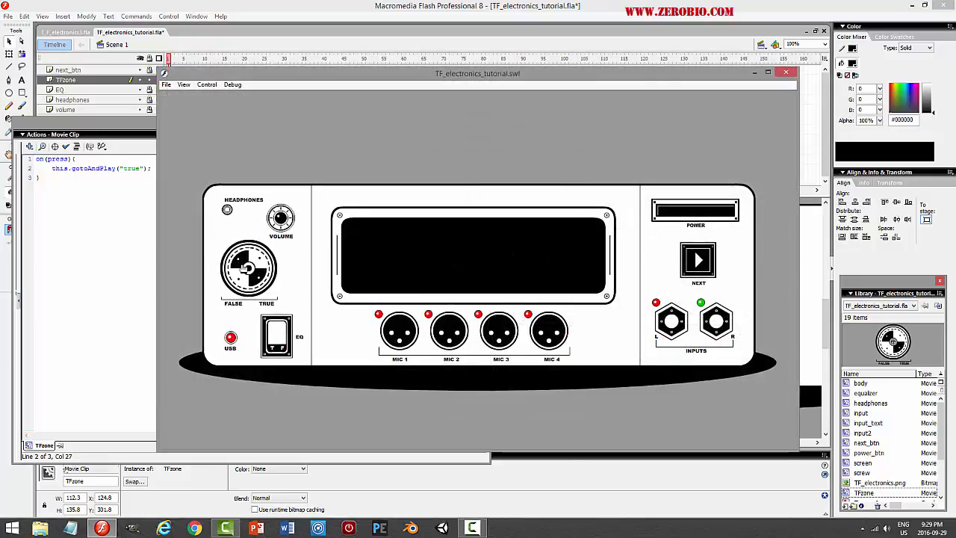
left_click(248, 272)
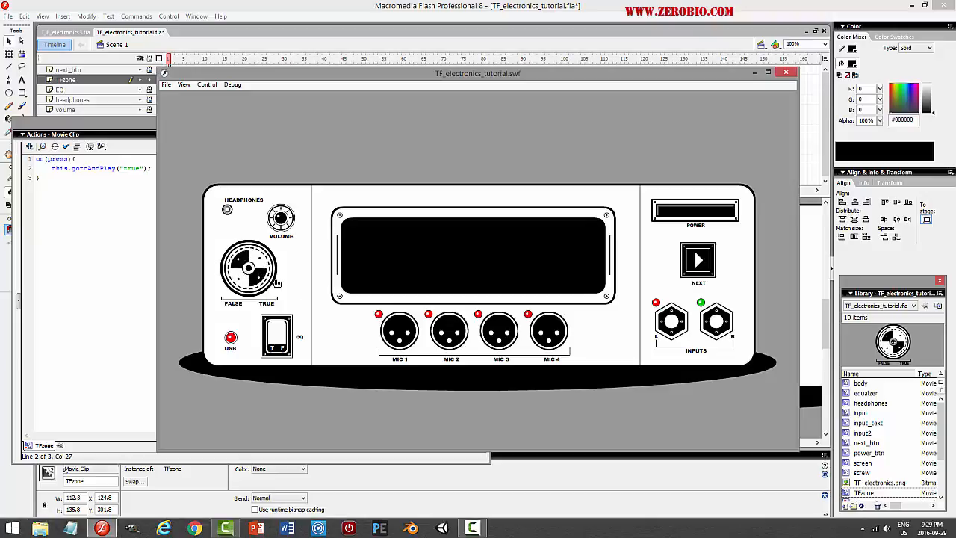
left_click(253, 274)
left_click(786, 72)
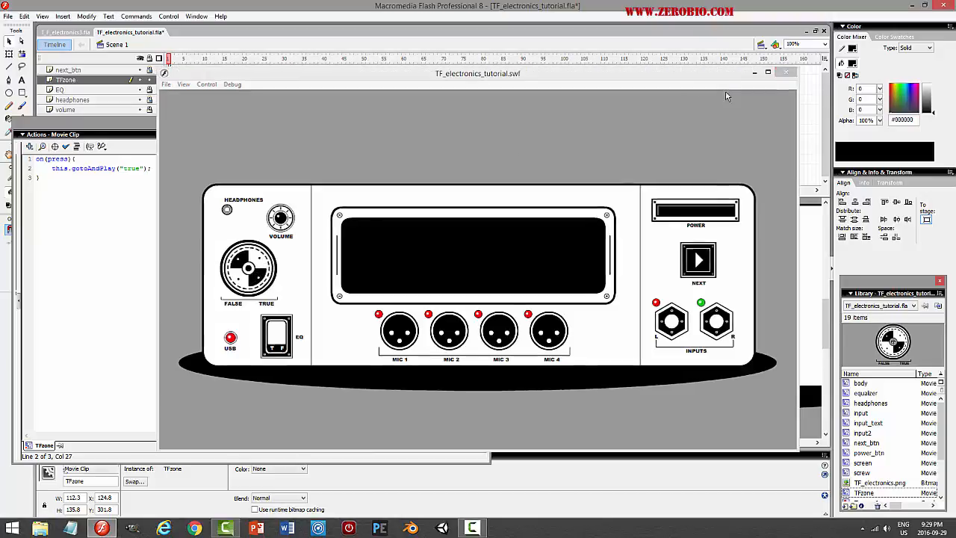
left_click(484, 122)
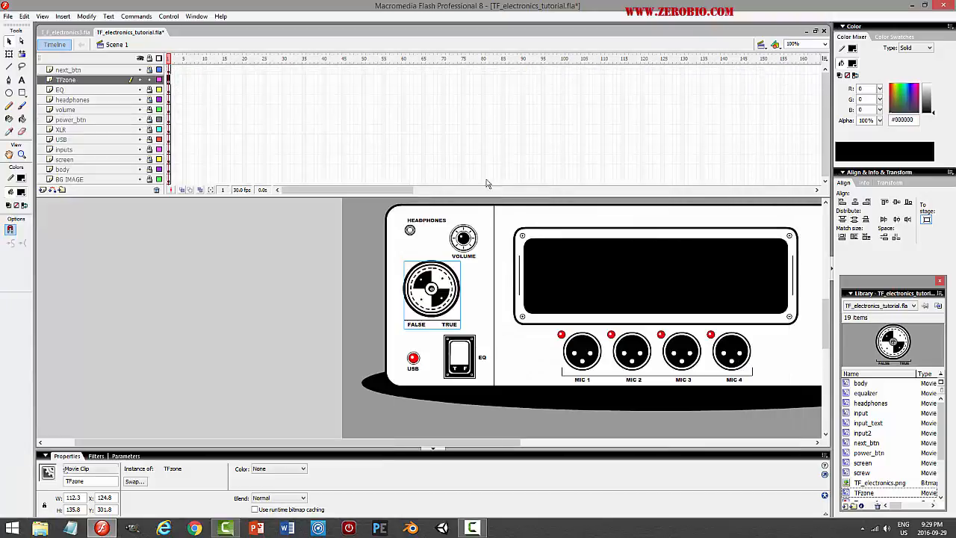
Open the TFzone clip at 200% zoom and enter the Tween 3 graphic on the wheel layer's first frame
double_click(437, 291)
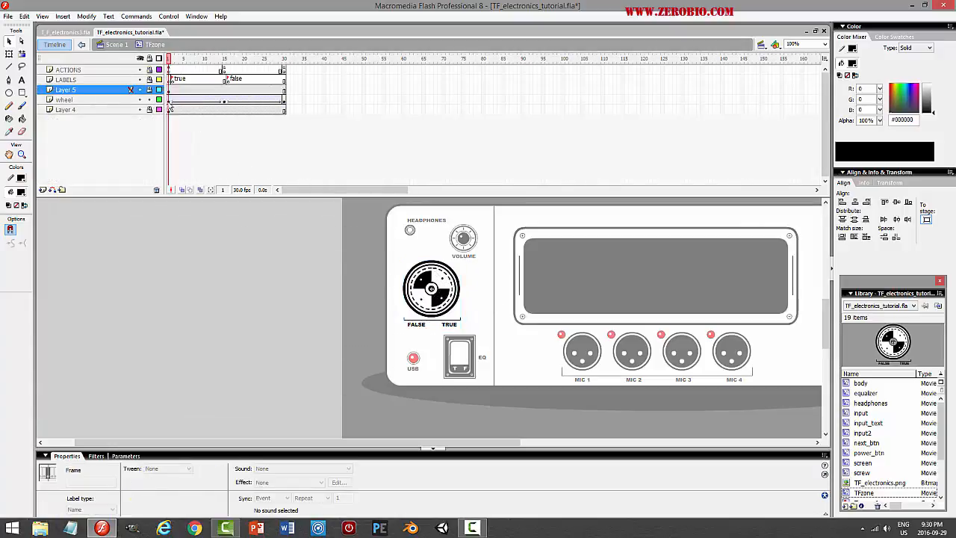
left_click(171, 99)
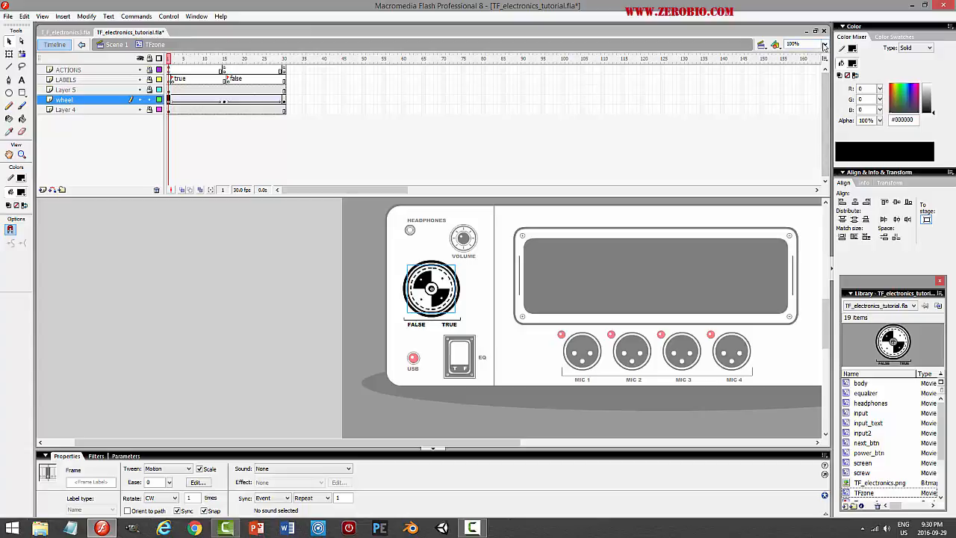
left_click(824, 44)
left_click(803, 89)
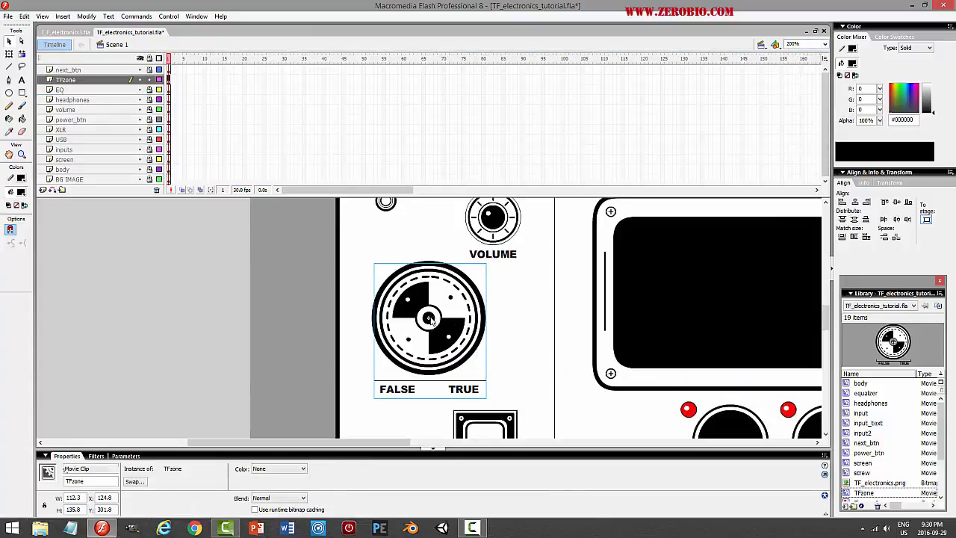
left_click(190, 153)
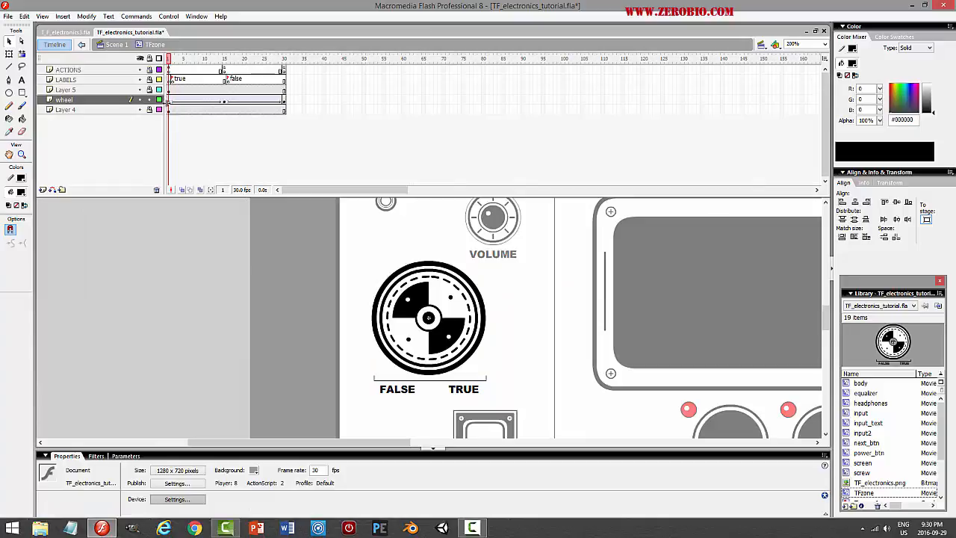
left_click(168, 100)
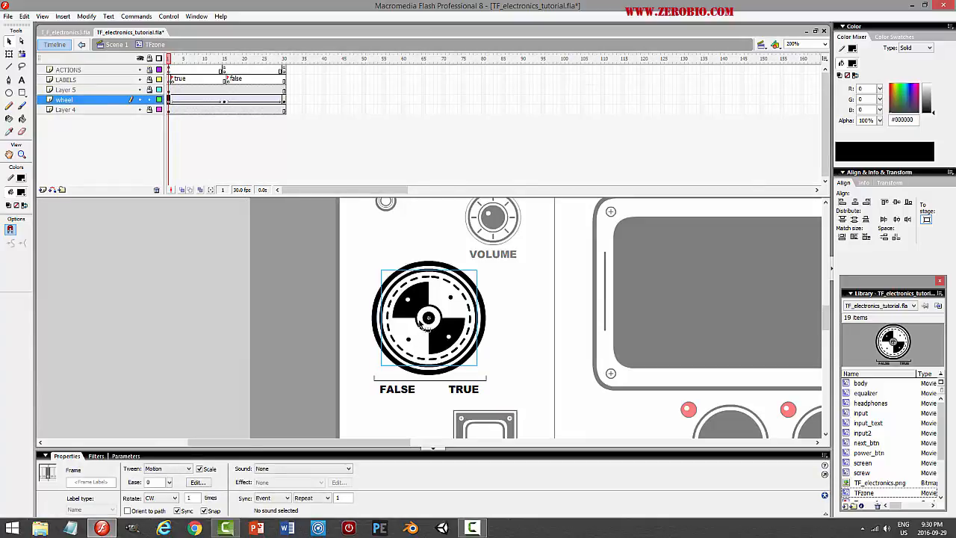
left_click(422, 324)
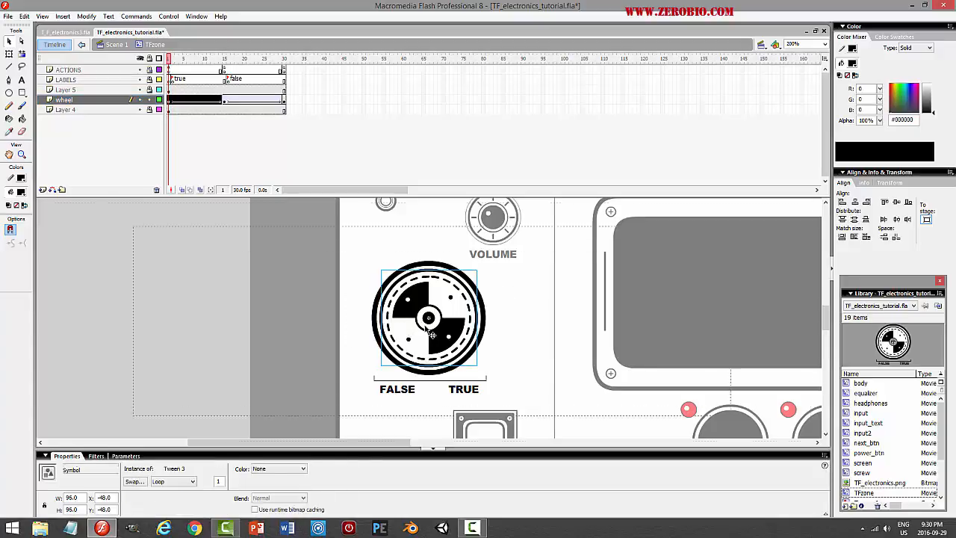
double_click(424, 326)
Fill the ring at the hub of the wheel with white using the Paint Bucket
left_click(515, 312)
left_click(22, 118)
left_click(22, 192)
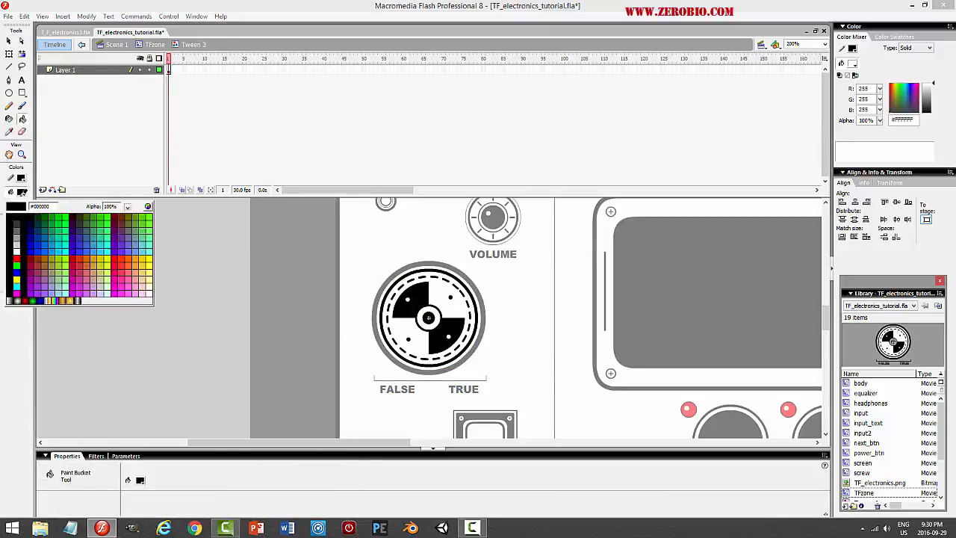
left_click(16, 252)
left_click(431, 321)
left_click(9, 43)
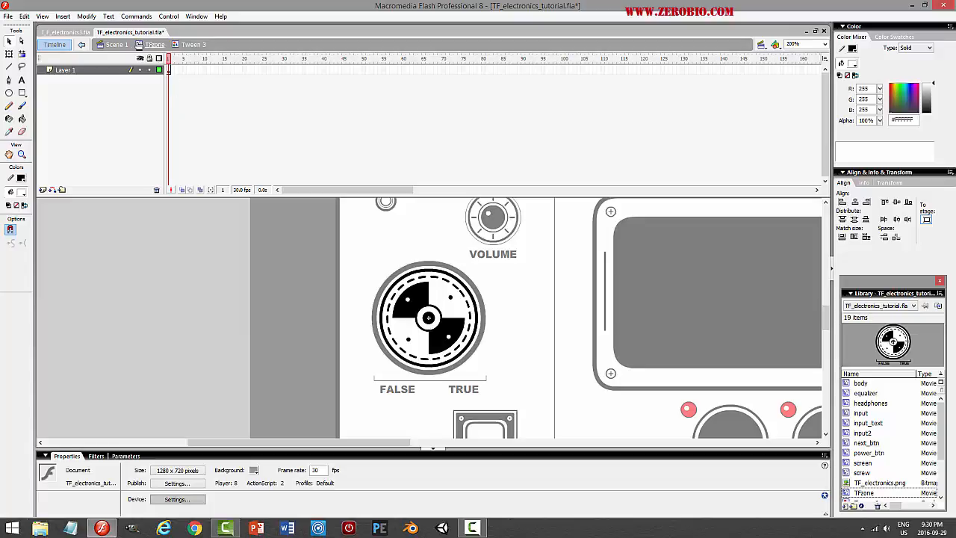
Return to Scene 1 and lock the TFzone layer, then save and test the movie
left_click(116, 44)
left_click(147, 80)
key("ctrl+s")
key("ctrl+Return")
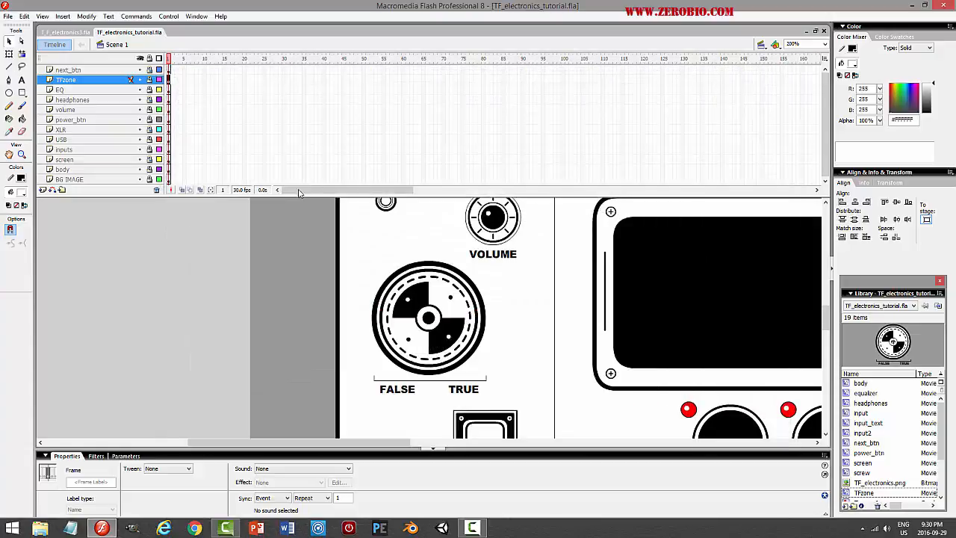
left_click(786, 72)
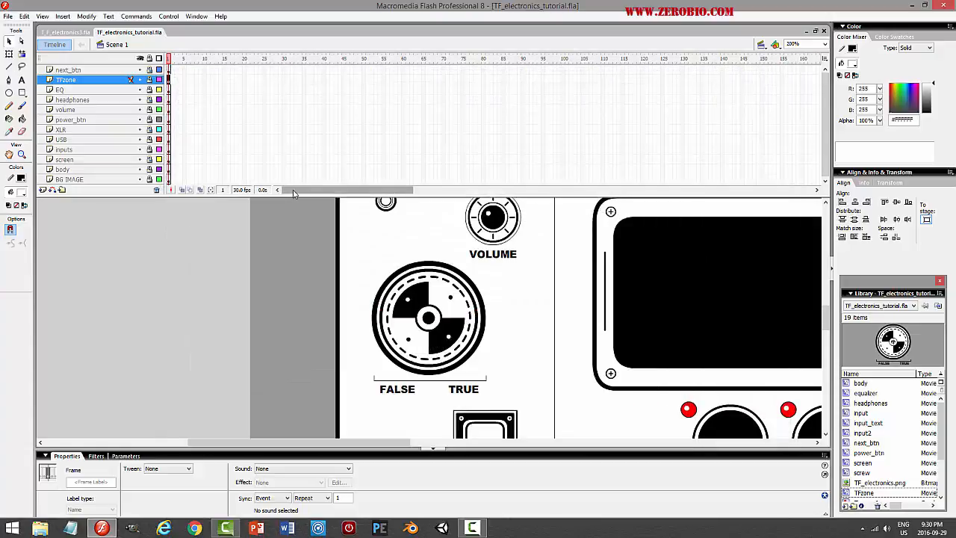
Unlock the TFzone layer, add _root.equalizer.gotoAndPlay("true"); to the dial's press script, and save the file
left_click(150, 80)
left_click(461, 305)
key("F9")
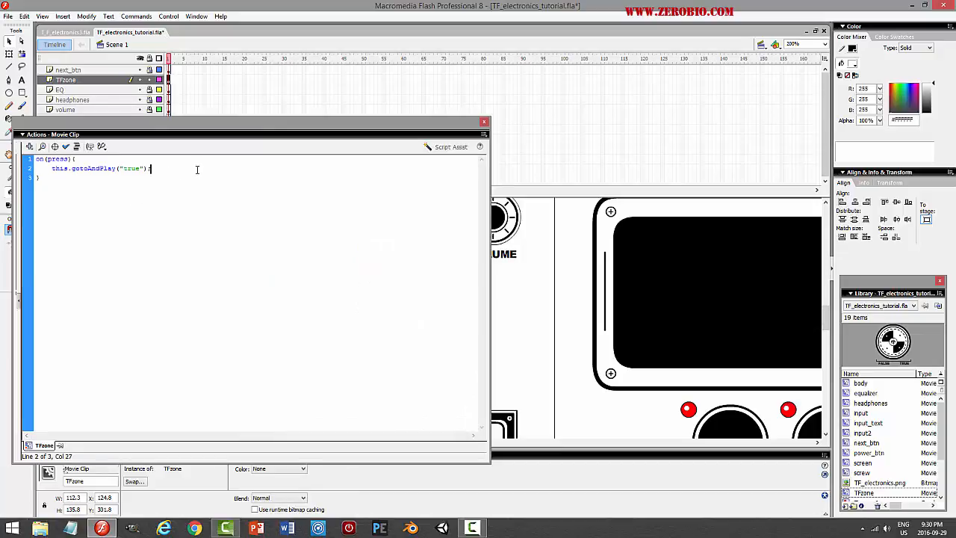
type("_root.ec")
type("izer.c")
type("otoAndPlay")
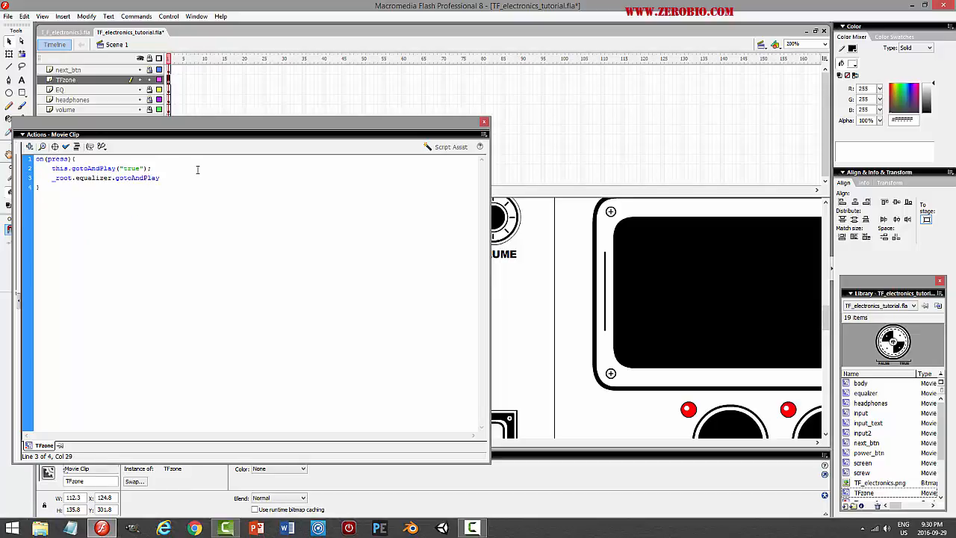
type("(\"true")
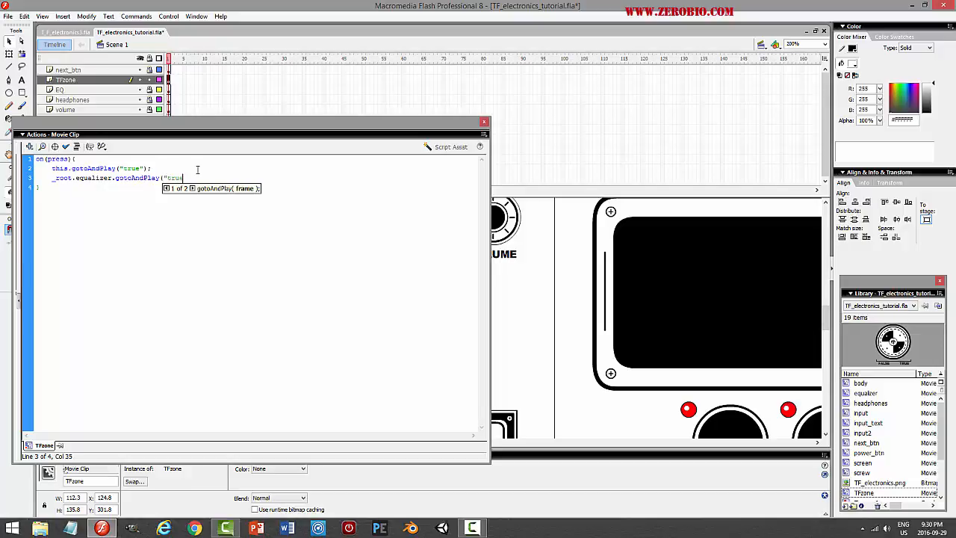
type("\");")
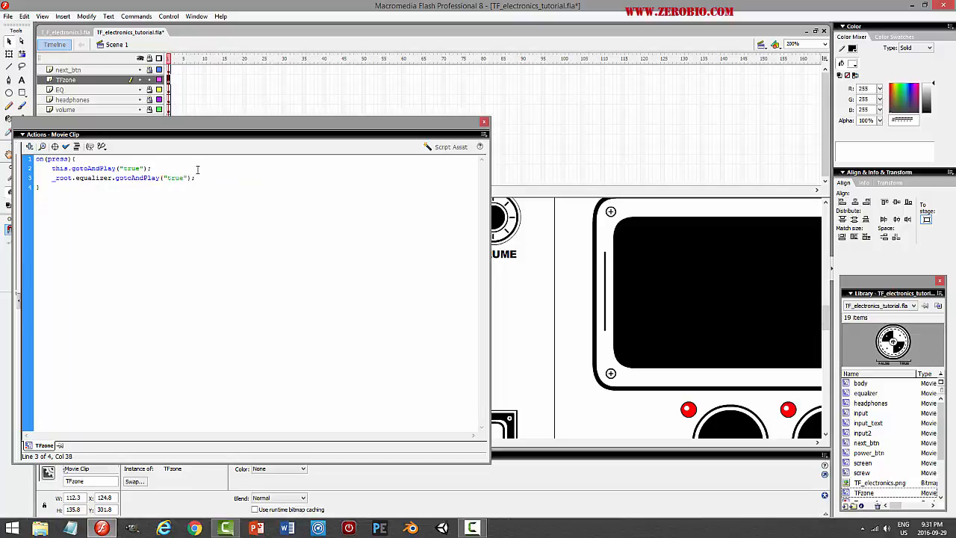
key("ctrl+s")
Test how the EQ switch and the TFzone dial respond in the movie, and close the preview and script editor
key("ctrl+Return")
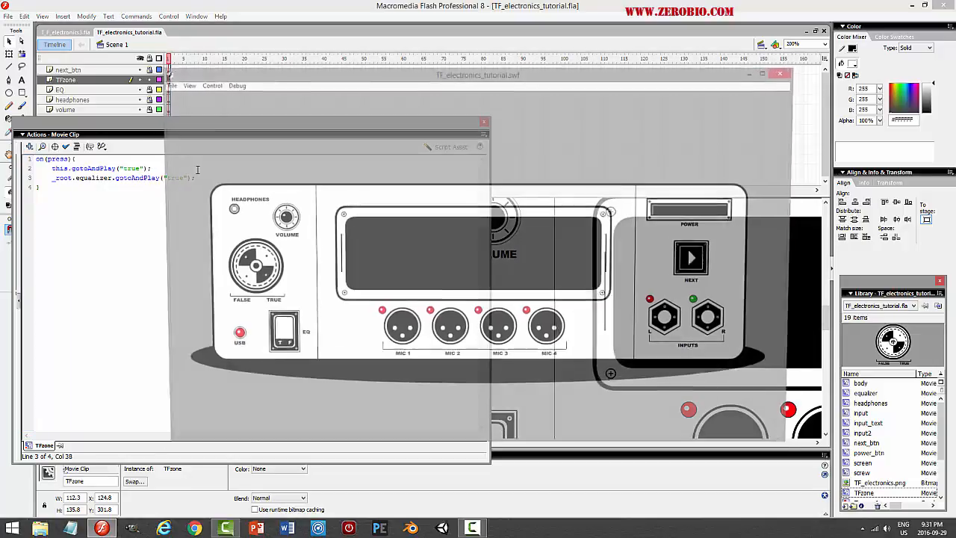
left_click(277, 329)
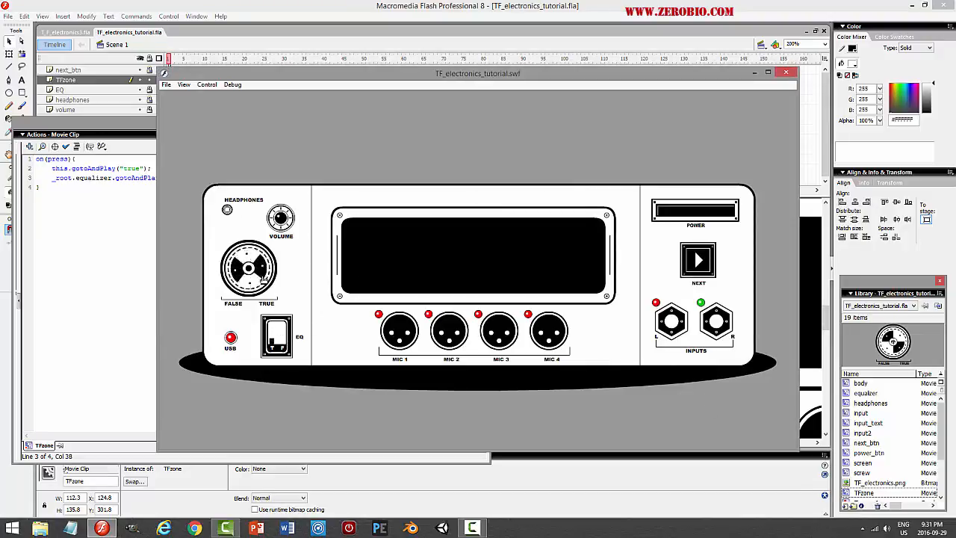
left_click(251, 276)
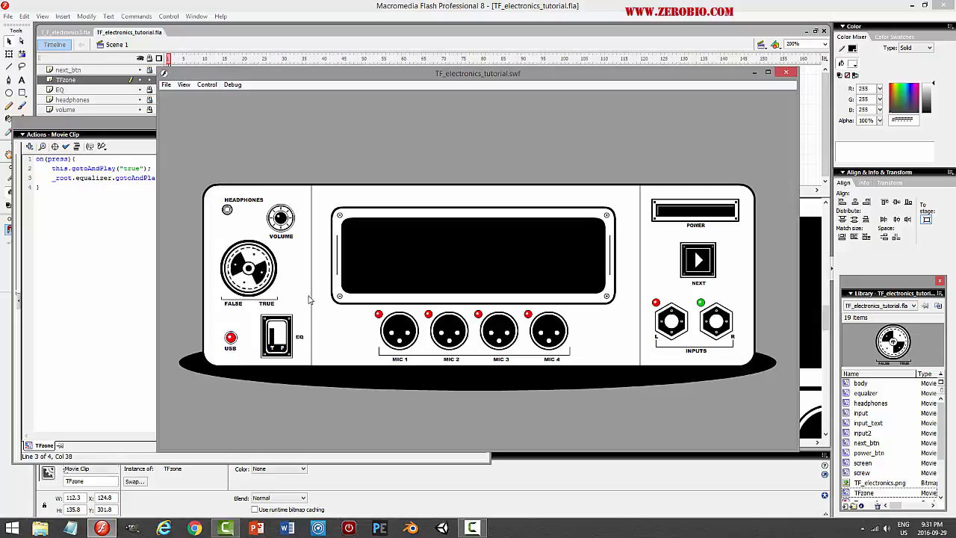
left_click(262, 271)
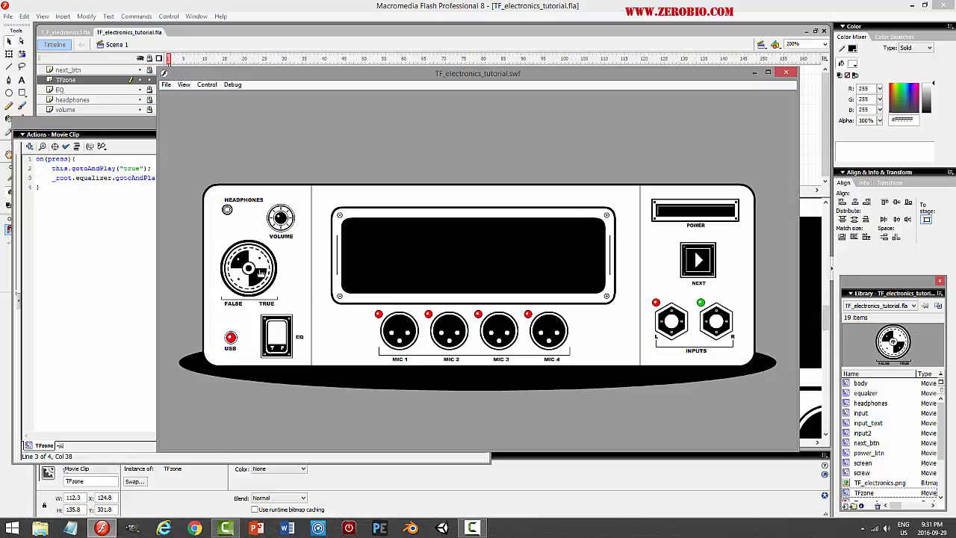
left_click(256, 271)
left_click(785, 73)
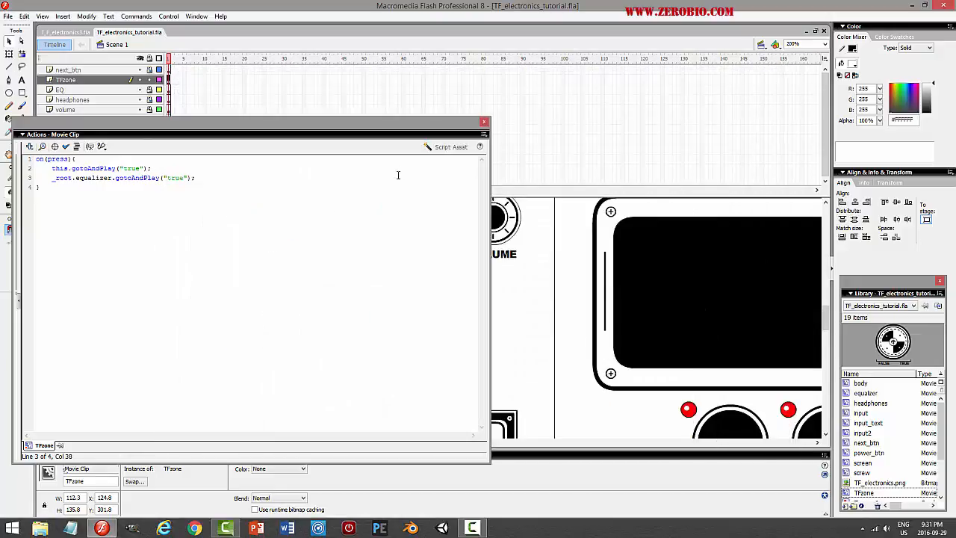
left_click(484, 121)
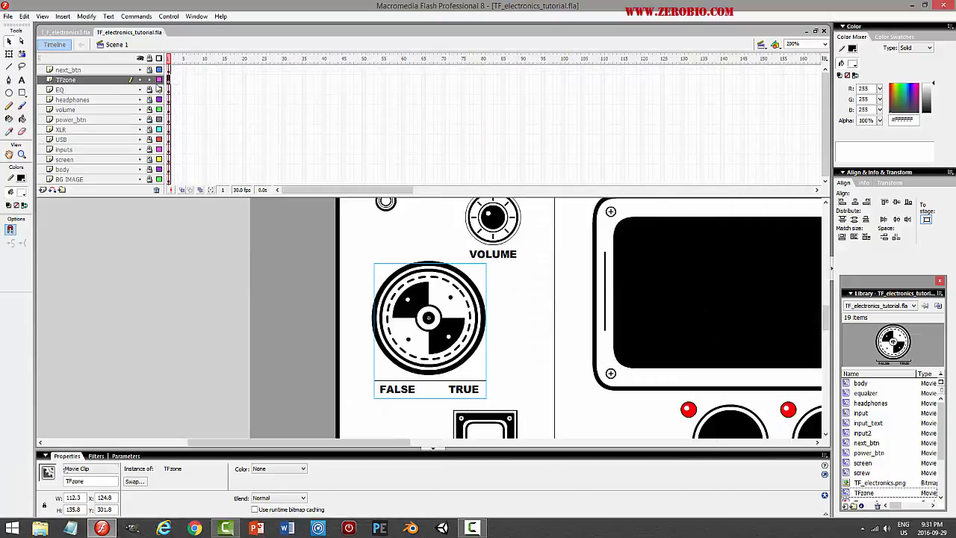
Lock the TFzone layer and add a new layer named ACTIONS above next_btn
left_click(170, 80)
left_click(825, 44)
left_click(802, 81)
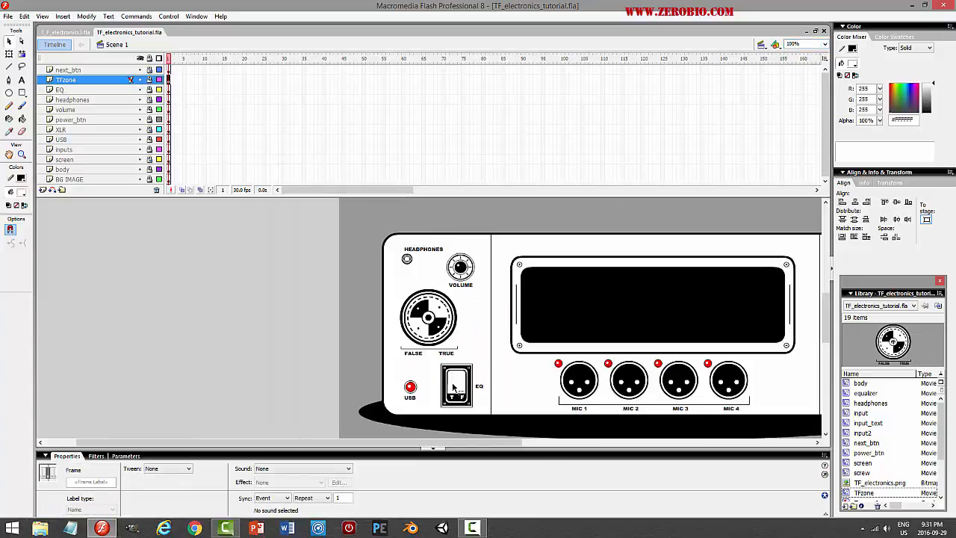
left_click_drag(415, 443, 485, 438)
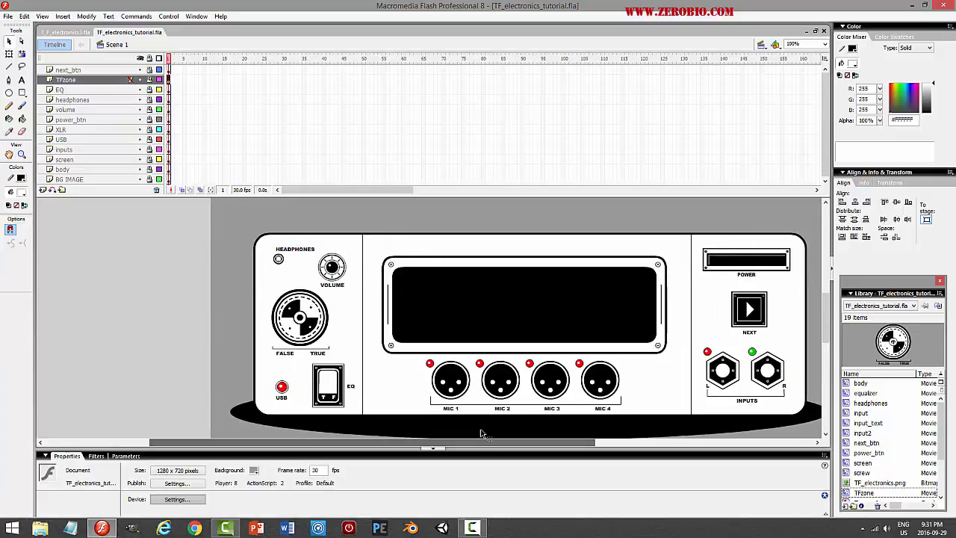
left_click_drag(387, 196, 388, 266)
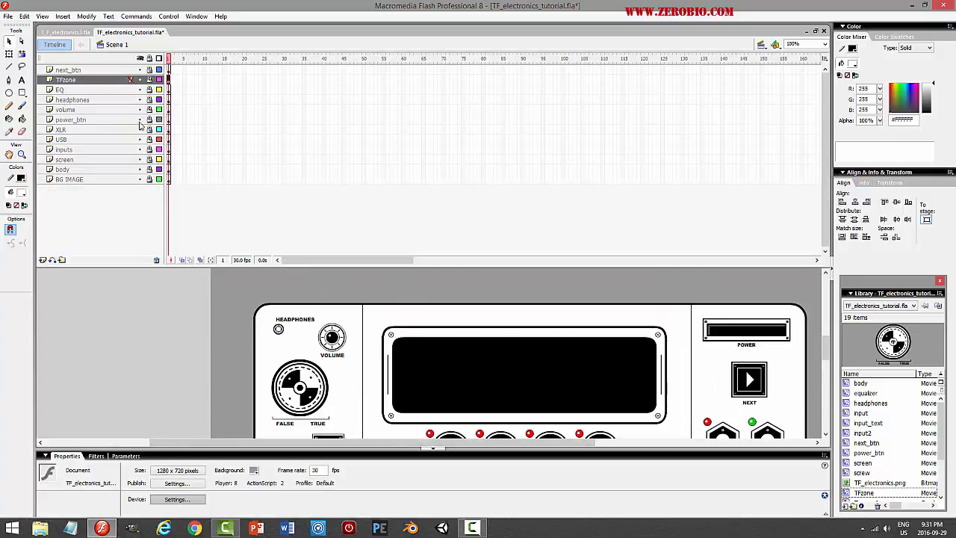
left_click(98, 70)
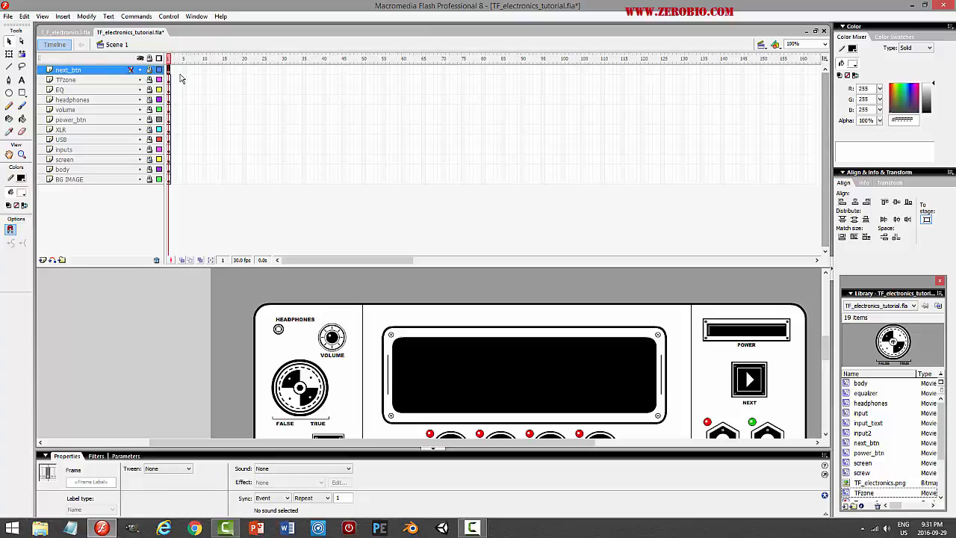
left_click(43, 260)
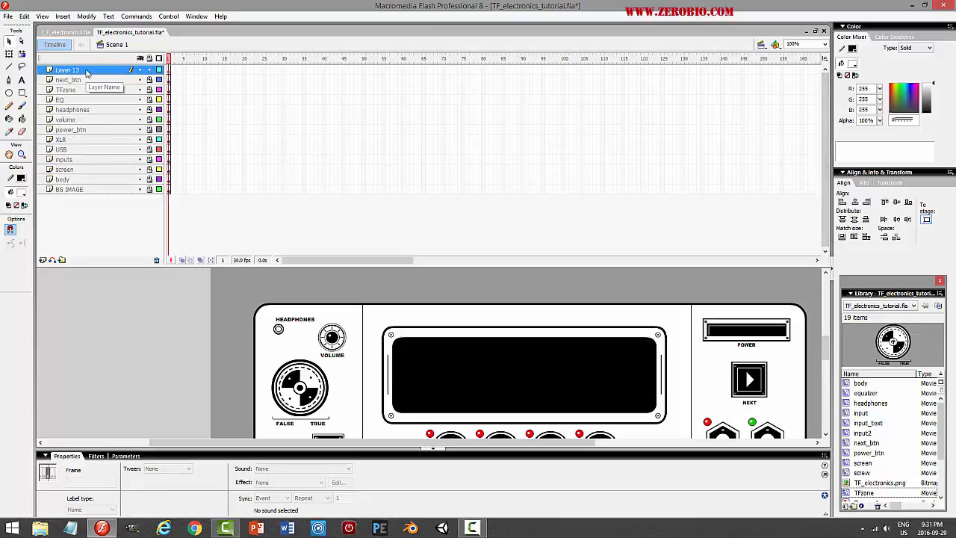
double_click(86, 70)
type("ACTIONS")
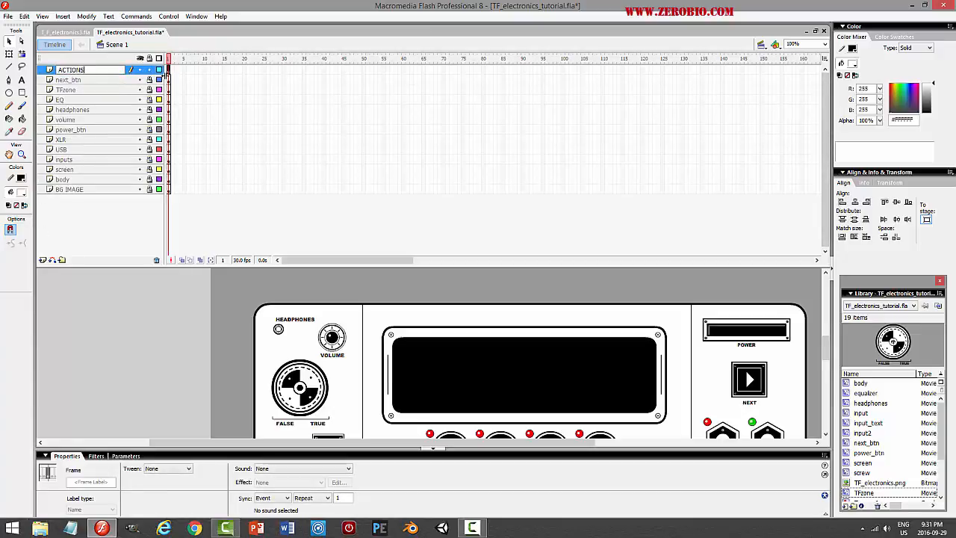
key("Return")
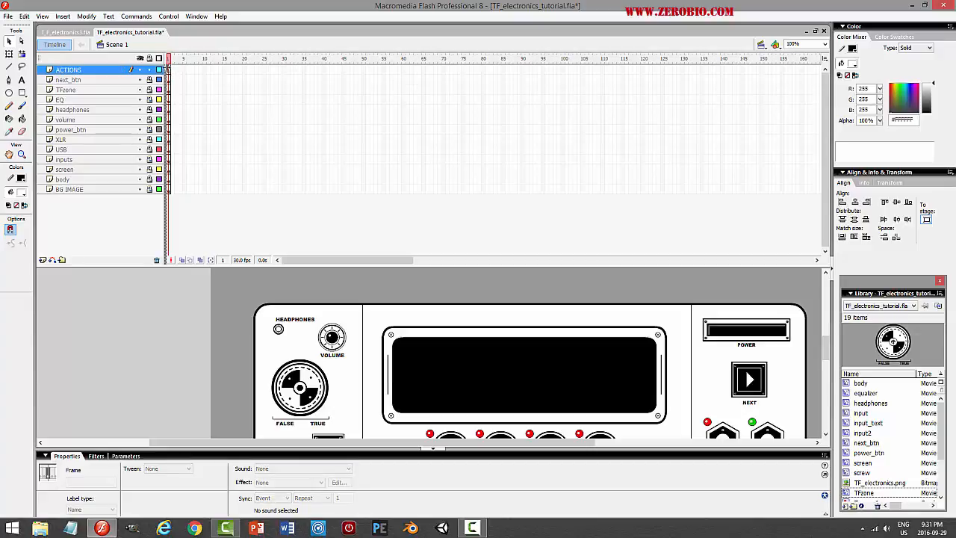
Add a stop(); script to frame 1 of the ACTIONS layer and save the file
left_click(170, 71)
key("F9")
type("stop();")
key("F9")
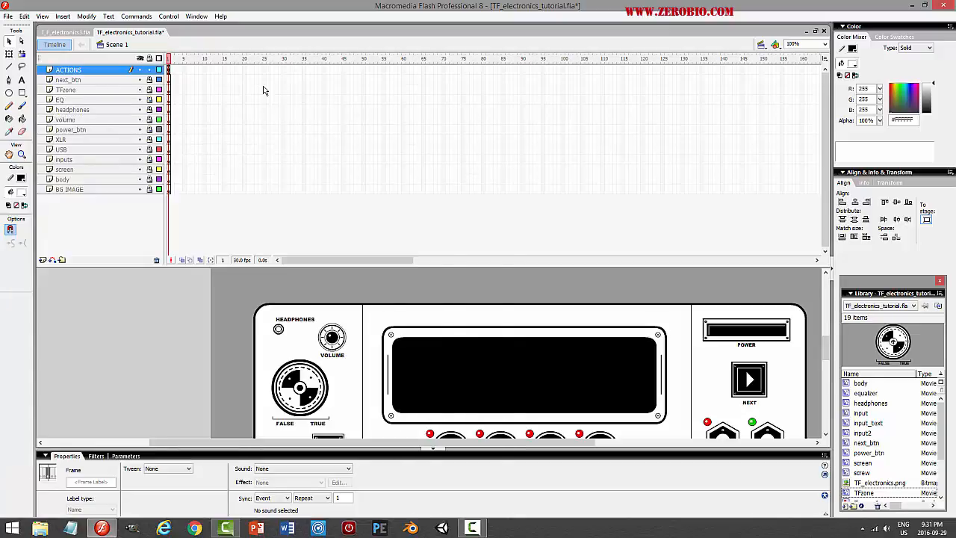
key("ctrl+s")
Insert a layer named questions between ACTIONS and next_btn, and save the file
left_click(83, 79)
left_click(43, 260)
double_click(70, 79)
type("questions")
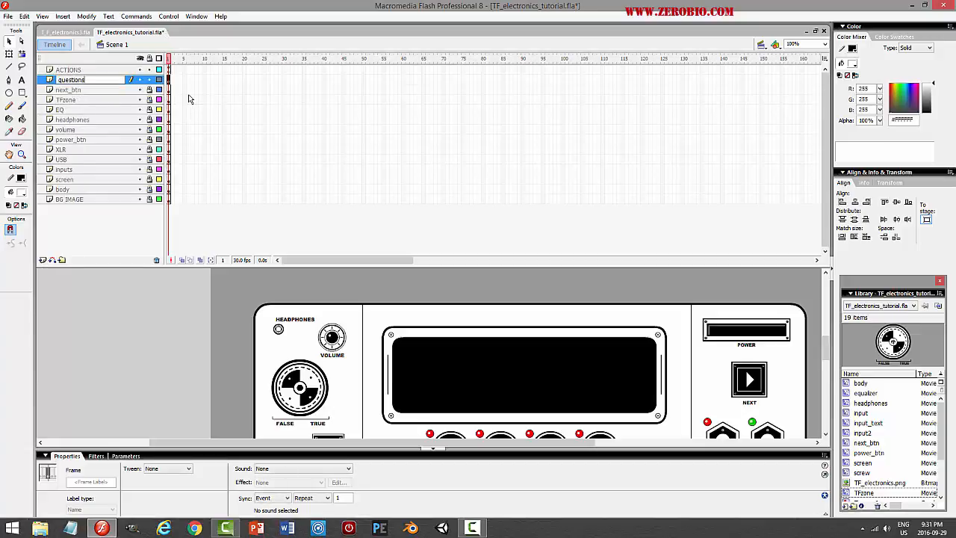
key("Return")
key("ctrl+s")
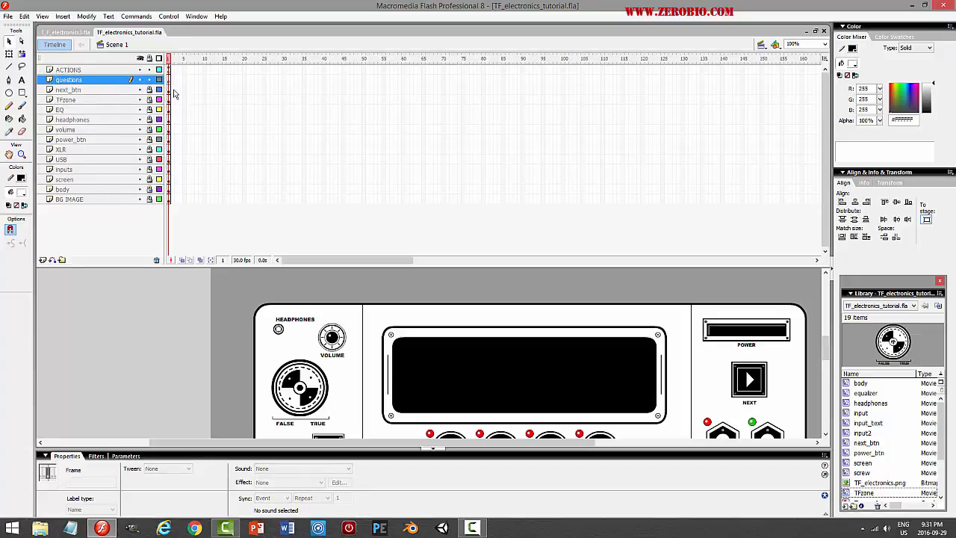
Add left-aligned static text reading QUESTION 1 at the top of the panel's black screen, in a box about 506 px wide
key("t")
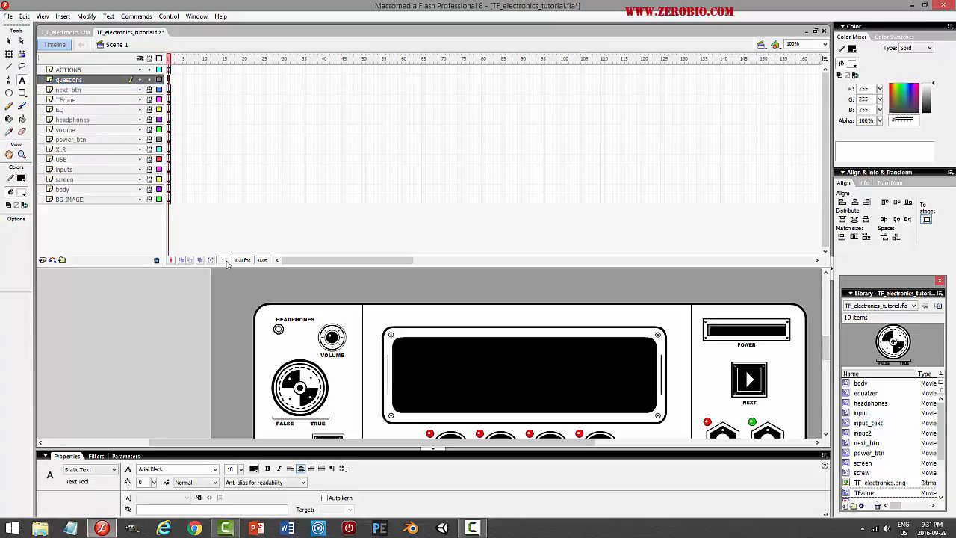
left_click_drag(404, 349, 644, 351)
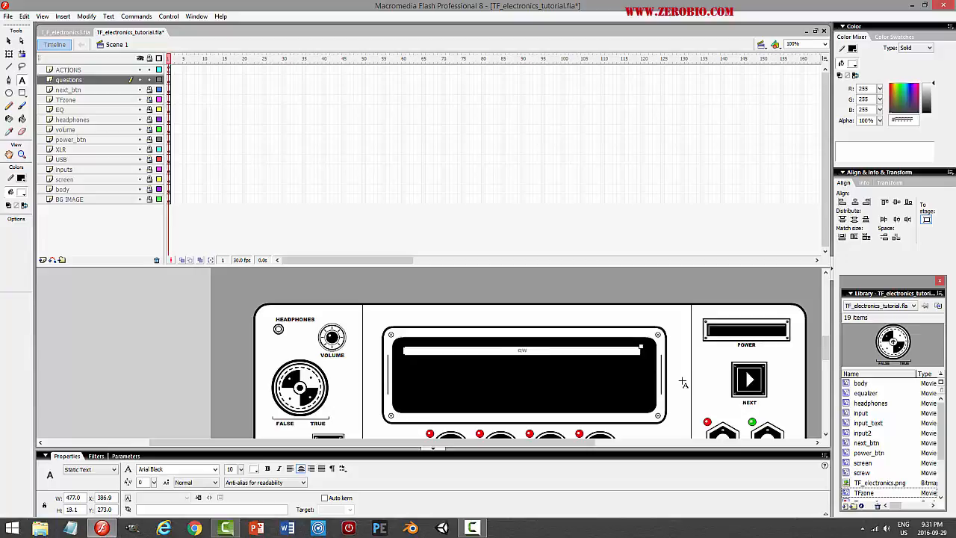
type("QUESTION 1")
left_click(9, 41)
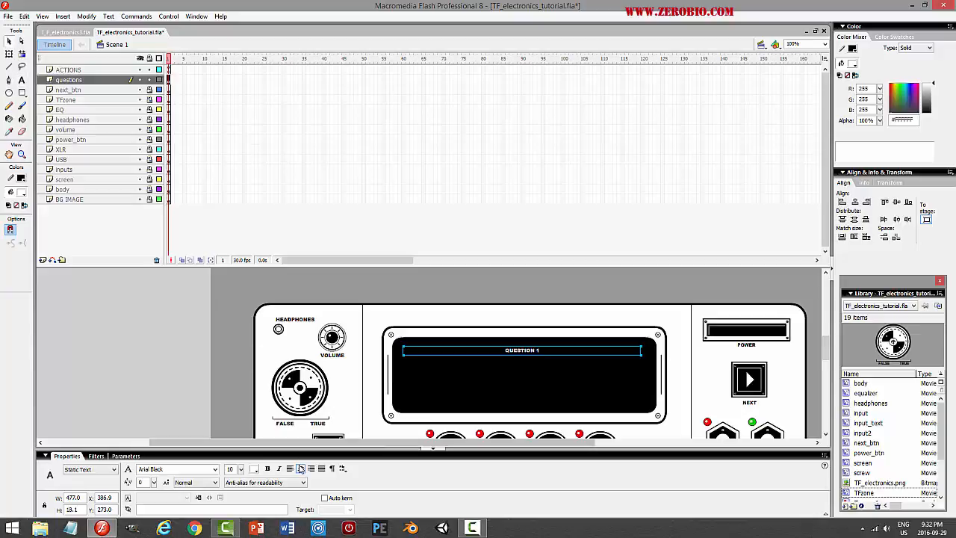
left_click(290, 468)
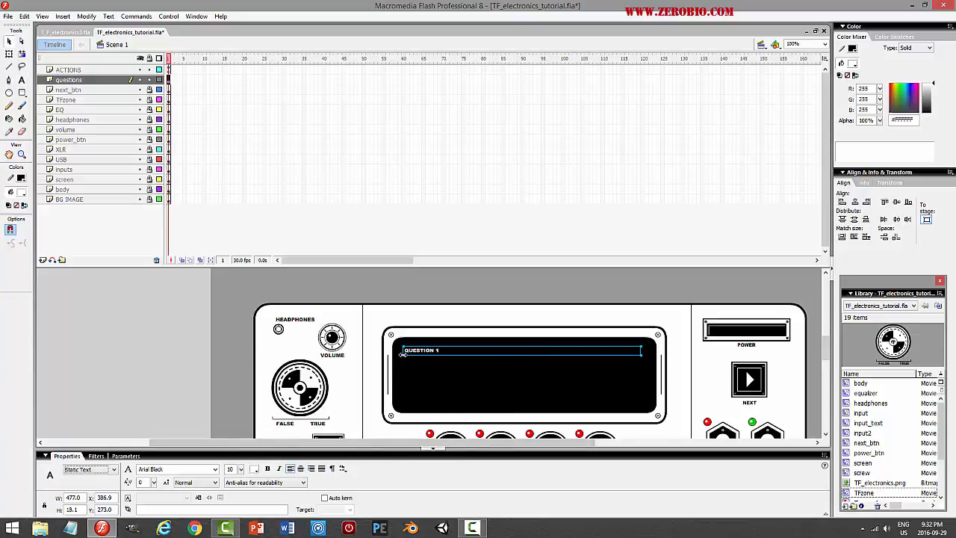
left_click_drag(398, 353, 394, 353)
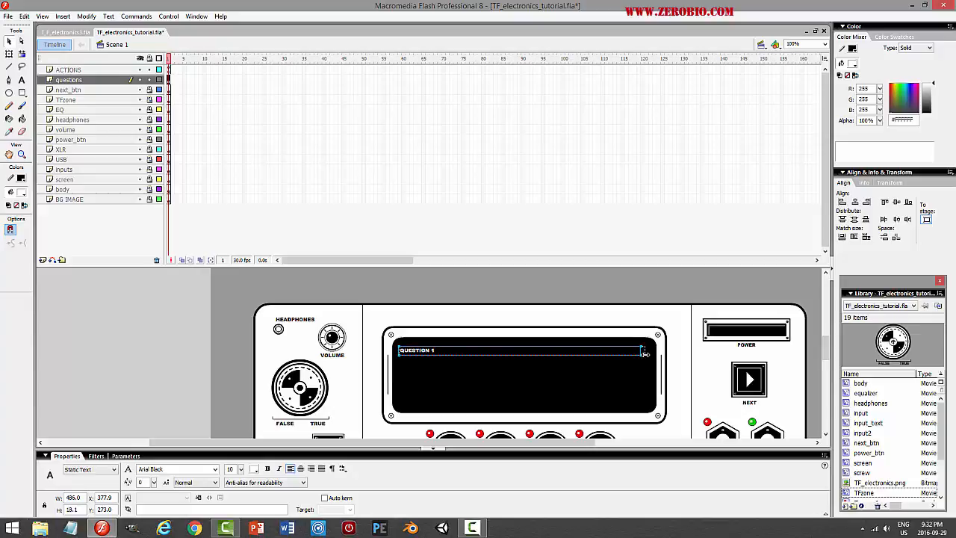
left_click_drag(650, 354, 659, 354)
Set the font size of the QUESTION 1 text to 15
scroll(825, 351, "down", 1)
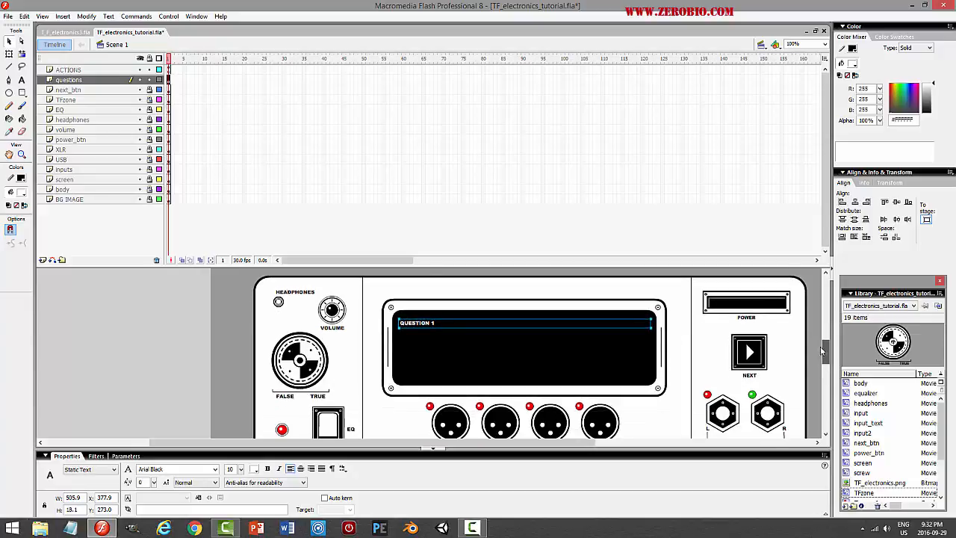
left_click_drag(674, 267, 694, 179)
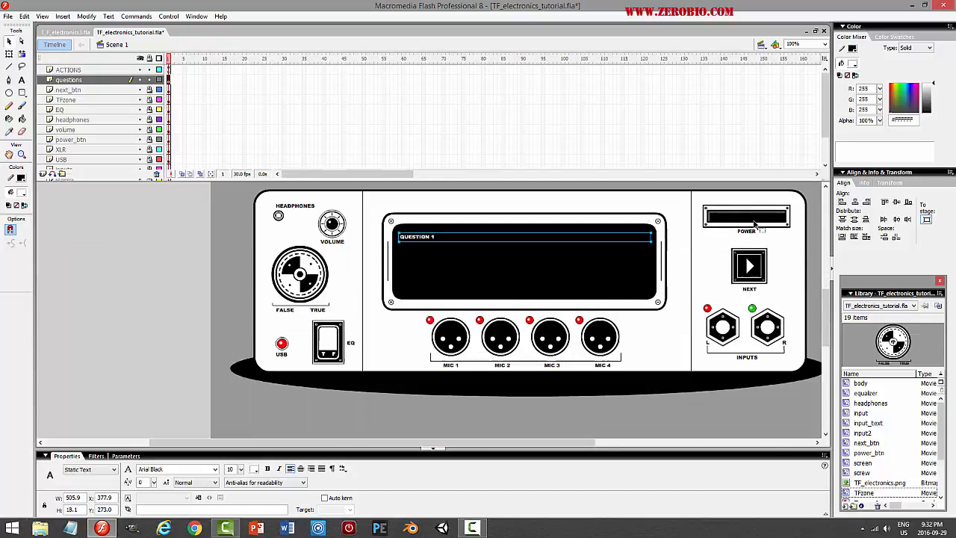
double_click(230, 469)
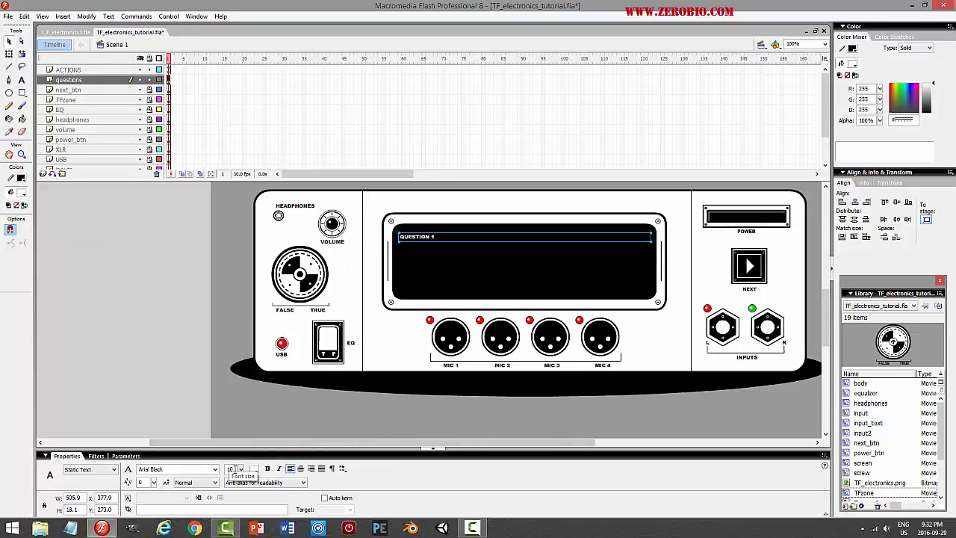
key("Return")
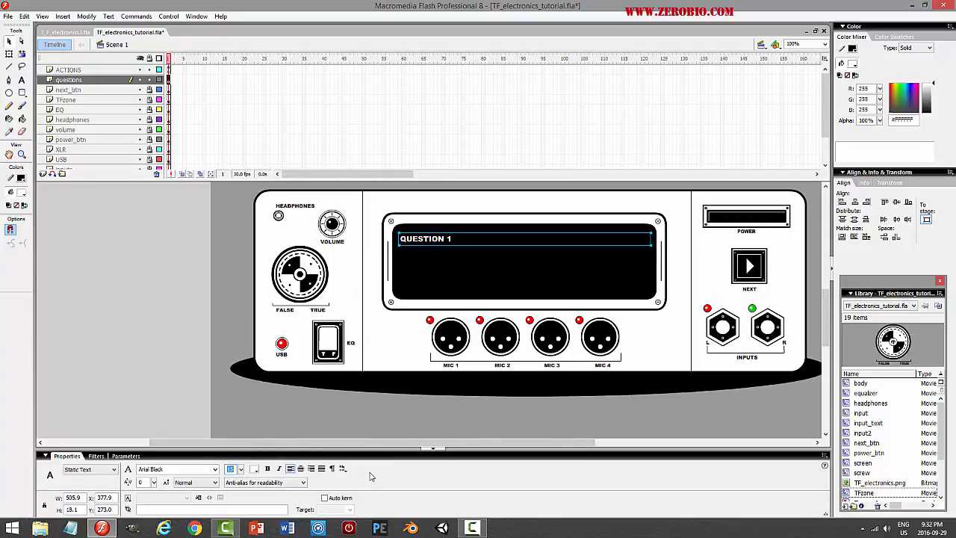
Below QUESTION 1, leave a blank line and add the sentence "All matter is composed of tiny particles called atoms."
left_click(22, 80)
left_click(580, 257)
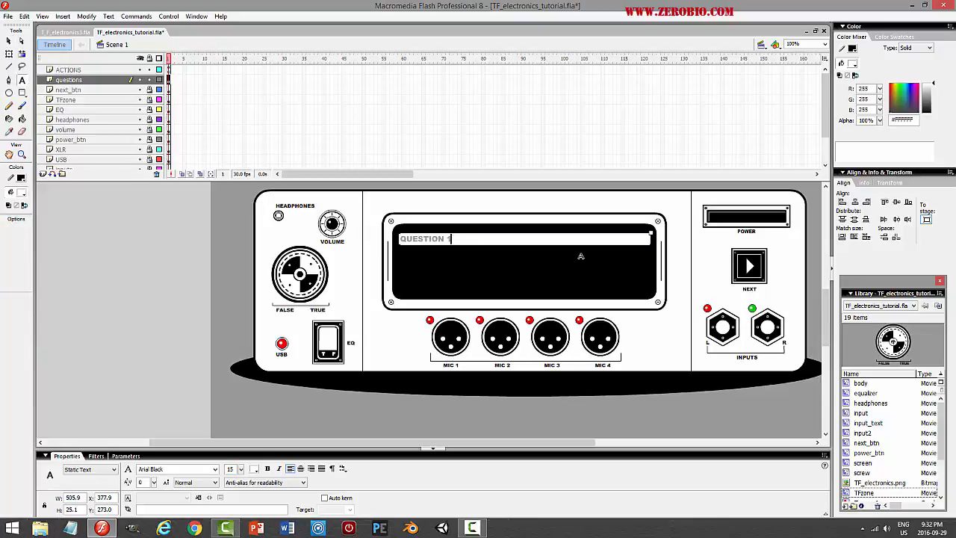
key("Return")
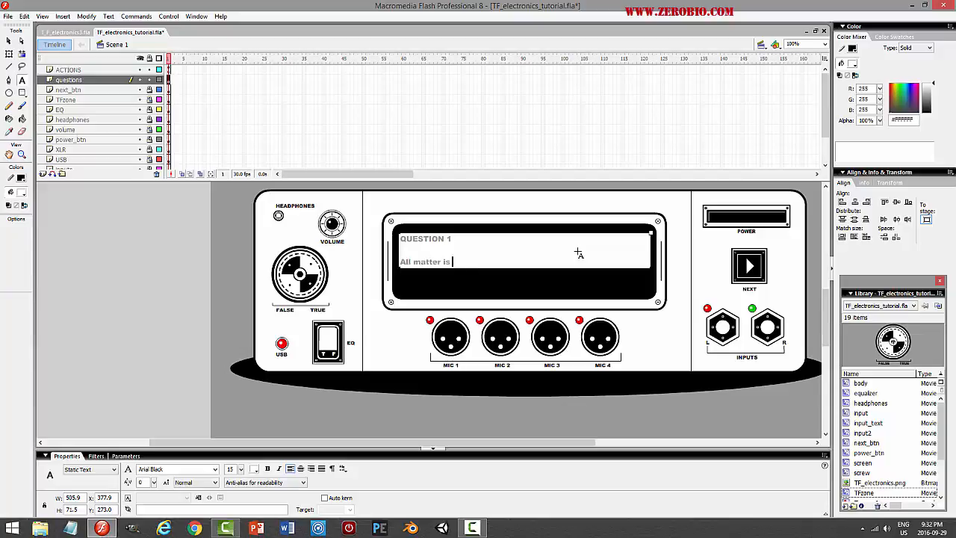
type("tiny particles called atoms.")
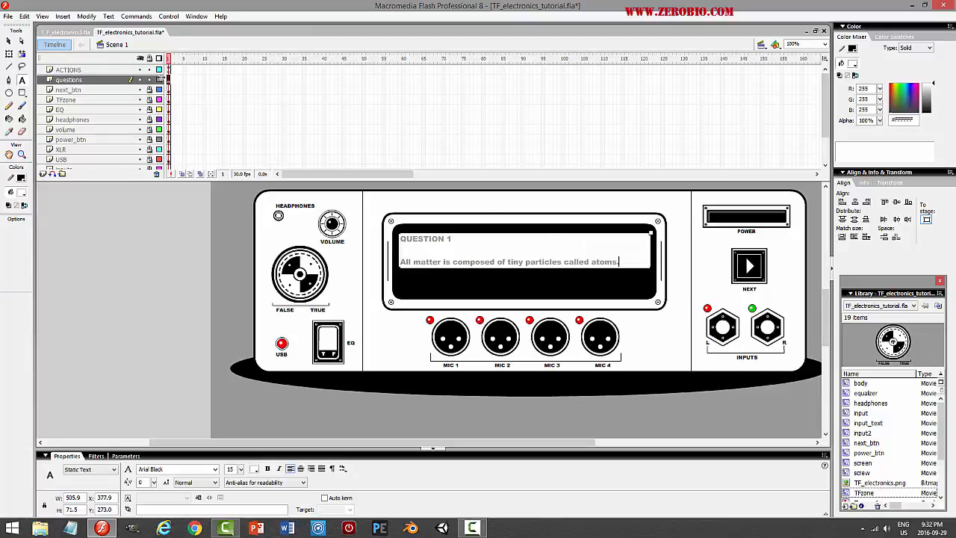
left_click(9, 41)
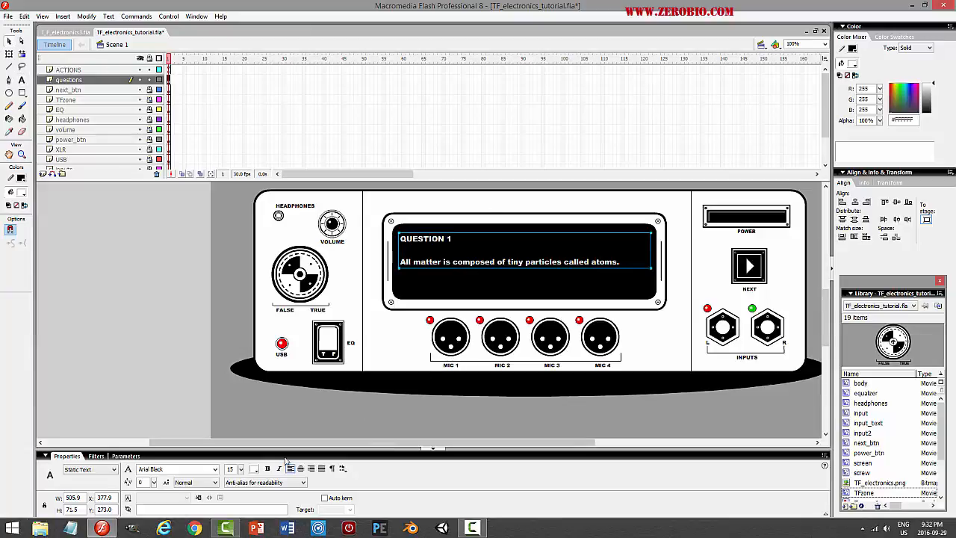
Set the whole question text's font size to 18, deselect it and save the file
left_click(232, 468)
type("18")
key("Return")
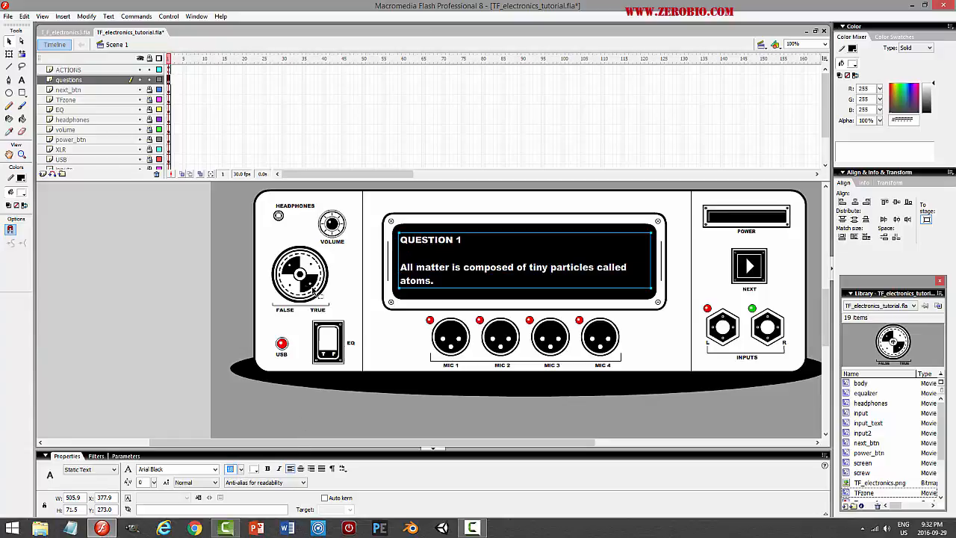
left_click(437, 251)
left_click(630, 401)
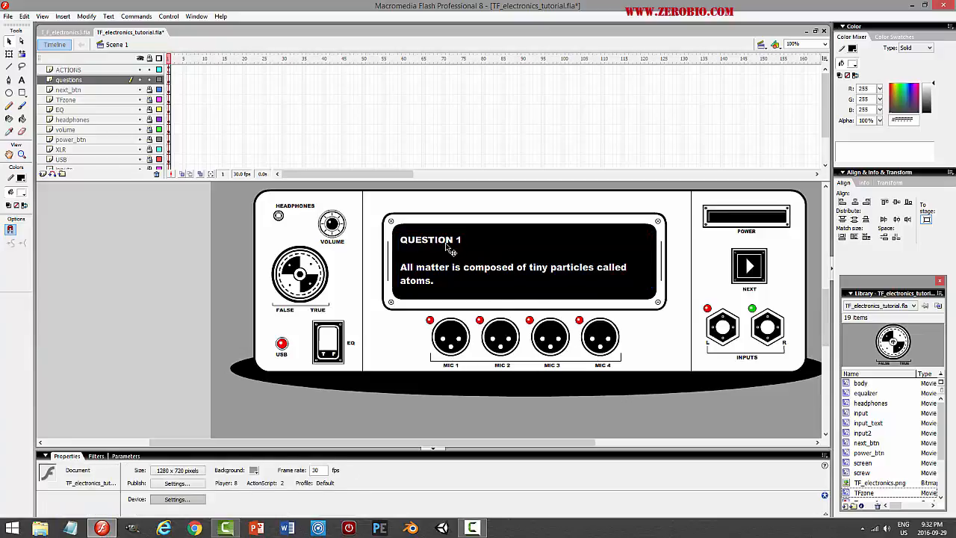
left_click(478, 263)
left_click(680, 420)
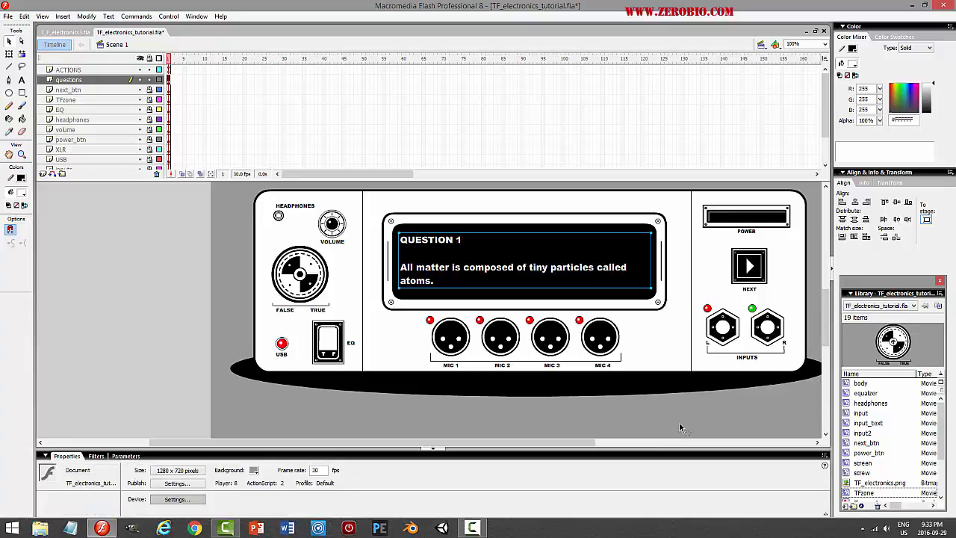
key("ctrl+s")
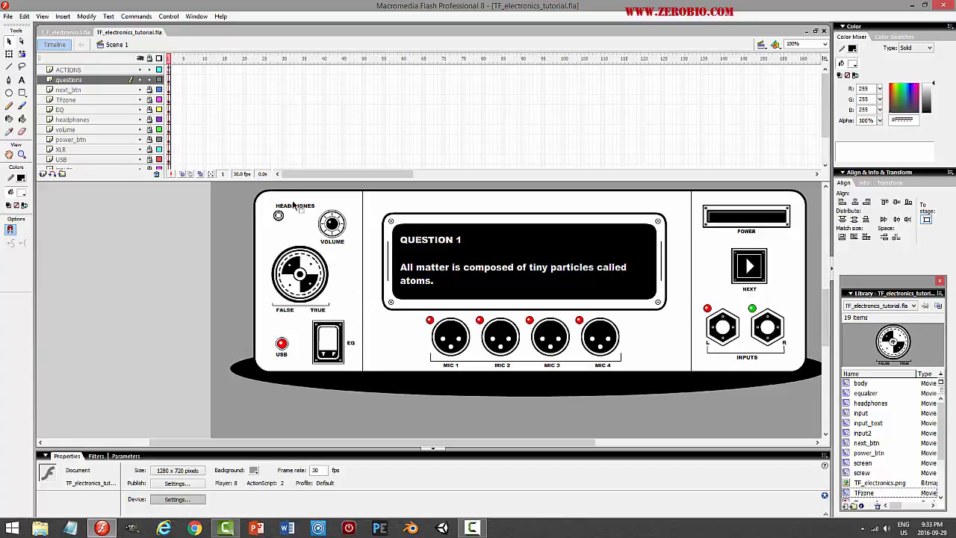
Lock the ACTIONS and questions layers and insert blank keyframes at frame 2 on every layer
left_click(149, 80)
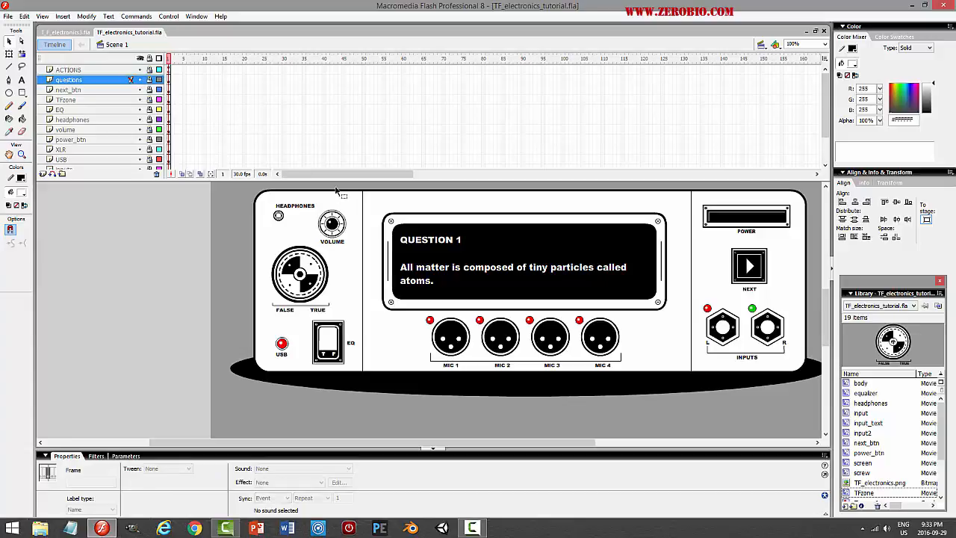
left_click_drag(107, 178, 107, 290)
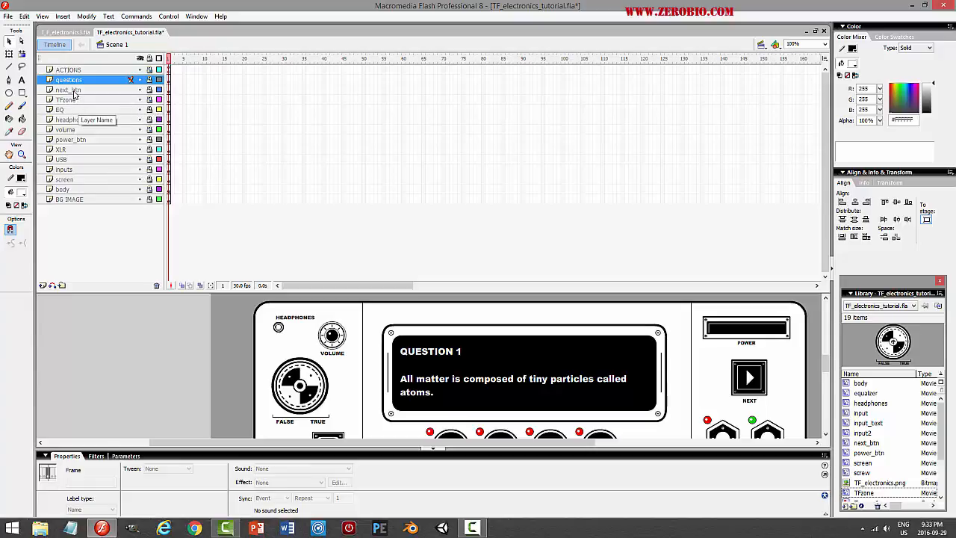
left_click(173, 70)
left_click(173, 199, "shift")
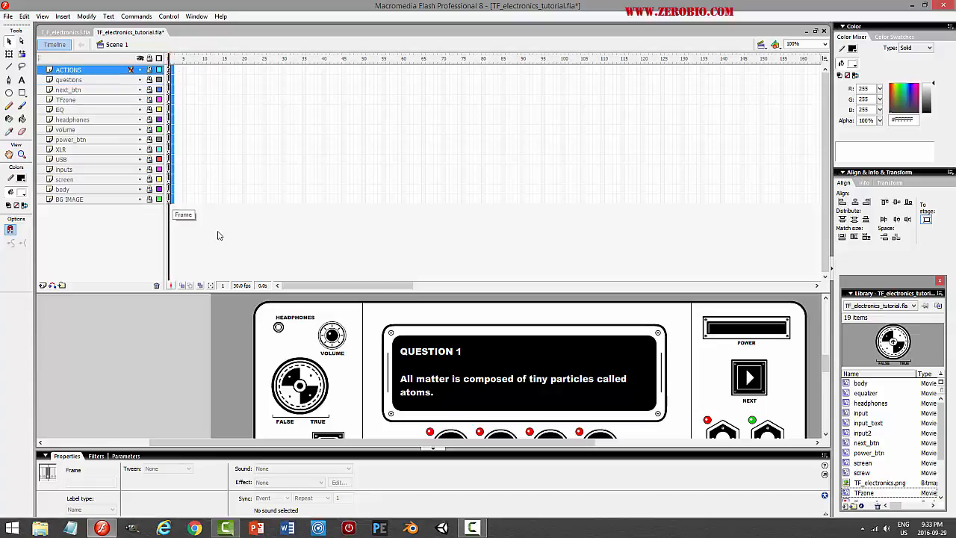
key("F7")
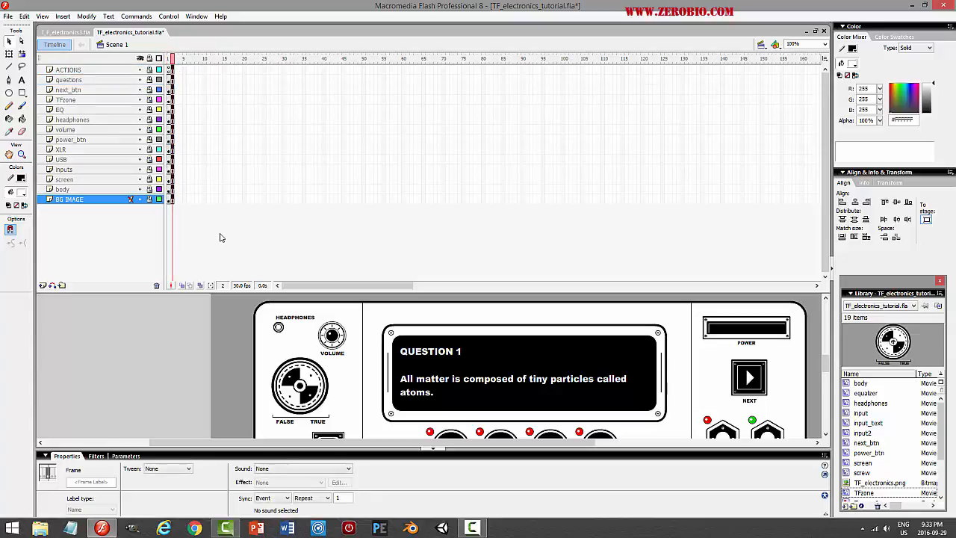
Insert keyframes at frame 2 on the ACTIONS, questions, next_btn and TFzone layers
left_click(169, 70)
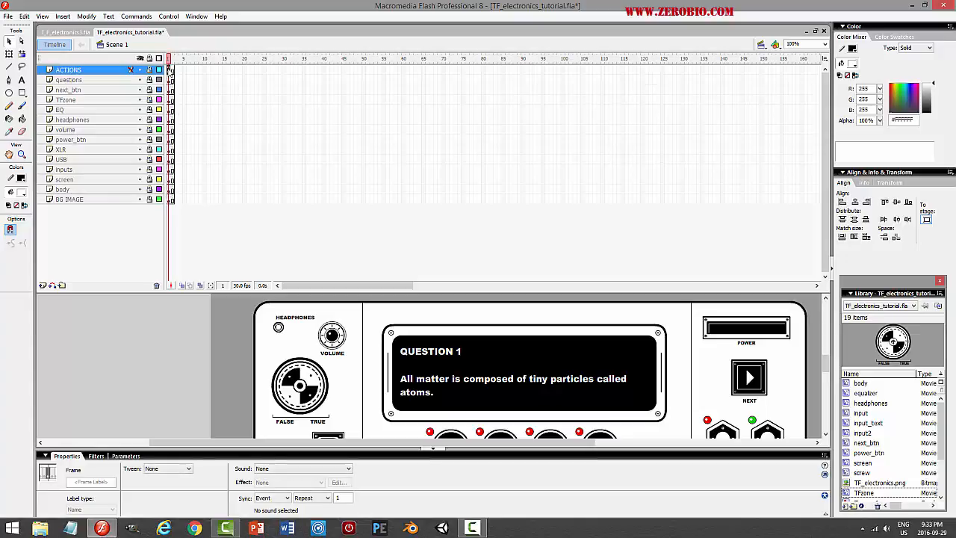
key("period")
left_click(170, 80)
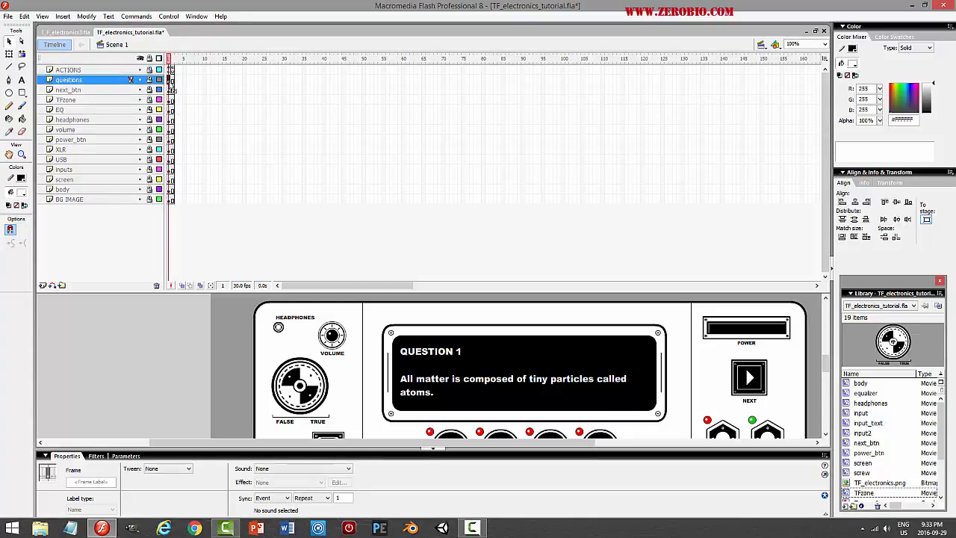
key("period")
left_click(170, 90)
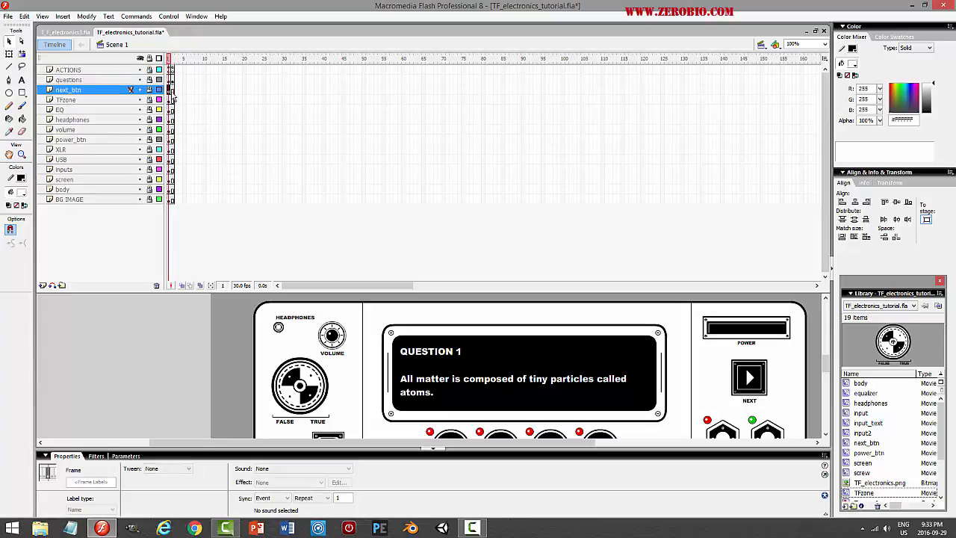
left_click(171, 90)
key("period")
left_click(170, 100)
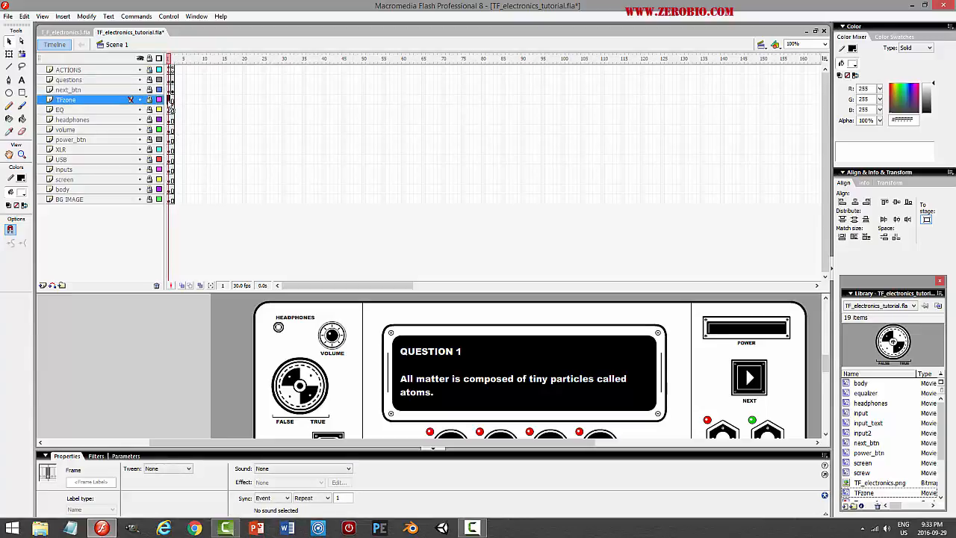
key("F6")
Unlock the TFzone layer to check the dial's instance name on frame 2, then relock it and save the file
left_click(150, 100)
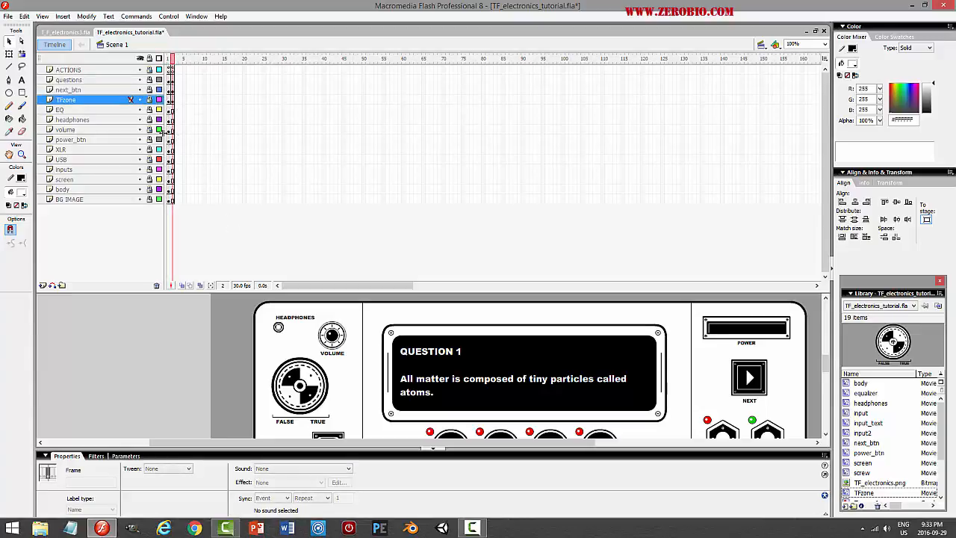
left_click(172, 103)
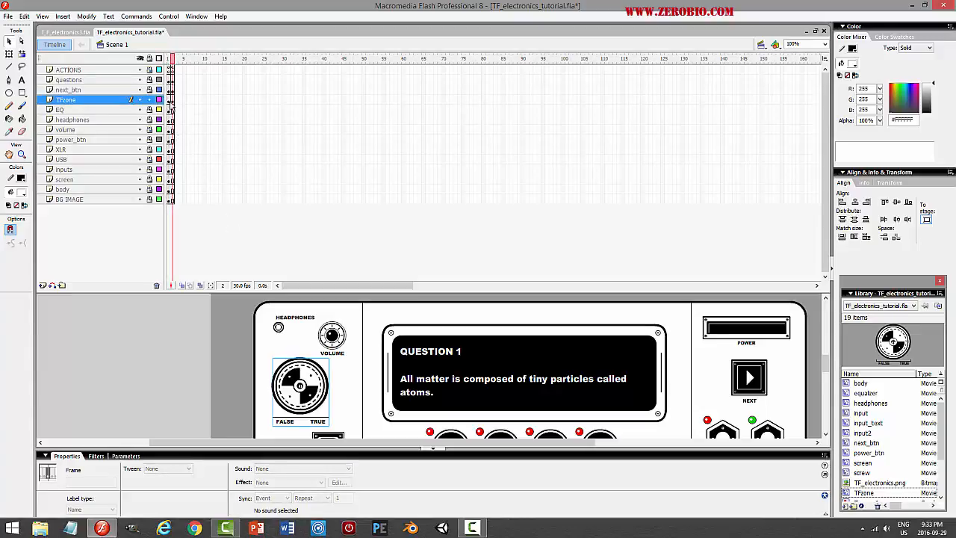
left_click(310, 383)
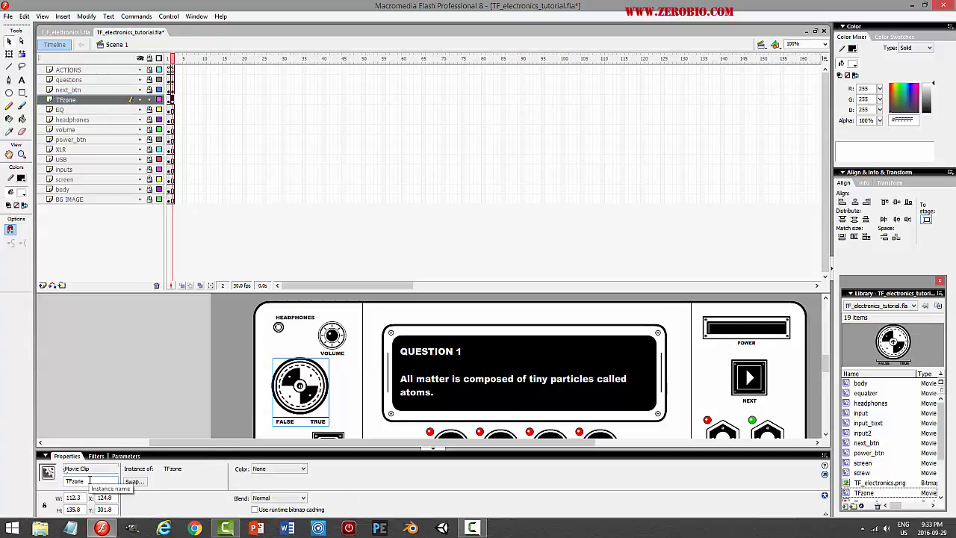
left_click(170, 103)
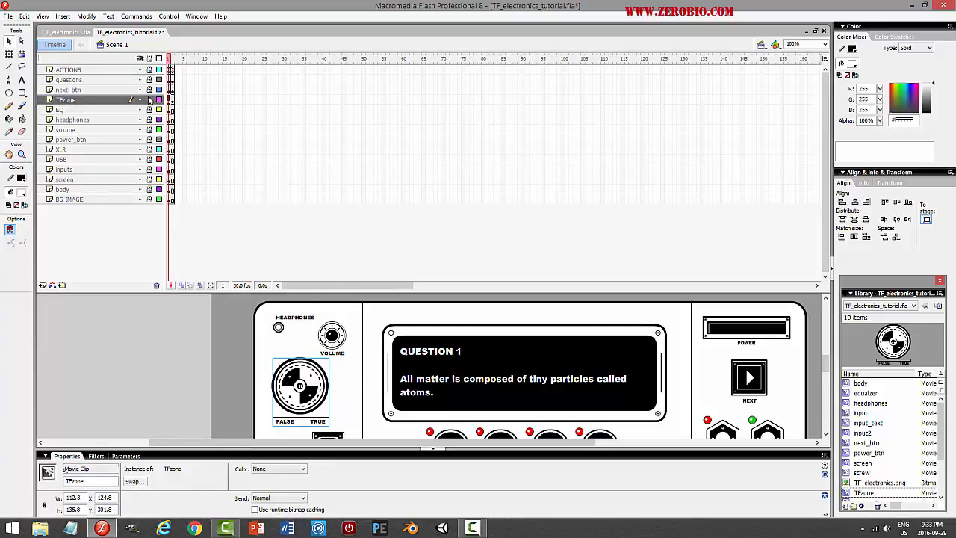
left_click(149, 99)
key("ctrl+s")
Unlock the questions layer and change the heading of its frame 2 text to QUESTION 2
left_click(150, 80)
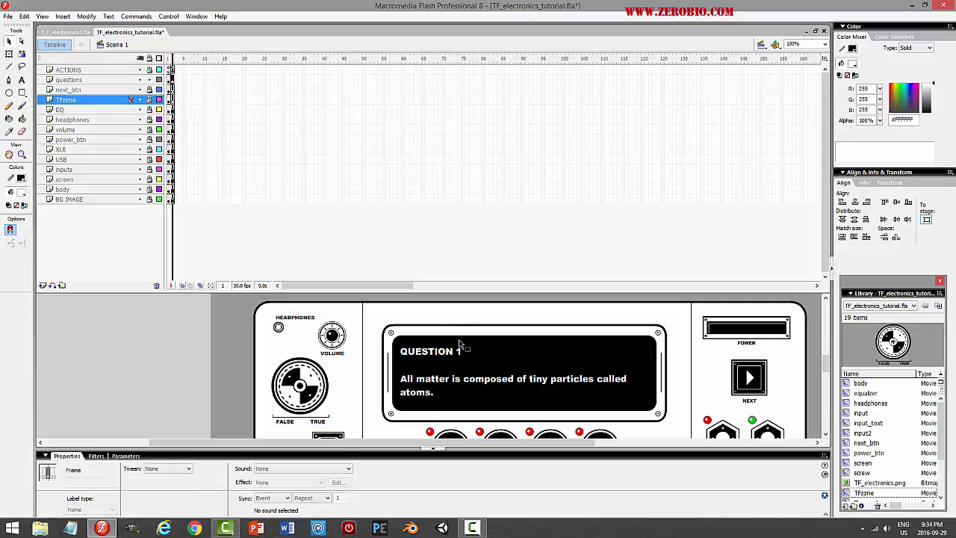
left_click(172, 79)
left_click(21, 80)
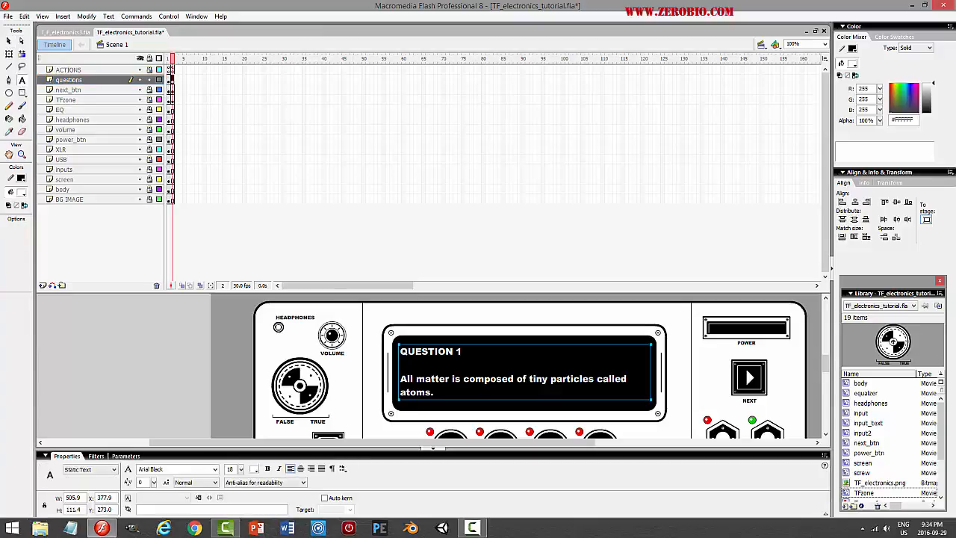
left_click(518, 354)
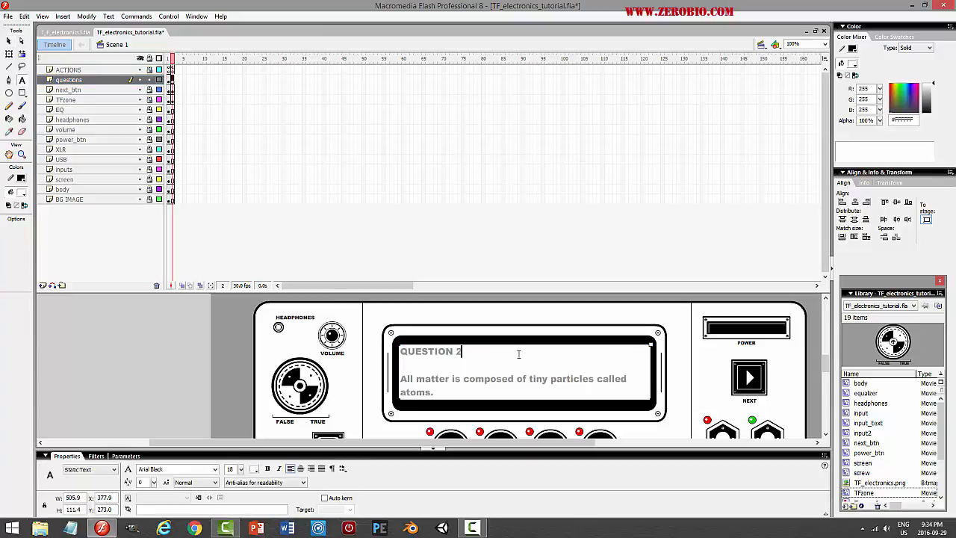
Replace the sentence below QUESTION 2 with "Electrons are positively charged particles located in the nucleus of an atom."
left_click_drag(433, 392, 400, 378)
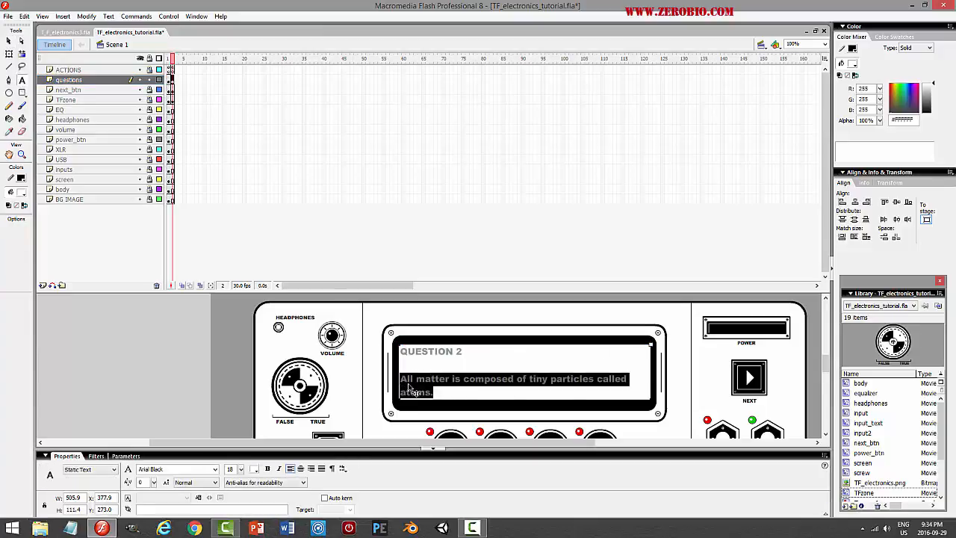
type("Electrons are positively charg")
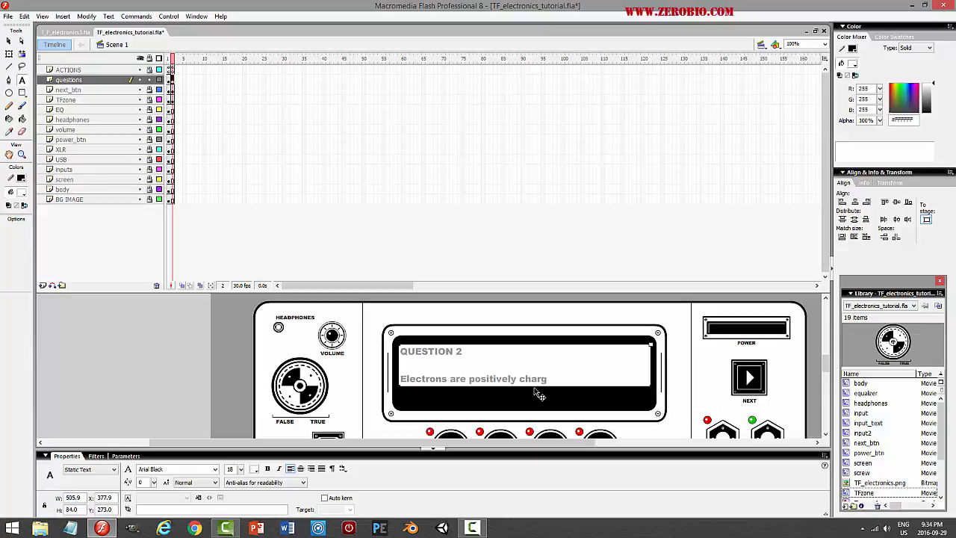
type("cles located uin th")
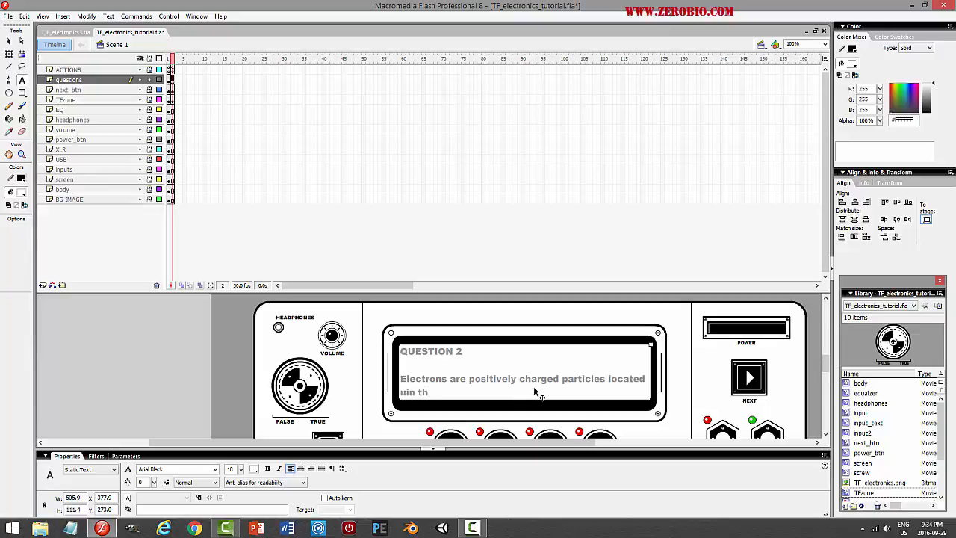
key("BackSpace")
key("BackSpace")
key("BackSpace")
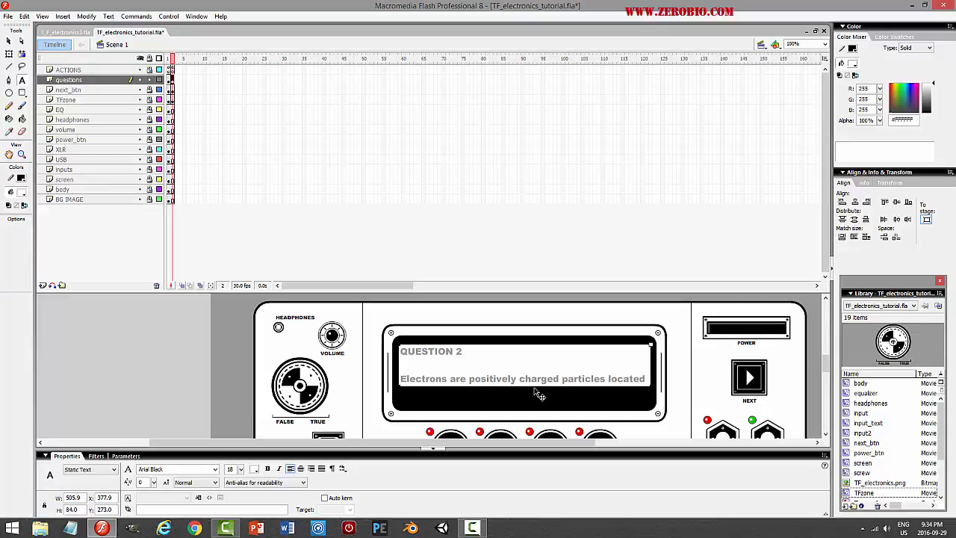
type("in the nuyc")
key("BackSpace")
key("BackSpace")
type("clu")
key("BackSpace")
key("BackSpace")
type("leus of")
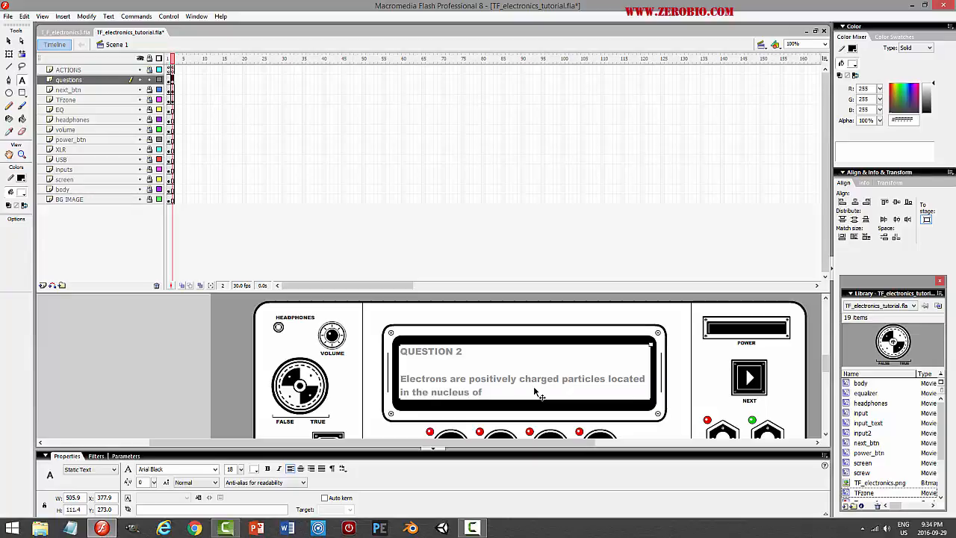
type(" an atom")
key("BackSpace")
type(".")
Deselect the question text and save the file, then preview the movie and close the preview
left_click(9, 40)
left_click(168, 366)
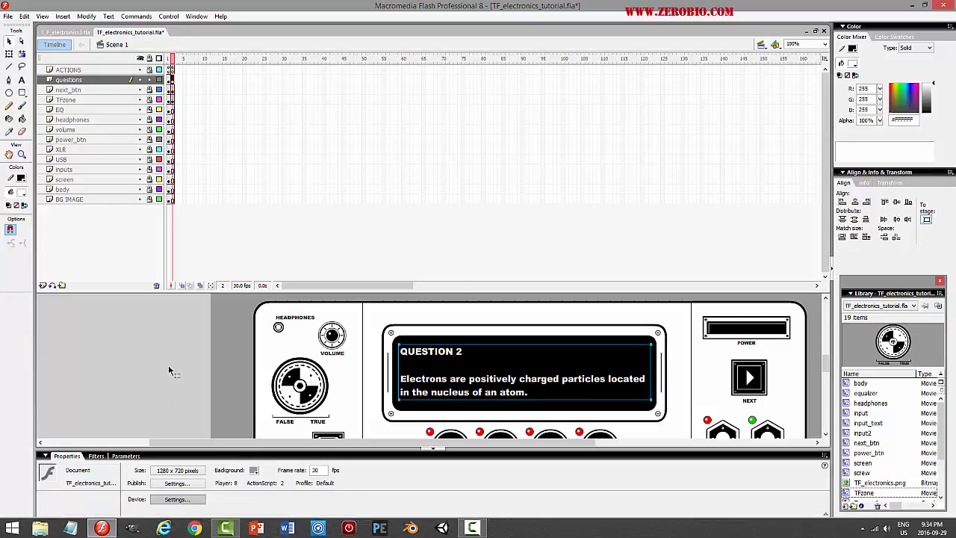
key("ctrl+s")
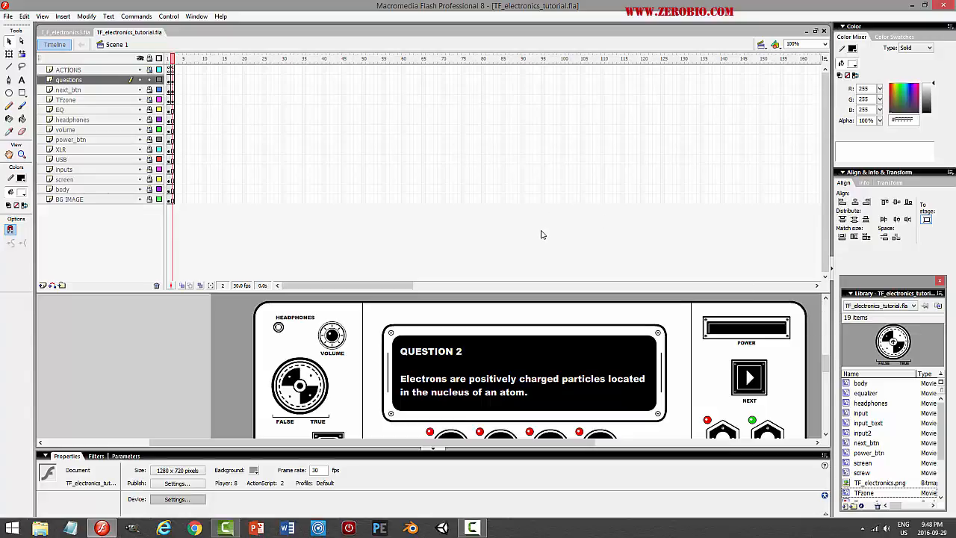
key("ctrl+Return")
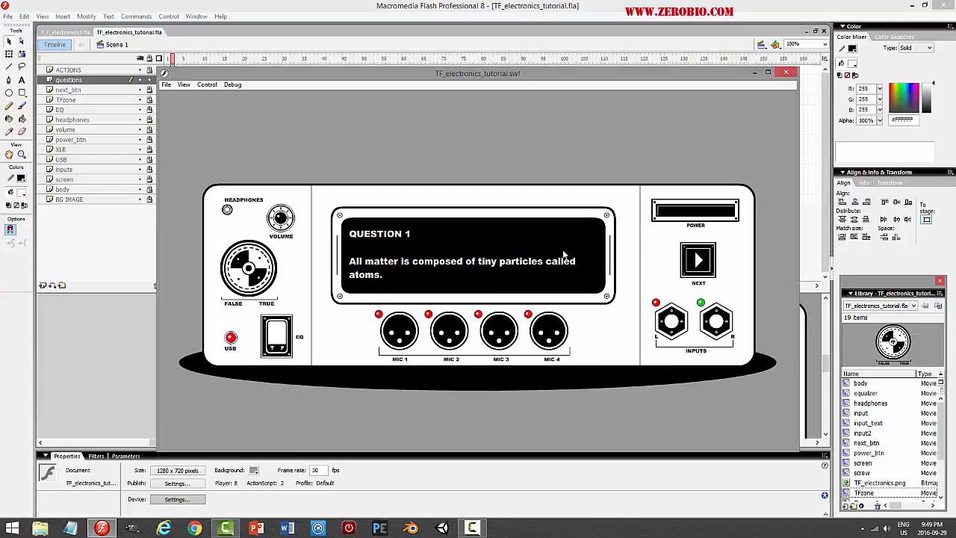
left_click(786, 73)
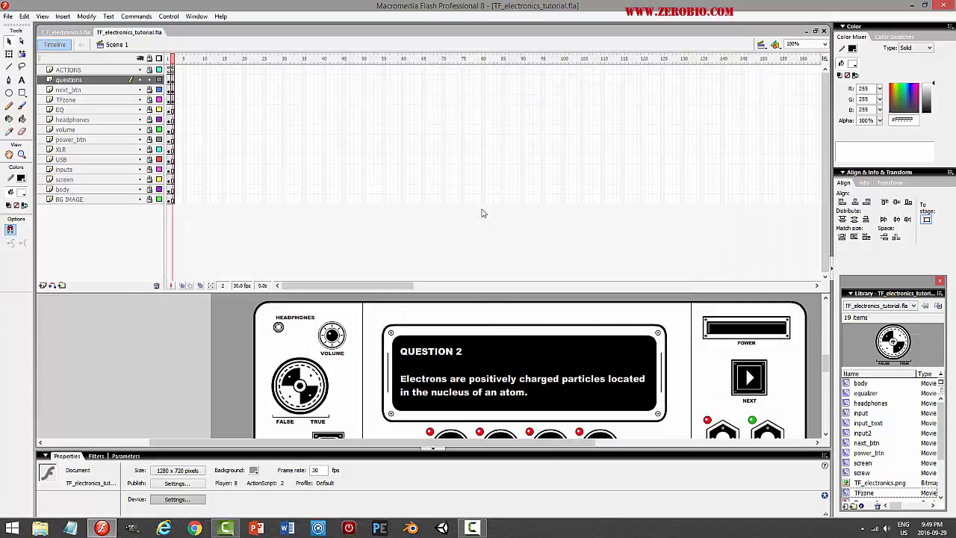
Lock the questions layer, unlock next_btn and add _root.gotoAndStop(2); to the frame 1 NEXT button's release handler, then save
left_click(149, 80)
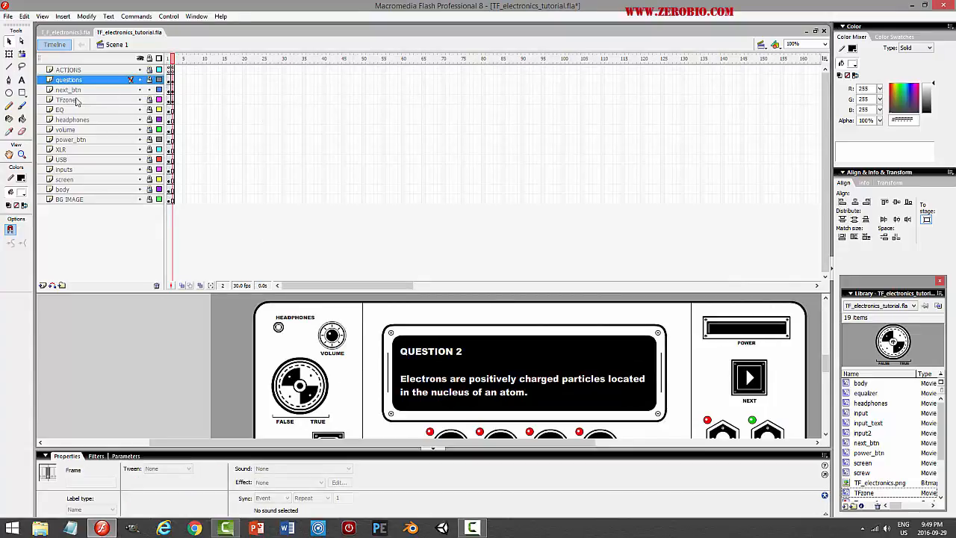
left_click(170, 90)
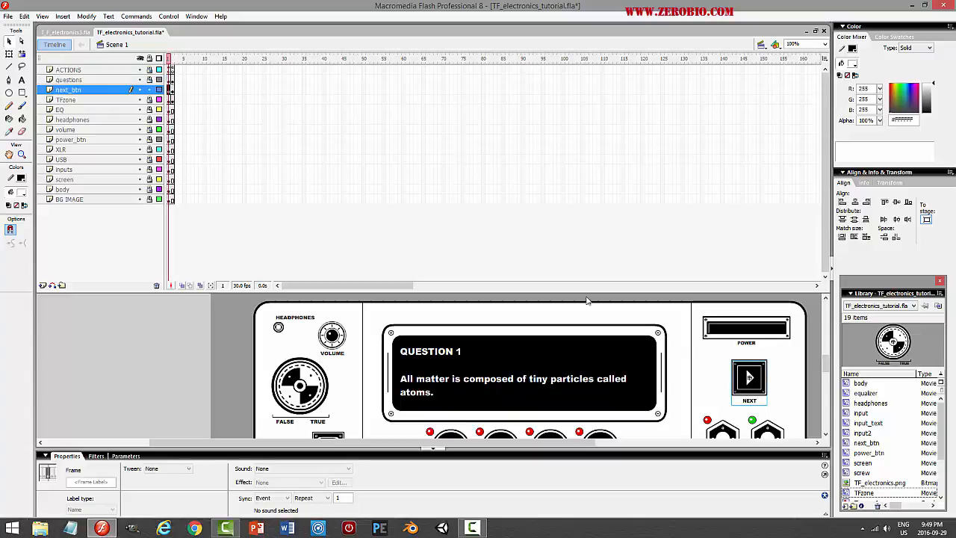
left_click(776, 375)
left_click(771, 381)
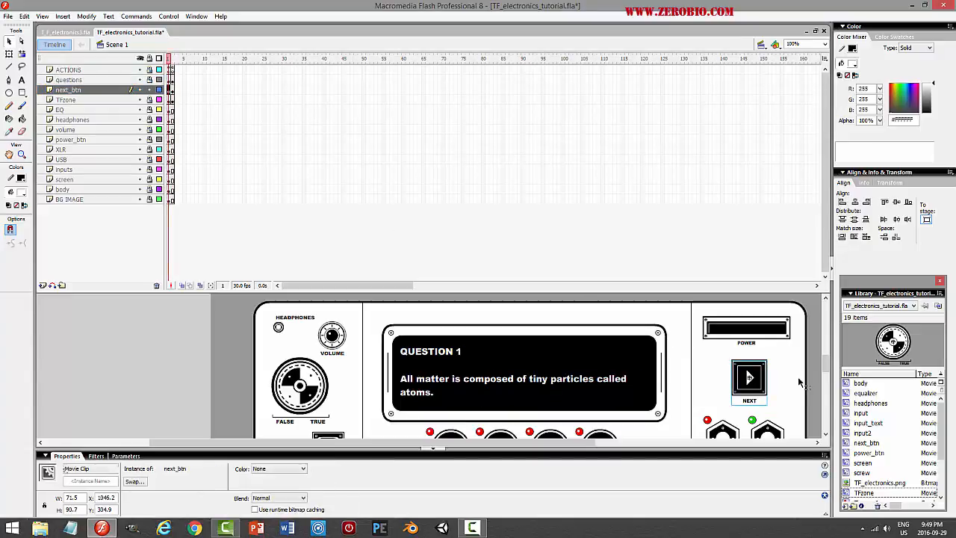
key("F9")
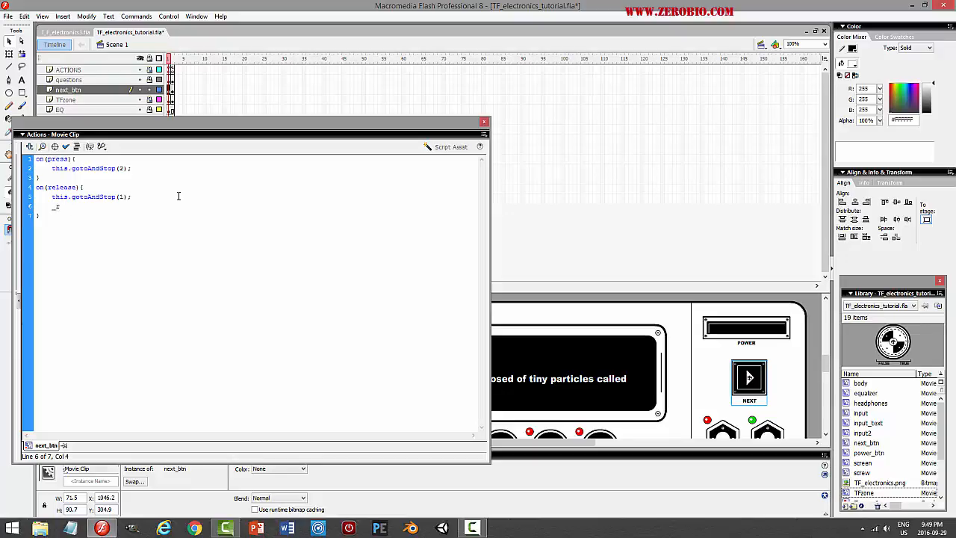
type(".gotoAndStop")
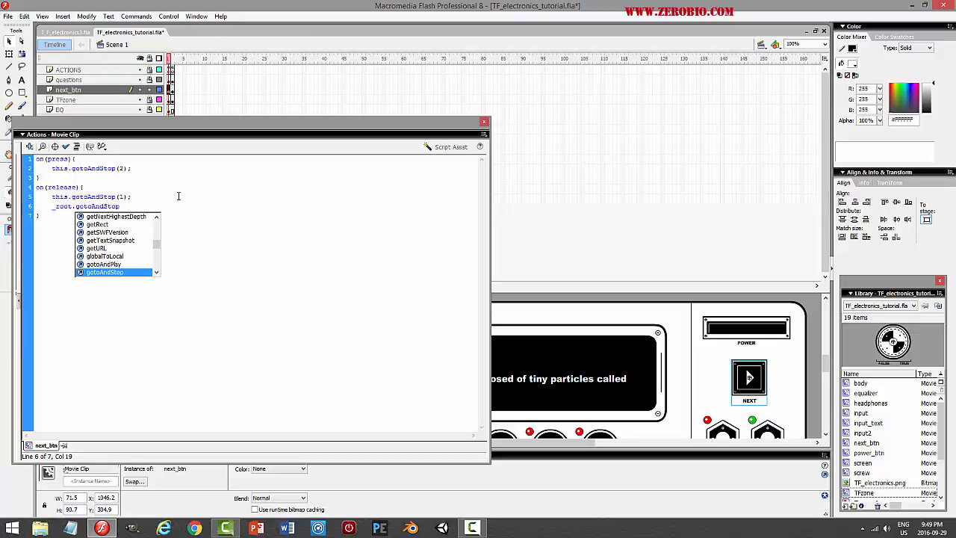
type("(2);")
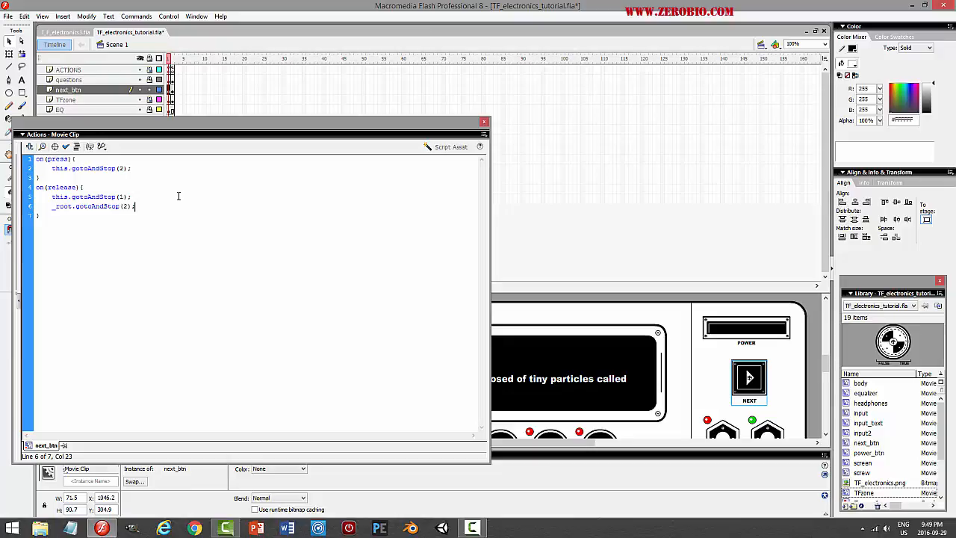
key("ctrl+s")
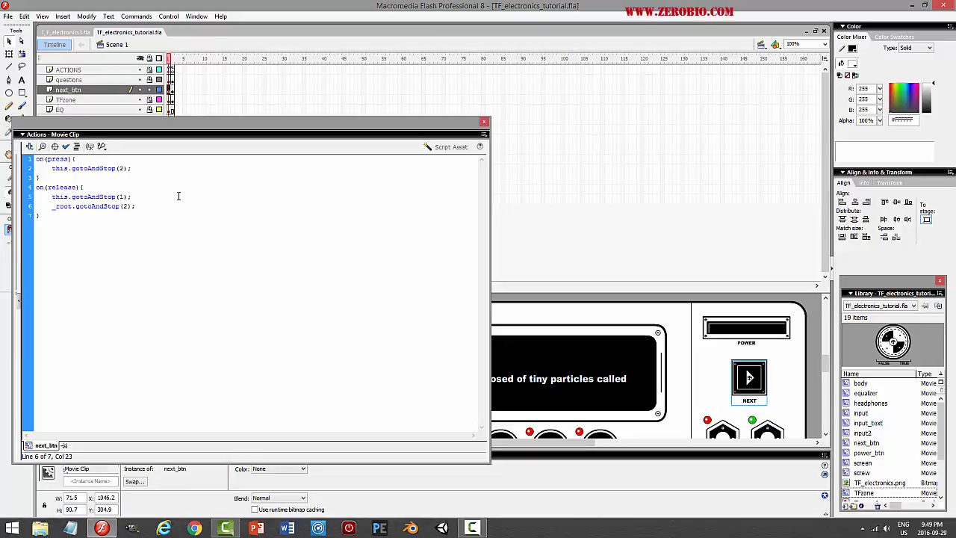
Test the movie twice, using the NEXT button to go from question 1 to question 2, and close the preview and script editor
key("ctrl+Return")
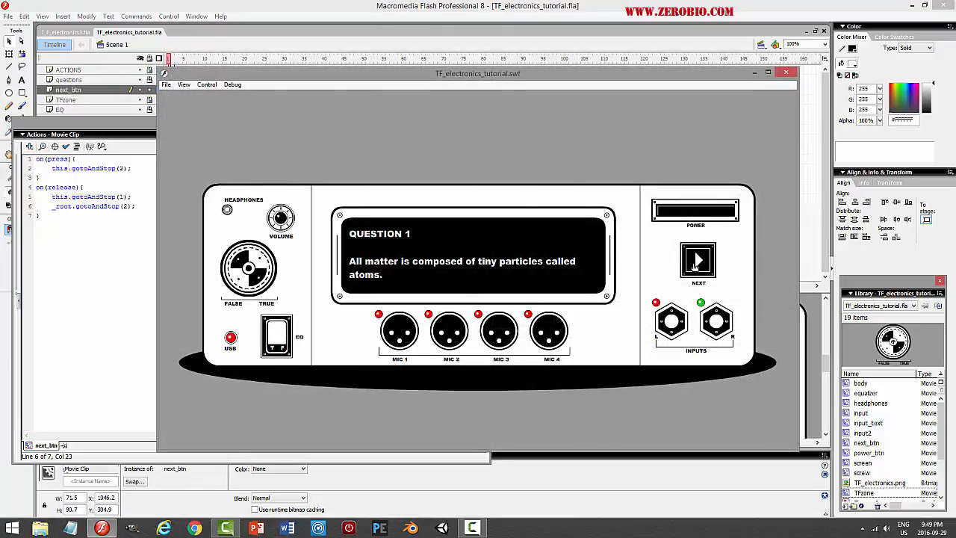
left_click(700, 266)
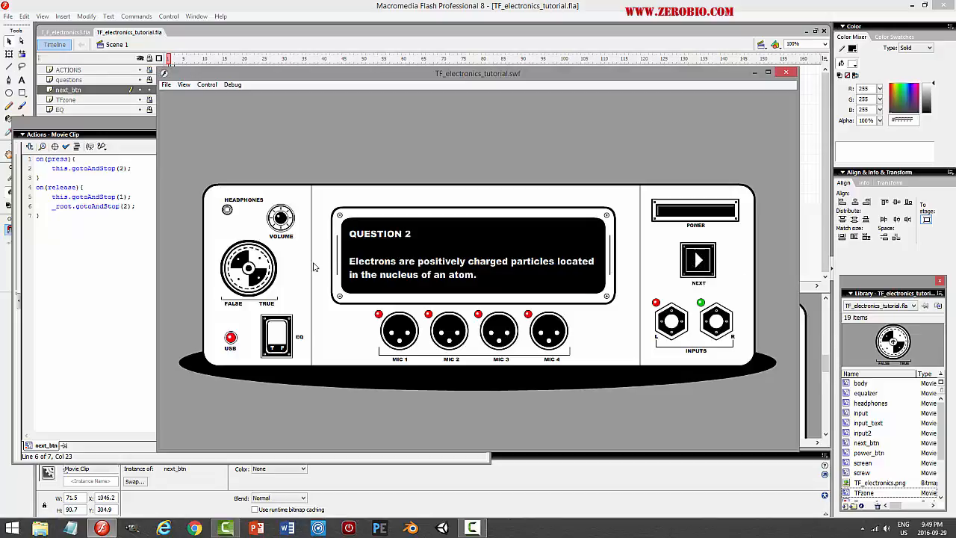
left_click(785, 73)
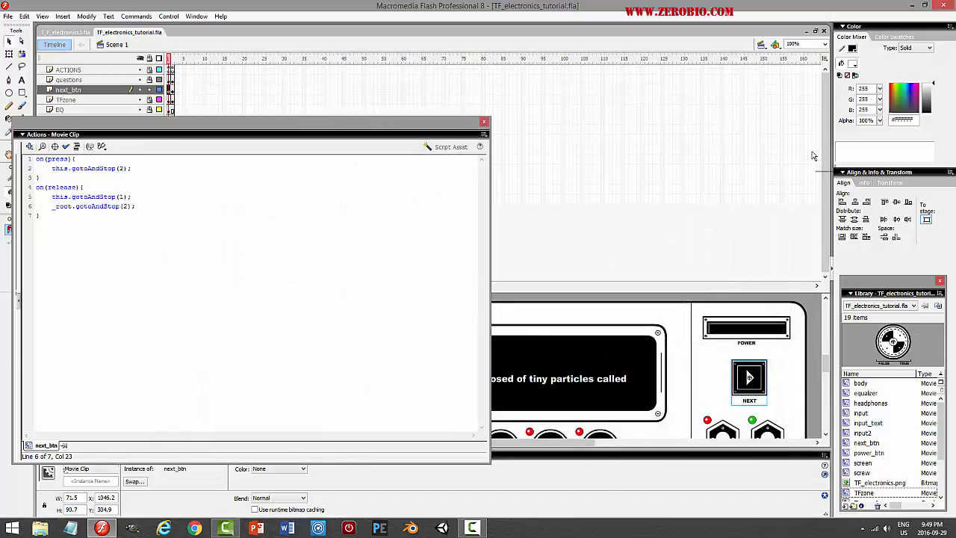
key("ctrl+Return")
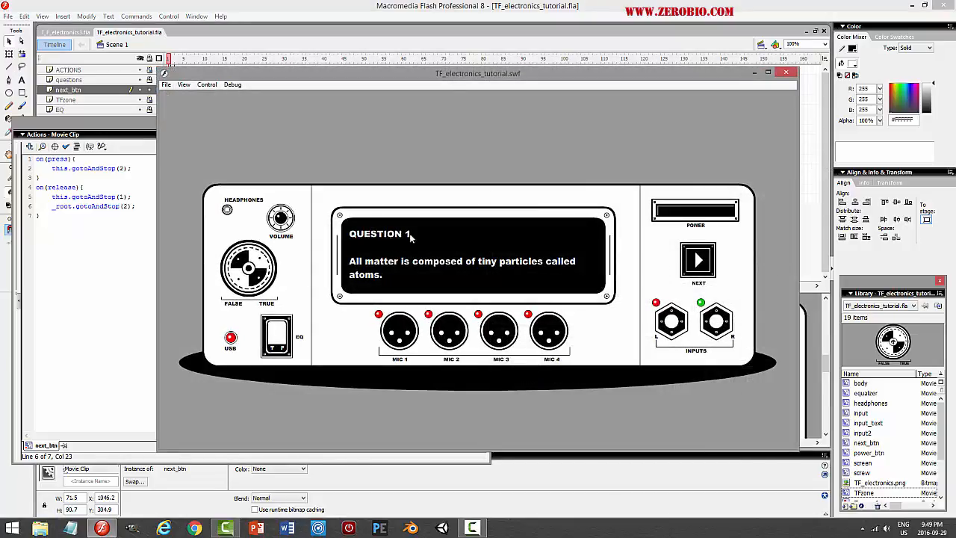
left_click(698, 262)
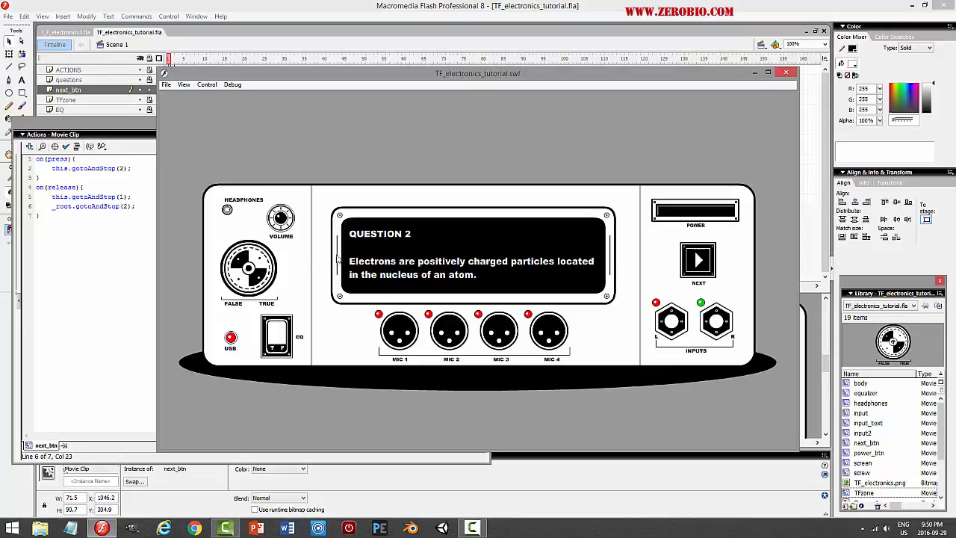
left_click(785, 74)
key("F9")
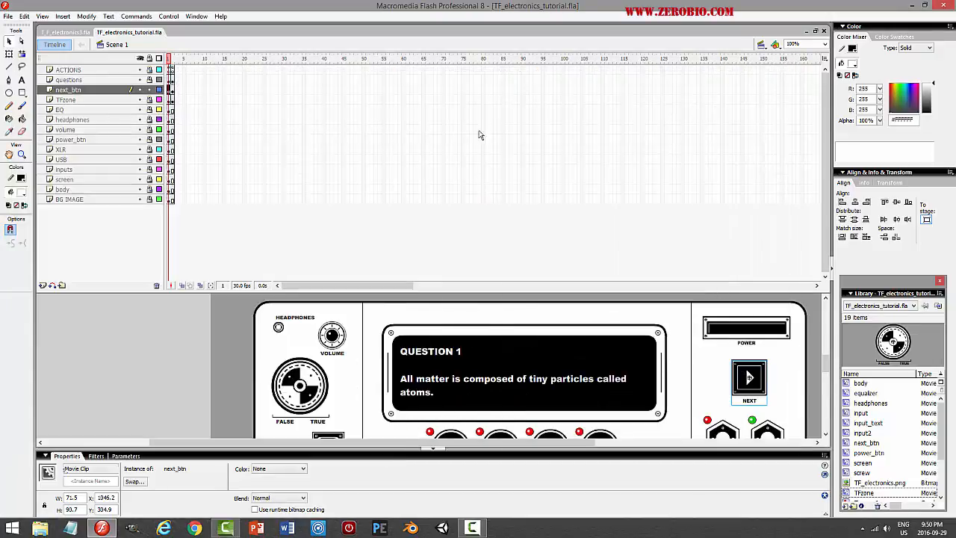
Lock next_btn, unlock TFzone and set both gotoAndPlay targets in the frame 2 TFzone dial's press handler to "false", then save
left_click(149, 90)
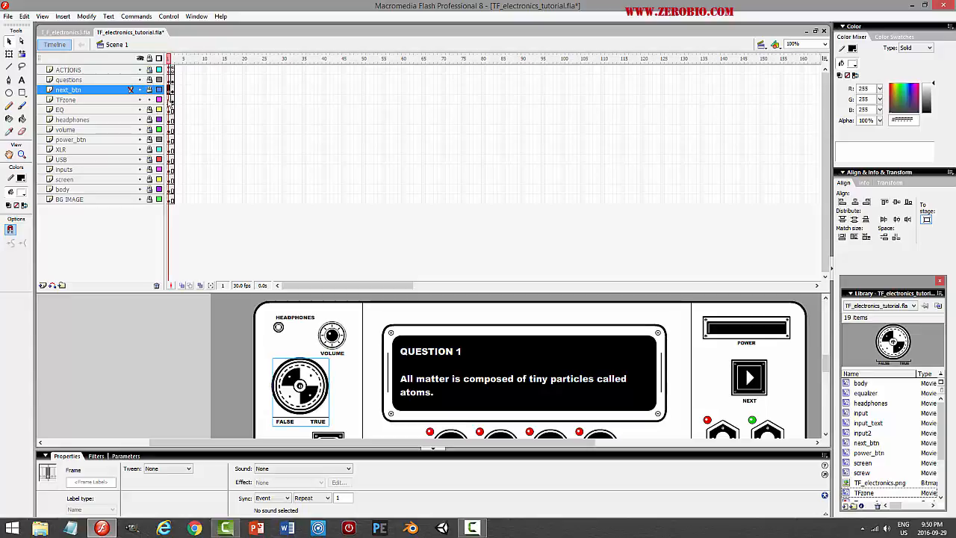
left_click(174, 100)
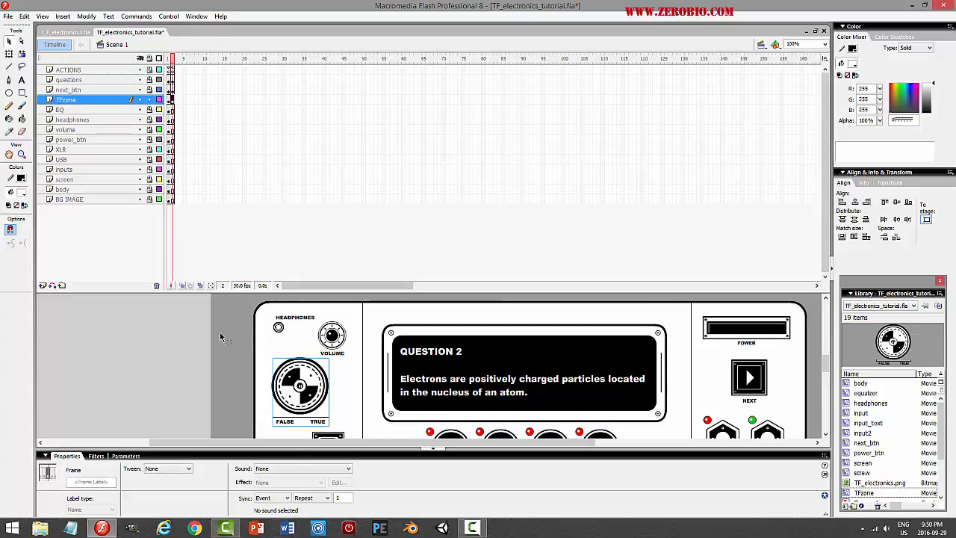
left_click(298, 387)
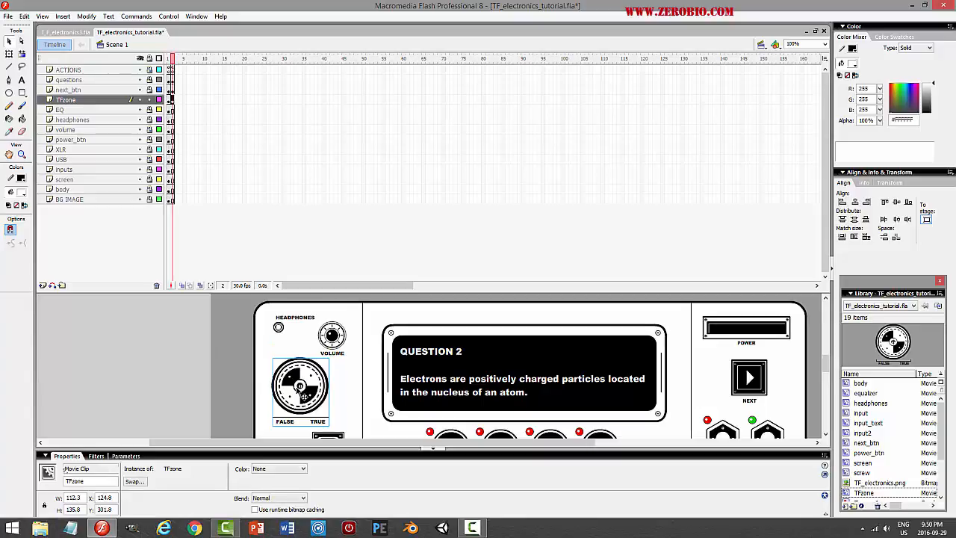
key("F9")
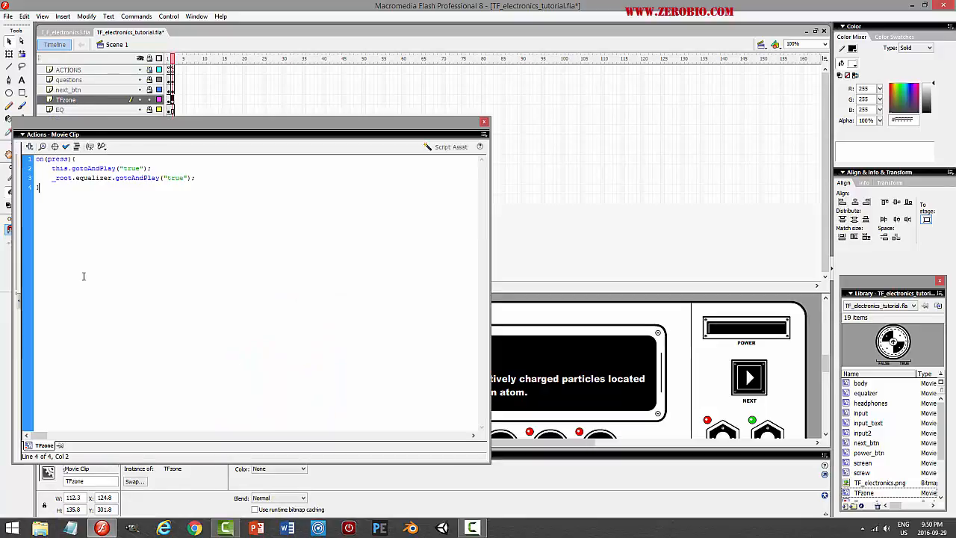
left_click(140, 168)
type("false")
key("BackSpace")
key("BackSpace")
key("BackSpace")
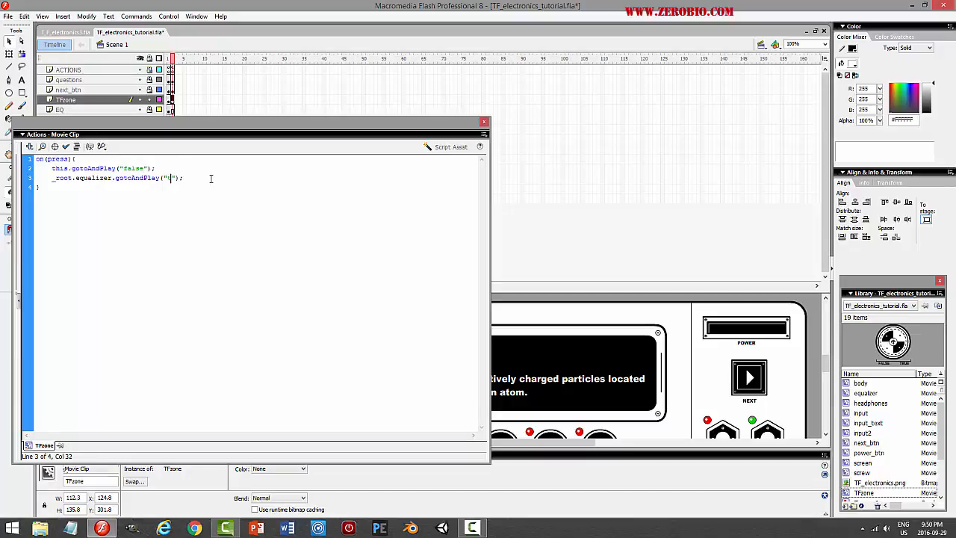
type("lse")
key("ctrl+s")
Test the true/false dial on question 1, advance with NEXT and try the EQ switch on question 2, then close the preview and script editor
key("ctrl+Return")
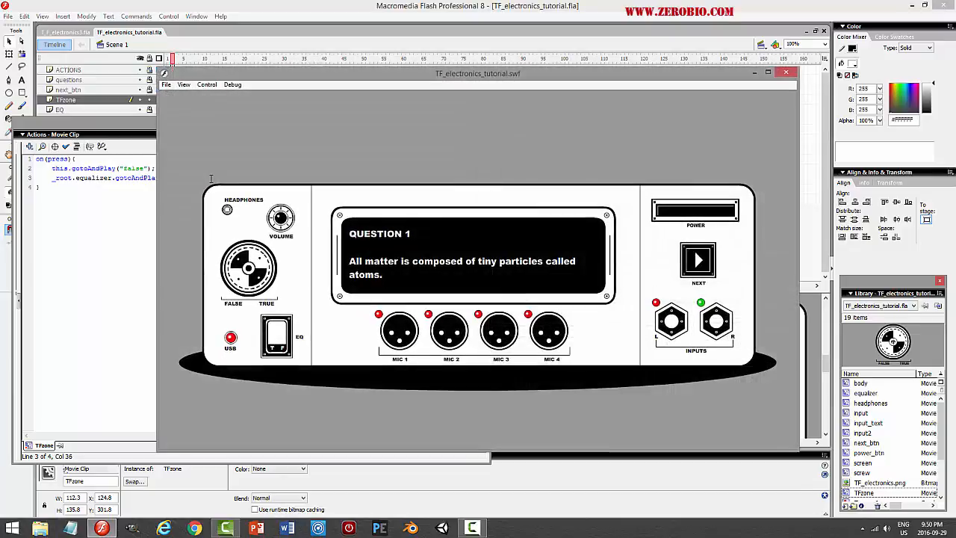
left_click(249, 267)
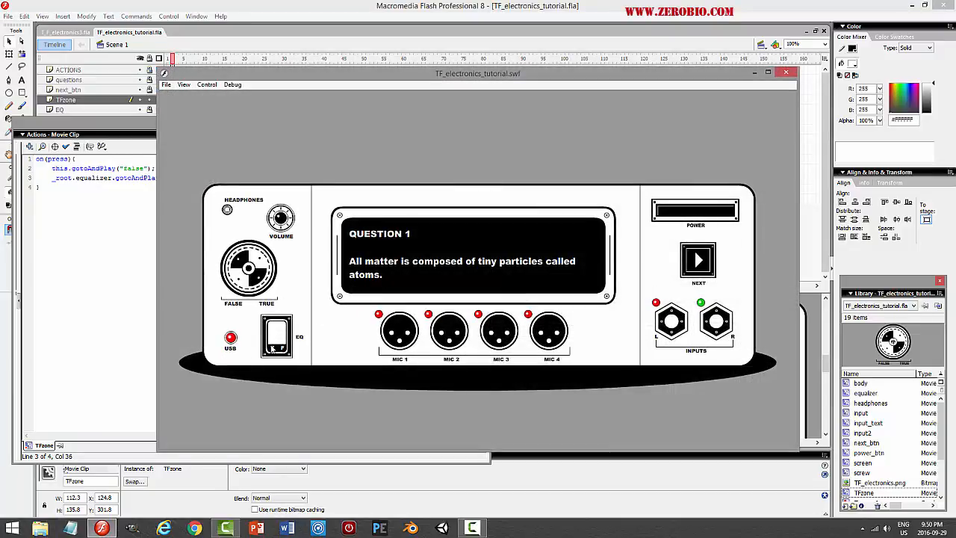
left_click(245, 262)
left_click(268, 306)
left_click(697, 258)
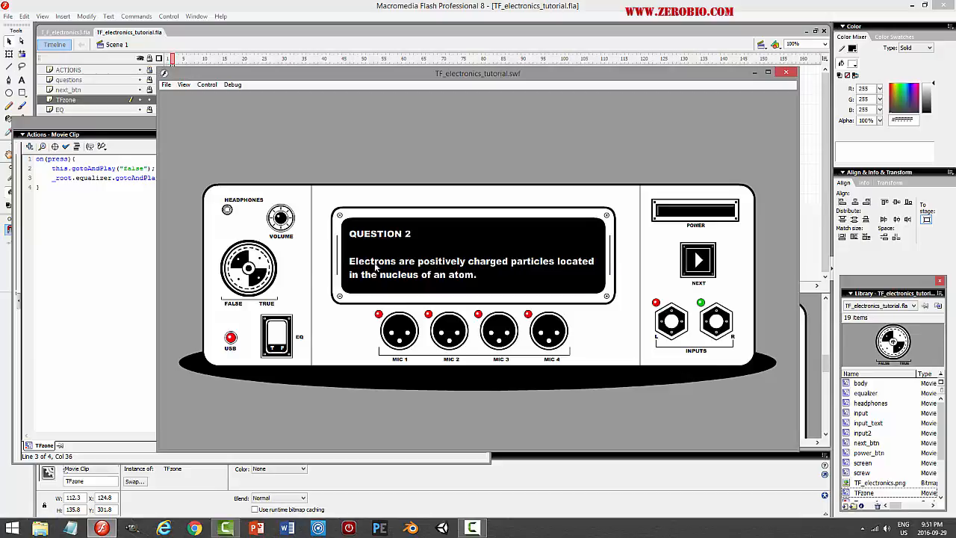
left_click(281, 346)
left_click(785, 73)
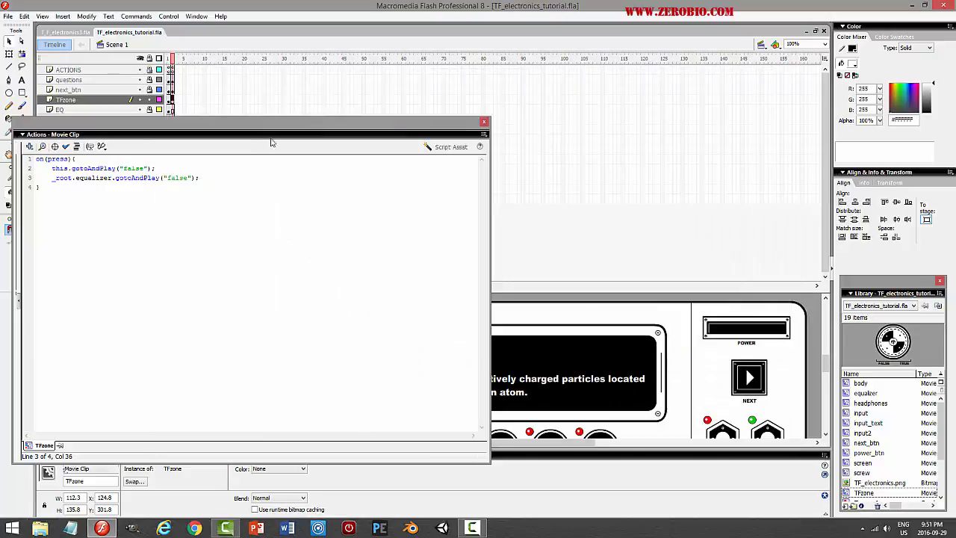
left_click(484, 122)
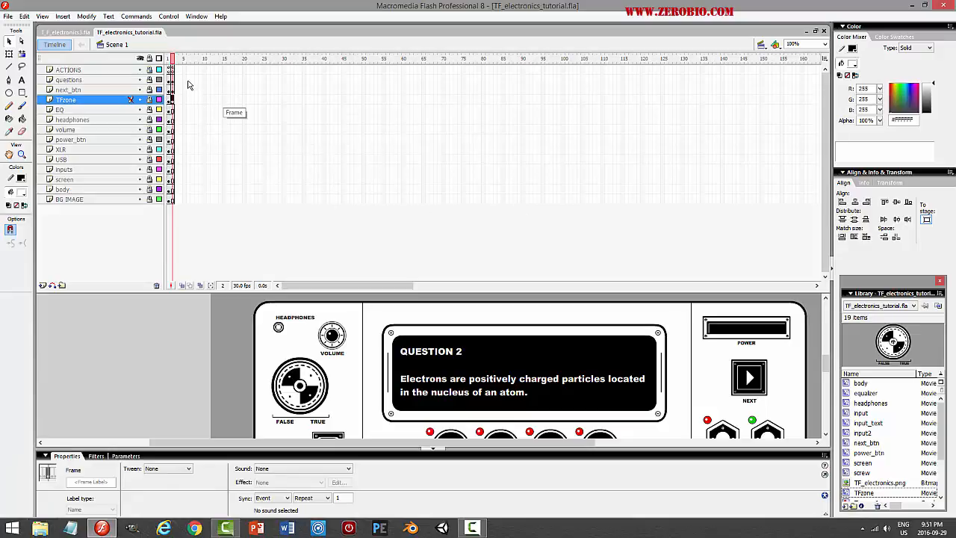
Insert keyframes at frame 3 on every layer from ACTIONS down to BG IMAGE
left_click(174, 70)
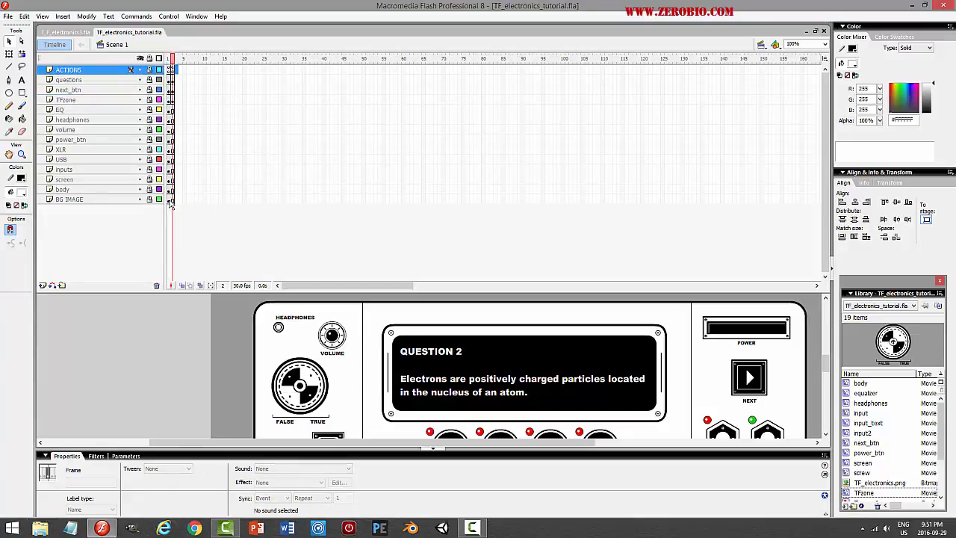
left_click(176, 202, "shift")
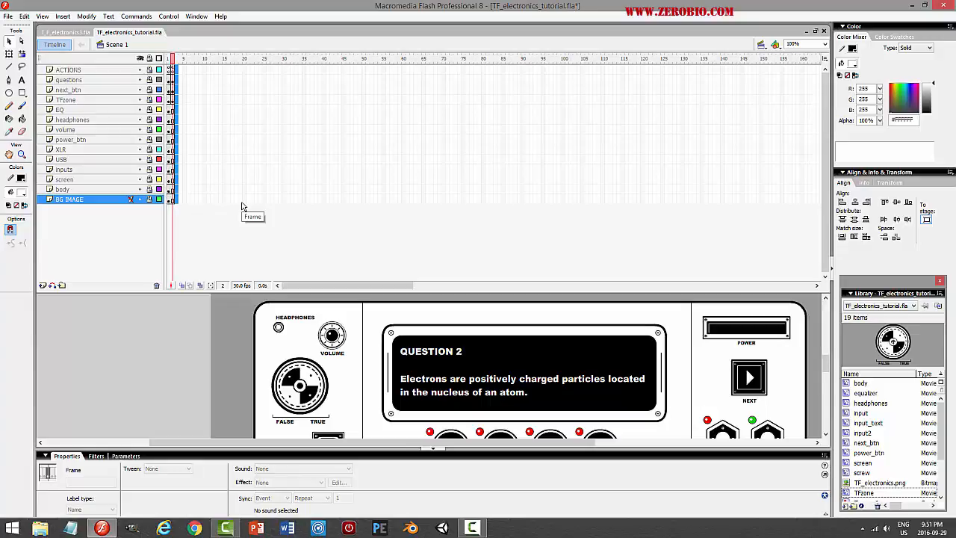
key("F6")
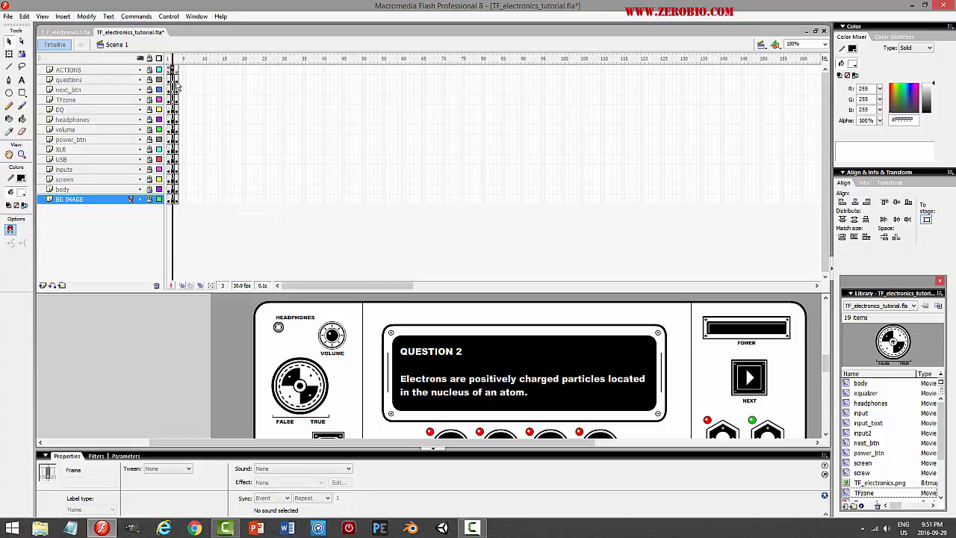
left_click(172, 71)
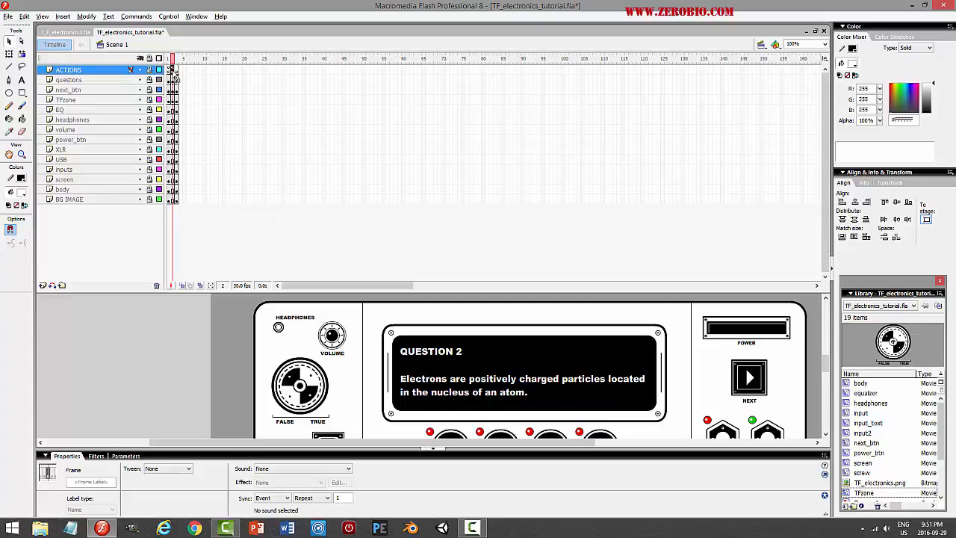
left_click(177, 70)
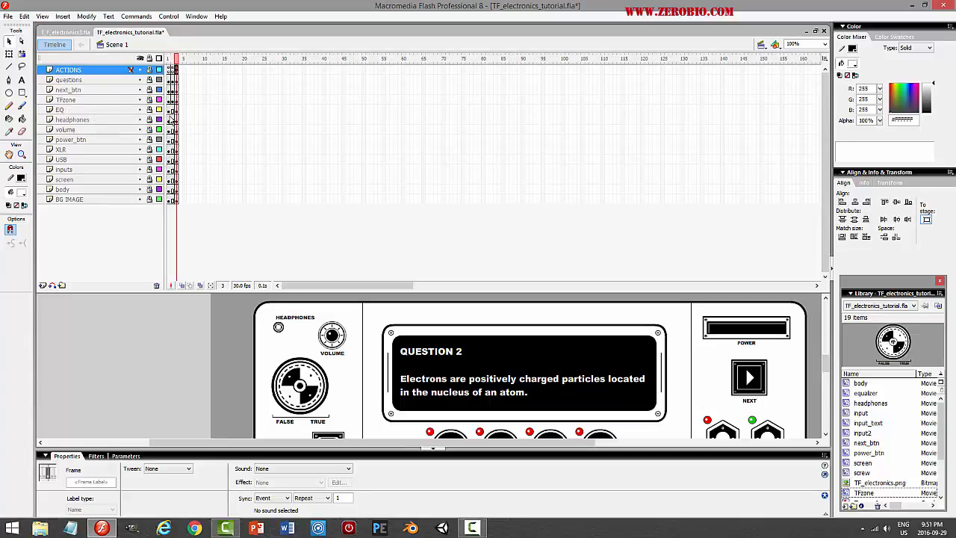
Clear the frame 3 keyframes on the layers from EQ down to BG IMAGE
left_click(178, 112)
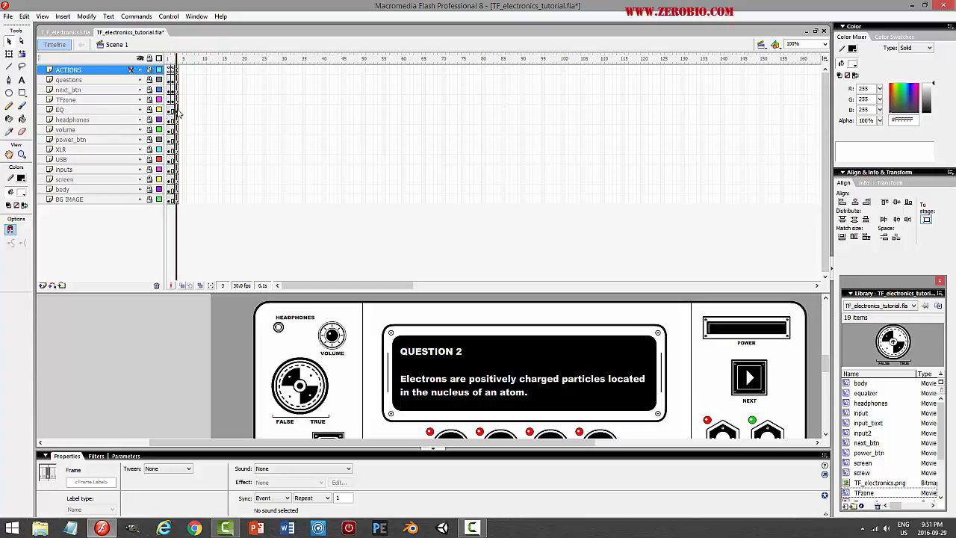
left_click(178, 203, "shift")
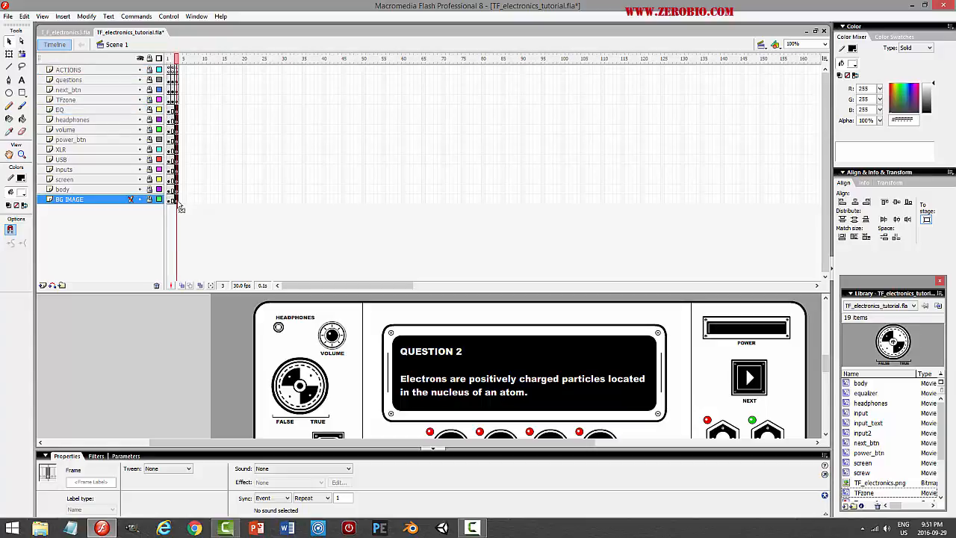
right_click(179, 205)
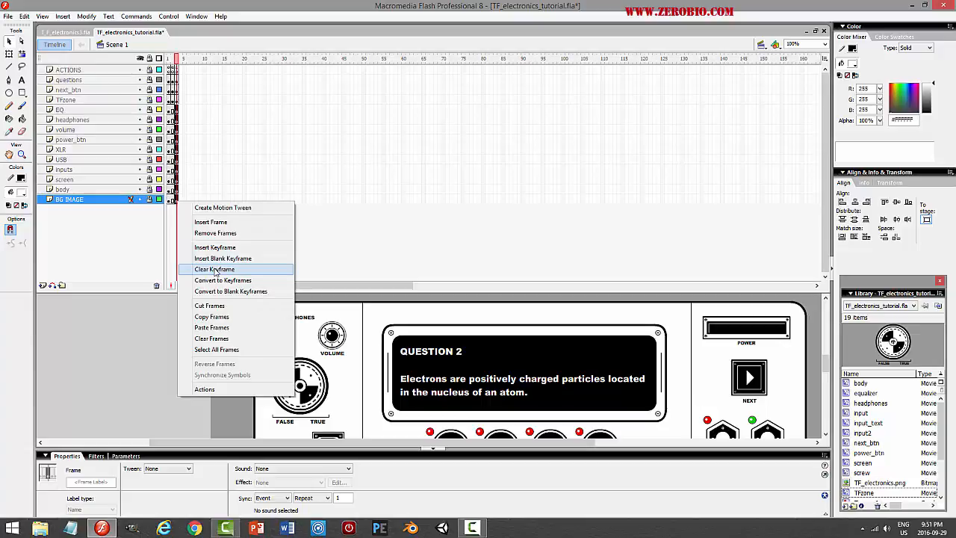
left_click(214, 269)
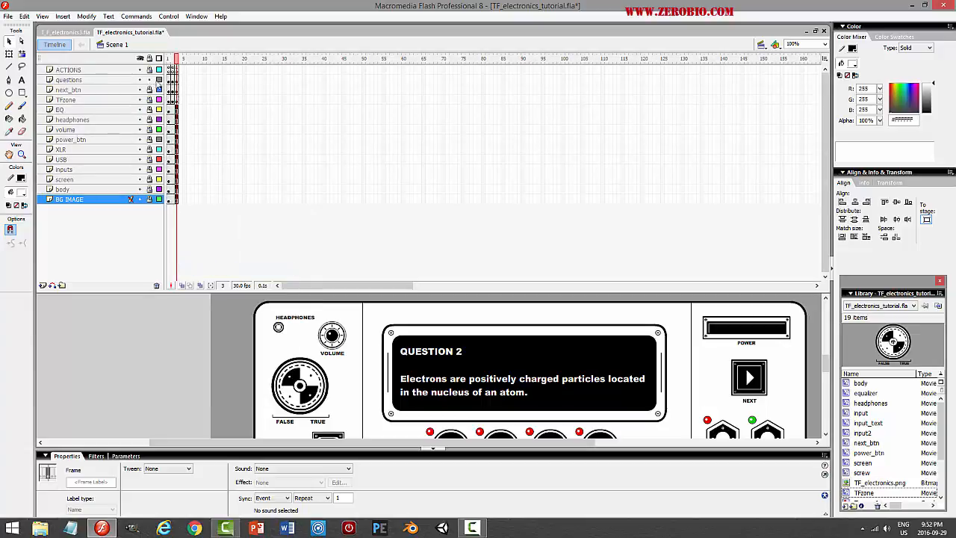
Change the heading of the question text on frame 3 of the questions layer to QUESTION 3
left_click(177, 81)
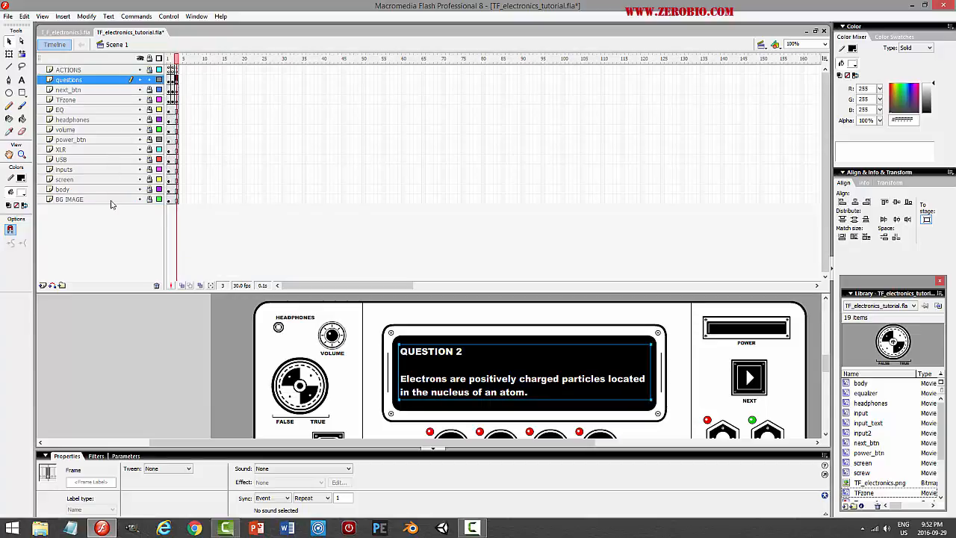
left_click(21, 80)
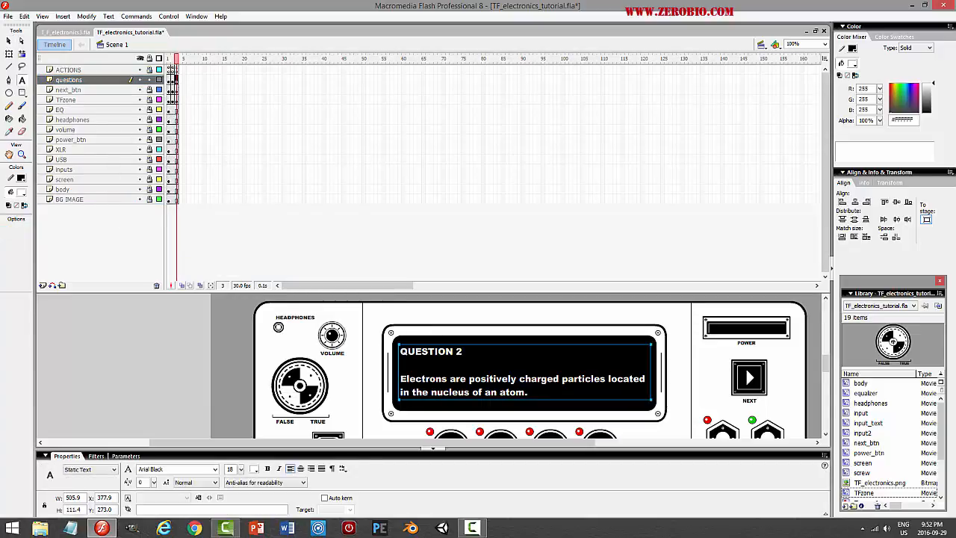
left_click(484, 354)
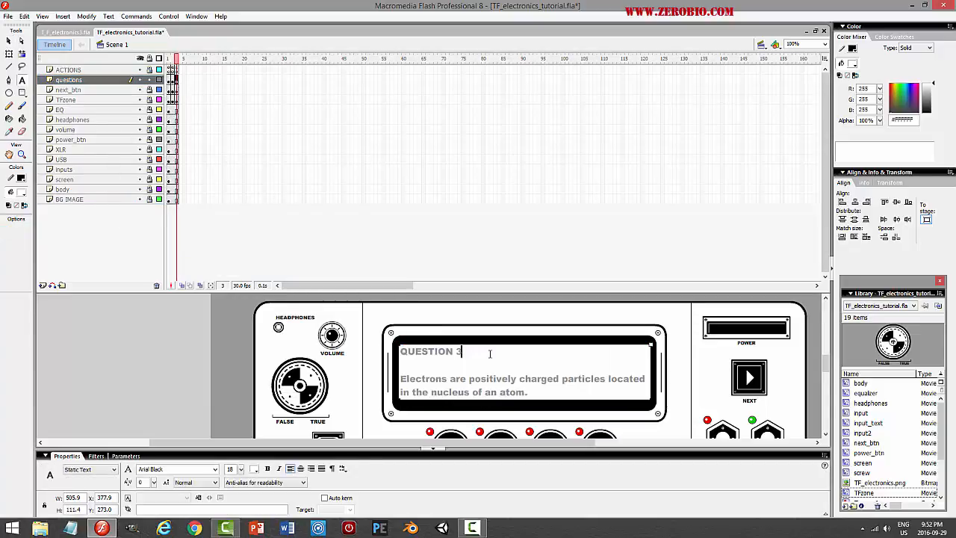
Replace the sentence below QUESTION 3 with "A negative ion is formed when a neutral atom gains one or more electrons.", then deselect and save
left_click_drag(533, 393, 401, 378)
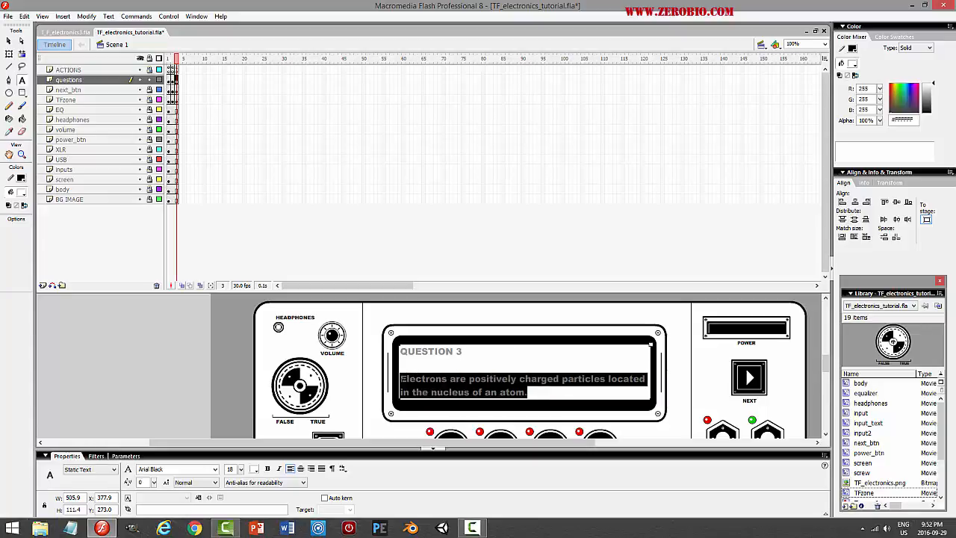
type("A")
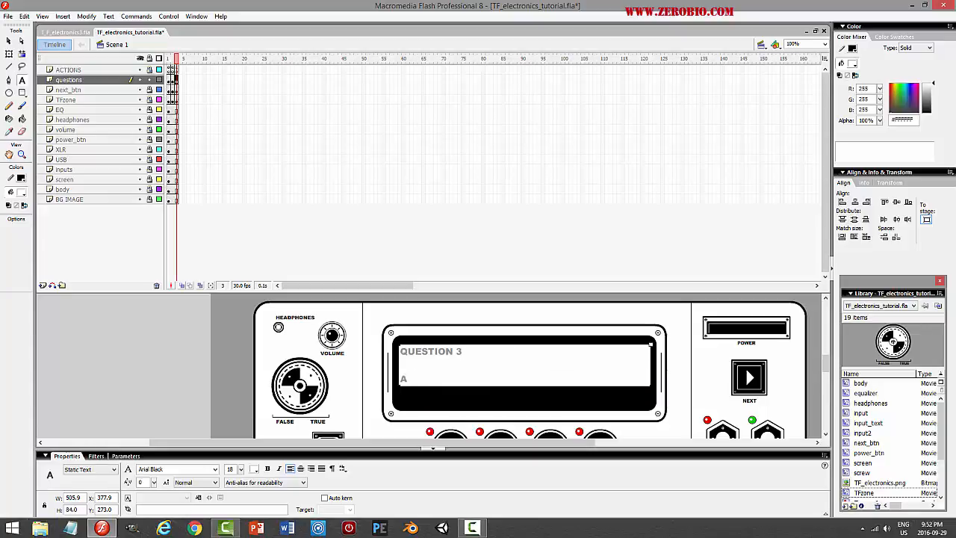
type(" negative ion i")
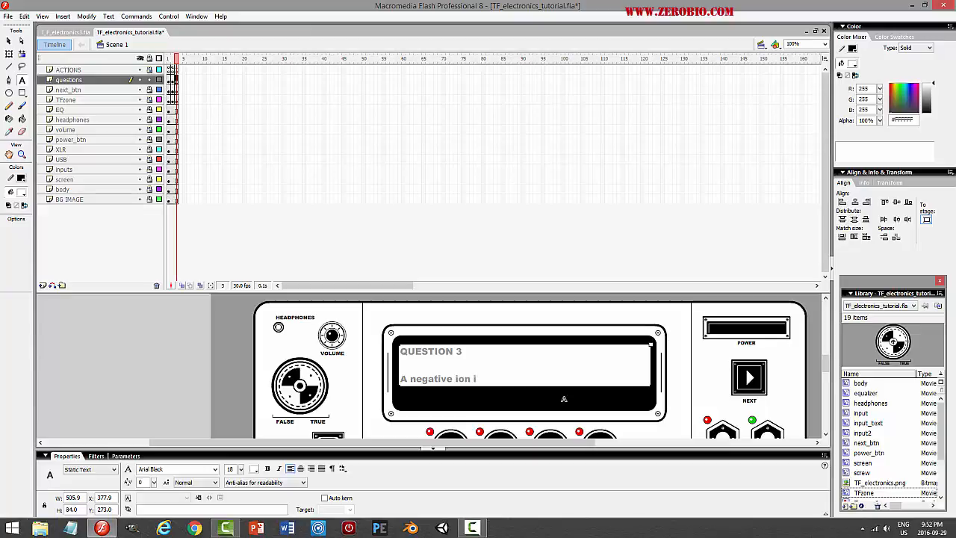
type("s formed when a neutral atom")
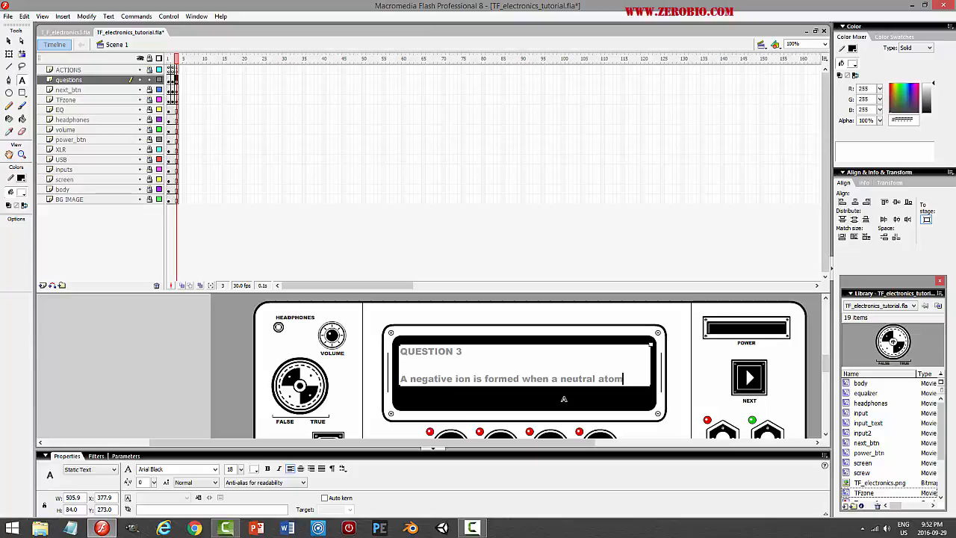
type(" gains one or more electrons.")
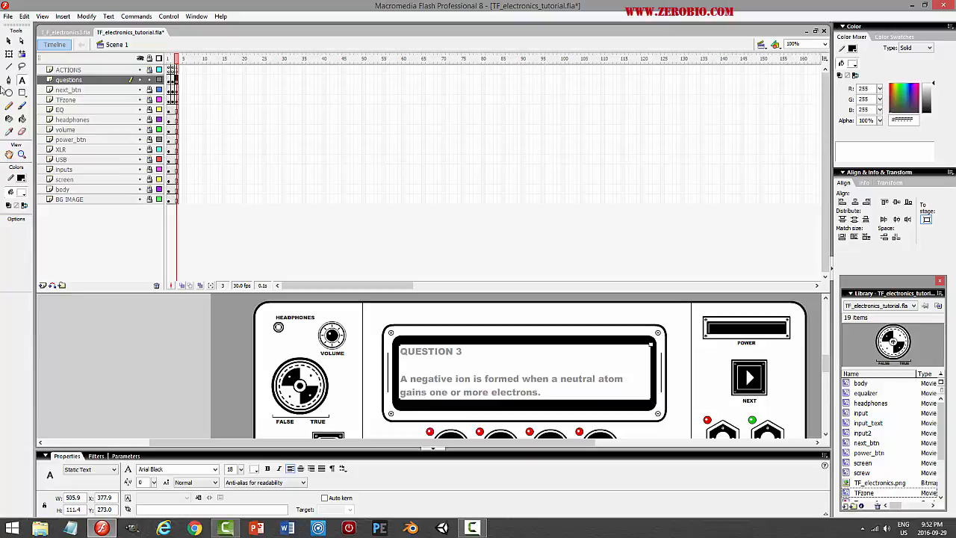
left_click(9, 40)
left_click(220, 372)
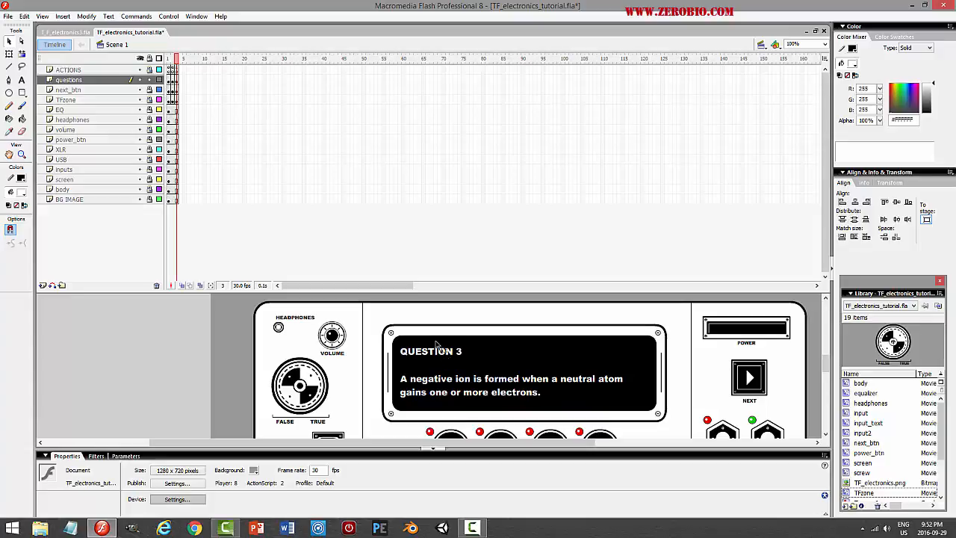
key("ctrl+s")
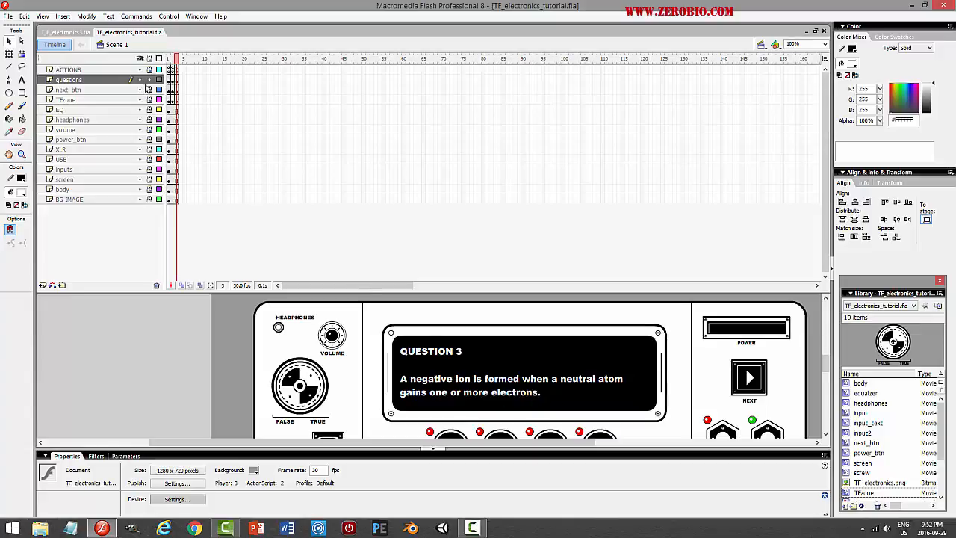
Lock questions, unlock TFzone and set both gotoAndPlay targets in the frame 3 TFzone dial's press handler to "true", then save
left_click(148, 82)
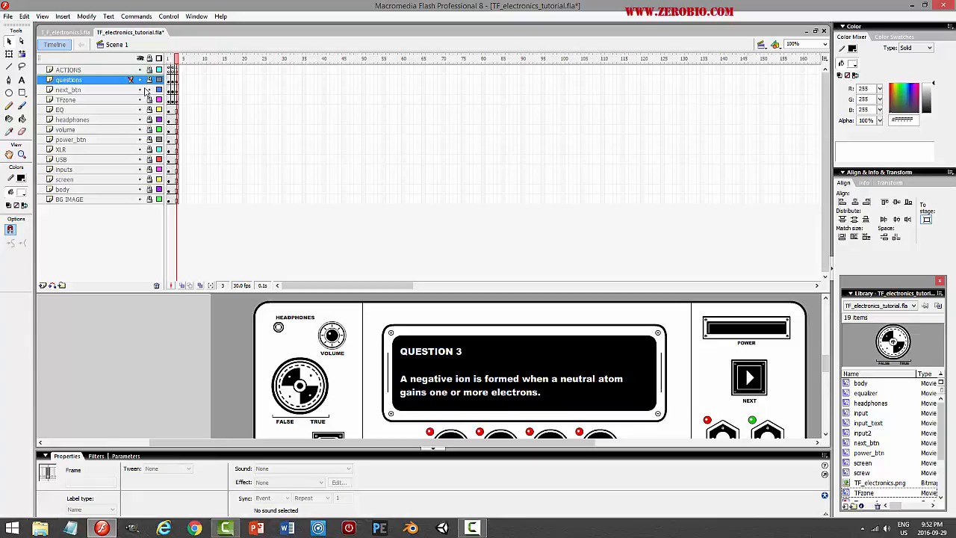
left_click(149, 91)
left_click(149, 100)
left_click(177, 101)
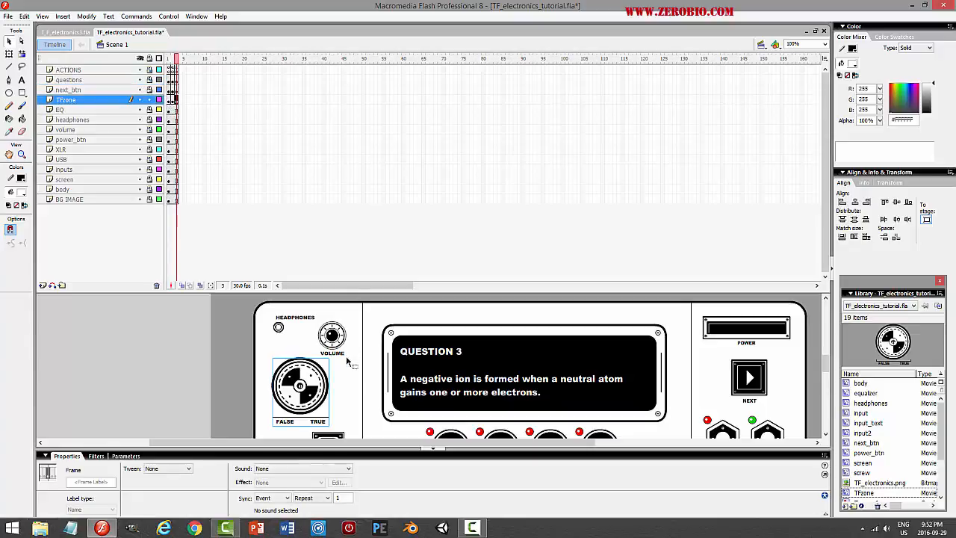
left_click(362, 383)
left_click(323, 385)
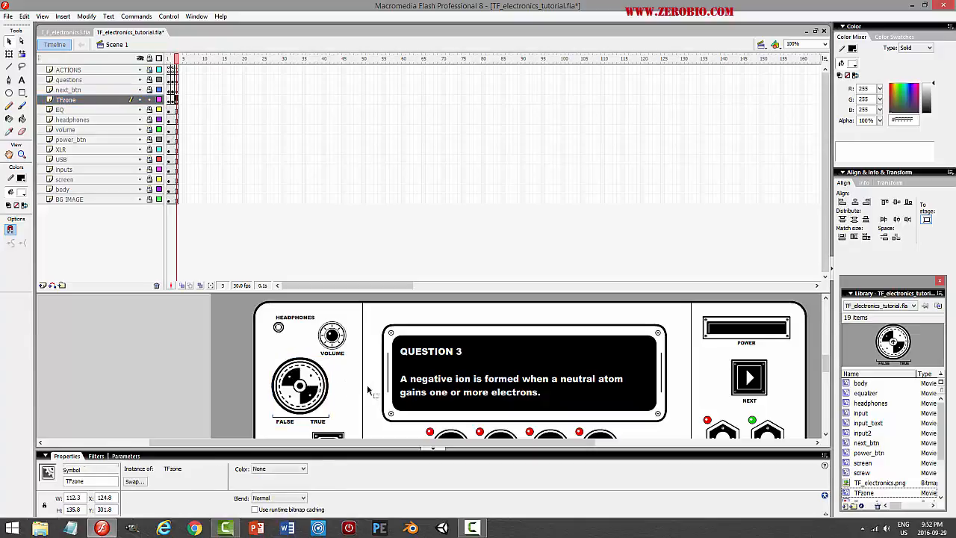
key("F9")
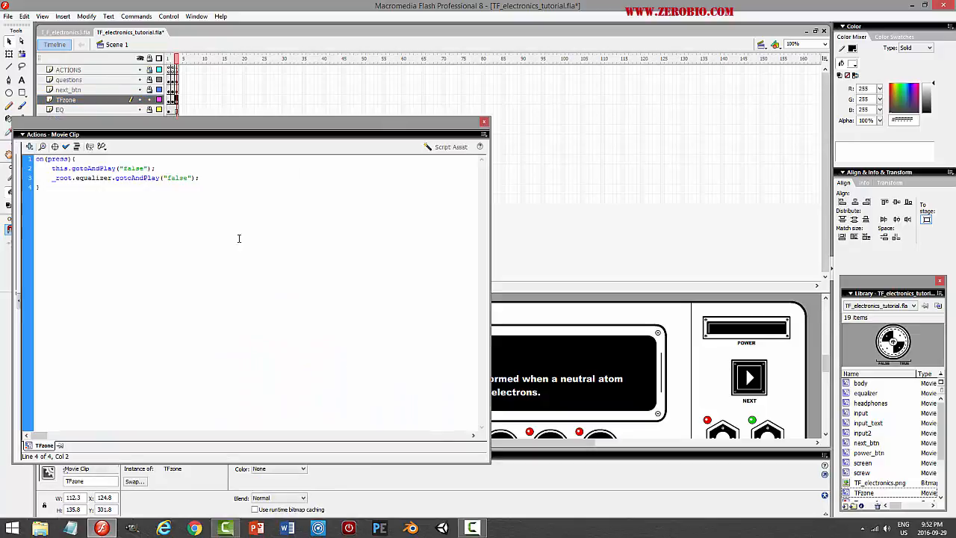
left_click(145, 167)
key("BackSpace")
key("BackSpace")
key("BackSpace")
key("BackSpace")
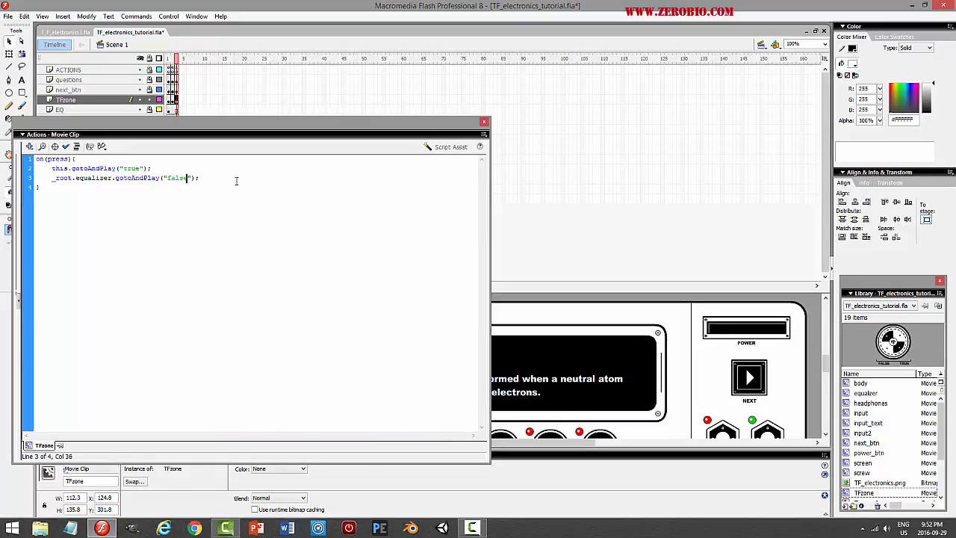
type("rue")
key("F9")
key("ctrl+s")
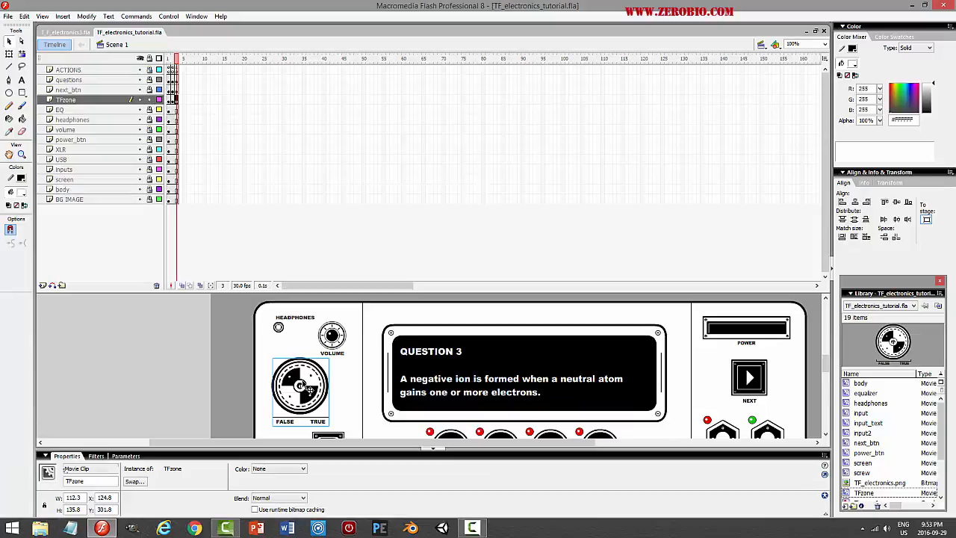
Lock the TFzone layer, unlock next_btn and review the script attached to the NEXT button on frame 1
key("ctrl+Return")
key("F9")
left_click(150, 100)
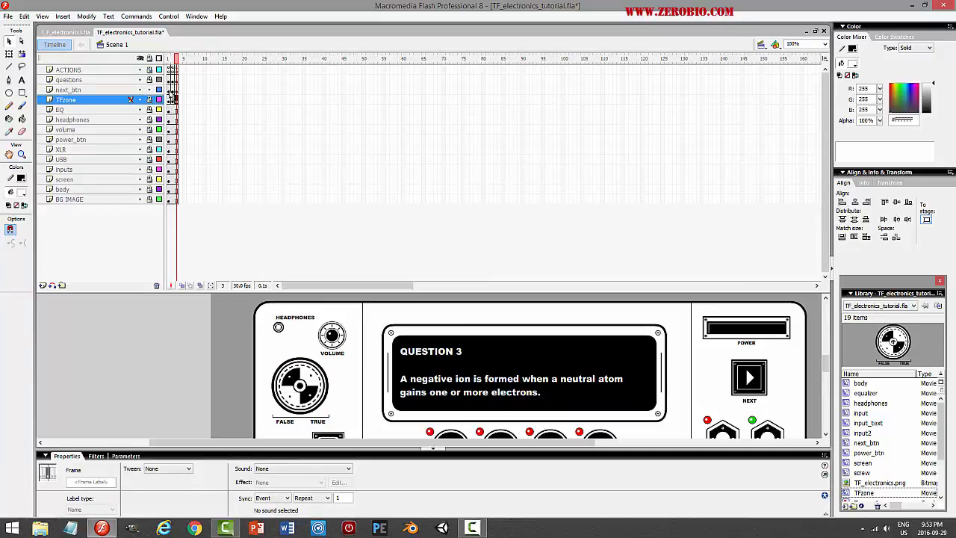
left_click(169, 99)
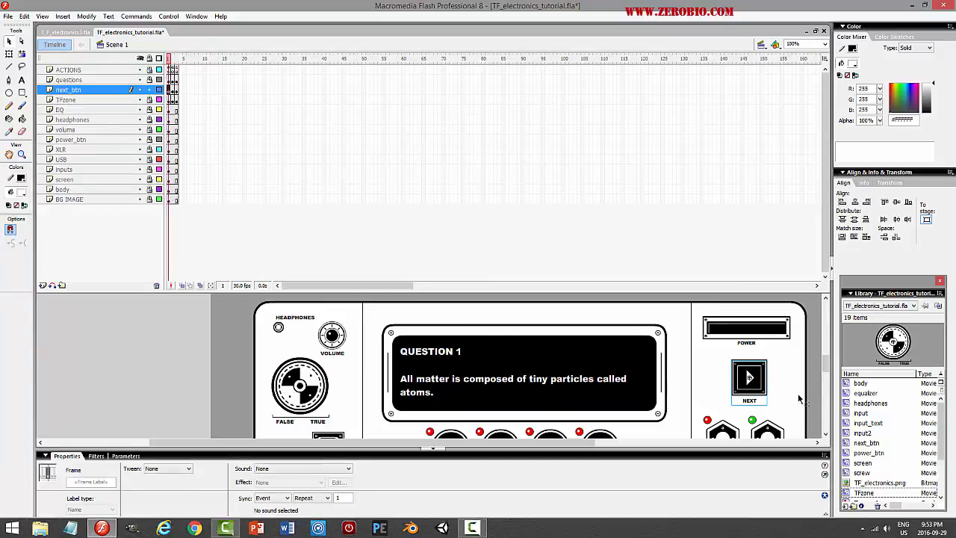
left_click(763, 385)
key("F9")
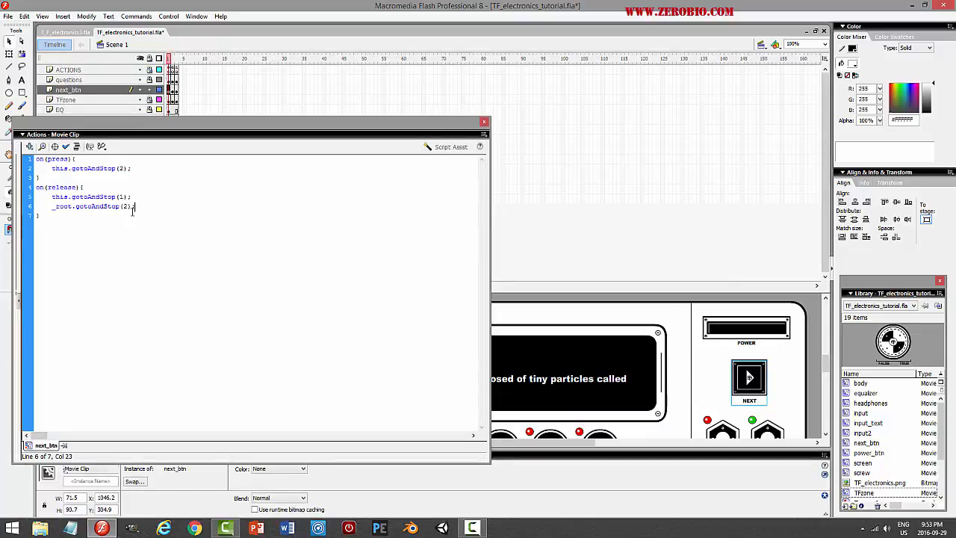
key("F9")
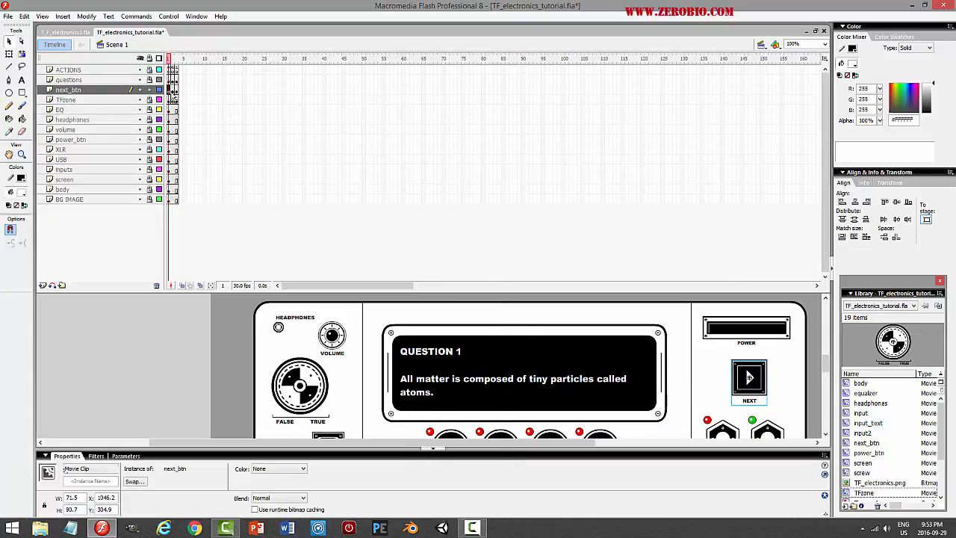
Review the press and release handlers of the NEXT button on frame 2 of next_btn
left_click(172, 90)
left_click(176, 89)
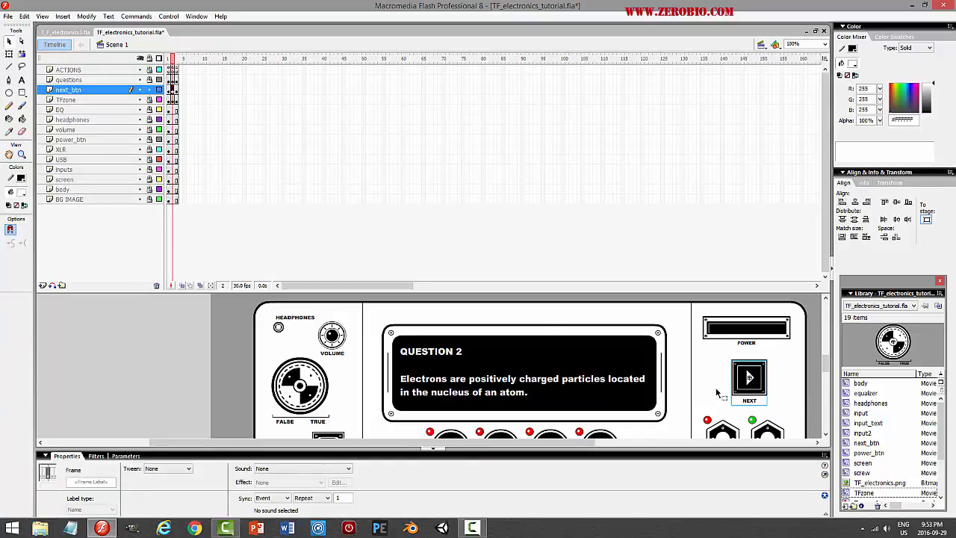
left_click(749, 378)
key("F9")
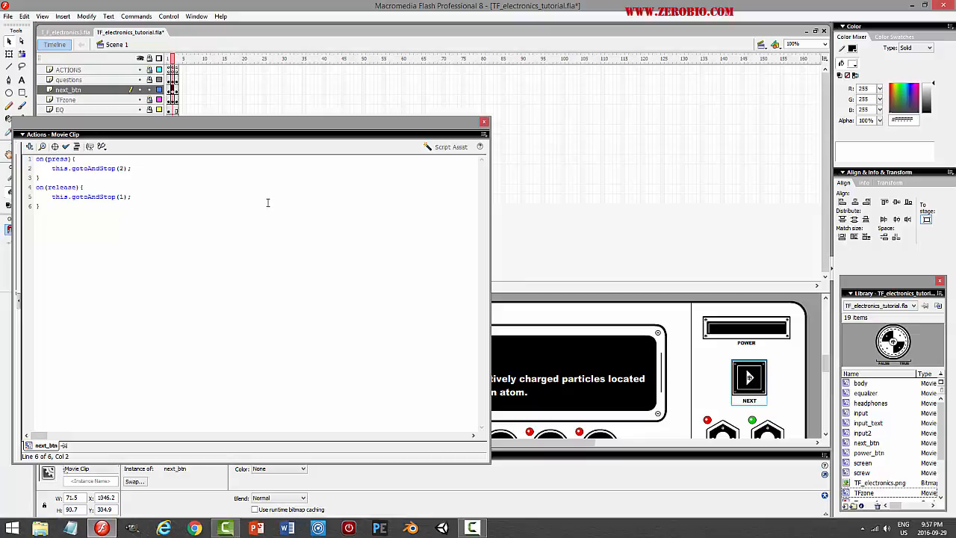
key("F9")
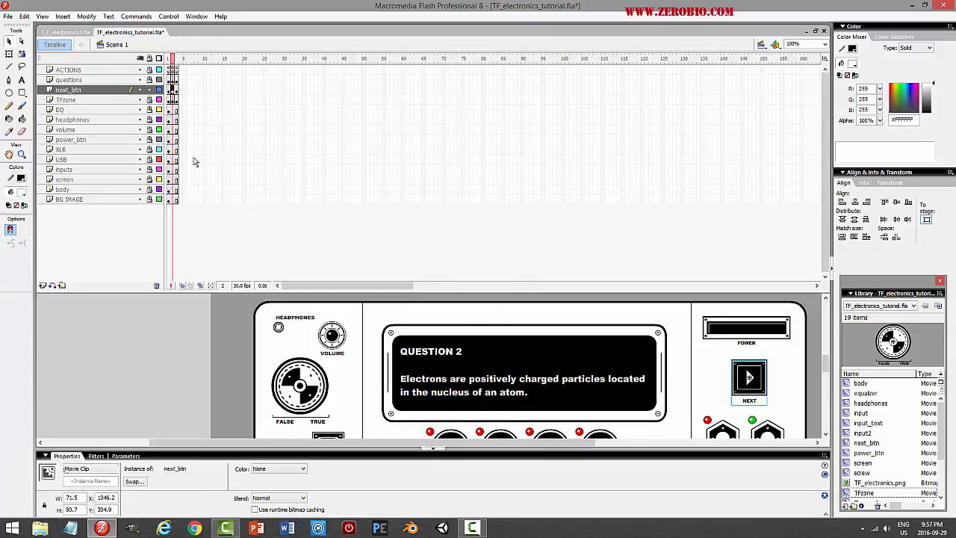
Copy the _root.gotoAndStop(2); line from the release handler of the frame 1 NEXT button
left_click(171, 91)
left_click(754, 380)
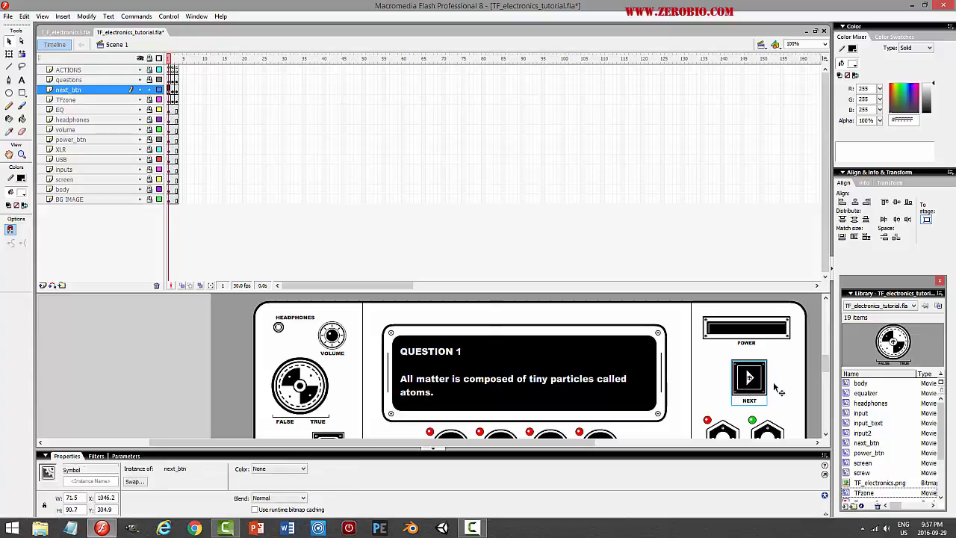
key("F9")
left_click_drag(156, 209, 24, 208)
right_click(103, 212)
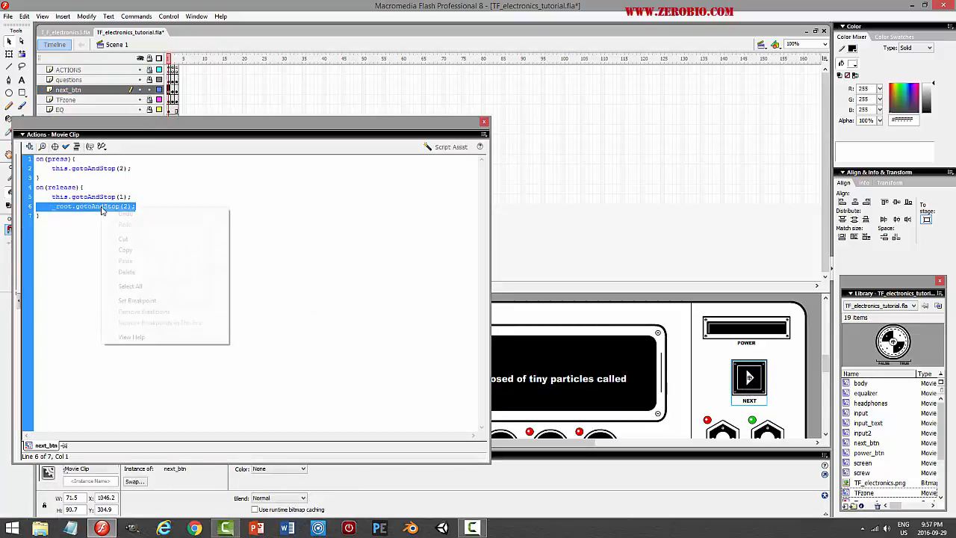
left_click(125, 250)
key("F9")
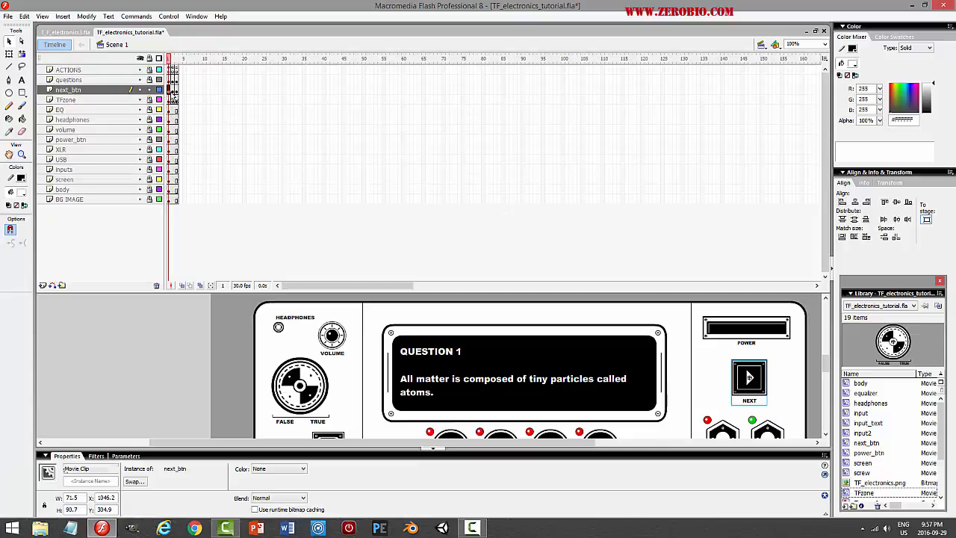
Paste the copied line after this.gotoAndStop(1); in the frame 2 NEXT button's release handler, changing it to _root.gotoAndStop(3);
left_click(171, 90)
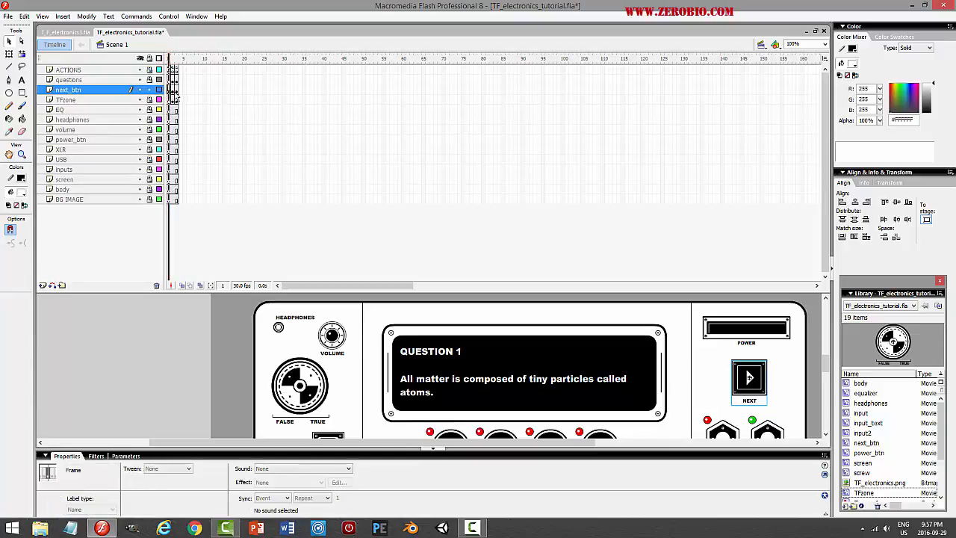
left_click(749, 378)
key("F9")
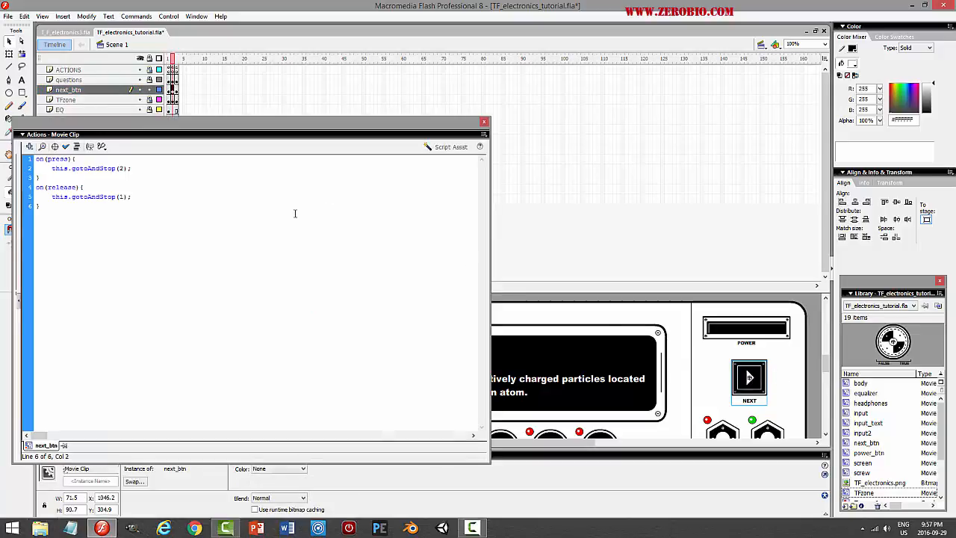
left_click(151, 200)
key("Return")
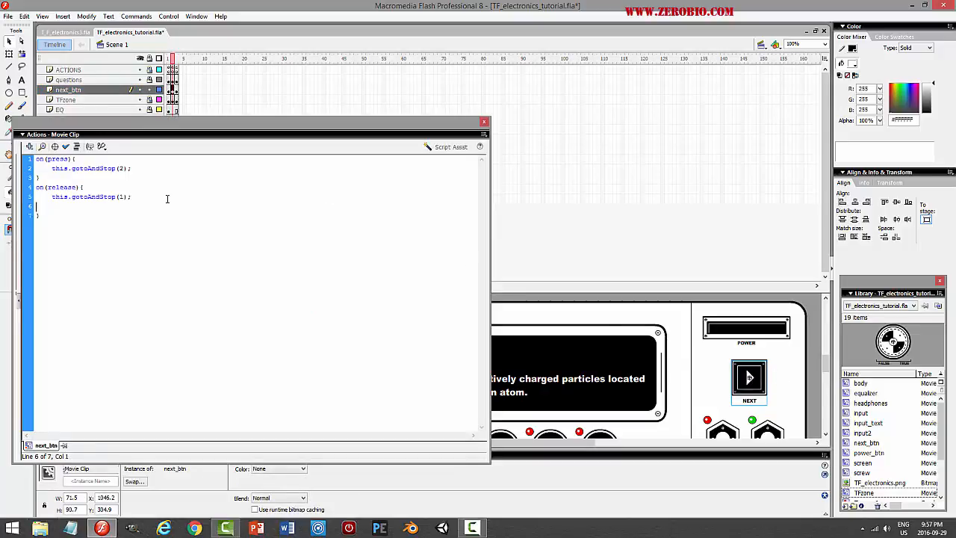
key("ctrl+v")
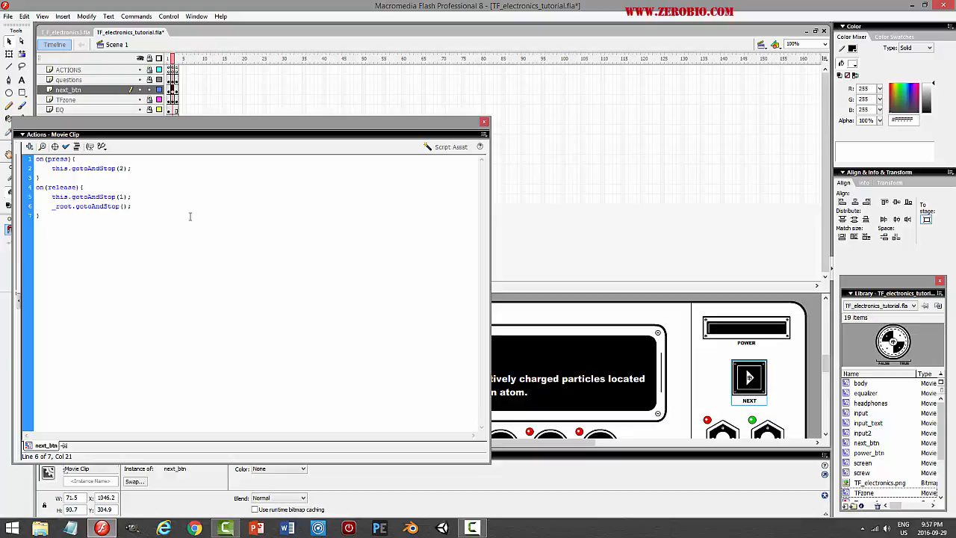
key("F9")
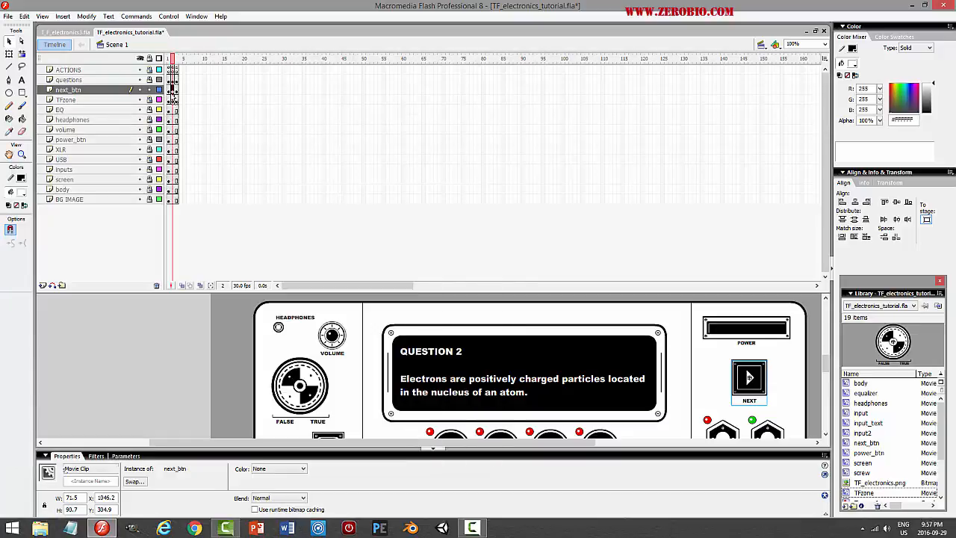
key("F9")
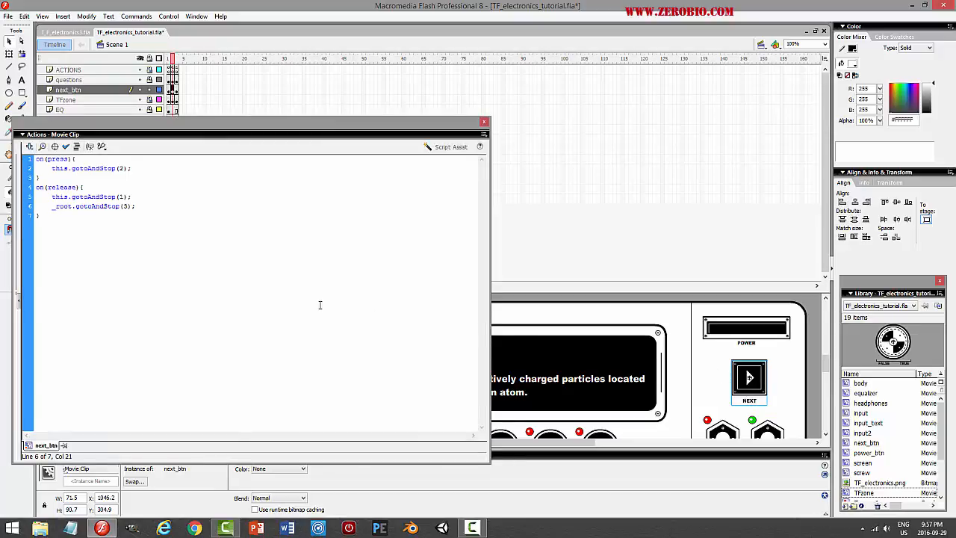
key("F9")
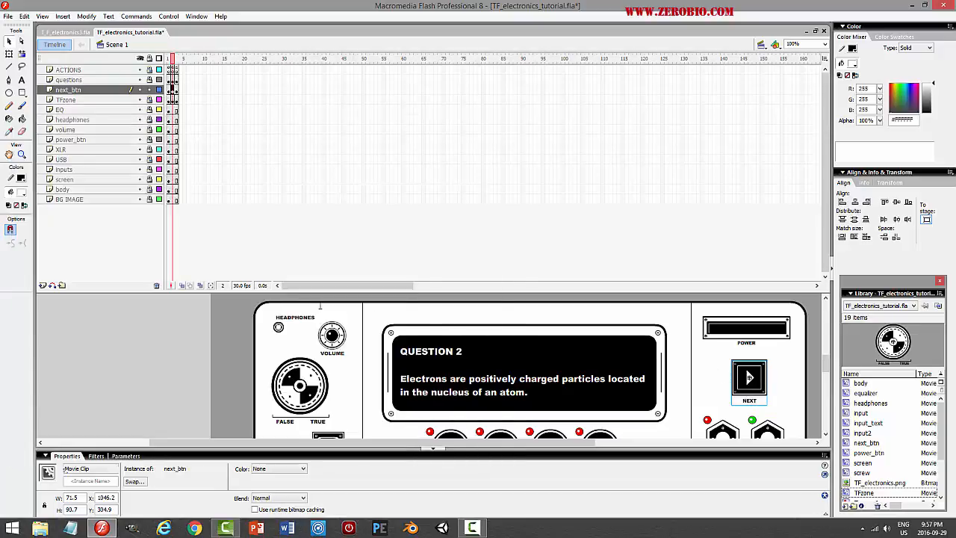
Add the pasted _root.gotoAndStop line to the frame 3 NEXT button's release handler, targeting frame 1, then save and lock next_btn
left_click(175, 90)
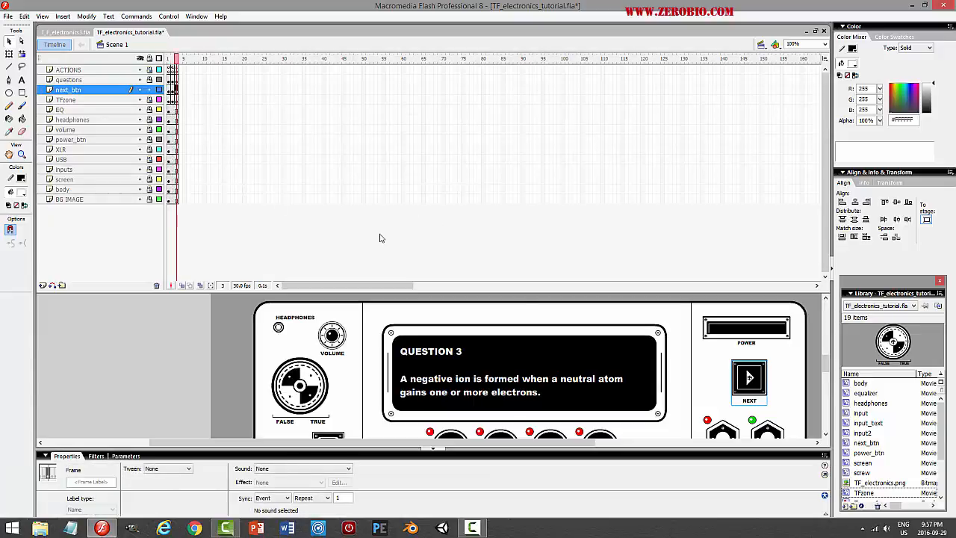
left_click(781, 385)
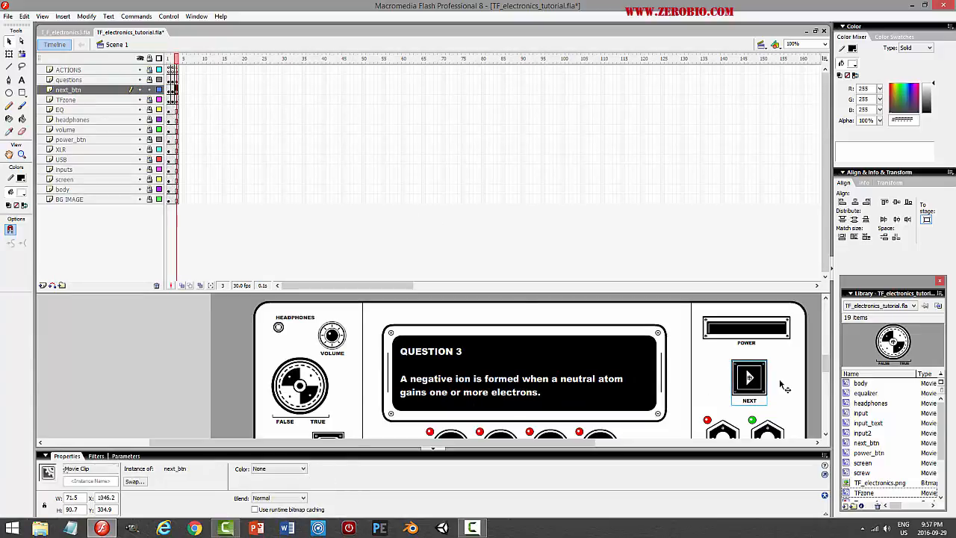
key("F9")
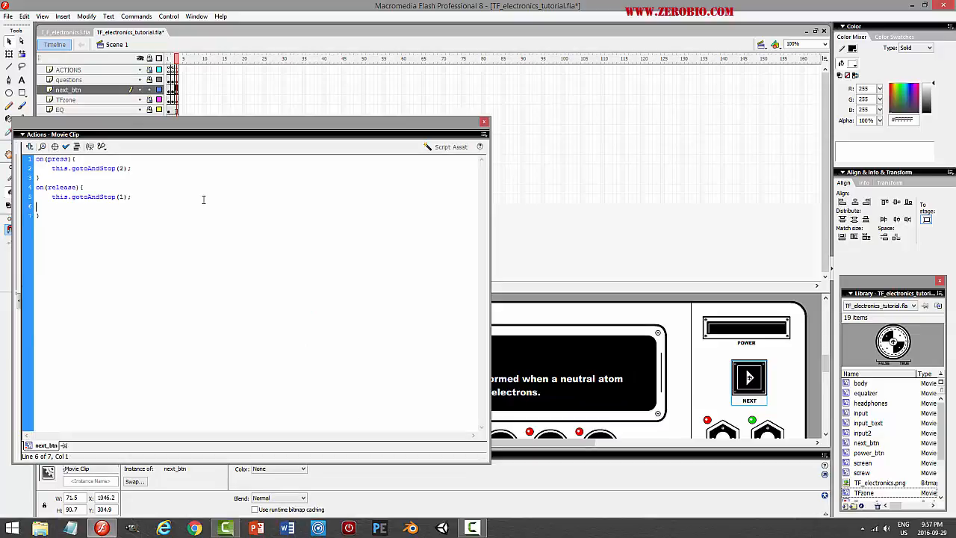
key("ctrl+v")
key("Left")
key("ctrl+s")
key("F9")
left_click(149, 89)
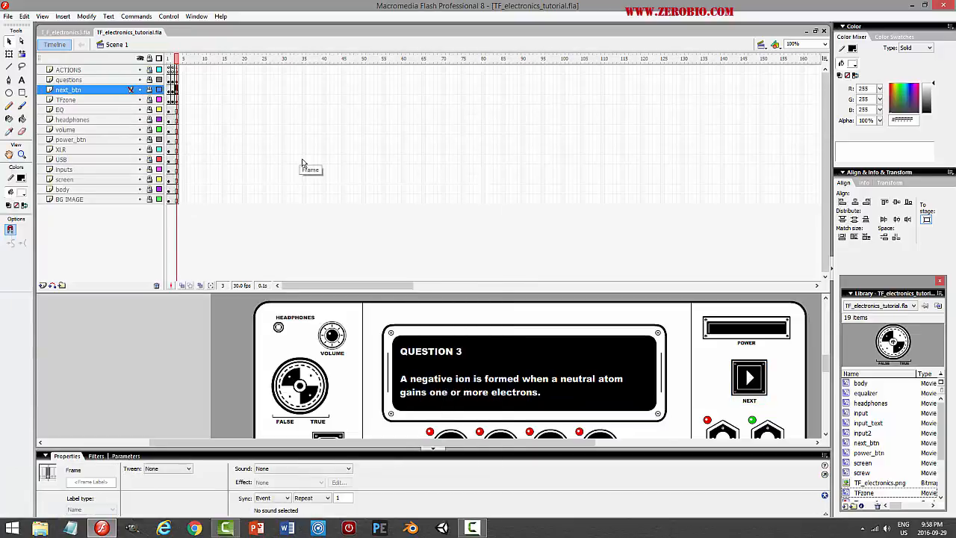
Test the movie and cycle through the three questions with the NEXT button
key("ctrl+Return")
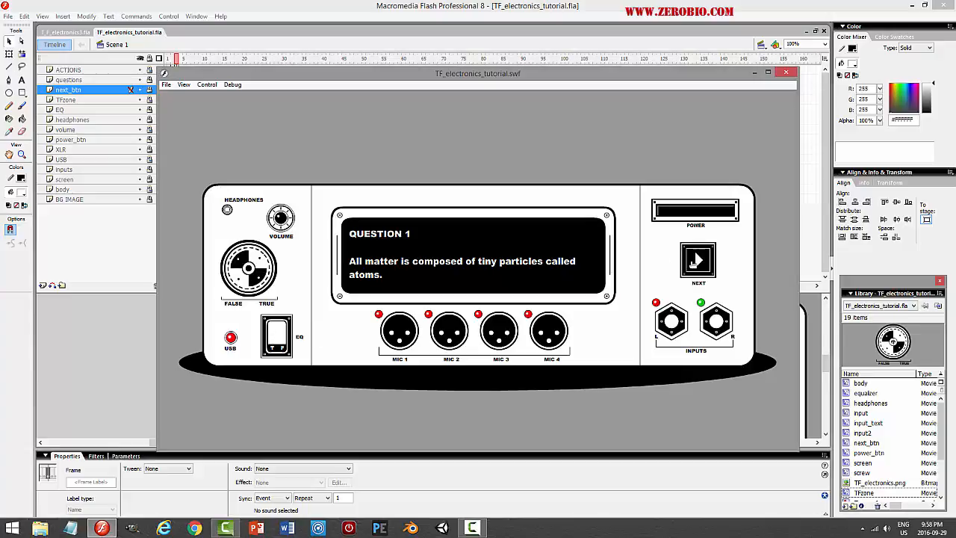
left_click(696, 260)
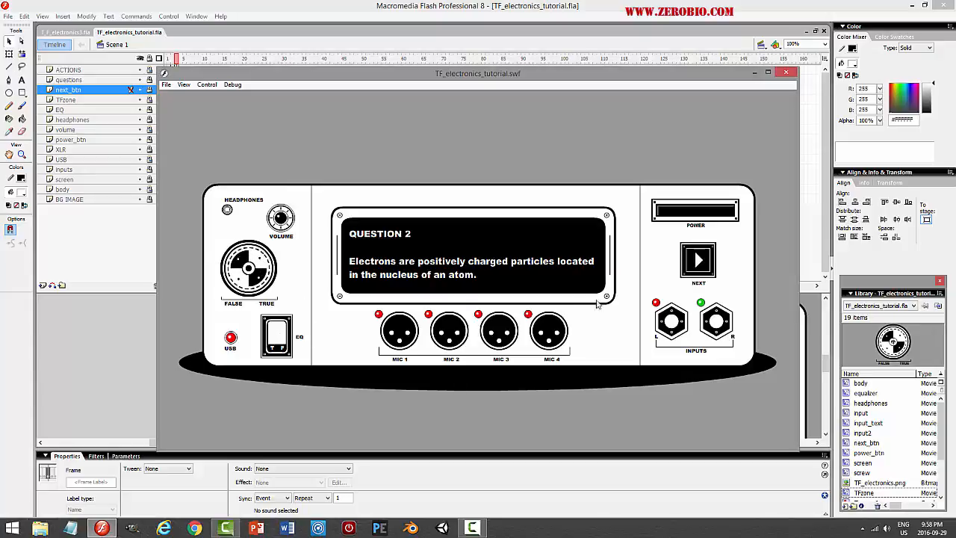
left_click(699, 260)
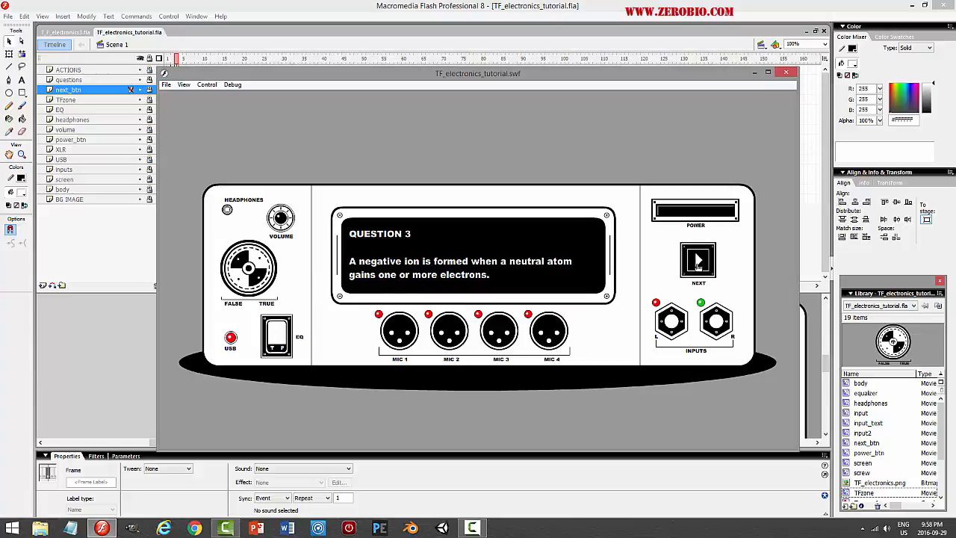
left_click(698, 261)
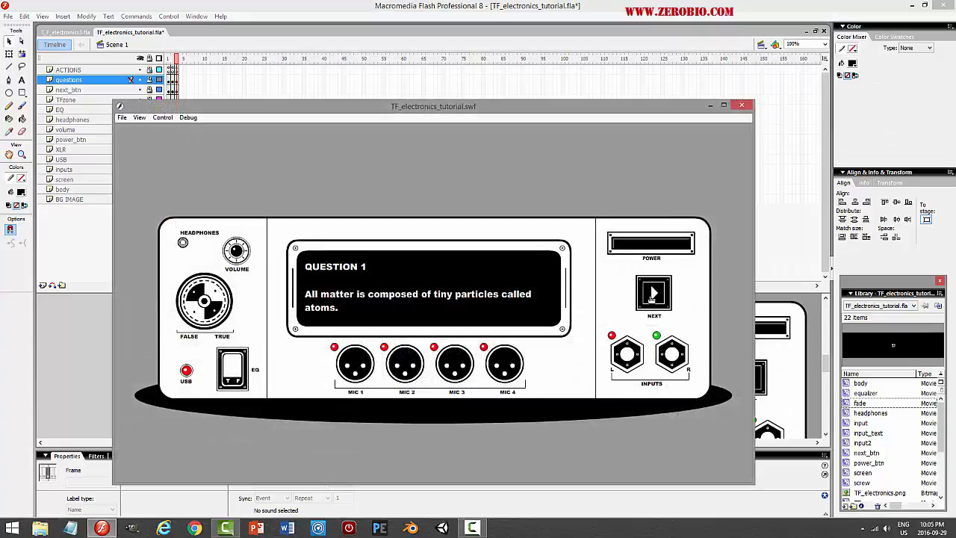
left_click(650, 299)
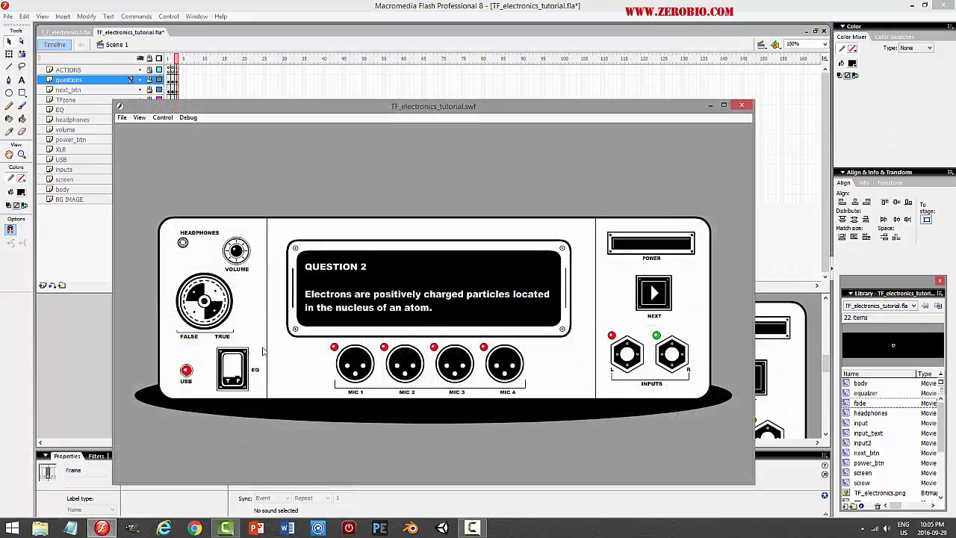
left_click(647, 307)
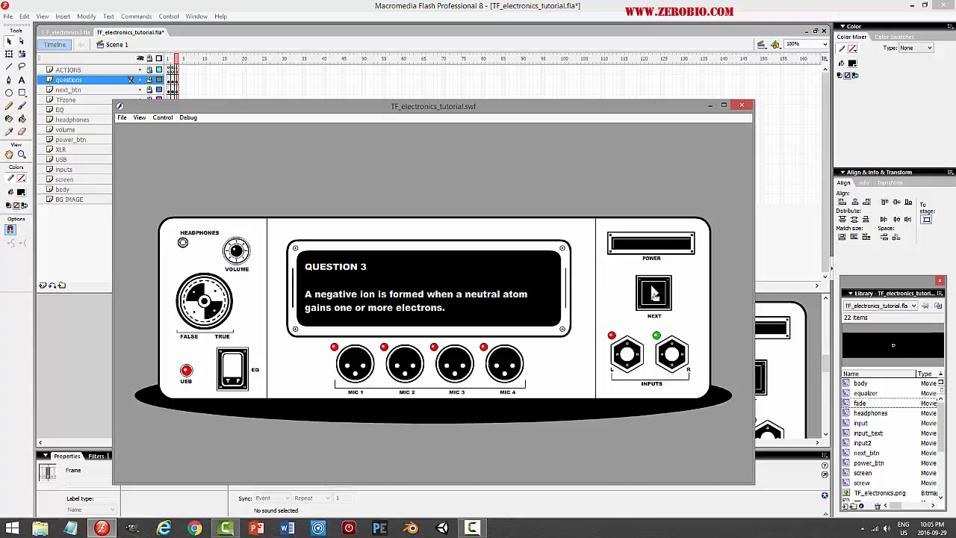
left_click(654, 293)
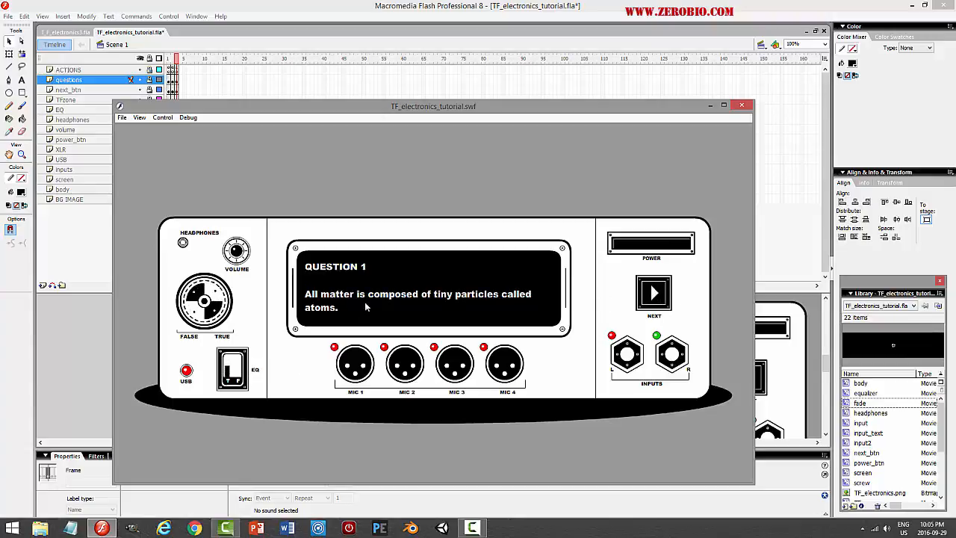